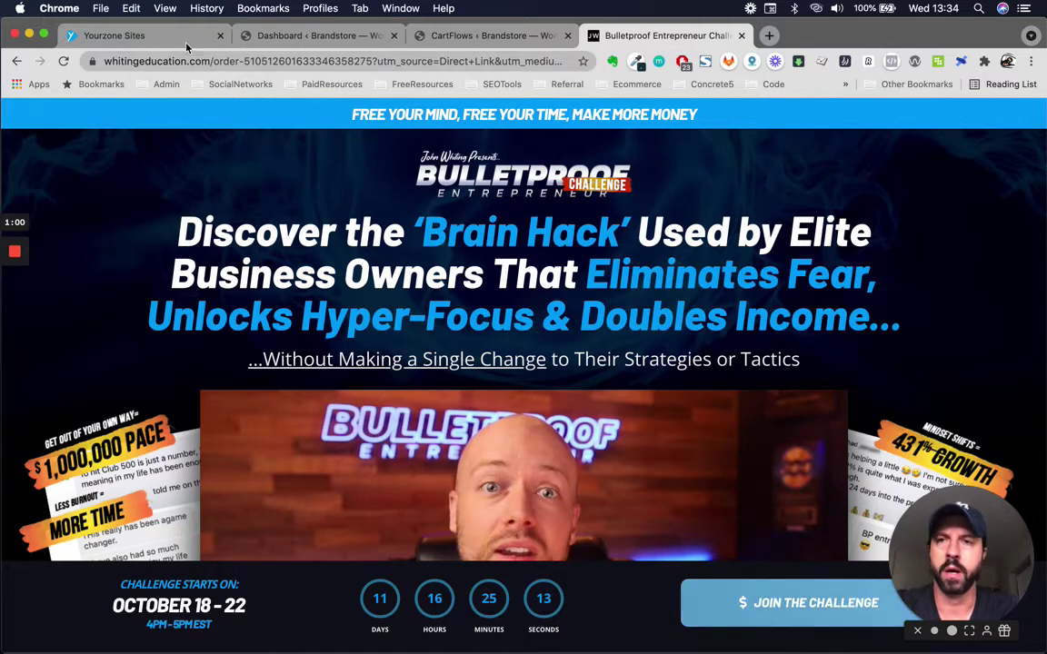
{"action": "left_click", "coordinate": [159, 36]}
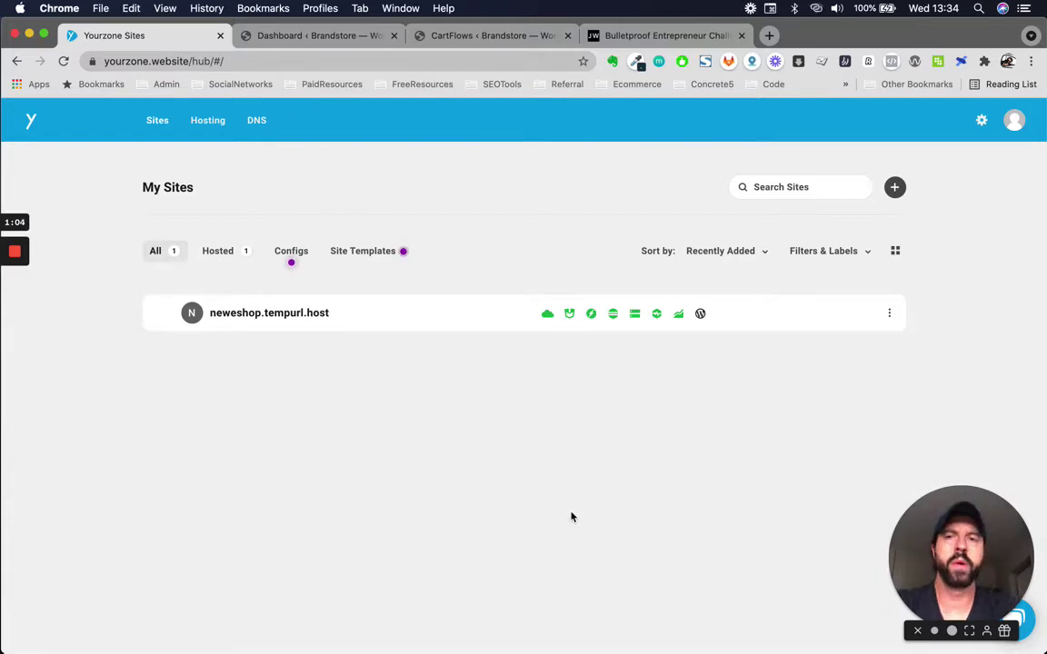
{"action": "left_click", "coordinate": [680, 38]}
{"action": "scroll", "coordinate": [583, 465], "scroll_direction": "down", "scroll_amount": 10}
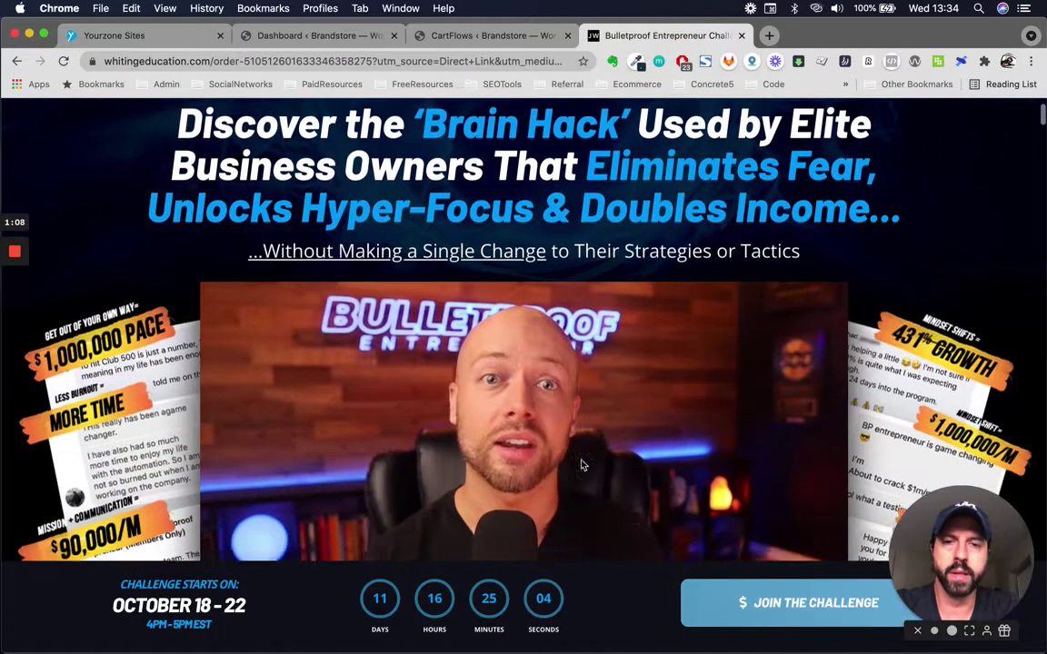
{"action": "scroll", "coordinate": [583, 466], "scroll_direction": "up", "scroll_amount": 10}
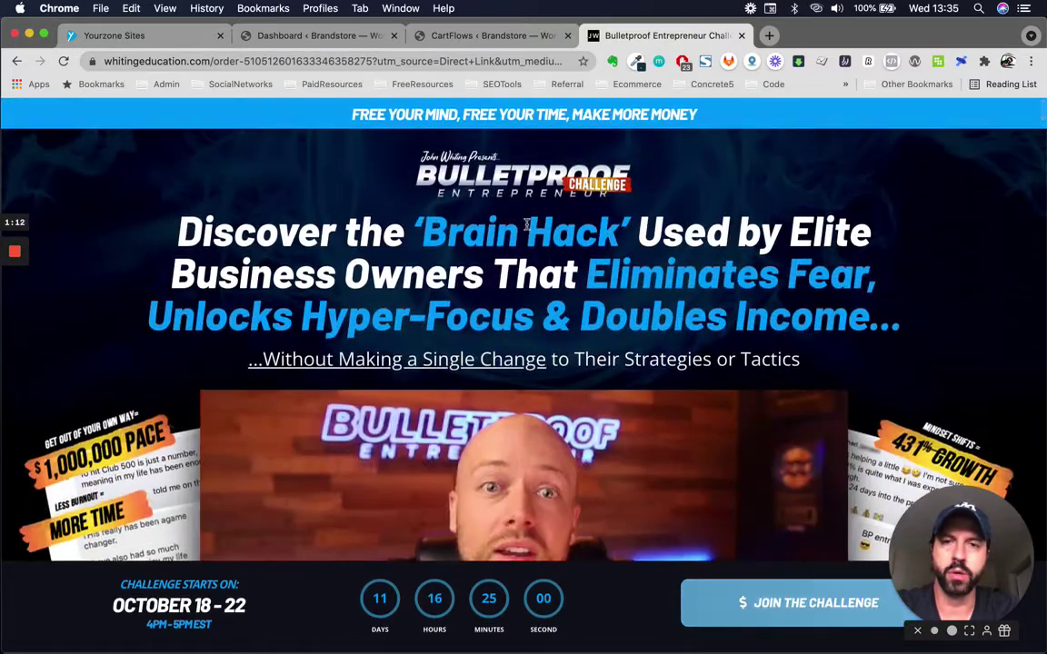
Open the WordPress dashboard of neweshop.tempurl.host from the Yourzone sites list
{"action": "left_click", "coordinate": [197, 41]}
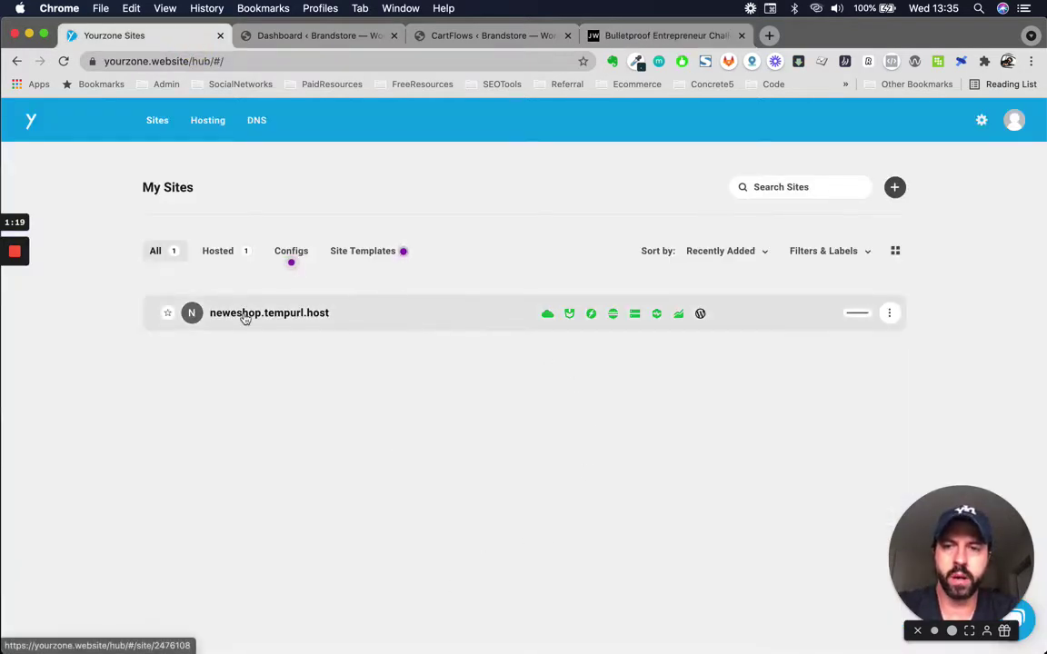
{"action": "left_click", "coordinate": [700, 313]}
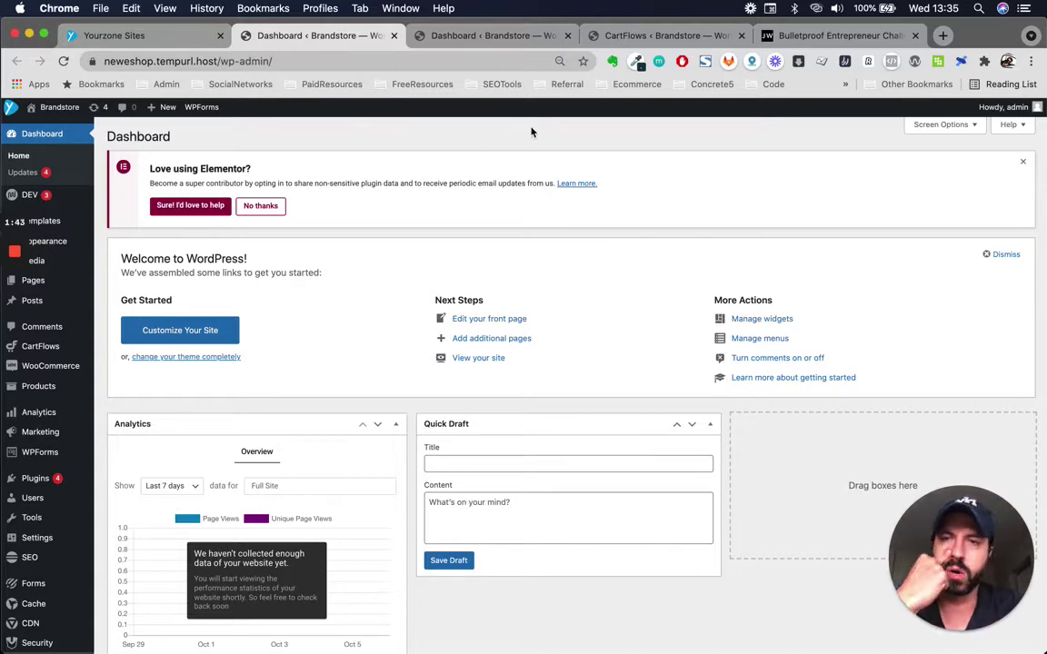
Switch to the Bulletproof Entrepreneur Challenge sales page and examine its sections down to the General Admission and VIP Experience offers
{"action": "left_click", "coordinate": [800, 37]}
{"action": "scroll", "coordinate": [621, 434], "scroll_direction": "down", "scroll_amount": 5}
{"action": "scroll", "coordinate": [620, 433], "scroll_direction": "down", "scroll_amount": 20}
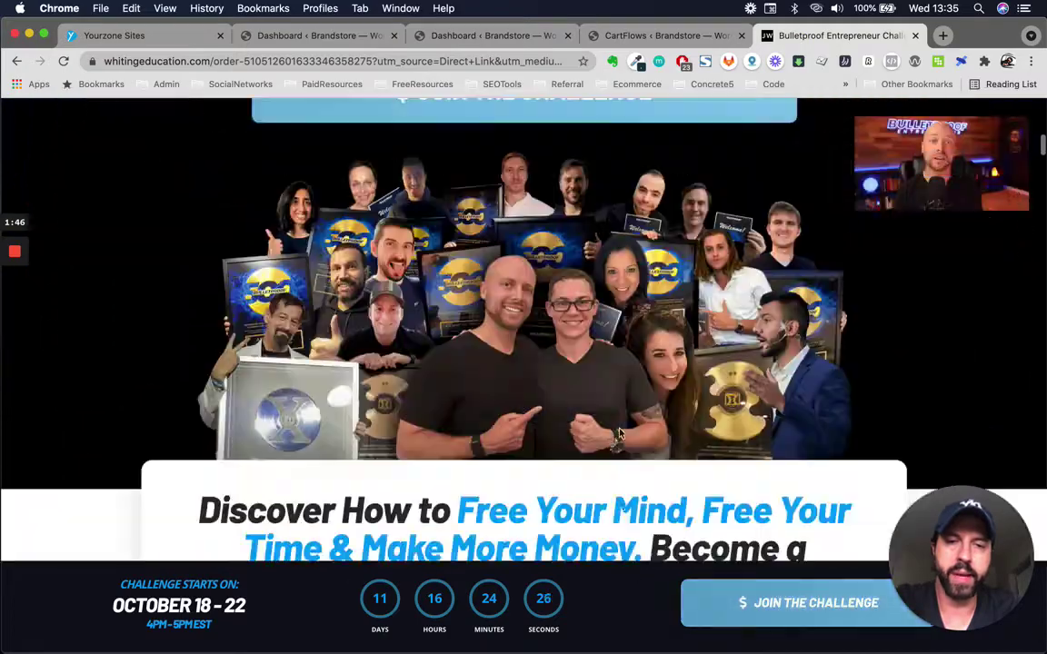
{"action": "scroll", "coordinate": [621, 433], "scroll_direction": "down", "scroll_amount": 15}
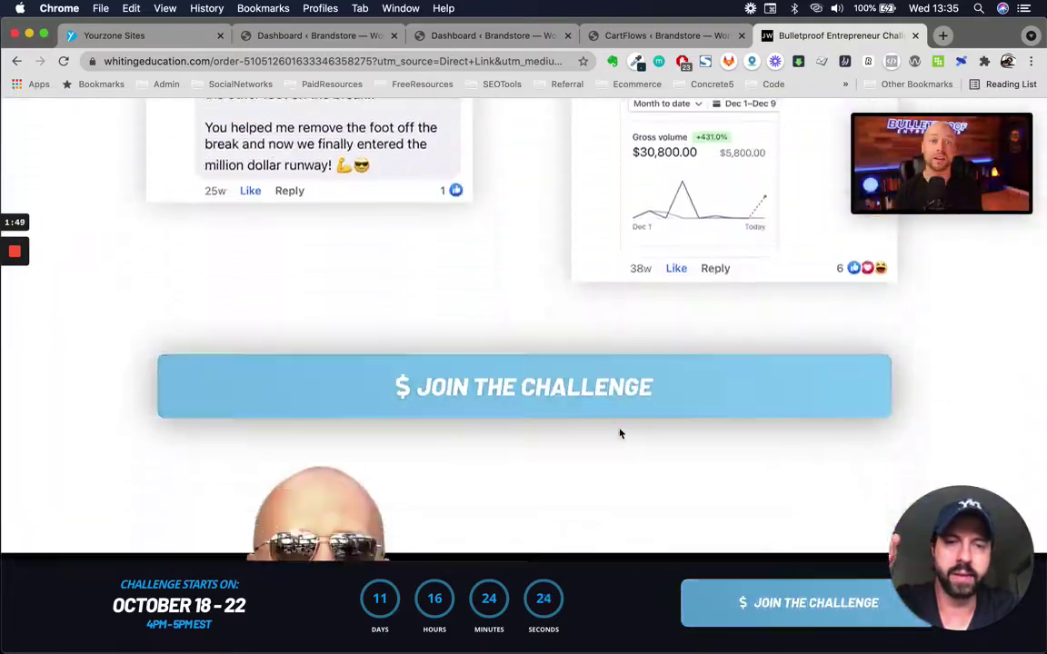
{"action": "scroll", "coordinate": [621, 433], "scroll_direction": "down", "scroll_amount": 20}
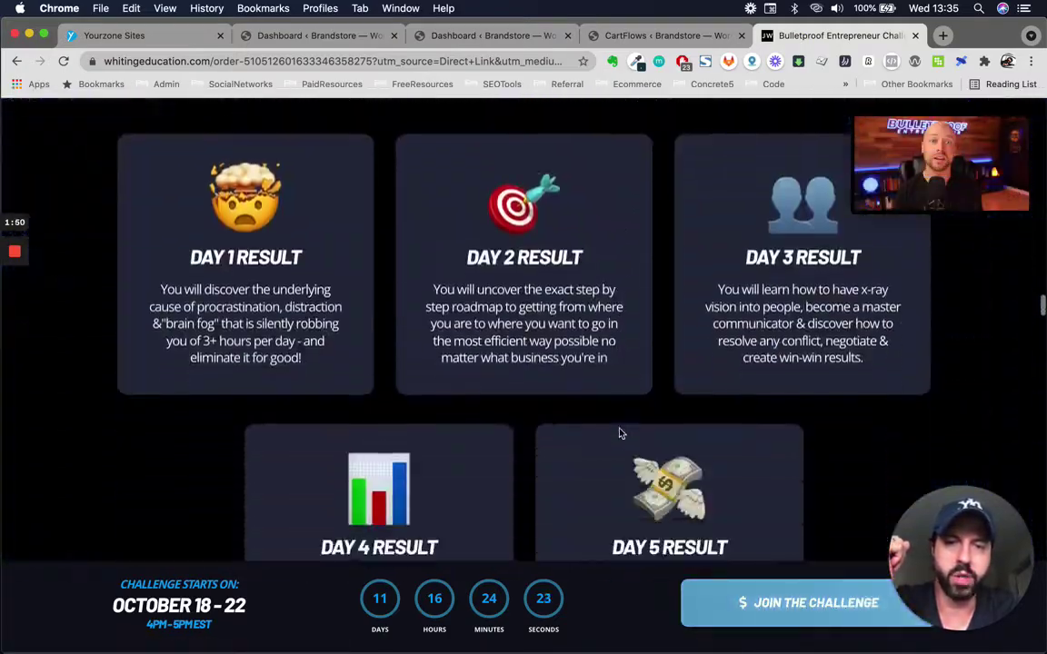
{"action": "scroll", "coordinate": [621, 434], "scroll_direction": "down", "scroll_amount": 15}
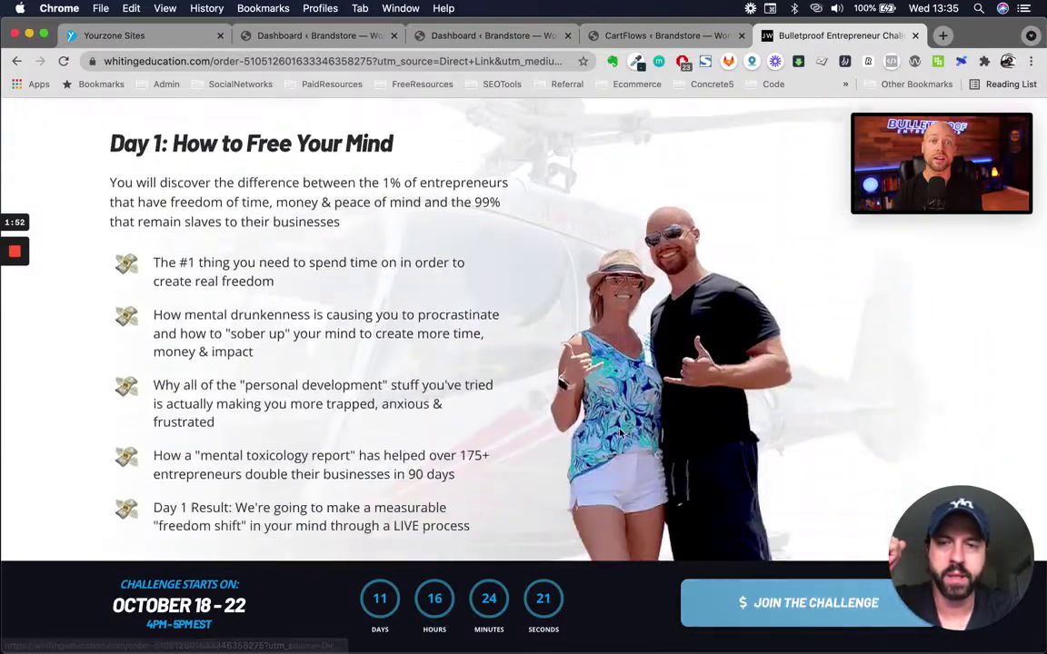
{"action": "scroll", "coordinate": [621, 434], "scroll_direction": "down", "scroll_amount": 20}
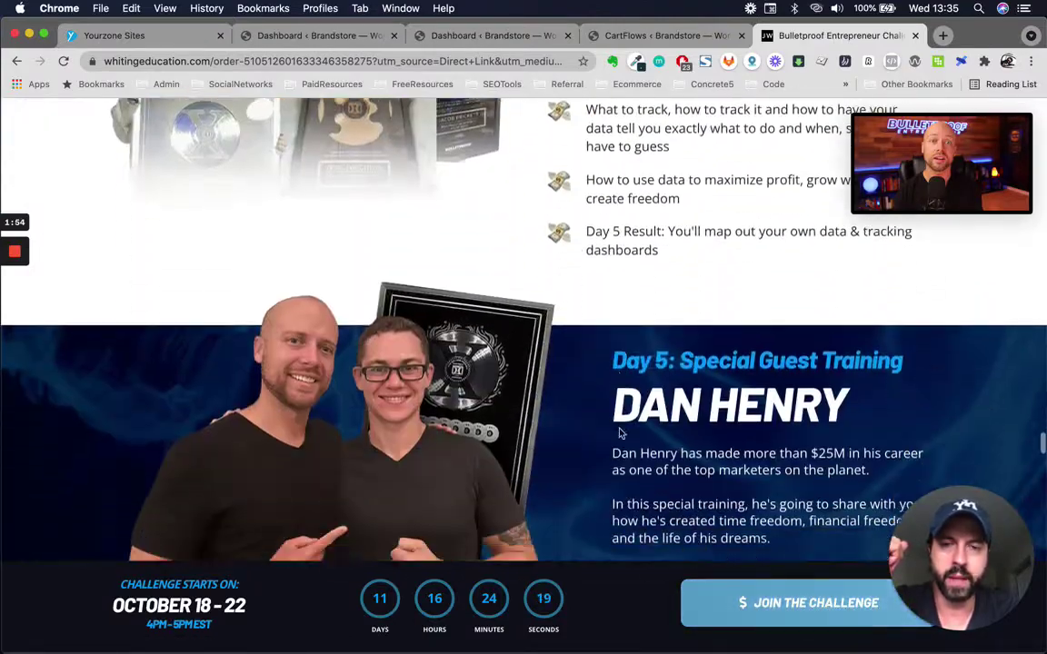
{"action": "scroll", "coordinate": [621, 433], "scroll_direction": "down", "scroll_amount": 20}
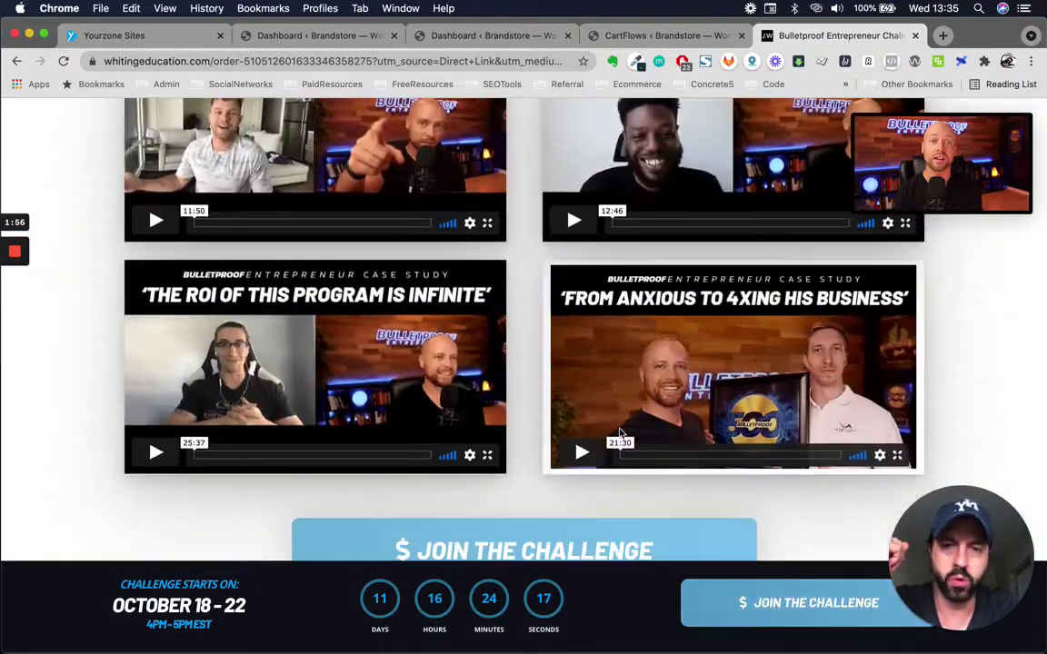
{"action": "scroll", "coordinate": [620, 434], "scroll_direction": "down", "scroll_amount": 8}
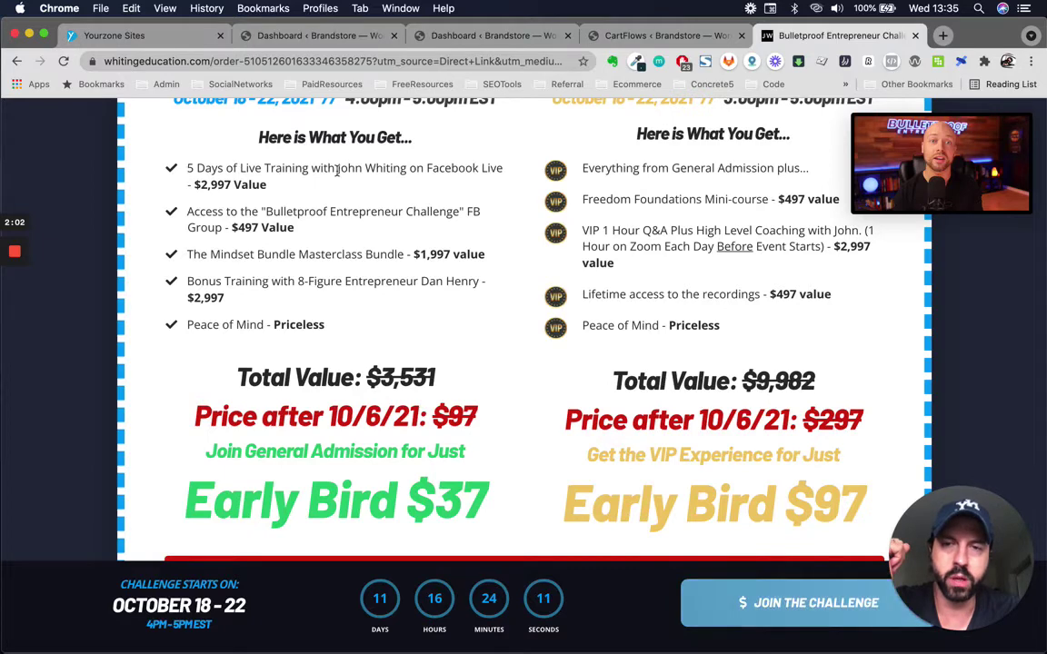
{"action": "scroll", "coordinate": [374, 235], "scroll_direction": "up", "scroll_amount": 2}
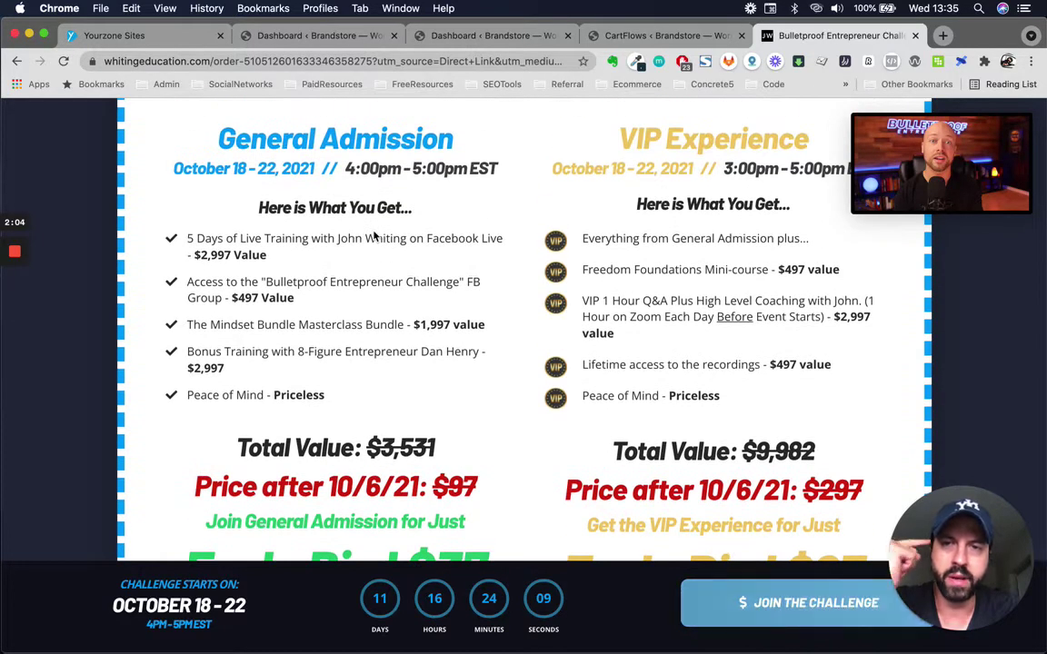
Compare the General Admission and VIP Experience offers, highlighting the General Admission time and both offers' early bird and regular prices
{"action": "left_click_drag", "start_coordinate": [346, 170], "coordinate": [426, 169]}
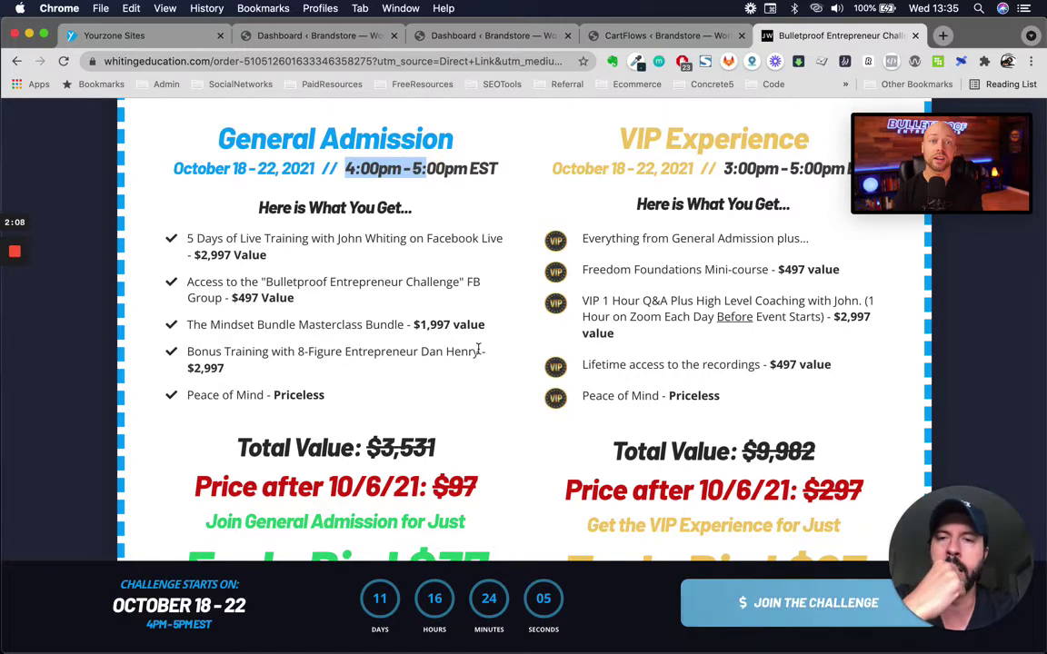
{"action": "scroll", "coordinate": [411, 352], "scroll_direction": "down", "scroll_amount": 2}
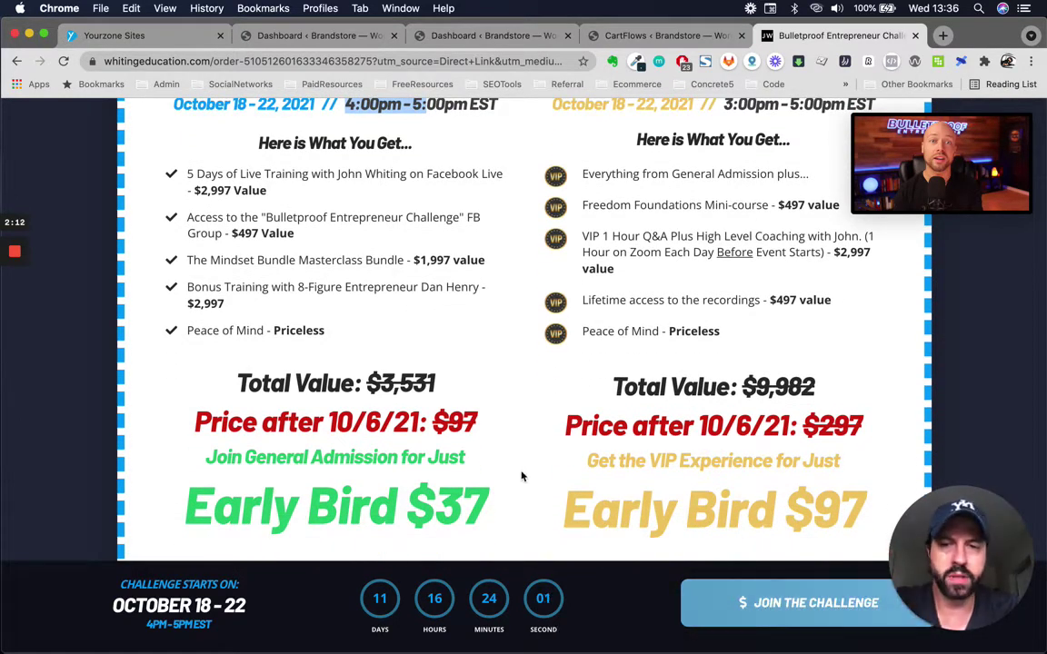
{"action": "left_click_drag", "start_coordinate": [409, 505], "coordinate": [487, 519]}
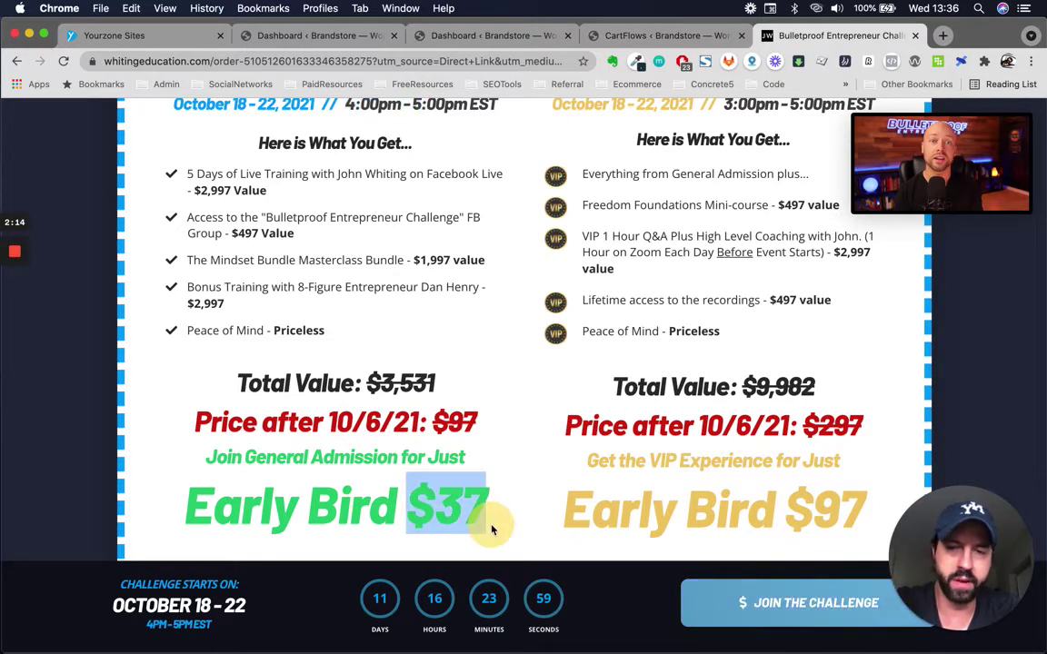
{"action": "left_click", "coordinate": [799, 512]}
{"action": "left_click_drag", "start_coordinate": [799, 511], "coordinate": [860, 511]}
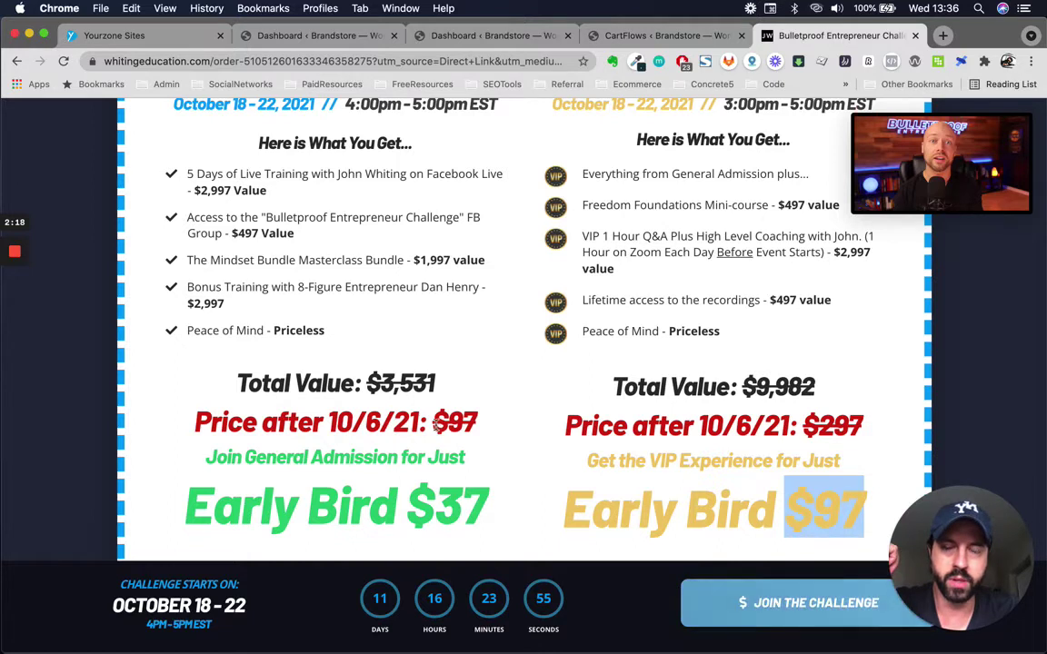
{"action": "left_click_drag", "start_coordinate": [434, 424], "coordinate": [491, 420]}
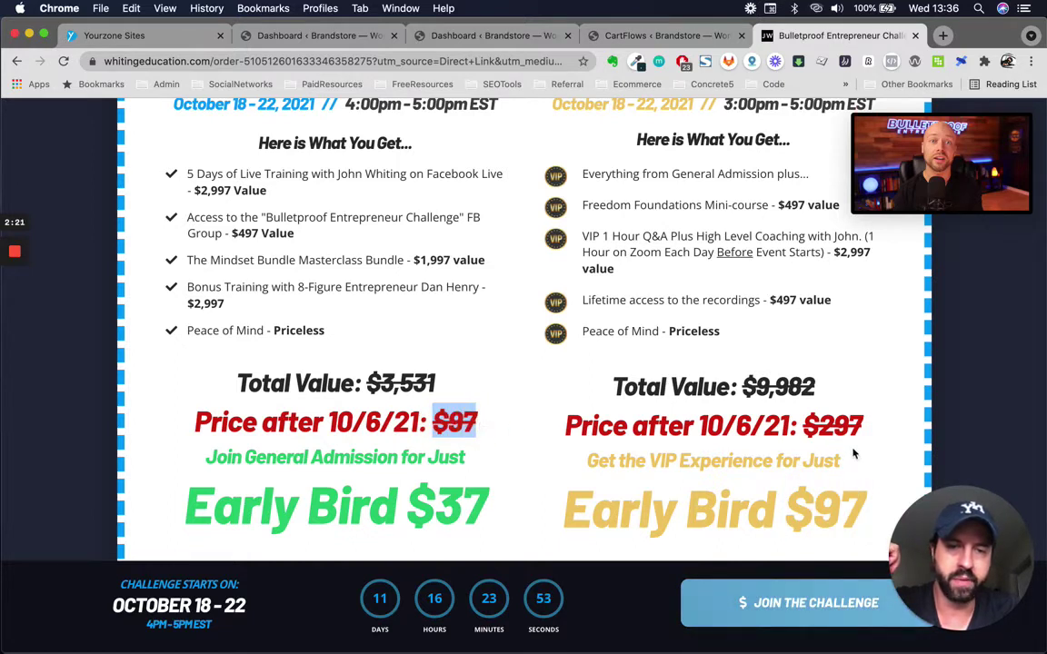
{"action": "left_click_drag", "start_coordinate": [805, 427], "coordinate": [865, 425]}
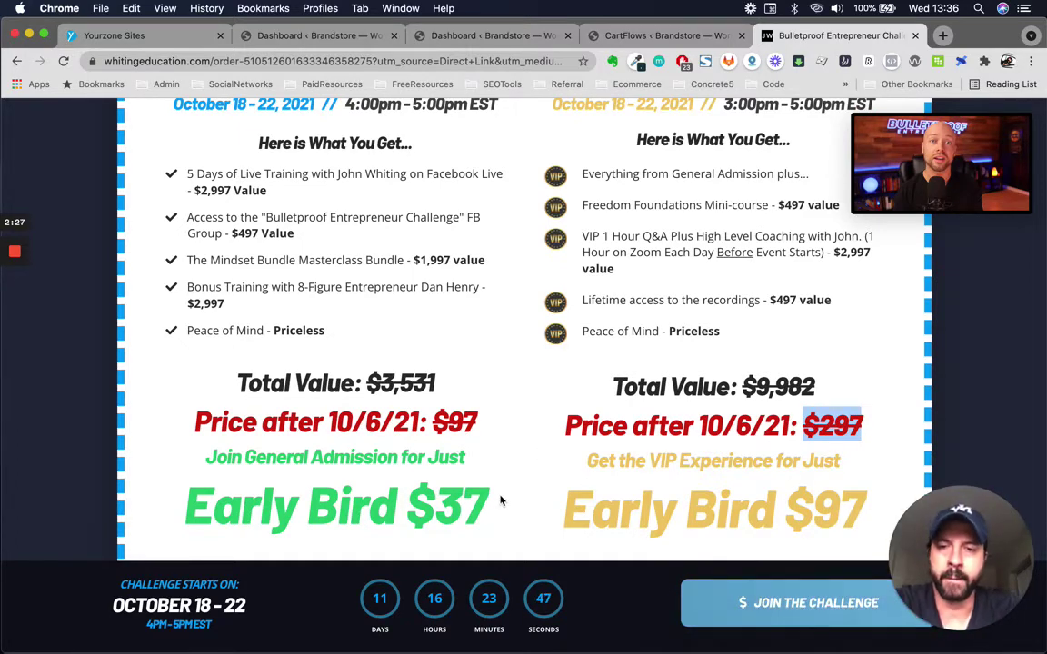
Examine the order form's contact, billing and checkout sections, trying the two 5-Day Challenge experience options
{"action": "scroll", "coordinate": [500, 501], "scroll_direction": "down", "scroll_amount": 8}
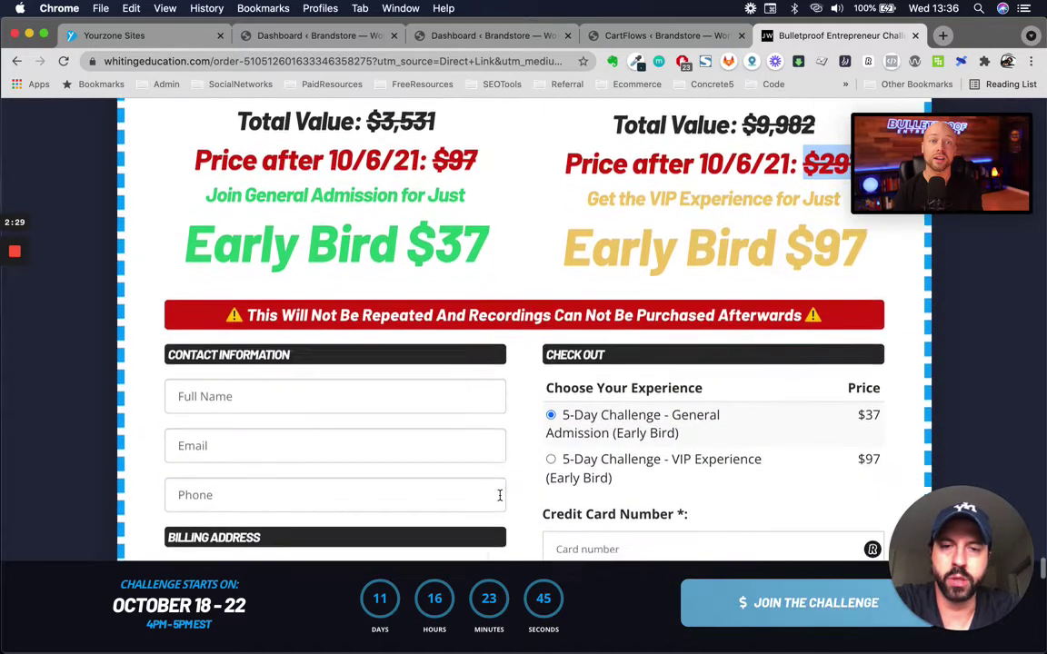
{"action": "scroll", "coordinate": [628, 487], "scroll_direction": "down", "scroll_amount": 1}
{"action": "scroll", "coordinate": [582, 418], "scroll_direction": "up", "scroll_amount": 2}
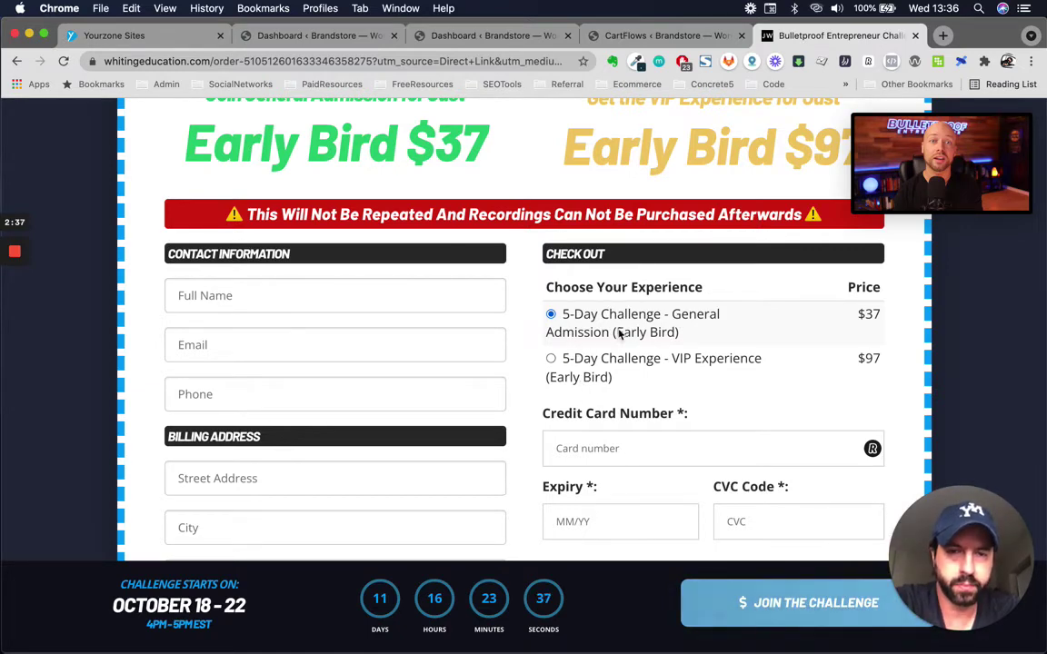
{"action": "left_click", "coordinate": [552, 359]}
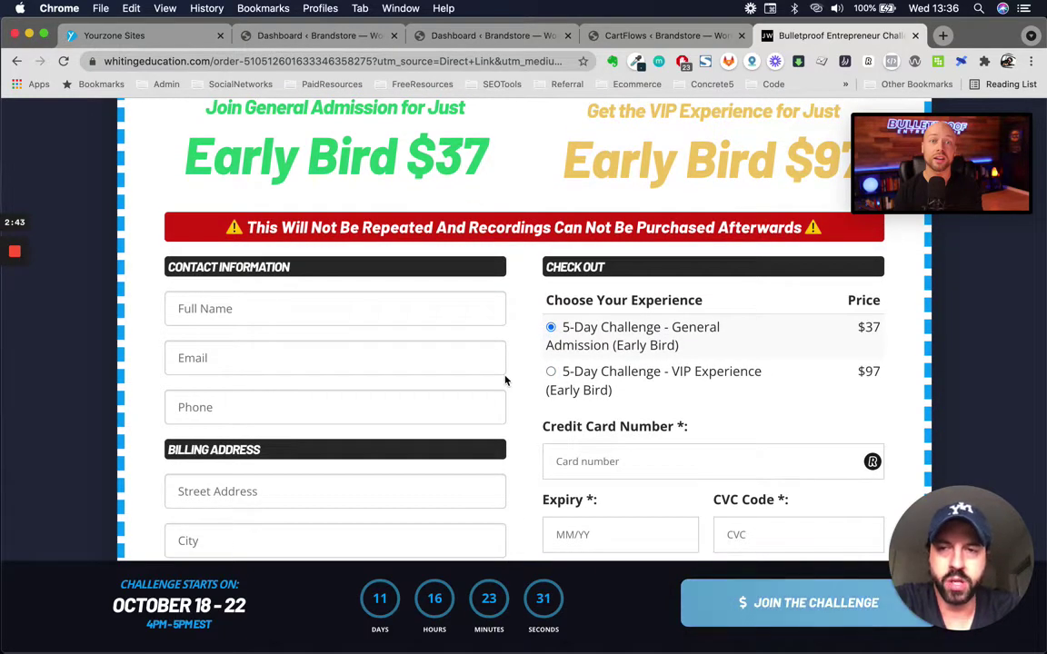
{"action": "scroll", "coordinate": [506, 381], "scroll_direction": "up", "scroll_amount": 2}
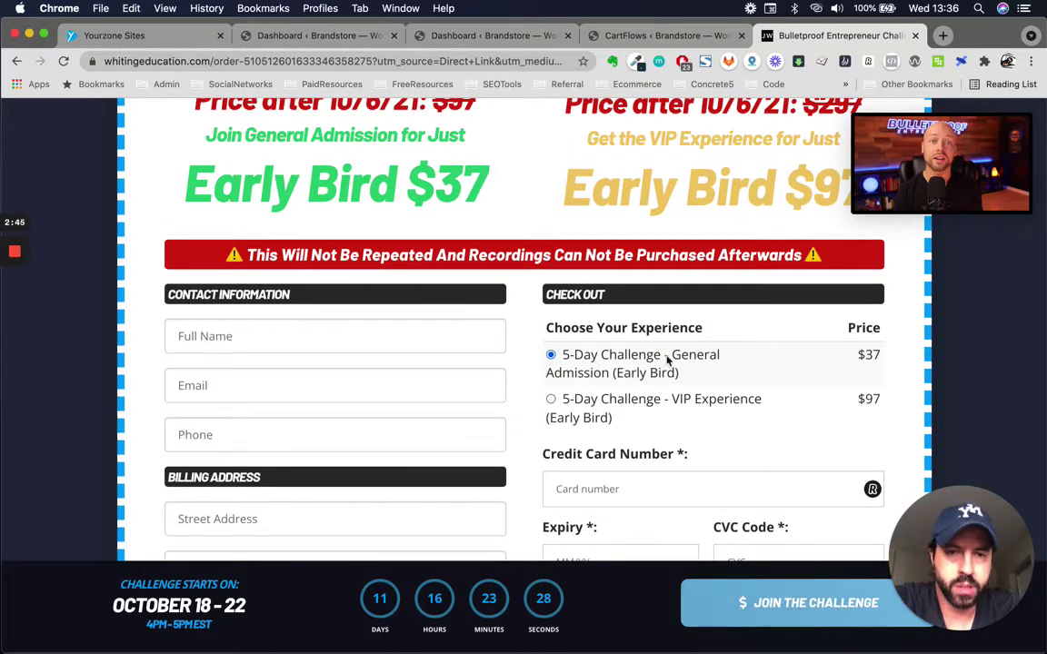
Choose the 5-Day Challenge - VIP Experience (Early Bird) option and highlight the General Admission pricing block from total value to early bird price
{"action": "scroll", "coordinate": [369, 241], "scroll_direction": "up", "scroll_amount": 4}
{"action": "left_click_drag", "start_coordinate": [242, 176], "coordinate": [491, 309]}
{"action": "left_click", "coordinate": [551, 514]}
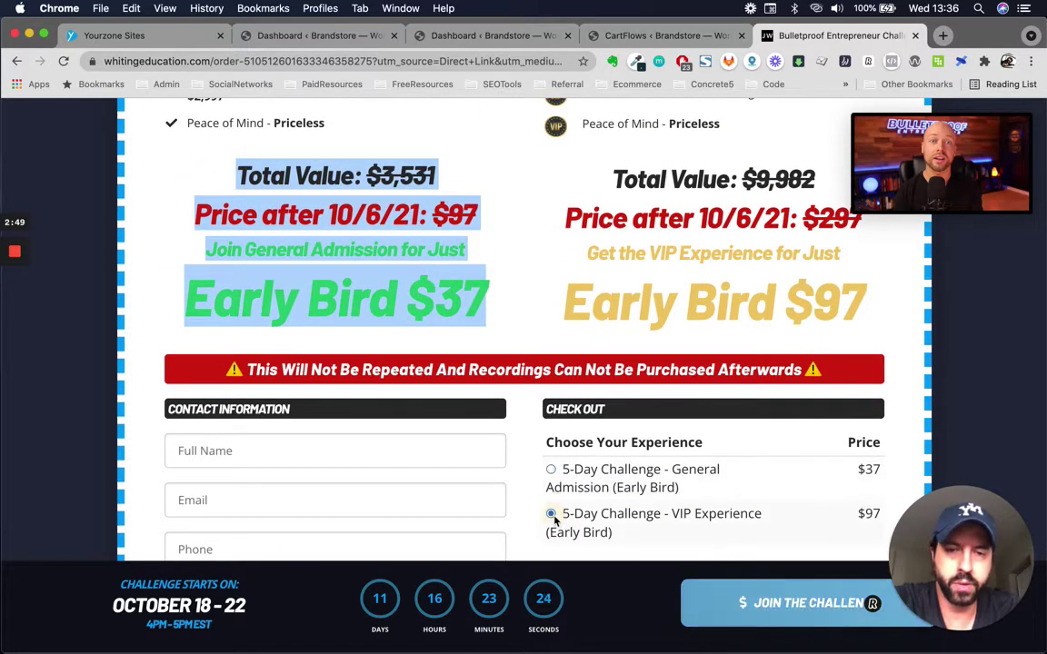
{"action": "left_click", "coordinate": [247, 179]}
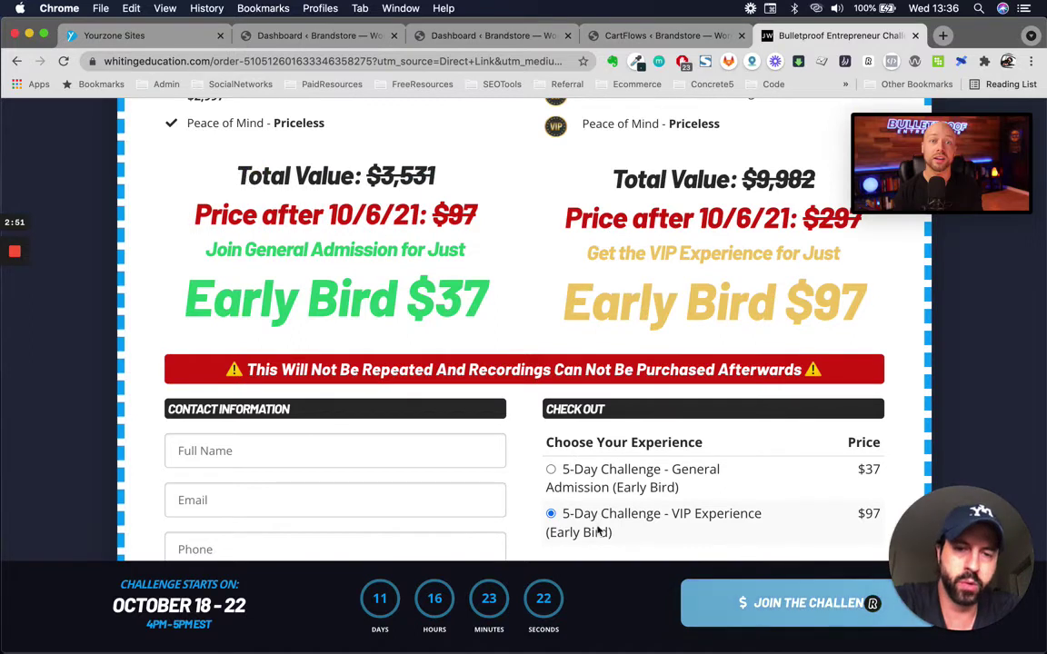
{"action": "left_click_drag", "start_coordinate": [241, 177], "coordinate": [489, 292]}
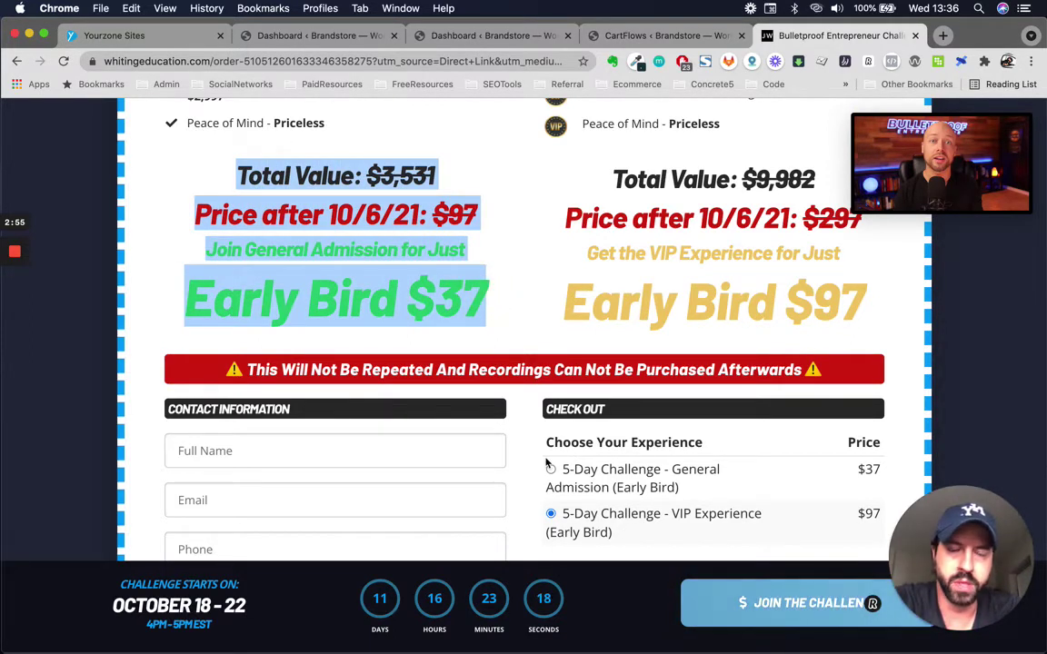
Review the sales page's overall layout, from the early bird discount and order summary back to the headline, video and join section
{"action": "scroll", "coordinate": [587, 425], "scroll_direction": "up", "scroll_amount": 3}
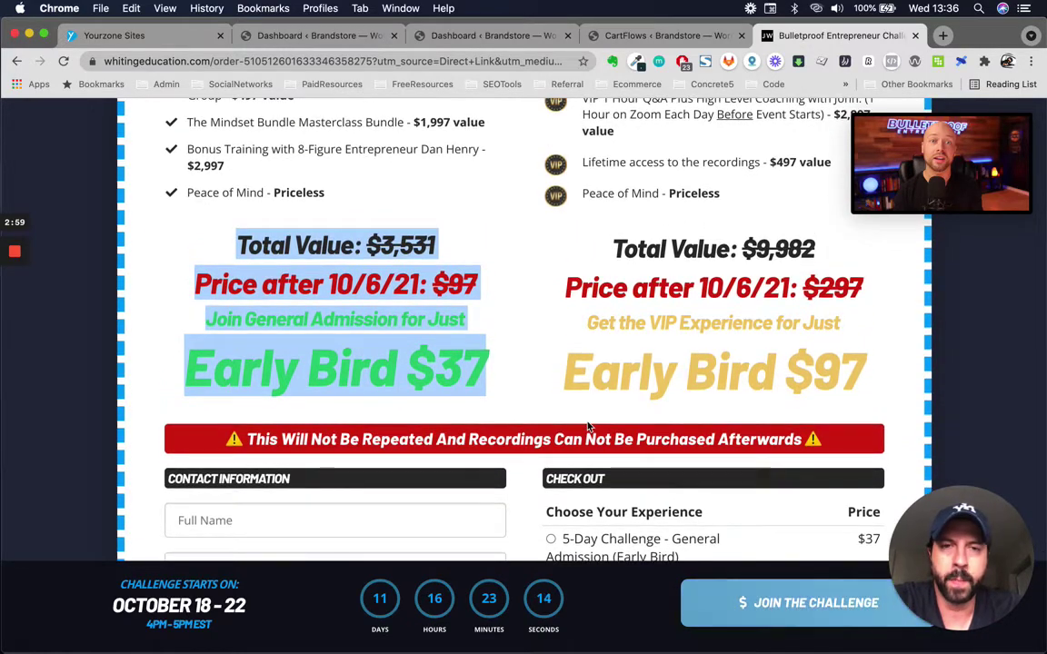
{"action": "scroll", "coordinate": [588, 421], "scroll_direction": "up", "scroll_amount": 10}
{"action": "scroll", "coordinate": [587, 421], "scroll_direction": "up", "scroll_amount": 5}
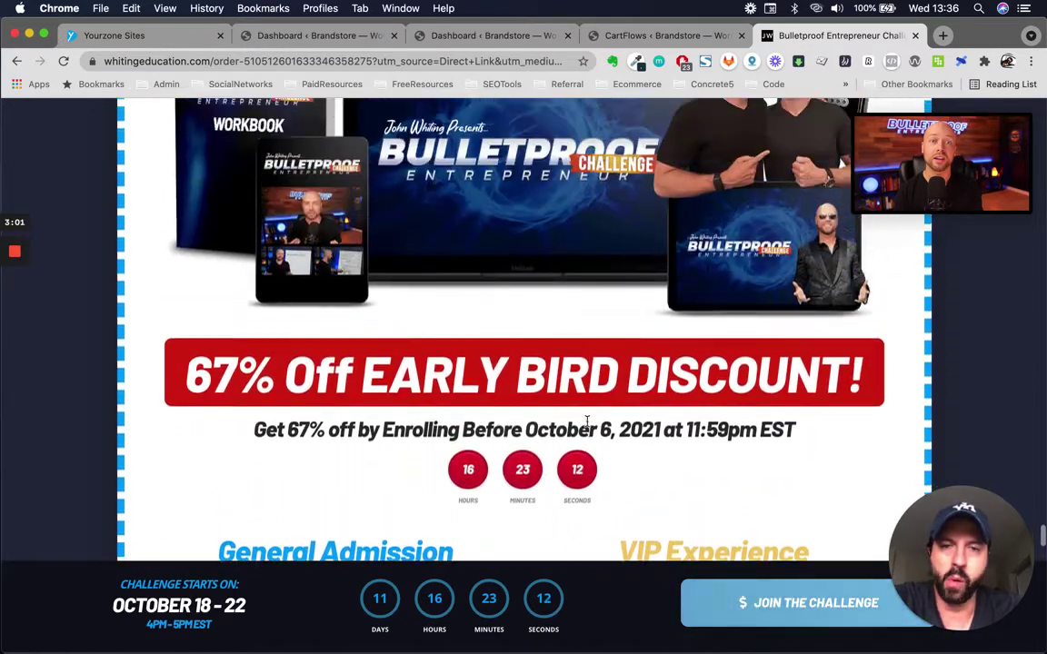
{"action": "scroll", "coordinate": [587, 421], "scroll_direction": "down", "scroll_amount": 10}
{"action": "scroll", "coordinate": [587, 421], "scroll_direction": "down", "scroll_amount": 20}
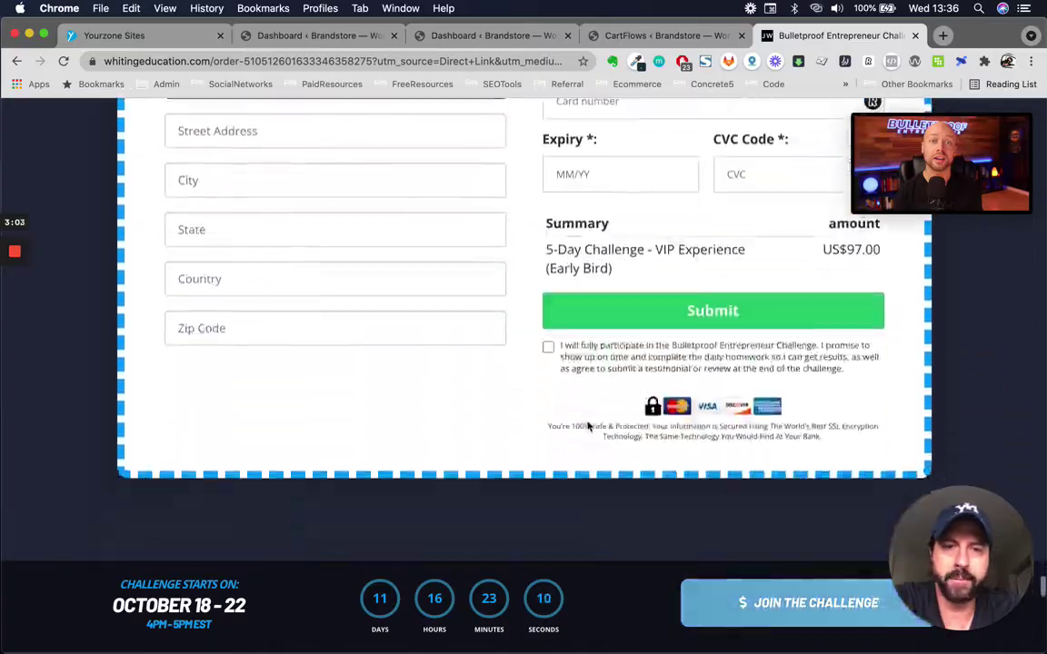
{"action": "scroll", "coordinate": [587, 421], "scroll_direction": "up", "scroll_amount": 7}
{"action": "scroll", "coordinate": [587, 421], "scroll_direction": "up", "scroll_amount": 20}
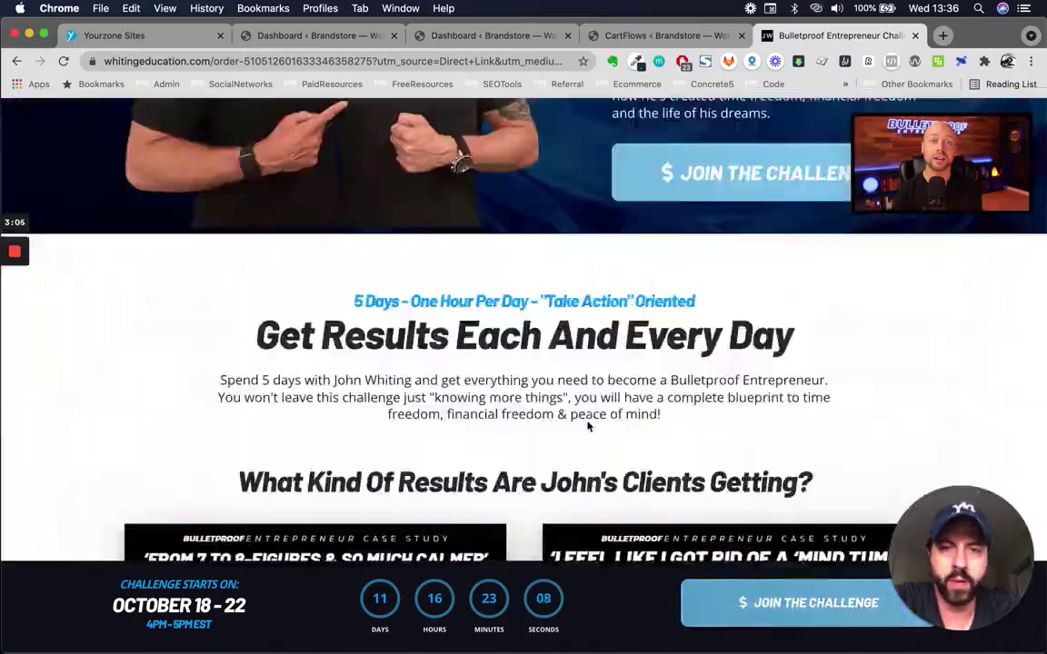
{"action": "scroll", "coordinate": [587, 428], "scroll_direction": "down", "scroll_amount": 20}
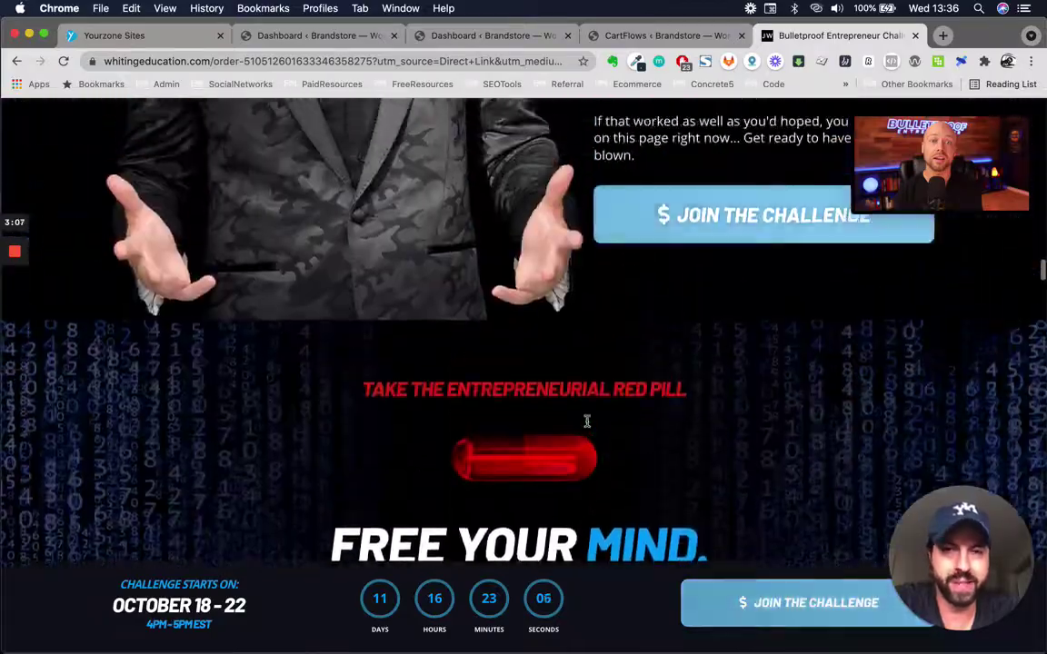
{"action": "scroll", "coordinate": [588, 428], "scroll_direction": "up", "scroll_amount": 5}
{"action": "scroll", "coordinate": [588, 429], "scroll_direction": "up", "scroll_amount": 20}
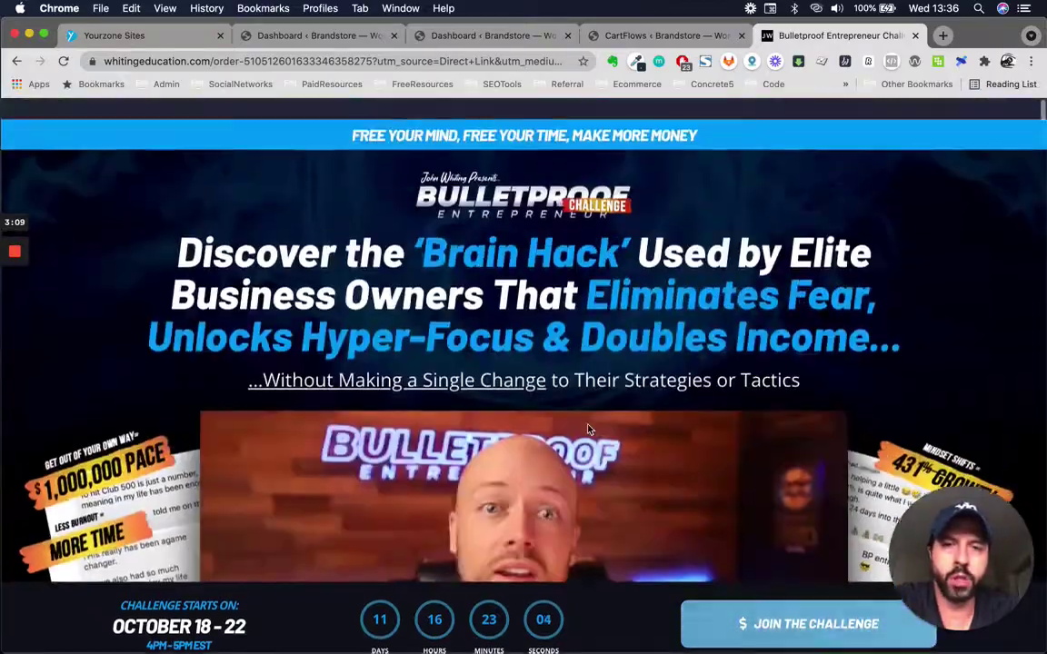
{"action": "scroll", "coordinate": [587, 429], "scroll_direction": "down", "scroll_amount": 2}
{"action": "scroll", "coordinate": [587, 429], "scroll_direction": "down", "scroll_amount": 3}
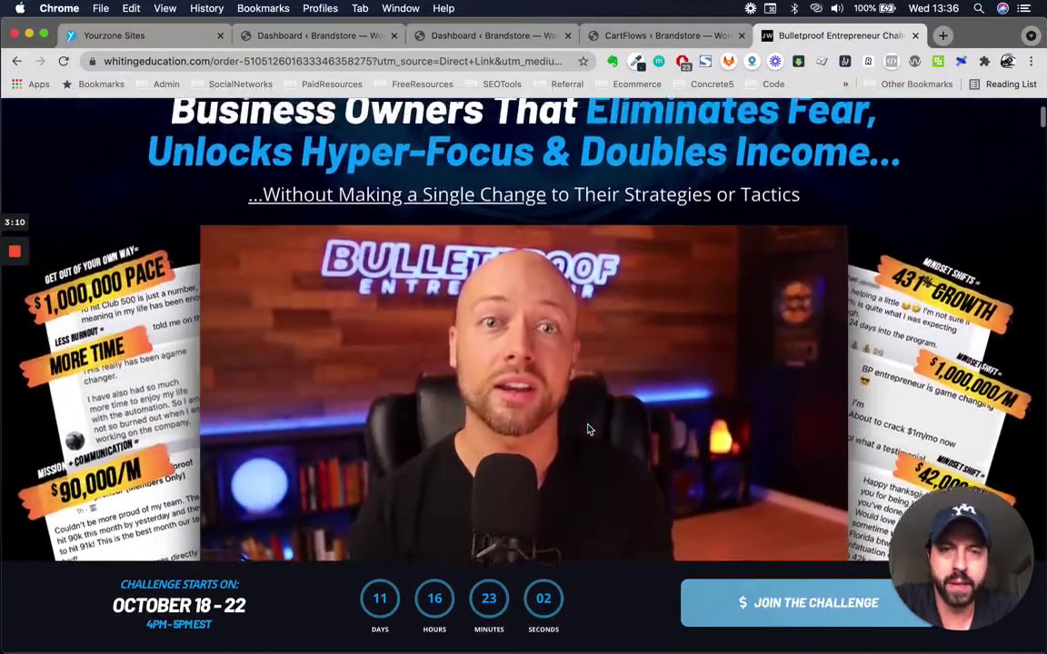
{"action": "scroll", "coordinate": [612, 272], "scroll_direction": "up", "scroll_amount": 5}
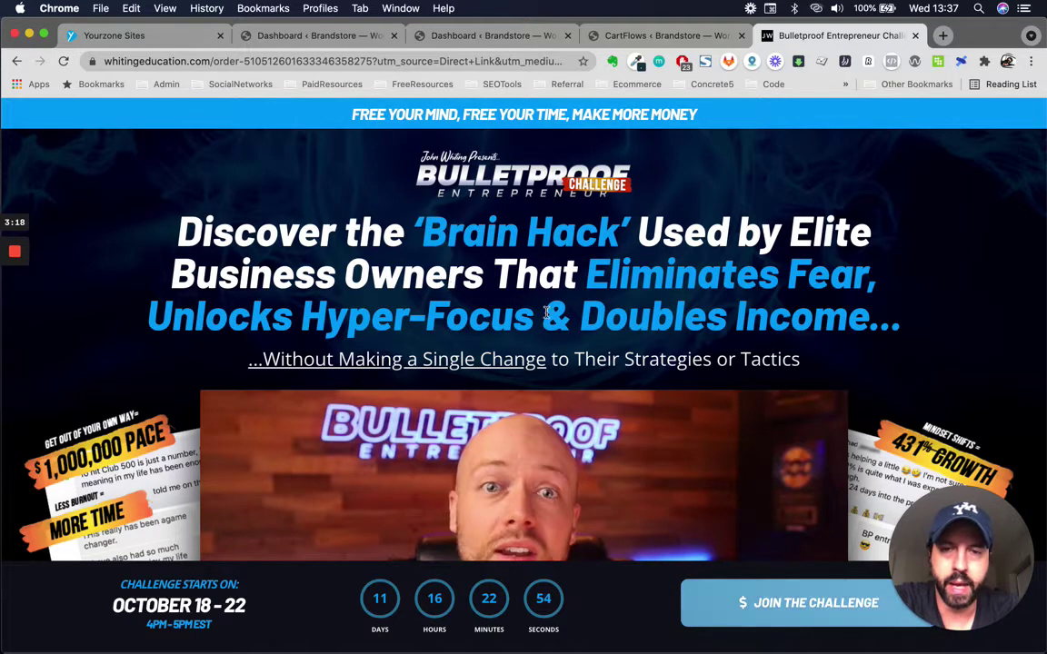
{"action": "scroll", "coordinate": [238, 314], "scroll_direction": "down", "scroll_amount": 10}
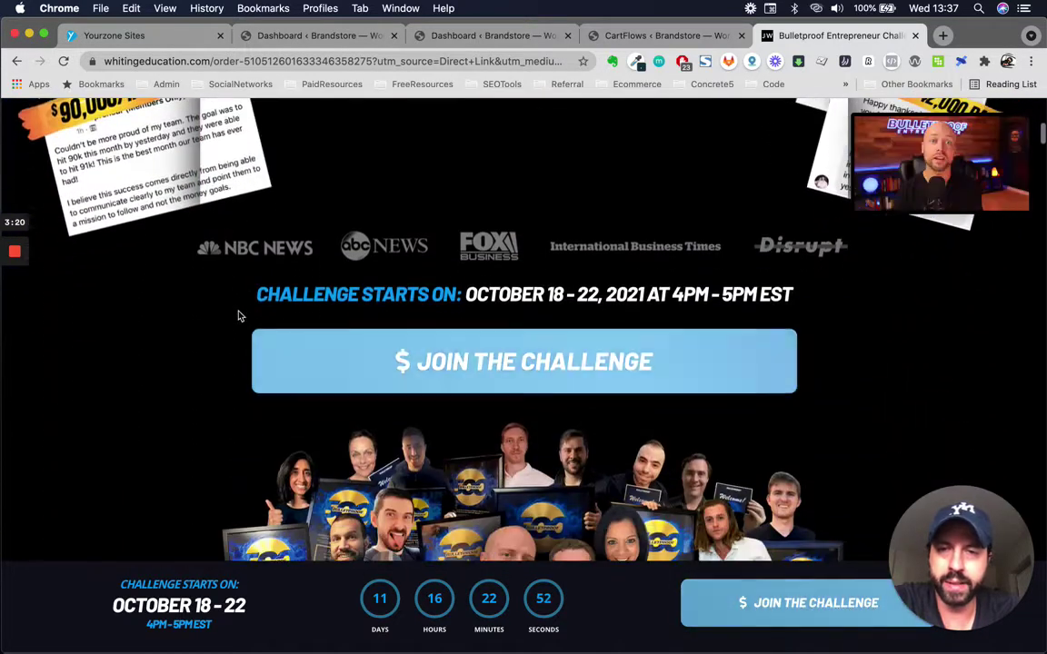
Examine the sales page's sections from the join call-to-action through benefits, testimonials, instructor and daily agenda to the Choose Your Experience section
{"action": "scroll", "coordinate": [139, 395], "scroll_direction": "down", "scroll_amount": 3}
{"action": "scroll", "coordinate": [435, 333], "scroll_direction": "down", "scroll_amount": 5}
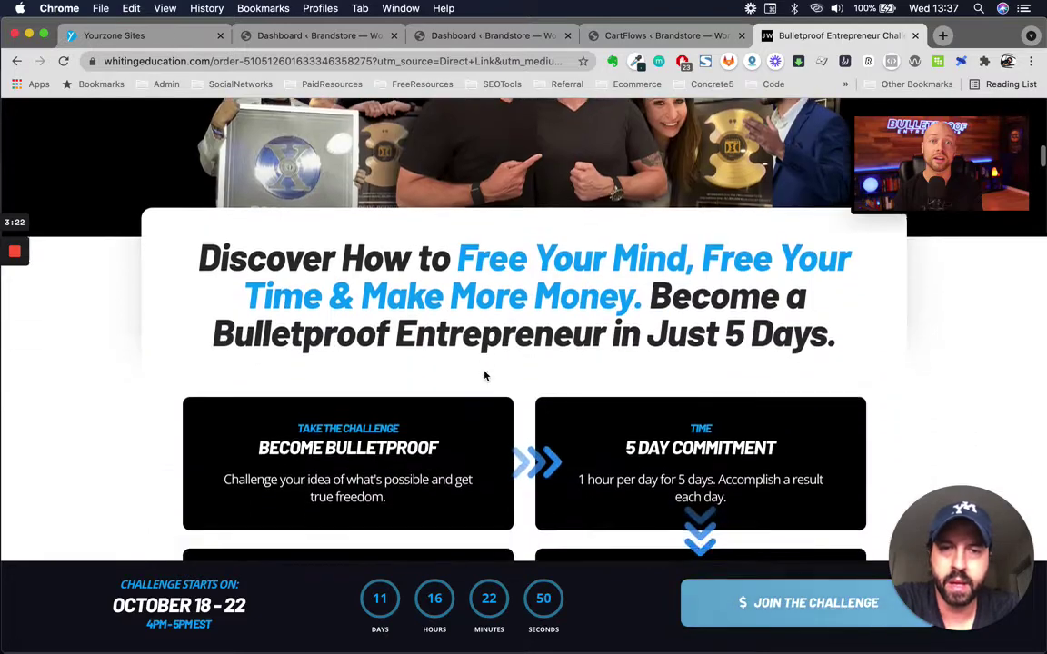
{"action": "scroll", "coordinate": [484, 375], "scroll_direction": "down", "scroll_amount": 3}
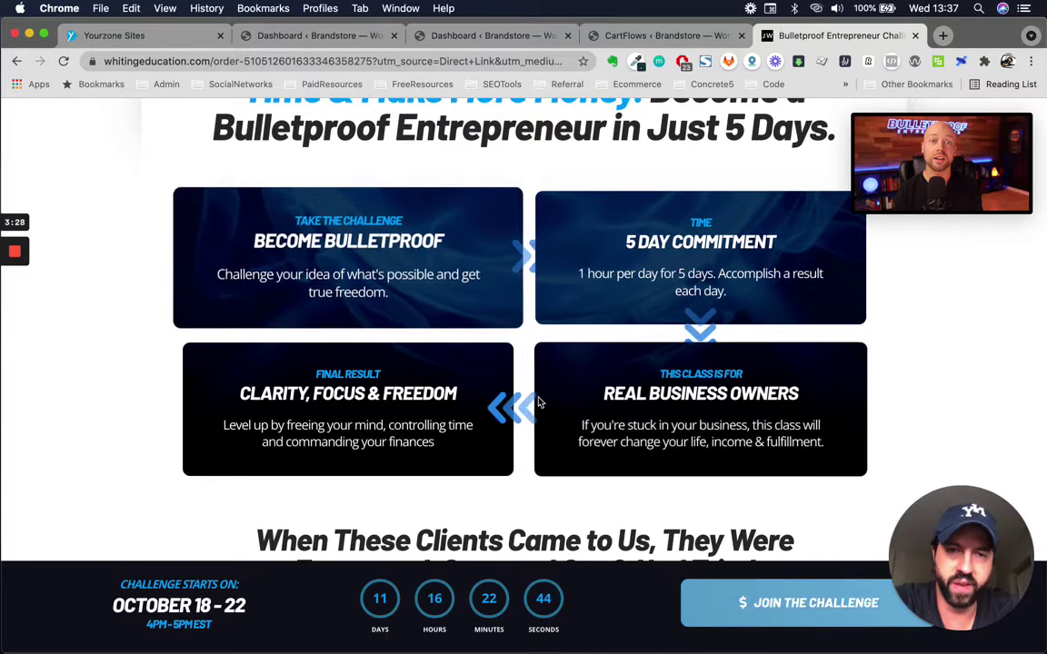
{"action": "scroll", "coordinate": [538, 397], "scroll_direction": "down", "scroll_amount": 3}
{"action": "scroll", "coordinate": [538, 400], "scroll_direction": "down", "scroll_amount": 20}
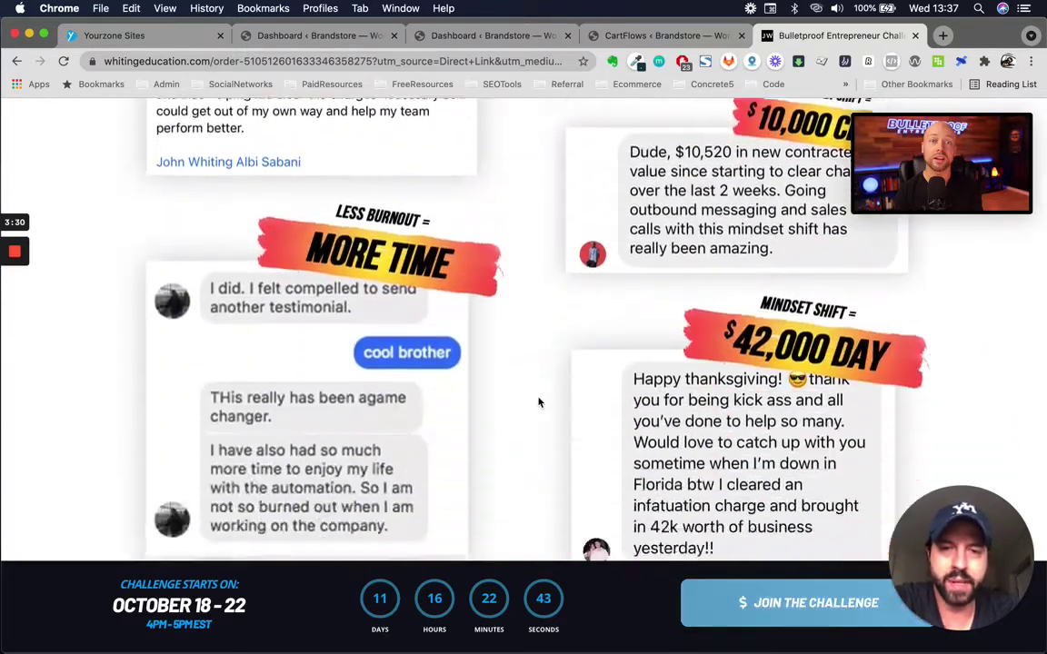
{"action": "scroll", "coordinate": [538, 402], "scroll_direction": "down", "scroll_amount": 10}
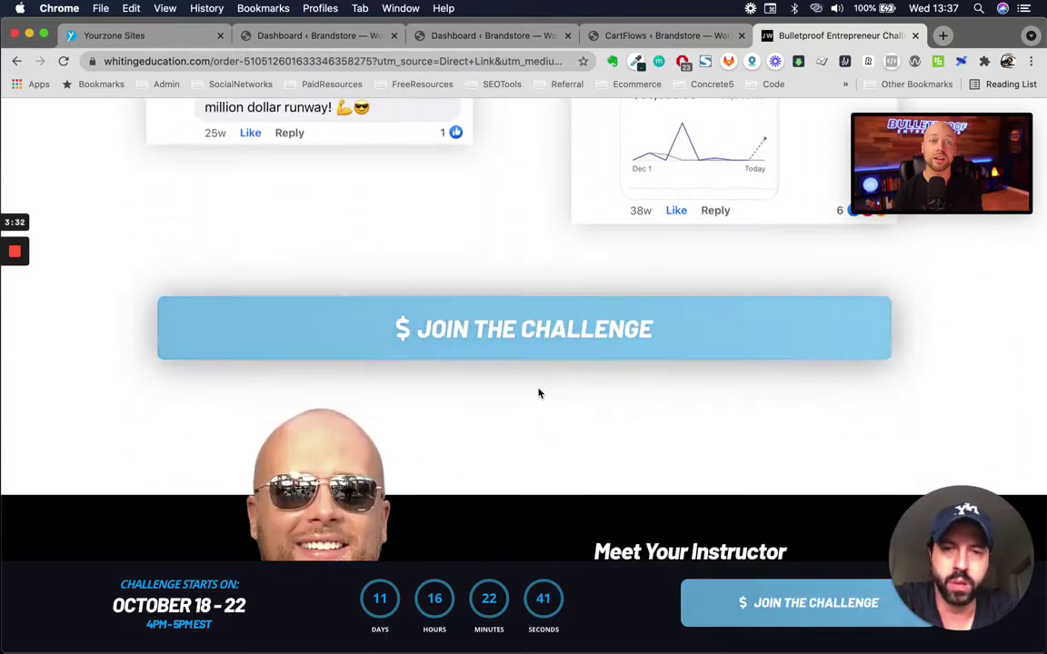
{"action": "scroll", "coordinate": [543, 258], "scroll_direction": "up", "scroll_amount": 4}
{"action": "scroll", "coordinate": [542, 258], "scroll_direction": "up", "scroll_amount": 15}
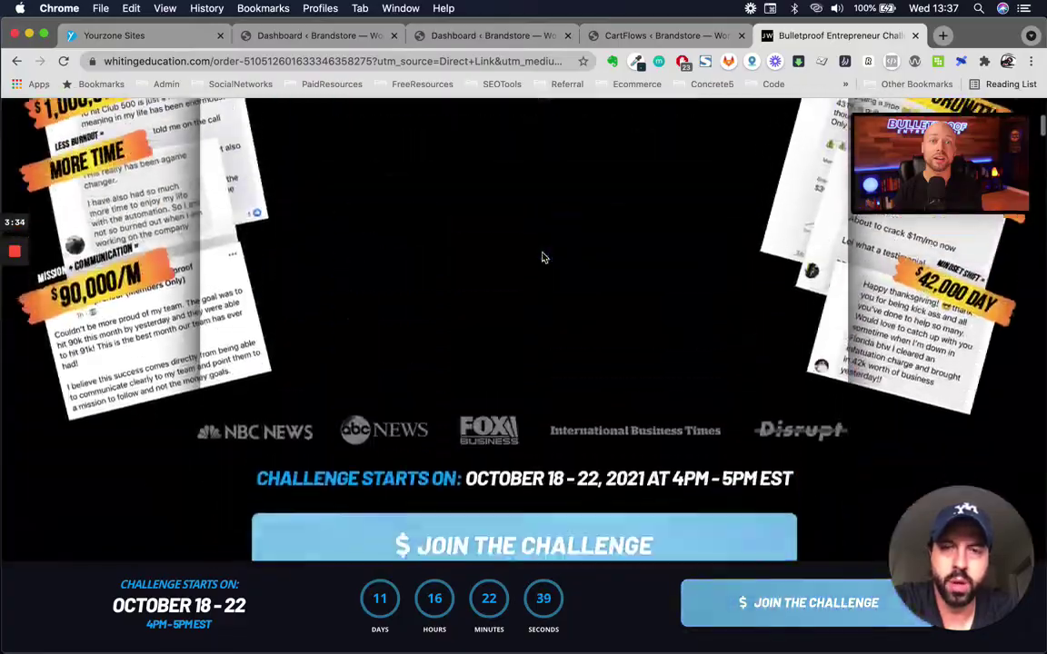
{"action": "scroll", "coordinate": [544, 259], "scroll_direction": "down", "scroll_amount": 3}
{"action": "scroll", "coordinate": [543, 259], "scroll_direction": "down", "scroll_amount": 20}
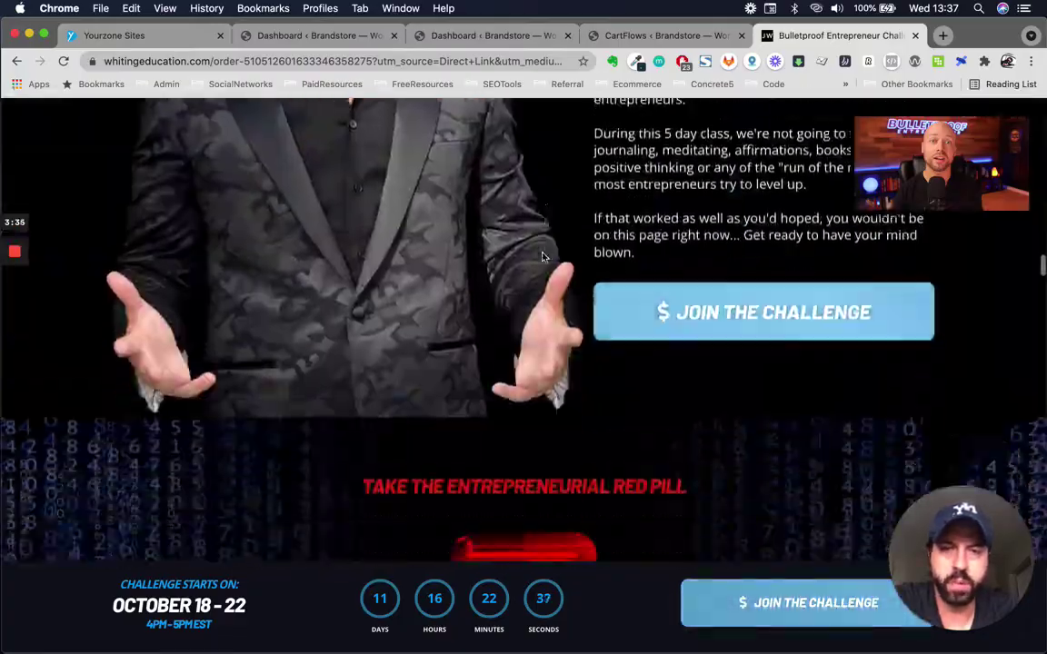
{"action": "scroll", "coordinate": [543, 255], "scroll_direction": "down", "scroll_amount": 20}
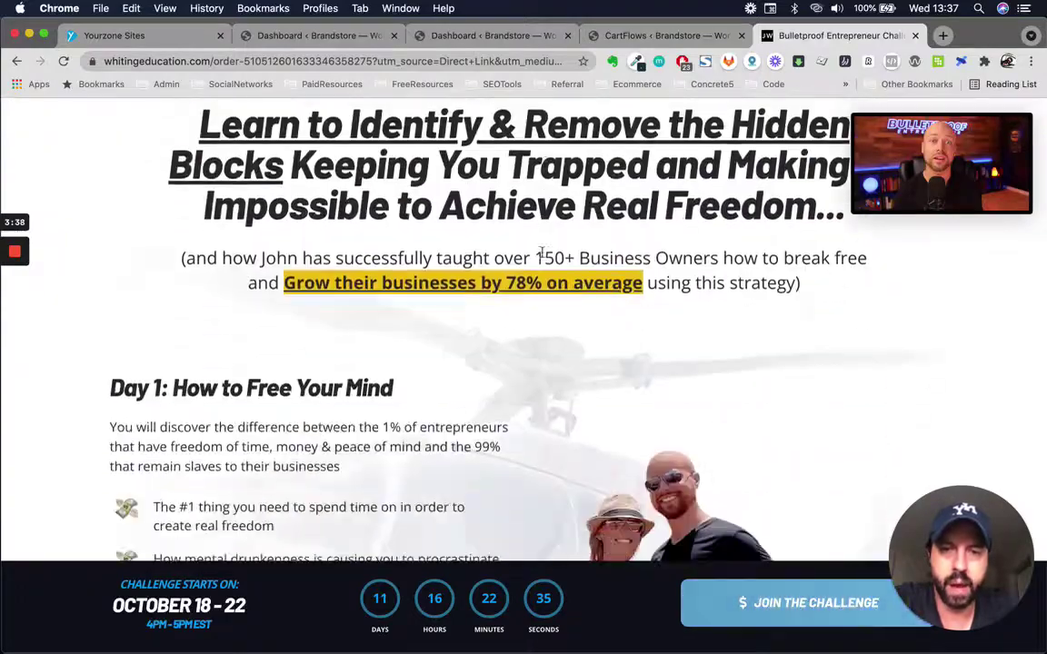
{"action": "scroll", "coordinate": [543, 258], "scroll_direction": "down", "scroll_amount": 20}
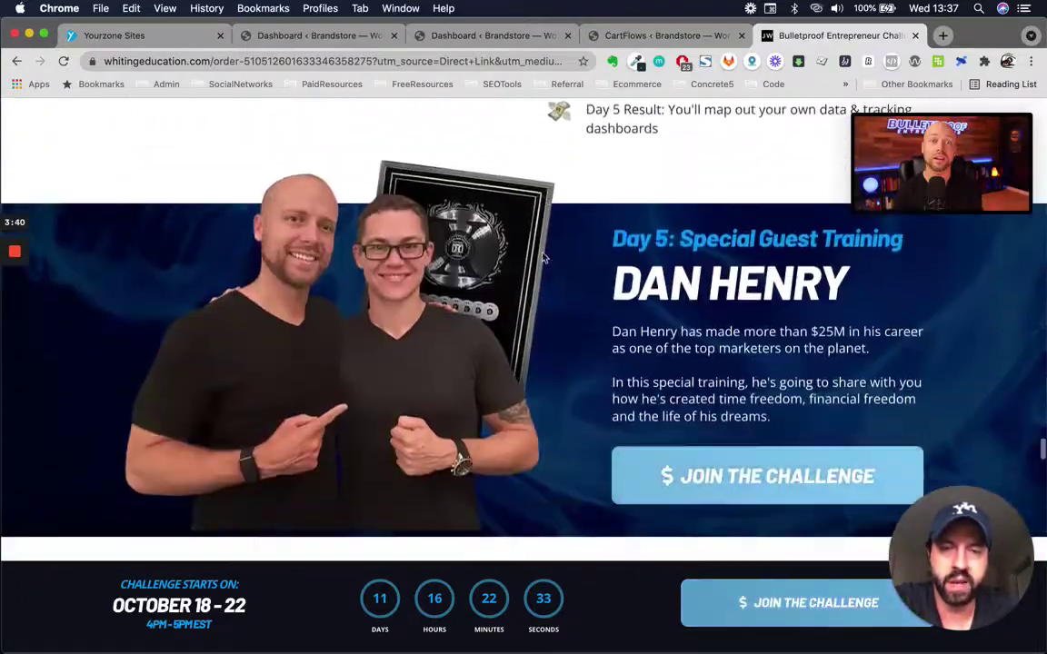
{"action": "scroll", "coordinate": [543, 256], "scroll_direction": "down", "scroll_amount": 20}
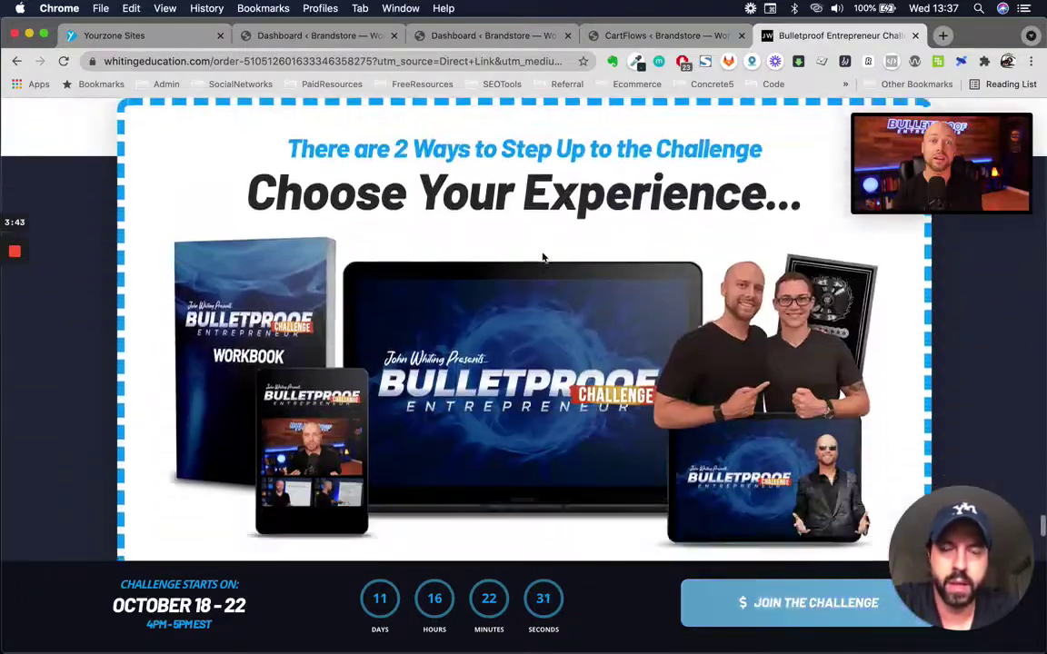
Examine the Choose Your Experience product mockups, then compare the page's middle sections with its headline and video
{"action": "scroll", "coordinate": [542, 253], "scroll_direction": "up", "scroll_amount": 6}
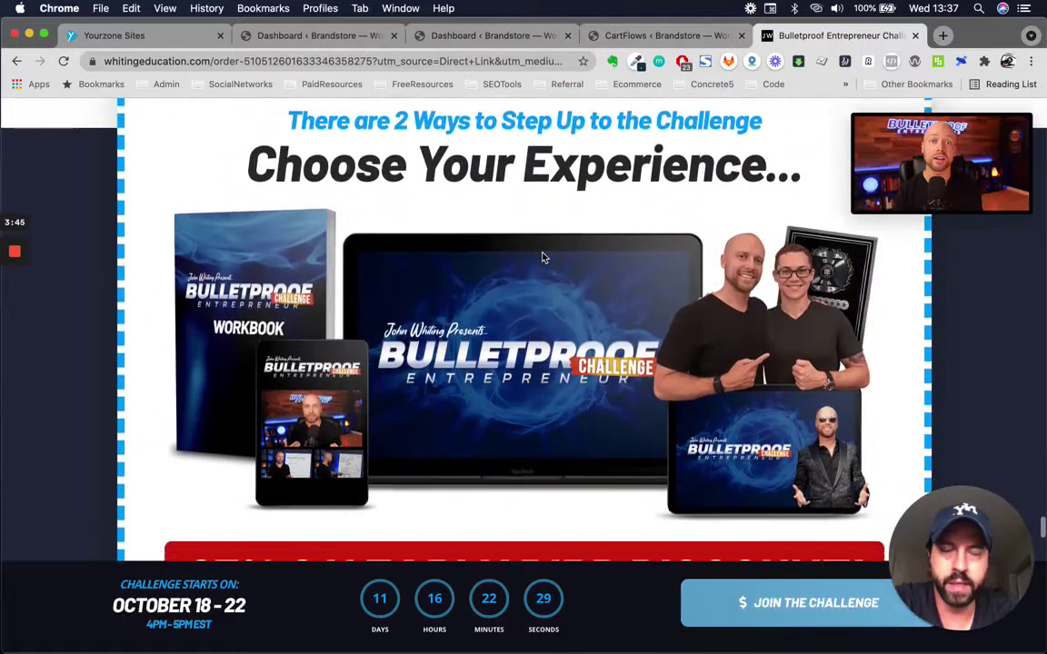
{"action": "scroll", "coordinate": [542, 258], "scroll_direction": "up", "scroll_amount": 2}
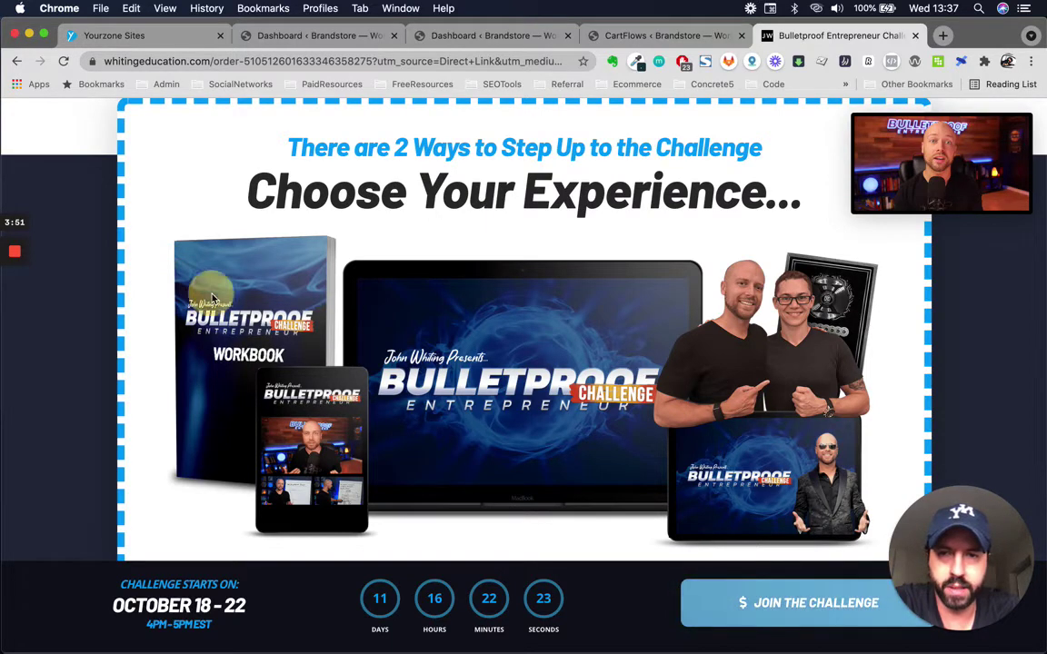
{"action": "scroll", "coordinate": [408, 428], "scroll_direction": "down", "scroll_amount": 1}
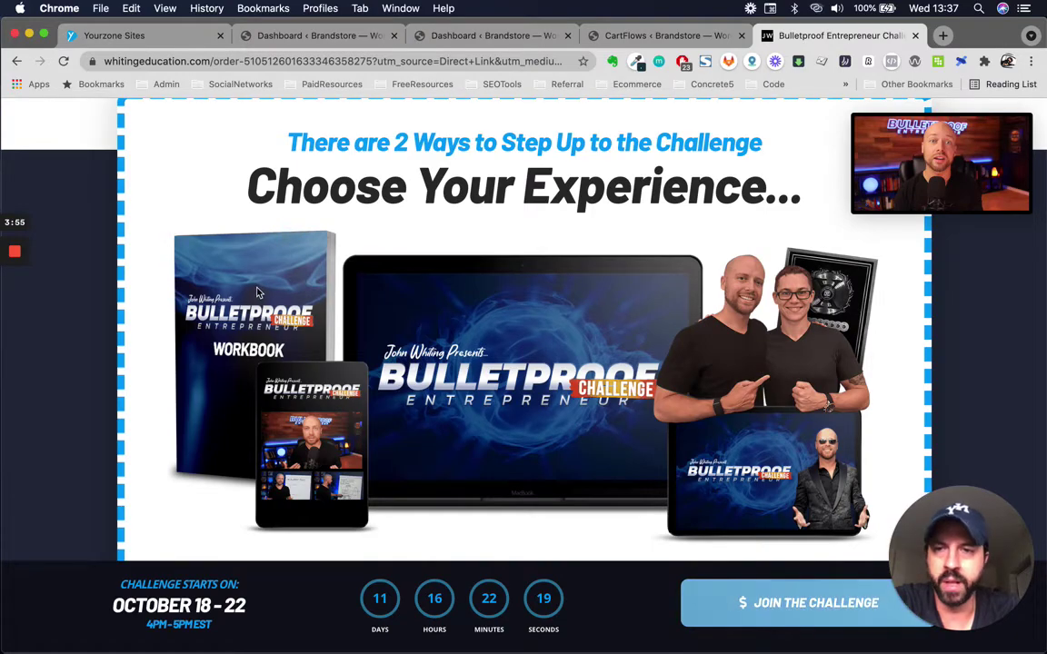
{"action": "scroll", "coordinate": [257, 291], "scroll_direction": "down", "scroll_amount": 1}
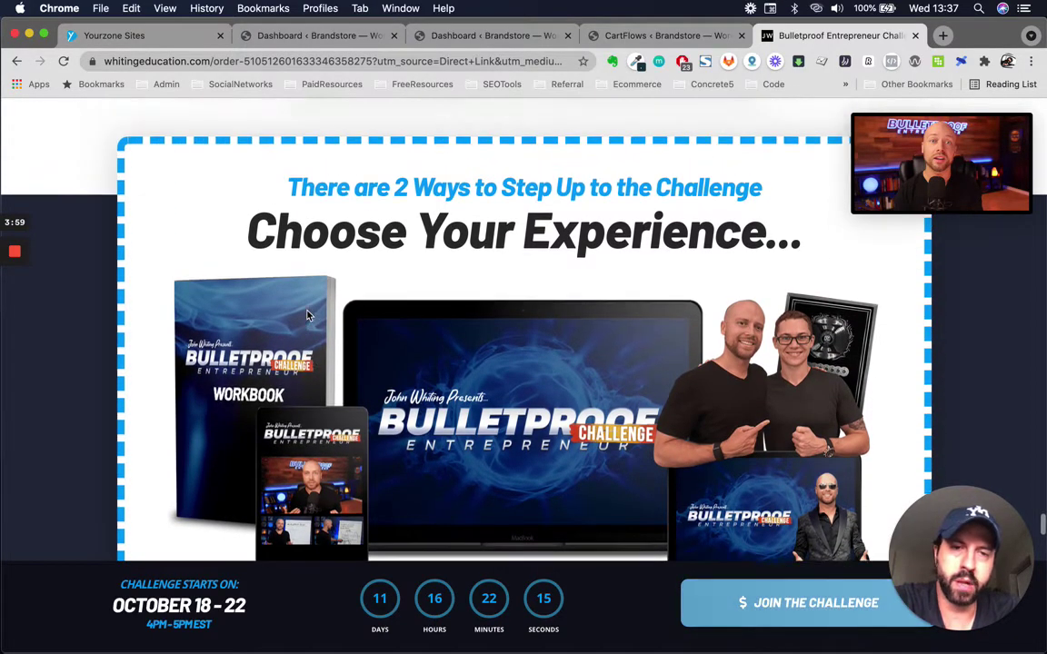
{"action": "scroll", "coordinate": [309, 315], "scroll_direction": "down", "scroll_amount": 15}
{"action": "scroll", "coordinate": [308, 315], "scroll_direction": "up", "scroll_amount": 20}
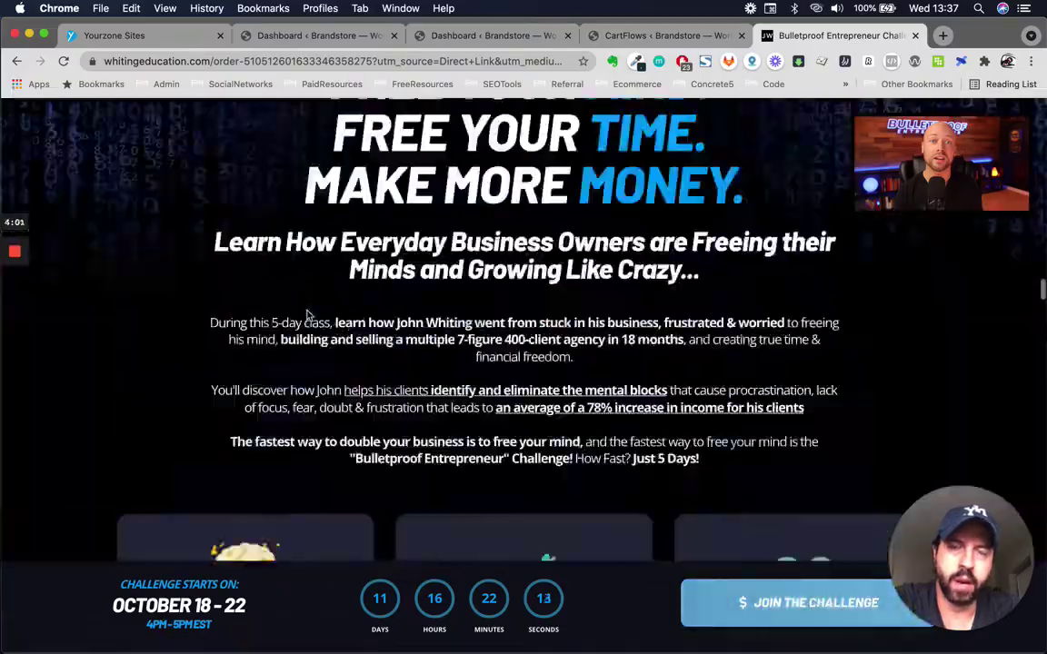
{"action": "scroll", "coordinate": [308, 315], "scroll_direction": "down", "scroll_amount": 15}
{"action": "scroll", "coordinate": [307, 316], "scroll_direction": "up", "scroll_amount": 15}
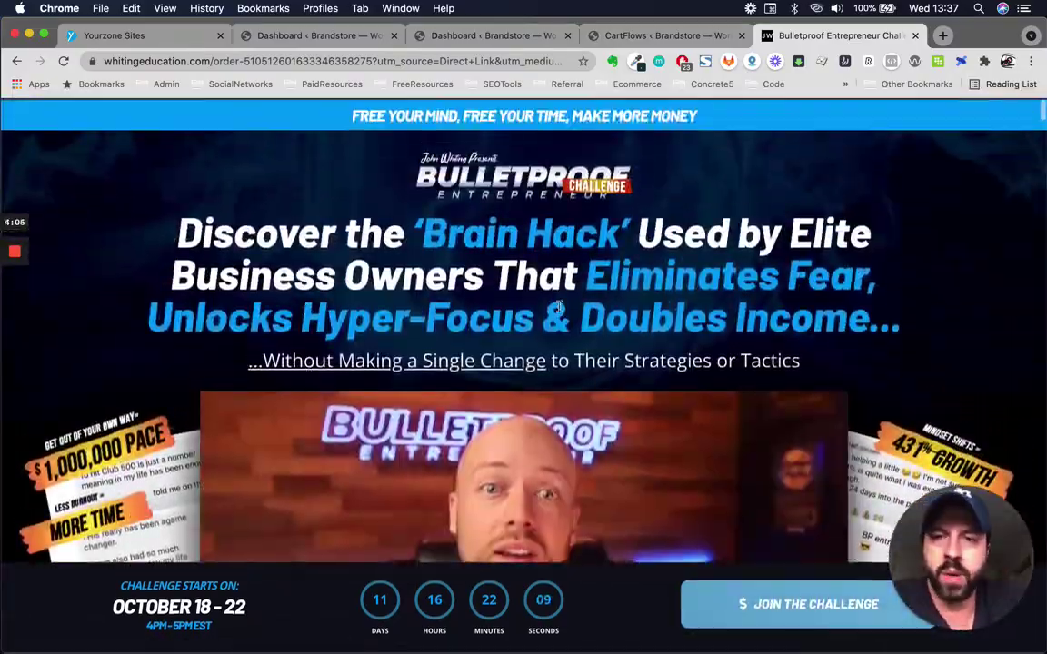
{"action": "scroll", "coordinate": [586, 310], "scroll_direction": "down", "scroll_amount": 6}
{"action": "scroll", "coordinate": [586, 310], "scroll_direction": "up", "scroll_amount": 5}
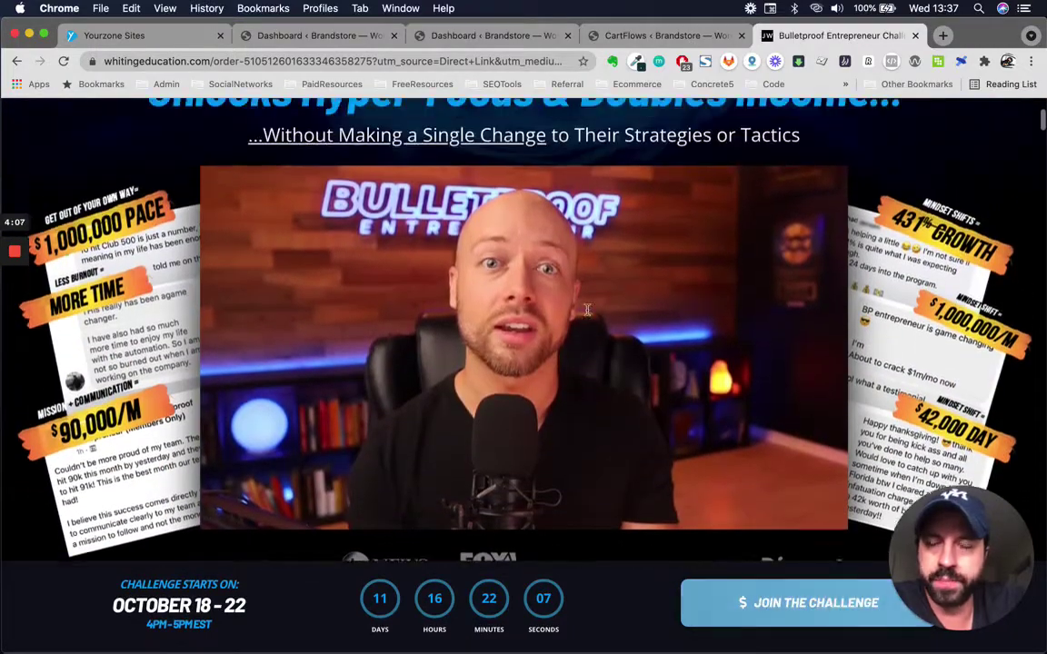
{"action": "scroll", "coordinate": [586, 310], "scroll_direction": "up", "scroll_amount": 2}
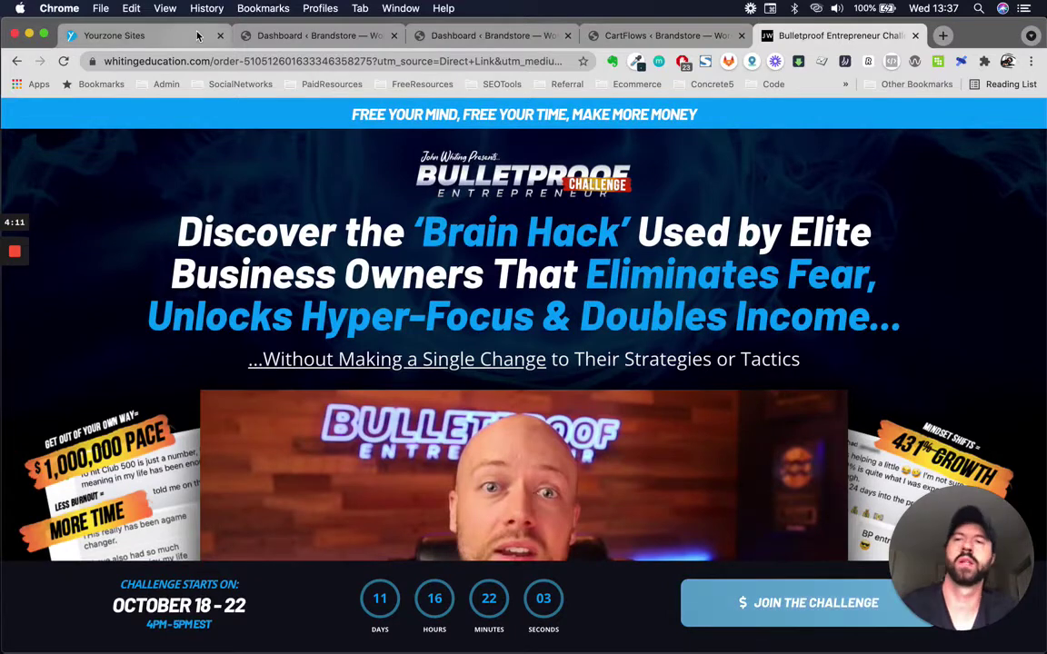
Switch to the Brandstore WordPress dashboard and open the full product list in a separate tab
{"action": "left_click", "coordinate": [286, 35]}
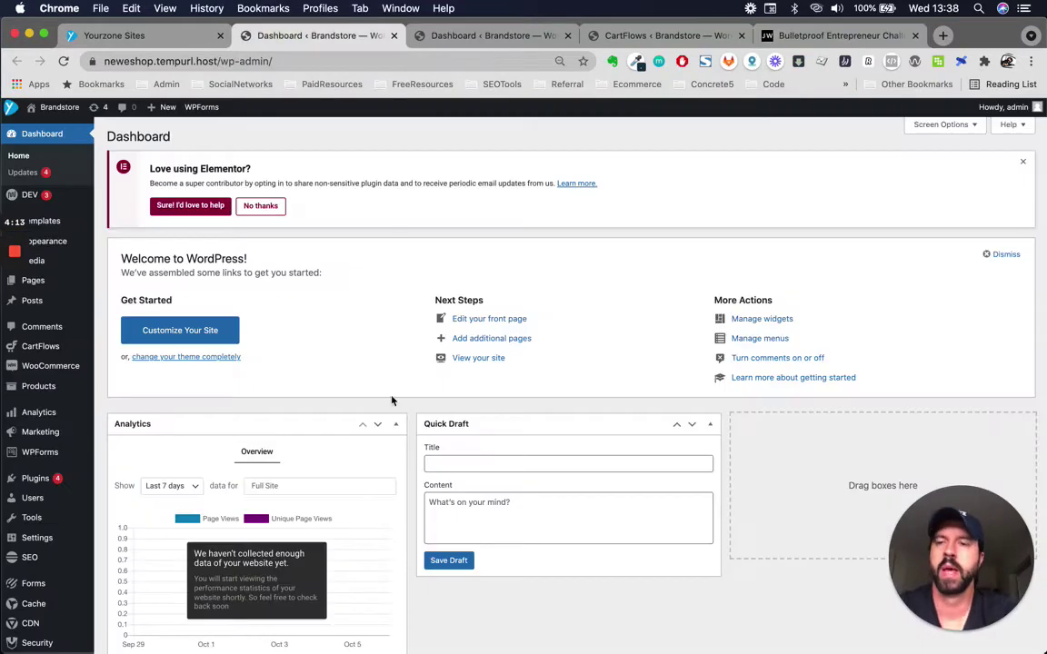
{"action": "mouse_move", "coordinate": [43, 396]}
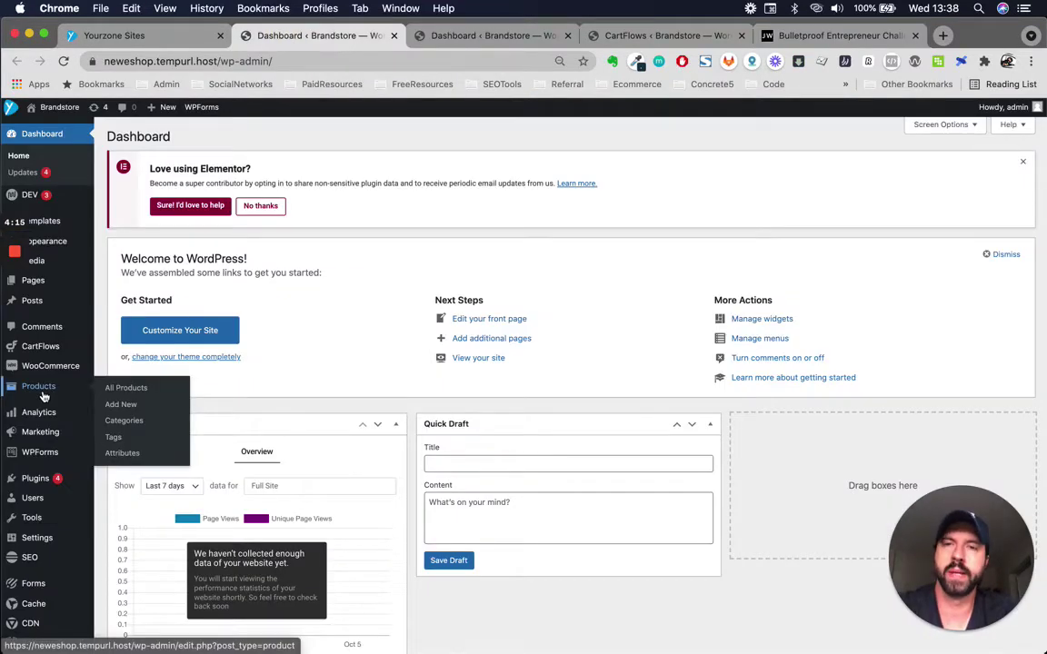
{"action": "right_click", "coordinate": [124, 393]}
{"action": "left_click", "coordinate": [163, 397]}
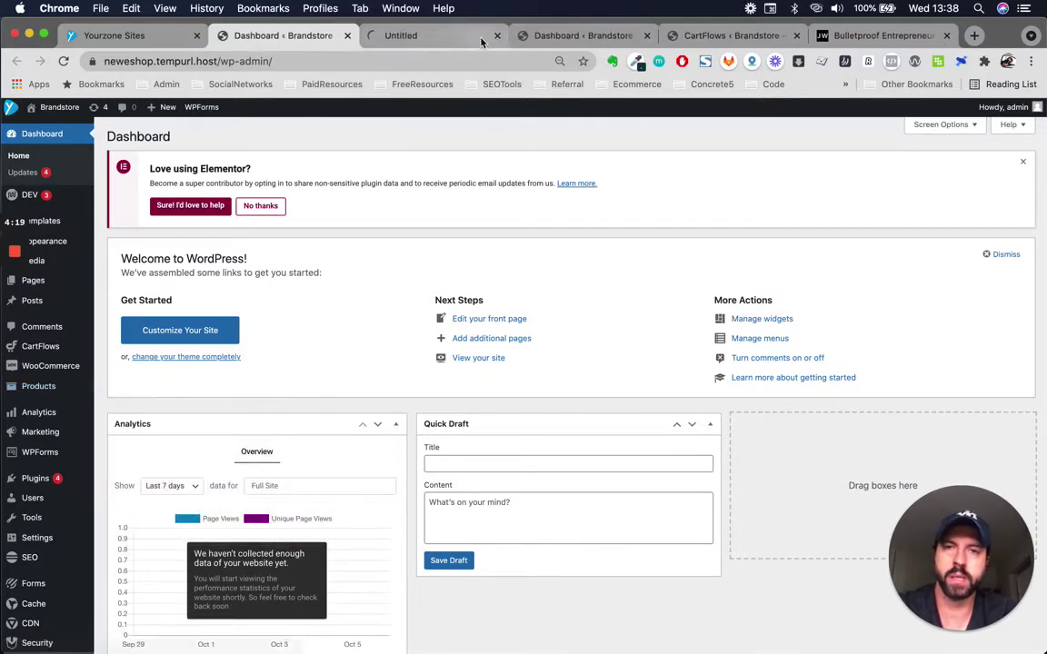
{"action": "left_click", "coordinate": [427, 35]}
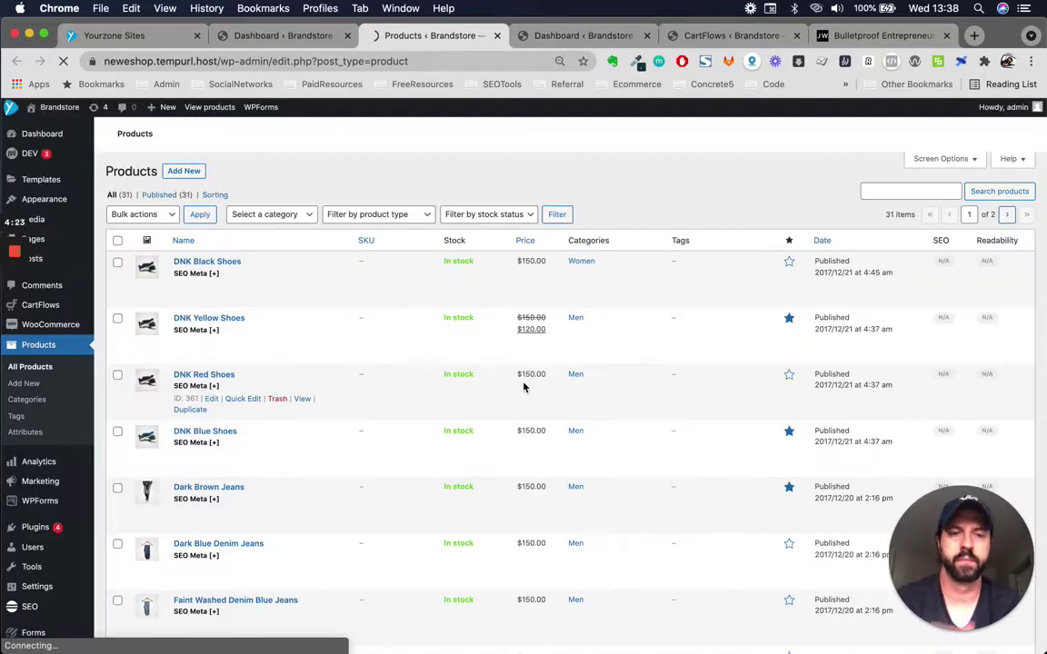
Look through the existing store products and start adding a new product
{"action": "scroll", "coordinate": [523, 387], "scroll_direction": "down", "scroll_amount": 7}
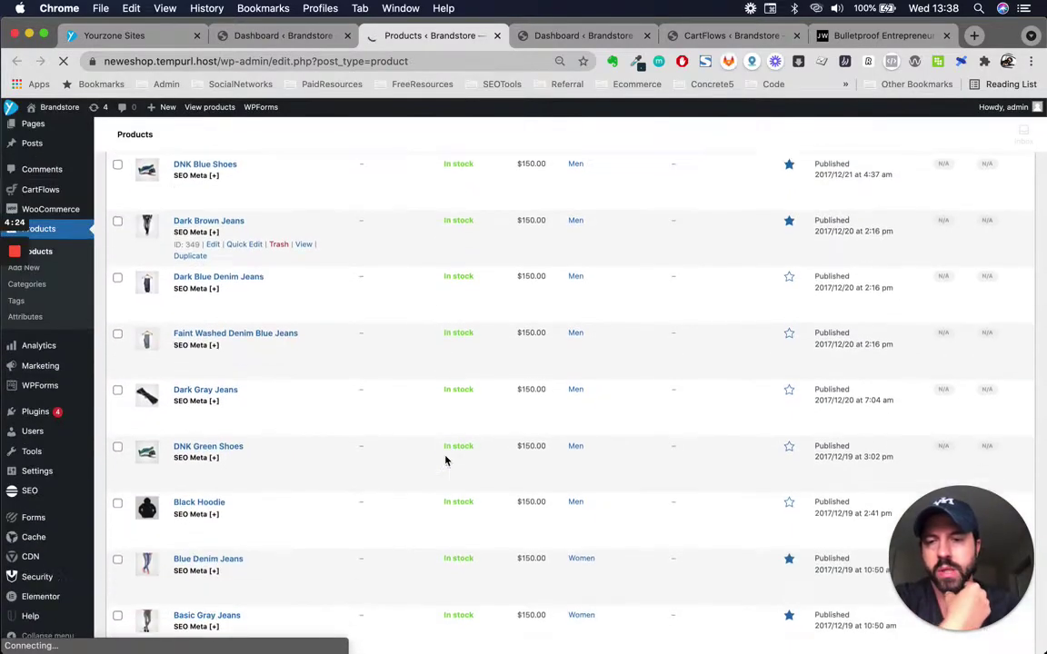
{"action": "scroll", "coordinate": [445, 461], "scroll_direction": "down", "scroll_amount": 6}
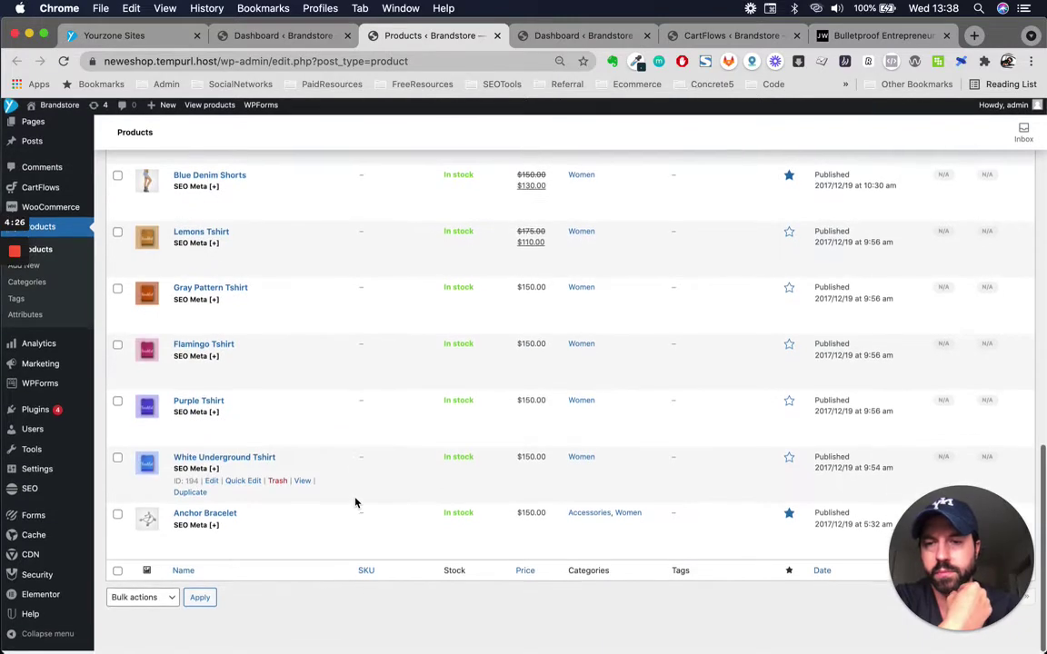
{"action": "scroll", "coordinate": [355, 503], "scroll_direction": "up", "scroll_amount": 15}
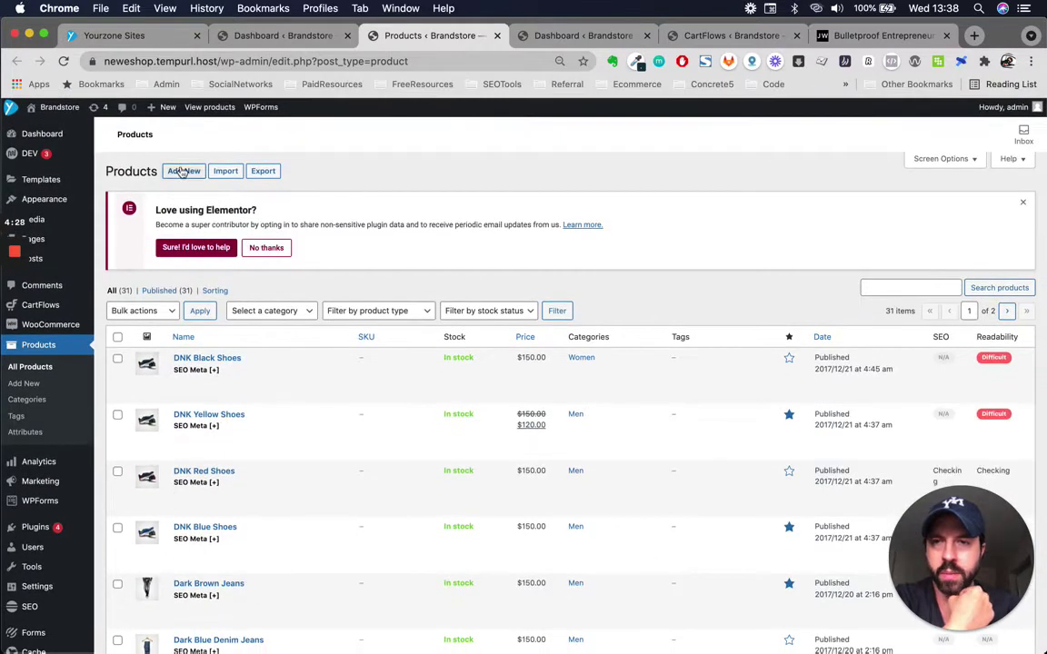
{"action": "left_click", "coordinate": [182, 171]}
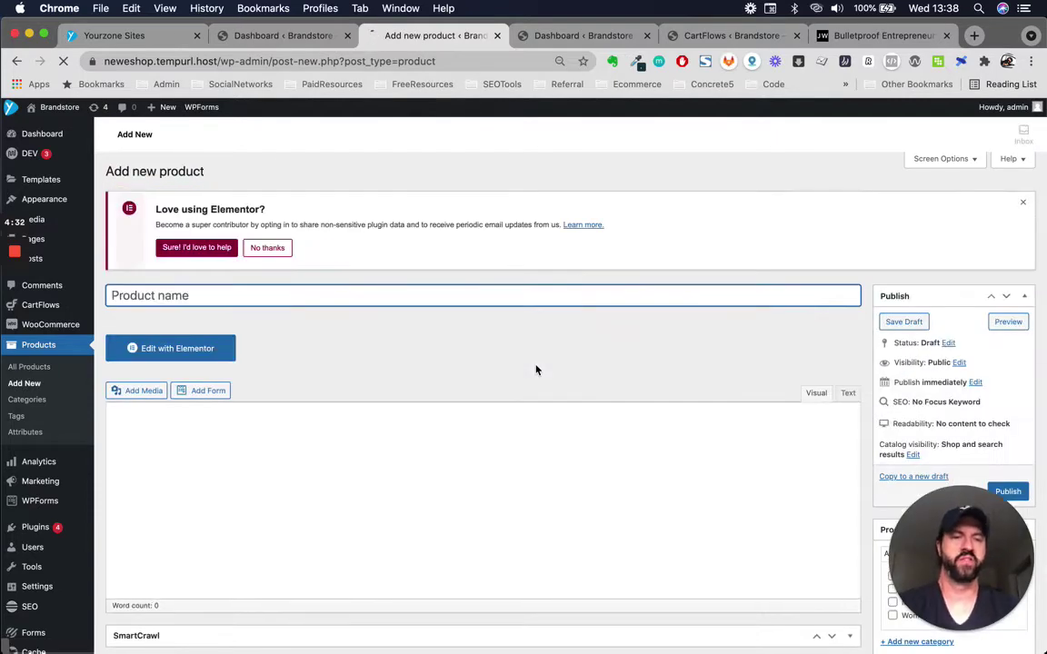
{"action": "scroll", "coordinate": [461, 451], "scroll_direction": "down", "scroll_amount": 1}
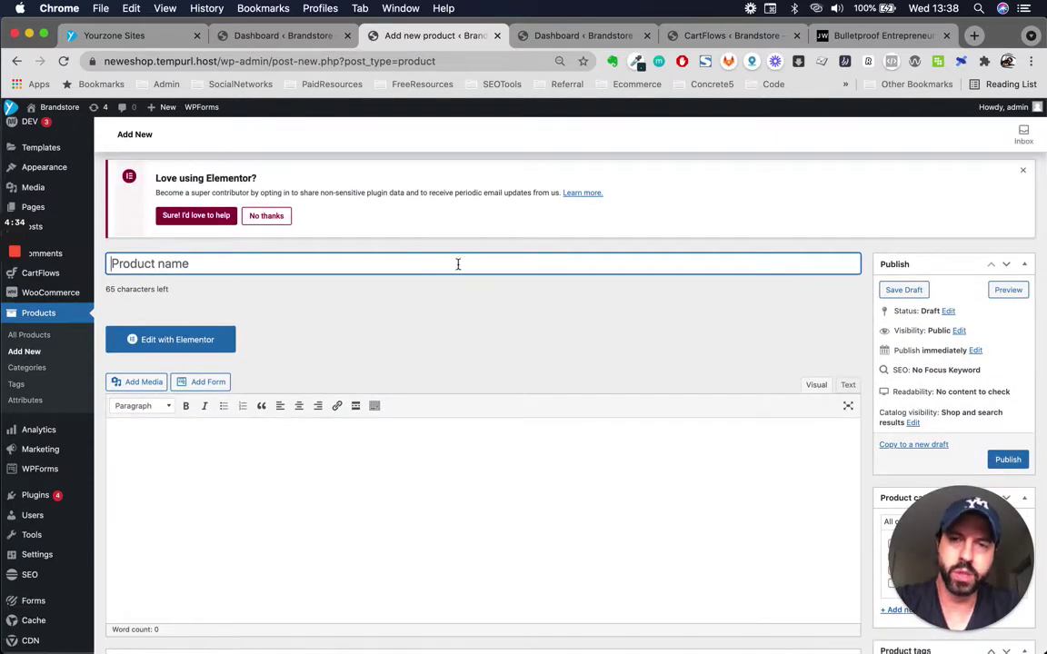
Check the challenge sales page for reference and name the new product "5 Day Challenge"
{"action": "left_click", "coordinate": [858, 36]}
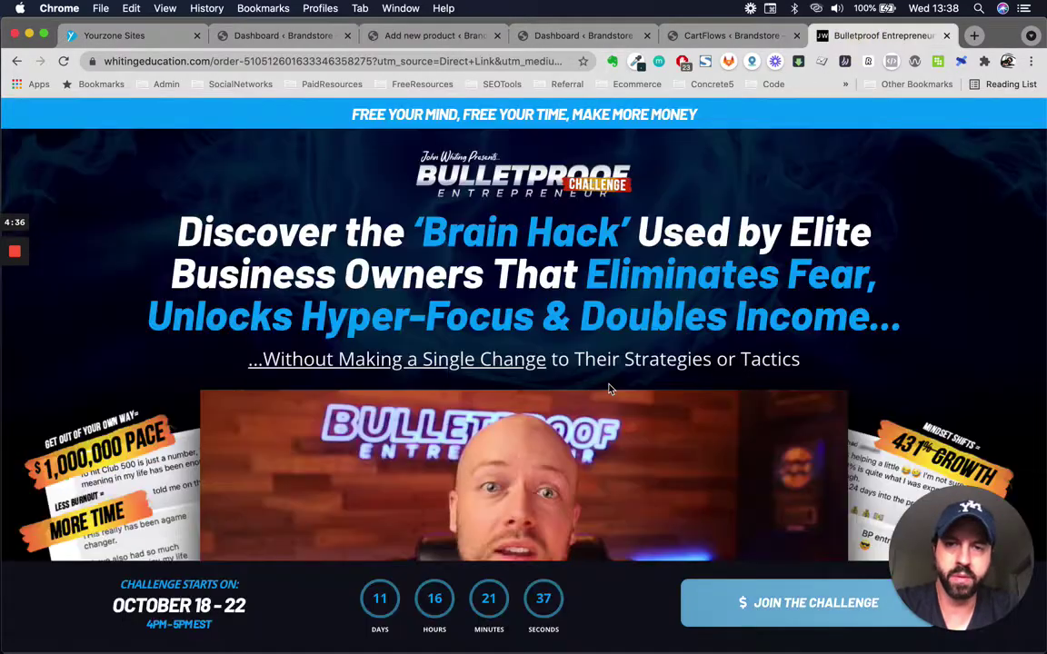
{"action": "scroll", "coordinate": [609, 389], "scroll_direction": "down", "scroll_amount": 10}
{"action": "scroll", "coordinate": [609, 390], "scroll_direction": "down", "scroll_amount": 20}
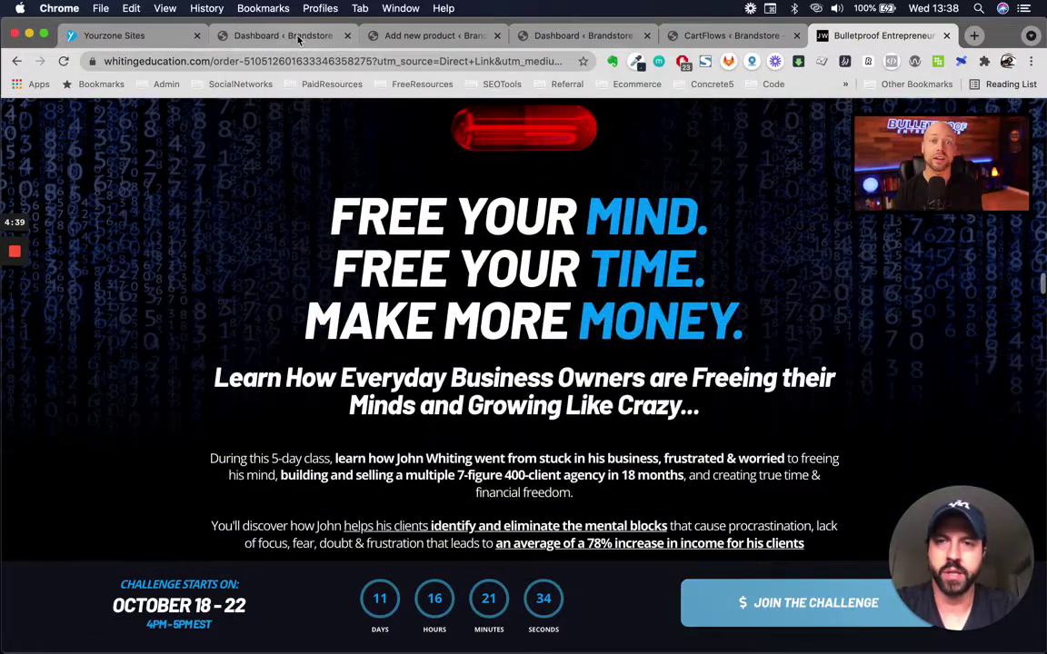
{"action": "left_click", "coordinate": [282, 36]}
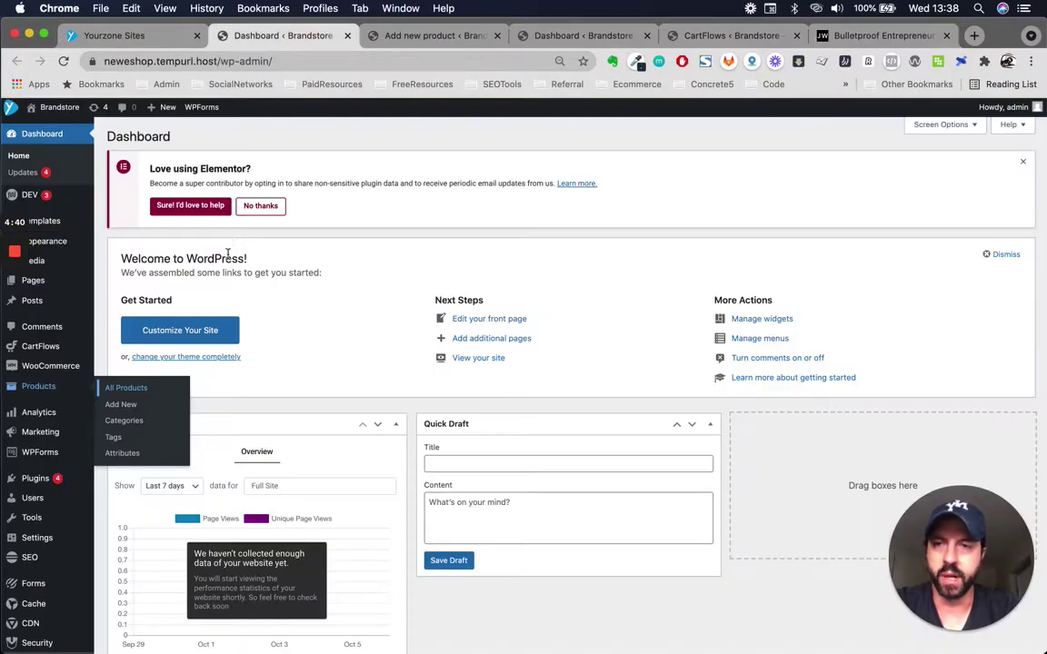
{"action": "left_click", "coordinate": [393, 36]}
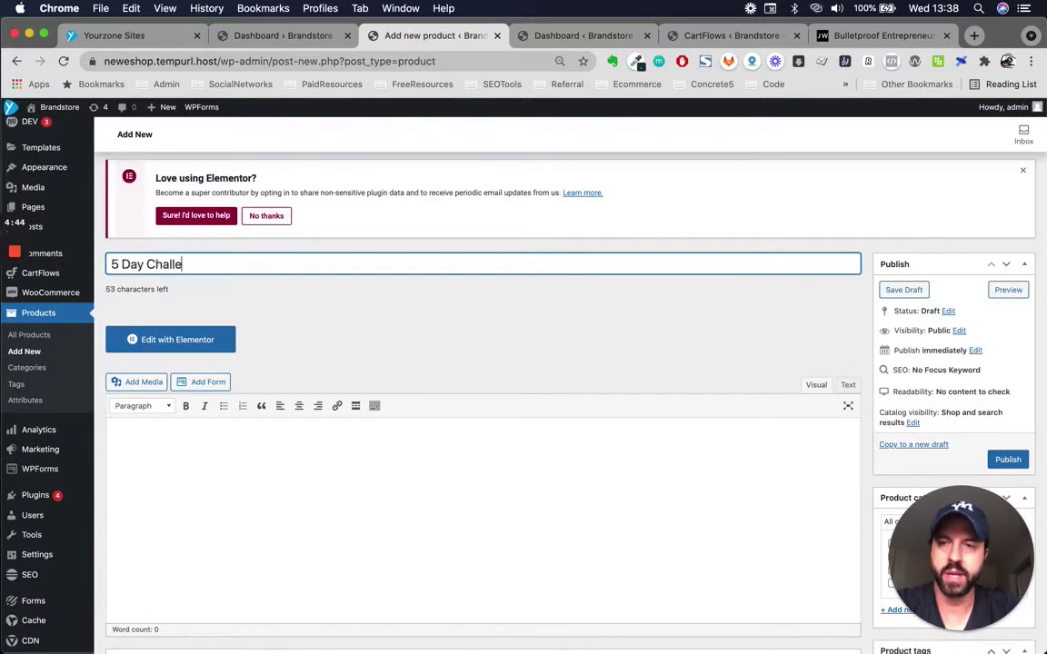
Set the product's regular price to $97 and mark it as both virtual and downloadable
{"action": "scroll", "coordinate": [437, 425], "scroll_direction": "down", "scroll_amount": 5}
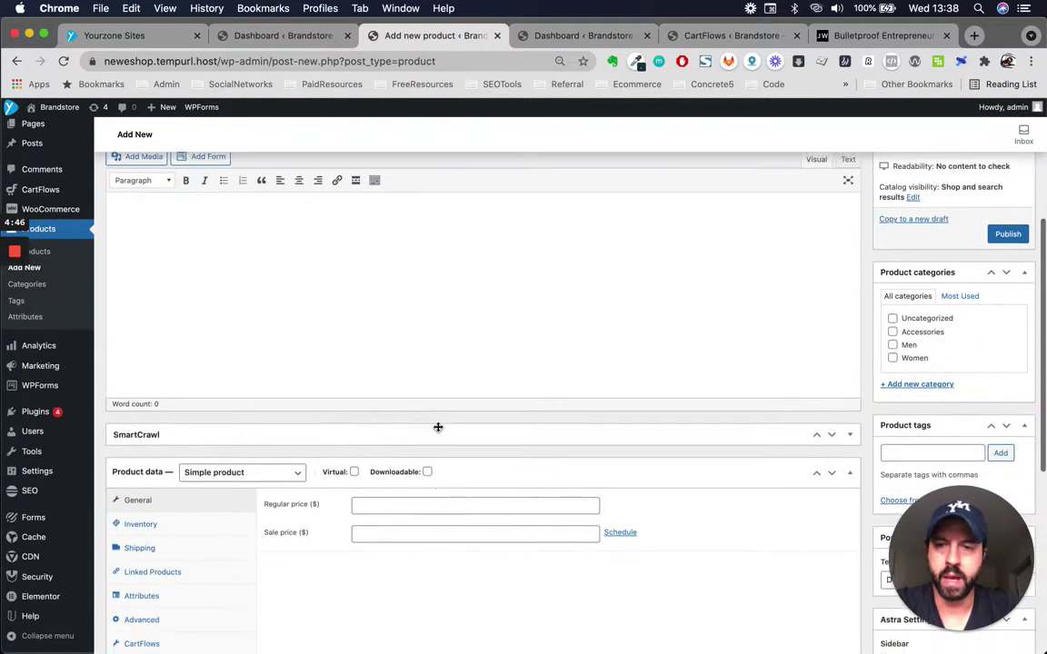
{"action": "left_click", "coordinate": [499, 420]}
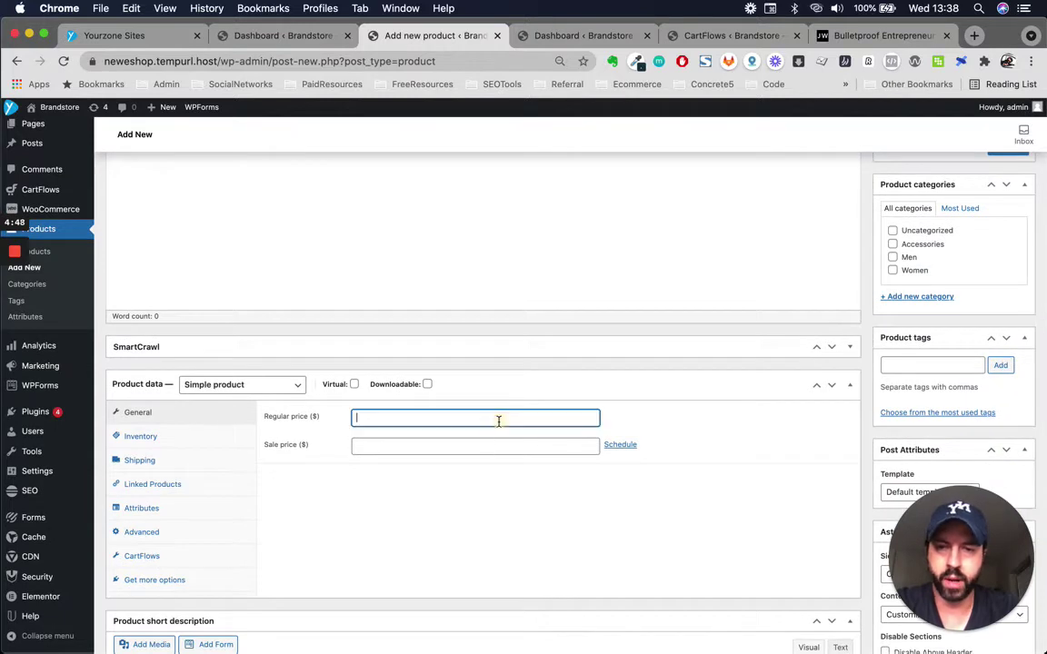
{"action": "type", "text": "97"}
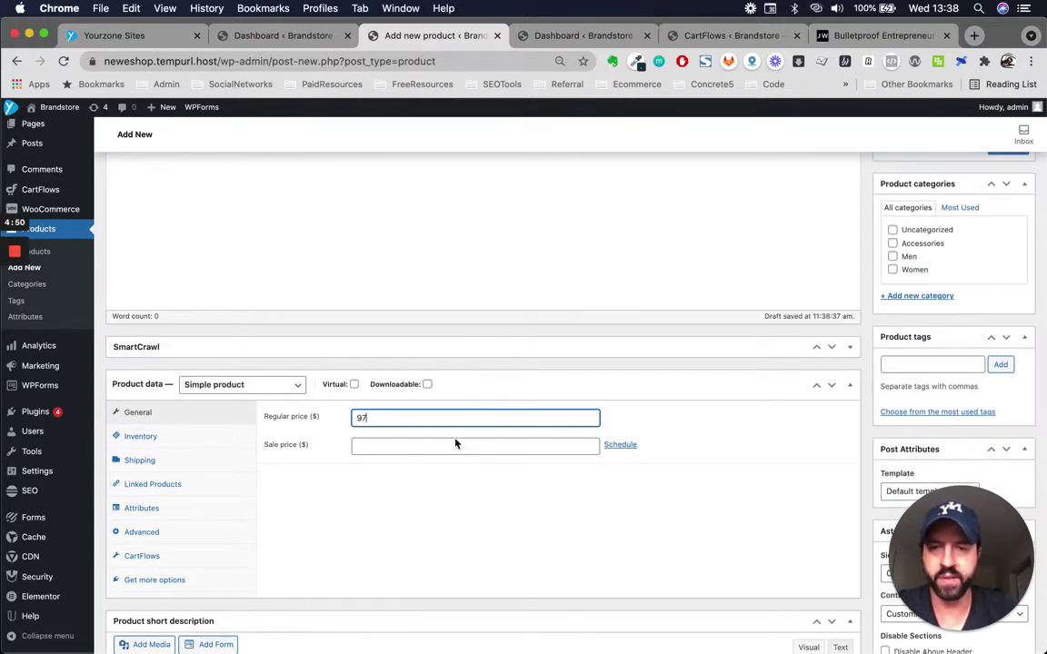
{"action": "left_click", "coordinate": [355, 384]}
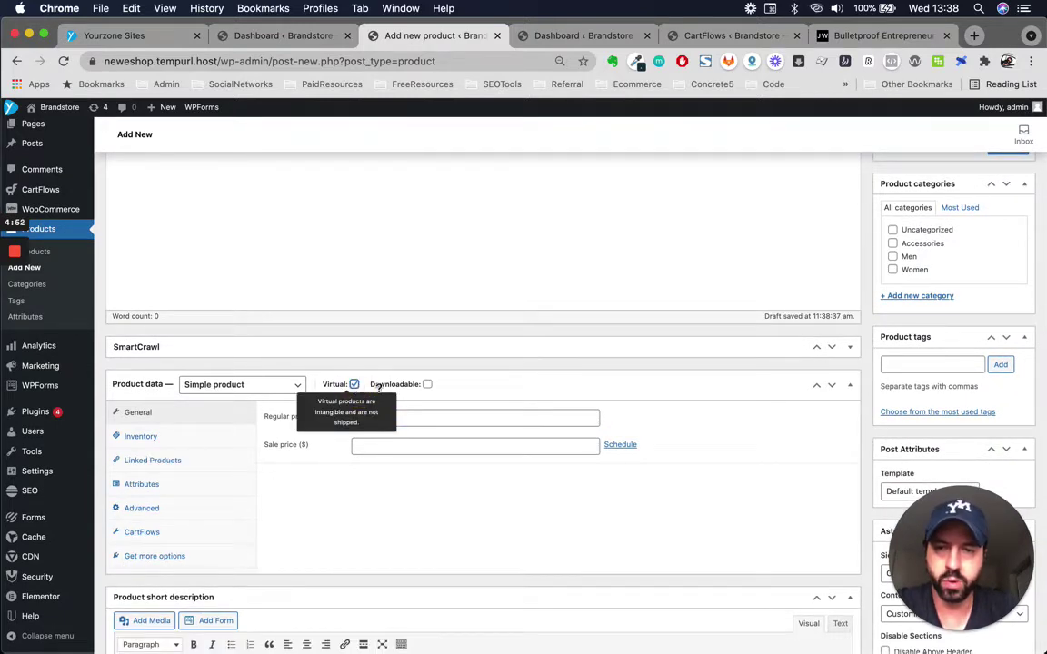
{"action": "left_click", "coordinate": [429, 386]}
{"action": "scroll", "coordinate": [531, 512], "scroll_direction": "down", "scroll_amount": 1}
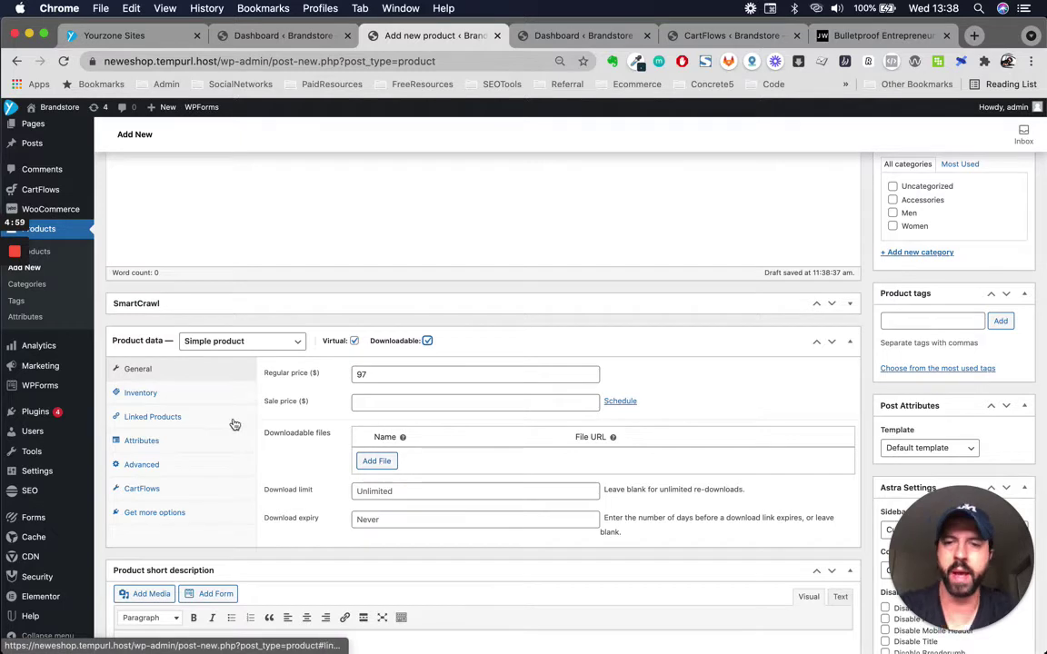
Look through the product's inventory, linked products, attributes, advanced, CartFlows and extension settings, ending back on the general settings
{"action": "left_click", "coordinate": [194, 396]}
{"action": "left_click", "coordinate": [181, 420]}
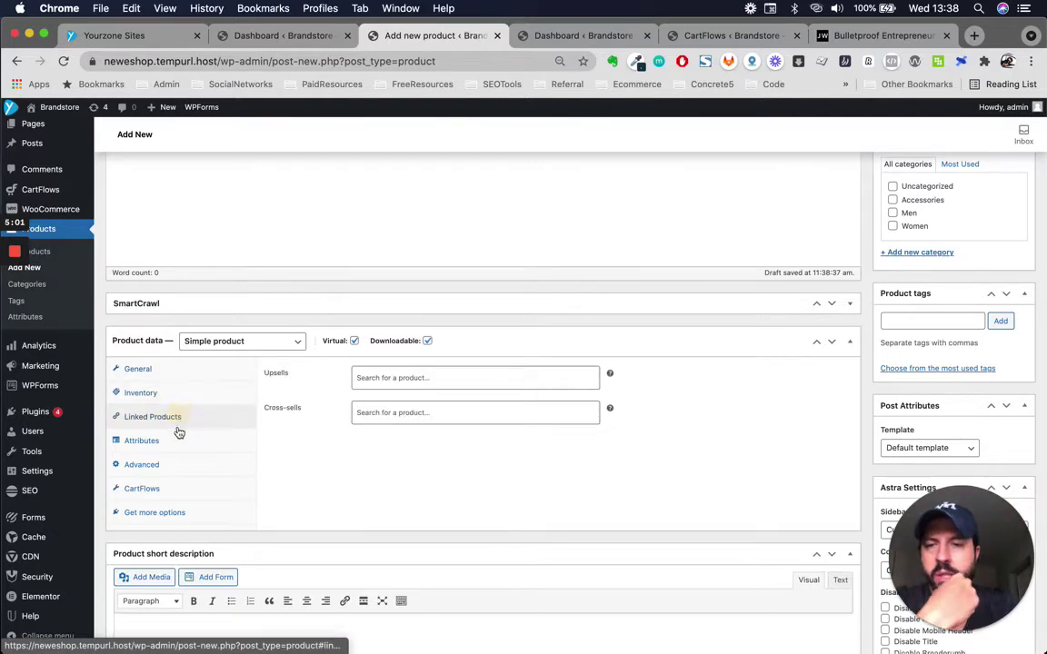
{"action": "left_click", "coordinate": [175, 442]}
{"action": "left_click", "coordinate": [176, 464]}
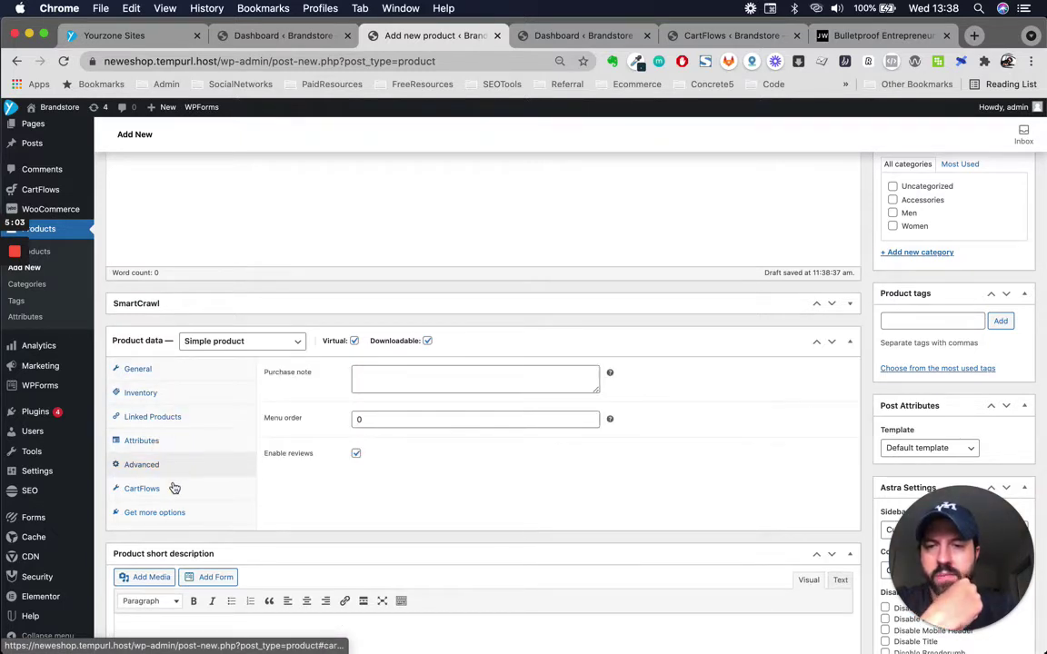
{"action": "left_click", "coordinate": [175, 488]}
{"action": "left_click", "coordinate": [182, 520]}
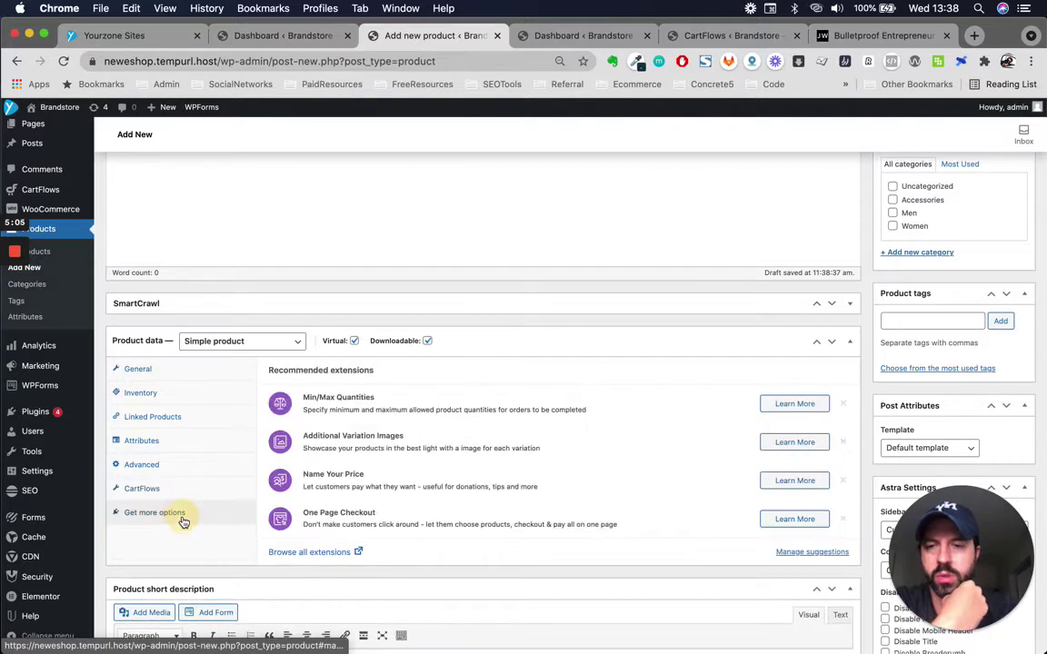
{"action": "left_click", "coordinate": [205, 488]}
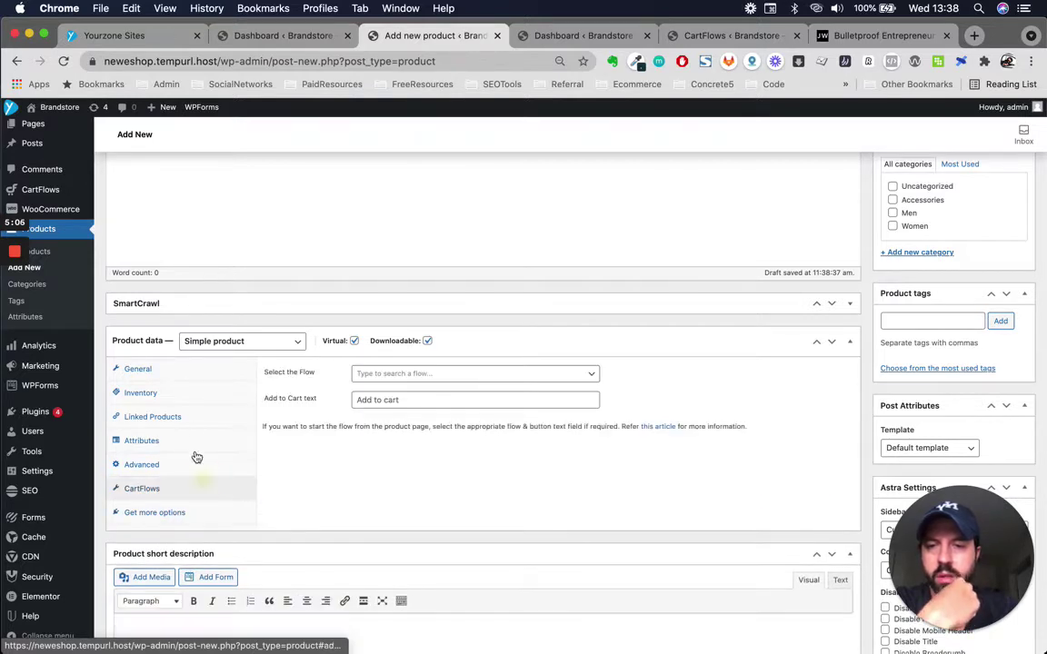
{"action": "left_click", "coordinate": [207, 372]}
Check the rest of the product form and publish the 5 Day Challenge product
{"action": "scroll", "coordinate": [582, 545], "scroll_direction": "down", "scroll_amount": 3}
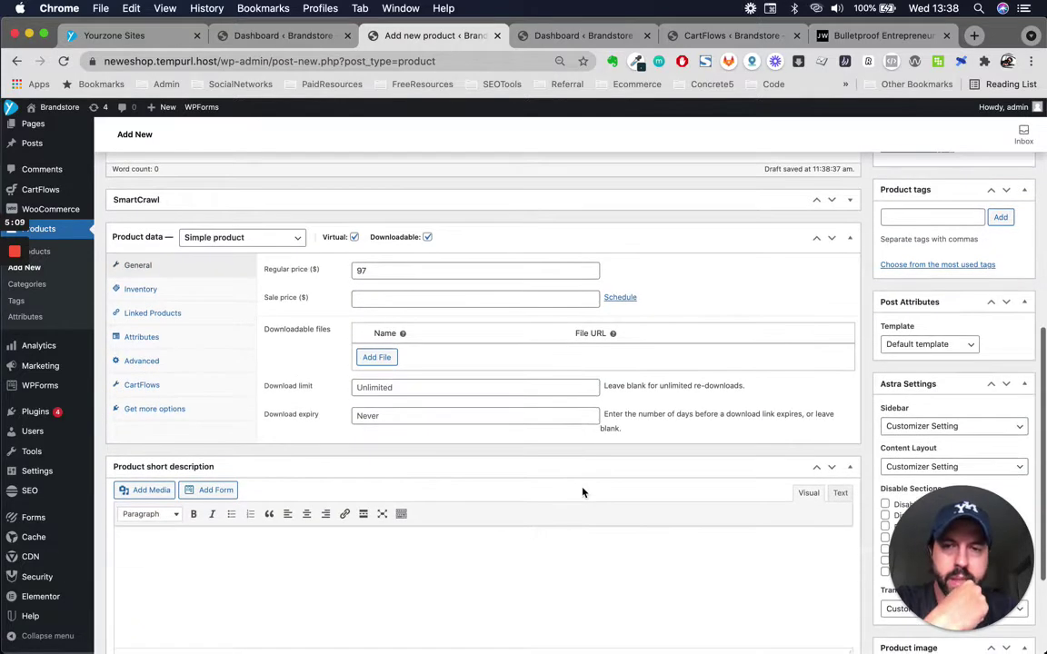
{"action": "scroll", "coordinate": [582, 492], "scroll_direction": "up", "scroll_amount": 2}
{"action": "scroll", "coordinate": [582, 486], "scroll_direction": "down", "scroll_amount": 5}
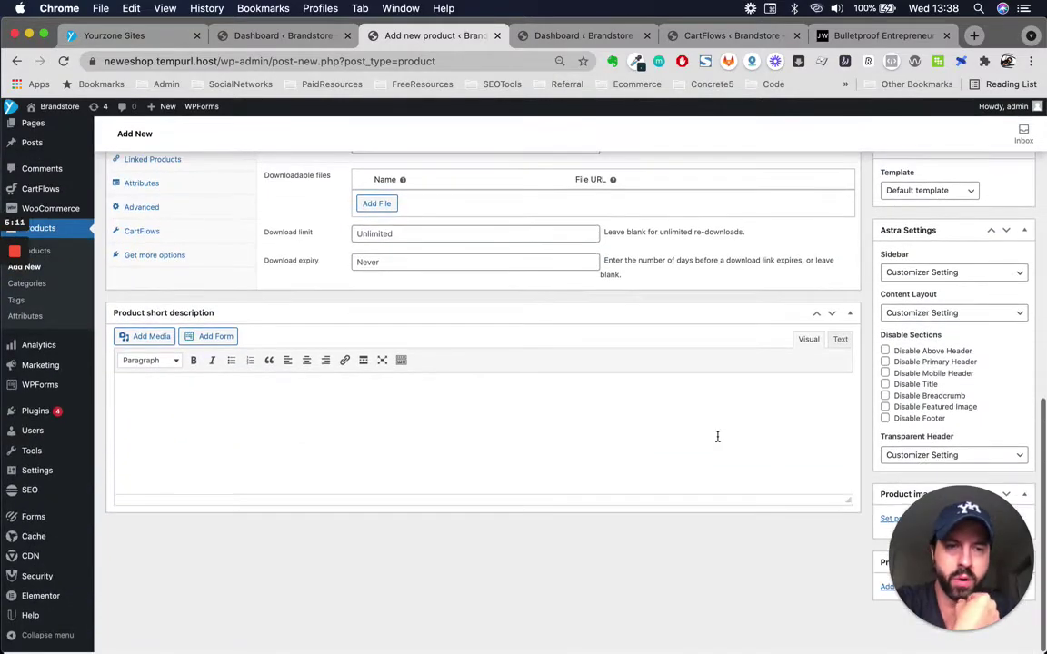
{"action": "scroll", "coordinate": [718, 437], "scroll_direction": "up", "scroll_amount": 5}
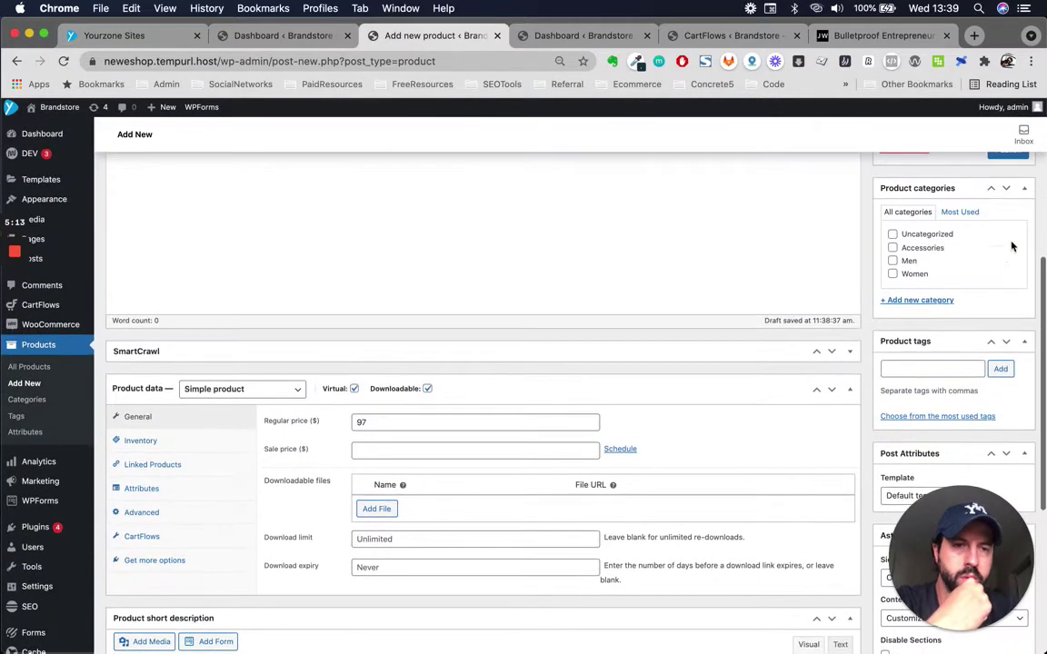
{"action": "scroll", "coordinate": [1012, 246], "scroll_direction": "up", "scroll_amount": 4}
{"action": "scroll", "coordinate": [923, 303], "scroll_direction": "down", "scroll_amount": 1}
{"action": "scroll", "coordinate": [924, 303], "scroll_direction": "up", "scroll_amount": 1}
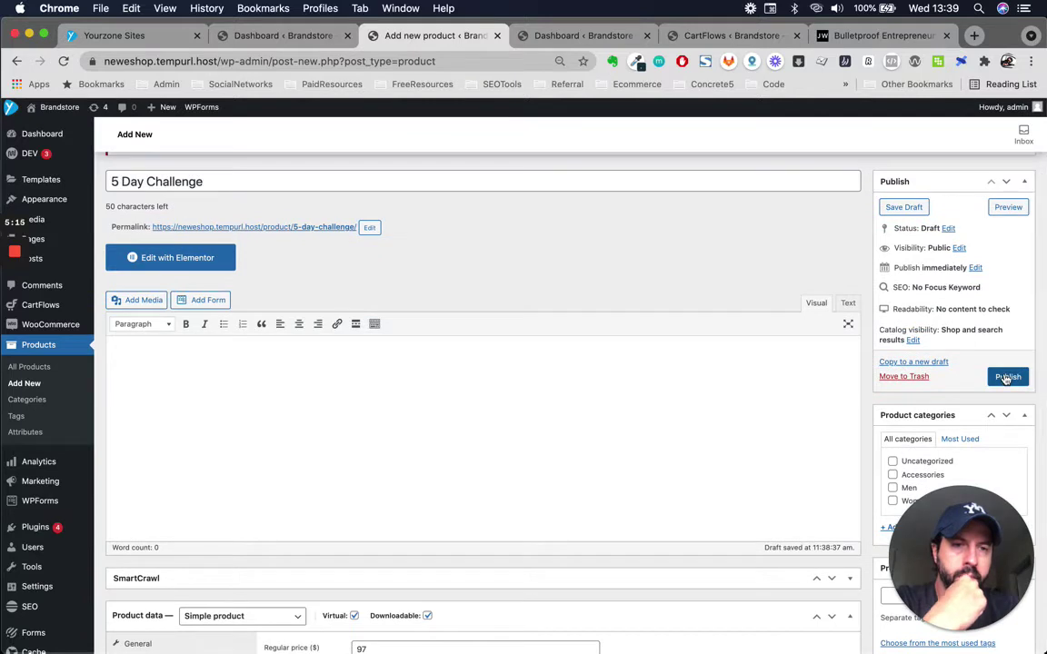
{"action": "left_click", "coordinate": [1007, 377]}
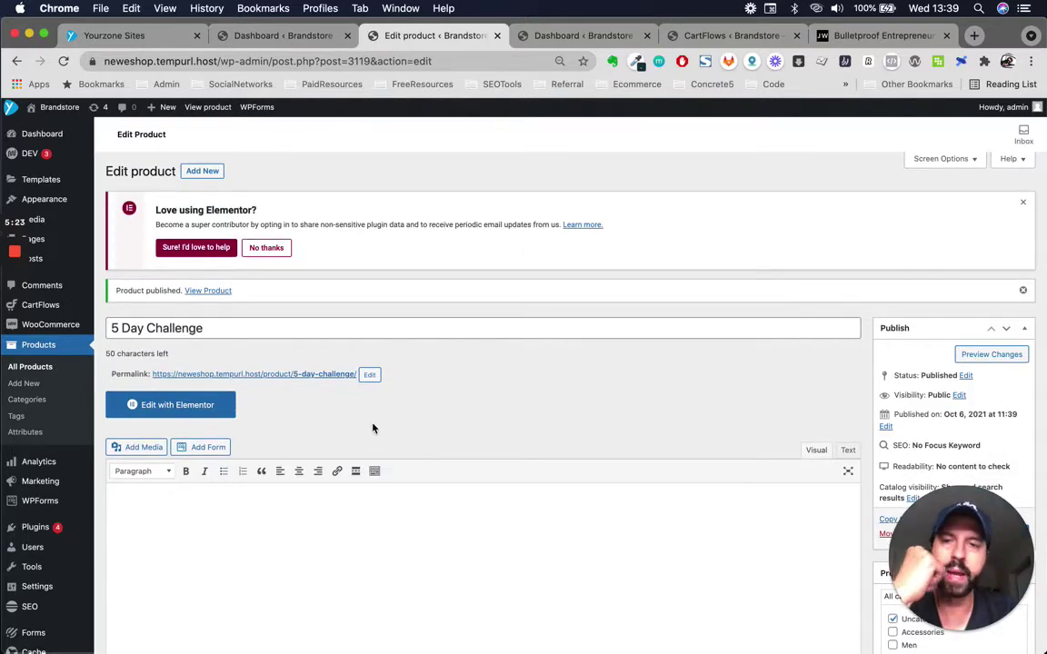
Review the published product's permalink, product data, short description and product image options
{"action": "scroll", "coordinate": [357, 511], "scroll_direction": "down", "scroll_amount": 2}
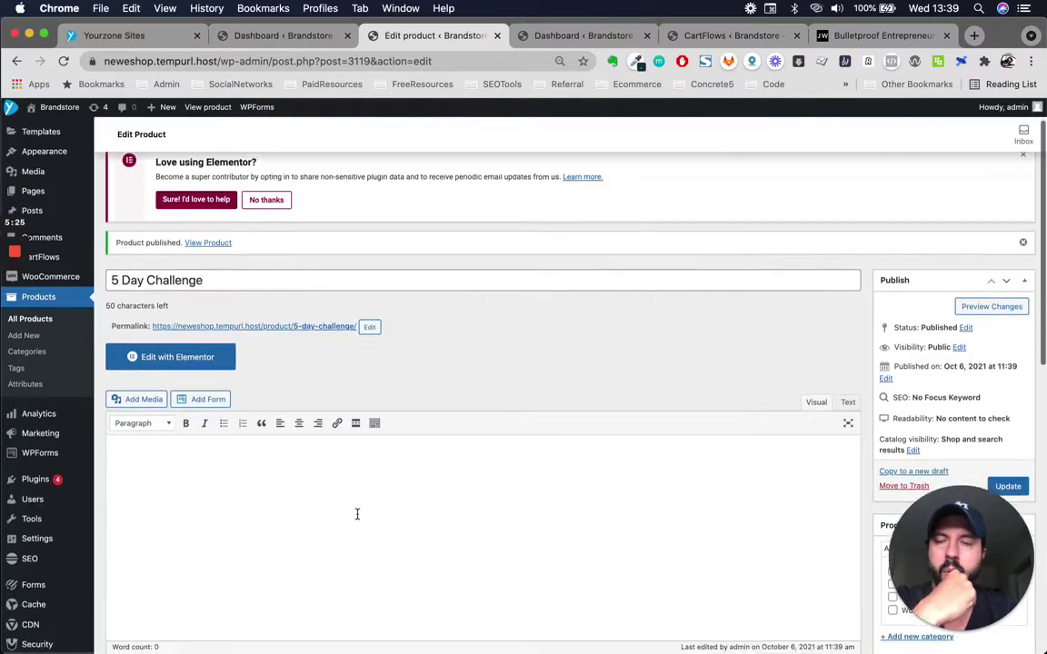
{"action": "scroll", "coordinate": [357, 514], "scroll_direction": "down", "scroll_amount": 1}
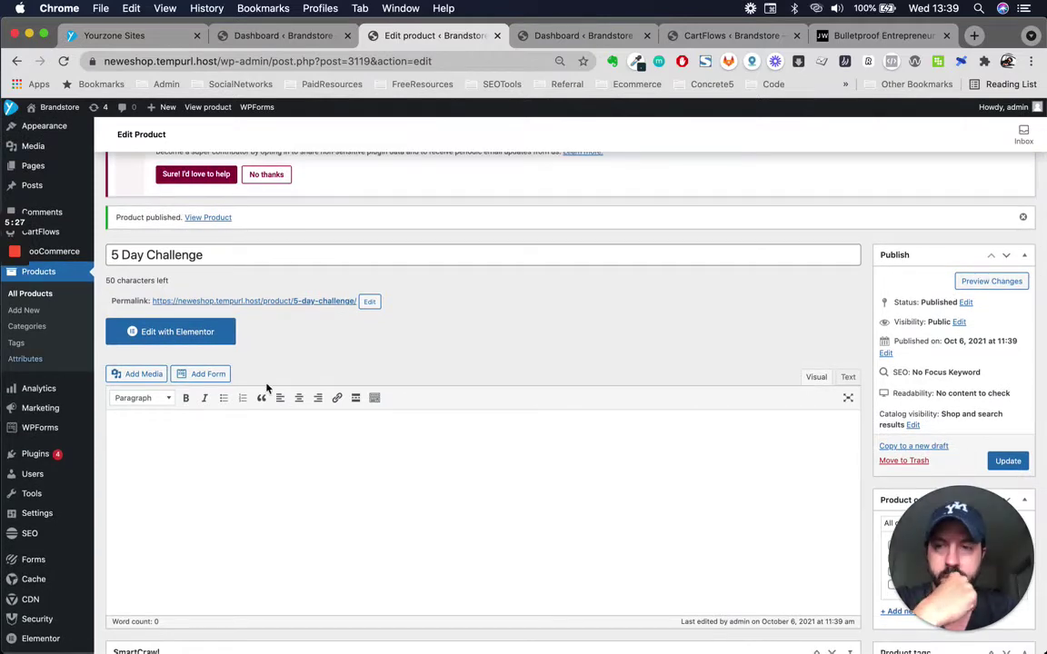
{"action": "scroll", "coordinate": [336, 393], "scroll_direction": "down", "scroll_amount": 3}
{"action": "scroll", "coordinate": [336, 393], "scroll_direction": "up", "scroll_amount": 2}
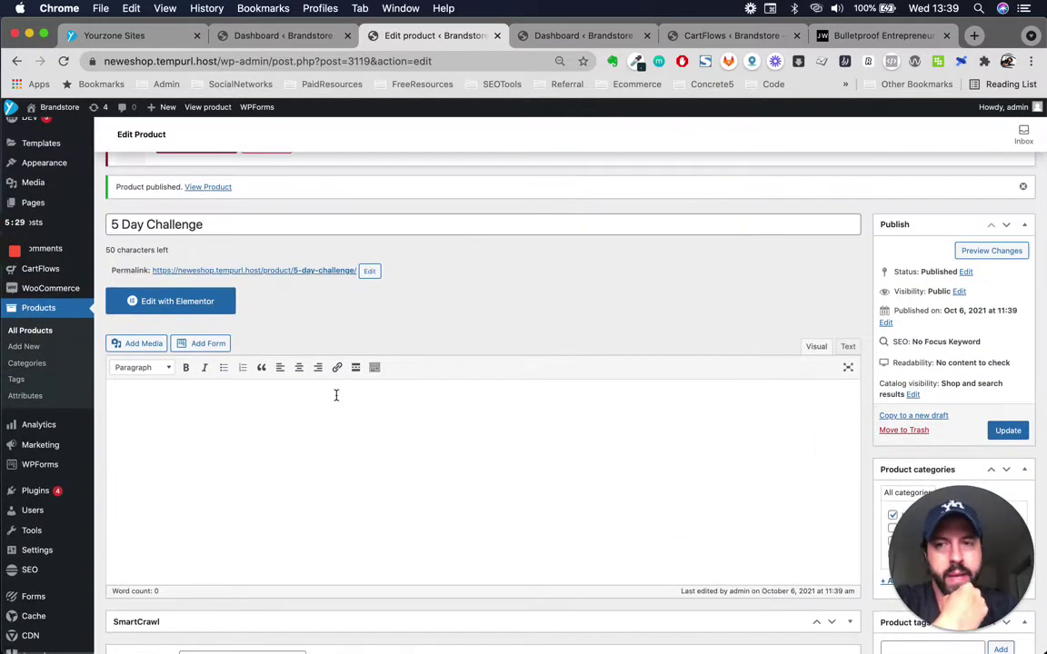
{"action": "scroll", "coordinate": [336, 395], "scroll_direction": "up", "scroll_amount": 2}
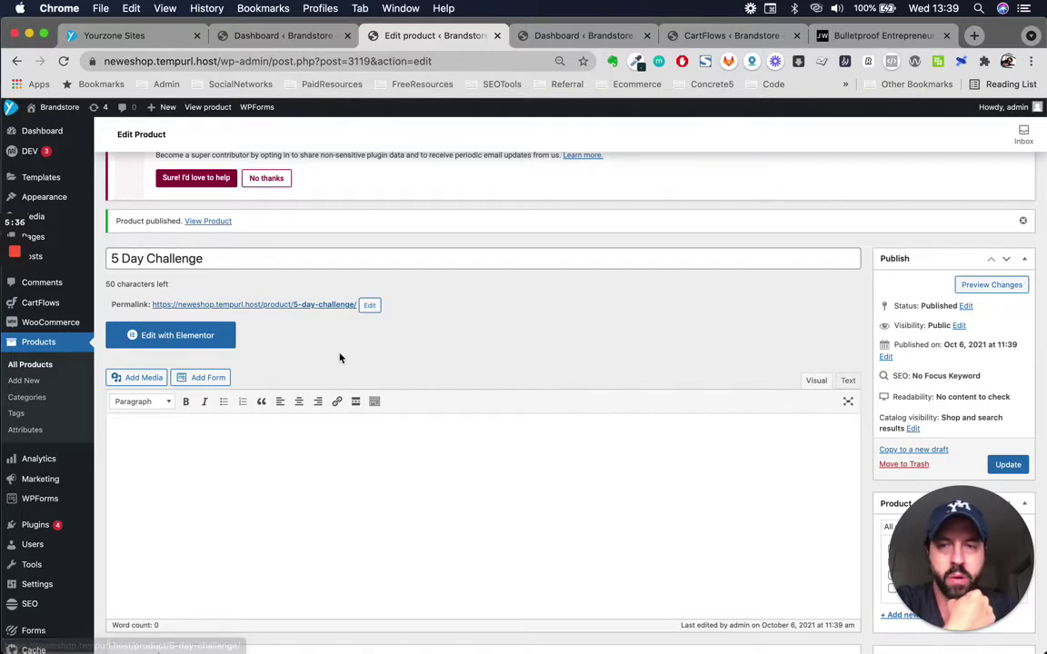
{"action": "scroll", "coordinate": [341, 358], "scroll_direction": "down", "scroll_amount": 3}
{"action": "left_click", "coordinate": [408, 317]}
{"action": "scroll", "coordinate": [408, 317], "scroll_direction": "down", "scroll_amount": 5}
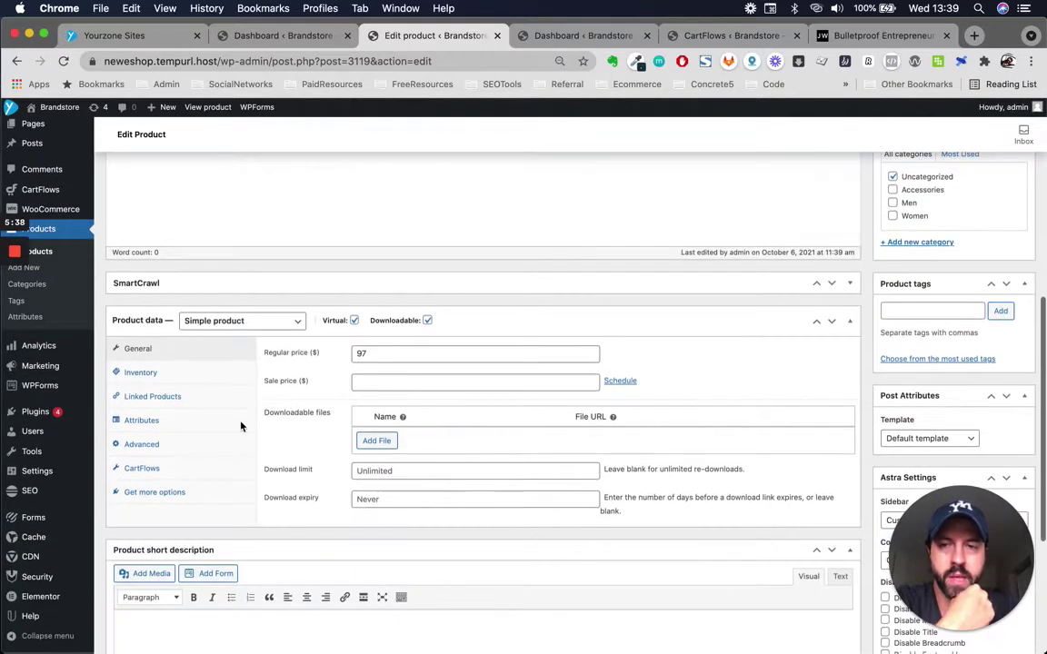
{"action": "scroll", "coordinate": [681, 366], "scroll_direction": "down", "scroll_amount": 3}
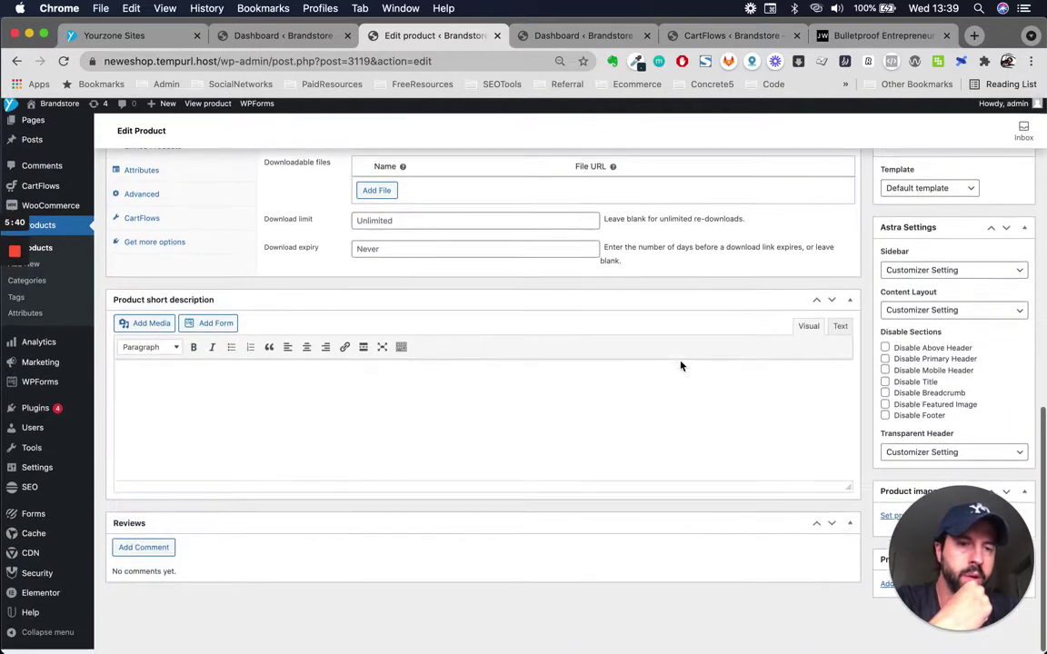
{"action": "left_click_drag", "start_coordinate": [955, 536], "coordinate": [764, 545]}
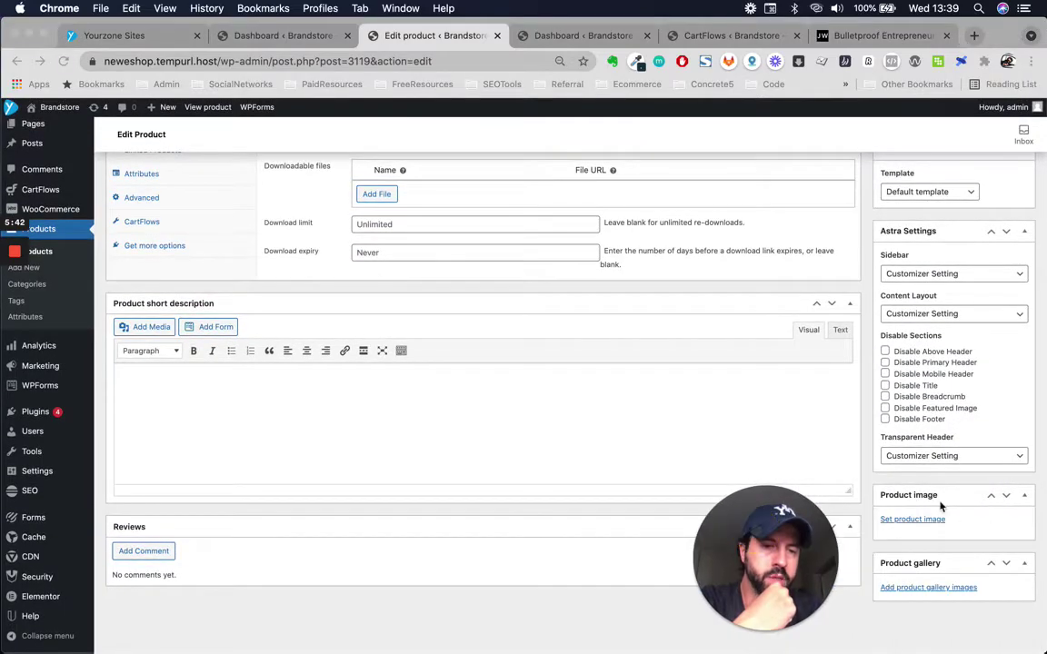
{"action": "left_click_drag", "start_coordinate": [691, 564], "coordinate": [1018, 580]}
{"action": "scroll", "coordinate": [802, 339], "scroll_direction": "up", "scroll_amount": 15}
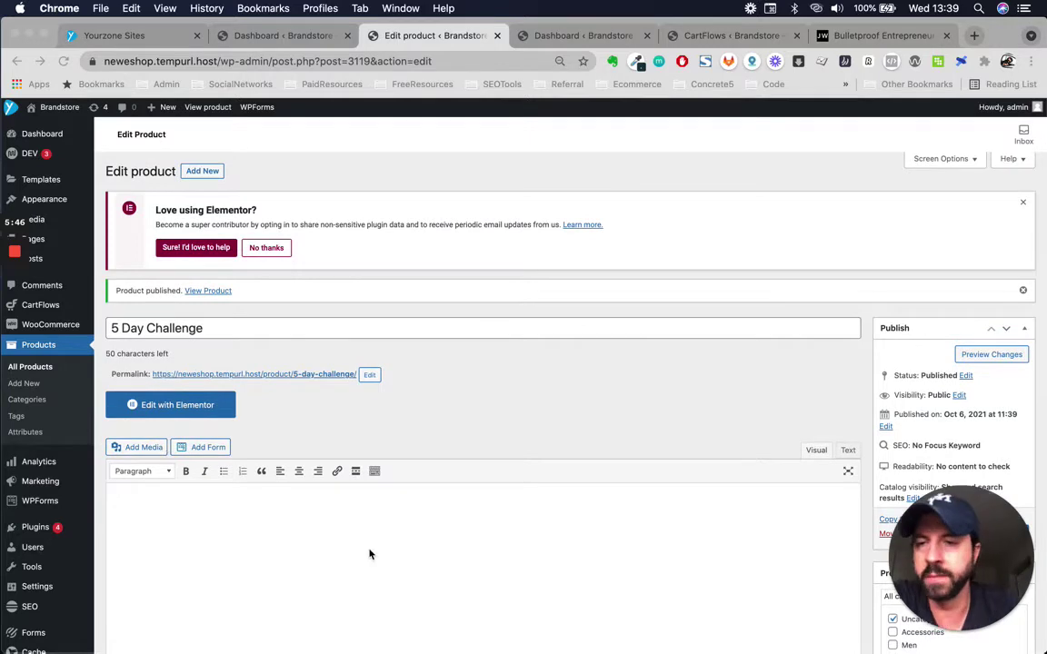
{"action": "scroll", "coordinate": [369, 556], "scroll_direction": "down", "scroll_amount": 1}
{"action": "scroll", "coordinate": [376, 536], "scroll_direction": "up", "scroll_amount": 1}
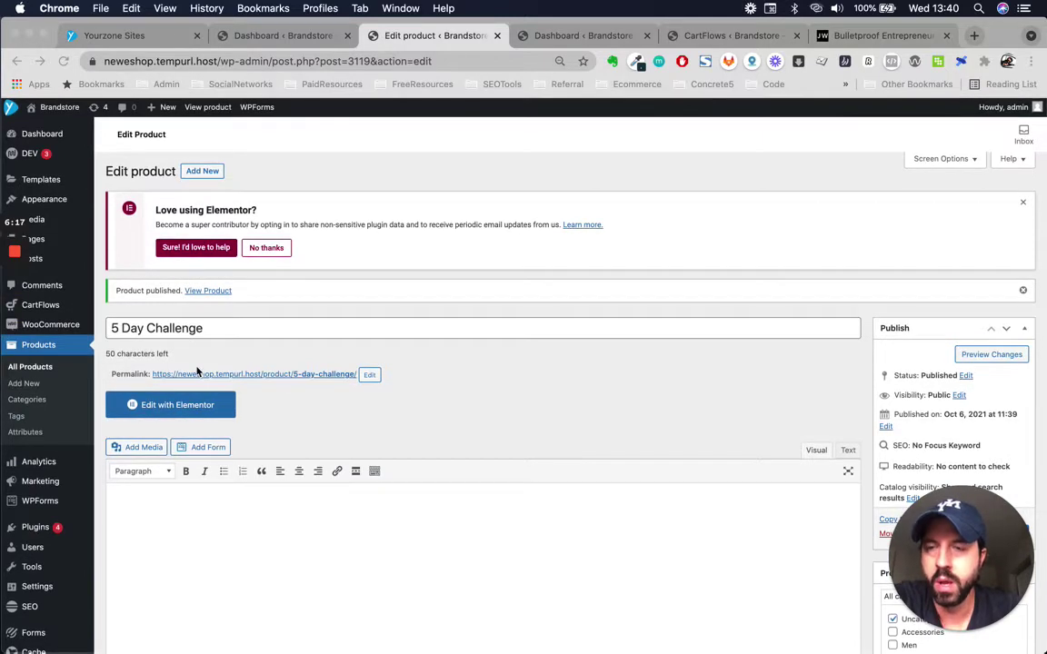
Start adding a new flow in CartFlows and browse the available flow templates
{"action": "left_click", "coordinate": [53, 309]}
{"action": "left_click", "coordinate": [52, 309]}
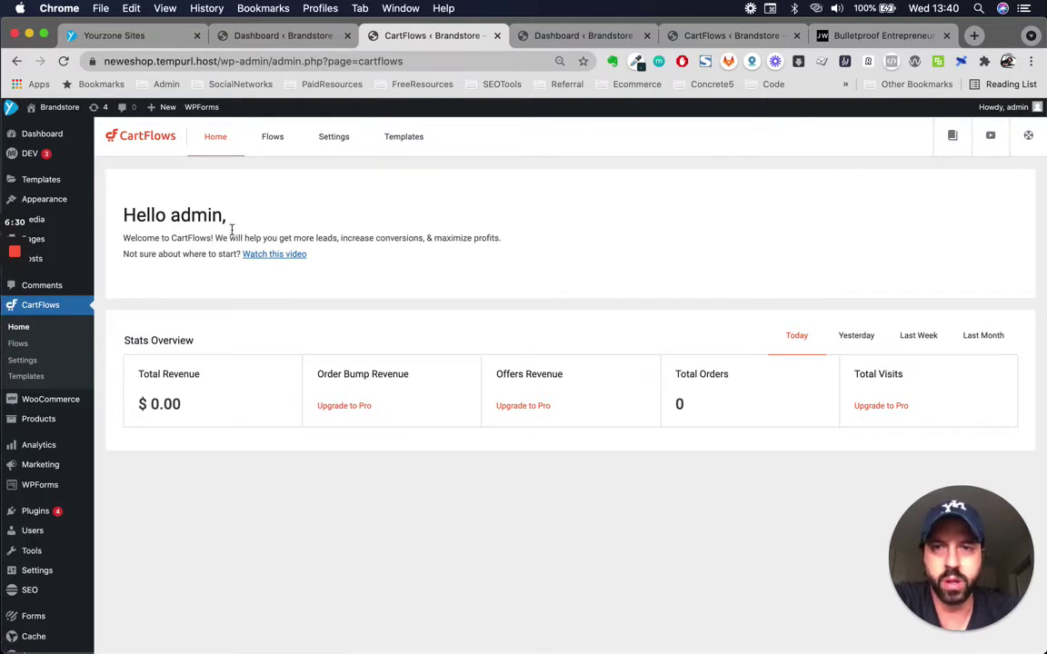
{"action": "left_click", "coordinate": [272, 136]}
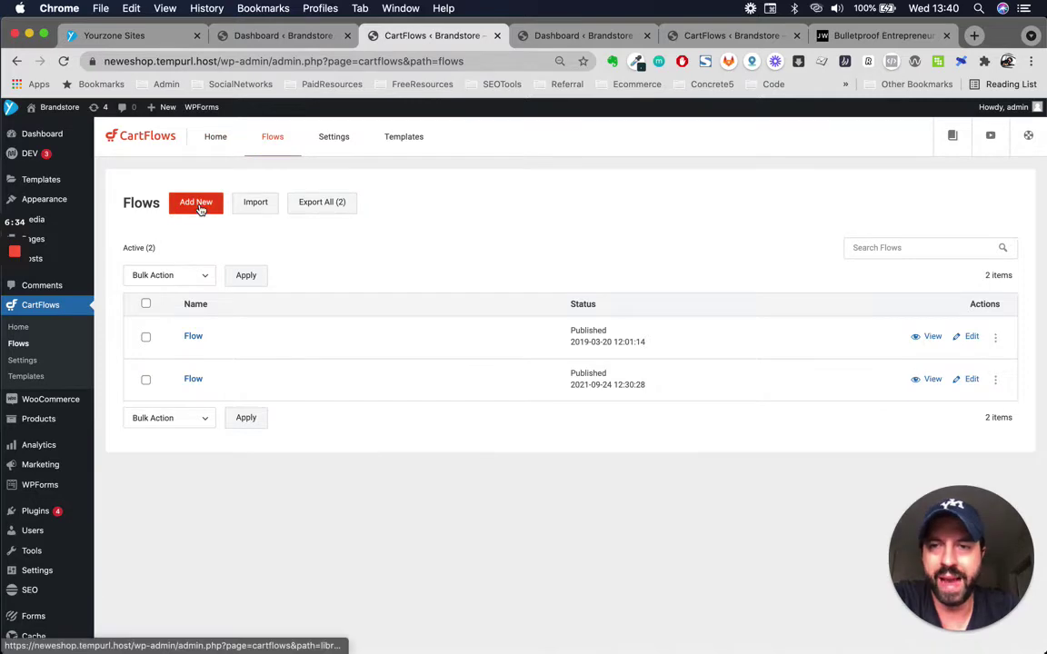
{"action": "left_click", "coordinate": [198, 203]}
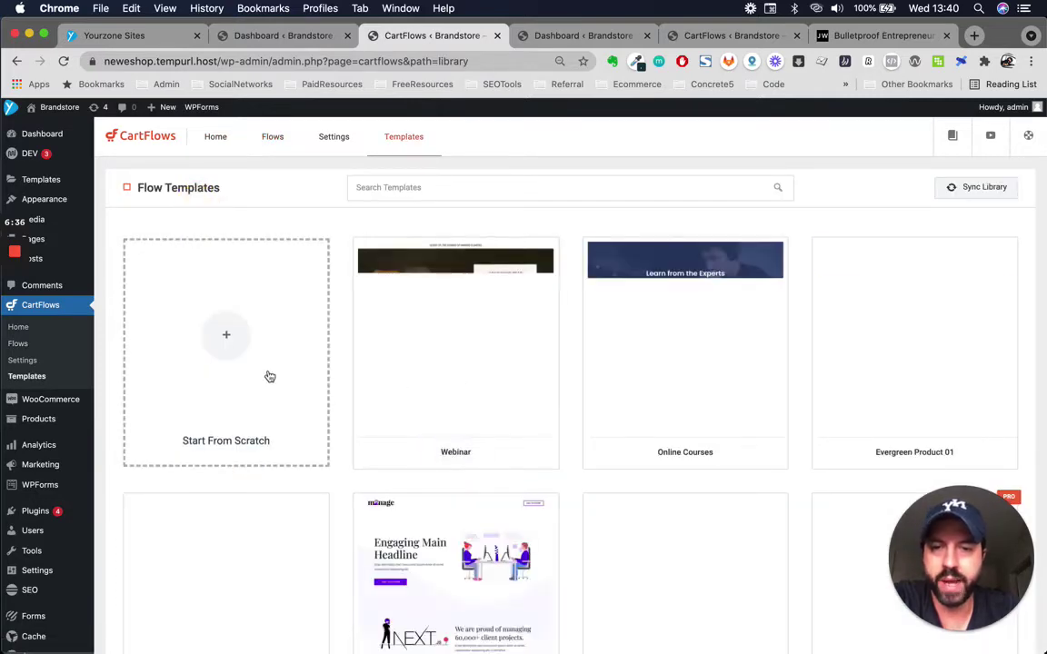
{"action": "scroll", "coordinate": [553, 451], "scroll_direction": "down", "scroll_amount": 1}
{"action": "scroll", "coordinate": [552, 451], "scroll_direction": "down", "scroll_amount": 8}
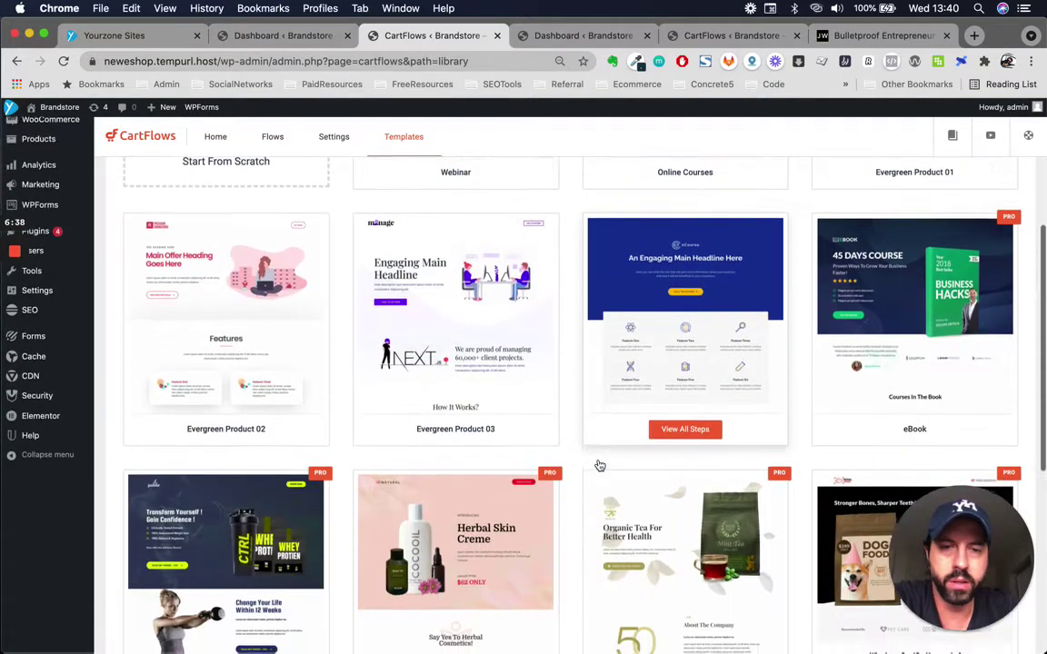
{"action": "scroll", "coordinate": [636, 300], "scroll_direction": "up", "scroll_amount": 1}
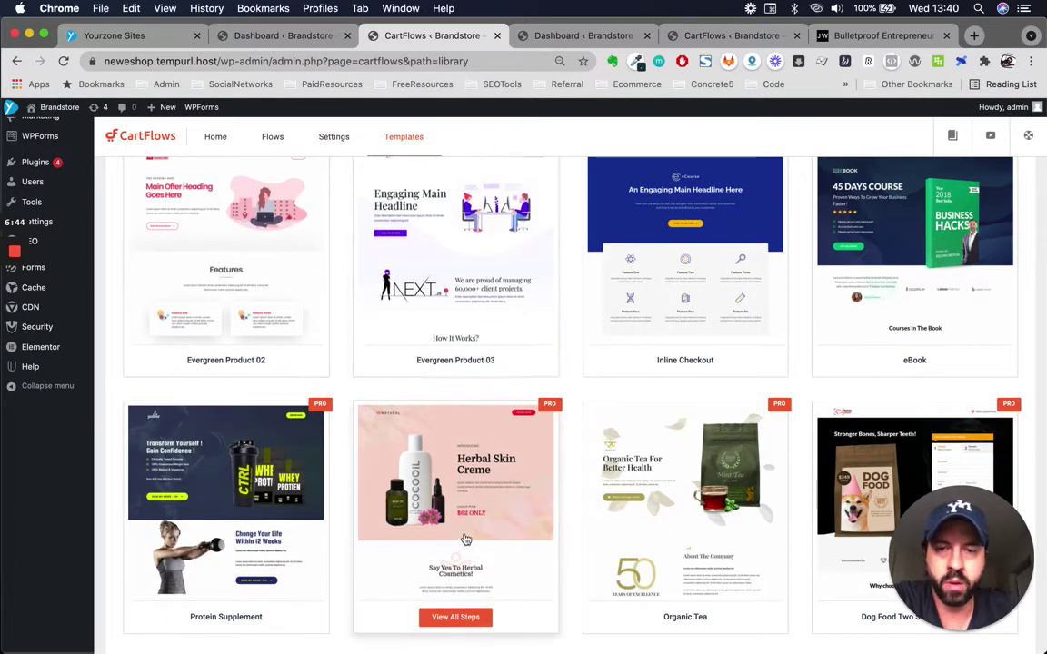
{"action": "scroll", "coordinate": [465, 540], "scroll_direction": "up", "scroll_amount": 5}
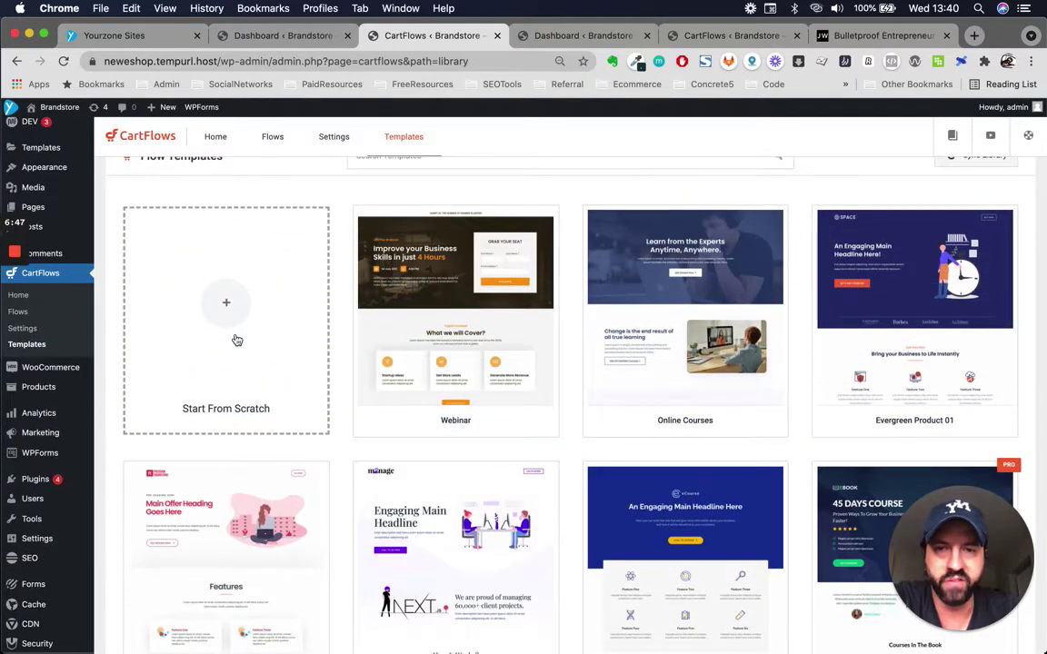
Create a flow from scratch named "5 Day Challenge" and close the two spare Brandstore browser tabs
{"action": "left_click", "coordinate": [236, 340]}
{"action": "left_click", "coordinate": [538, 321]}
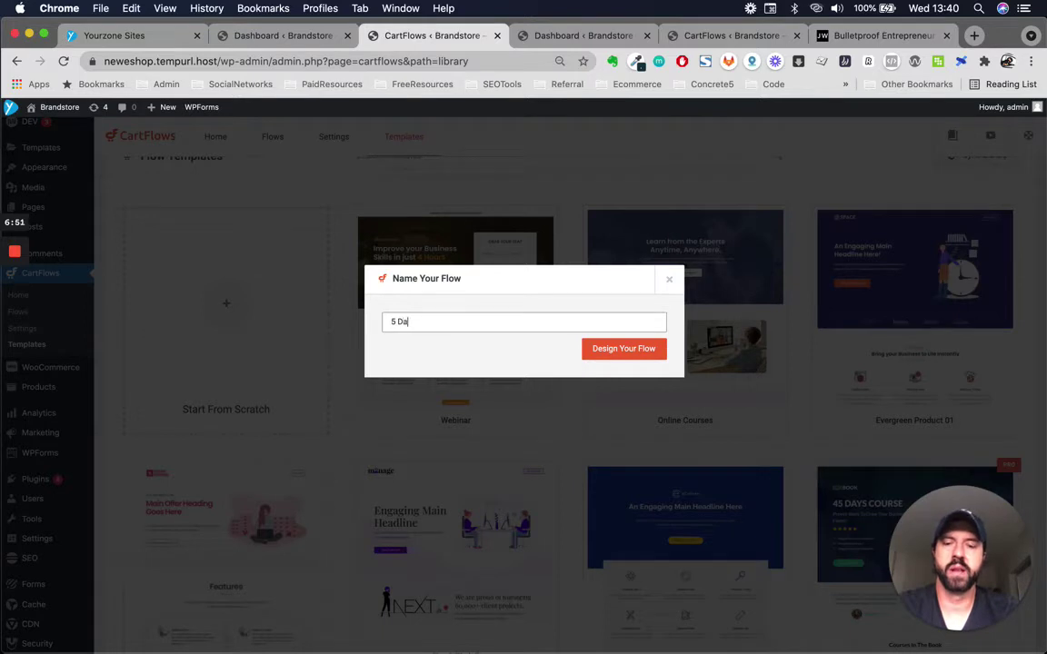
{"action": "type", "text": "5 Day Challenge"}
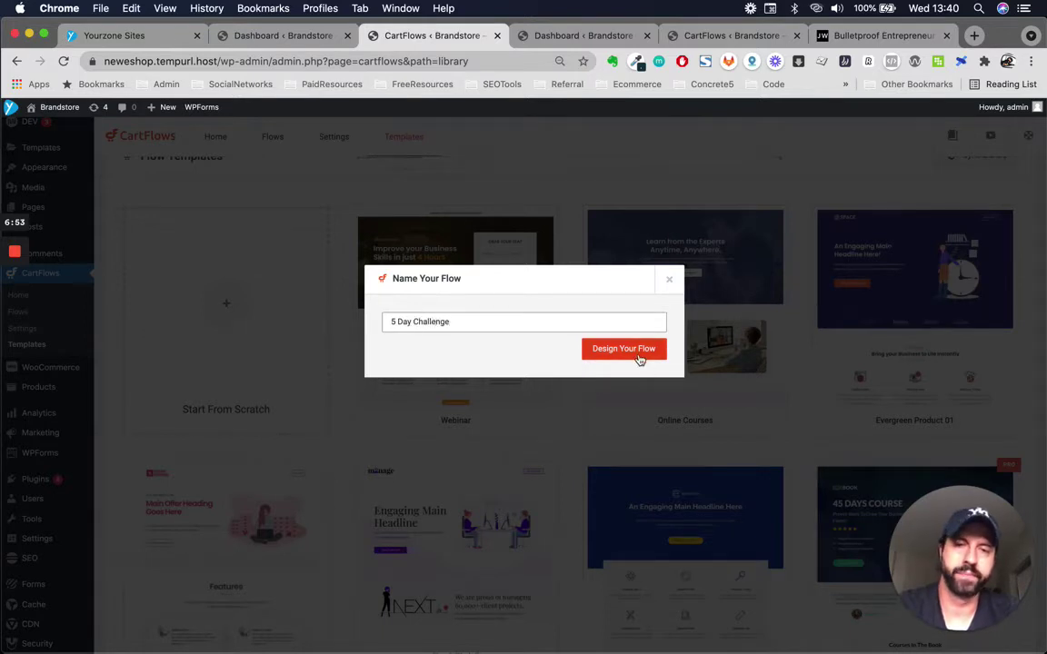
{"action": "left_click", "coordinate": [637, 353]}
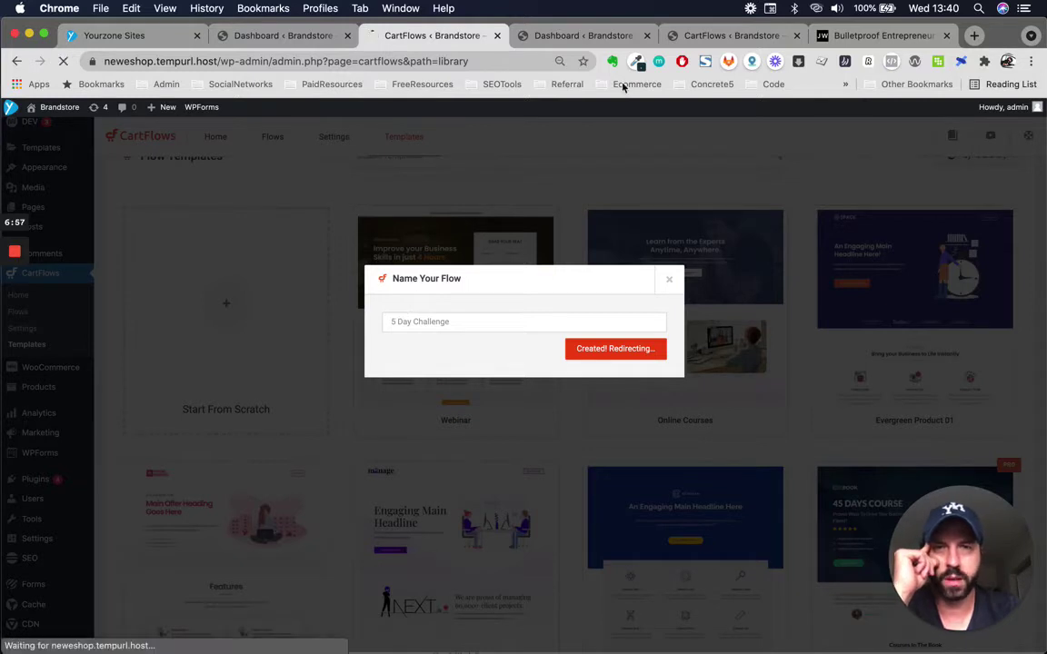
{"action": "left_click", "coordinate": [647, 35]}
{"action": "left_click", "coordinate": [647, 36]}
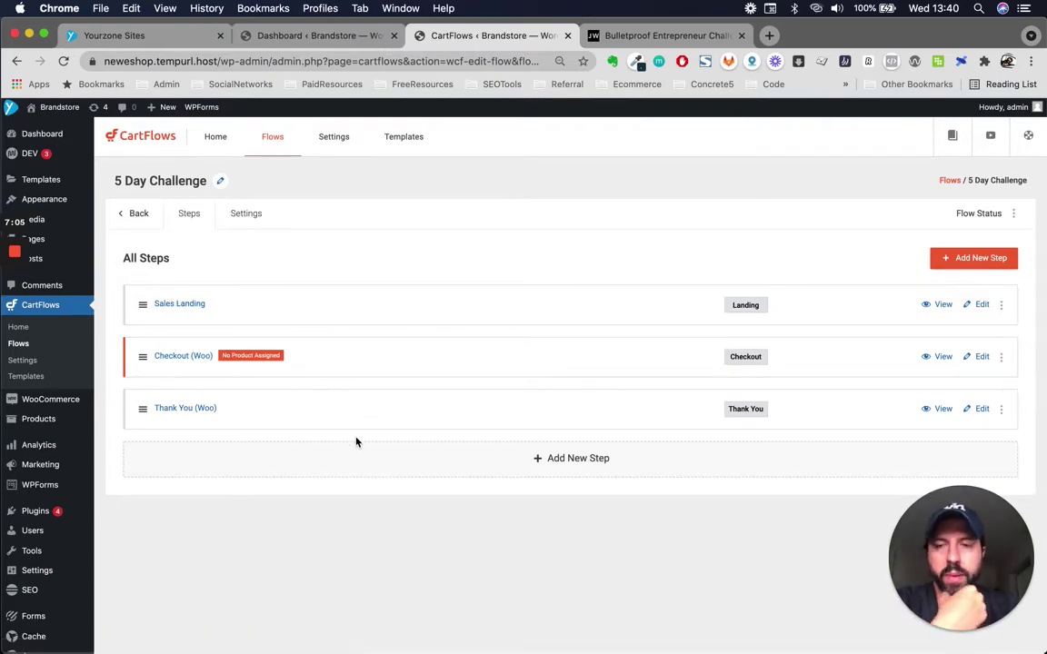
Check the reference sales page down to its checkout form, and delete the Sales Landing step from the 5 Day Challenge flow
{"action": "left_click", "coordinate": [713, 37]}
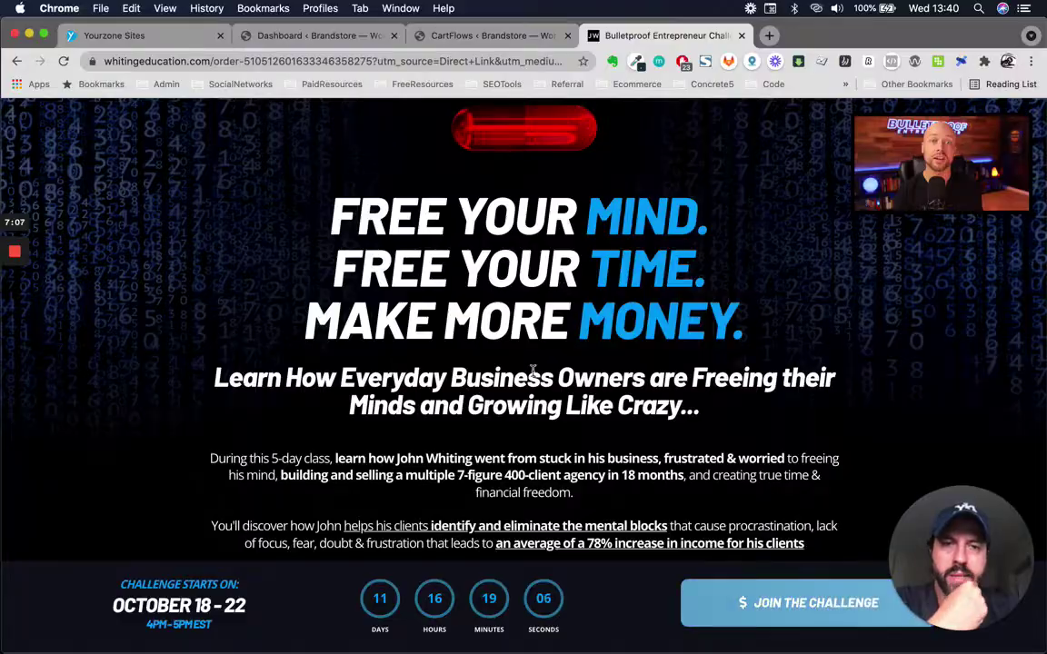
{"action": "scroll", "coordinate": [533, 375], "scroll_direction": "down", "scroll_amount": 15}
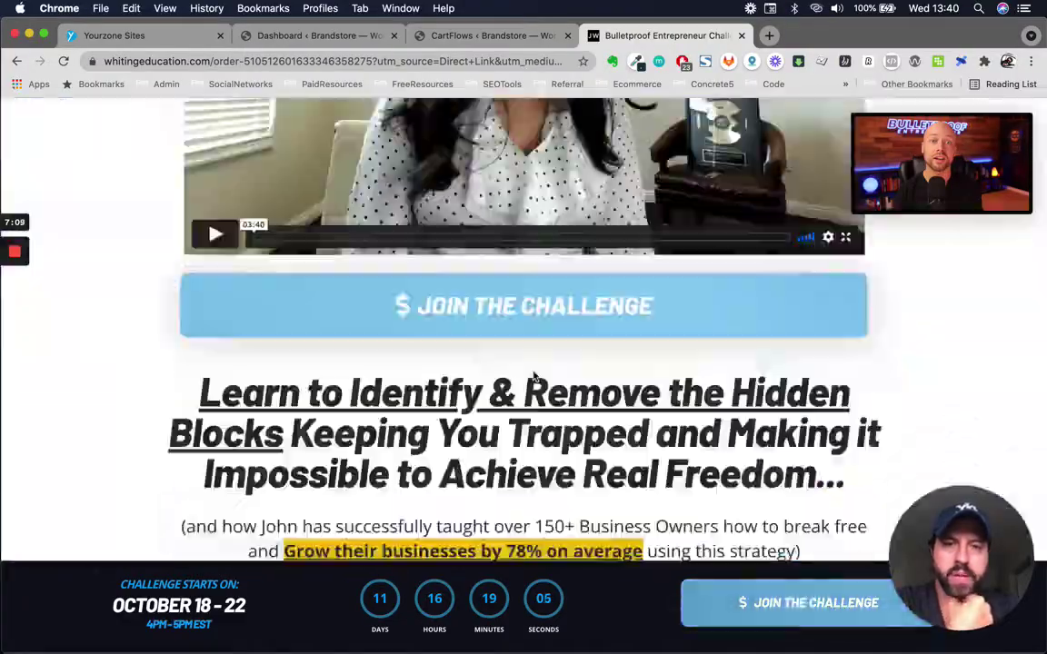
{"action": "scroll", "coordinate": [534, 375], "scroll_direction": "down", "scroll_amount": 20}
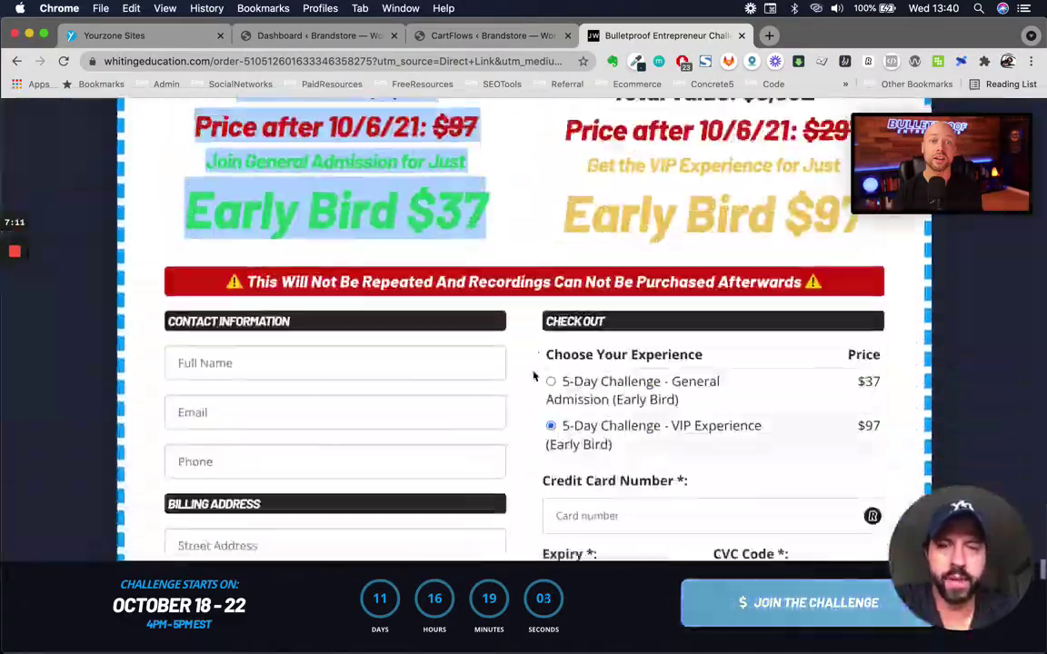
{"action": "scroll", "coordinate": [534, 375], "scroll_direction": "up", "scroll_amount": 2}
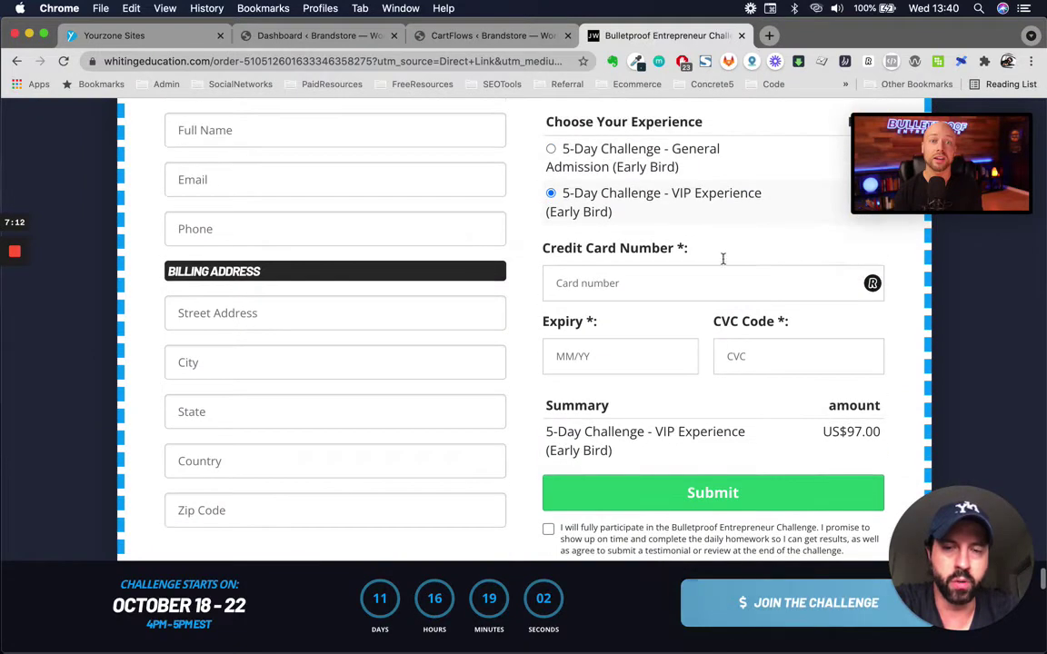
{"action": "left_click", "coordinate": [494, 36]}
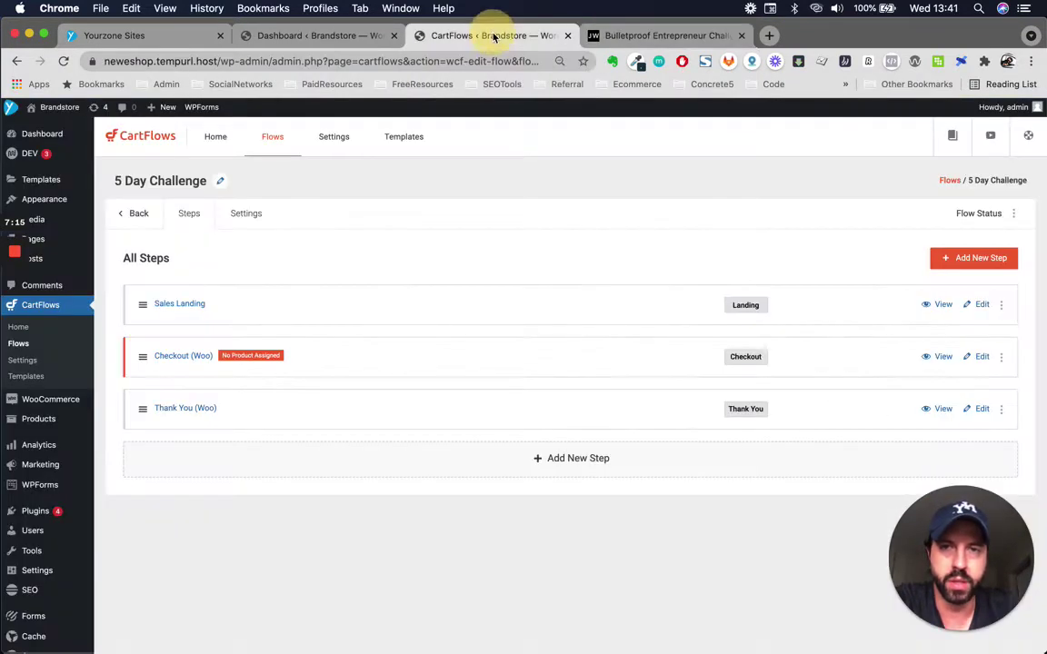
{"action": "left_click", "coordinate": [1000, 307]}
{"action": "left_click", "coordinate": [927, 366]}
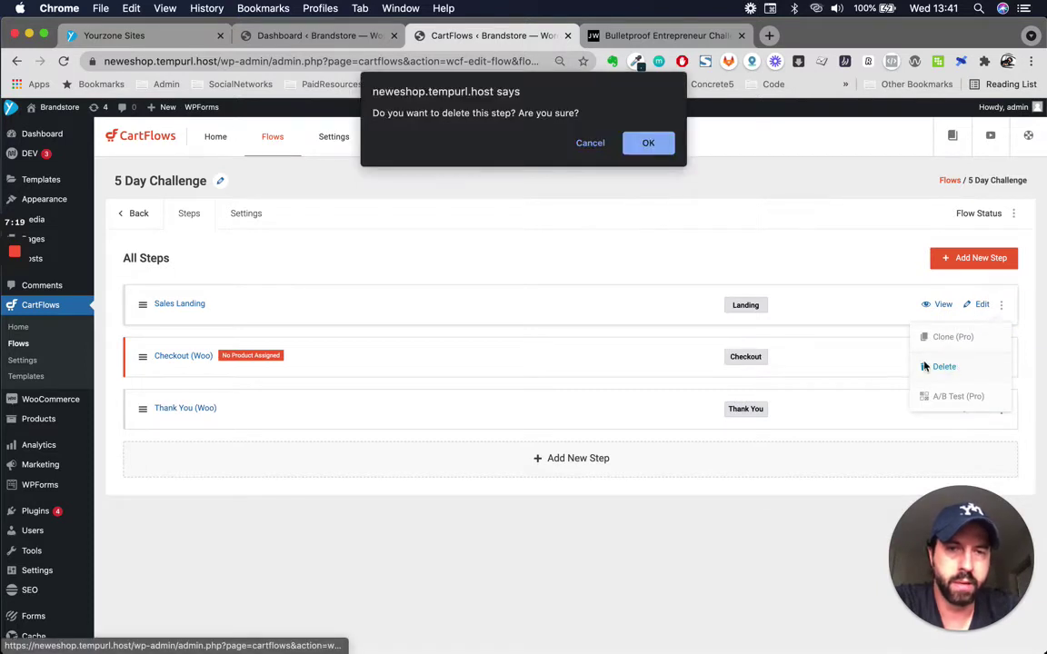
{"action": "left_click", "coordinate": [644, 144]}
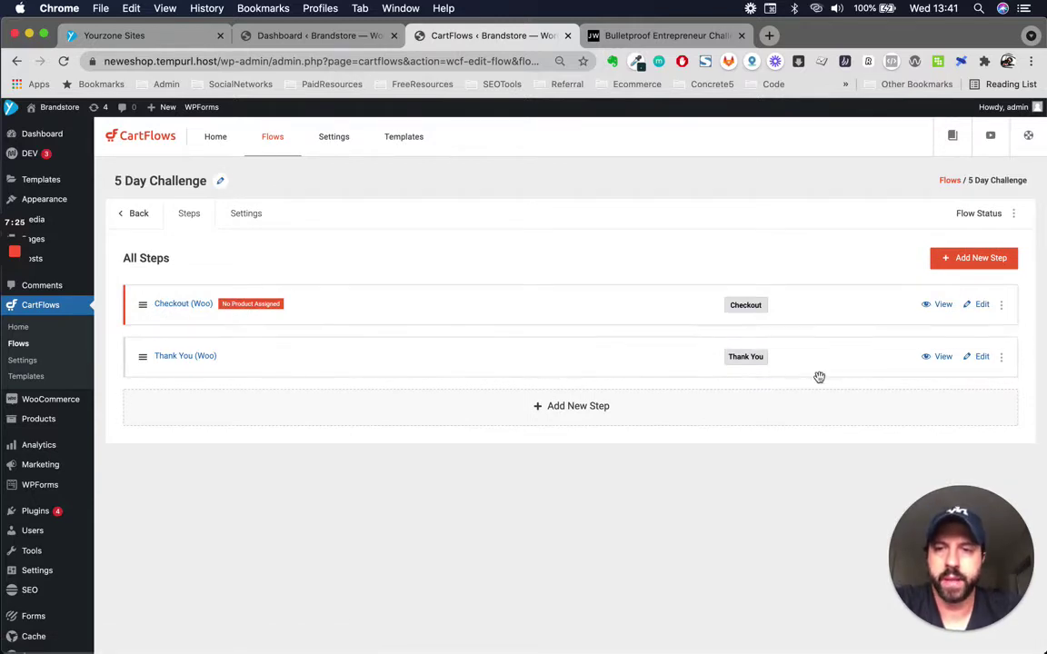
Open the flow's Checkout (Woo) step for editing in a new browser tab and enable its design settings
{"action": "right_click", "coordinate": [984, 306]}
{"action": "left_click", "coordinate": [937, 313]}
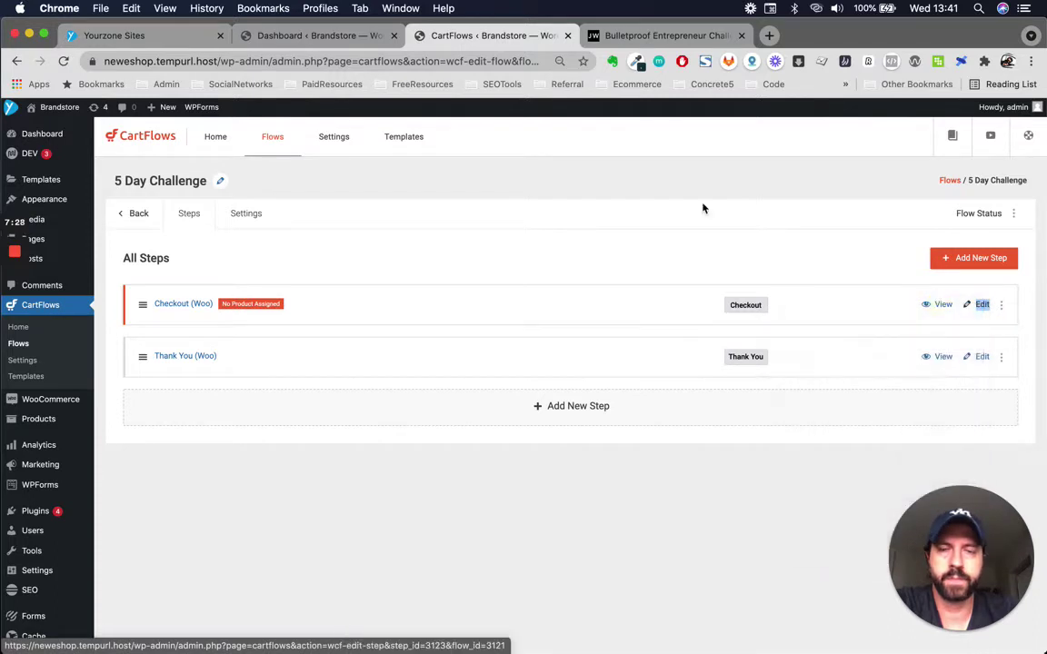
{"action": "left_click", "coordinate": [655, 36]}
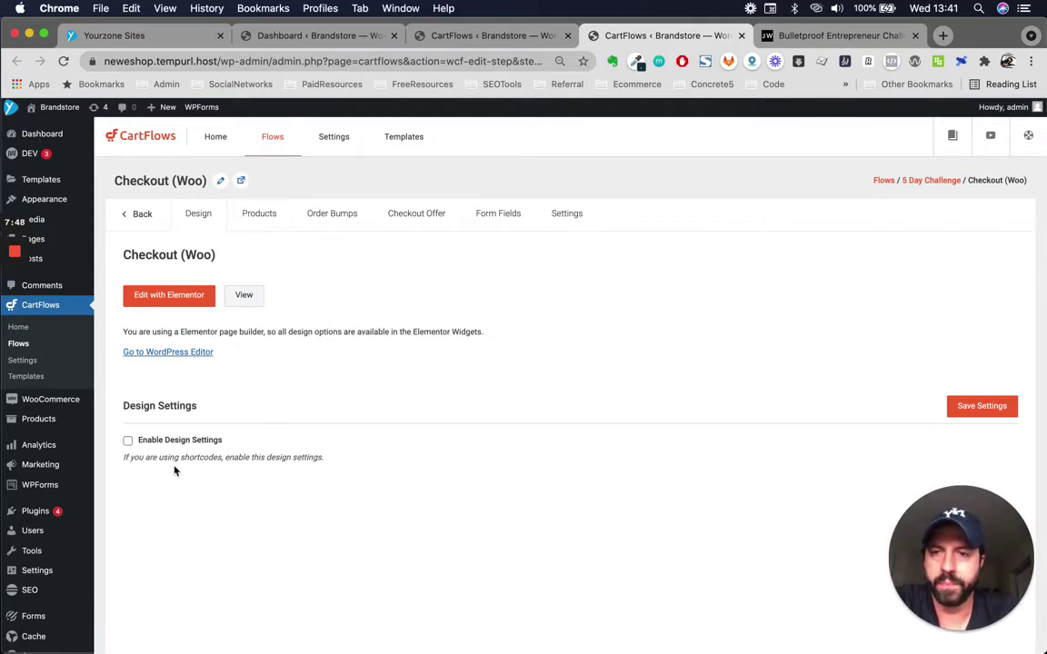
{"action": "left_click", "coordinate": [128, 442]}
{"action": "scroll", "coordinate": [128, 445], "scroll_direction": "down", "scroll_amount": 3}
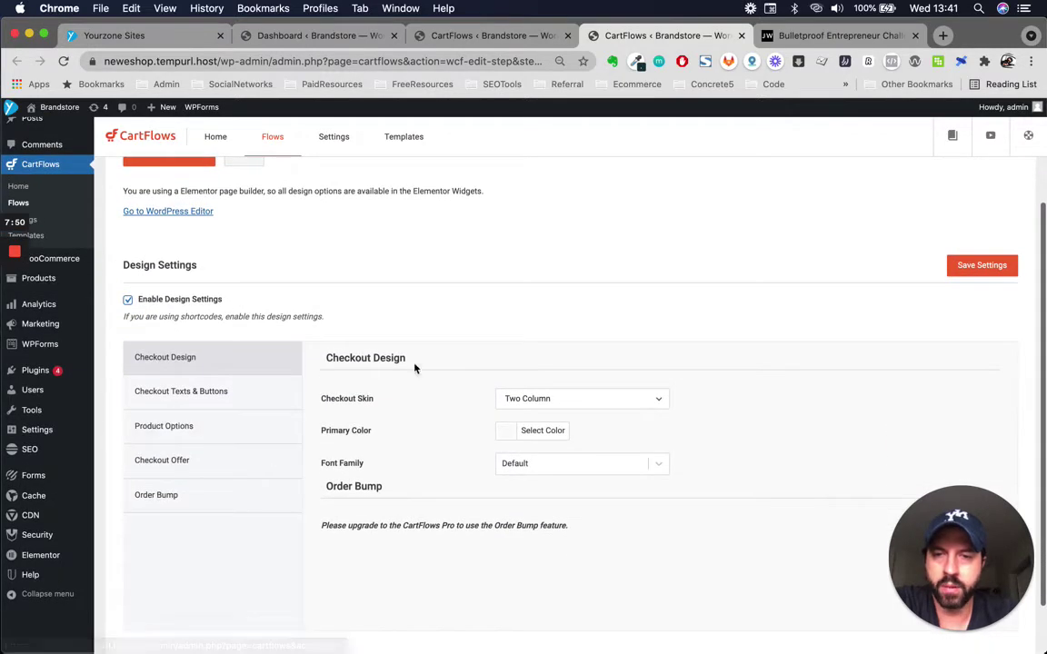
Examine the checkout step's design options for texts and buttons, product options, checkout offer and order bump
{"action": "left_click", "coordinate": [214, 400]}
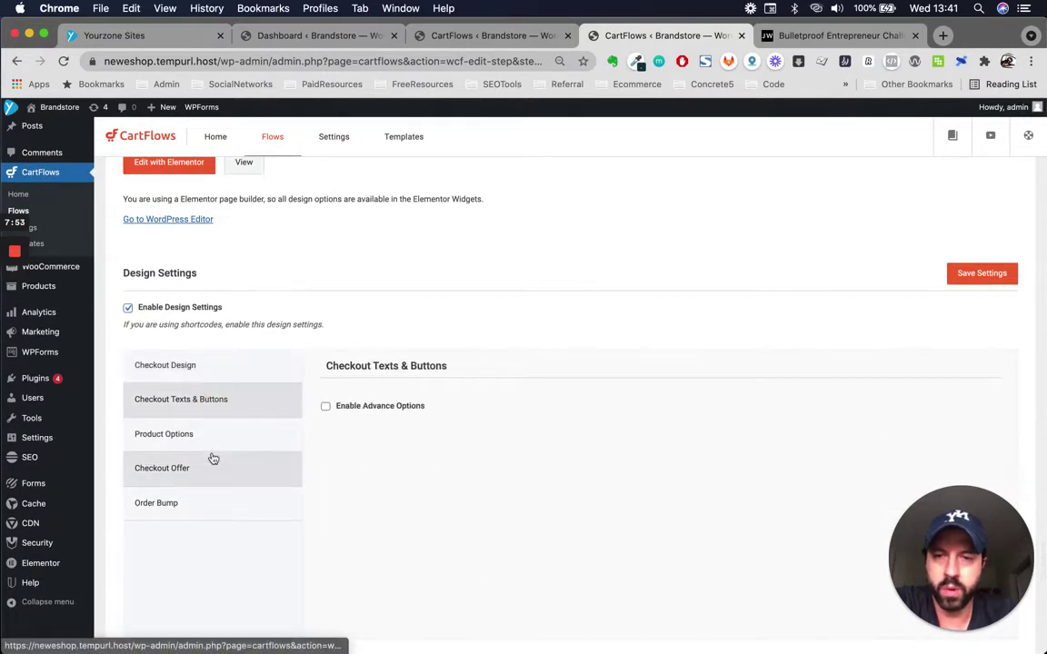
{"action": "left_click", "coordinate": [218, 444]}
{"action": "left_click", "coordinate": [217, 469]}
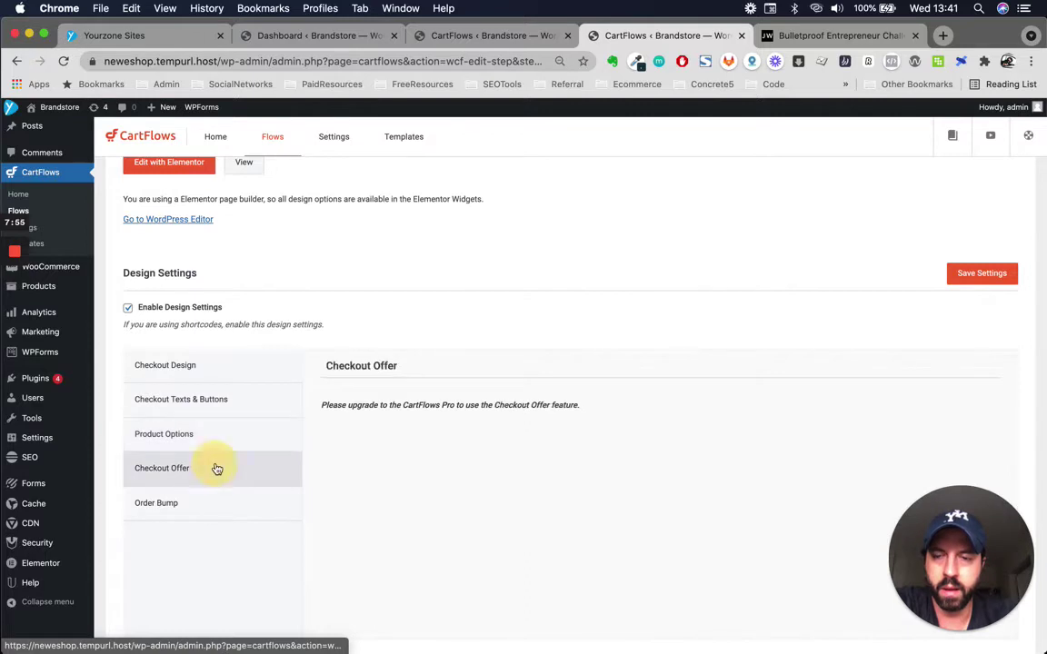
{"action": "left_click", "coordinate": [211, 499]}
{"action": "left_click", "coordinate": [218, 411]}
{"action": "scroll", "coordinate": [218, 411], "scroll_direction": "up", "scroll_amount": 3}
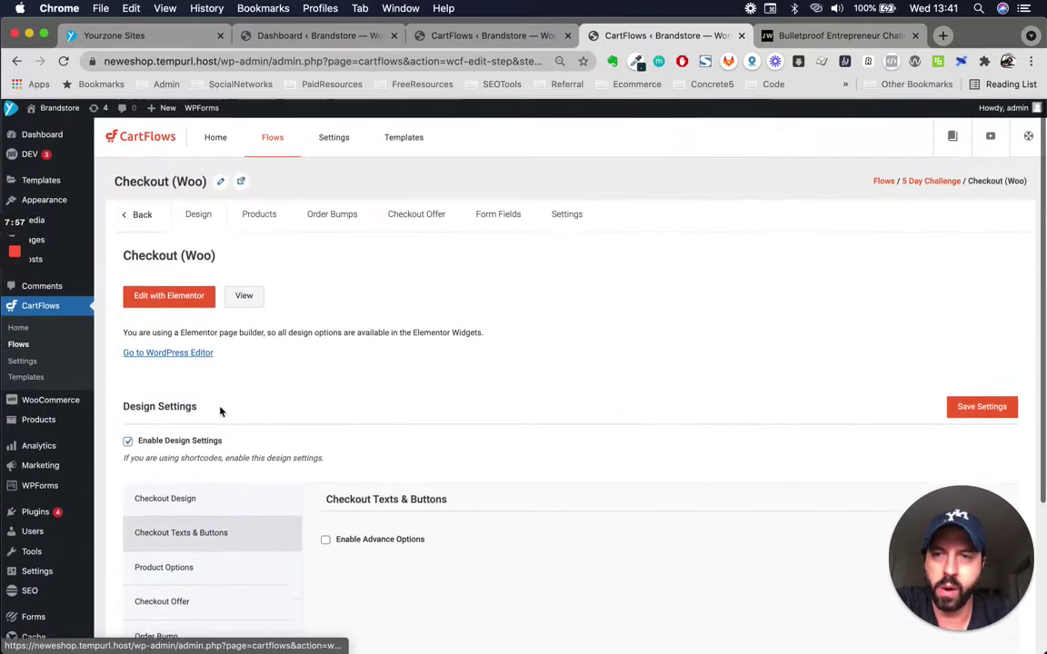
Search for "5 day" and add the 5 Day Challenge product to the checkout step
{"action": "left_click", "coordinate": [269, 215]}
{"action": "scroll", "coordinate": [265, 412], "scroll_direction": "down", "scroll_amount": 2}
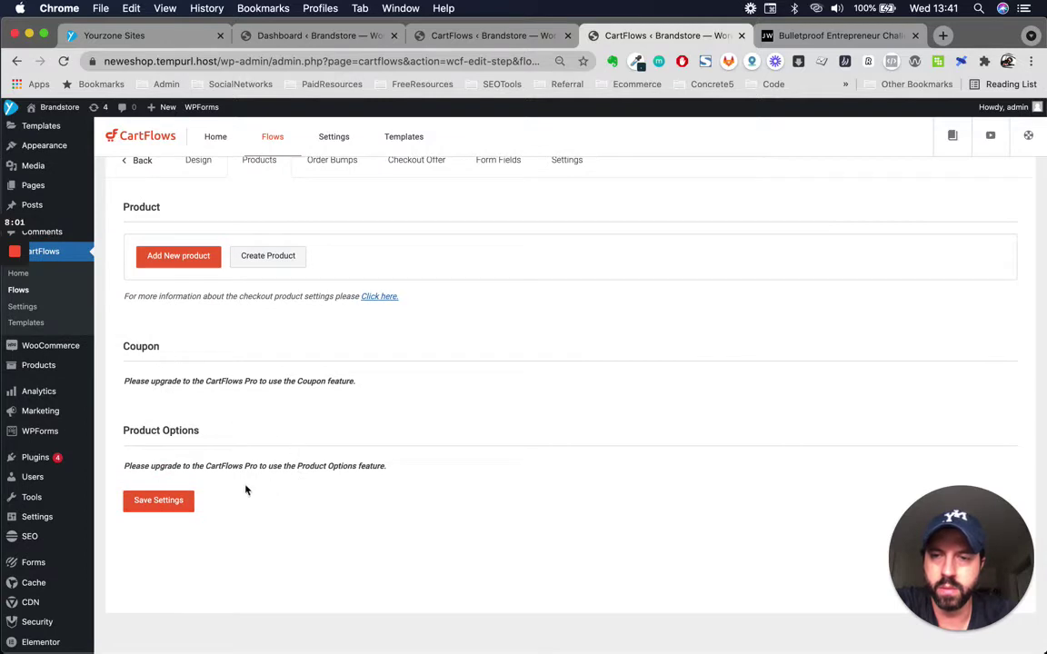
{"action": "scroll", "coordinate": [253, 383], "scroll_direction": "up", "scroll_amount": 2}
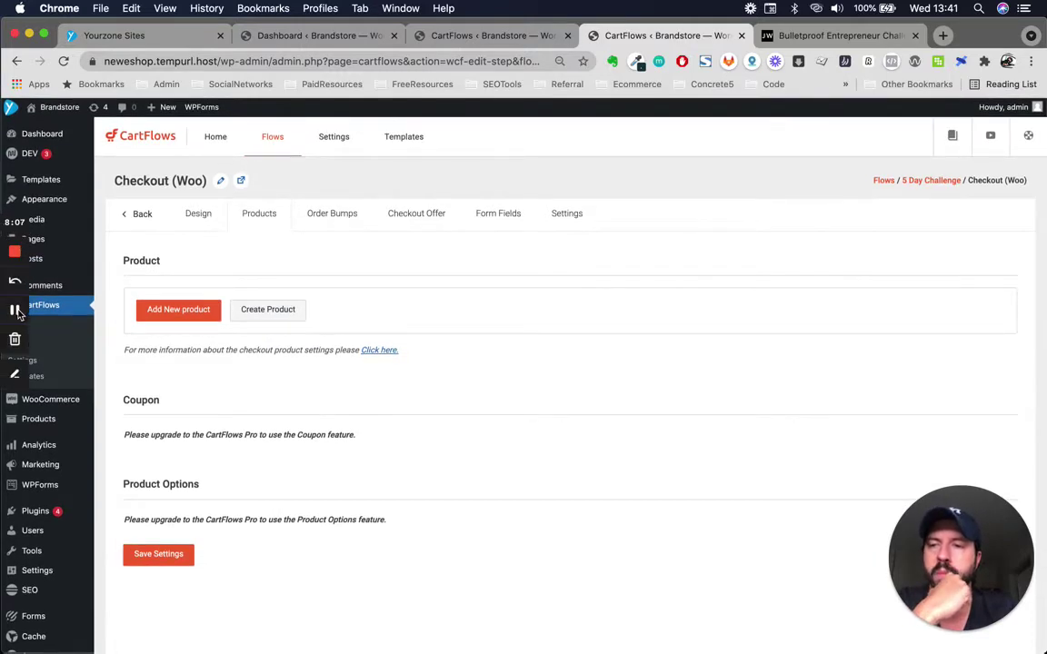
{"action": "left_click", "coordinate": [17, 313]}
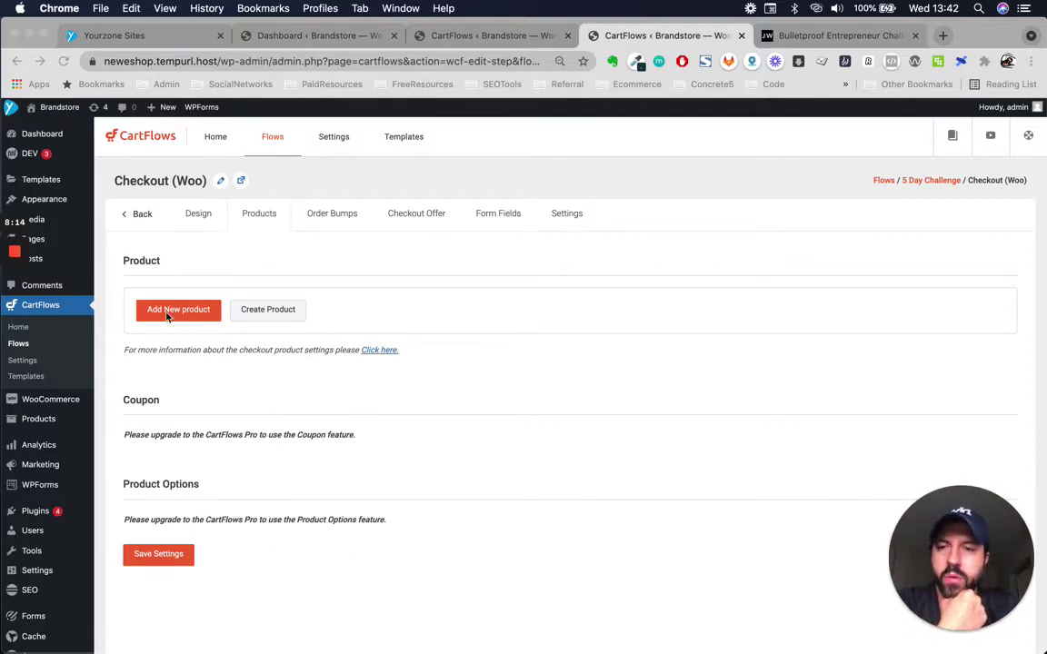
{"action": "left_click", "coordinate": [481, 380]}
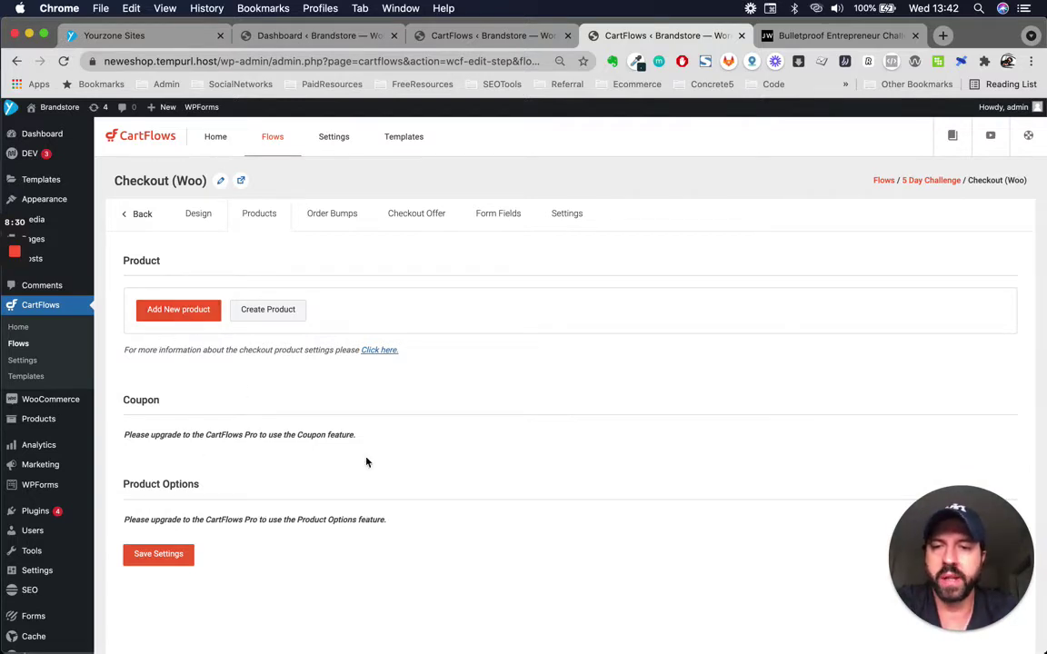
{"action": "left_click", "coordinate": [180, 311]}
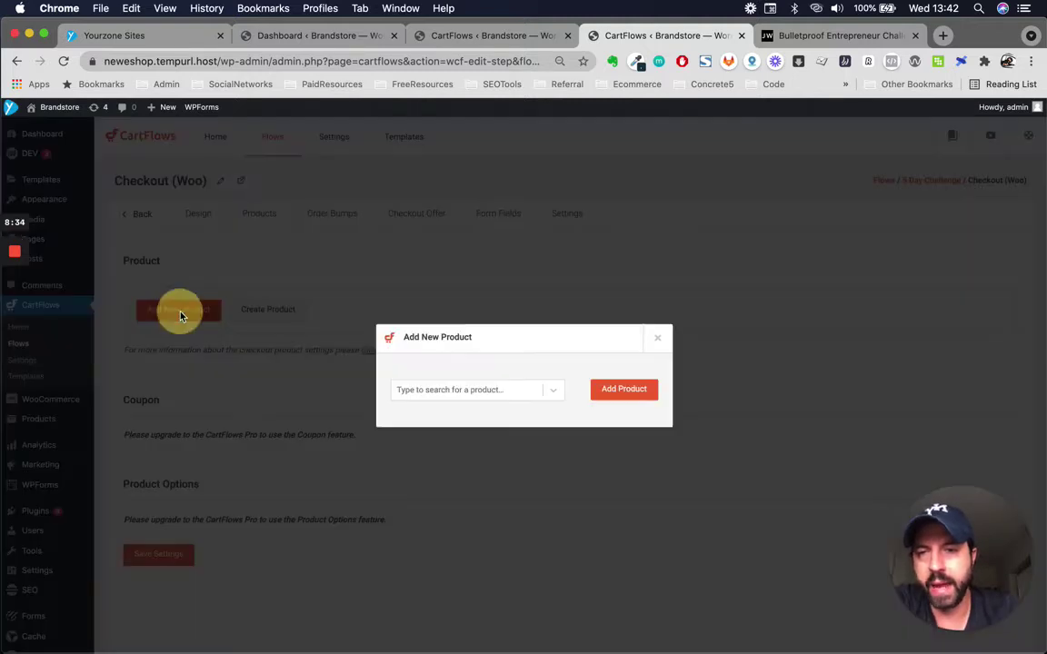
{"action": "left_click", "coordinate": [551, 392]}
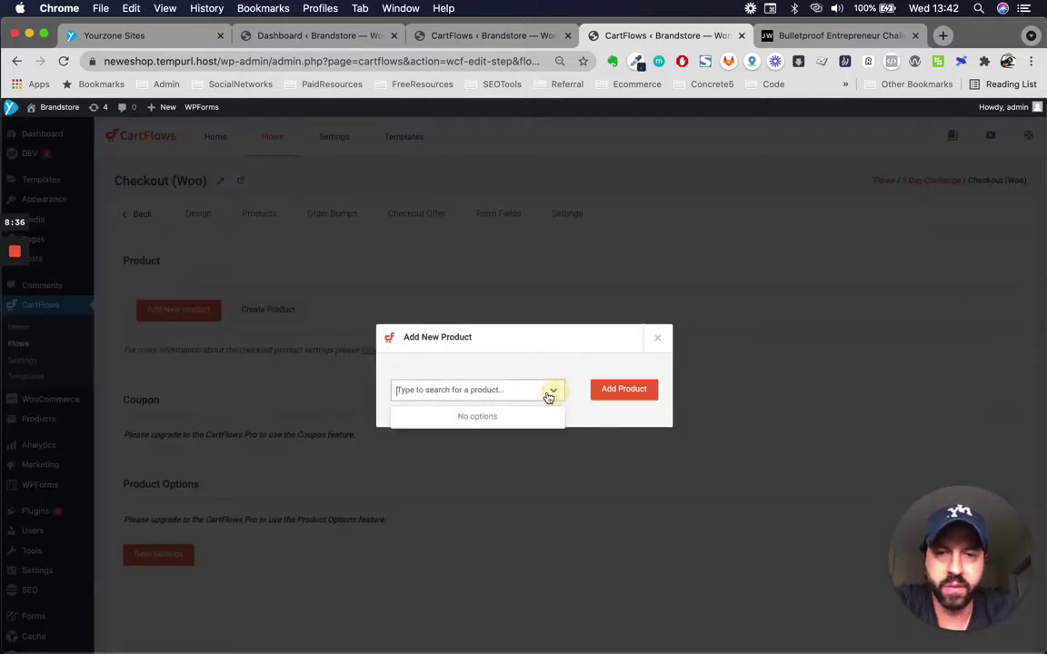
{"action": "left_click", "coordinate": [498, 393]}
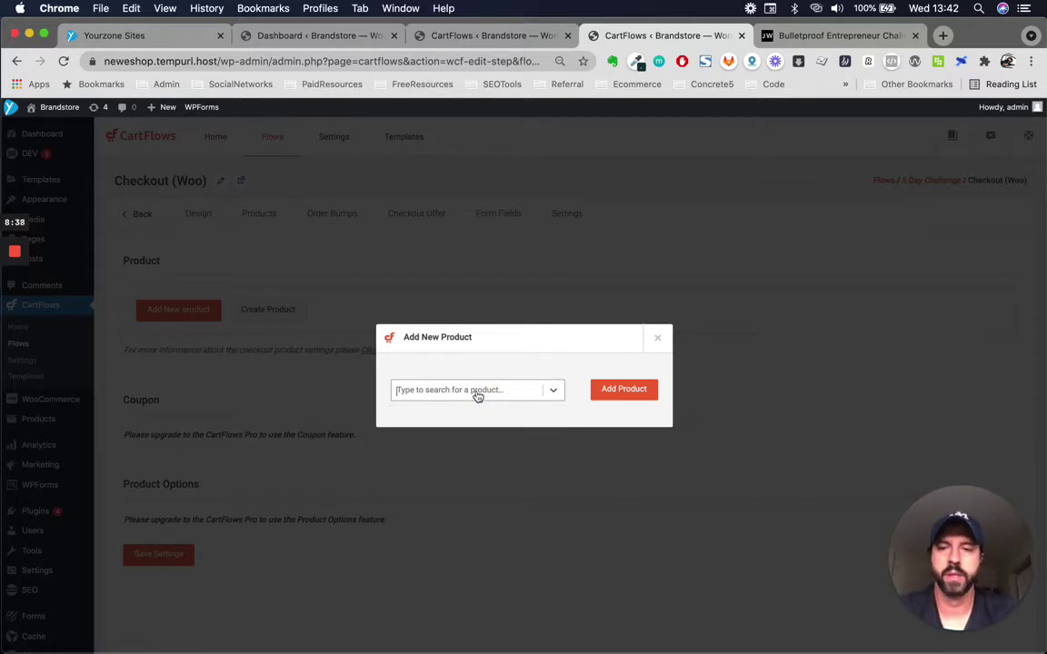
{"action": "type", "text": "4"}
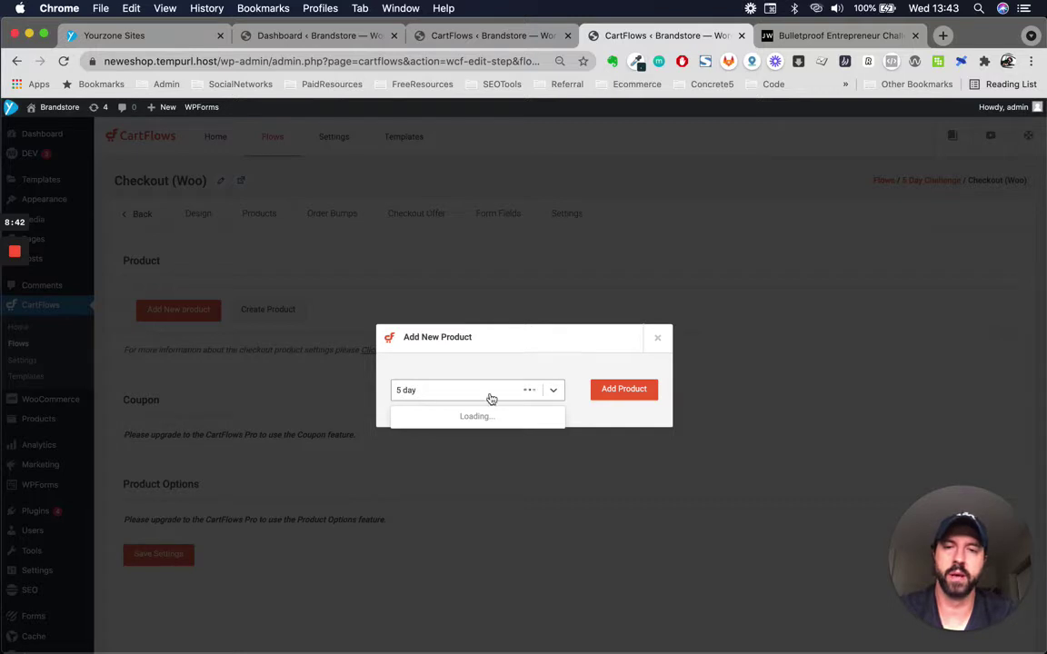
{"action": "left_click", "coordinate": [530, 415]}
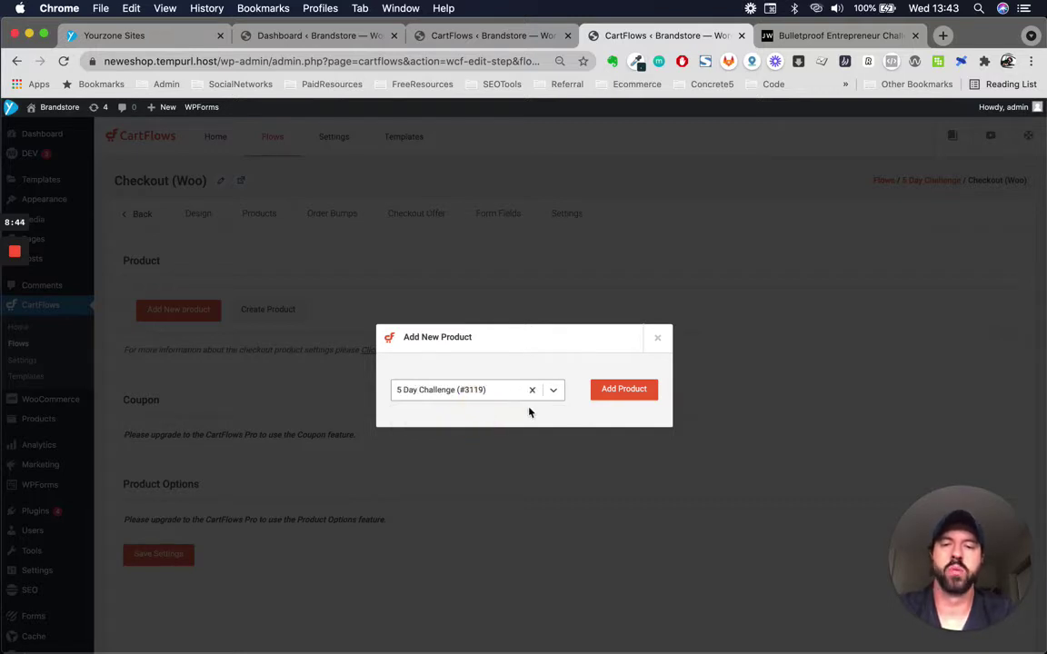
{"action": "left_click", "coordinate": [607, 390]}
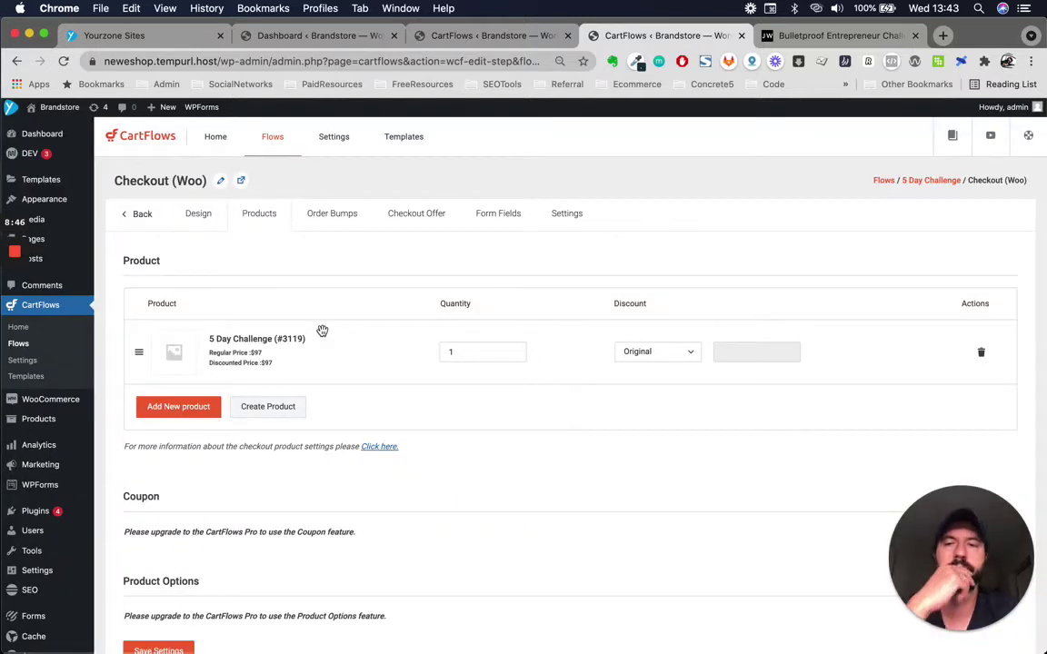
Give the checkout's 5 Day Challenge product a Price discount of 60
{"action": "left_click", "coordinate": [658, 353]}
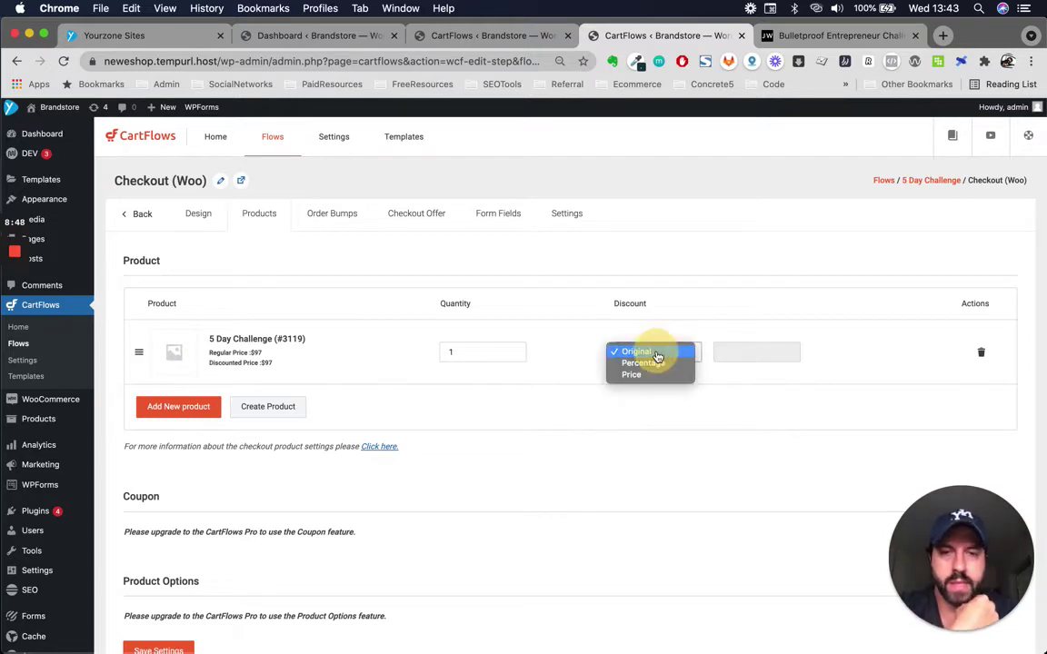
{"action": "left_click", "coordinate": [643, 374]}
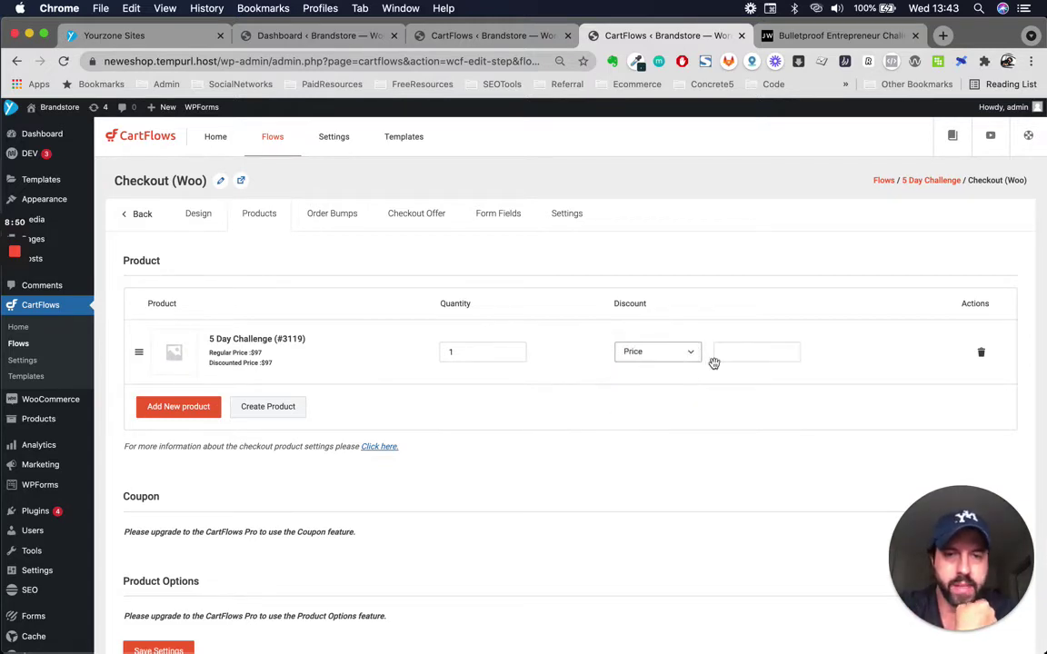
{"action": "left_click", "coordinate": [754, 352]}
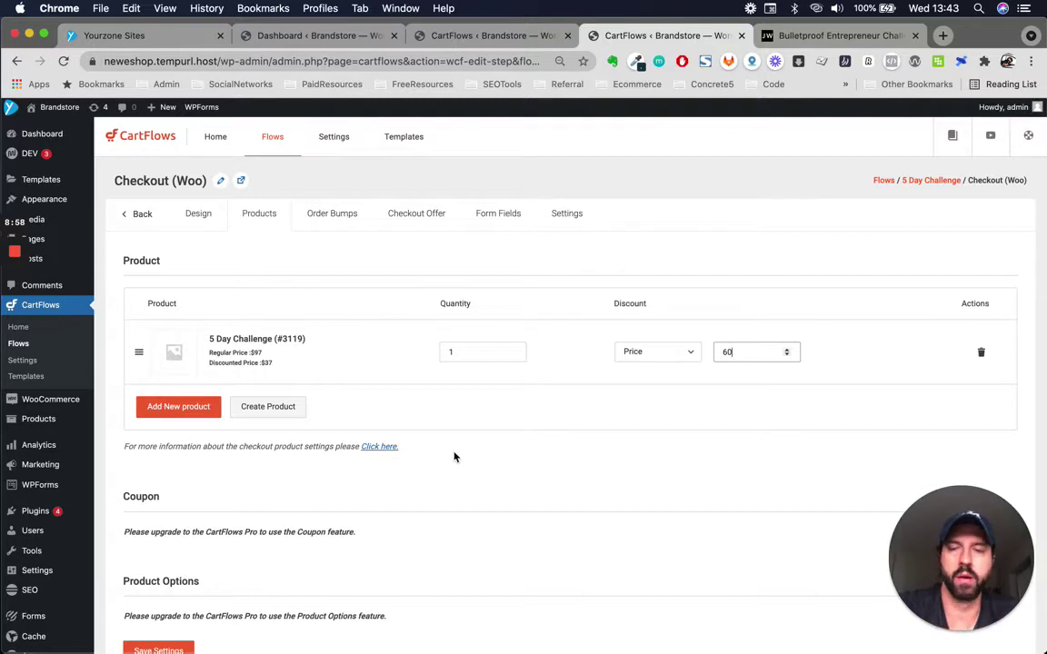
Review the checkout step's order bumps, checkout offer and form fields options
{"action": "left_click", "coordinate": [332, 216]}
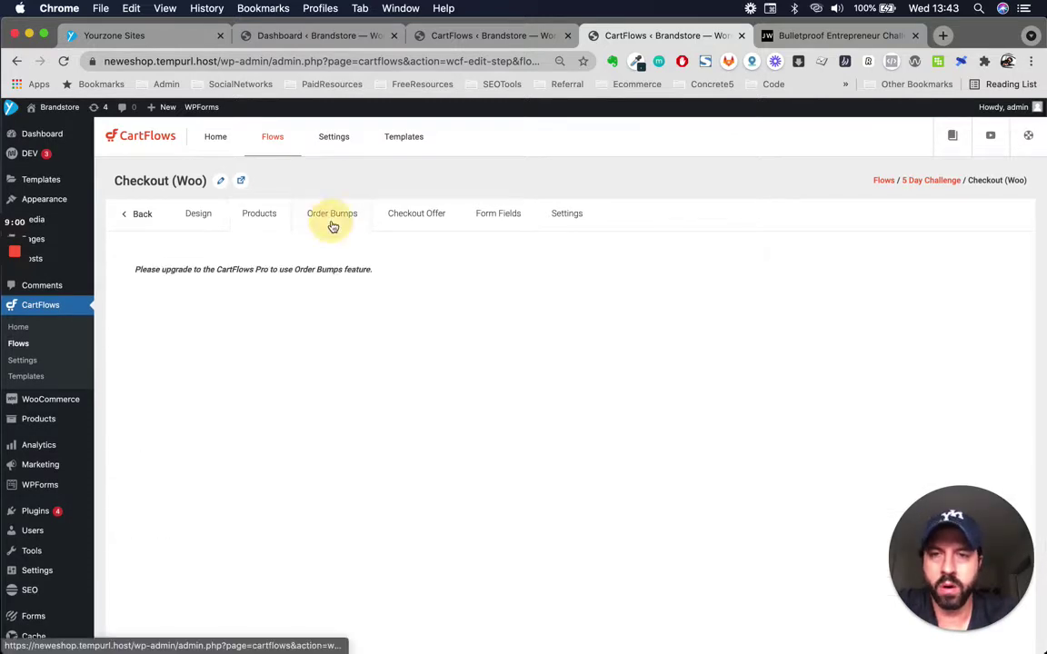
{"action": "left_click", "coordinate": [416, 216]}
{"action": "left_click", "coordinate": [499, 213]}
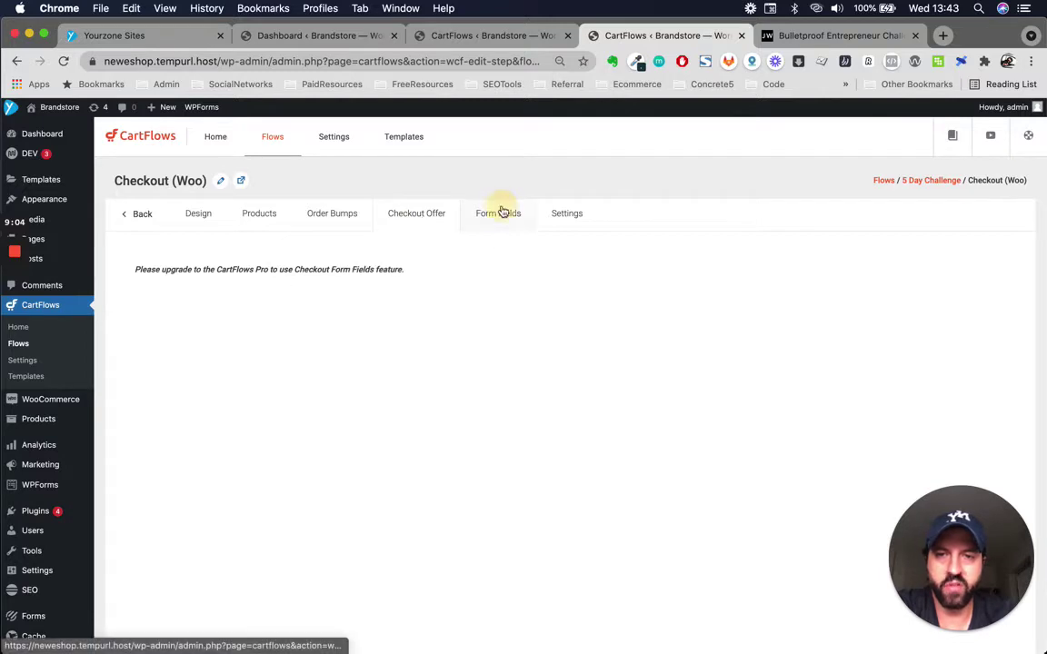
{"action": "scroll", "coordinate": [383, 363], "scroll_direction": "down", "scroll_amount": 1}
{"action": "scroll", "coordinate": [382, 363], "scroll_direction": "up", "scroll_amount": 1}
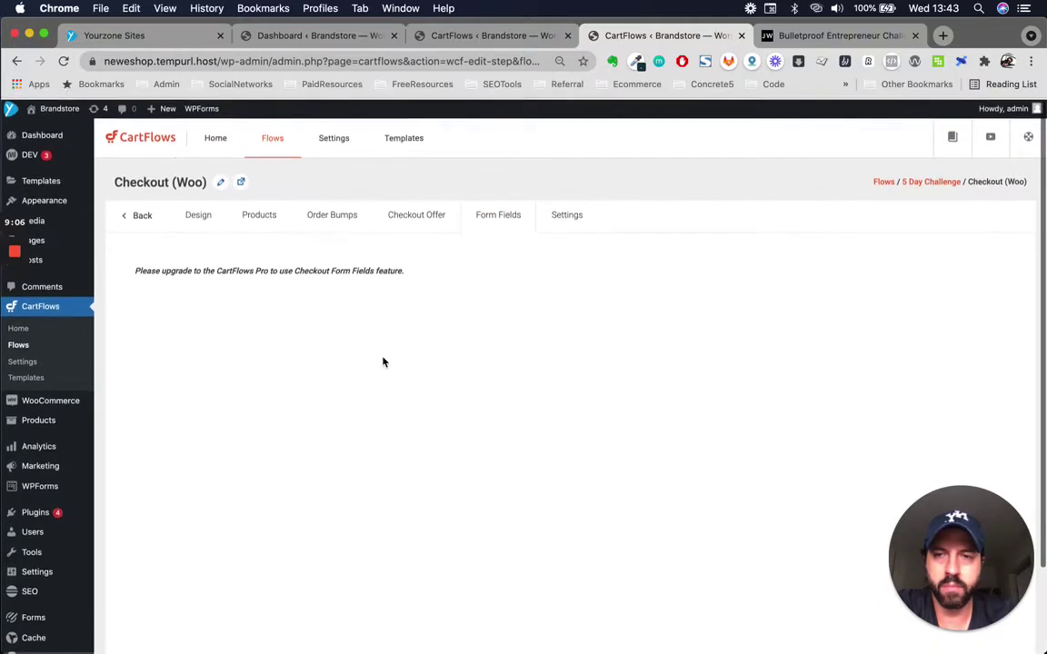
Set the checkout step's title to "5 Day Challenge" in its general settings and save the settings
{"action": "left_click", "coordinate": [569, 213]}
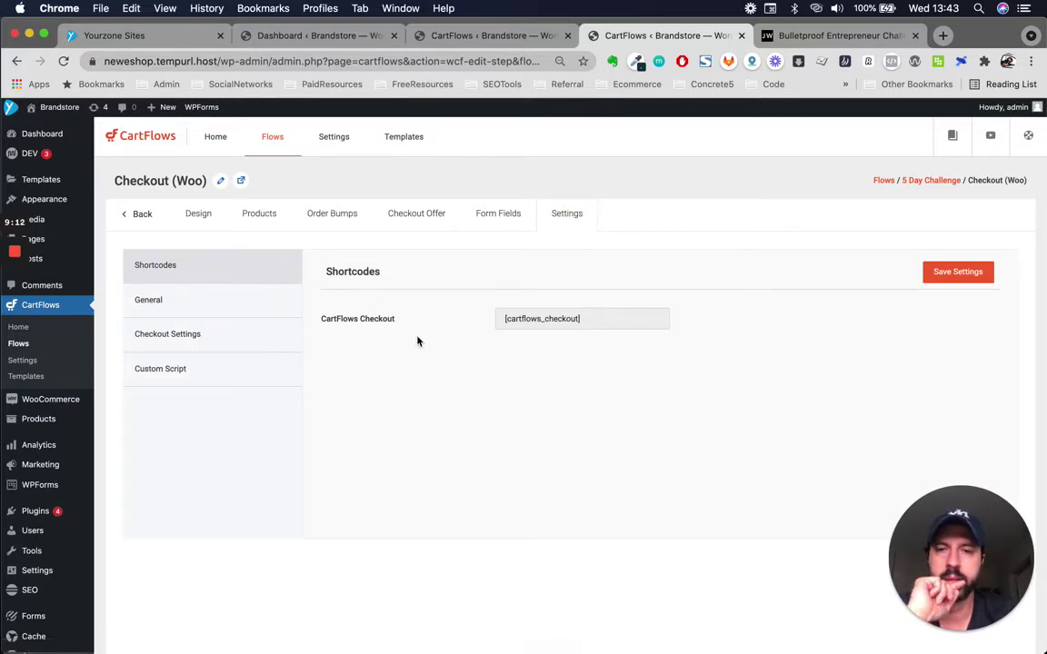
{"action": "left_click", "coordinate": [198, 309]}
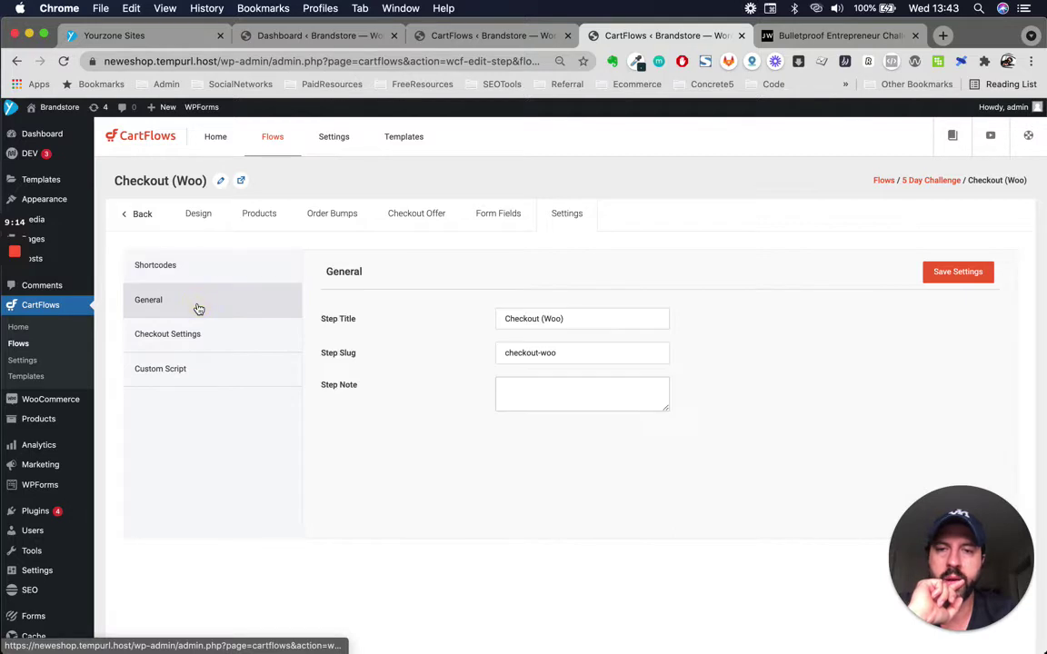
{"action": "triple_click", "coordinate": [583, 324]}
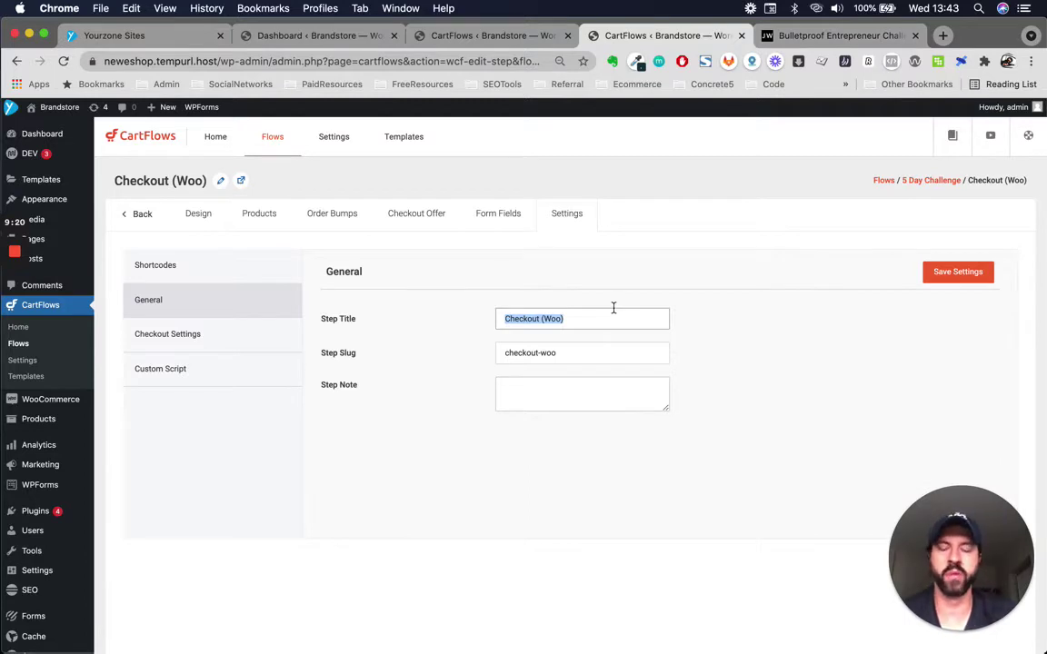
{"action": "type", "text": "5 Day"}
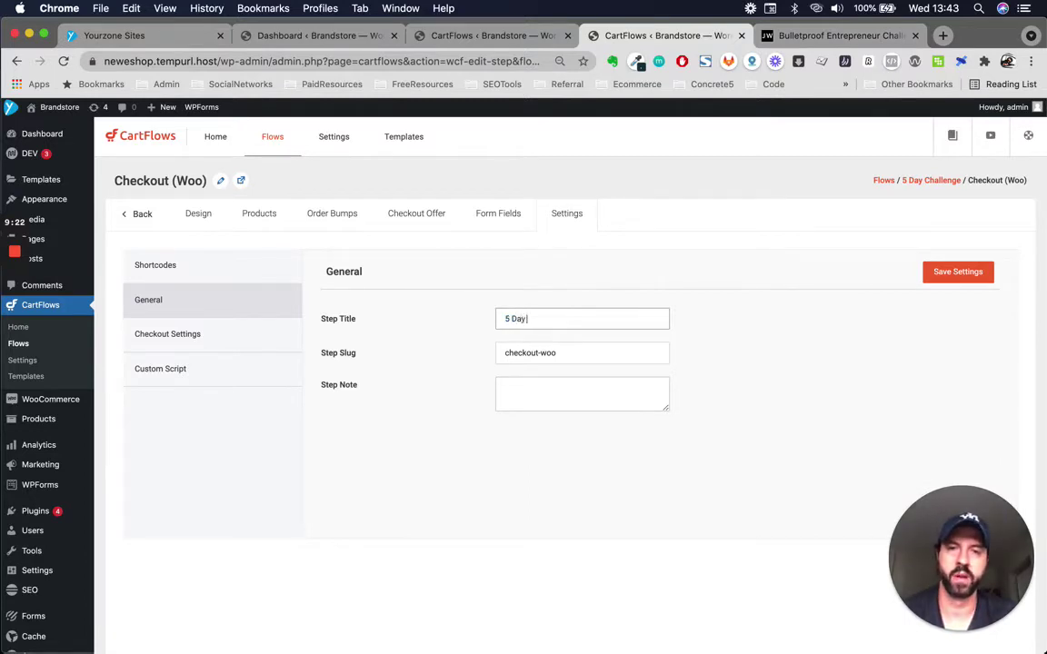
{"action": "type", "text": " Challenge"}
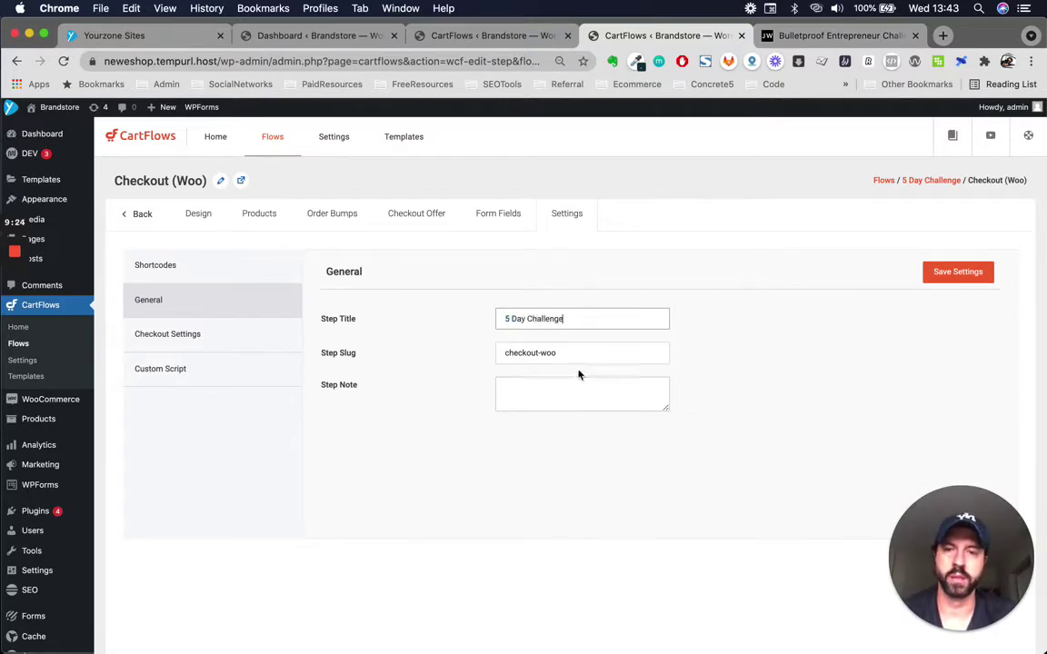
{"action": "triple_click", "coordinate": [608, 357]}
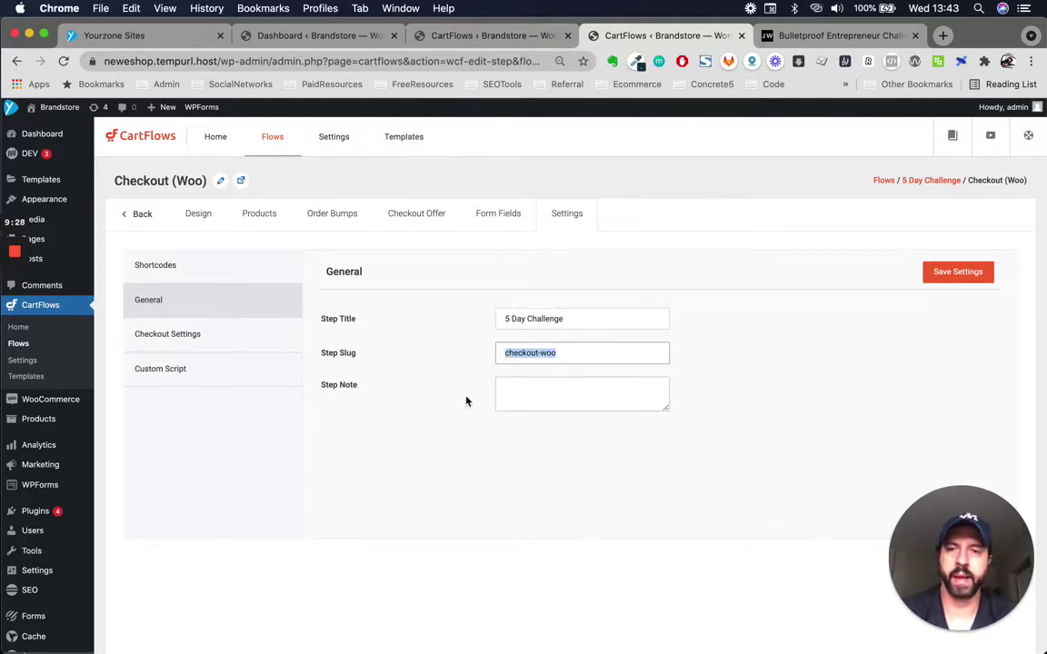
{"action": "left_click", "coordinate": [958, 273]}
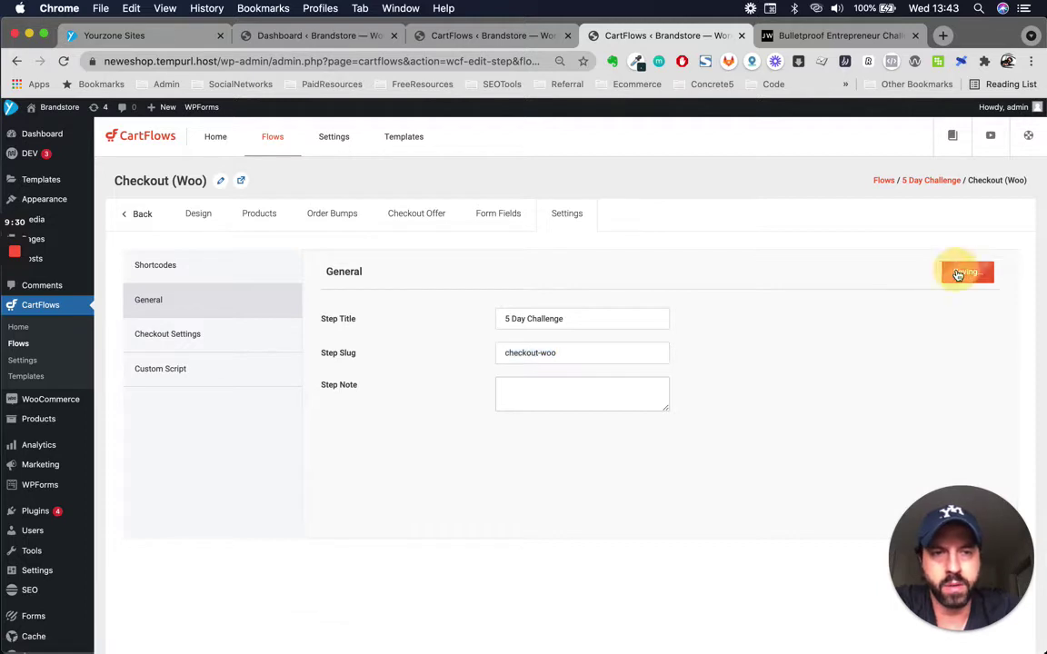
Set the place order button text to "Submit" as on the reference page, and toggle cart editing on checkout on and off again
{"action": "left_click", "coordinate": [234, 334]}
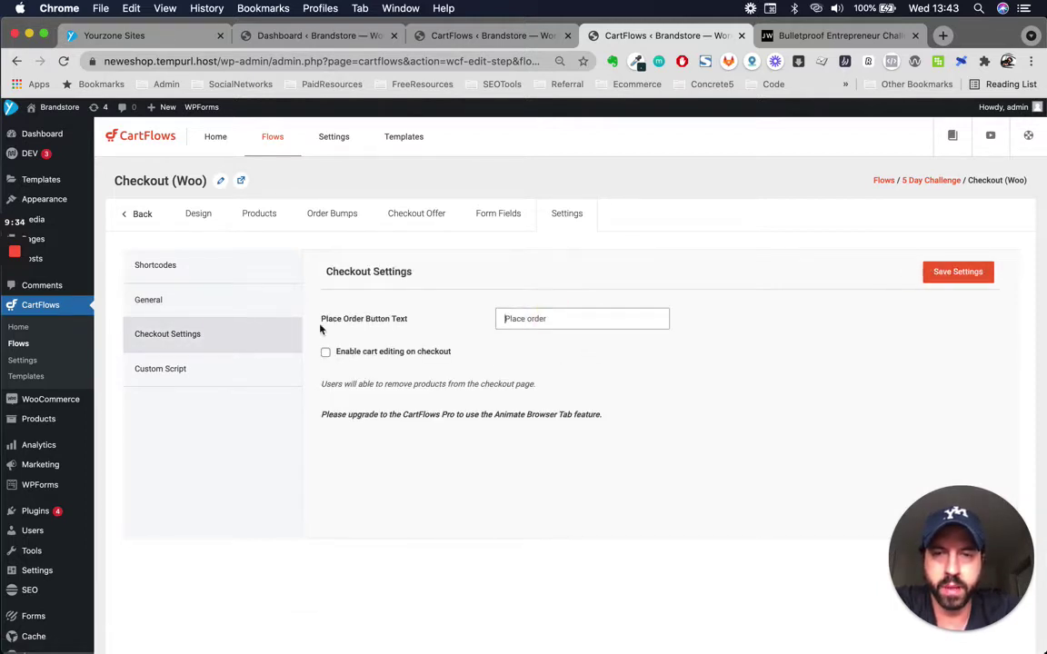
{"action": "left_click", "coordinate": [773, 35]}
{"action": "scroll", "coordinate": [695, 311], "scroll_direction": "down", "scroll_amount": 2}
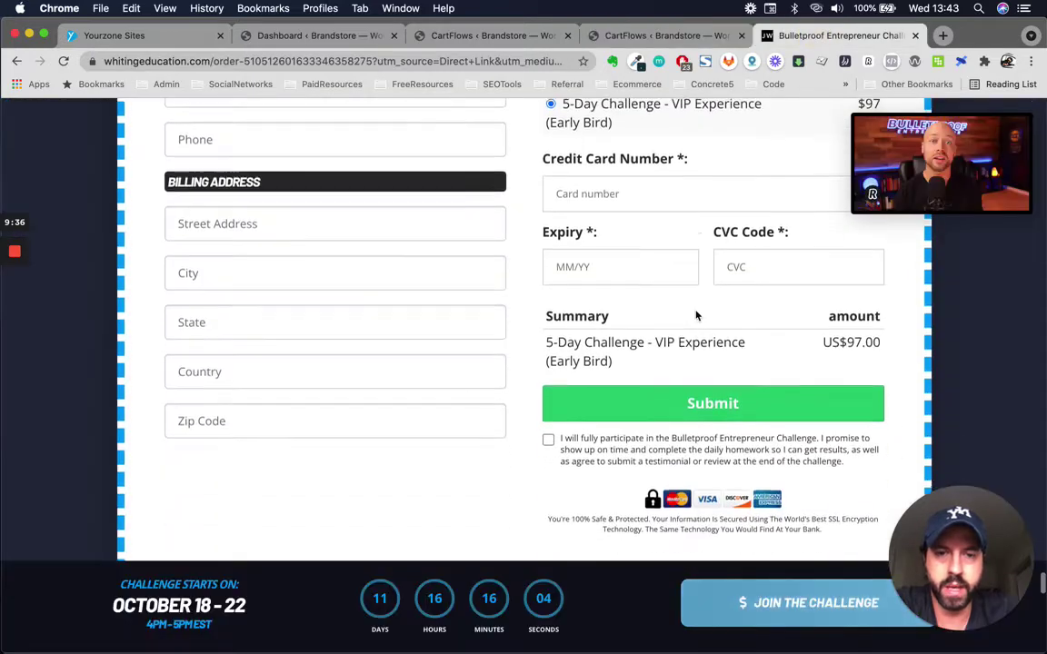
{"action": "left_click", "coordinate": [607, 37]}
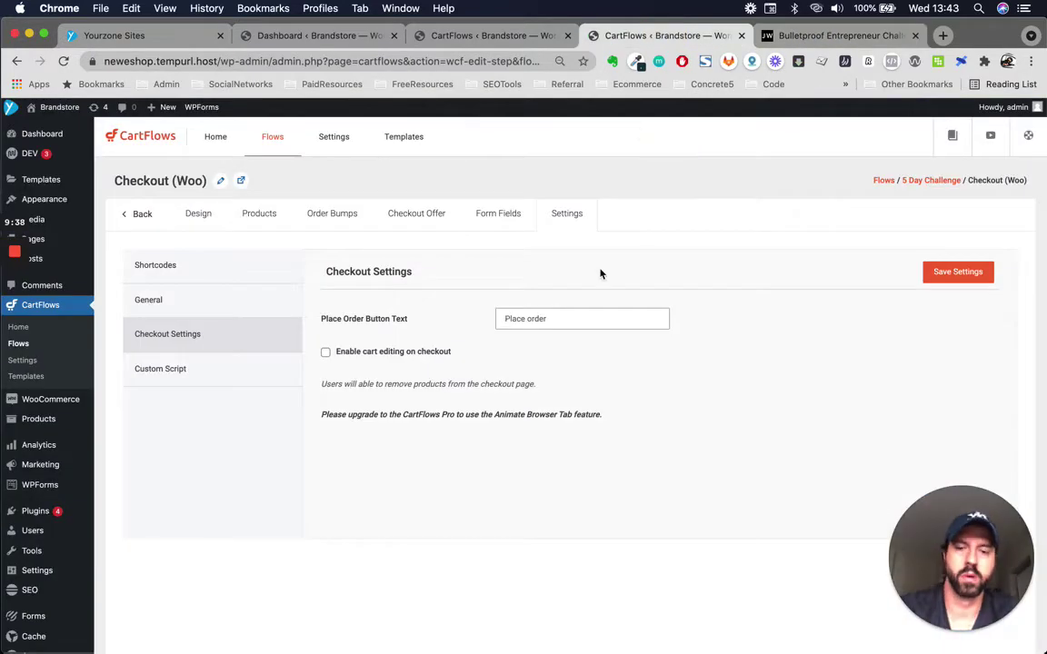
{"action": "type", "text": "s"}
{"action": "key", "text": "BackSpace"}
{"action": "type", "text": "Submit"}
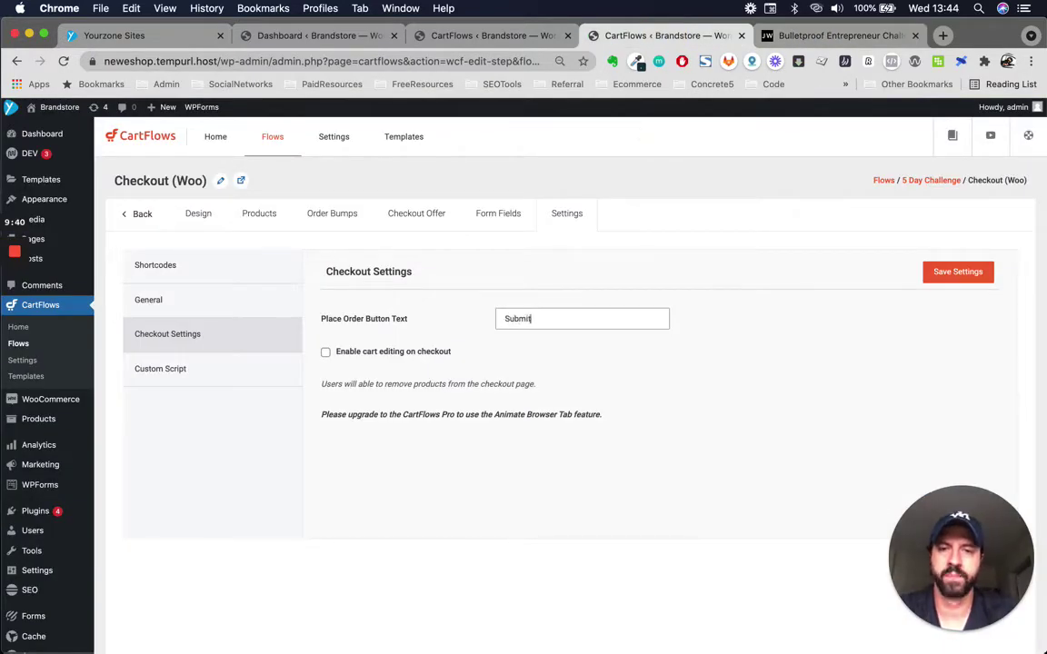
{"action": "left_click", "coordinate": [326, 351]}
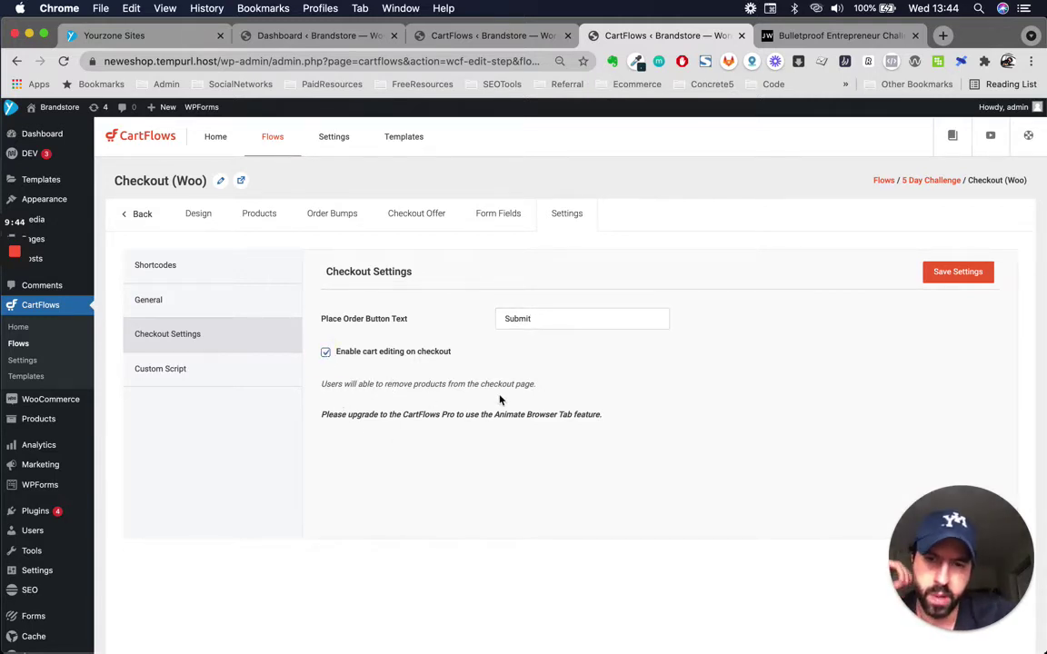
{"action": "left_click", "coordinate": [324, 353]}
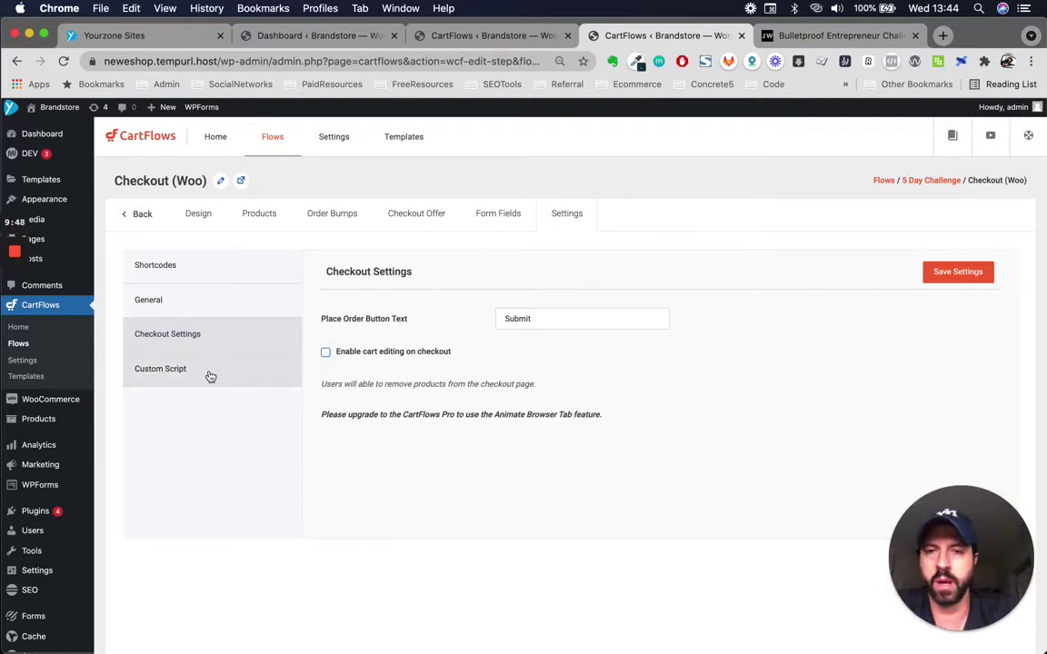
Check the checkout step's custom script and shortcodes sections, and save the checkout settings
{"action": "left_click", "coordinate": [152, 378]}
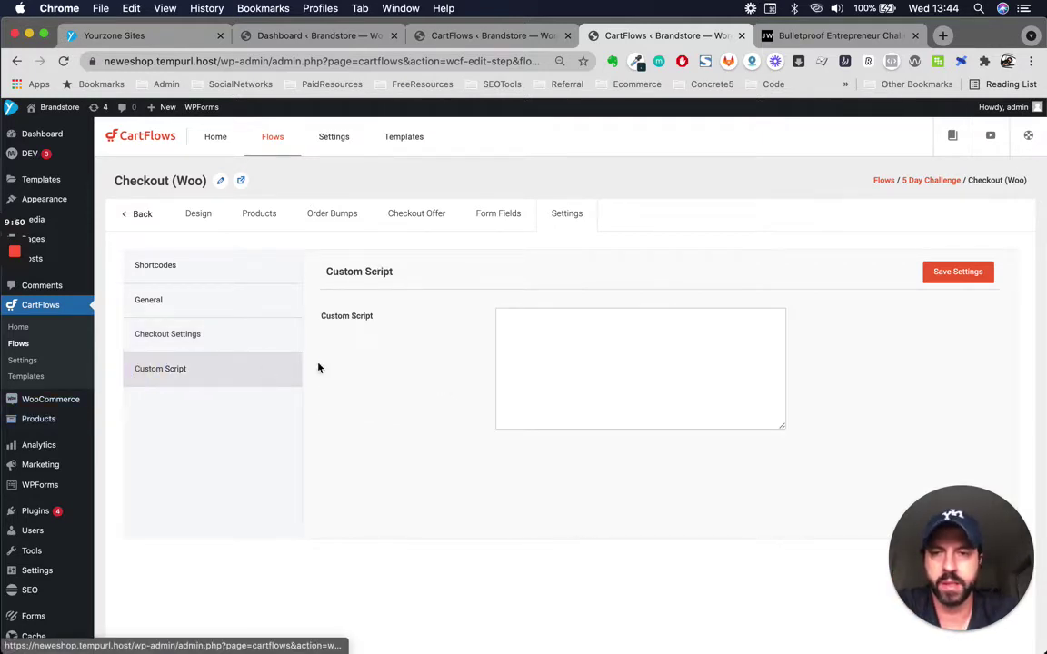
{"action": "left_click", "coordinate": [561, 351]}
{"action": "left_click", "coordinate": [200, 348]}
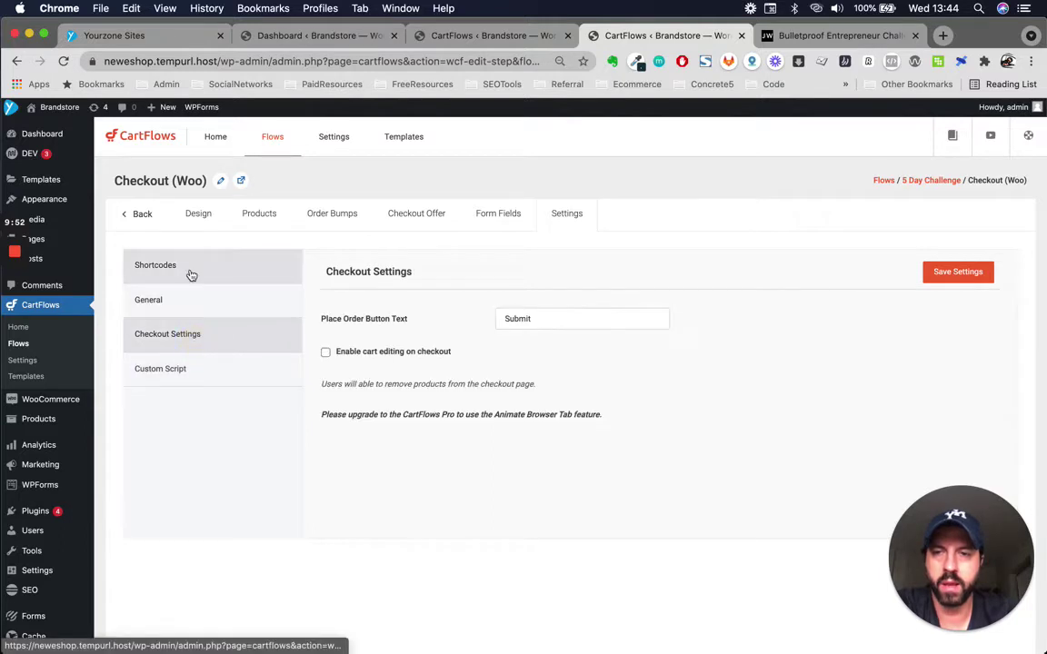
{"action": "left_click", "coordinate": [191, 271]}
{"action": "left_click", "coordinate": [182, 335]}
{"action": "left_click", "coordinate": [972, 278]}
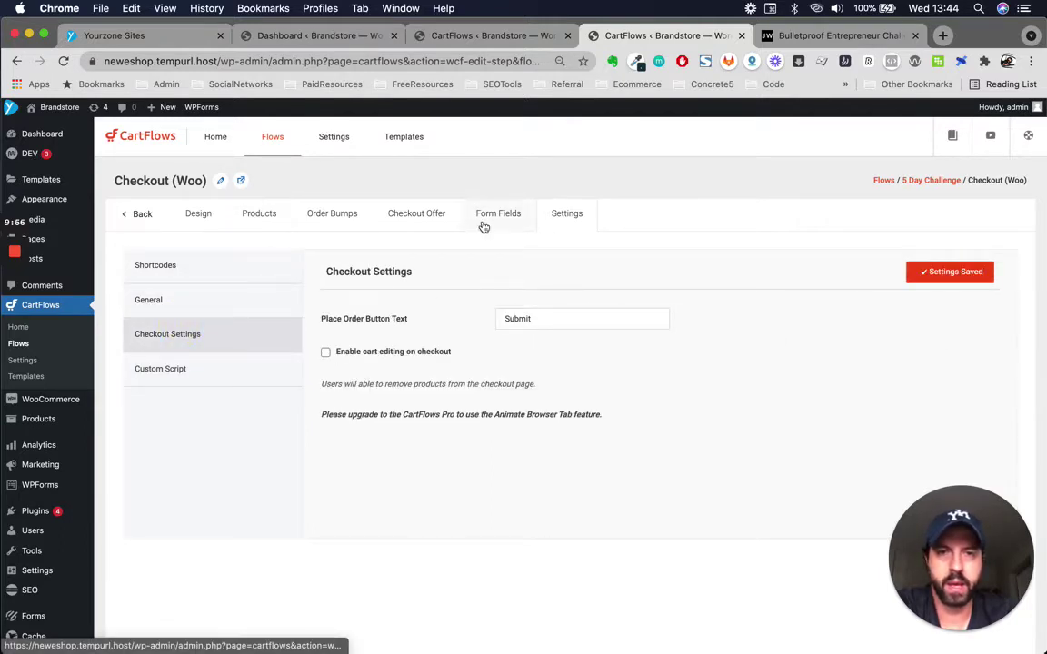
Review the checkout step's 5 Day Challenge product and save its product settings
{"action": "left_click", "coordinate": [259, 214]}
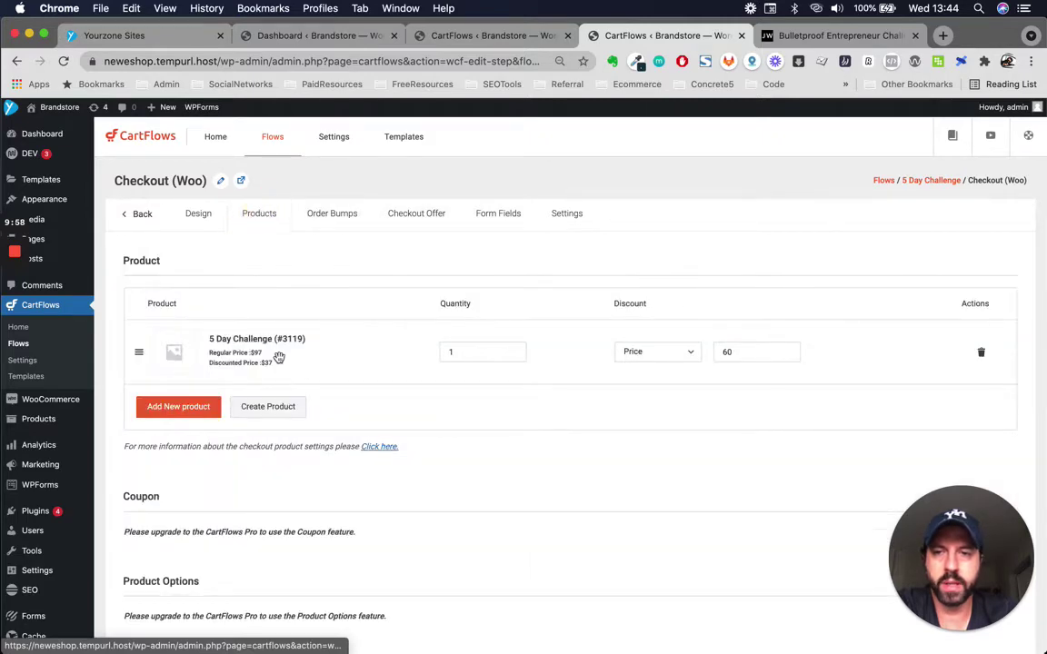
{"action": "scroll", "coordinate": [278, 354], "scroll_direction": "down", "scroll_amount": 3}
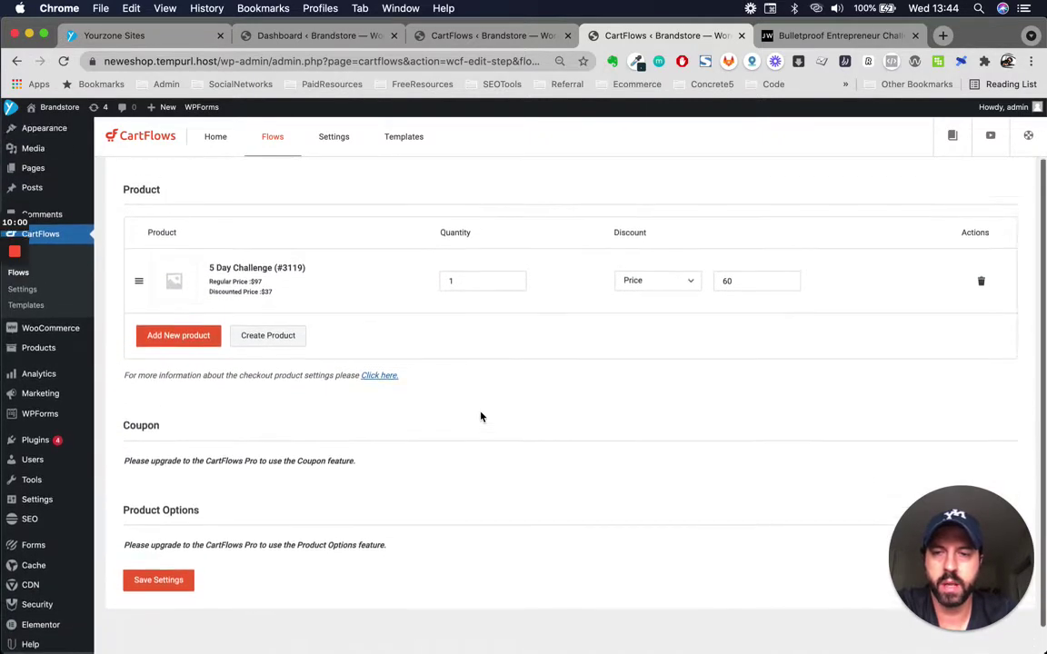
{"action": "scroll", "coordinate": [482, 418], "scroll_direction": "up", "scroll_amount": 3}
{"action": "scroll", "coordinate": [366, 392], "scroll_direction": "down", "scroll_amount": 2}
{"action": "left_click", "coordinate": [159, 600]}
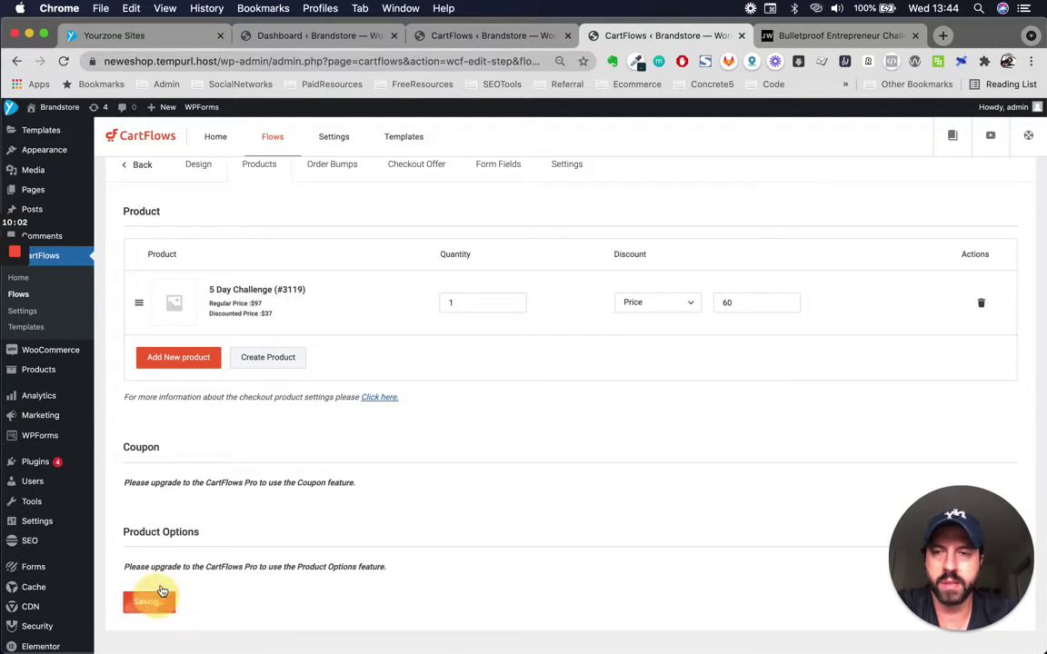
{"action": "scroll", "coordinate": [281, 427], "scroll_direction": "up", "scroll_amount": 2}
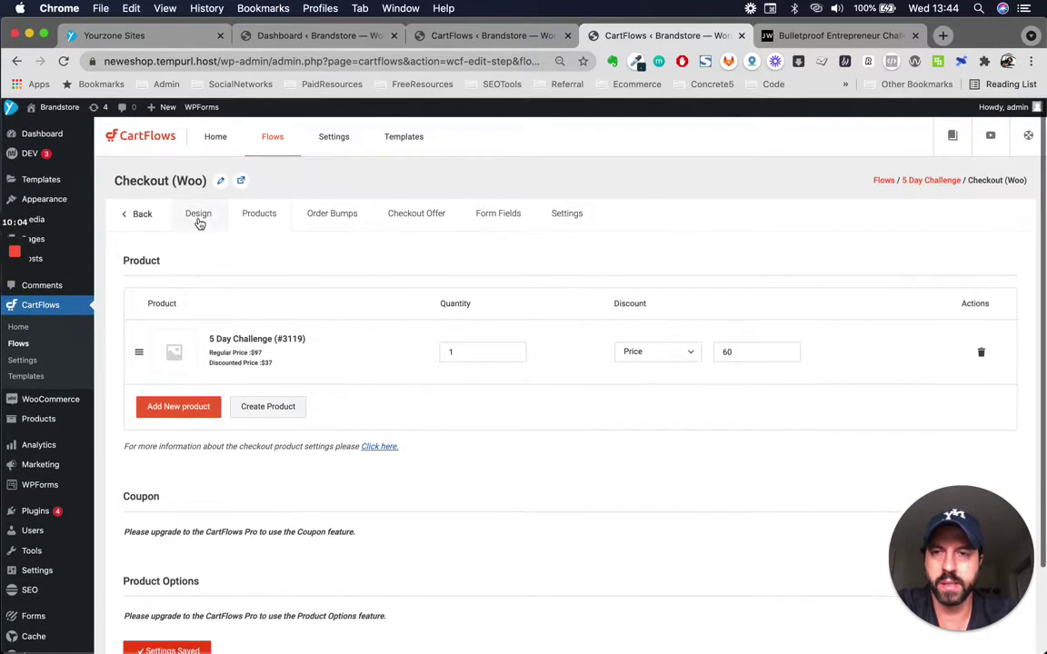
Disable the design settings in the checkout step's design options
{"action": "left_click", "coordinate": [199, 215]}
{"action": "scroll", "coordinate": [341, 453], "scroll_direction": "down", "scroll_amount": 2}
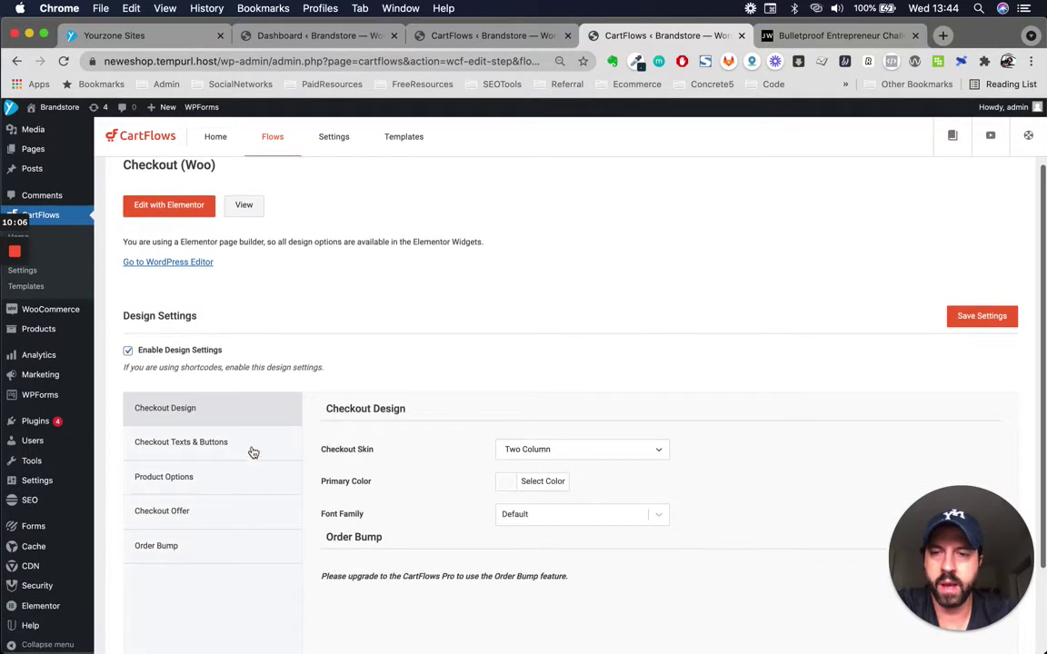
{"action": "left_click", "coordinate": [128, 351]}
{"action": "scroll", "coordinate": [272, 341], "scroll_direction": "up", "scroll_amount": 2}
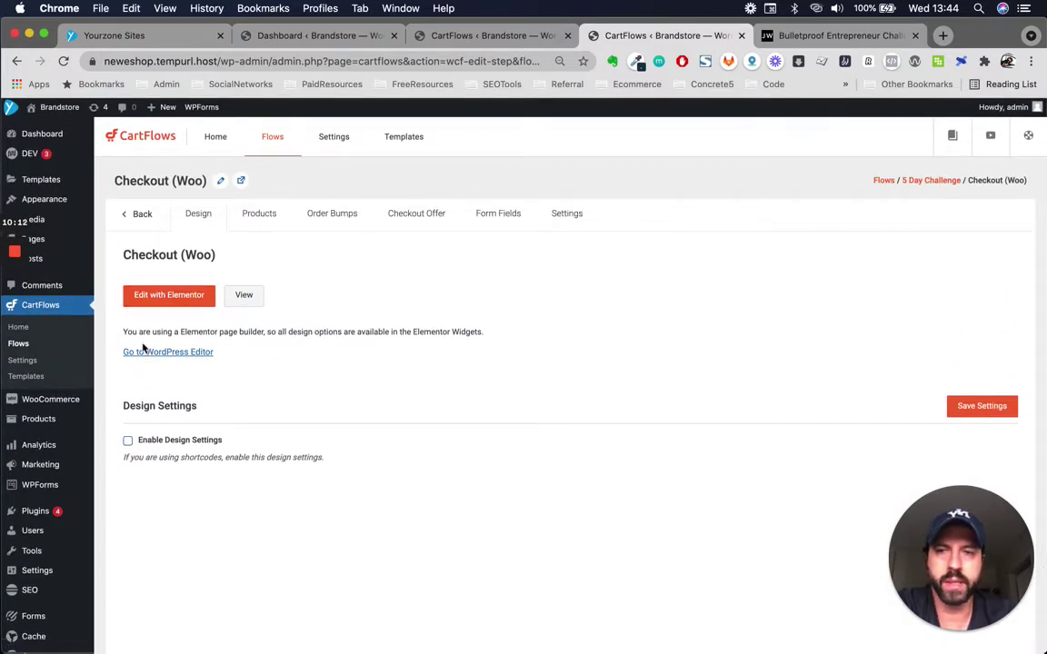
Open the checkout step in Elementor and set its page layout to Template for Page Builders
{"action": "left_click", "coordinate": [175, 300]}
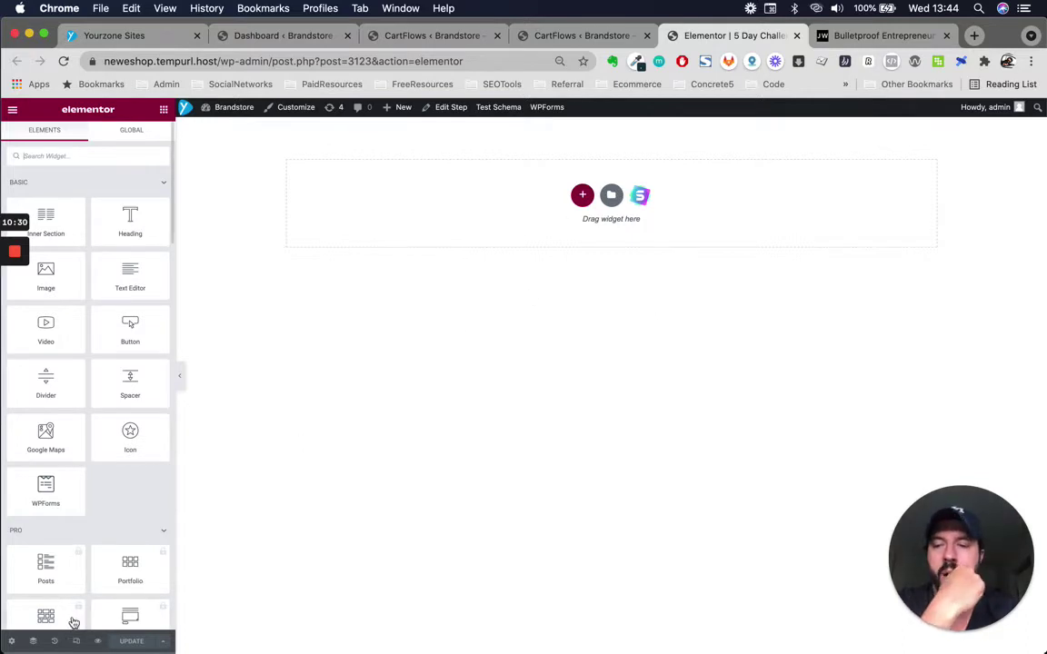
{"action": "left_click", "coordinate": [12, 642]}
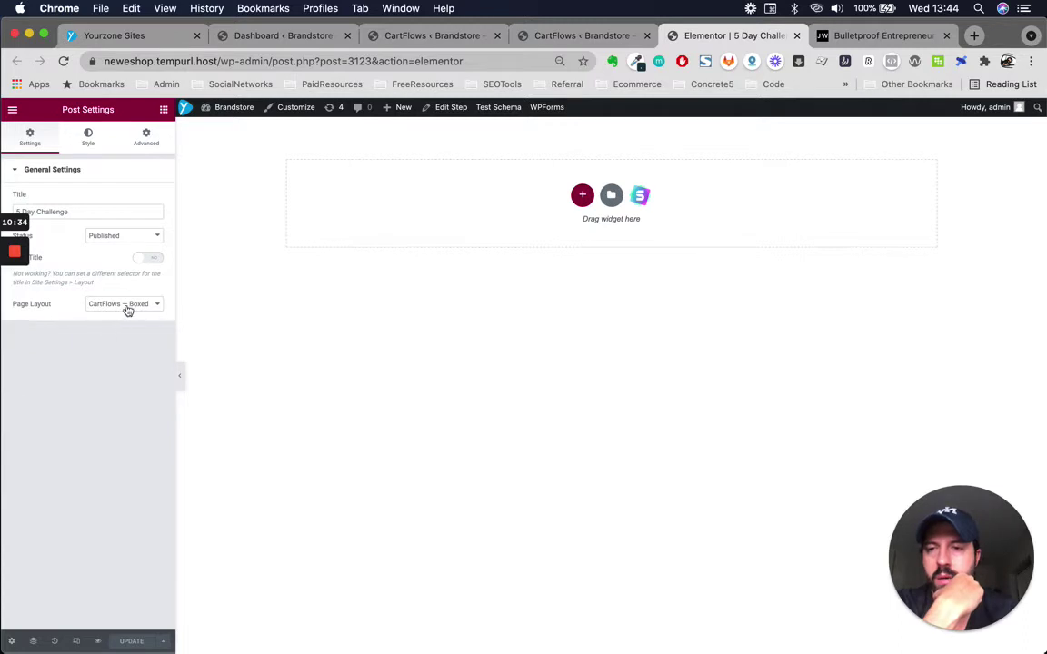
{"action": "left_click", "coordinate": [126, 305]}
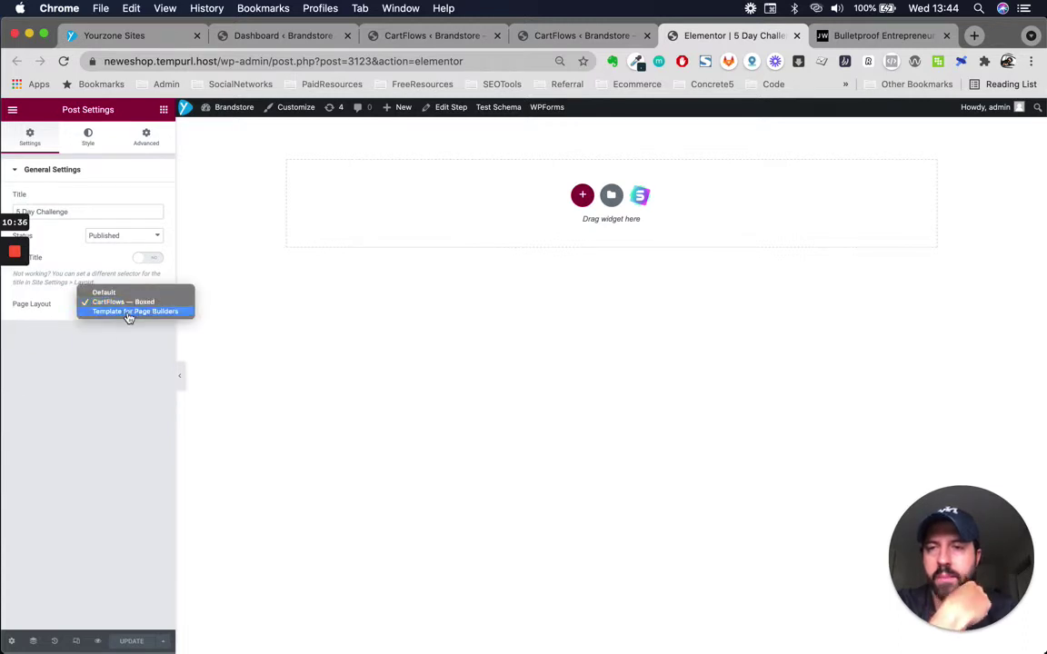
{"action": "left_click", "coordinate": [128, 312]}
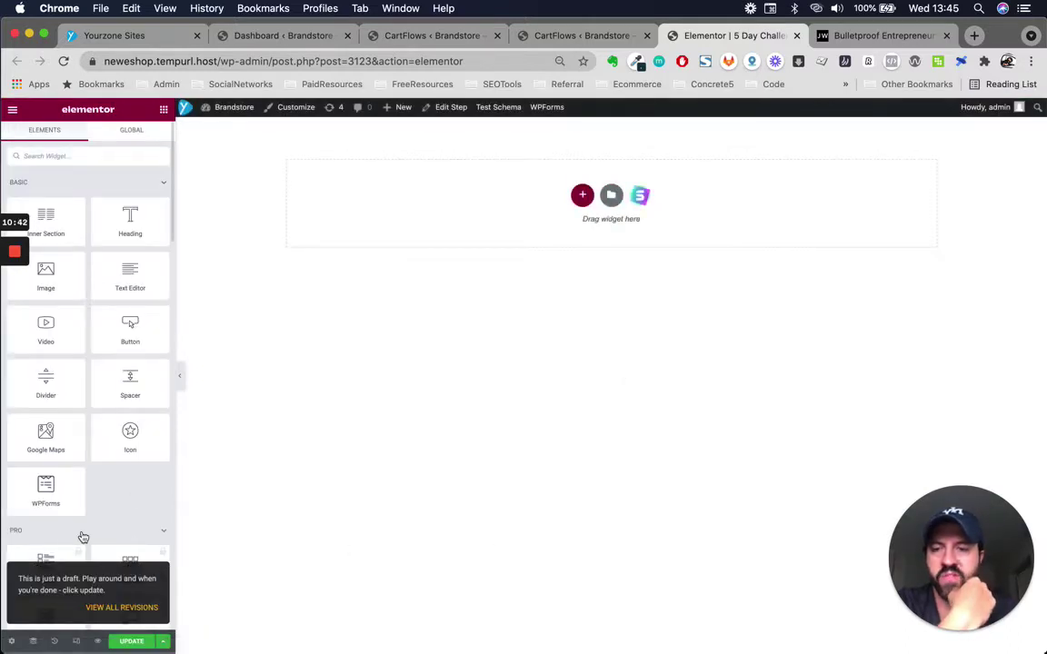
{"action": "left_click", "coordinate": [11, 642]}
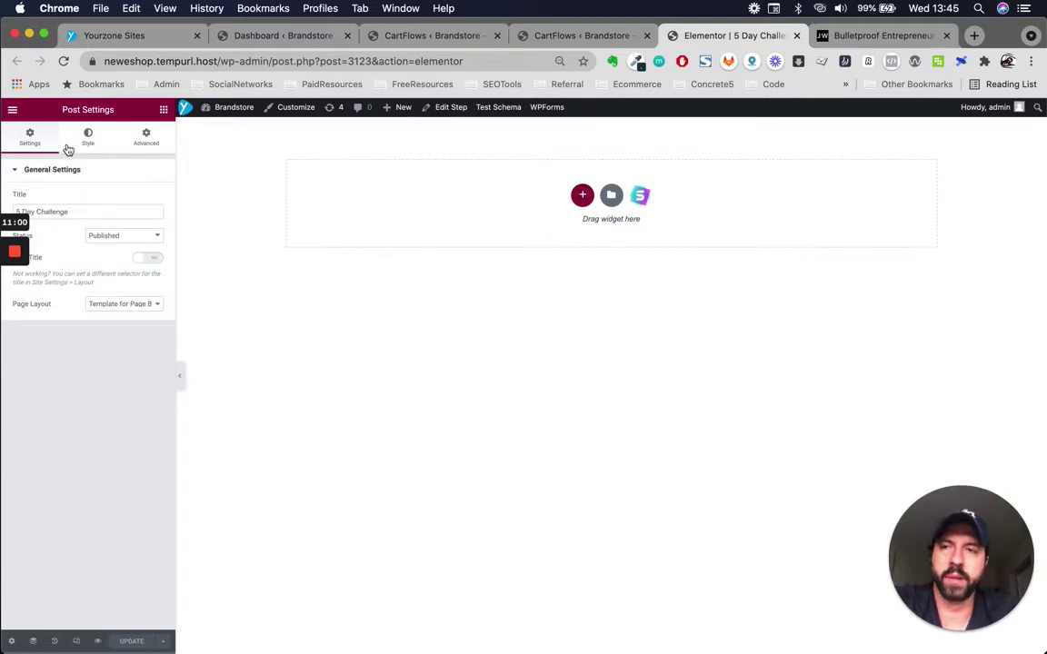
Open the global colors in Elementor's site settings
{"action": "left_click", "coordinate": [14, 111]}
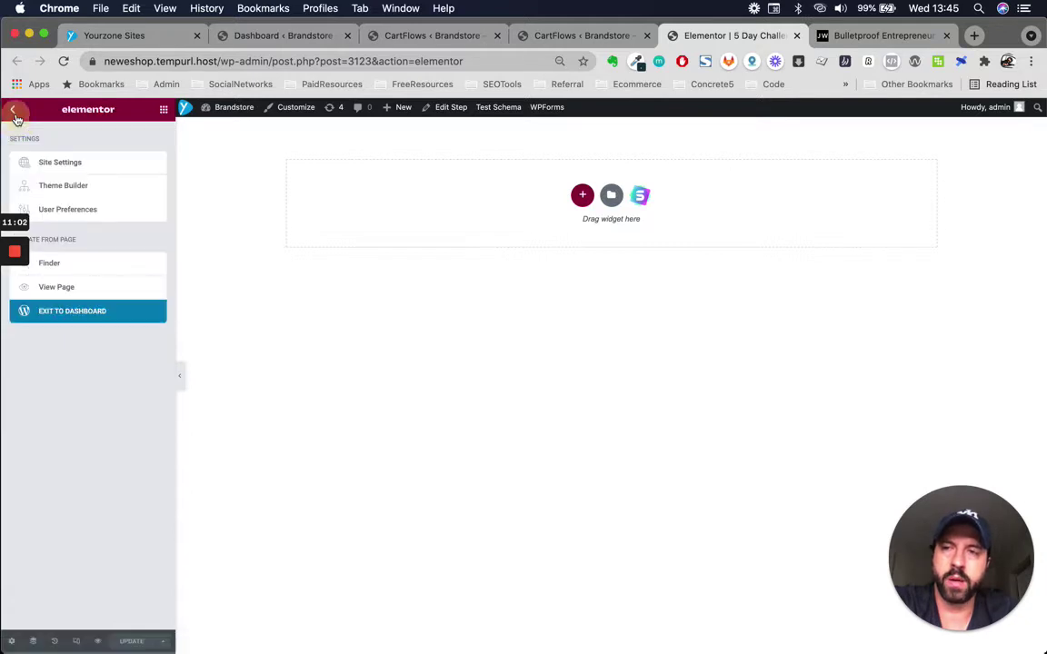
{"action": "left_click", "coordinate": [46, 162]}
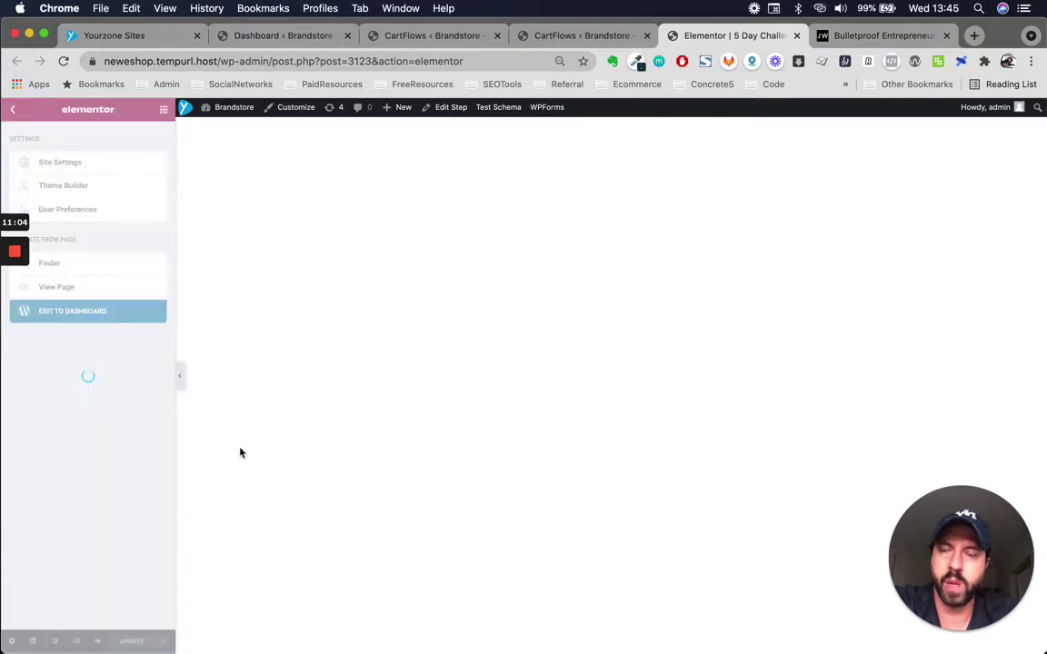
{"action": "left_click", "coordinate": [106, 162]}
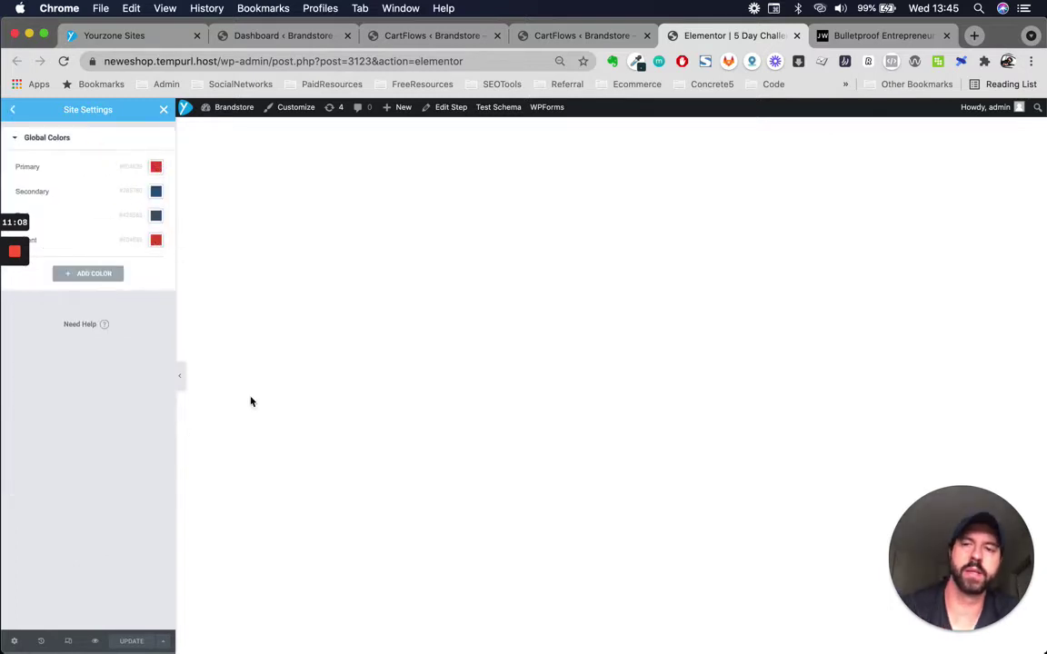
Switch to the reference challenge page and sample the red of the "Price after 10/6/21" text with the color picker
{"action": "left_click", "coordinate": [860, 39]}
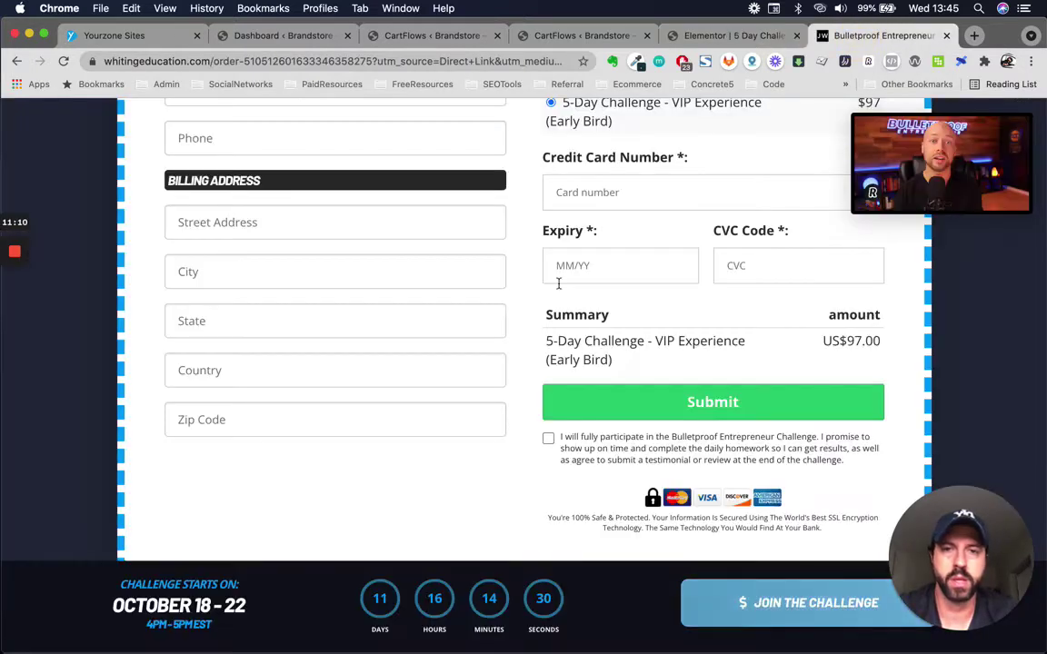
{"action": "scroll", "coordinate": [559, 284], "scroll_direction": "up", "scroll_amount": 10}
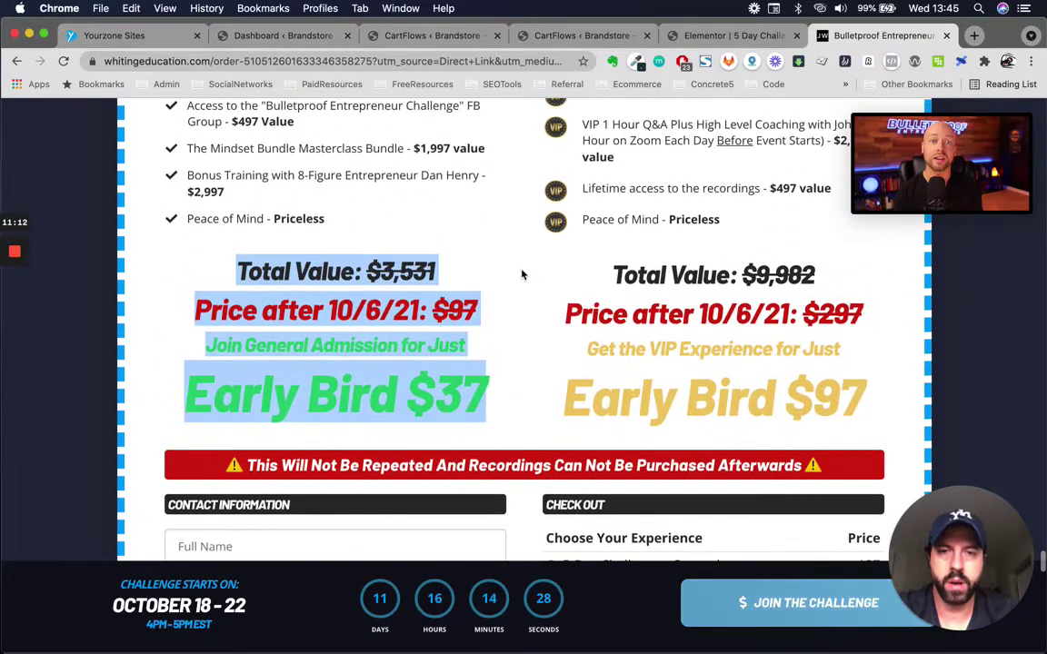
{"action": "left_click", "coordinate": [469, 242]}
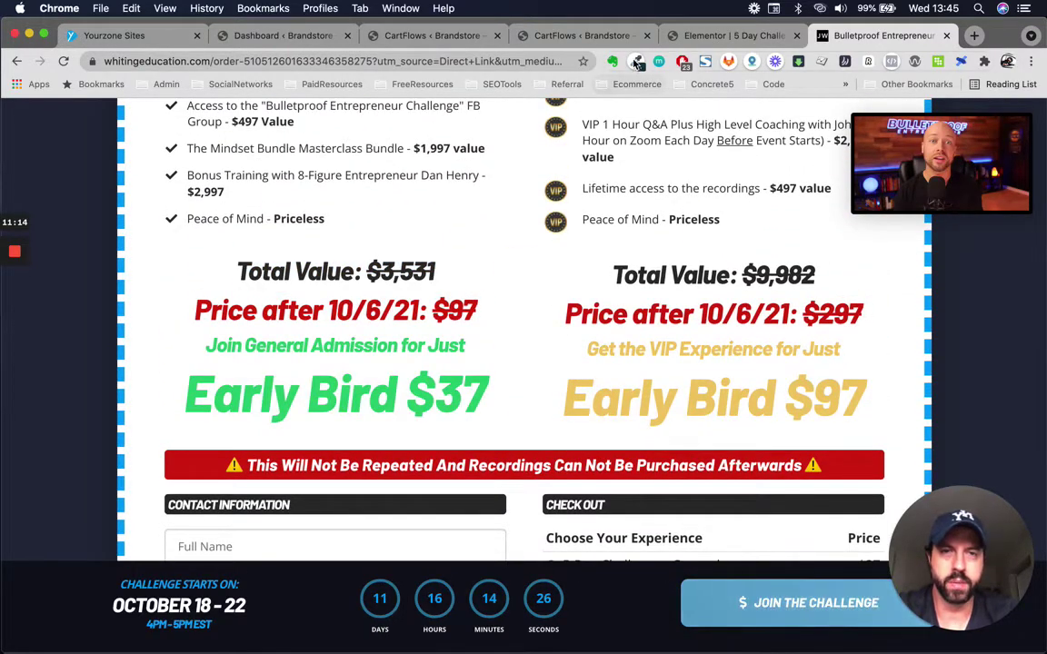
{"action": "mouse_move", "coordinate": [1006, 179]}
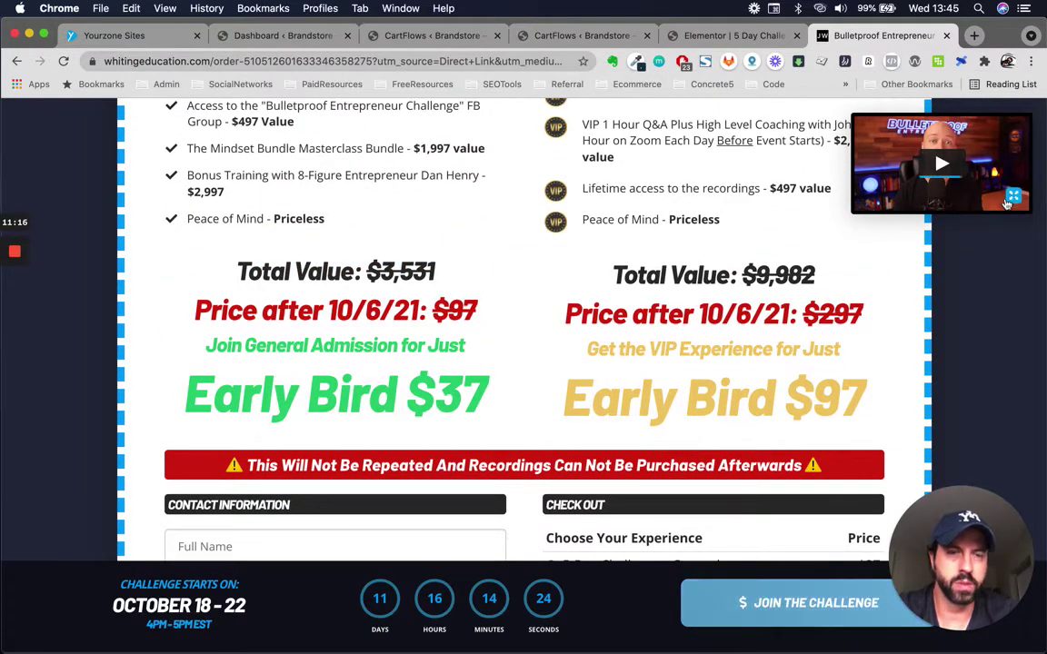
{"action": "left_click", "coordinate": [639, 62]}
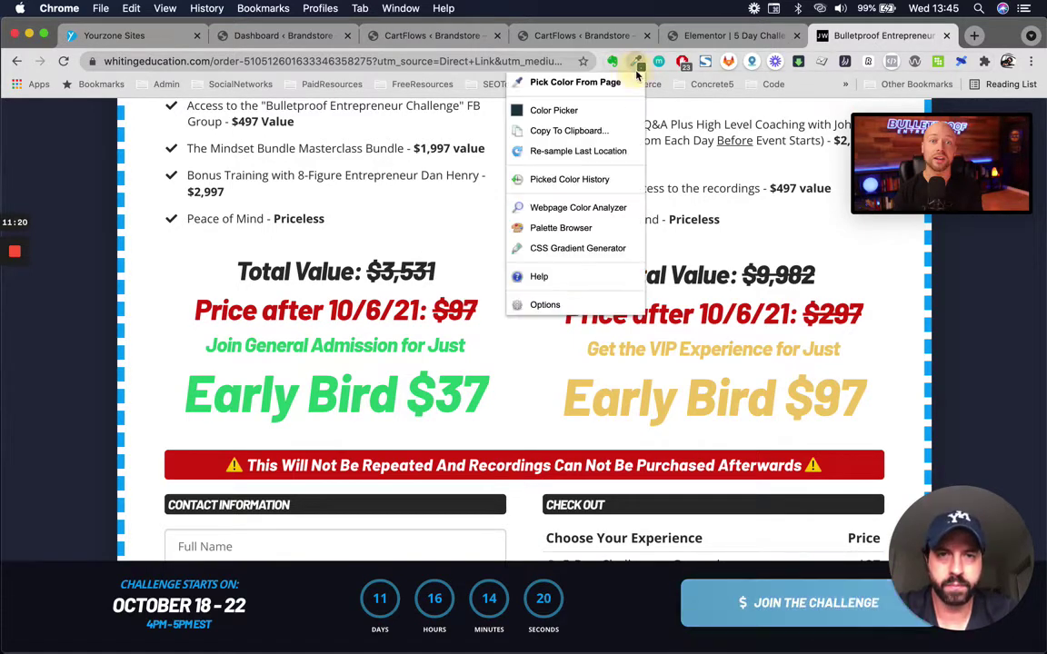
{"action": "left_click", "coordinate": [554, 79]}
{"action": "scroll", "coordinate": [656, 303], "scroll_direction": "up", "scroll_amount": 1}
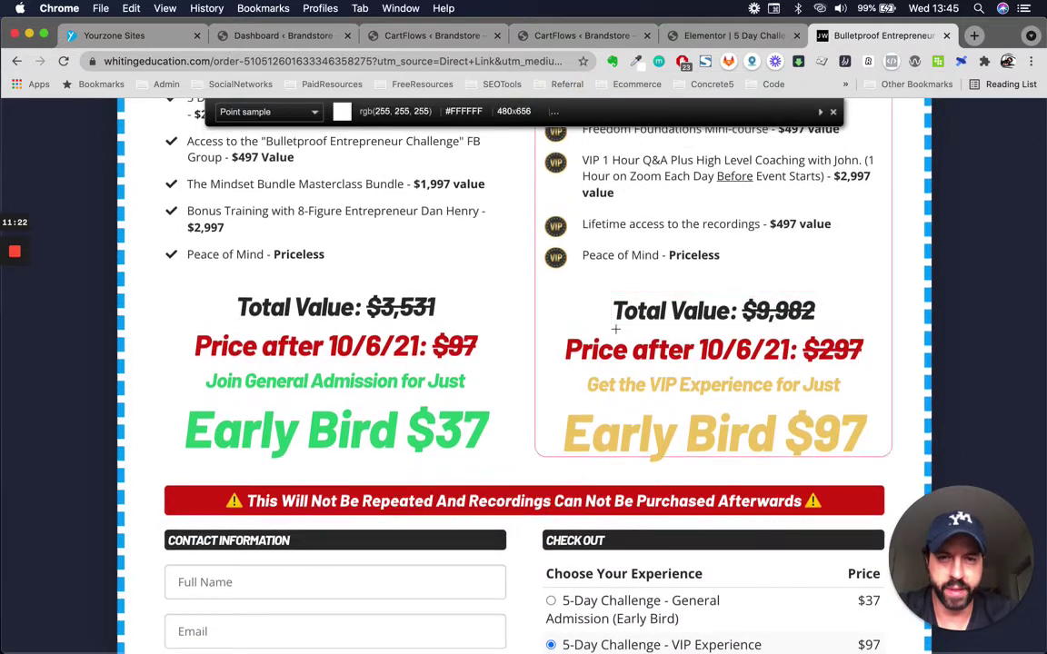
{"action": "left_click", "coordinate": [570, 351]}
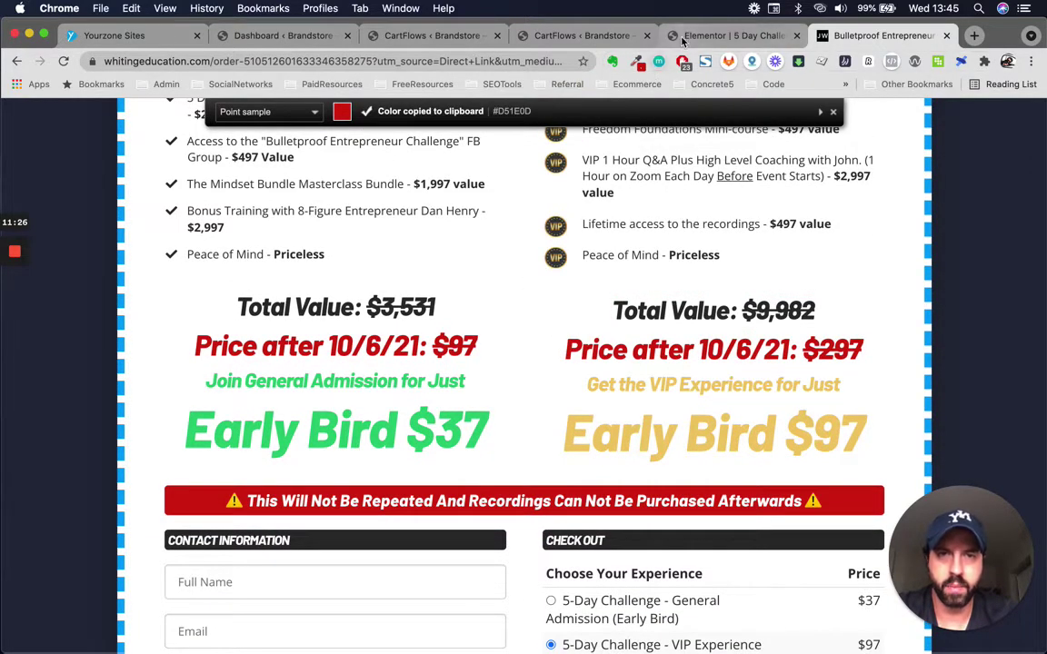
Set the Primary global color in Elementor to the sampled red #D51E0D
{"action": "left_click", "coordinate": [727, 35]}
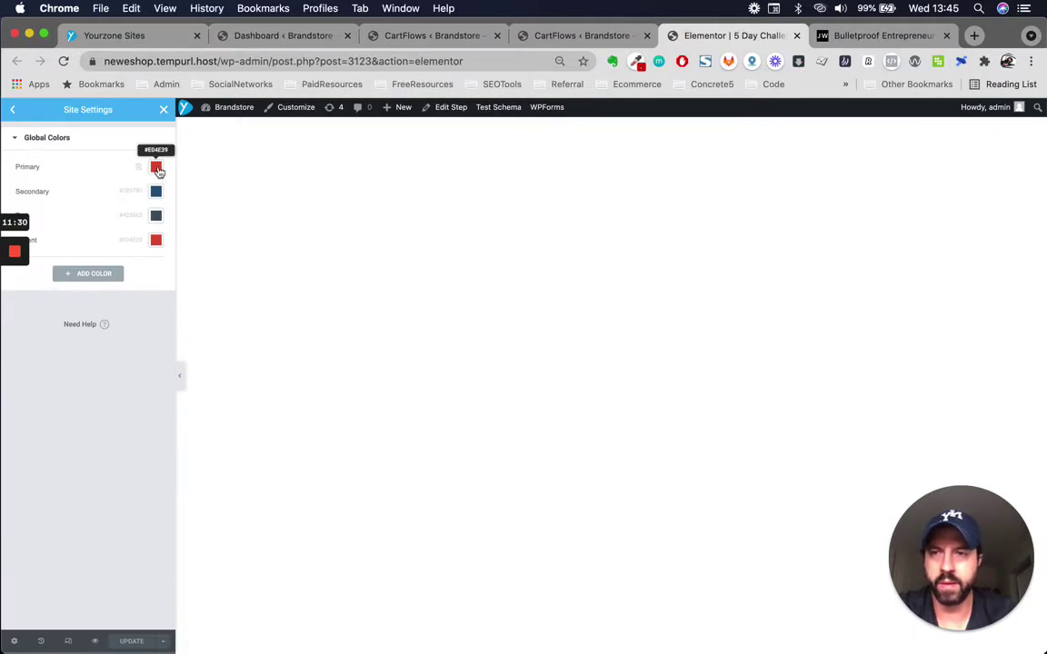
{"action": "left_click", "coordinate": [156, 169]}
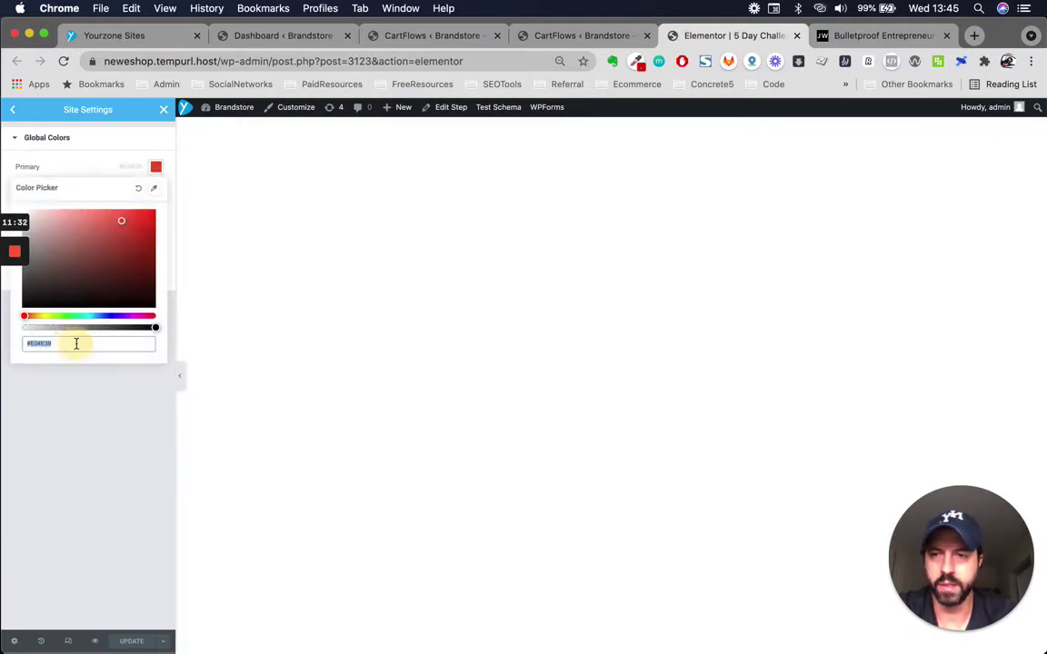
{"action": "key", "text": "super+v"}
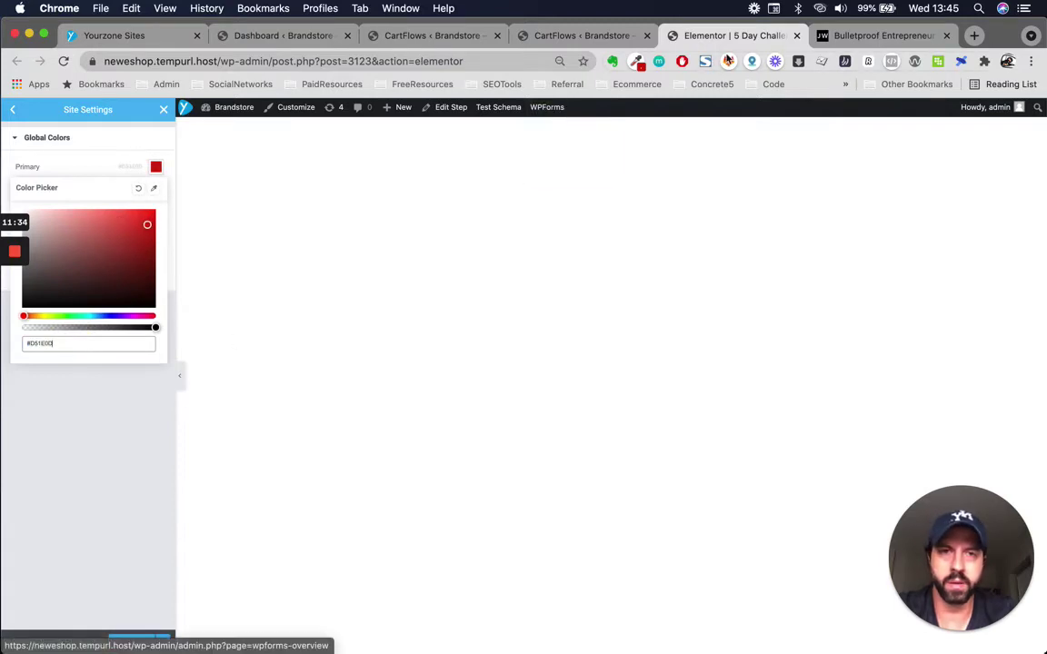
Sample the green of the "Join General Admission for Just" text on the reference page with the color picker
{"action": "left_click", "coordinate": [877, 36]}
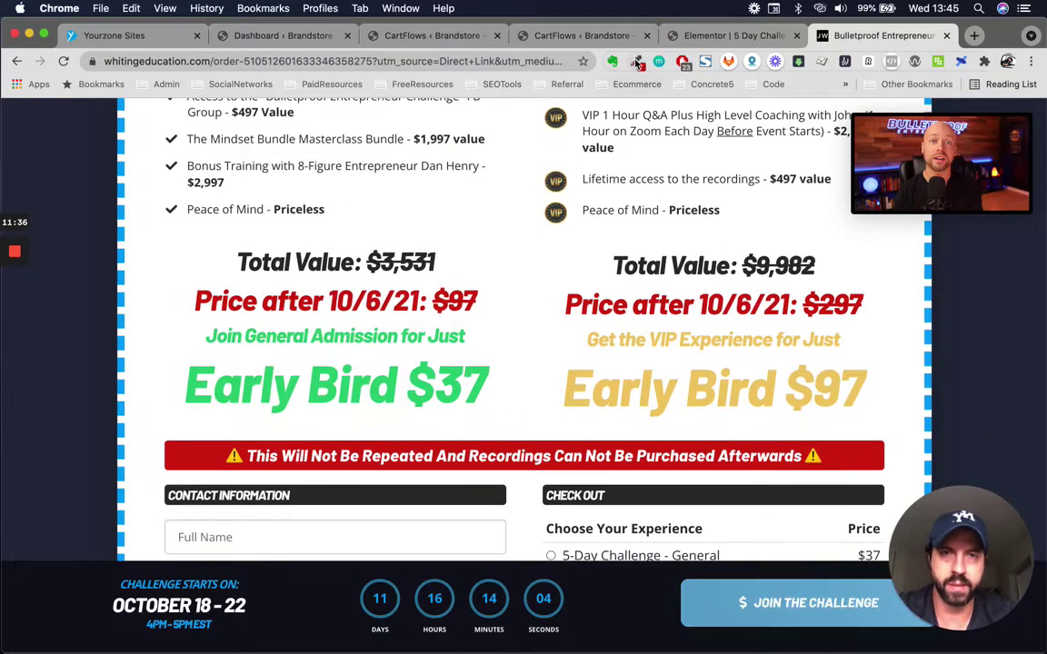
{"action": "left_click", "coordinate": [637, 61]}
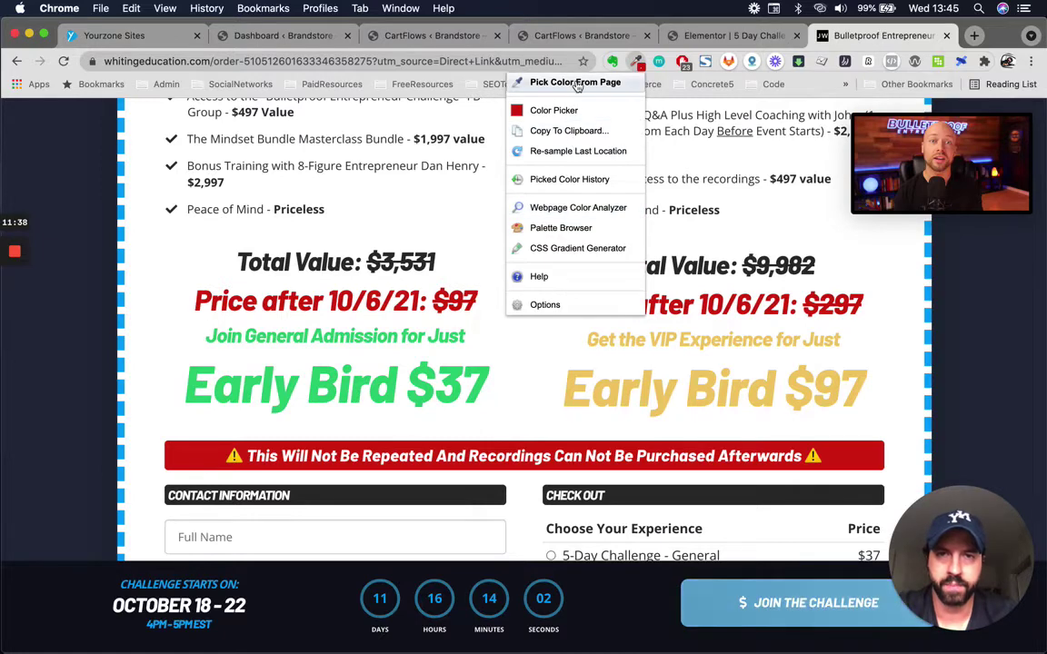
{"action": "left_click", "coordinate": [545, 82]}
{"action": "left_click", "coordinate": [457, 375]}
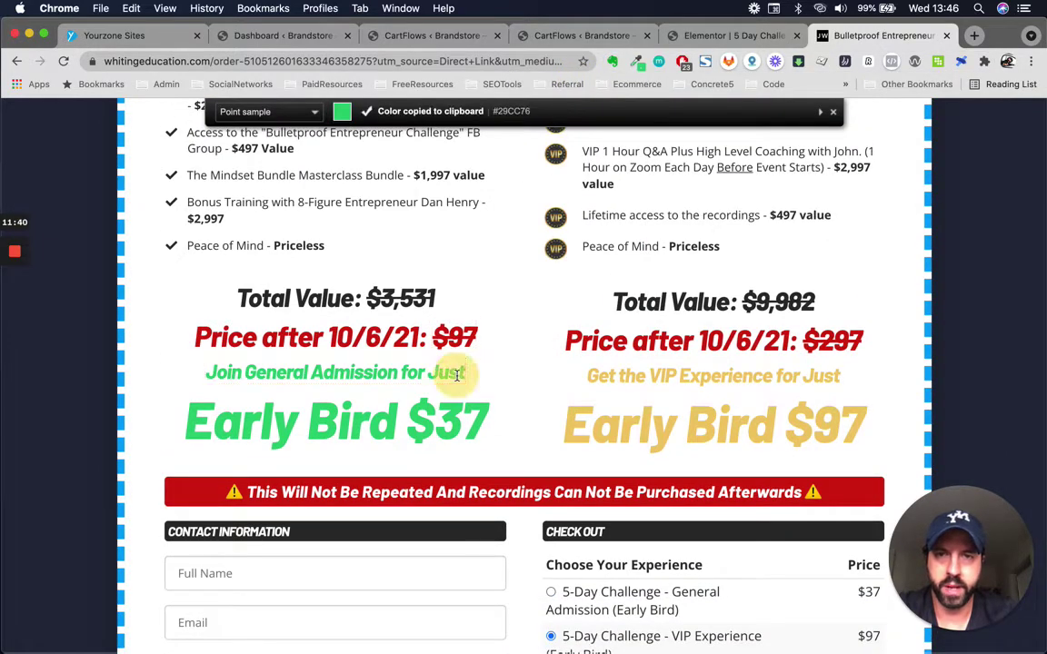
Set the Secondary global color in Elementor to the sampled green #29CC76
{"action": "left_click", "coordinate": [727, 37]}
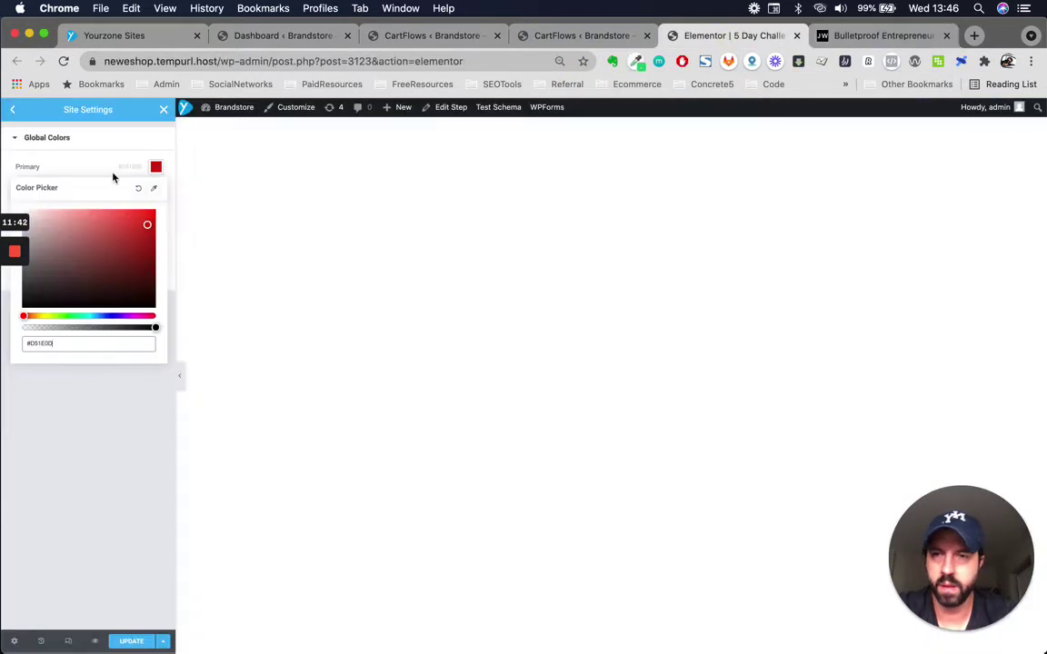
{"action": "left_click", "coordinate": [156, 191]}
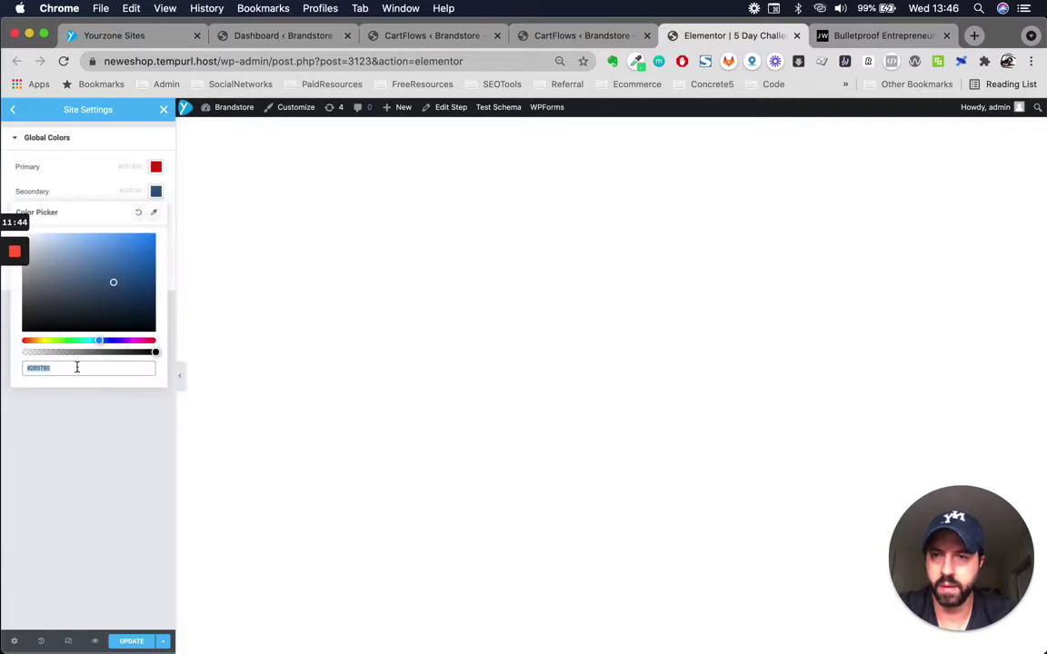
{"action": "key", "text": "super+v"}
{"action": "left_click", "coordinate": [95, 162]}
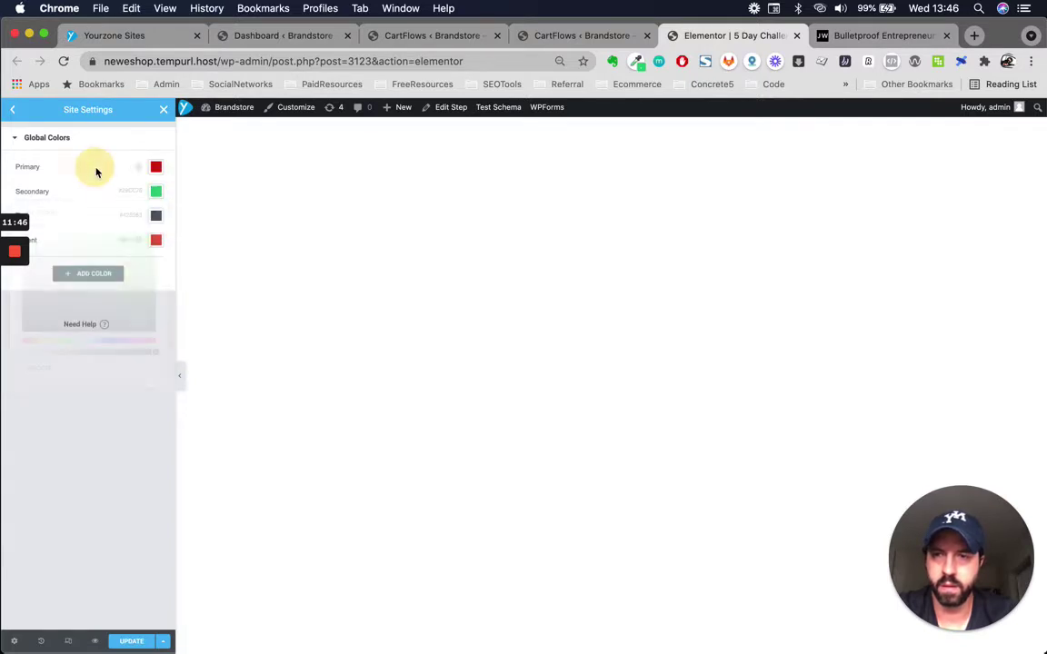
Add a custom global color for red, reusing the Primary color's hex value #D51E0D
{"action": "left_click", "coordinate": [90, 277]}
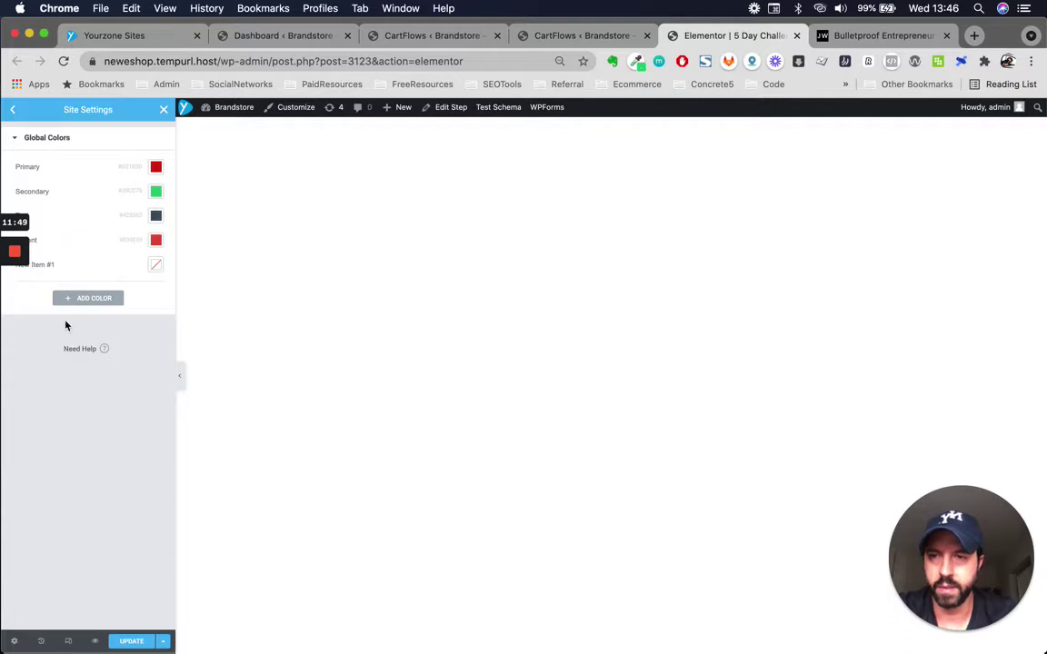
{"action": "left_click", "coordinate": [51, 263]}
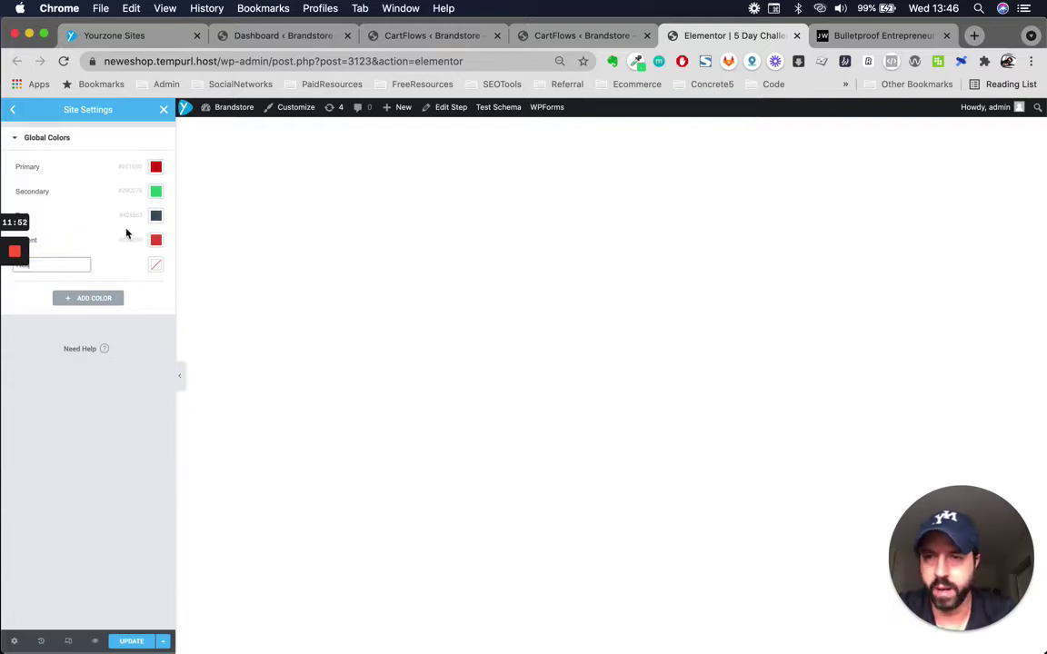
{"action": "left_click", "coordinate": [156, 167]}
{"action": "left_click", "coordinate": [93, 343]}
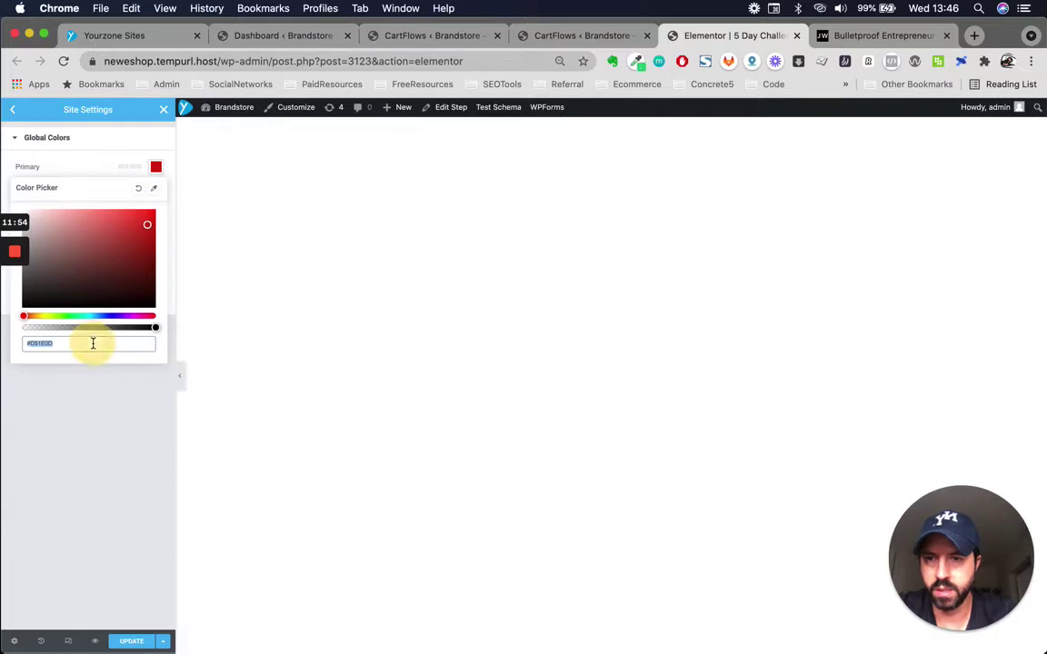
{"action": "left_click", "coordinate": [97, 409]}
{"action": "left_click", "coordinate": [157, 267]}
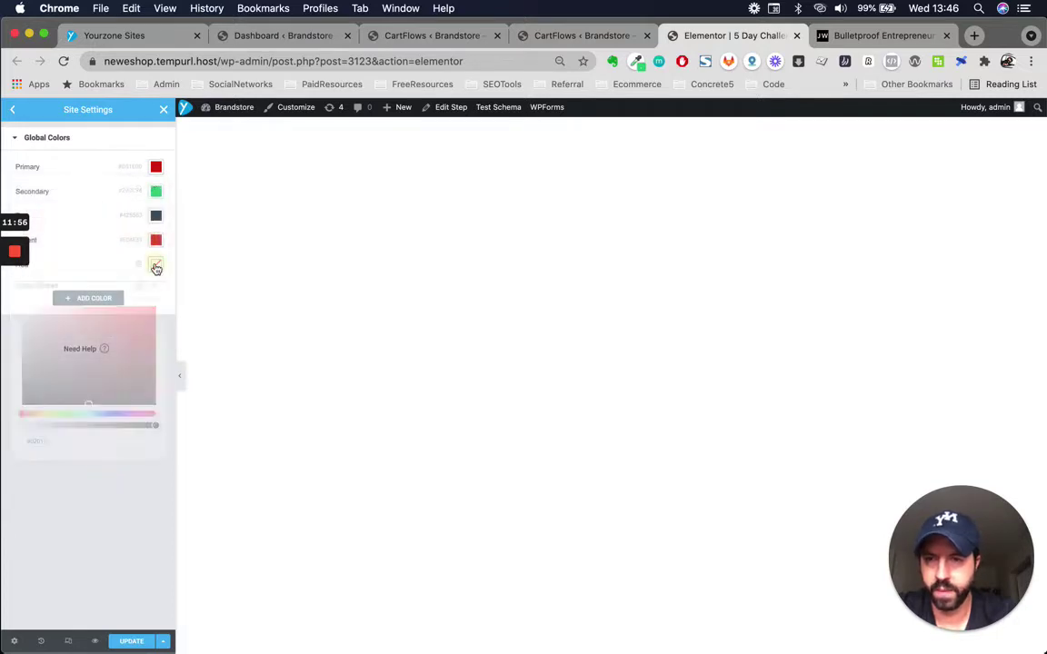
{"action": "left_click", "coordinate": [91, 440]}
{"action": "key", "text": "ctrl+v"}
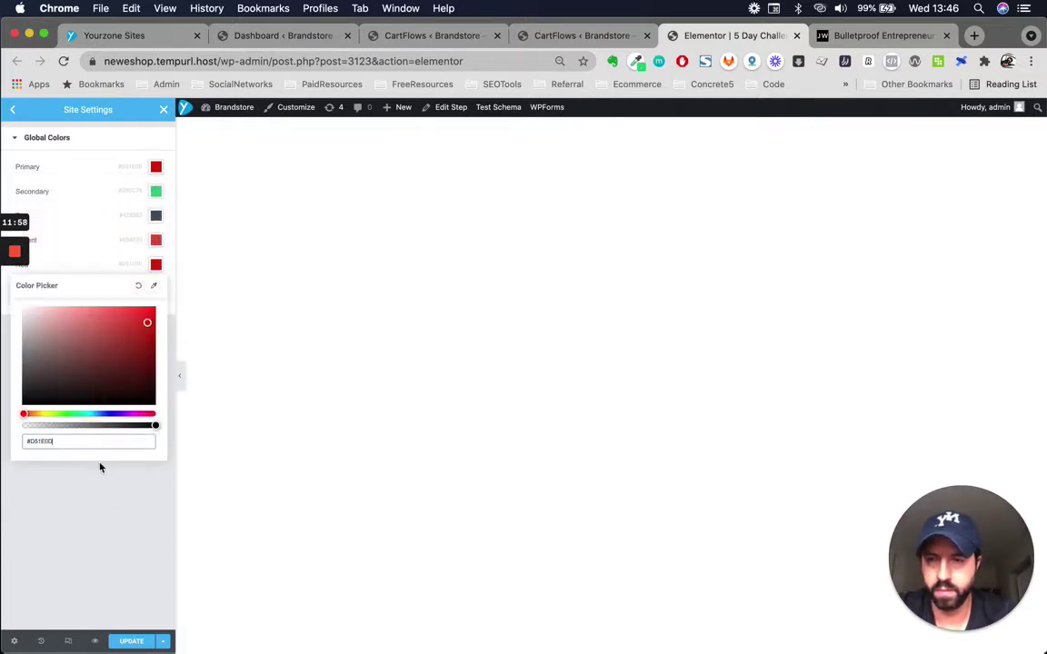
{"action": "left_click", "coordinate": [112, 495]}
Add a custom global color named Green, reusing the Secondary color's hex value #29CC76
{"action": "left_click", "coordinate": [91, 298]}
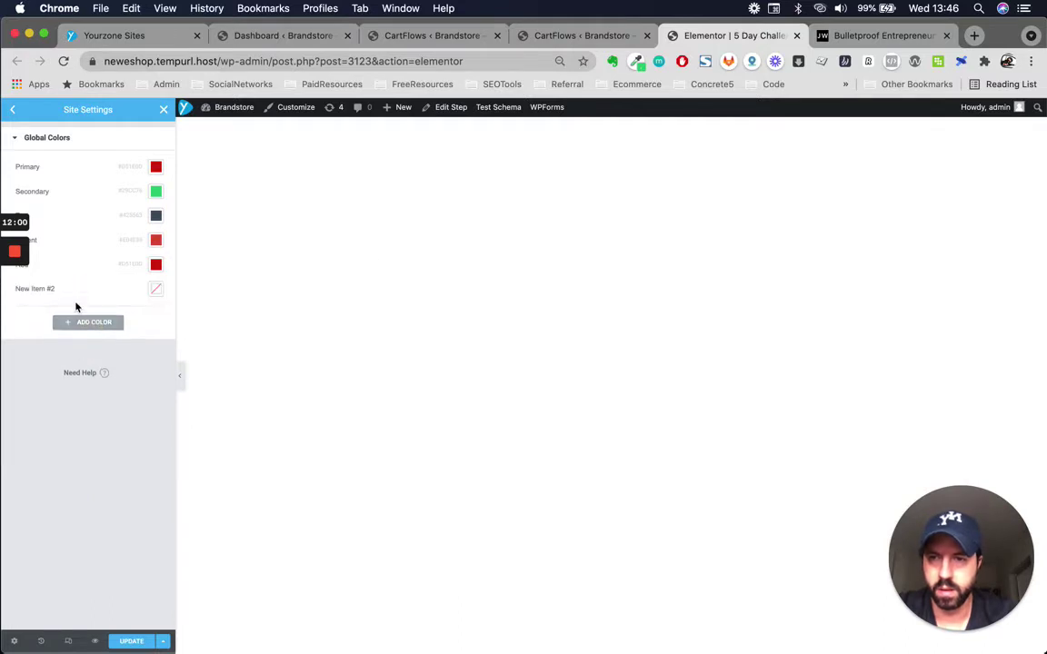
{"action": "left_click", "coordinate": [81, 285]}
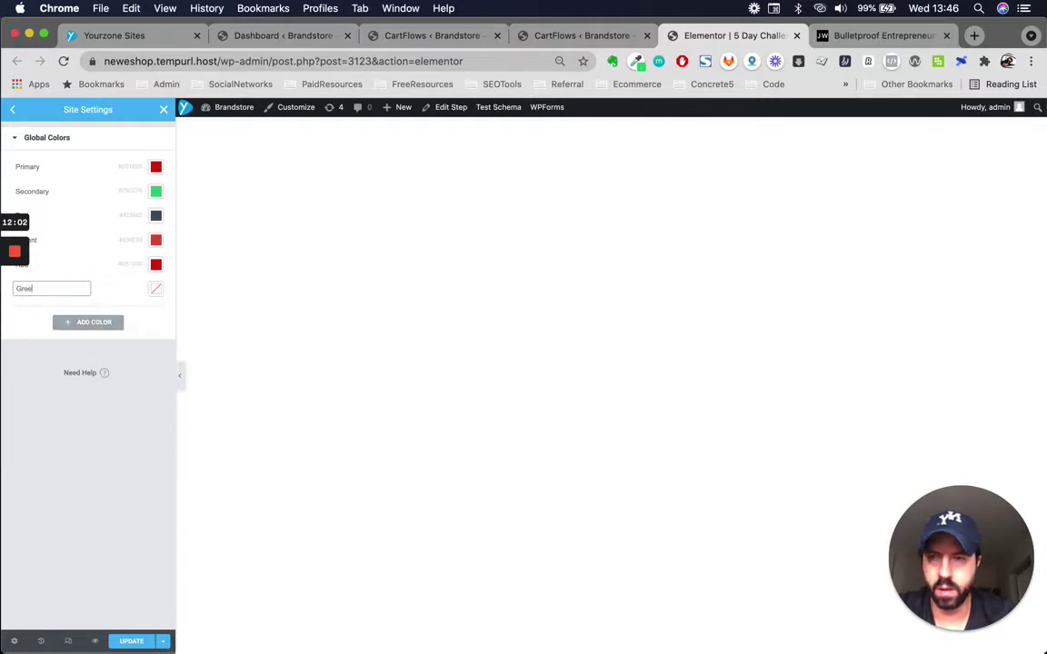
{"action": "left_click", "coordinate": [156, 191]}
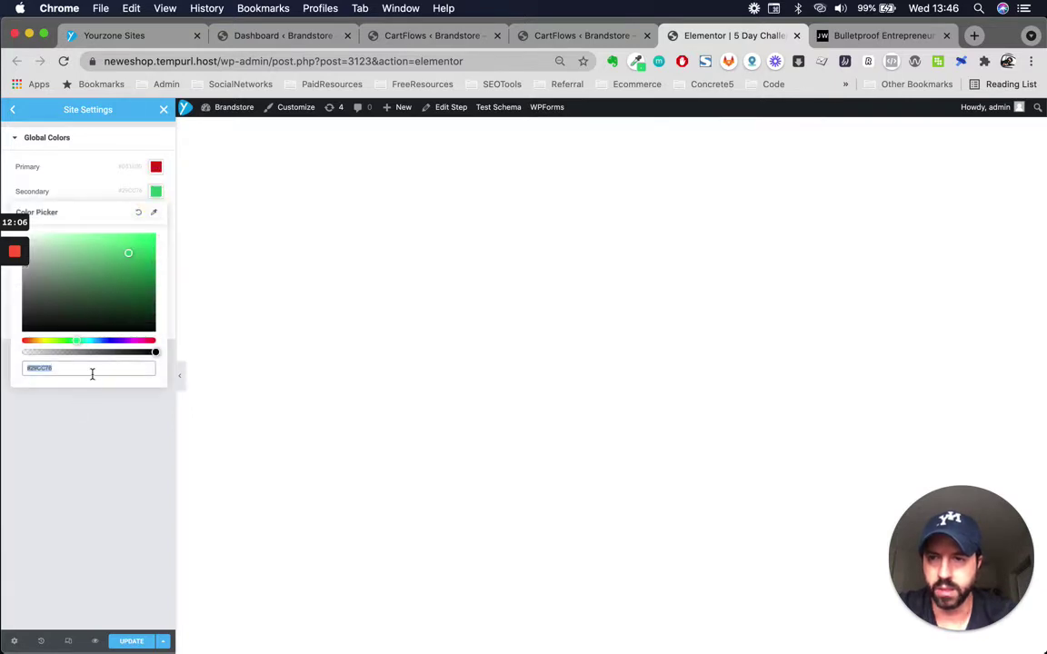
{"action": "key", "text": "super+c"}
{"action": "left_click", "coordinate": [110, 495]}
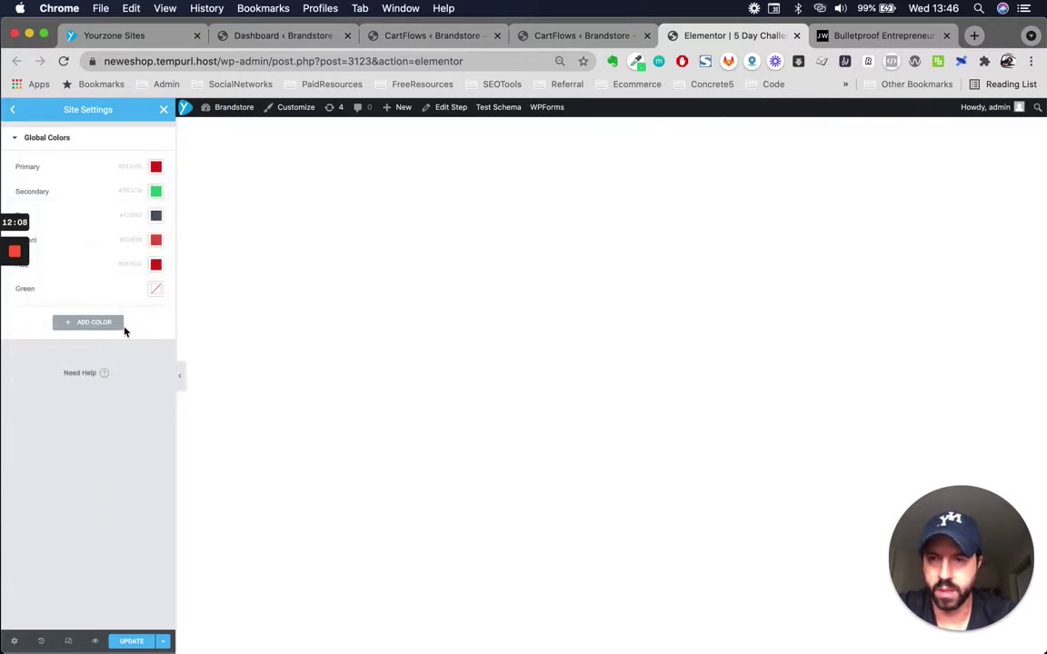
{"action": "left_click", "coordinate": [156, 289]}
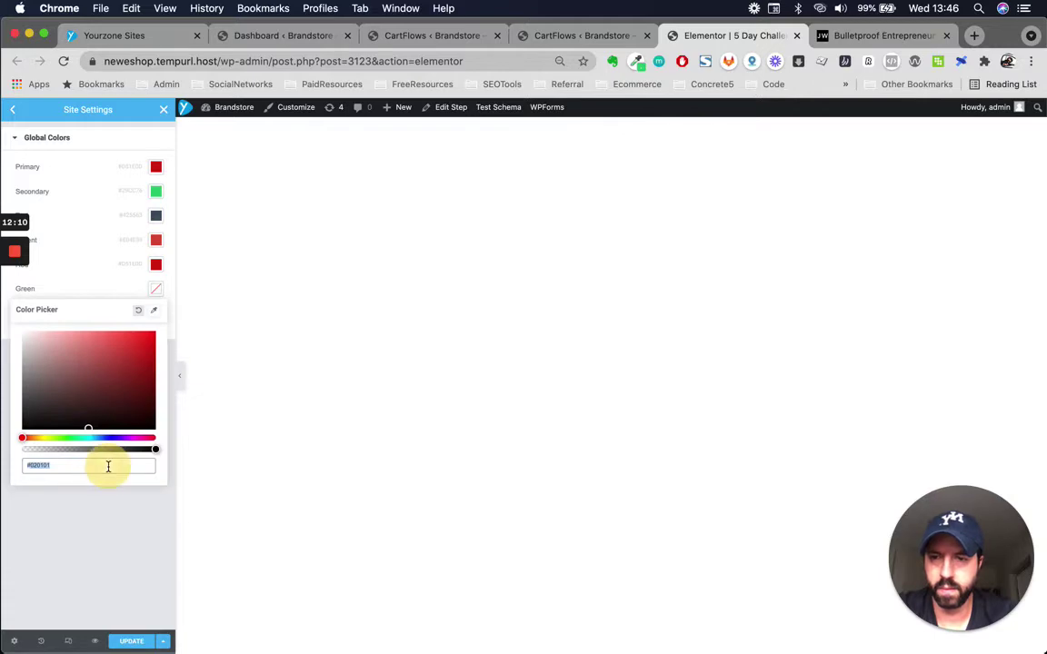
{"action": "key", "text": "super+v"}
{"action": "left_click", "coordinate": [125, 499]}
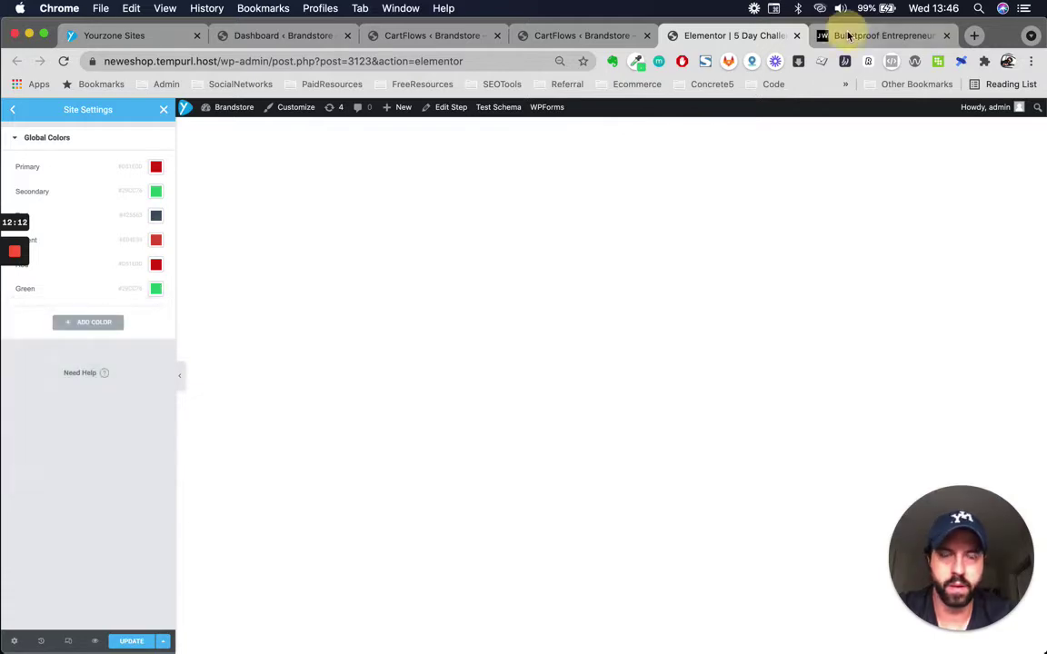
Switch to the reference challenge page and sample the gold of the "Early Bird $97" text with the color picker
{"action": "left_click", "coordinate": [877, 35]}
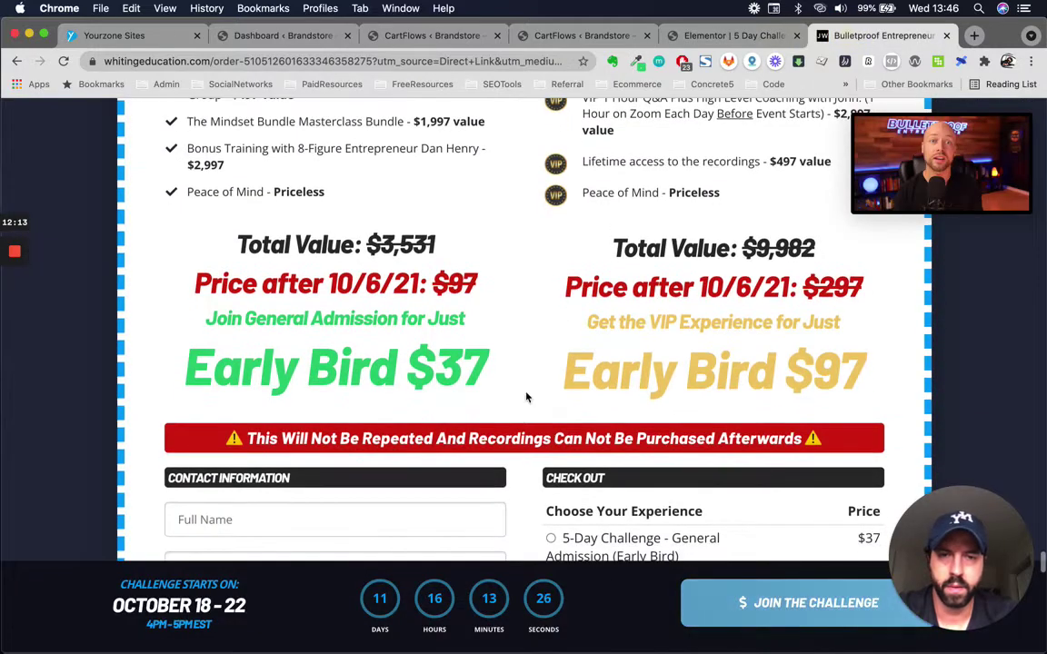
{"action": "left_click", "coordinate": [636, 61]}
{"action": "left_click", "coordinate": [618, 84]}
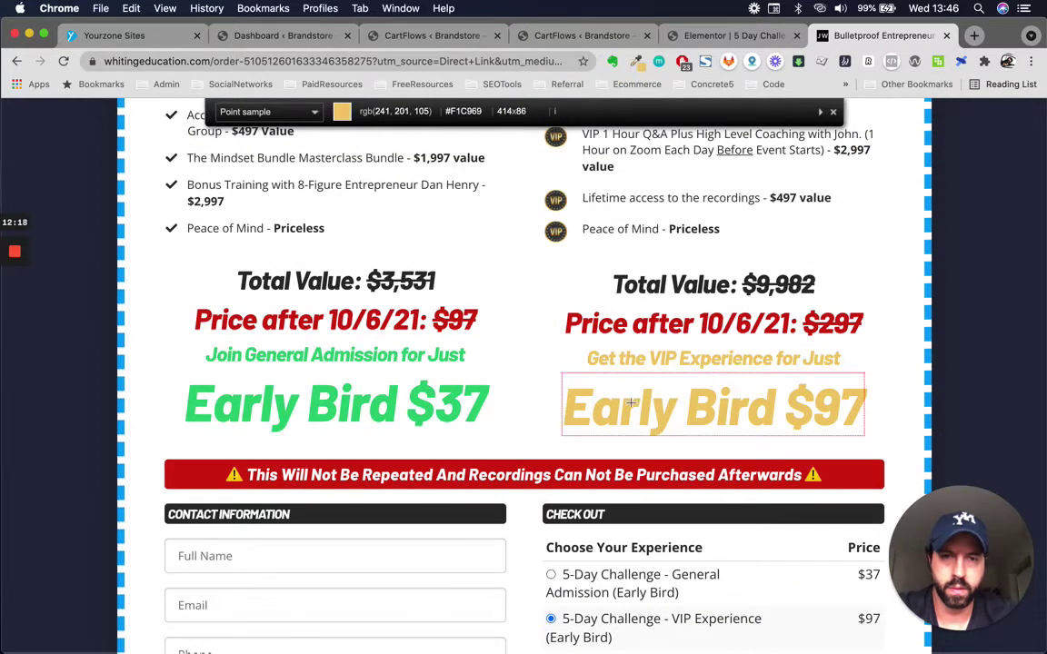
{"action": "left_click", "coordinate": [632, 402]}
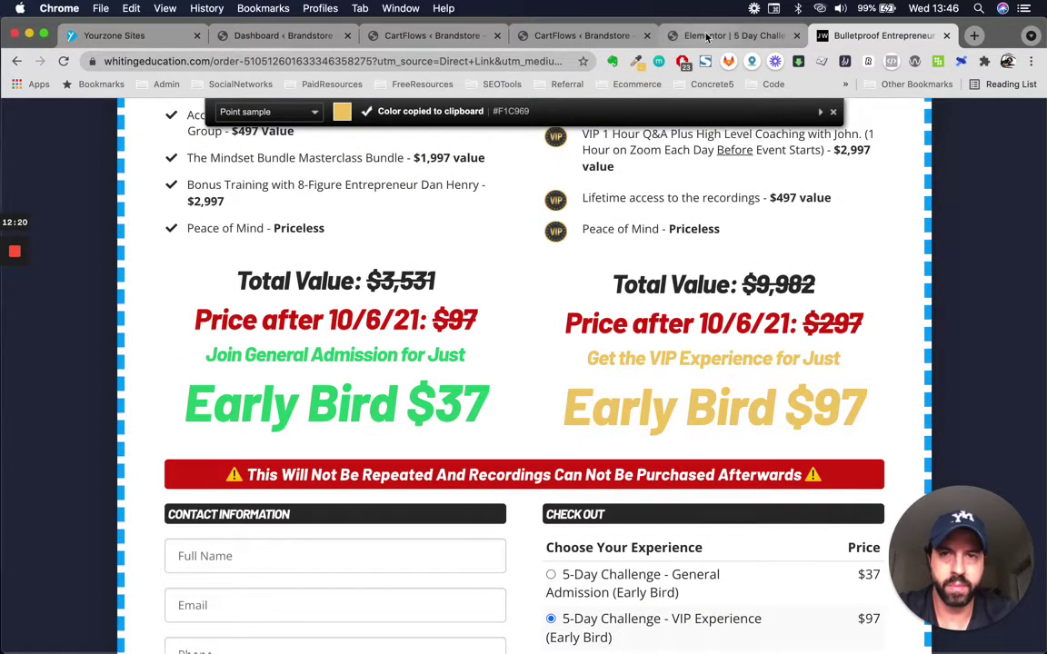
Add a custom global color named Gold in Elementor with the sampled value #F1C969
{"action": "left_click", "coordinate": [736, 35]}
{"action": "left_click", "coordinate": [95, 324]}
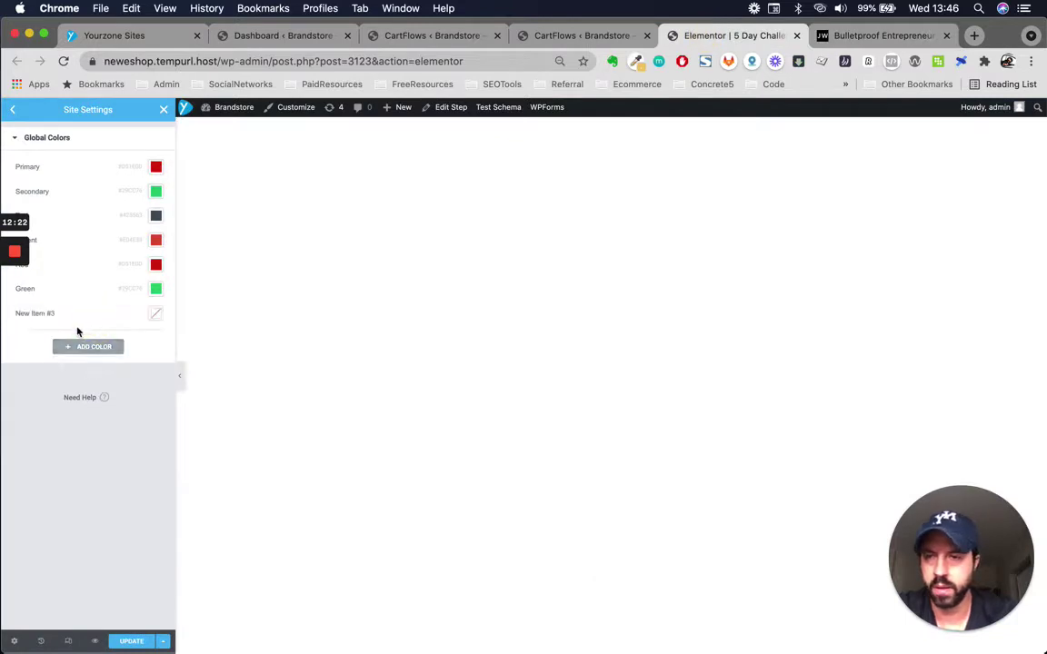
{"action": "triple_click", "coordinate": [77, 314]}
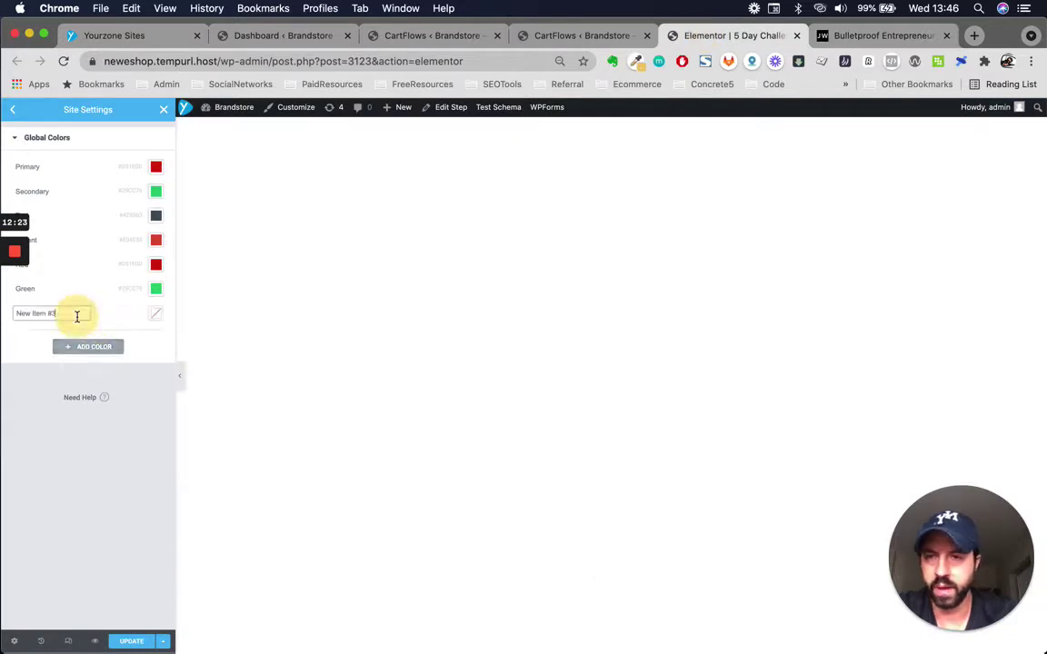
{"action": "left_click", "coordinate": [156, 313]}
{"action": "key", "text": "super+v"}
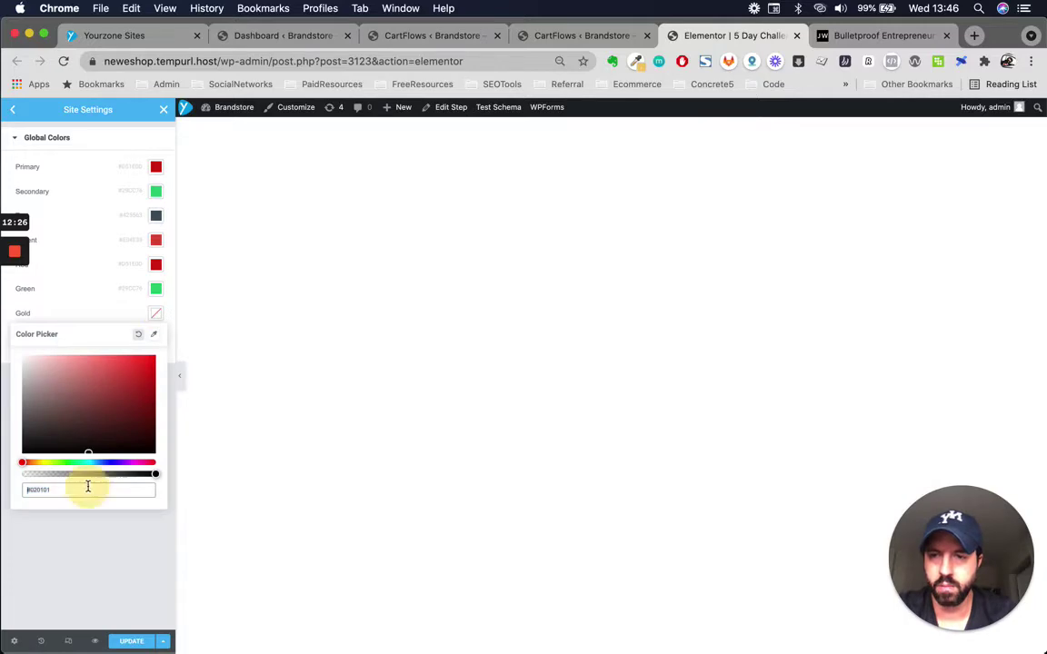
{"action": "left_click", "coordinate": [86, 541]}
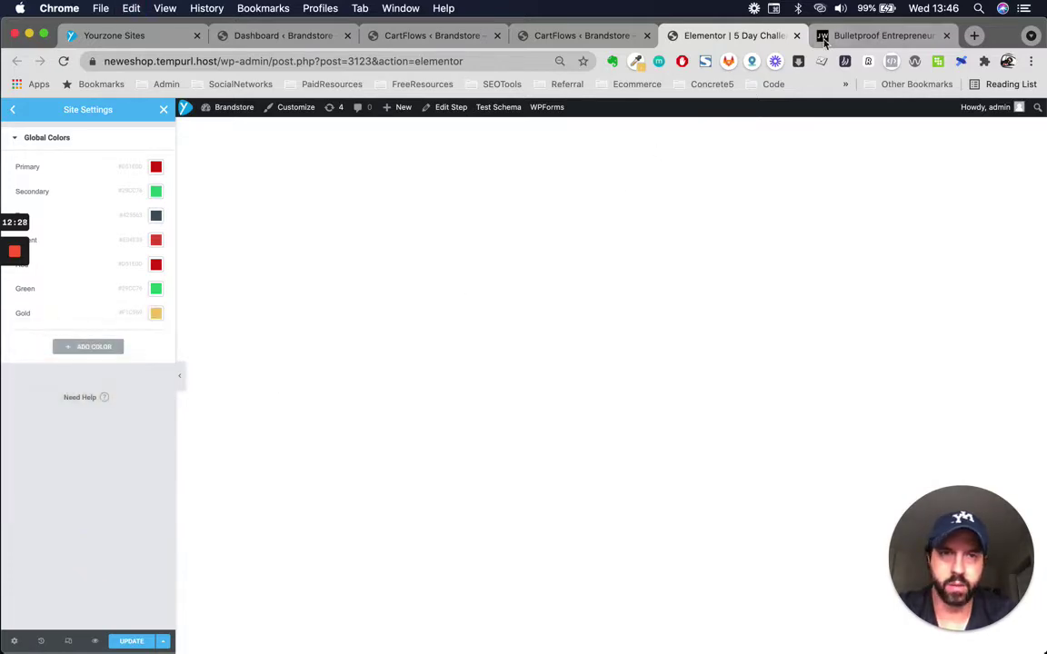
Sample the blue of the dashed border around the "Choose Your Experience..." section on the reference page with the color picker
{"action": "left_click", "coordinate": [878, 36]}
{"action": "scroll", "coordinate": [609, 304], "scroll_direction": "up", "scroll_amount": 5}
{"action": "scroll", "coordinate": [609, 304], "scroll_direction": "up", "scroll_amount": 5}
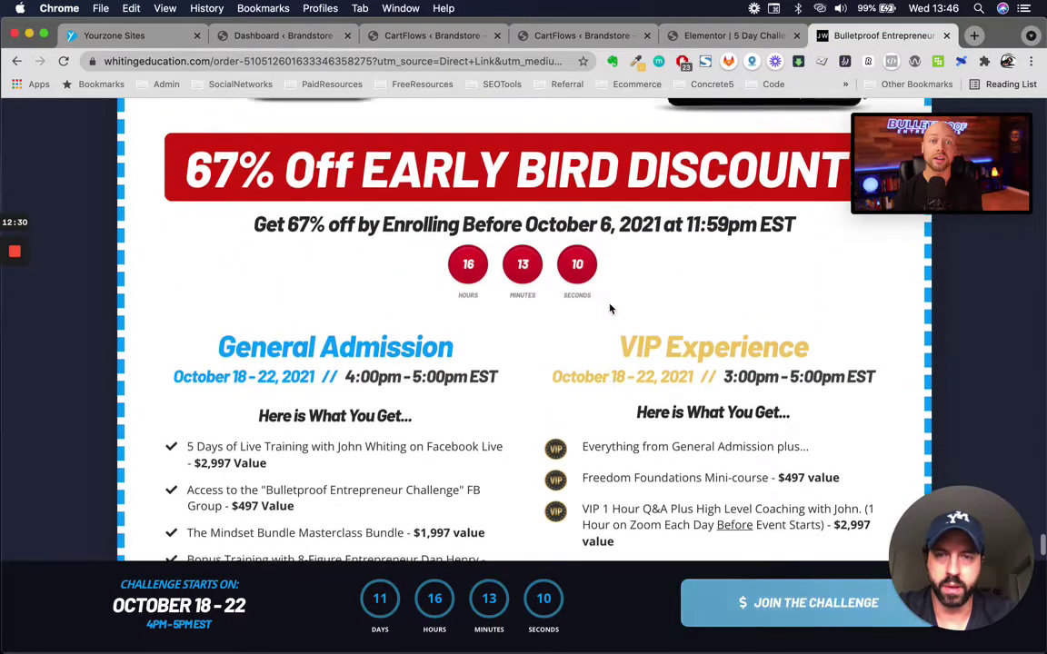
{"action": "scroll", "coordinate": [611, 309], "scroll_direction": "up", "scroll_amount": 5}
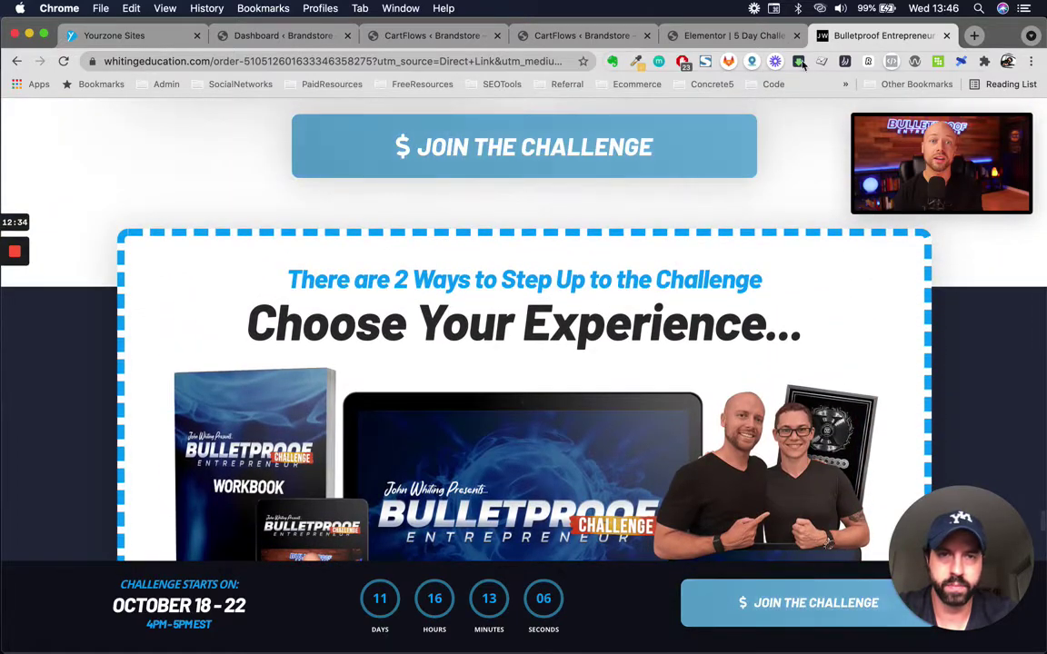
{"action": "left_click", "coordinate": [636, 62]}
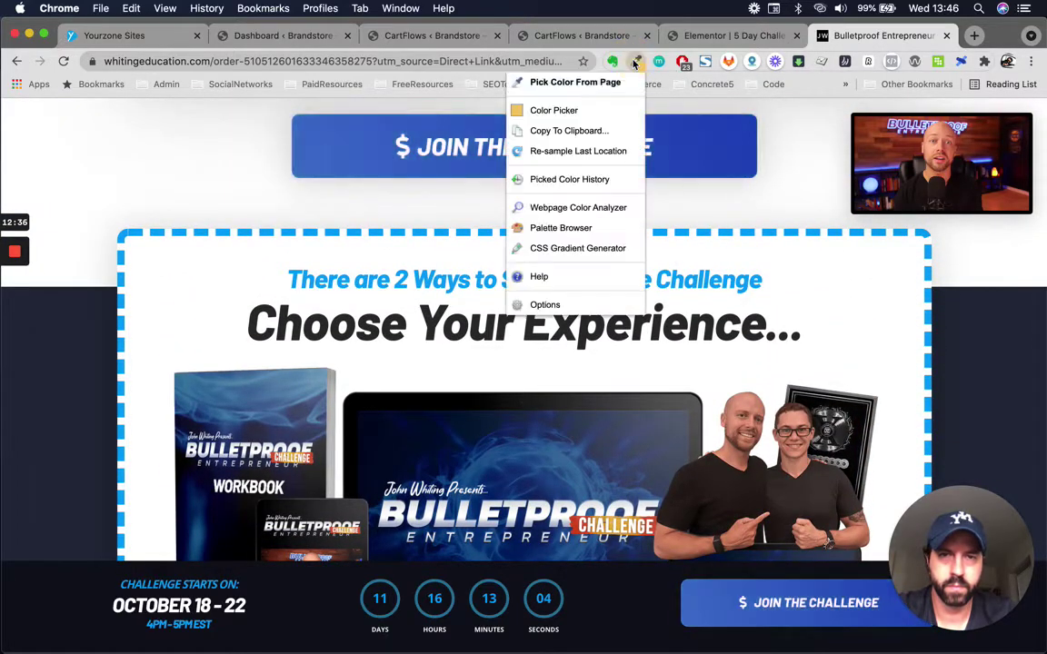
{"action": "left_click", "coordinate": [582, 82]}
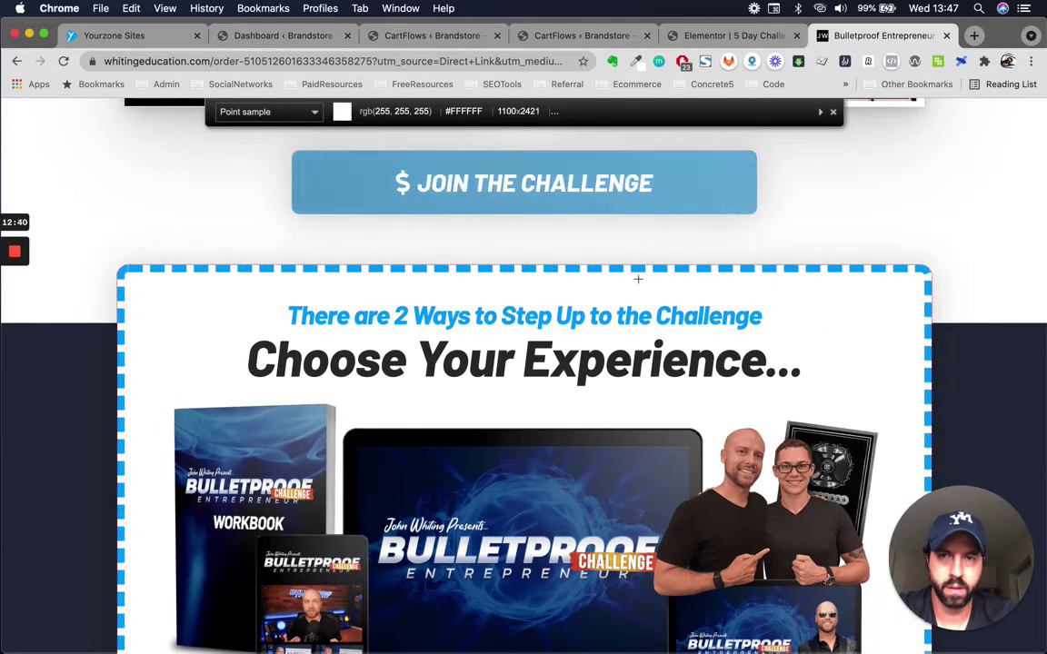
{"action": "left_click", "coordinate": [639, 270]}
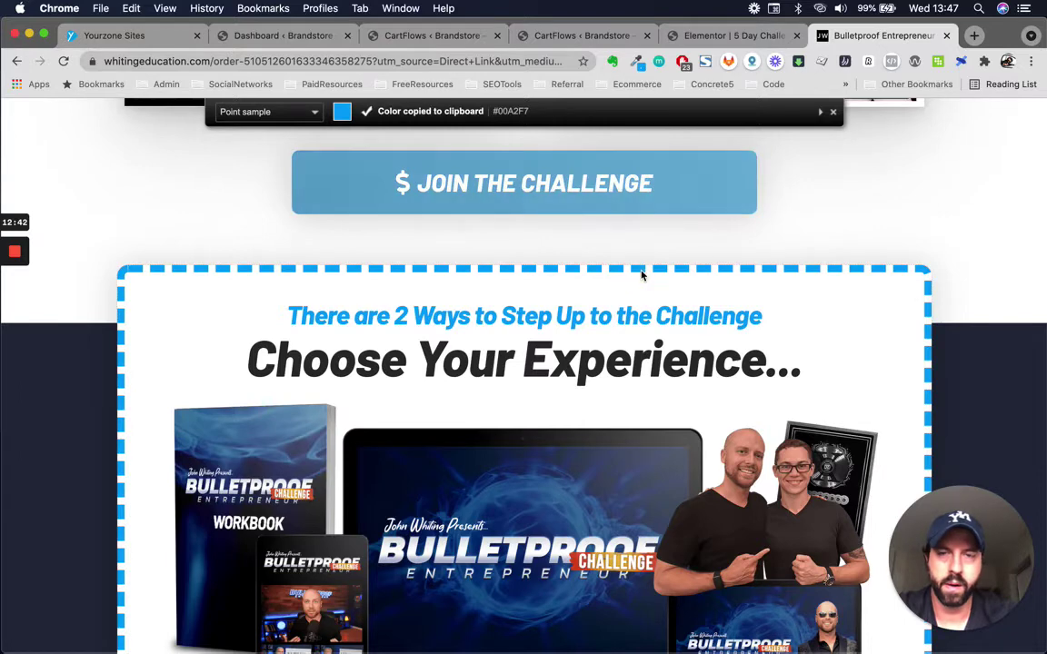
Add a custom global color named Cyan in Elementor with the sampled value #00A2F7
{"action": "left_click", "coordinate": [704, 36]}
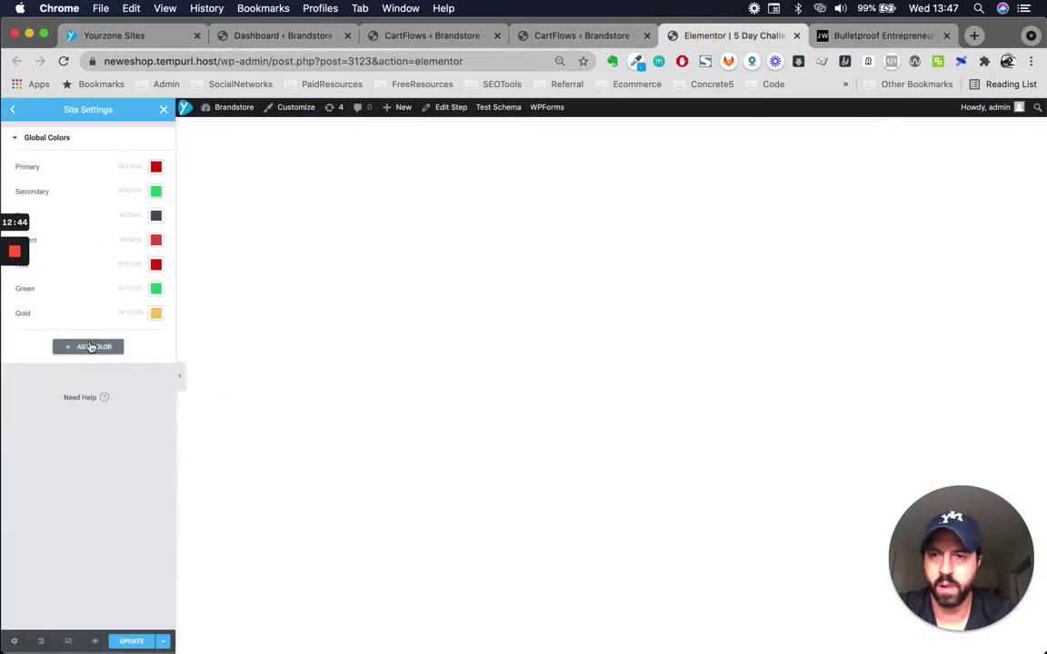
{"action": "left_click", "coordinate": [76, 347]}
{"action": "triple_click", "coordinate": [75, 336]}
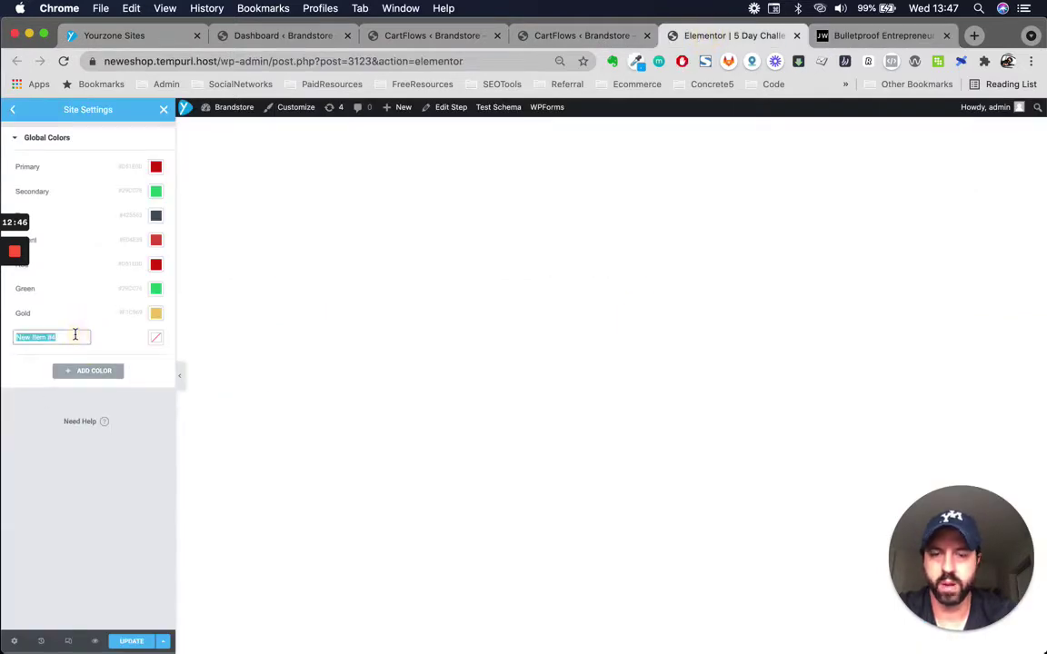
{"action": "left_click", "coordinate": [156, 344]}
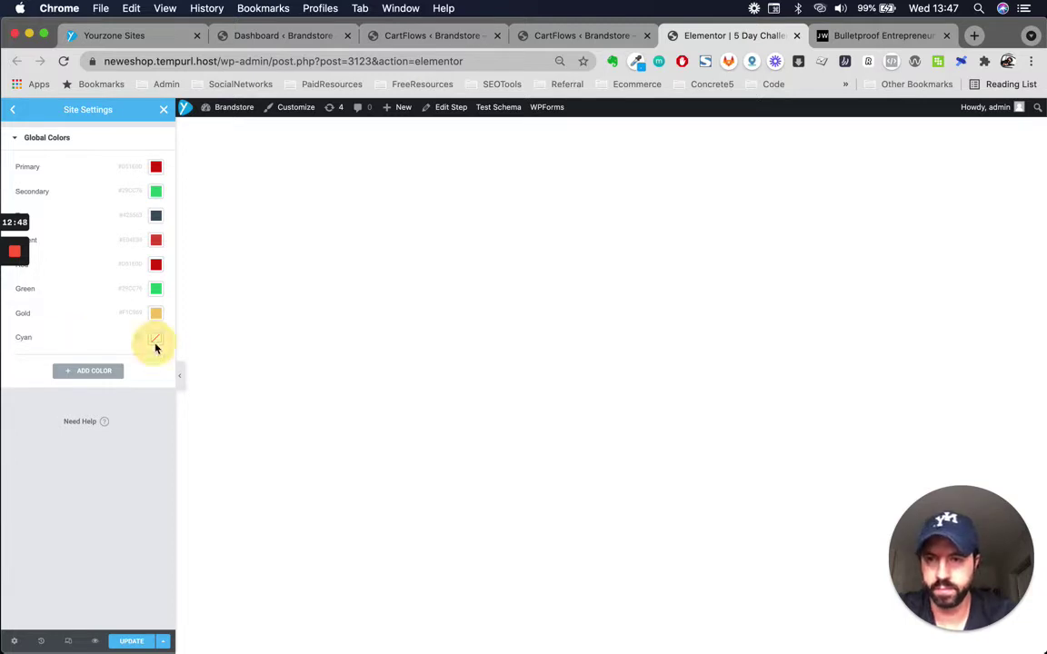
{"action": "left_click", "coordinate": [87, 518]}
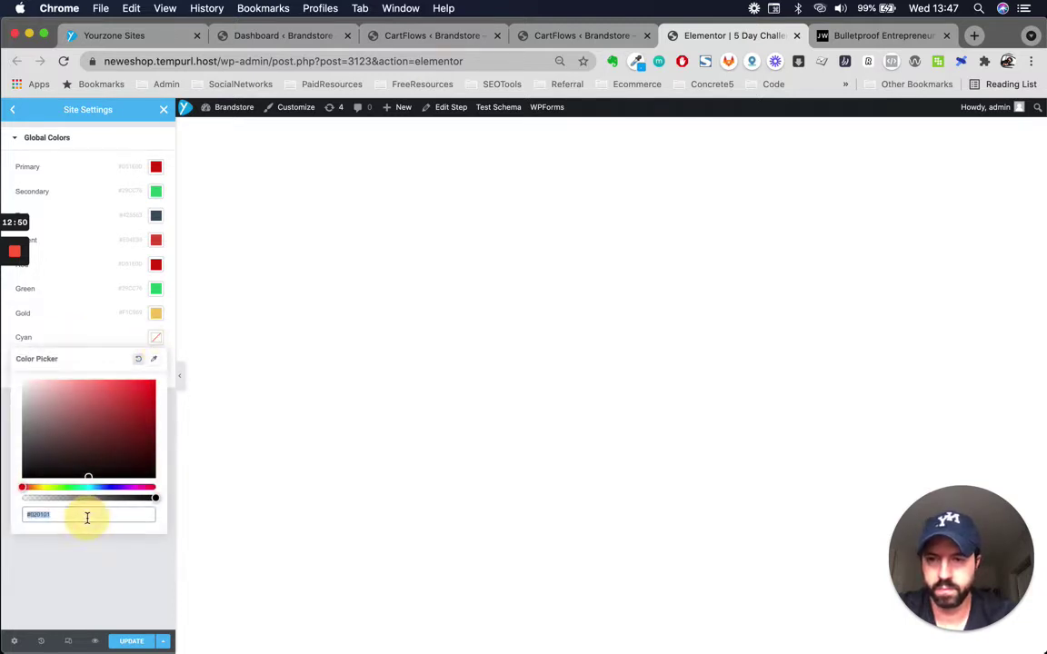
{"action": "key", "text": "cmd+v"}
{"action": "left_click", "coordinate": [95, 574]}
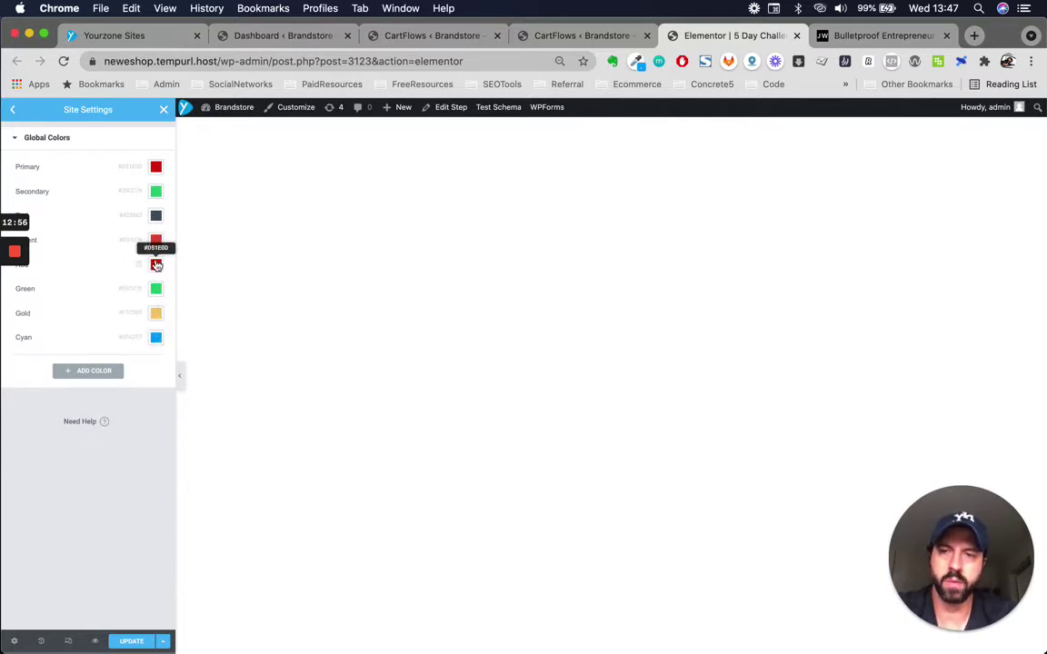
Sample the dark gray of the "Get Results Each And Every Day" heading on the reference page and return to Elementor's global colors
{"action": "left_click", "coordinate": [851, 38]}
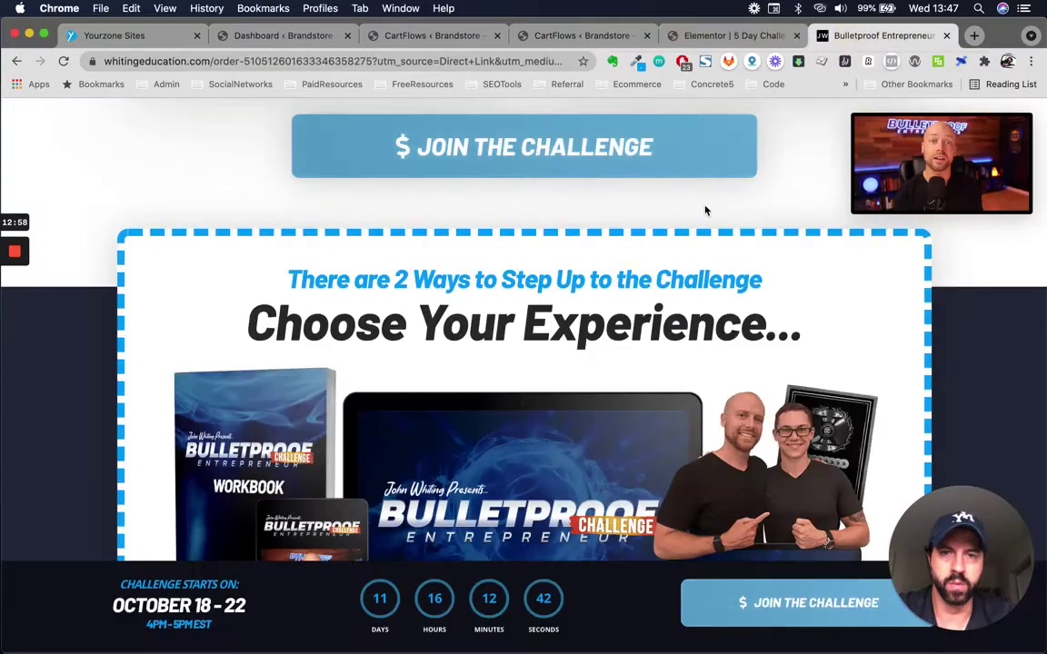
{"action": "scroll", "coordinate": [619, 287], "scroll_direction": "up", "scroll_amount": 15}
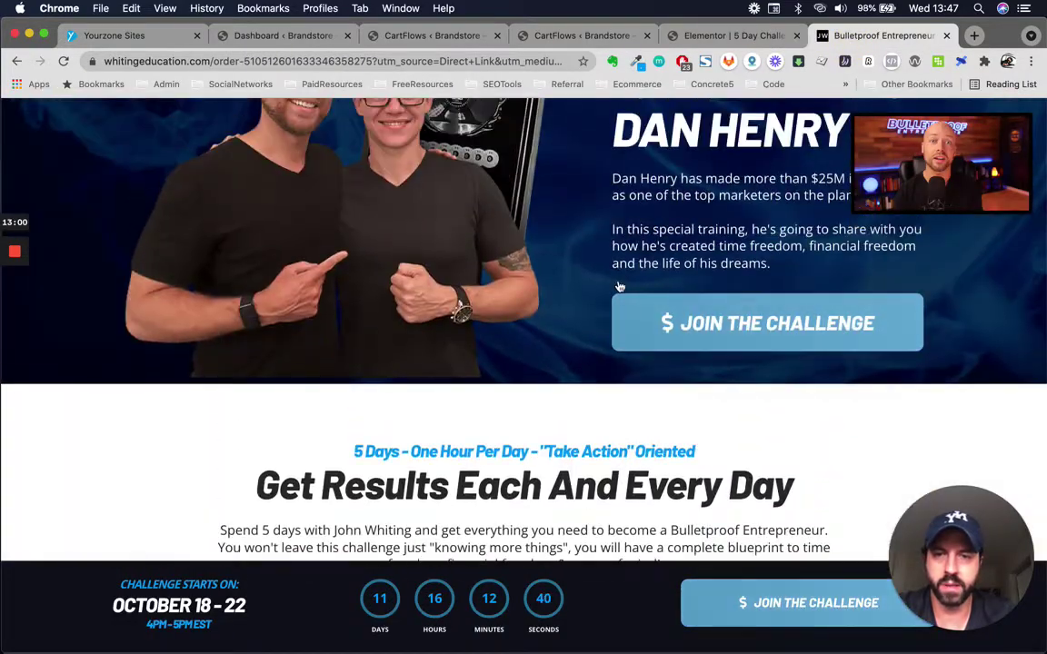
{"action": "scroll", "coordinate": [619, 287], "scroll_direction": "down", "scroll_amount": 3}
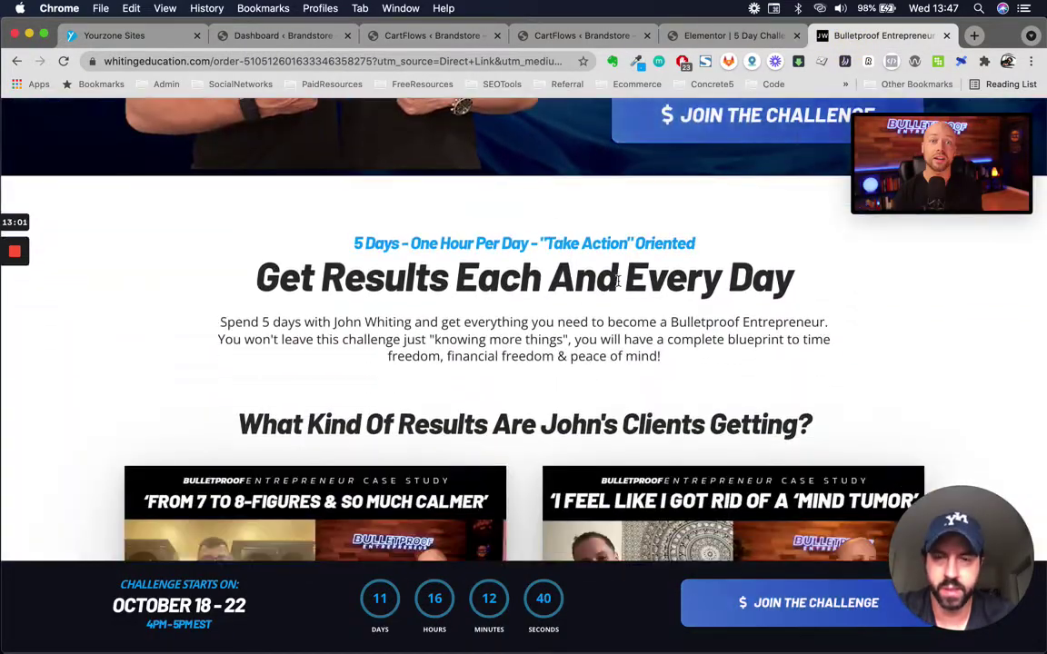
{"action": "left_click", "coordinate": [636, 61]}
{"action": "left_click", "coordinate": [576, 83]}
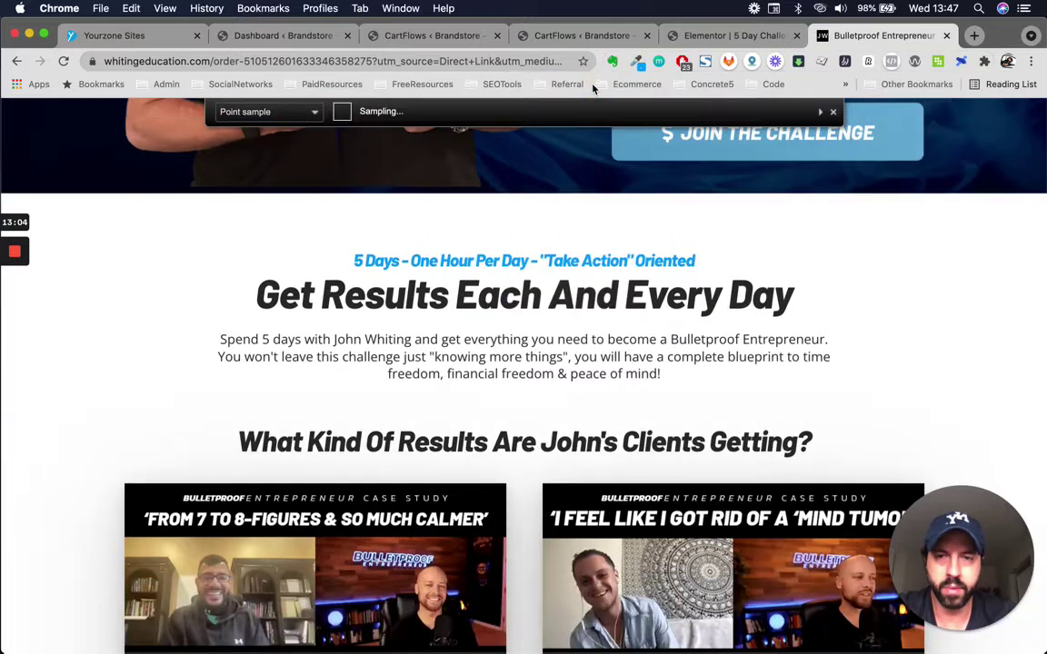
{"action": "scroll", "coordinate": [496, 291], "scroll_direction": "up", "scroll_amount": 1}
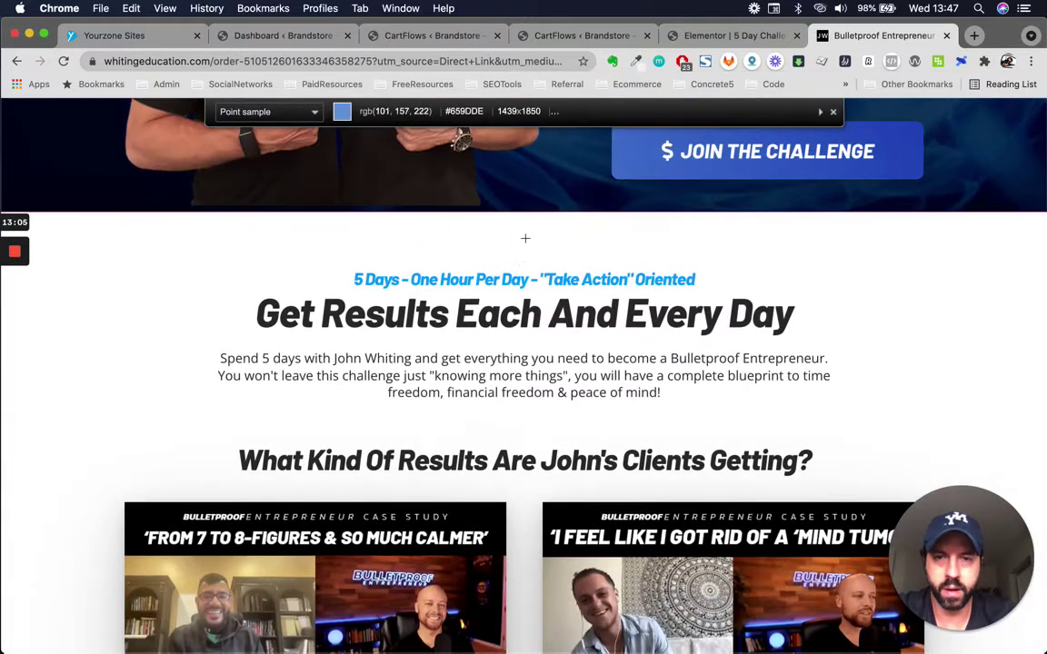
{"action": "left_click", "coordinate": [479, 318]}
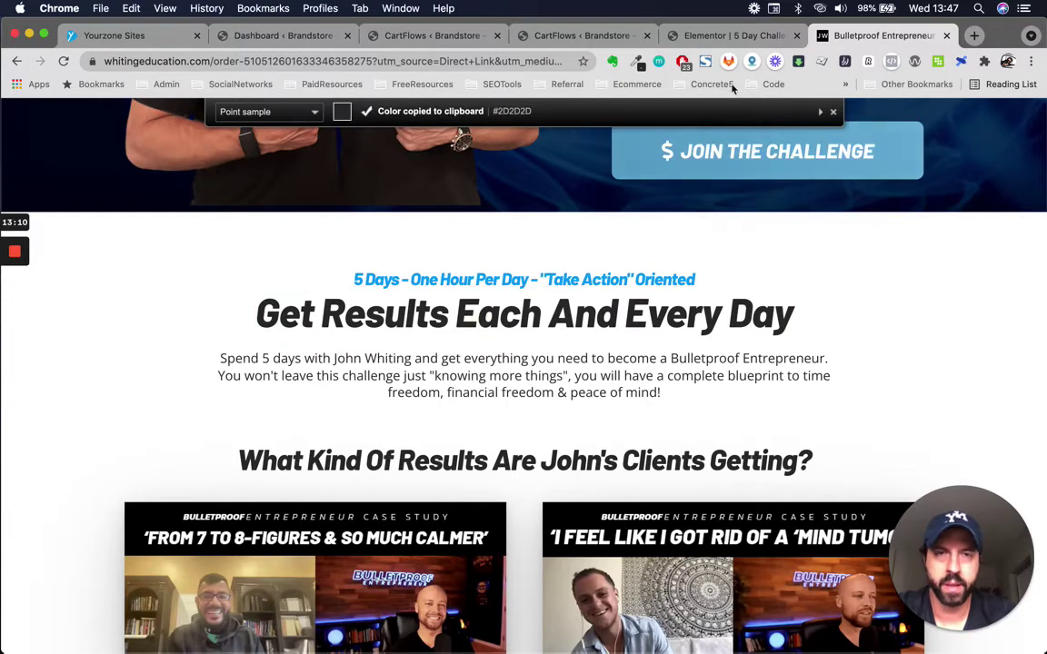
{"action": "key", "text": "super+alt+Left"}
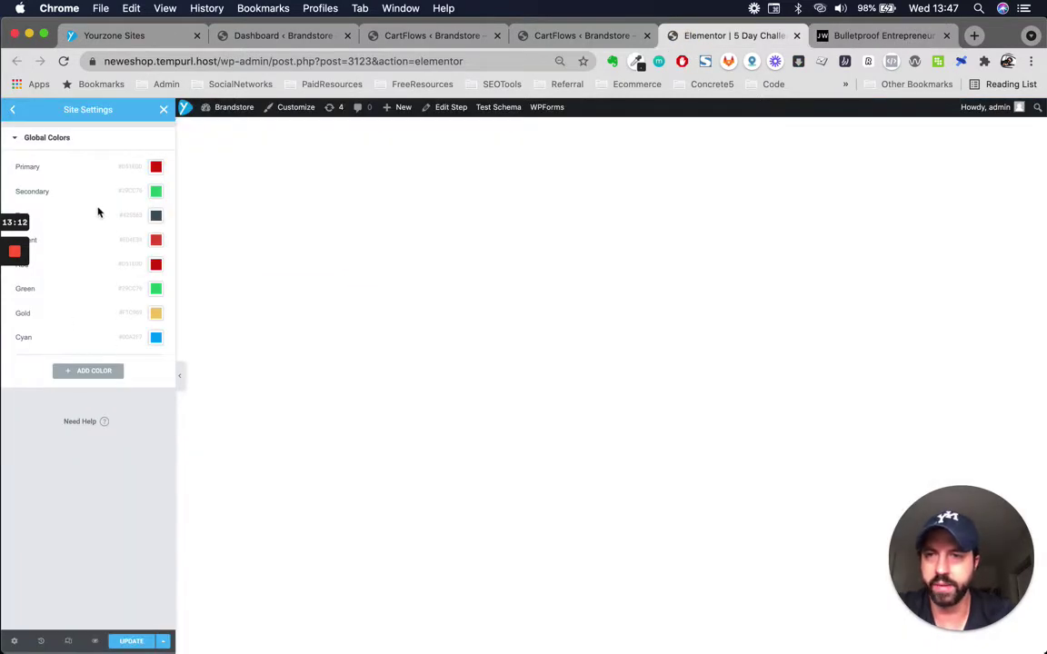
Set the global Text color to the sampled dark gray #2D2D2D
{"action": "left_click", "coordinate": [155, 215]}
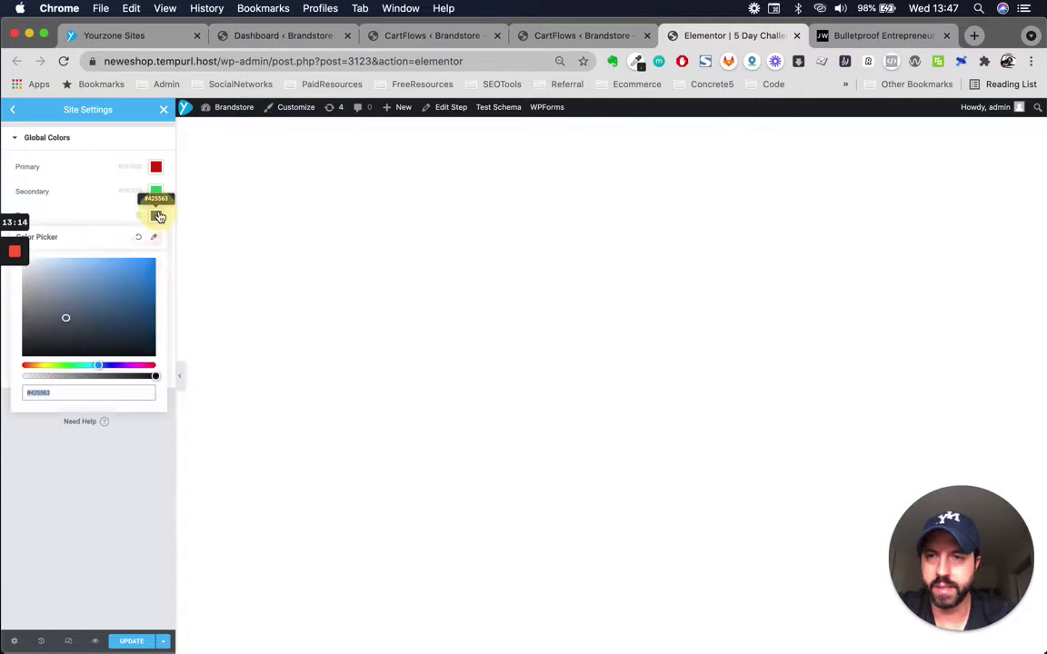
{"action": "key", "text": "super+v"}
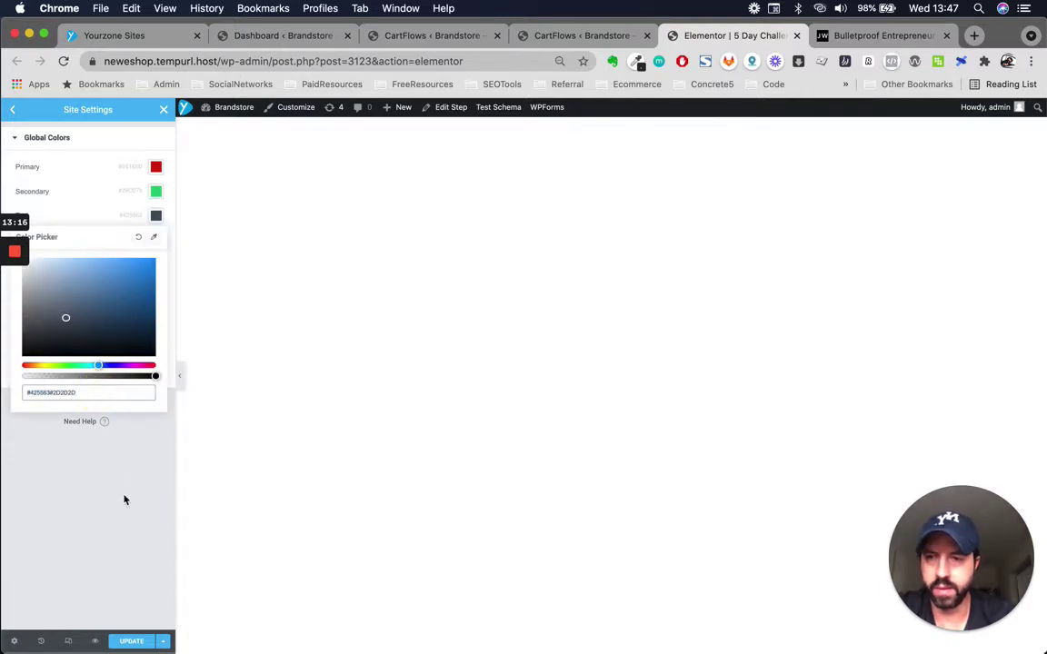
{"action": "key", "text": "super+Left"}
{"action": "key", "text": "Delete"}
{"action": "key", "text": "Delete"}
{"action": "key", "text": "Delete"}
{"action": "key", "text": "Delete"}
{"action": "key", "text": "Delete"}
{"action": "key", "text": "Delete"}
{"action": "key", "text": "Delete"}
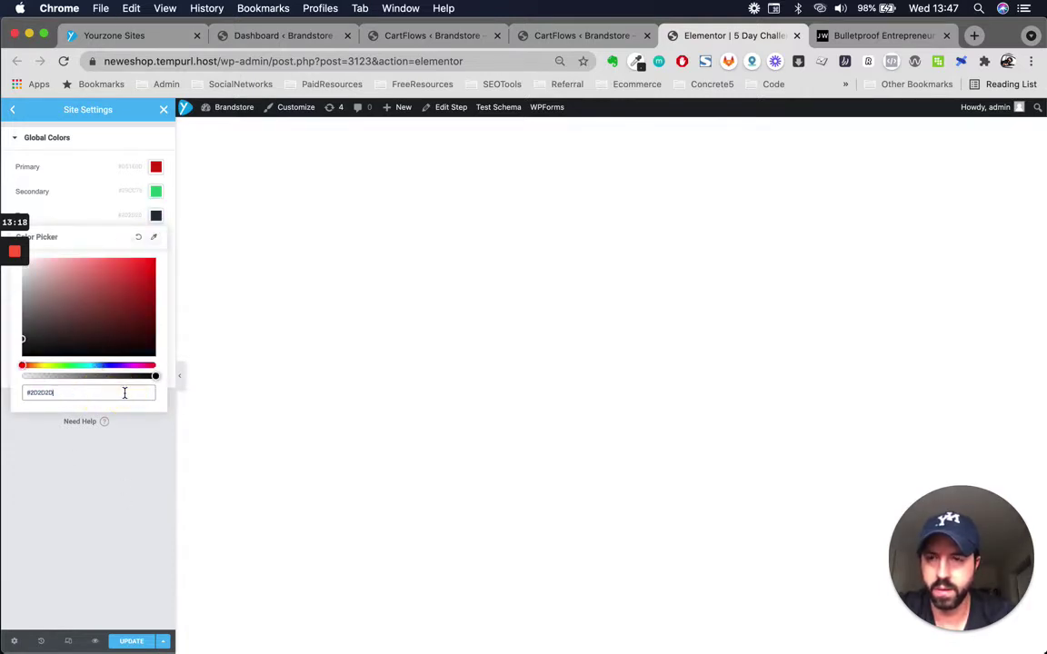
{"action": "left_click", "coordinate": [91, 494]}
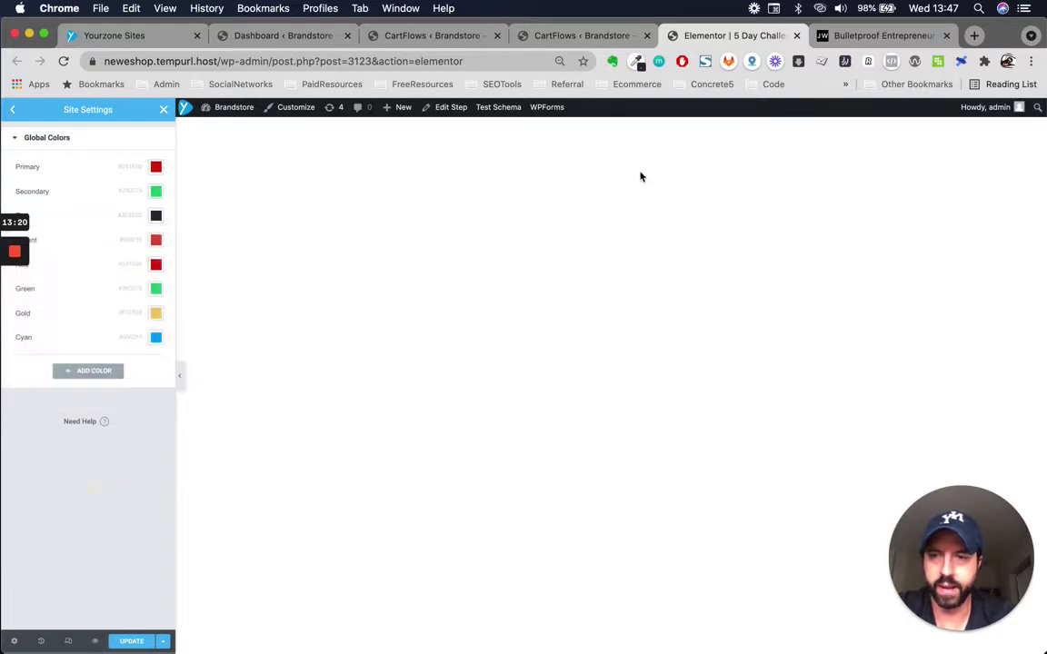
Inspect the word "Discover" in the main headline at the top of the reference page with the developer tools
{"action": "left_click", "coordinate": [845, 36]}
{"action": "scroll", "coordinate": [613, 243], "scroll_direction": "up", "scroll_amount": 6}
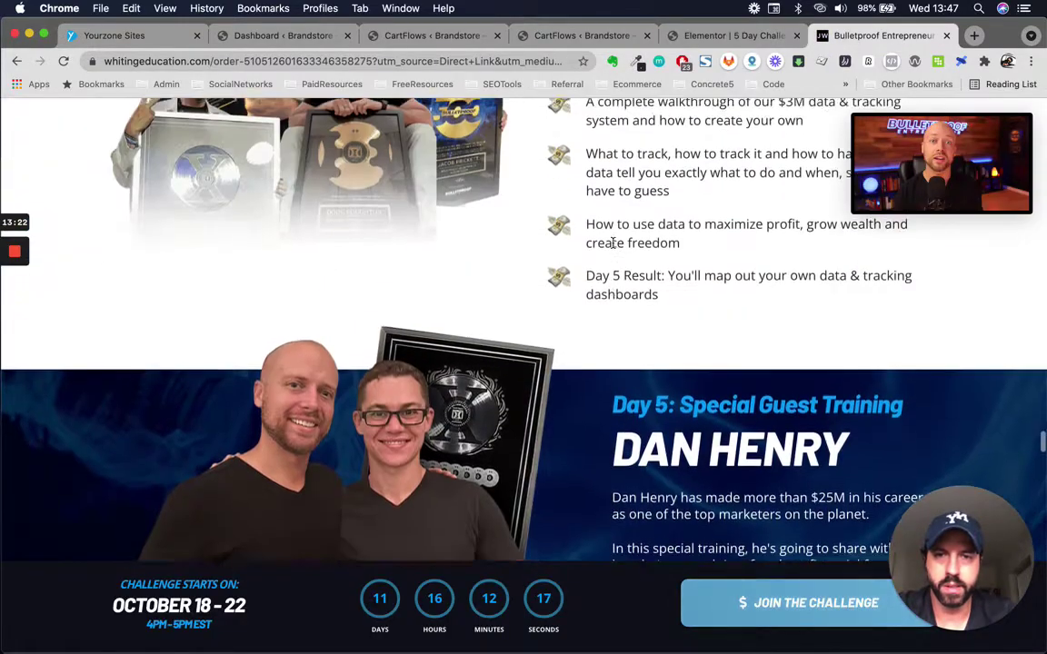
{"action": "scroll", "coordinate": [613, 243], "scroll_direction": "up", "scroll_amount": 15}
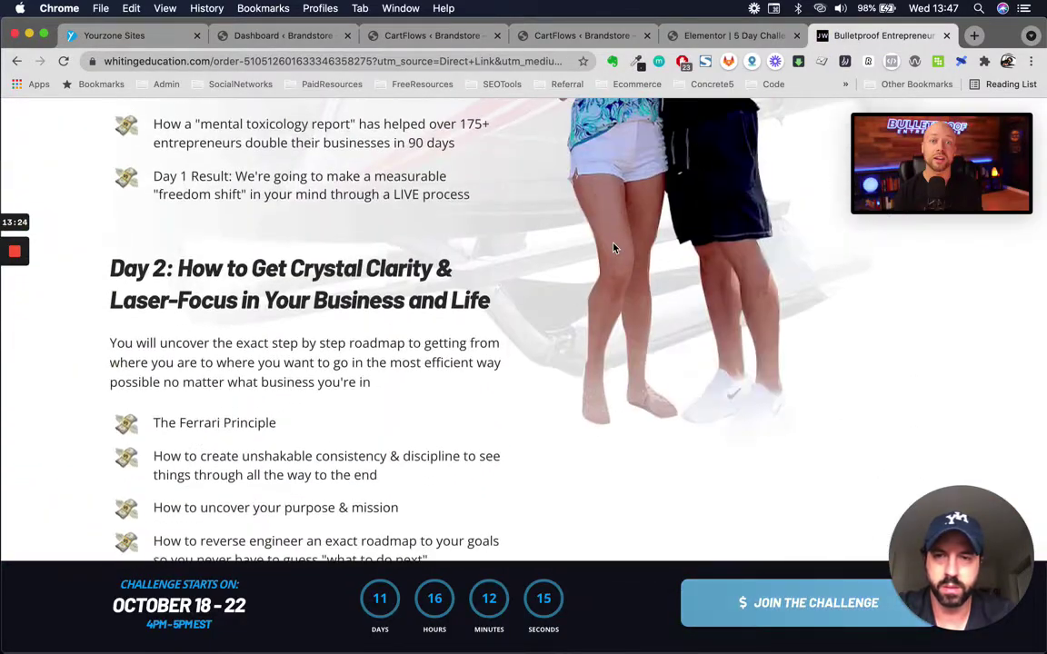
{"action": "scroll", "coordinate": [613, 248], "scroll_direction": "up", "scroll_amount": 15}
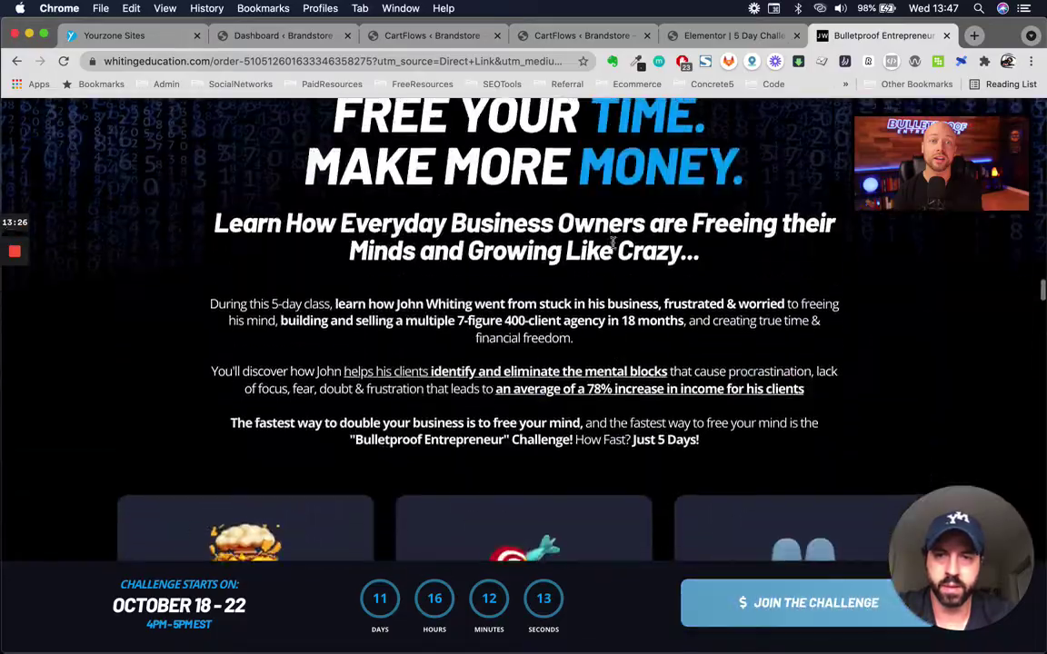
{"action": "scroll", "coordinate": [613, 248], "scroll_direction": "down", "scroll_amount": 15}
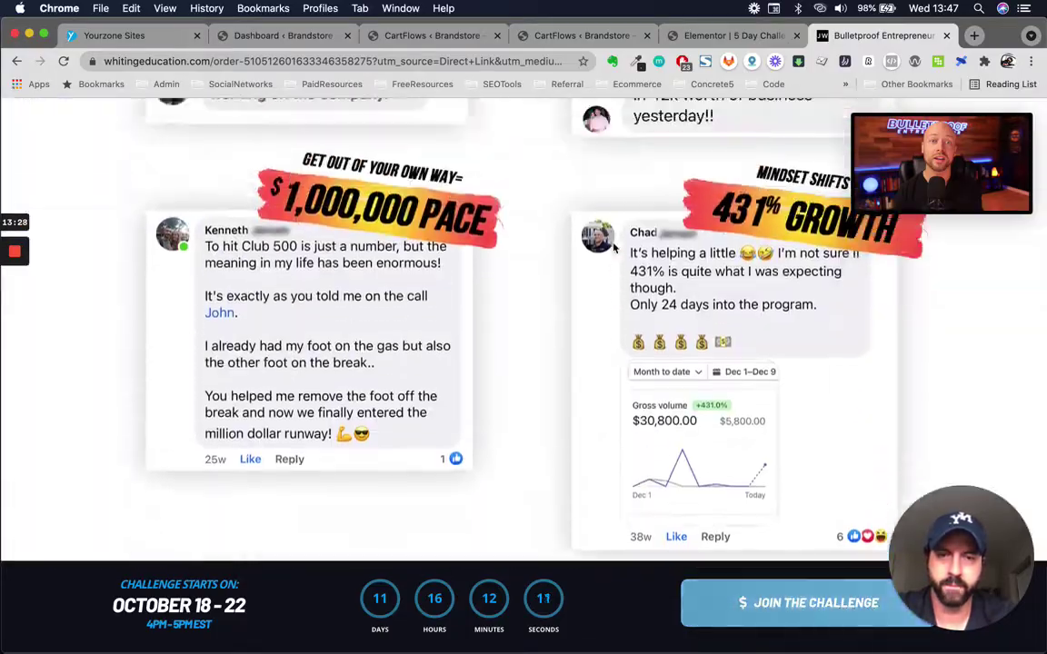
{"action": "scroll", "coordinate": [613, 247], "scroll_direction": "up", "scroll_amount": 15}
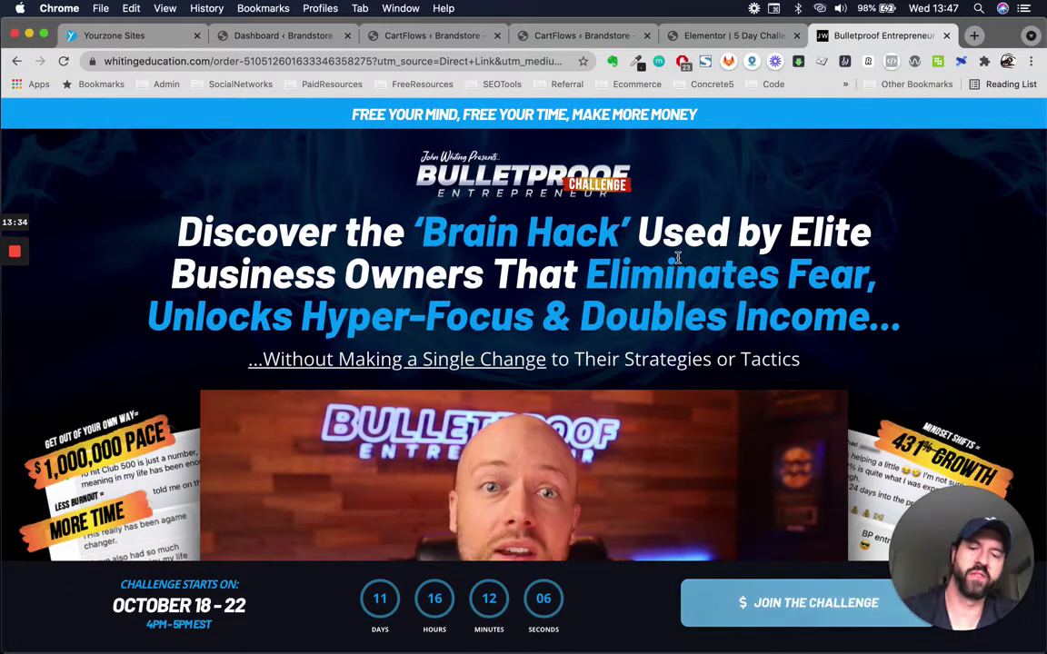
{"action": "right_click", "coordinate": [274, 237]}
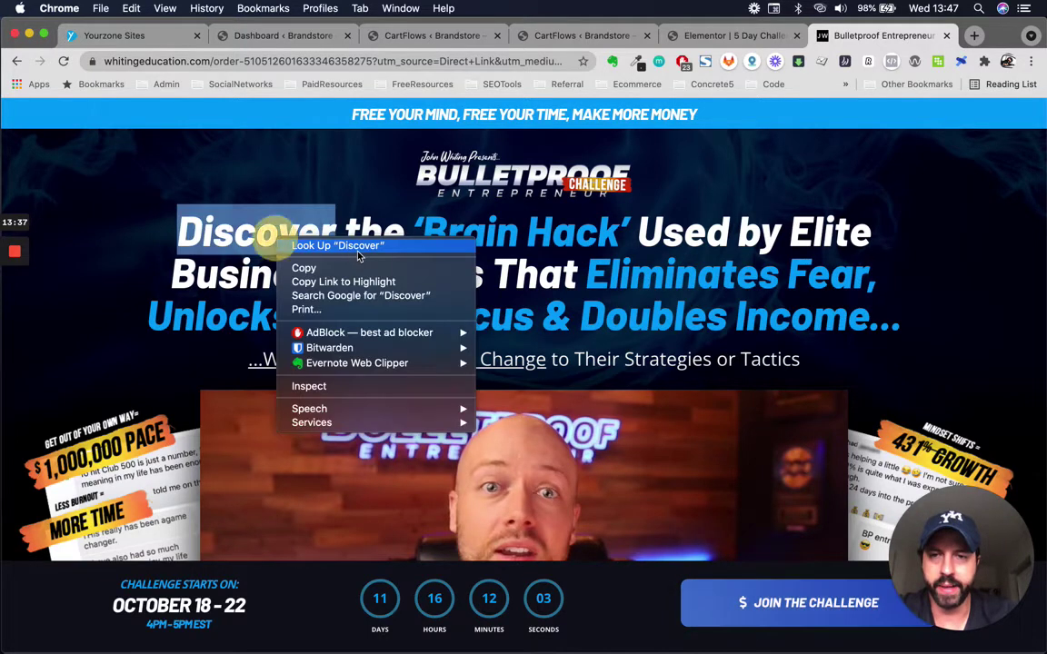
{"action": "left_click", "coordinate": [343, 389]}
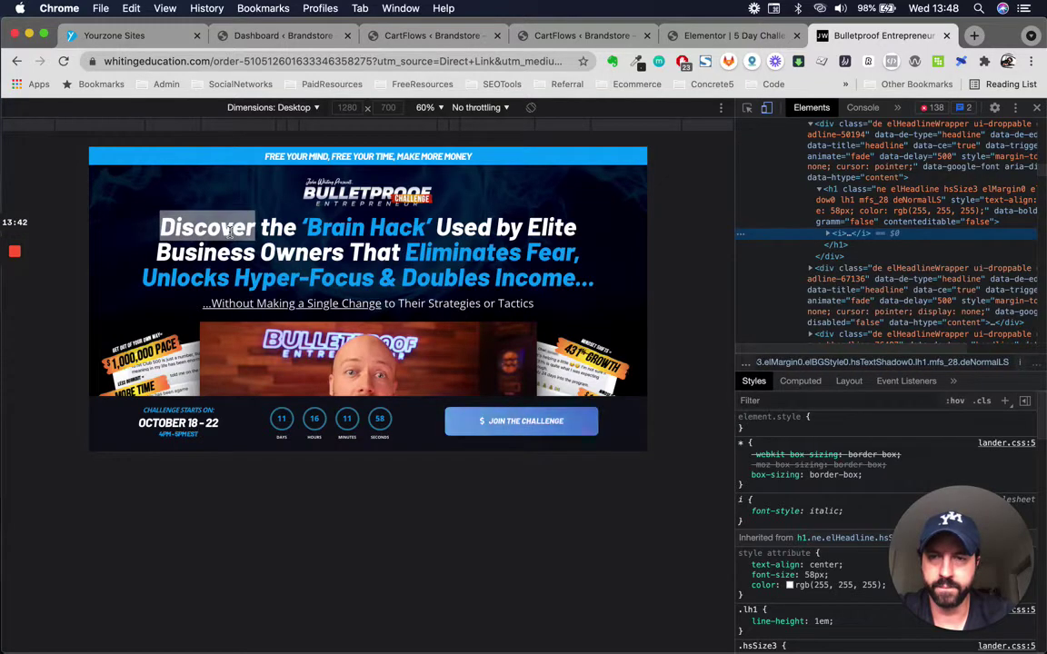
Examine the fonts of the reference page's main headline, instructor bio and instructor name with the element inspector, and close the developer tools
{"action": "left_click", "coordinate": [747, 107]}
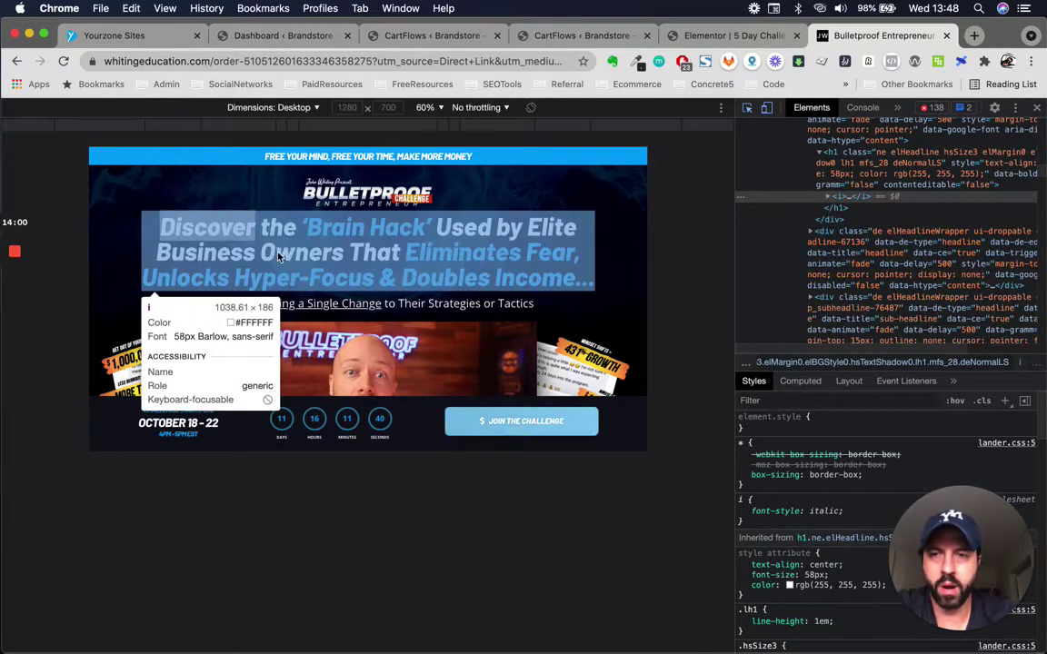
{"action": "scroll", "coordinate": [277, 262], "scroll_direction": "down", "scroll_amount": 10}
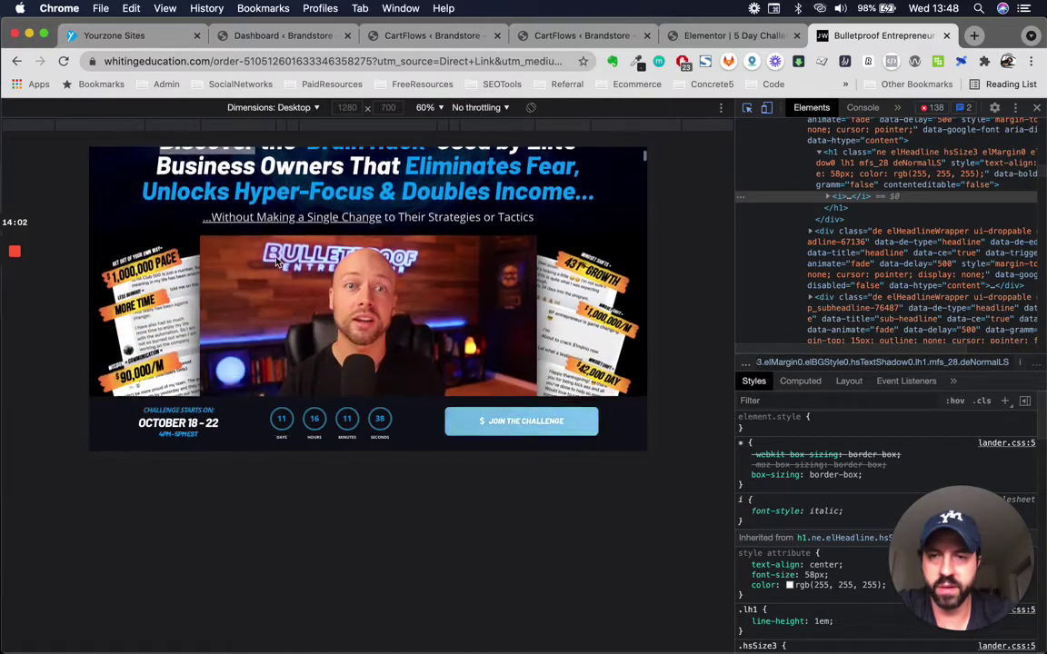
{"action": "scroll", "coordinate": [278, 262], "scroll_direction": "down", "scroll_amount": 20}
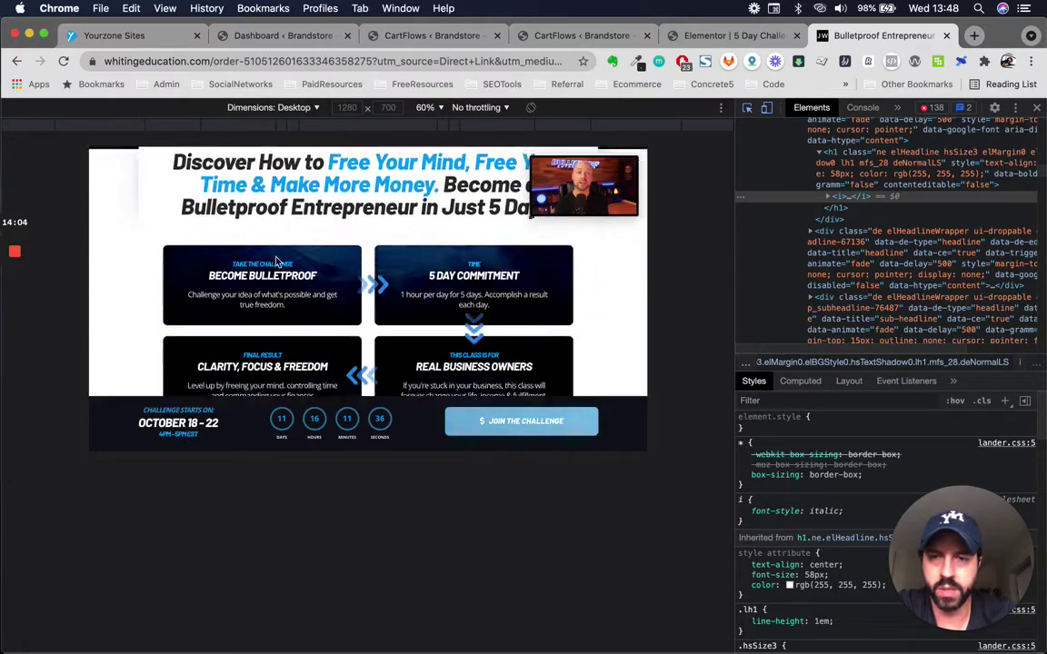
{"action": "scroll", "coordinate": [277, 262], "scroll_direction": "down", "scroll_amount": 15}
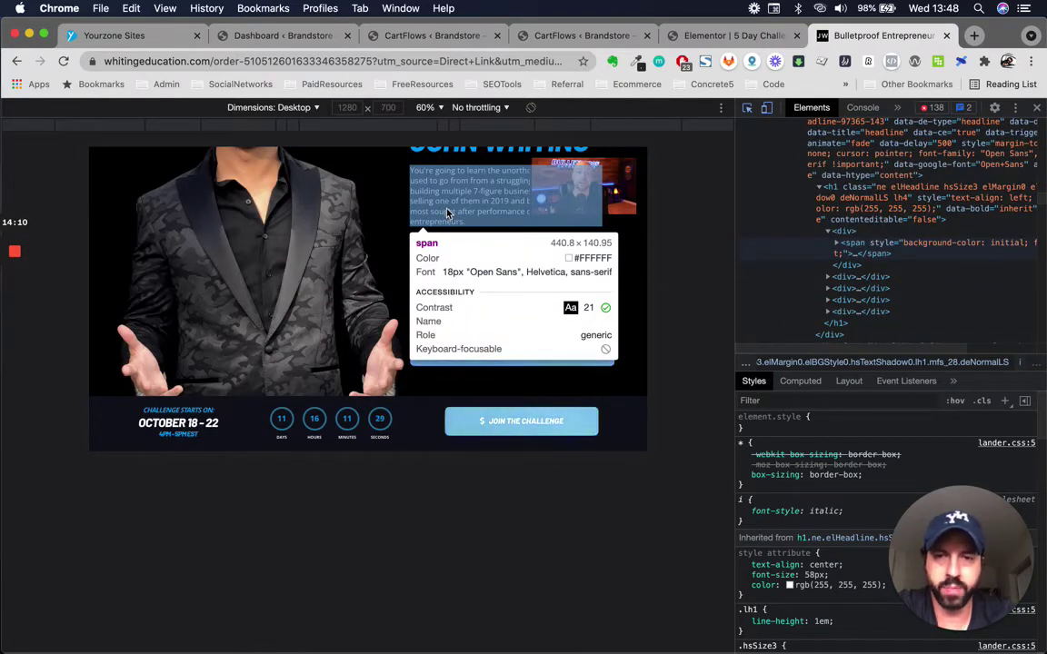
{"action": "scroll", "coordinate": [447, 212], "scroll_direction": "up", "scroll_amount": 3}
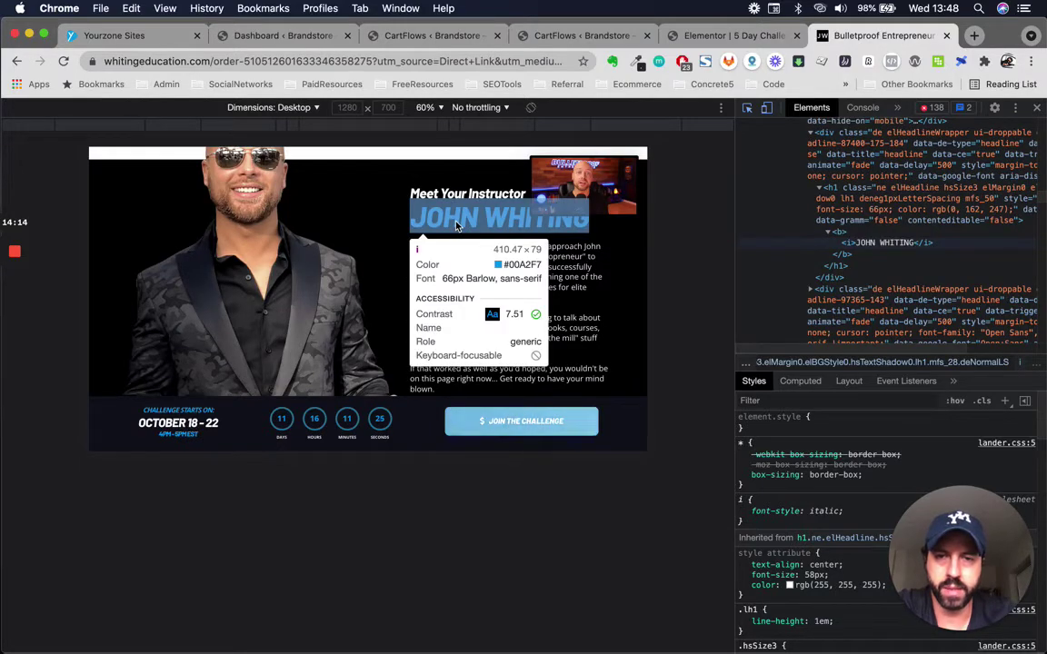
{"action": "scroll", "coordinate": [456, 225], "scroll_direction": "up", "scroll_amount": 15}
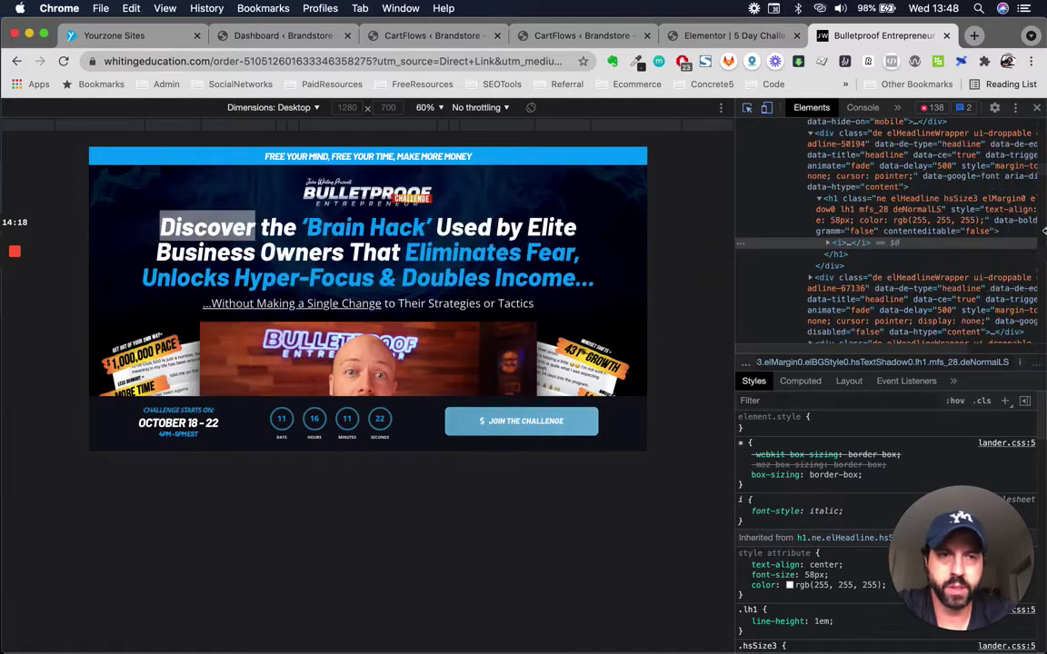
{"action": "left_click", "coordinate": [1037, 108]}
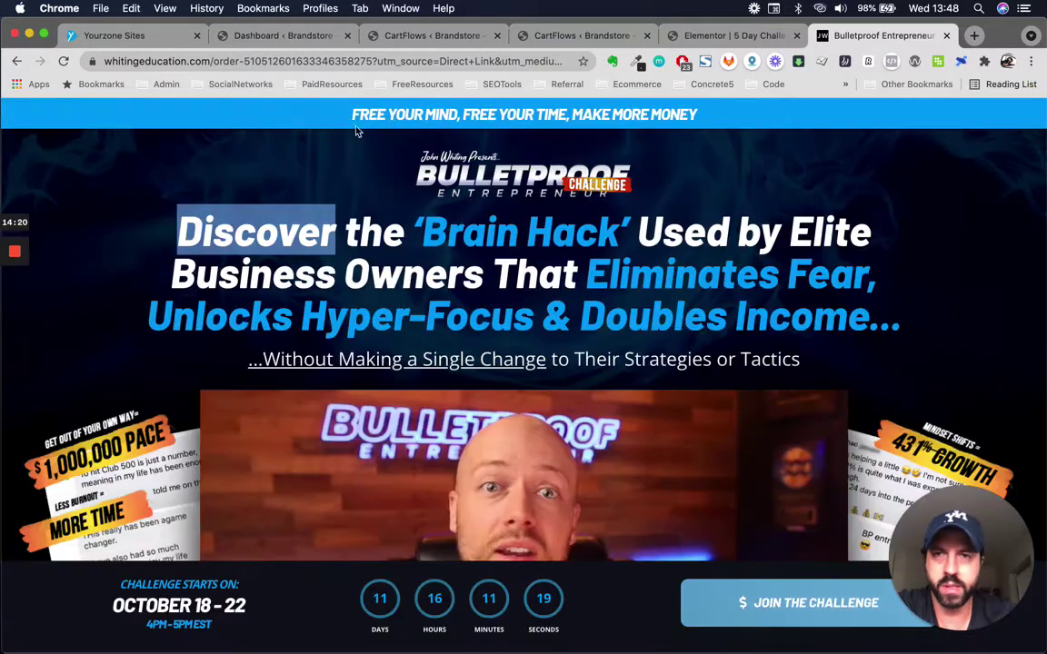
Return to the Elementor site settings and open the typography options of the Primary global font
{"action": "left_click", "coordinate": [698, 37]}
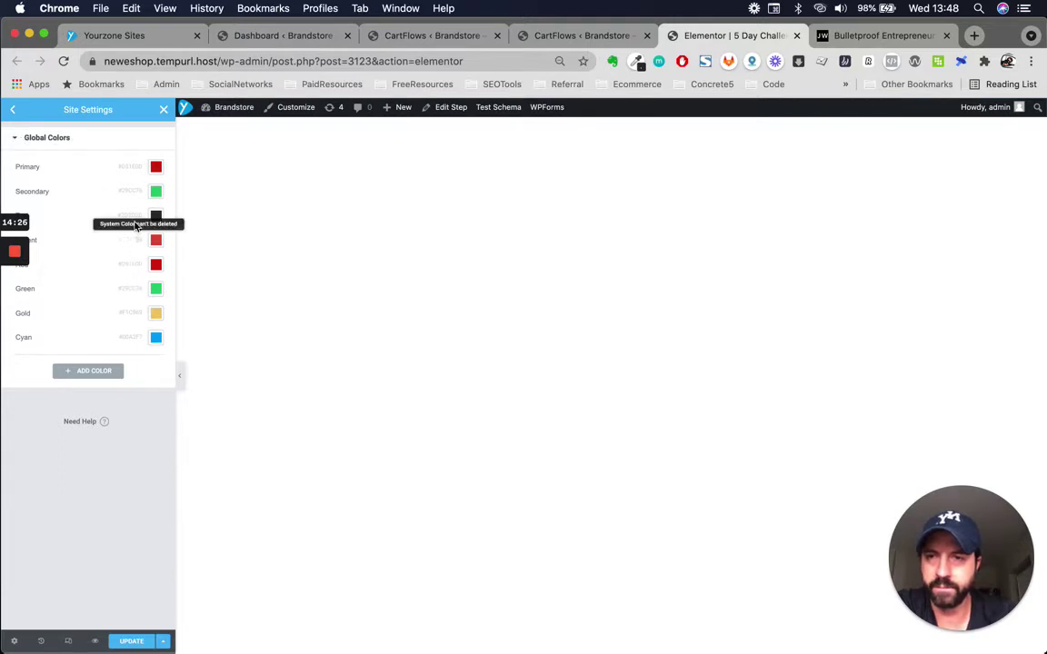
{"action": "left_click", "coordinate": [13, 112]}
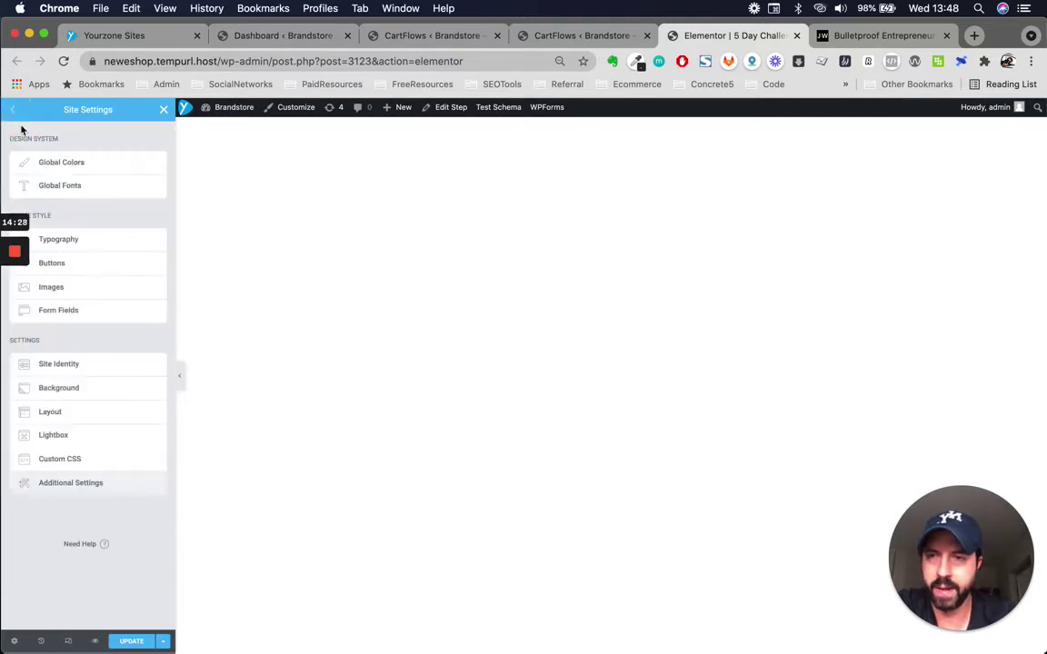
{"action": "left_click", "coordinate": [70, 194]}
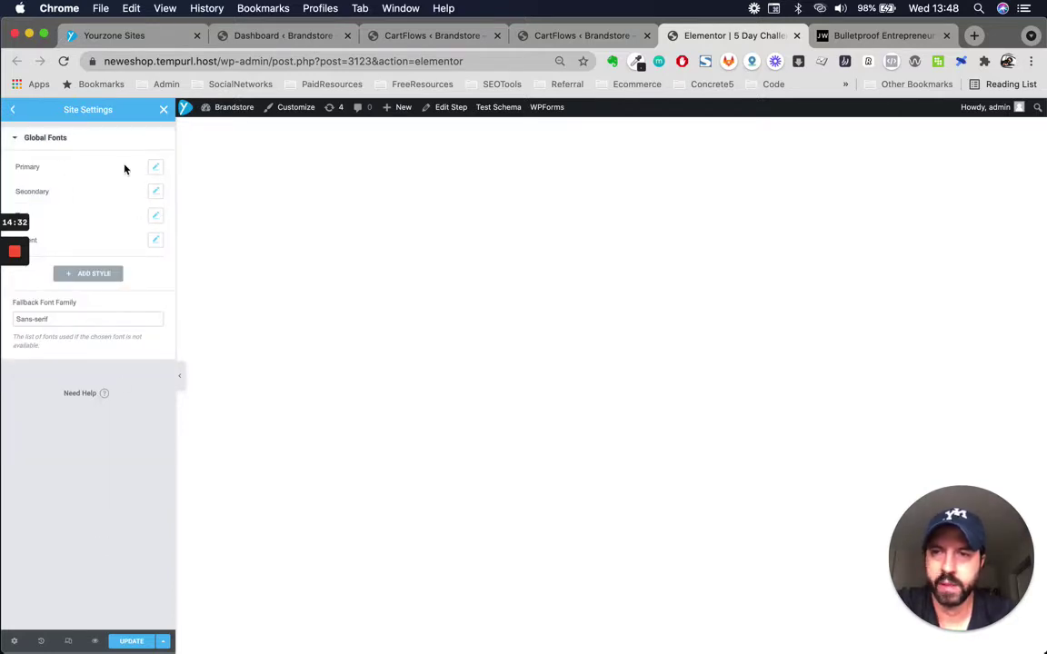
{"action": "left_click", "coordinate": [154, 167]}
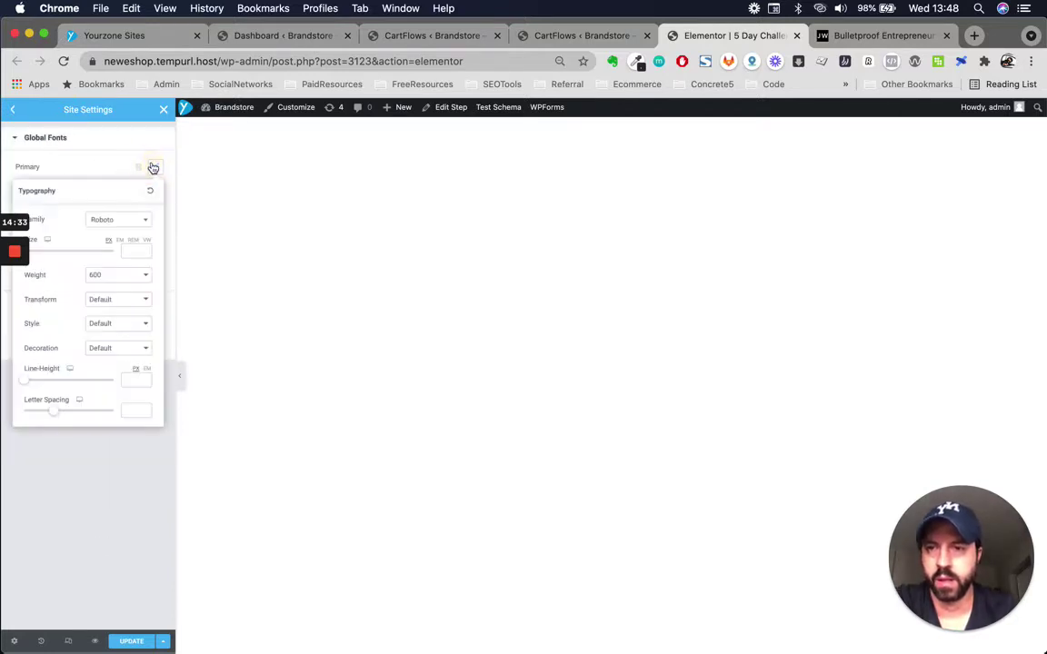
Set the Primary global font's family to Open Sans and review the available weights
{"action": "left_click", "coordinate": [134, 221]}
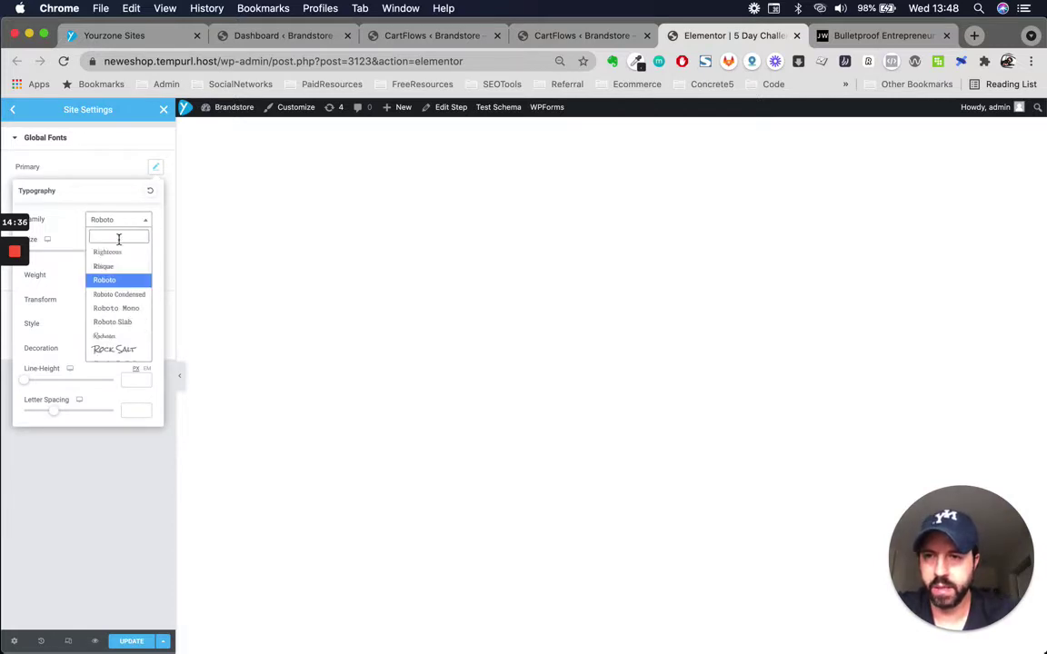
{"action": "type", "text": "Open"}
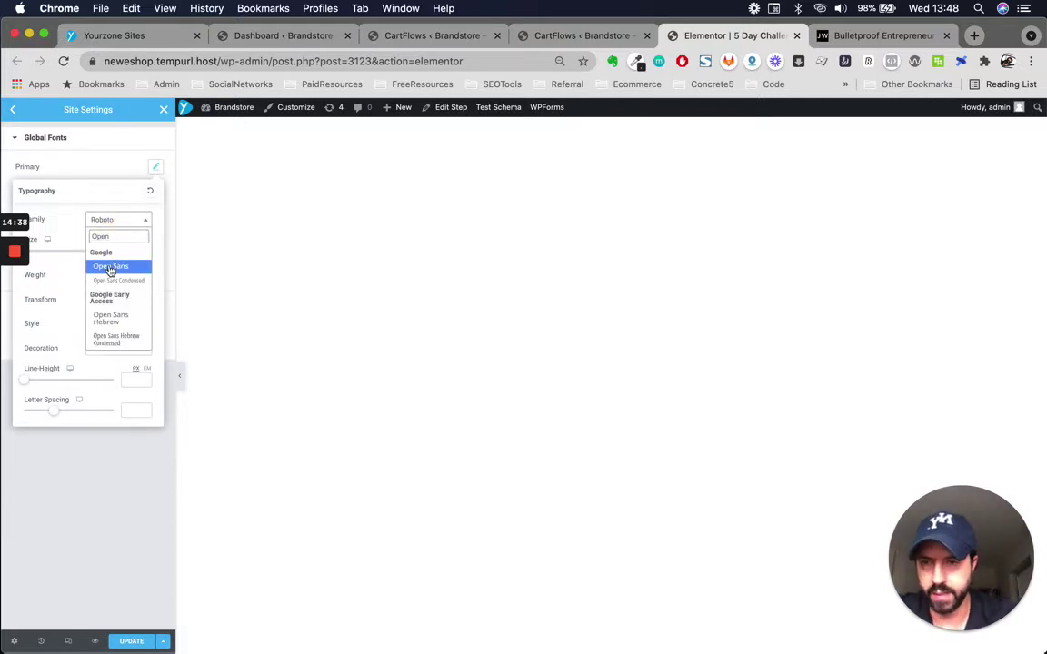
{"action": "left_click", "coordinate": [110, 267]}
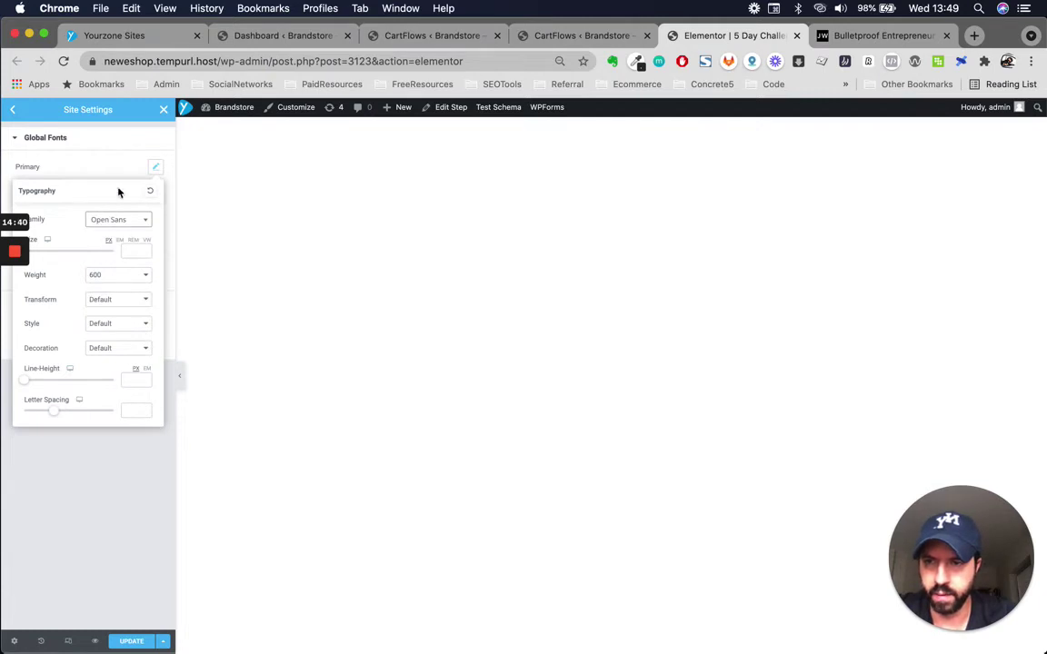
{"action": "left_click", "coordinate": [128, 278]}
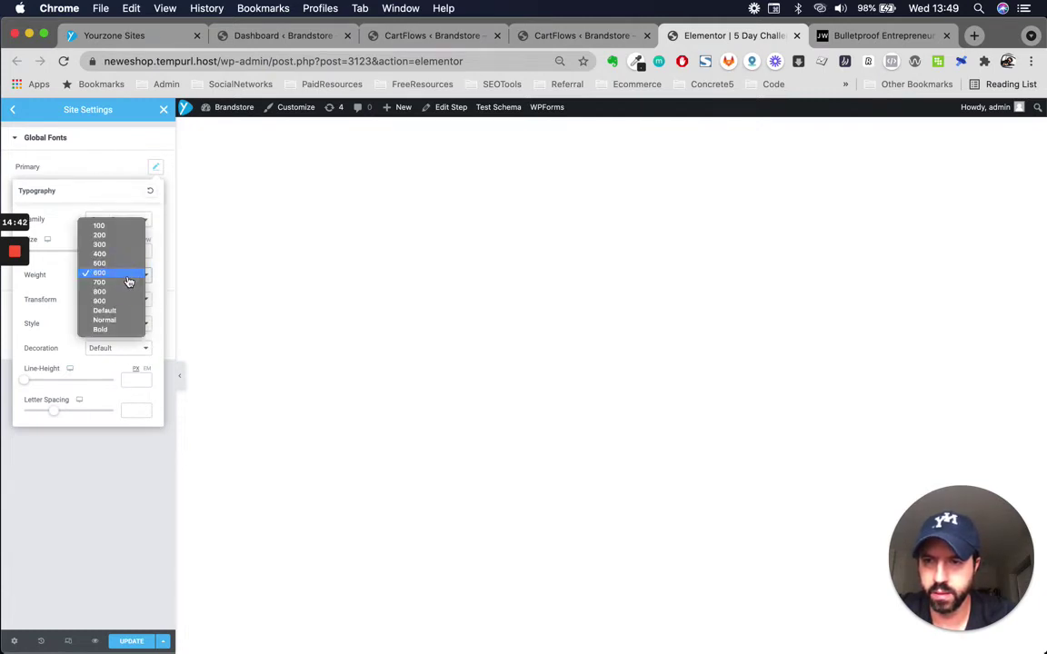
{"action": "left_click", "coordinate": [117, 168]}
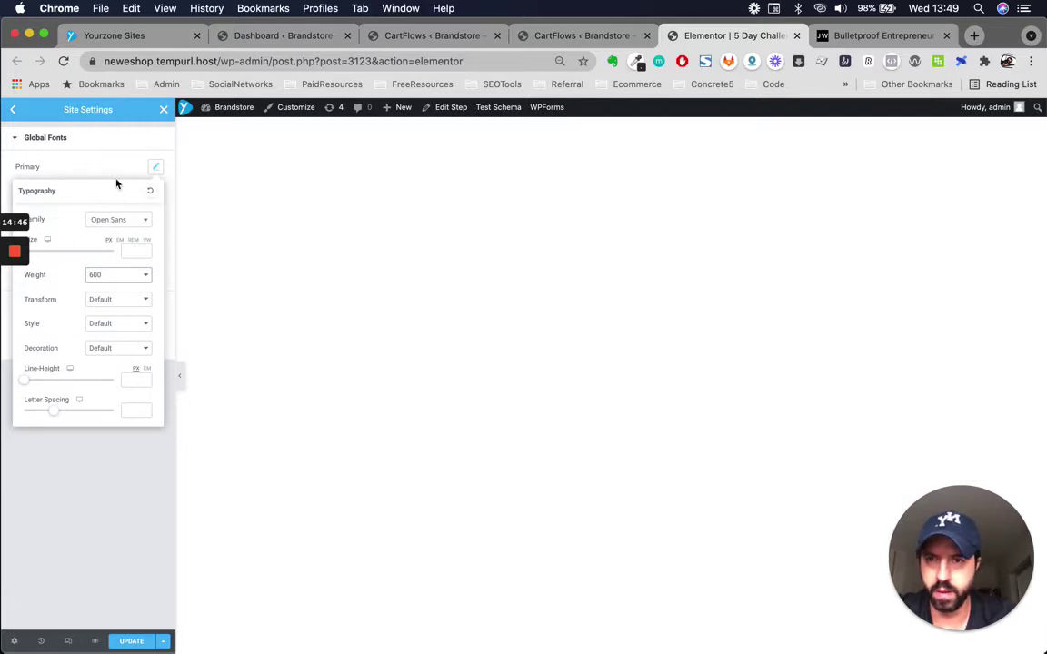
Set the Primary global font to the Barlow family with Bold weight
{"action": "left_click", "coordinate": [108, 221]}
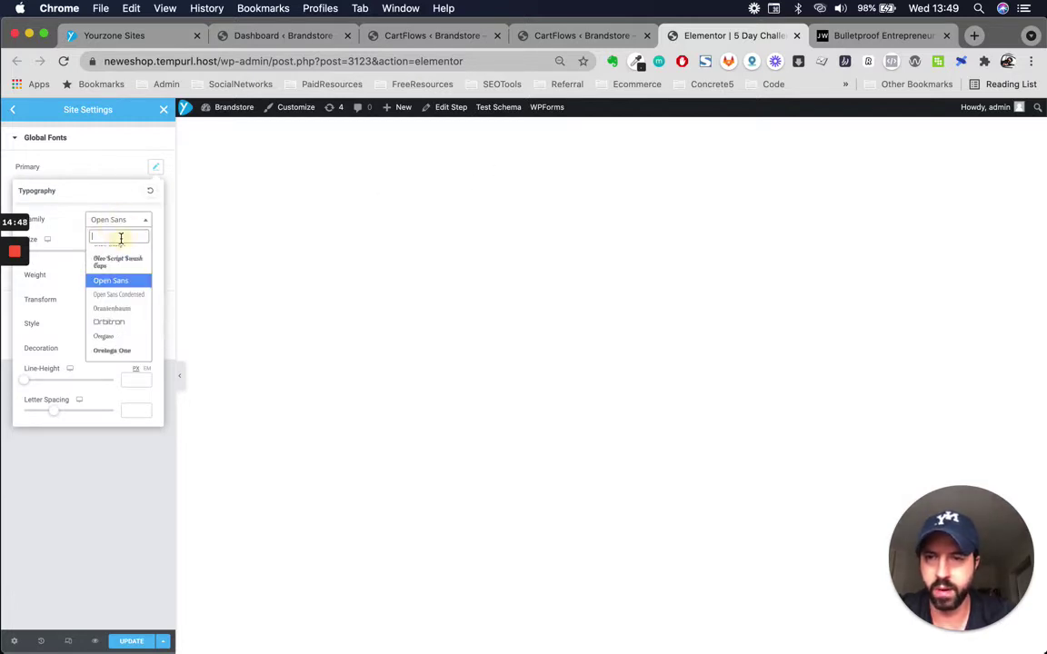
{"action": "type", "text": "Barlo"}
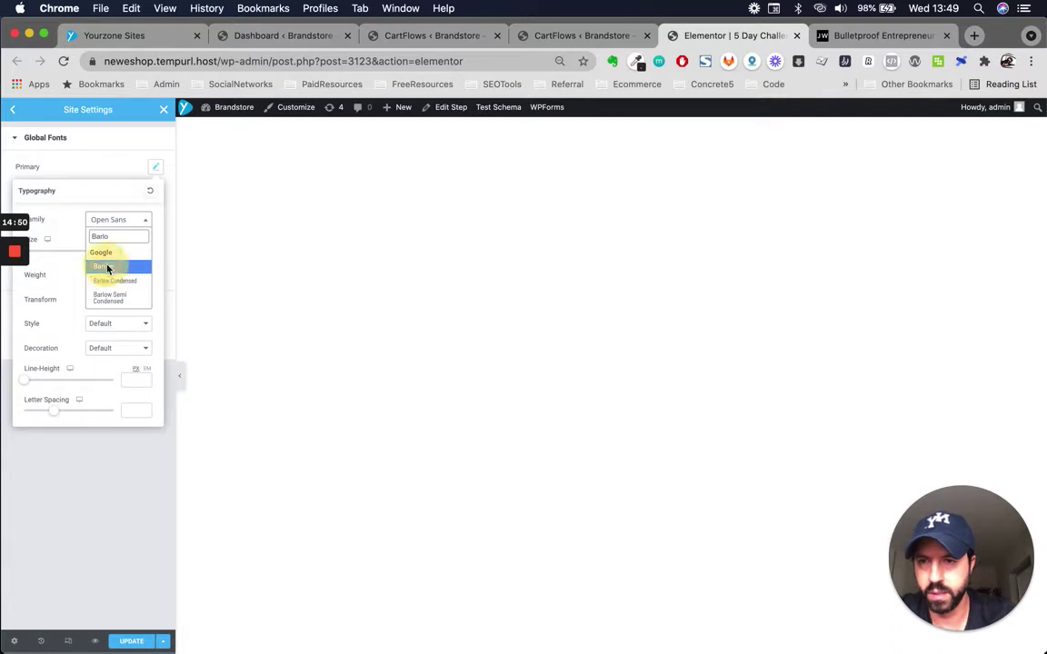
{"action": "left_click", "coordinate": [106, 266]}
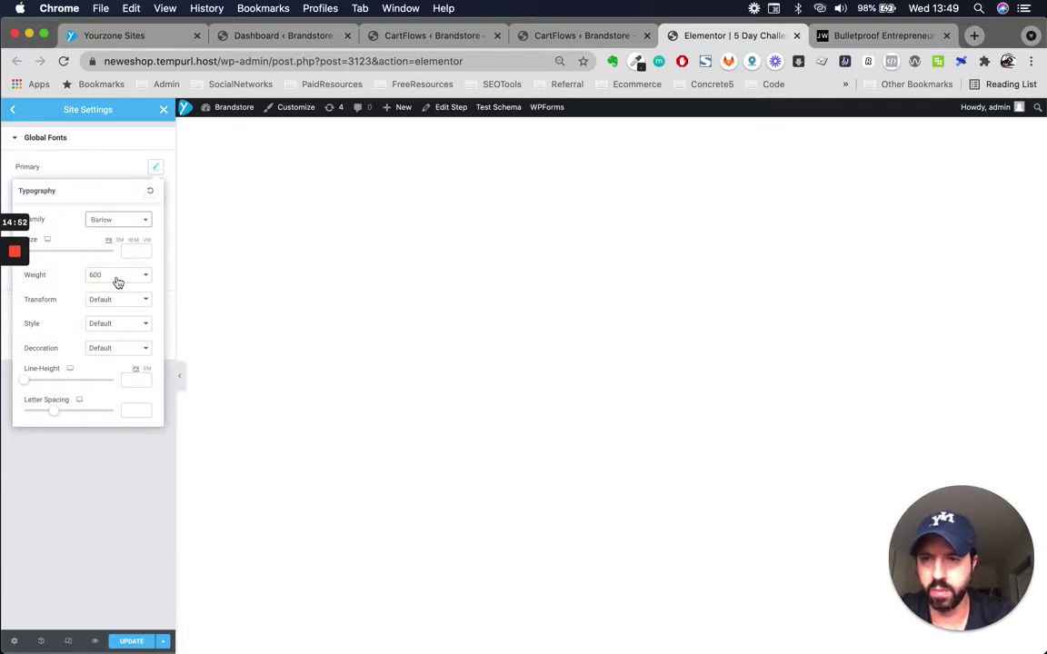
{"action": "left_click", "coordinate": [117, 281]}
{"action": "left_click", "coordinate": [103, 327]}
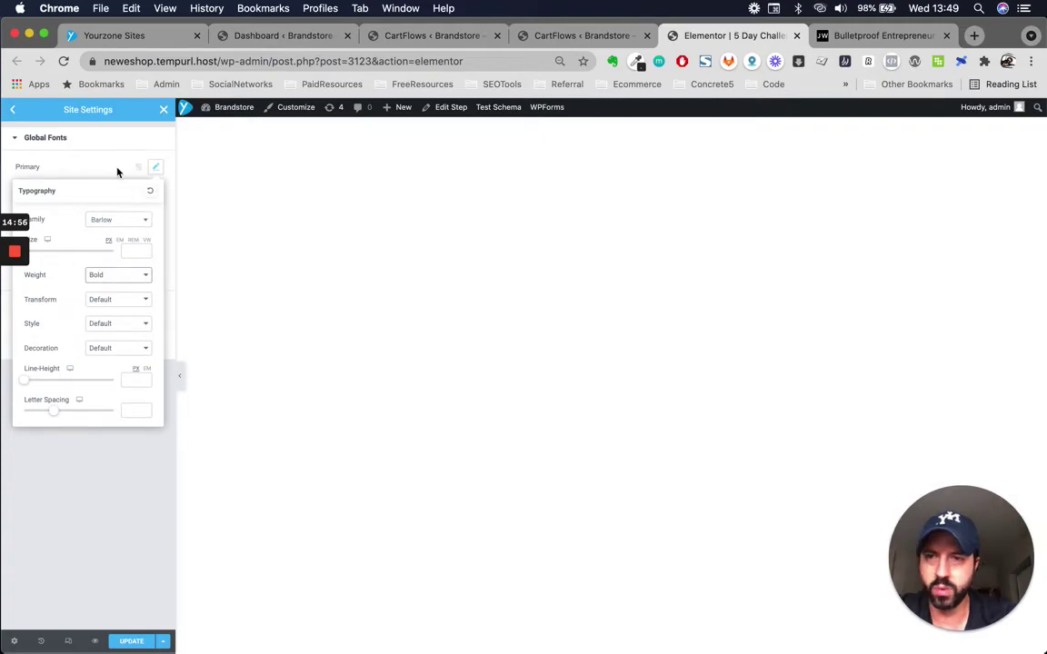
{"action": "left_click", "coordinate": [117, 172]}
Examine the heading styles on the reference page and reopen the Primary global font's typography options in Elementor
{"action": "left_click", "coordinate": [852, 36]}
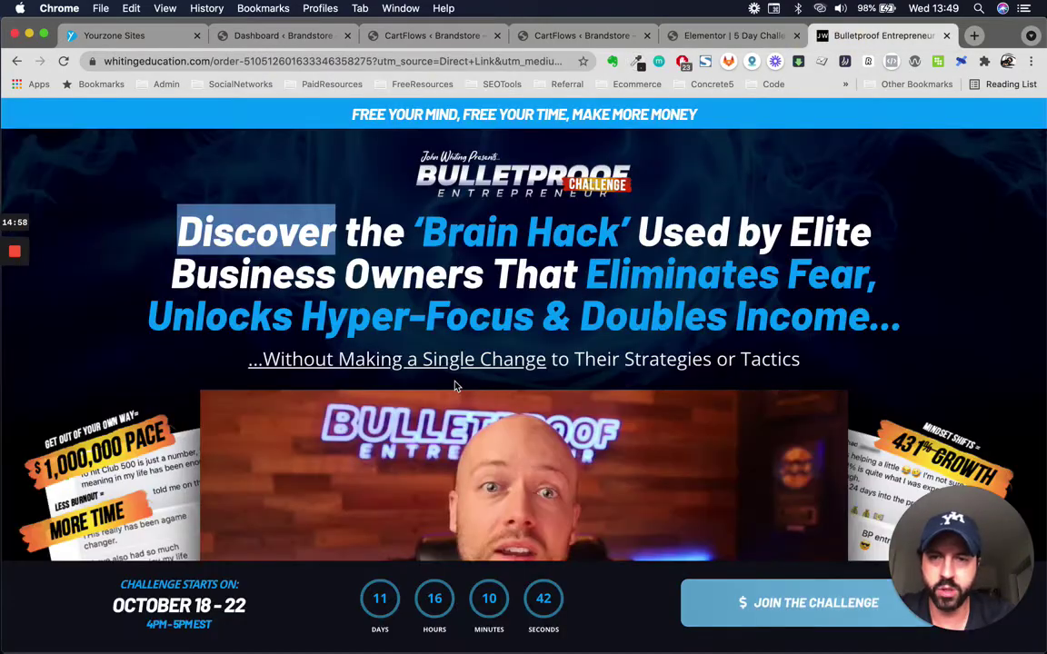
{"action": "scroll", "coordinate": [404, 363], "scroll_direction": "down", "scroll_amount": 15}
{"action": "scroll", "coordinate": [400, 400], "scroll_direction": "down", "scroll_amount": 4}
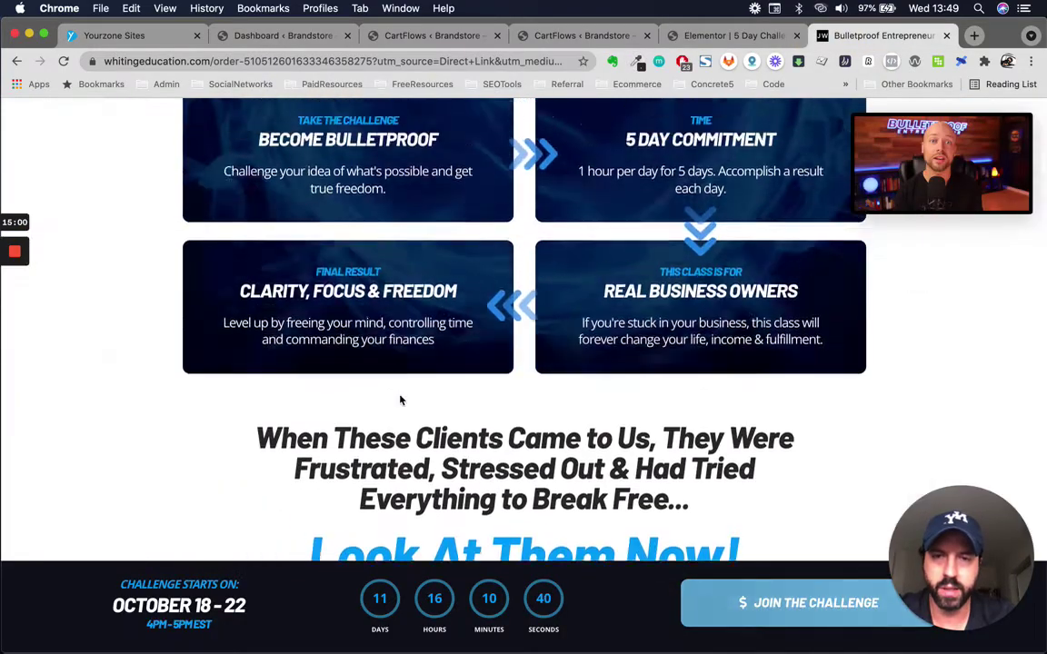
{"action": "scroll", "coordinate": [400, 400], "scroll_direction": "up", "scroll_amount": 3}
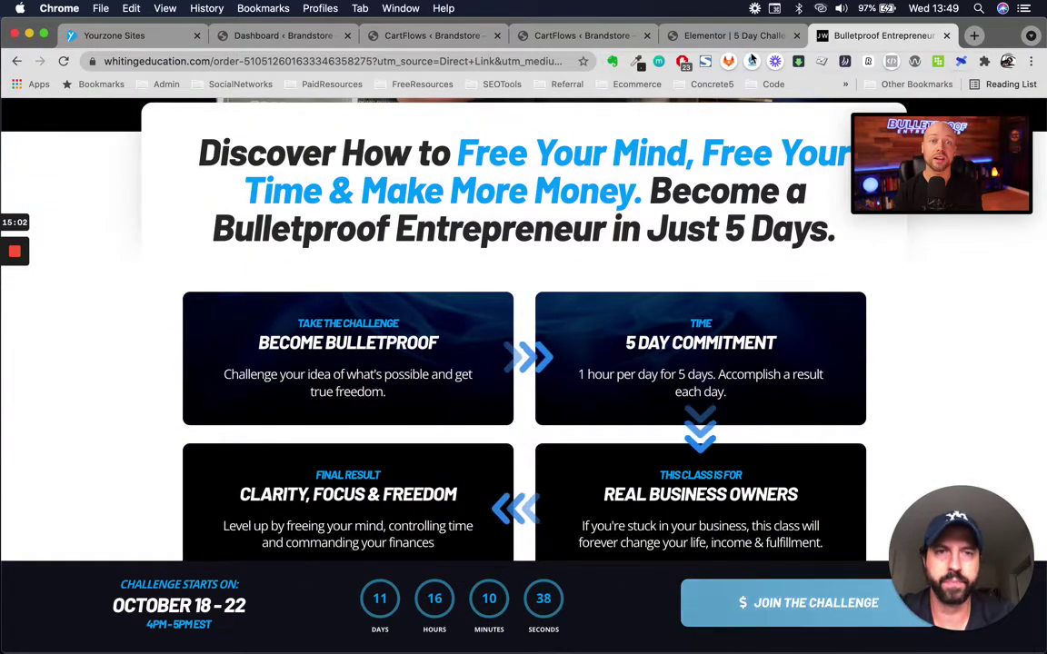
{"action": "key", "text": "ctrl+shift+Tab"}
{"action": "left_click", "coordinate": [153, 168]}
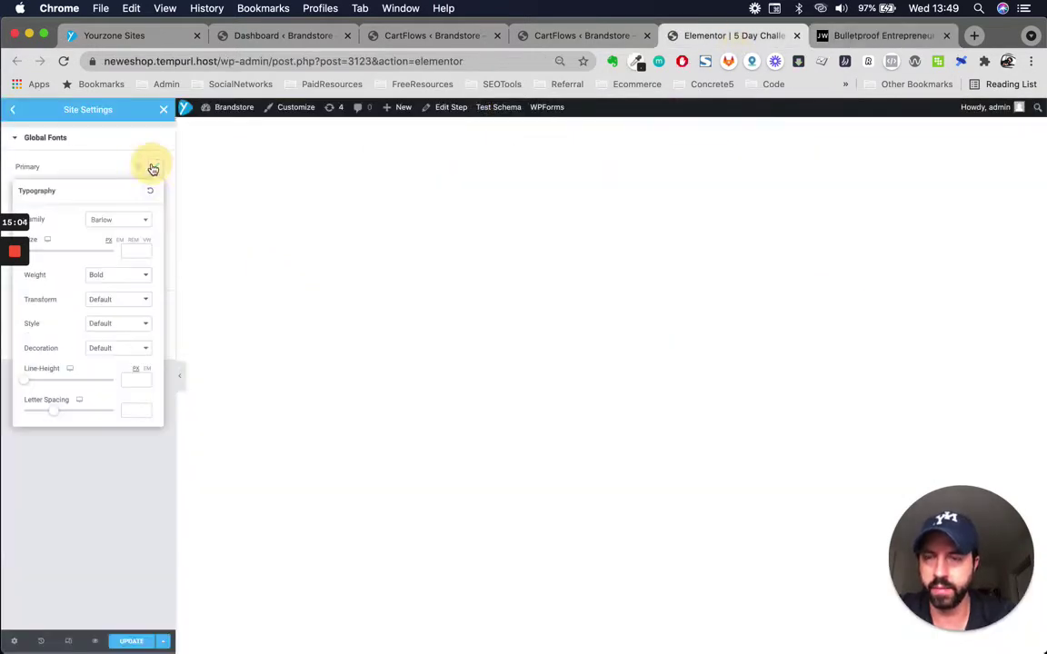
Review the transform options of the Primary global font and set its style to Italic
{"action": "left_click", "coordinate": [111, 300]}
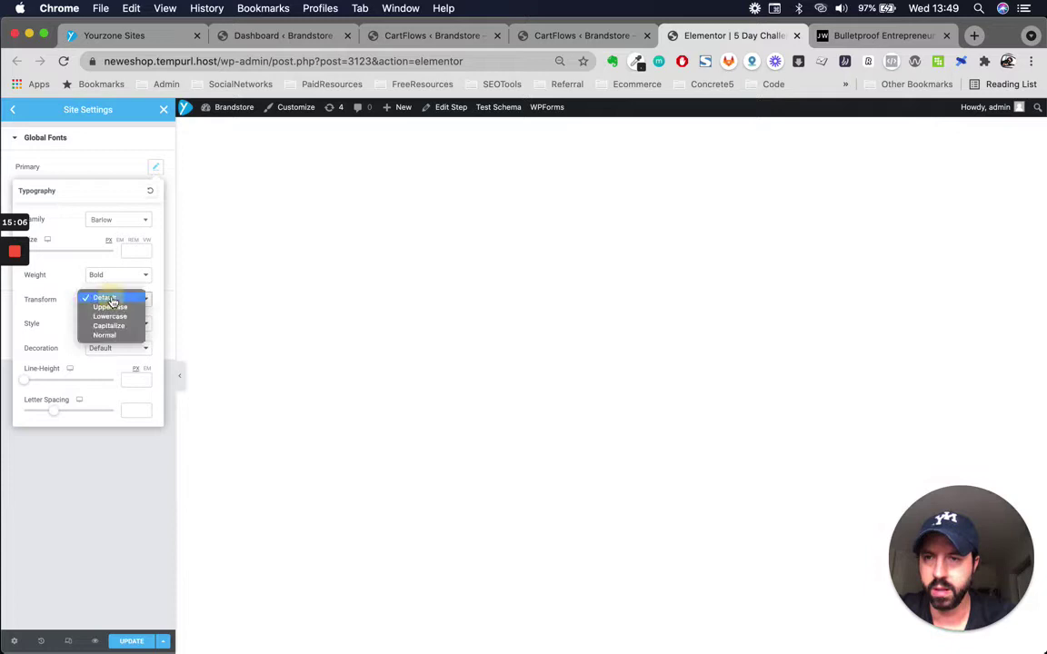
{"action": "left_click", "coordinate": [33, 288]}
{"action": "left_click", "coordinate": [96, 323]}
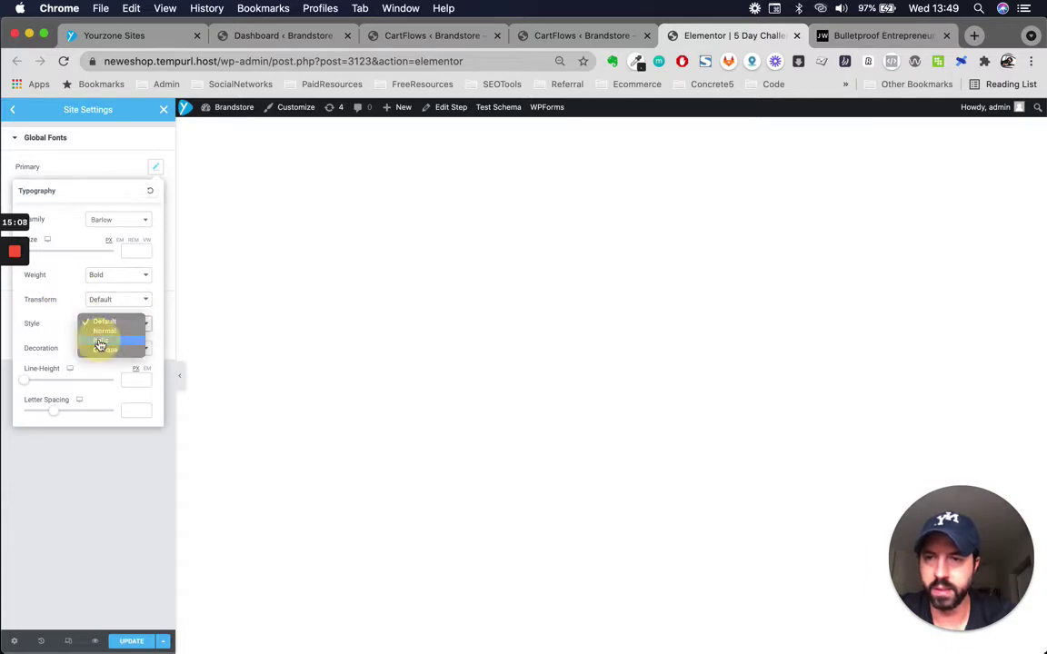
{"action": "left_click", "coordinate": [101, 340]}
{"action": "left_click", "coordinate": [110, 163]}
Set the Secondary global font's family to Open Sans
{"action": "left_click", "coordinate": [156, 192]}
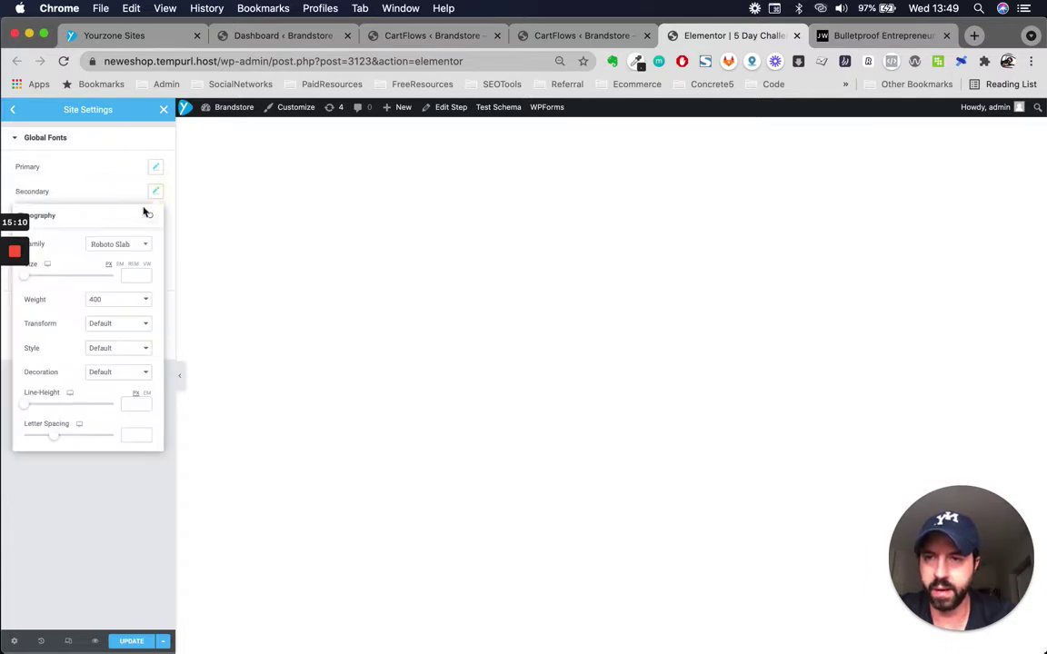
{"action": "left_click", "coordinate": [116, 245]}
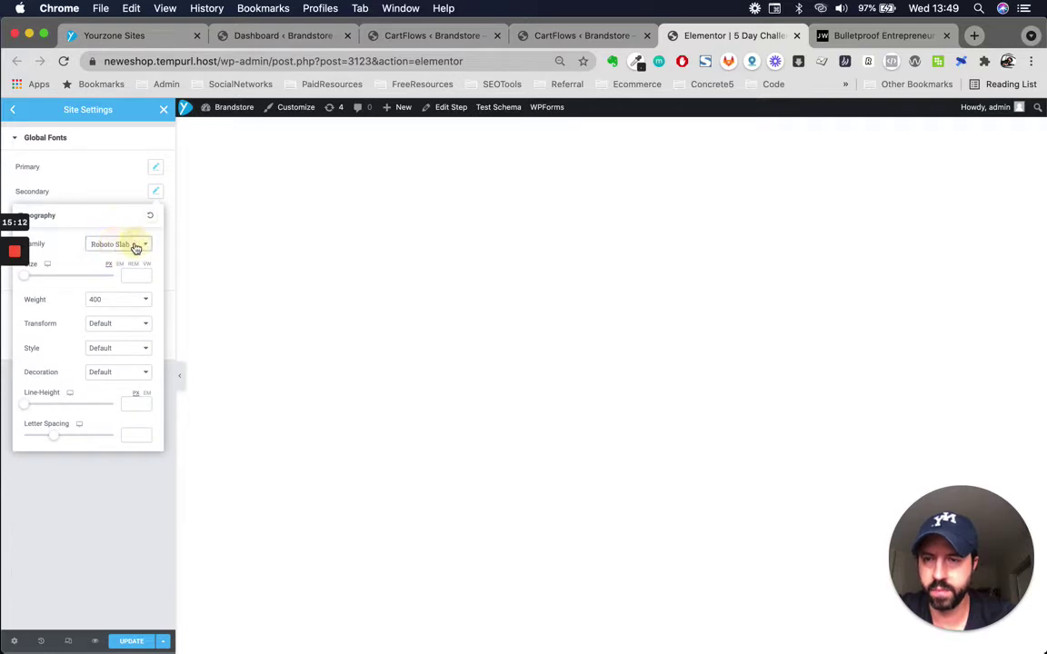
{"action": "left_click", "coordinate": [128, 263]}
{"action": "type", "text": "Open"}
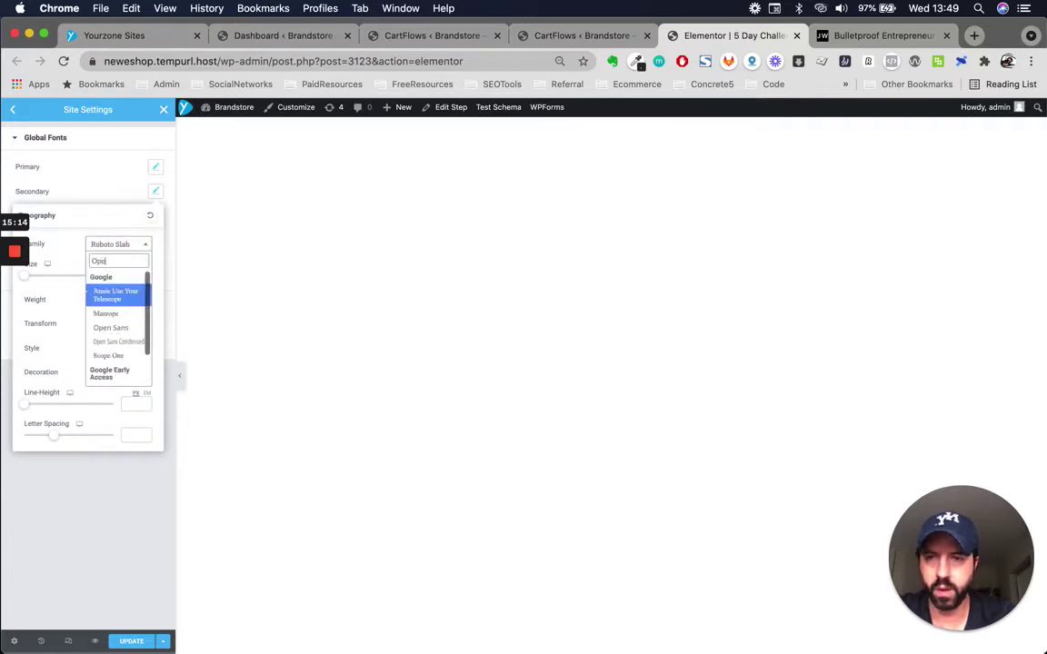
{"action": "left_click", "coordinate": [119, 291]}
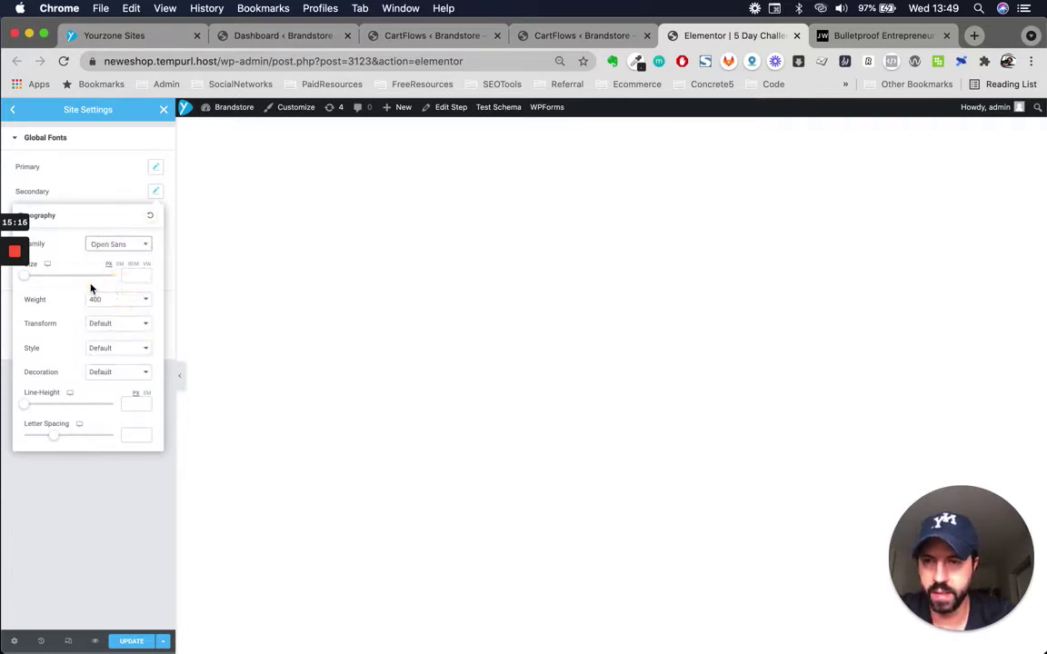
{"action": "left_click", "coordinate": [117, 199]}
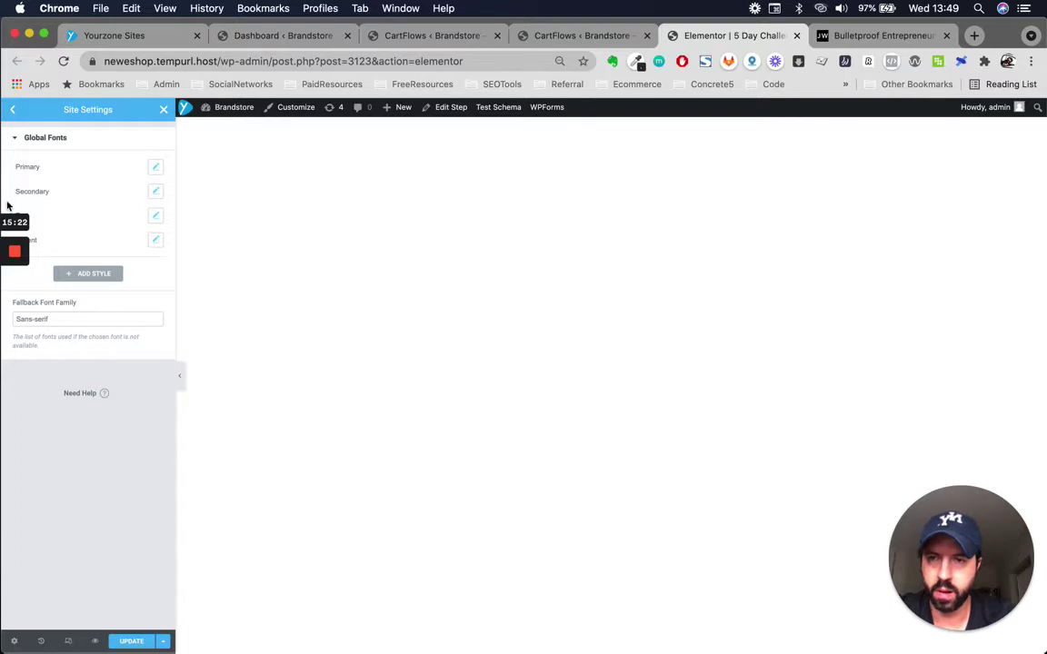
Set the Text global font's family to Open Sans
{"action": "key", "text": "super+equal"}
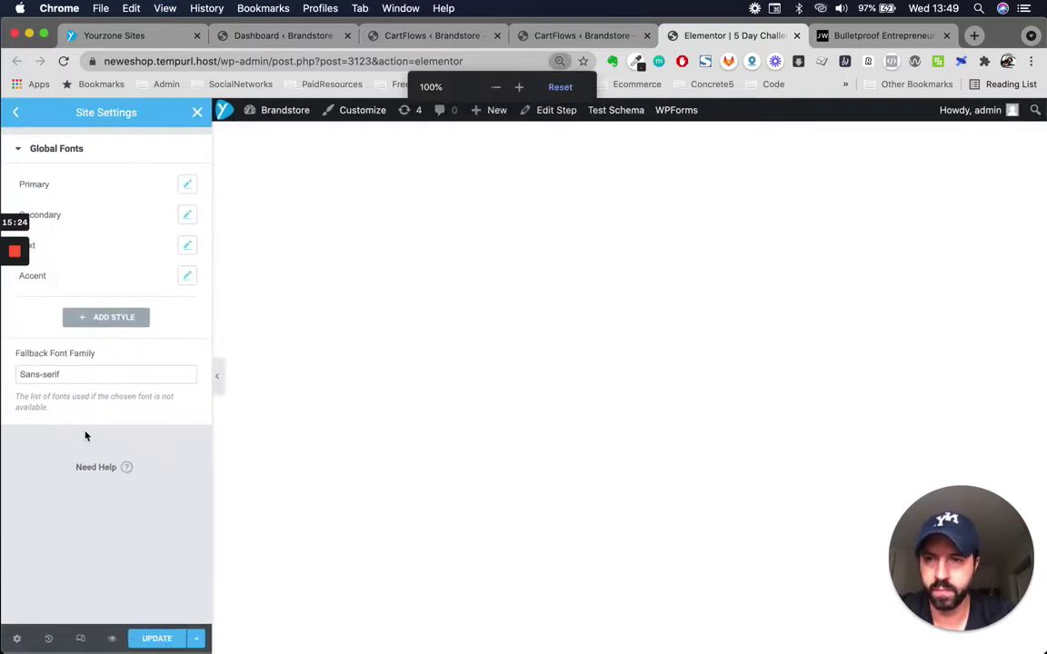
{"action": "left_click", "coordinate": [181, 248]}
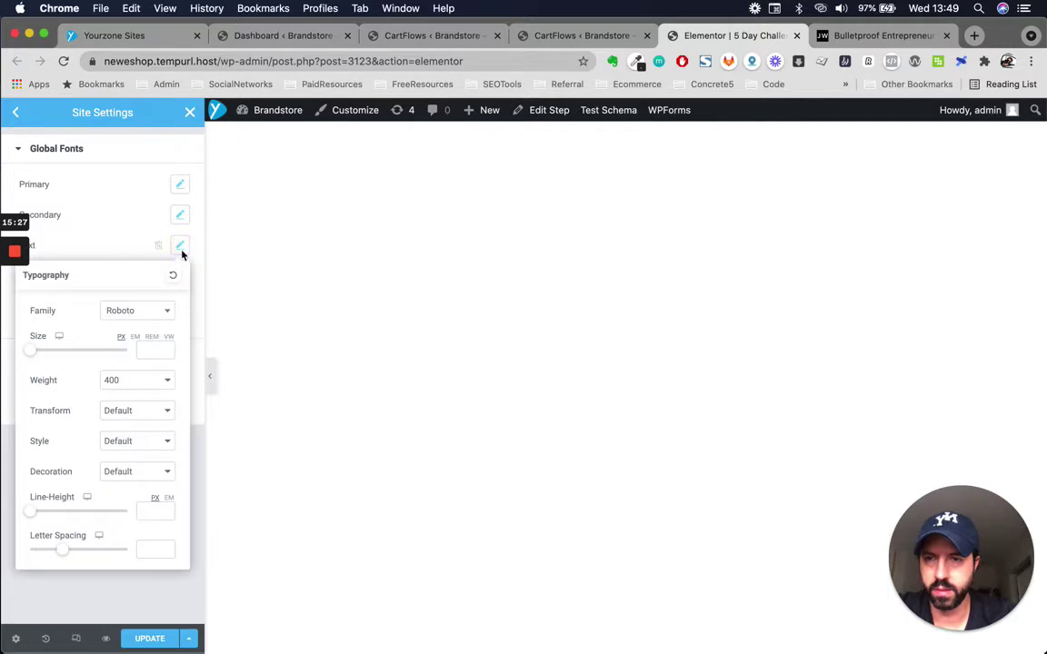
{"action": "left_click", "coordinate": [131, 308]}
{"action": "type", "text": "Op"}
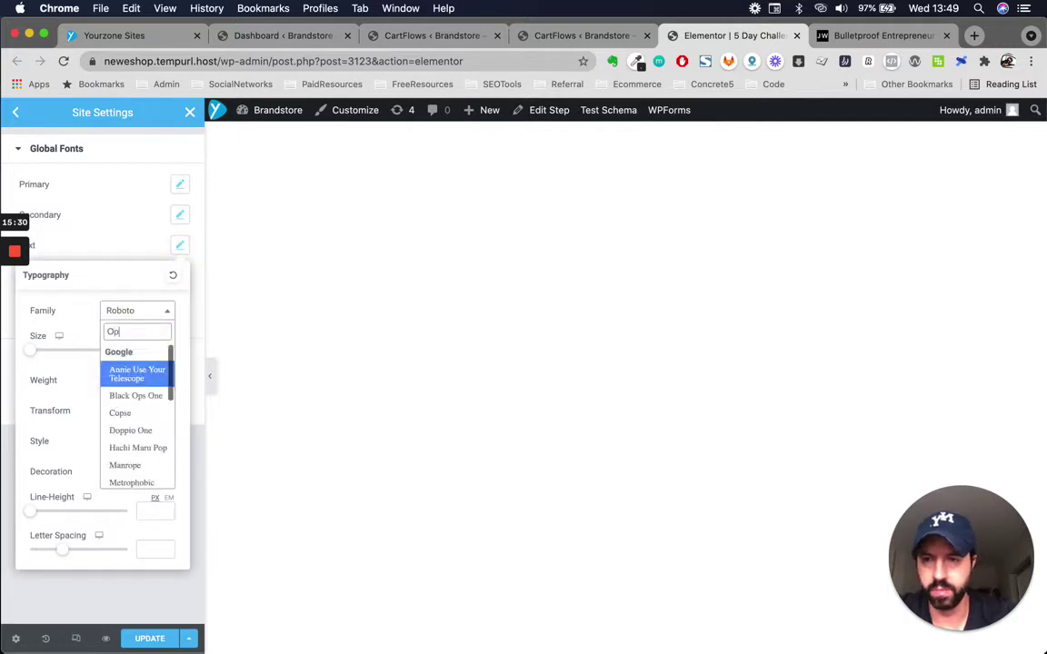
{"action": "type", "text": "e"}
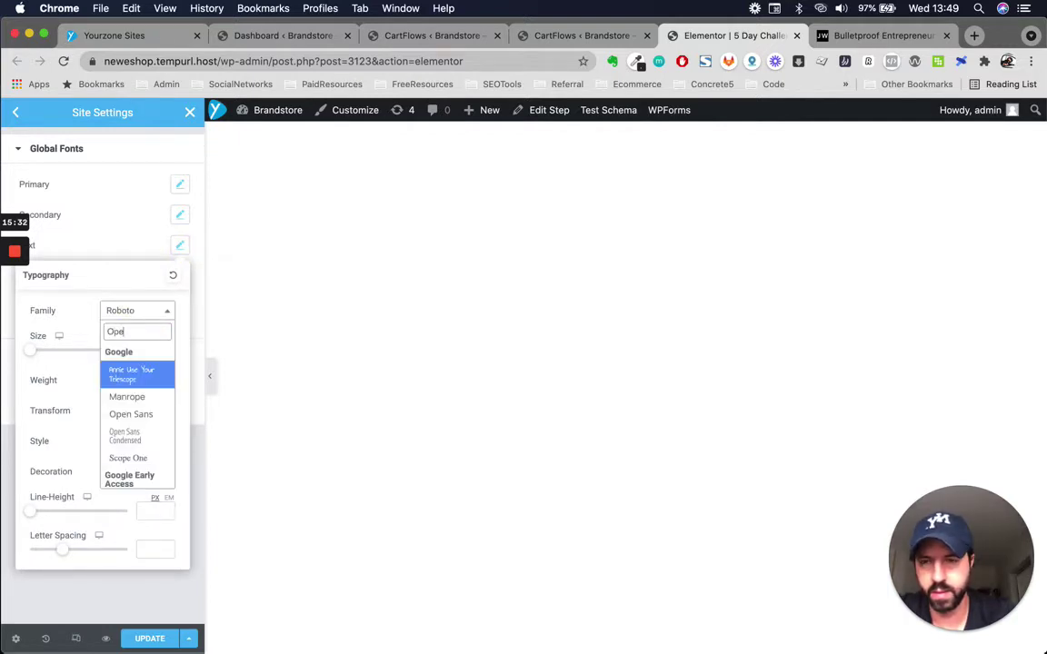
{"action": "type", "text": "n"}
{"action": "left_click", "coordinate": [118, 369]}
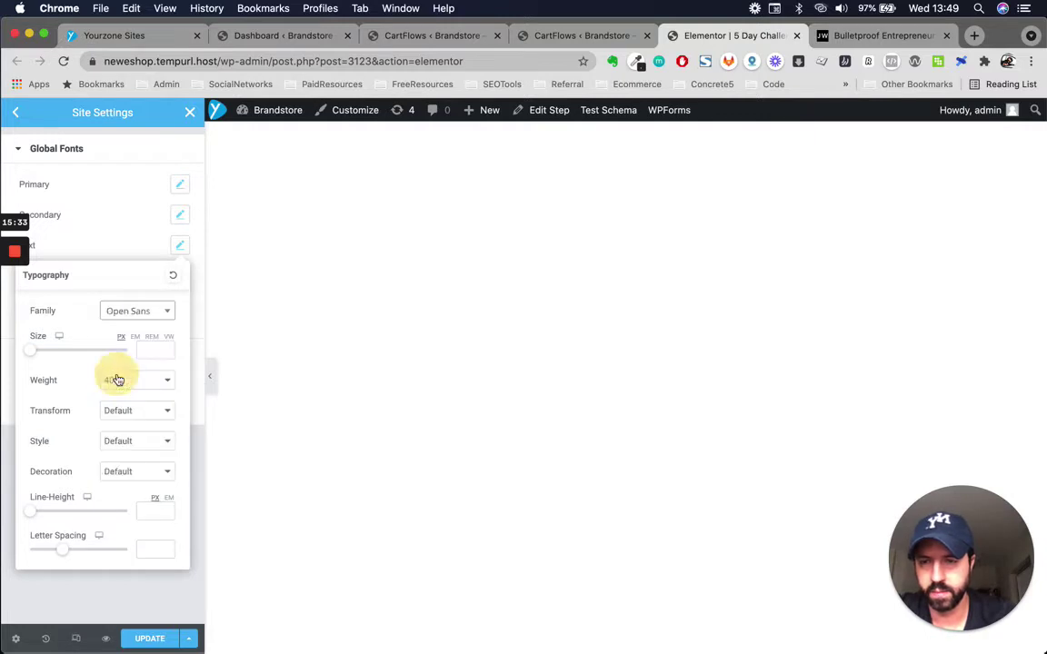
{"action": "left_click", "coordinate": [154, 256]}
Set the Accent global font to the Open Sans family with weight 600
{"action": "left_click", "coordinate": [179, 277]}
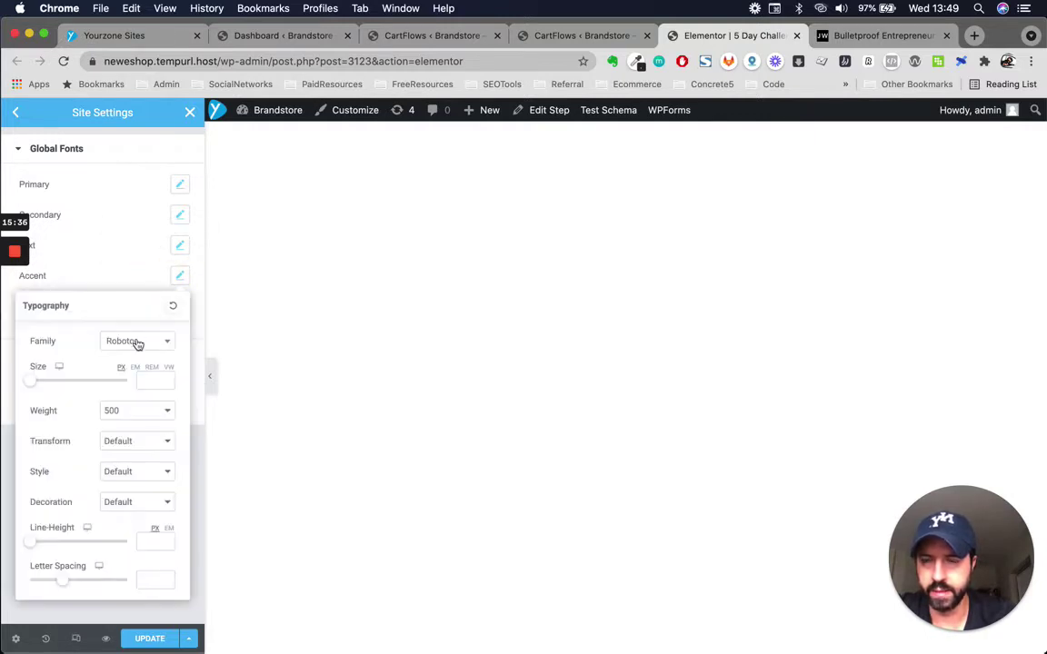
{"action": "left_click", "coordinate": [165, 345]}
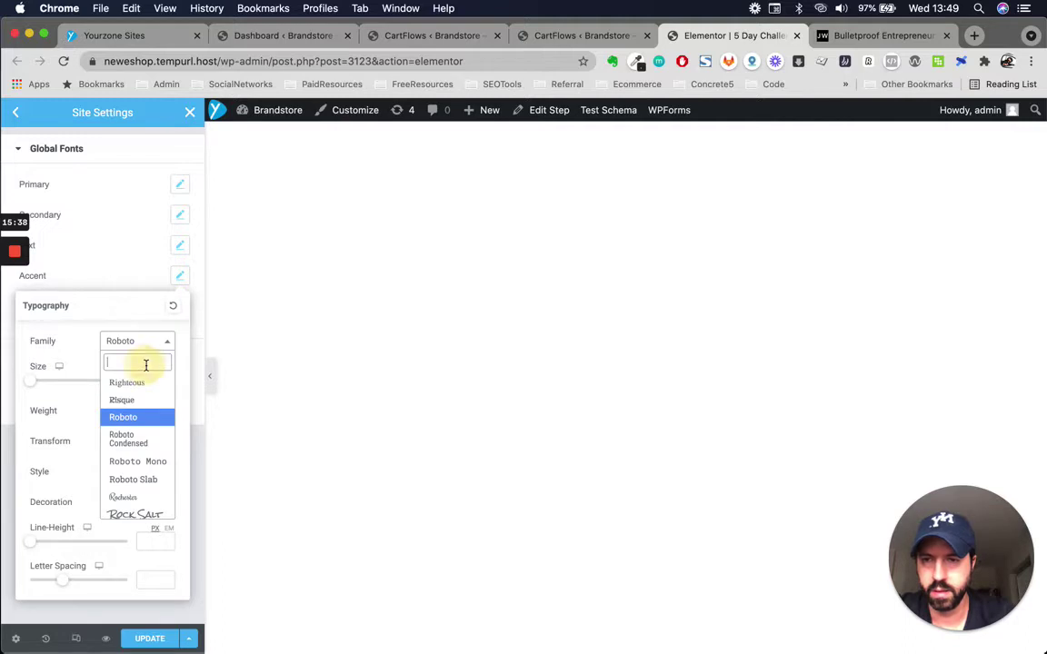
{"action": "type", "text": "Open S"}
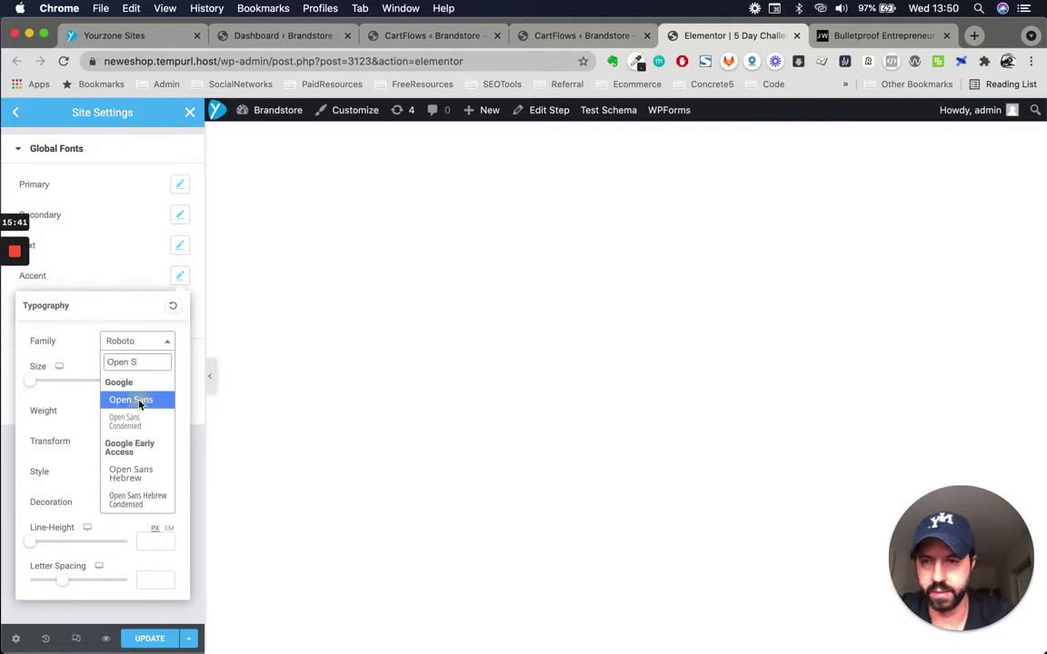
{"action": "left_click", "coordinate": [138, 400]}
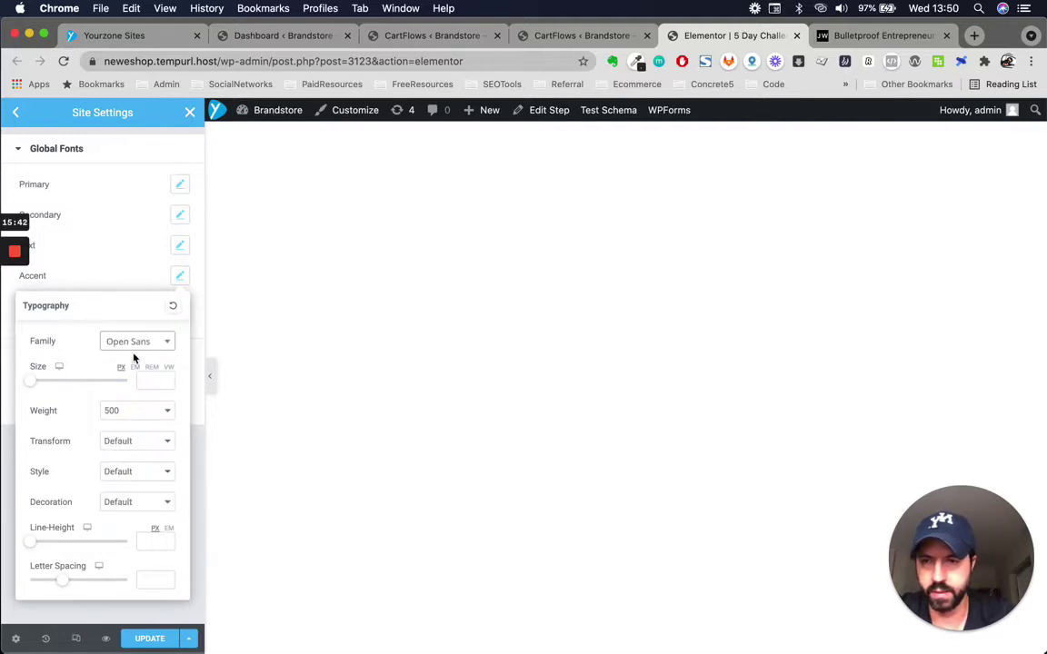
{"action": "left_click", "coordinate": [117, 412]}
{"action": "left_click", "coordinate": [118, 424]}
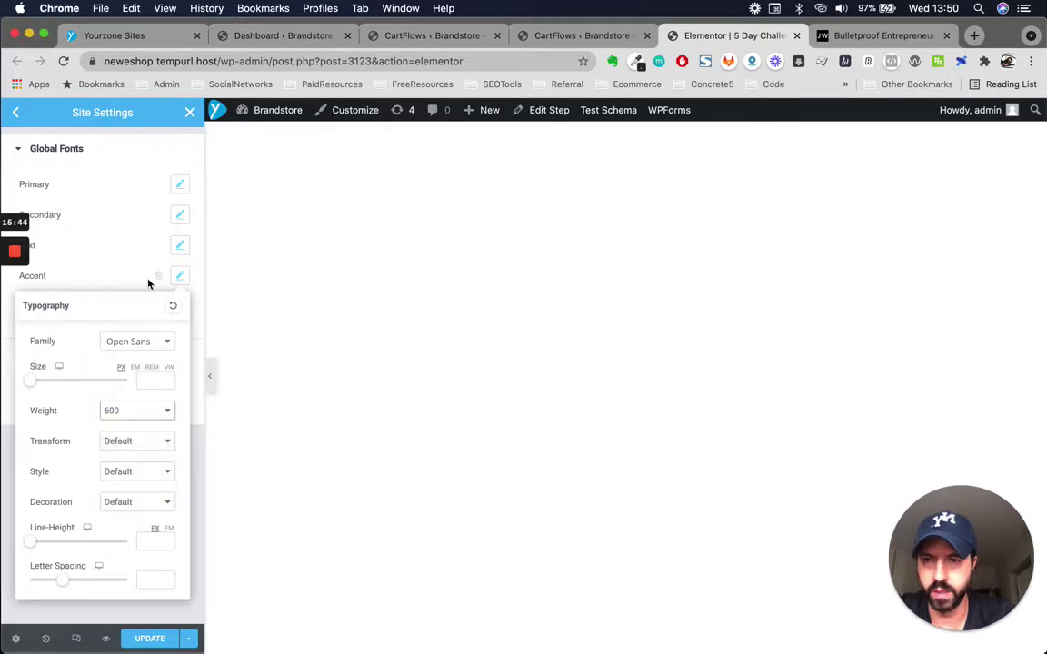
{"action": "left_click", "coordinate": [147, 280]}
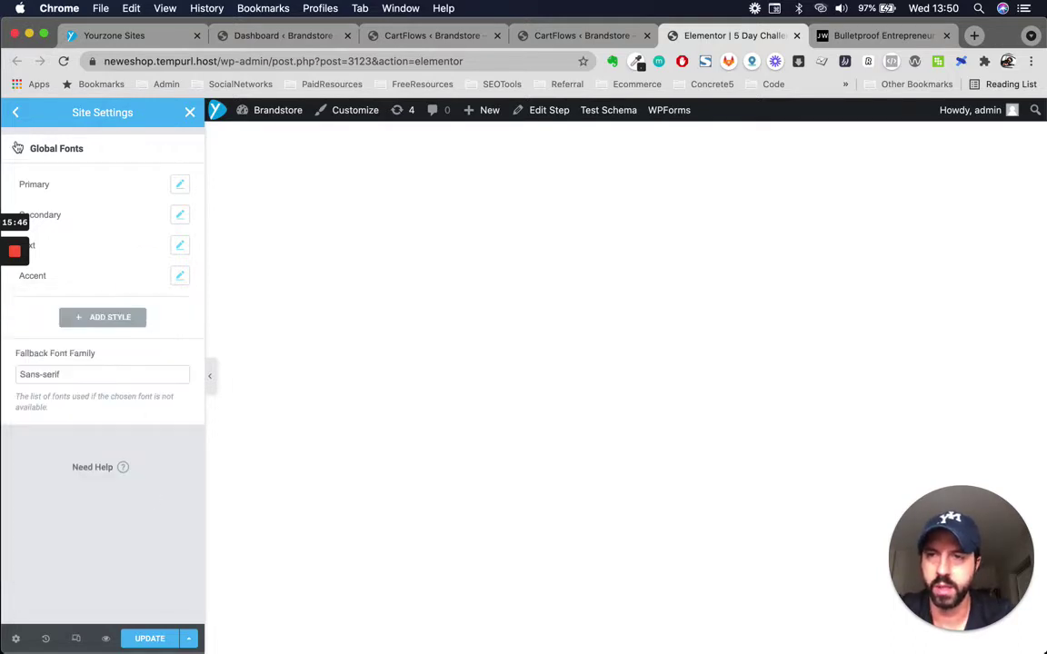
Examine the theme style typography settings for body, links and headings in the site settings
{"action": "left_click", "coordinate": [15, 112]}
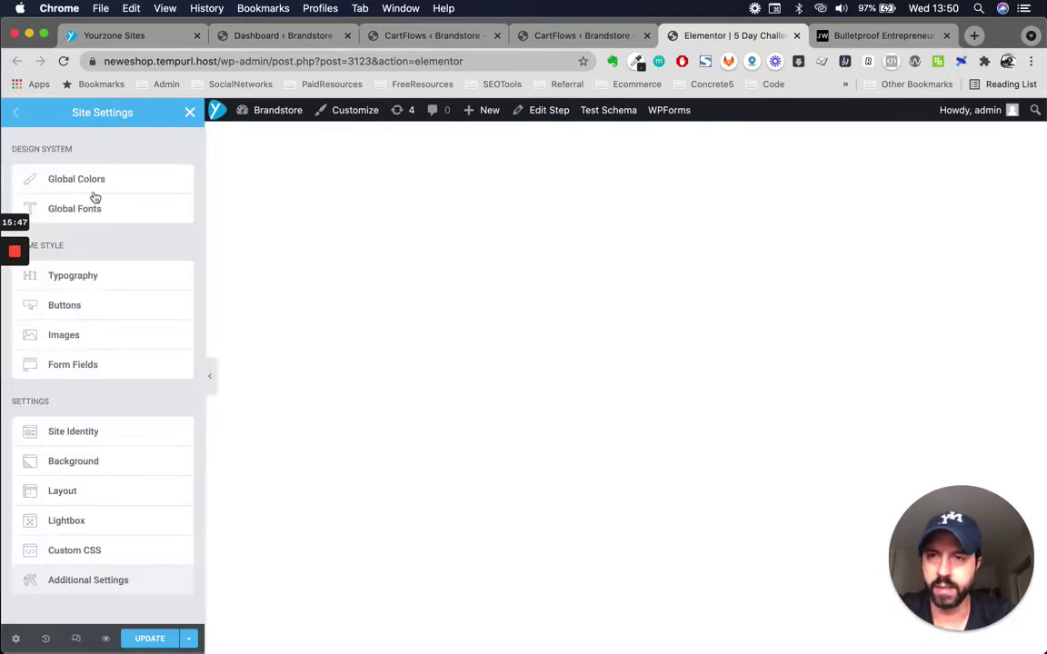
{"action": "left_click", "coordinate": [99, 278]}
{"action": "scroll", "coordinate": [159, 334], "scroll_direction": "down", "scroll_amount": 2}
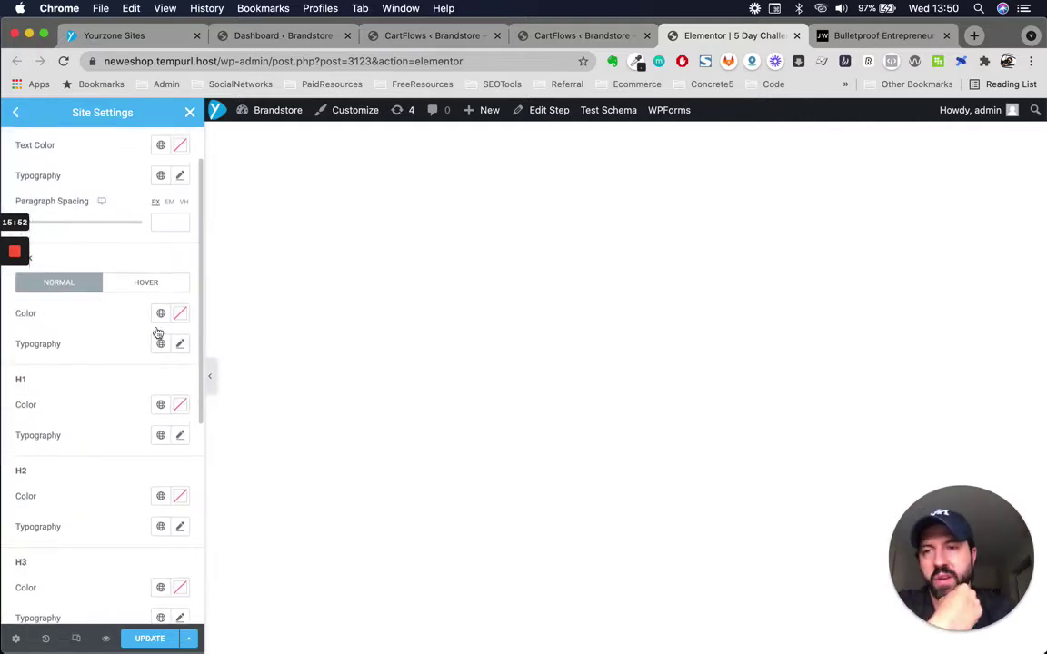
{"action": "scroll", "coordinate": [159, 335], "scroll_direction": "up", "scroll_amount": 2}
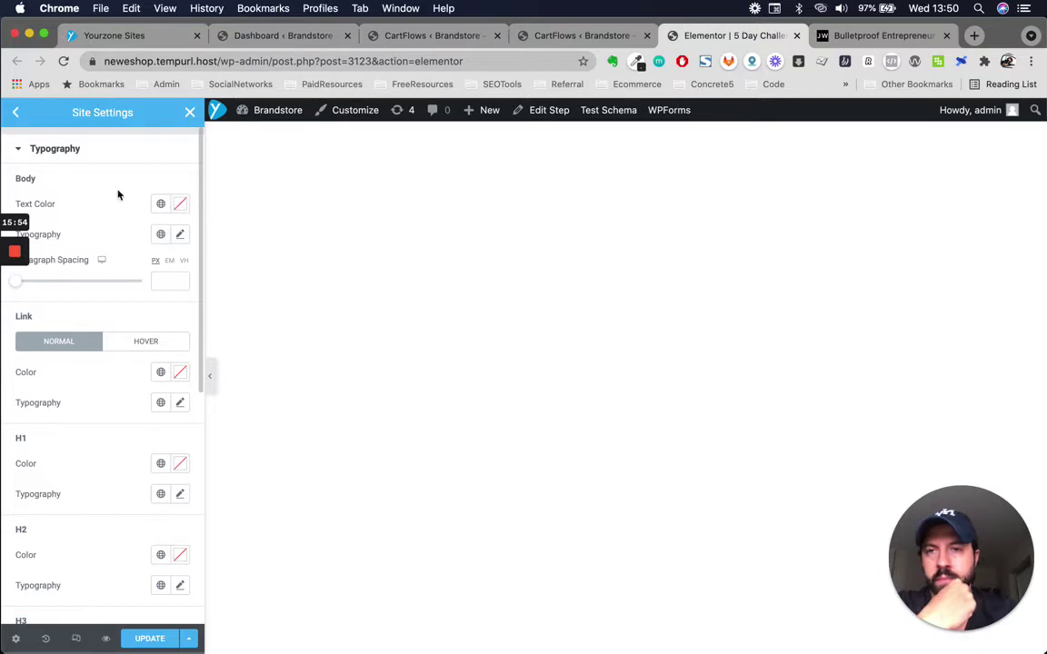
{"action": "scroll", "coordinate": [171, 539], "scroll_direction": "down", "scroll_amount": 1}
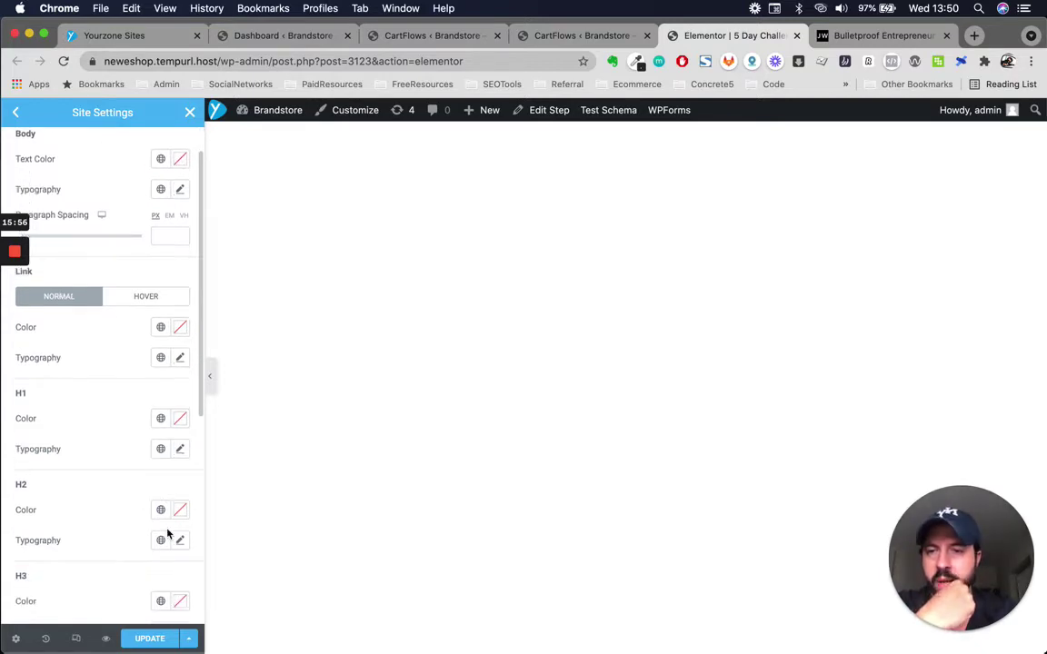
{"action": "scroll", "coordinate": [168, 534], "scroll_direction": "up", "scroll_amount": 1}
{"action": "scroll", "coordinate": [83, 235], "scroll_direction": "down", "scroll_amount": 2}
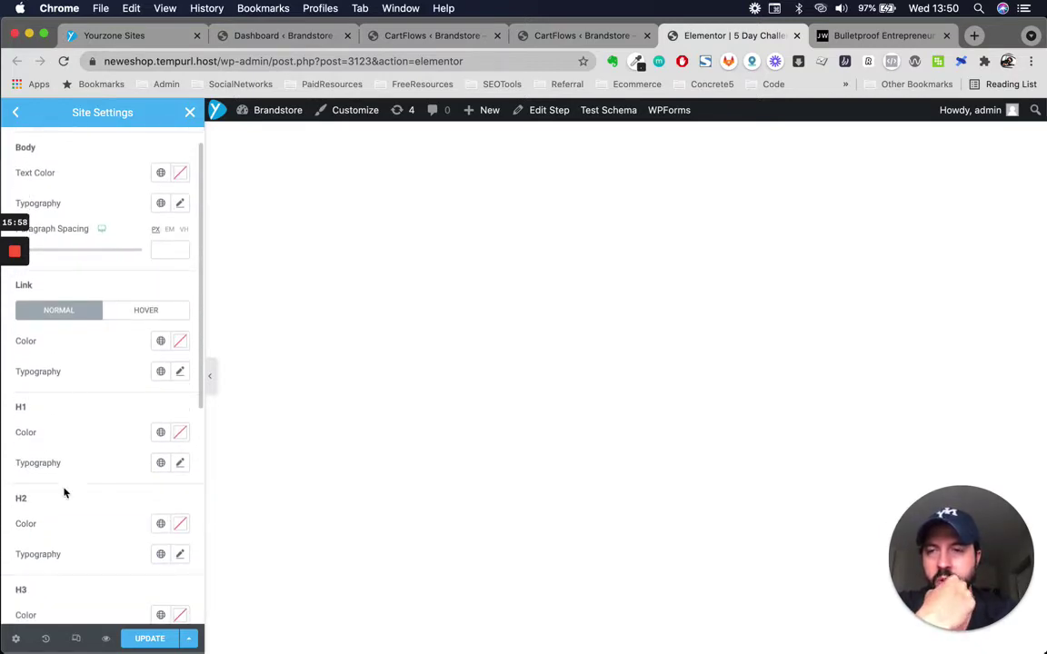
{"action": "scroll", "coordinate": [64, 491], "scroll_direction": "down", "scroll_amount": 8}
{"action": "scroll", "coordinate": [64, 491], "scroll_direction": "up", "scroll_amount": 7}
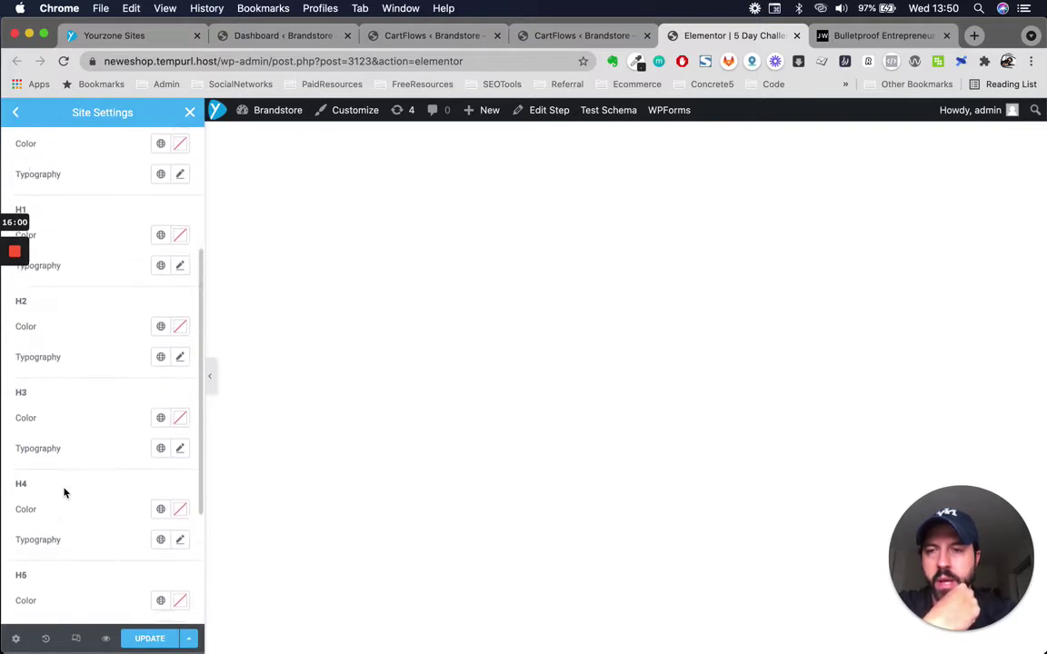
{"action": "scroll", "coordinate": [96, 247], "scroll_direction": "up", "scroll_amount": 2}
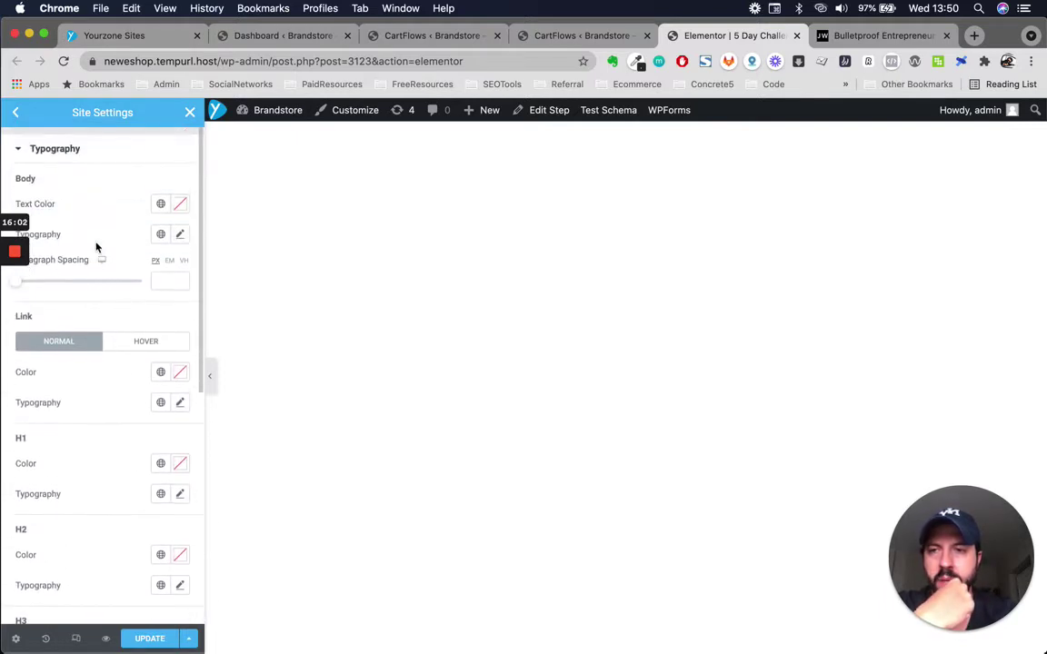
{"action": "left_click", "coordinate": [16, 112]}
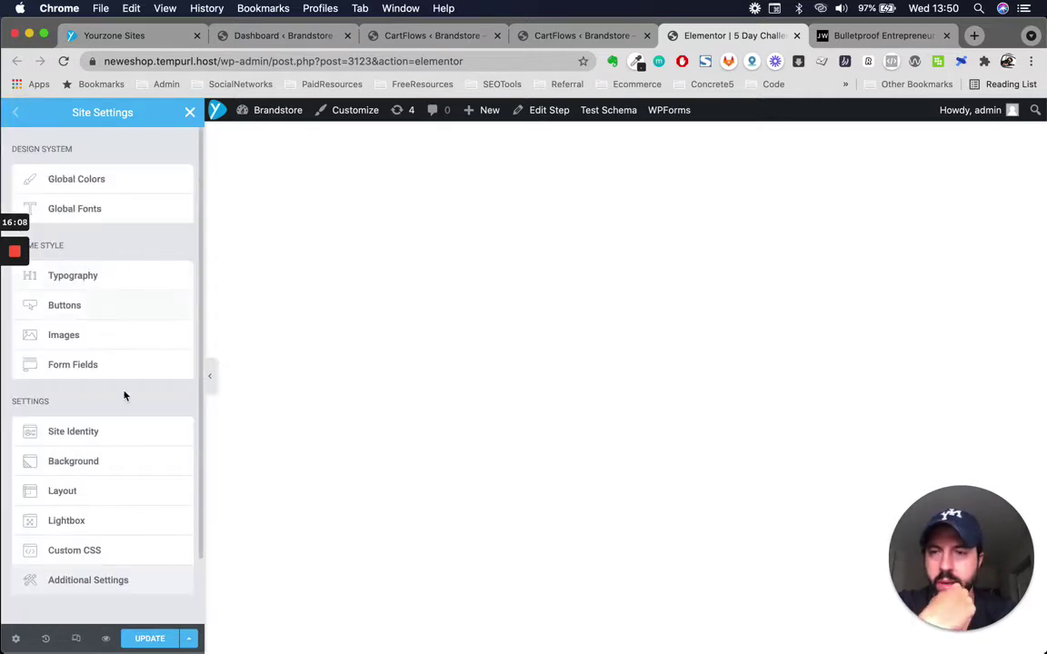
Examine the headings, text and Join the Challenge buttons on the Bulletproof Entrepreneur reference page
{"action": "left_click", "coordinate": [878, 35]}
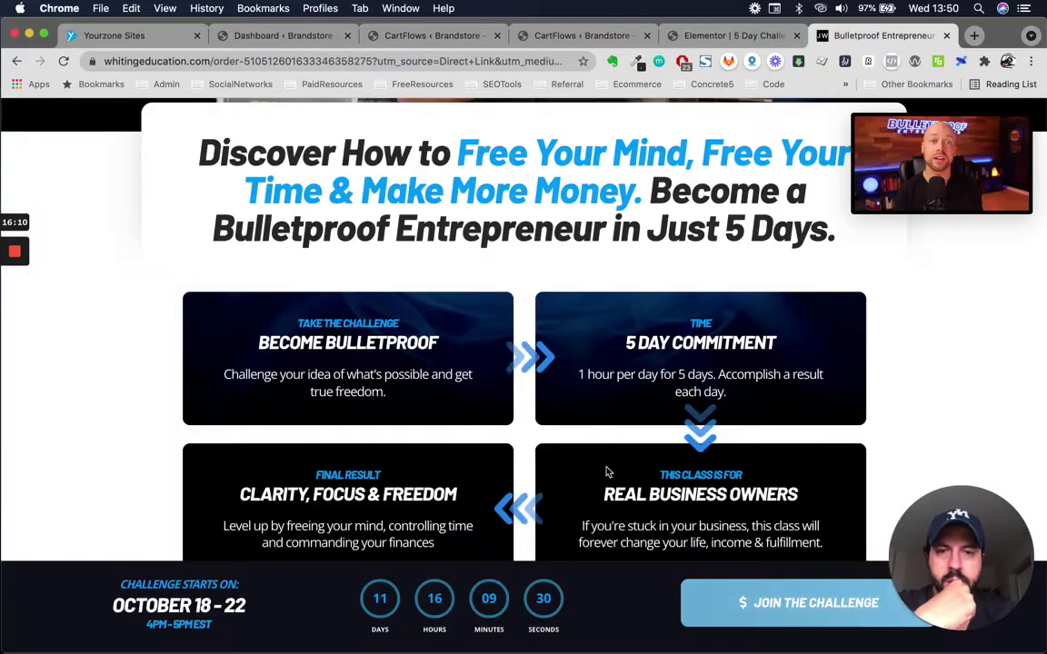
{"action": "scroll", "coordinate": [608, 472], "scroll_direction": "down", "scroll_amount": 2}
{"action": "scroll", "coordinate": [608, 472], "scroll_direction": "up", "scroll_amount": 10}
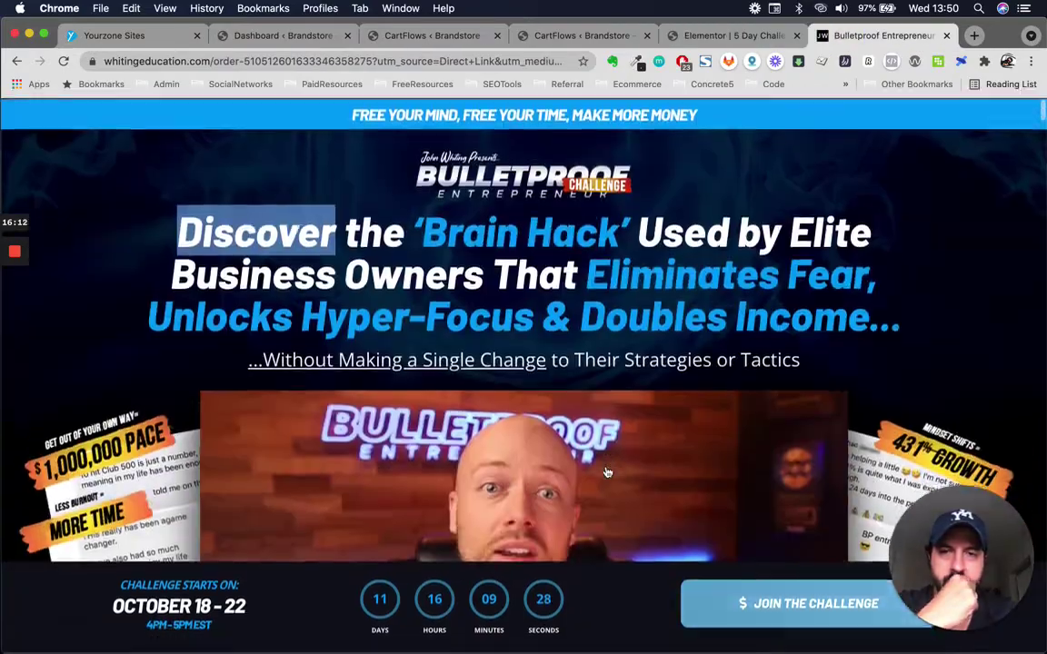
{"action": "scroll", "coordinate": [608, 472], "scroll_direction": "down", "scroll_amount": 10}
{"action": "scroll", "coordinate": [537, 362], "scroll_direction": "up", "scroll_amount": 6}
{"action": "scroll", "coordinate": [536, 366], "scroll_direction": "down", "scroll_amount": 3}
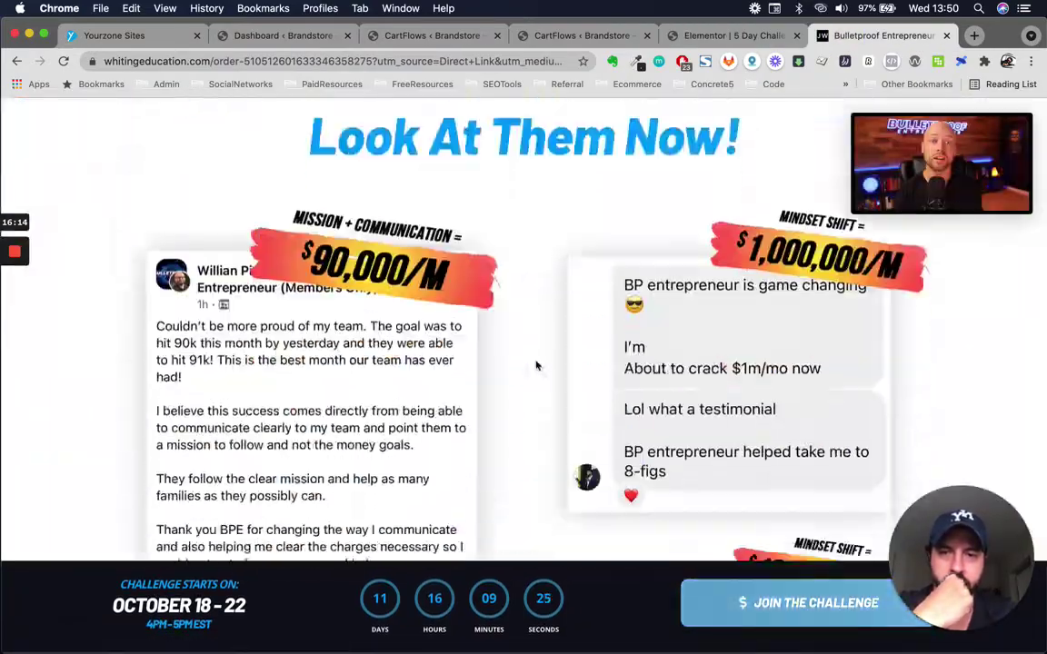
{"action": "scroll", "coordinate": [536, 365], "scroll_direction": "down", "scroll_amount": 15}
{"action": "scroll", "coordinate": [497, 313], "scroll_direction": "up", "scroll_amount": 4}
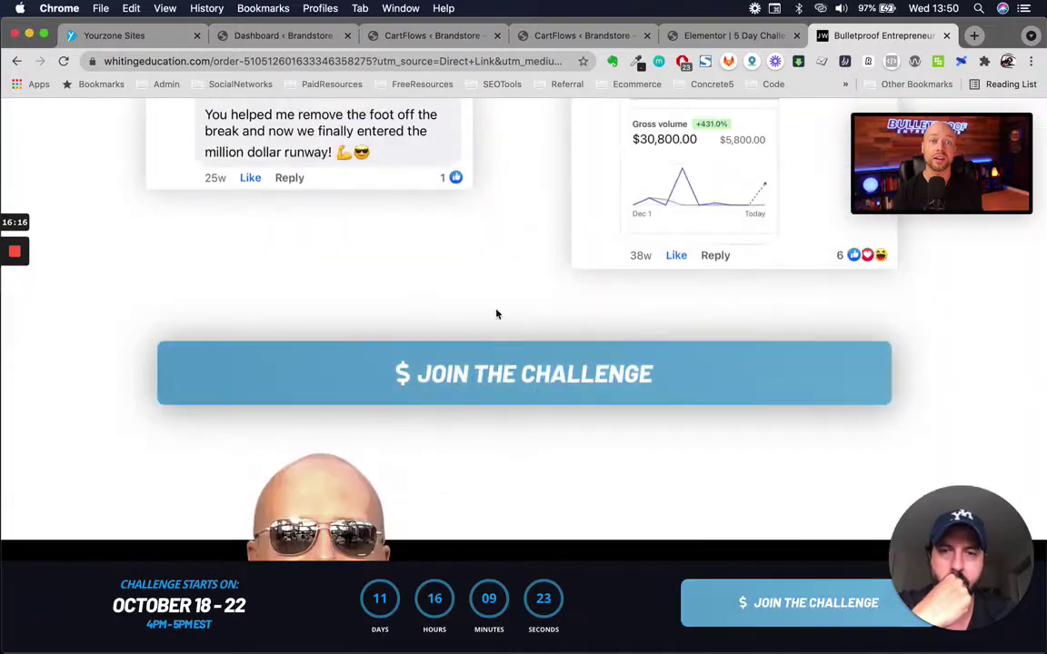
{"action": "scroll", "coordinate": [482, 404], "scroll_direction": "up", "scroll_amount": 10}
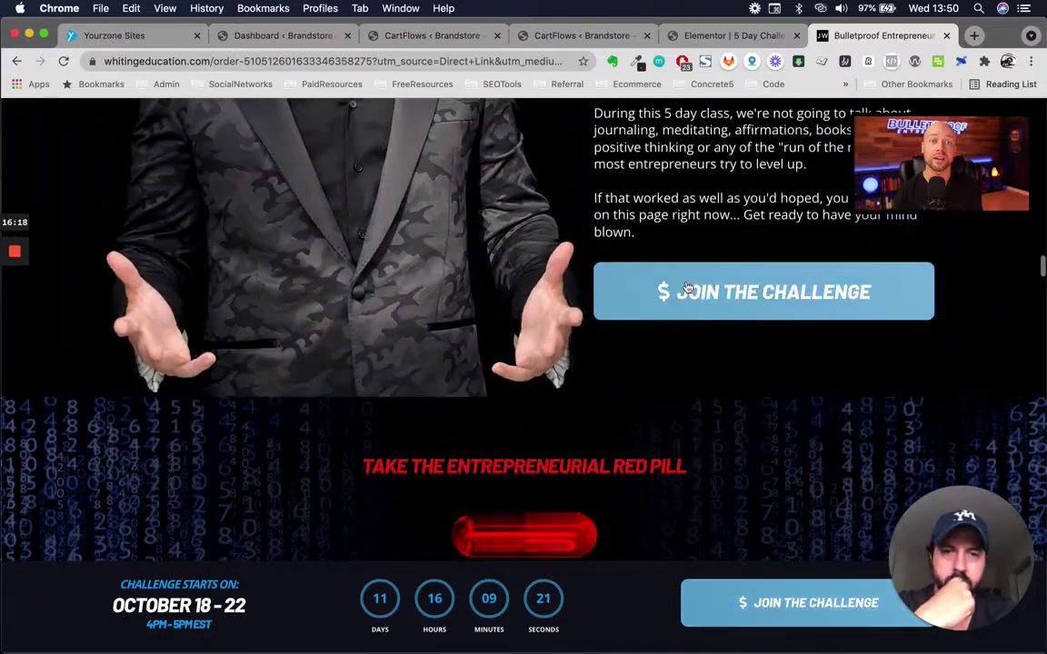
{"action": "scroll", "coordinate": [488, 390], "scroll_direction": "down", "scroll_amount": 10}
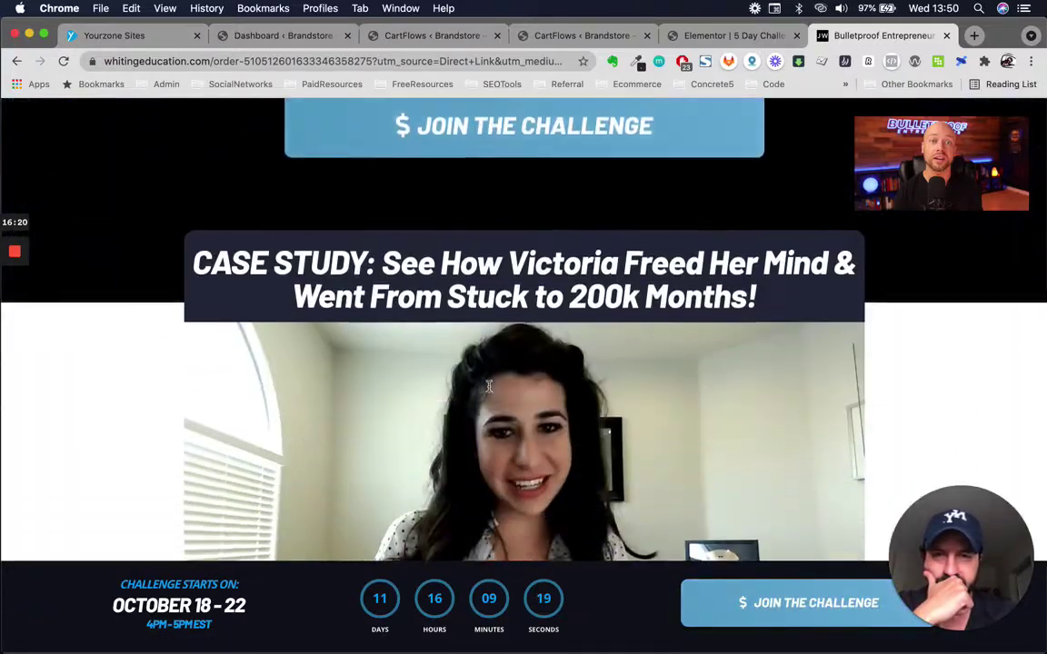
{"action": "scroll", "coordinate": [489, 386], "scroll_direction": "up", "scroll_amount": 5}
{"action": "scroll", "coordinate": [488, 390], "scroll_direction": "down", "scroll_amount": 15}
{"action": "scroll", "coordinate": [454, 364], "scroll_direction": "up", "scroll_amount": 5}
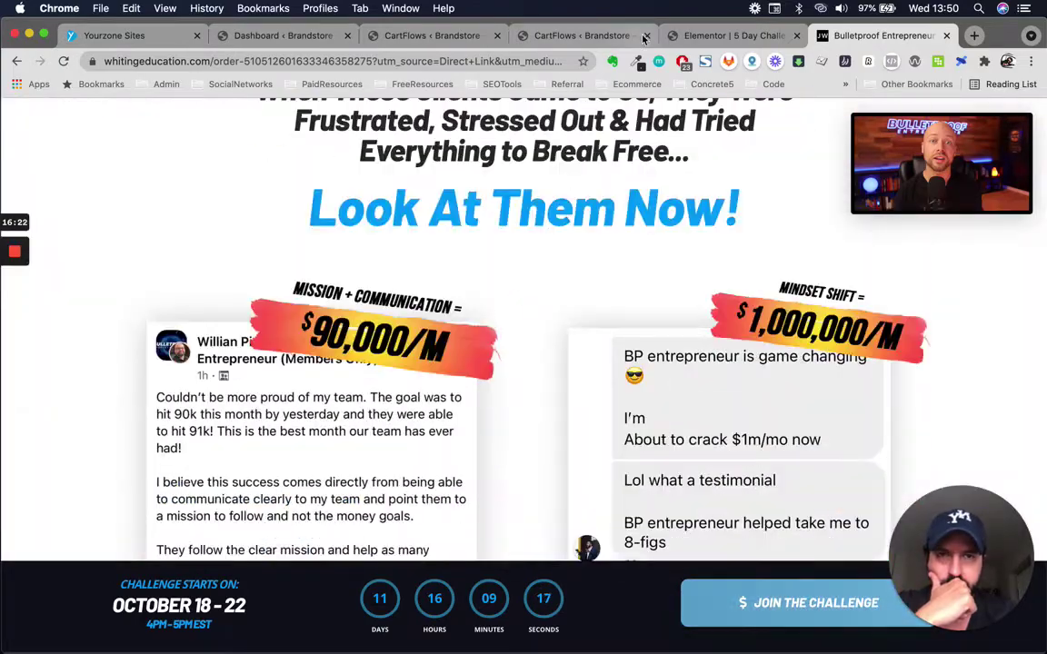
Return to the Elementor site settings and open the theme style settings for buttons
{"action": "left_click", "coordinate": [722, 35]}
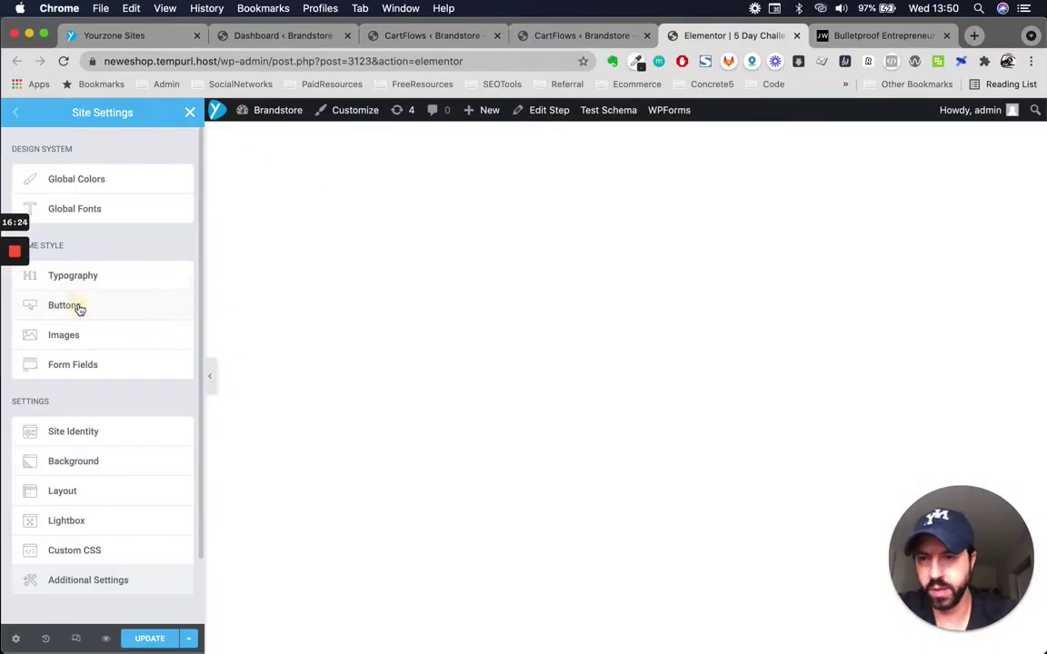
{"action": "left_click", "coordinate": [79, 310]}
{"action": "left_click", "coordinate": [179, 185]}
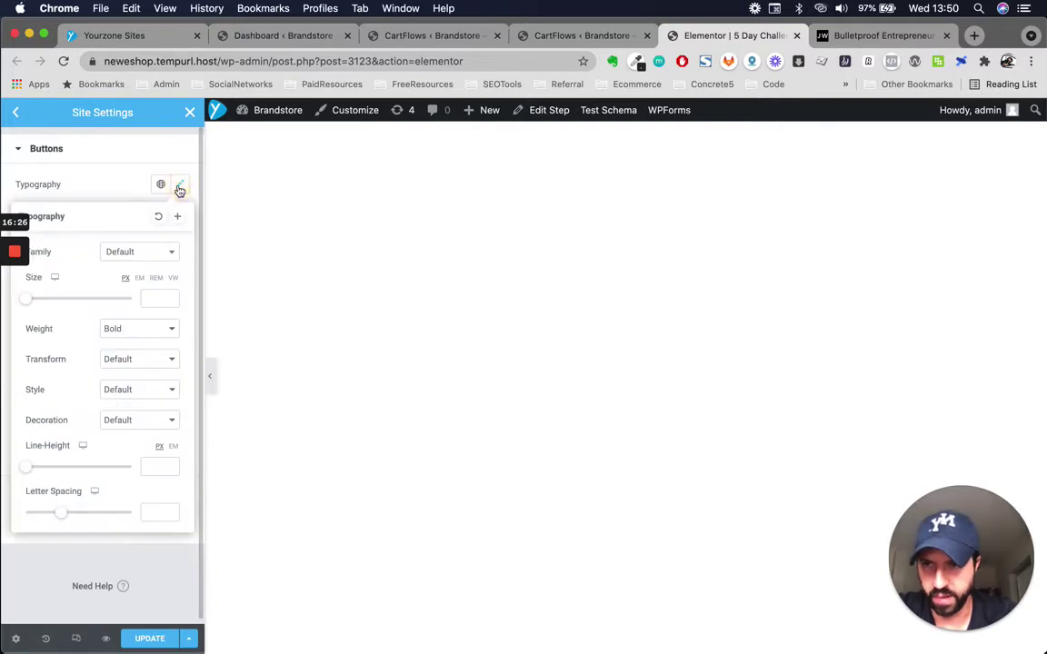
{"action": "left_click", "coordinate": [132, 255]}
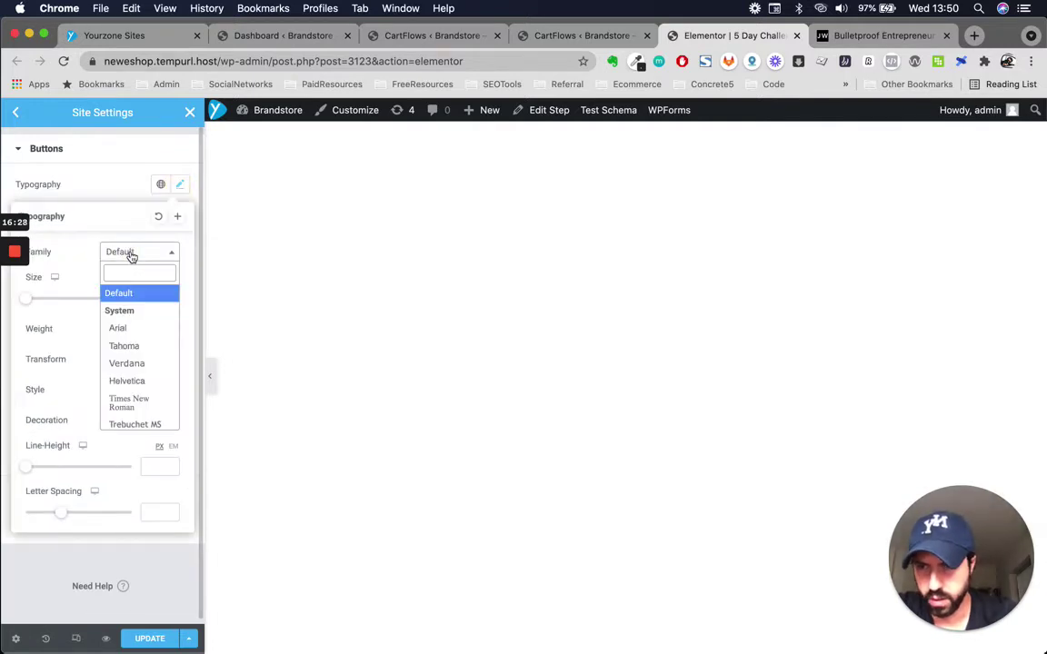
{"action": "type", "text": "Bar"}
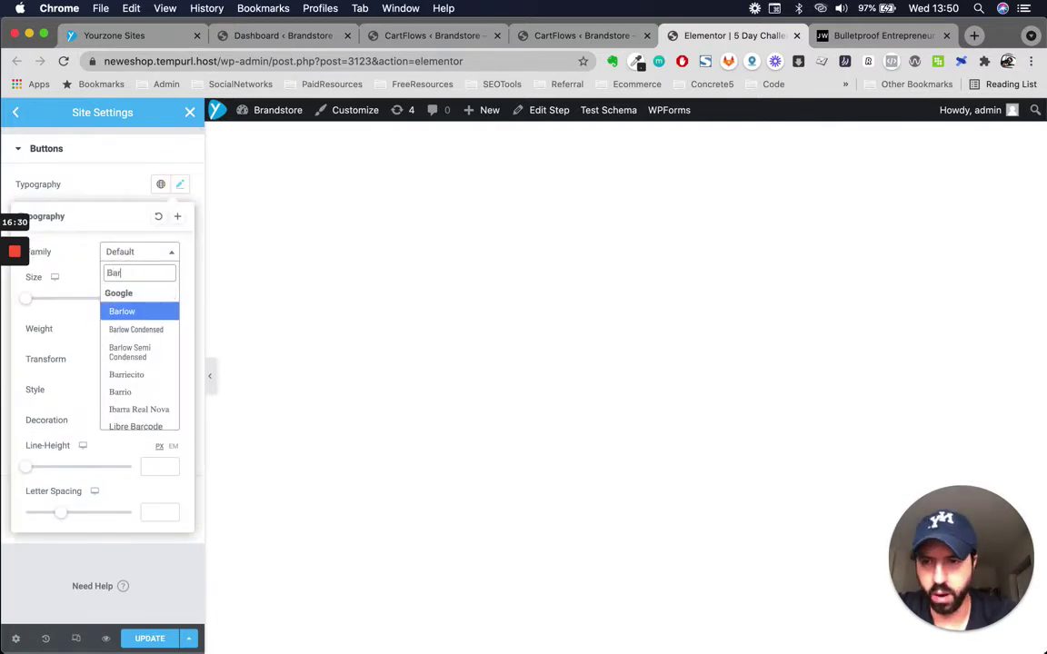
{"action": "left_click", "coordinate": [117, 178]}
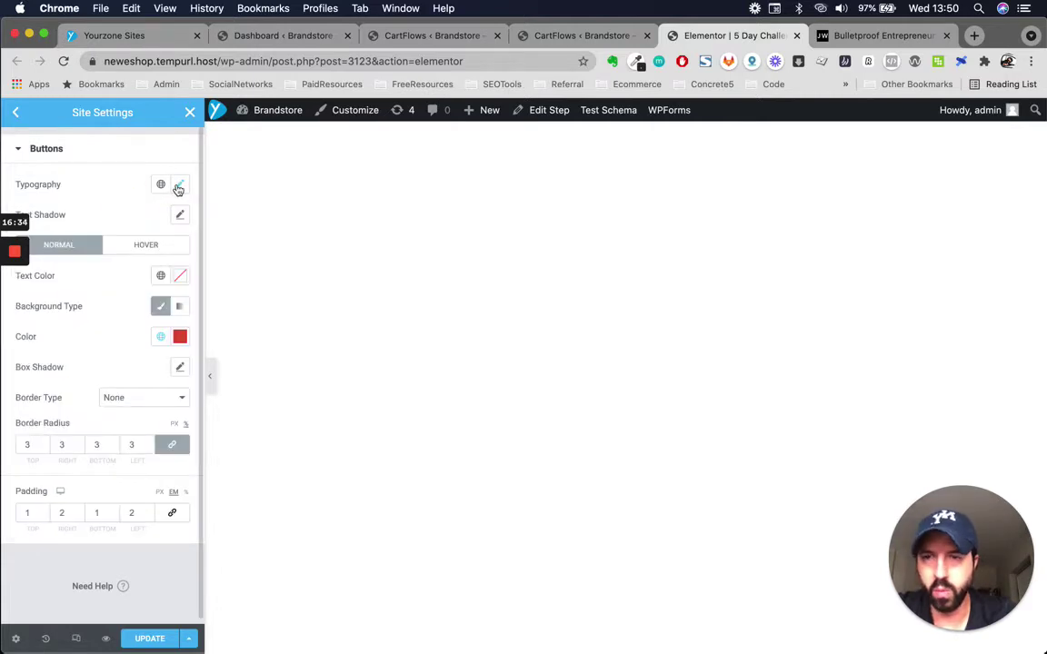
Assign the Primary global font to the theme style button typography
{"action": "left_click", "coordinate": [161, 186]}
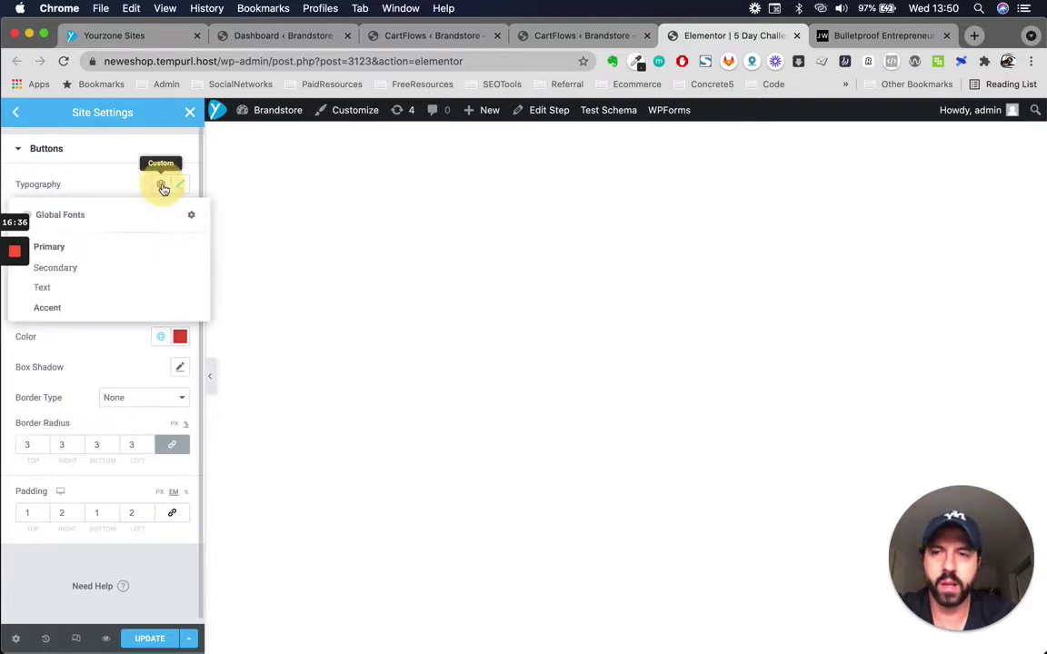
{"action": "left_click", "coordinate": [80, 252]}
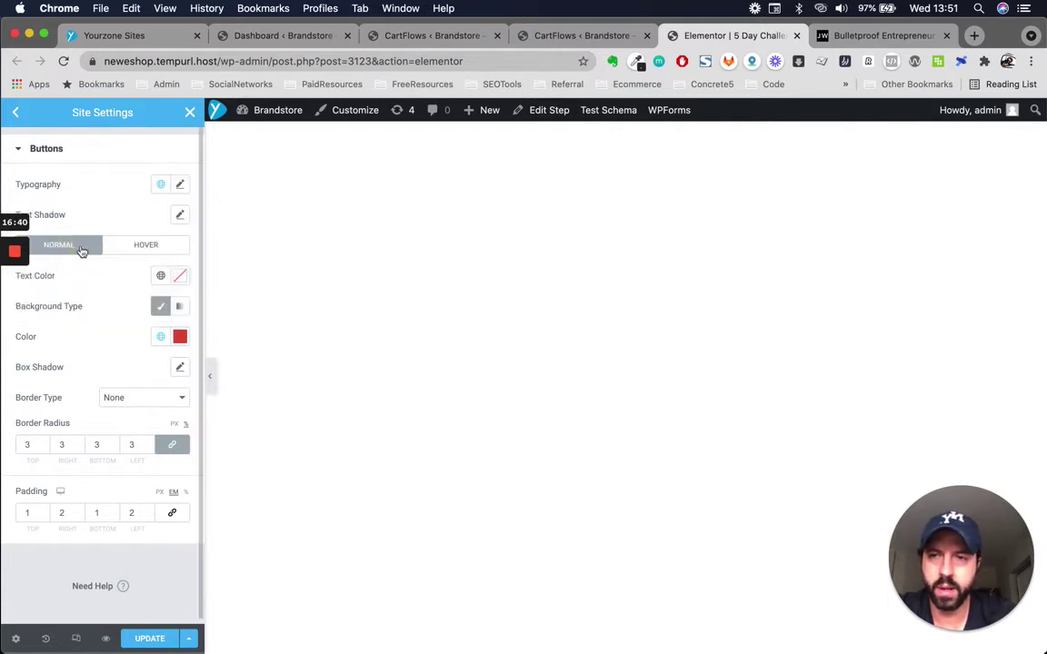
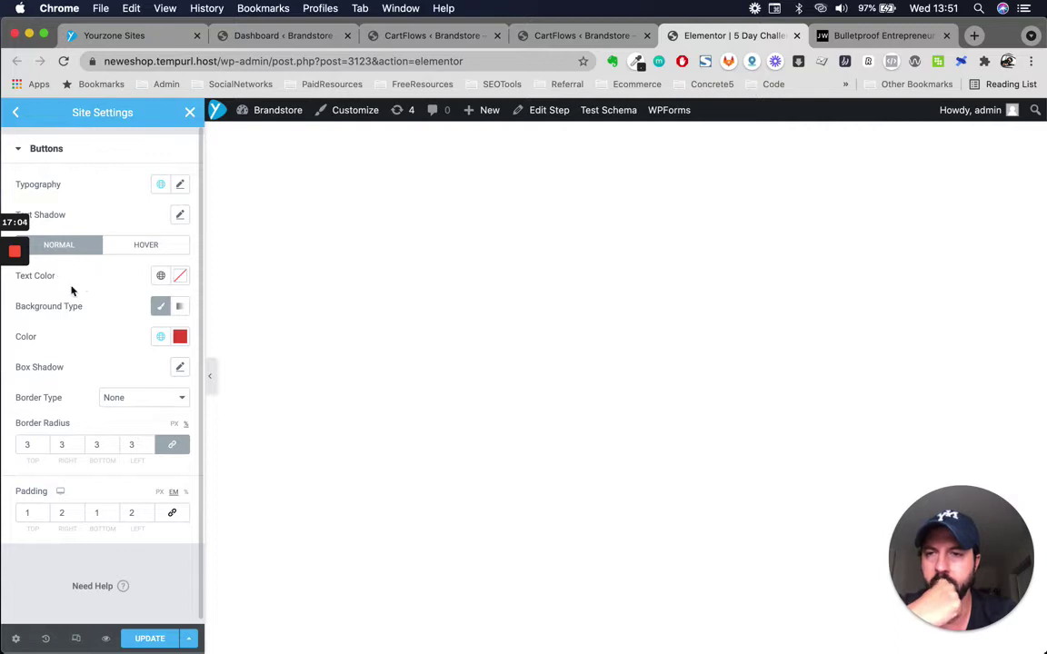
Examine the custom color and the list of global colors available for the buttons' normal background
{"action": "left_click", "coordinate": [180, 338]}
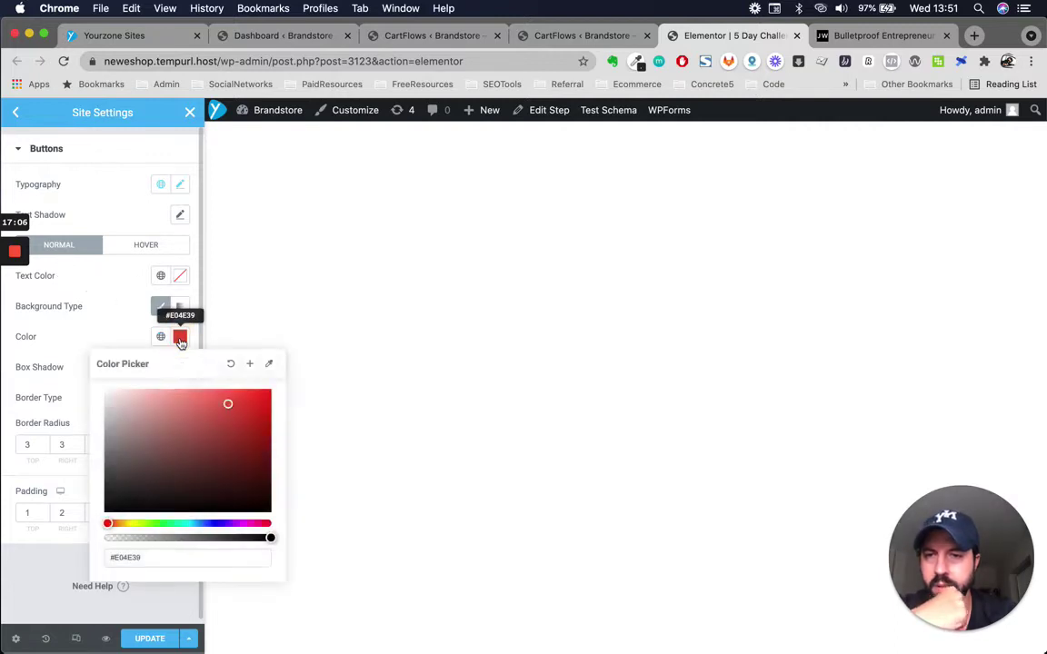
{"action": "left_click", "coordinate": [109, 300]}
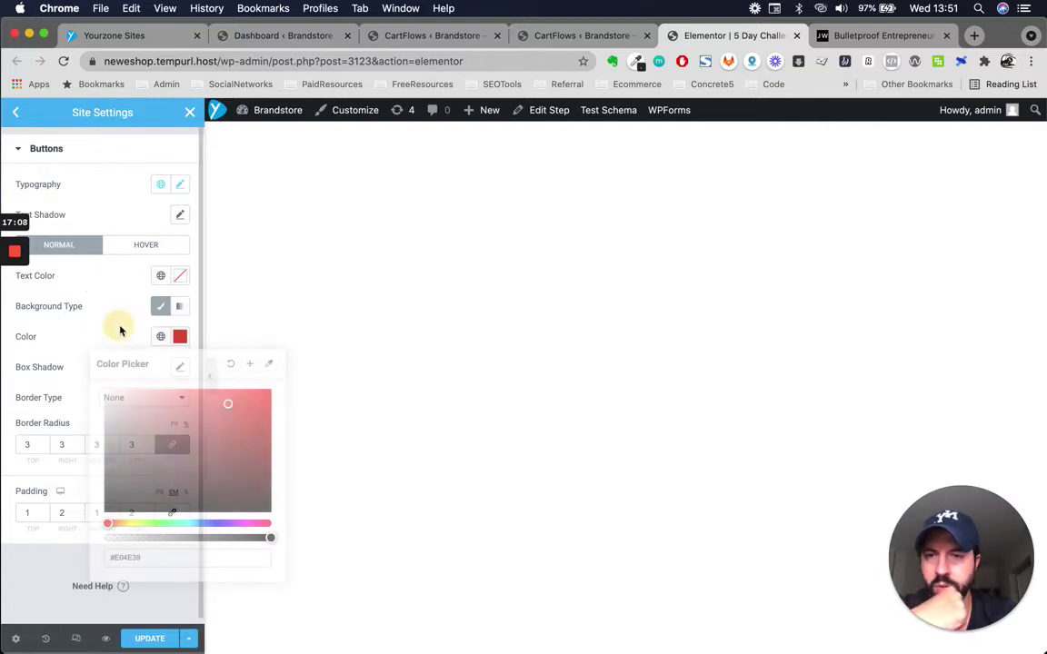
{"action": "left_click", "coordinate": [160, 337]}
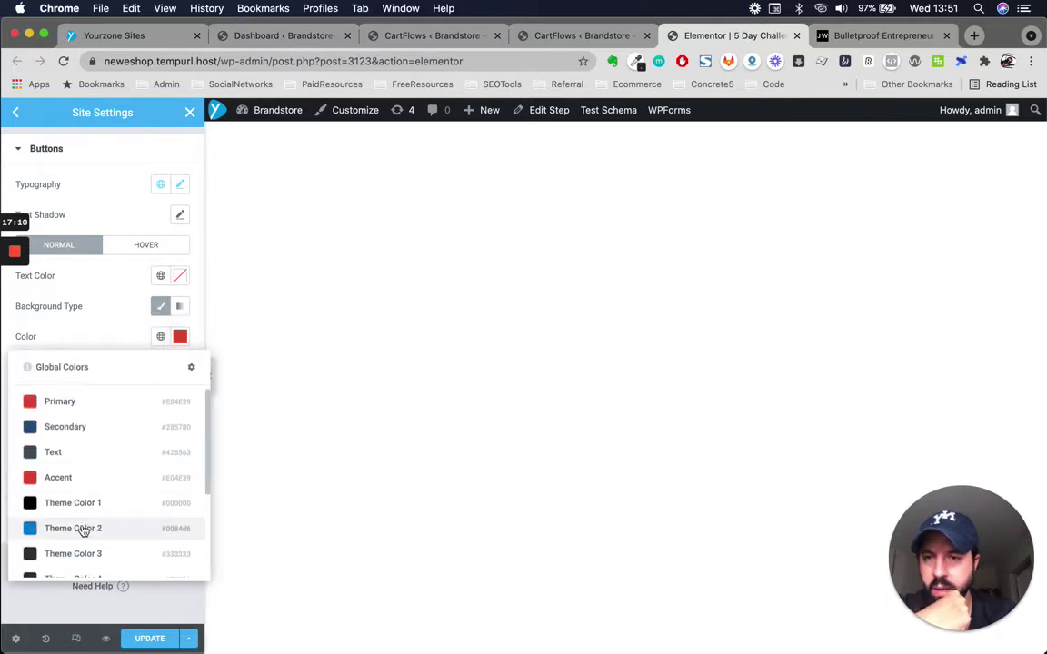
{"action": "scroll", "coordinate": [82, 528], "scroll_direction": "down", "scroll_amount": 3}
{"action": "scroll", "coordinate": [82, 455], "scroll_direction": "up", "scroll_amount": 3}
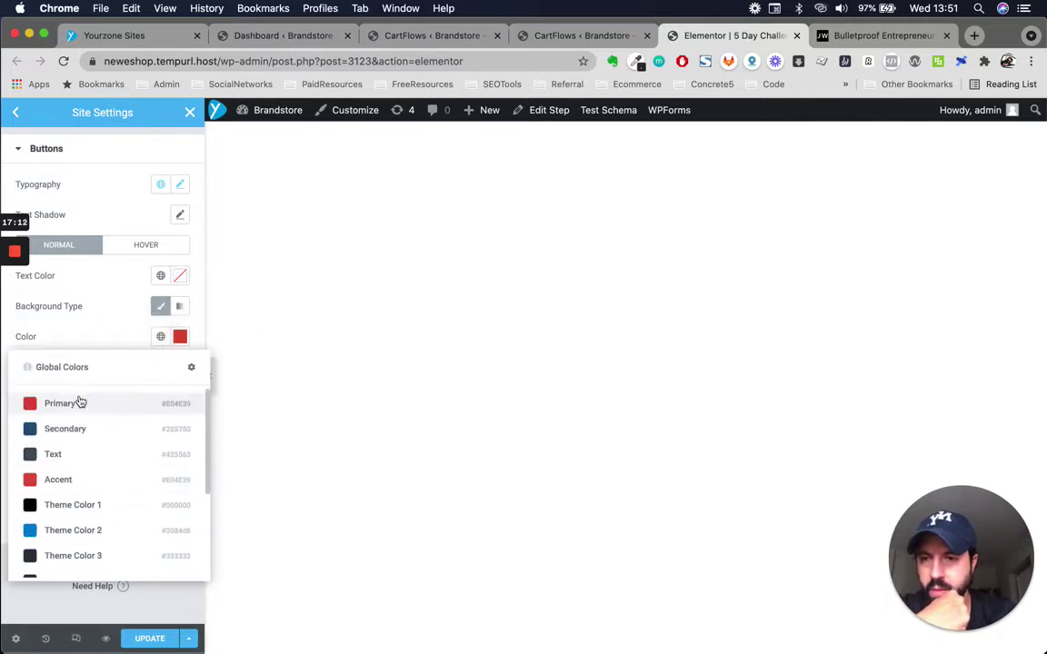
{"action": "scroll", "coordinate": [85, 472], "scroll_direction": "down", "scroll_amount": 2}
{"action": "scroll", "coordinate": [86, 463], "scroll_direction": "up", "scroll_amount": 2}
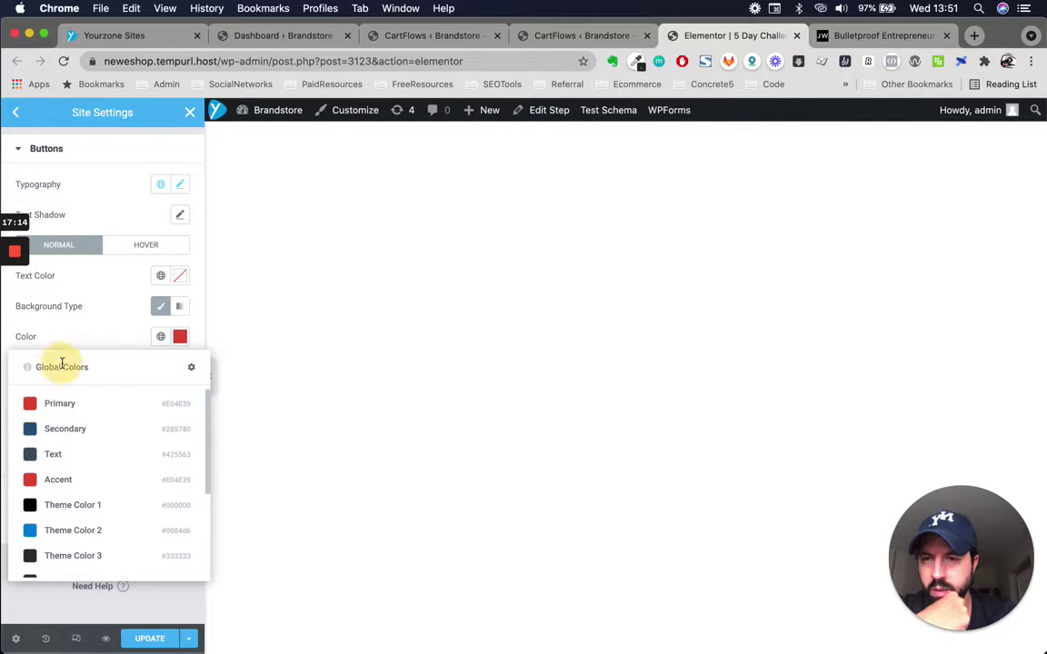
{"action": "scroll", "coordinate": [72, 414], "scroll_direction": "down", "scroll_amount": 3}
{"action": "scroll", "coordinate": [73, 409], "scroll_direction": "up", "scroll_amount": 3}
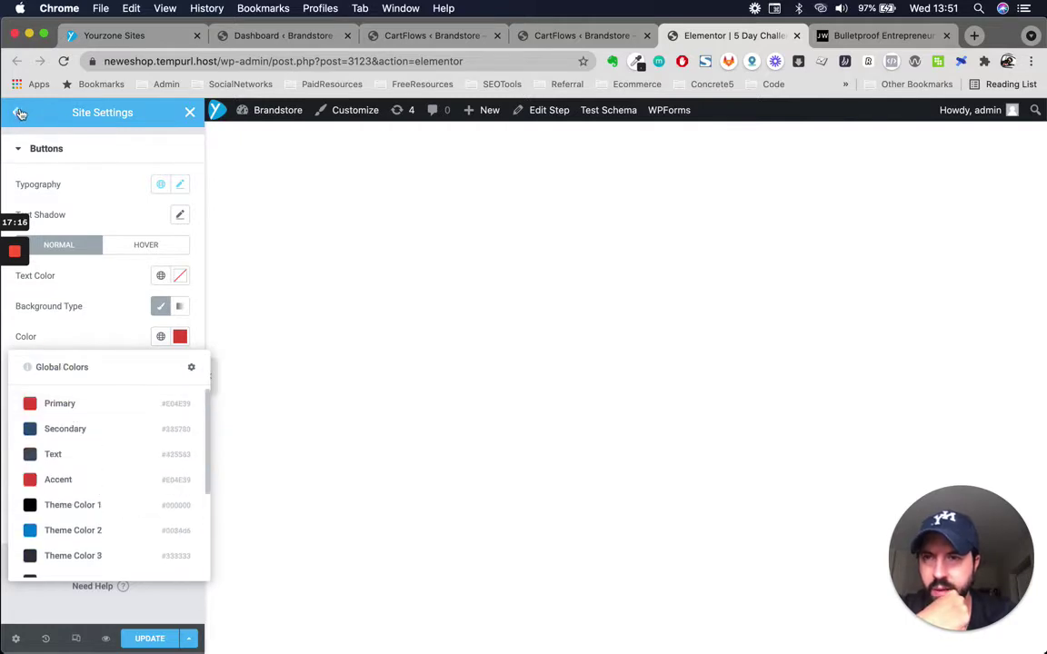
{"action": "left_click", "coordinate": [127, 313]}
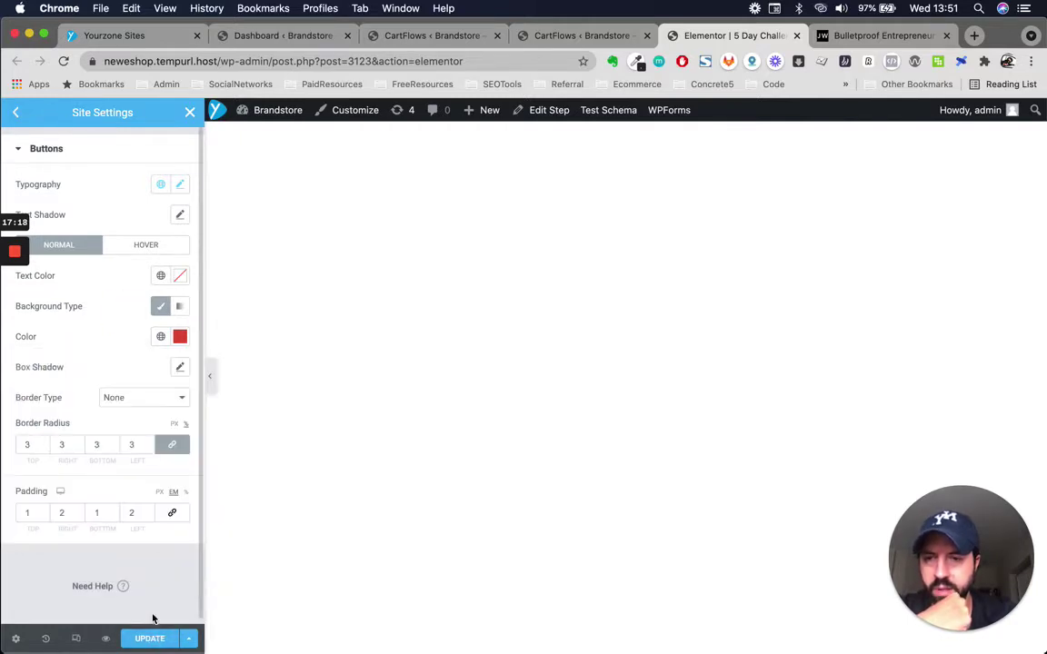
Save the site settings, then compare the defined global colors with those offered for the button background
{"action": "left_click", "coordinate": [147, 638]}
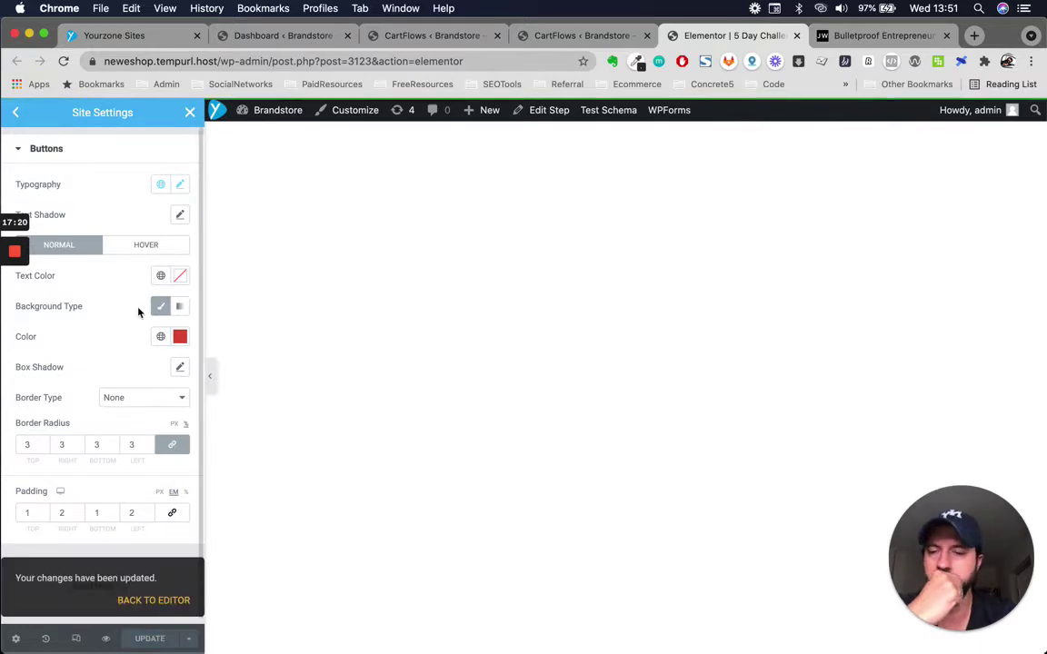
{"action": "left_click", "coordinate": [16, 116]}
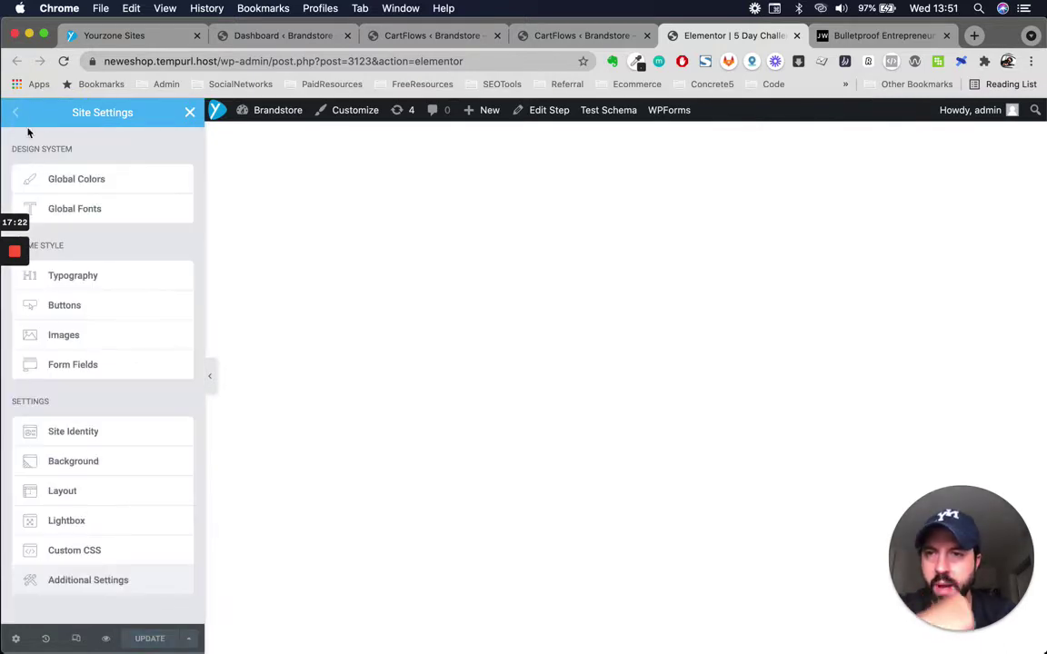
{"action": "left_click", "coordinate": [56, 178]}
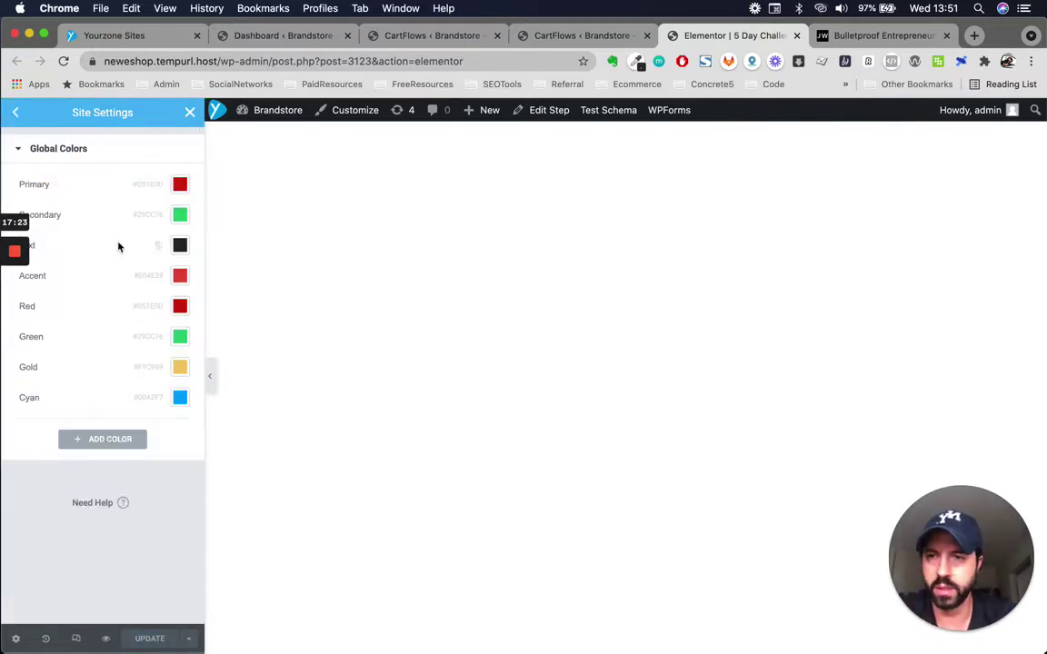
{"action": "left_click", "coordinate": [16, 114]}
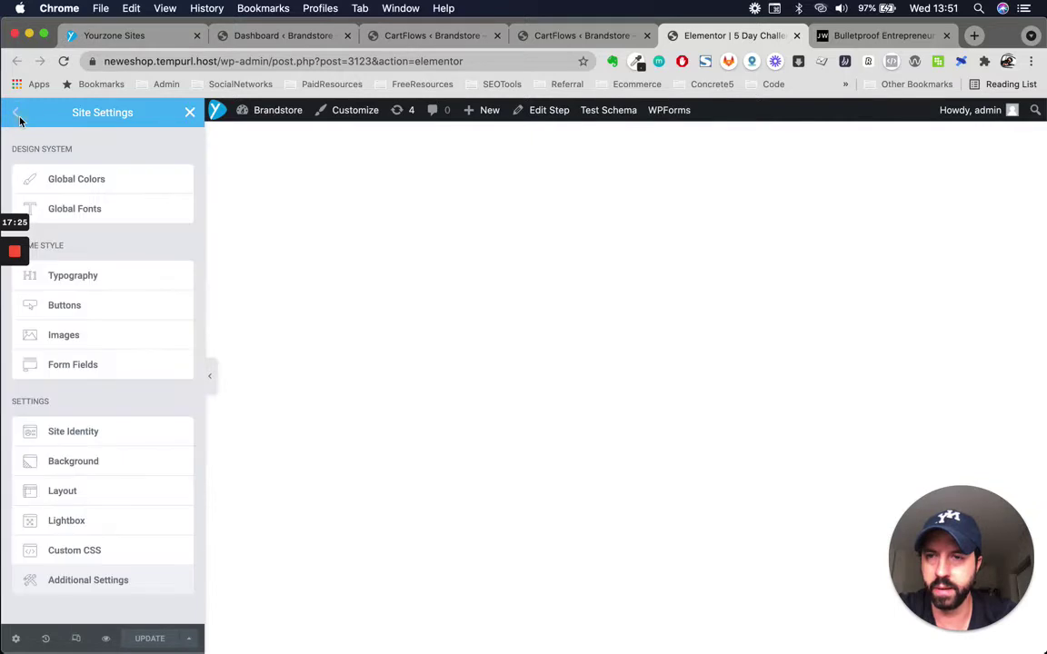
{"action": "left_click", "coordinate": [102, 302]}
{"action": "left_click", "coordinate": [158, 338]}
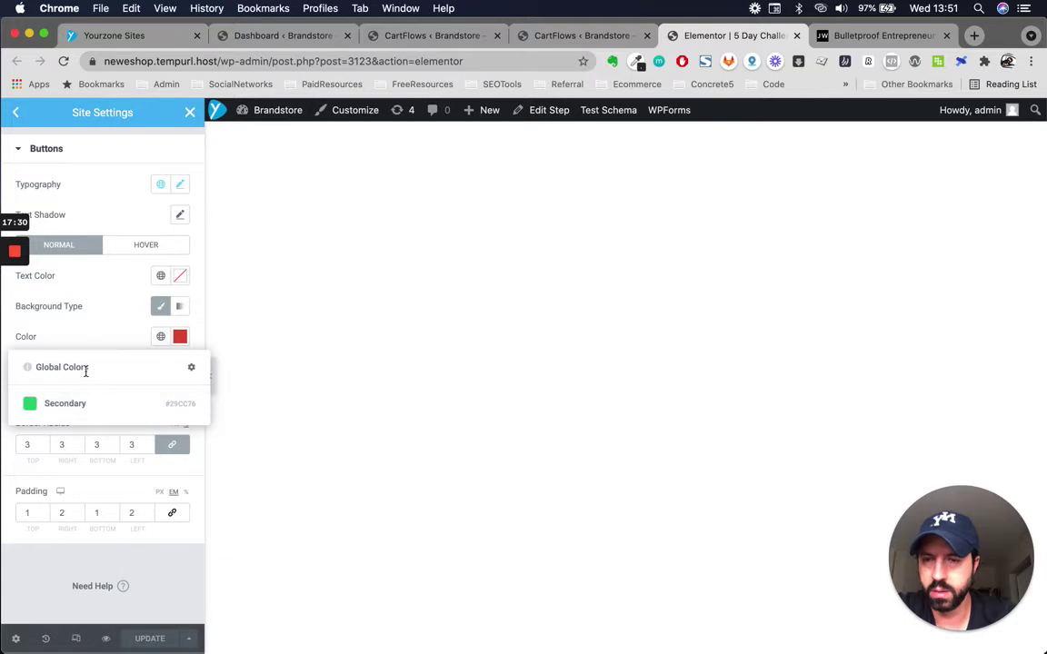
{"action": "left_click", "coordinate": [107, 334]}
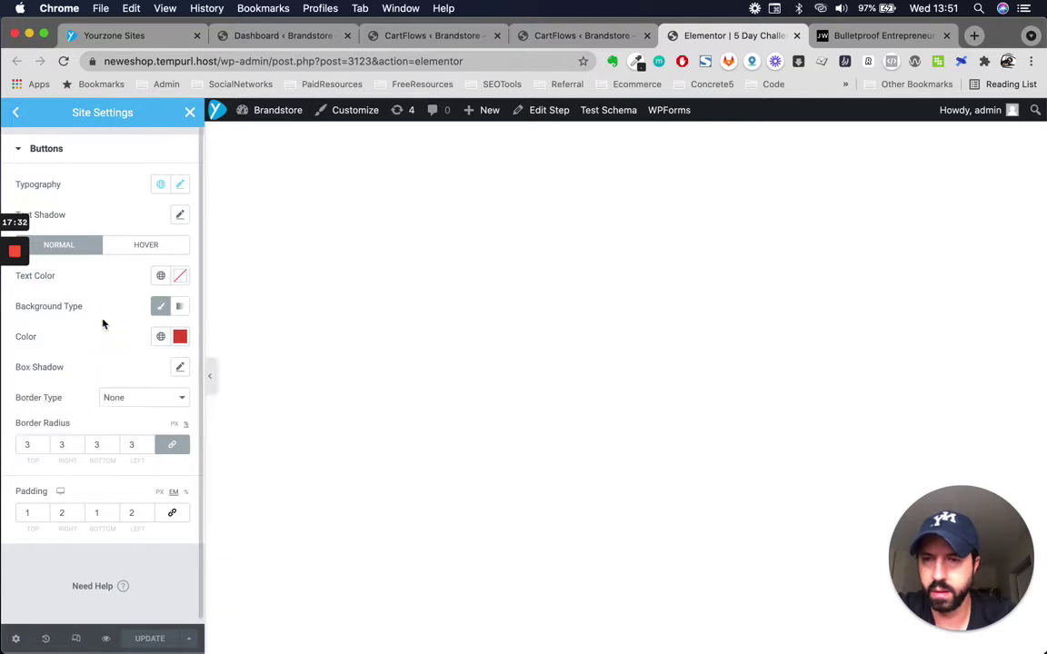
Copy the Cyan global color's code #00A2F7 into the Secondary global color and save the site settings
{"action": "left_click", "coordinate": [161, 338]}
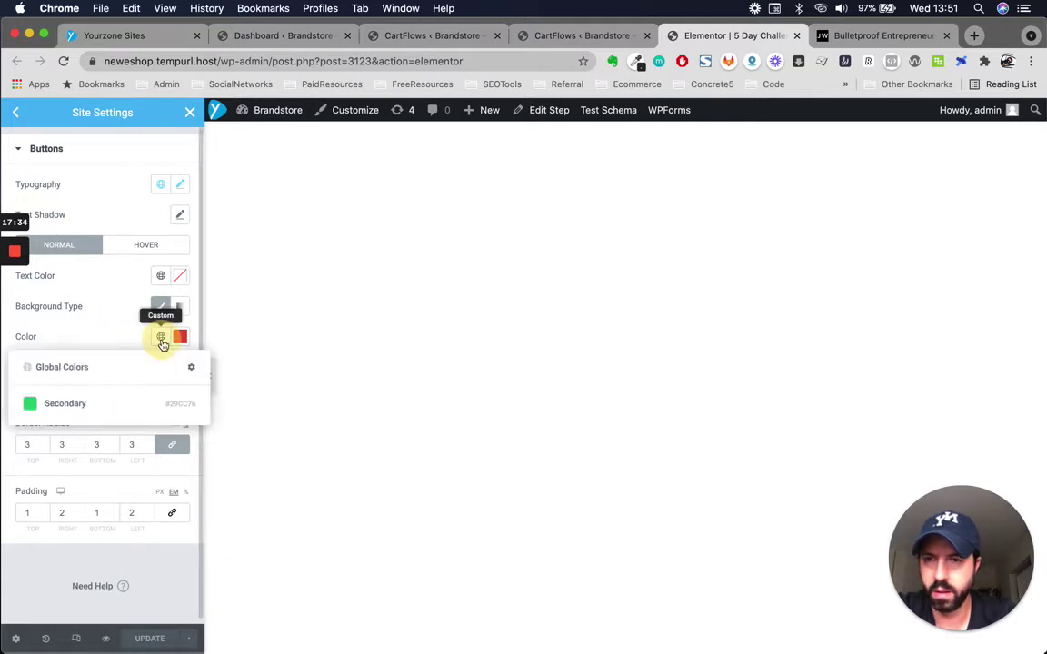
{"action": "left_click", "coordinate": [192, 374]}
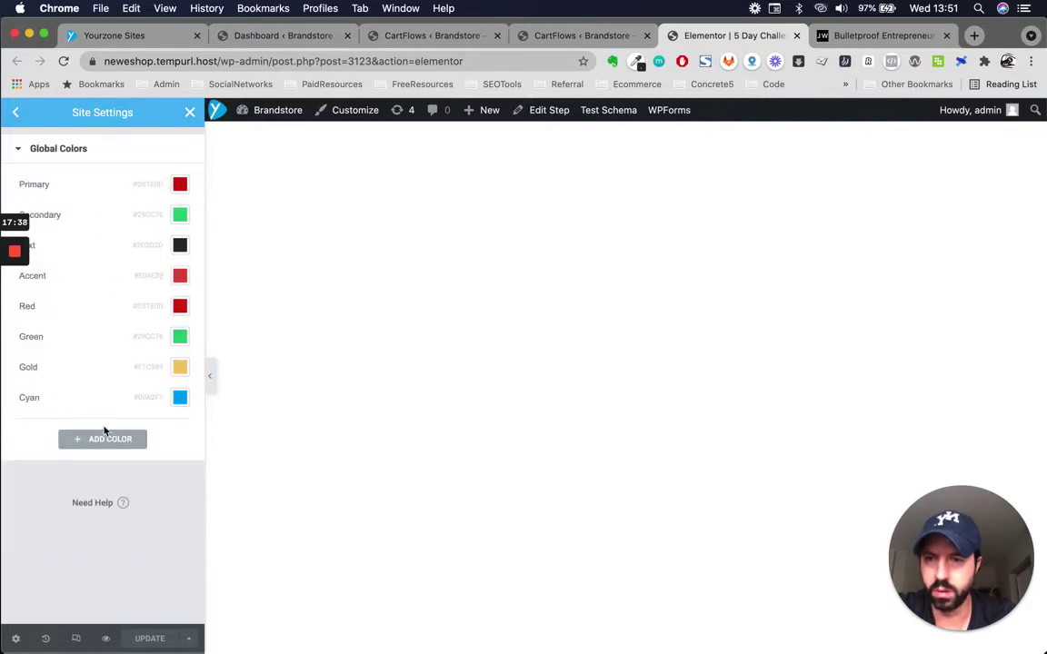
{"action": "left_click", "coordinate": [180, 398]}
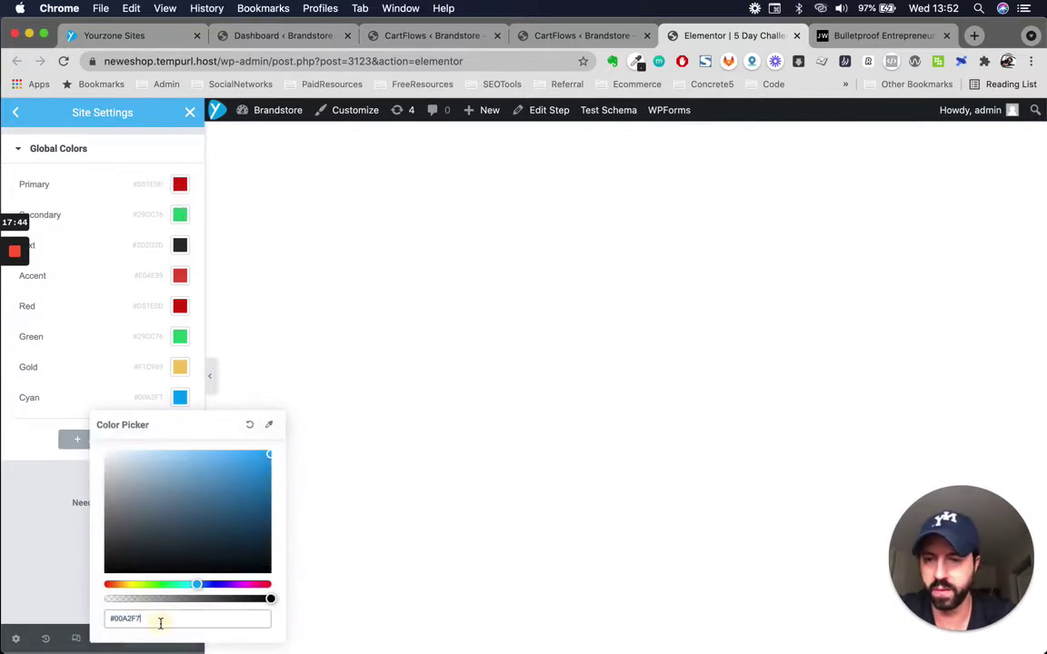
{"action": "triple_click", "coordinate": [160, 623]}
{"action": "key", "text": "super+c"}
{"action": "left_click", "coordinate": [27, 496]}
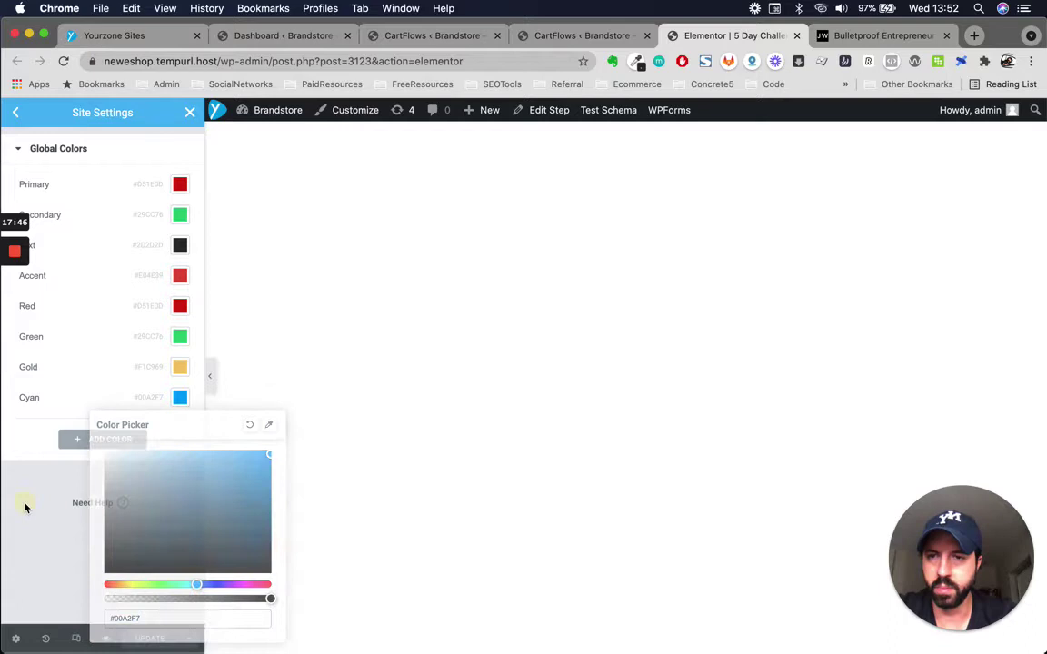
{"action": "left_click", "coordinate": [181, 219]}
{"action": "key", "text": "super+v"}
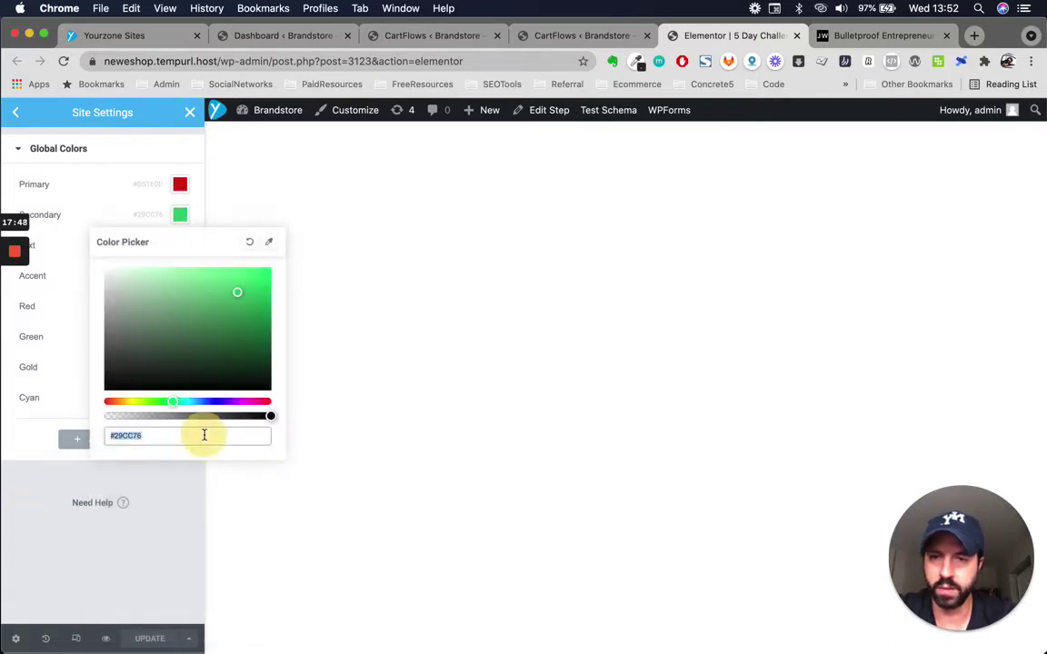
{"action": "left_click", "coordinate": [88, 560]}
{"action": "left_click", "coordinate": [150, 638]}
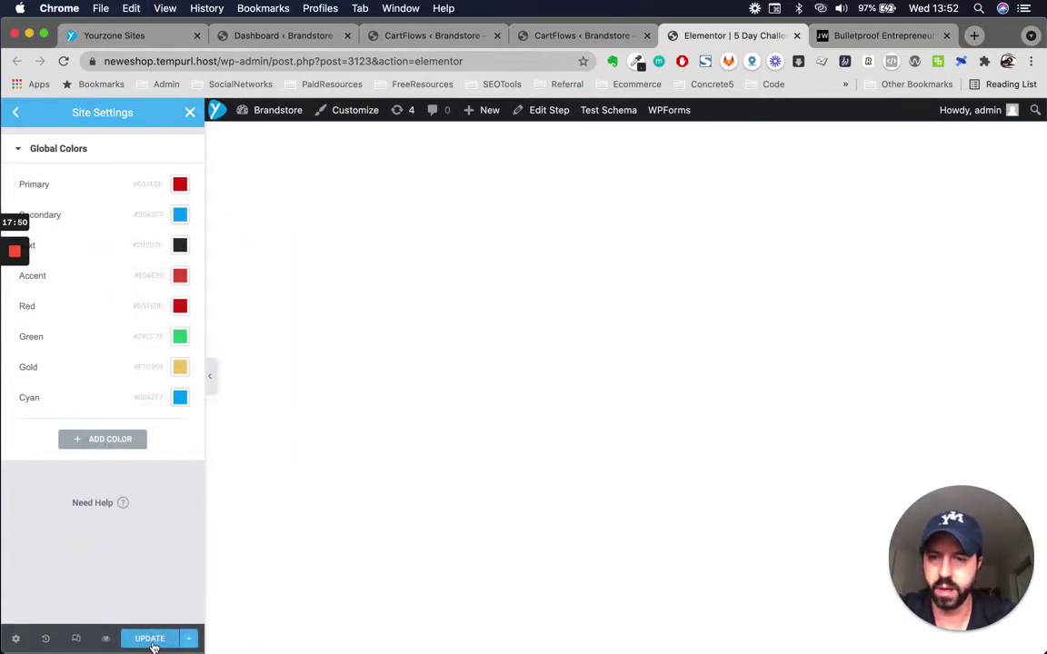
Set the theme style buttons' normal background color to the Secondary global color
{"action": "left_click", "coordinate": [17, 110]}
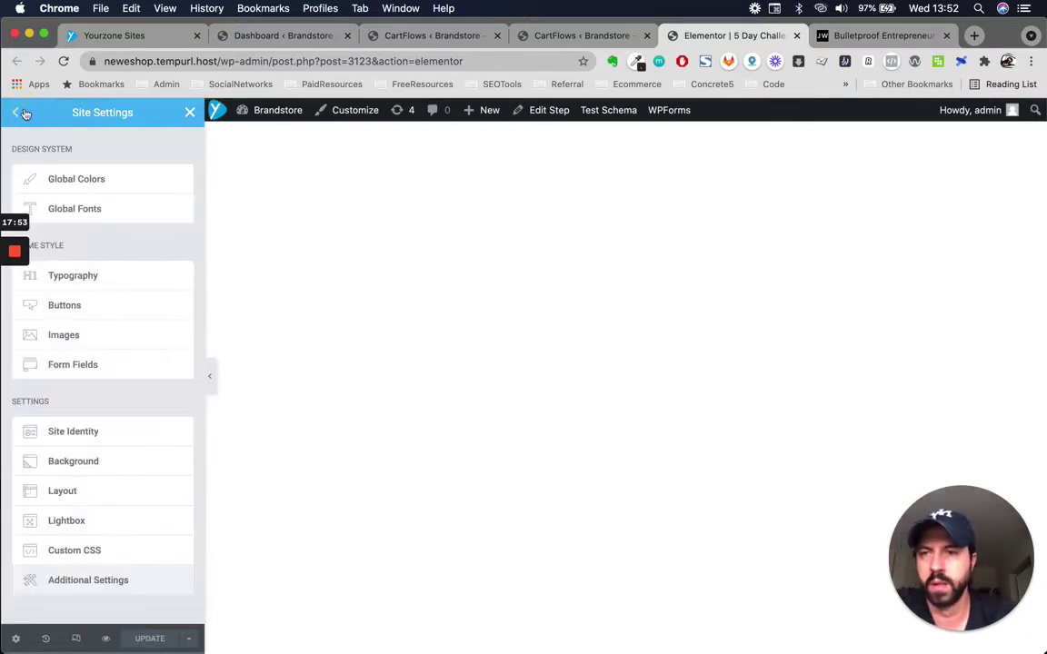
{"action": "left_click", "coordinate": [103, 308]}
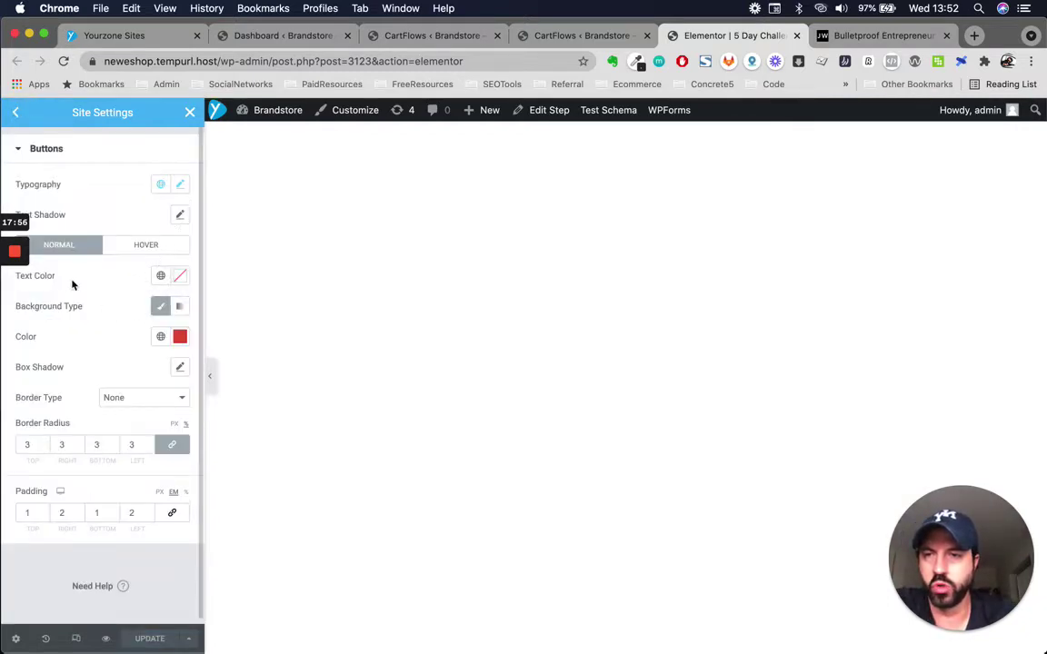
{"action": "left_click", "coordinate": [161, 336]}
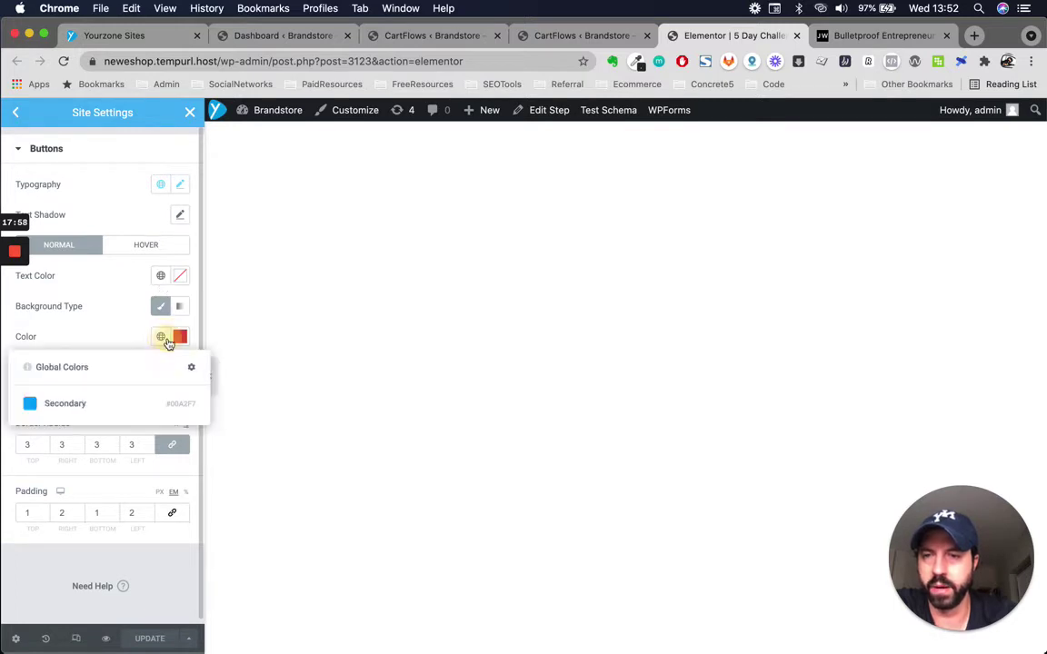
{"action": "left_click", "coordinate": [67, 412]}
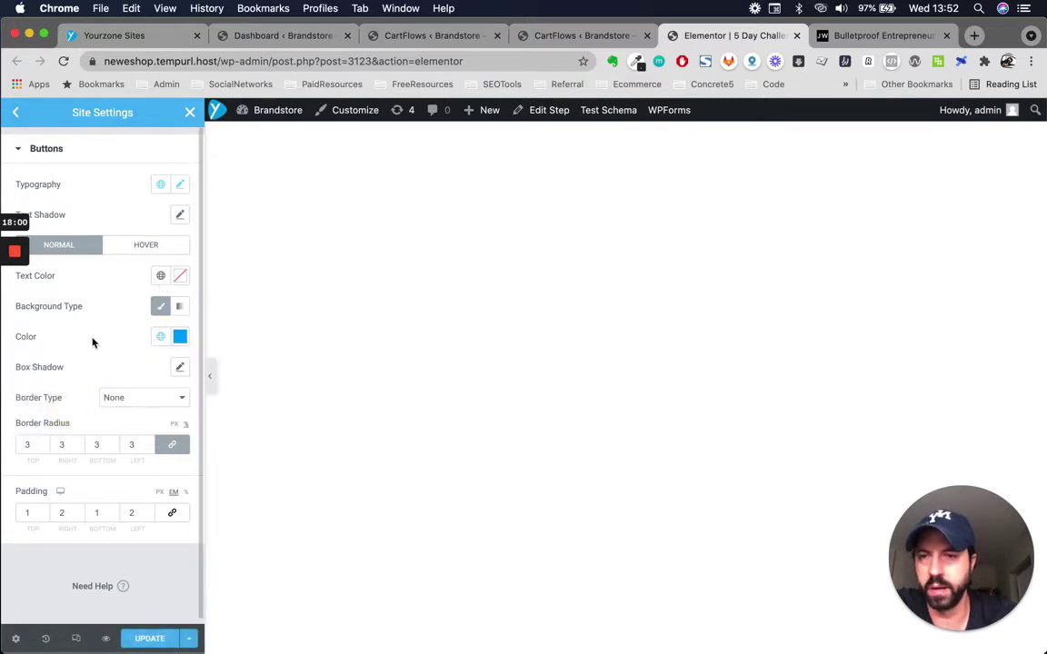
Inspect the hex code of the buttons' normal background color in the color picker
{"action": "left_click", "coordinate": [180, 338]}
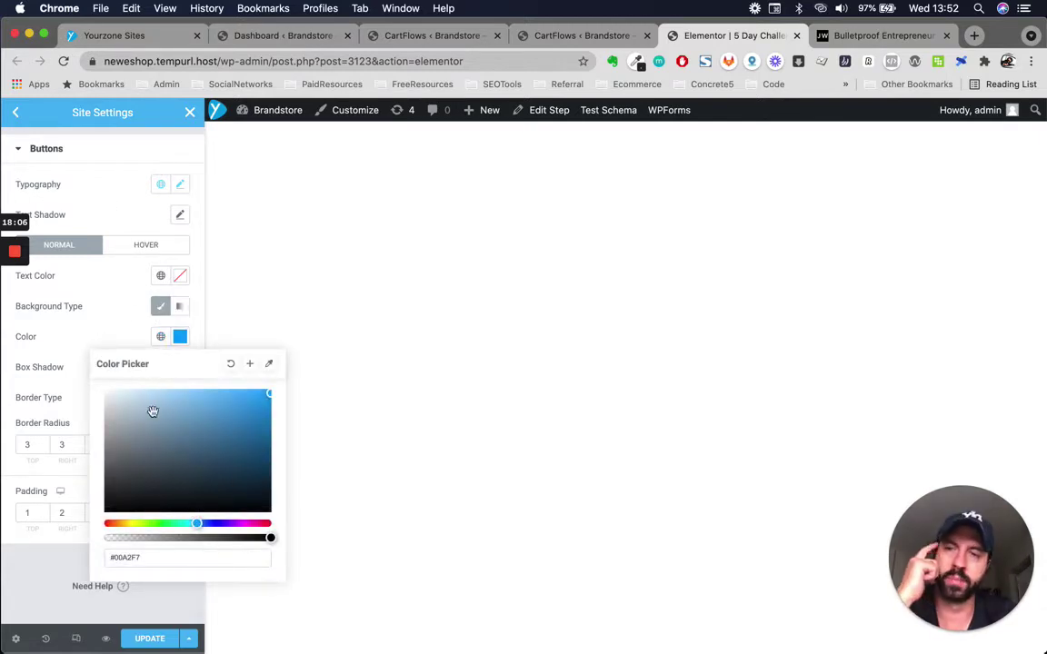
{"action": "left_click", "coordinate": [99, 328]}
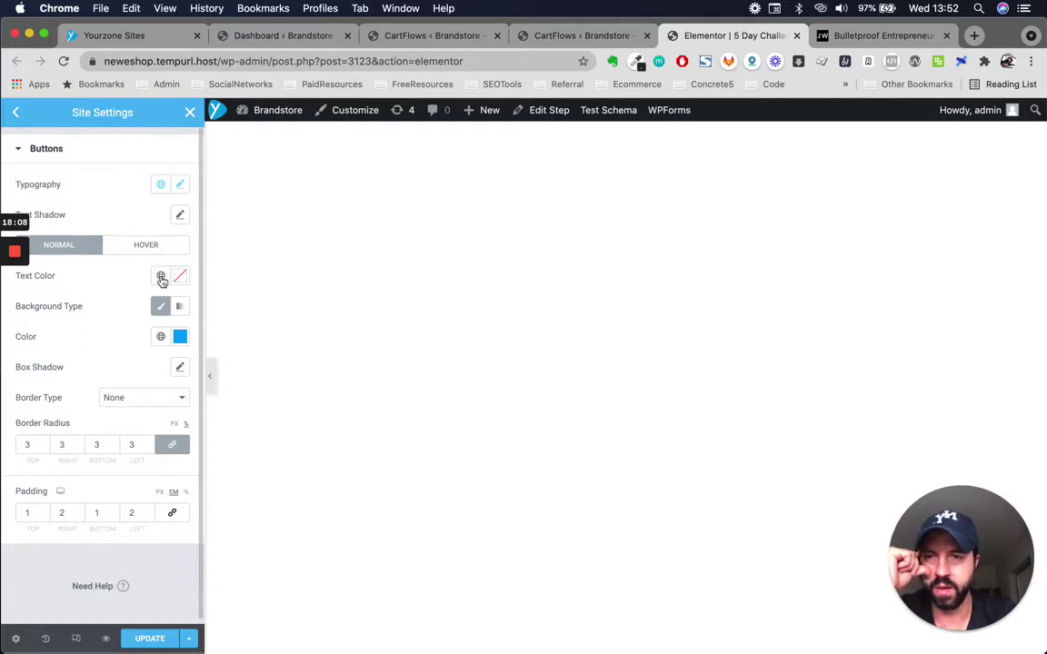
{"action": "left_click", "coordinate": [180, 336]}
{"action": "left_click", "coordinate": [190, 553]}
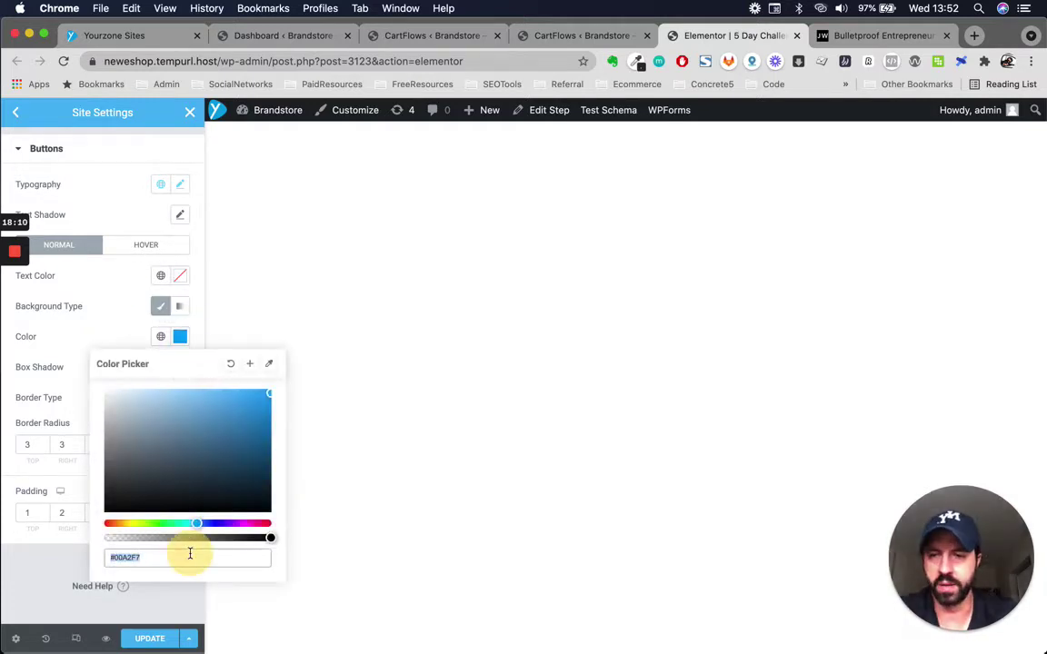
{"action": "left_click", "coordinate": [95, 314]}
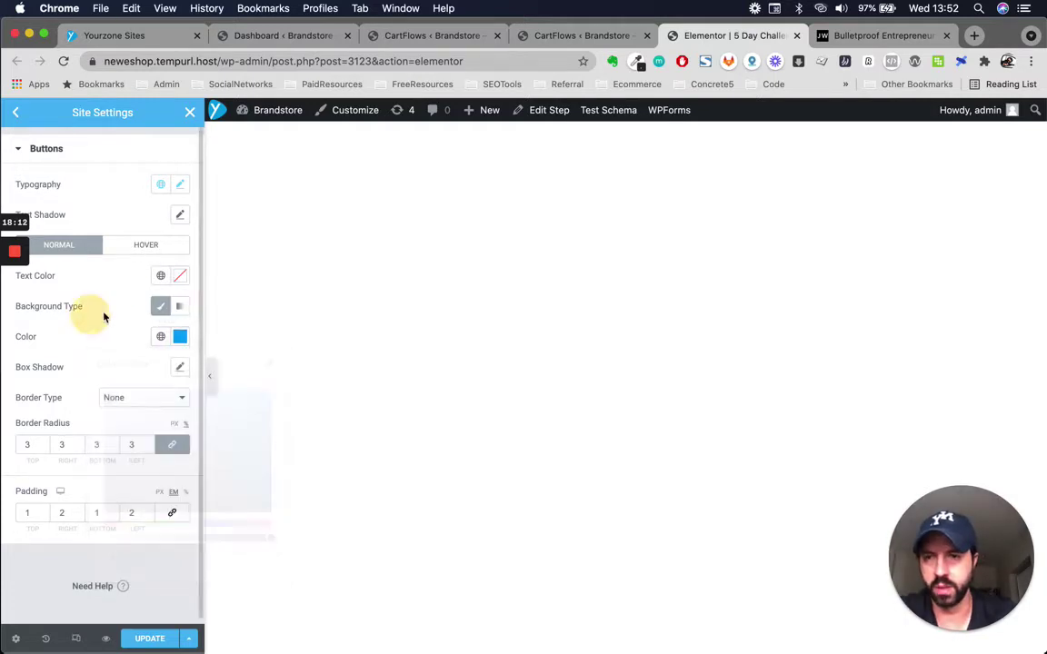
Set the theme style buttons' hover background color to the darker blue #076EA4, save the site settings and return to the page editor
{"action": "left_click", "coordinate": [168, 246]}
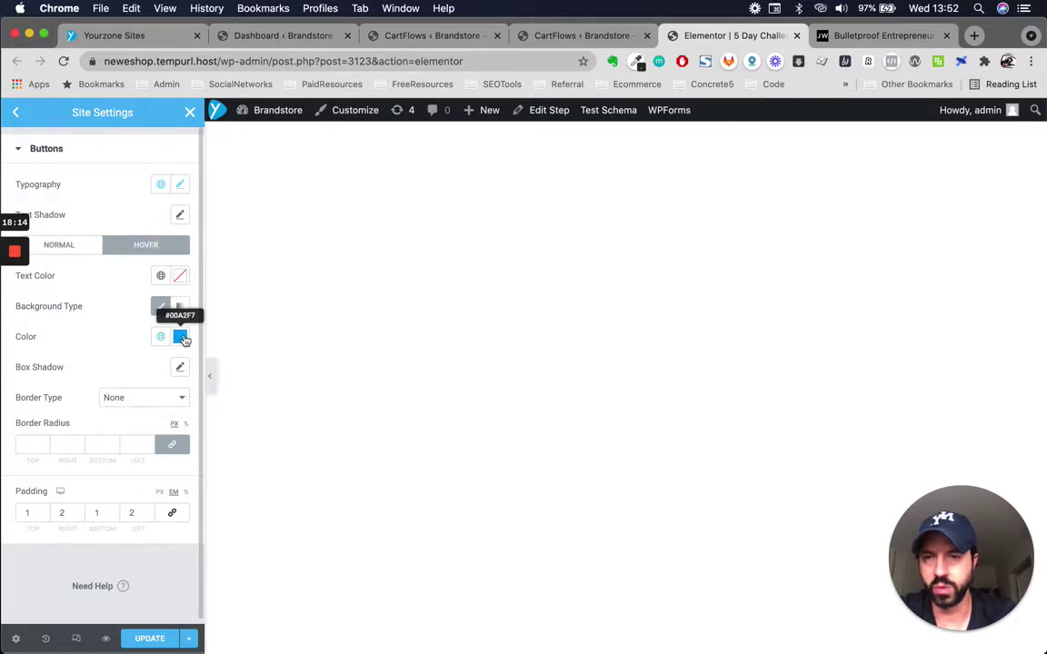
{"action": "left_click", "coordinate": [180, 337]}
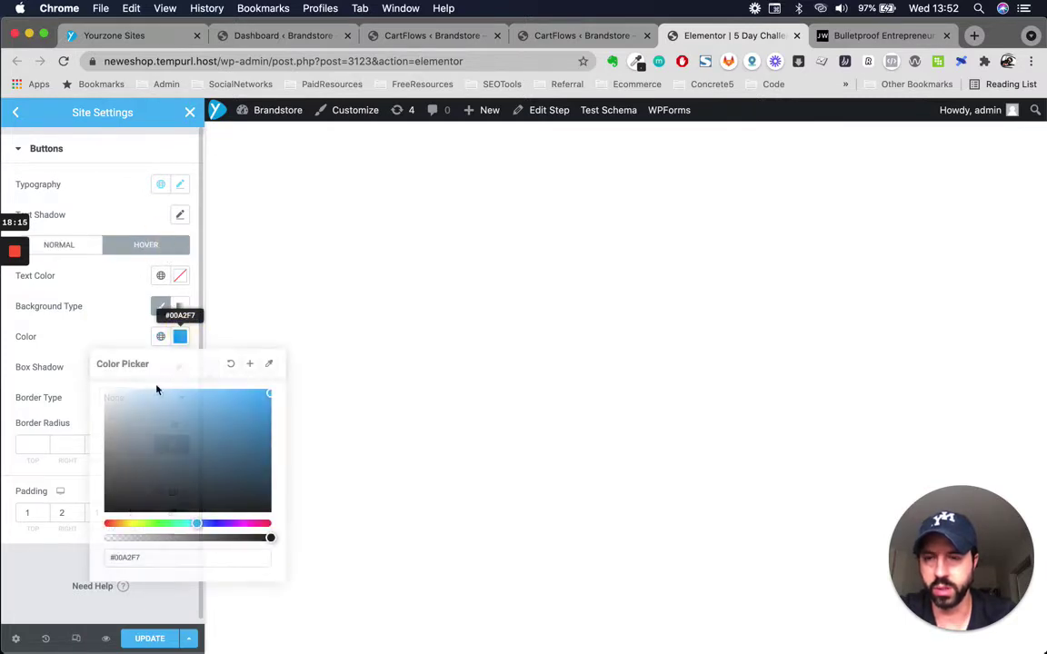
{"action": "left_click", "coordinate": [264, 433]}
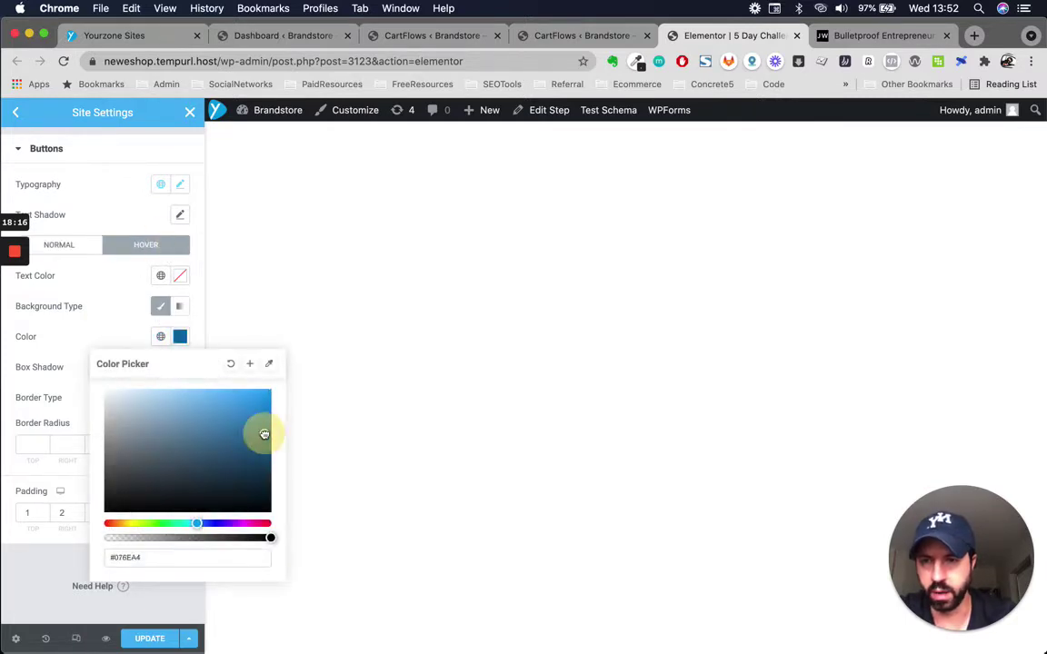
{"action": "left_click", "coordinate": [122, 336]}
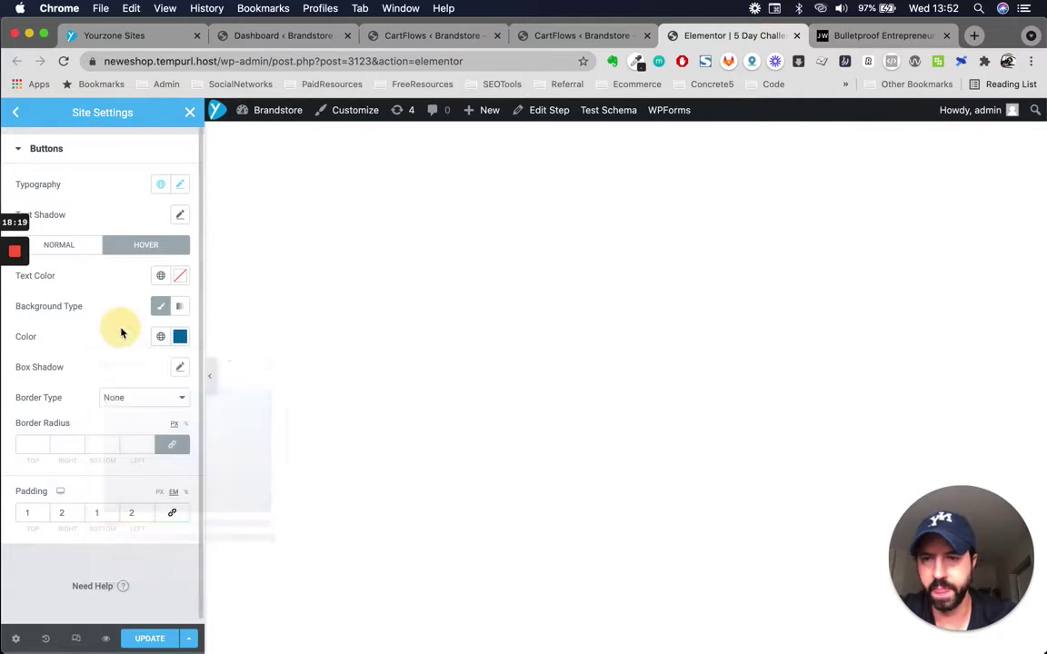
{"action": "left_click", "coordinate": [150, 638]}
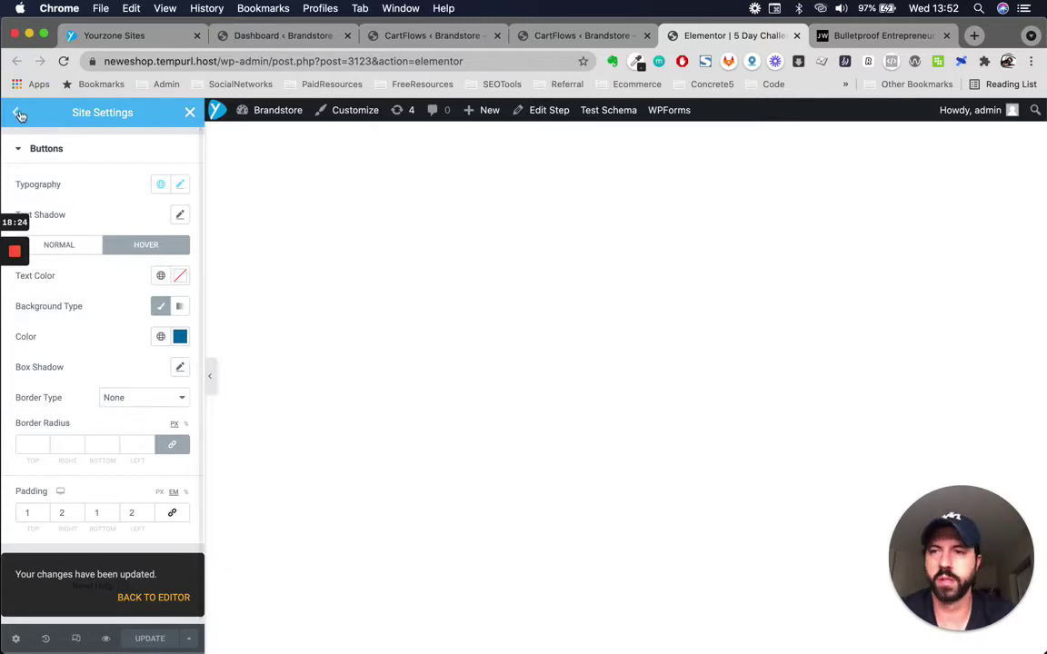
{"action": "left_click", "coordinate": [145, 598]}
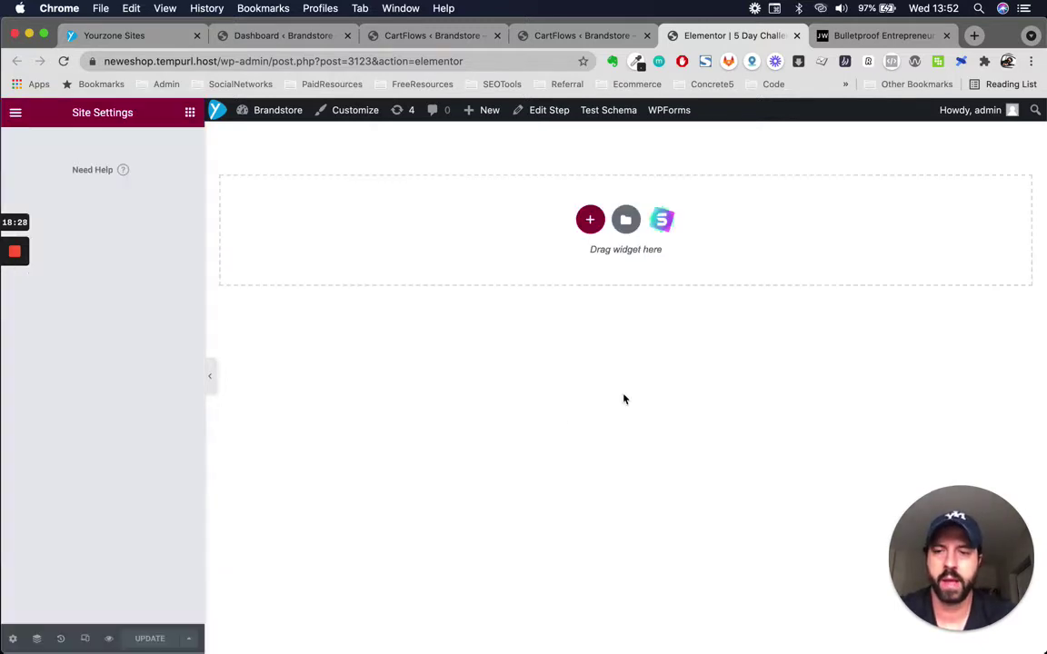
Move the Bulletproof Entrepreneur reference page into its own browser window and go to the top of that page
{"action": "key", "text": "ctrl+Up"}
{"action": "left_click", "coordinate": [692, 221]}
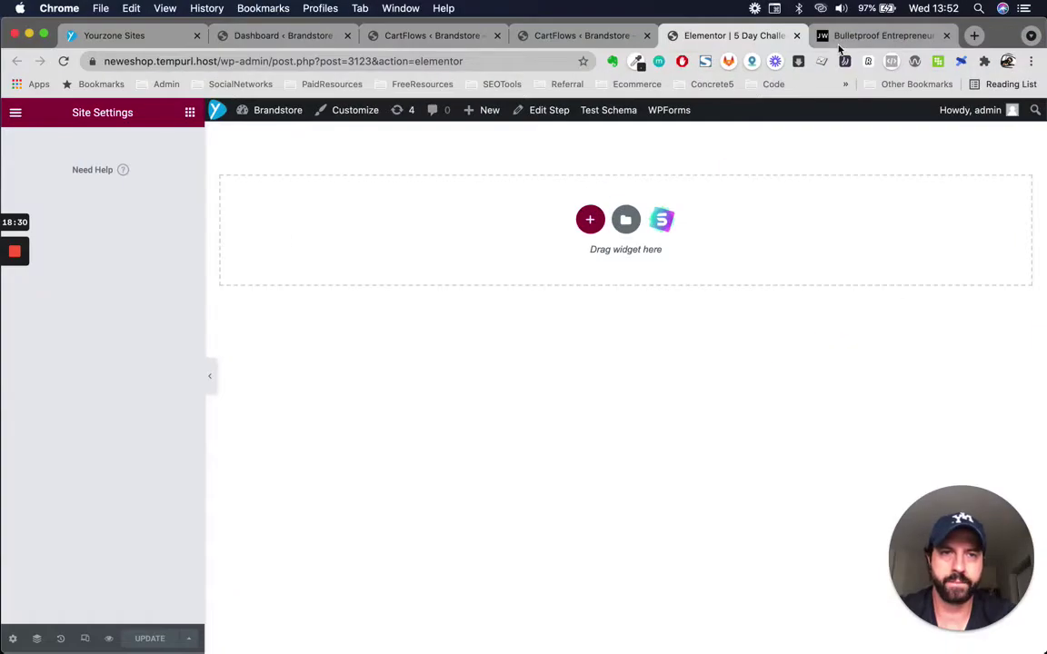
{"action": "left_click_drag", "start_coordinate": [848, 41], "coordinate": [900, 73]}
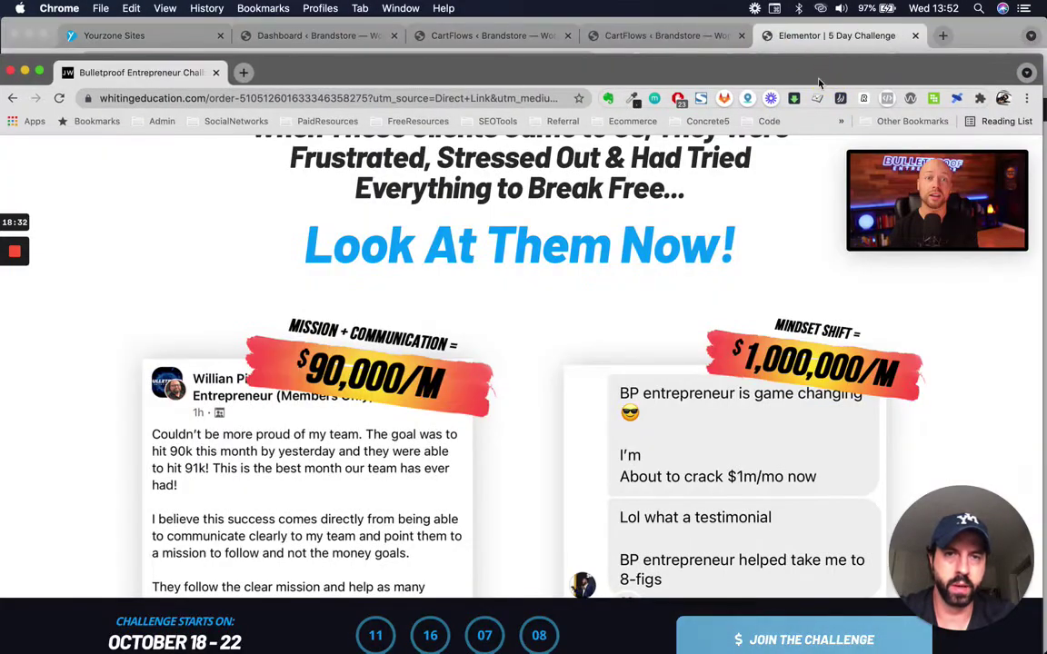
{"action": "left_click_drag", "start_coordinate": [666, 66], "coordinate": [671, 30]}
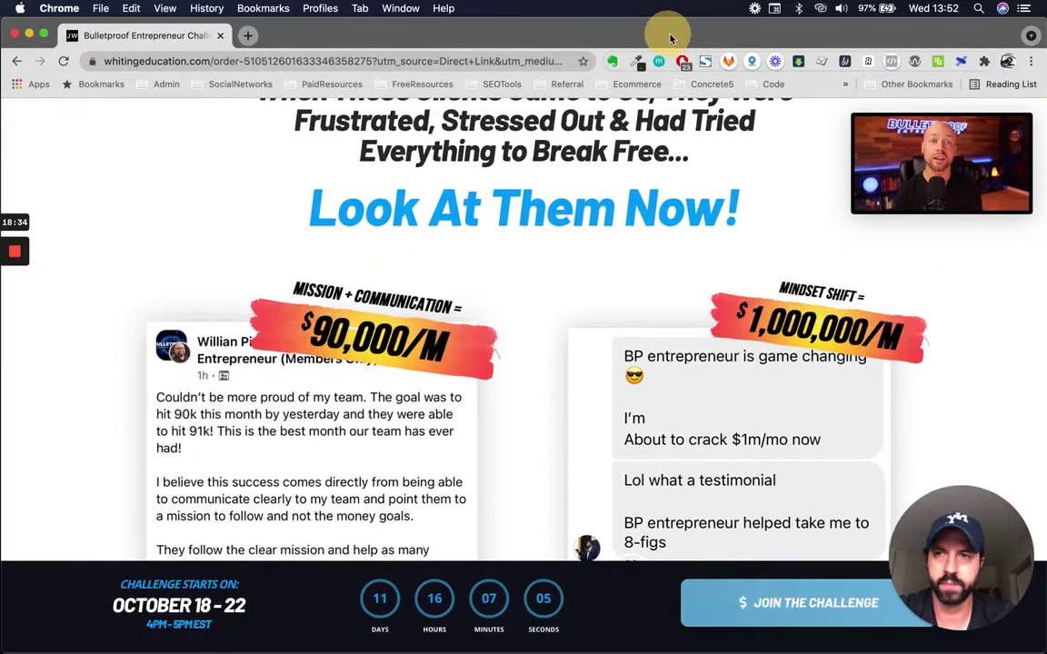
{"action": "scroll", "coordinate": [497, 175], "scroll_direction": "up", "scroll_amount": 15}
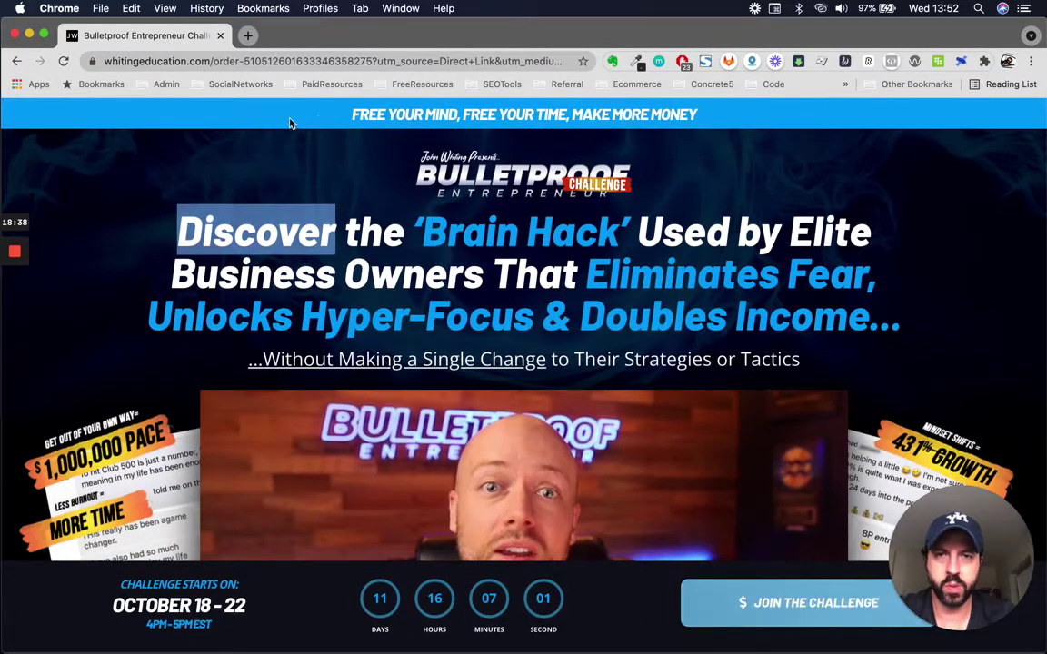
Copy the top banner text from the reference page and switch back to the Elementor window
{"action": "key", "text": "ctrl+Up"}
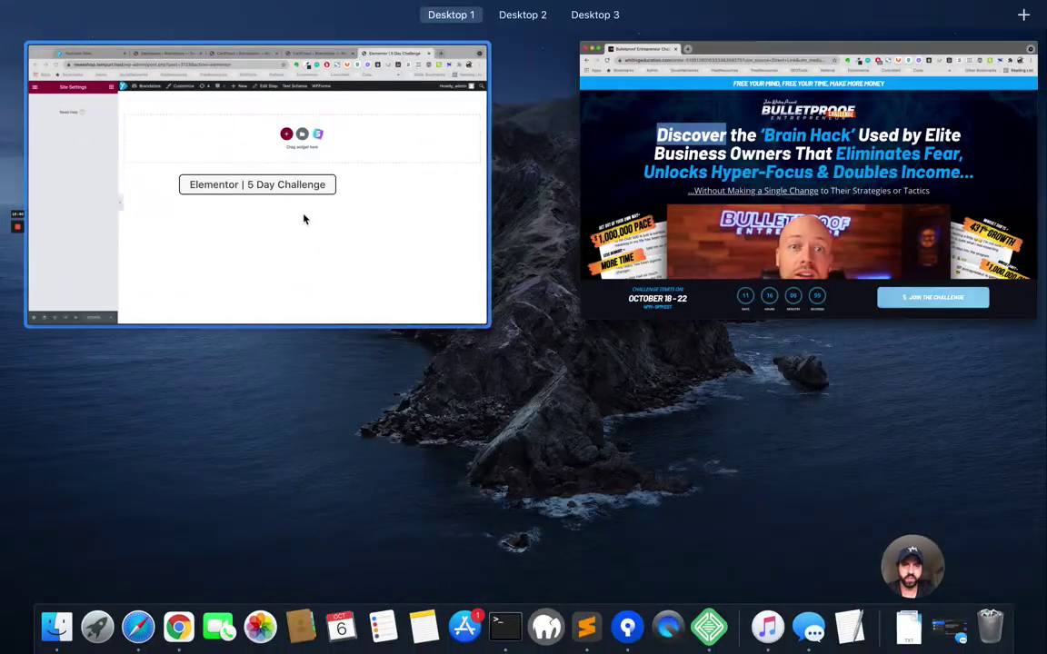
{"action": "key", "text": "ctrl+Up"}
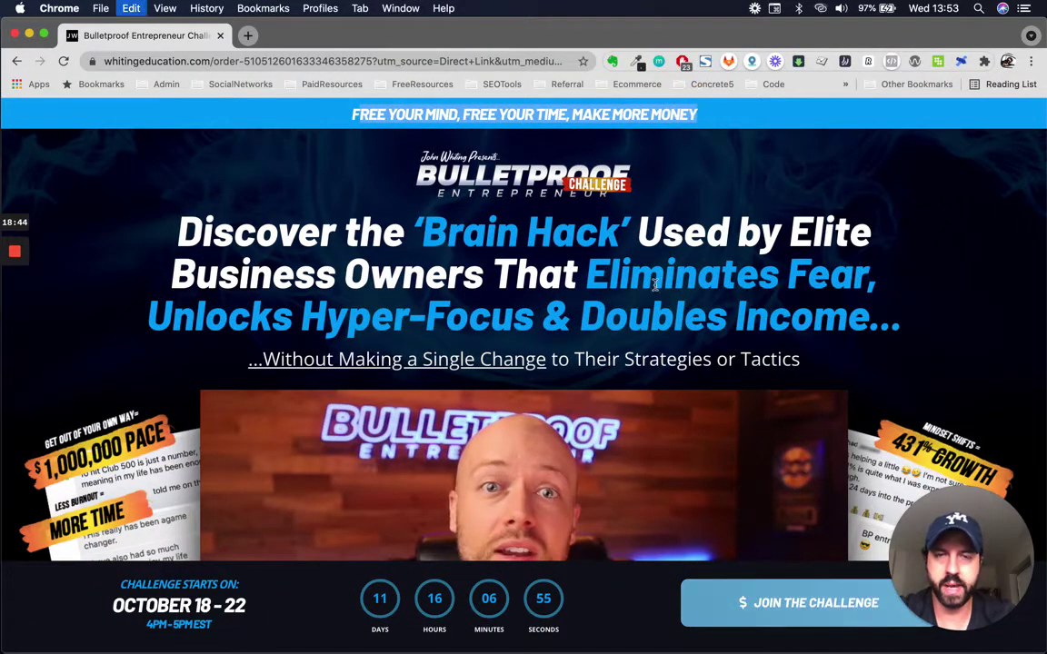
{"action": "key", "text": "ctrl+Up"}
{"action": "left_click", "coordinate": [358, 210]}
Add a single-column section to the empty page and try to place a Heading widget in it
{"action": "left_click", "coordinate": [589, 220]}
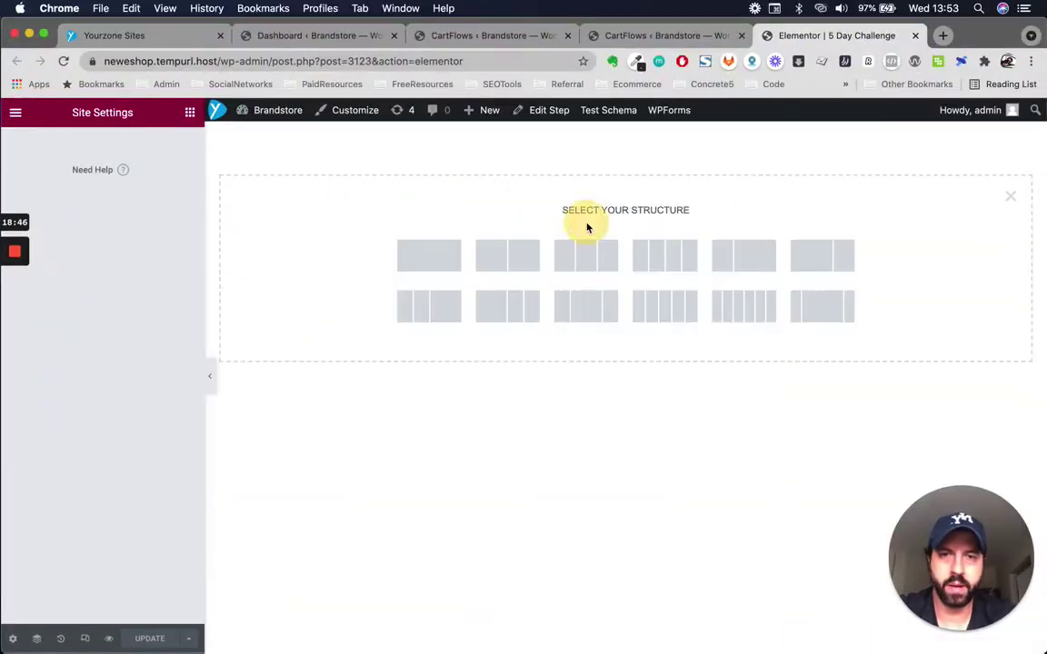
{"action": "left_click", "coordinate": [437, 260]}
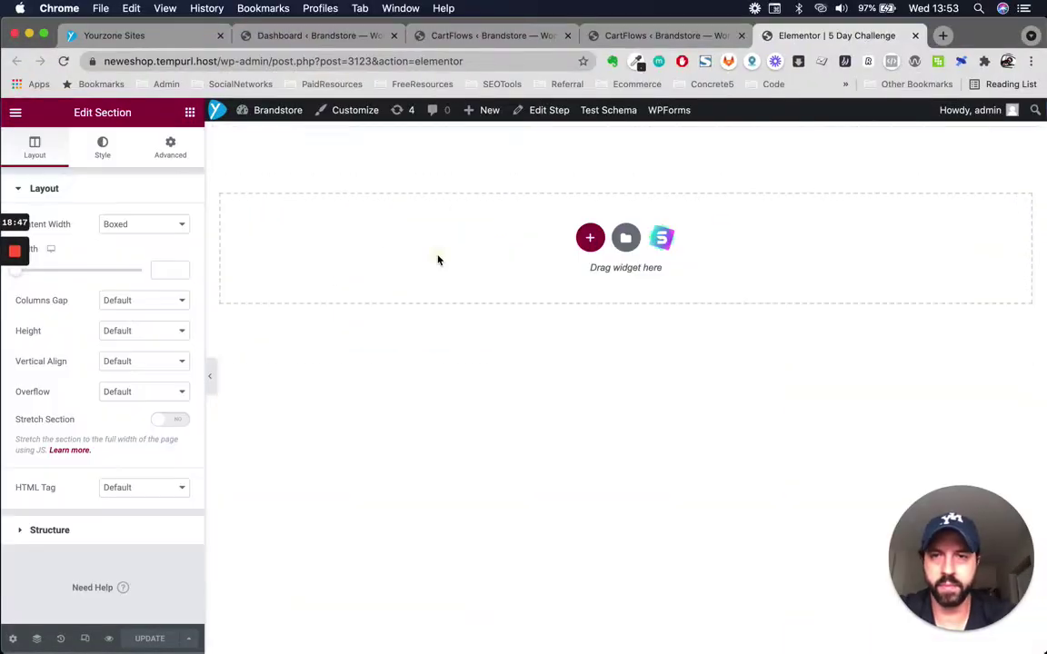
{"action": "left_click", "coordinate": [167, 148]}
{"action": "left_click", "coordinate": [189, 112]}
{"action": "mouse_move", "coordinate": [148, 235]}
{"action": "left_mouse_down"}
{"action": "mouse_move", "coordinate": [164, 243]}
{"action": "mouse_move", "coordinate": [252, 232]}
{"action": "mouse_move", "coordinate": [308, 168]}
{"action": "mouse_move", "coordinate": [208, 232]}
{"action": "mouse_move", "coordinate": [165, 245]}
{"action": "left_mouse_up"}
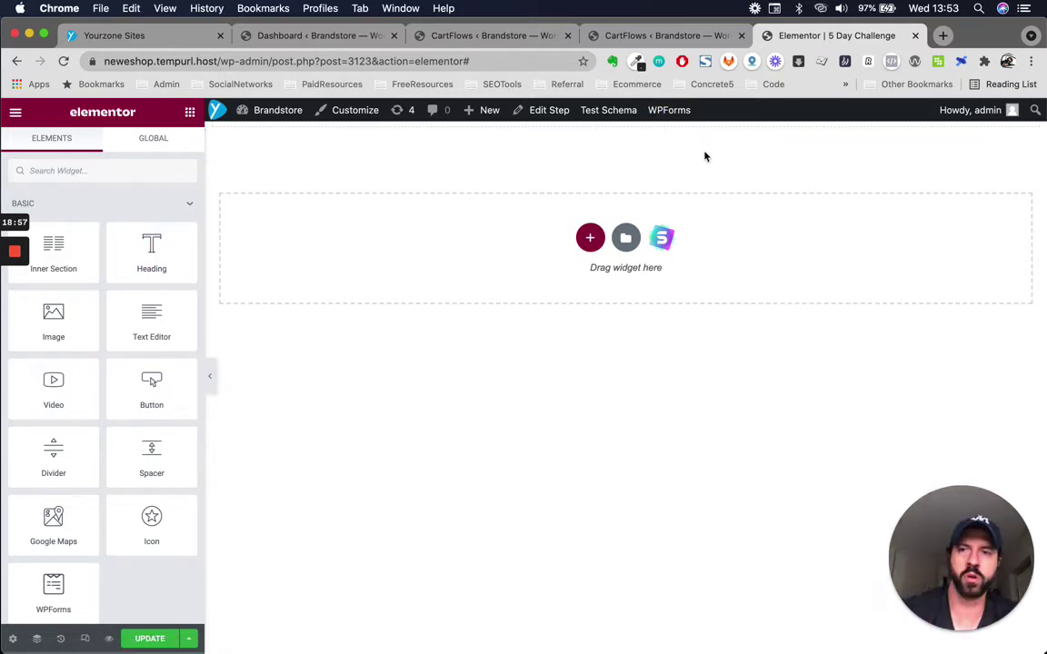
Add another single-column section below the first one and open its advanced settings
{"action": "left_click", "coordinate": [591, 236]}
{"action": "left_click", "coordinate": [428, 273]}
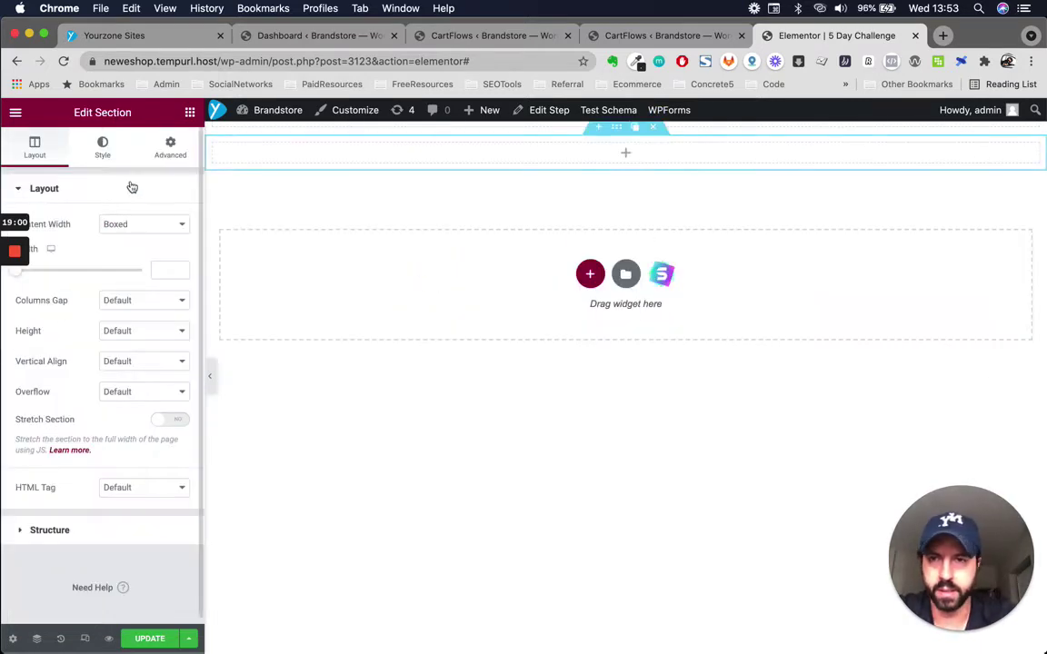
{"action": "left_click", "coordinate": [170, 146]}
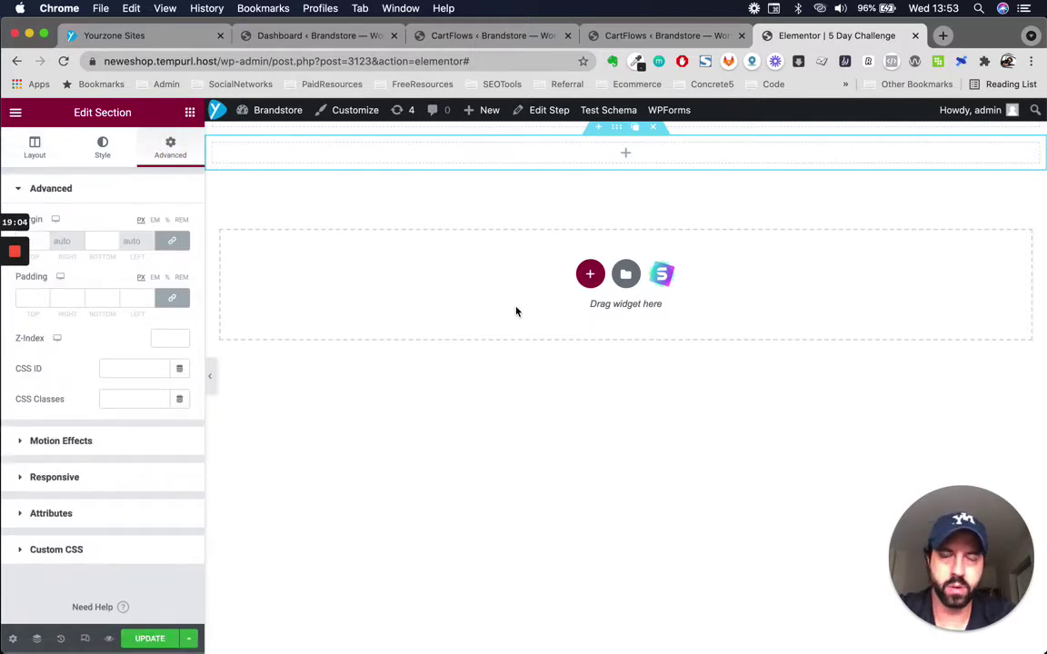
Place a Heading widget in the second section and align it to the center
{"action": "left_click", "coordinate": [589, 277]}
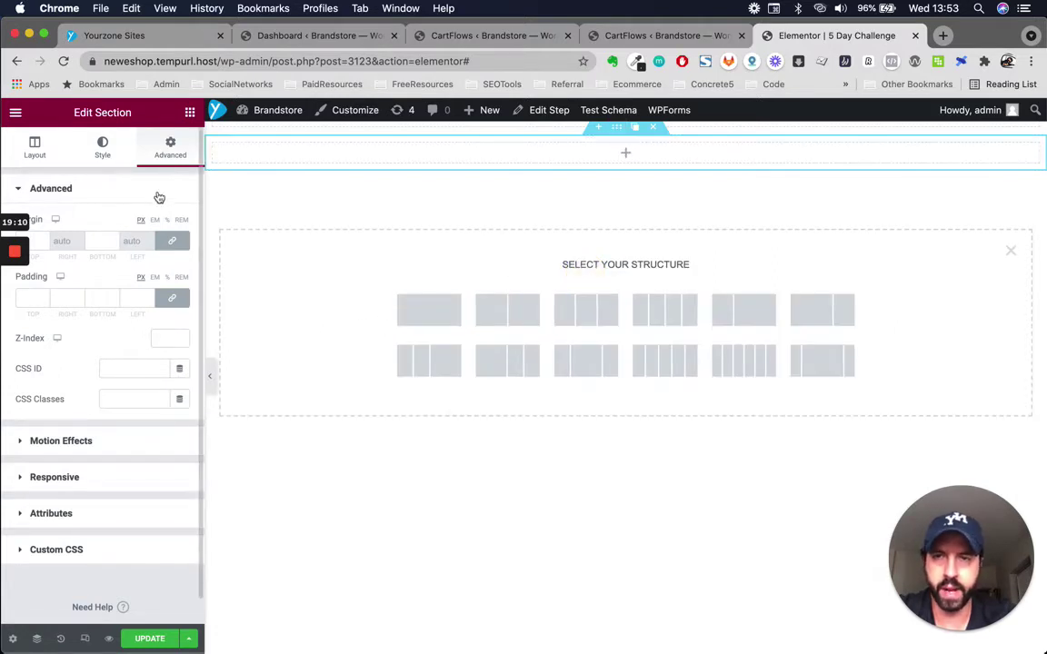
{"action": "left_click", "coordinate": [189, 113]}
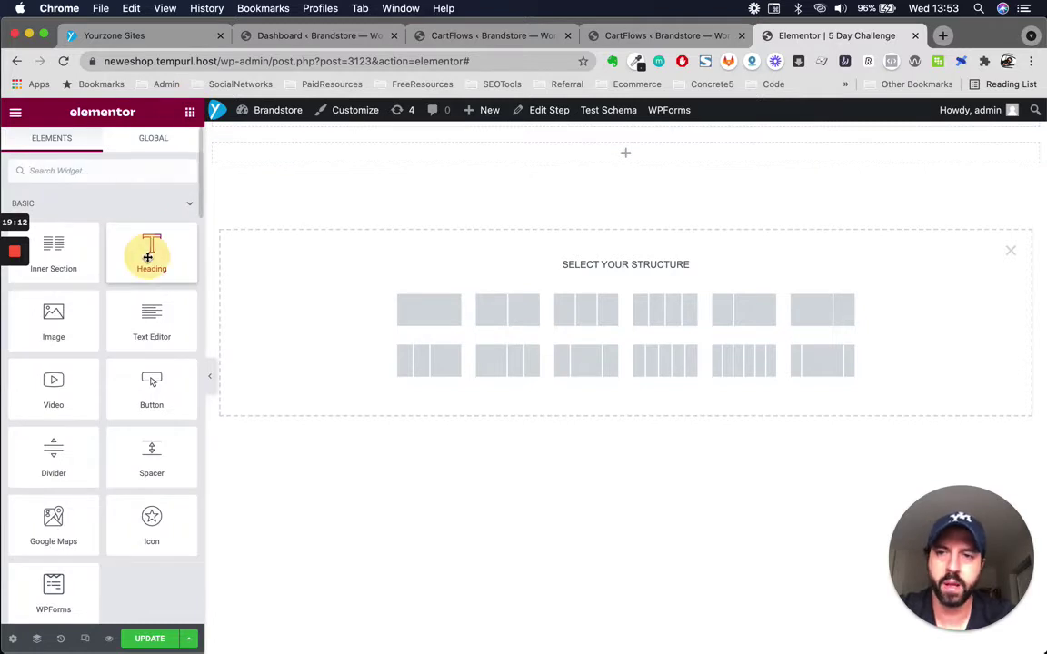
{"action": "left_click_drag", "start_coordinate": [147, 257], "coordinate": [625, 159]}
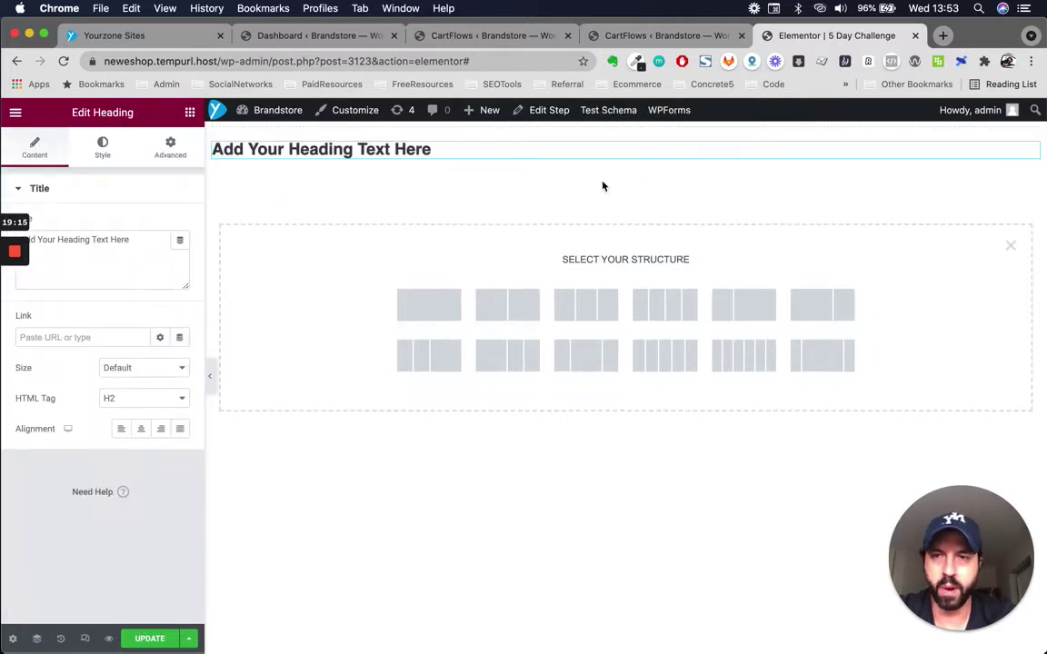
{"action": "left_click", "coordinate": [138, 431]}
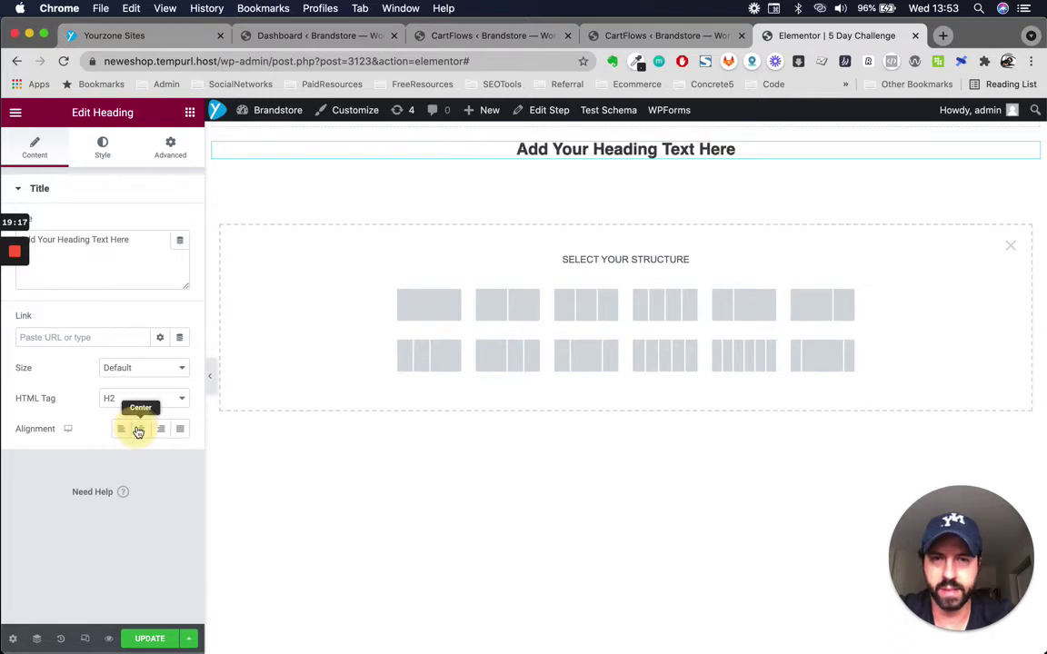
Replace the heading's placeholder text with "FREE YOUR MIND, FREE YOUR TIME, MAKE MORE MONEY"
{"action": "triple_click", "coordinate": [133, 258]}
{"action": "type", "text": "REE YOUR MIND, FREE YOUR TIME, MAKE MORE MONEY"}
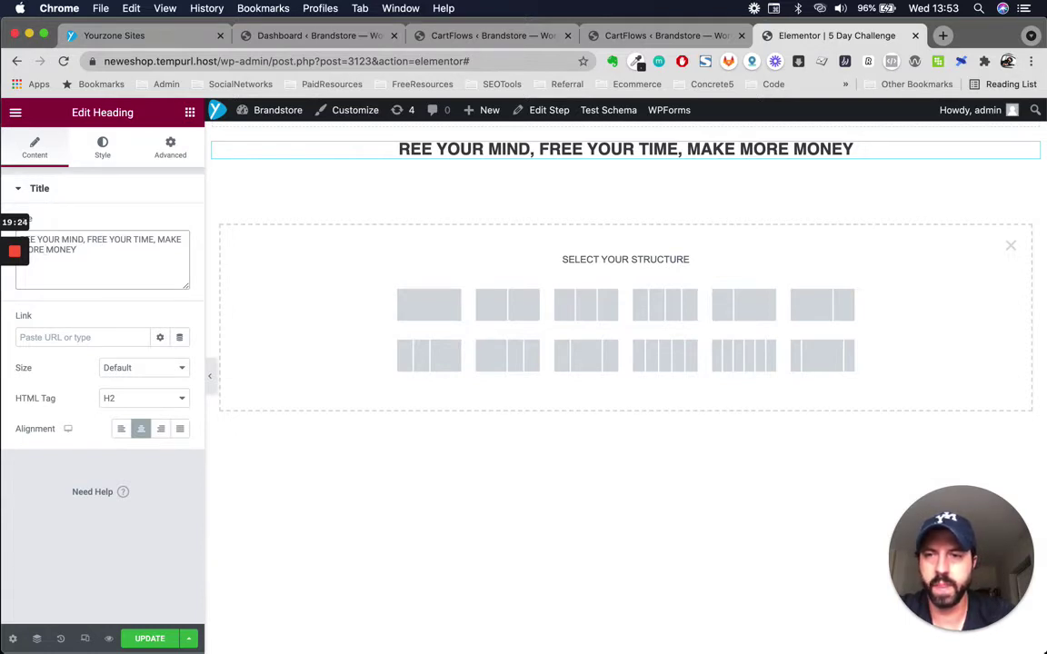
{"action": "left_click", "coordinate": [397, 148]}
{"action": "type", "text": "F"}
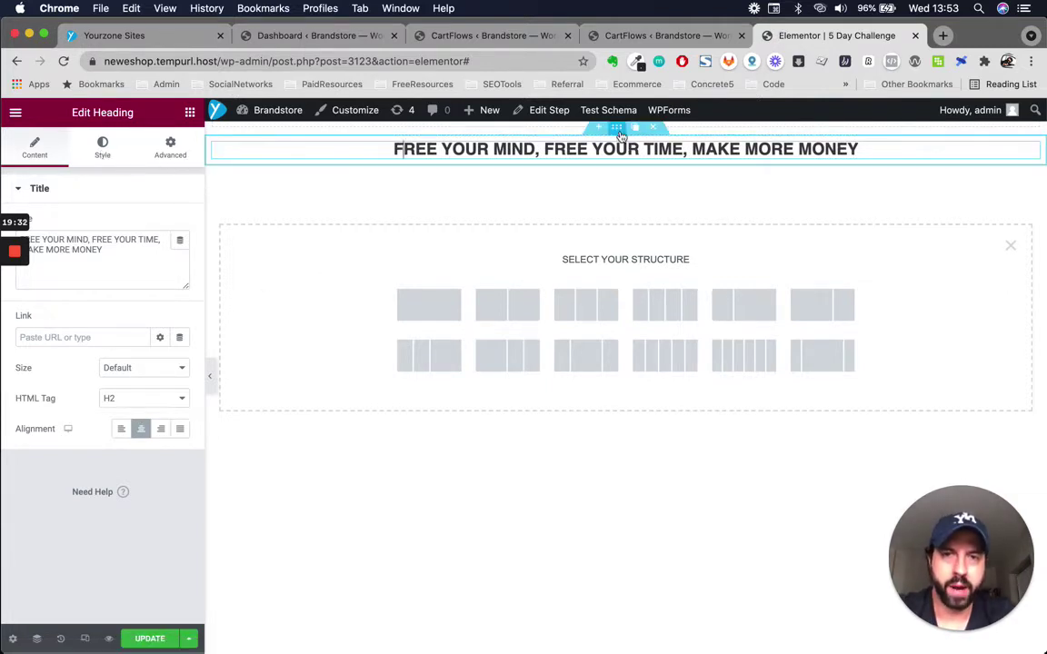
Give the heading's section a classic background in the blue global color #00A2F7
{"action": "left_click", "coordinate": [617, 129]}
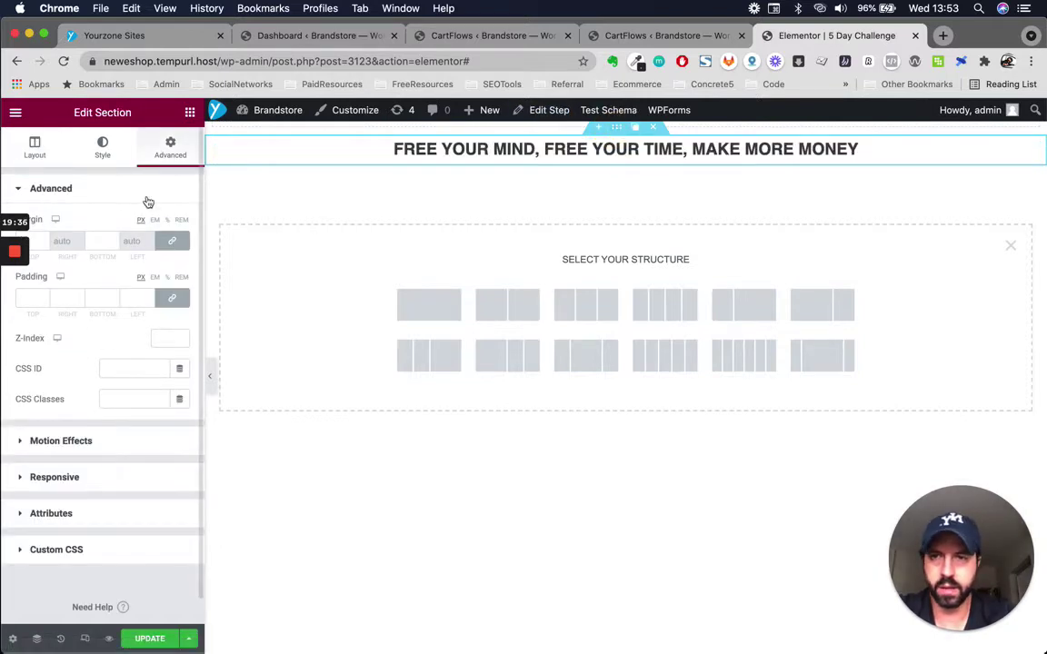
{"action": "left_click", "coordinate": [104, 154]}
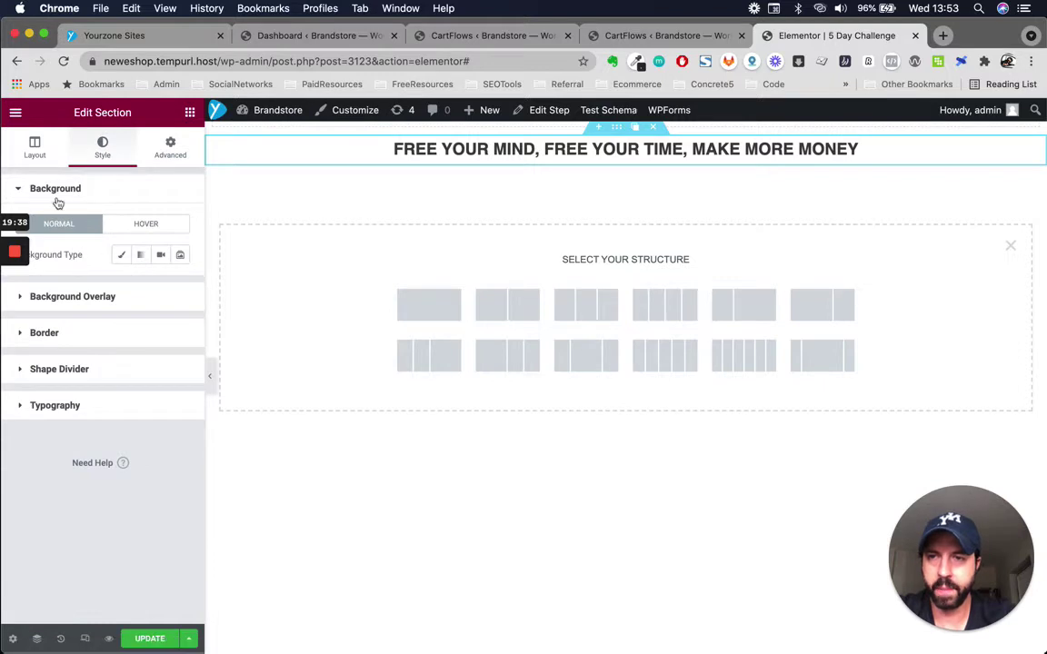
{"action": "left_click", "coordinate": [121, 255]}
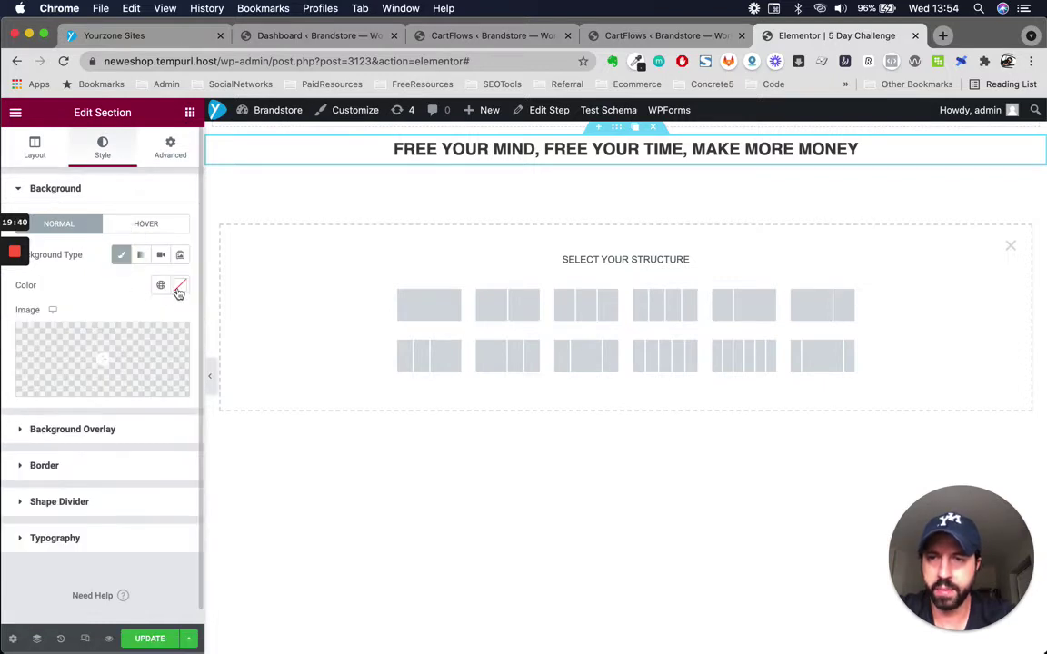
{"action": "left_click", "coordinate": [162, 285]}
{"action": "scroll", "coordinate": [77, 432], "scroll_direction": "down", "scroll_amount": 5}
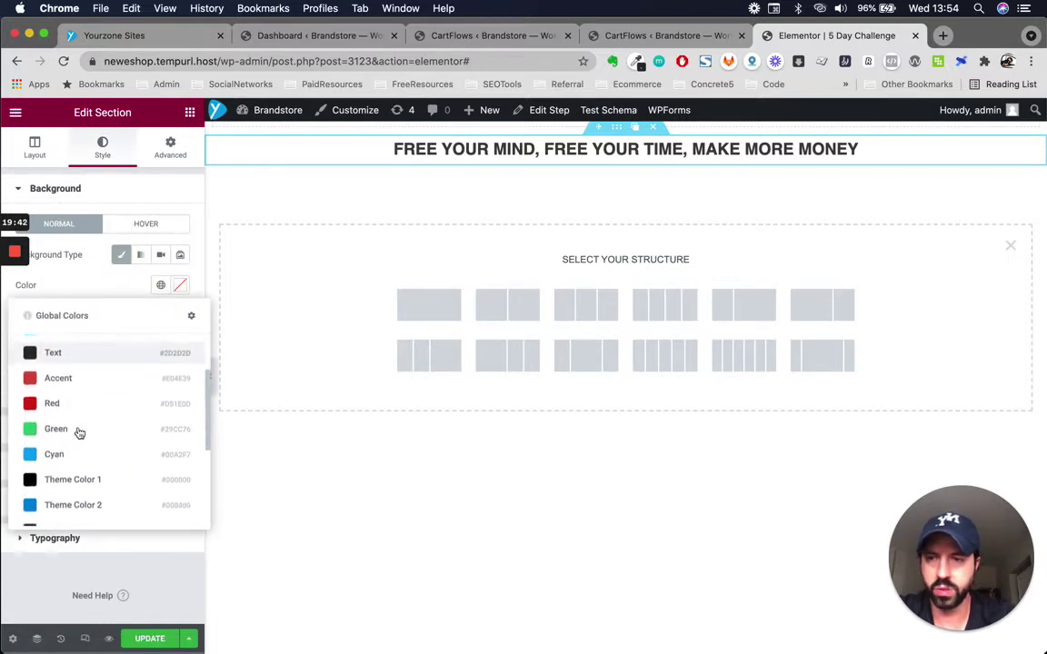
{"action": "left_click", "coordinate": [63, 371]}
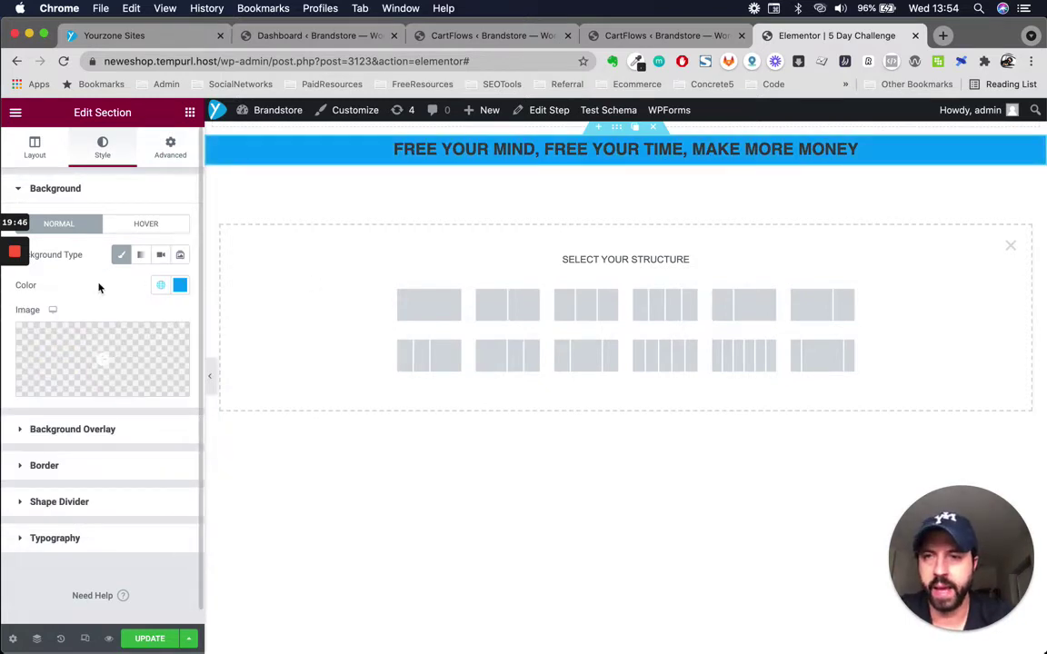
Set the section's typography heading color to white
{"action": "left_click", "coordinate": [70, 539]}
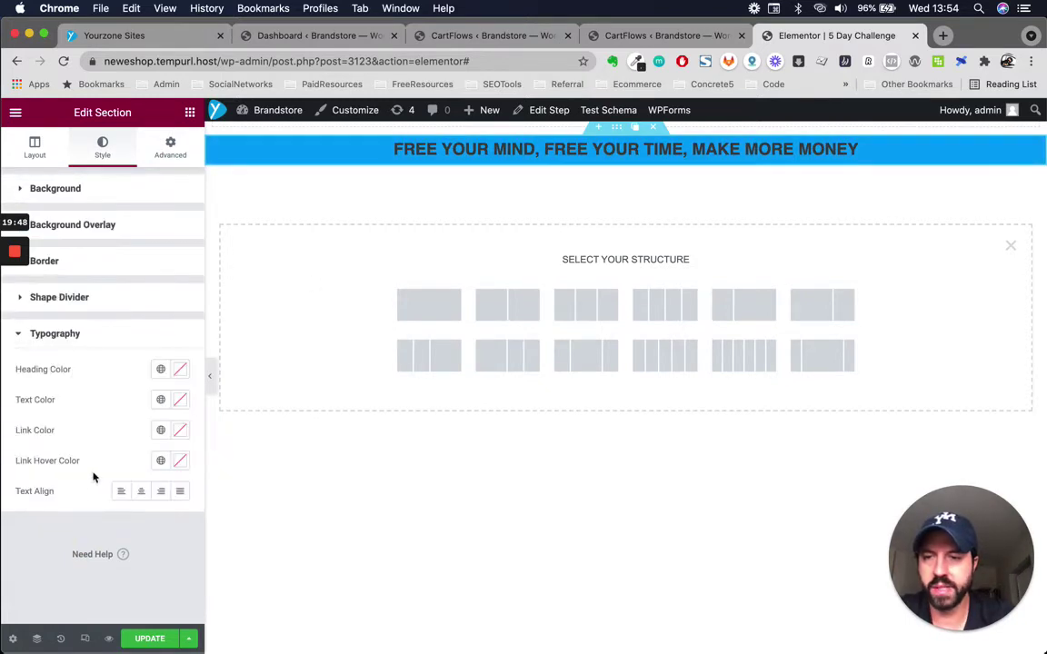
{"action": "left_click", "coordinate": [181, 370]}
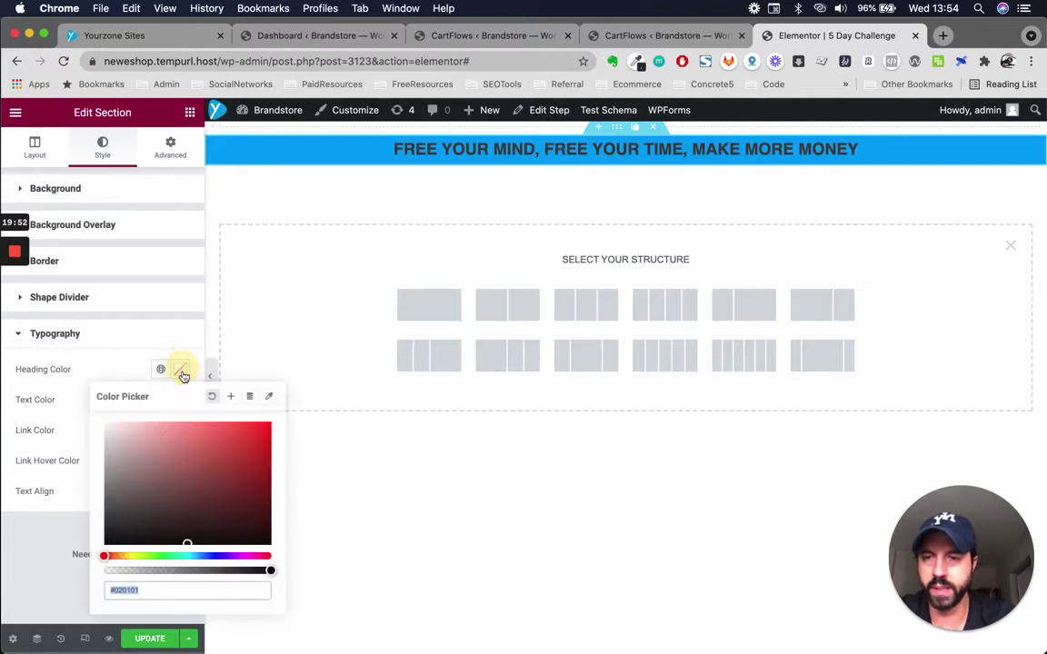
{"action": "left_click_drag", "start_coordinate": [127, 432], "coordinate": [85, 416]}
{"action": "left_click", "coordinate": [136, 342]}
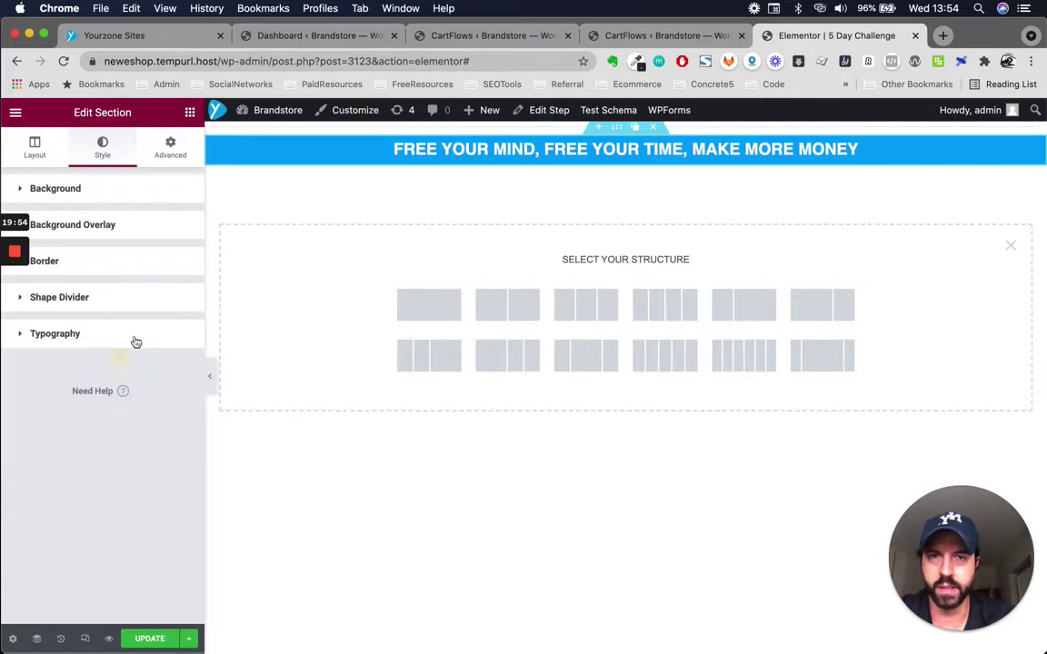
{"action": "left_click", "coordinate": [668, 36]}
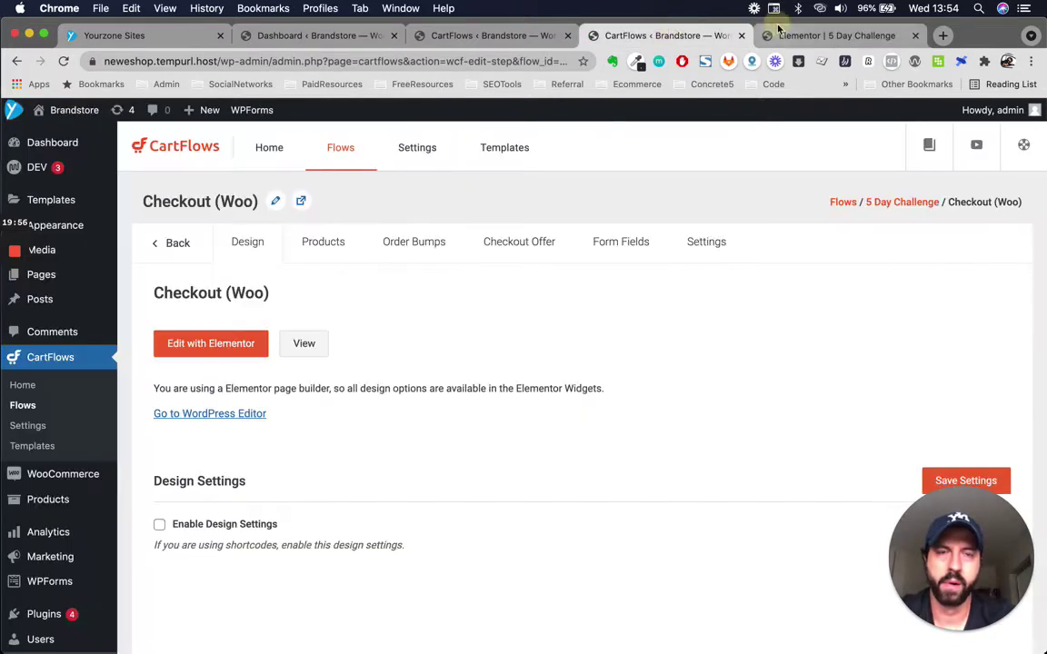
{"action": "left_click", "coordinate": [836, 35]}
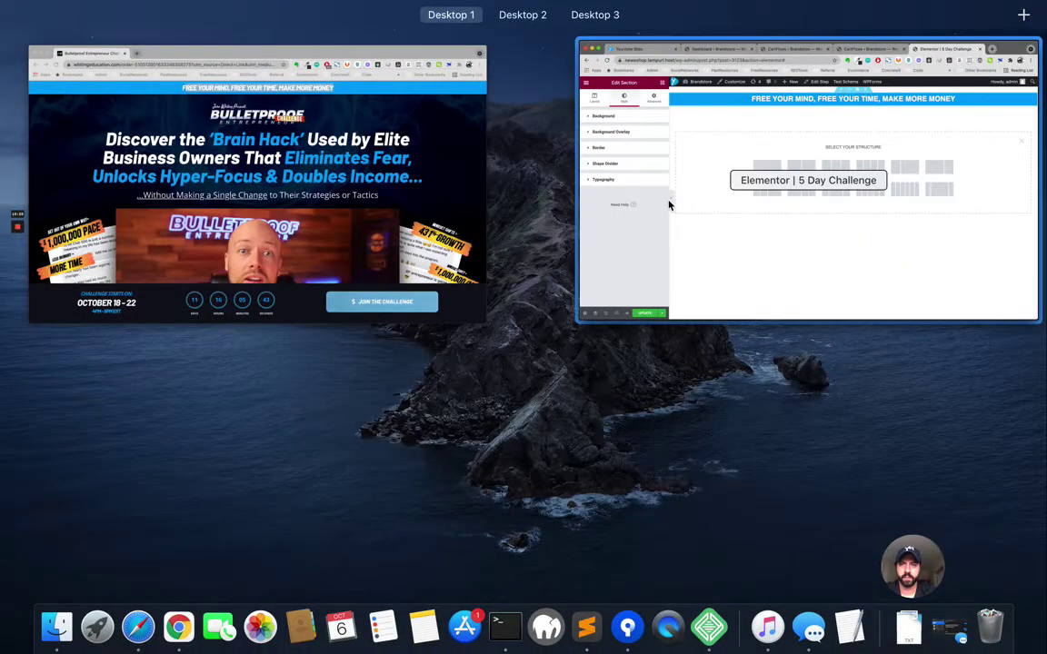
{"action": "left_click", "coordinate": [785, 246]}
{"action": "left_click", "coordinate": [596, 146]}
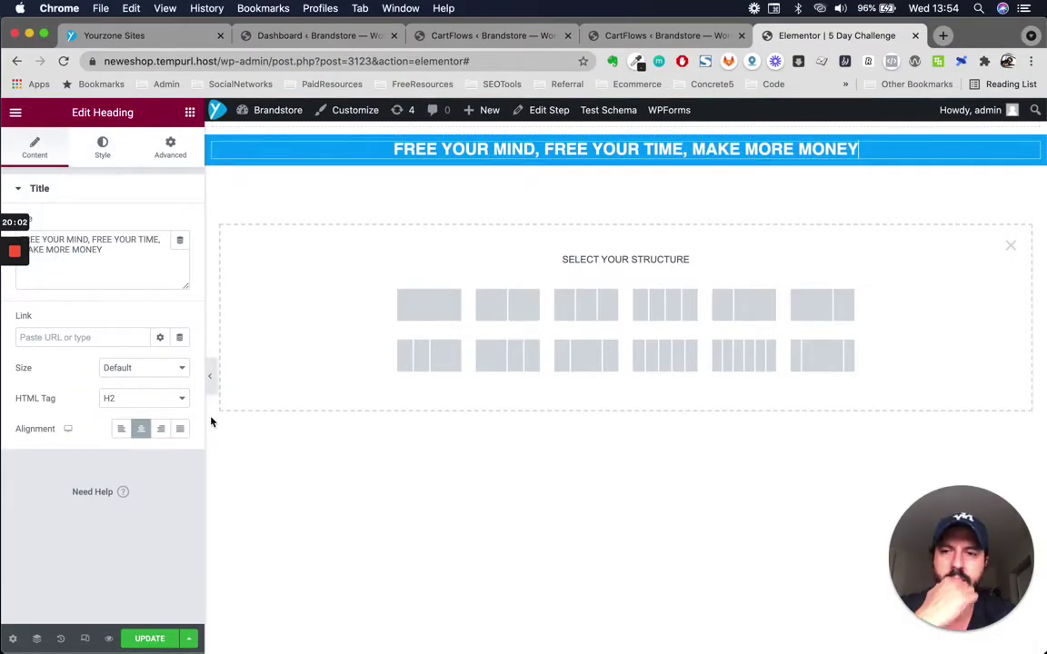
{"action": "left_click", "coordinate": [131, 370]}
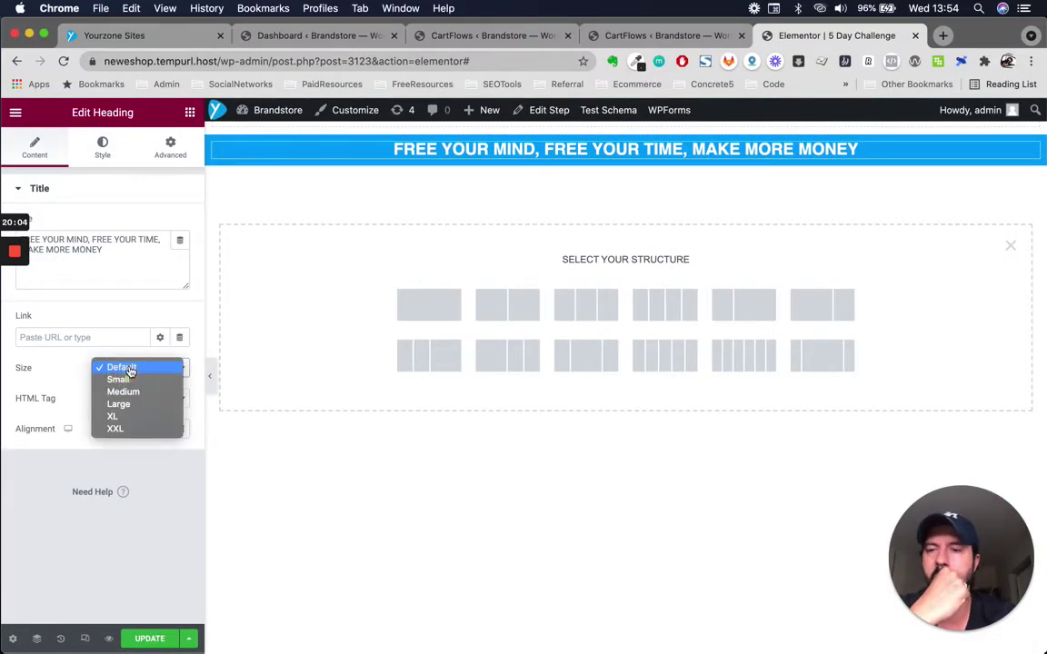
{"action": "left_click", "coordinate": [71, 369]}
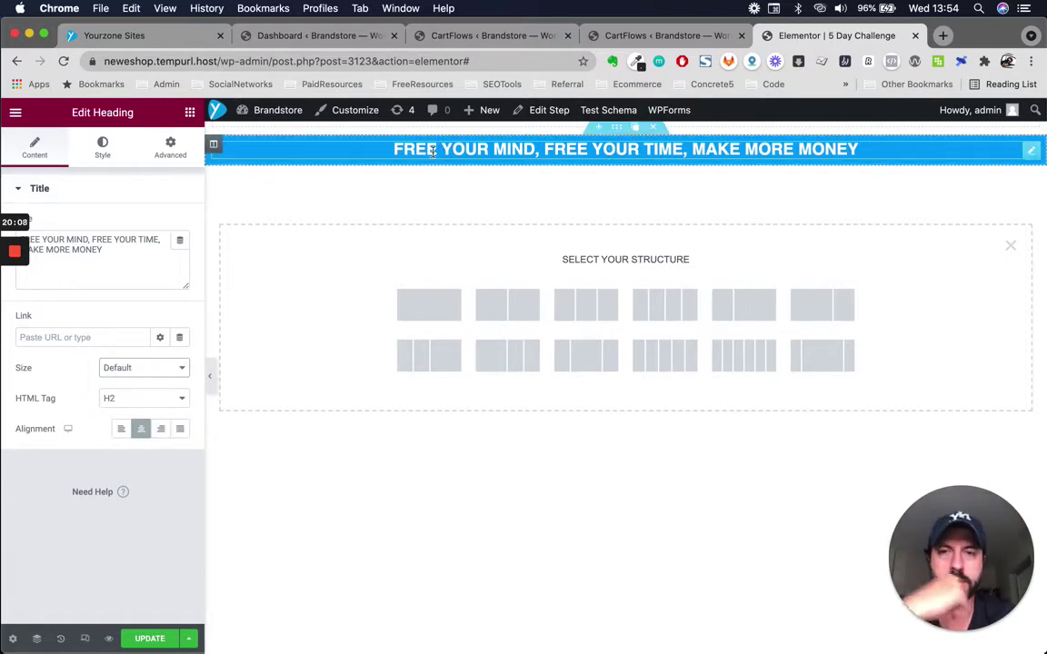
Save the page with its banner heading and open the site-wide typography settings
{"action": "left_click", "coordinate": [151, 639]}
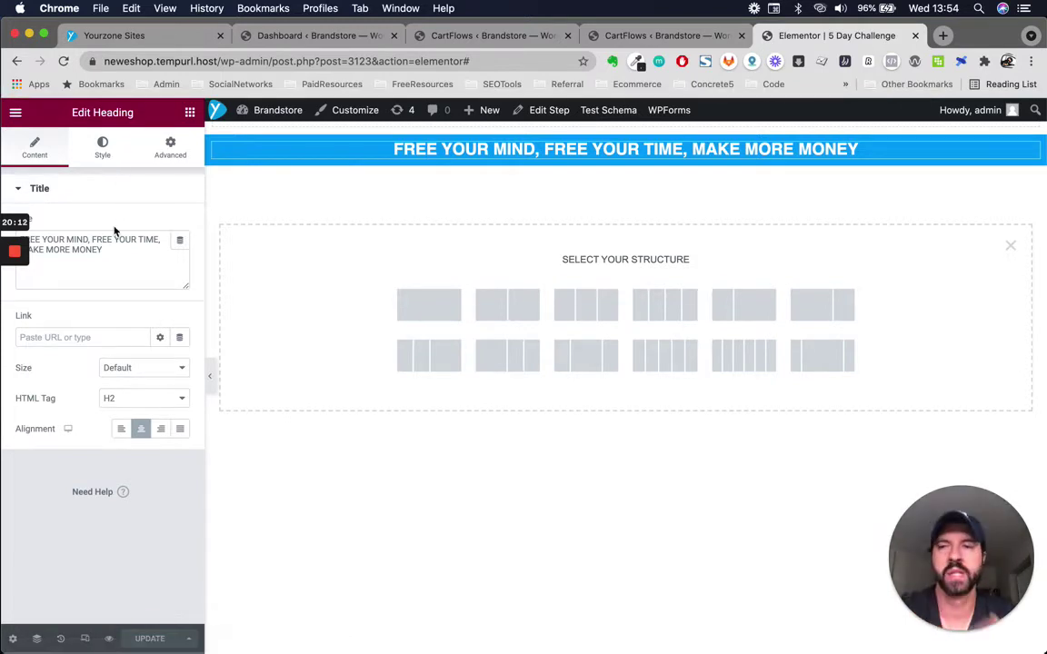
{"action": "left_click", "coordinate": [15, 113]}
{"action": "left_click", "coordinate": [82, 180]}
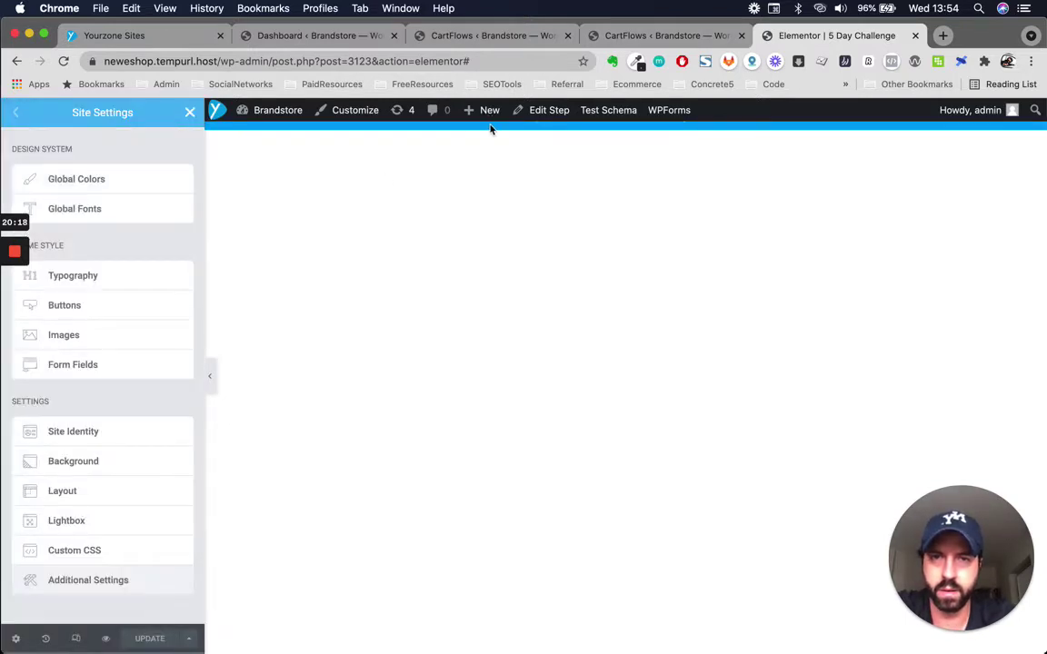
{"action": "left_click", "coordinate": [90, 283]}
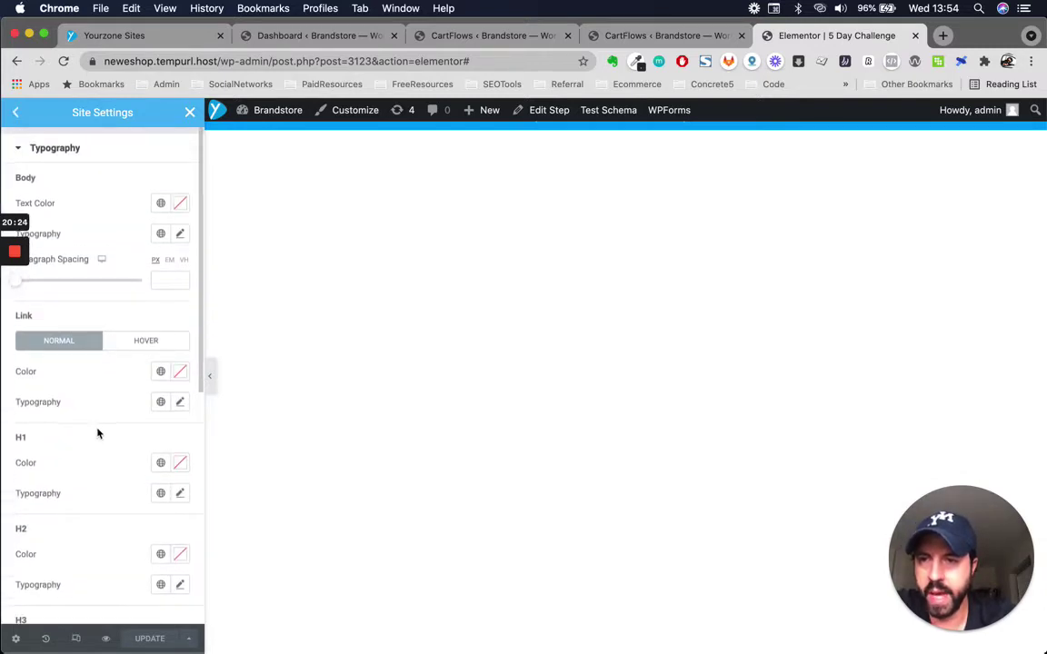
Assign the Primary global font to the H1 and H2 typography in the site settings
{"action": "scroll", "coordinate": [98, 433], "scroll_direction": "down", "scroll_amount": 3}
{"action": "scroll", "coordinate": [98, 433], "scroll_direction": "up", "scroll_amount": 3}
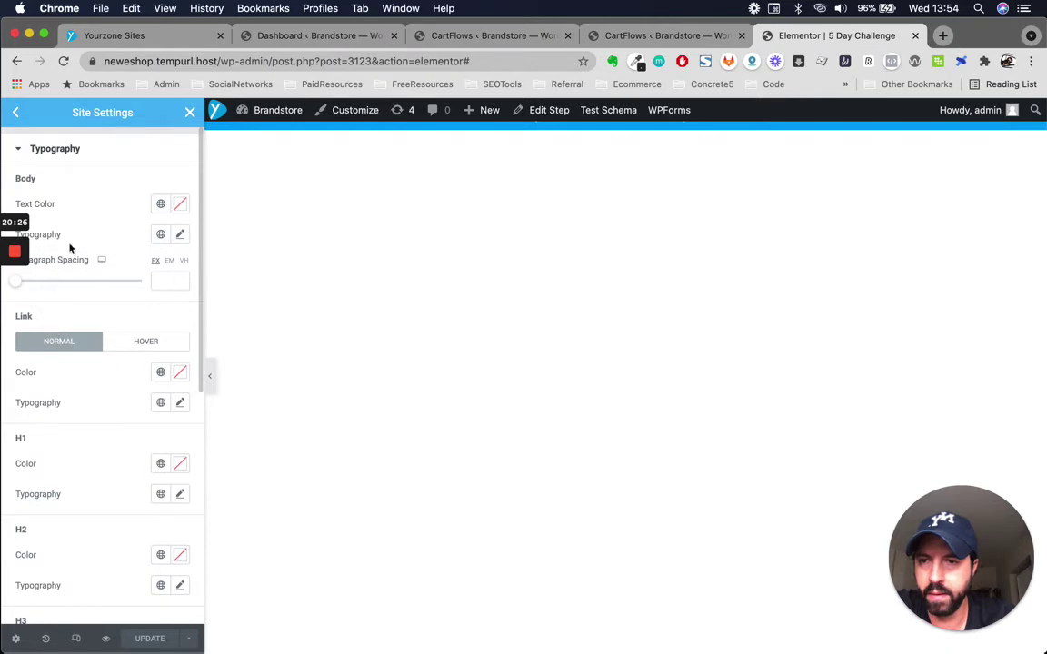
{"action": "scroll", "coordinate": [81, 411], "scroll_direction": "down", "scroll_amount": 3}
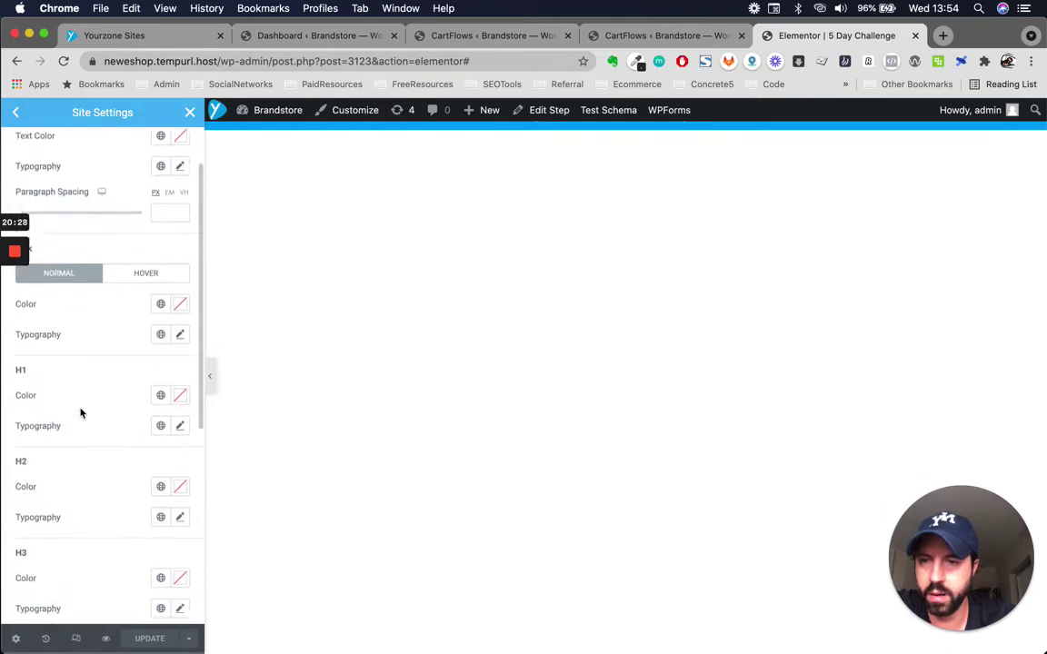
{"action": "scroll", "coordinate": [73, 364], "scroll_direction": "up", "scroll_amount": 3}
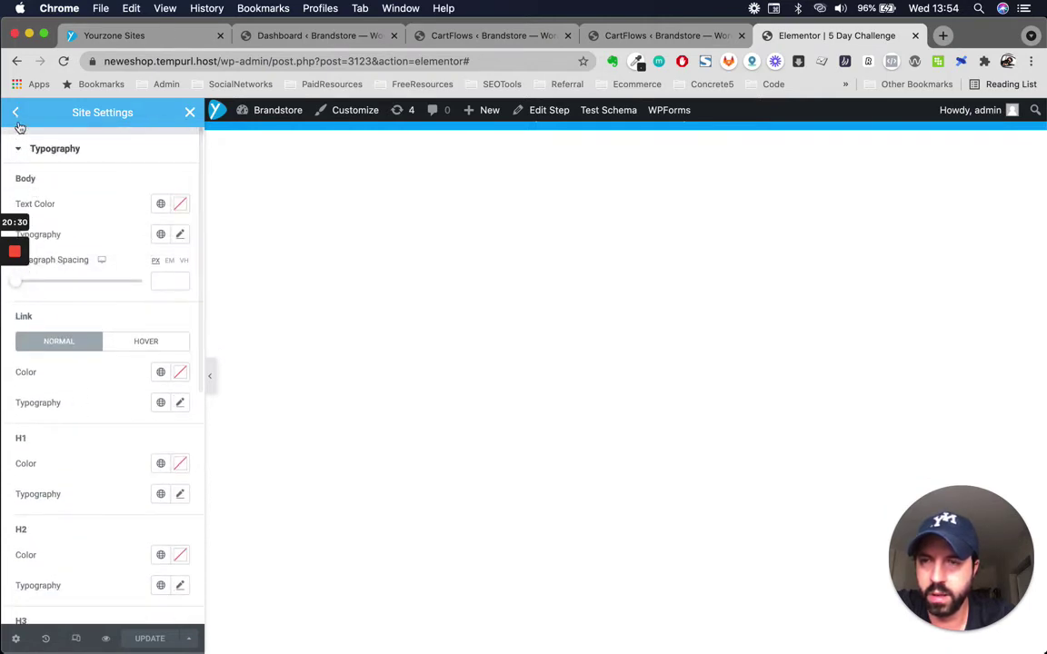
{"action": "scroll", "coordinate": [124, 416], "scroll_direction": "down", "scroll_amount": 2}
{"action": "scroll", "coordinate": [123, 415], "scroll_direction": "up", "scroll_amount": 2}
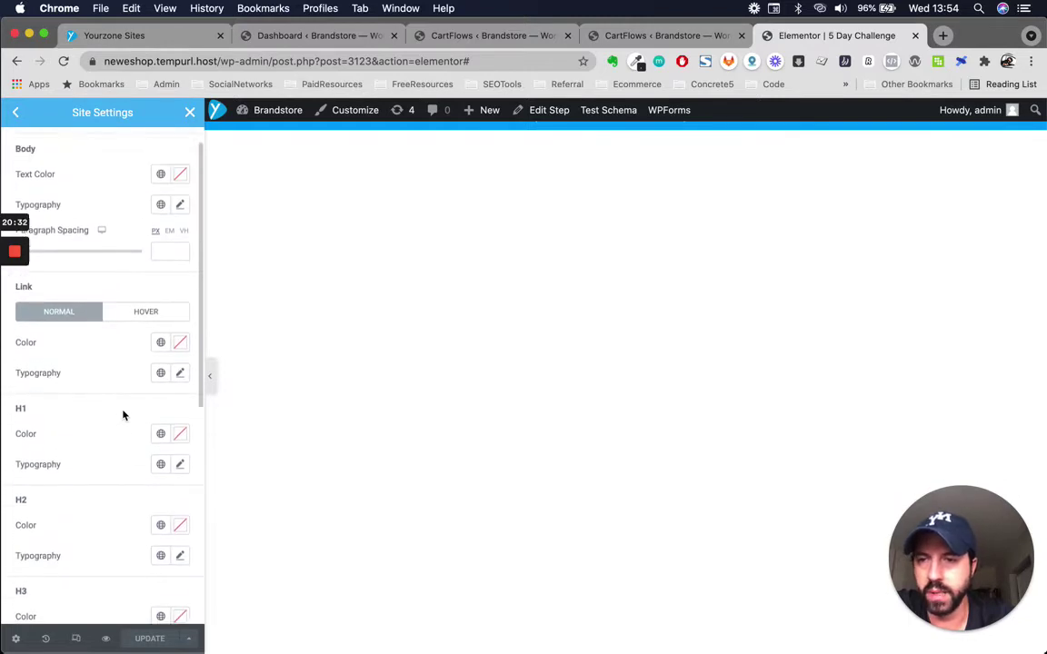
{"action": "scroll", "coordinate": [119, 476], "scroll_direction": "down", "scroll_amount": 1}
{"action": "scroll", "coordinate": [120, 455], "scroll_direction": "down", "scroll_amount": 2}
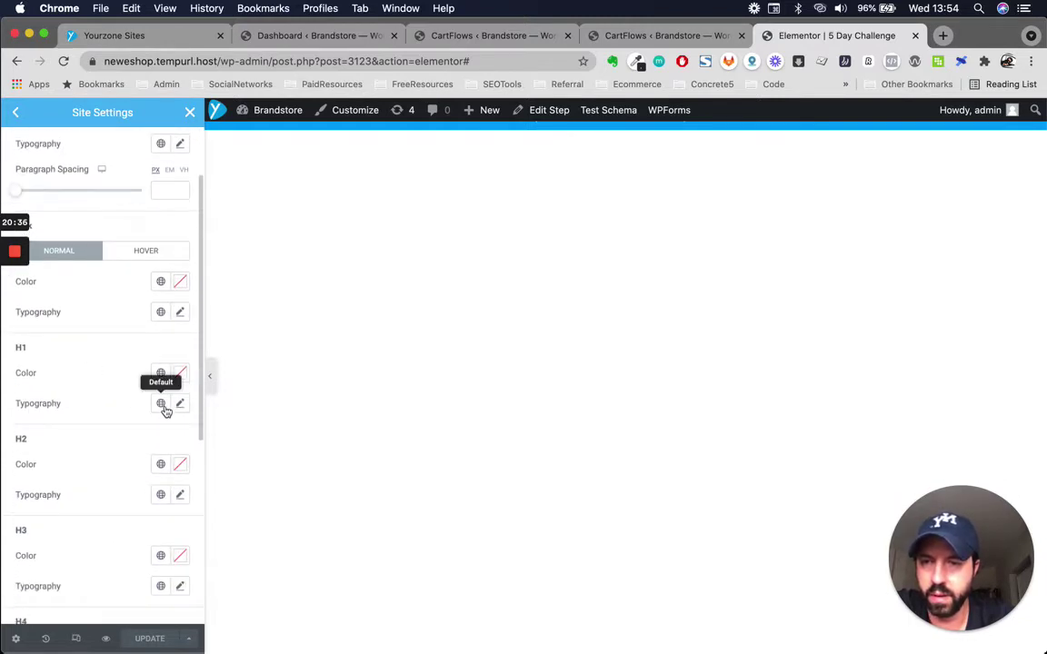
{"action": "left_click", "coordinate": [161, 403]}
{"action": "left_click", "coordinate": [106, 466]}
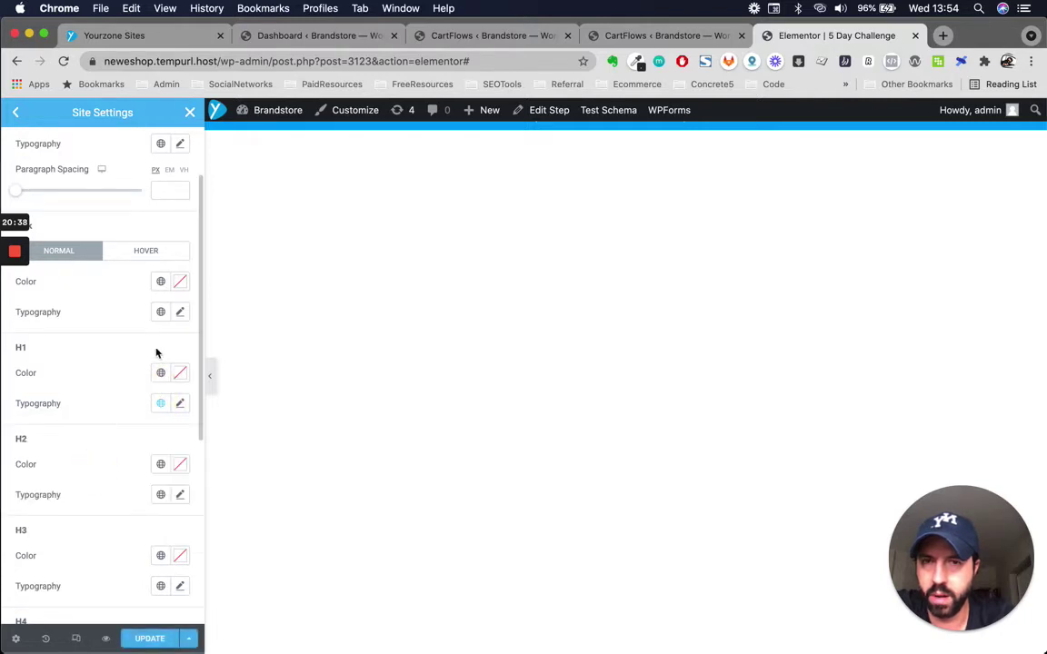
{"action": "scroll", "coordinate": [99, 452], "scroll_direction": "down", "scroll_amount": 2}
{"action": "scroll", "coordinate": [99, 452], "scroll_direction": "down", "scroll_amount": 1}
{"action": "left_click", "coordinate": [161, 416]}
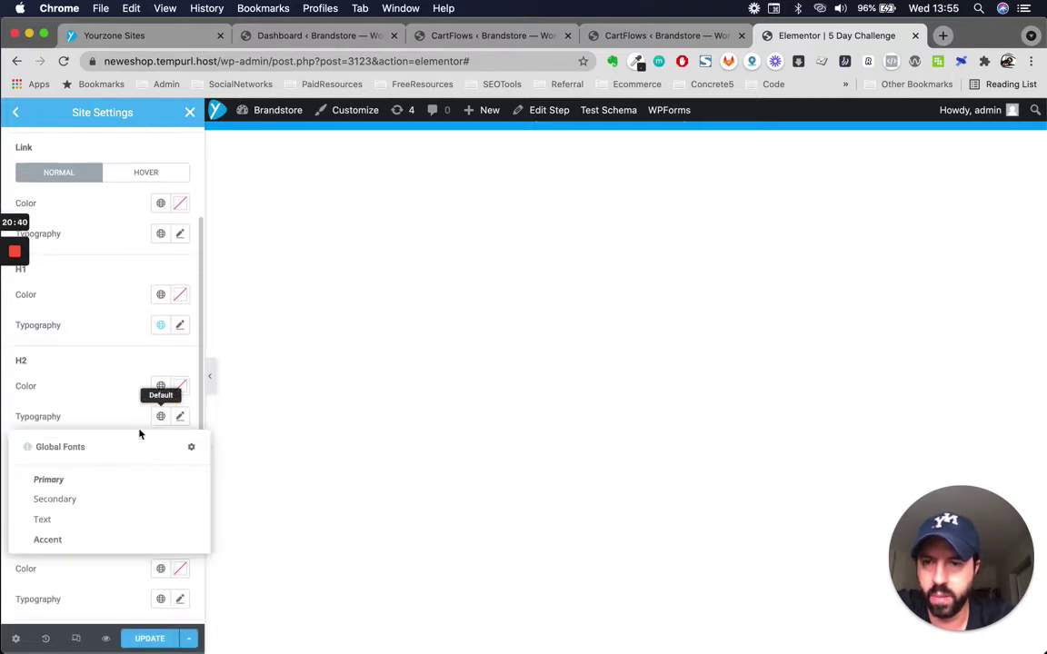
{"action": "left_click", "coordinate": [71, 475]}
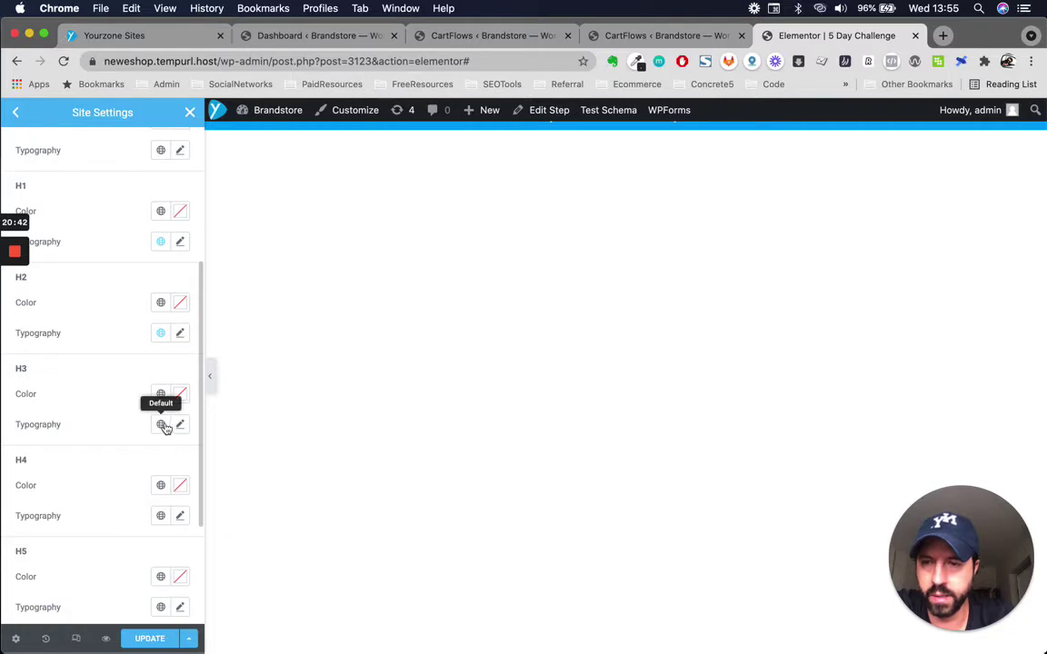
Assign the Primary global font to the typography of the H3, H4, H5 and H6 headings
{"action": "left_click", "coordinate": [160, 432]}
{"action": "left_click", "coordinate": [98, 488]}
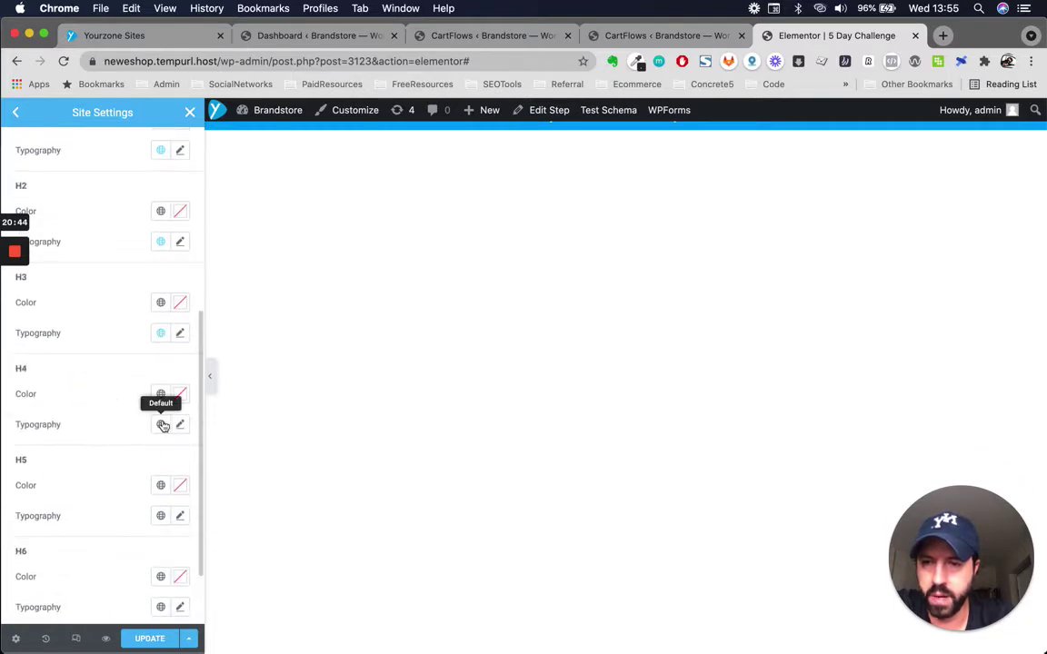
{"action": "left_click", "coordinate": [161, 425]}
{"action": "left_click", "coordinate": [68, 489]}
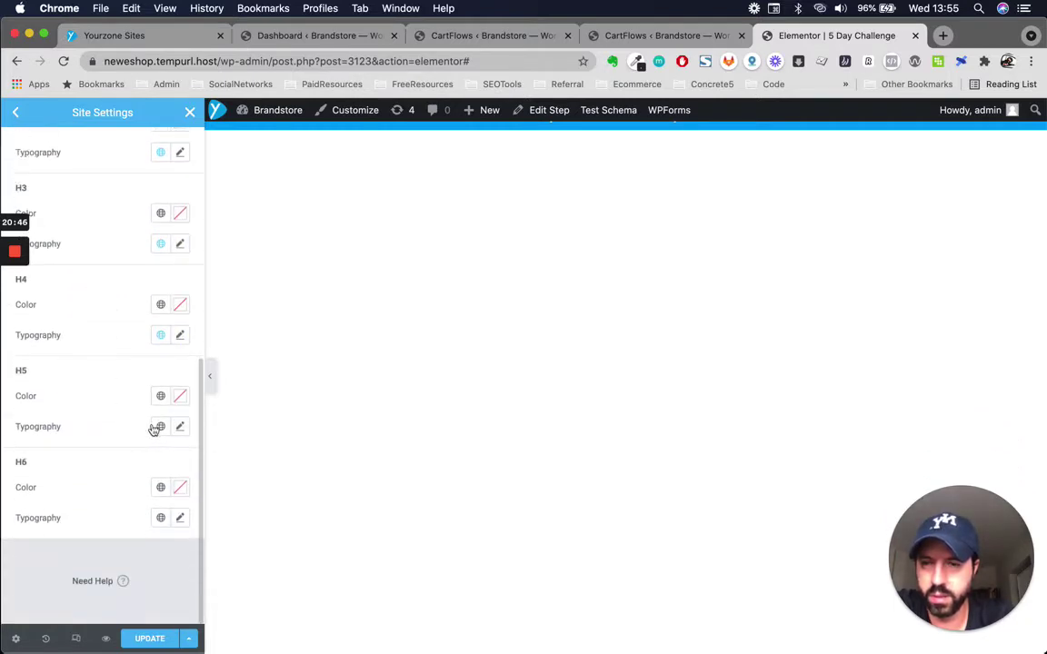
{"action": "left_click", "coordinate": [160, 426]}
{"action": "left_click", "coordinate": [100, 489]}
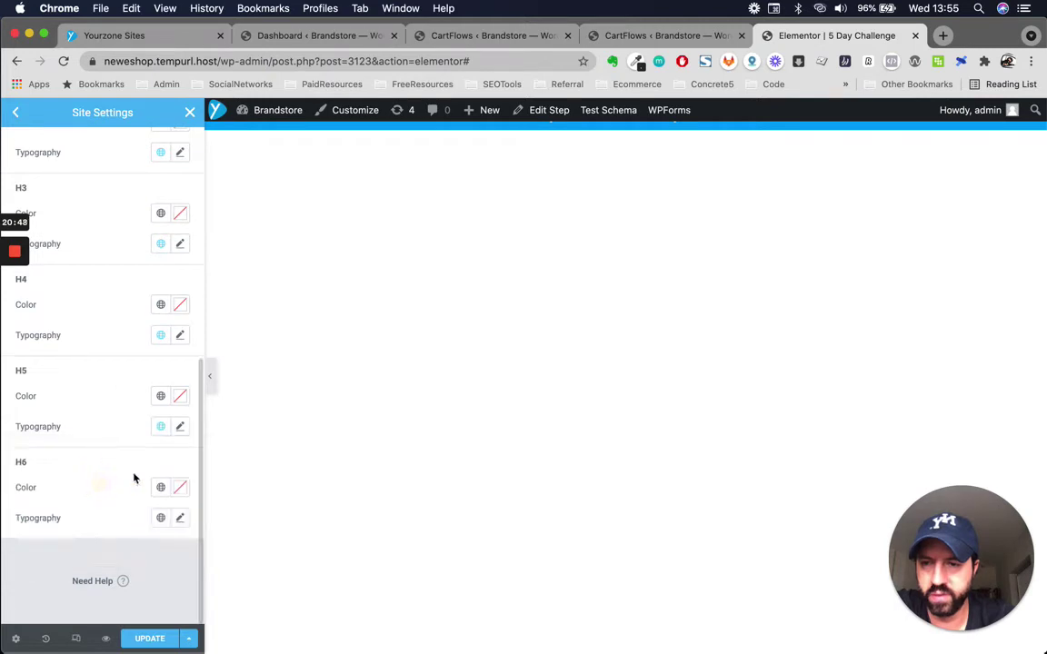
{"action": "left_click", "coordinate": [160, 518]}
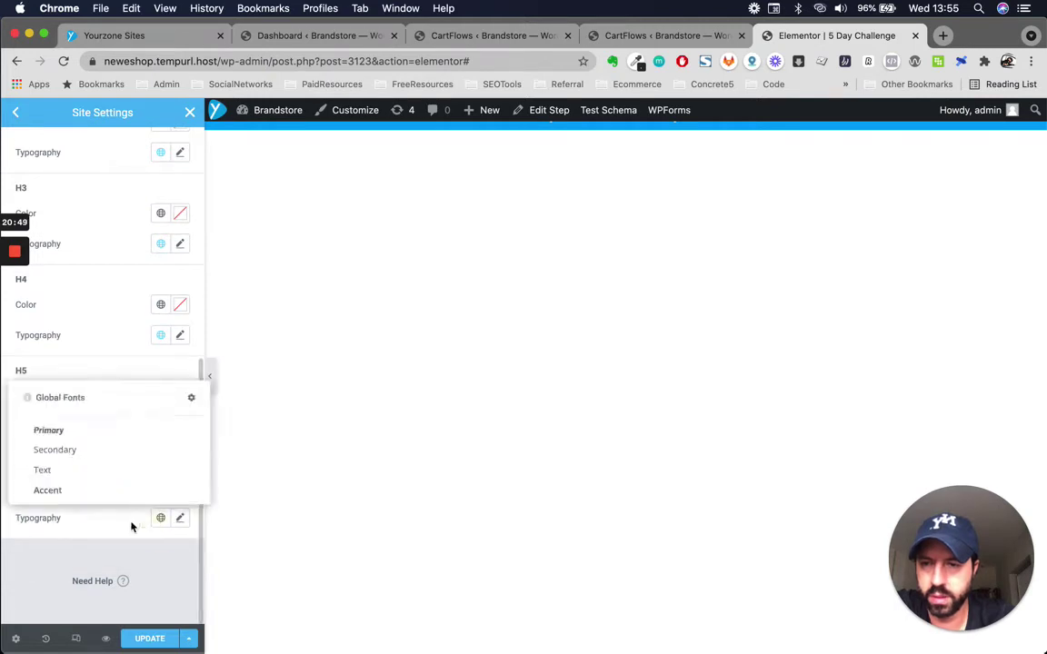
{"action": "left_click", "coordinate": [122, 430]}
Assign the Secondary global font to the body typography, then save the site settings and return to the page editor
{"action": "scroll", "coordinate": [109, 363], "scroll_direction": "up", "scroll_amount": 5}
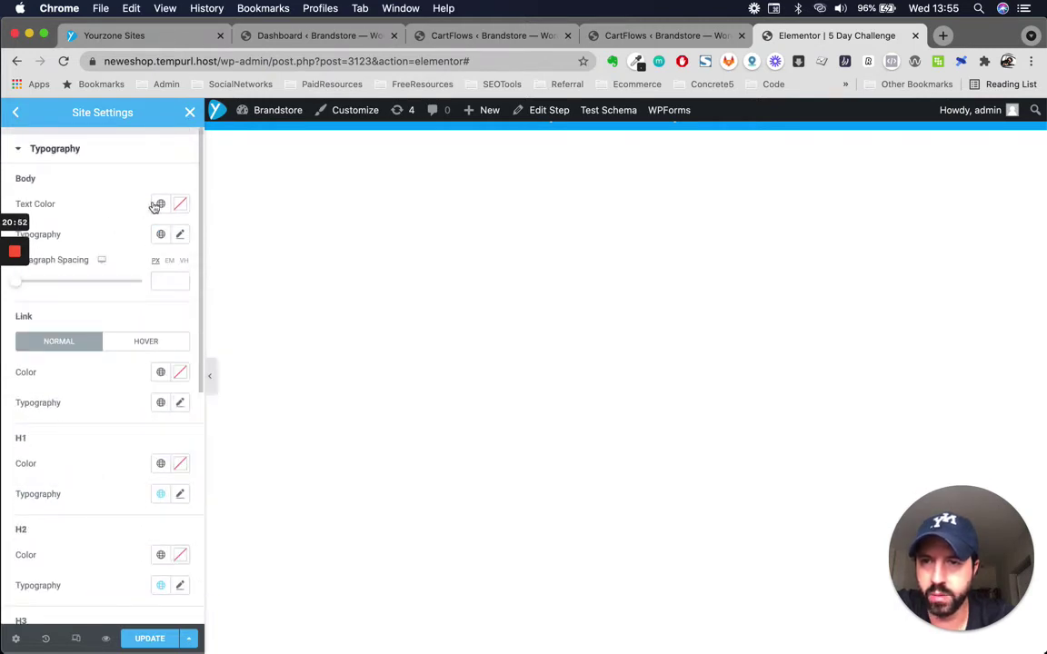
{"action": "left_click", "coordinate": [157, 238]}
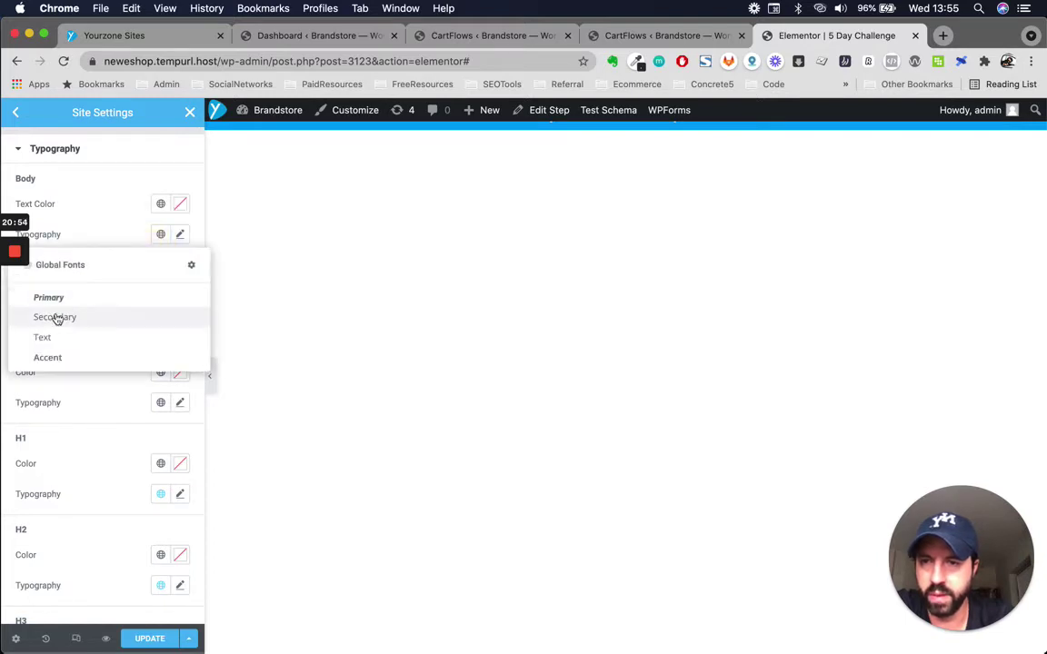
{"action": "left_click", "coordinate": [89, 317]}
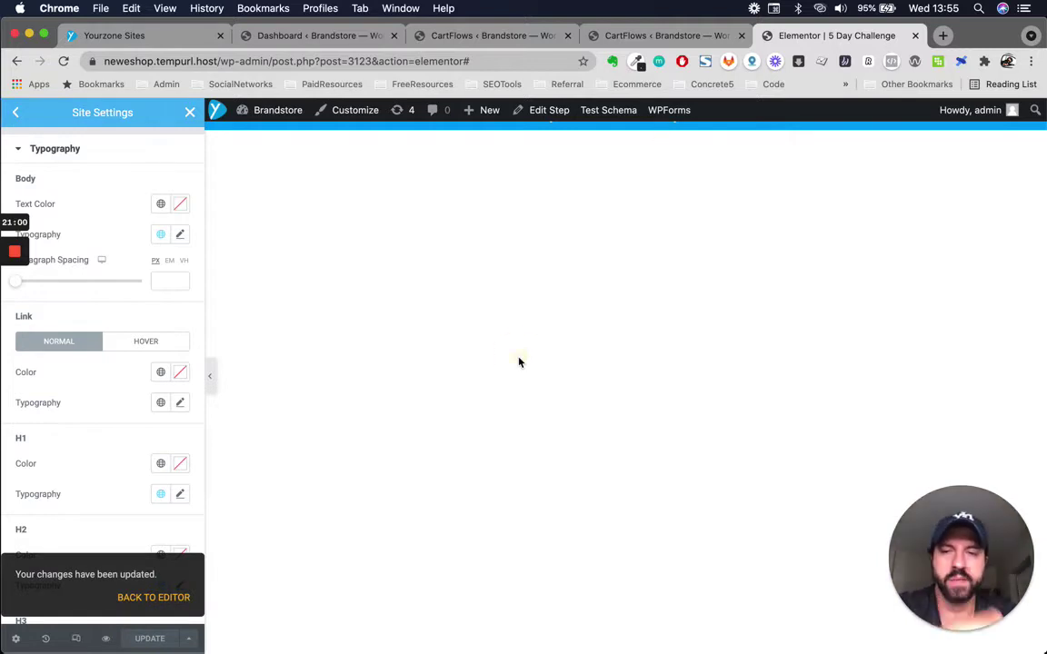
{"action": "left_click", "coordinate": [145, 599]}
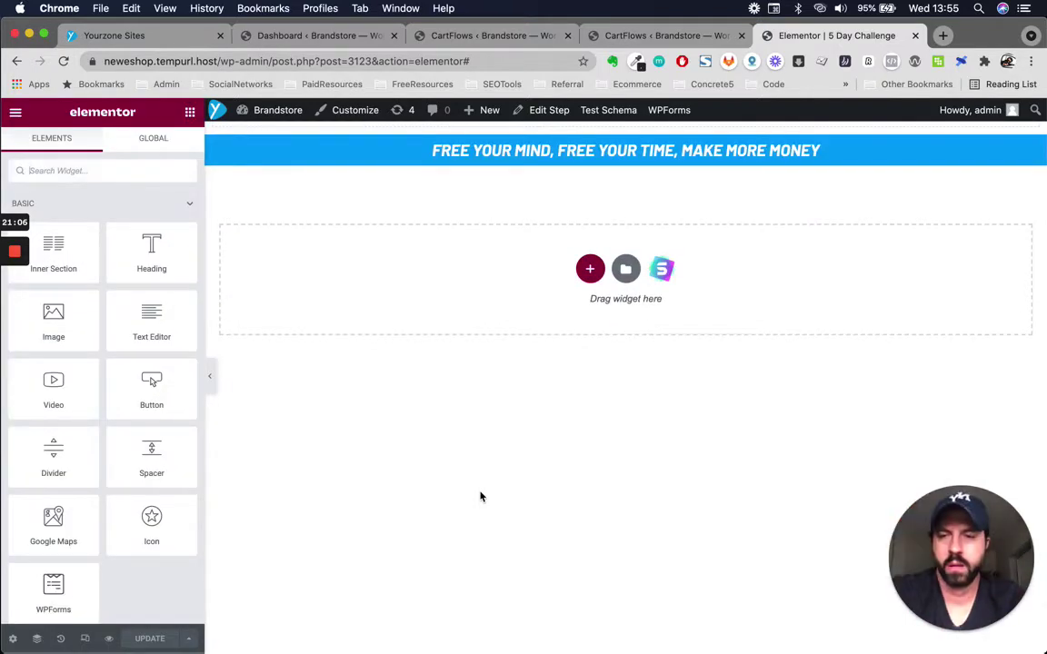
Select the first section through the Navigator and set its top and bottom margins to 11 px
{"action": "left_click", "coordinate": [36, 640]}
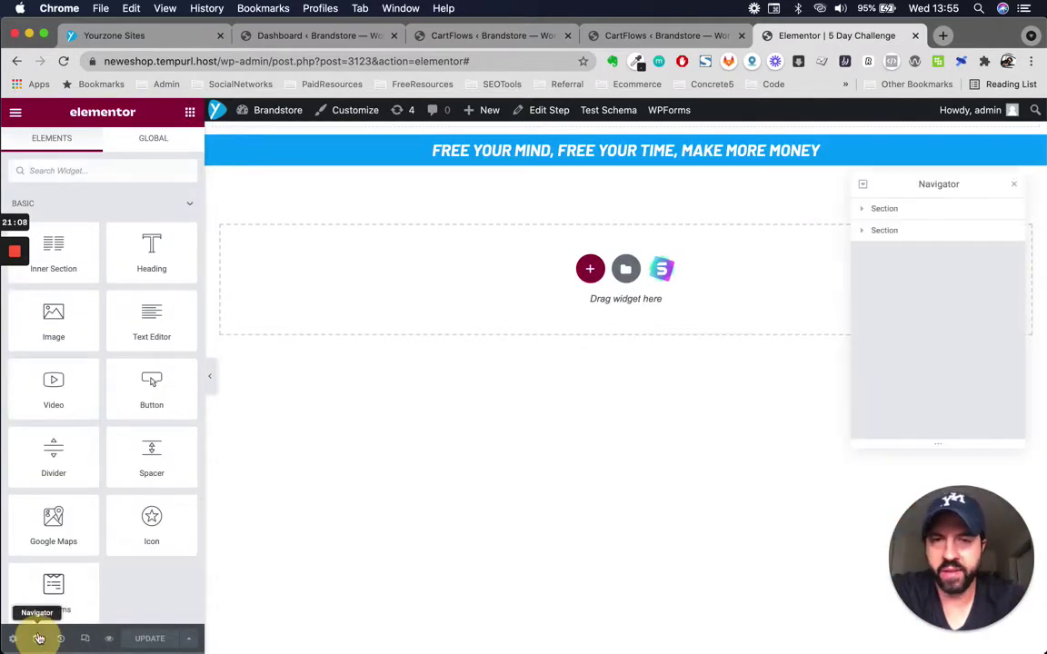
{"action": "left_click", "coordinate": [887, 209]}
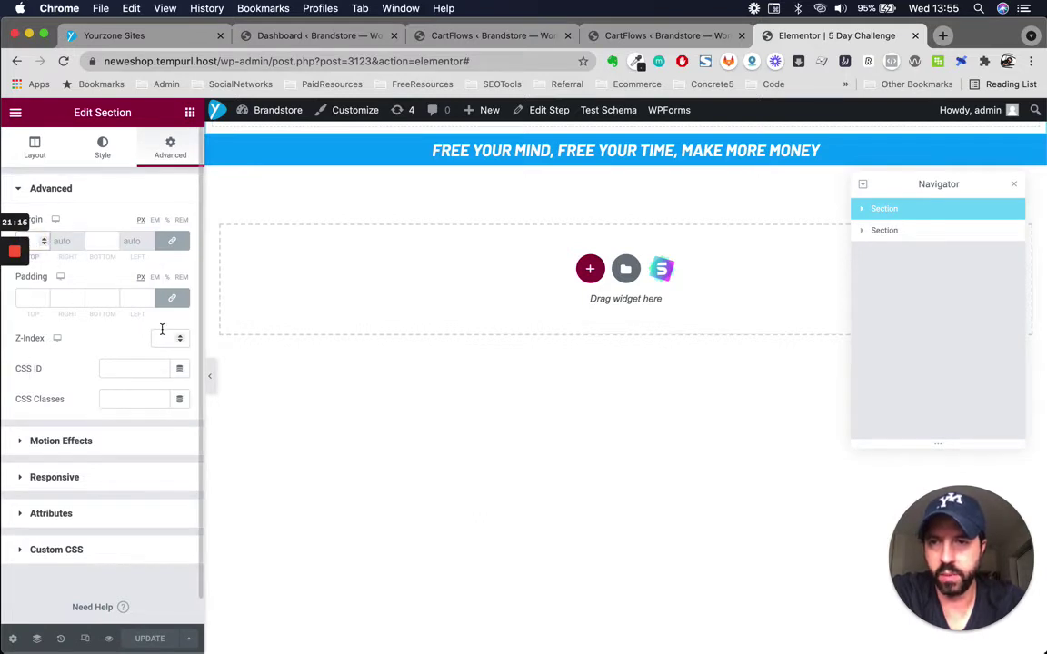
{"action": "left_click", "coordinate": [97, 243]}
{"action": "key", "text": "Up"}
{"action": "key", "text": "Up"}
{"action": "key", "text": "Up"}
{"action": "key", "text": "Up"}
{"action": "key", "text": "Up"}
{"action": "key", "text": "Up"}
{"action": "key", "text": "Up"}
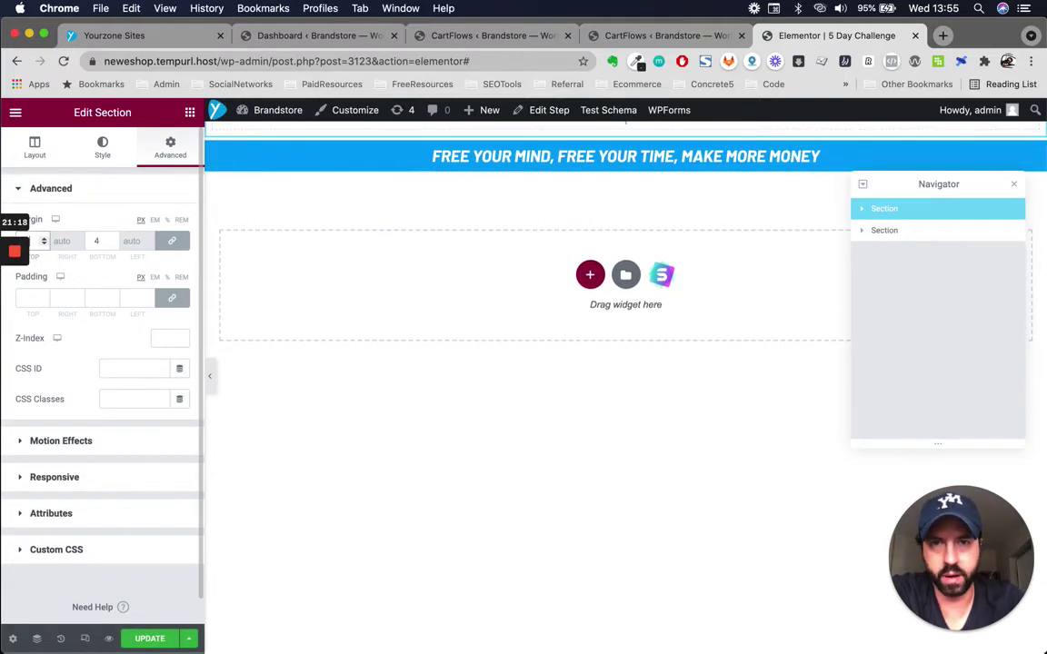
{"action": "key", "text": "Up"}
{"action": "key", "text": "Up"}
{"action": "key", "text": "Up"}
{"action": "key", "text": "Up"}
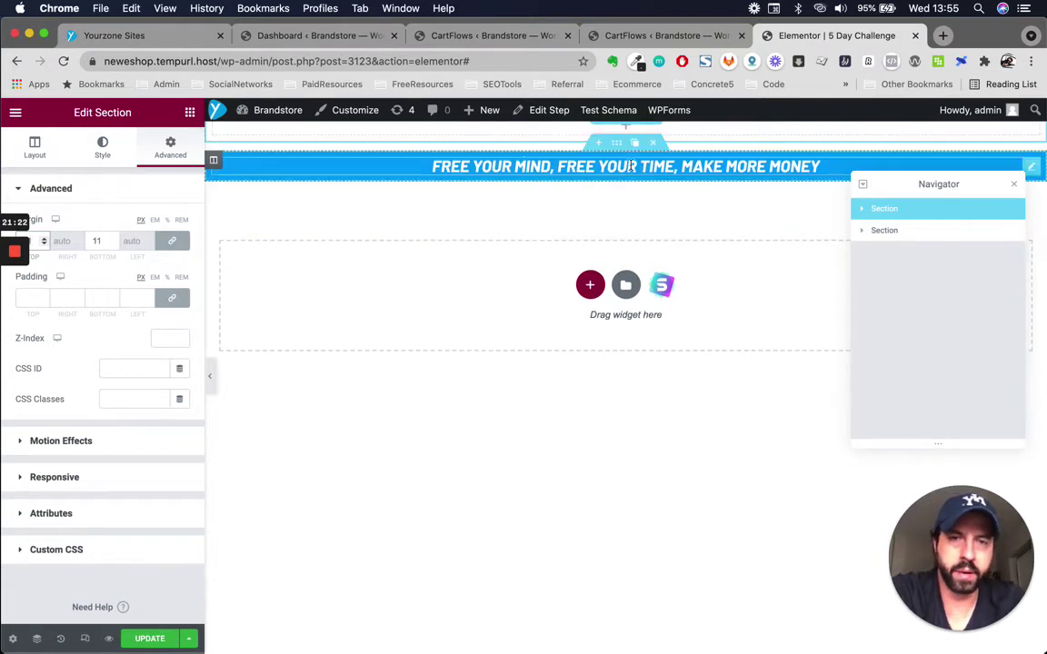
{"action": "left_click", "coordinate": [1016, 183]}
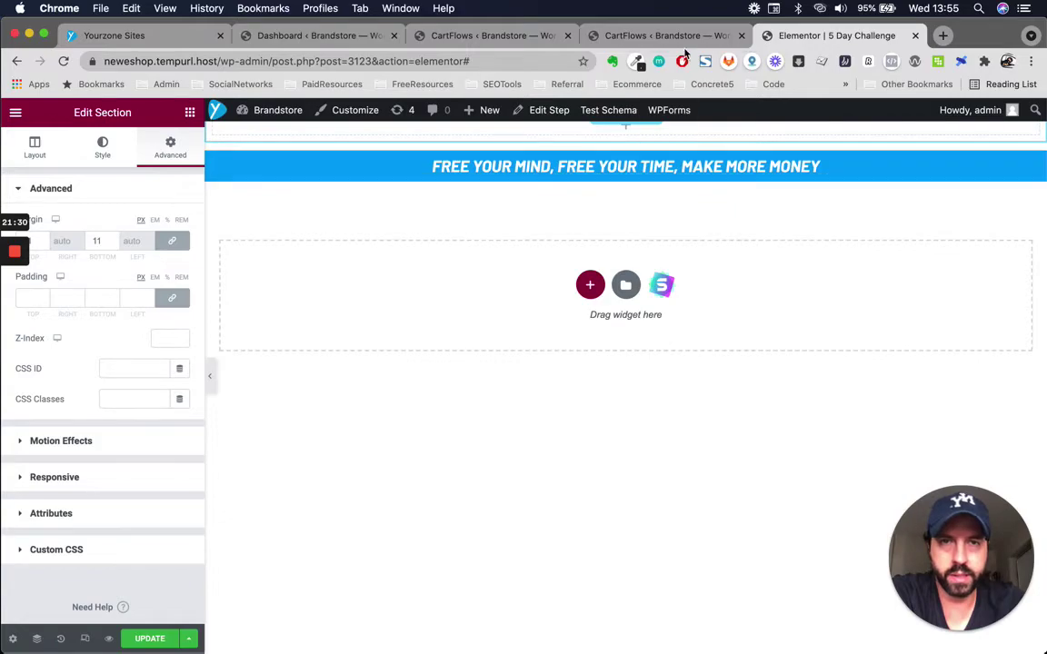
Examine the Bulletproof Entrepreneur reference page from its headline and video down to the media logos, challenge date and join button
{"action": "key", "text": "ctrl+Up"}
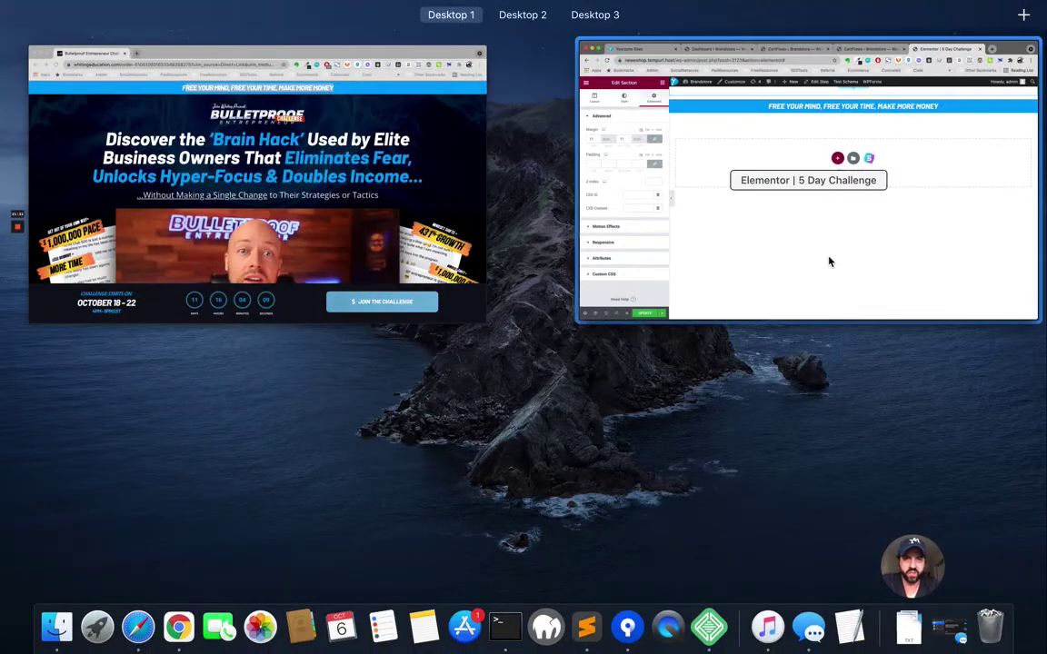
{"action": "left_click", "coordinate": [781, 234]}
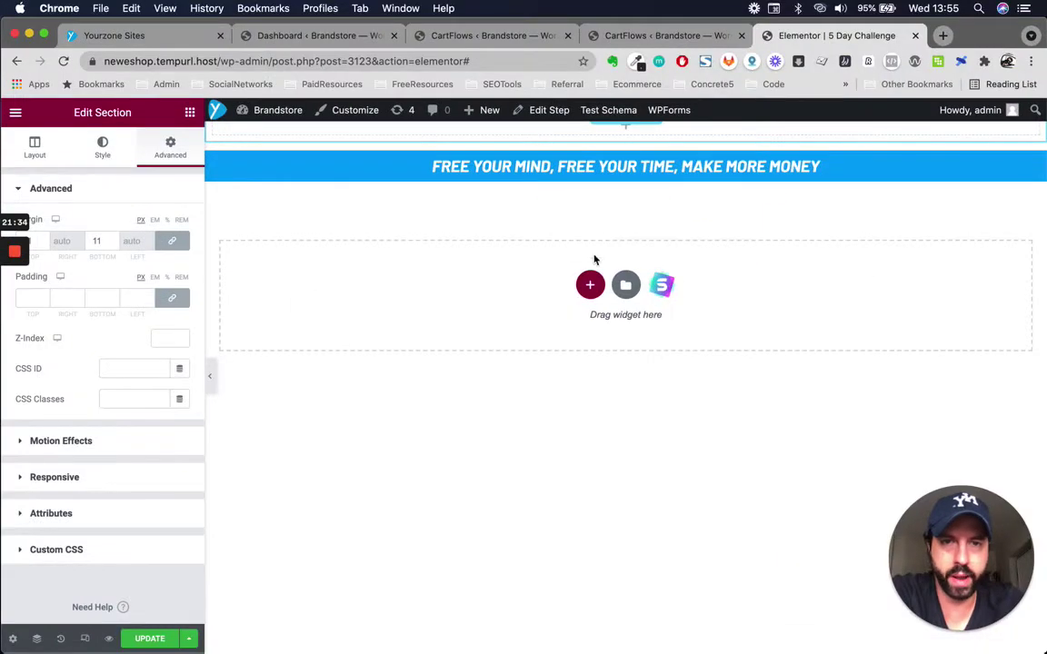
{"action": "key", "text": "ctrl+Up"}
{"action": "left_click", "coordinate": [322, 211]}
{"action": "scroll", "coordinate": [340, 354], "scroll_direction": "down", "scroll_amount": 5}
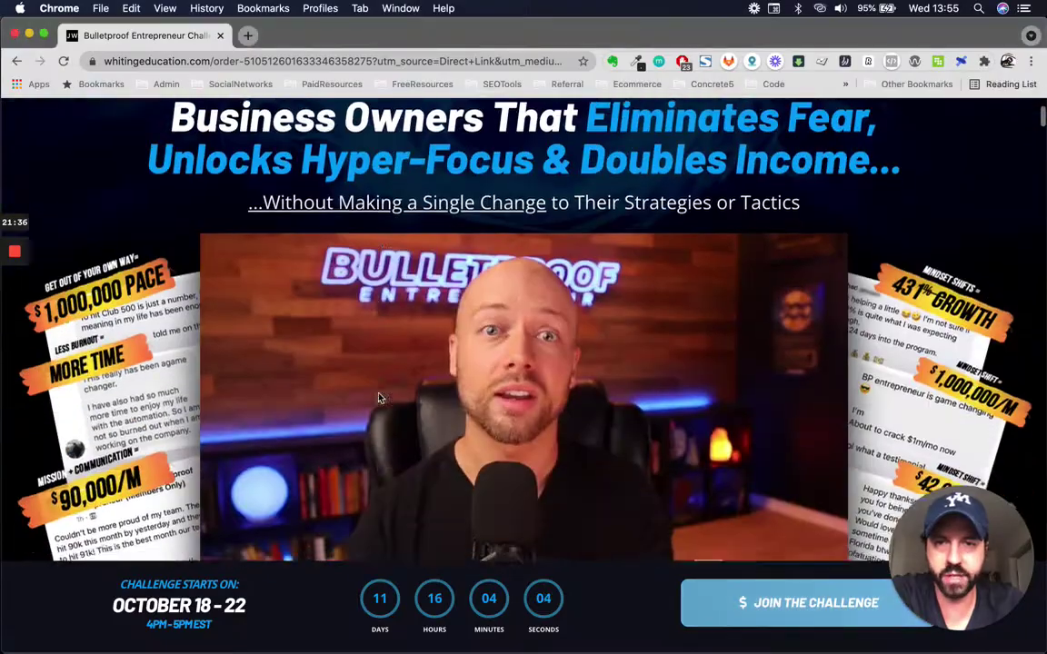
{"action": "scroll", "coordinate": [171, 408], "scroll_direction": "down", "scroll_amount": 10}
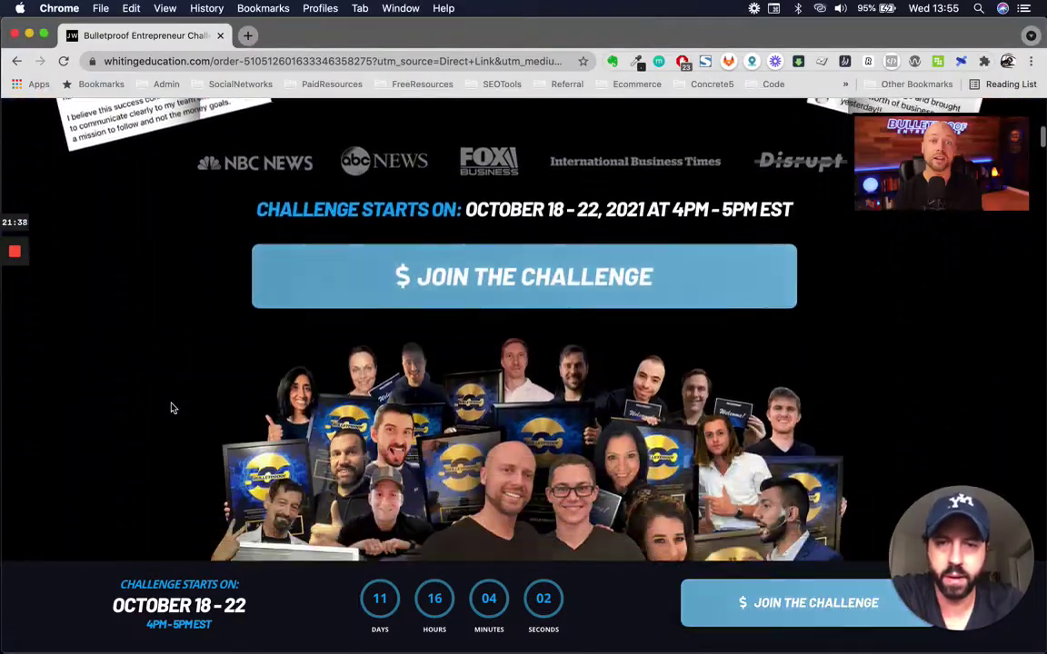
{"action": "scroll", "coordinate": [171, 408], "scroll_direction": "up", "scroll_amount": 3}
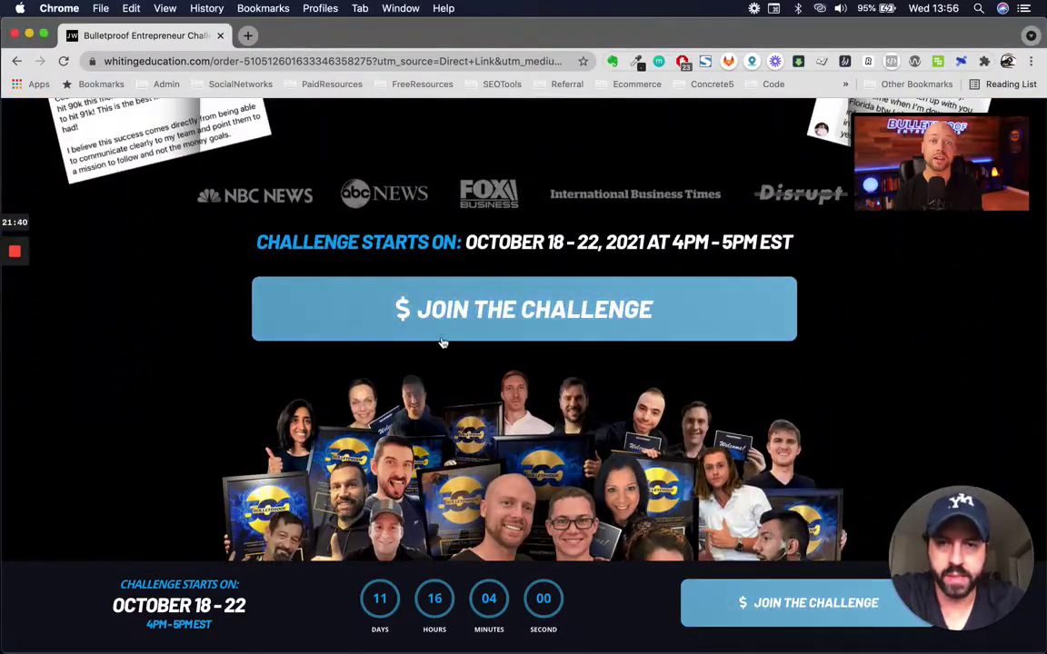
{"action": "scroll", "coordinate": [492, 361], "scroll_direction": "up", "scroll_amount": 2}
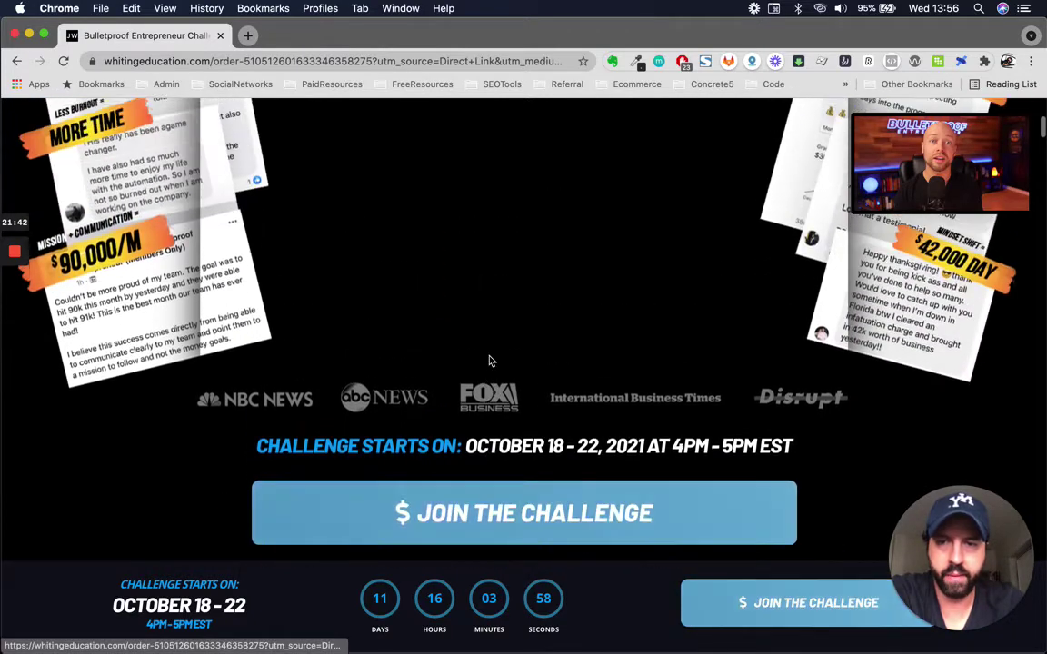
{"action": "scroll", "coordinate": [491, 360], "scroll_direction": "down", "scroll_amount": 1}
{"action": "scroll", "coordinate": [491, 361], "scroll_direction": "down", "scroll_amount": 1}
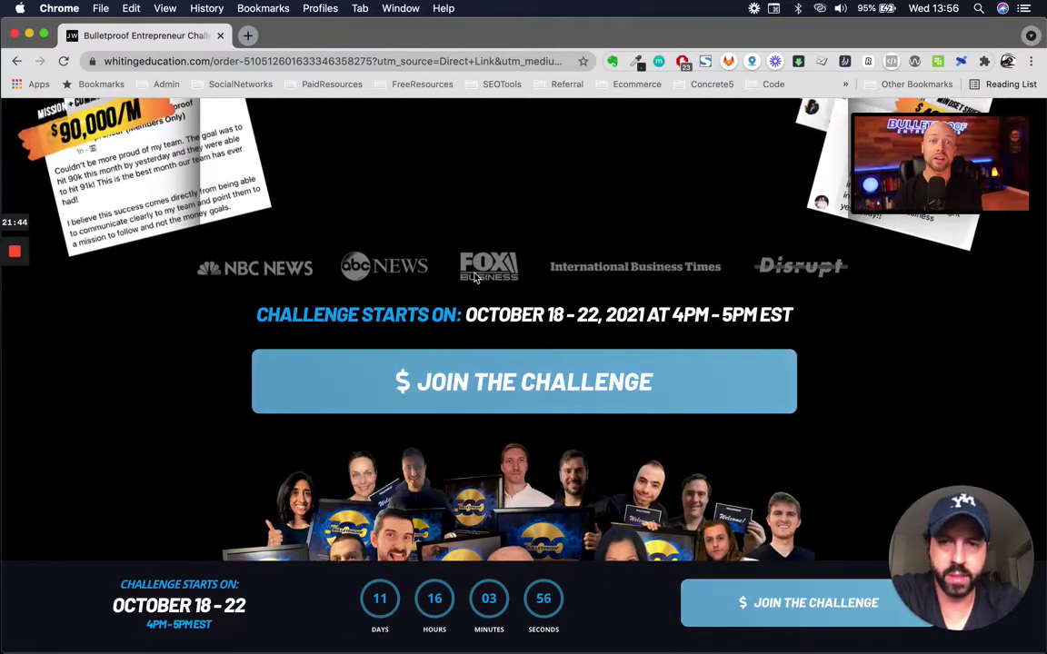
{"action": "scroll", "coordinate": [473, 271], "scroll_direction": "up", "scroll_amount": 15}
{"action": "scroll", "coordinate": [414, 391], "scroll_direction": "down", "scroll_amount": 4}
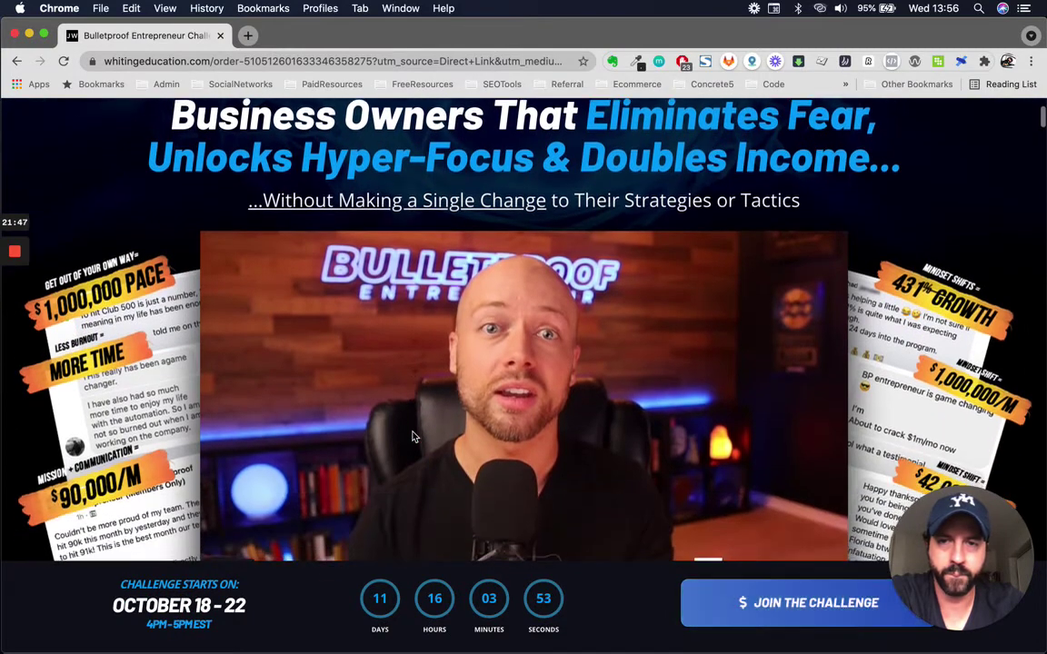
Return to the Elementor page and add a single-column section below the blue banner
{"action": "key", "text": "ctrl+Up"}
{"action": "left_click", "coordinate": [395, 238]}
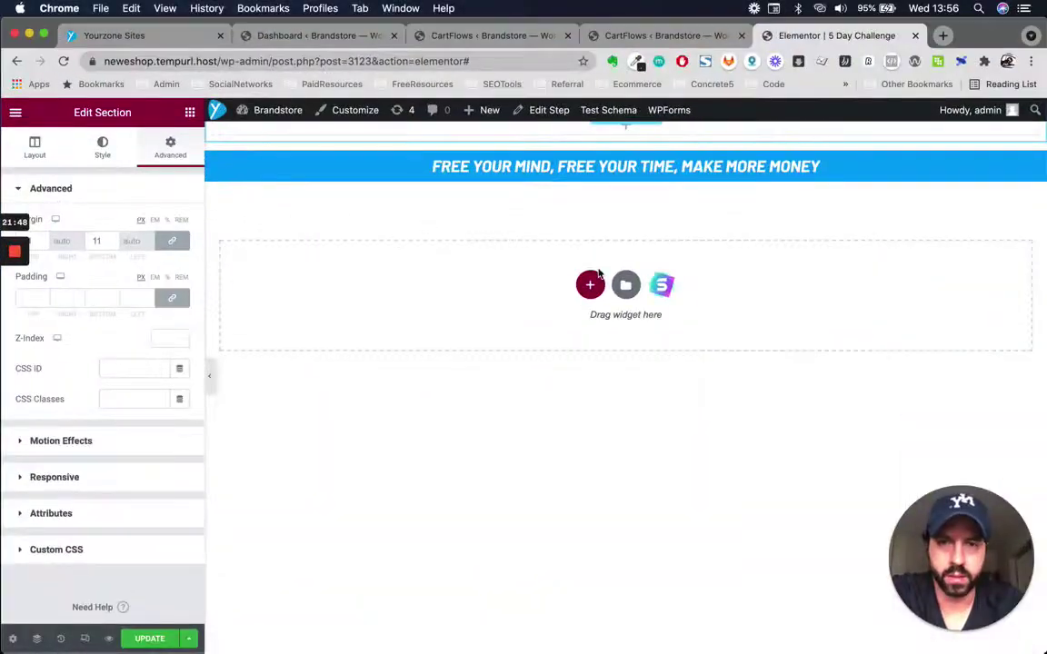
{"action": "left_click", "coordinate": [589, 287]}
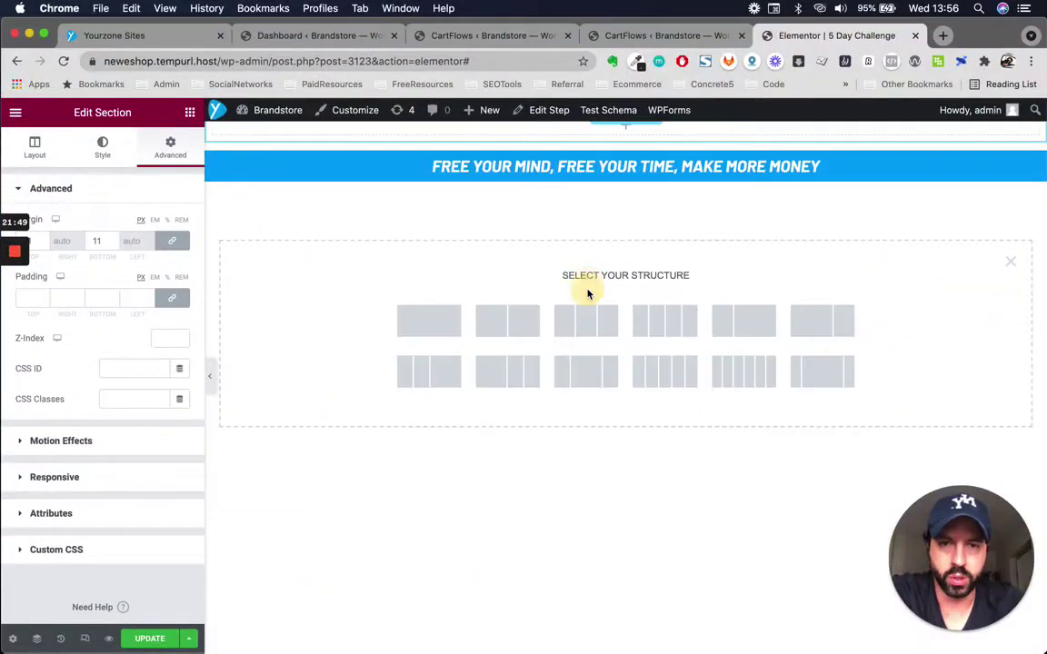
{"action": "left_click", "coordinate": [436, 331]}
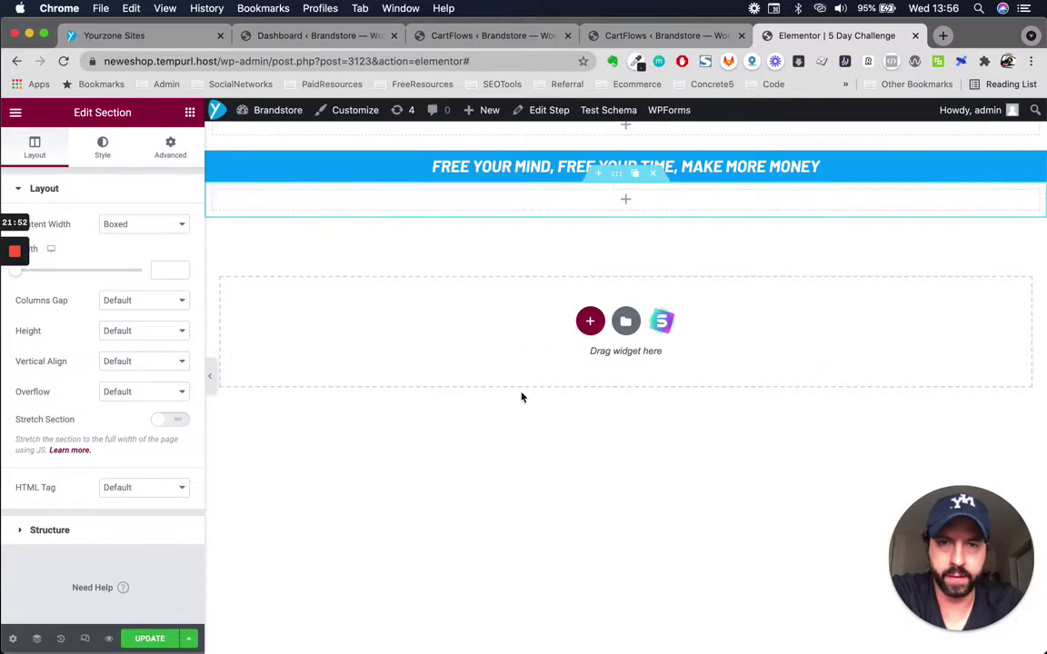
Check the reference page's hero area and set the new section's background image to blueenergytopbkd.png from the media library
{"action": "key", "text": "ctrl+Up"}
{"action": "left_click", "coordinate": [316, 250]}
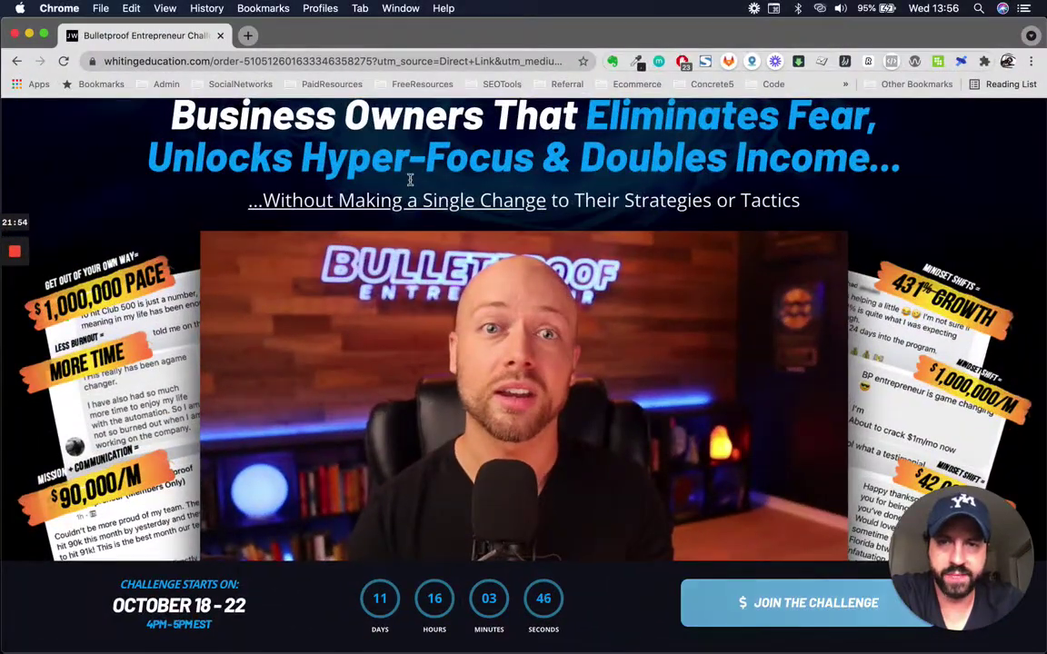
{"action": "scroll", "coordinate": [391, 186], "scroll_direction": "up", "scroll_amount": 3}
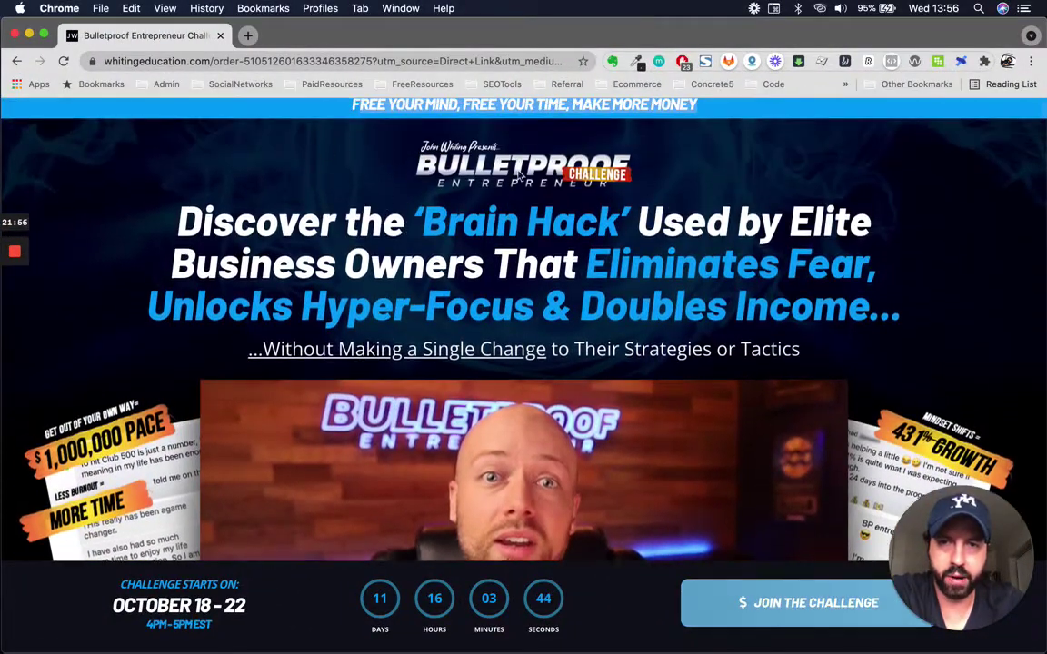
{"action": "scroll", "coordinate": [356, 182], "scroll_direction": "up", "scroll_amount": 1}
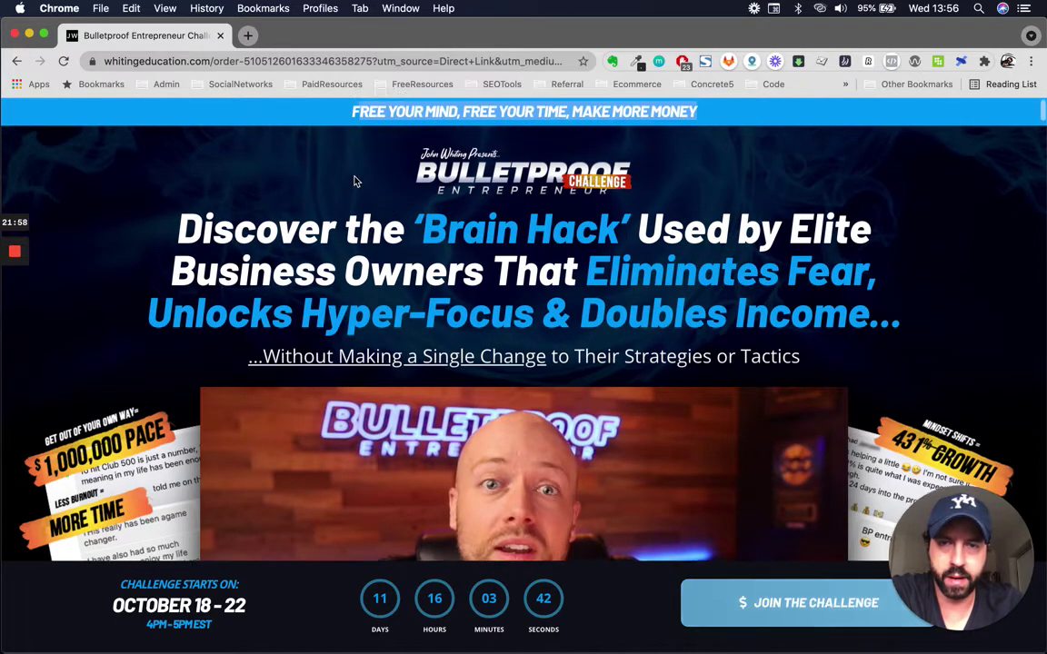
{"action": "key", "text": "ctrl+Up"}
{"action": "left_click", "coordinate": [418, 193]}
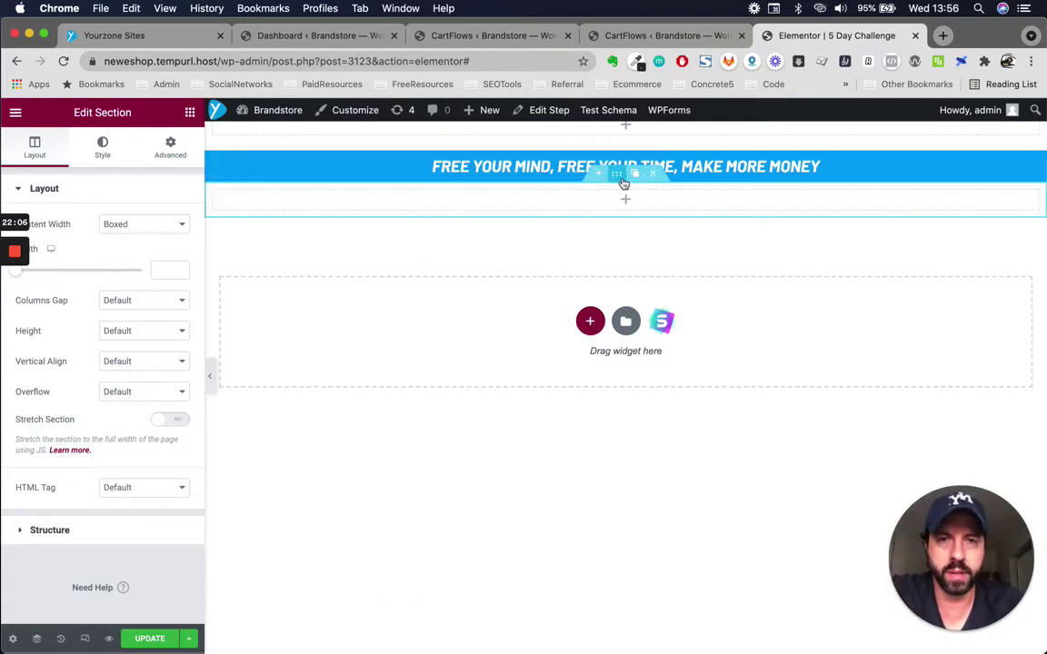
{"action": "left_click", "coordinate": [101, 153]}
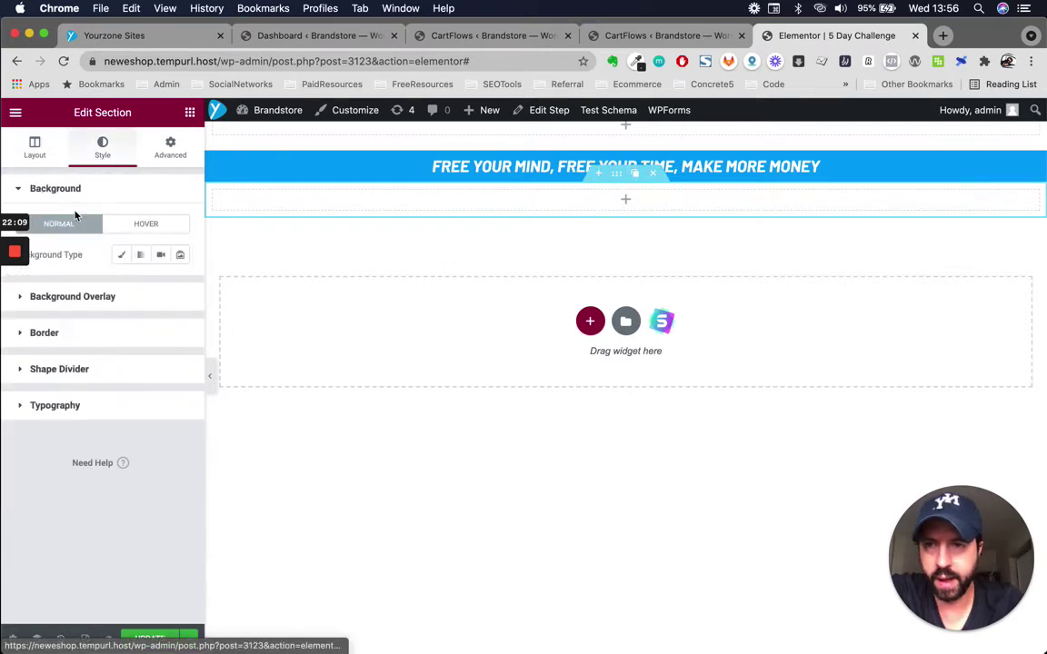
{"action": "left_click", "coordinate": [122, 257]}
{"action": "left_click", "coordinate": [99, 362]}
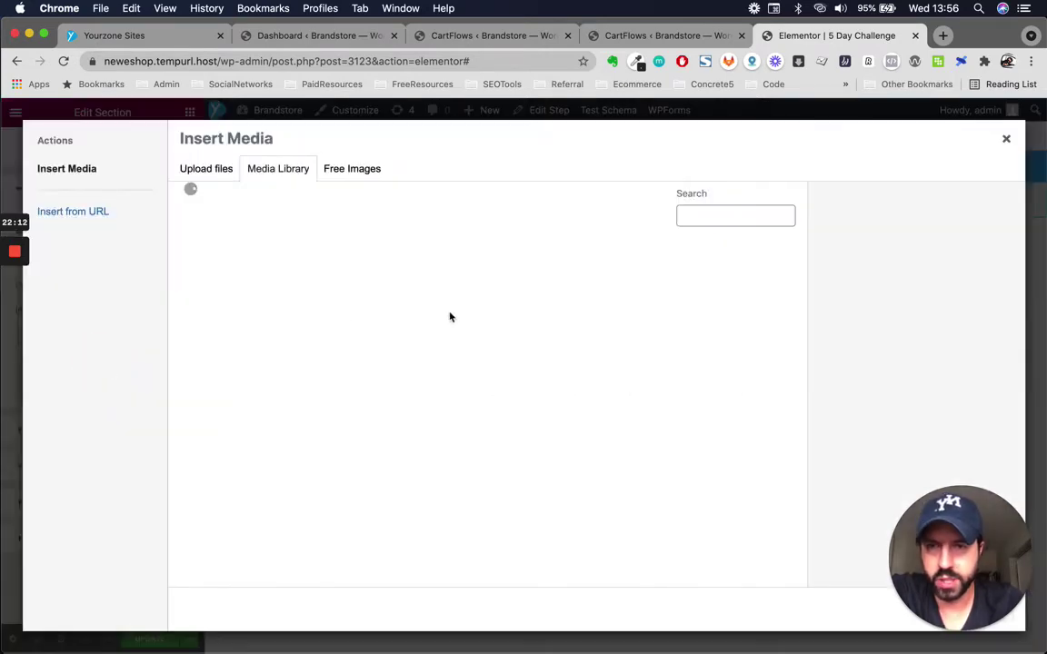
{"action": "scroll", "coordinate": [553, 417], "scroll_direction": "down", "scroll_amount": 1}
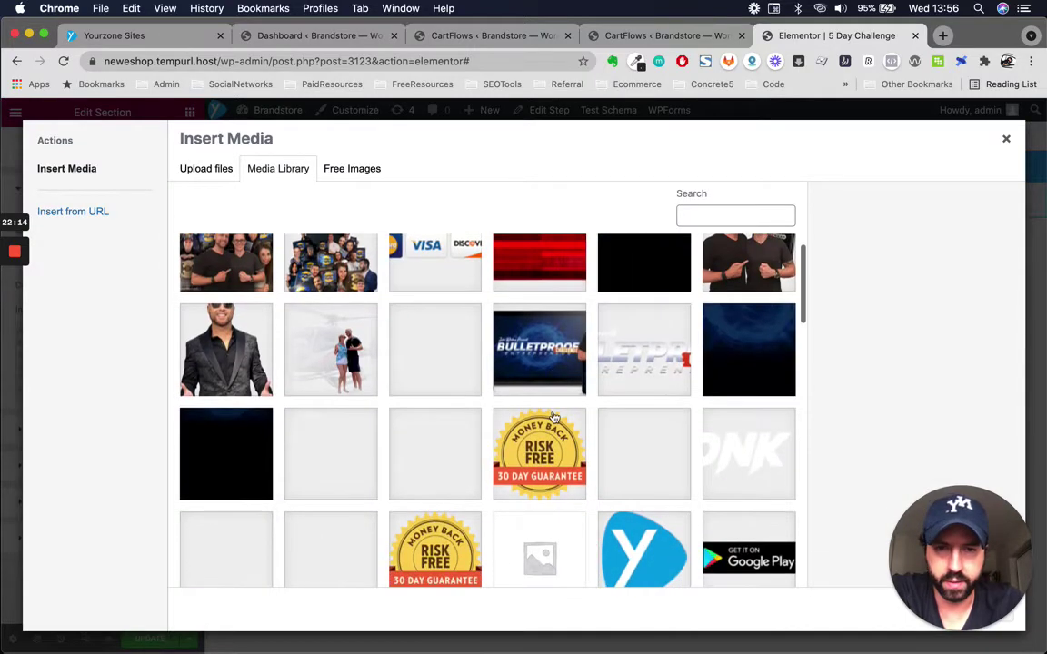
{"action": "left_click", "coordinate": [729, 339]}
{"action": "left_click_drag", "start_coordinate": [957, 545], "coordinate": [890, 557]}
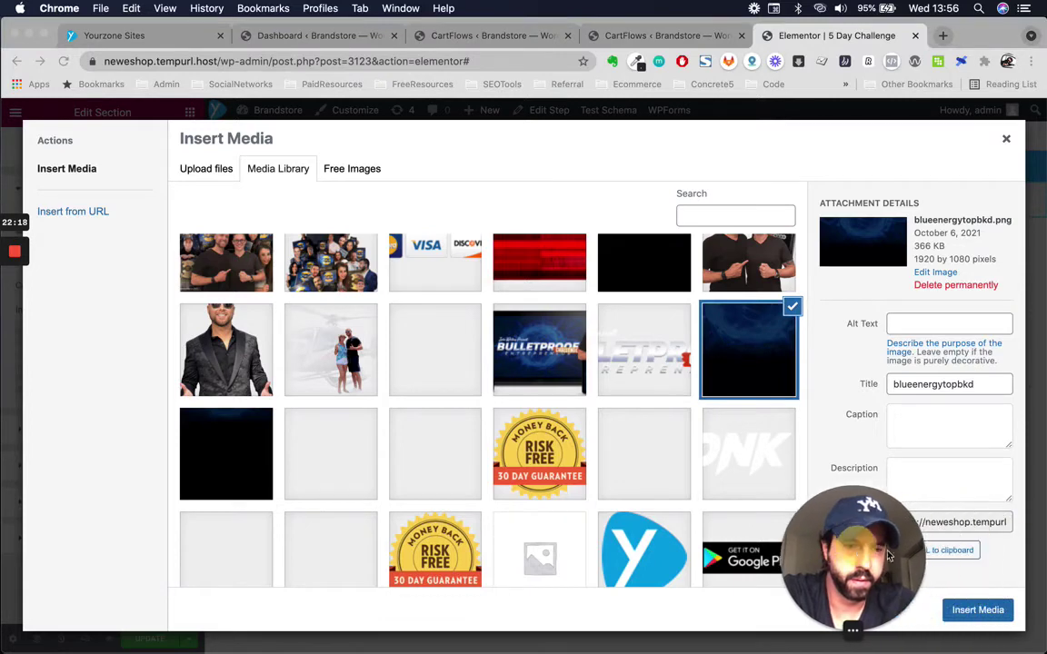
{"action": "left_click", "coordinate": [975, 615]}
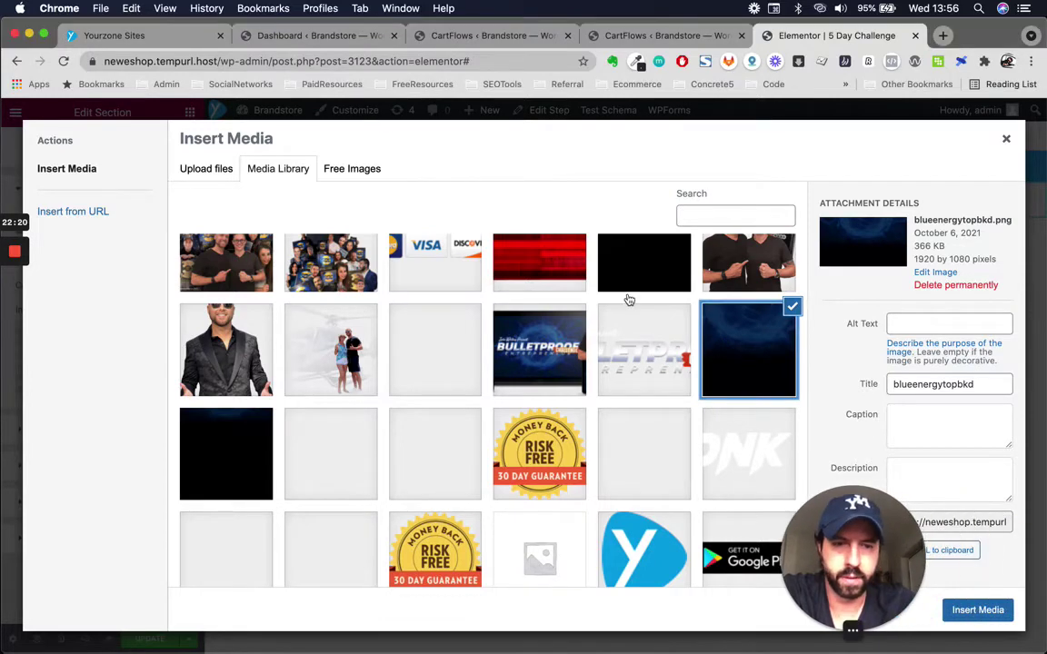
{"action": "left_click", "coordinate": [986, 611]}
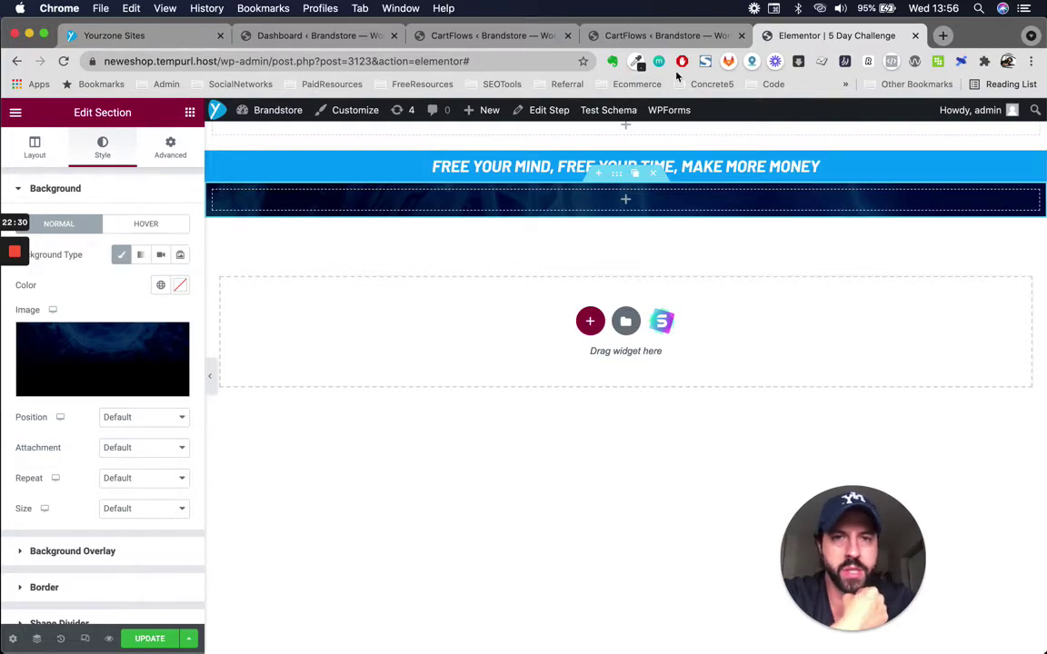
Compare with the reference page's hero and set the dark blue section's padding to 1 em on all sides
{"action": "left_click", "coordinate": [698, 34]}
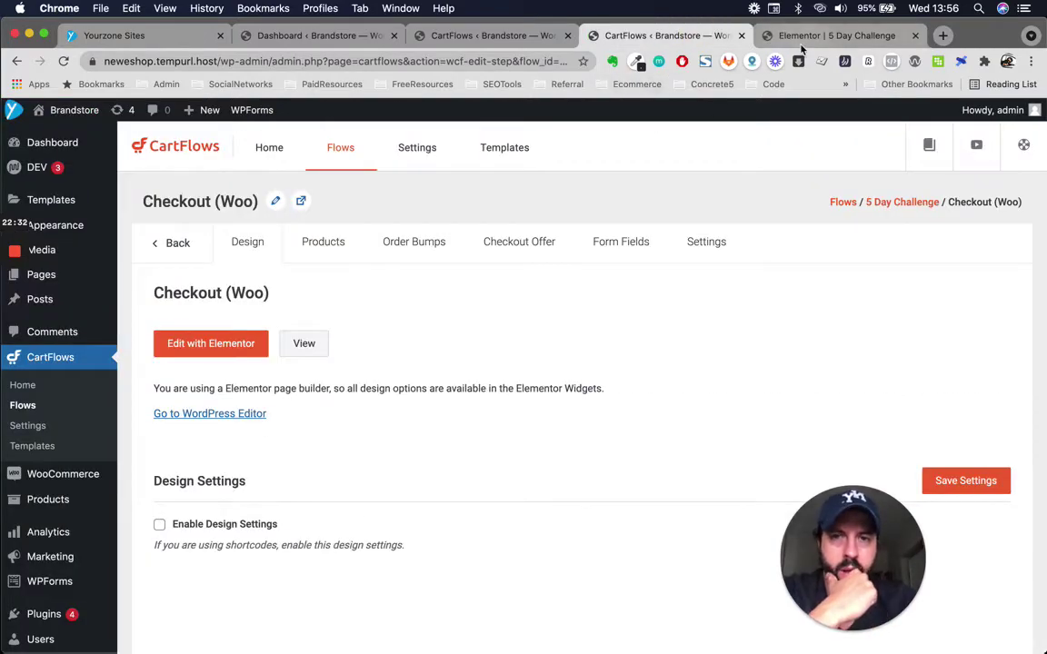
{"action": "key", "text": "ctrl+Up"}
{"action": "left_click", "coordinate": [453, 116]}
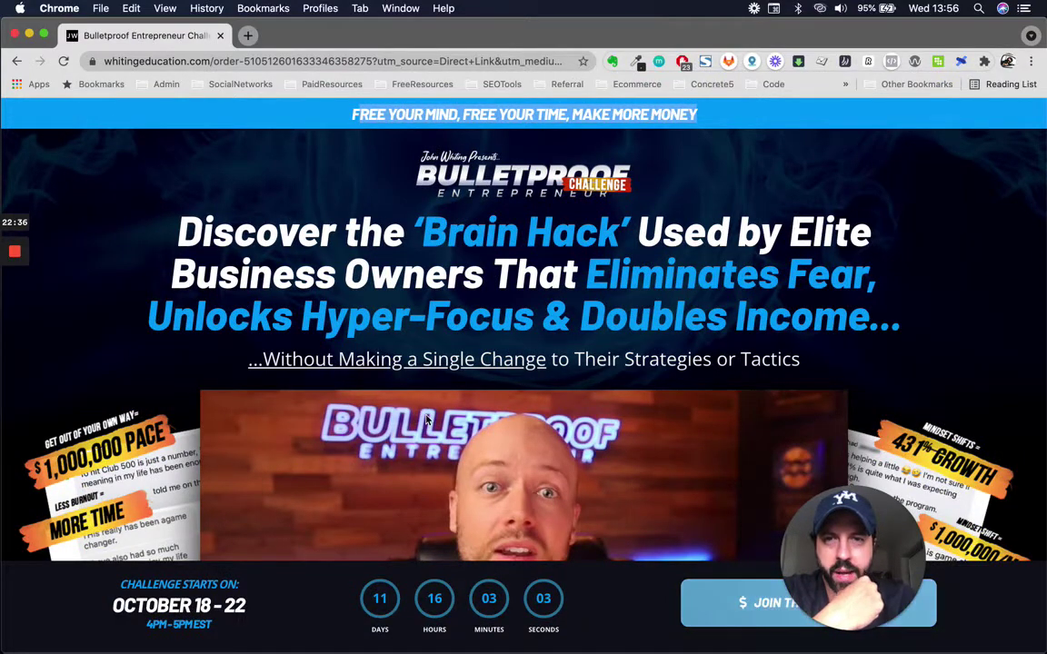
{"action": "key", "text": "ctrl+Up"}
{"action": "left_click", "coordinate": [446, 191]}
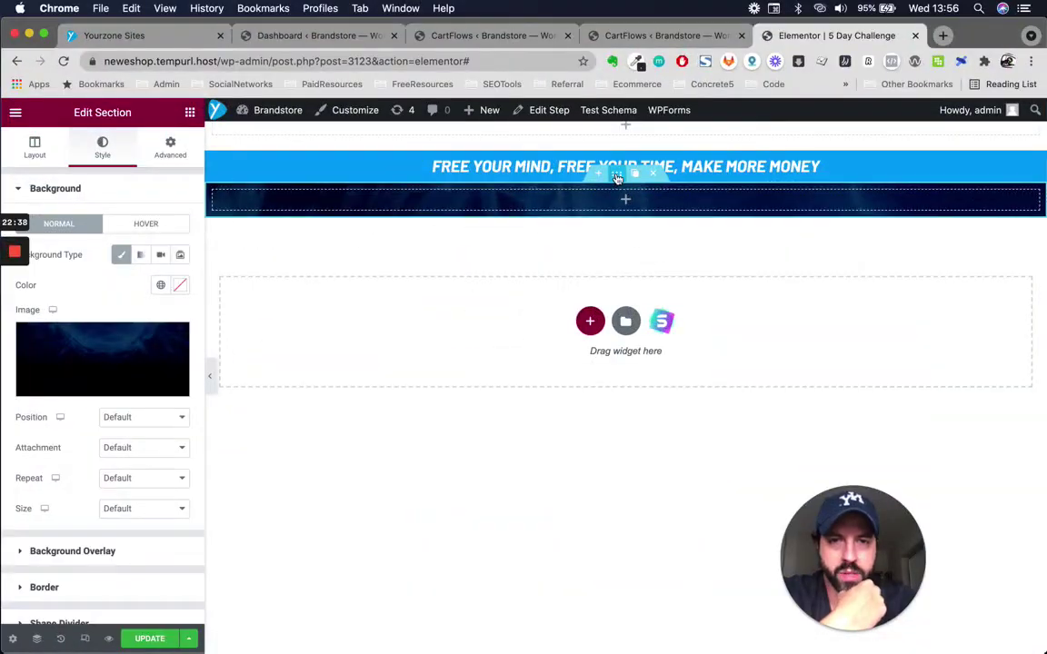
{"action": "left_click", "coordinate": [170, 147]}
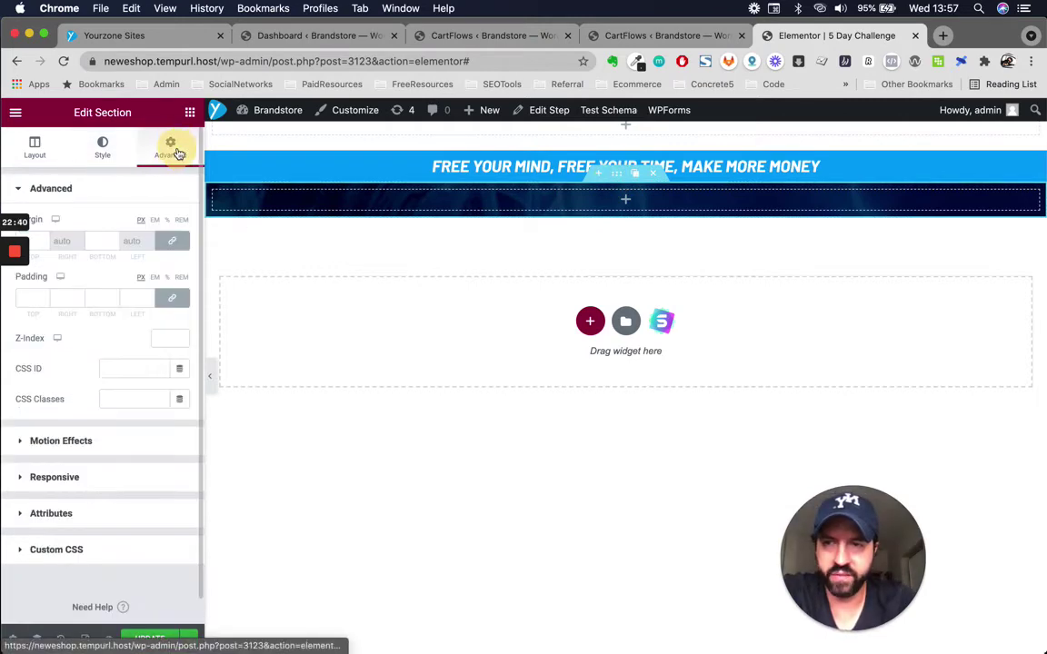
{"action": "left_click", "coordinate": [30, 298]}
{"action": "type", "text": "1"}
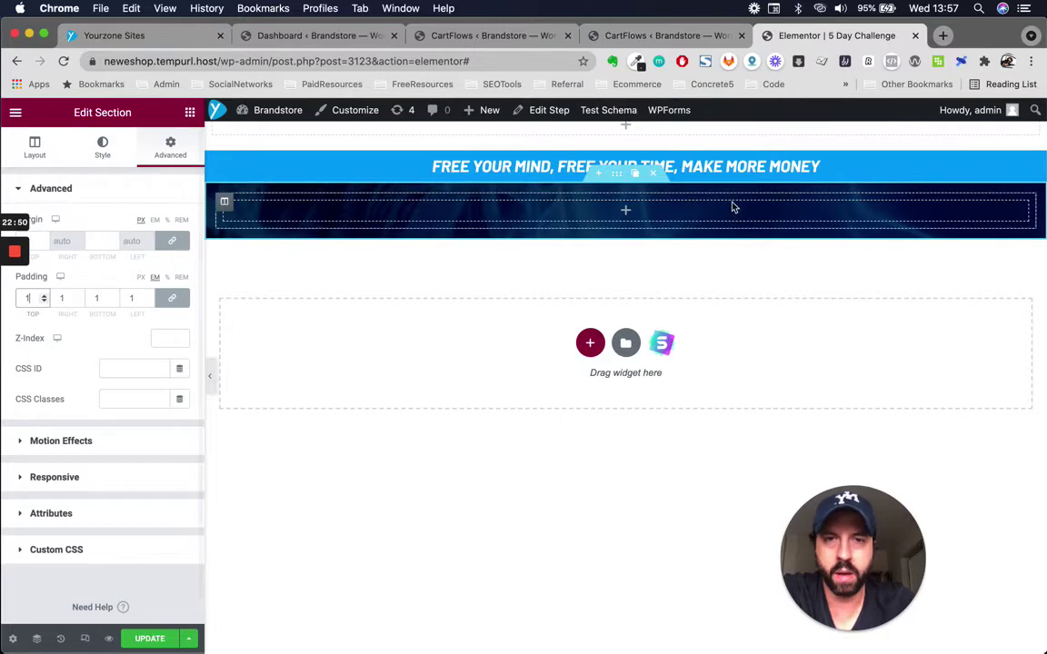
Place an Image widget inside the empty column of the dark blue section
{"action": "left_click", "coordinate": [189, 113]}
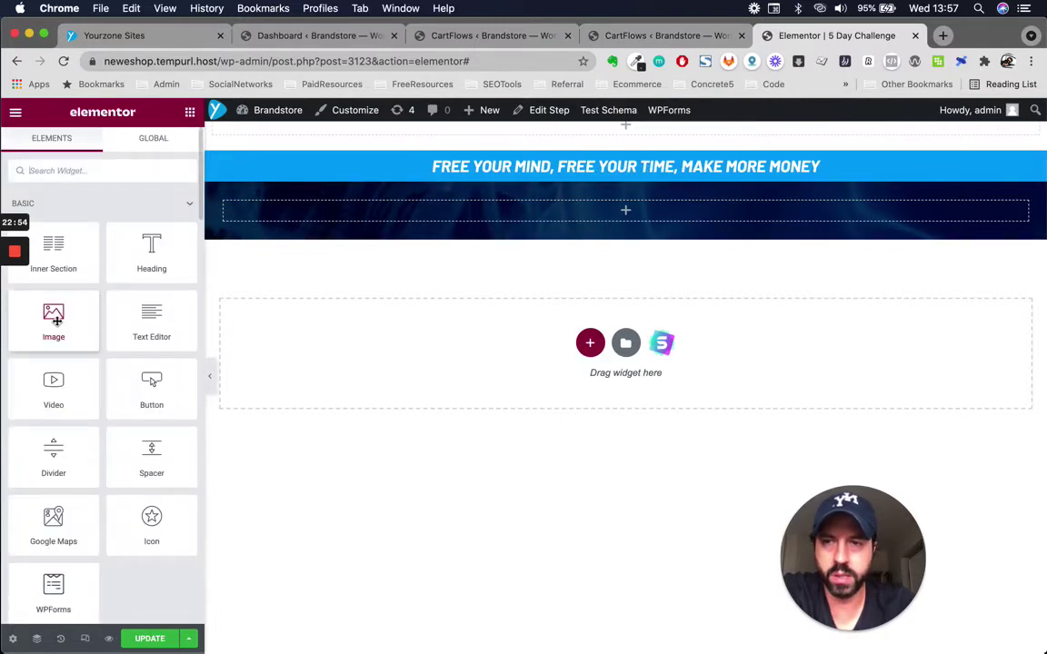
{"action": "left_click_drag", "start_coordinate": [56, 320], "coordinate": [655, 220]}
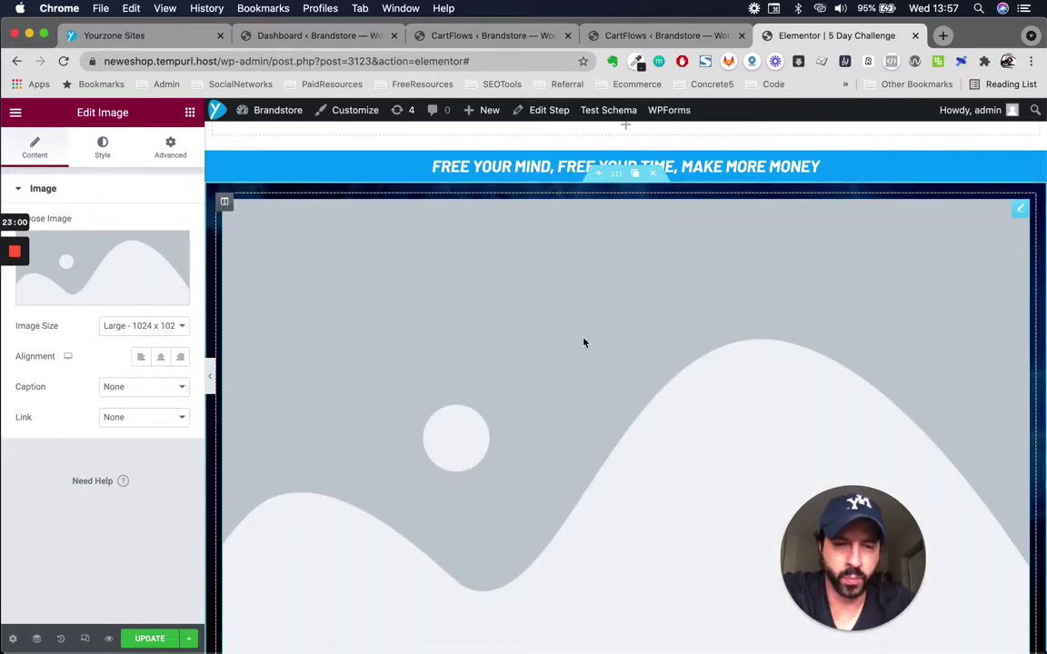
Set the dark blue section's text alignment to center in its typography settings
{"action": "left_click", "coordinate": [618, 175]}
{"action": "left_click", "coordinate": [105, 150]}
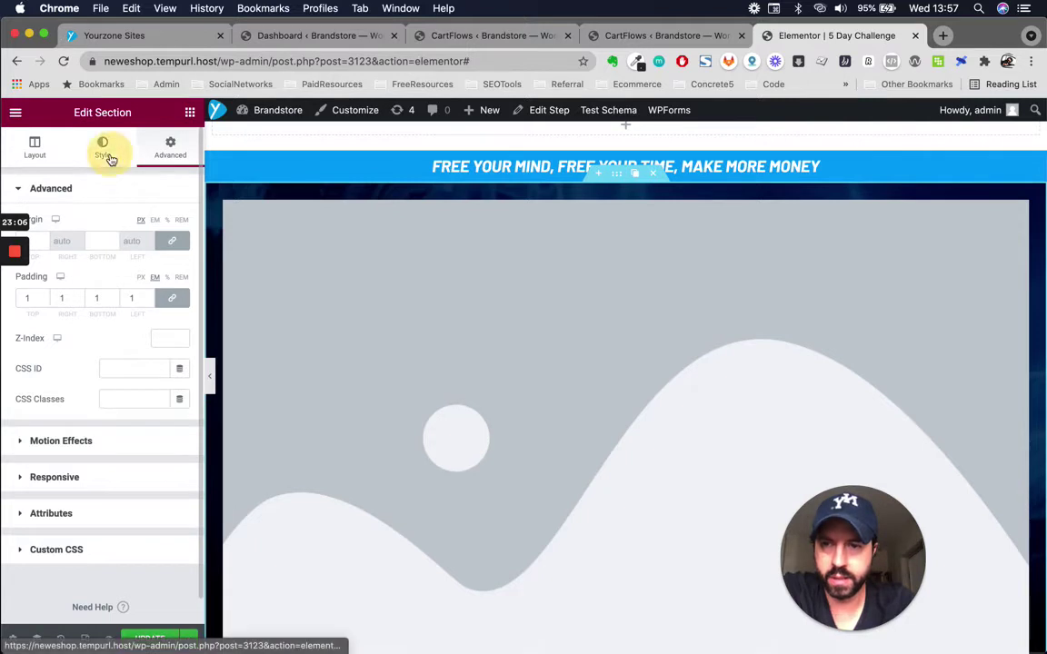
{"action": "scroll", "coordinate": [57, 546], "scroll_direction": "down", "scroll_amount": 3}
{"action": "left_click", "coordinate": [59, 524]}
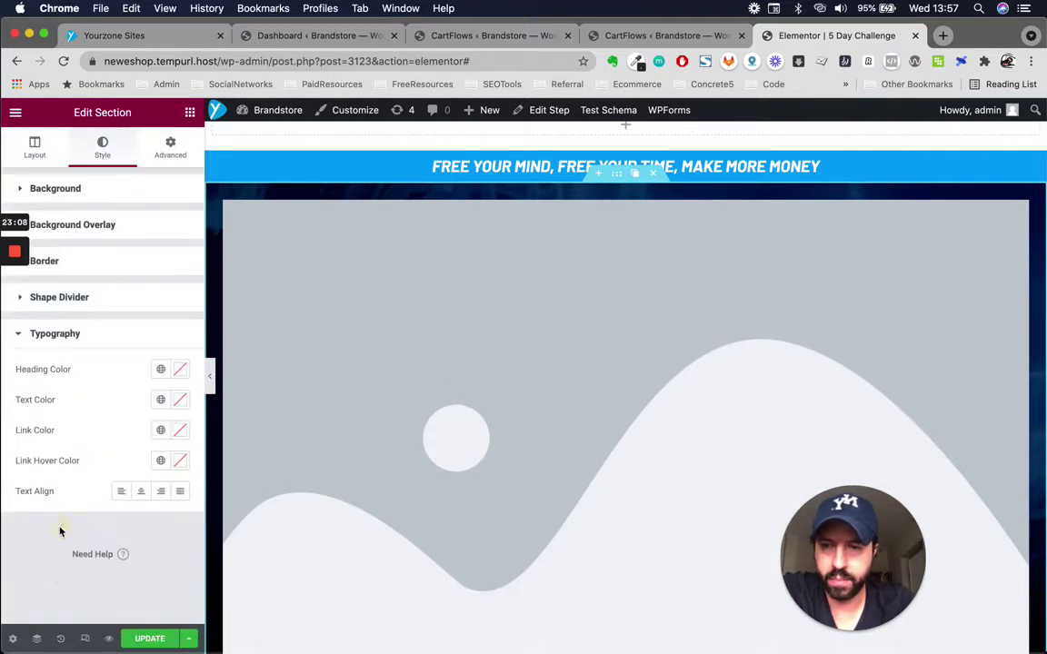
{"action": "left_click", "coordinate": [141, 491]}
{"action": "scroll", "coordinate": [609, 454], "scroll_direction": "down", "scroll_amount": 5}
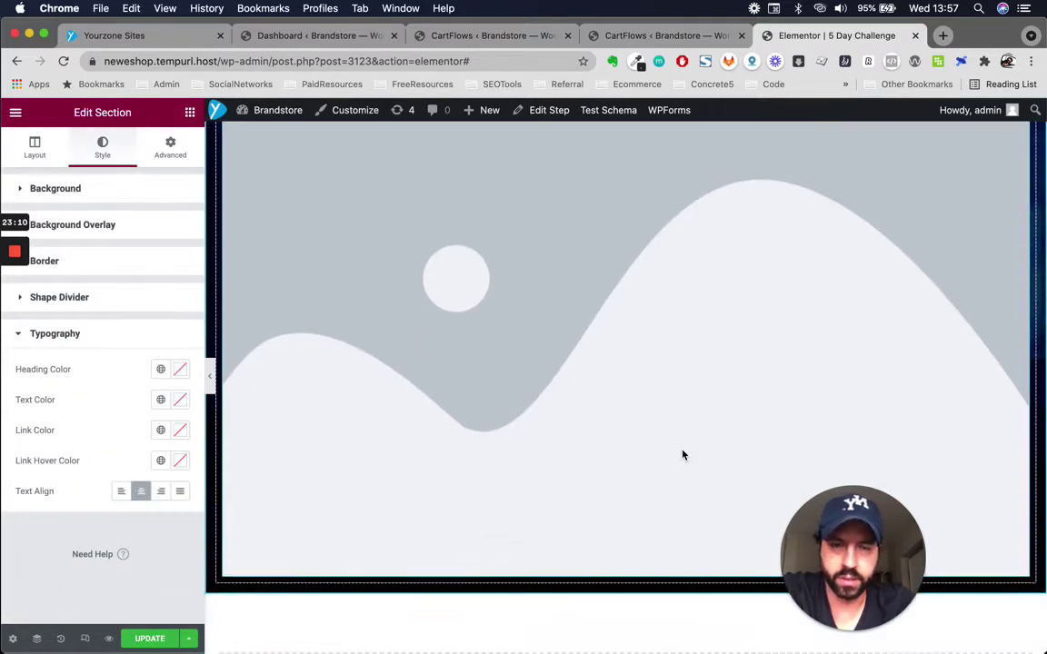
{"action": "scroll", "coordinate": [608, 273], "scroll_direction": "up", "scroll_amount": 5}
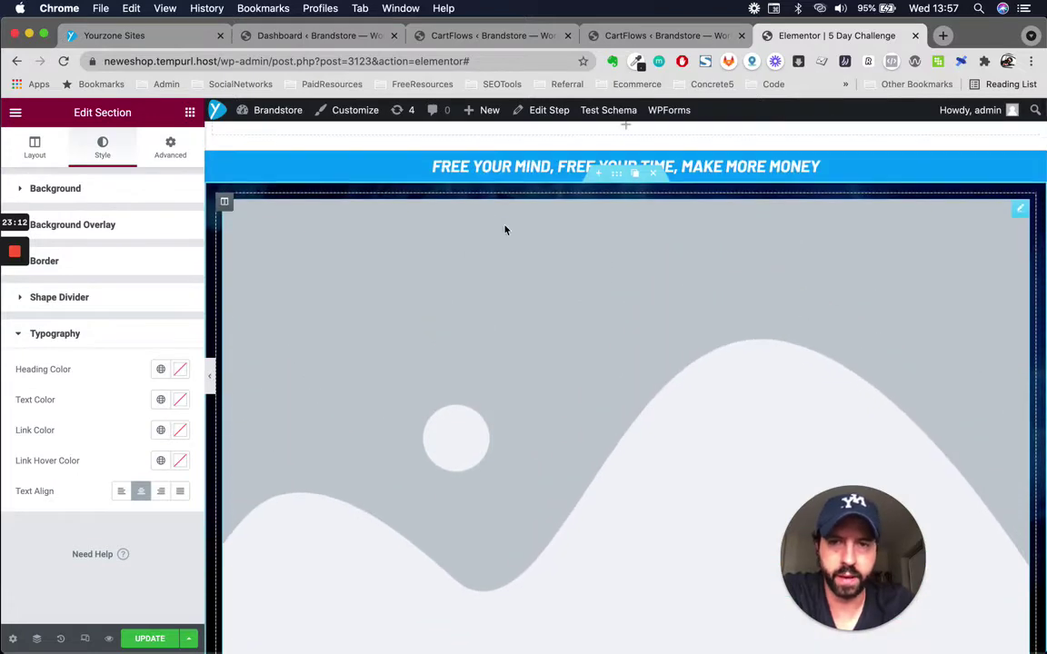
Set the placeholder image to BPE-Challenge-logo-white.png from the media library and its size to Medium - 300 x 300
{"action": "left_click", "coordinate": [613, 304]}
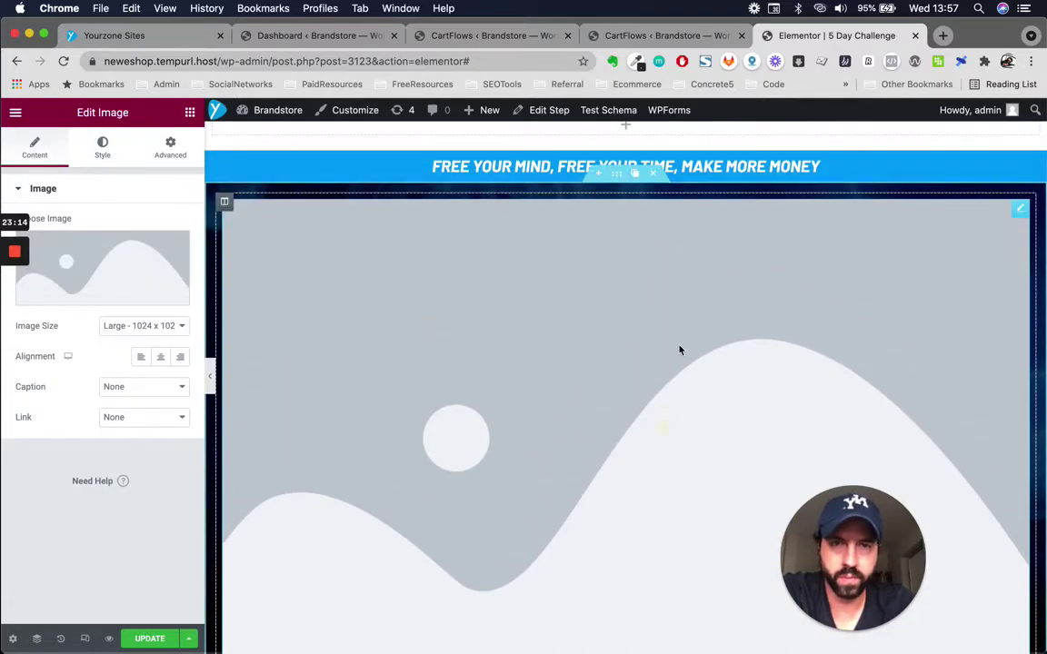
{"action": "key", "text": "ctrl+Up"}
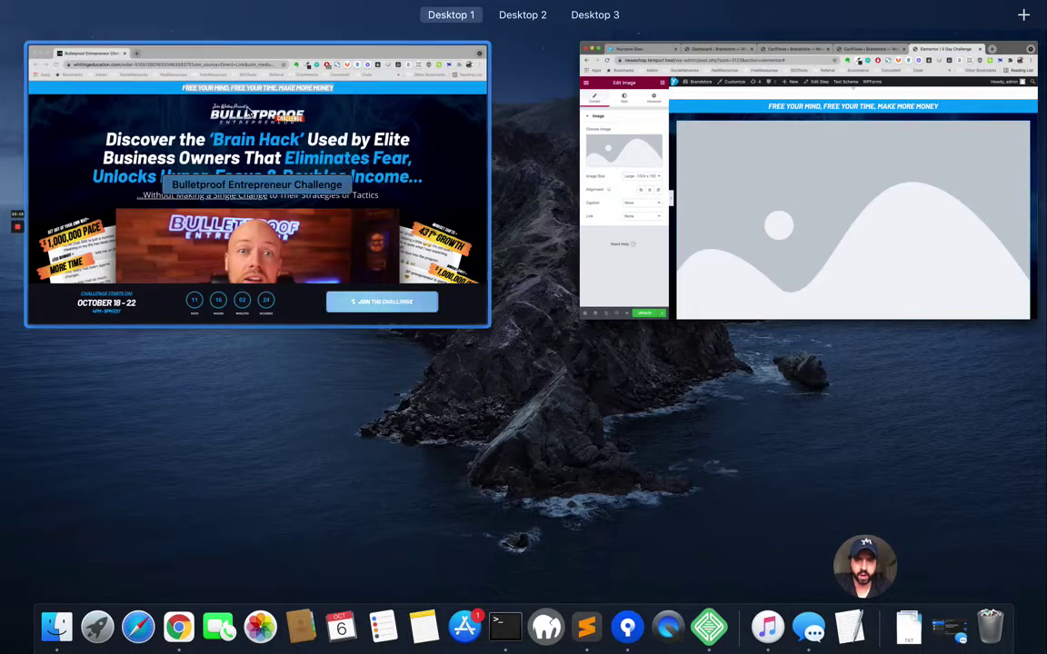
{"action": "left_click", "coordinate": [854, 259]}
{"action": "left_click", "coordinate": [100, 259]}
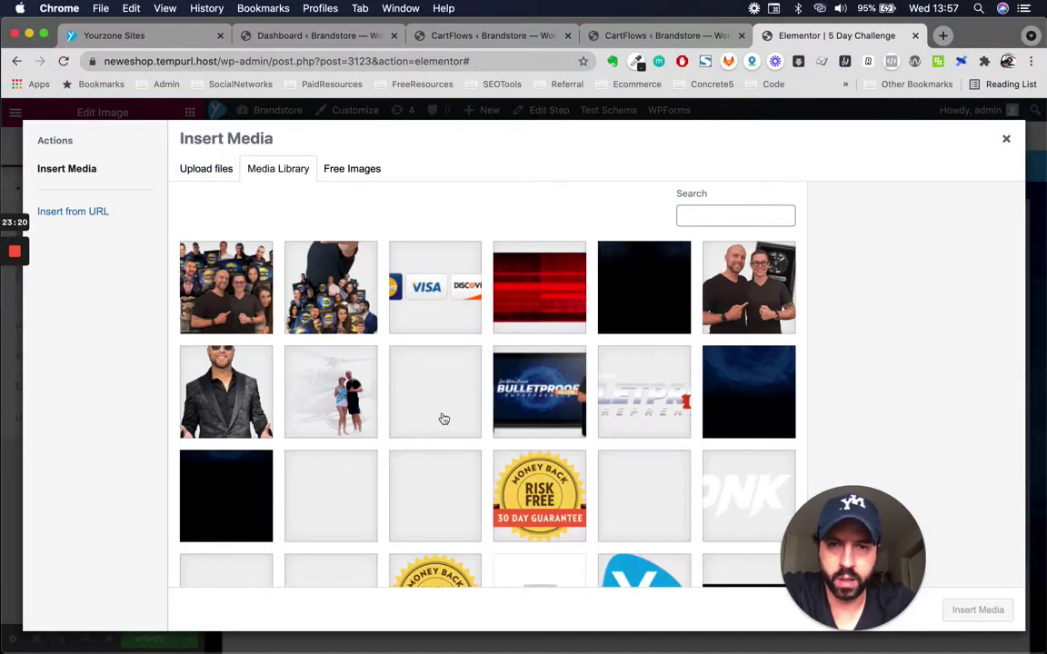
{"action": "left_click", "coordinate": [638, 394]}
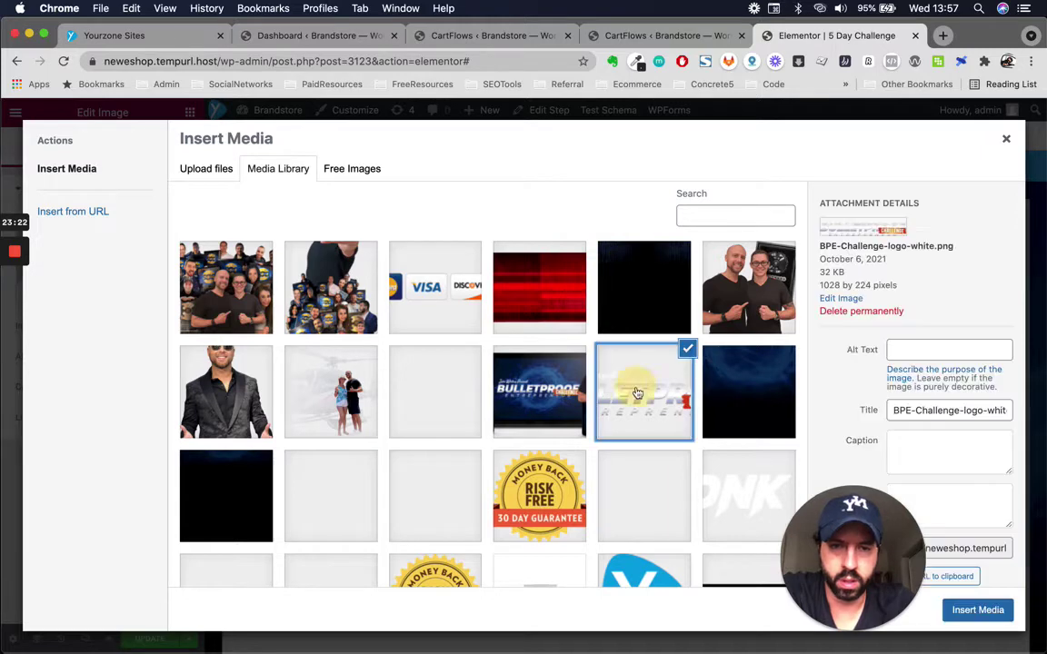
{"action": "left_click", "coordinate": [965, 610]}
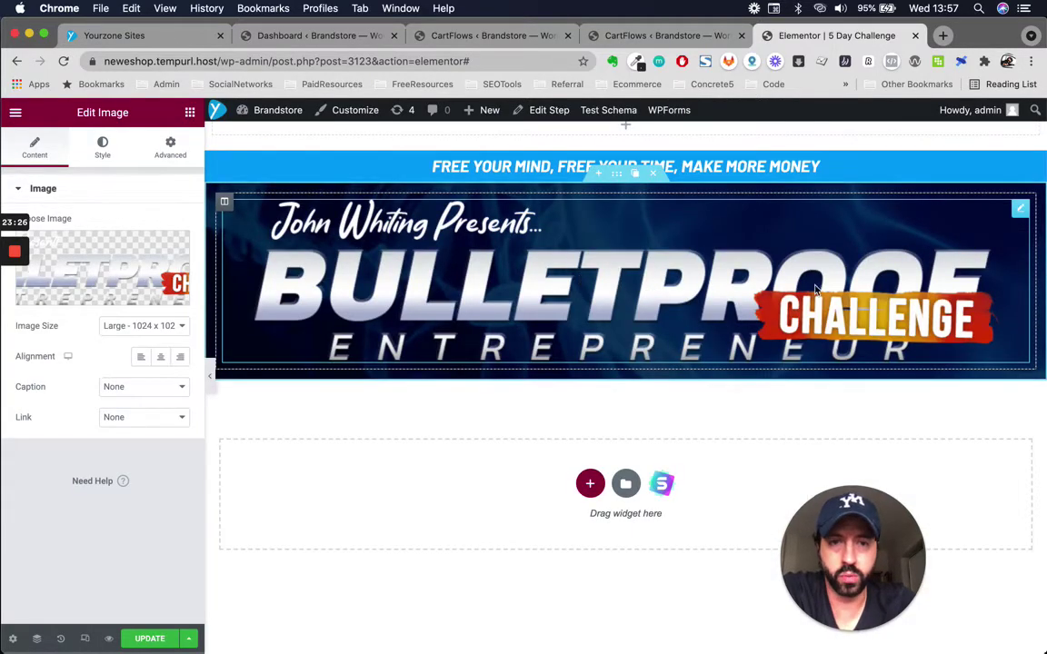
{"action": "left_click", "coordinate": [152, 327]}
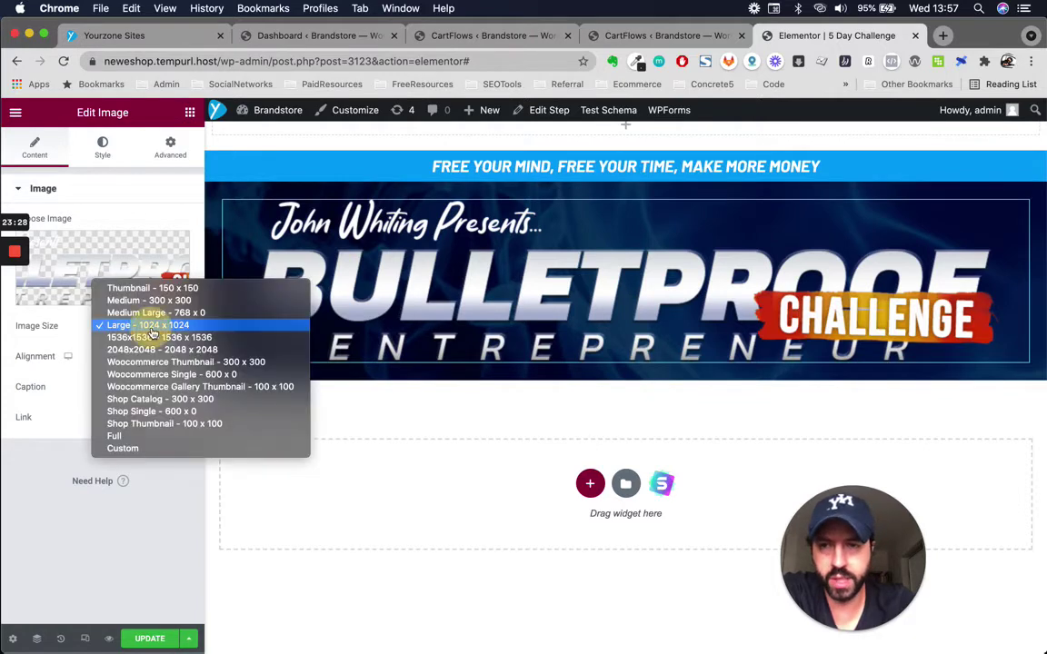
{"action": "left_click", "coordinate": [159, 302]}
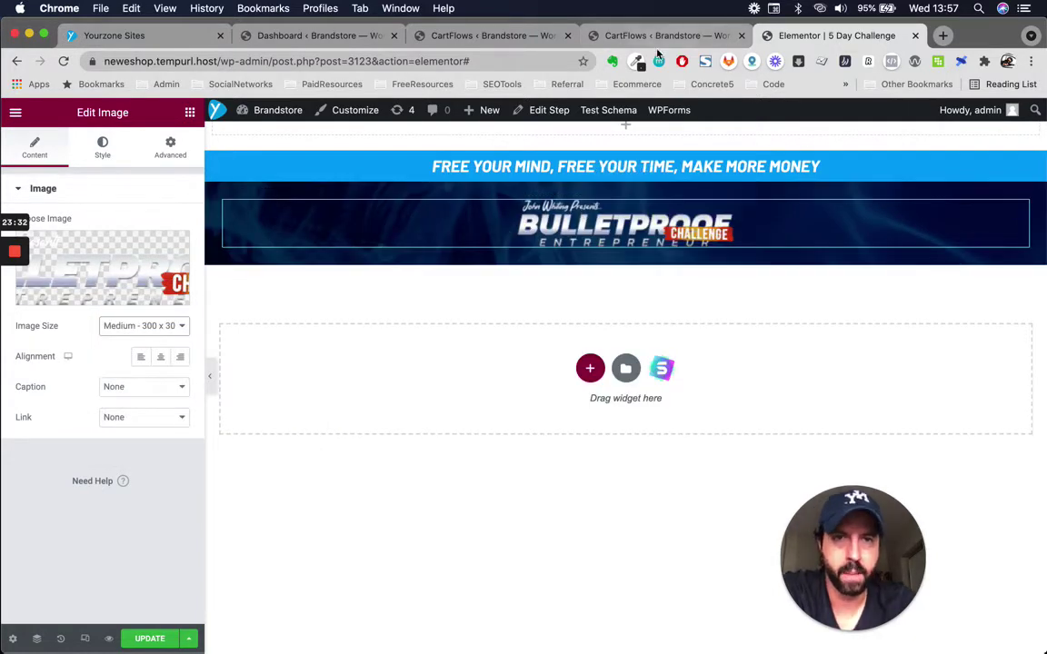
Copy the main hero headline beginning "Discover the ‘Brain Hack’" from the reference page and return to the Elementor page
{"action": "key", "text": "ctrl+Up"}
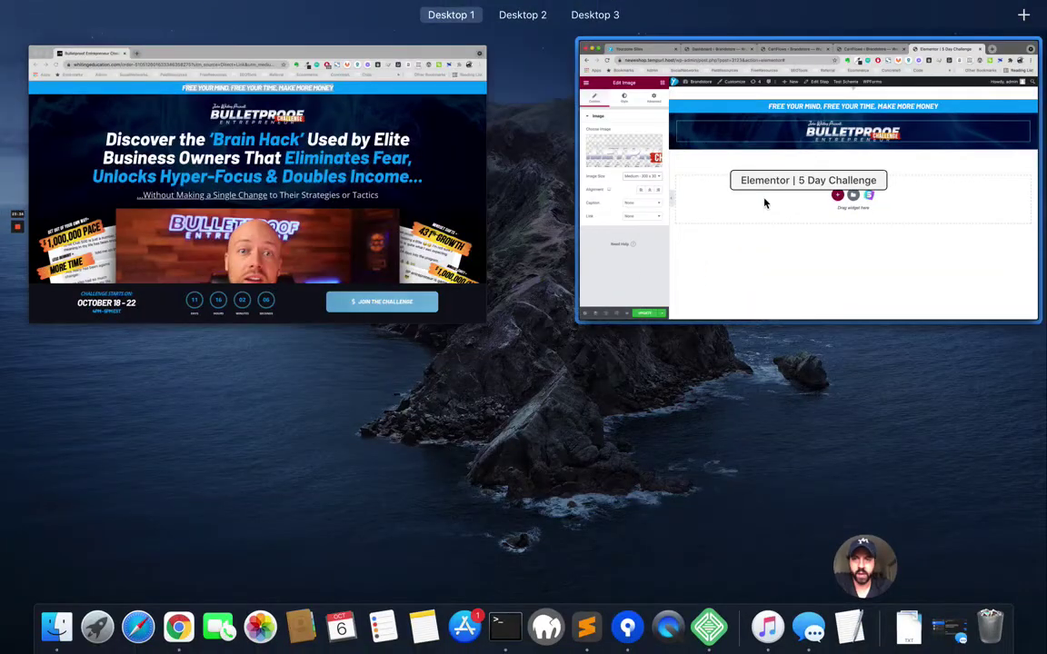
{"action": "left_click", "coordinate": [417, 206]}
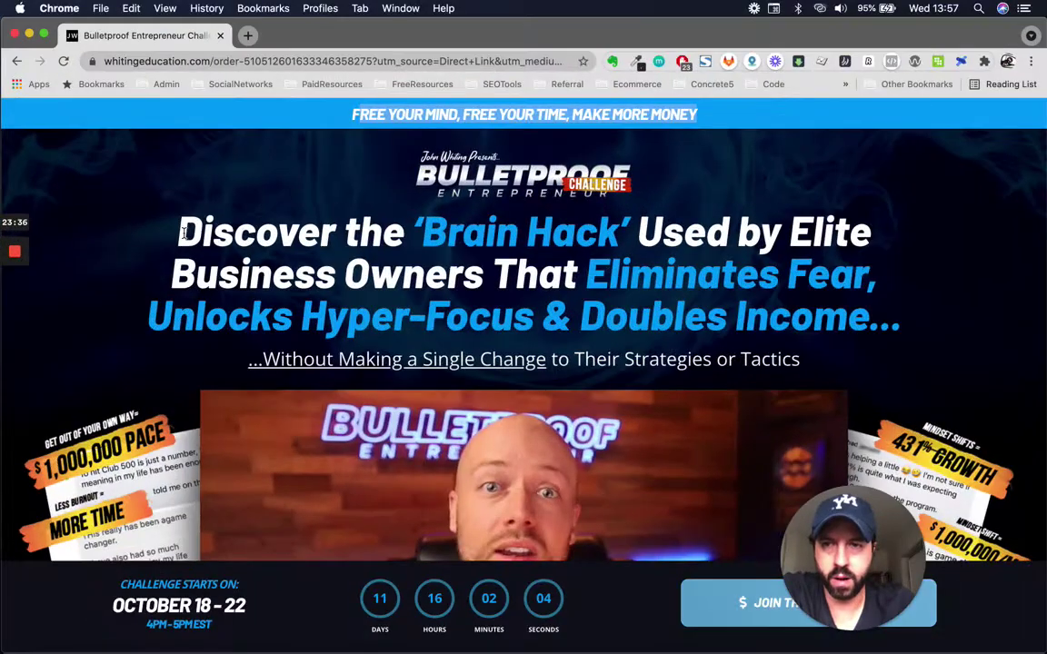
{"action": "left_click_drag", "start_coordinate": [193, 232], "coordinate": [934, 327]}
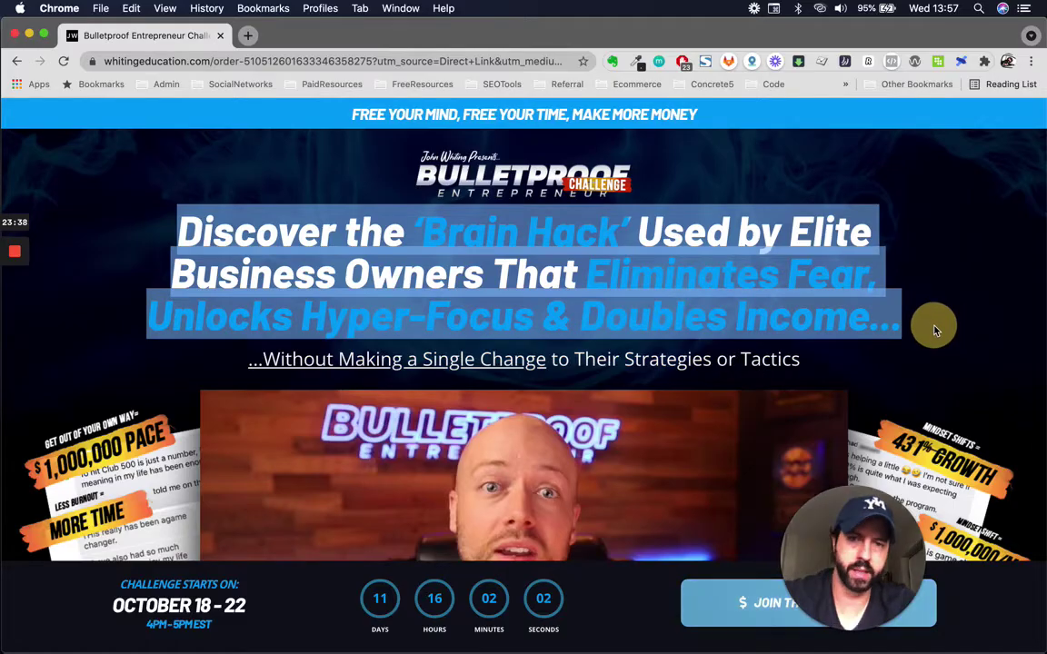
{"action": "key", "text": "super+c"}
{"action": "key", "text": "ctrl+Up"}
{"action": "left_click", "coordinate": [363, 274]}
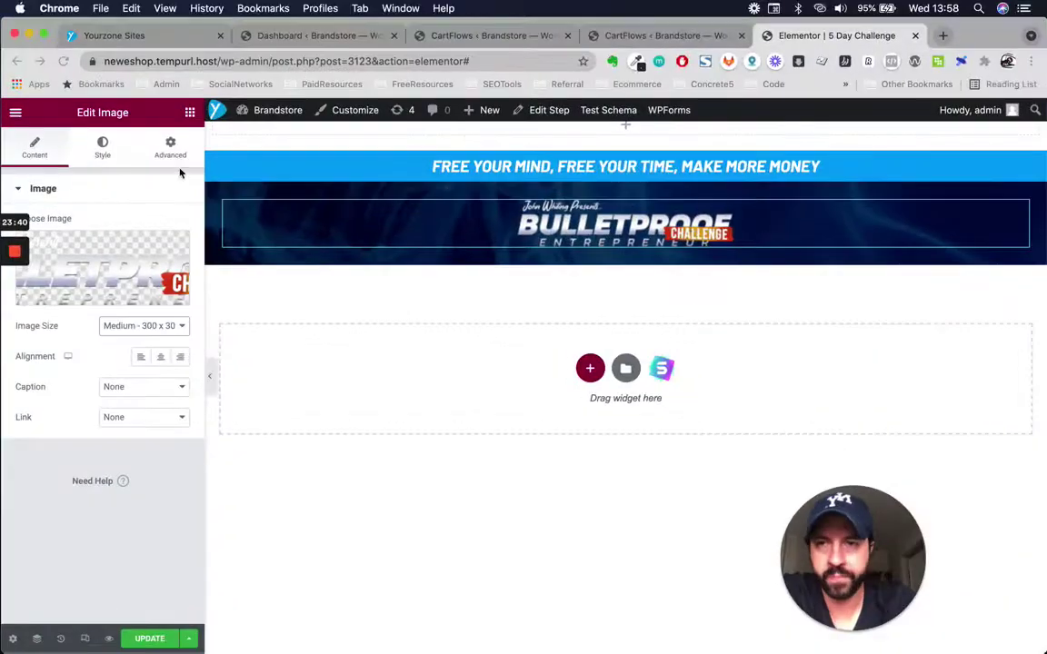
Add a Heading widget below the logo reading "Discover the ‘Brain Hack’ Used by Elite Business Owners That Eliminates Fear, Unlocks Hyper-Focus & Doubles Income..."
{"action": "left_click", "coordinate": [190, 113]}
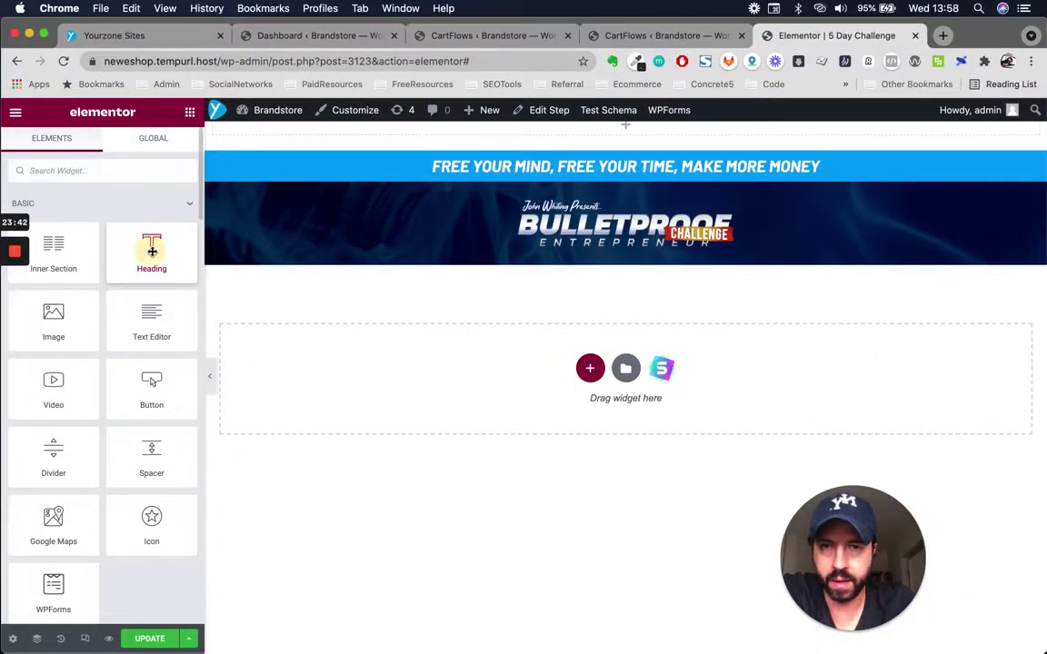
{"action": "left_click_drag", "start_coordinate": [151, 246], "coordinate": [626, 242]}
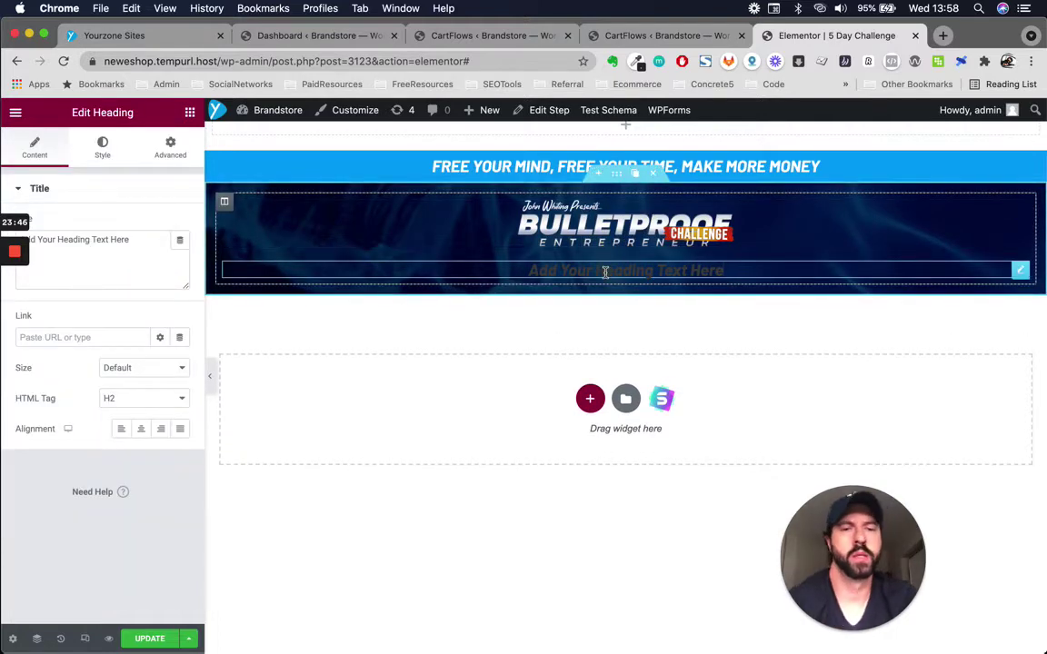
{"action": "left_click", "coordinate": [179, 240]}
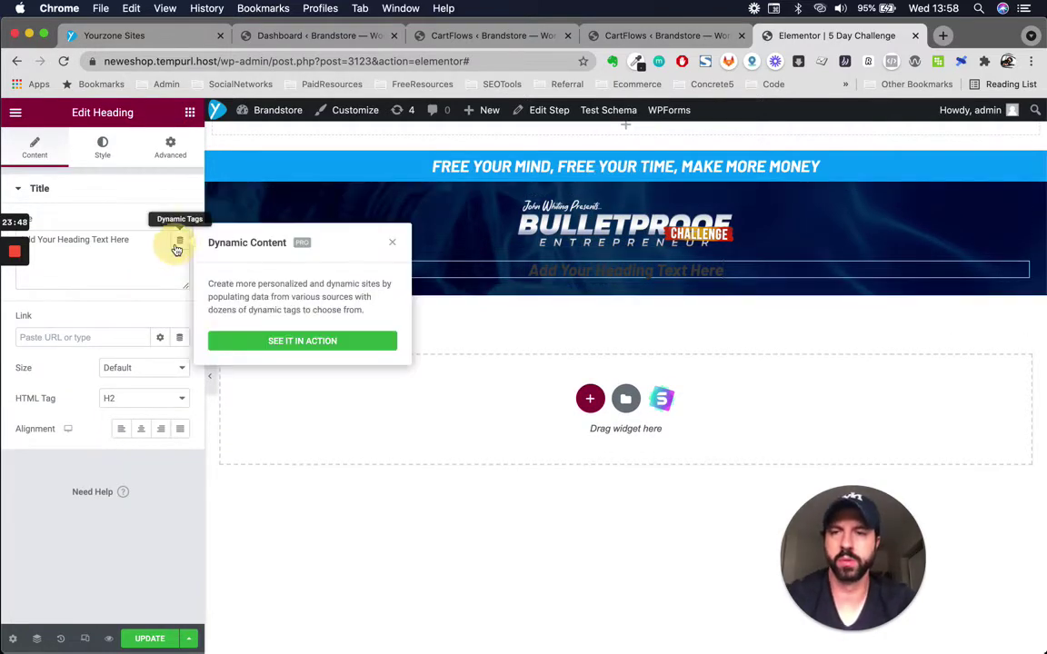
{"action": "left_click", "coordinate": [141, 245]}
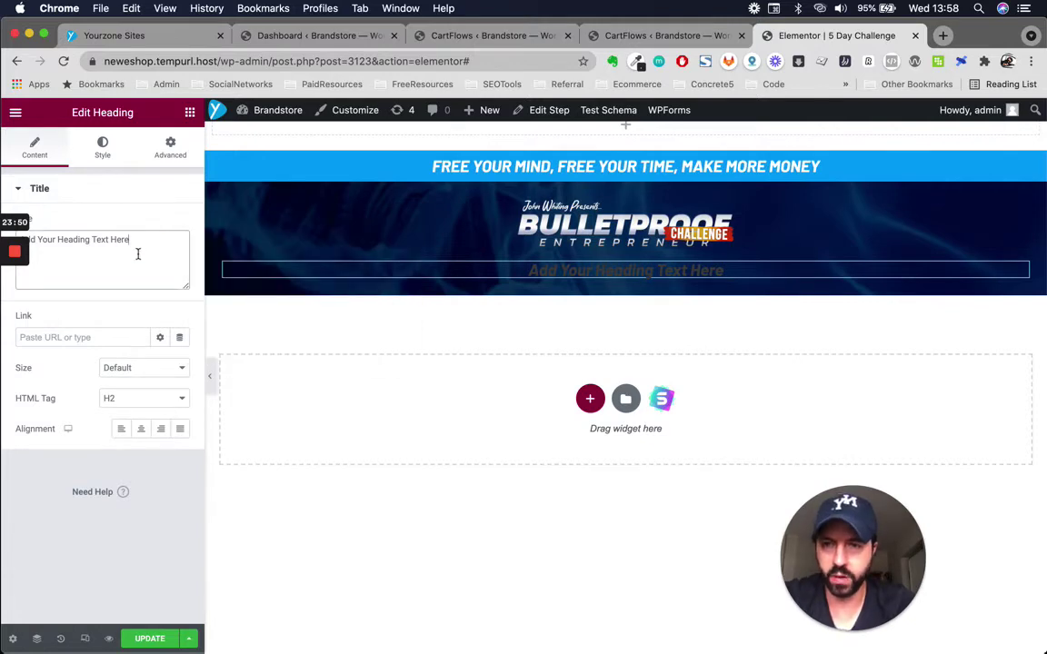
{"action": "key", "text": "super+a"}
{"action": "key", "text": "super+v"}
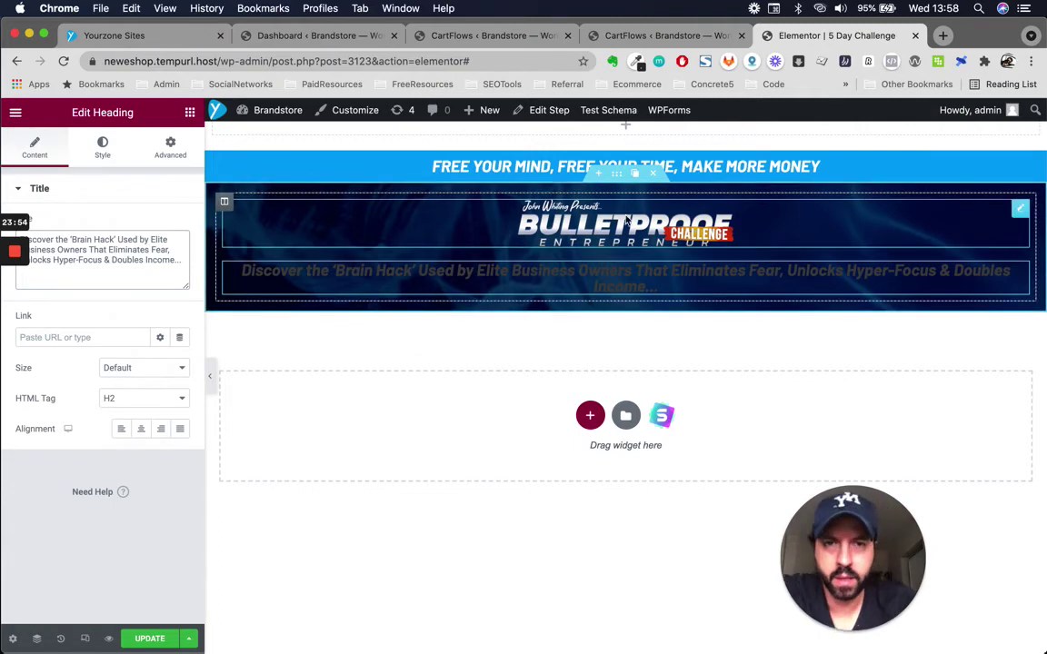
Set the dark blue section's heading color to white (#FFFFFF) and select the headline
{"action": "left_click", "coordinate": [617, 177]}
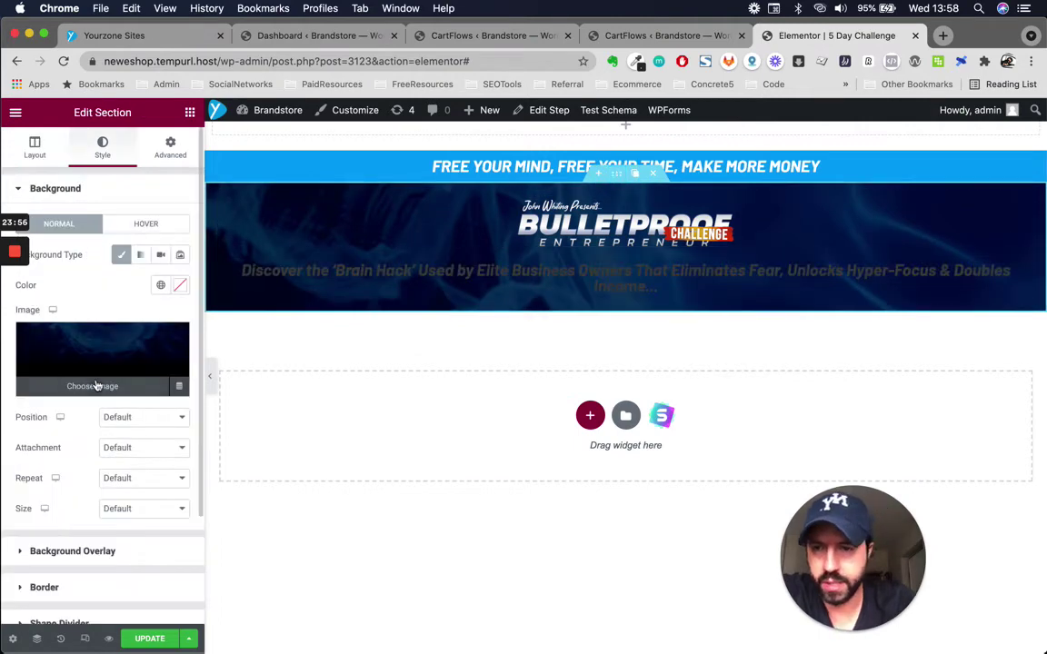
{"action": "scroll", "coordinate": [100, 377], "scroll_direction": "down", "scroll_amount": 3}
{"action": "left_click", "coordinate": [60, 524]}
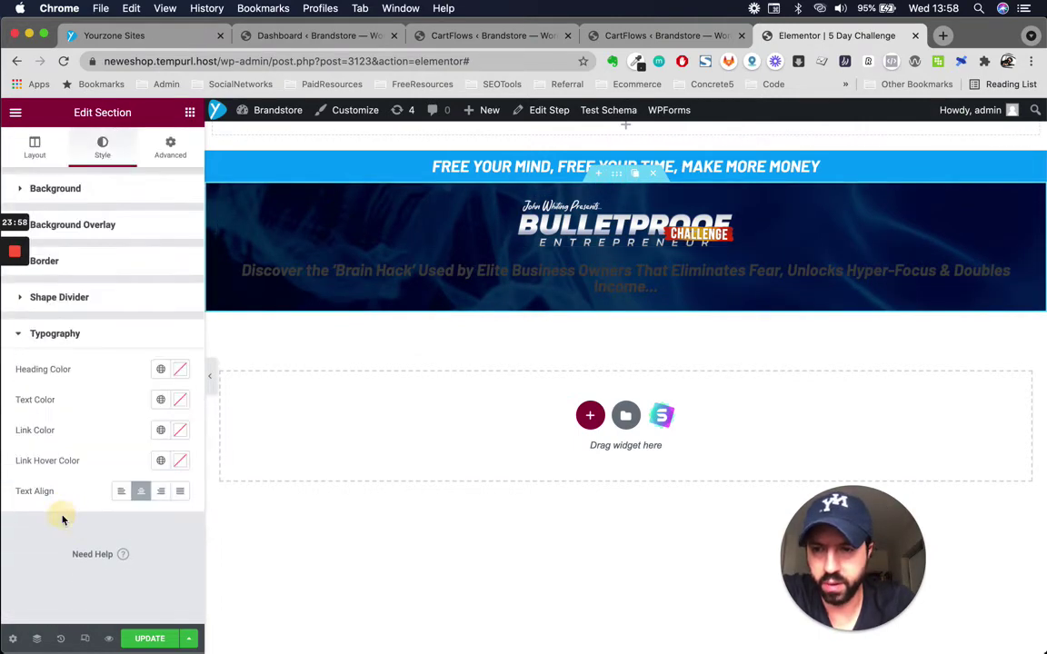
{"action": "left_click", "coordinate": [180, 369]}
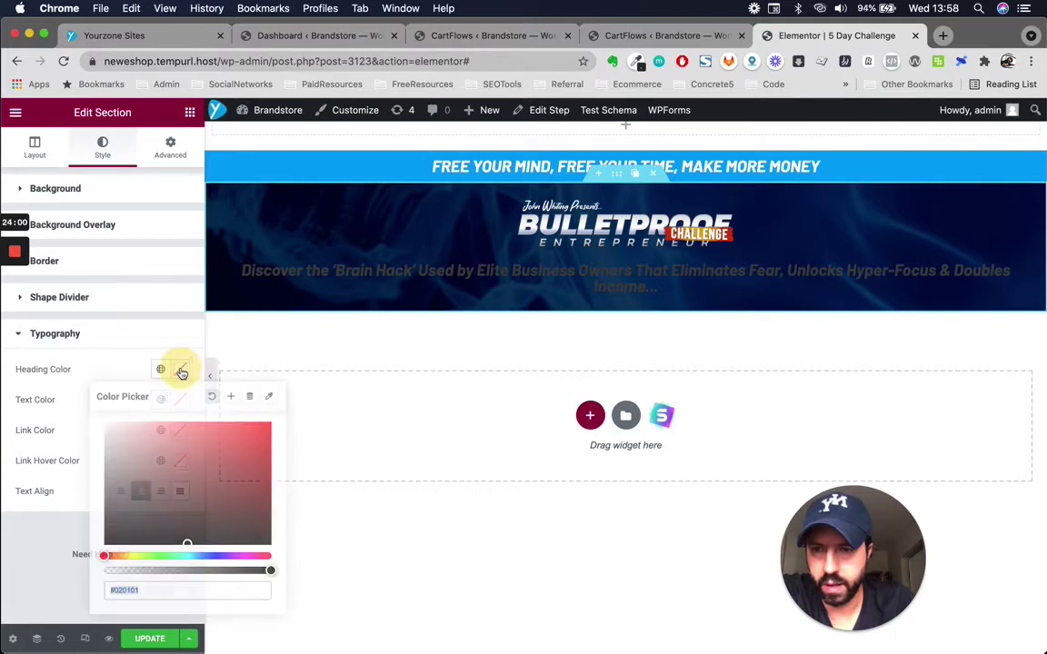
{"action": "left_click_drag", "start_coordinate": [154, 467], "coordinate": [92, 401]}
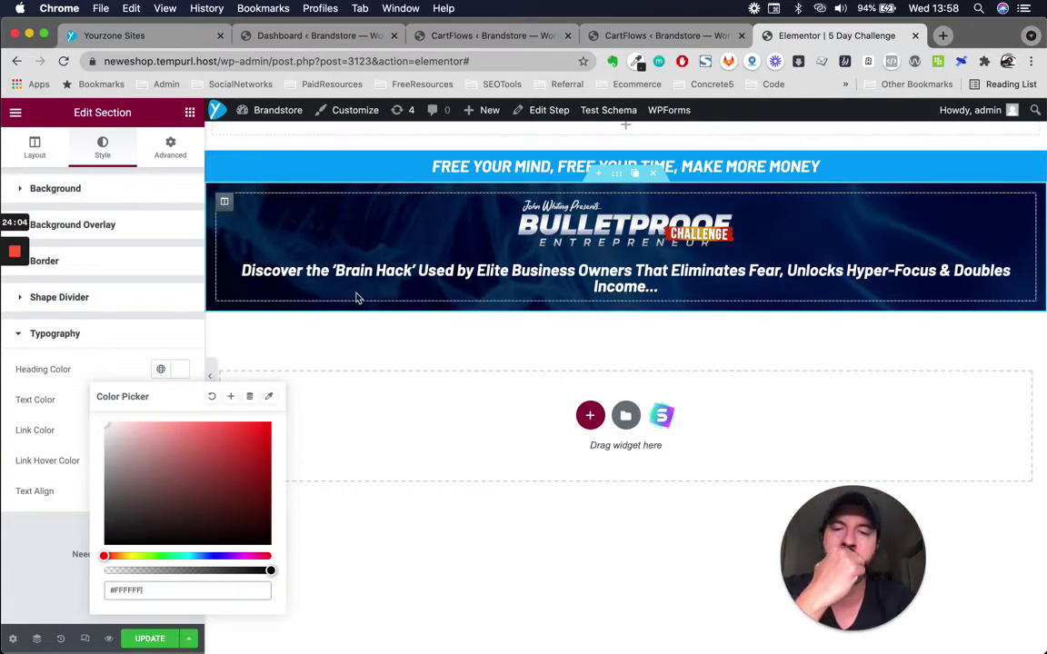
{"action": "left_click", "coordinate": [598, 281]}
Switch to the reference page and examine the layout, headlines and backgrounds of its sections
{"action": "left_click", "coordinate": [637, 38]}
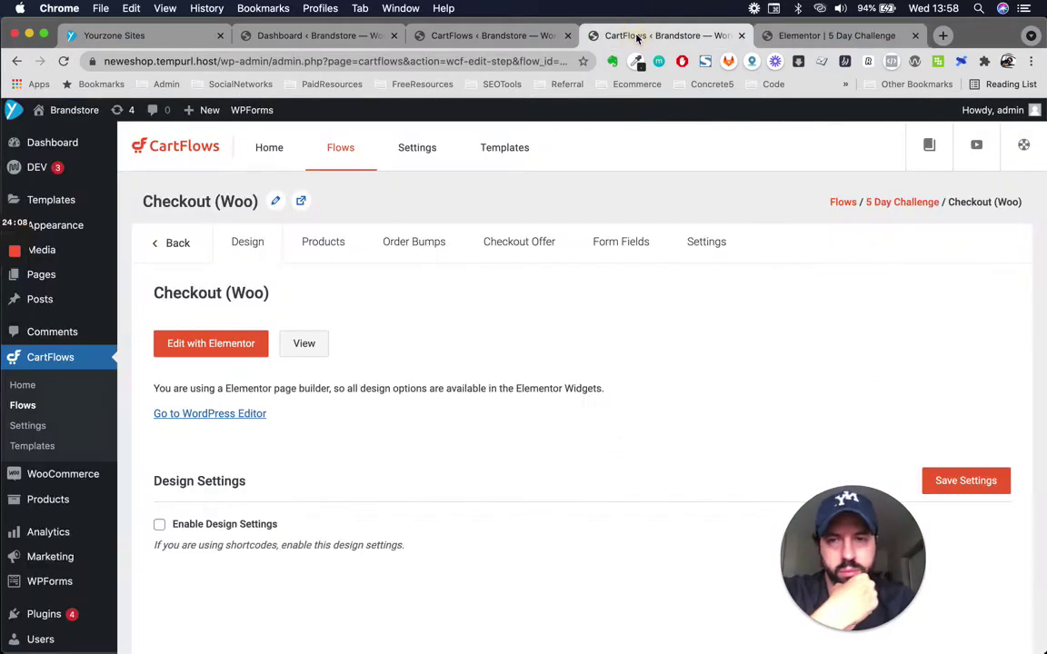
{"action": "left_click", "coordinate": [799, 36]}
{"action": "key", "text": "ctrl+Up"}
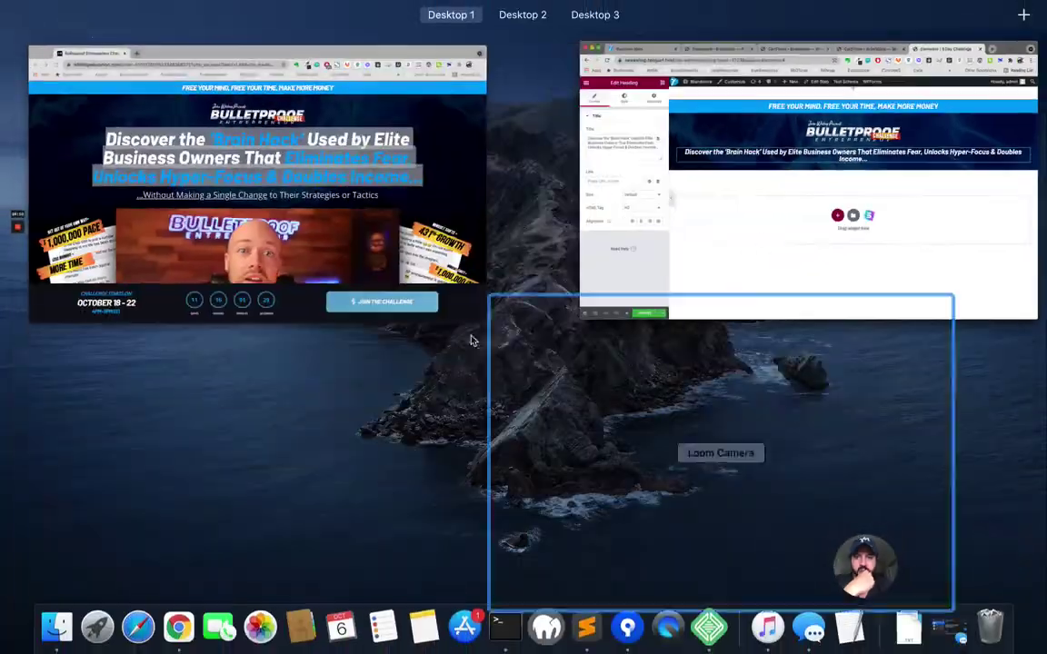
{"action": "left_click", "coordinate": [410, 297]}
{"action": "scroll", "coordinate": [410, 297], "scroll_direction": "down", "scroll_amount": 10}
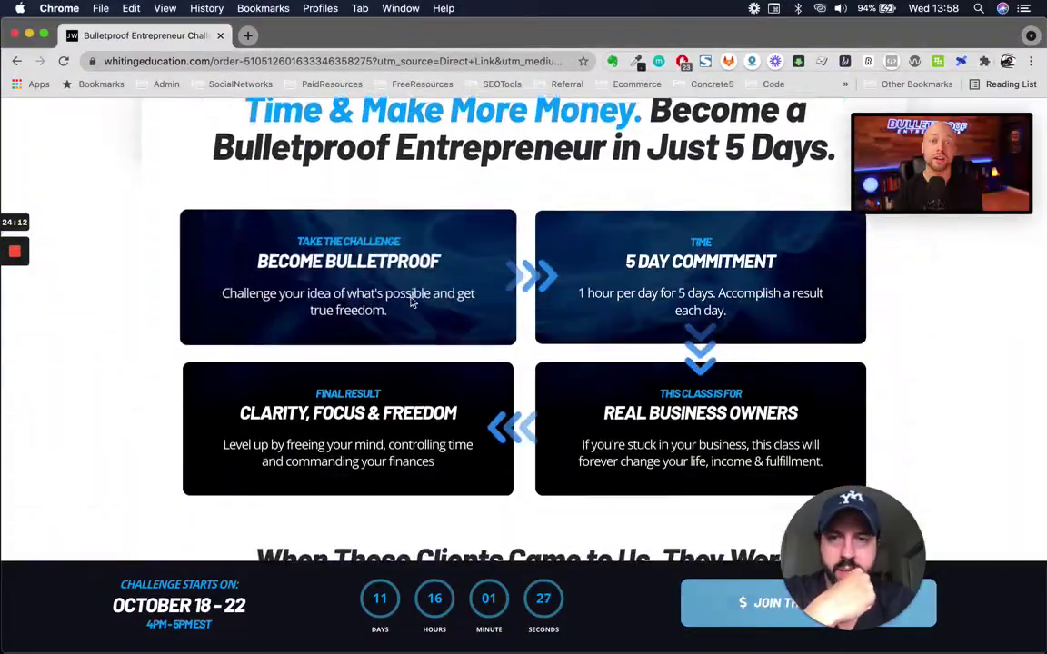
{"action": "scroll", "coordinate": [306, 210], "scroll_direction": "up", "scroll_amount": 2}
{"action": "scroll", "coordinate": [389, 257], "scroll_direction": "down", "scroll_amount": 15}
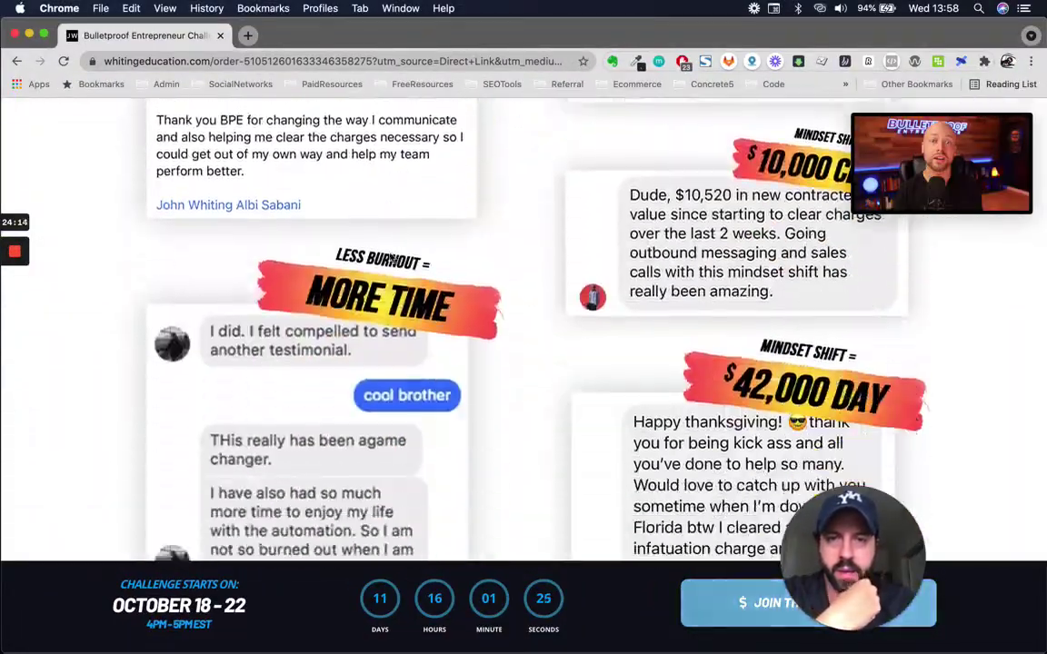
{"action": "scroll", "coordinate": [390, 257], "scroll_direction": "down", "scroll_amount": 10}
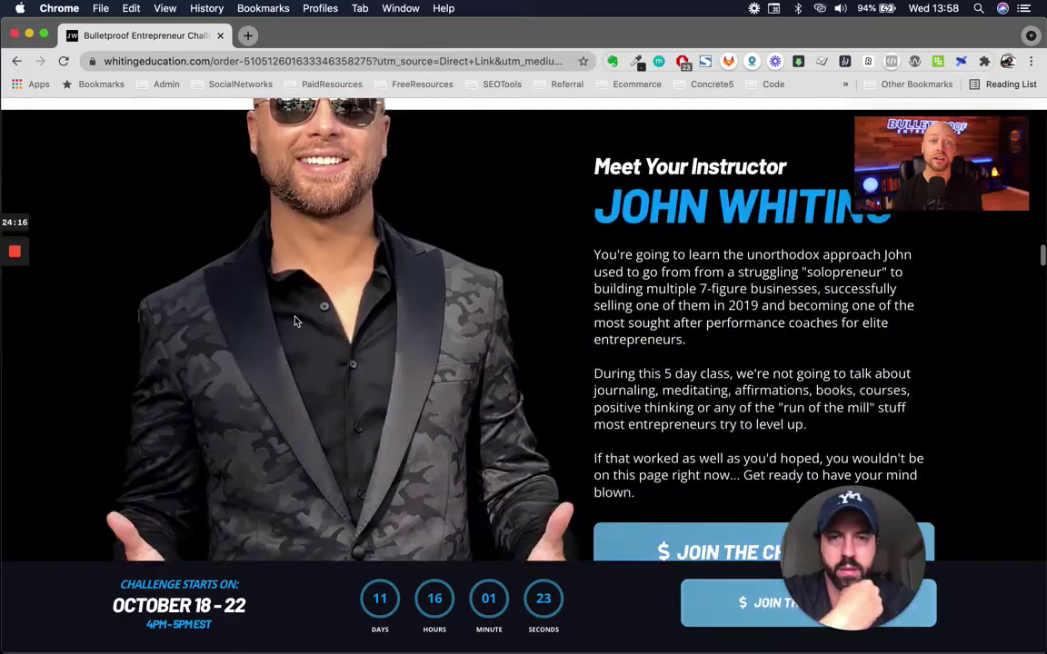
{"action": "scroll", "coordinate": [294, 320], "scroll_direction": "down", "scroll_amount": 6}
{"action": "scroll", "coordinate": [293, 320], "scroll_direction": "down", "scroll_amount": 5}
{"action": "scroll", "coordinate": [294, 320], "scroll_direction": "up", "scroll_amount": 7}
{"action": "scroll", "coordinate": [528, 171], "scroll_direction": "down", "scroll_amount": 4}
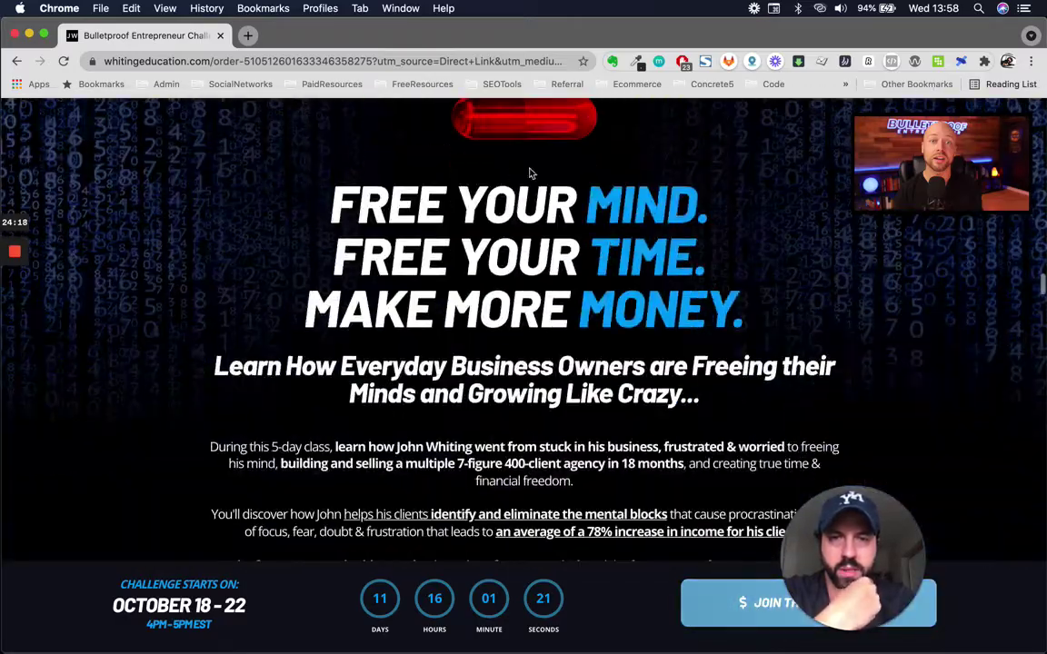
{"action": "scroll", "coordinate": [419, 371], "scroll_direction": "down", "scroll_amount": 3}
{"action": "scroll", "coordinate": [419, 371], "scroll_direction": "down", "scroll_amount": 5}
{"action": "scroll", "coordinate": [419, 371], "scroll_direction": "up", "scroll_amount": 20}
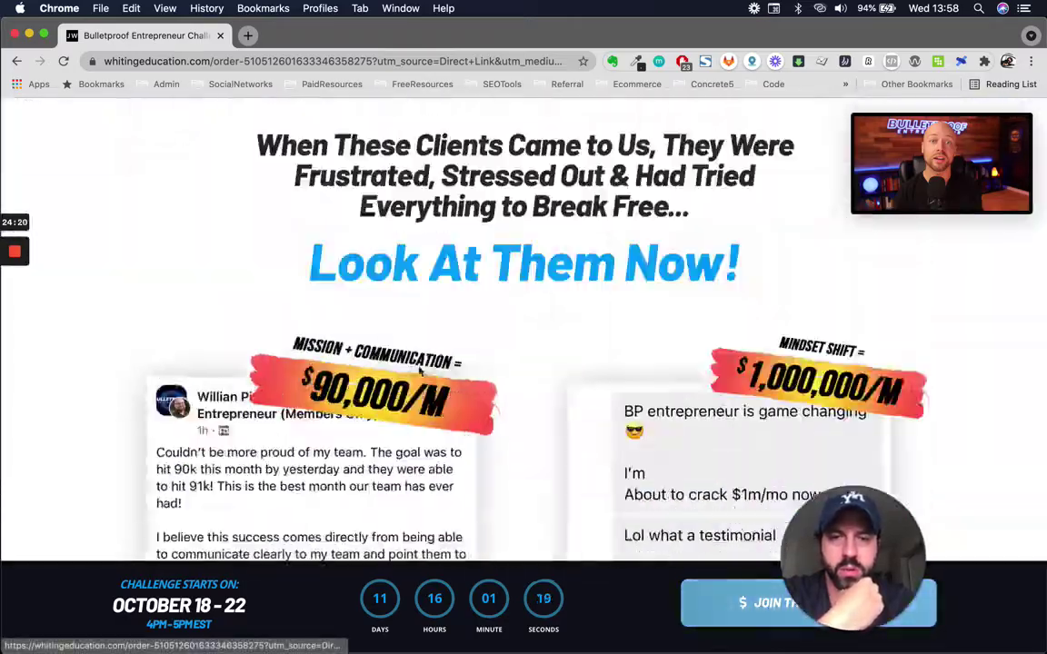
{"action": "scroll", "coordinate": [419, 367], "scroll_direction": "down", "scroll_amount": 10}
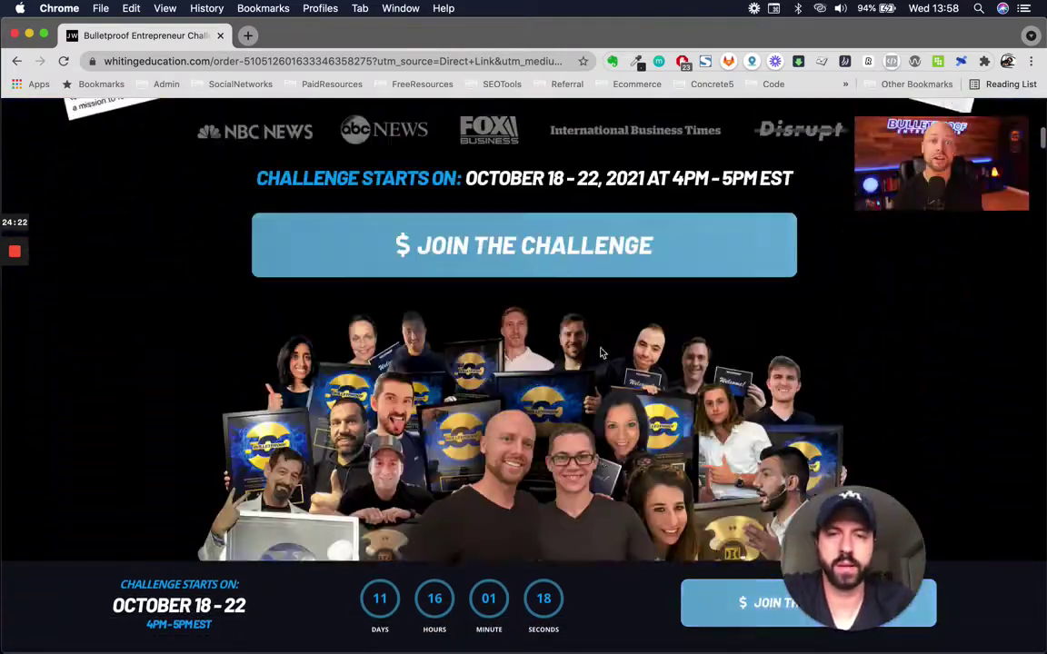
Inspect the reference page's main hero headline in the developer tools to check its font family, size and color
{"action": "key", "text": "ctrl+Up"}
{"action": "key", "text": "ctrl+Up"}
{"action": "scroll", "coordinate": [506, 223], "scroll_direction": "up", "scroll_amount": 10}
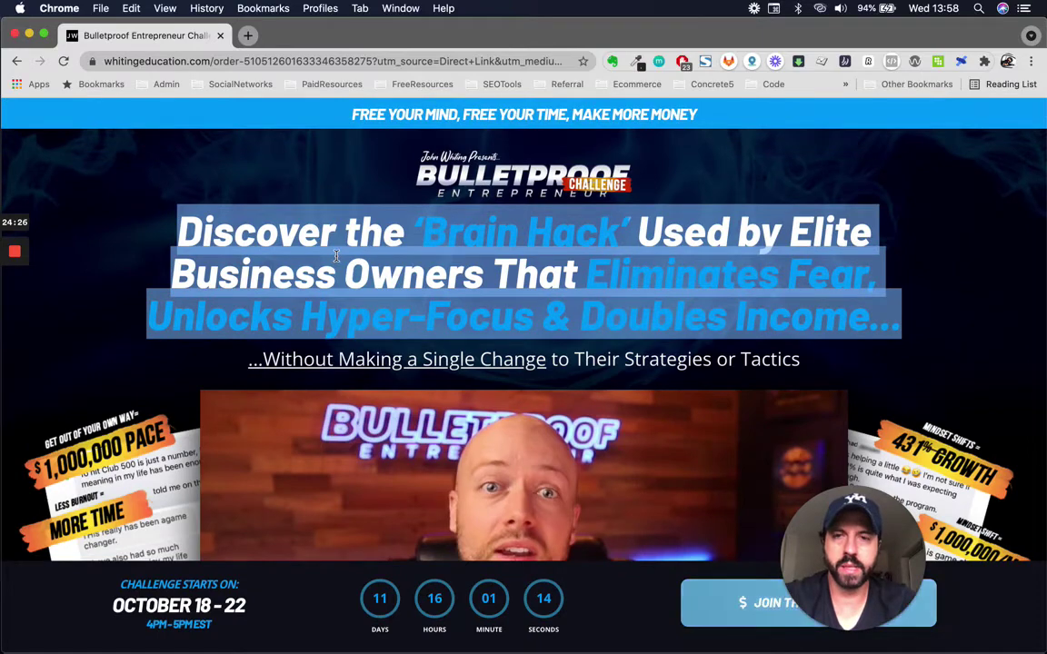
{"action": "key", "text": "super+shift+c"}
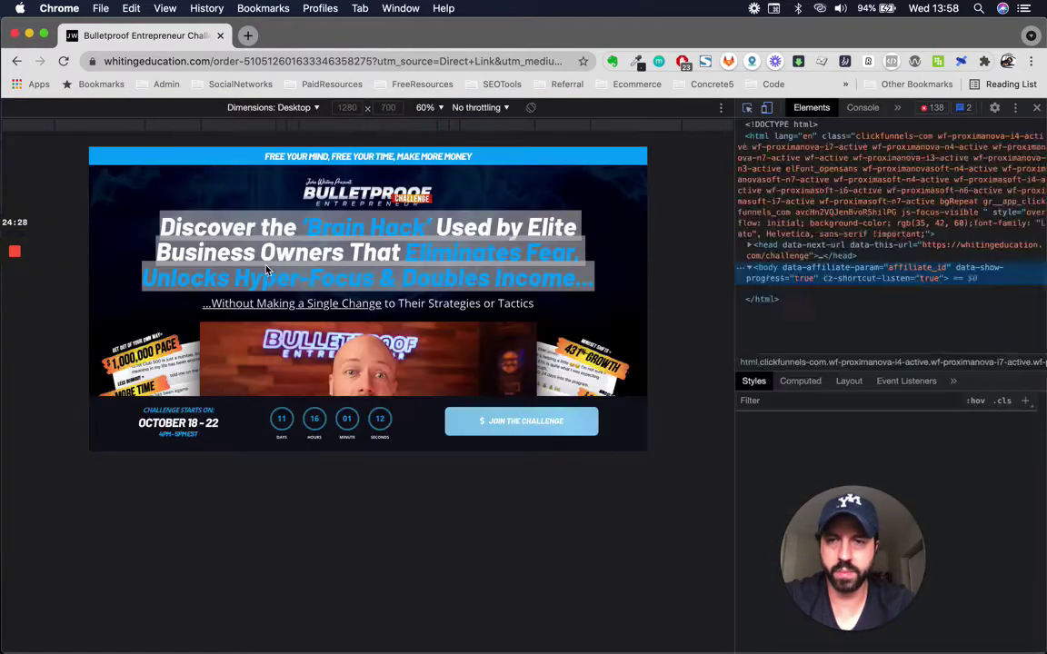
{"action": "left_click", "coordinate": [245, 231]}
{"action": "key", "text": "super+shift+c"}
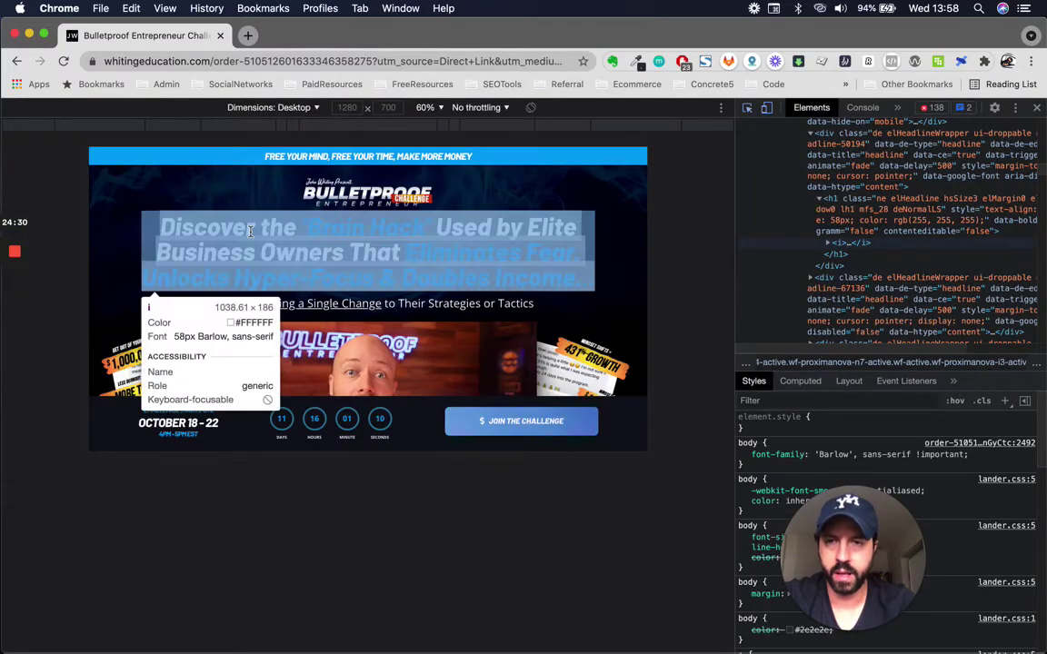
Switch back to the Elementor editor and open the typography settings of the hero headline
{"action": "key", "text": "ctrl+Up"}
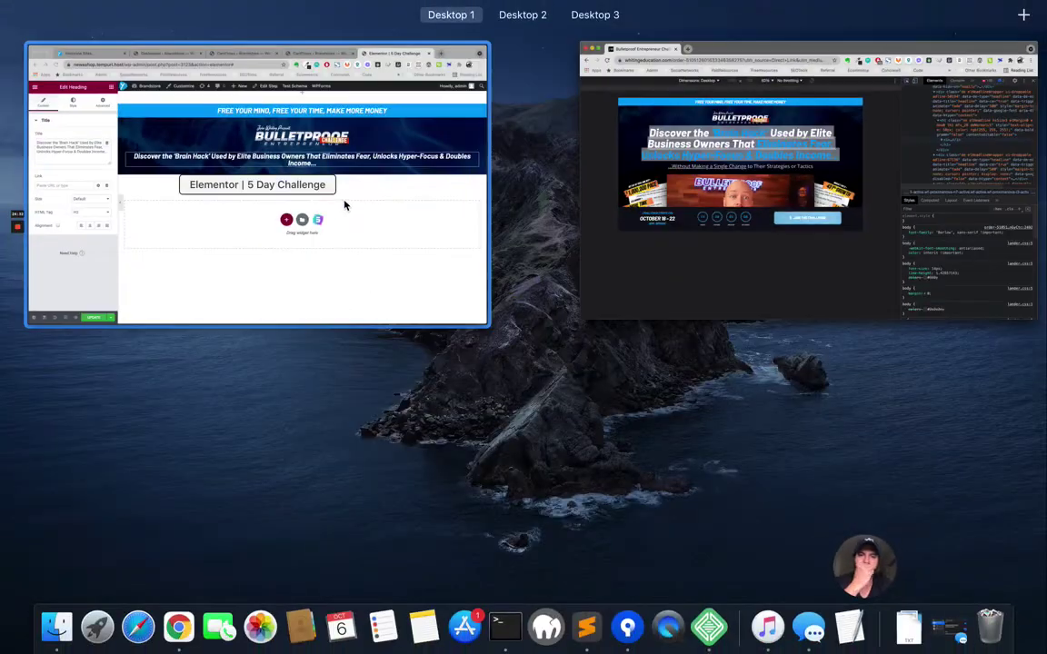
{"action": "left_click", "coordinate": [343, 205]}
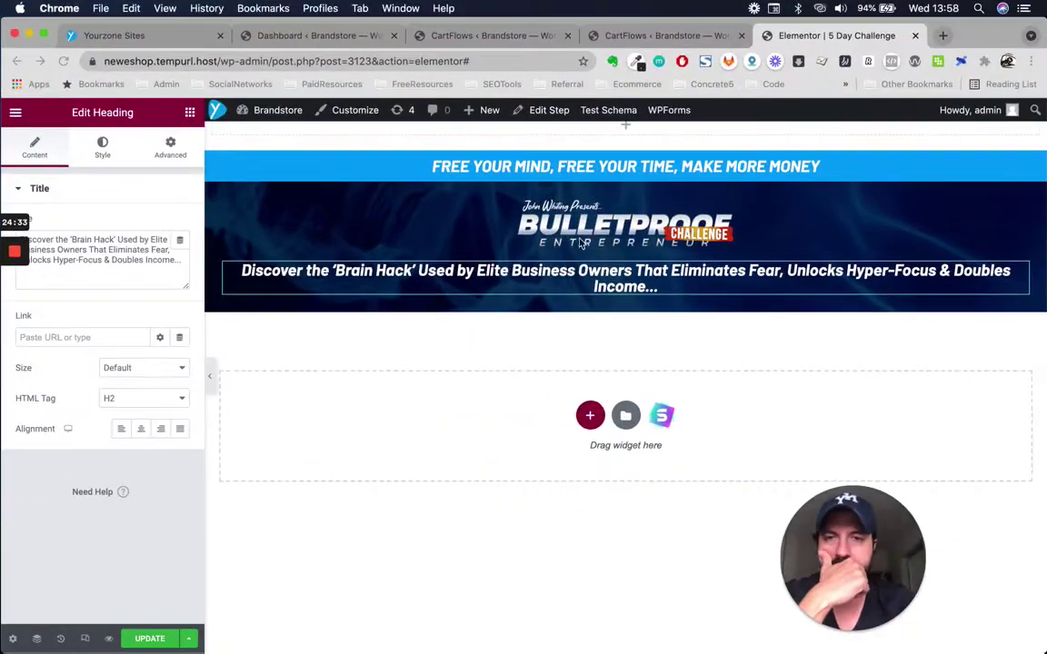
{"action": "left_click", "coordinate": [104, 149]}
{"action": "left_click", "coordinate": [166, 152]}
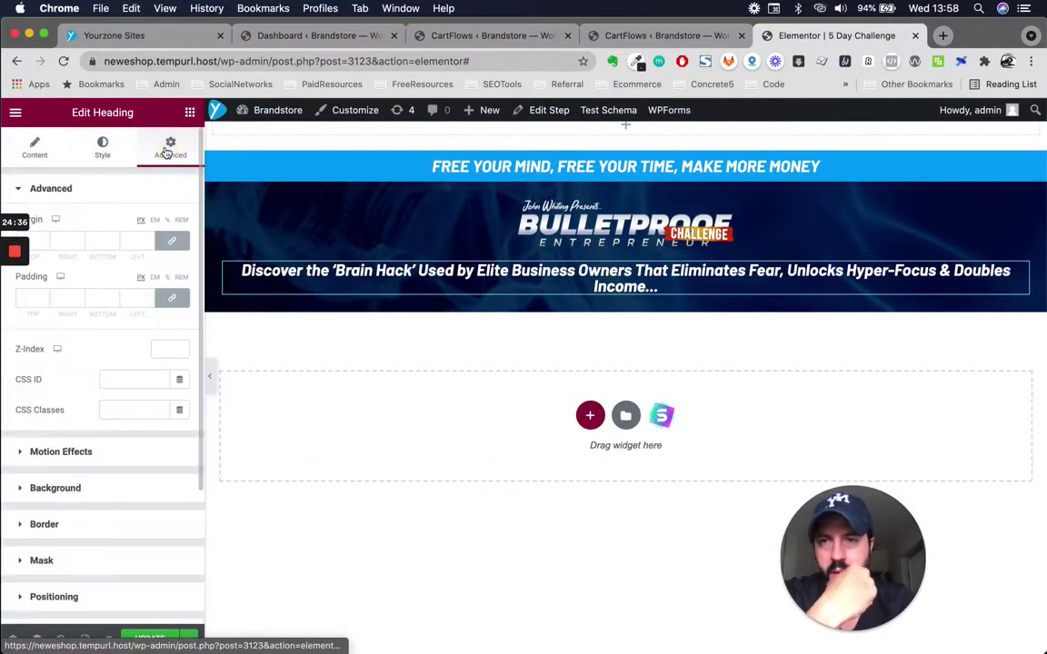
{"action": "left_click", "coordinate": [428, 273]}
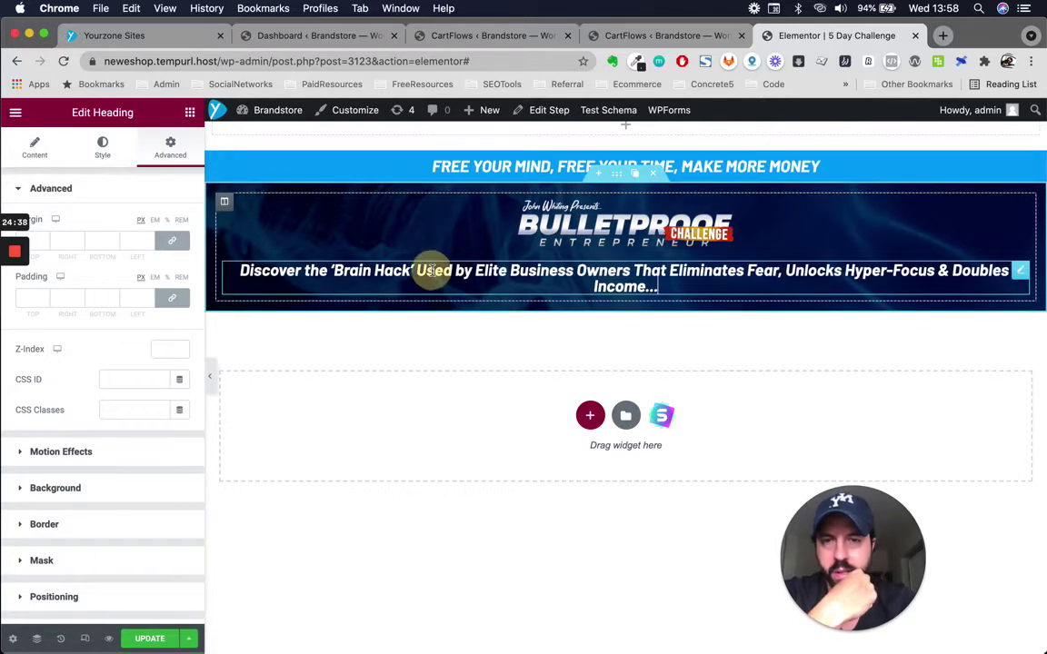
{"action": "left_click", "coordinate": [41, 145]}
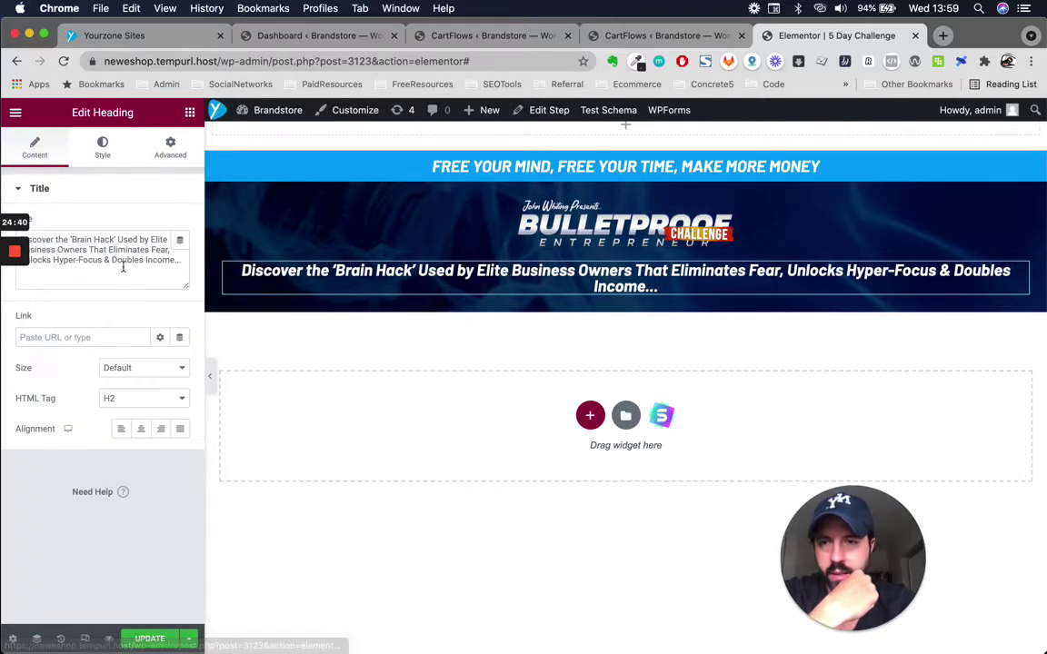
{"action": "left_click", "coordinate": [101, 146]}
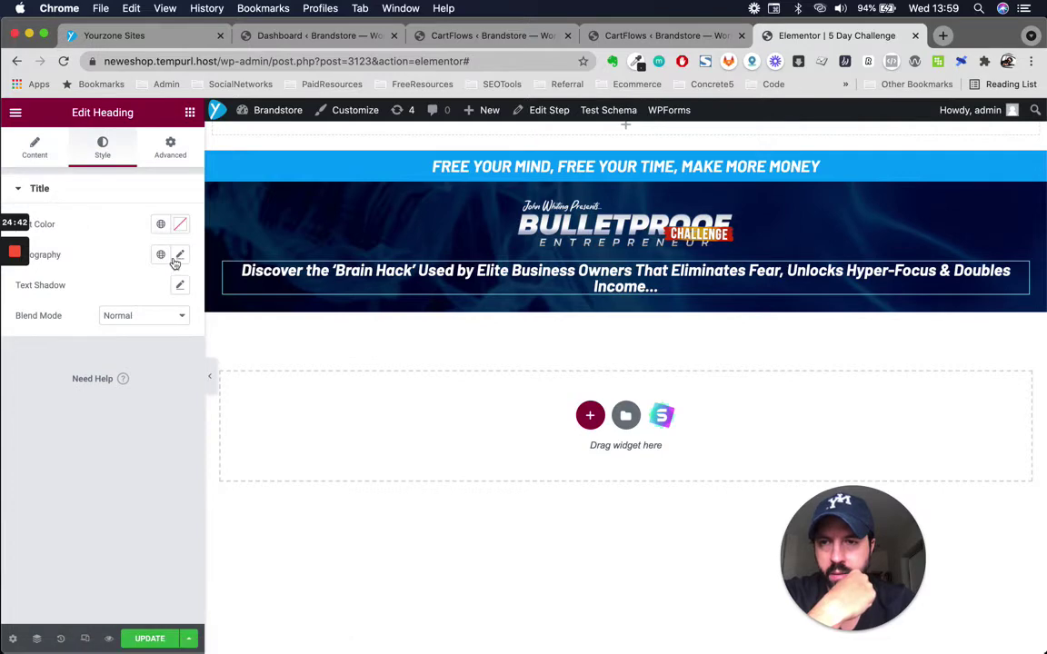
{"action": "left_click", "coordinate": [182, 255]}
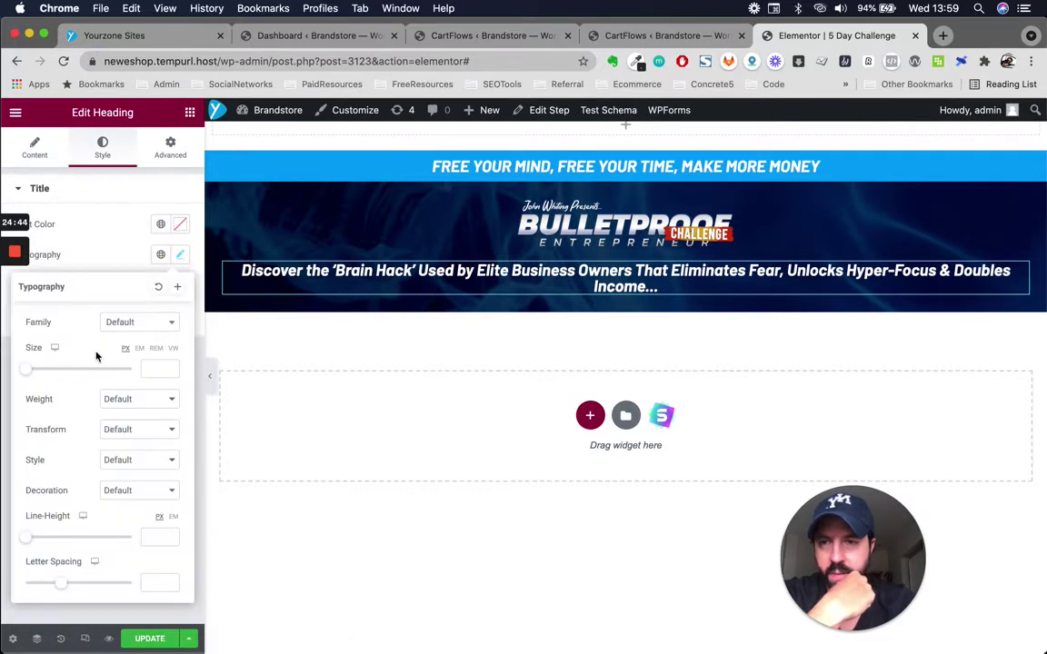
Try a font size of 1.6 em on the hero headline
{"action": "left_click", "coordinate": [140, 349]}
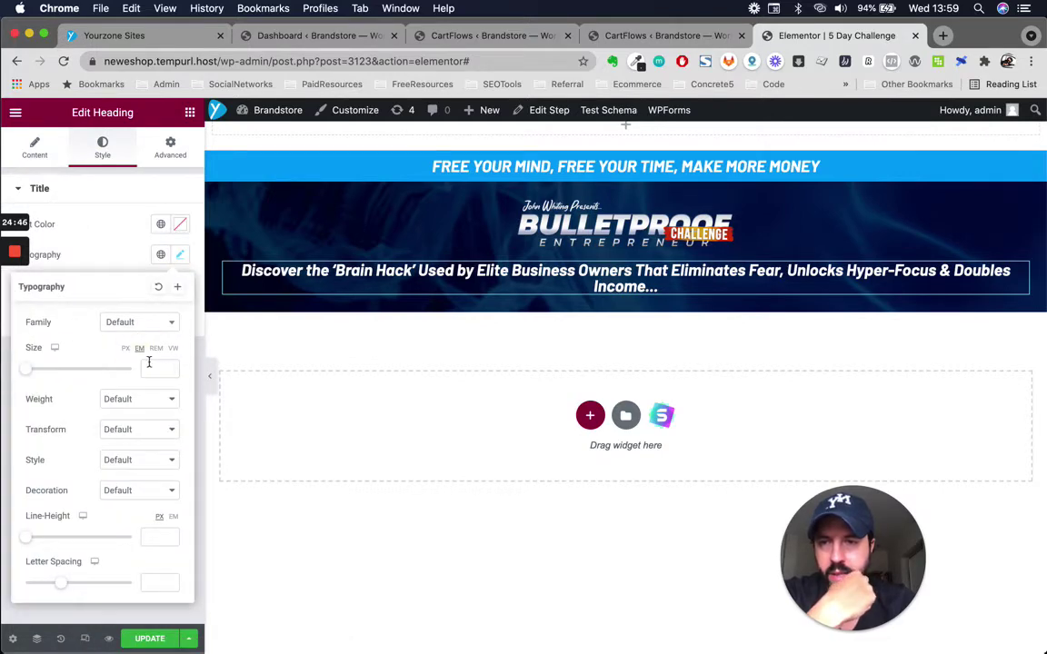
{"action": "left_click", "coordinate": [151, 368]}
{"action": "type", "text": "0,8"}
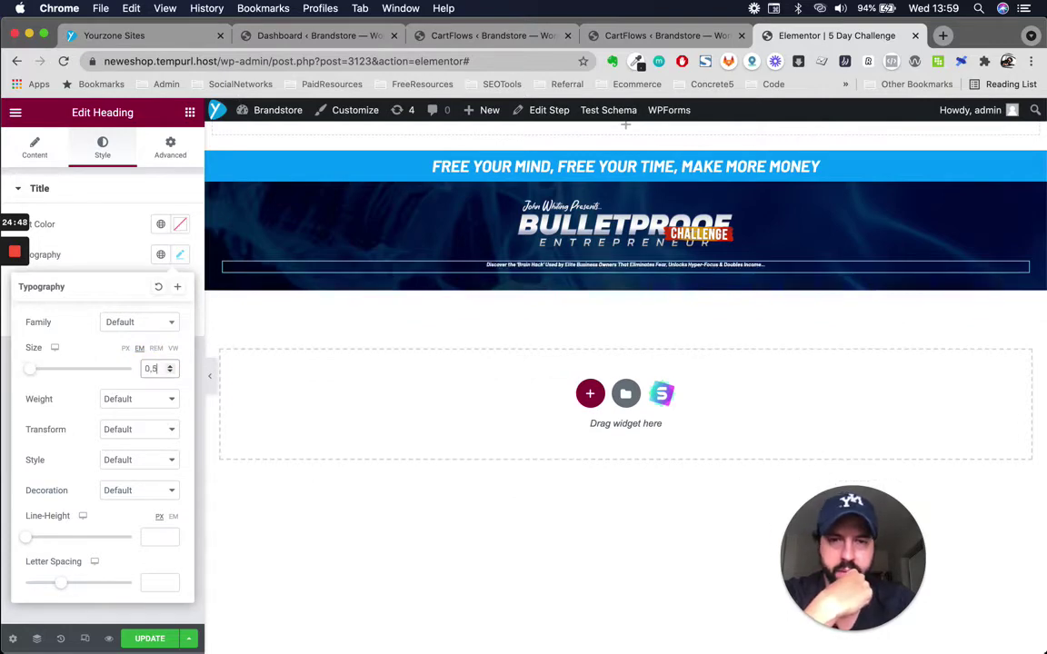
{"action": "key", "text": "Up"}
{"action": "key", "text": "Up"}
{"action": "key", "text": "Up"}
{"action": "key", "text": "Up"}
{"action": "key", "text": "Up"}
{"action": "key", "text": "Up"}
{"action": "key", "text": "Up"}
{"action": "key", "text": "Up"}
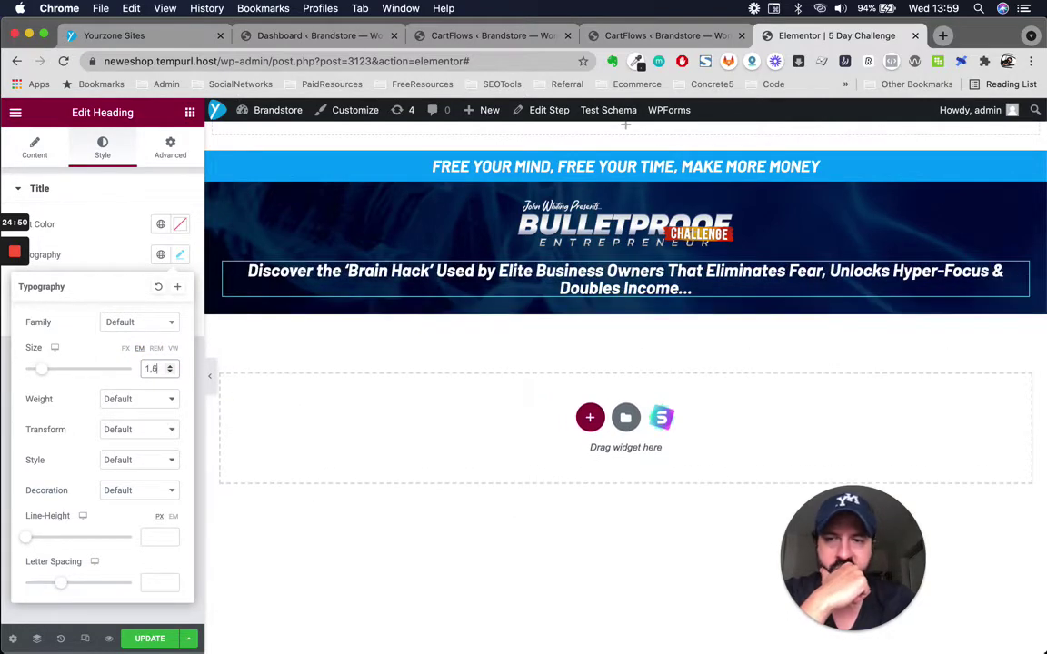
Set the hero headline's font size to 58 px and glance at the reference page for comparison
{"action": "left_click", "coordinate": [126, 350]}
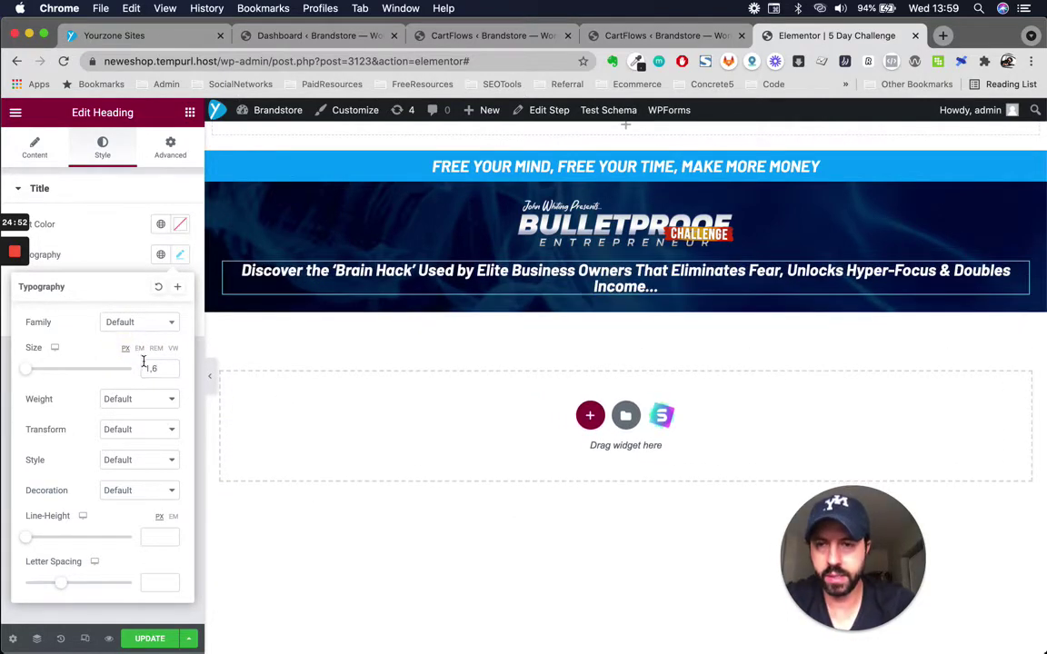
{"action": "double_click", "coordinate": [150, 369]}
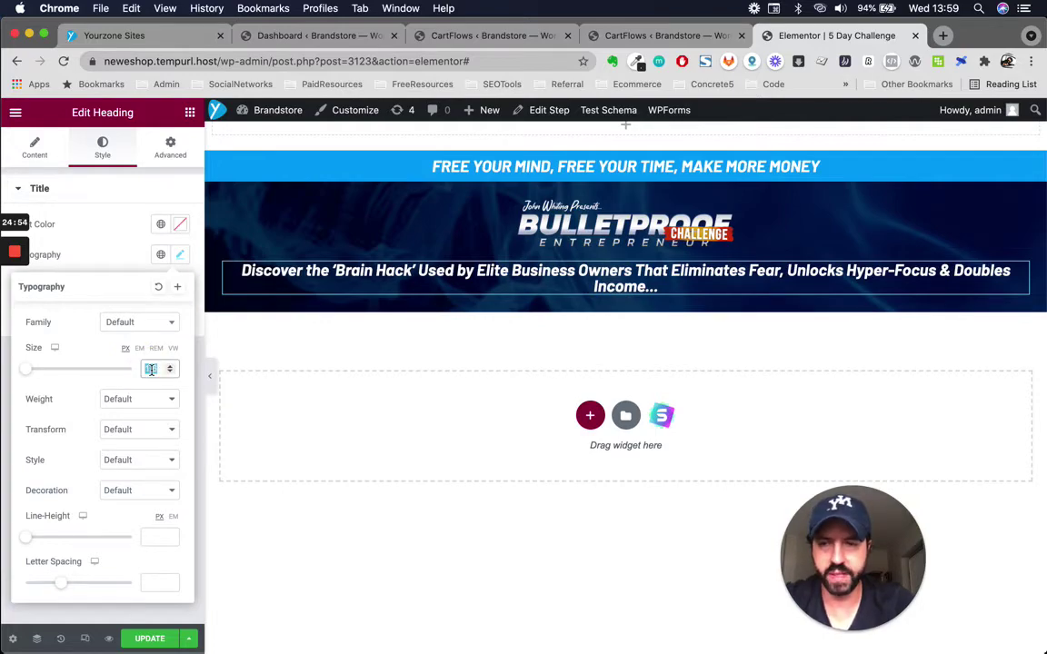
{"action": "type", "text": "58"}
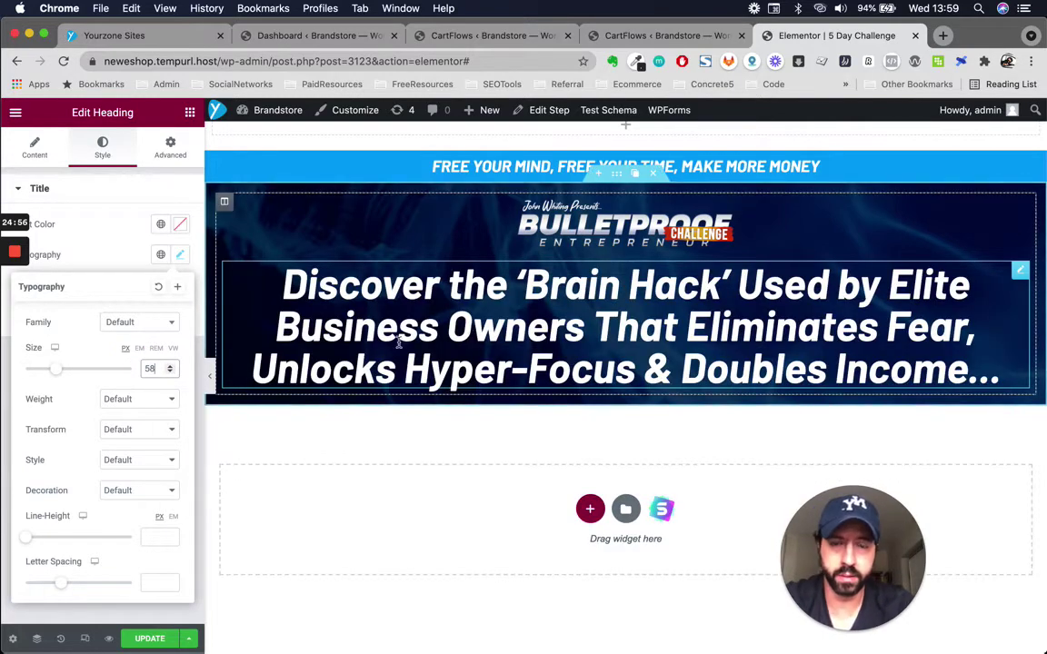
{"action": "key", "text": "ctrl+Up"}
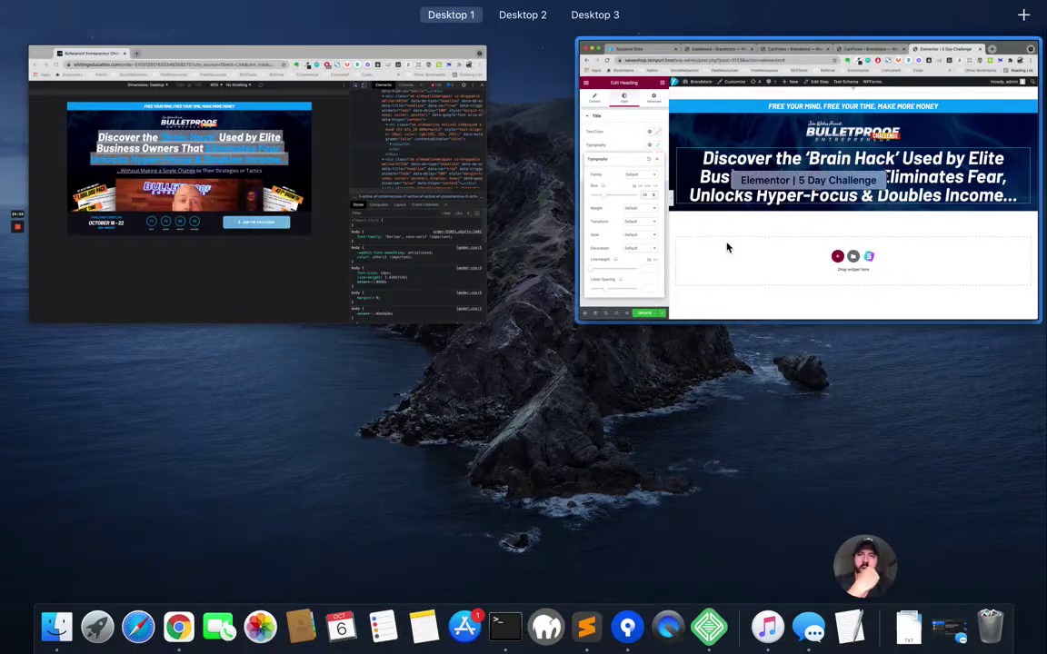
{"action": "left_click", "coordinate": [732, 240]}
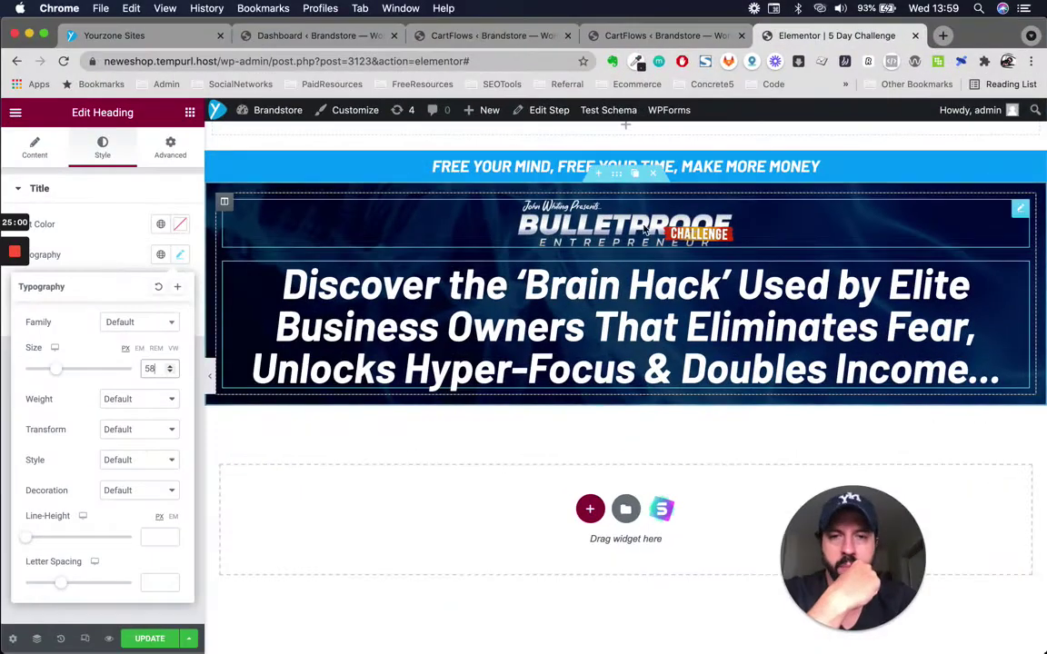
Set the hero headline's font size to 3.9 em and close the typography settings
{"action": "left_click", "coordinate": [139, 349]}
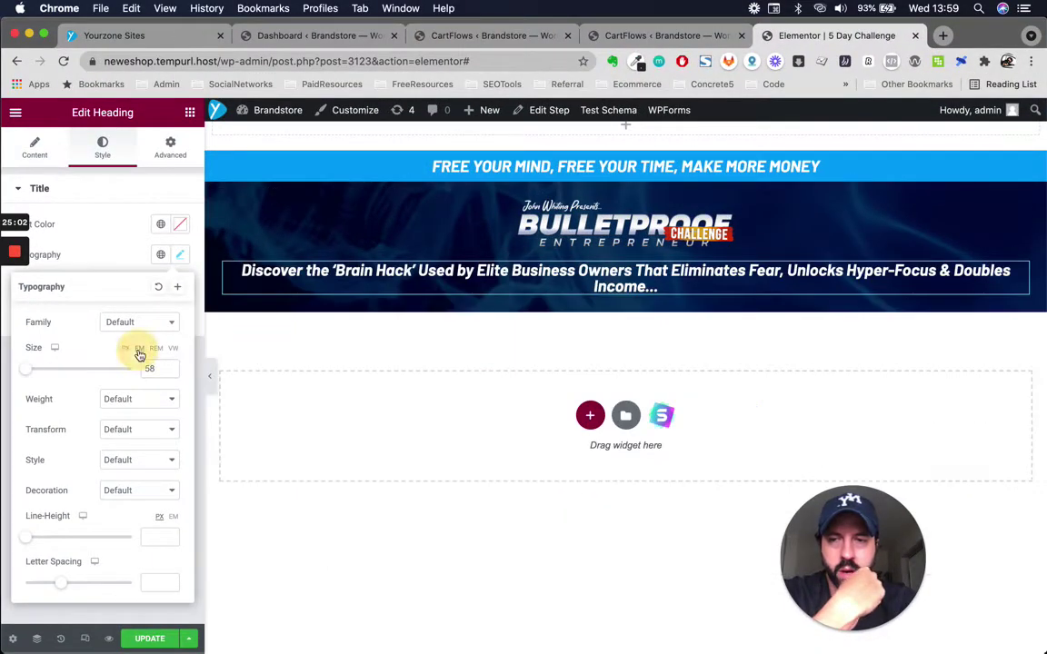
{"action": "left_click", "coordinate": [149, 368]}
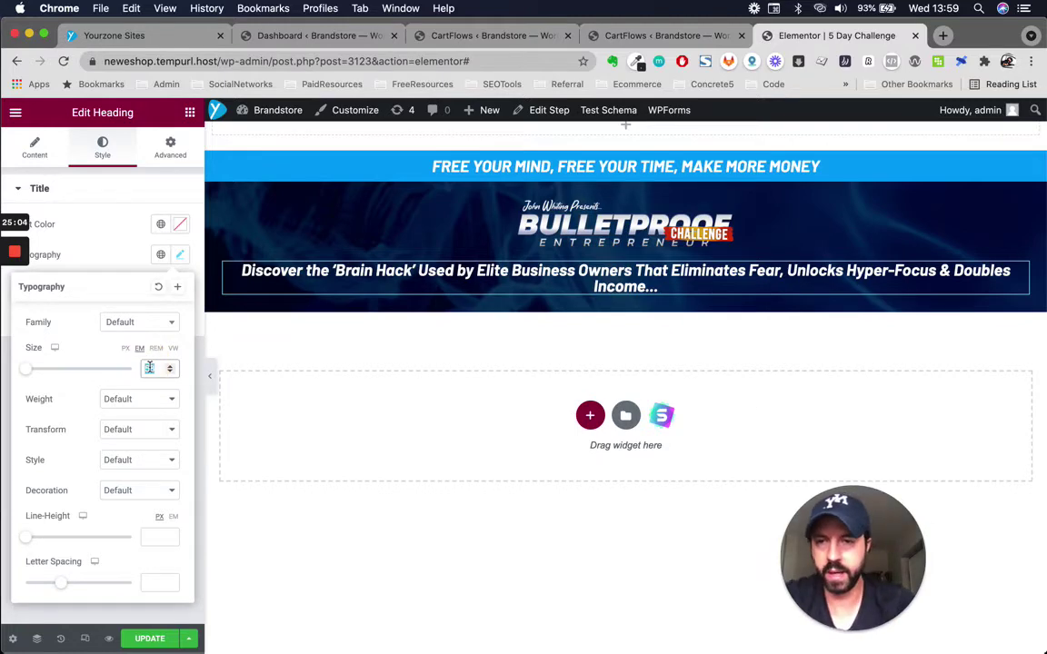
{"action": "type", "text": "3"}
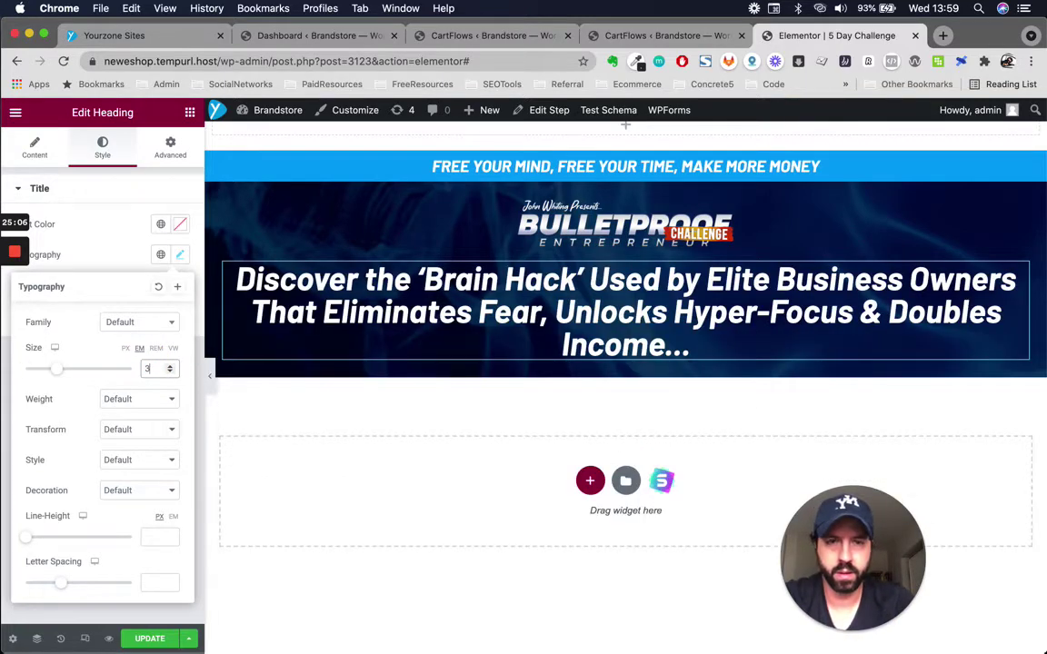
{"action": "type", "text": ".9"}
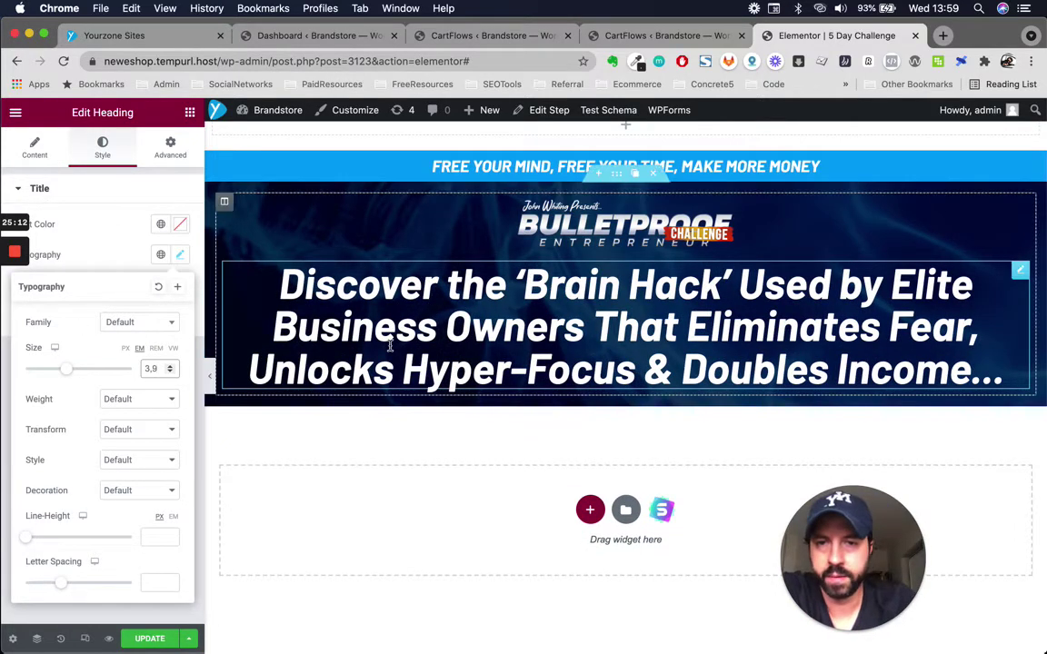
{"action": "left_click", "coordinate": [409, 332]}
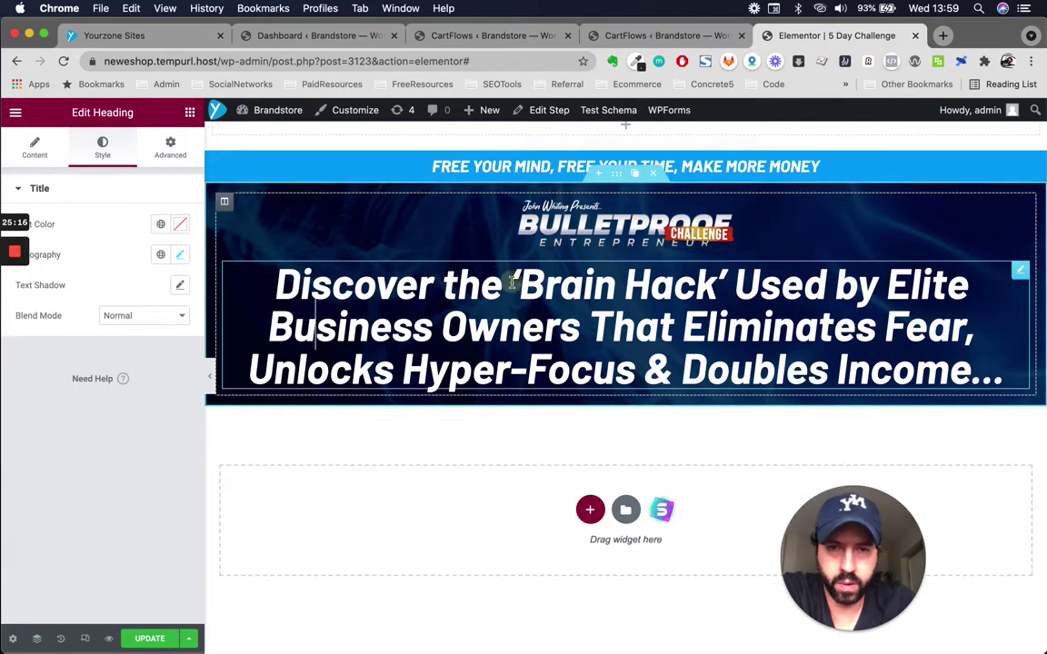
Highlight ‘Brain Hack’ in the headline and show the heading's title text for editing
{"action": "left_click_drag", "start_coordinate": [512, 283], "coordinate": [717, 290]}
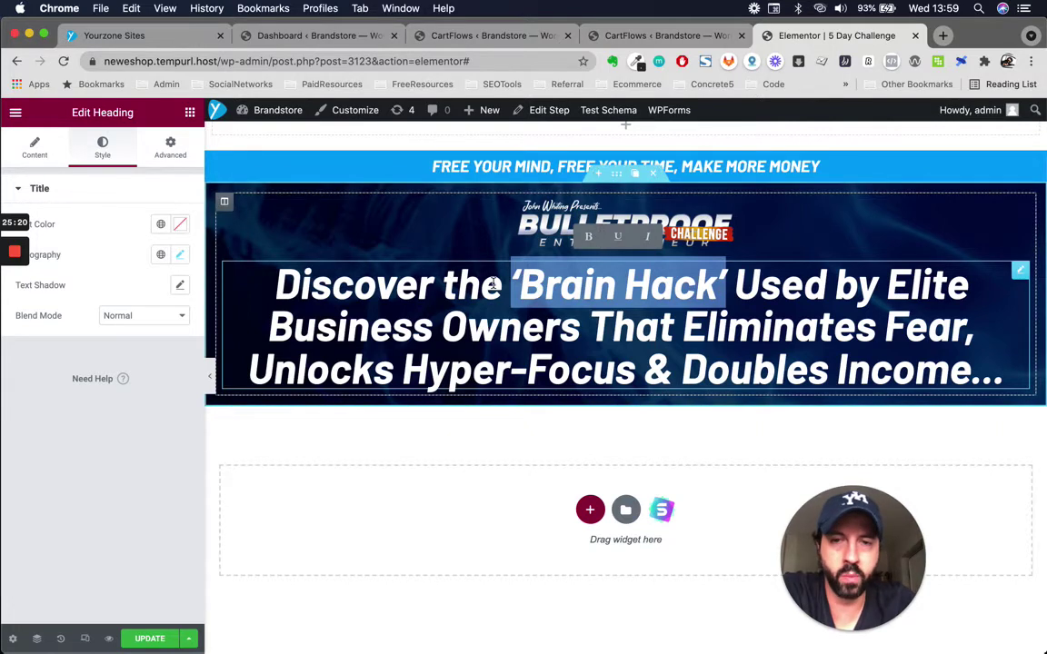
{"action": "left_click", "coordinate": [241, 290]}
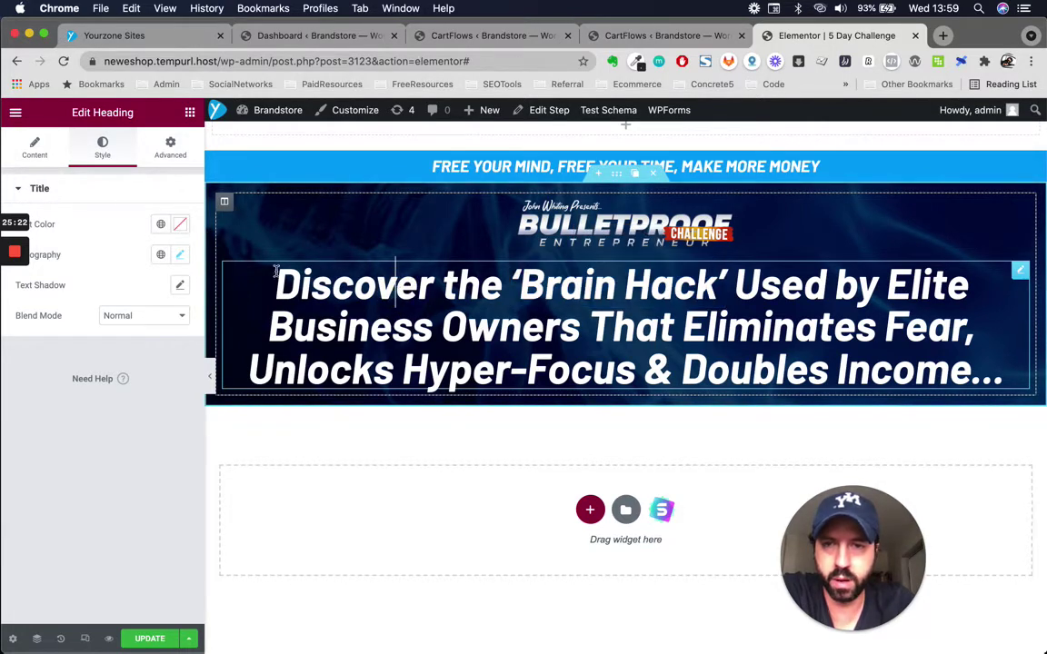
{"action": "left_click", "coordinate": [40, 145]}
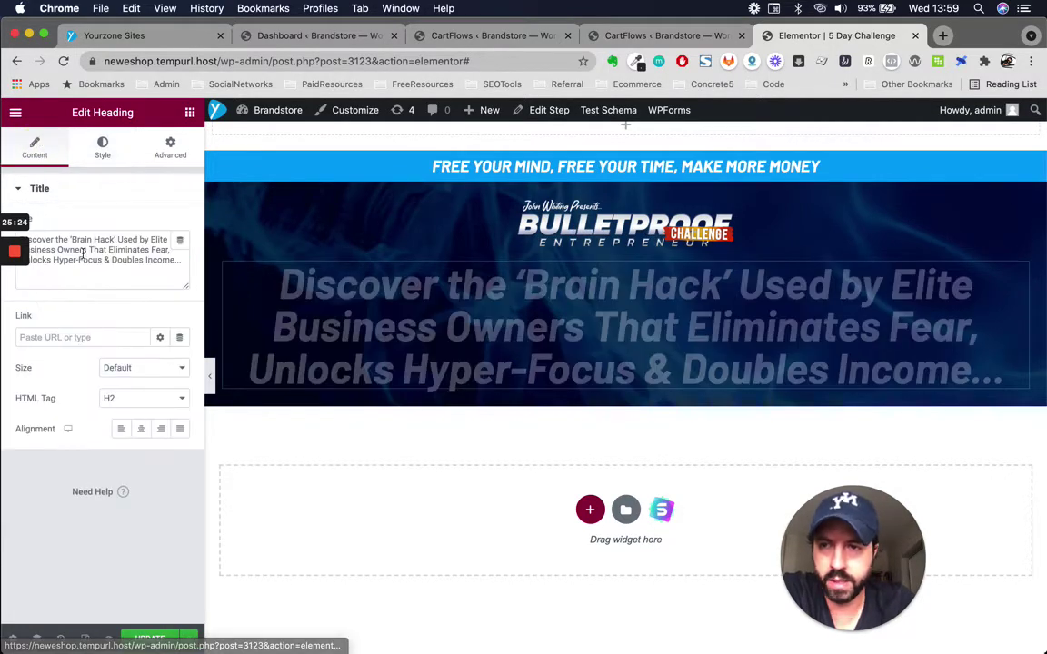
Switch to the reference page, close its developer tools and examine which headline words are coloured differently
{"action": "key", "text": "ctrl+Up"}
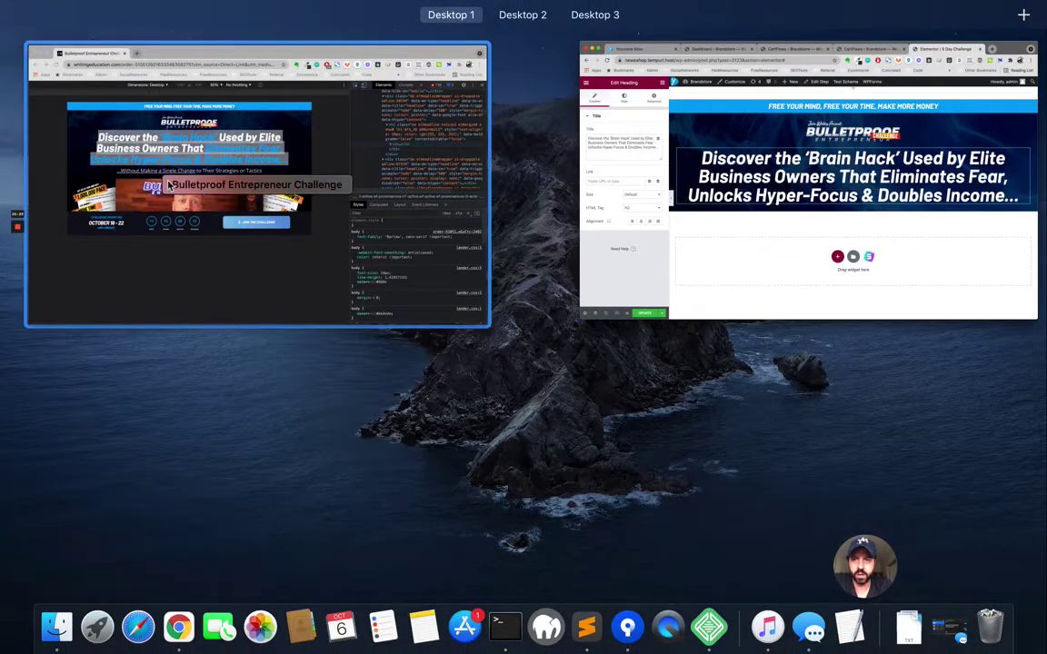
{"action": "left_click", "coordinate": [442, 250]}
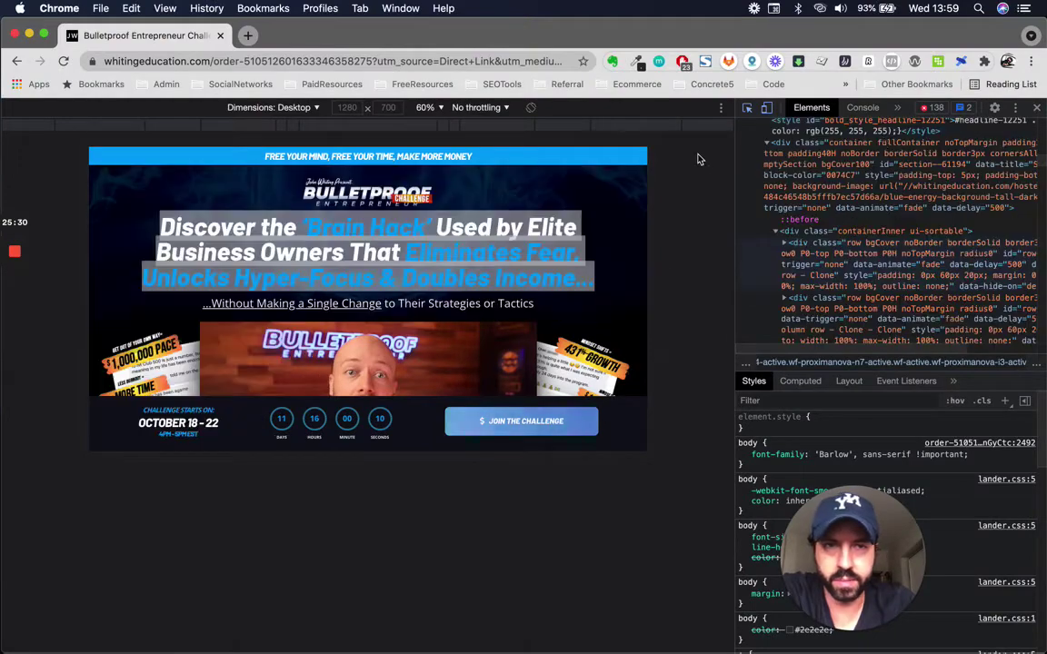
{"action": "left_click", "coordinate": [1037, 107]}
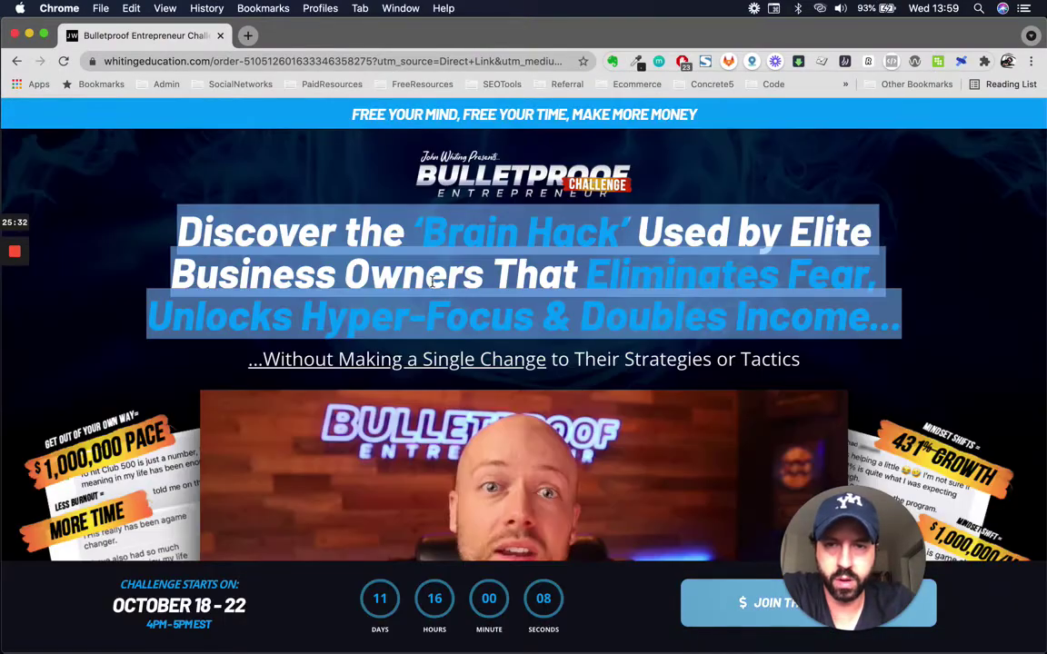
{"action": "left_click", "coordinate": [391, 218]}
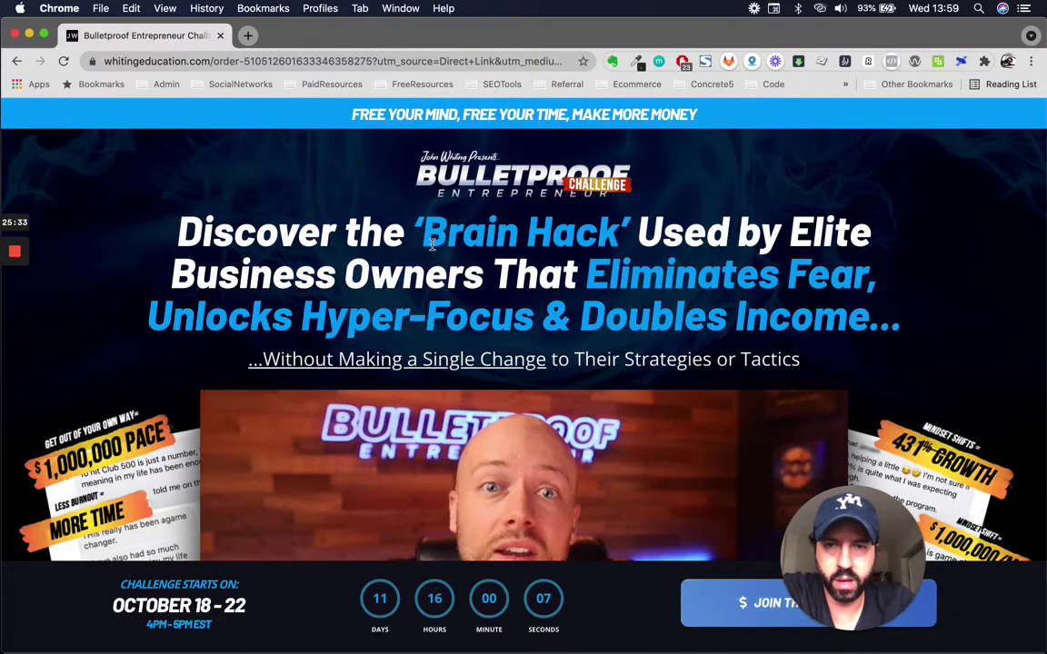
Return to the Elementor page and insert the opening tag <span style="color:cyan"> before ‘Brain Hack’ in the hero heading's title
{"action": "key", "text": "ctrl+Up"}
{"action": "left_click", "coordinate": [330, 294]}
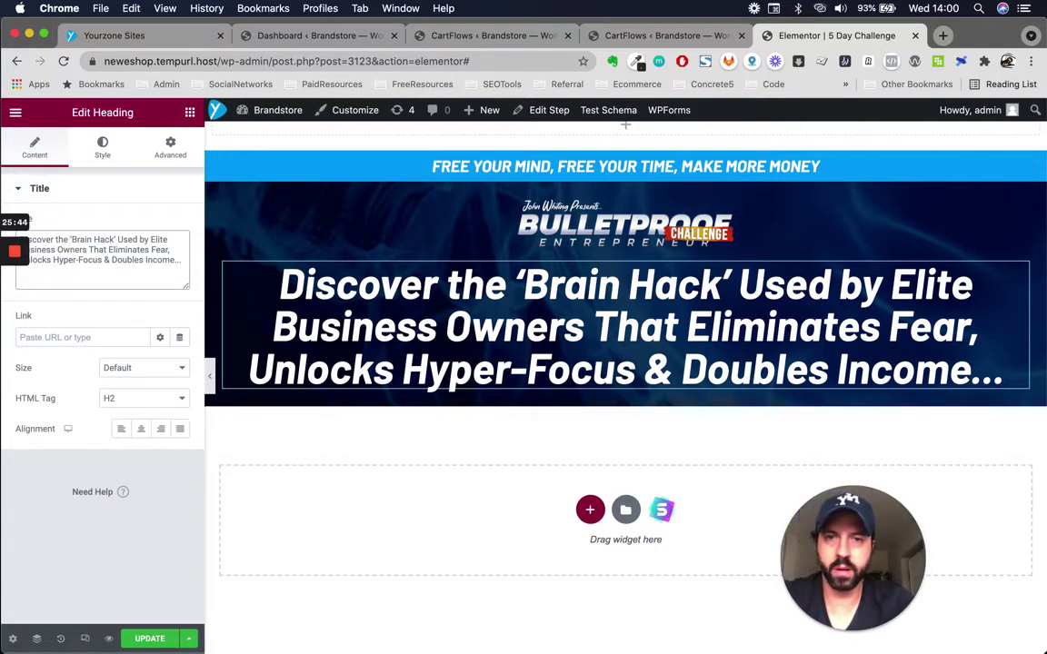
{"action": "type", "text": "<"}
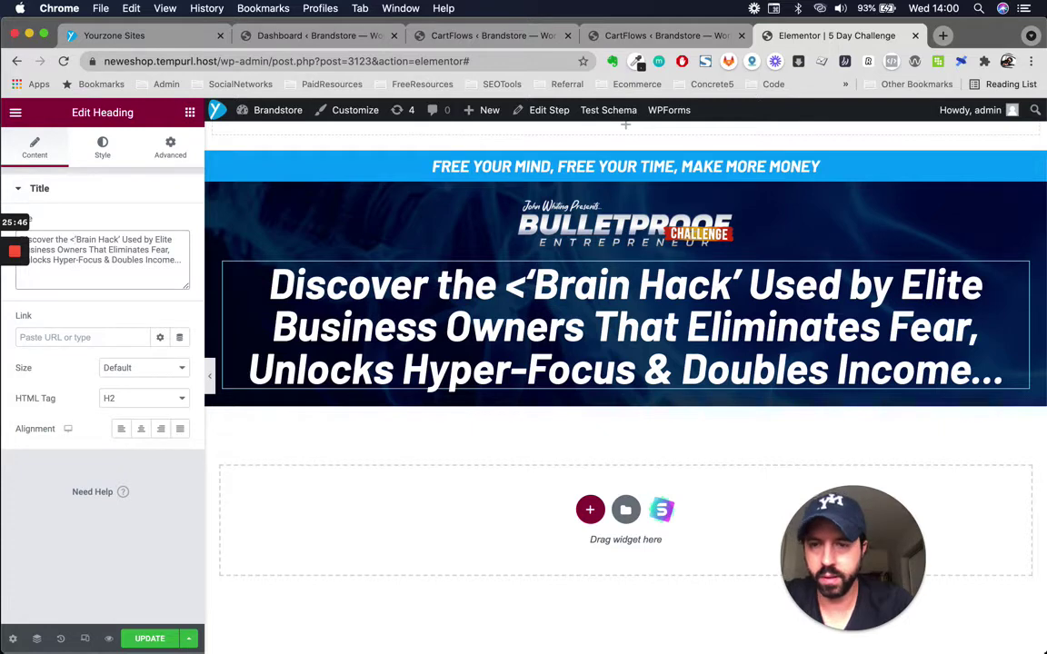
{"action": "type", "text": "span sty"}
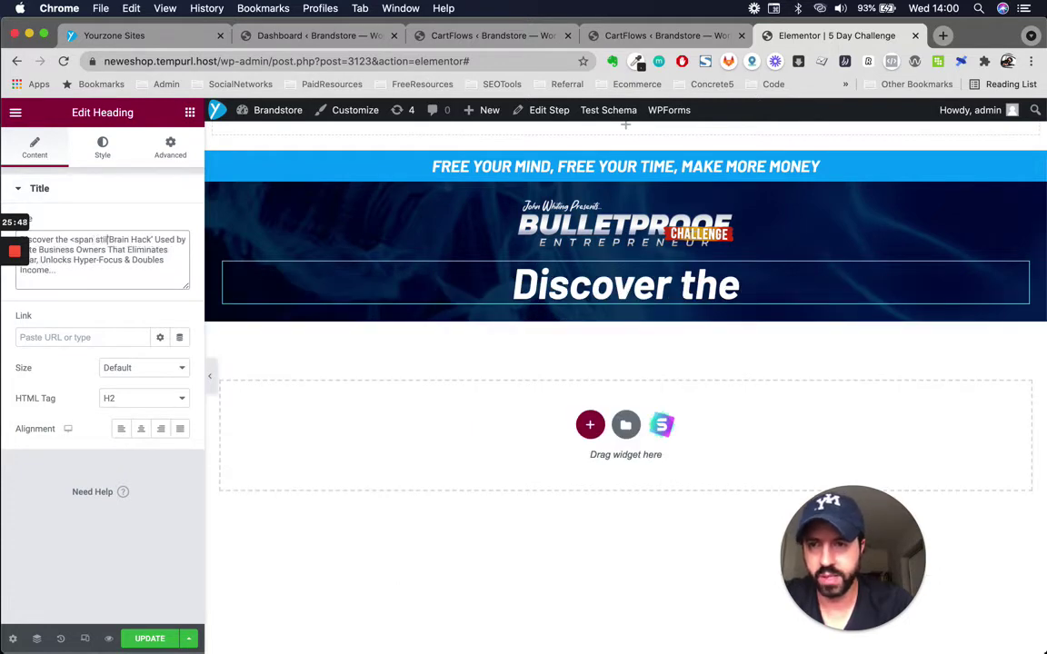
{"action": "type", "text": "le"}
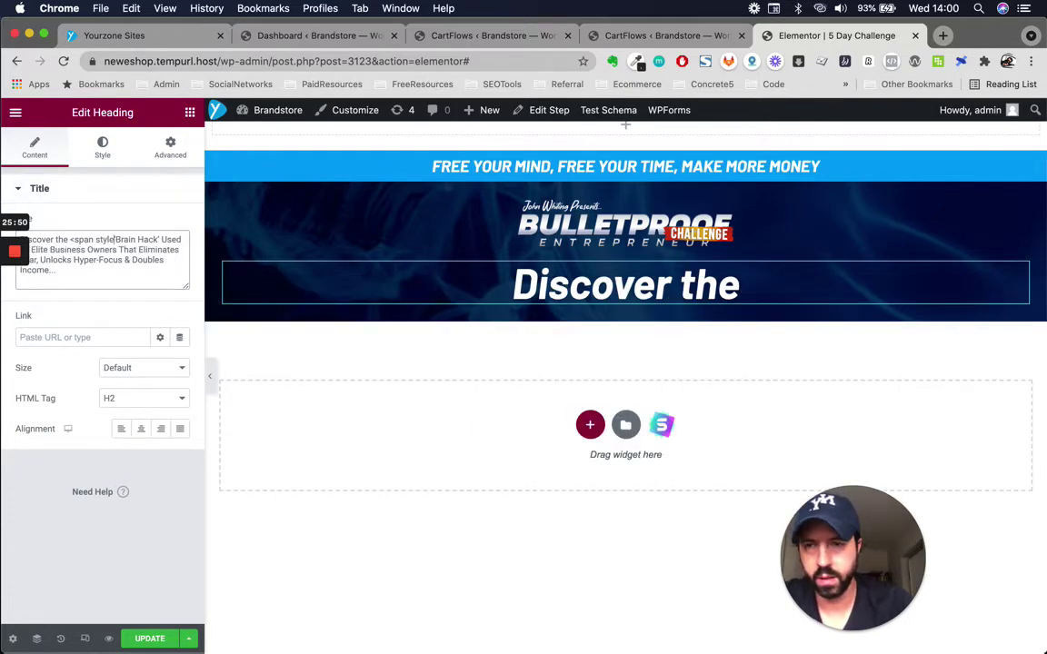
{"action": "type", "text": "="}
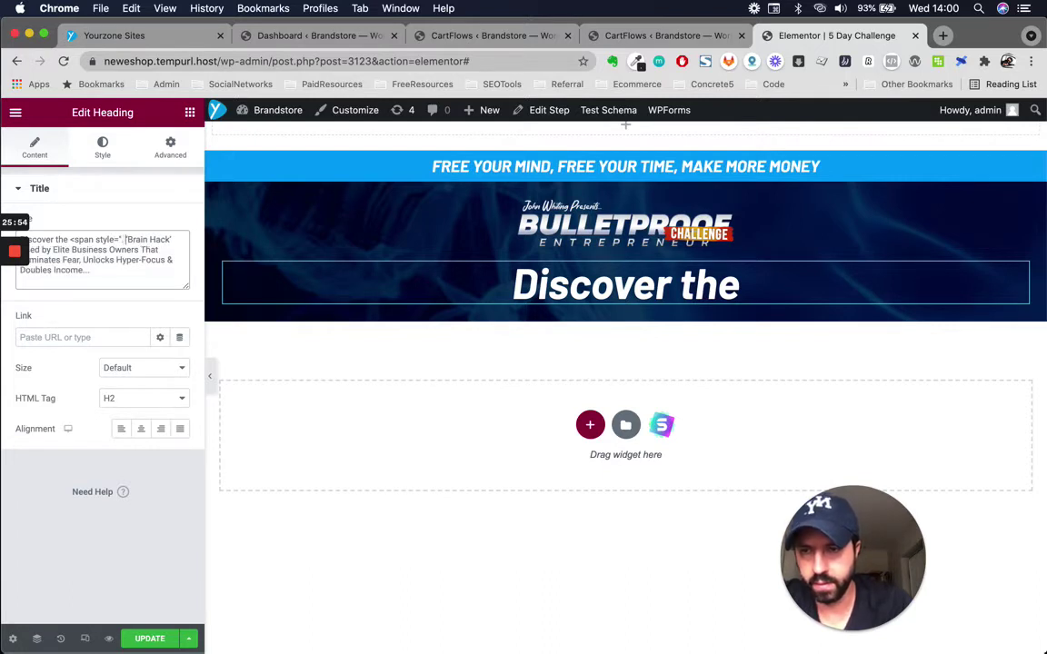
{"action": "type", "text": "\"co"}
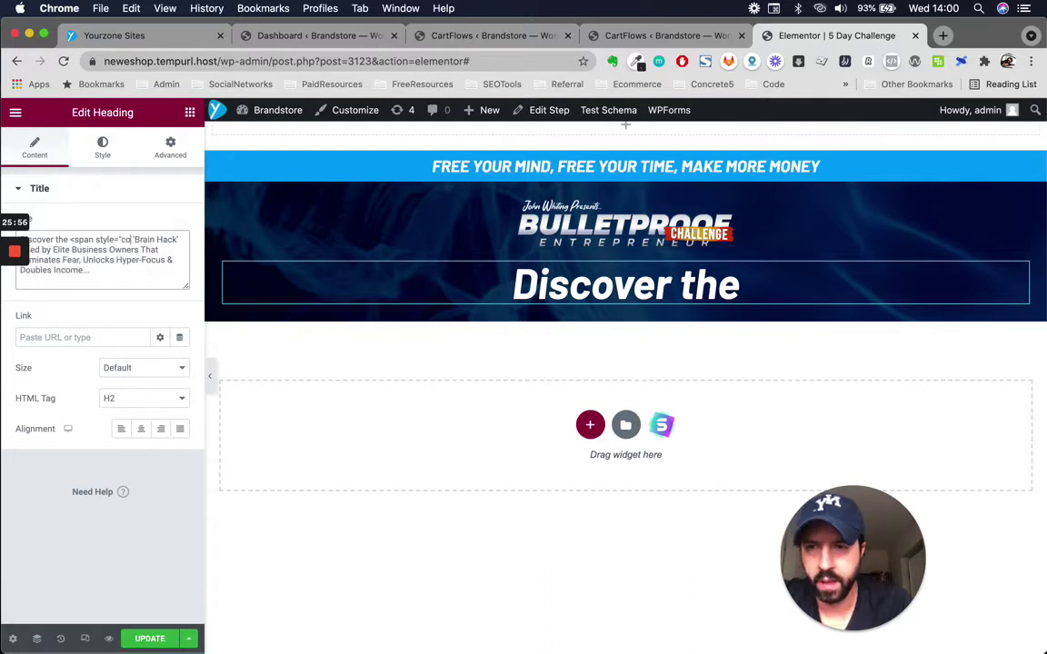
{"action": "type", "text": "lor:cya"}
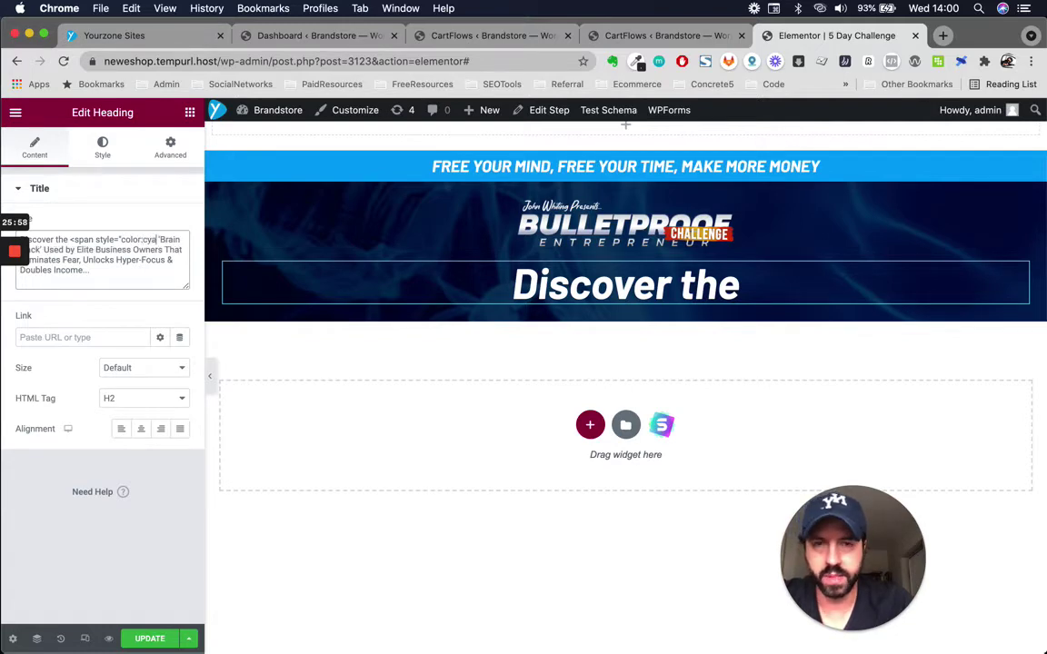
{"action": "type", "text": "n\">"}
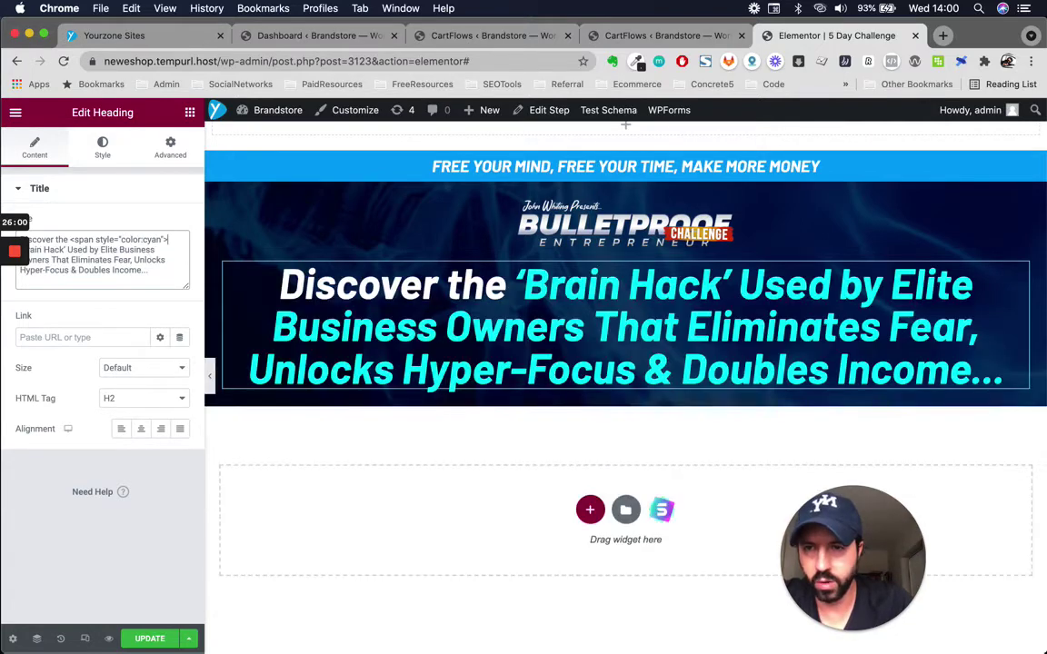
Close the colour span with </span> directly after ‘Brain Hack’ in the heading's title
{"action": "left_click", "coordinate": [68, 250]}
{"action": "type", "text": "<"}
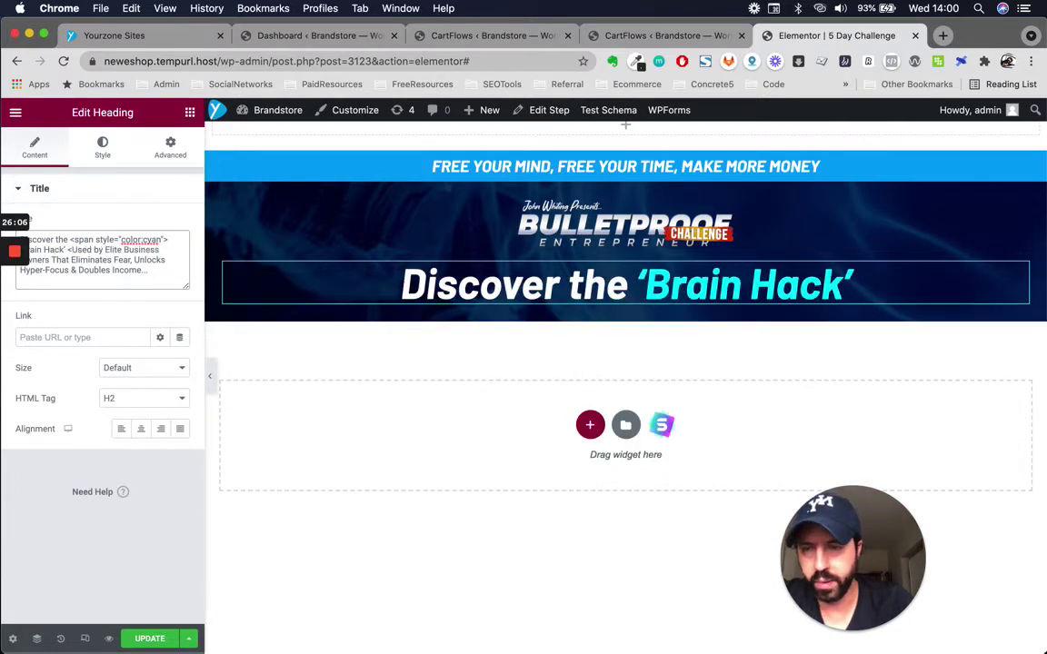
{"action": "type", "text": "/span>"}
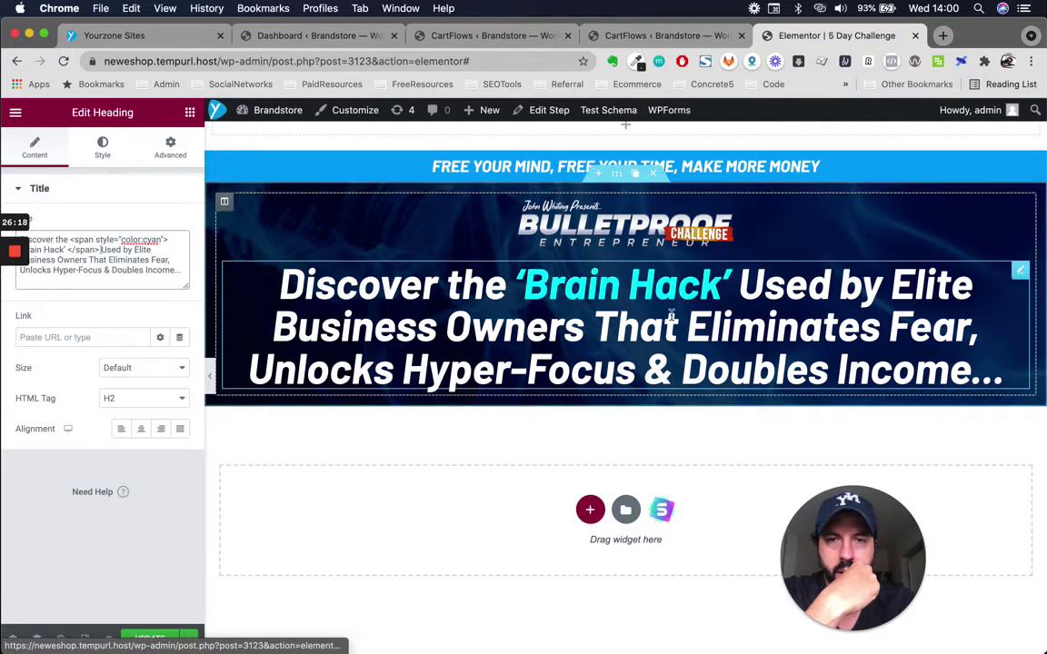
{"action": "left_click", "coordinate": [101, 151]}
{"action": "left_click", "coordinate": [36, 148]}
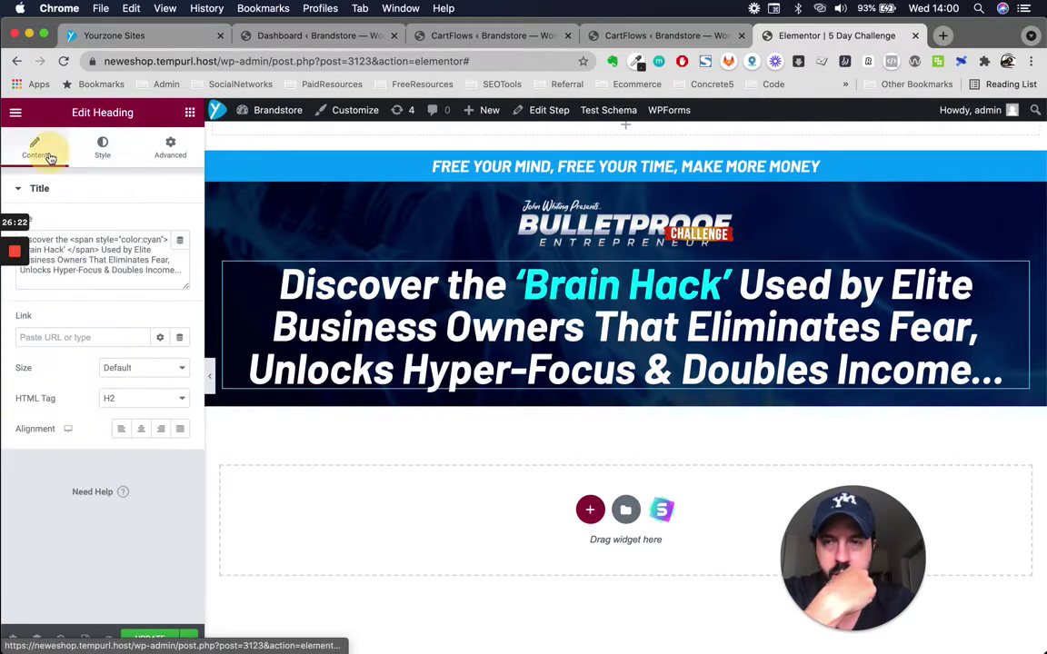
{"action": "left_click", "coordinate": [101, 147]}
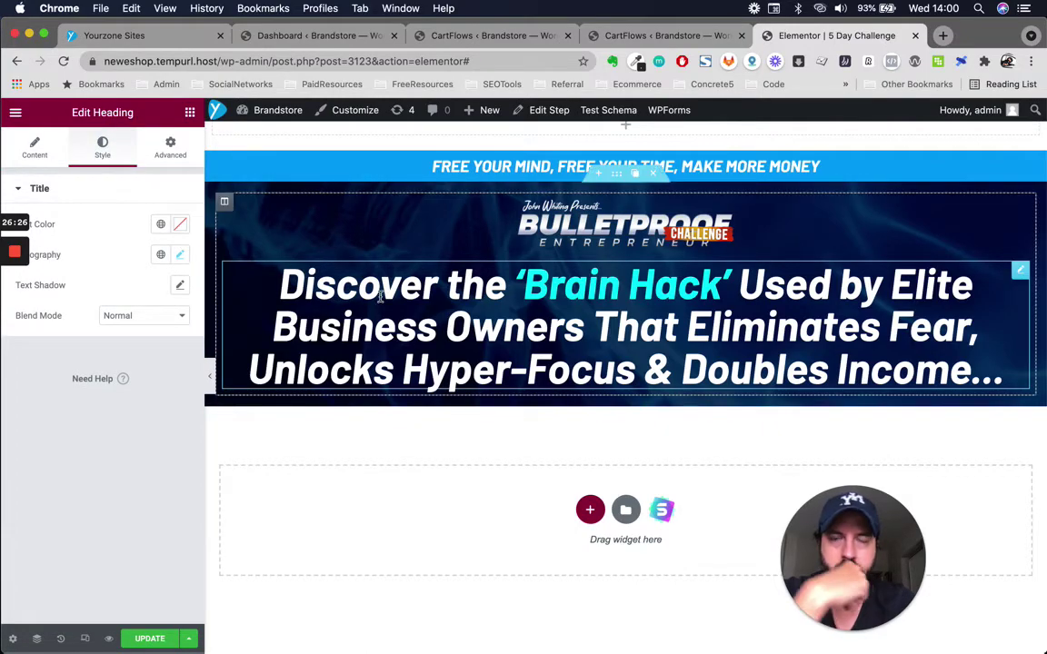
{"action": "key", "text": "ctrl+Up"}
{"action": "left_click", "coordinate": [743, 214]}
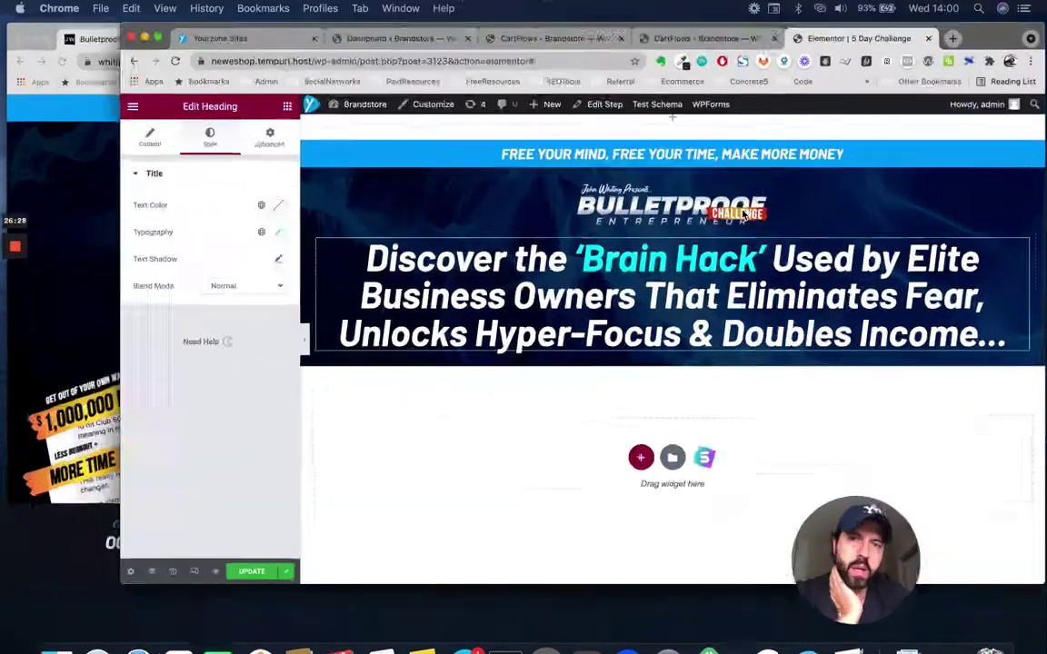
Copy the hex code of the Secondary global colour from the site settings and close them
{"action": "left_click", "coordinate": [18, 113]}
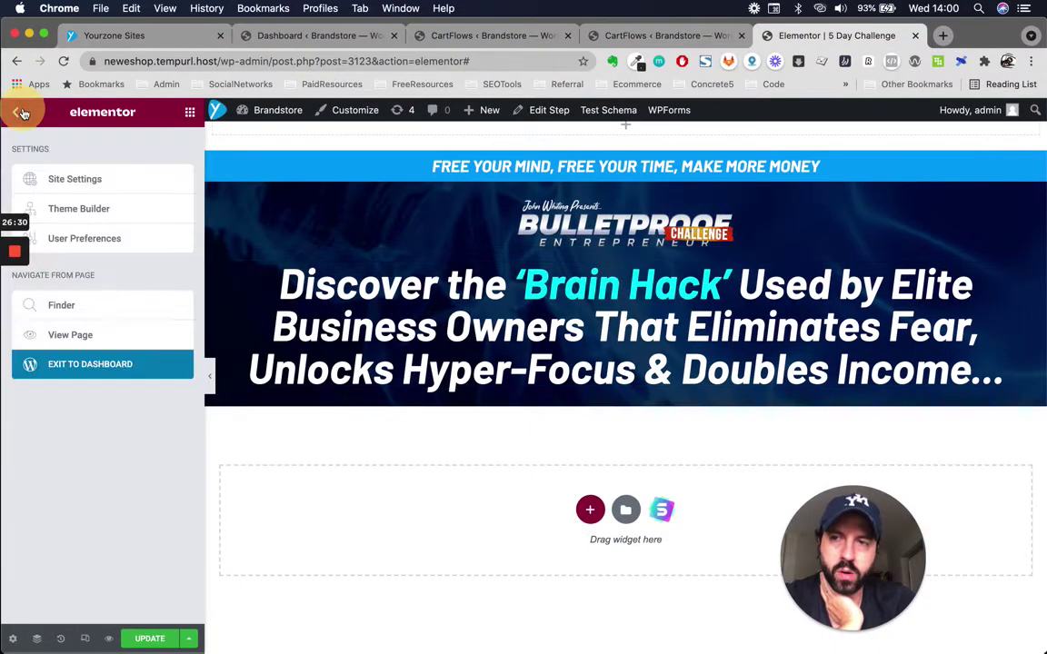
{"action": "left_click", "coordinate": [69, 175]}
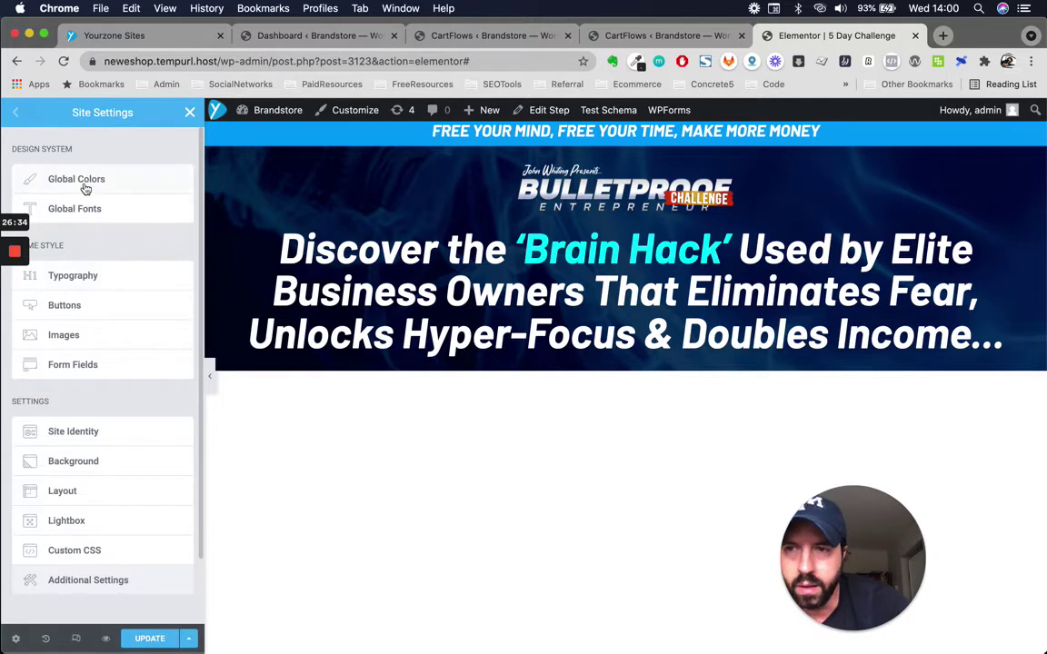
{"action": "left_click", "coordinate": [78, 180]}
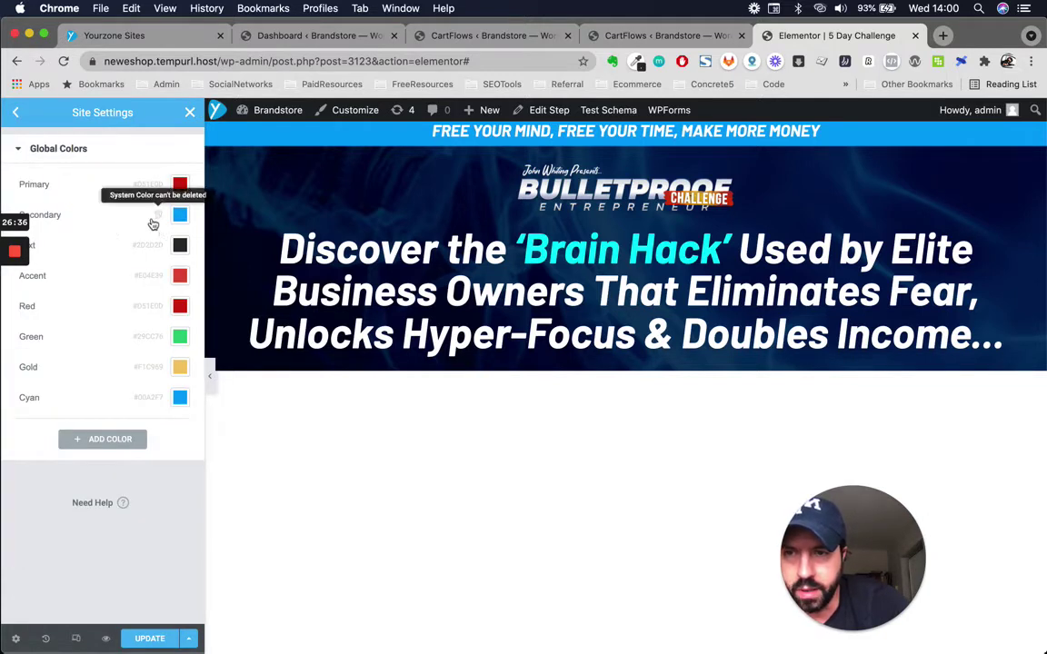
{"action": "left_click", "coordinate": [180, 214]}
{"action": "key", "text": "super+c"}
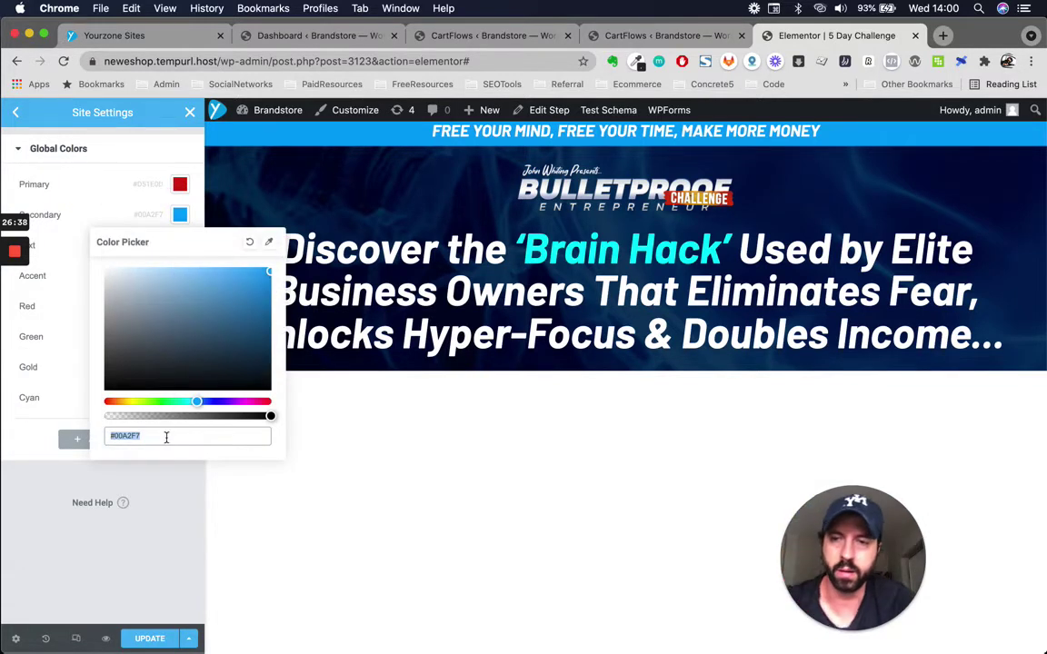
{"action": "left_click", "coordinate": [122, 482]}
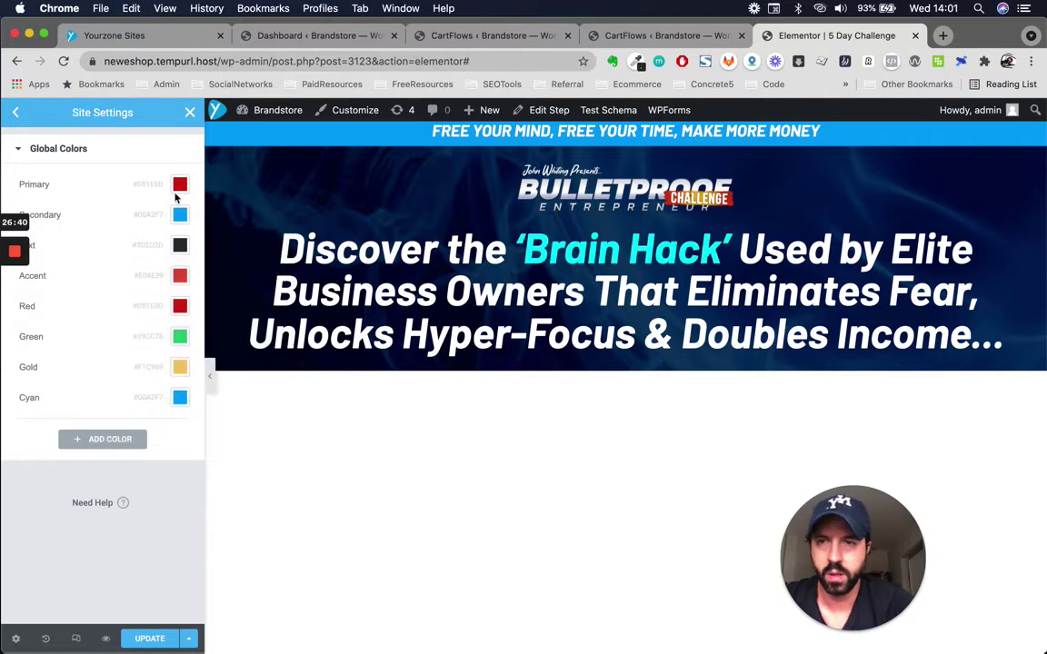
{"action": "left_click", "coordinate": [190, 116]}
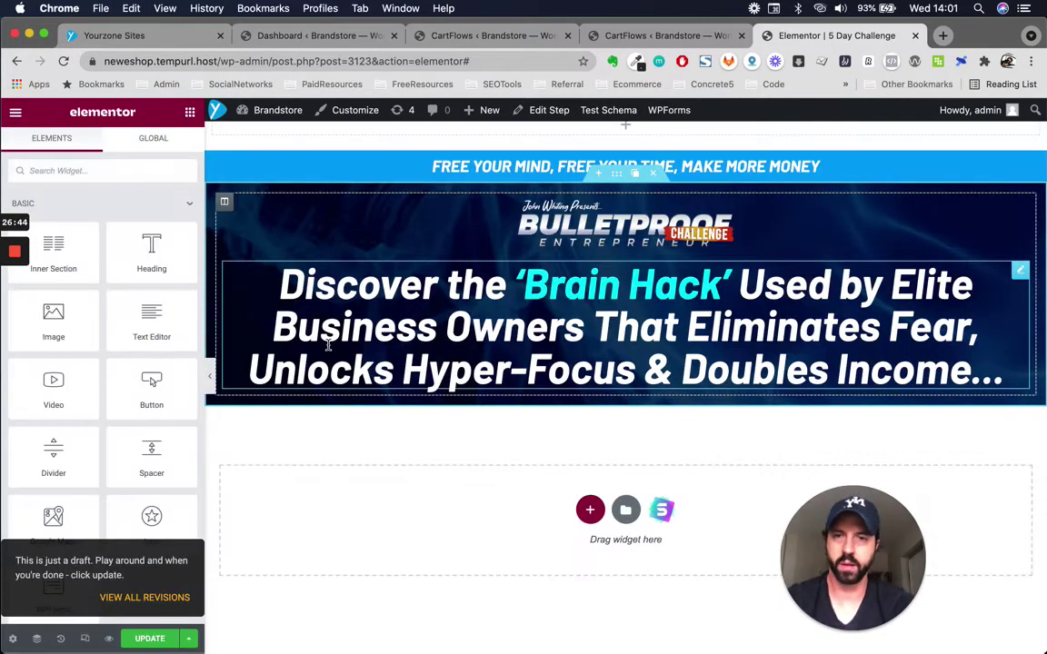
Replace cyan with the copied hex code #00A2F7 in the ‘Brain Hack’ span of the hero heading
{"action": "left_click", "coordinate": [615, 286]}
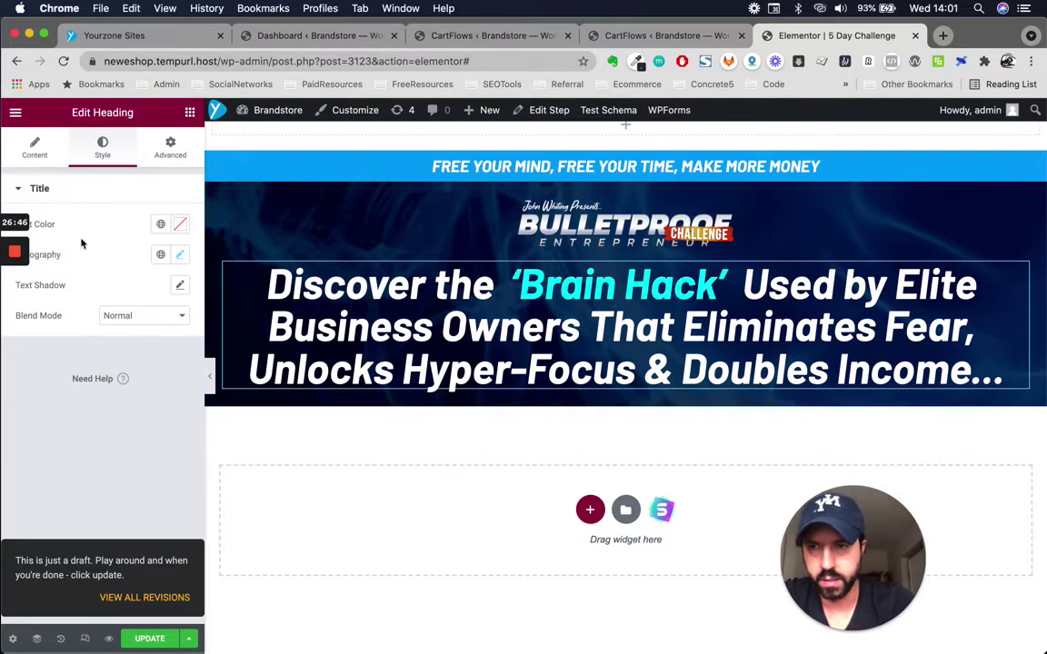
{"action": "left_click", "coordinate": [35, 147]}
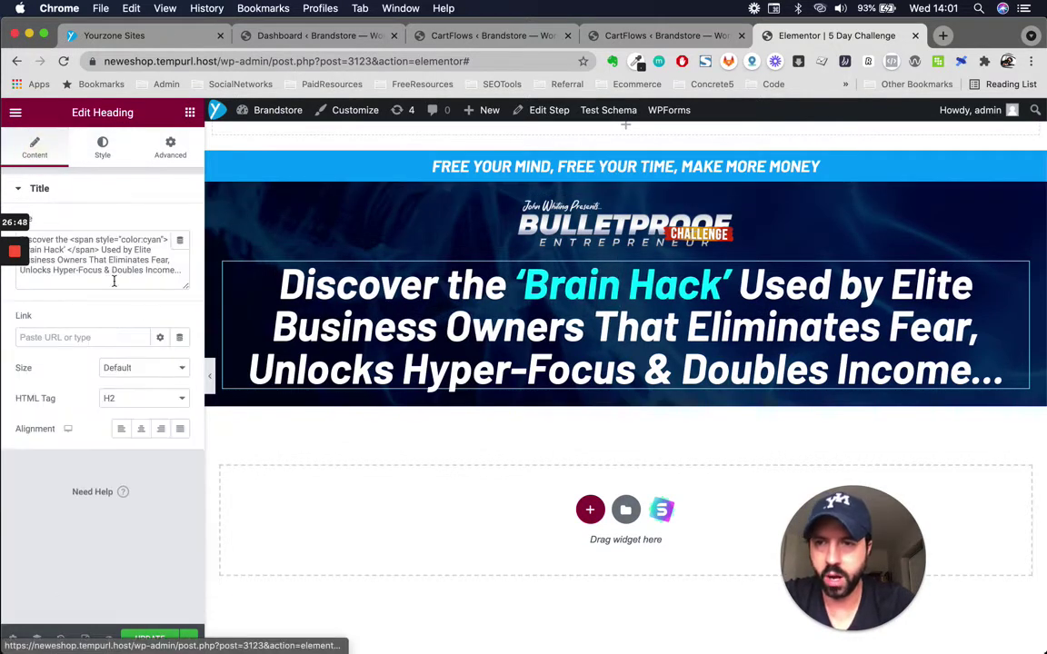
{"action": "left_click", "coordinate": [162, 239]}
{"action": "key", "text": "BackSpace"}
{"action": "key", "text": "BackSpace"}
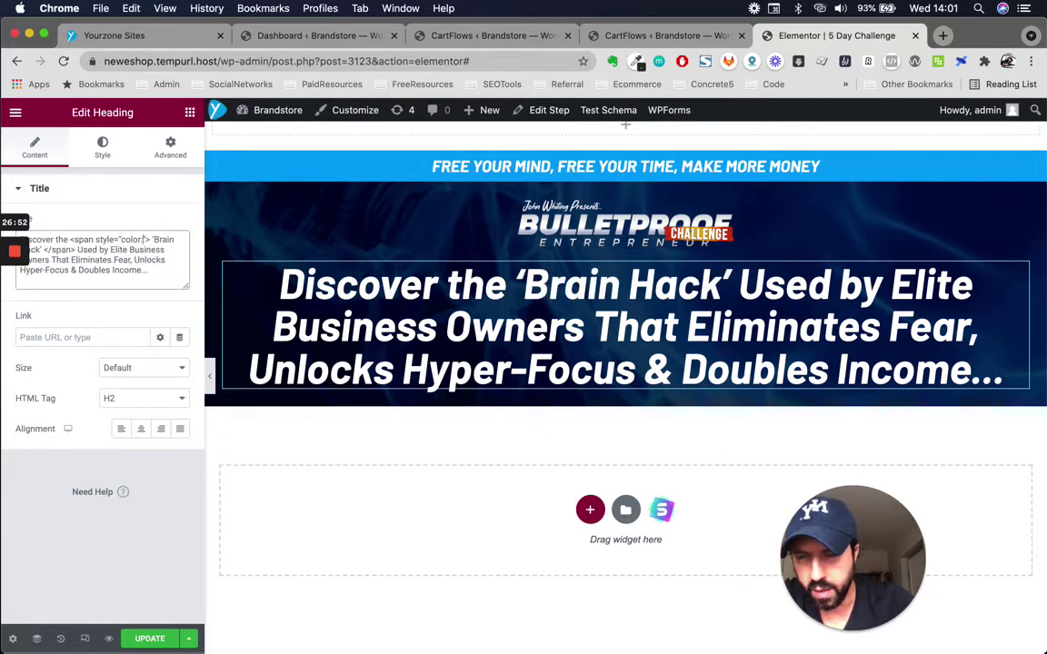
{"action": "key", "text": "super+v"}
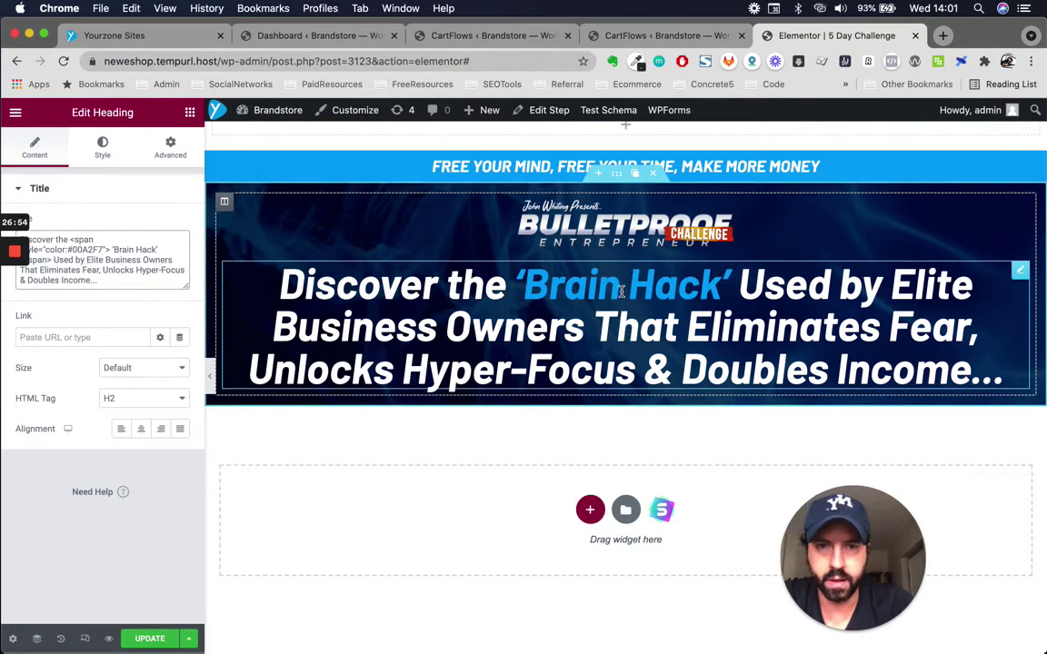
Compare with the reference page and insert <span style="color:#00A2F7"> before ‘Eliminates Fear’ in the heading's title
{"action": "key", "text": "ctrl+Up"}
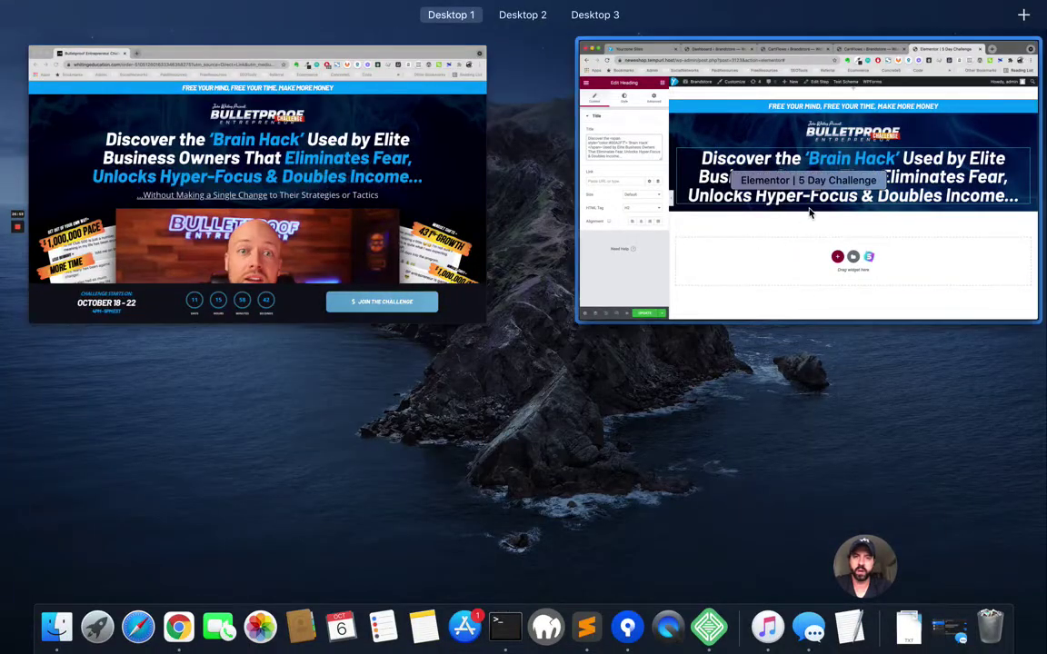
{"action": "left_click", "coordinate": [737, 189]}
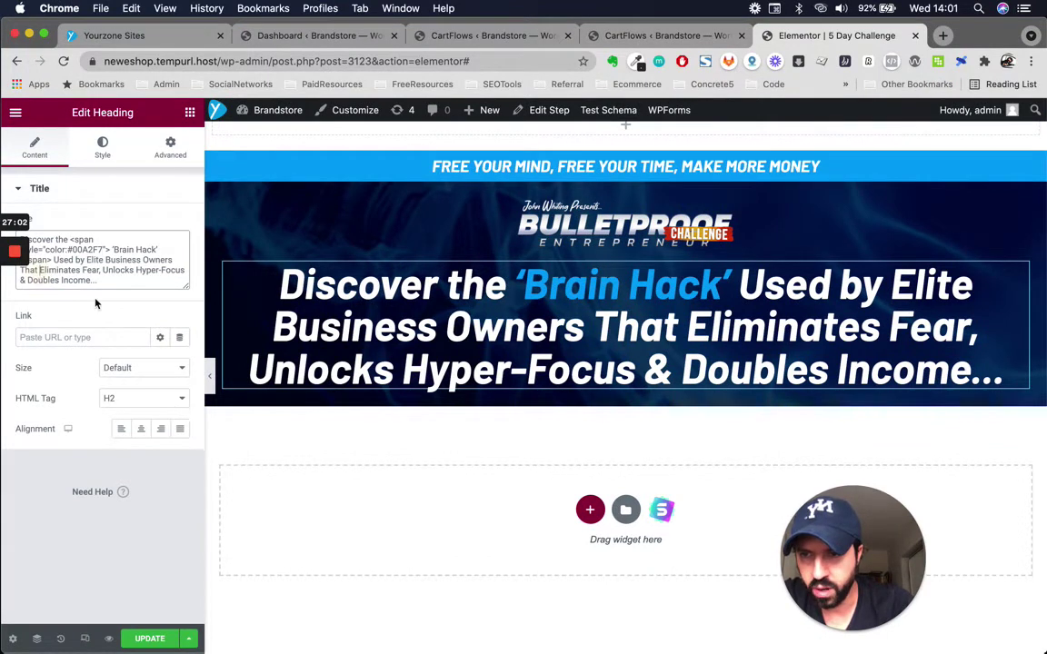
{"action": "type", "text": "<span"}
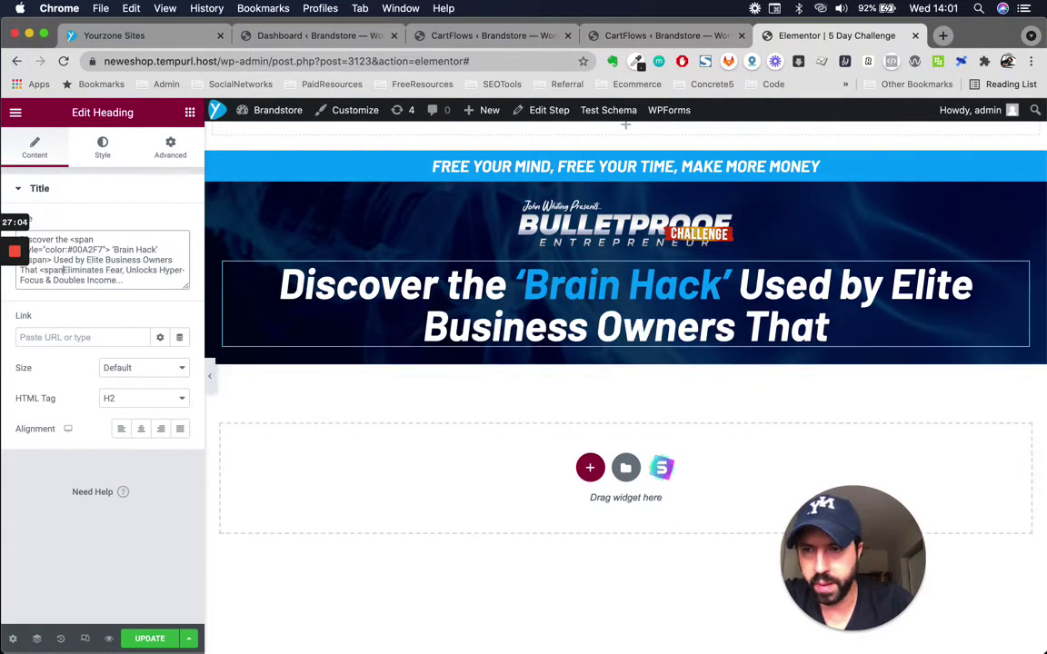
{"action": "type", "text": " style"}
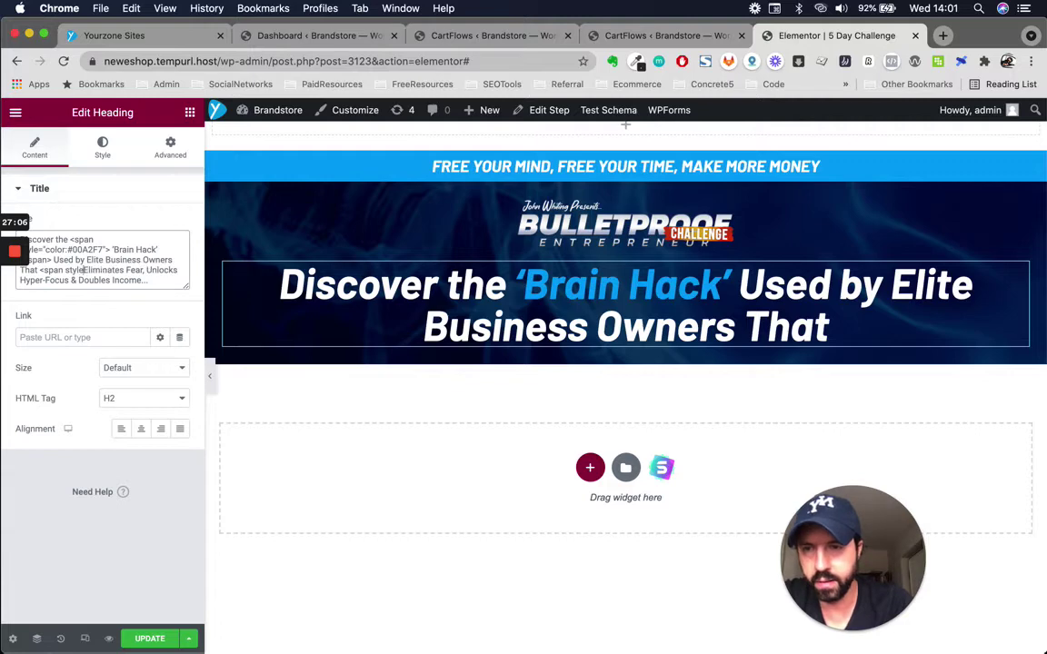
{"action": "type", "text": "=\""}
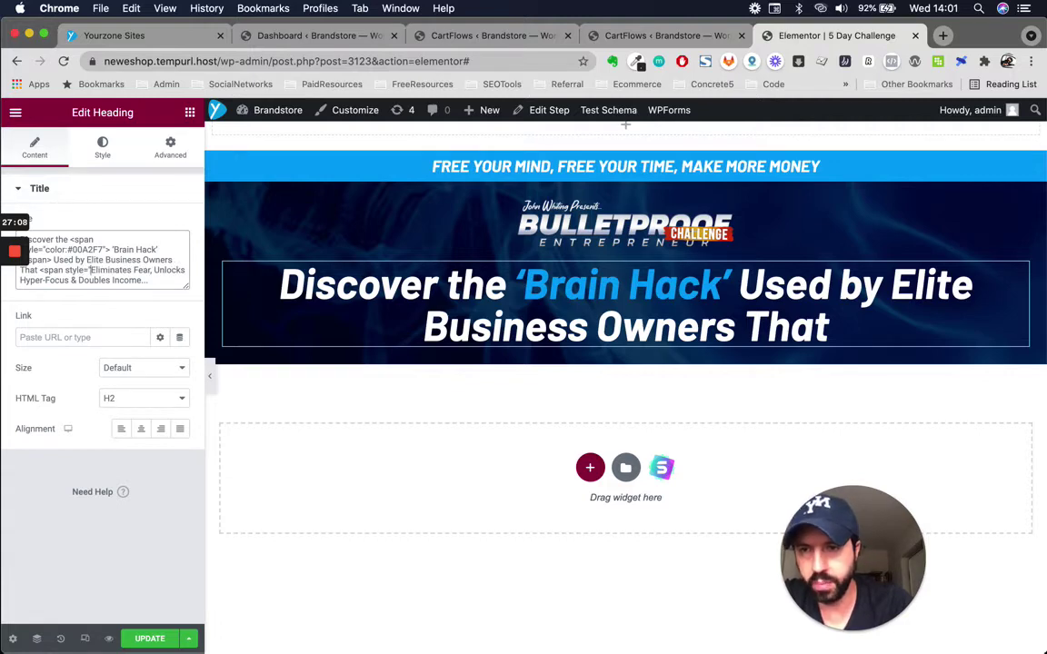
{"action": "type", "text": "color:"}
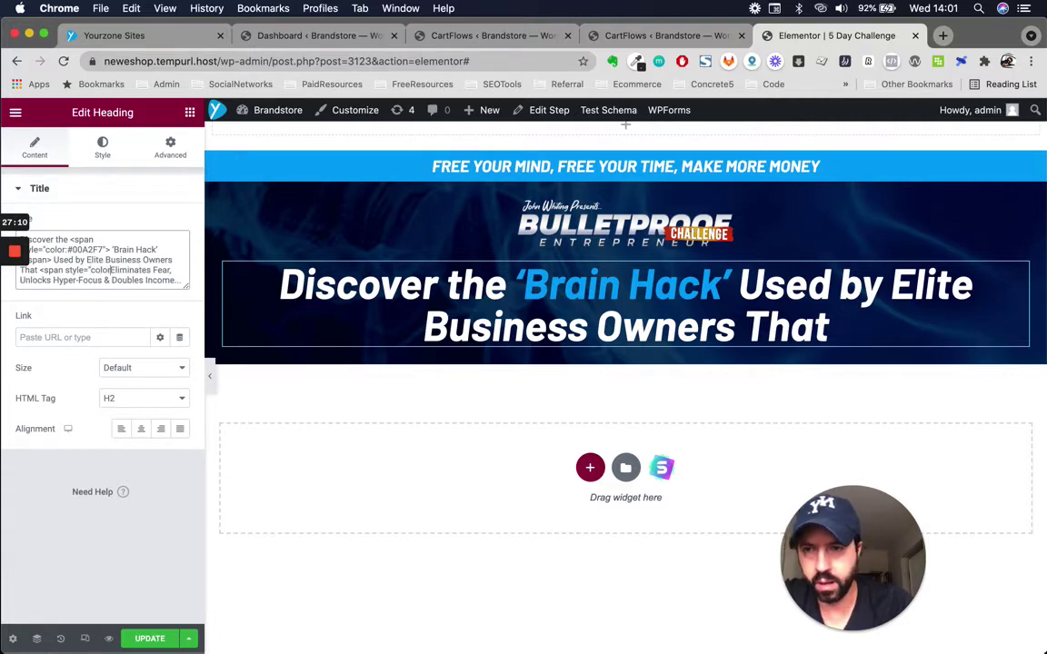
{"action": "key", "text": "super+v"}
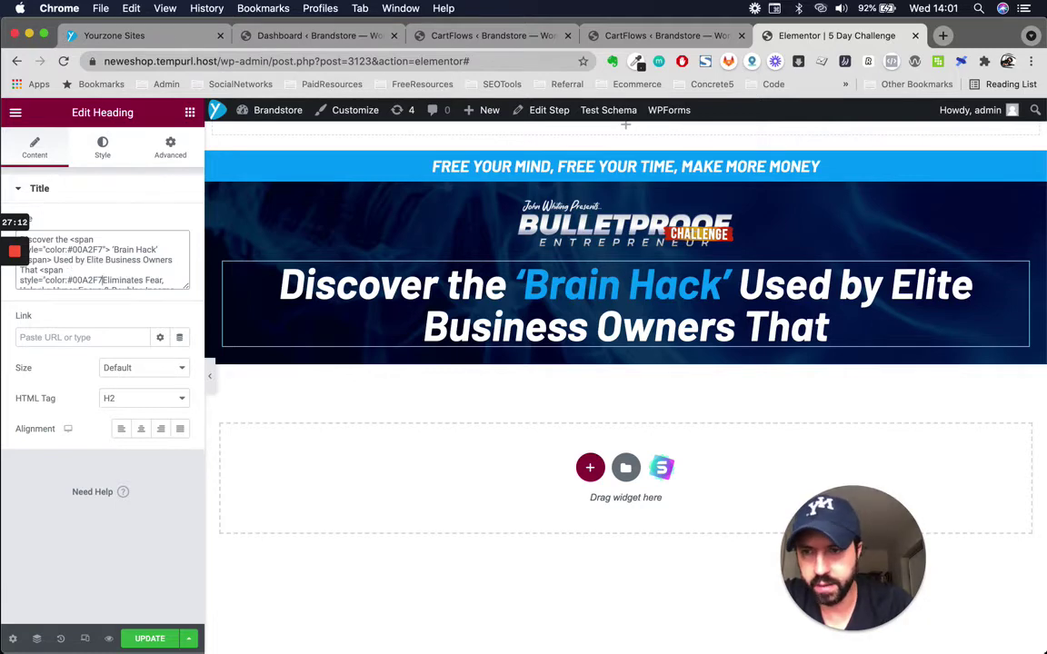
{"action": "type", "text": "\""}
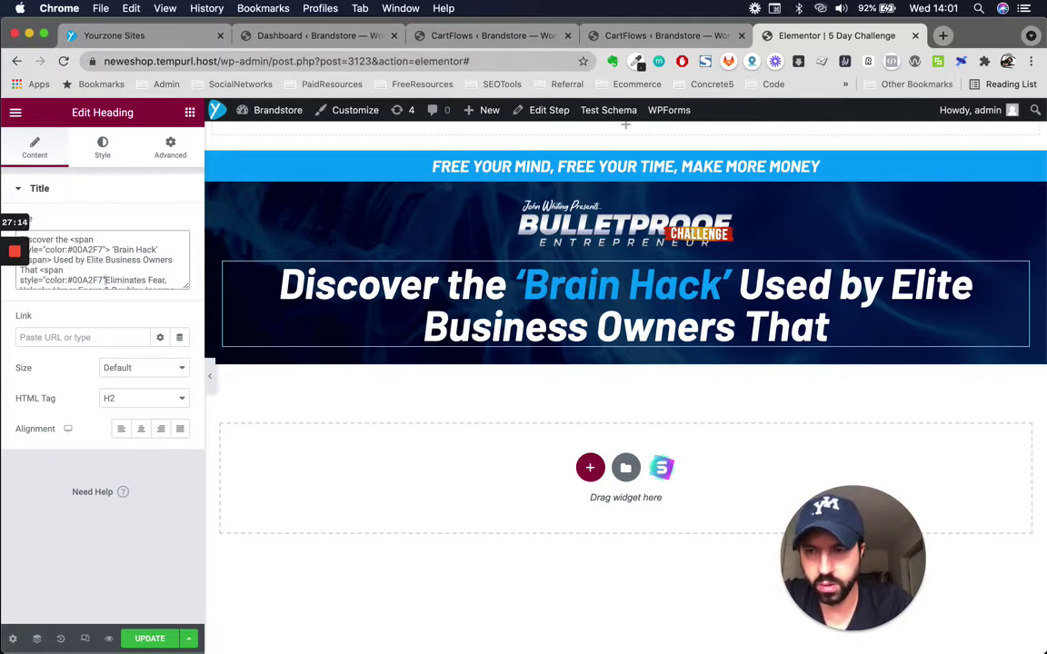
{"action": "type", "text": ">"}
Close the second colour span with </span> after ‘Doubles Income...’ and review the title's markup
{"action": "scroll", "coordinate": [105, 280], "scroll_direction": "down", "scroll_amount": 1}
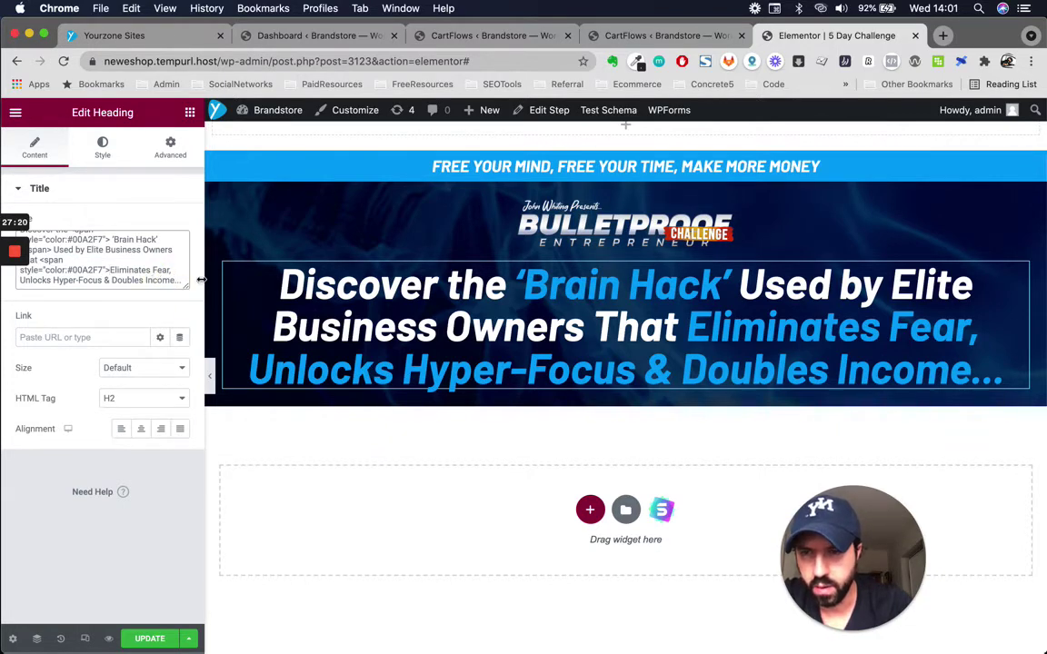
{"action": "type", "text": "<"}
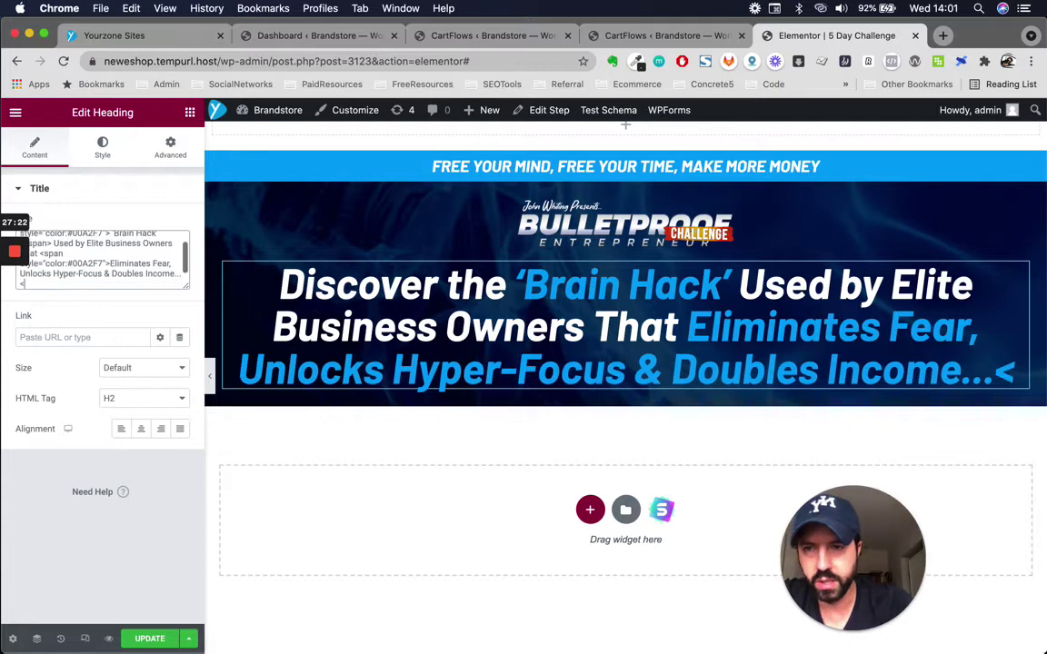
{"action": "type", "text": "/span>"}
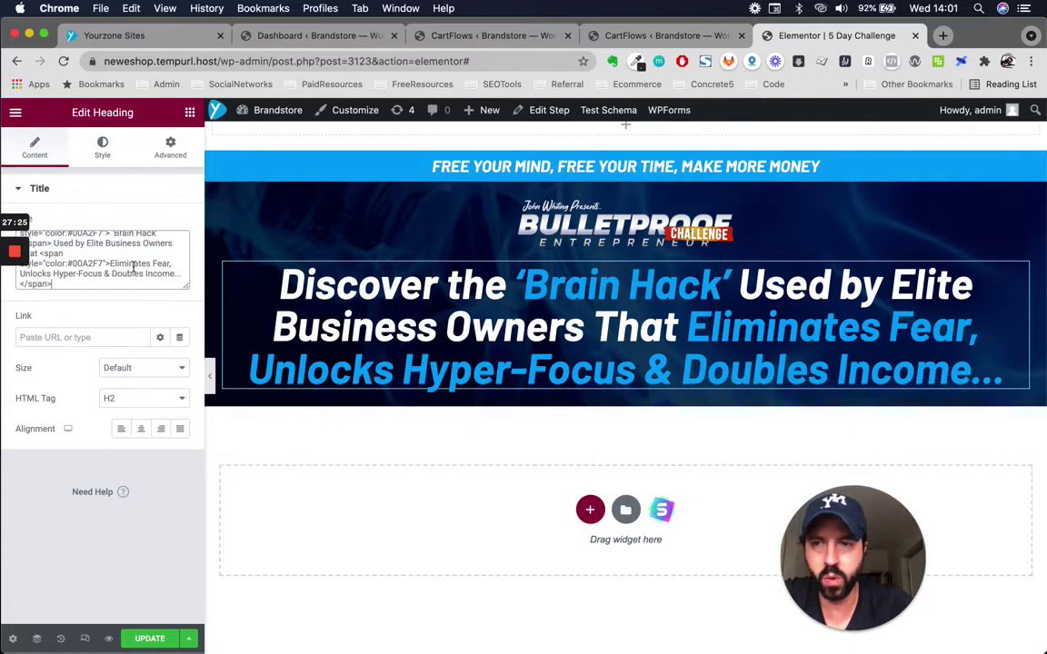
{"action": "scroll", "coordinate": [102, 259], "scroll_direction": "up", "scroll_amount": 3}
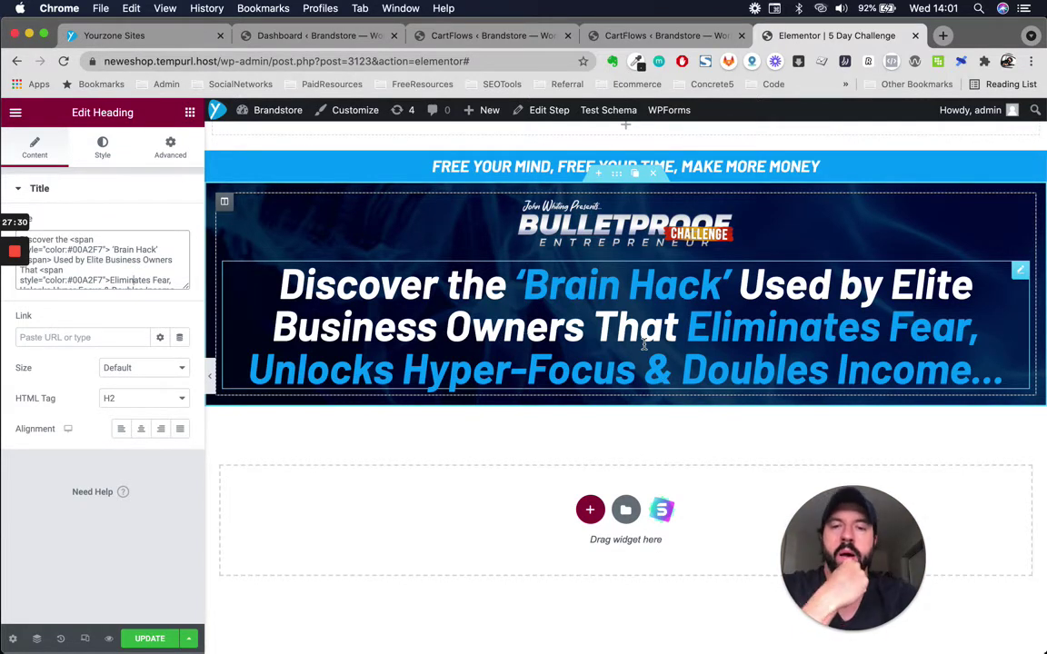
Copy the sub-headline ‘...Without Making a Single Change to Their Strategies or Tactics’ from the reference page and return to the editor
{"action": "left_click", "coordinate": [389, 329]}
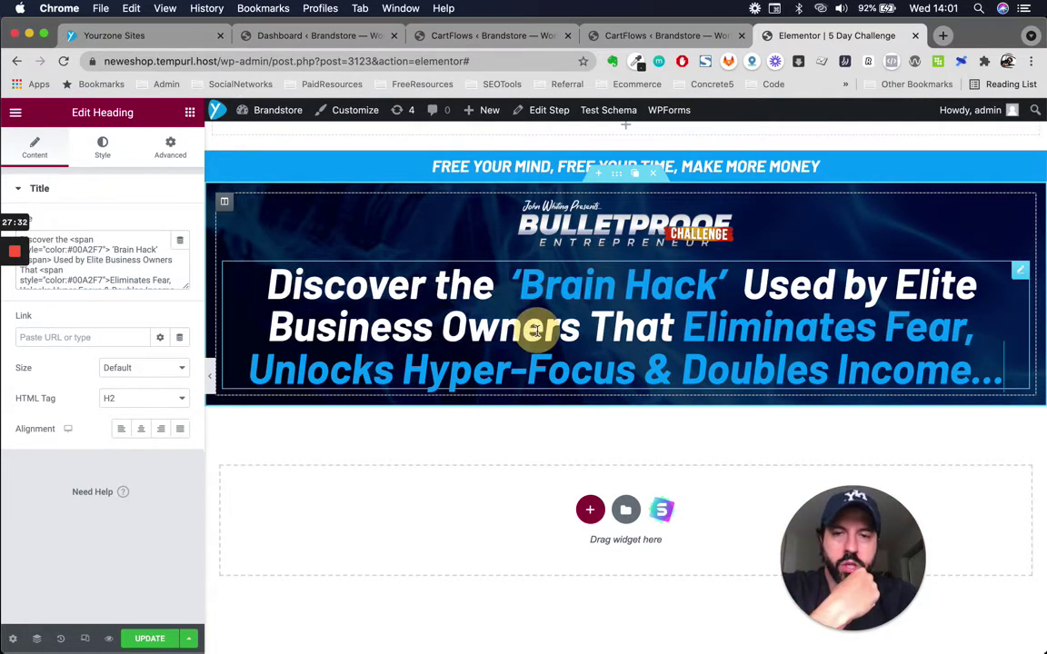
{"action": "left_click_drag", "start_coordinate": [410, 331], "coordinate": [530, 336]}
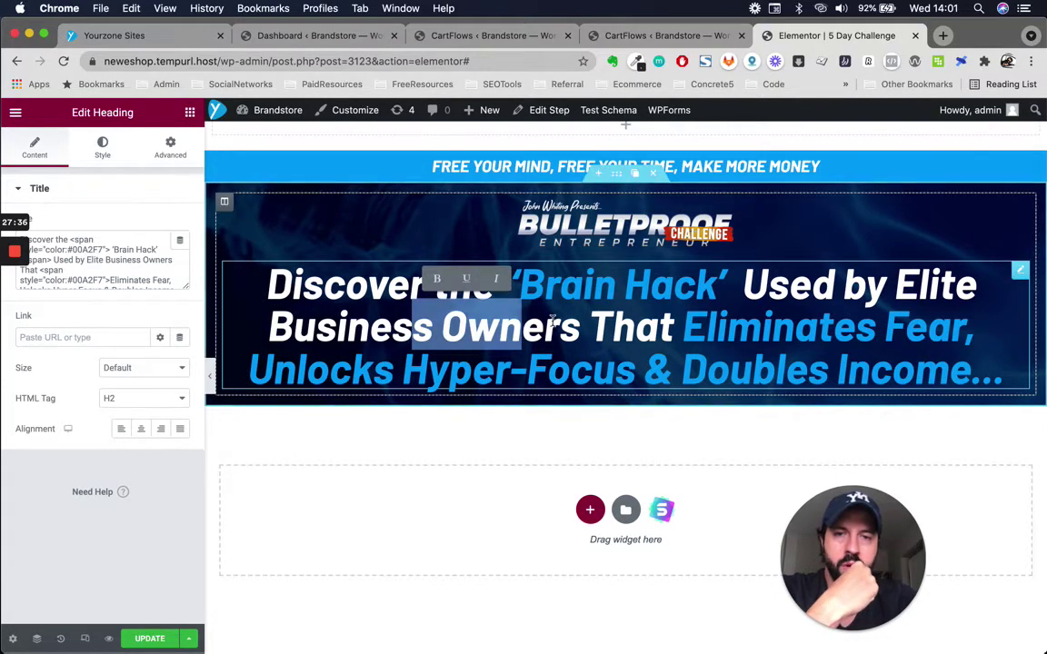
{"action": "key", "text": "ctrl+Up"}
{"action": "left_click", "coordinate": [207, 163]}
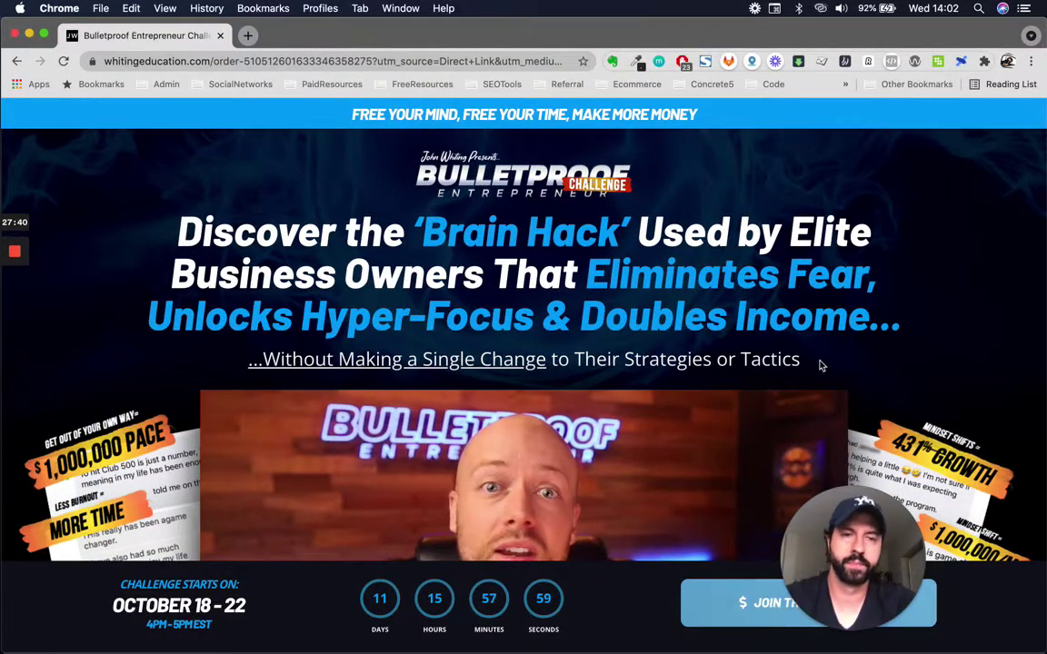
{"action": "left_click_drag", "start_coordinate": [801, 361], "coordinate": [248, 360]}
{"action": "key", "text": "ctrl+Up"}
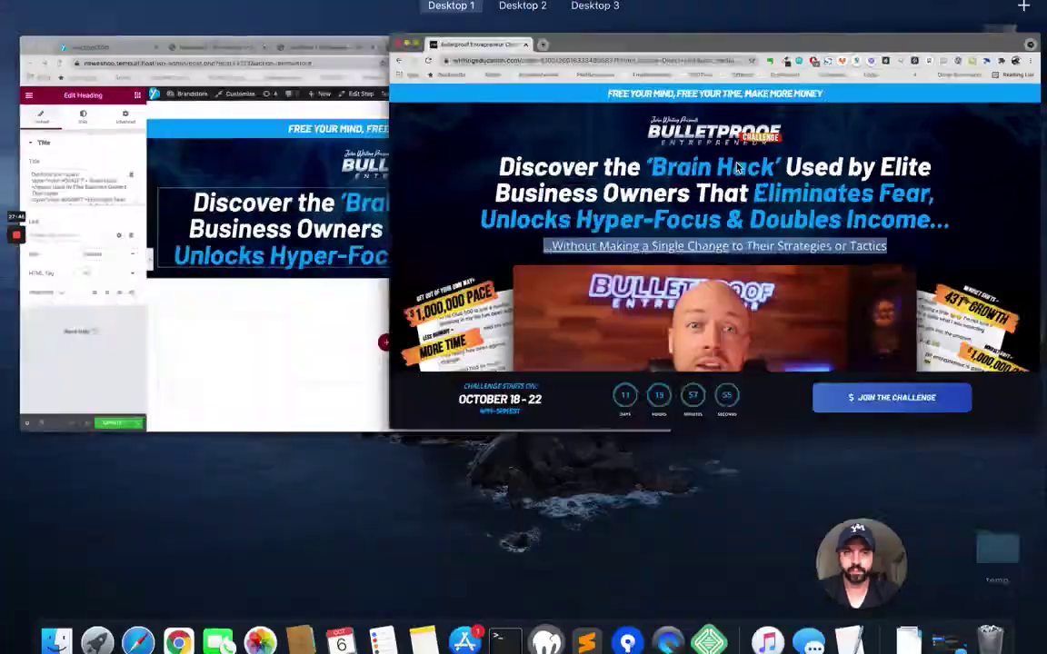
{"action": "left_click", "coordinate": [182, 136]}
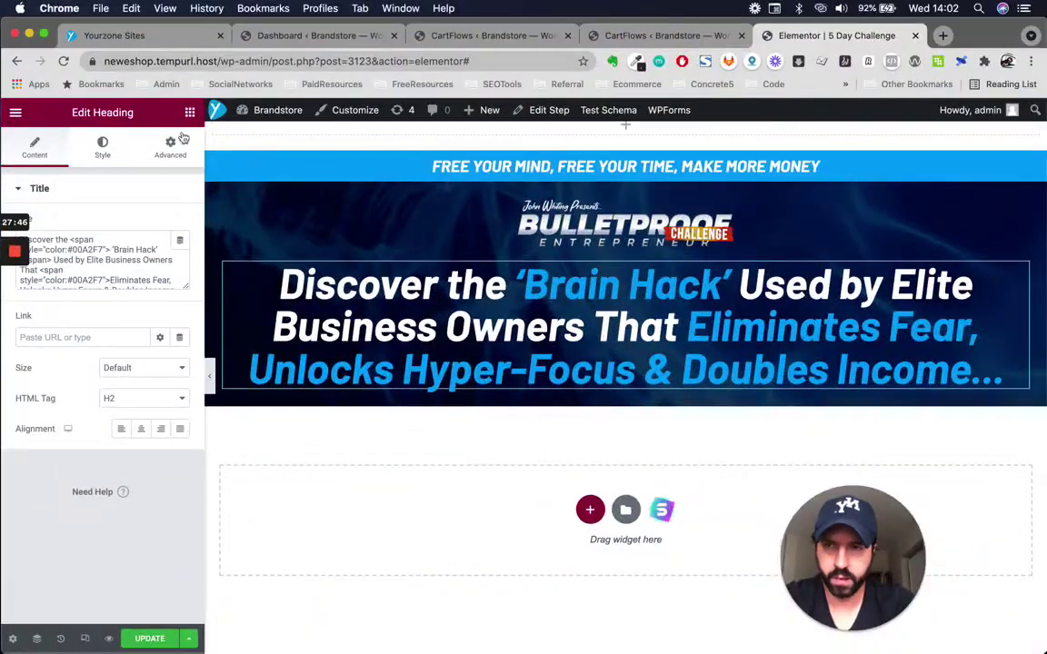
Add a Heading widget below the hero headline, fill it with the copied sub-headline and set its HTML tag to p
{"action": "left_click", "coordinate": [190, 114]}
{"action": "left_click_drag", "start_coordinate": [143, 258], "coordinate": [636, 386]}
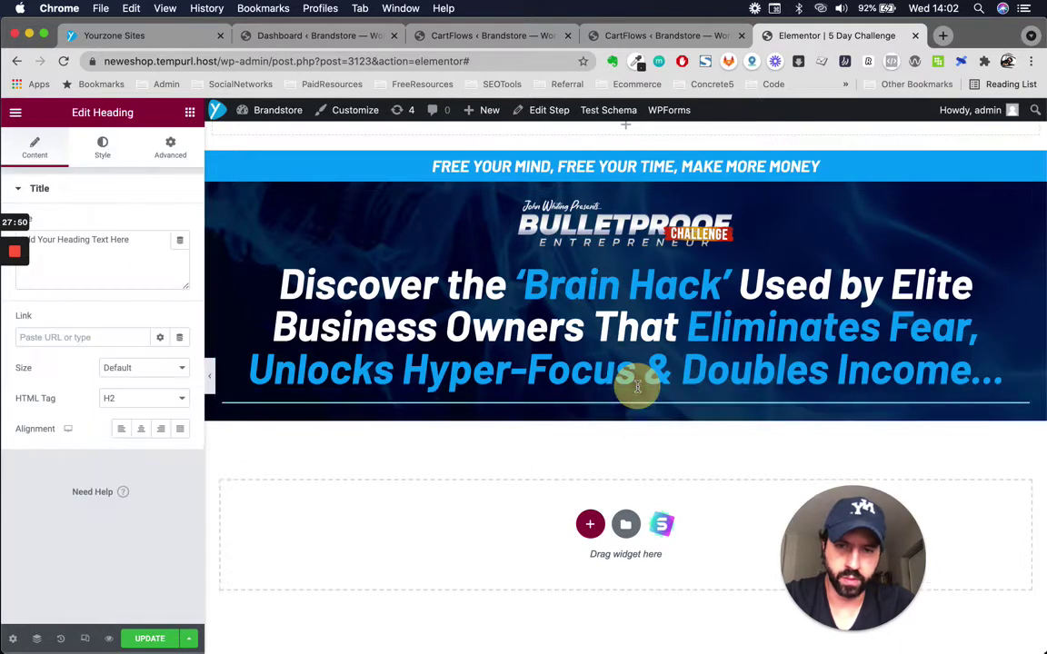
{"action": "left_click", "coordinate": [131, 405]}
{"action": "left_click", "coordinate": [119, 487]}
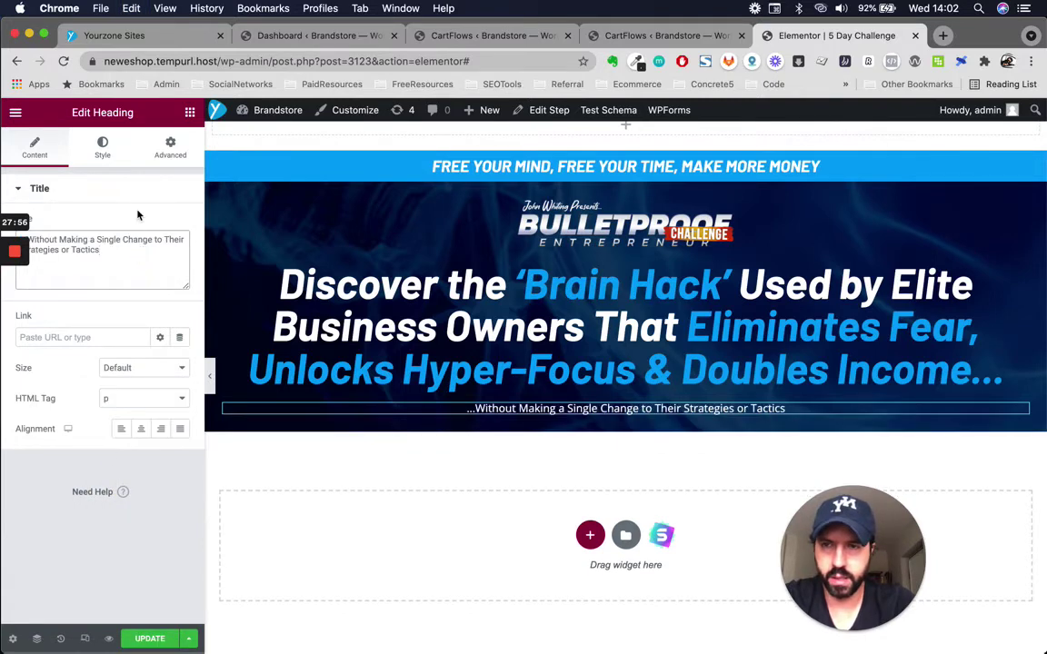
Set the sub-headline's typography size to 1.5 em
{"action": "left_click", "coordinate": [101, 150]}
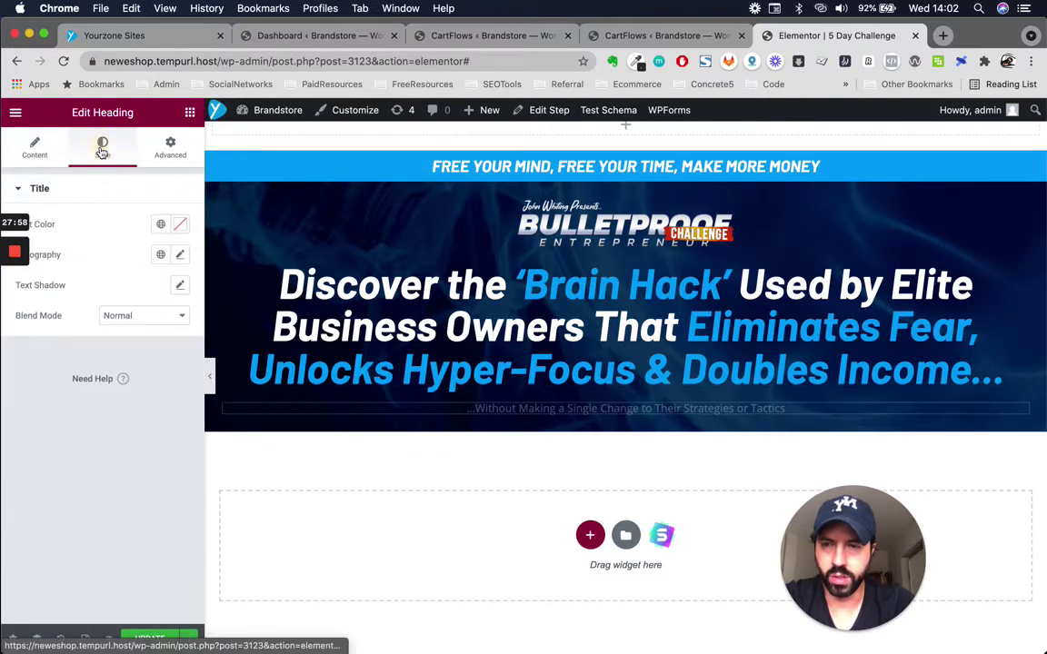
{"action": "left_click", "coordinate": [179, 255]}
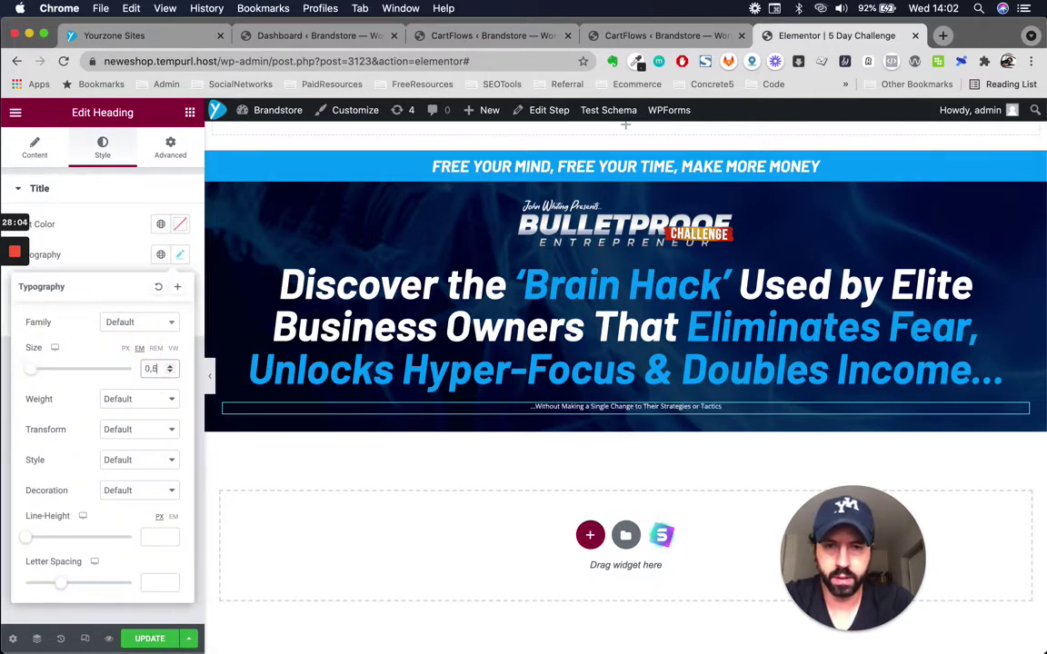
{"action": "key", "text": "Up"}
{"action": "key", "text": "Up"}
{"action": "key", "text": "Up"}
{"action": "key", "text": "Up"}
{"action": "key", "text": "Up"}
{"action": "key", "text": "Up"}
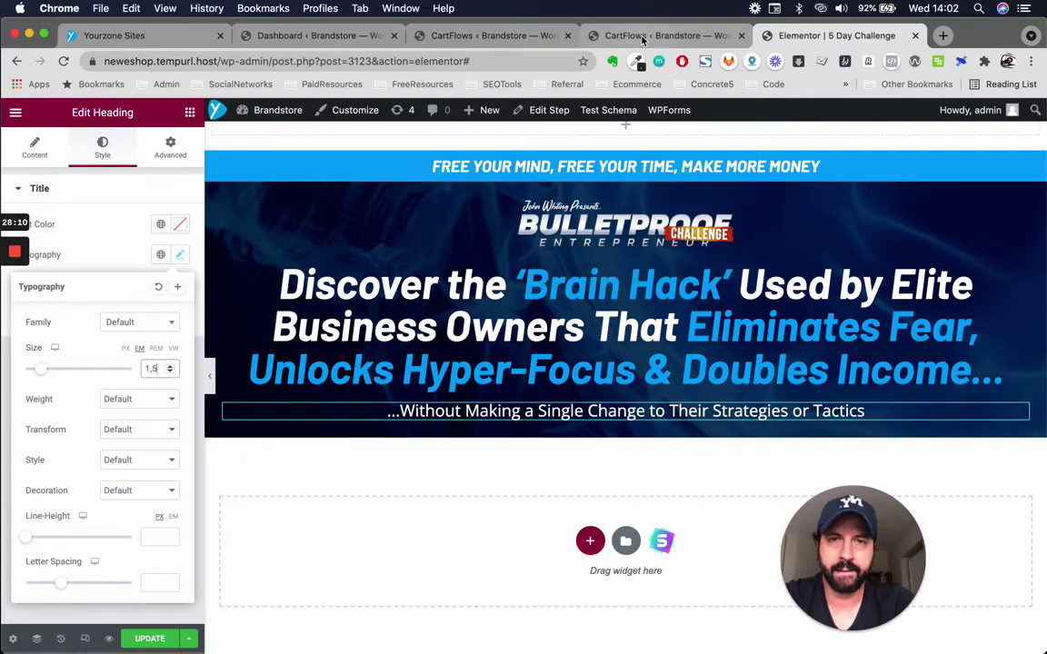
Examine the reference page's hero video, including its context menu and its player quality and speed settings
{"action": "key", "text": "ctrl+Up"}
{"action": "left_click", "coordinate": [258, 357]}
{"action": "scroll", "coordinate": [259, 358], "scroll_direction": "down", "scroll_amount": 5}
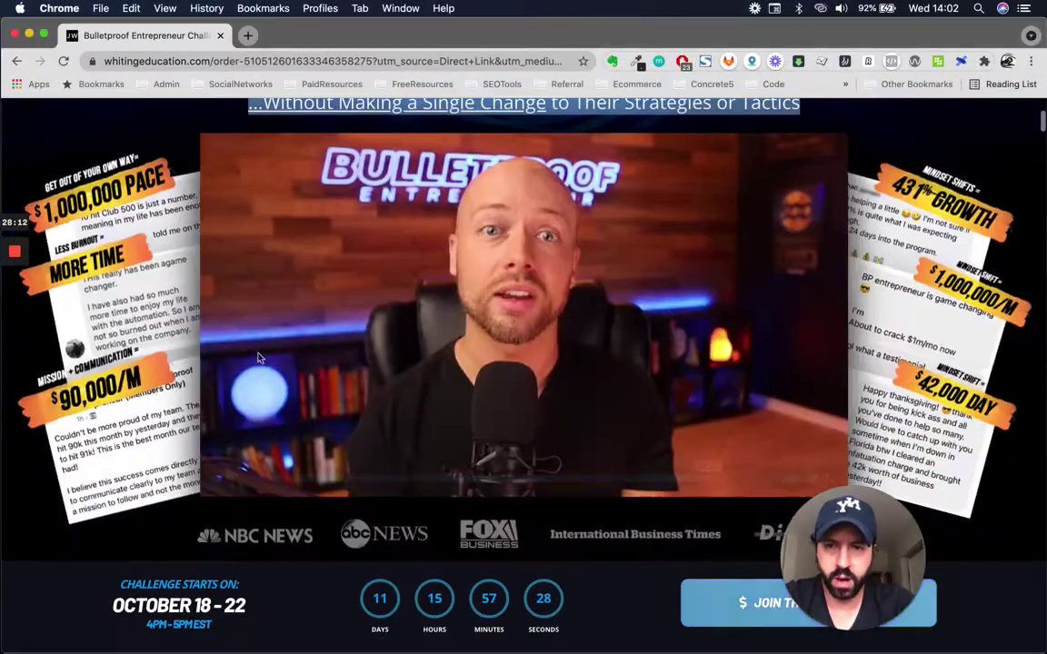
{"action": "right_click", "coordinate": [287, 271]}
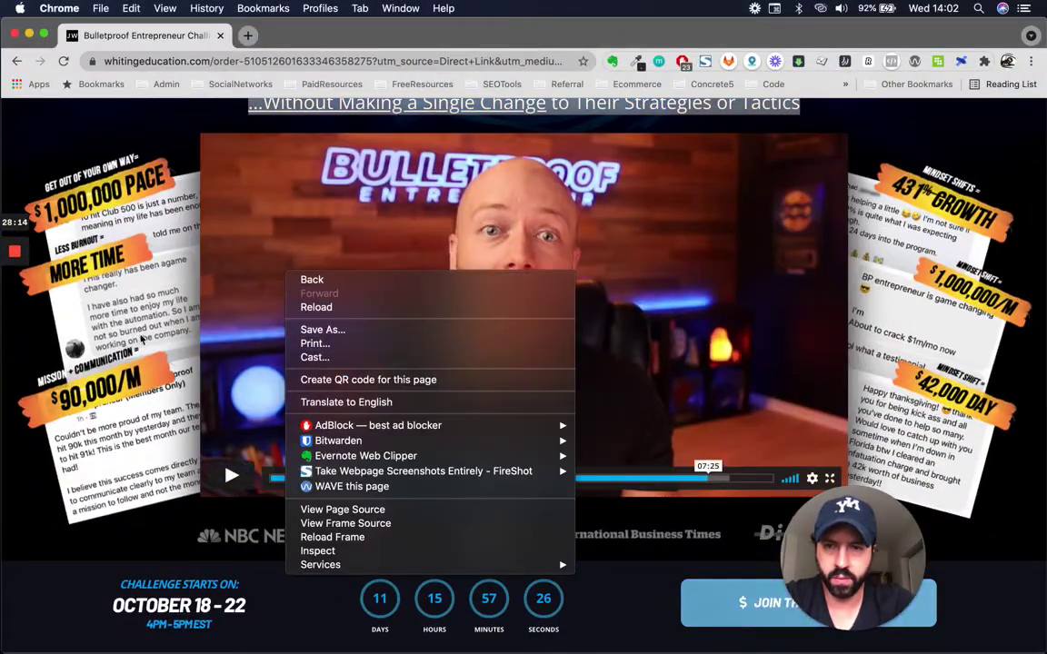
{"action": "left_click", "coordinate": [669, 449]}
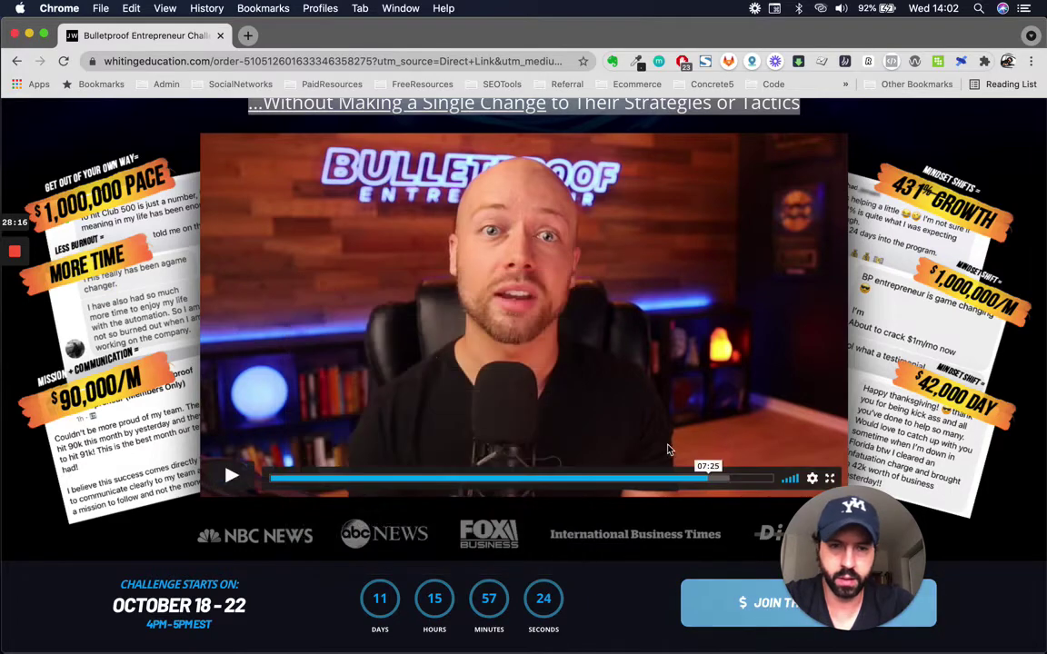
{"action": "left_click", "coordinate": [812, 477]}
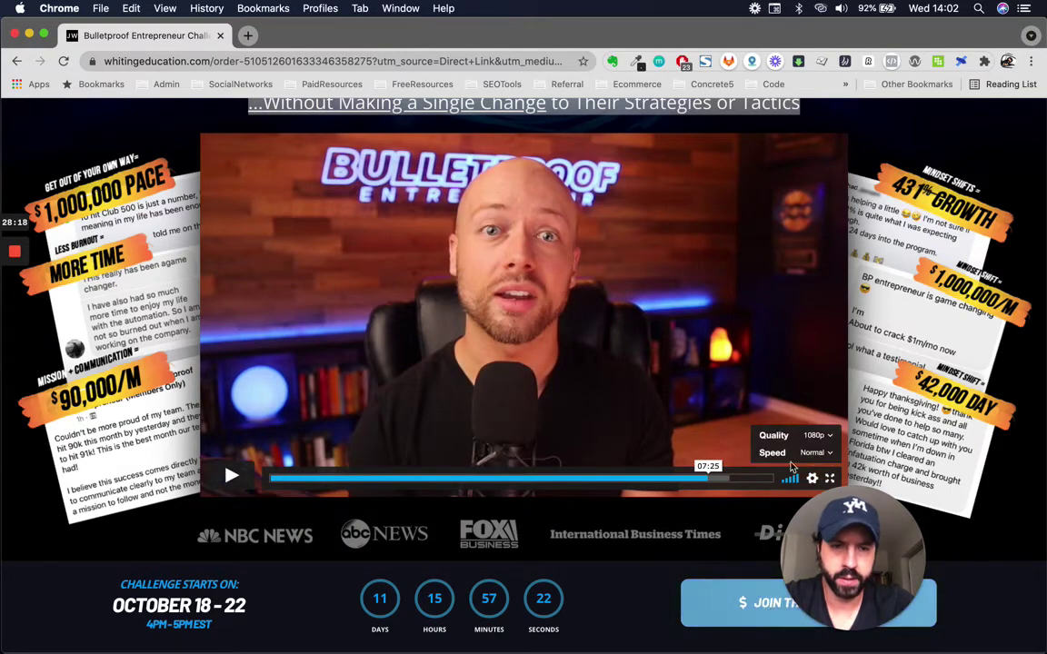
{"action": "key", "text": "ctrl+Up"}
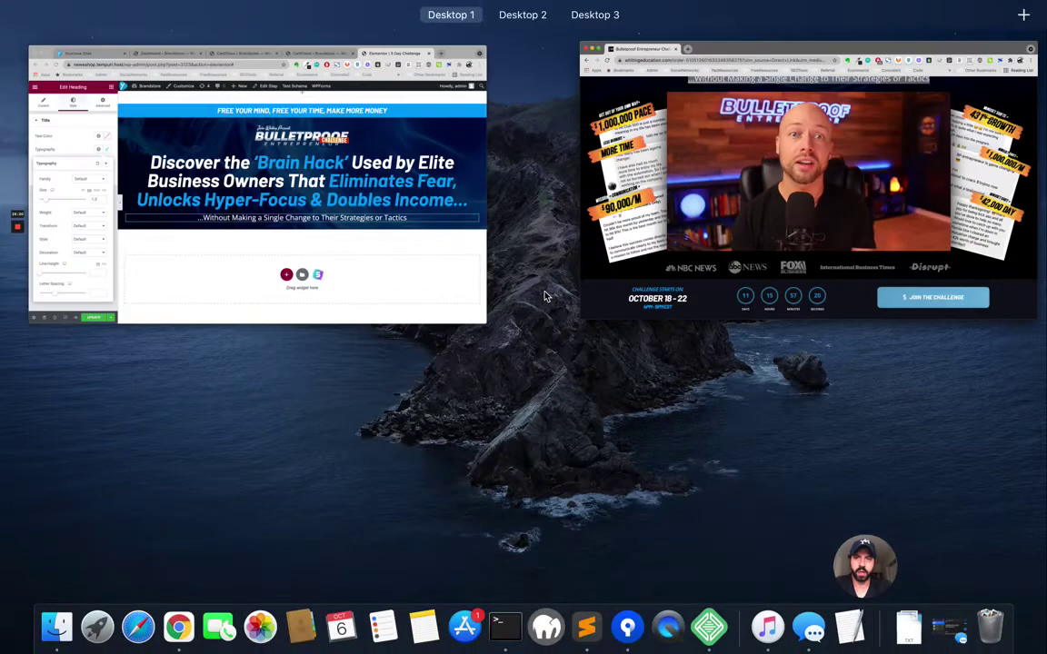
{"action": "left_click", "coordinate": [339, 180]}
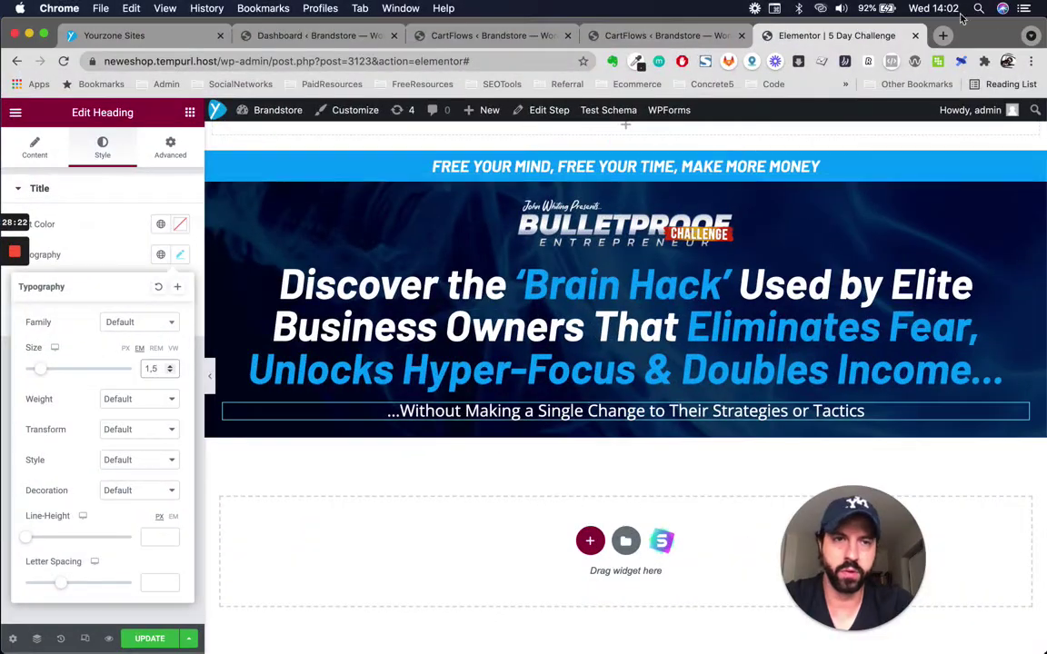
{"action": "left_click", "coordinate": [945, 35]}
{"action": "type", "text": "you"}
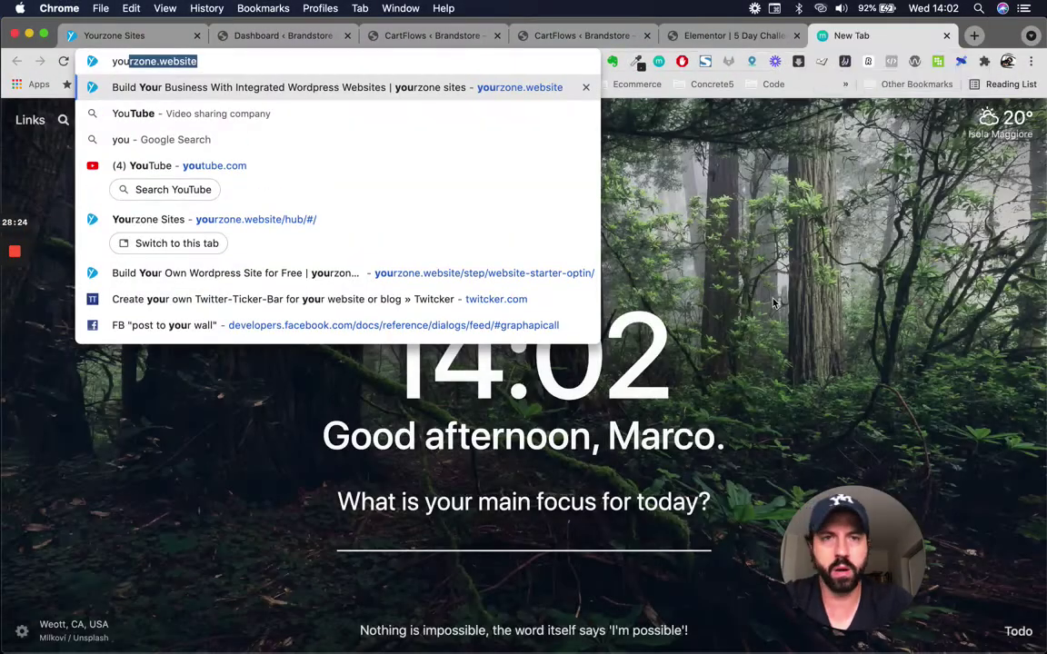
{"action": "key", "text": "ctrl+Up"}
{"action": "left_click", "coordinate": [267, 210]}
{"action": "key", "text": "ctrl+Up"}
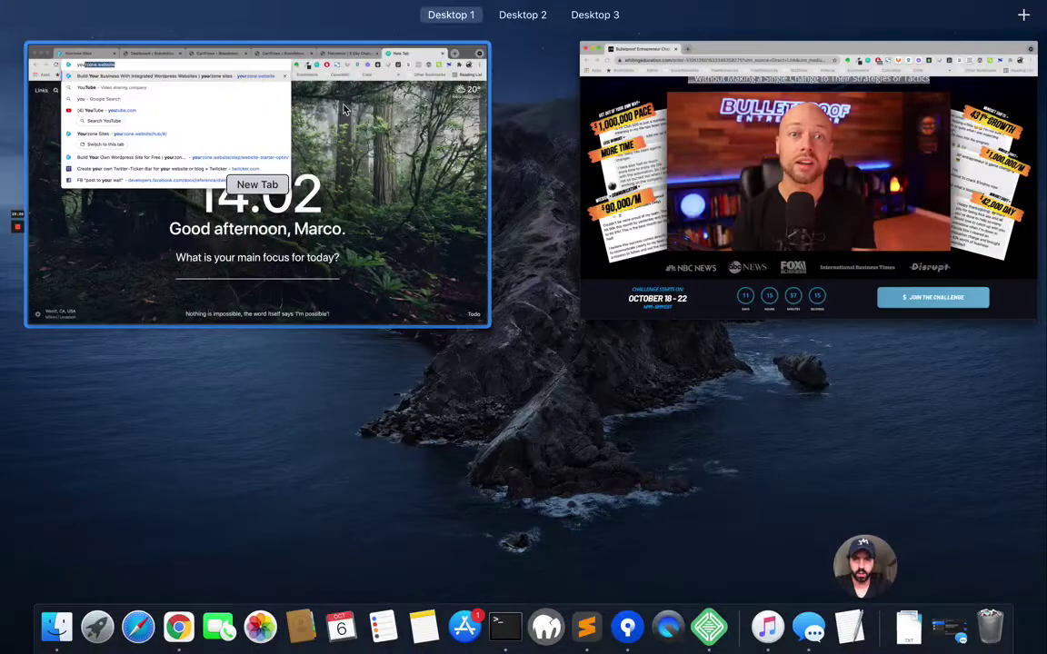
{"action": "left_click", "coordinate": [310, 96]}
{"action": "left_click", "coordinate": [736, 37]}
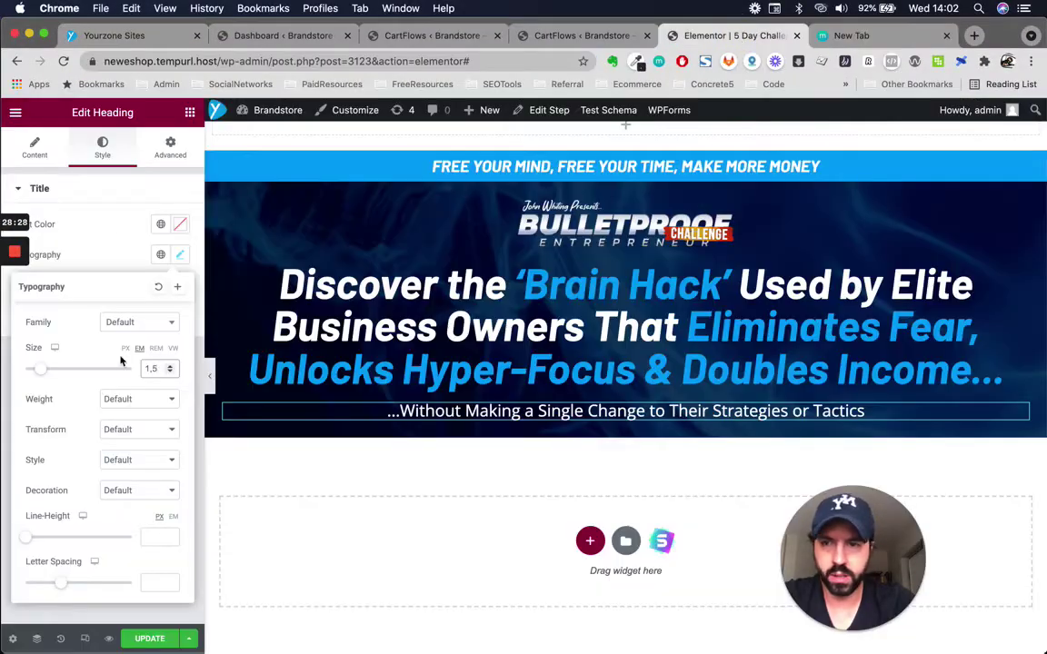
Try to place a Video widget directly below the sub-headline, checking the video's layout on the reference page
{"action": "left_click", "coordinate": [189, 114]}
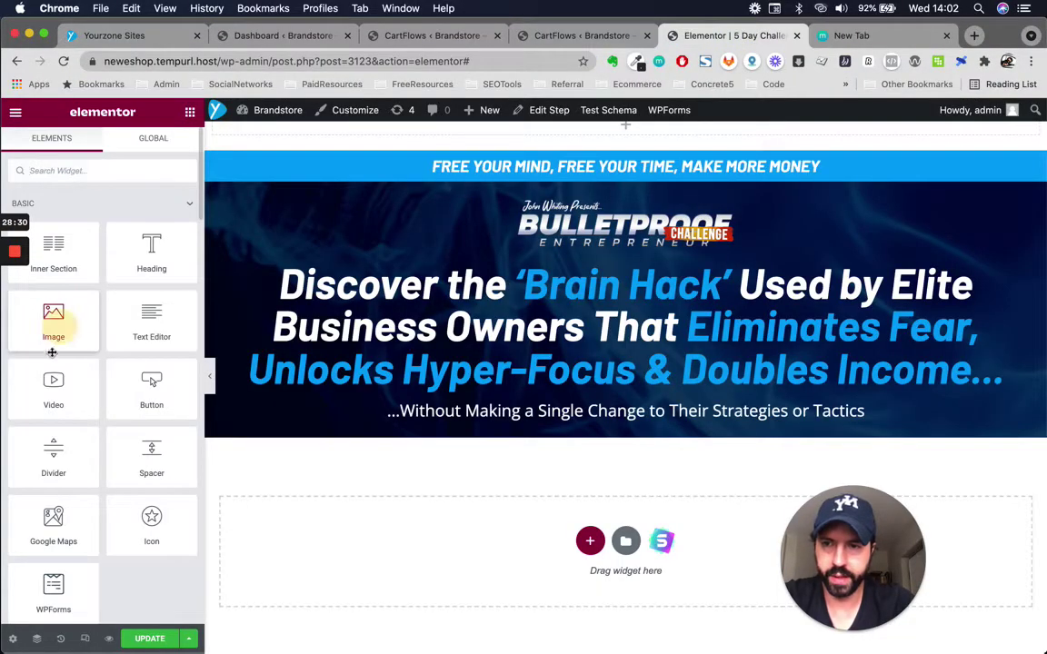
{"action": "left_click_drag", "start_coordinate": [50, 387], "coordinate": [660, 435]}
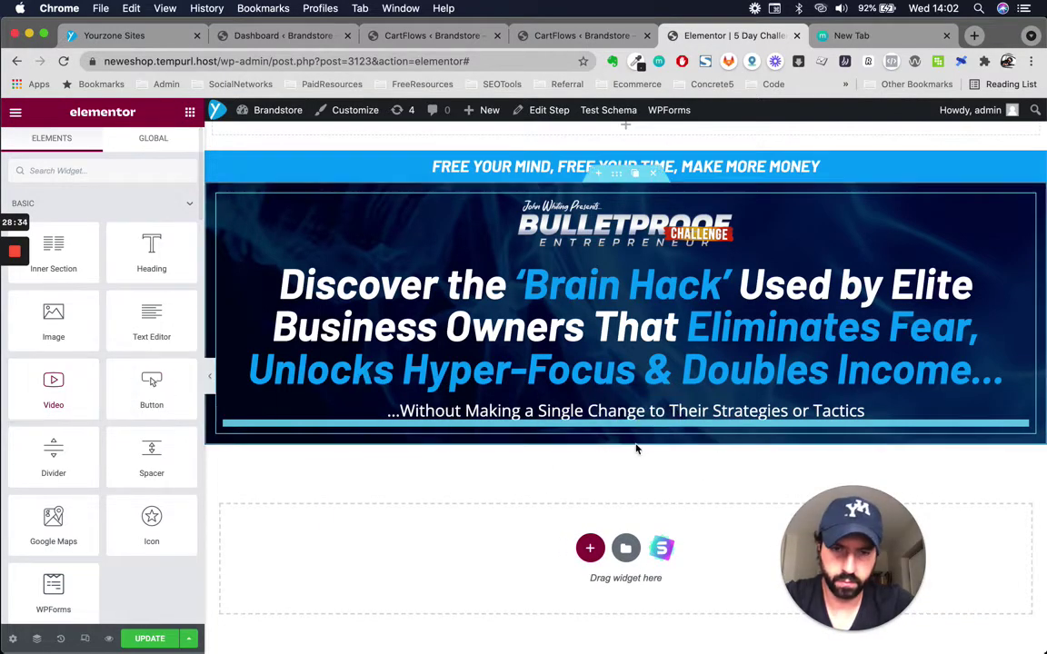
{"action": "key", "text": "ctrl+Up"}
{"action": "left_click", "coordinate": [405, 229]}
{"action": "scroll", "coordinate": [364, 205], "scroll_direction": "up", "scroll_amount": 1}
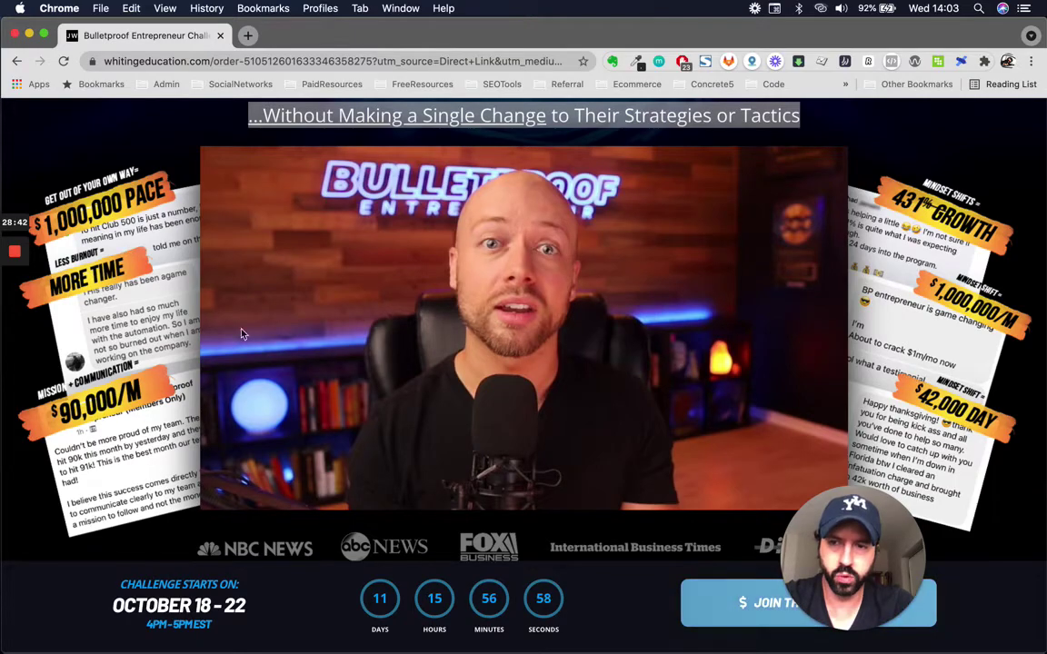
{"action": "key", "text": "ctrl+Up"}
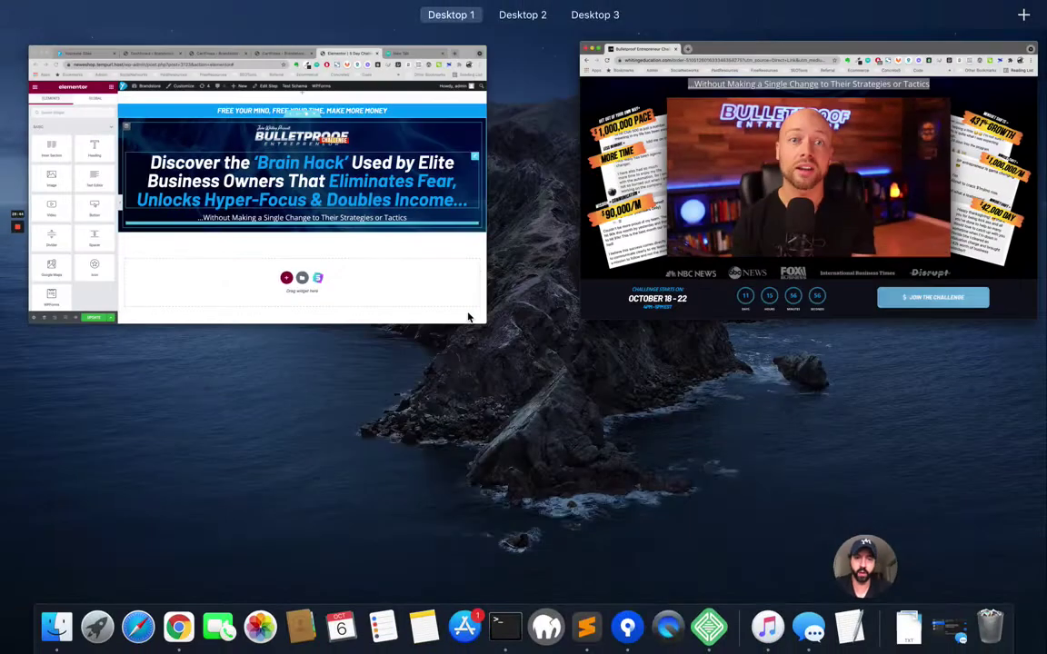
{"action": "left_click", "coordinate": [254, 186]}
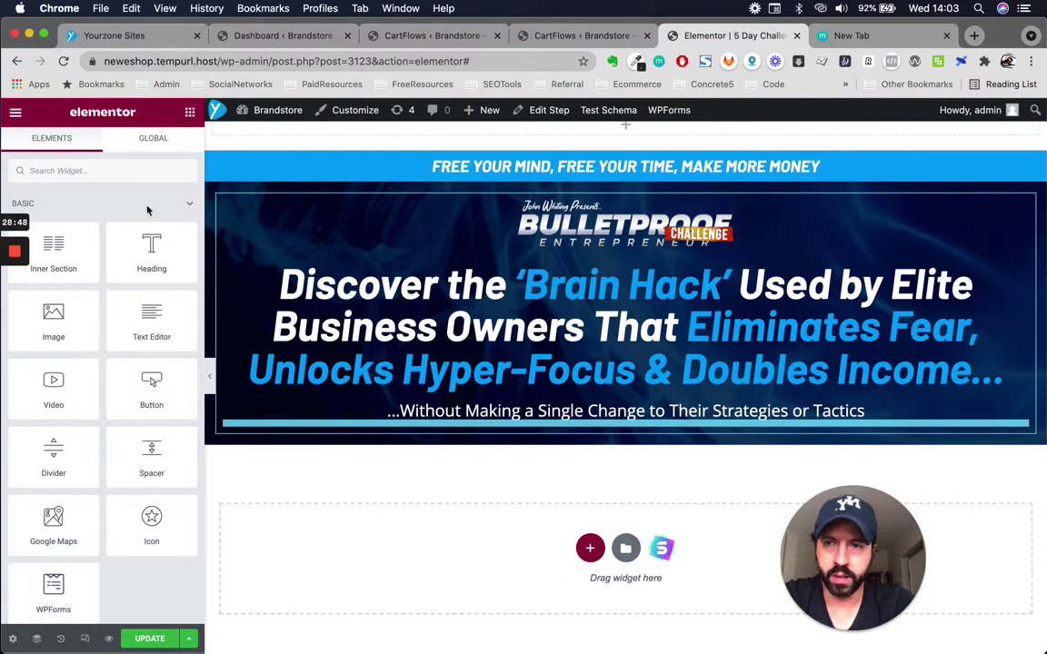
Insert a single-column inner section below the sub-headline and set its boxed content width to 800
{"action": "left_click_drag", "start_coordinate": [69, 250], "coordinate": [632, 436]}
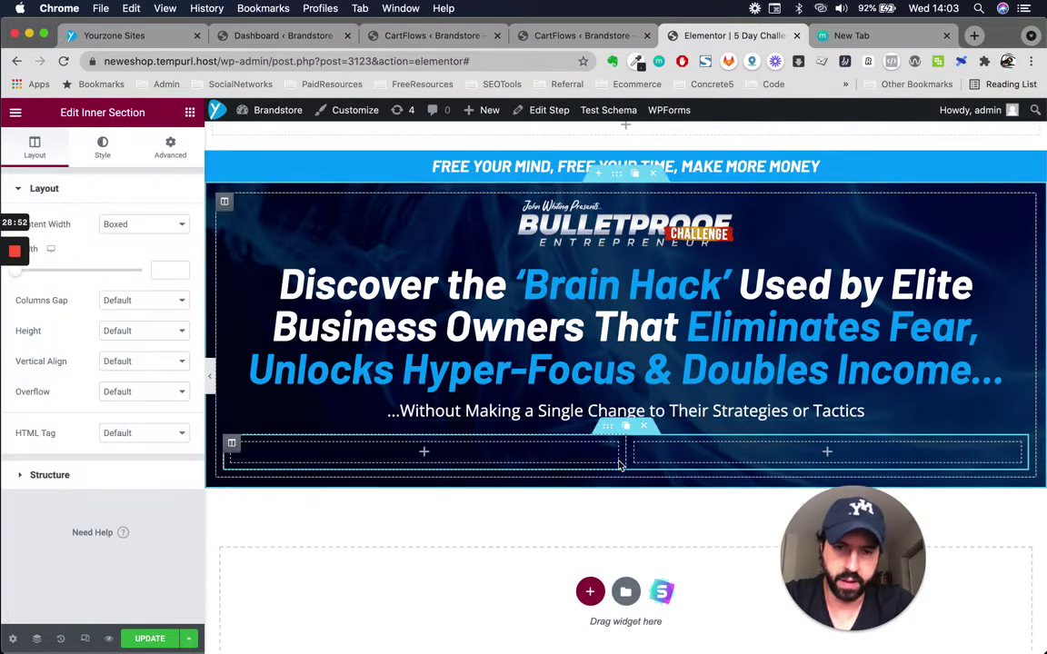
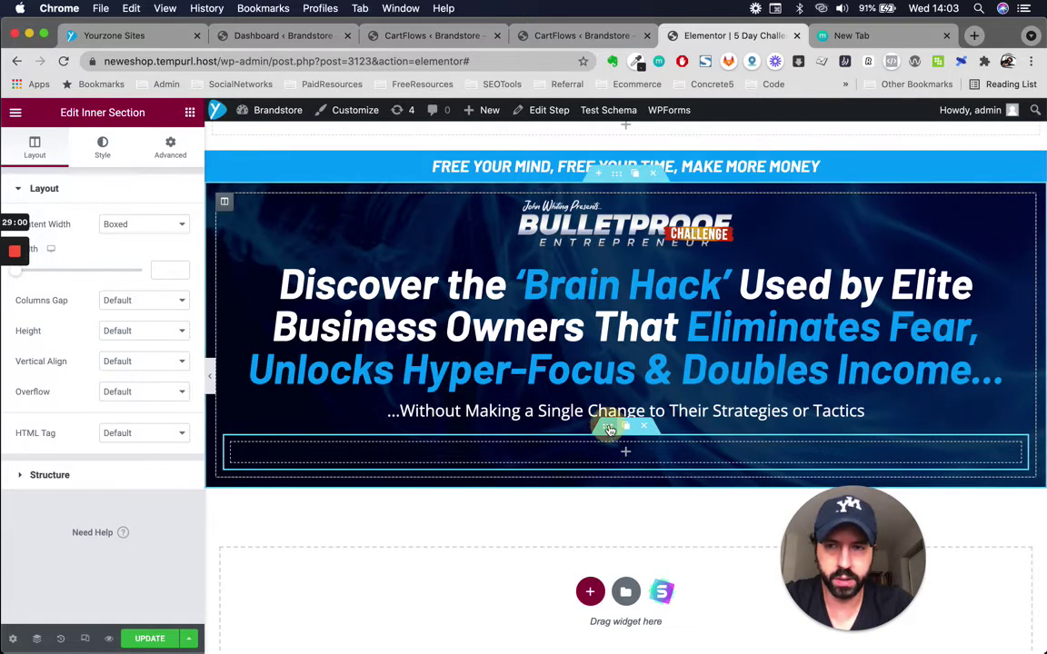
{"action": "type", "text": "5"}
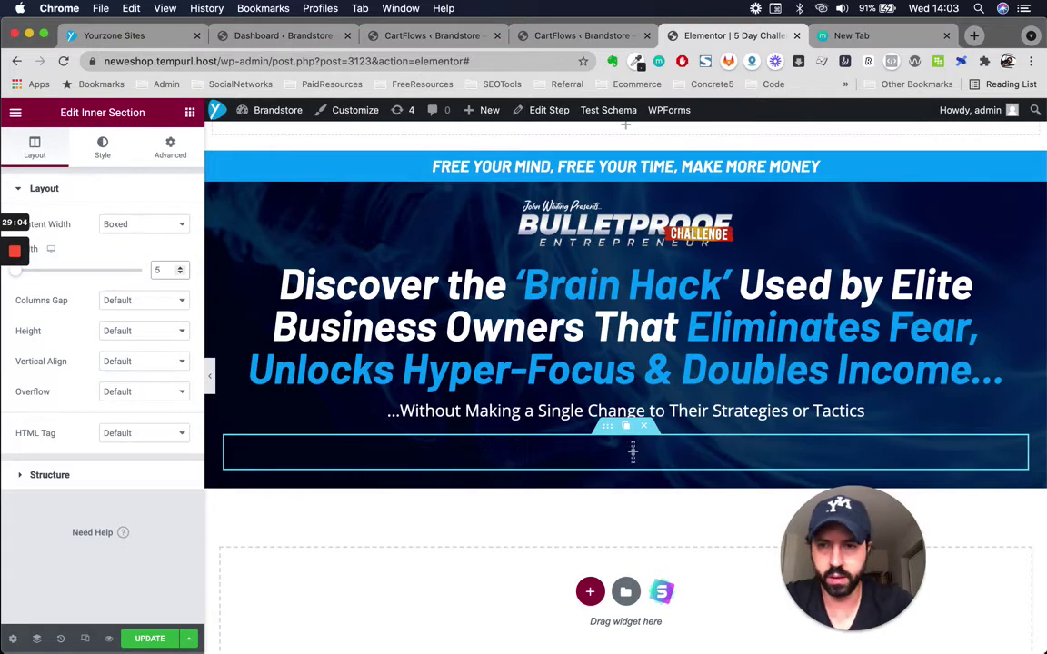
{"action": "type", "text": "00"}
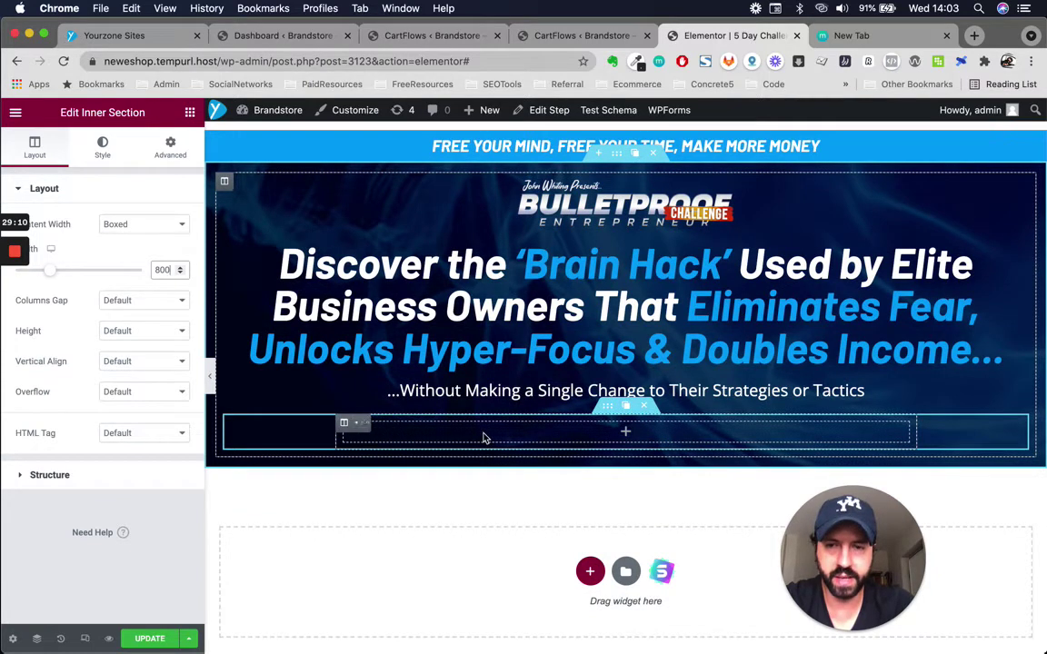
{"action": "left_click", "coordinate": [100, 153]}
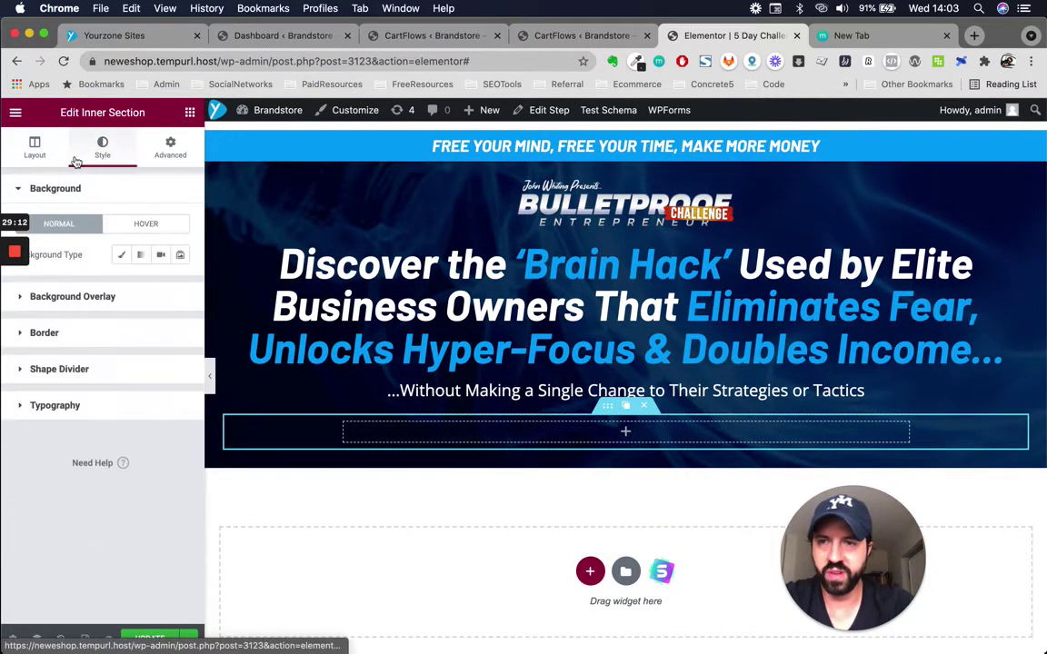
{"action": "left_click", "coordinate": [35, 147]}
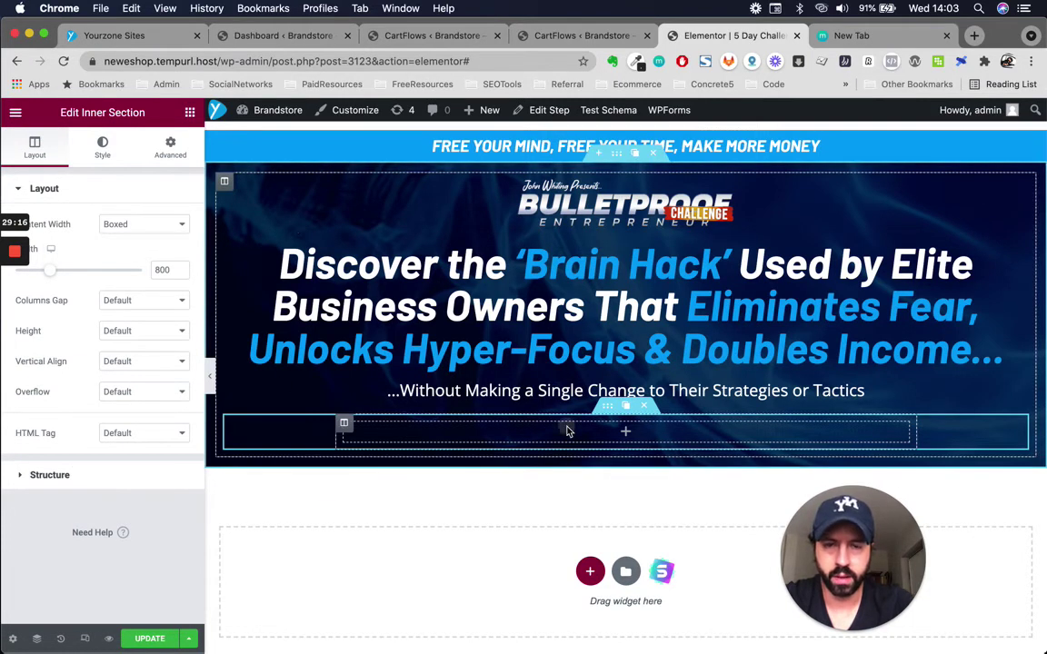
Add a Video widget inside the inner section, preview its placeholder video and open its YouTube link for editing
{"action": "left_click", "coordinate": [188, 112]}
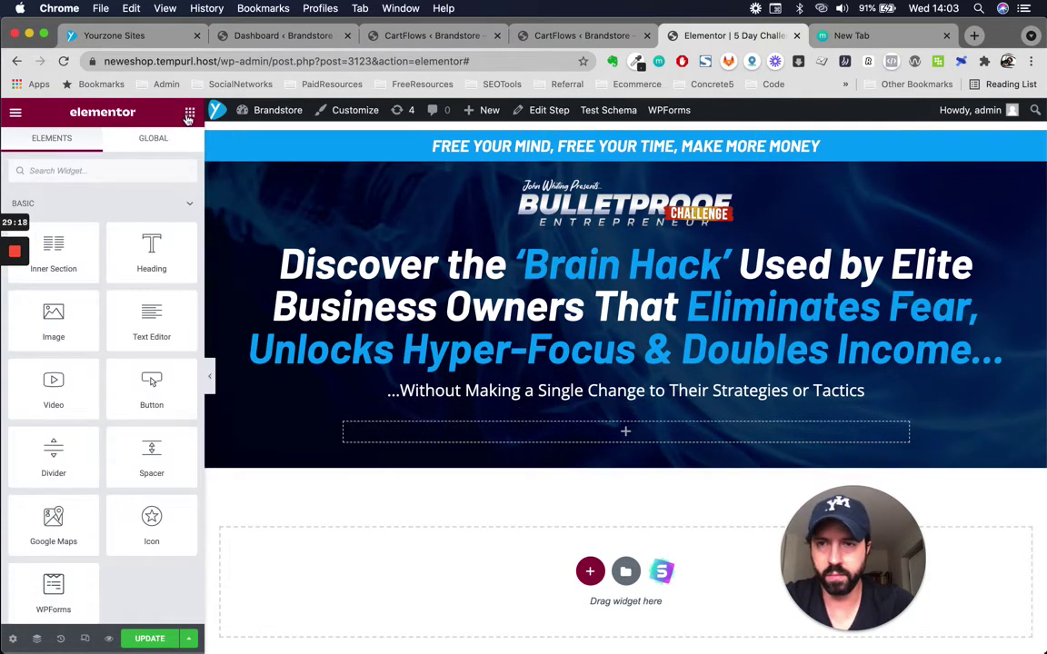
{"action": "left_click_drag", "start_coordinate": [57, 389], "coordinate": [627, 445]}
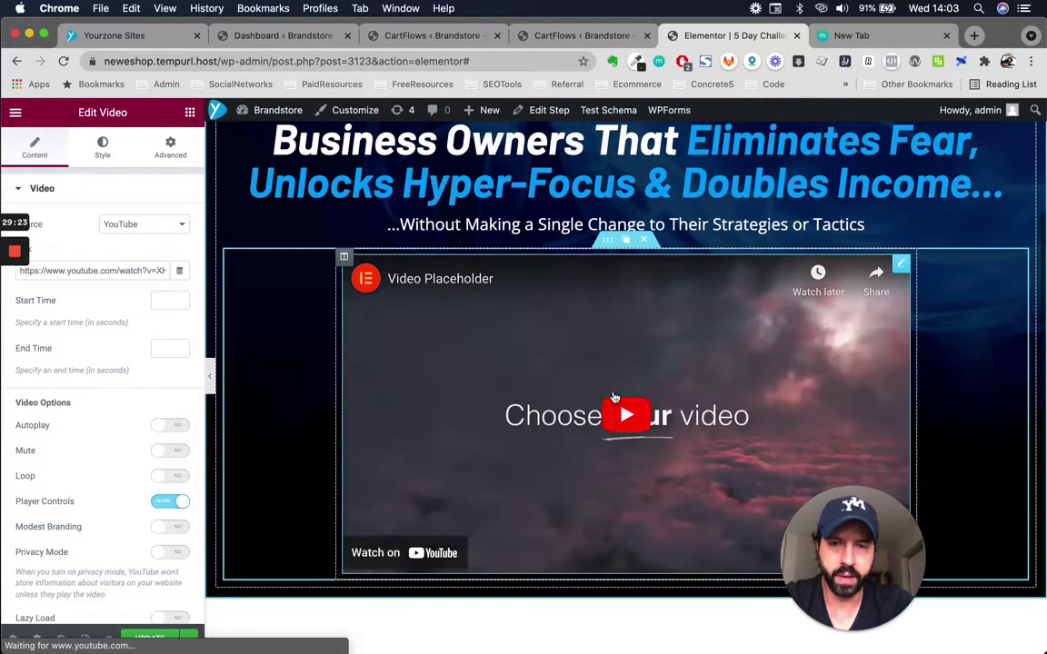
{"action": "left_click", "coordinate": [614, 398]}
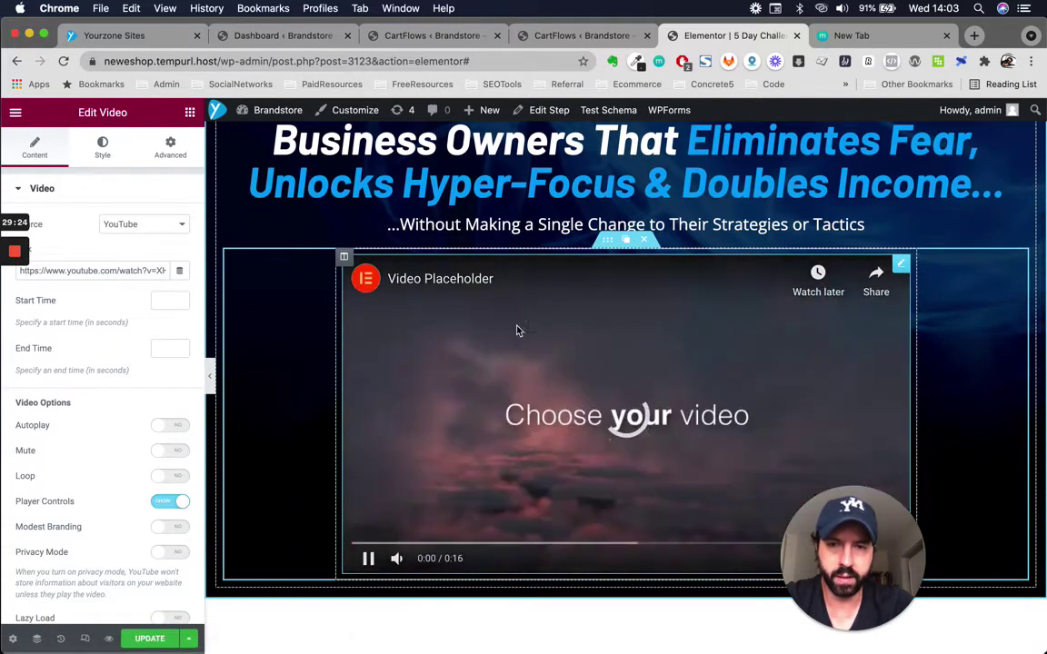
{"action": "triple_click", "coordinate": [113, 268]}
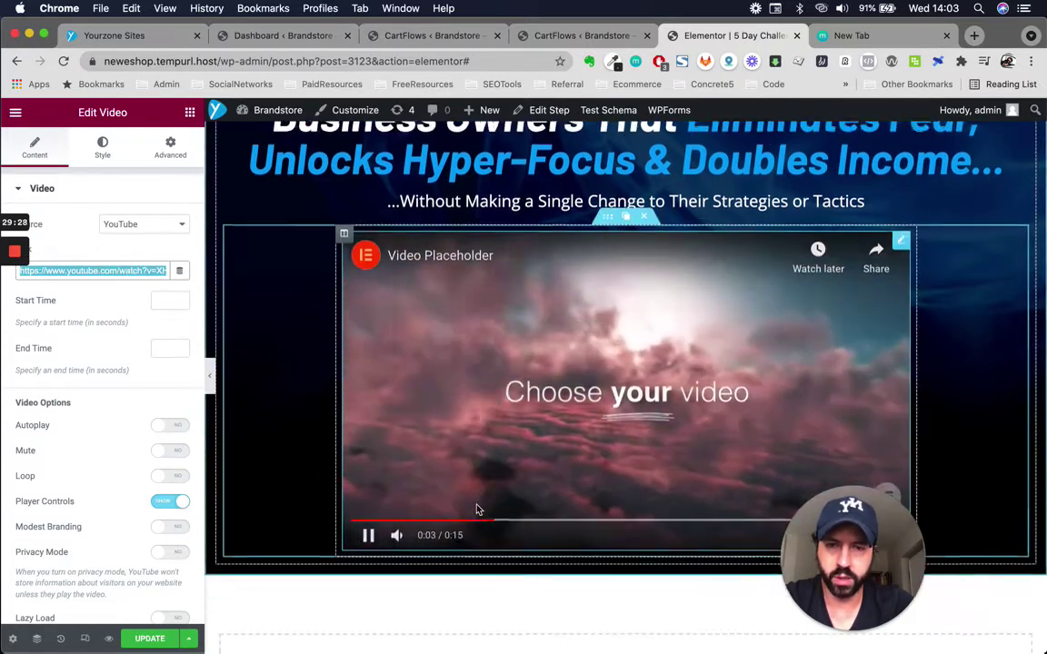
{"action": "left_click", "coordinate": [107, 271]}
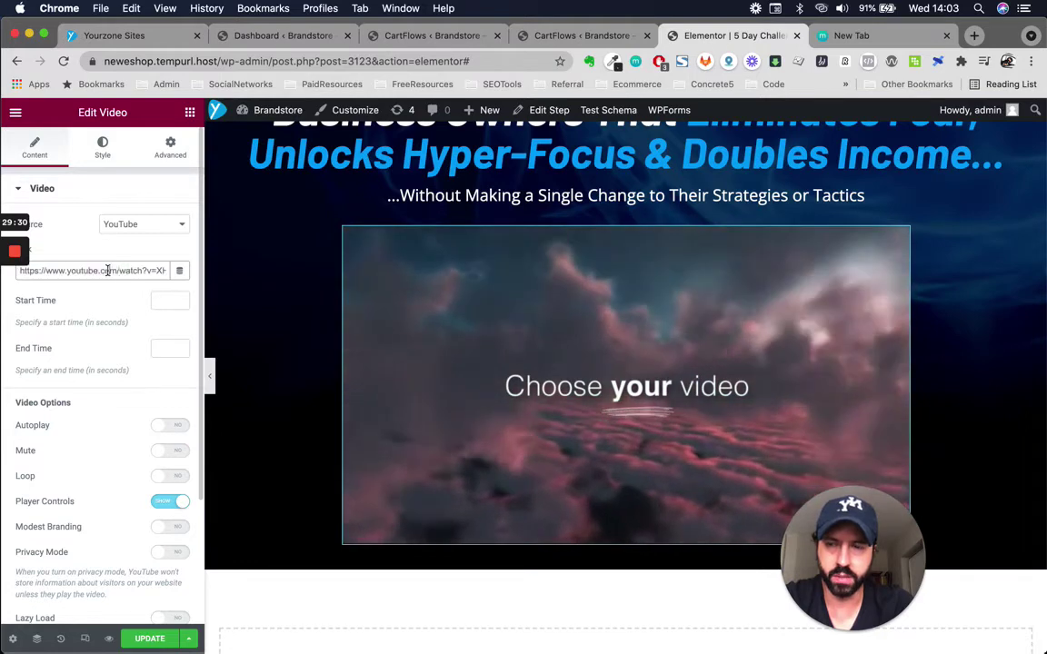
Check the Video widget's YouTube link and the available video source types
{"action": "triple_click", "coordinate": [107, 271]}
{"action": "left_click", "coordinate": [171, 224]}
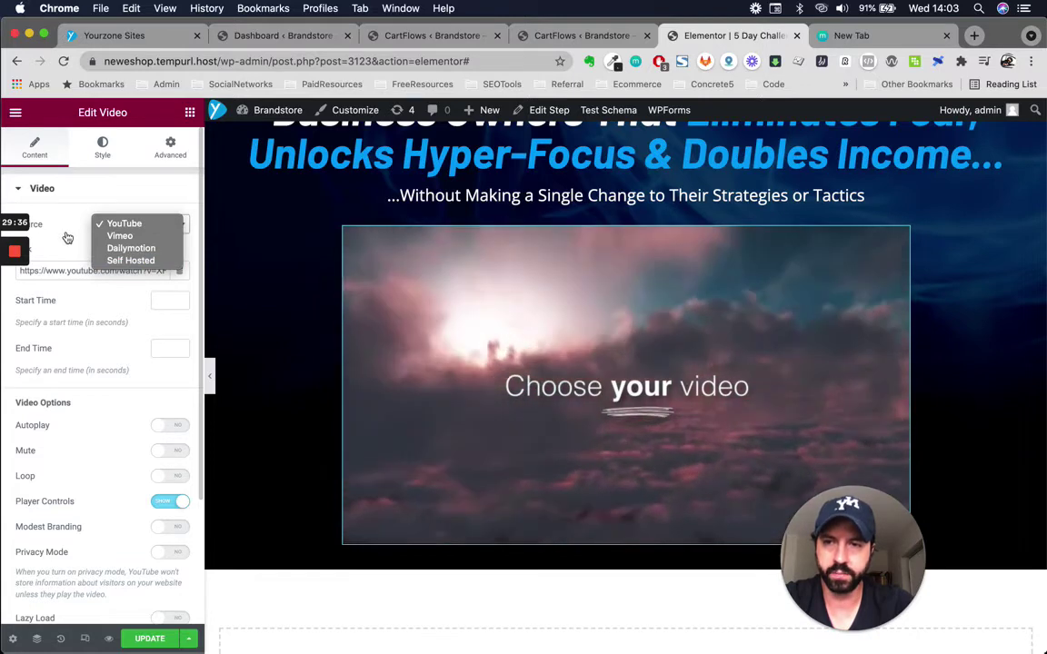
{"action": "left_click", "coordinate": [66, 233]}
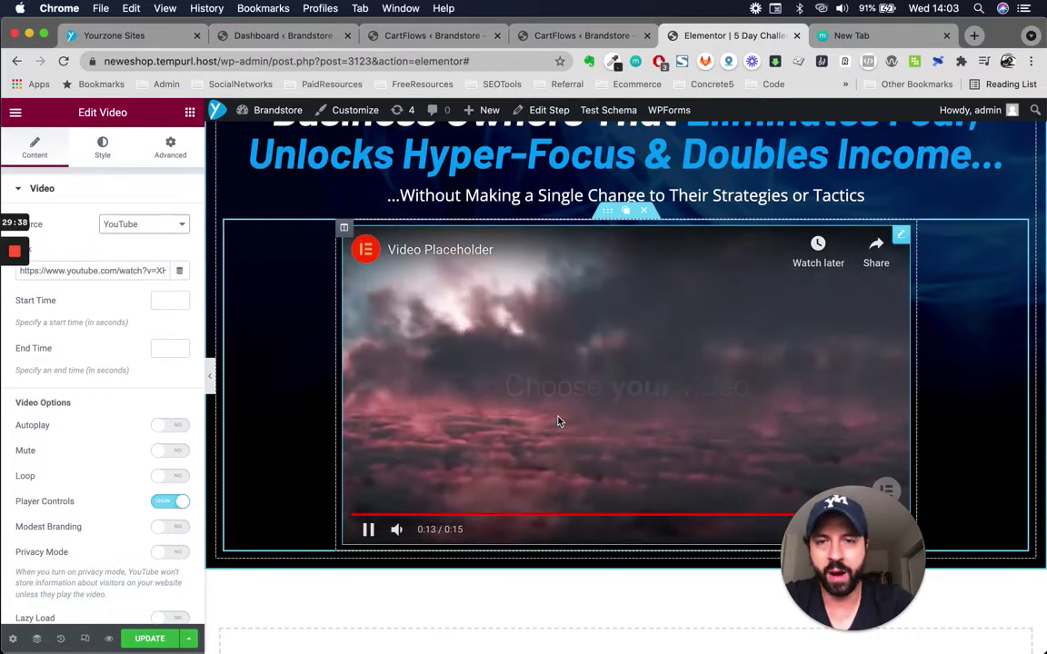
Give the inner section a classic background using the image header-testimonials-2.png from the media library, checking the reference page's hero
{"action": "left_click", "coordinate": [607, 215]}
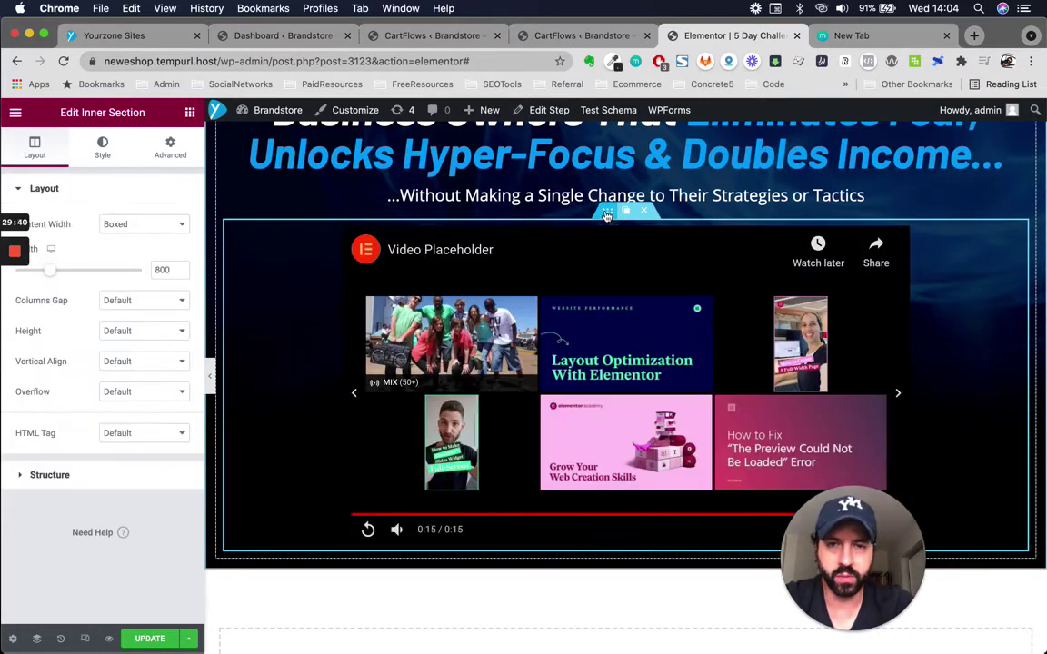
{"action": "key", "text": "ctrl+Up"}
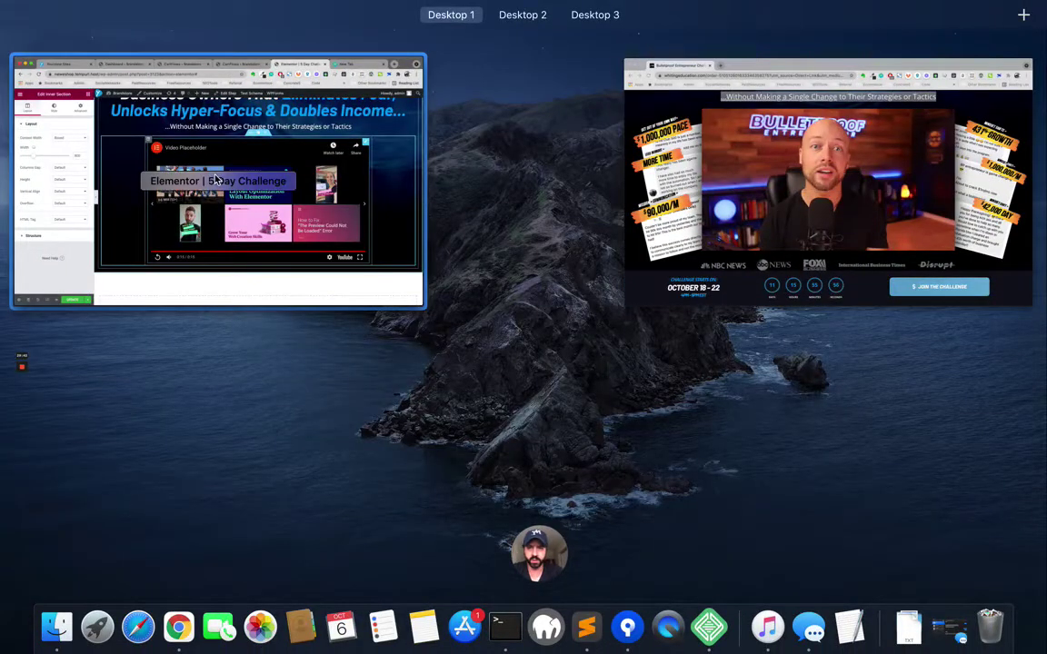
{"action": "left_click", "coordinate": [185, 198]}
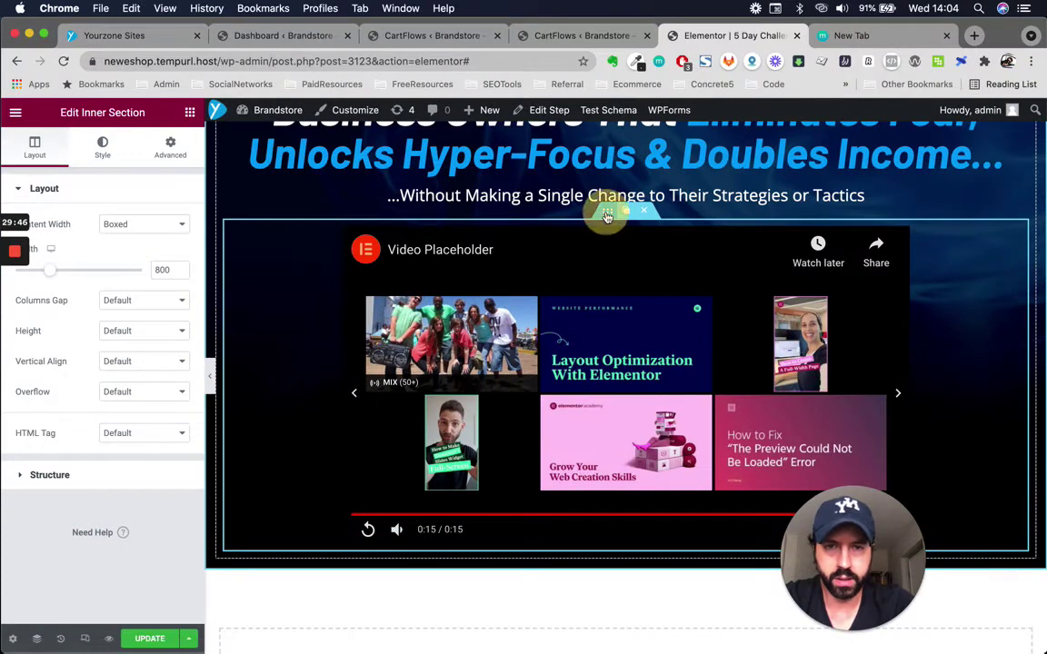
{"action": "left_click", "coordinate": [104, 152]}
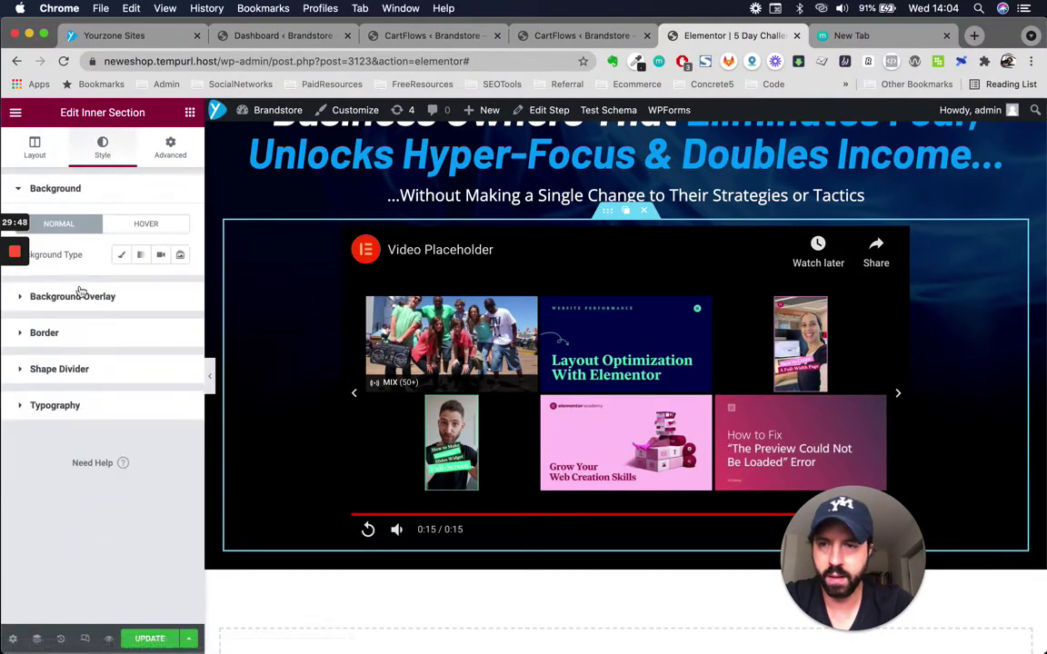
{"action": "left_click", "coordinate": [121, 255]}
{"action": "left_click", "coordinate": [94, 354]}
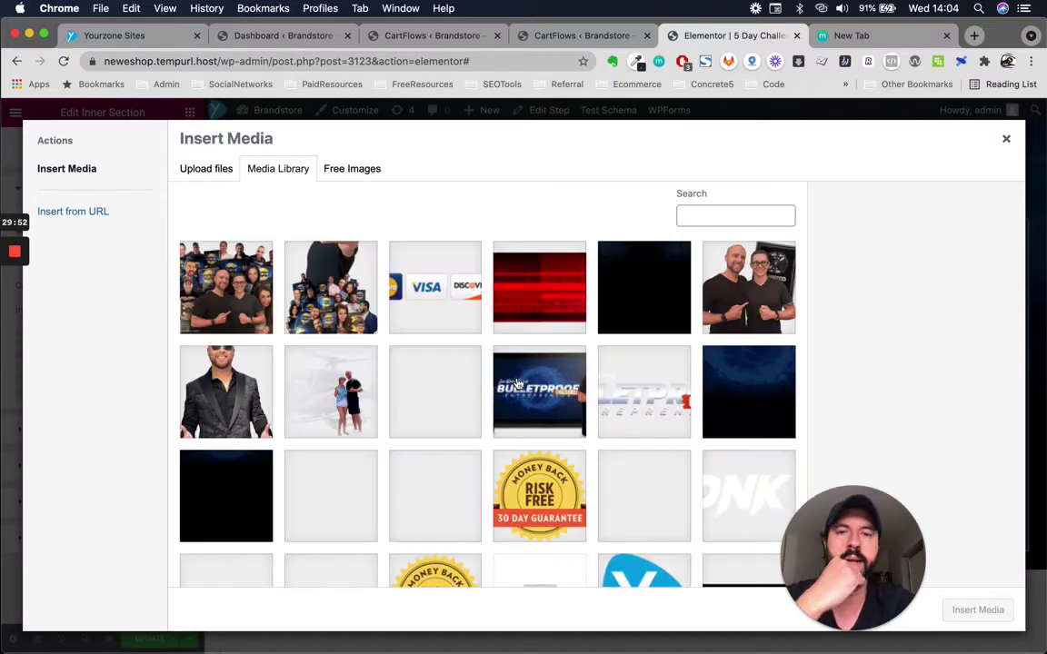
{"action": "left_click", "coordinate": [410, 402]}
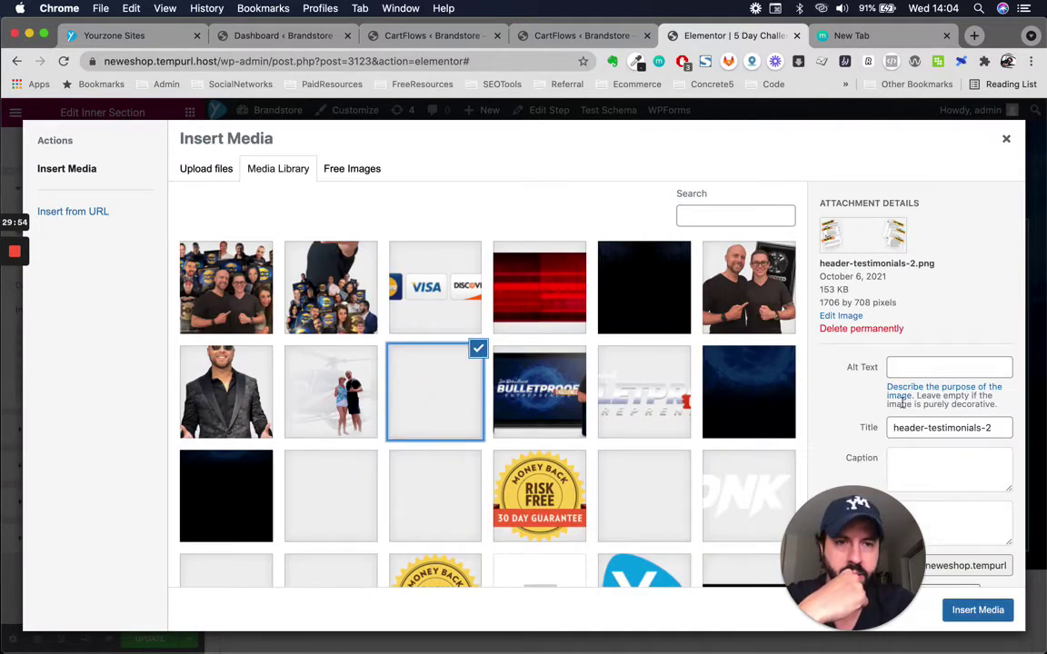
{"action": "scroll", "coordinate": [975, 561], "scroll_direction": "down", "scroll_amount": 1}
{"action": "left_click", "coordinate": [974, 611]}
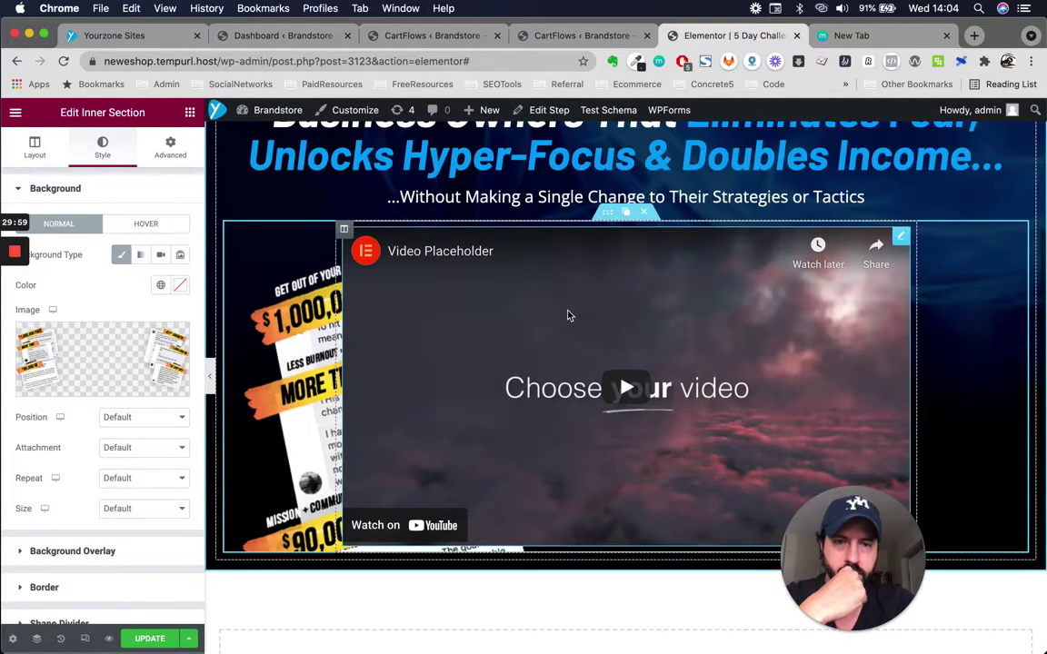
Set the position of the inner section's background image to Center Center
{"action": "scroll", "coordinate": [568, 316], "scroll_direction": "down", "scroll_amount": 3}
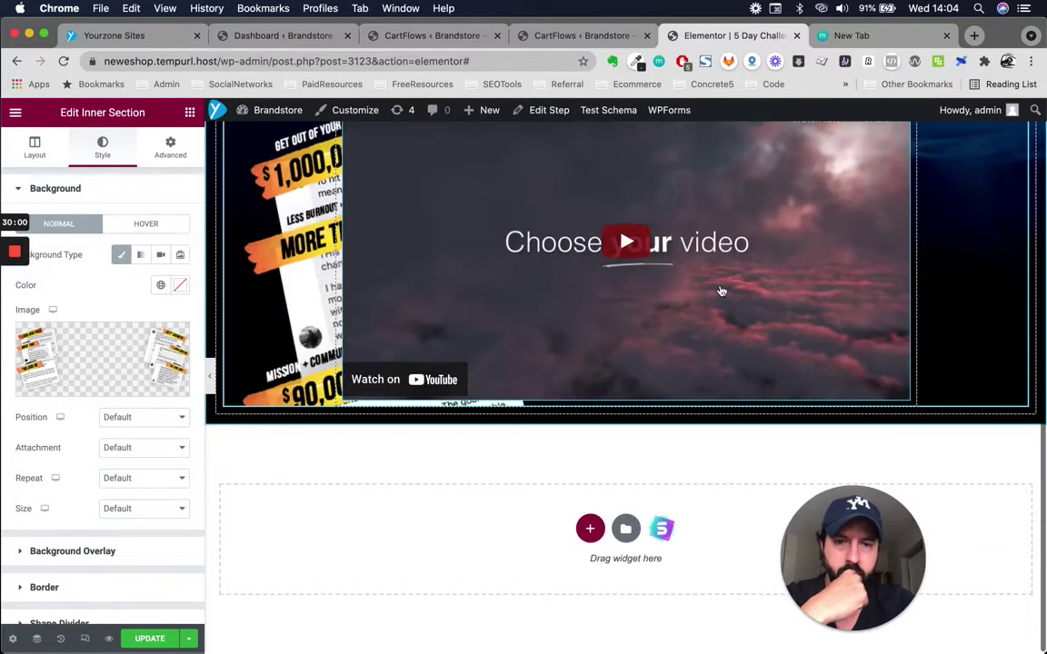
{"action": "left_click", "coordinate": [146, 417]}
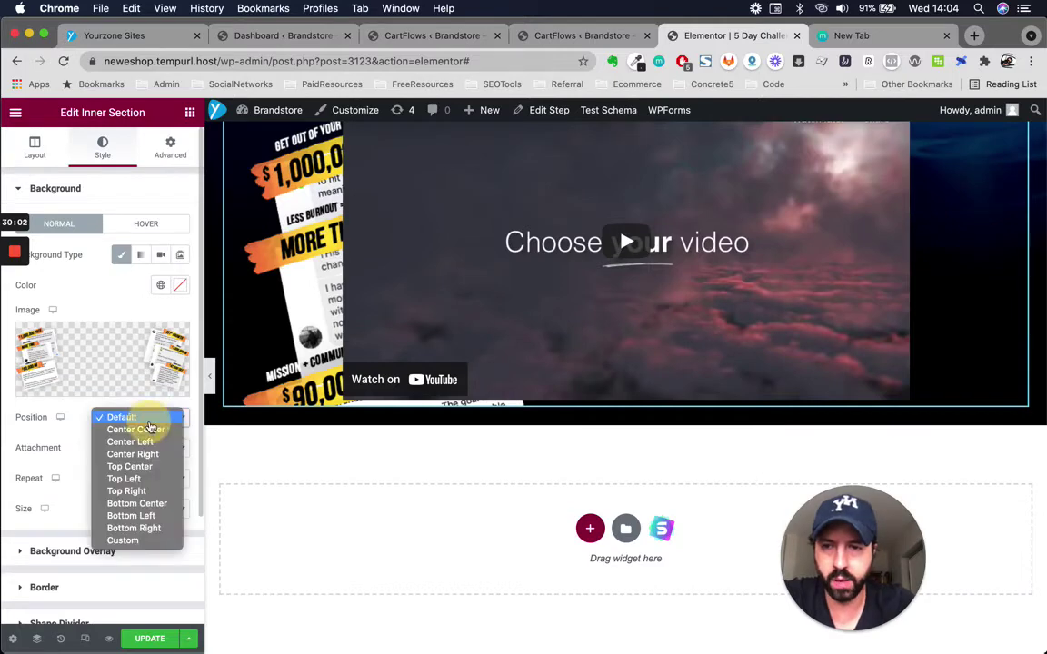
{"action": "left_click", "coordinate": [148, 429]}
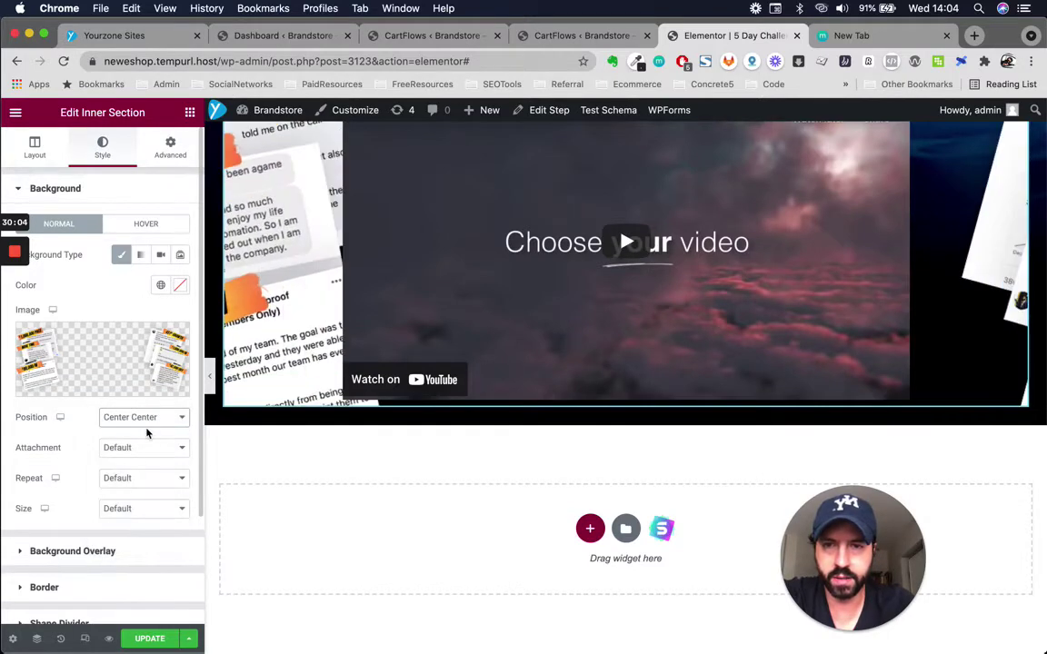
{"action": "scroll", "coordinate": [434, 304], "scroll_direction": "up", "scroll_amount": 2}
{"action": "scroll", "coordinate": [435, 304], "scroll_direction": "down", "scroll_amount": 1}
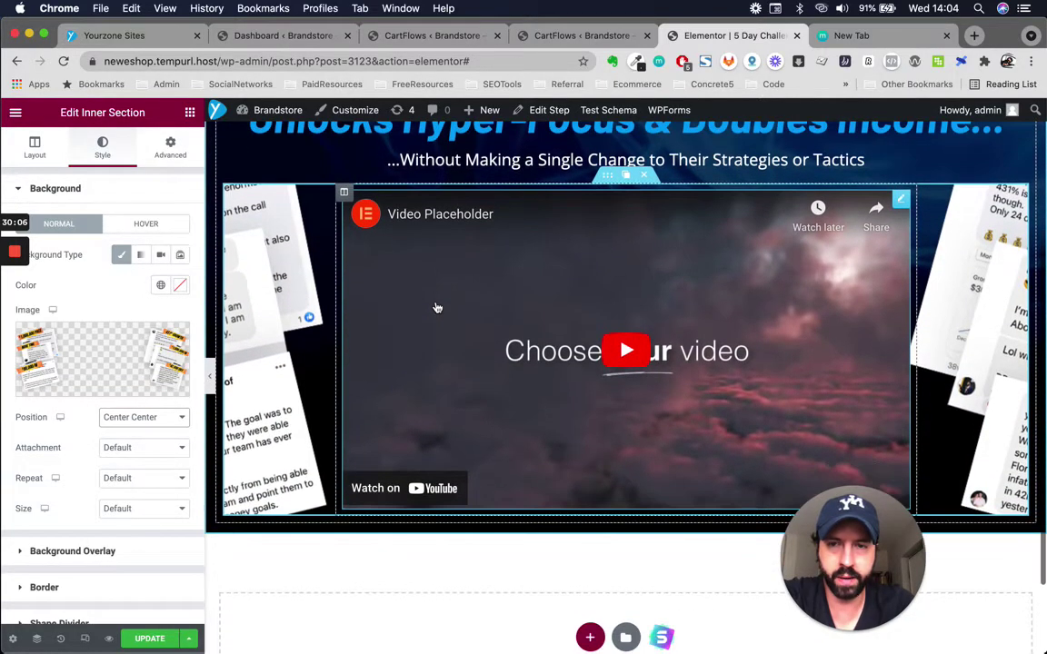
Try the Scroll attachment on the inner section's background image and return it to Default
{"action": "left_click", "coordinate": [157, 450]}
{"action": "key", "text": "ctrl+Up"}
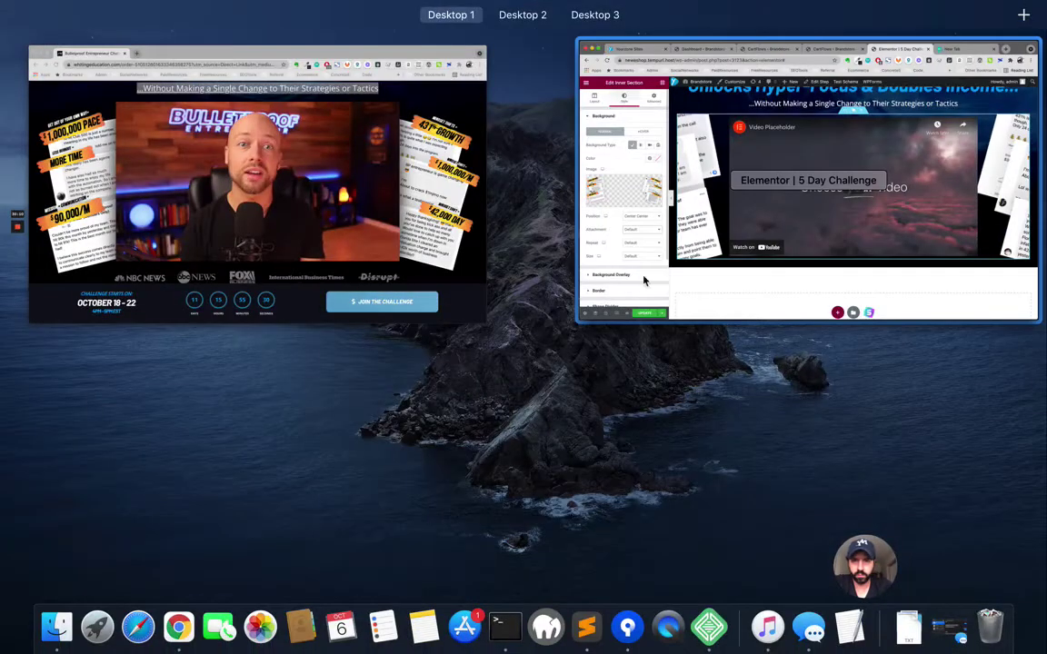
{"action": "left_click", "coordinate": [578, 248]}
{"action": "left_click", "coordinate": [129, 451]}
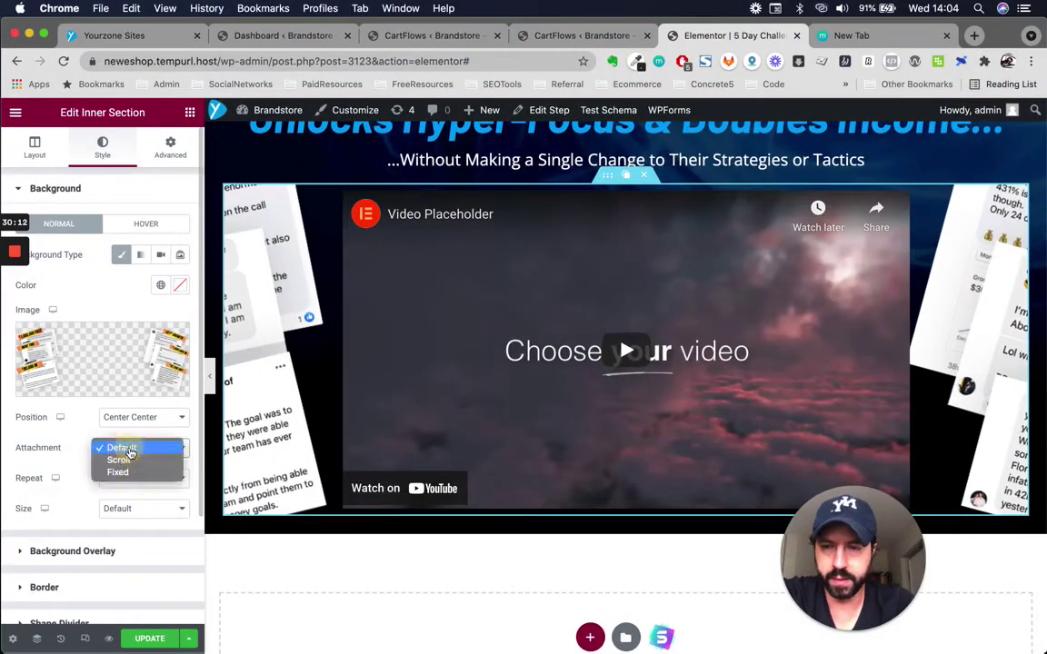
{"action": "left_click", "coordinate": [129, 461]}
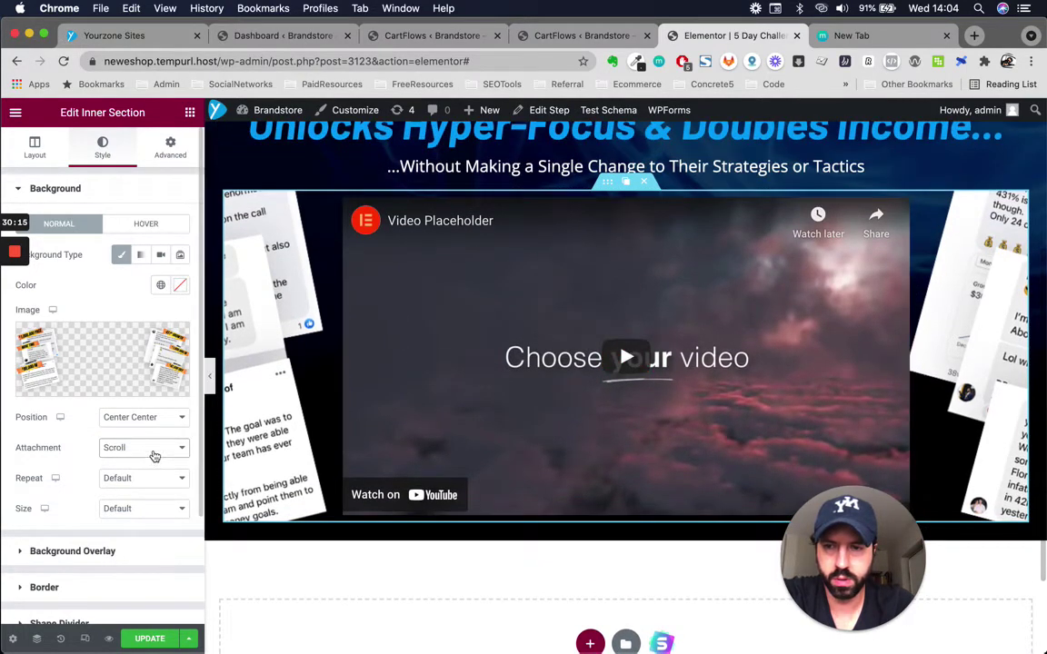
{"action": "left_click", "coordinate": [155, 451]}
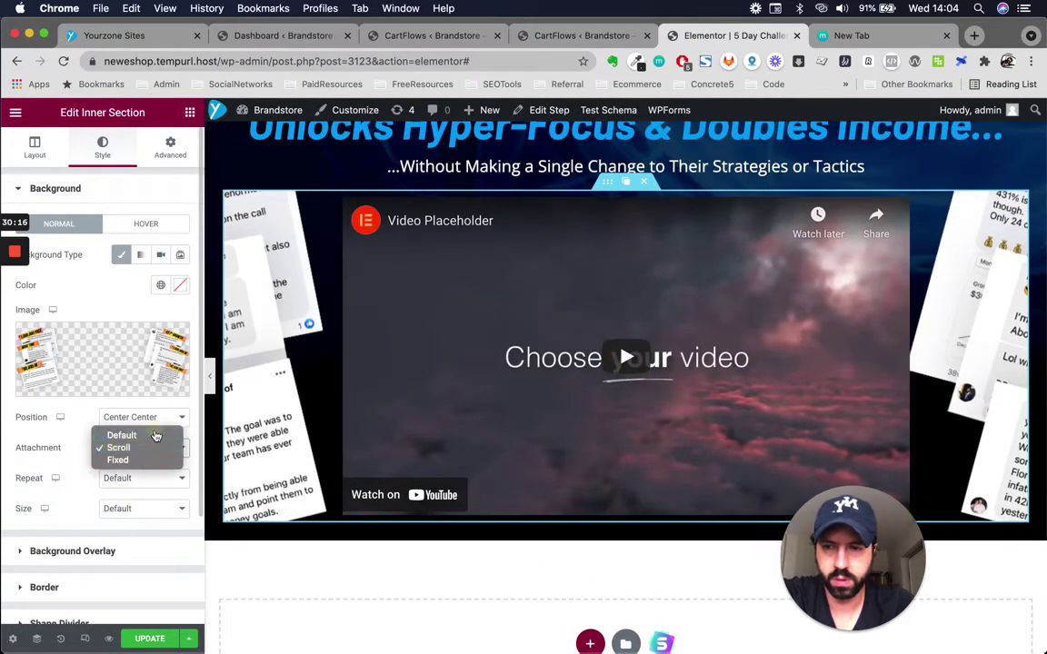
{"action": "left_click", "coordinate": [155, 437]}
Set the inner section's background image size to Cover and compare the result with the reference page
{"action": "left_click", "coordinate": [128, 511]}
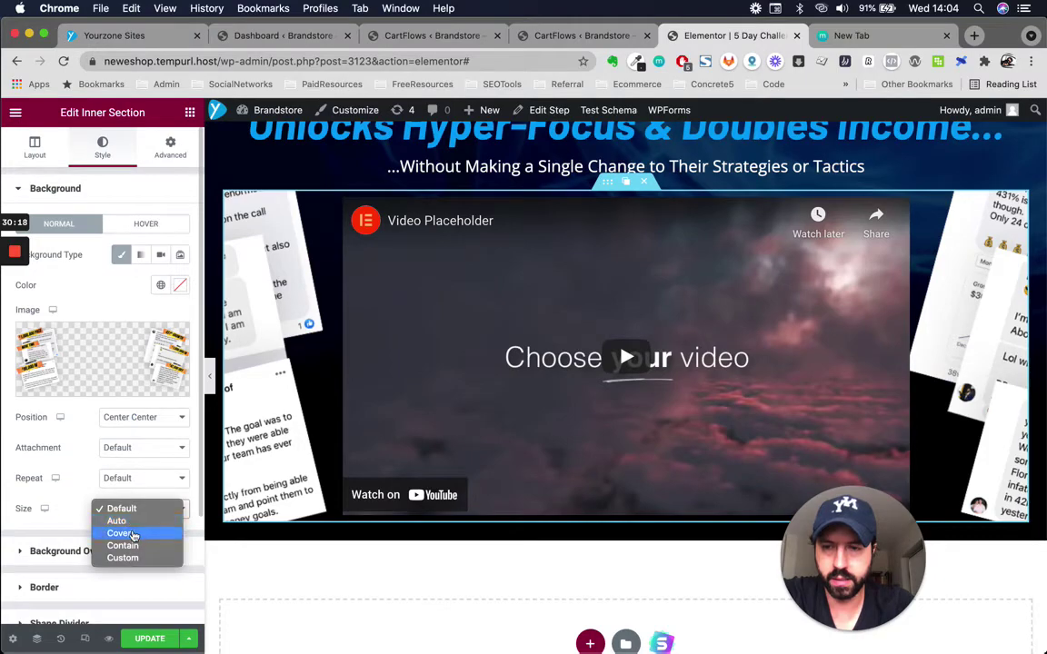
{"action": "left_click", "coordinate": [121, 534]}
{"action": "scroll", "coordinate": [544, 376], "scroll_direction": "down", "scroll_amount": 2}
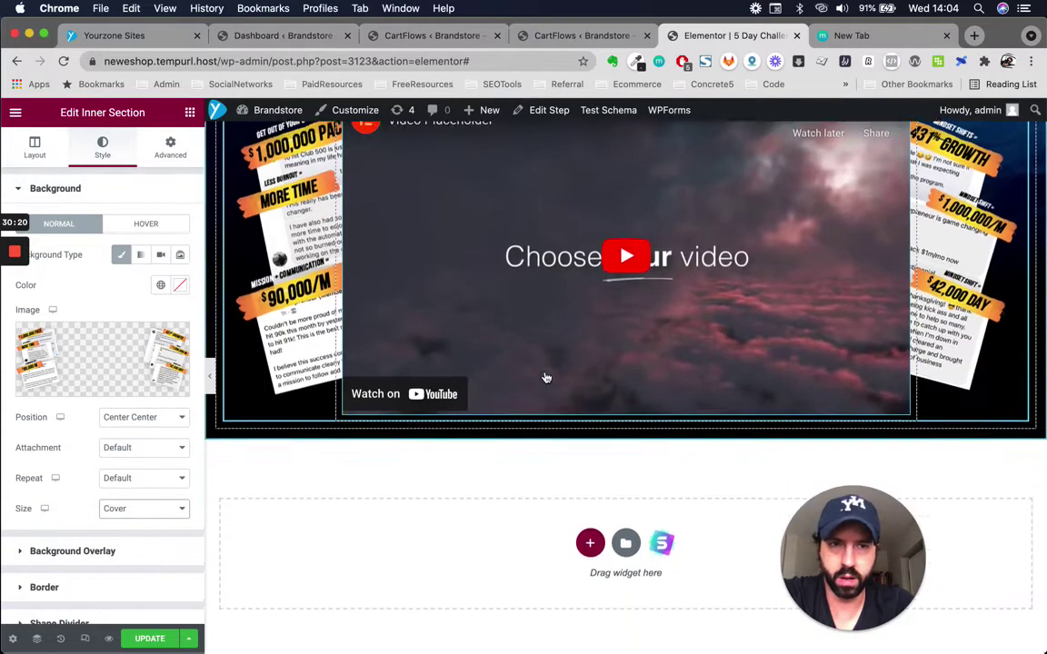
{"action": "scroll", "coordinate": [546, 377], "scroll_direction": "up", "scroll_amount": 4}
{"action": "scroll", "coordinate": [546, 378], "scroll_direction": "down", "scroll_amount": 2}
{"action": "key", "text": "ctrl+Up"}
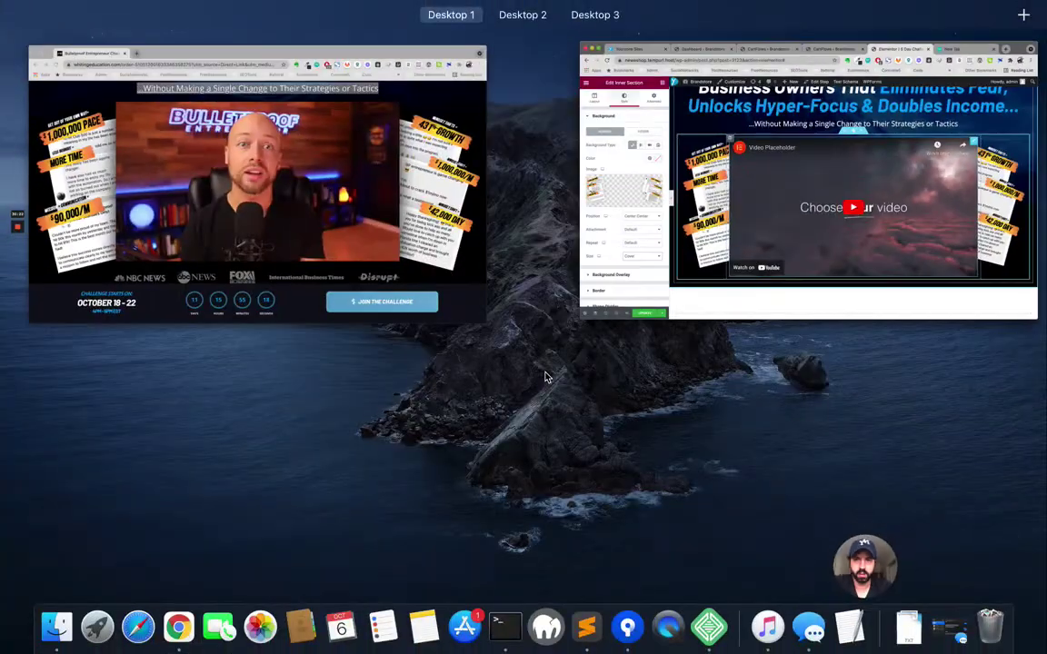
{"action": "left_click", "coordinate": [734, 212]}
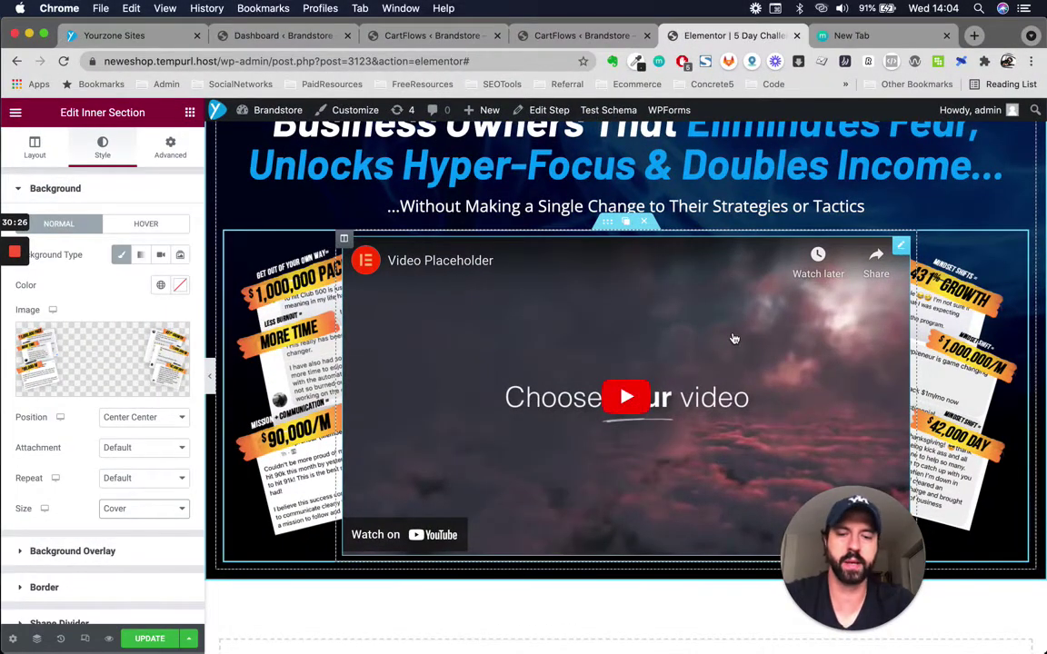
Examine the whole hero at reduced browser zoom against the reference page and restore the zoom to 100%
{"action": "key", "text": "super+minus"}
{"action": "key", "text": "super+minus"}
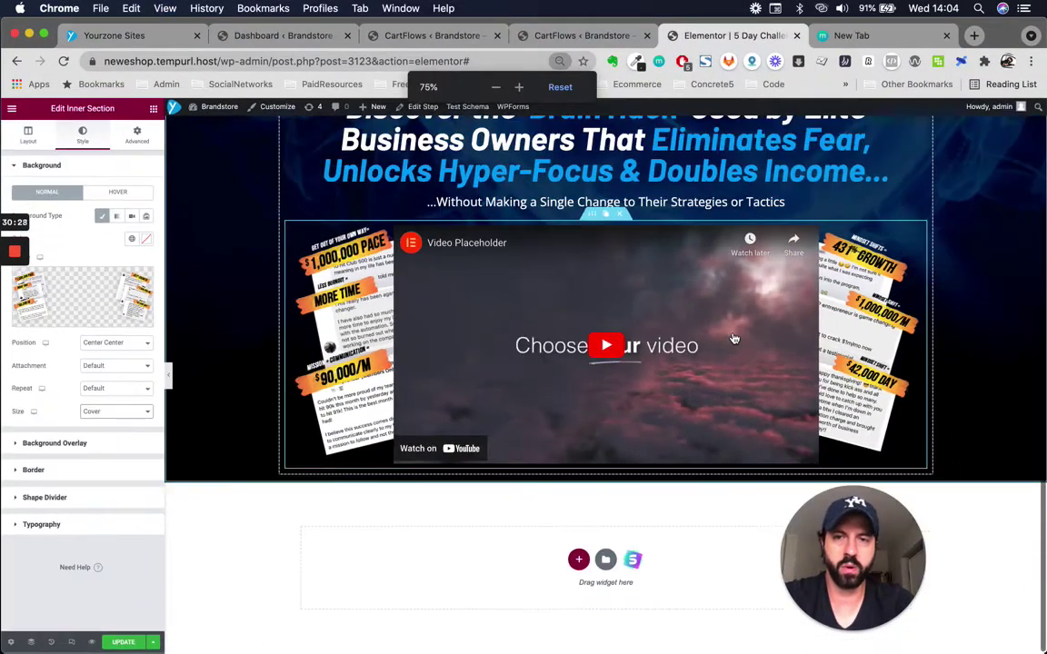
{"action": "scroll", "coordinate": [733, 339], "scroll_direction": "up", "scroll_amount": 3}
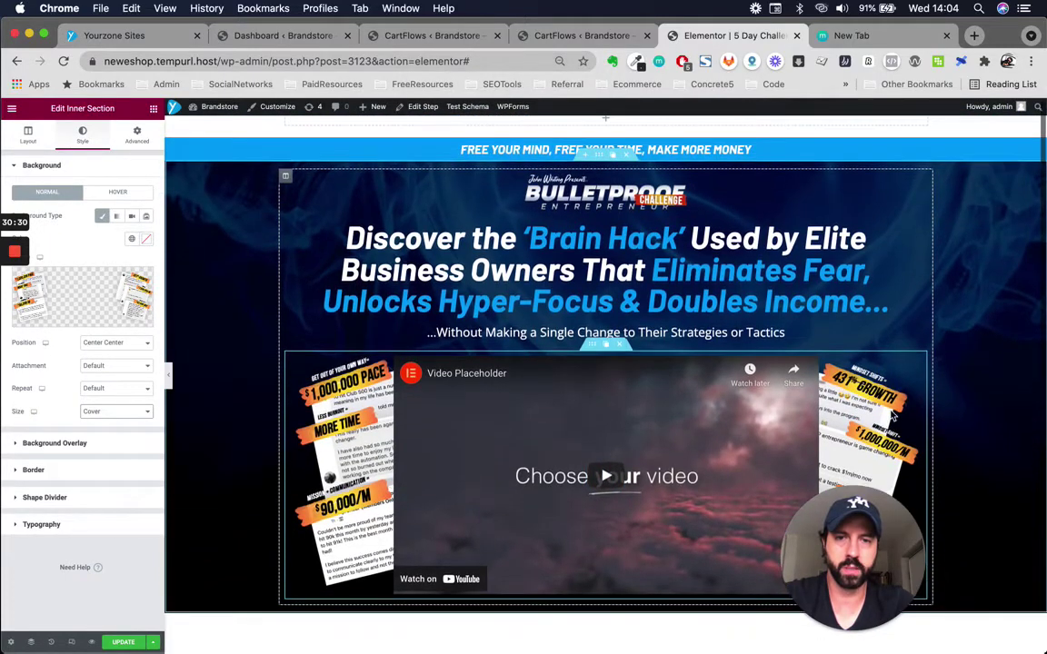
{"action": "scroll", "coordinate": [893, 416], "scroll_direction": "up", "scroll_amount": 1}
{"action": "key", "text": "super+equal"}
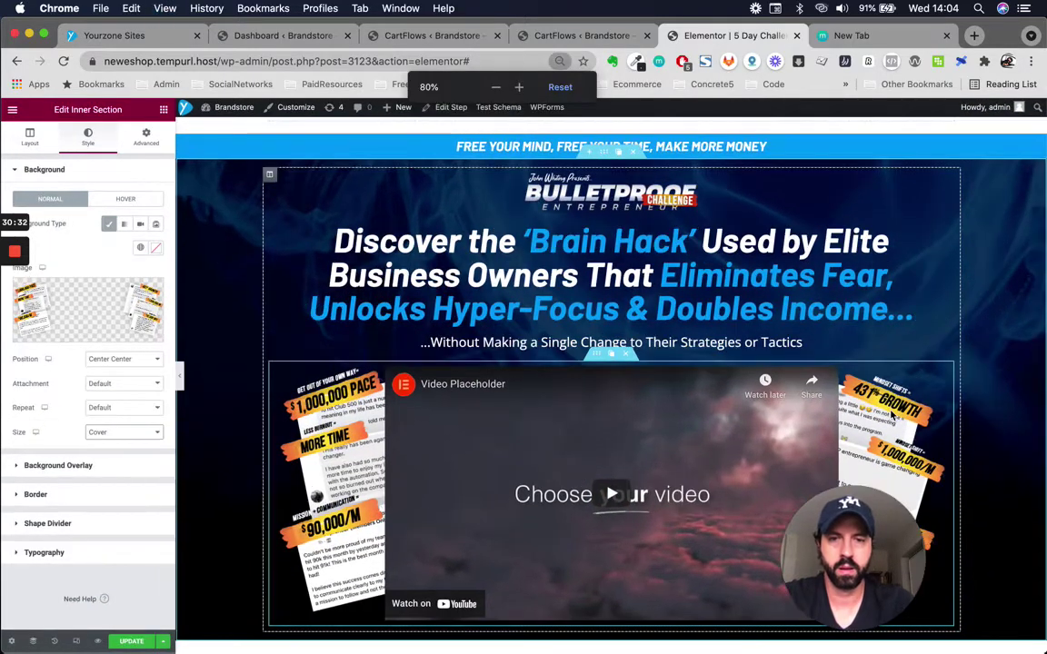
{"action": "key", "text": "super+minus"}
{"action": "key", "text": "ctrl+Up"}
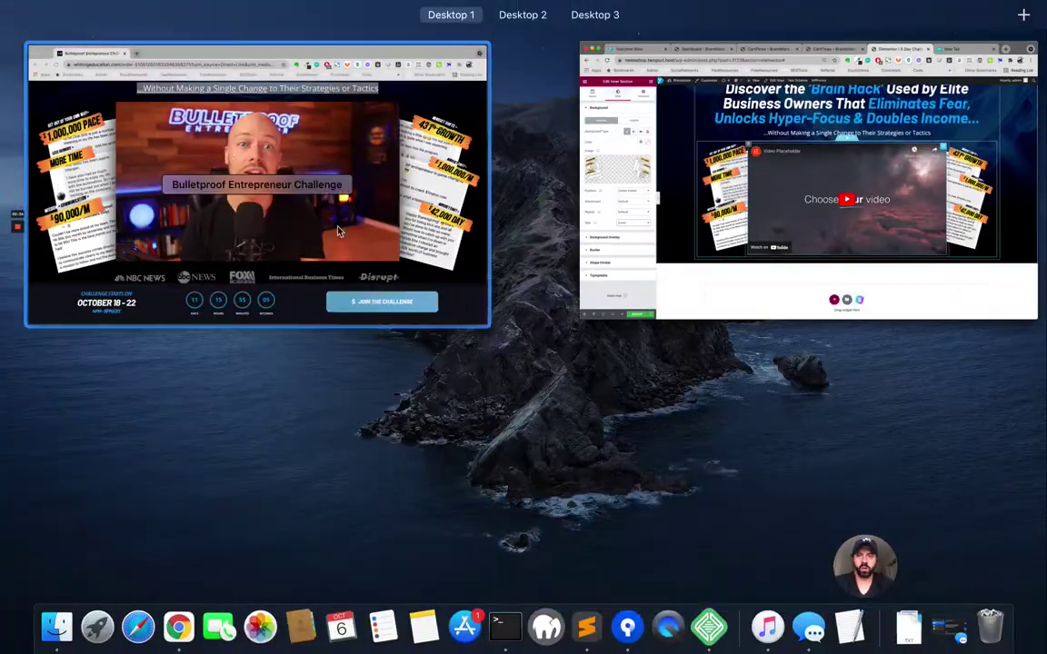
{"action": "left_click", "coordinate": [755, 125]}
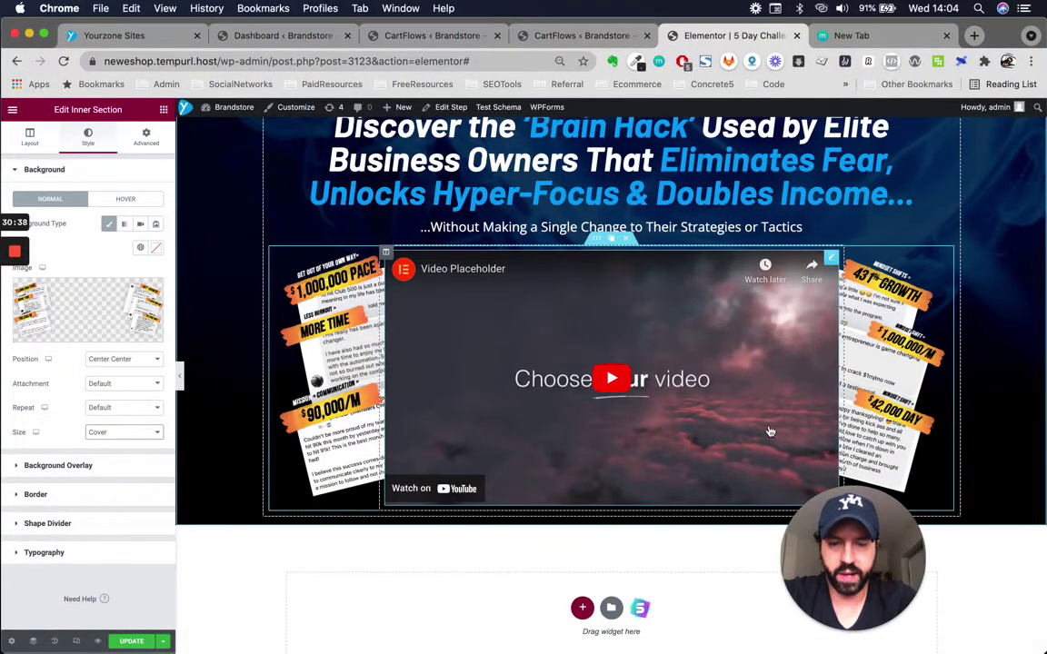
{"action": "key", "text": "super+equal"}
{"action": "key", "text": "super+equal"}
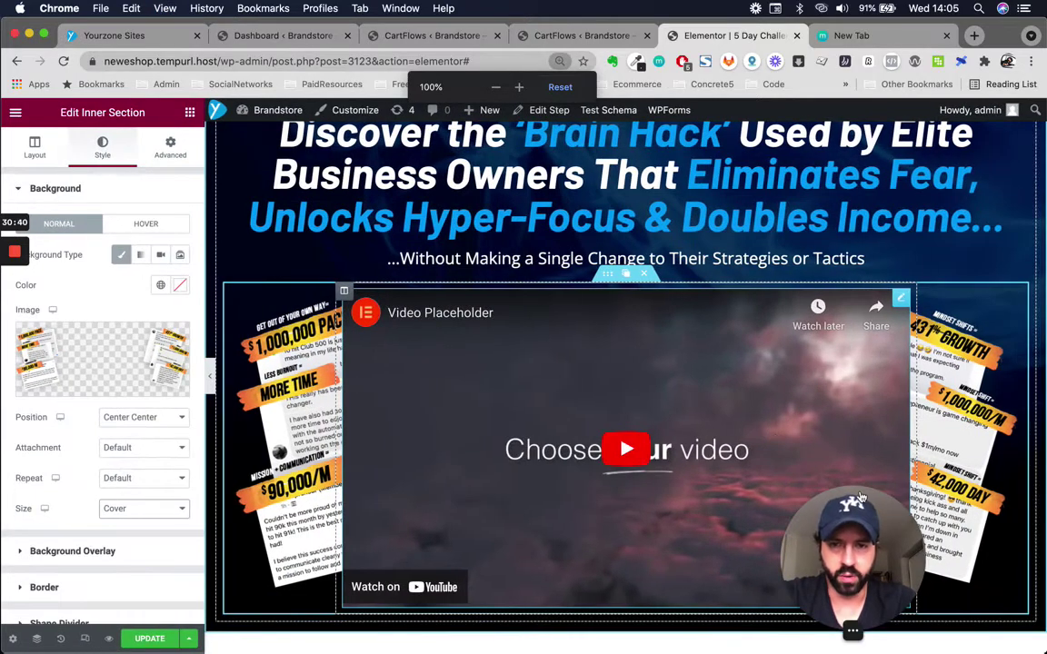
Set the video column's widgets space to 0 px and its padding to 0 on all sides
{"action": "left_click", "coordinate": [346, 293]}
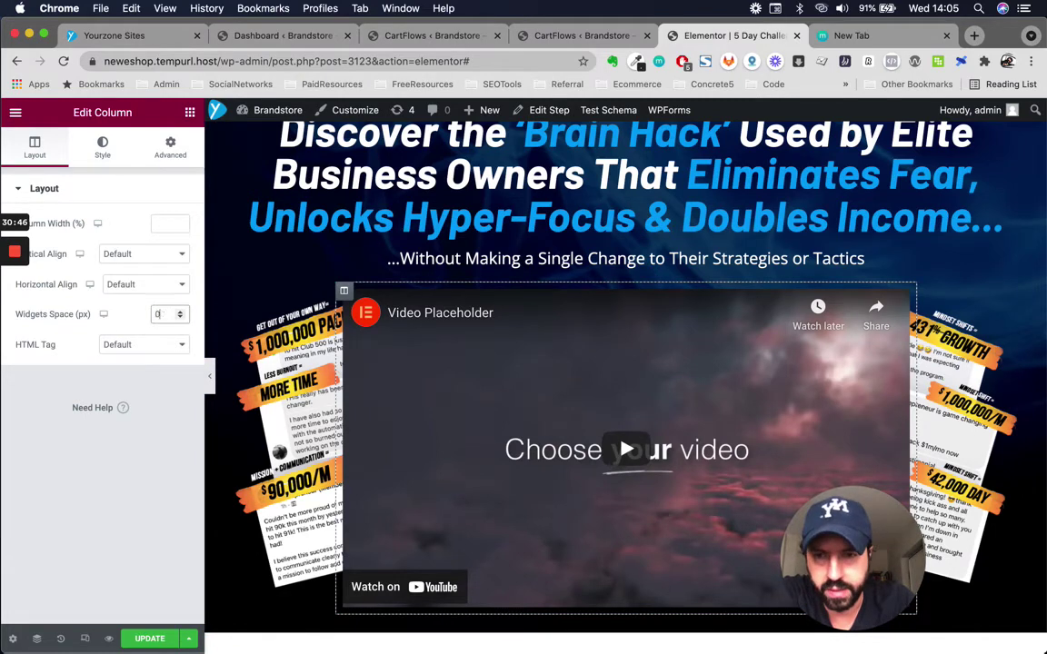
{"action": "left_click", "coordinate": [170, 151]}
{"action": "left_click", "coordinate": [30, 298]}
{"action": "type", "text": "0"}
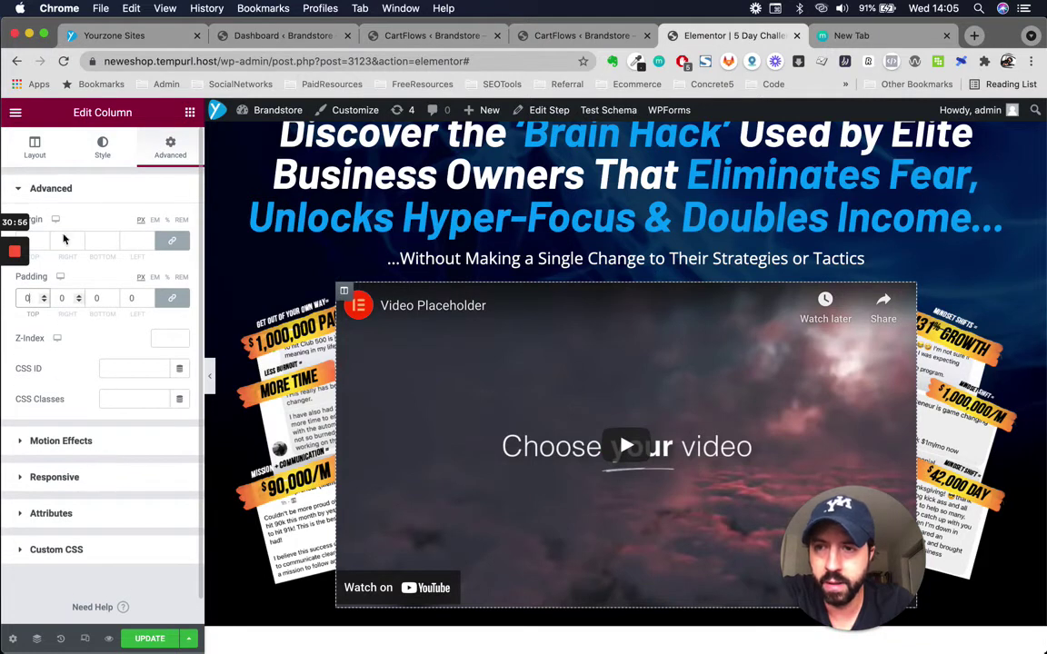
Add an outline box shadow to the video column with a spread of 7
{"action": "left_click", "coordinate": [97, 147]}
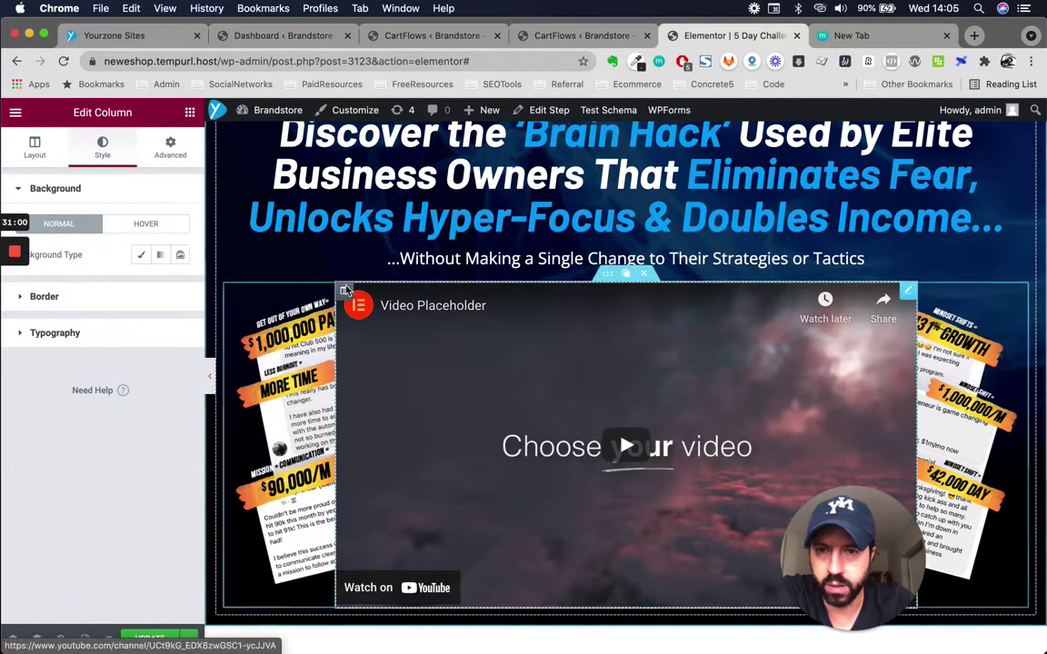
{"action": "left_click", "coordinate": [44, 297]}
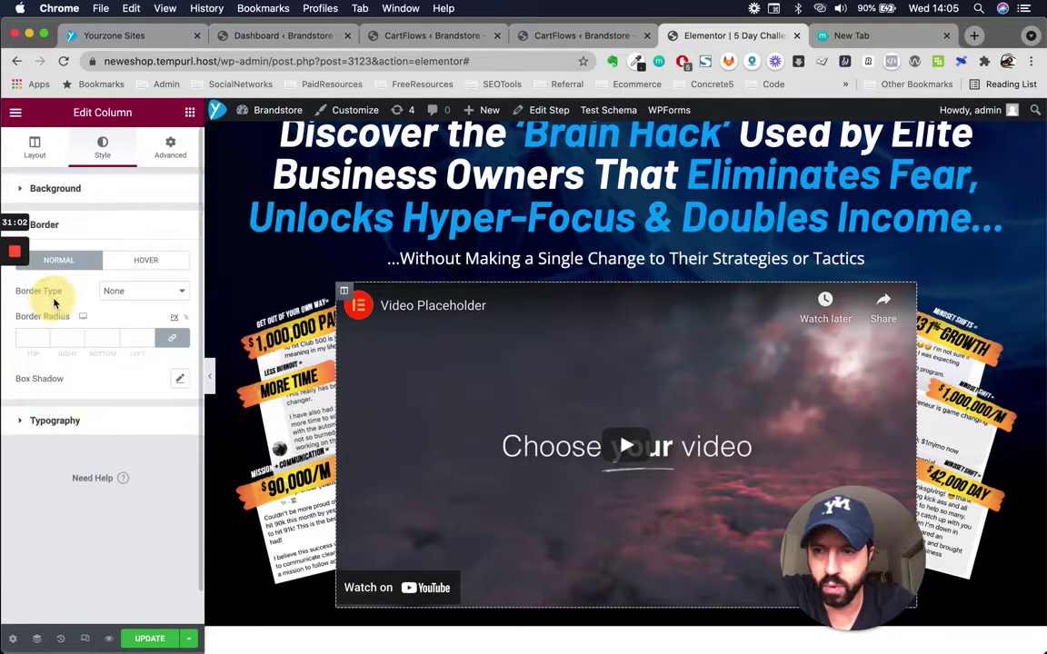
{"action": "left_click", "coordinate": [179, 380]}
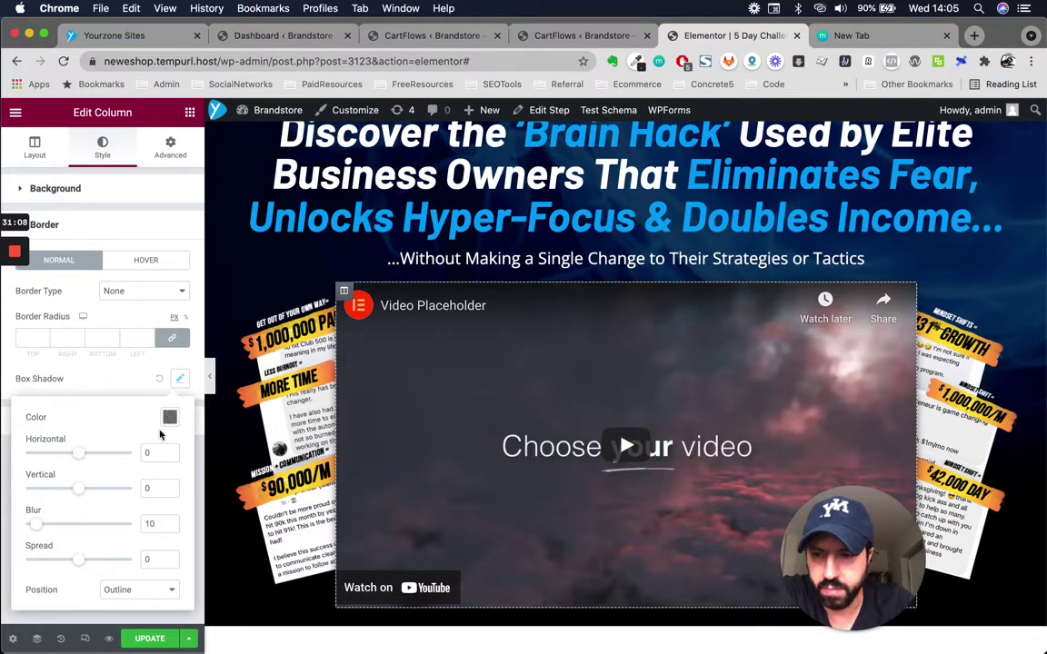
{"action": "left_click", "coordinate": [134, 382]}
{"action": "left_click", "coordinate": [180, 380]}
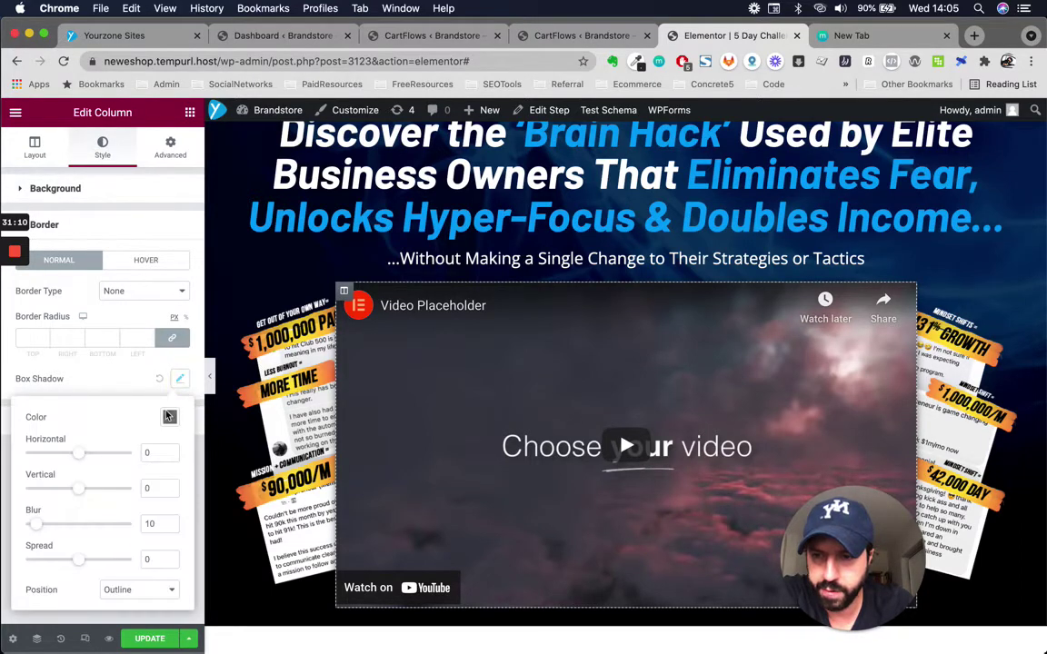
{"action": "scroll", "coordinate": [441, 561], "scroll_direction": "down", "scroll_amount": 2}
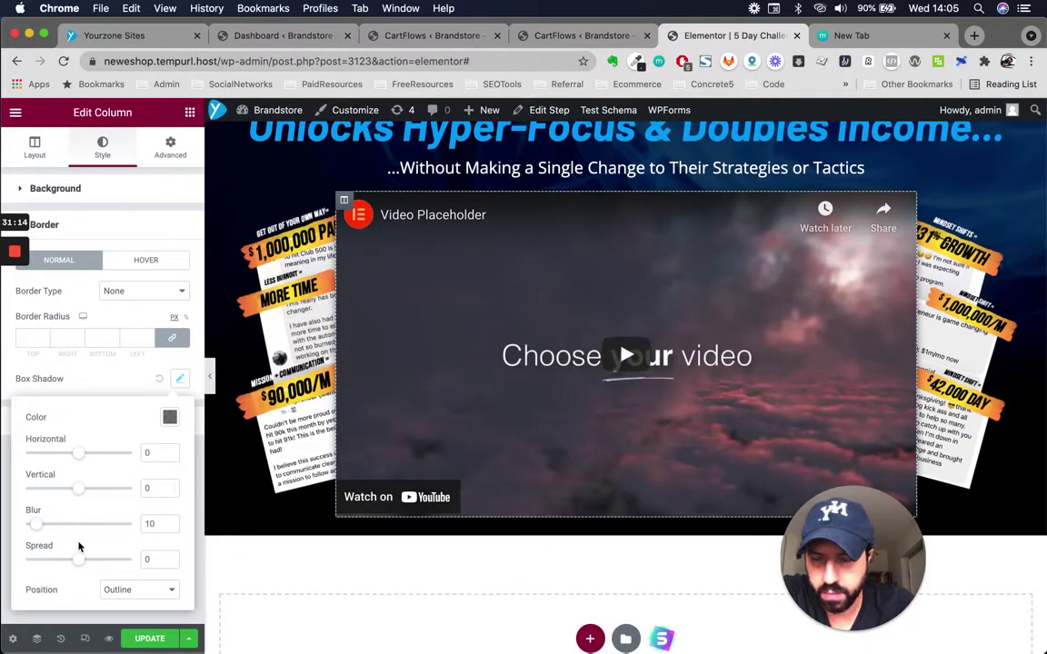
{"action": "left_click_drag", "start_coordinate": [83, 565], "coordinate": [80, 564]}
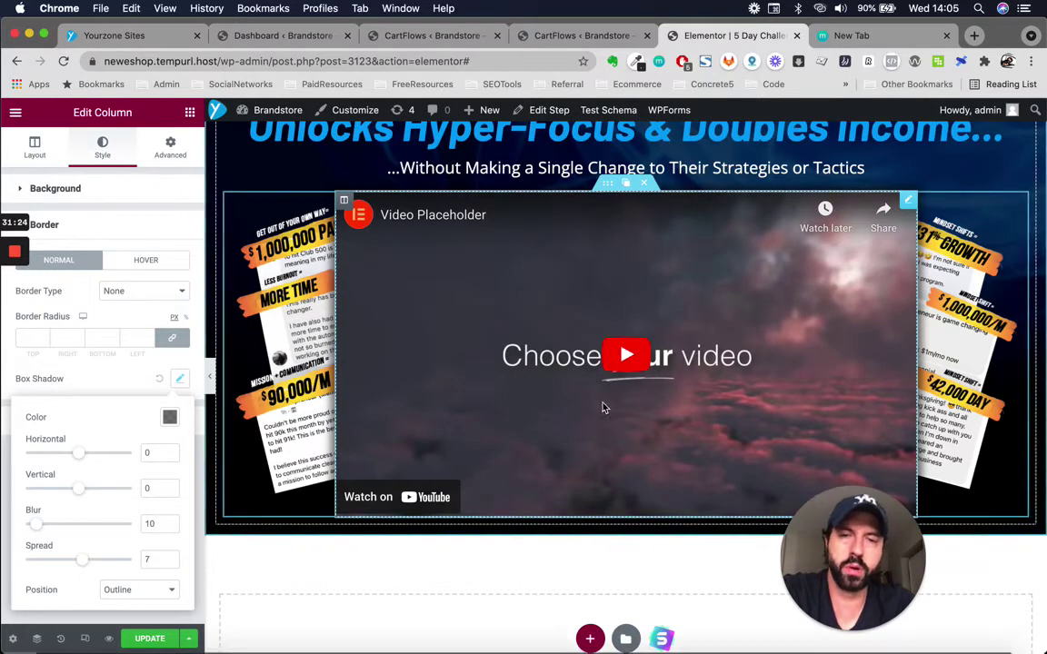
Switch to the reference sales page and examine its press logos, challenge date line, join button and student montage below the video
{"action": "key", "text": "ctrl+Up"}
{"action": "left_click", "coordinate": [356, 275]}
{"action": "scroll", "coordinate": [356, 275], "scroll_direction": "down", "scroll_amount": 5}
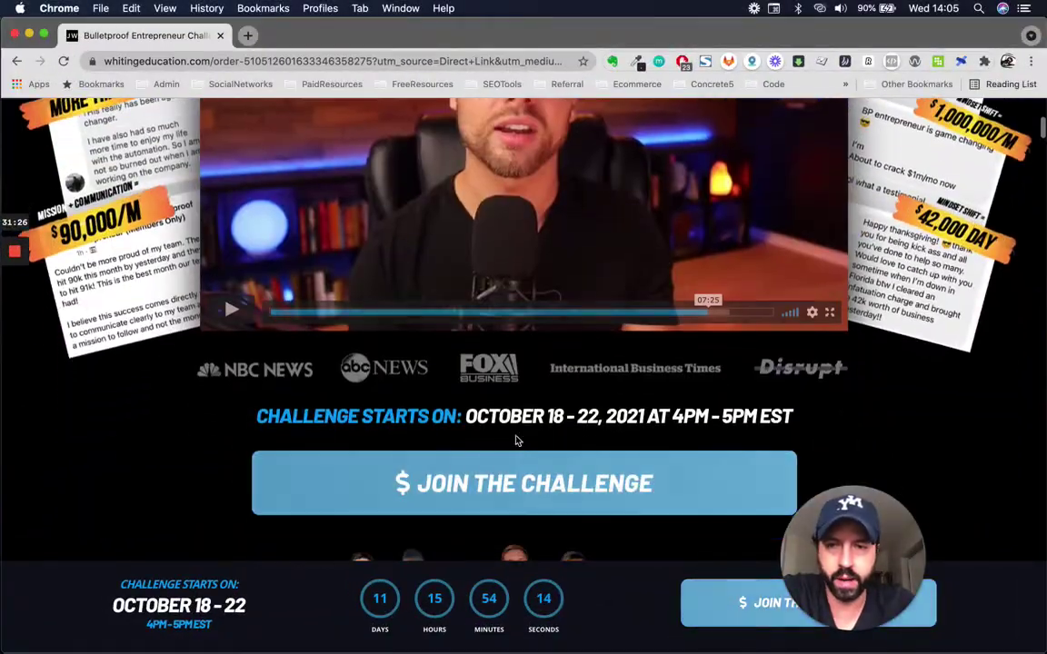
{"action": "scroll", "coordinate": [515, 440], "scroll_direction": "down", "scroll_amount": 1}
{"action": "scroll", "coordinate": [460, 411], "scroll_direction": "down", "scroll_amount": 1}
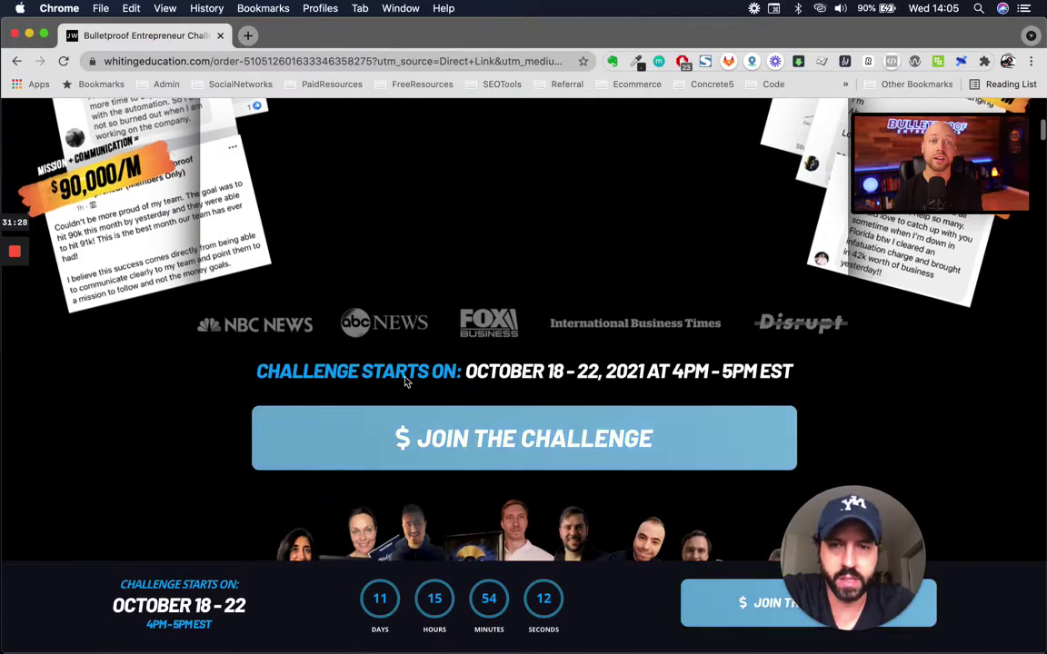
{"action": "right_click", "coordinate": [393, 321]}
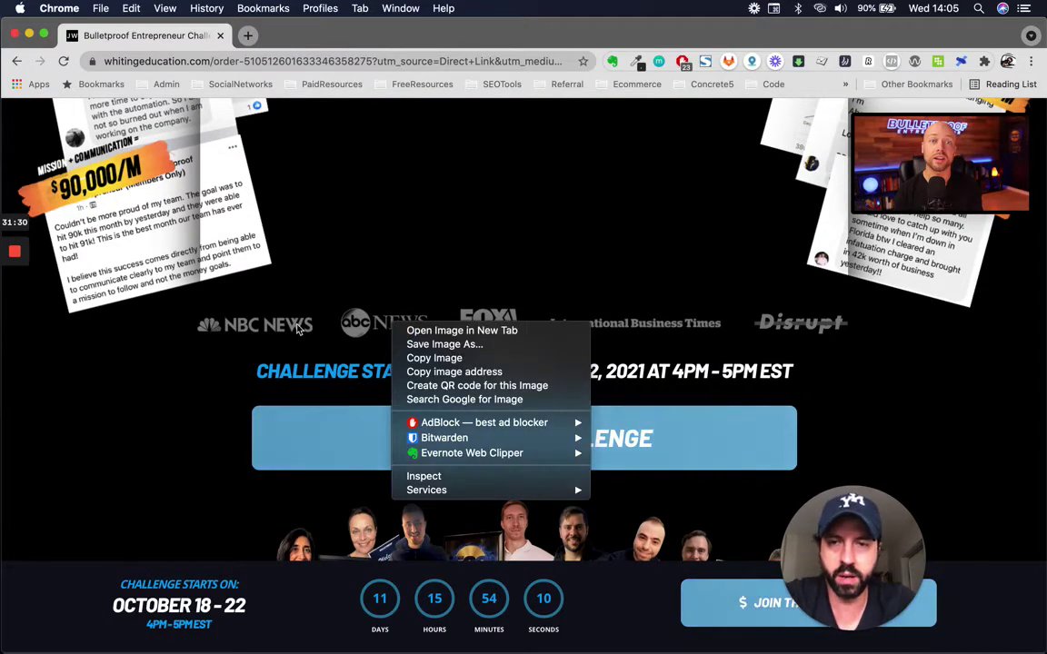
{"action": "left_click", "coordinate": [297, 329]}
{"action": "scroll", "coordinate": [542, 422], "scroll_direction": "down", "scroll_amount": 5}
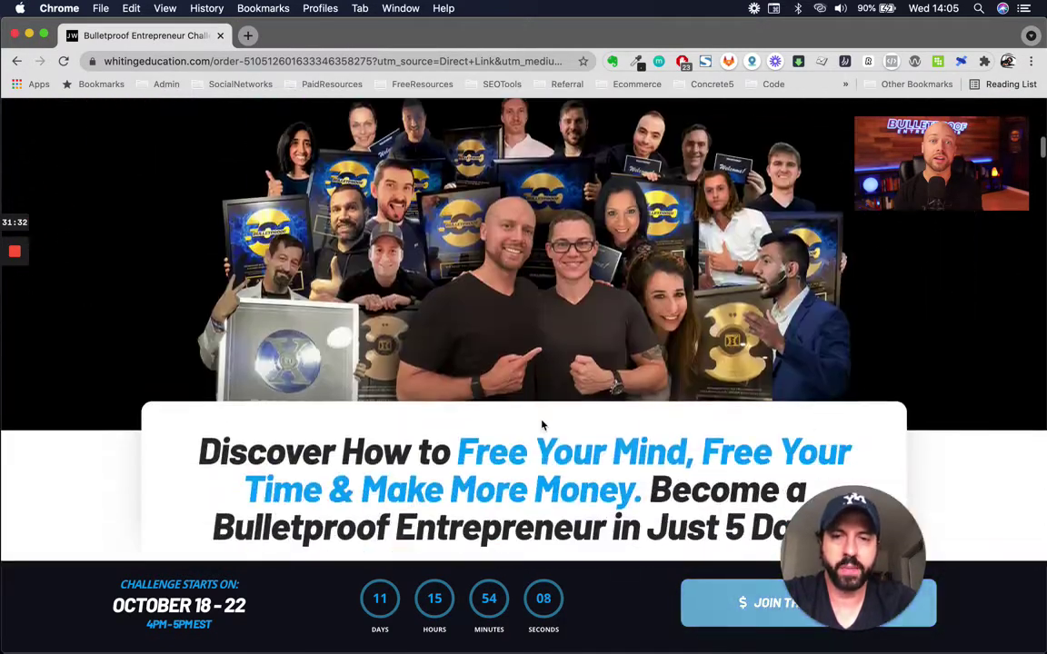
{"action": "scroll", "coordinate": [542, 423], "scroll_direction": "up", "scroll_amount": 5}
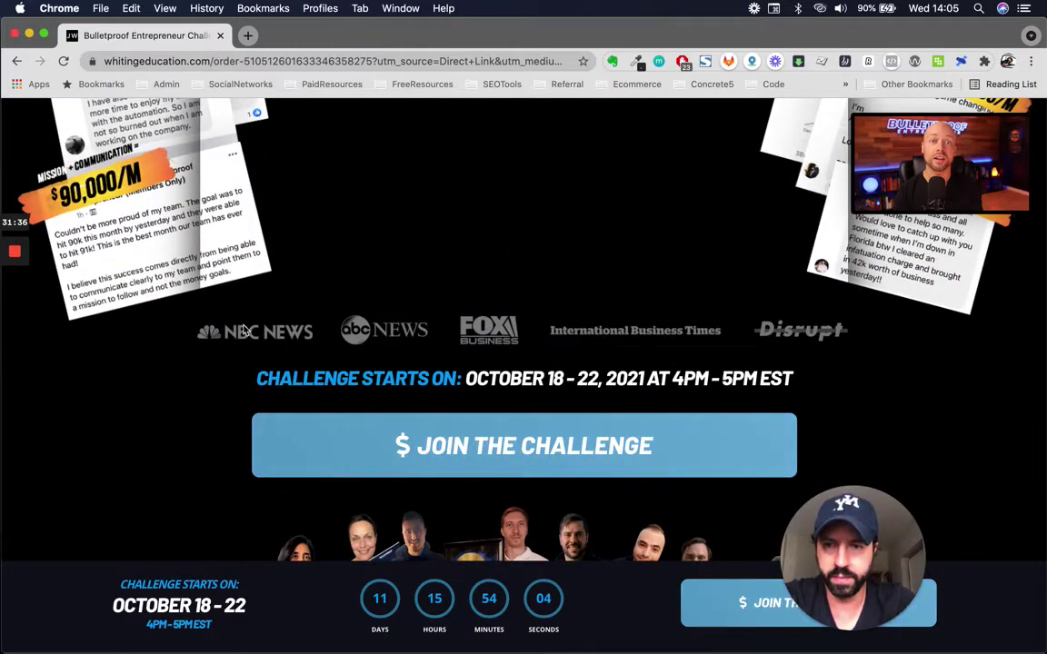
Inspect the reference page's press logo strip, open its source image and save it as press.png in the whiting folder
{"action": "key", "text": "super+shift+c"}
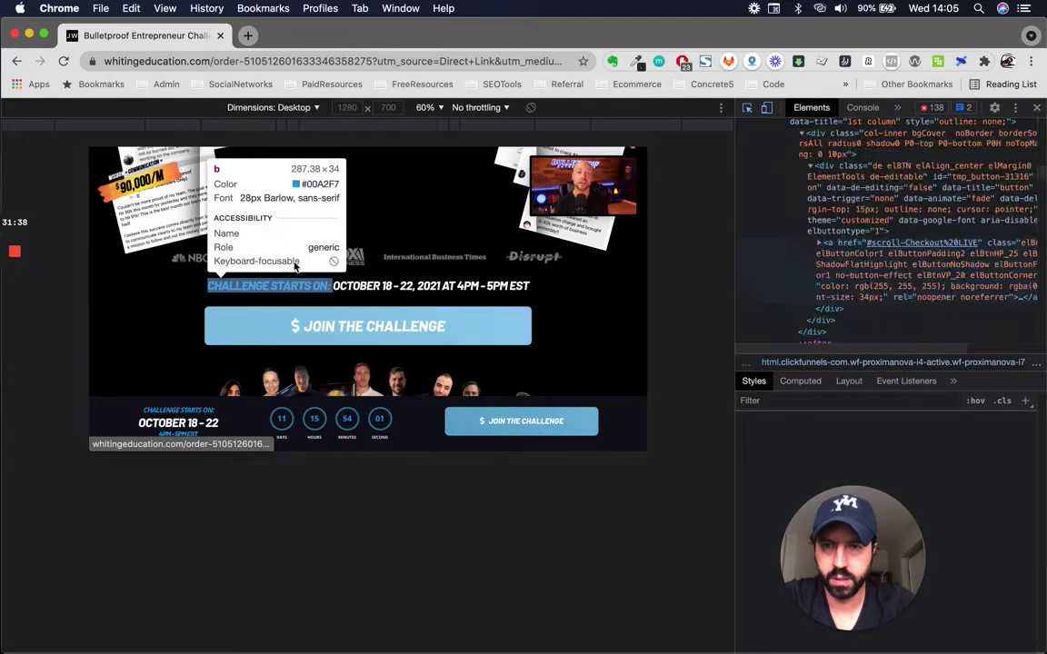
{"action": "left_click", "coordinate": [369, 262]}
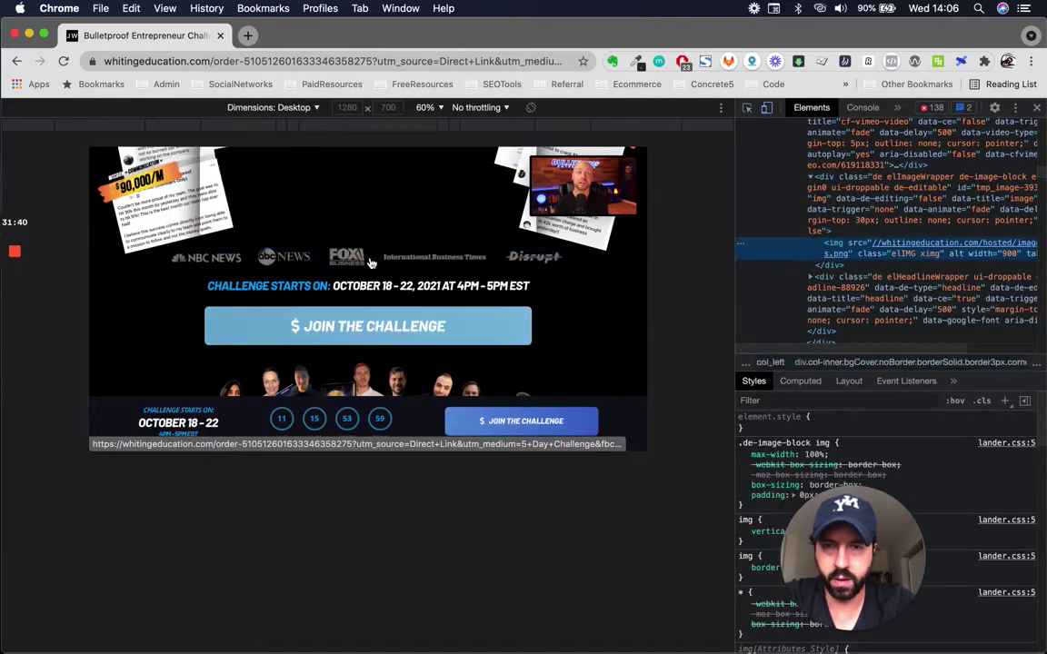
{"action": "mouse_move", "coordinate": [905, 246]}
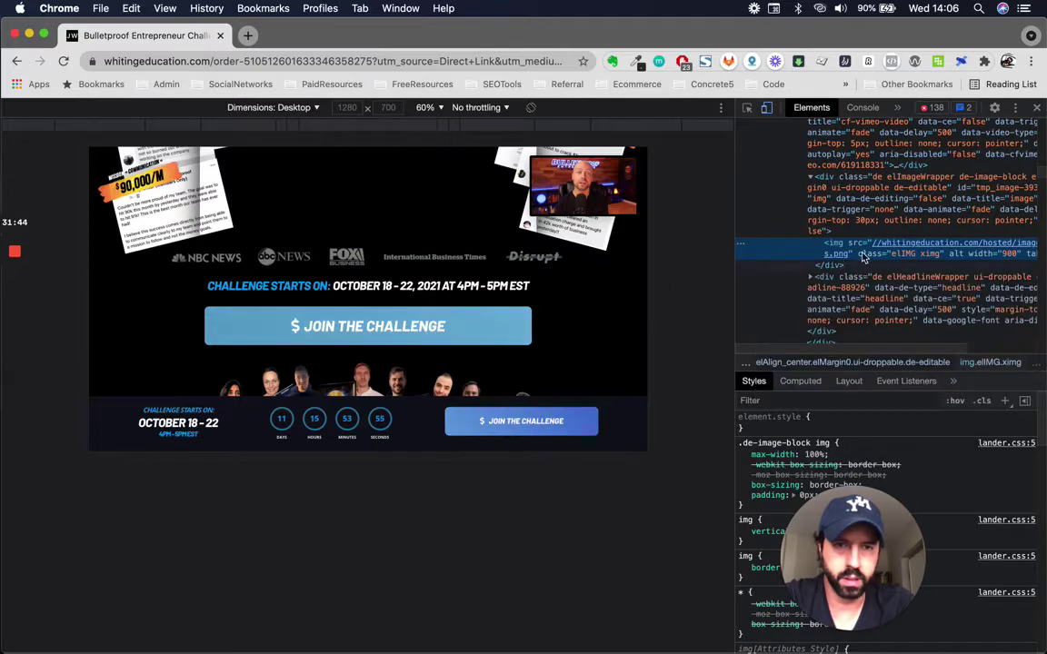
{"action": "mouse_move", "coordinate": [868, 254]}
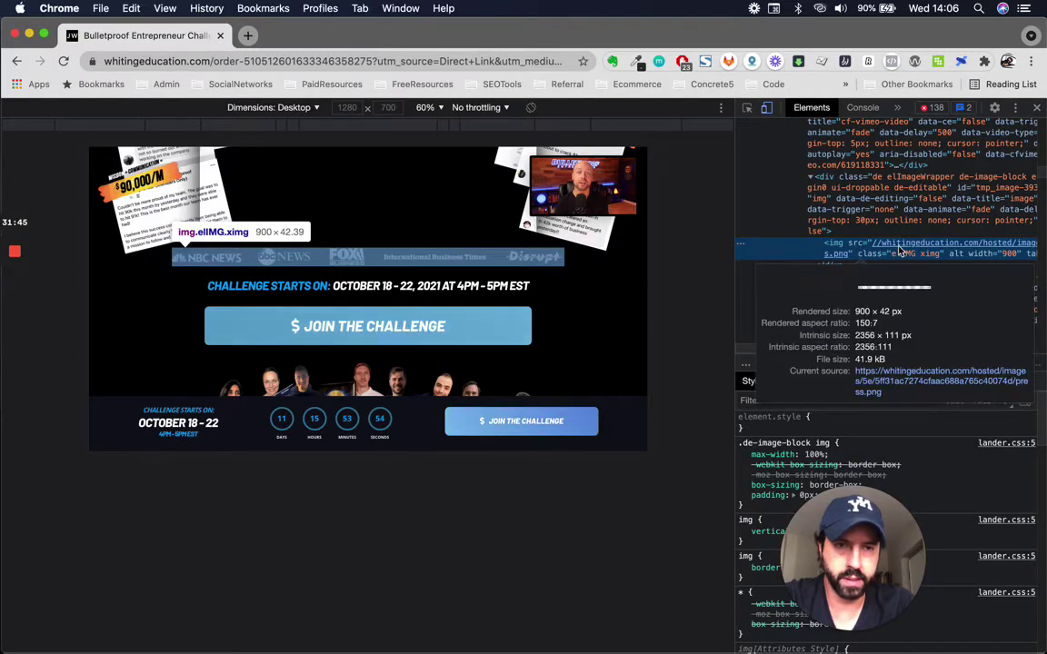
{"action": "left_click", "coordinate": [907, 380]}
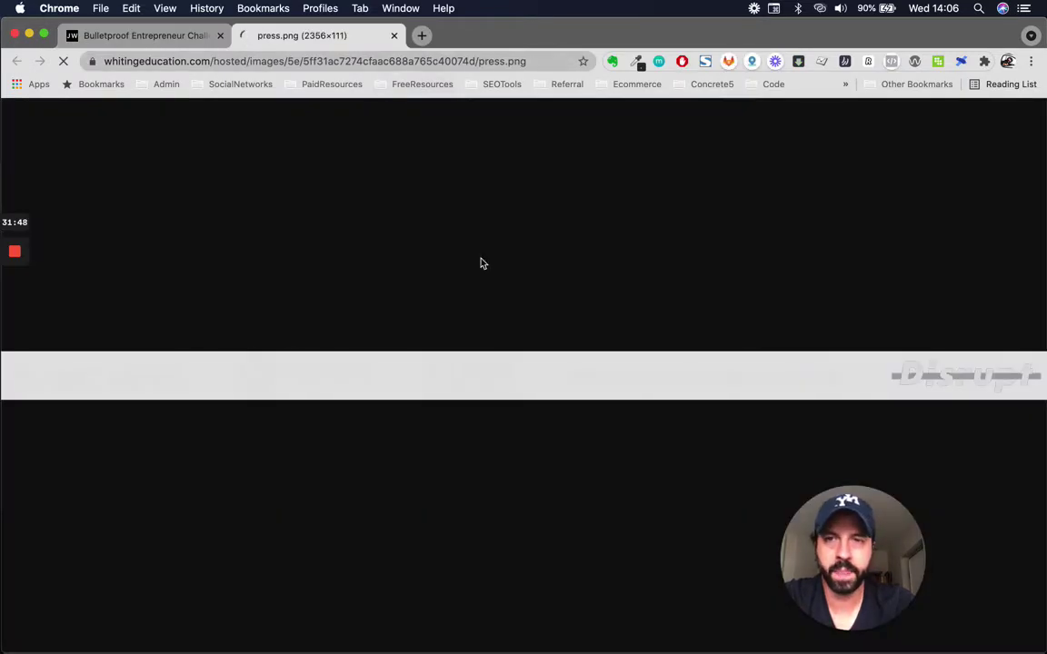
{"action": "right_click", "coordinate": [475, 375]}
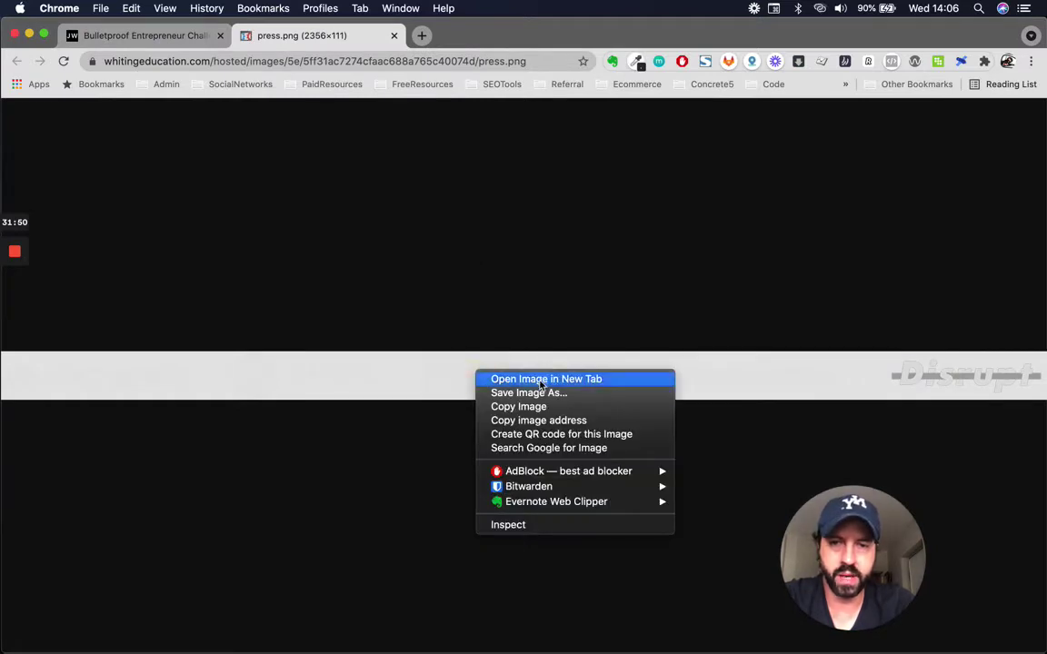
{"action": "left_click", "coordinate": [538, 394]}
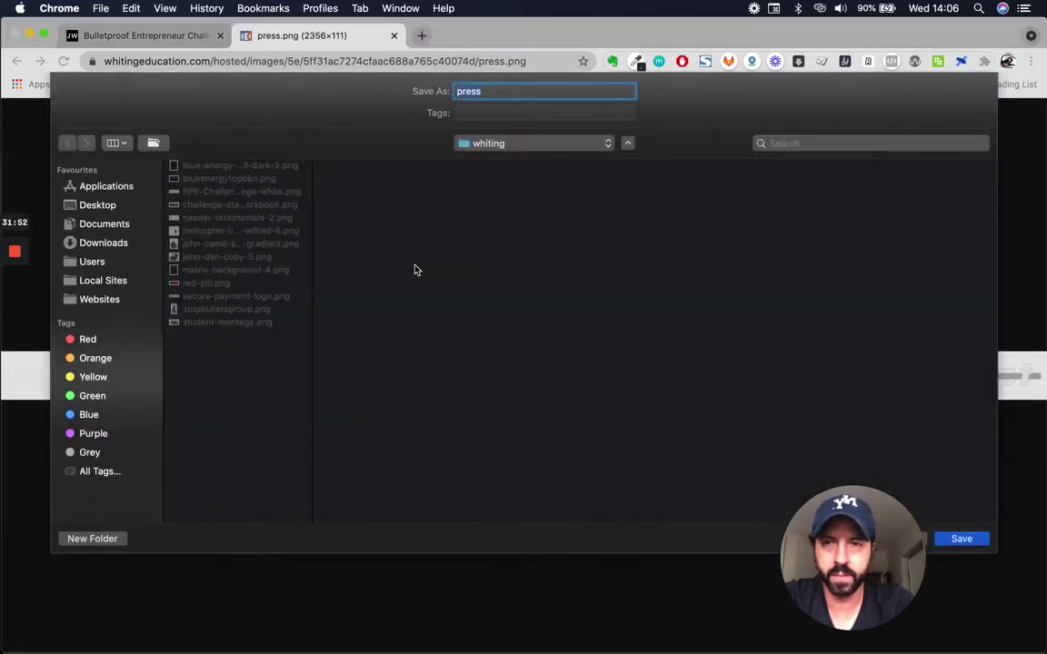
{"action": "left_click", "coordinate": [971, 542]}
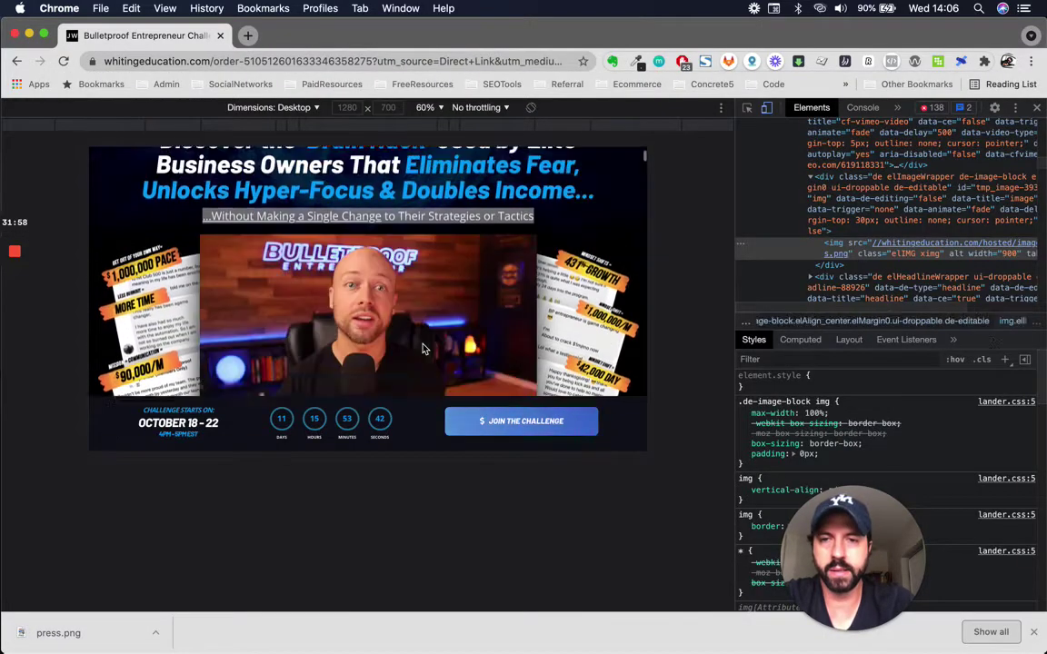
Examine the reference hero from headline to student montage and inspect its section's background image source in the page code
{"action": "scroll", "coordinate": [423, 348], "scroll_direction": "down", "scroll_amount": 3}
{"action": "scroll", "coordinate": [591, 287], "scroll_direction": "down", "scroll_amount": 3}
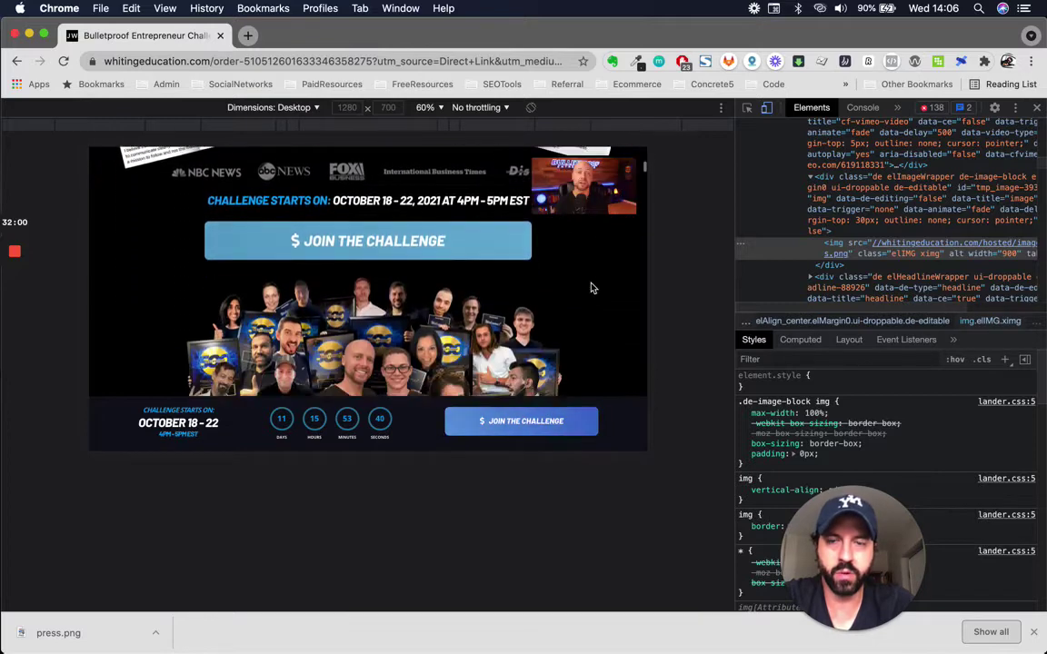
{"action": "scroll", "coordinate": [487, 276], "scroll_direction": "up", "scroll_amount": 6}
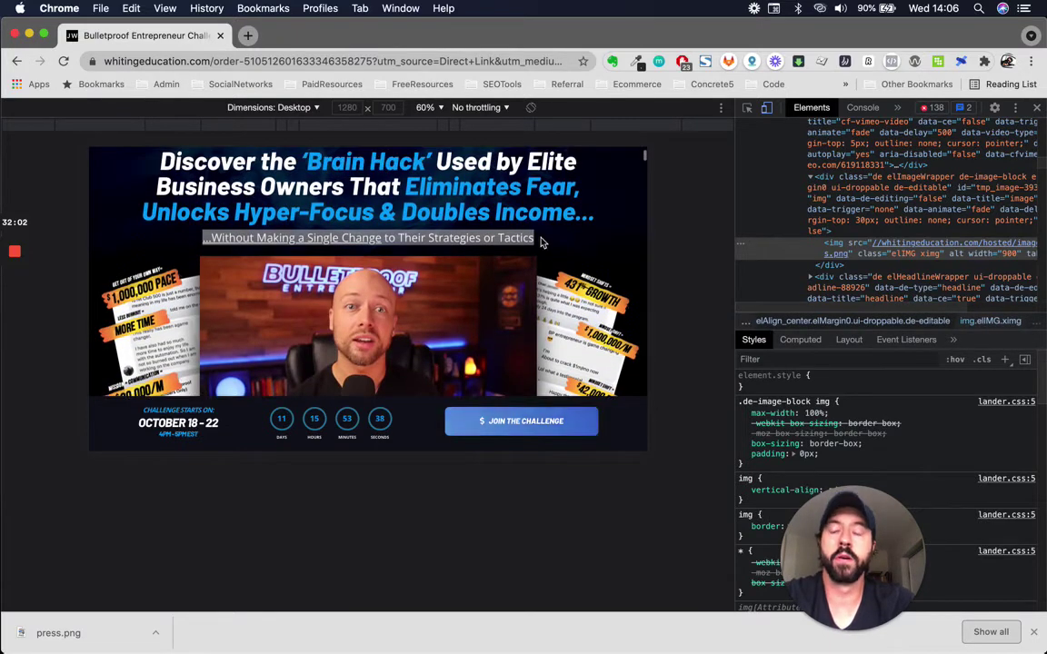
{"action": "scroll", "coordinate": [571, 287], "scroll_direction": "up", "scroll_amount": 3}
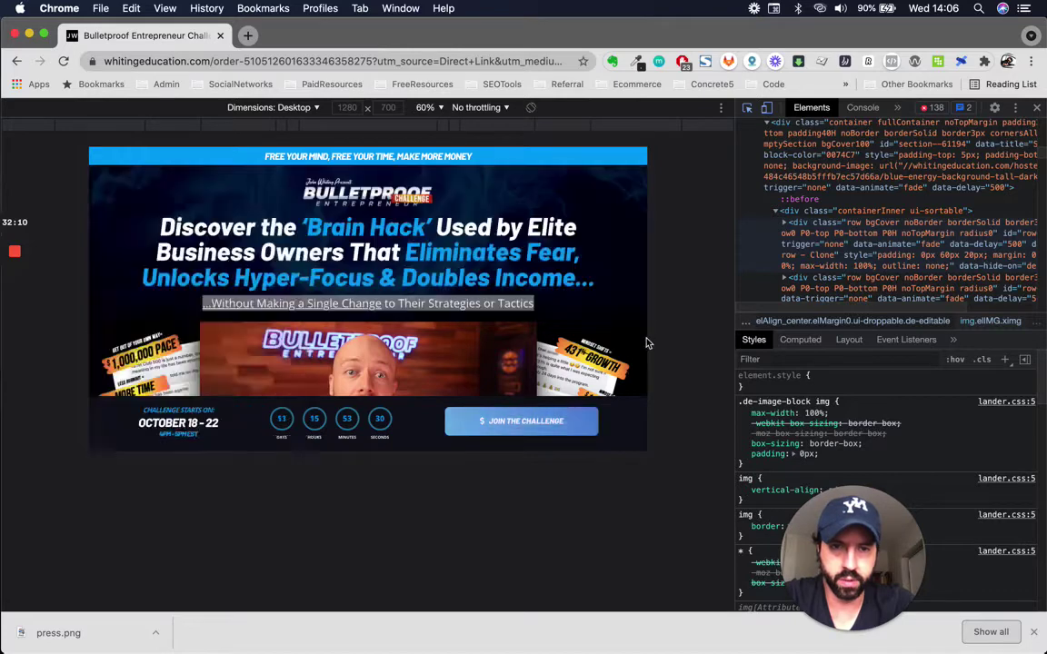
{"action": "left_click", "coordinate": [640, 300]}
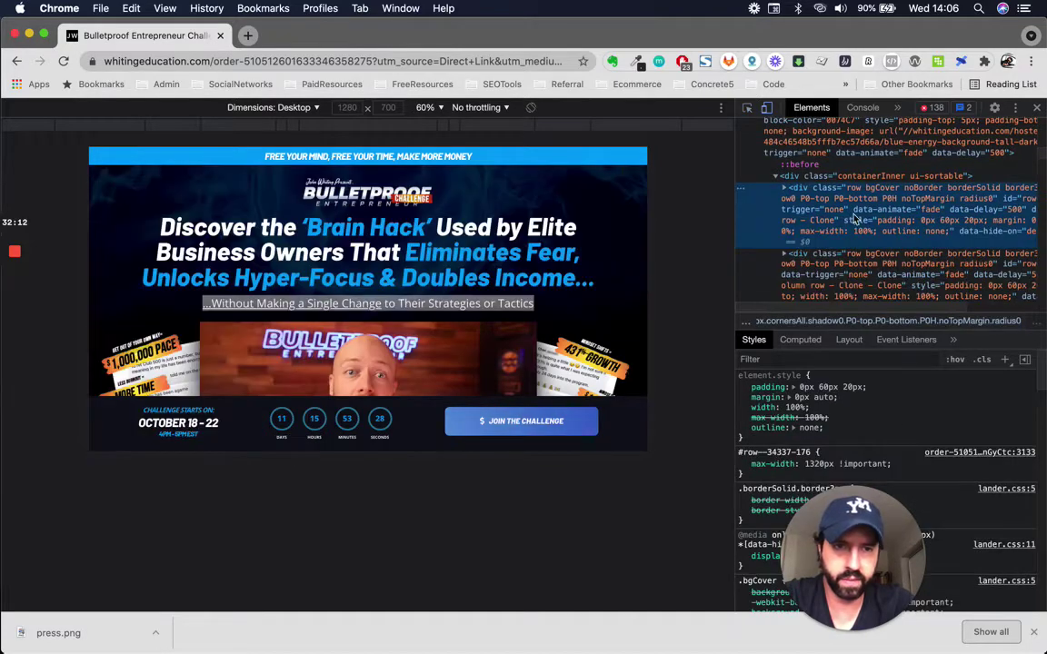
{"action": "left_click", "coordinate": [857, 175]}
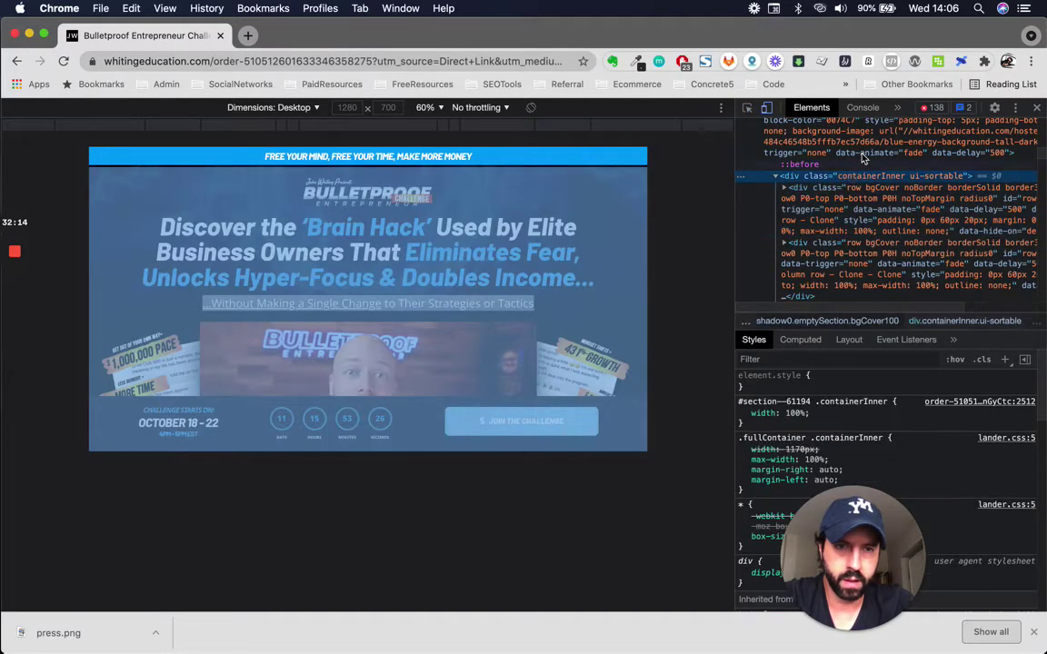
{"action": "left_click", "coordinate": [871, 143]}
{"action": "mouse_move", "coordinate": [865, 437]}
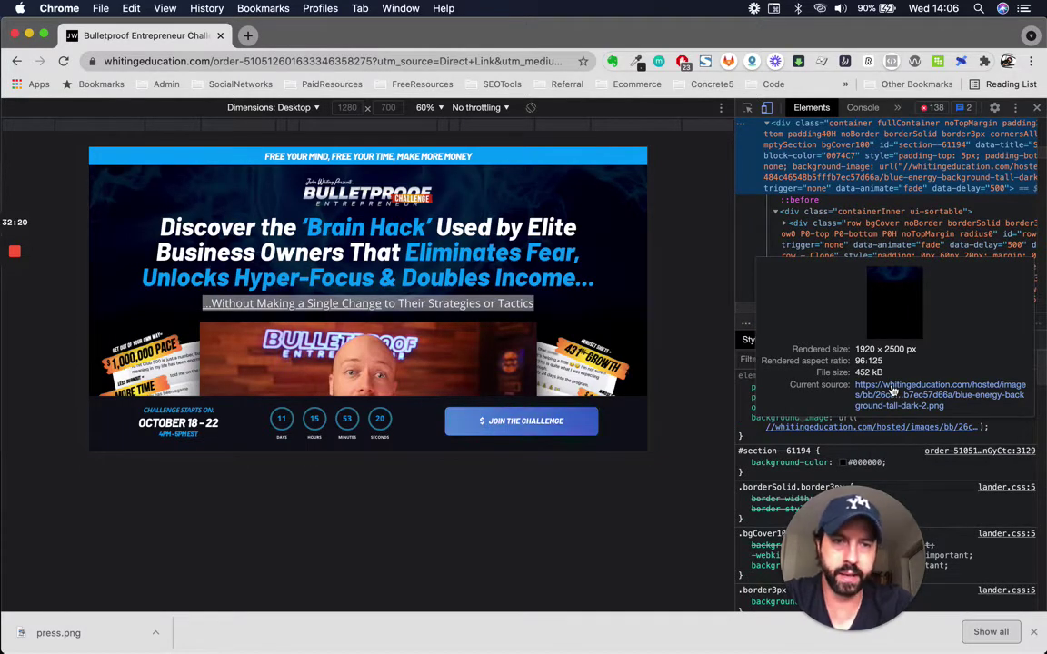
{"action": "left_click", "coordinate": [1036, 107]}
Copy the challenge date line beneath the reference page's press logos and switch back to the Elementor editor
{"action": "scroll", "coordinate": [566, 336], "scroll_direction": "down", "scroll_amount": 10}
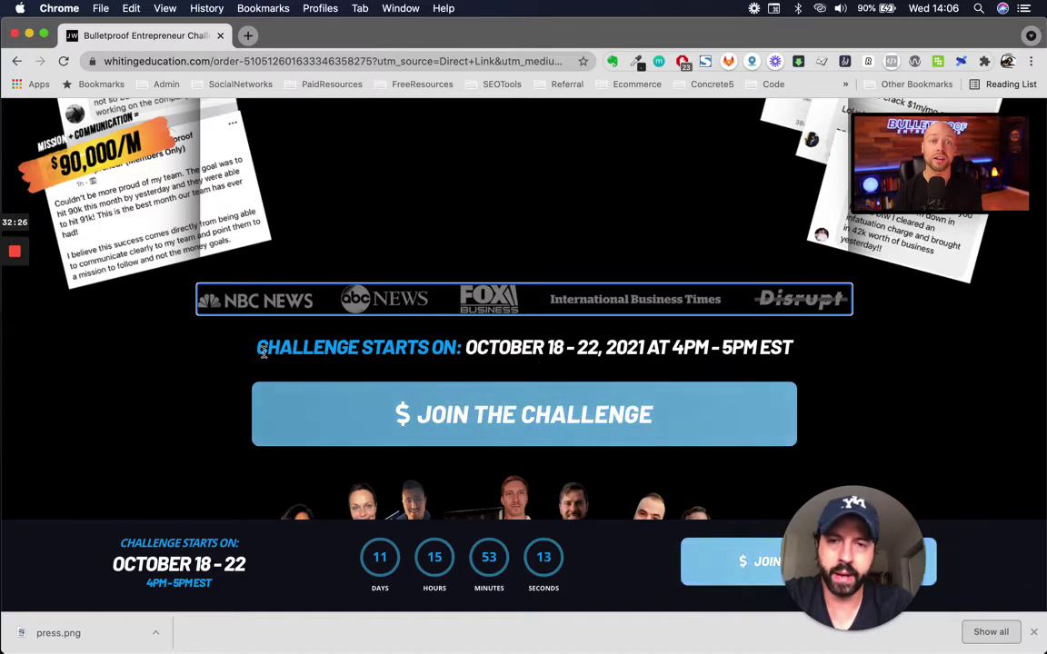
{"action": "left_click_drag", "start_coordinate": [252, 359], "coordinate": [793, 359]}
{"action": "key", "text": "ctrl+Up"}
{"action": "left_click", "coordinate": [387, 294]}
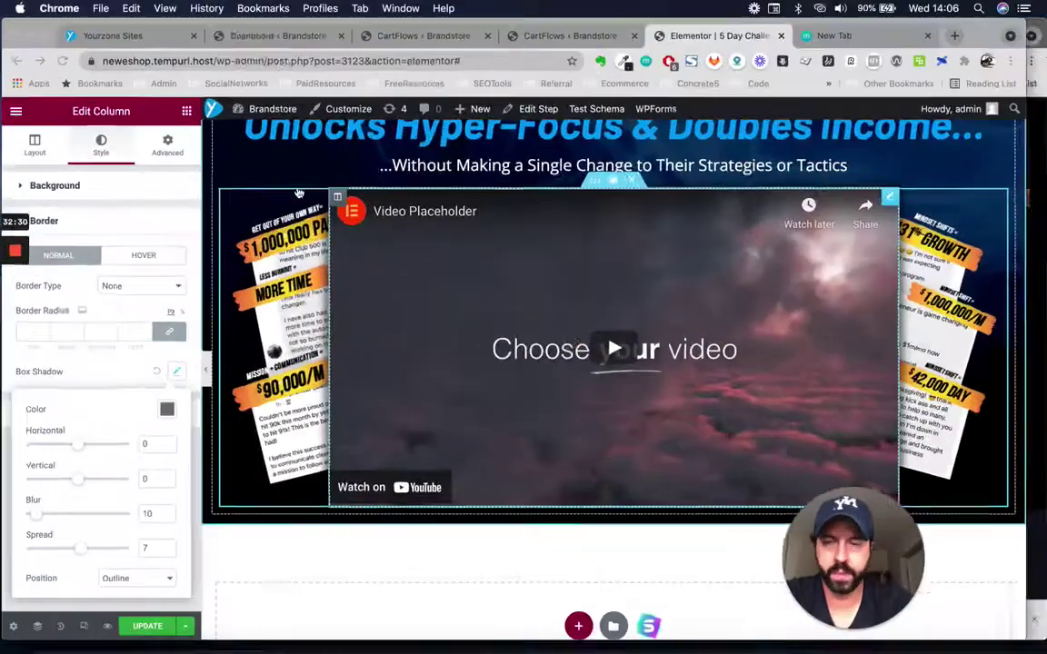
Add a heading below the video reading "CHALLENGE STARTS ON: OCTOBER 18 - 22, 2021 AT 4PM - 5PM EST" from the copied text
{"action": "left_click", "coordinate": [190, 112]}
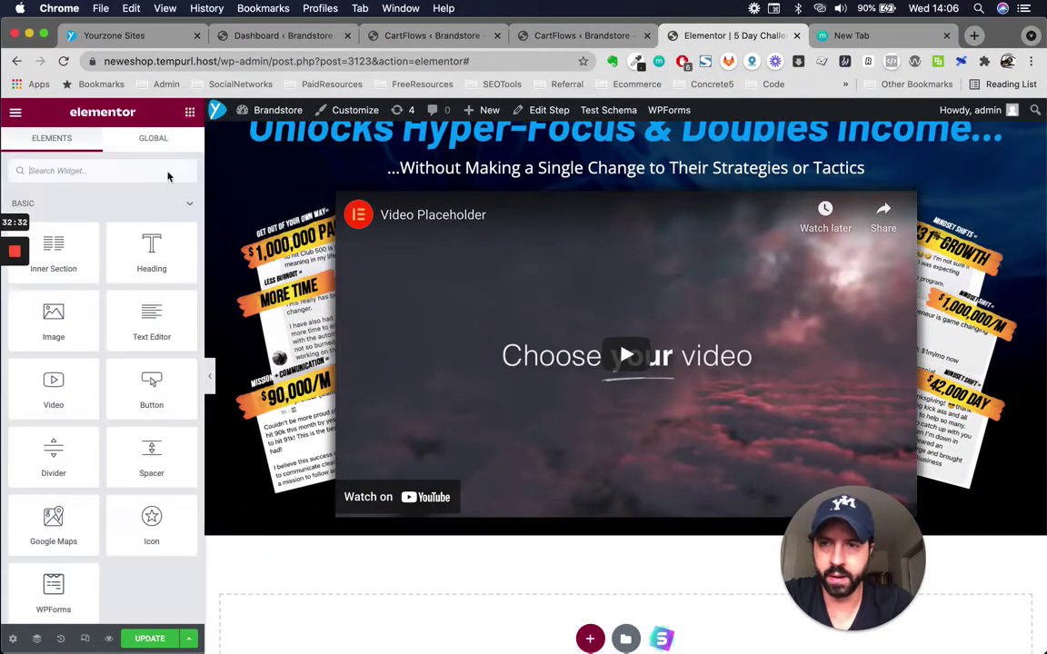
{"action": "left_click_drag", "start_coordinate": [148, 243], "coordinate": [642, 520]}
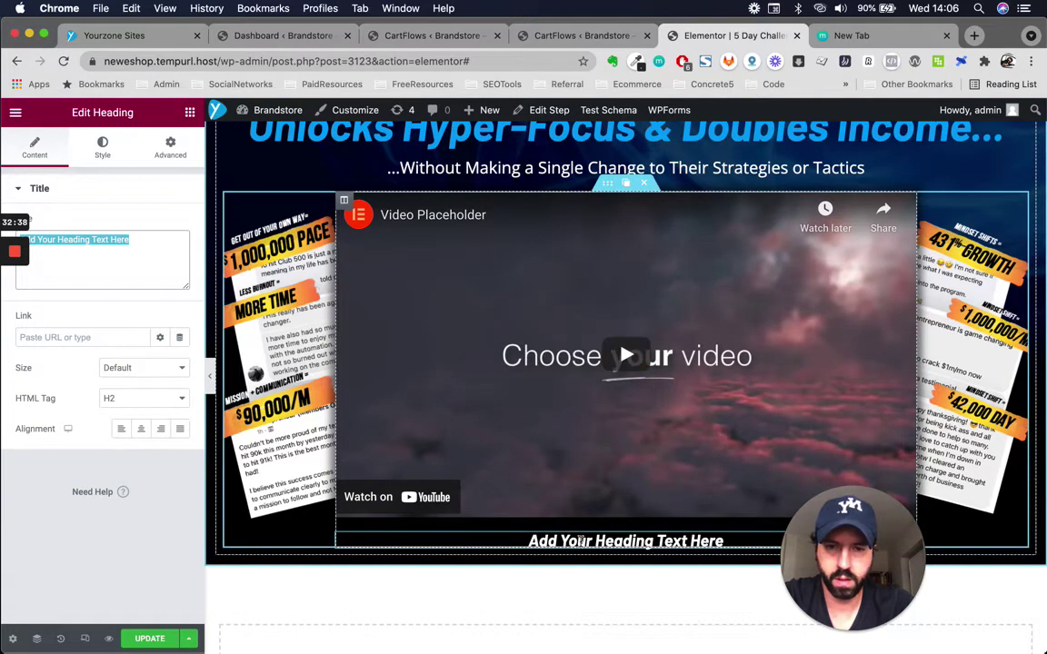
{"action": "key", "text": "super+v"}
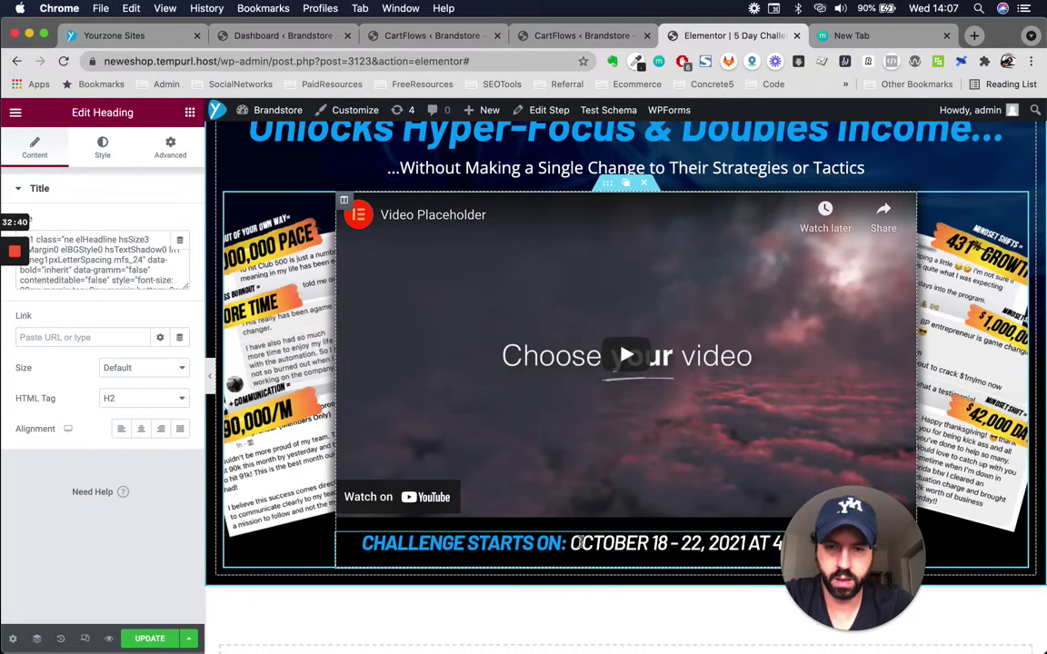
{"action": "scroll", "coordinate": [517, 504], "scroll_direction": "down", "scroll_amount": 3}
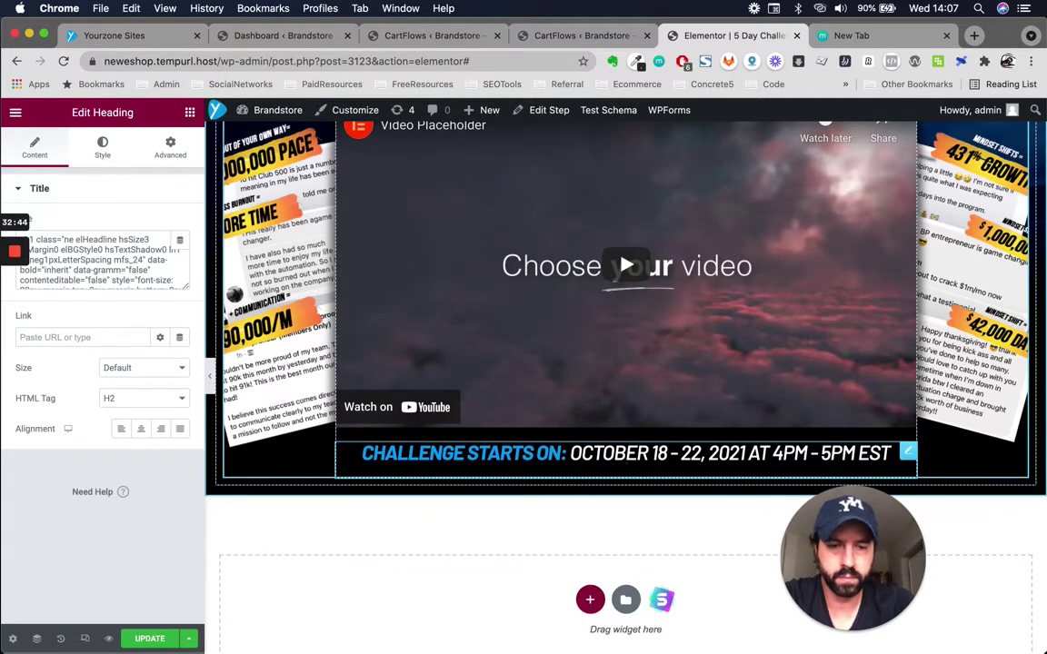
{"action": "scroll", "coordinate": [113, 264], "scroll_direction": "down", "scroll_amount": 8}
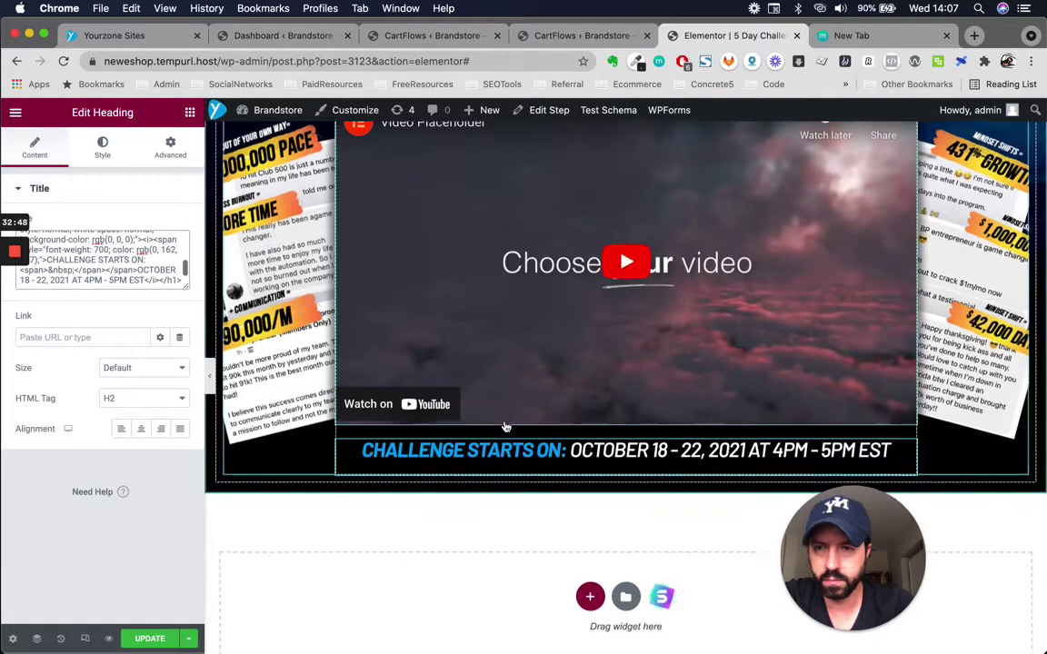
{"action": "scroll", "coordinate": [626, 414], "scroll_direction": "down", "scroll_amount": 2}
Add a button widget directly below the challenge date heading in the video column
{"action": "key", "text": "ctrl+Up"}
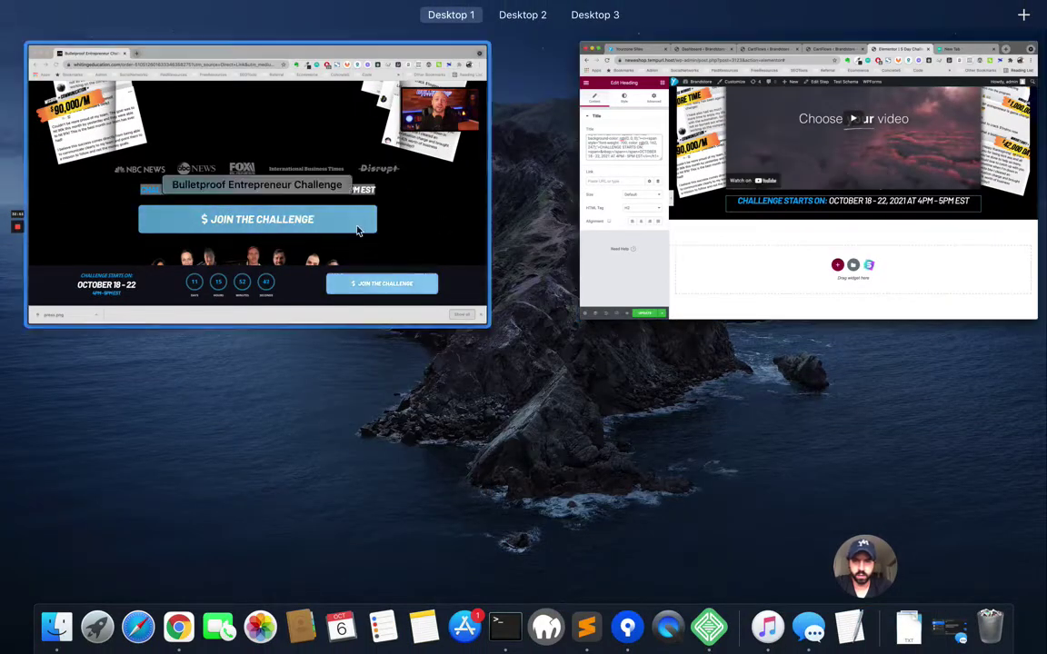
{"action": "left_click", "coordinate": [691, 219]}
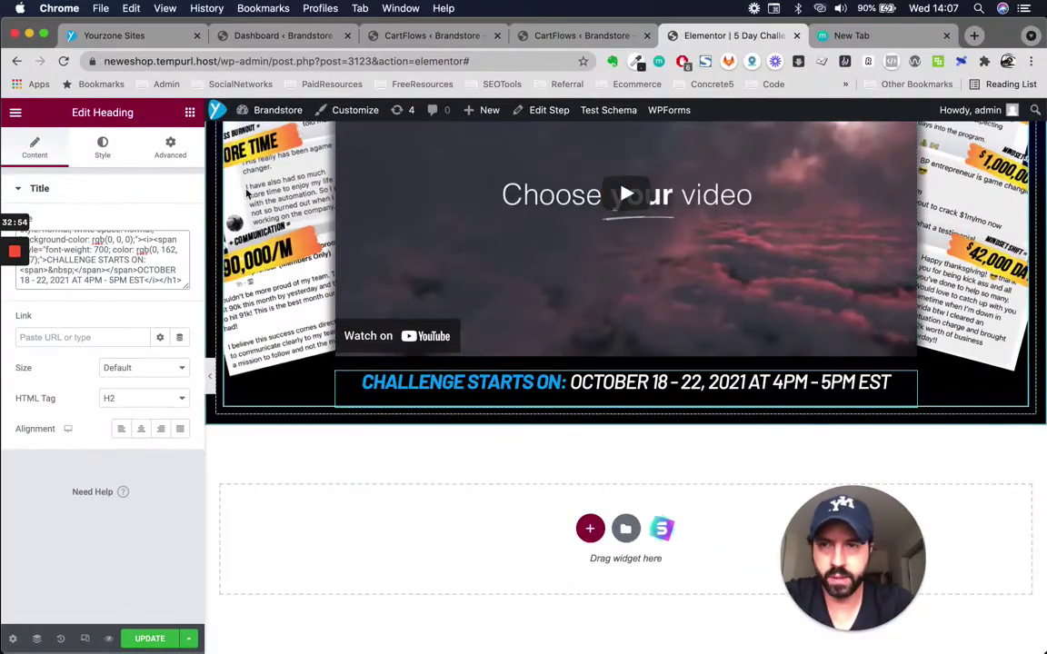
{"action": "left_click", "coordinate": [191, 113]}
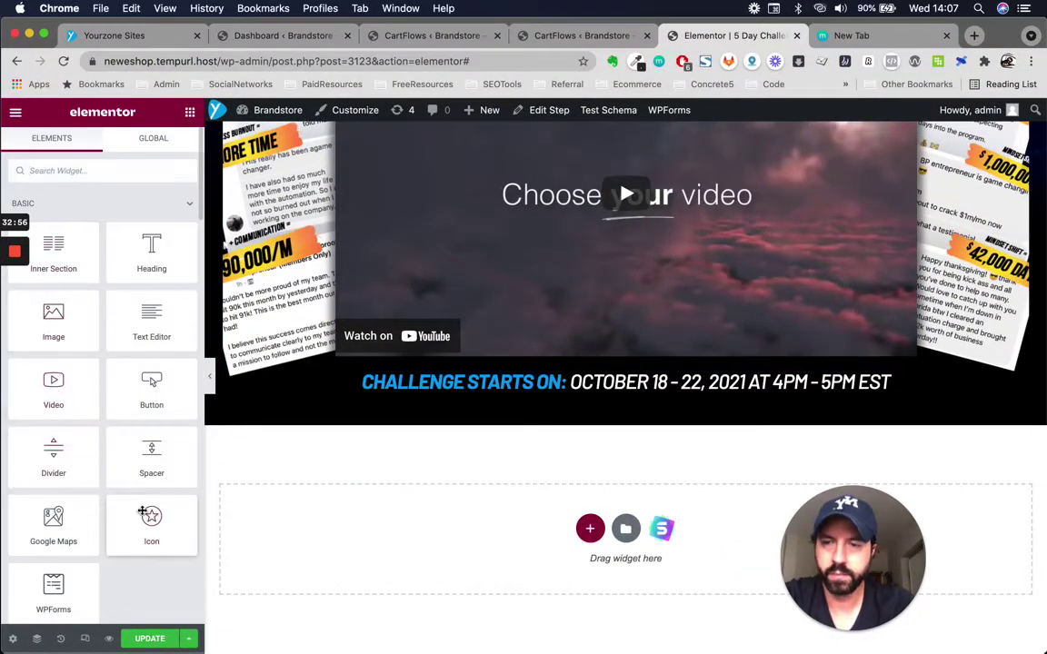
{"action": "scroll", "coordinate": [136, 350], "scroll_direction": "down", "scroll_amount": 2}
{"action": "left_click_drag", "start_coordinate": [152, 313], "coordinate": [648, 402]}
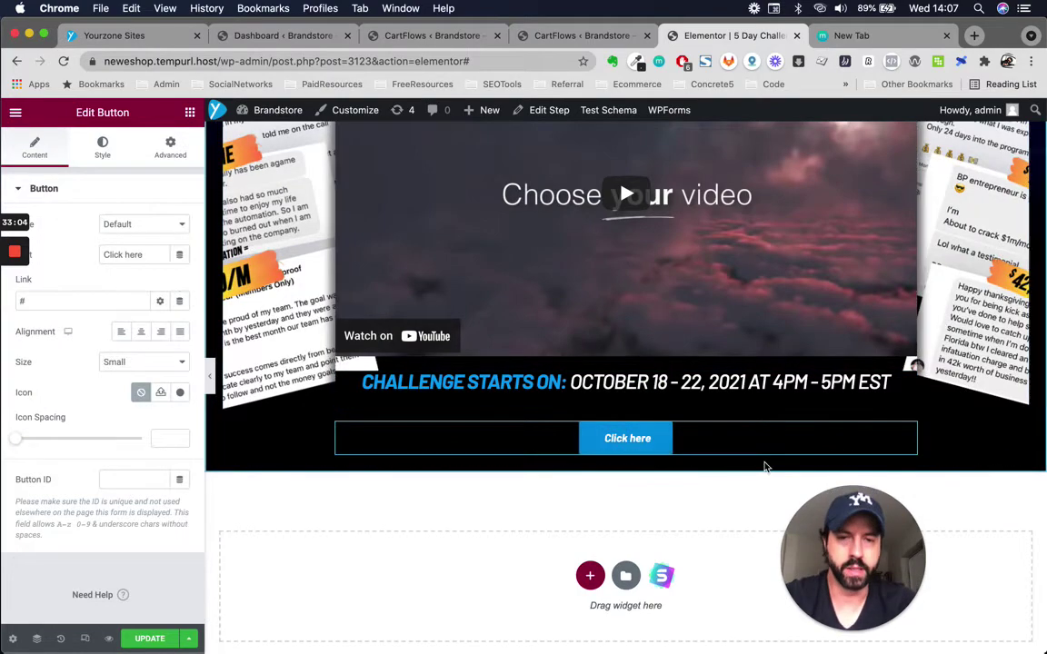
Switch to the reference page and inspect the font, color and padding of its "Join the Challenge" button in the page code
{"action": "key", "text": "ctrl+Up"}
{"action": "left_click", "coordinate": [230, 231]}
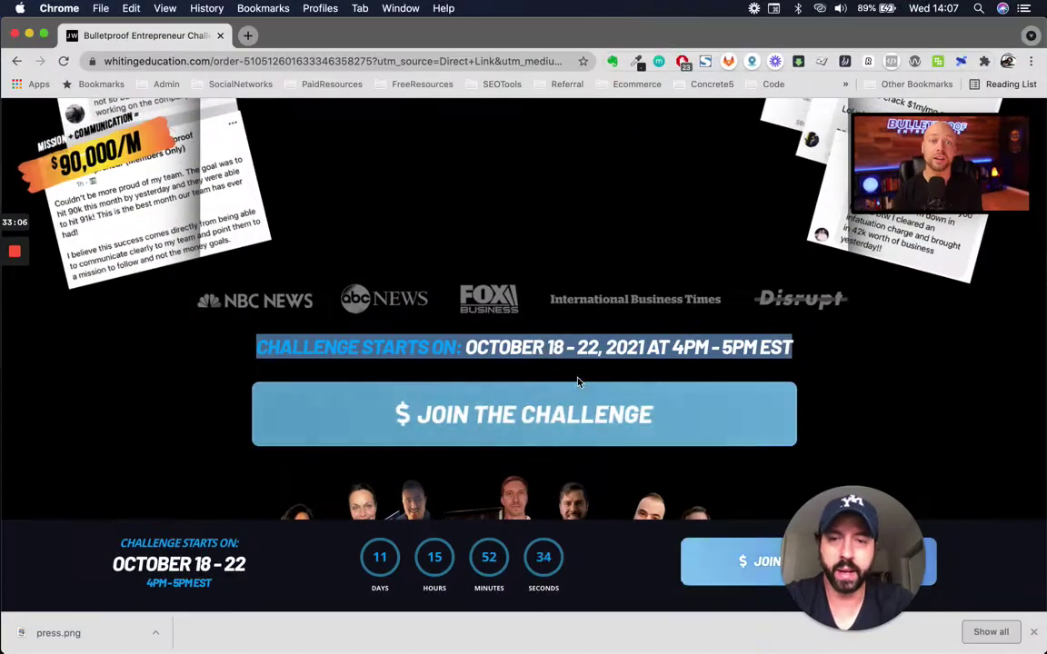
{"action": "scroll", "coordinate": [219, 346], "scroll_direction": "up", "scroll_amount": 1}
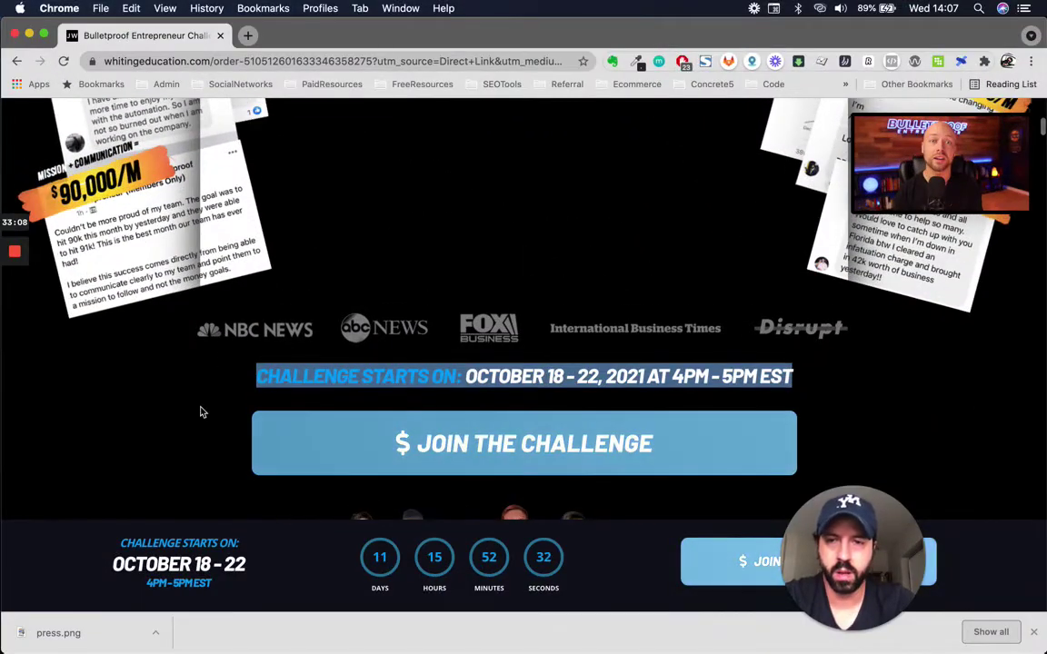
{"action": "right_click", "coordinate": [484, 445]}
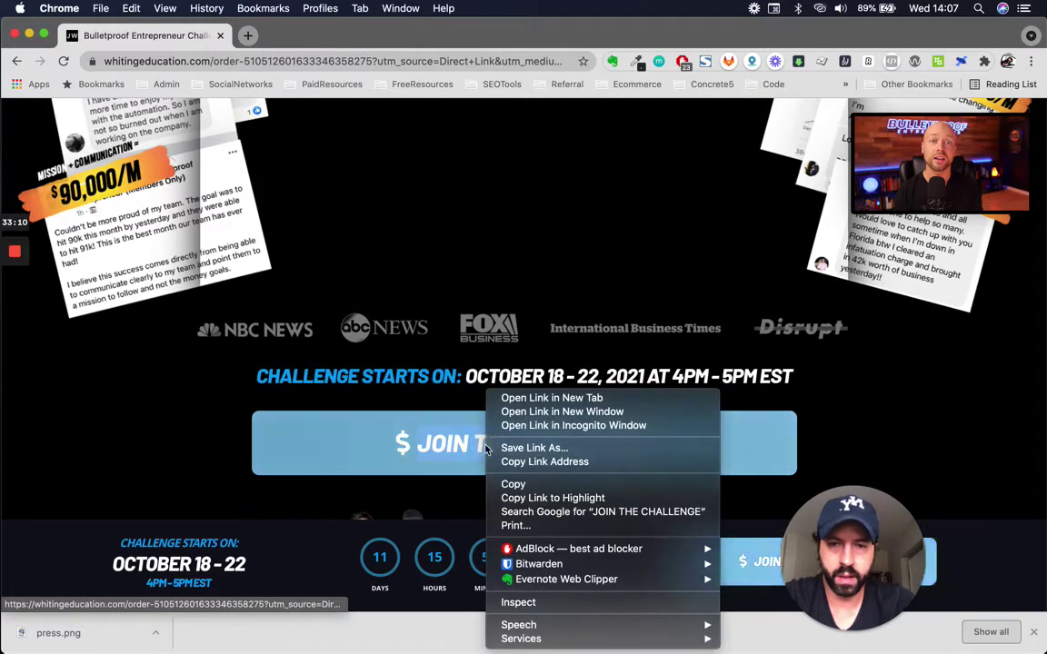
{"action": "left_click", "coordinate": [531, 605]}
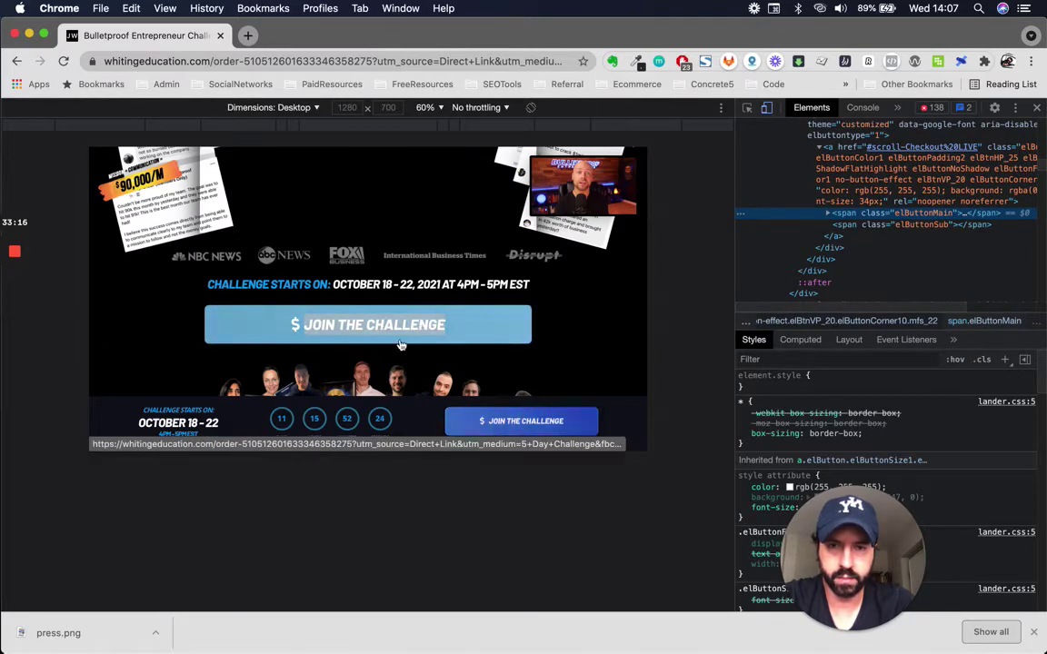
{"action": "left_click", "coordinate": [747, 109]}
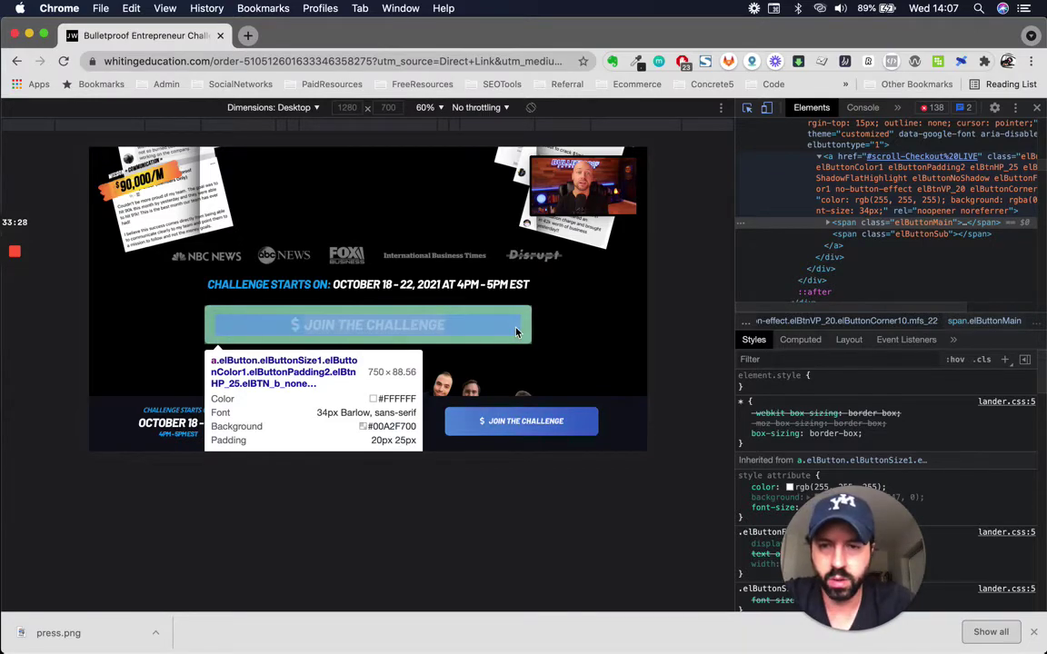
Set the new Elementor button's text to "$ Join the Challenge", matching the wording on the reference page
{"action": "key", "text": "ctrl+Up"}
{"action": "left_click", "coordinate": [311, 224]}
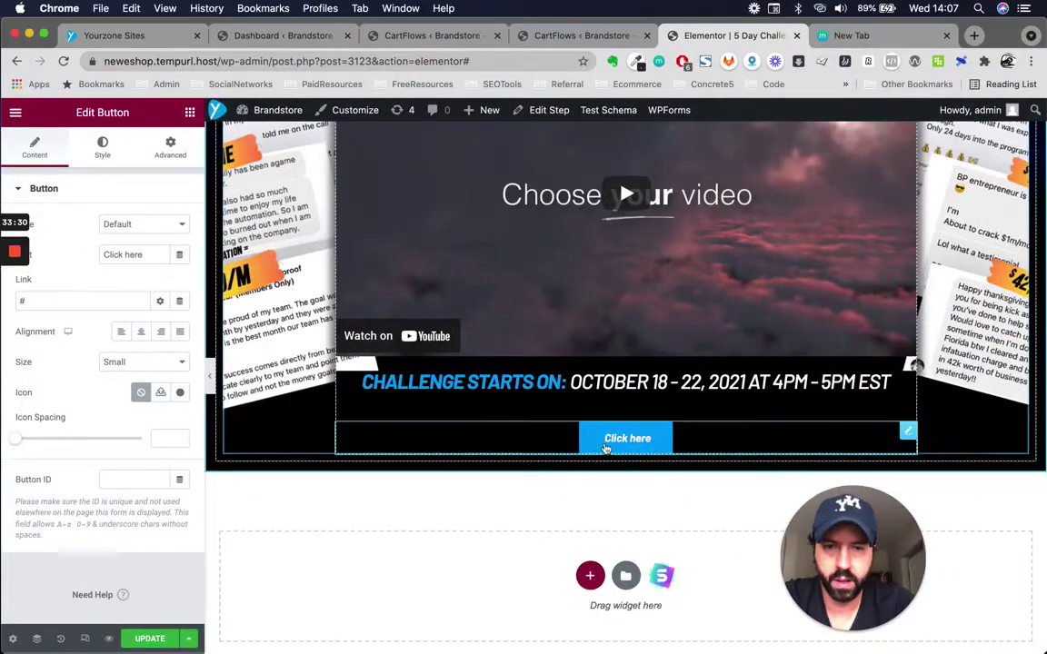
{"action": "key", "text": "ctrl+Up"}
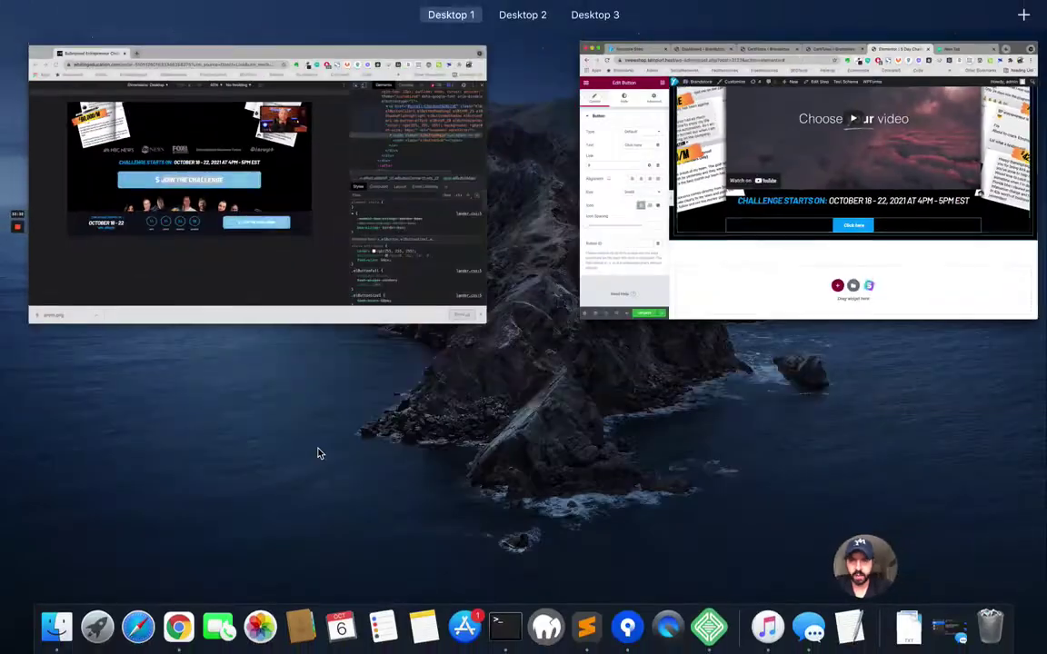
{"action": "left_click", "coordinate": [273, 227]}
{"action": "key", "text": "ctrl+Up"}
{"action": "left_click", "coordinate": [301, 289]}
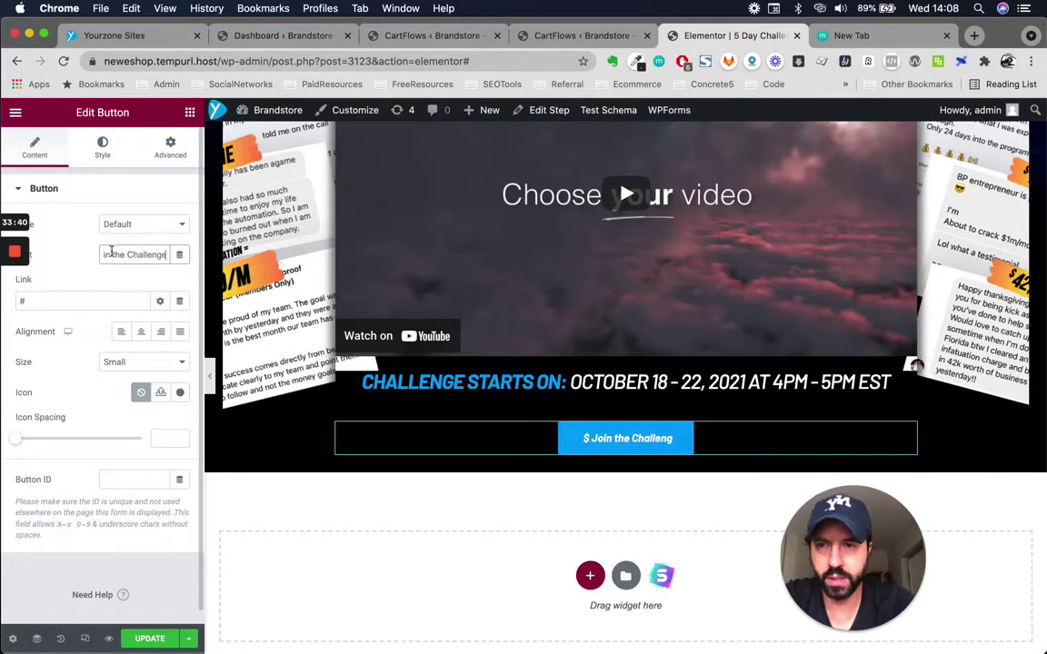
Set the join button's typography size to 34 px
{"action": "left_click", "coordinate": [103, 147]}
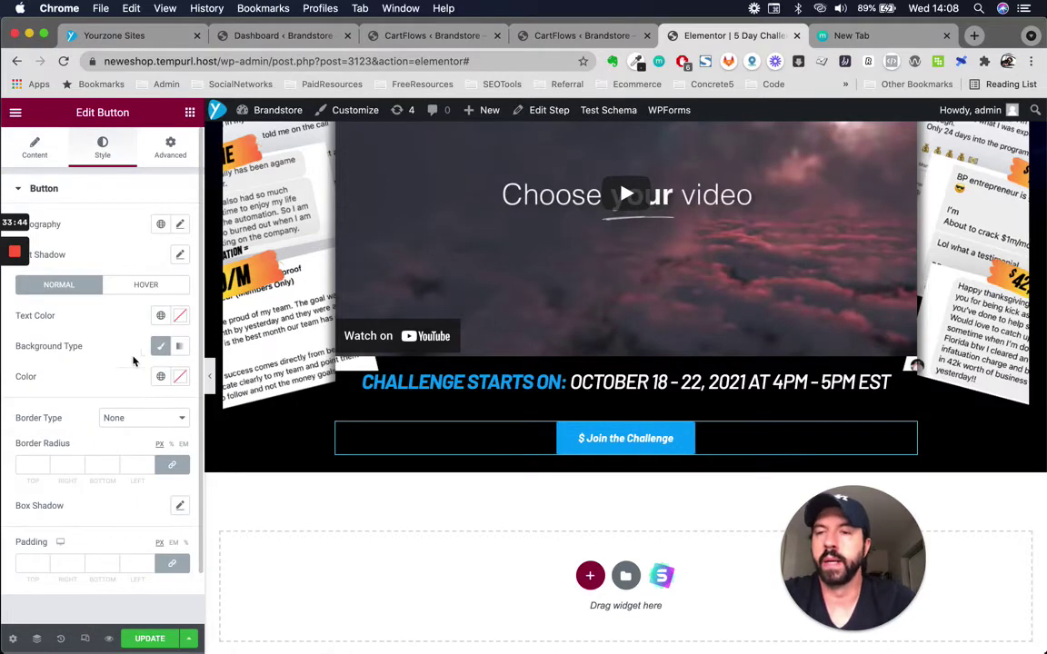
{"action": "scroll", "coordinate": [81, 264], "scroll_direction": "down", "scroll_amount": 2}
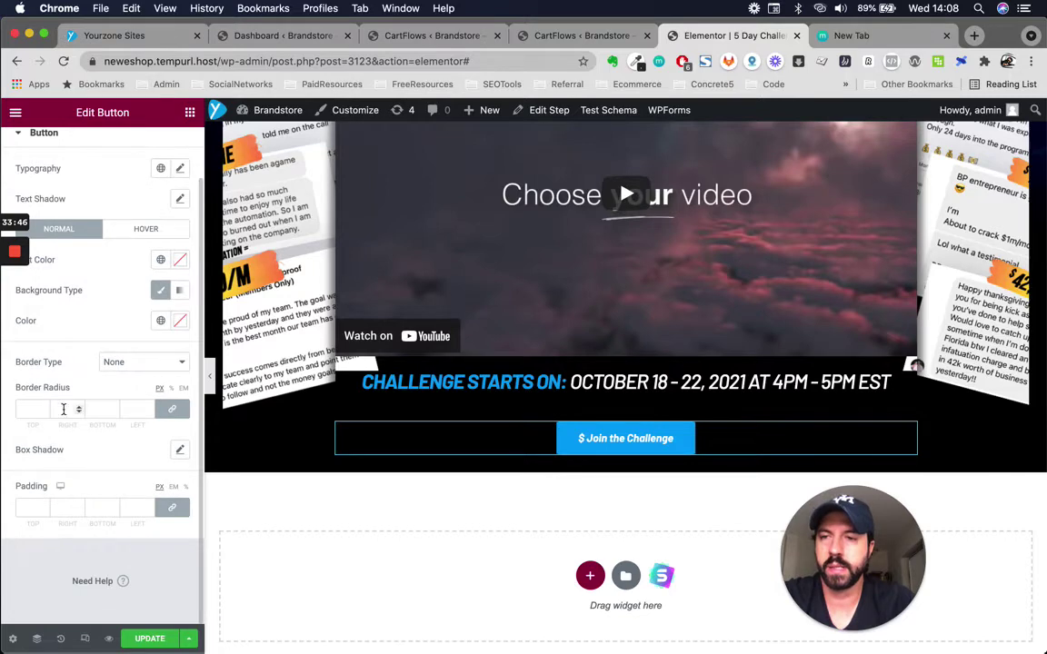
{"action": "scroll", "coordinate": [64, 411], "scroll_direction": "up", "scroll_amount": 2}
{"action": "left_click", "coordinate": [180, 226]}
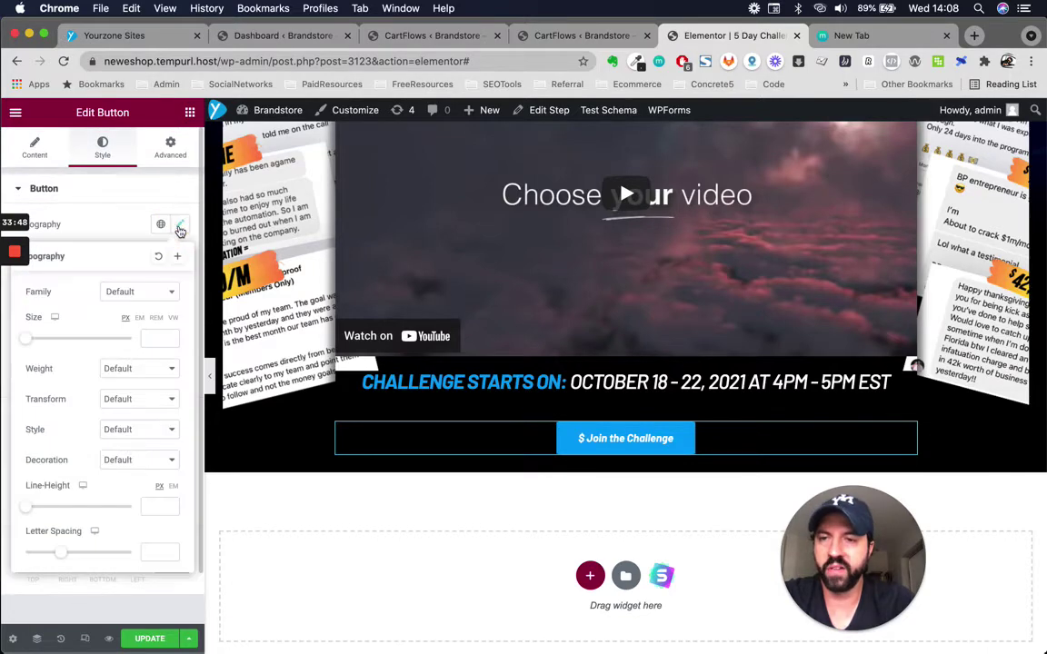
{"action": "left_click", "coordinate": [150, 337]}
{"action": "type", "text": "34"}
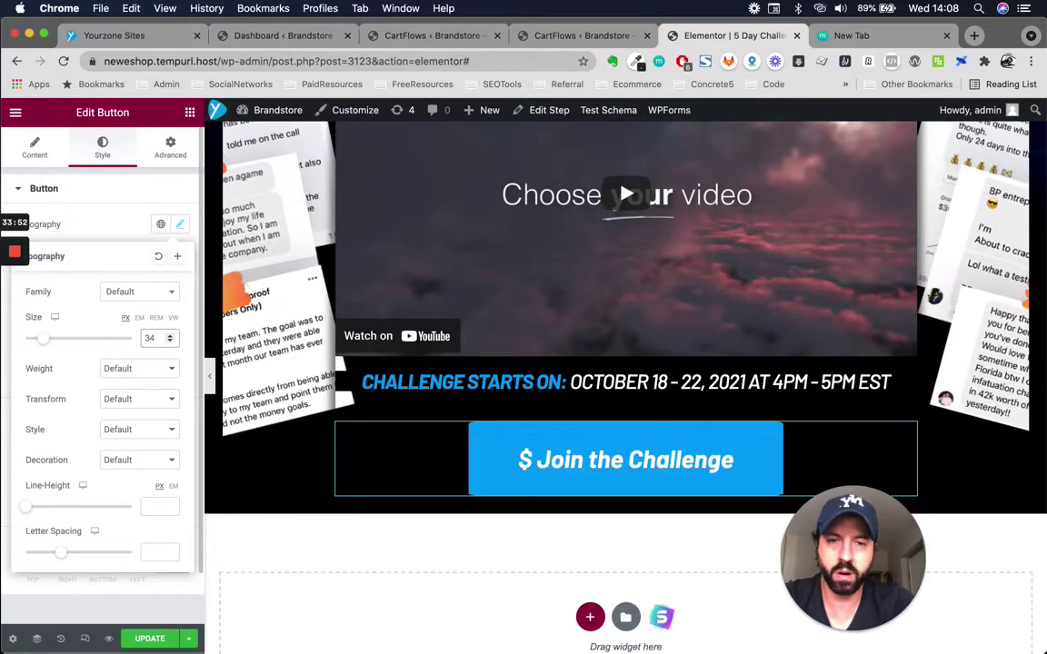
Switch the join button's typography size unit to em and set the size to 2
{"action": "key", "text": "ctrl+Up"}
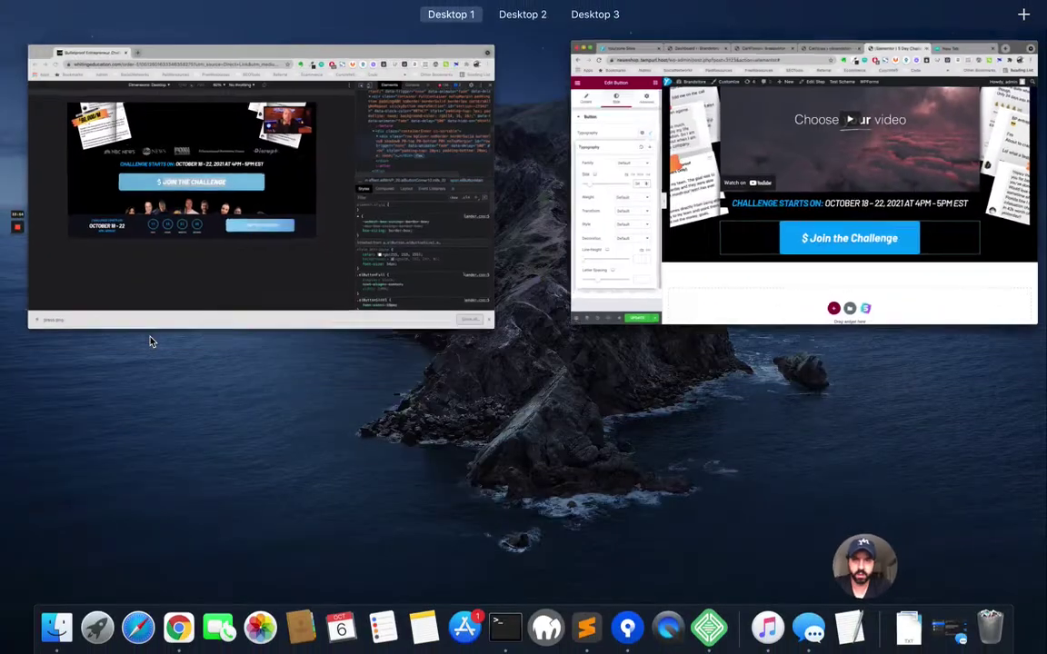
{"action": "left_click", "coordinate": [600, 300]}
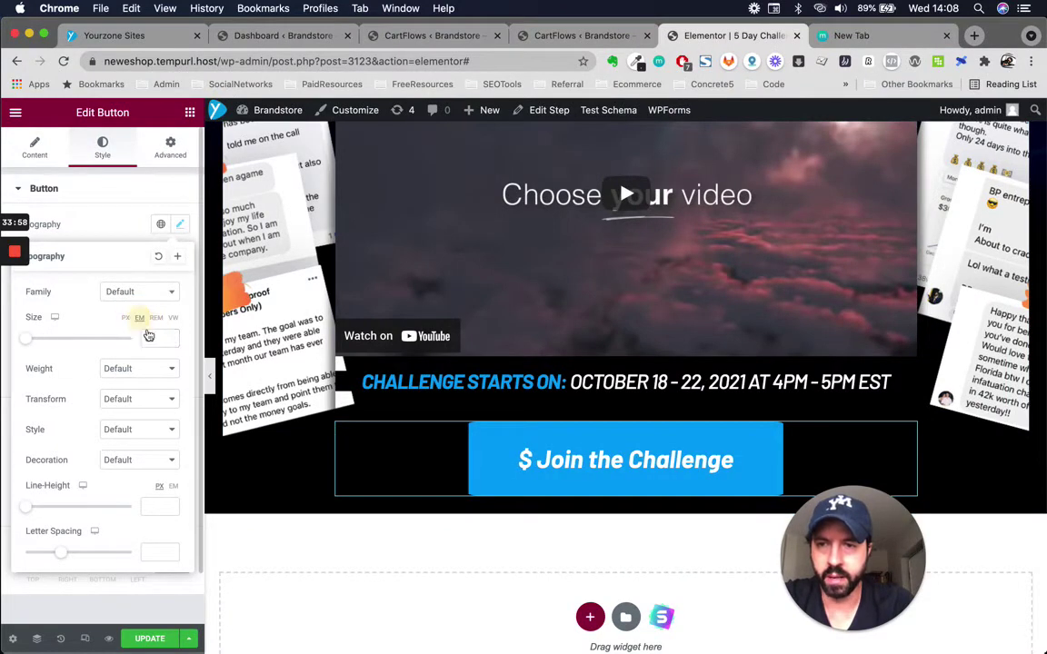
{"action": "type", "text": "314"}
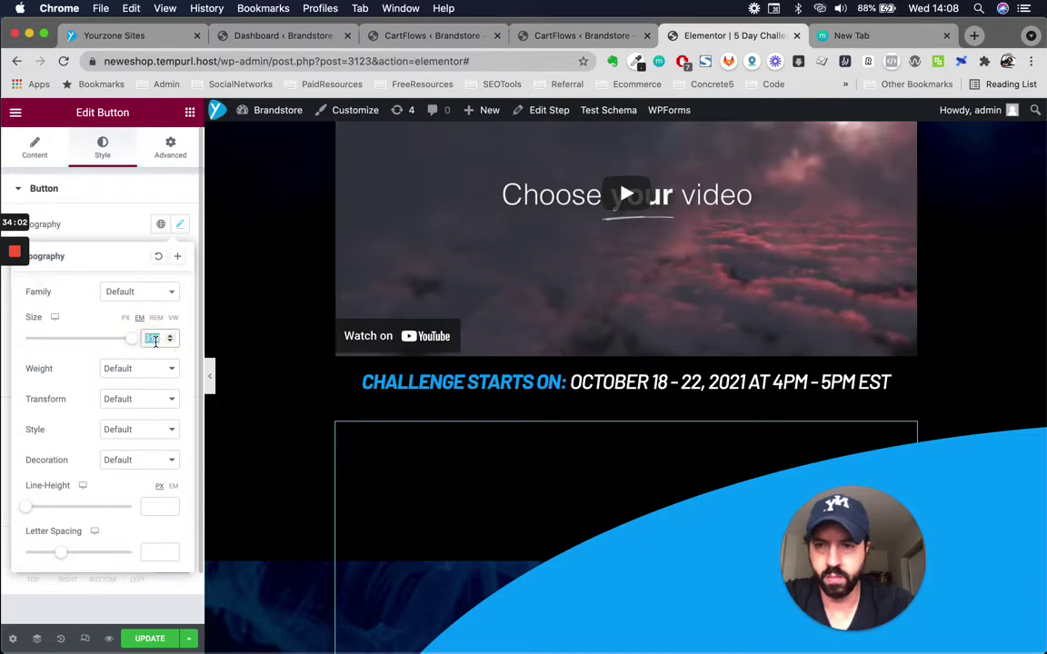
{"action": "type", "text": "2"}
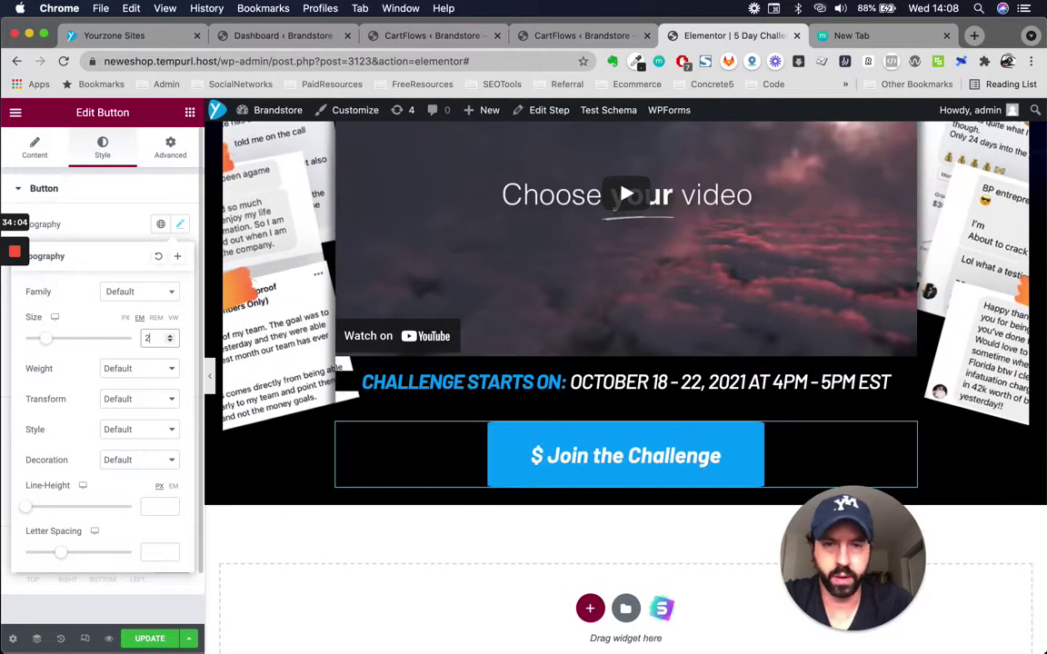
Transform the join button's text to uppercase and justify the button across the full column width
{"action": "scroll", "coordinate": [92, 367], "scroll_direction": "down", "scroll_amount": 1}
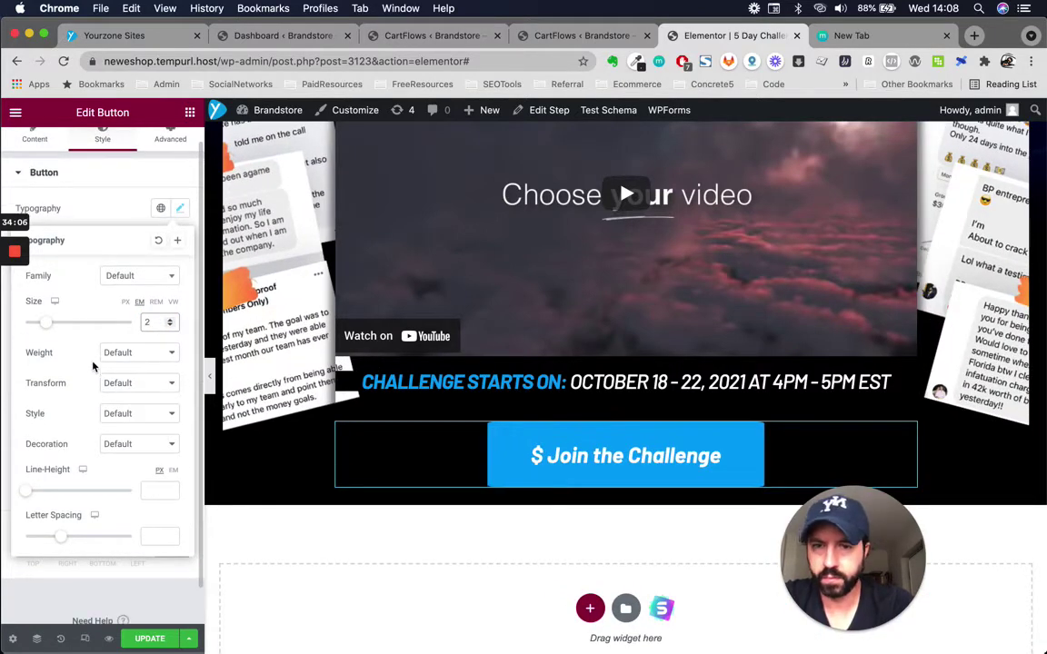
{"action": "left_click", "coordinate": [114, 383]}
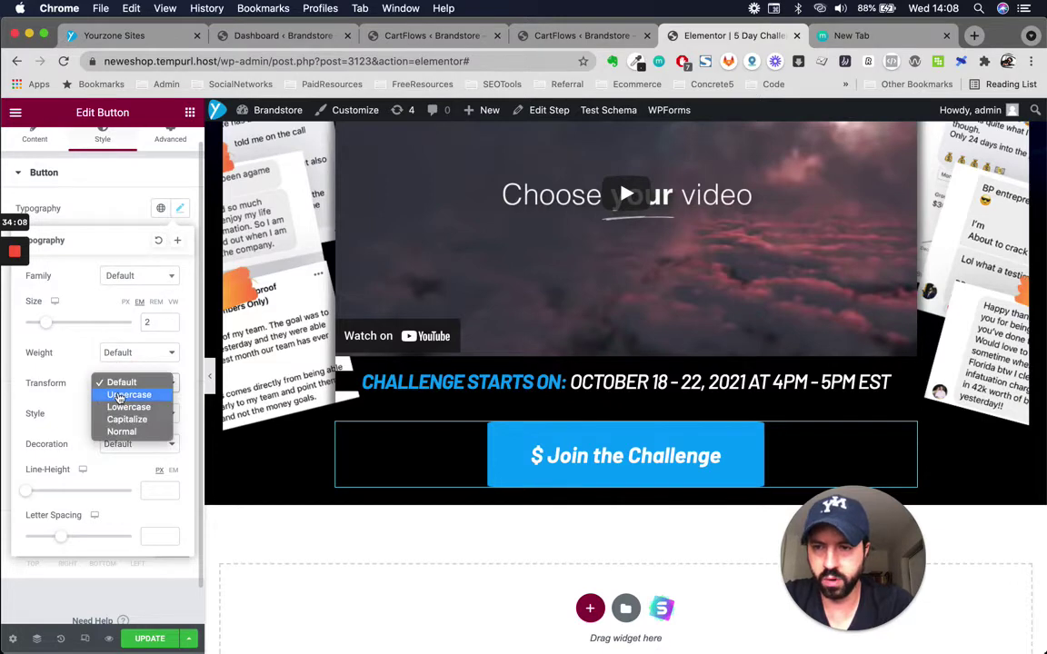
{"action": "left_click", "coordinate": [129, 396]}
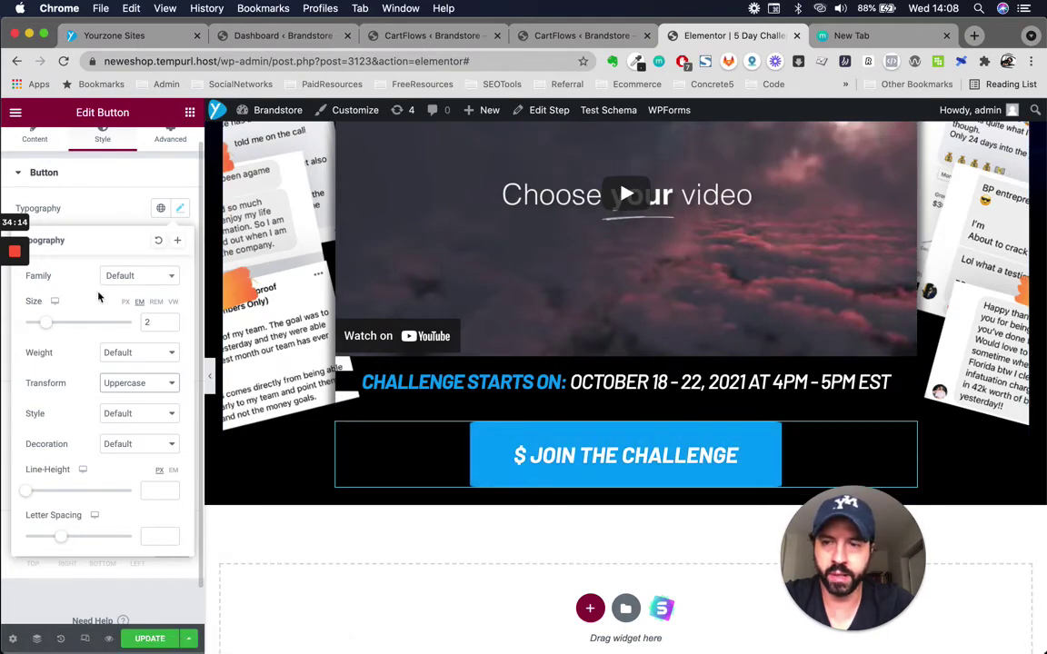
{"action": "left_click", "coordinate": [36, 156]}
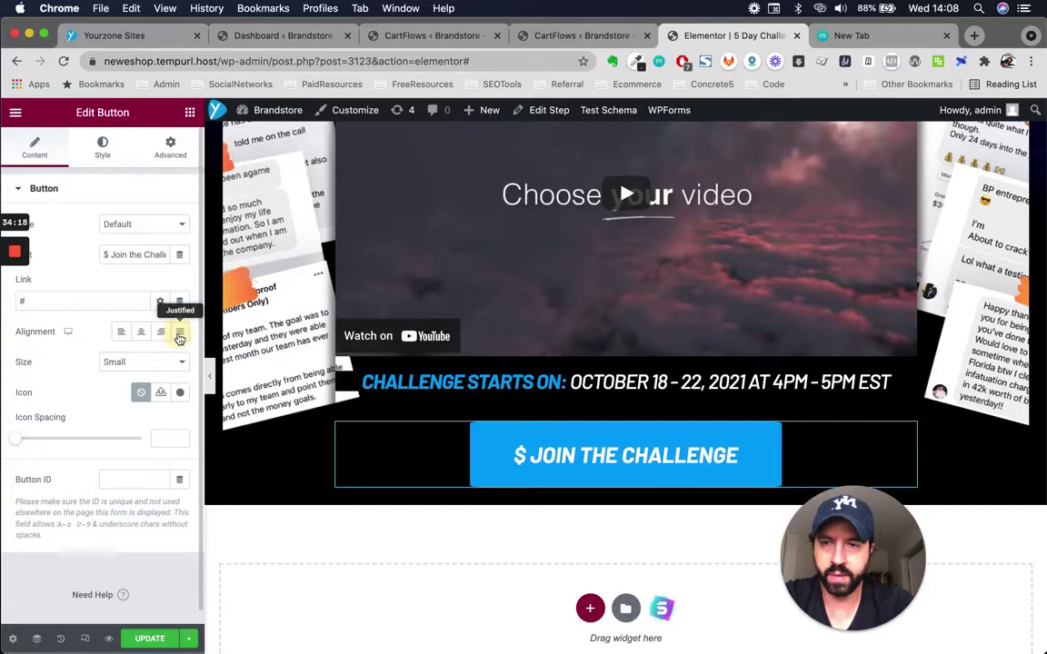
{"action": "left_click", "coordinate": [180, 336]}
Close the reference page's code inspector and examine the area below its join button, from the student montage to the "Discover How to" headline
{"action": "key", "text": "ctrl+Up"}
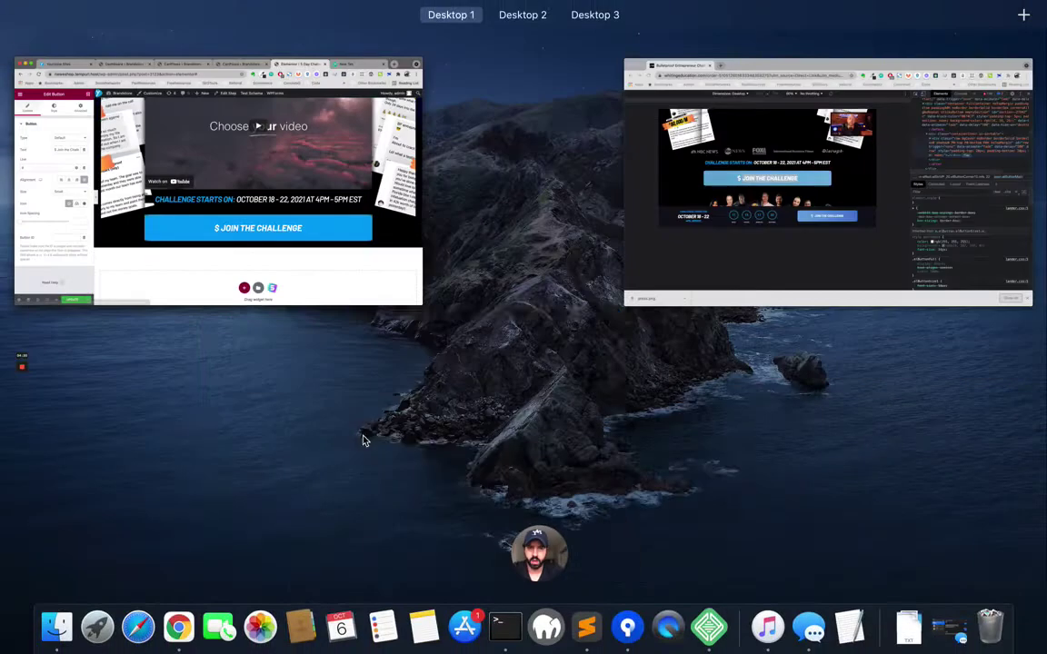
{"action": "left_click", "coordinate": [671, 252]}
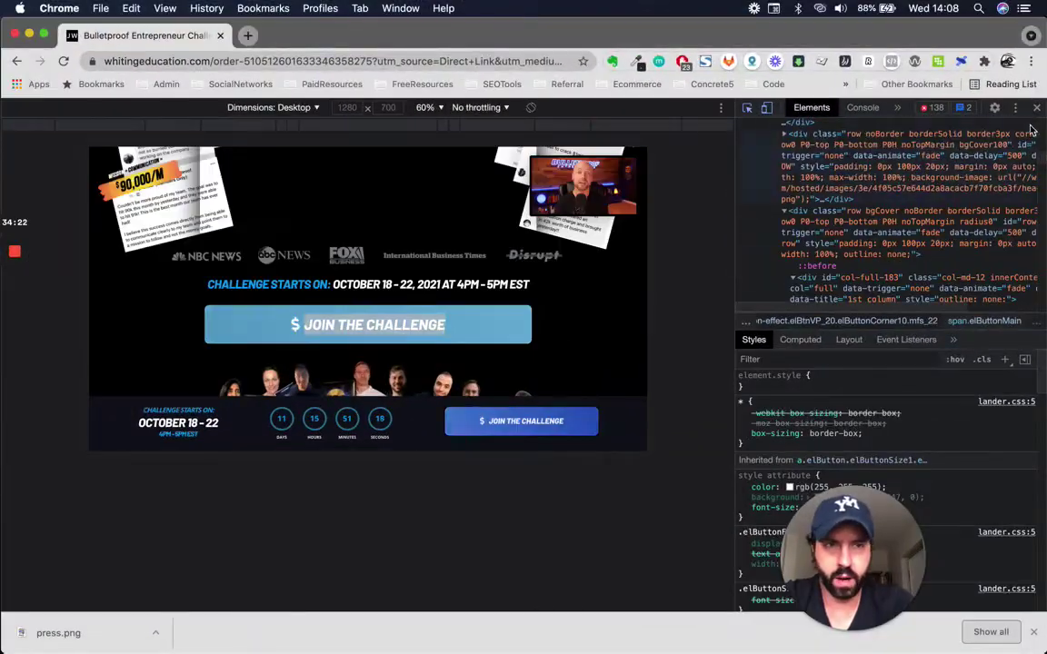
{"action": "left_click", "coordinate": [1036, 108]}
{"action": "scroll", "coordinate": [622, 377], "scroll_direction": "down", "scroll_amount": 5}
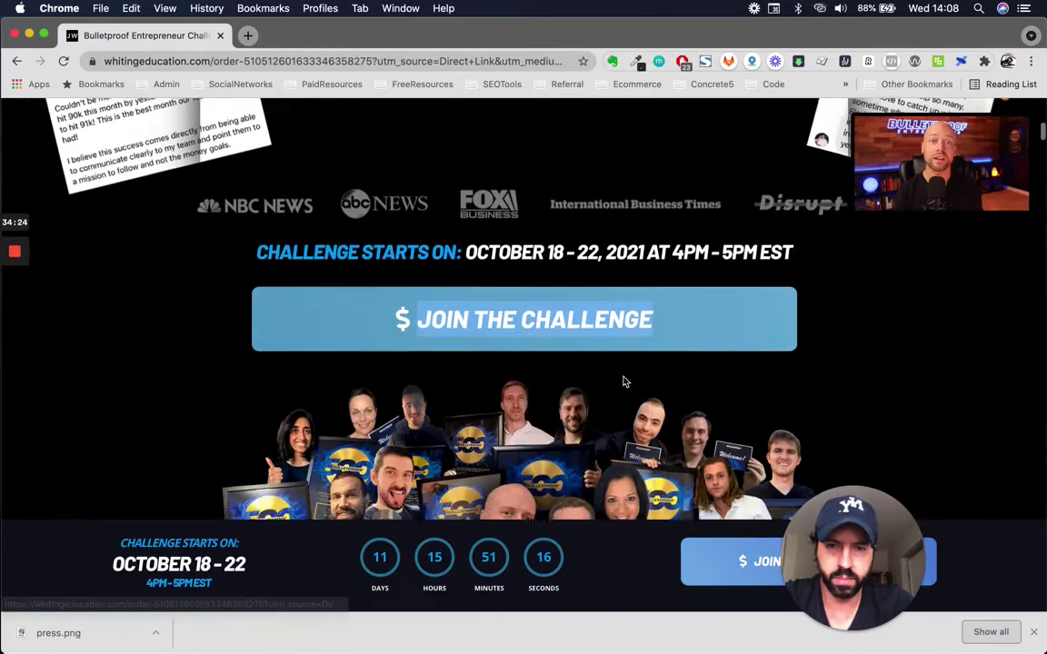
{"action": "scroll", "coordinate": [623, 376], "scroll_direction": "down", "scroll_amount": 3}
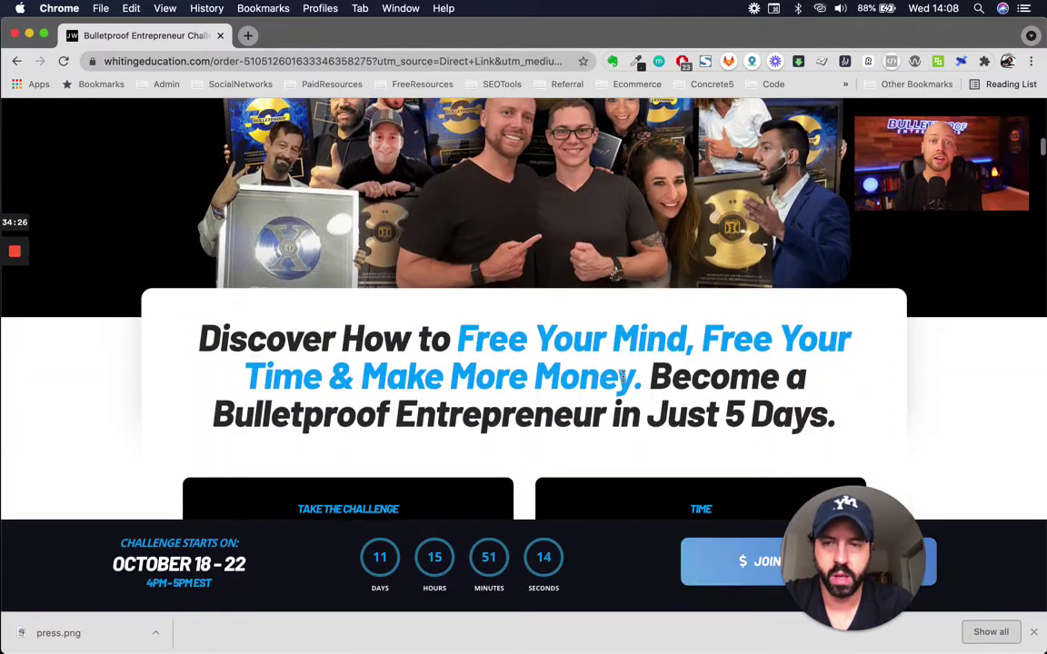
{"action": "scroll", "coordinate": [622, 376], "scroll_direction": "up", "scroll_amount": 3}
{"action": "key", "text": "ctrl+Up"}
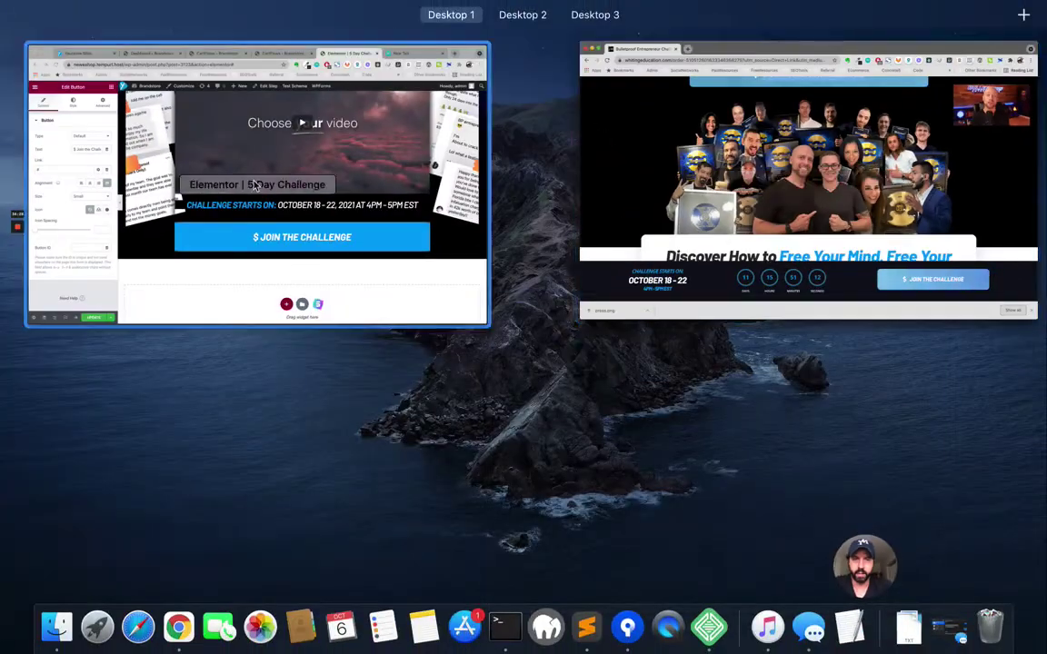
{"action": "left_click", "coordinate": [437, 291]}
{"action": "key", "text": "ctrl+Up"}
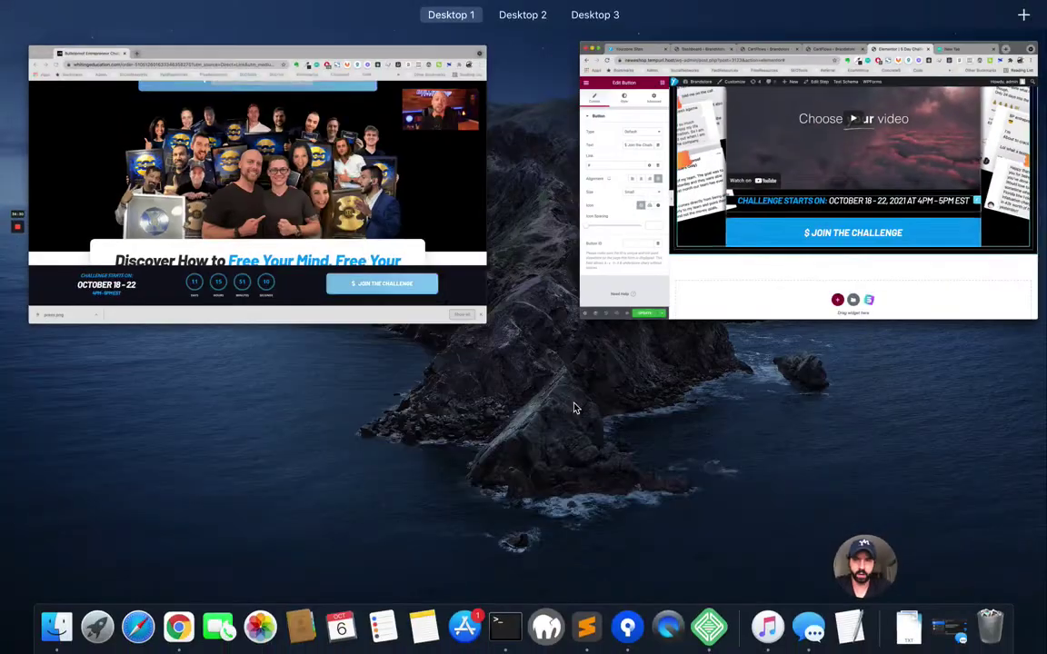
{"action": "left_click", "coordinate": [414, 314]}
{"action": "scroll", "coordinate": [414, 314], "scroll_direction": "up", "scroll_amount": 4}
{"action": "scroll", "coordinate": [413, 315], "scroll_direction": "down", "scroll_amount": 5}
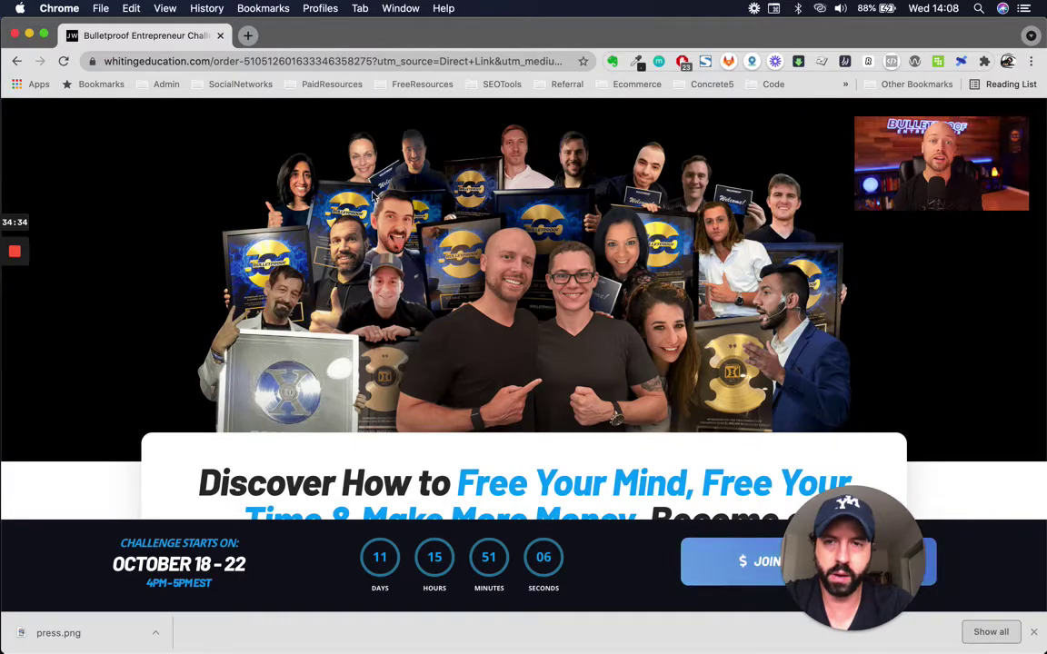
Compare the Elementor hero from headline to join button with the reference page's hero and student montage
{"action": "key", "text": "ctrl+Up"}
{"action": "left_click", "coordinate": [527, 309]}
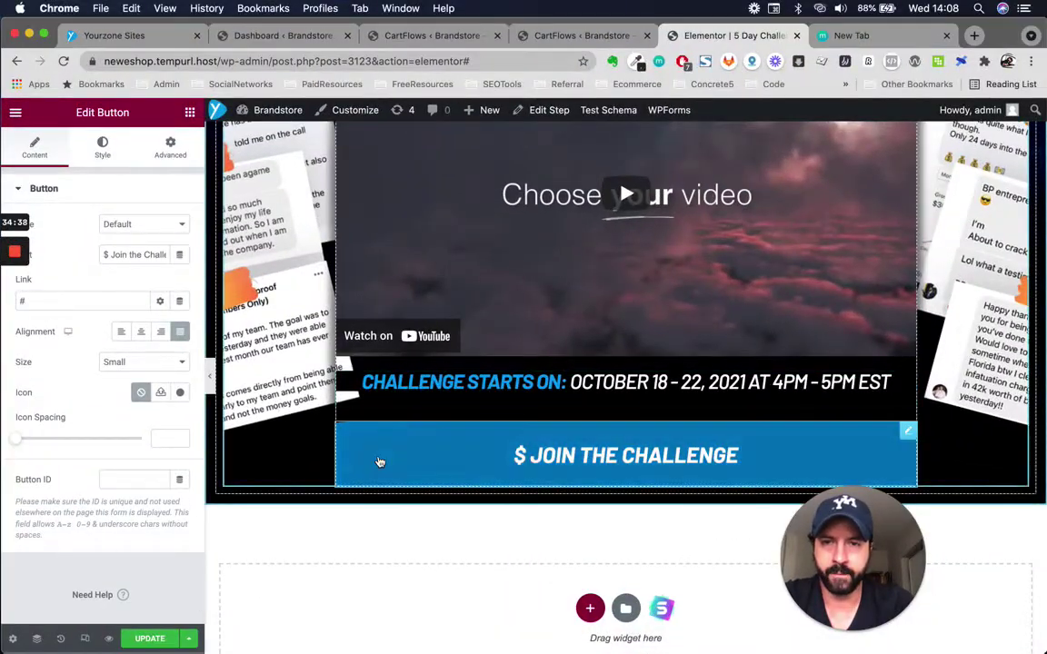
{"action": "scroll", "coordinate": [380, 462], "scroll_direction": "up", "scroll_amount": 4}
{"action": "scroll", "coordinate": [380, 462], "scroll_direction": "up", "scroll_amount": 1}
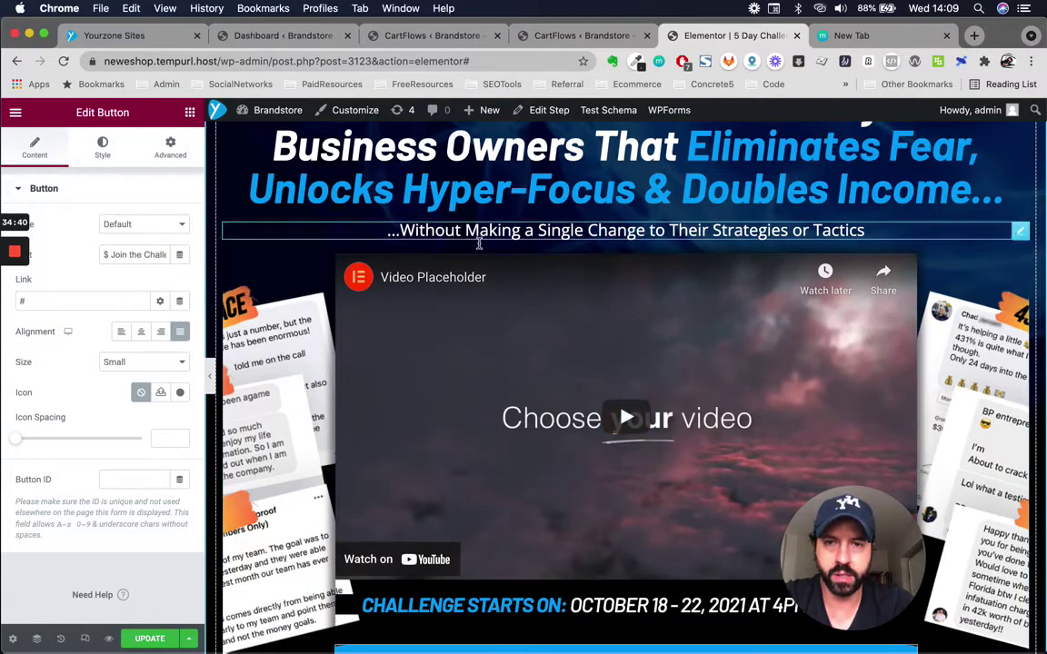
{"action": "key", "text": "ctrl+Up"}
{"action": "left_click", "coordinate": [361, 295]}
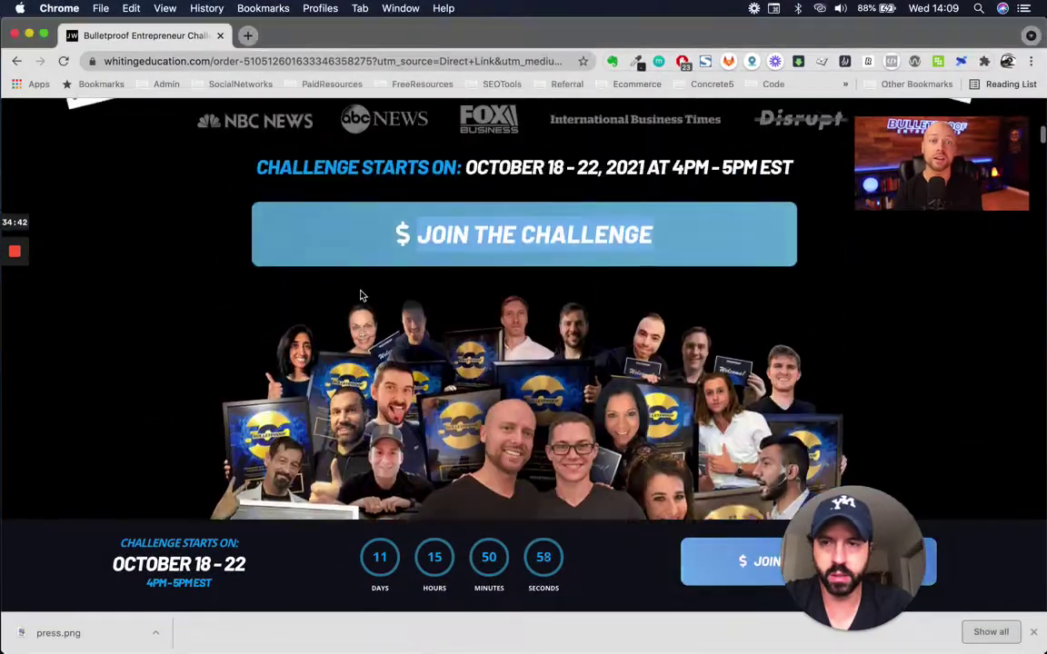
{"action": "scroll", "coordinate": [360, 295], "scroll_direction": "up", "scroll_amount": 3}
{"action": "scroll", "coordinate": [360, 295], "scroll_direction": "down", "scroll_amount": 5}
Return to the Elementor editor and add an image widget directly below the join button in the video column
{"action": "key", "text": "ctrl+Up"}
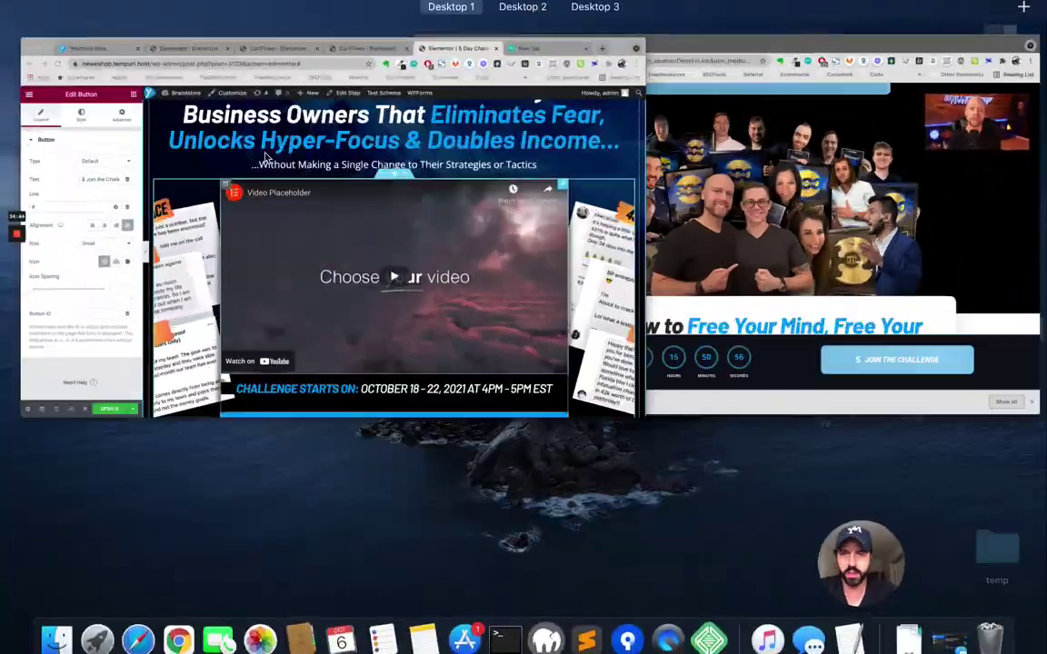
{"action": "left_click", "coordinate": [265, 157]}
{"action": "scroll", "coordinate": [362, 317], "scroll_direction": "down", "scroll_amount": 5}
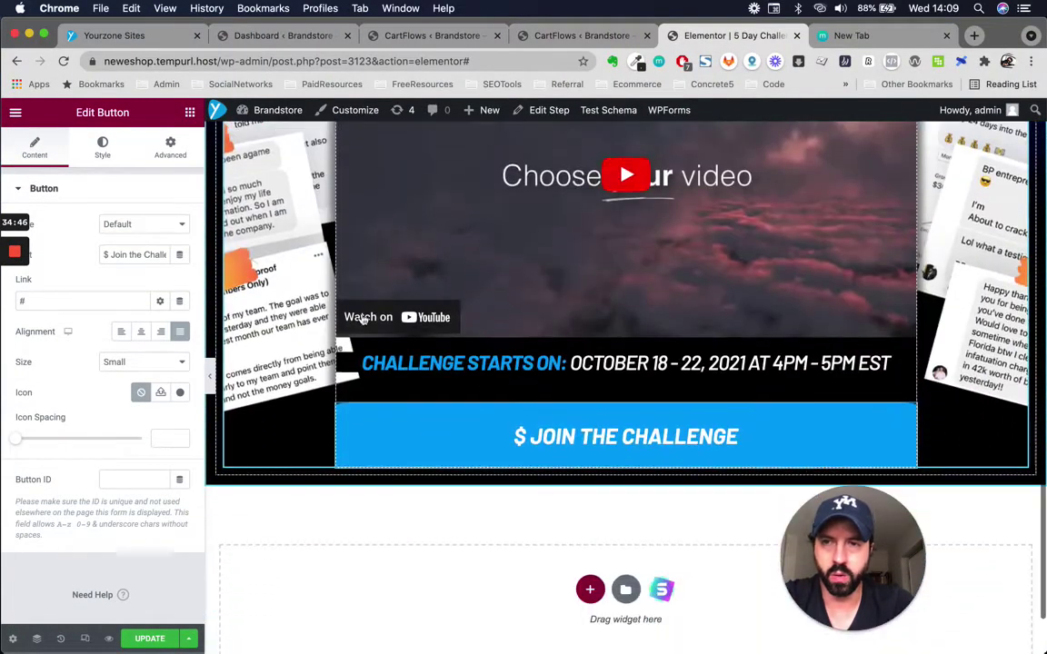
{"action": "left_click", "coordinate": [189, 112]}
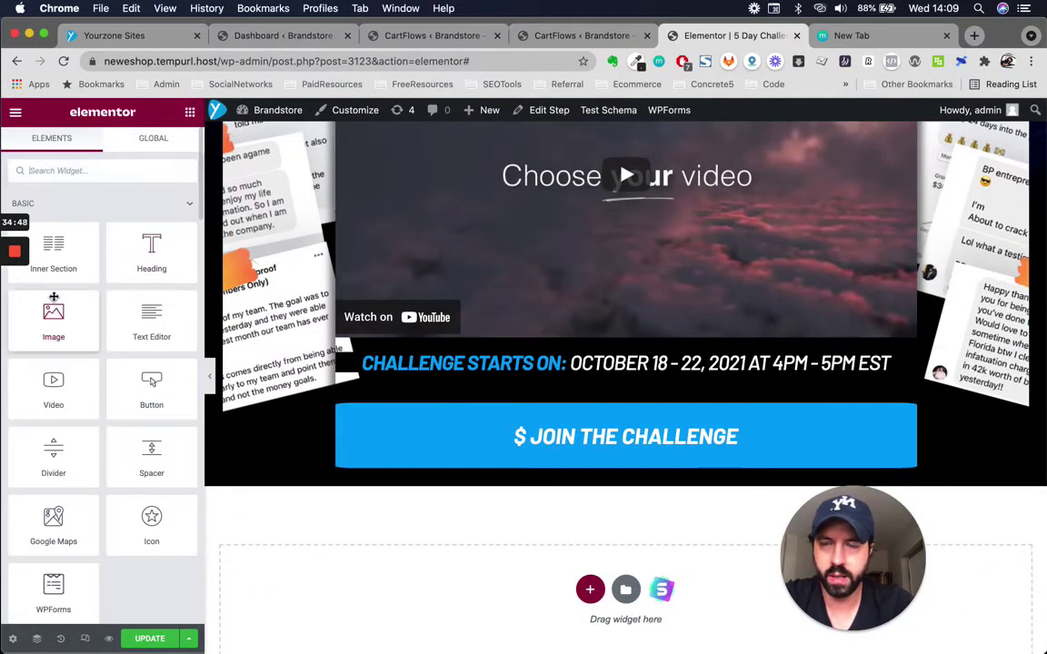
{"action": "left_click_drag", "start_coordinate": [54, 326], "coordinate": [453, 455]}
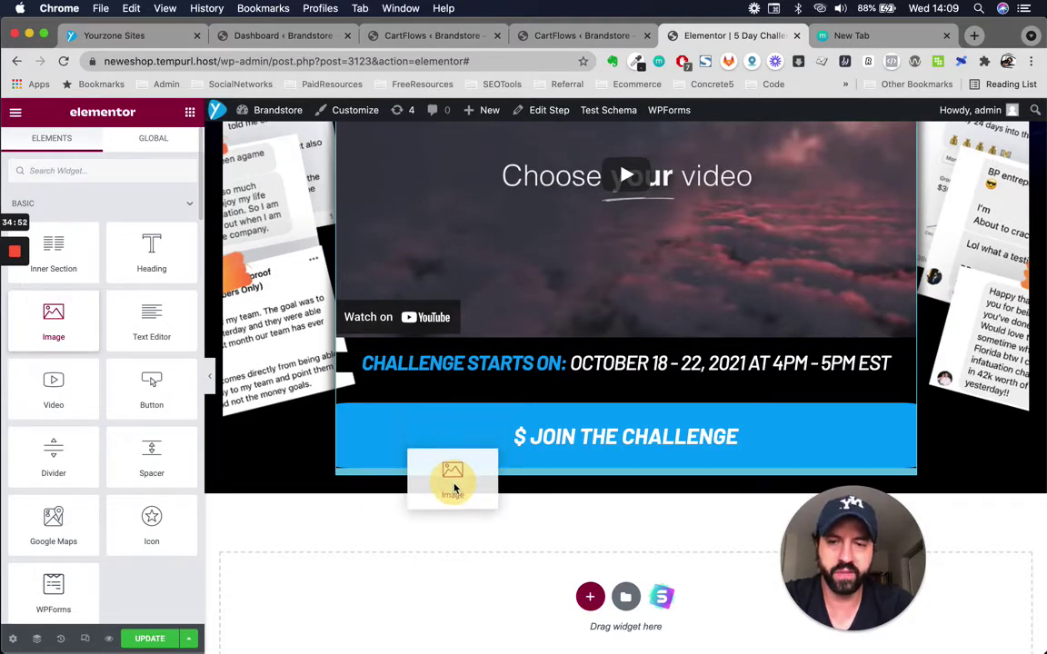
{"action": "left_click_drag", "start_coordinate": [453, 511], "coordinate": [474, 470]}
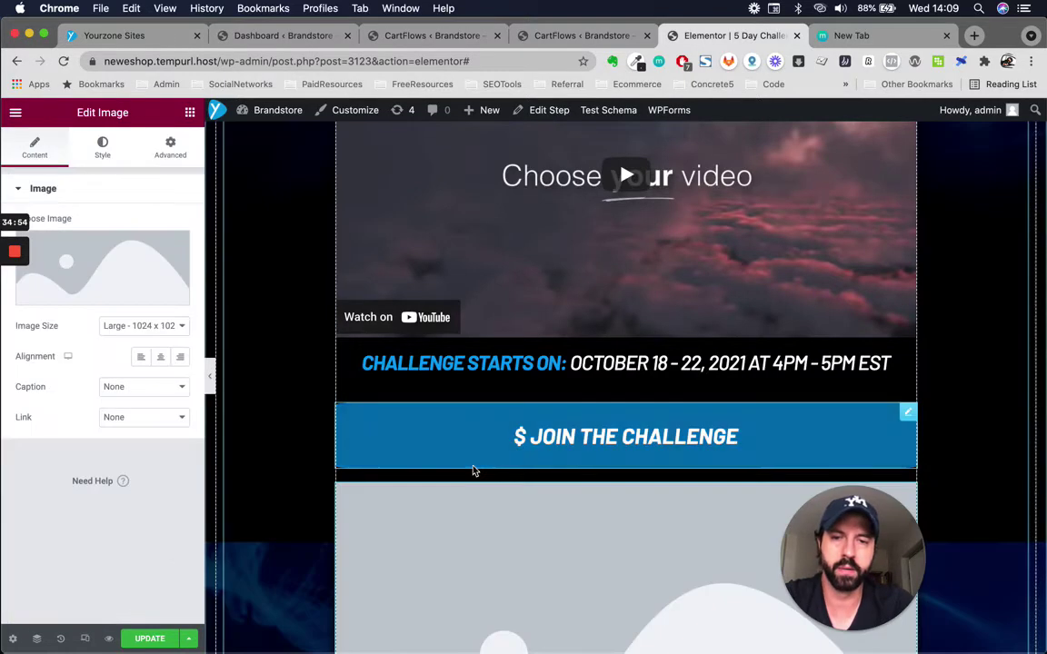
Set the hero section's background image repeat option to No-repeat
{"action": "scroll", "coordinate": [537, 554], "scroll_direction": "down", "scroll_amount": 4}
{"action": "scroll", "coordinate": [537, 553], "scroll_direction": "up", "scroll_amount": 5}
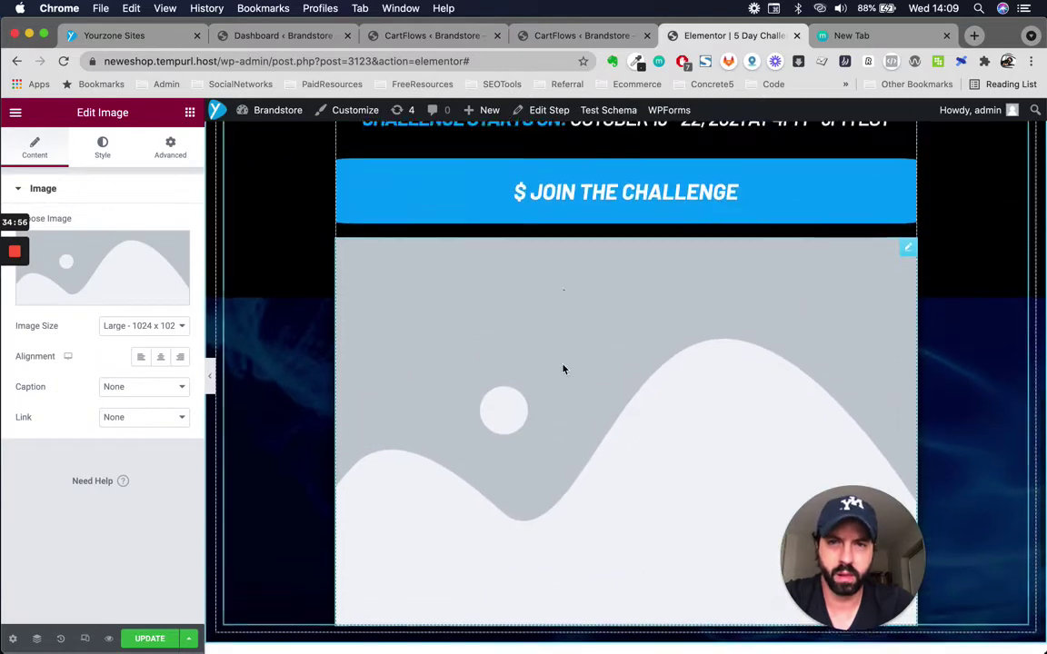
{"action": "scroll", "coordinate": [411, 415], "scroll_direction": "up", "scroll_amount": 5}
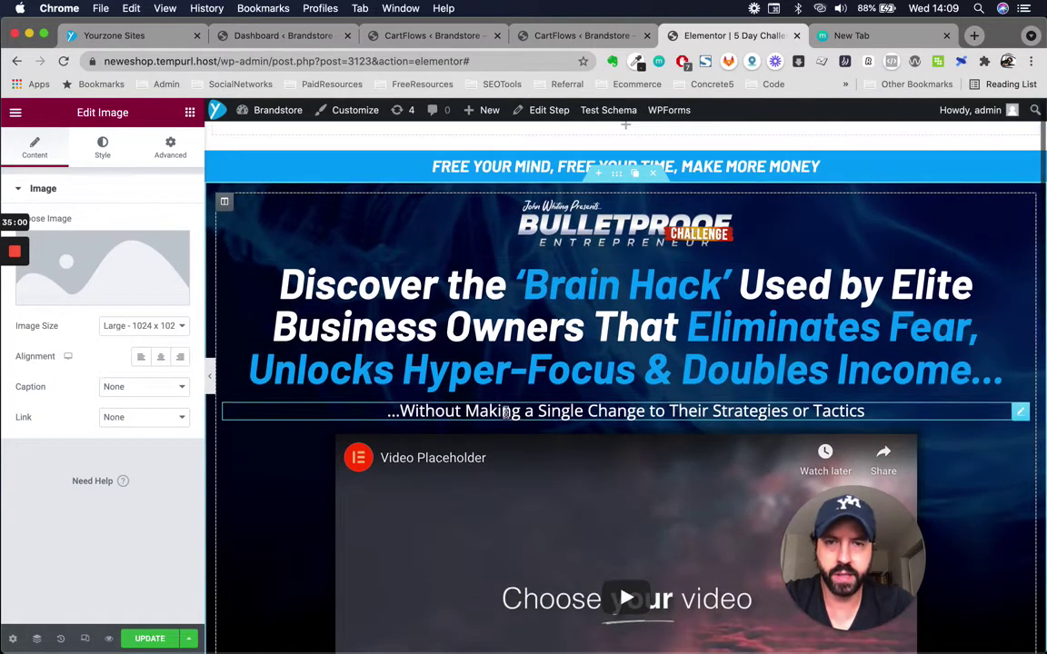
{"action": "scroll", "coordinate": [423, 409], "scroll_direction": "down", "scroll_amount": 5}
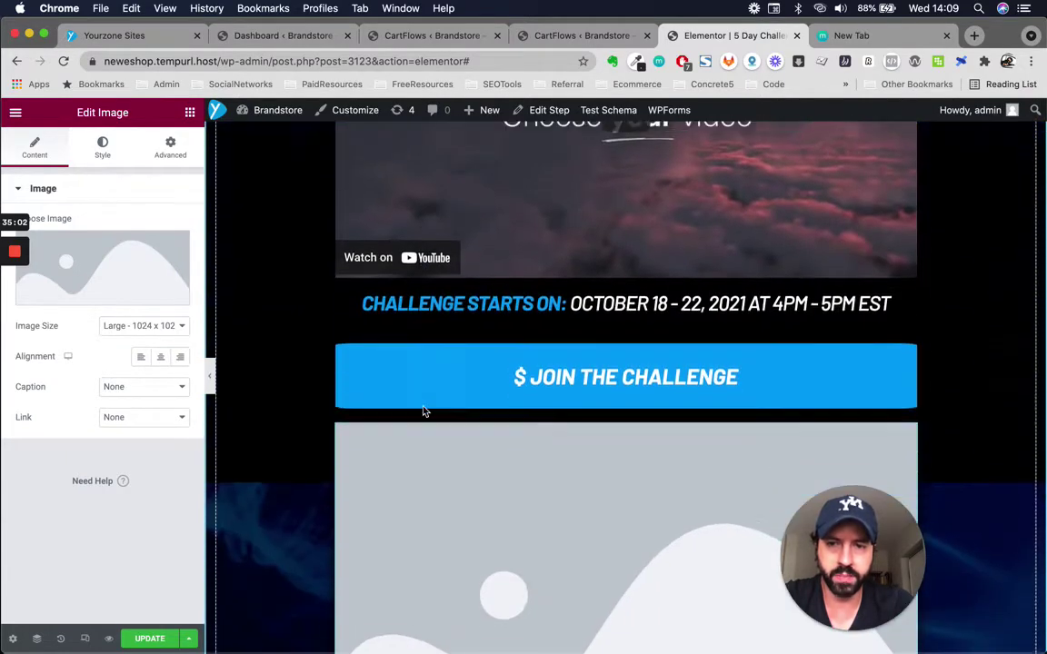
{"action": "scroll", "coordinate": [474, 446], "scroll_direction": "up", "scroll_amount": 5}
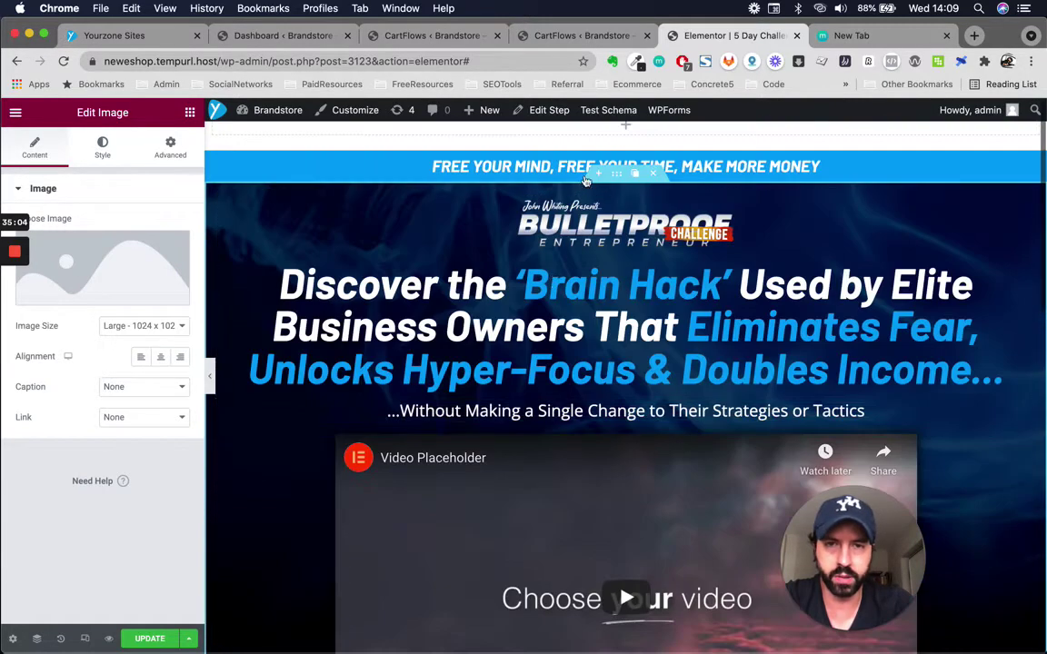
{"action": "left_click", "coordinate": [617, 175]}
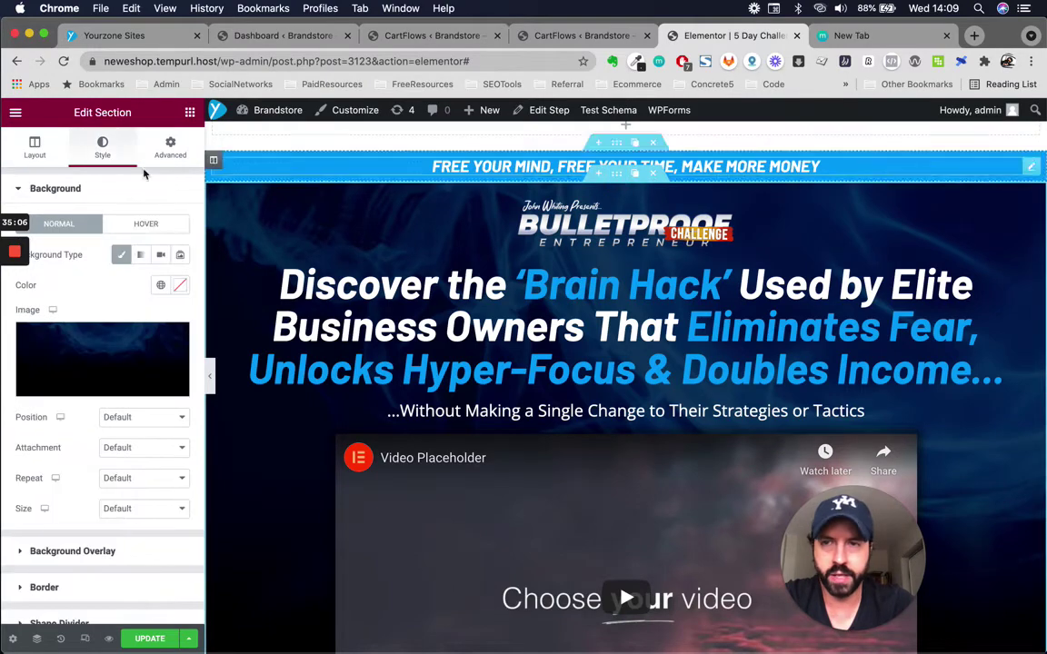
{"action": "scroll", "coordinate": [115, 400], "scroll_direction": "down", "scroll_amount": 2}
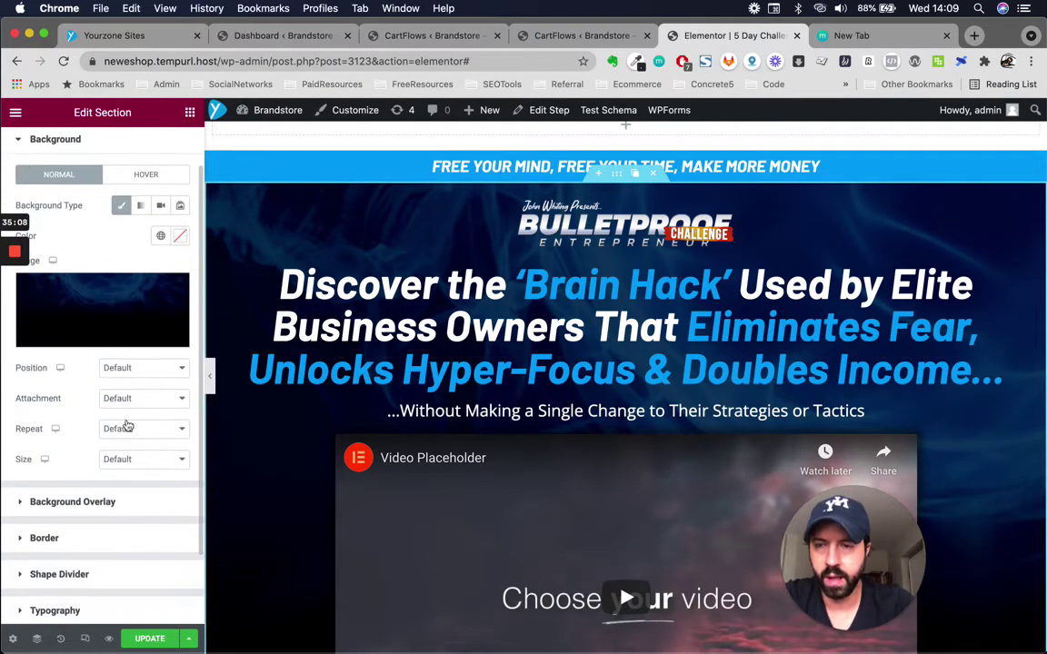
{"action": "left_click", "coordinate": [131, 428]}
{"action": "left_click", "coordinate": [128, 442]}
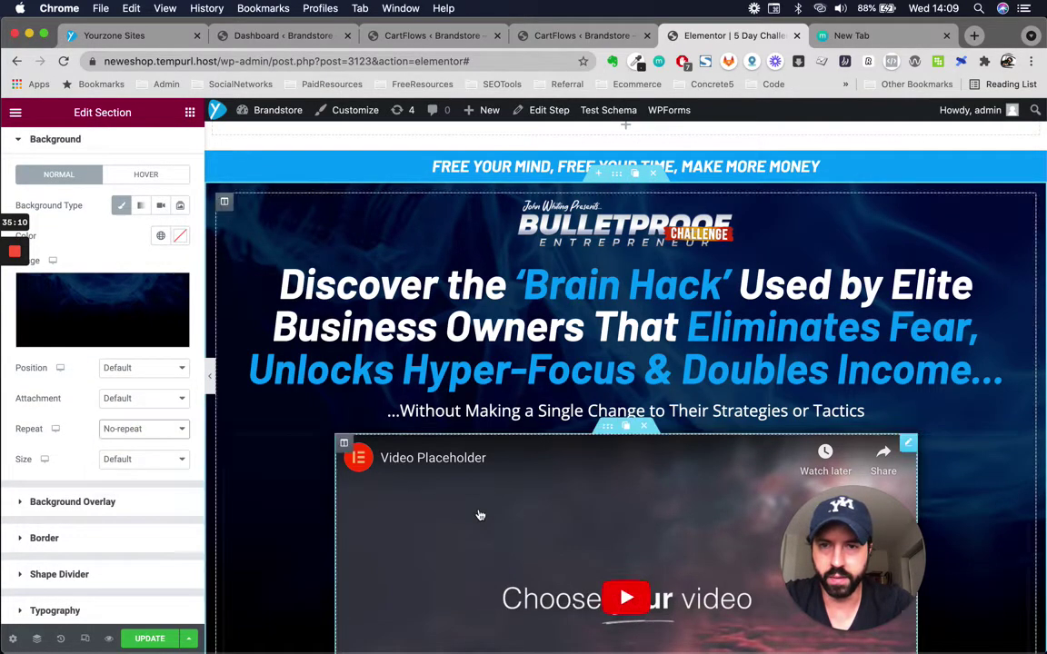
Check the hero background beside the placeholder image, and inspect the black area around the student montage on the reference page
{"action": "scroll", "coordinate": [480, 514], "scroll_direction": "down", "scroll_amount": 10}
{"action": "scroll", "coordinate": [364, 372], "scroll_direction": "up", "scroll_amount": 5}
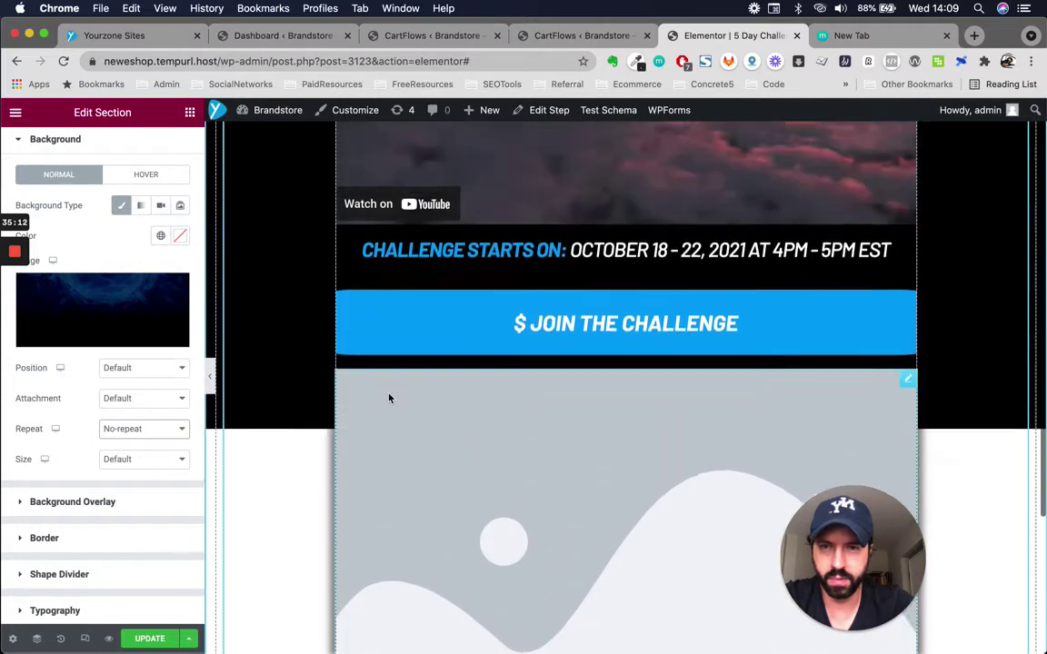
{"action": "scroll", "coordinate": [294, 438], "scroll_direction": "down", "scroll_amount": 5}
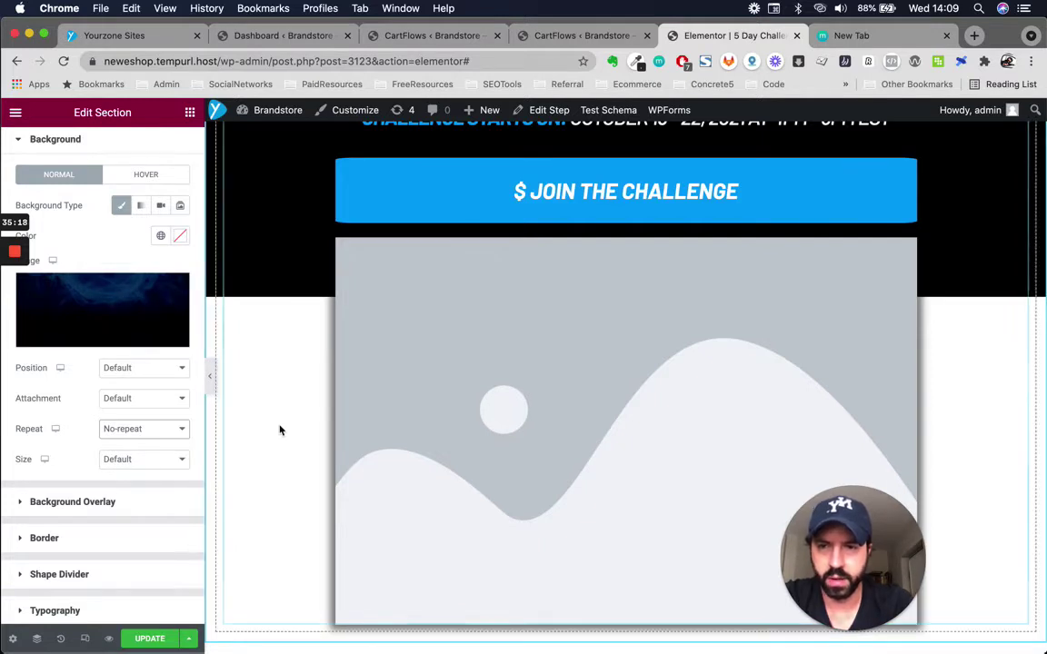
{"action": "scroll", "coordinate": [281, 427], "scroll_direction": "down", "scroll_amount": 2}
{"action": "scroll", "coordinate": [280, 430], "scroll_direction": "up", "scroll_amount": 1}
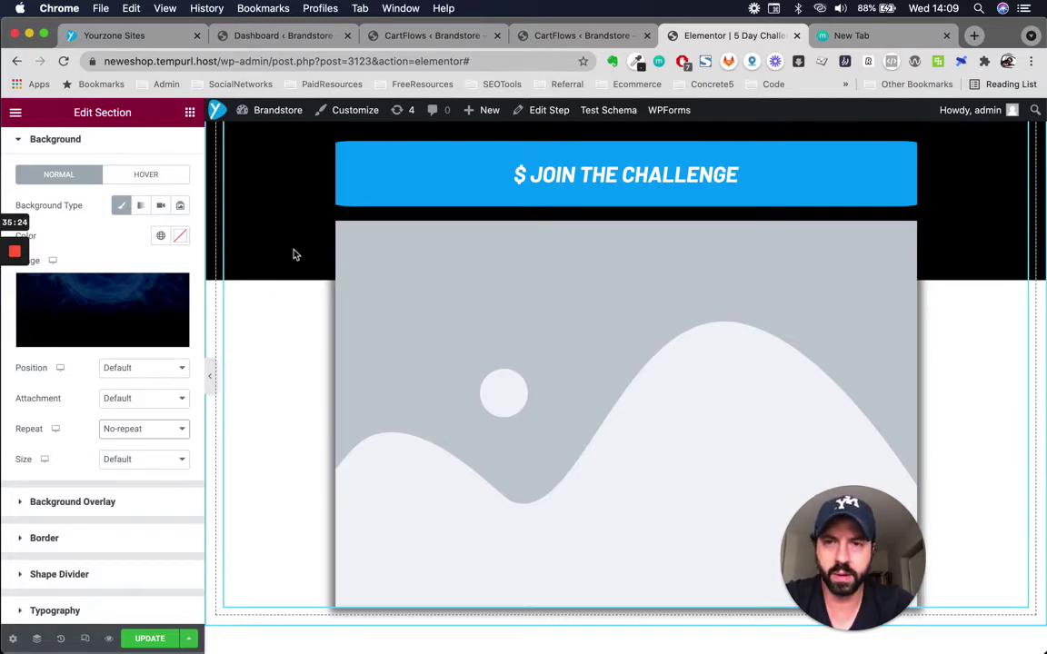
{"action": "key", "text": "ctrl+Up"}
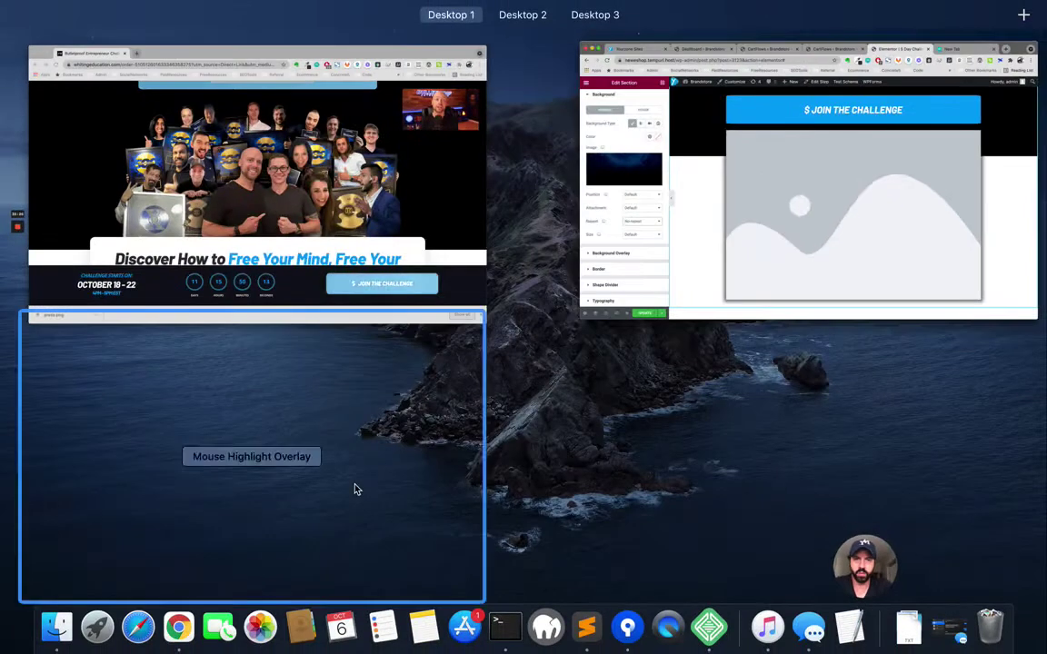
{"action": "left_click", "coordinate": [368, 182]}
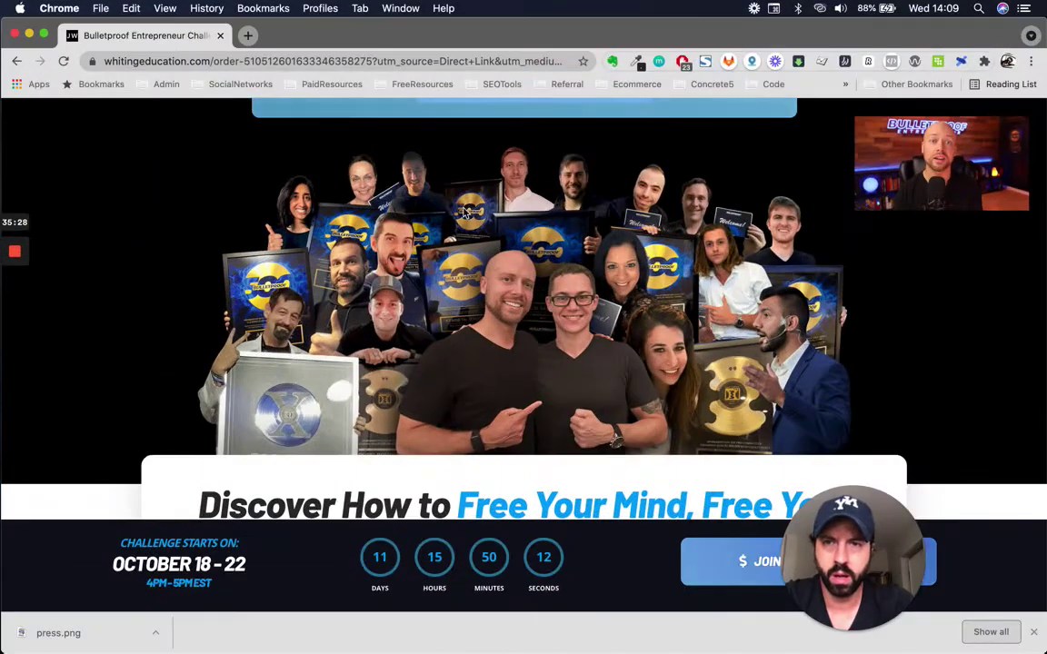
{"action": "scroll", "coordinate": [466, 211], "scroll_direction": "down", "scroll_amount": 1}
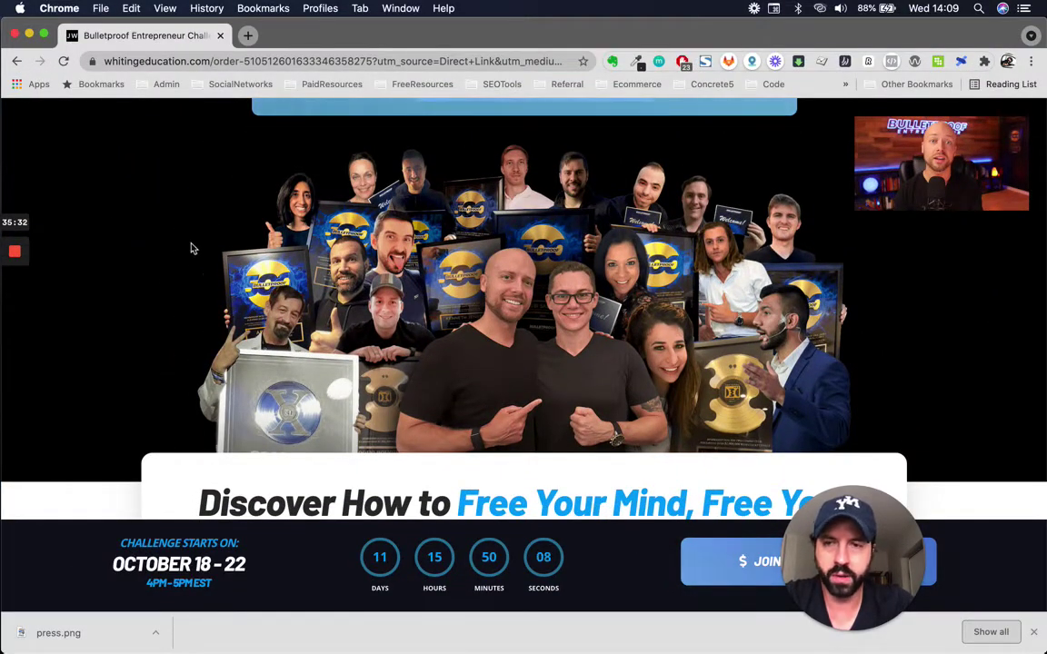
{"action": "right_click", "coordinate": [141, 289]}
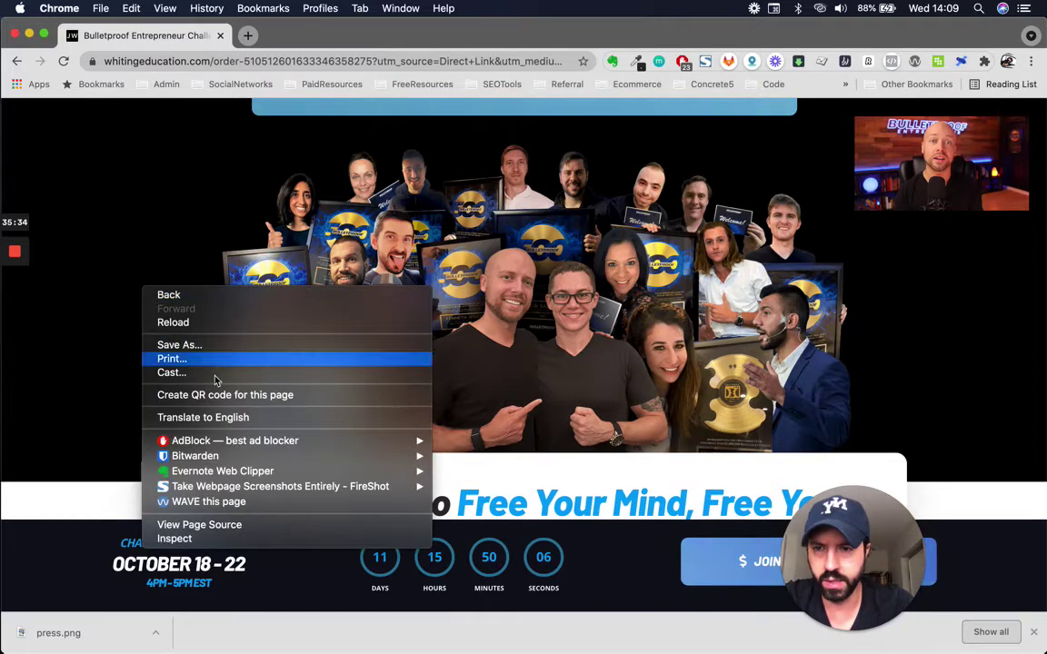
{"action": "left_click", "coordinate": [199, 538]}
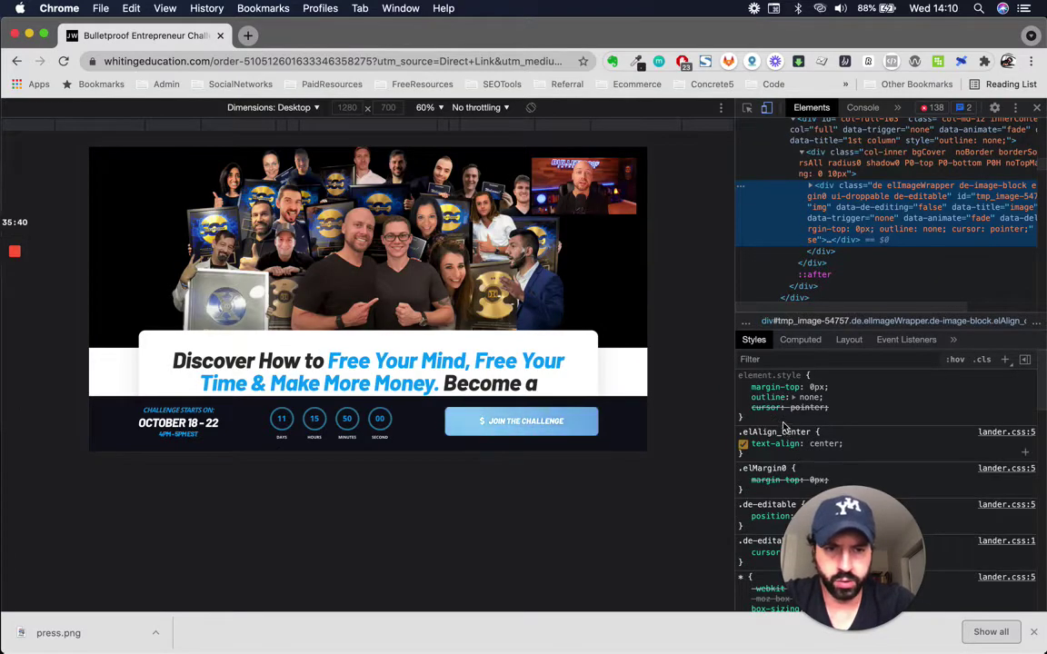
Add a color declaration with the value chocolate to the inline style of the inspected montage wrapper
{"action": "left_click", "coordinate": [783, 424]}
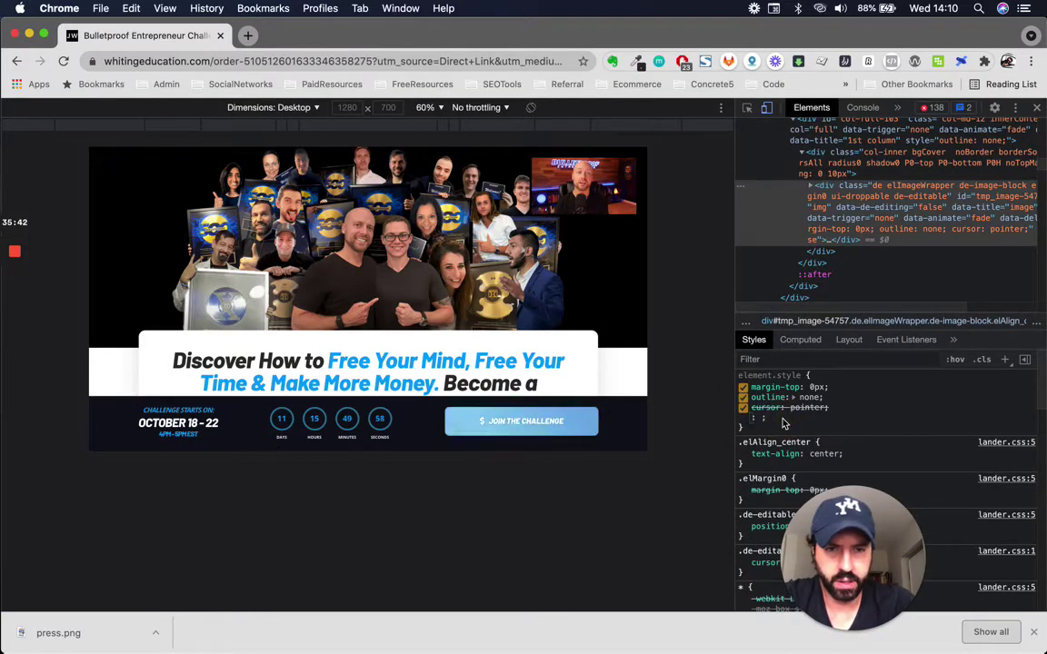
{"action": "type", "text": "color"}
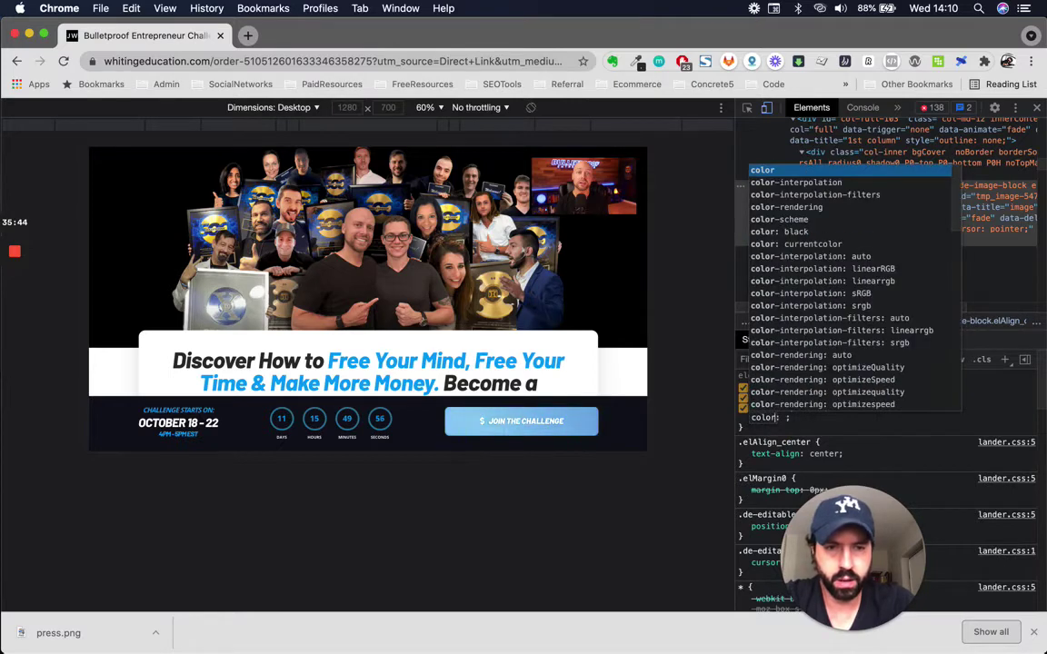
{"action": "key", "text": "Tab"}
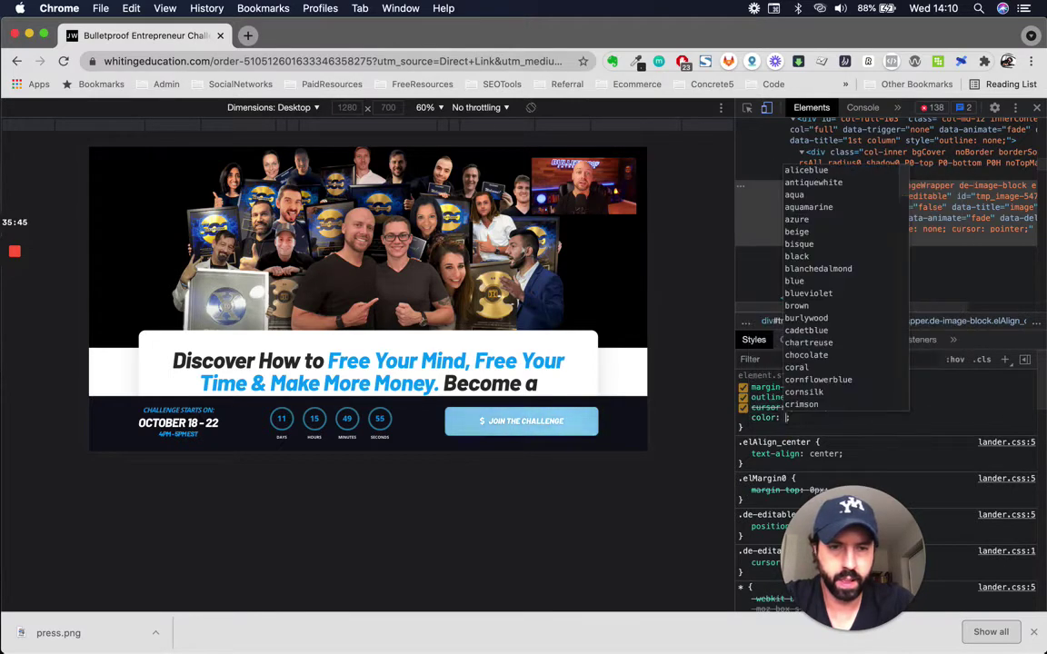
{"action": "left_click", "coordinate": [807, 358]}
{"action": "key", "text": "Return"}
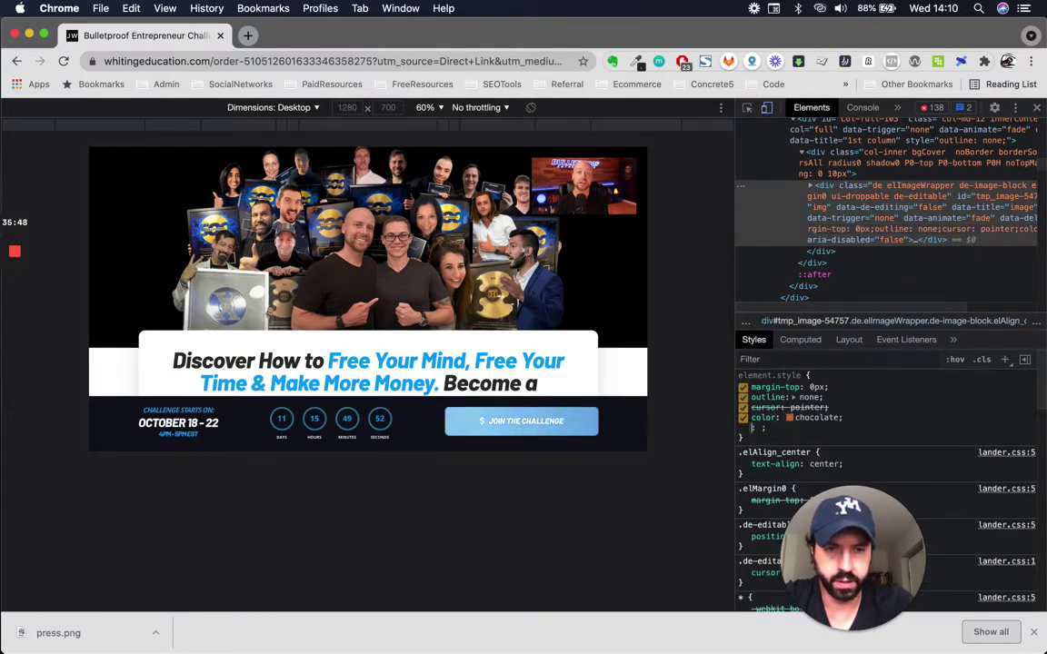
Replace the declaration's chocolate with #000000 by sampling the reference page's black background beside the montage using the eyedropper
{"action": "left_click", "coordinate": [789, 418]}
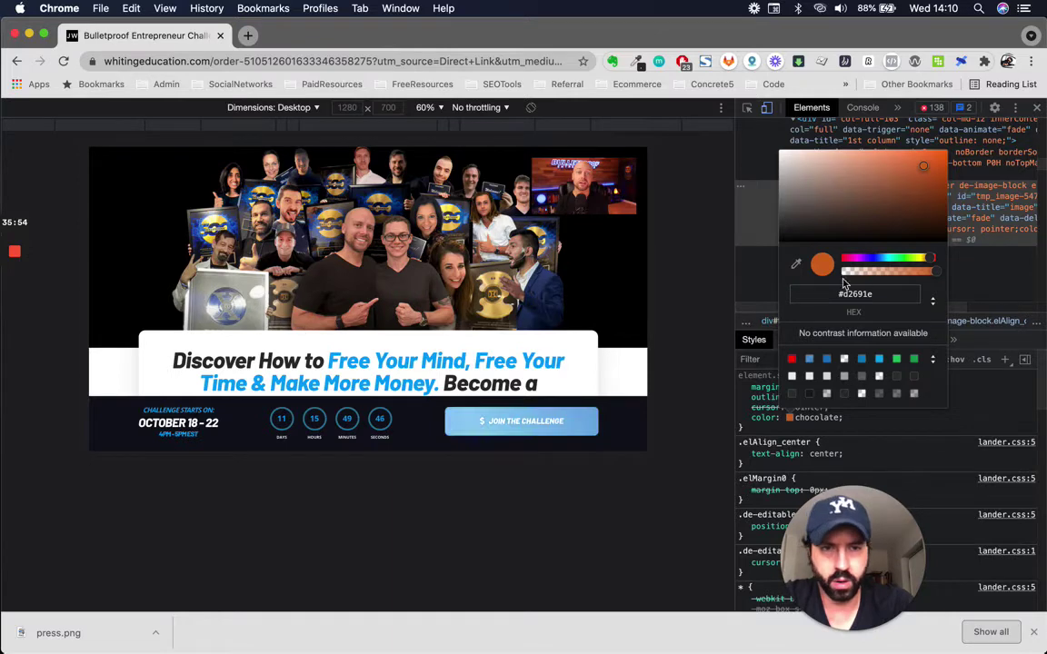
{"action": "left_click", "coordinate": [796, 268]}
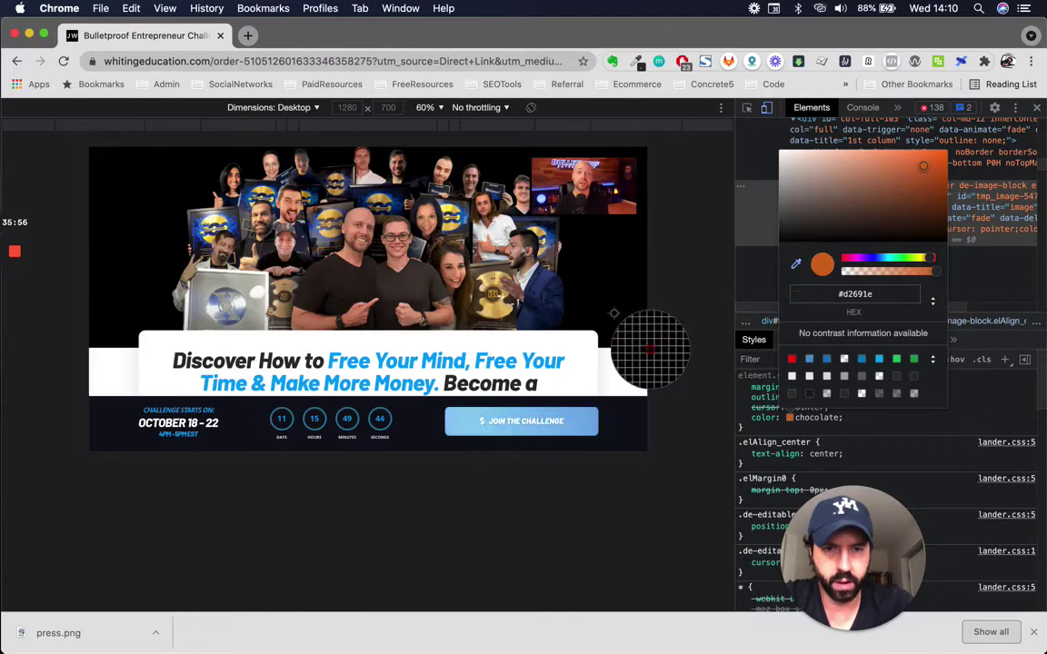
{"action": "scroll", "coordinate": [629, 311], "scroll_direction": "up", "scroll_amount": 1}
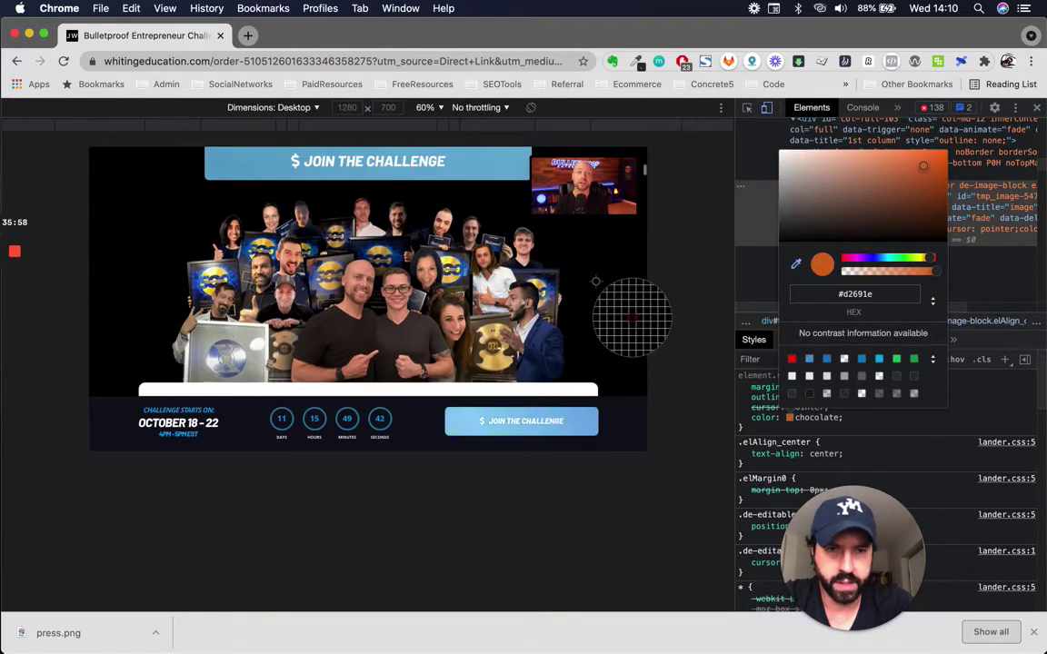
{"action": "scroll", "coordinate": [629, 313], "scroll_direction": "down", "scroll_amount": 1}
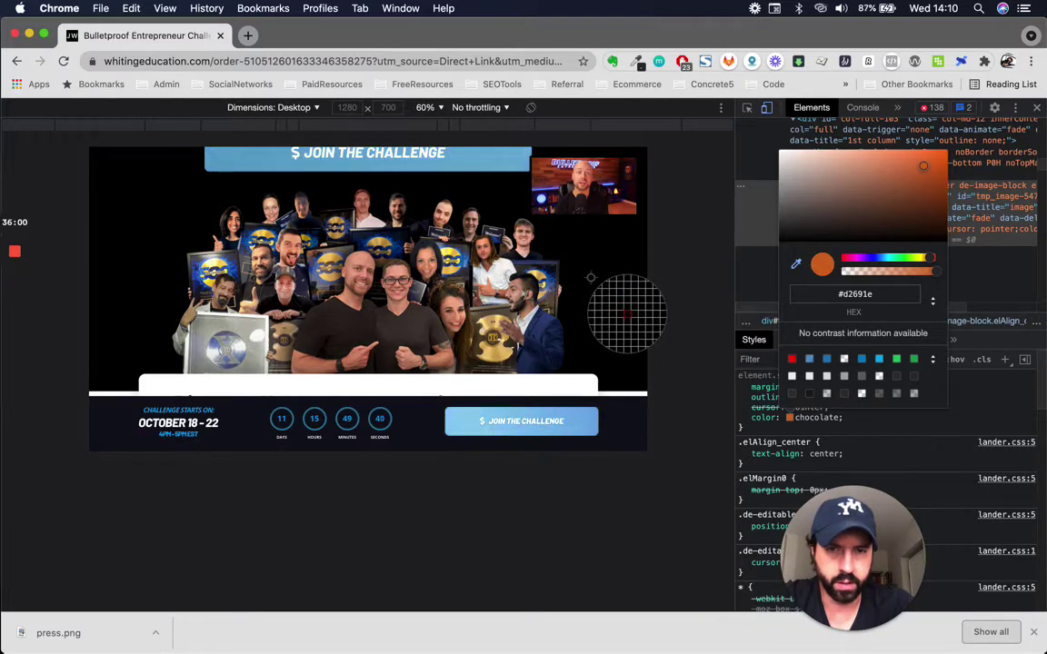
{"action": "scroll", "coordinate": [636, 291], "scroll_direction": "up", "scroll_amount": 1}
{"action": "left_click", "coordinate": [674, 280]}
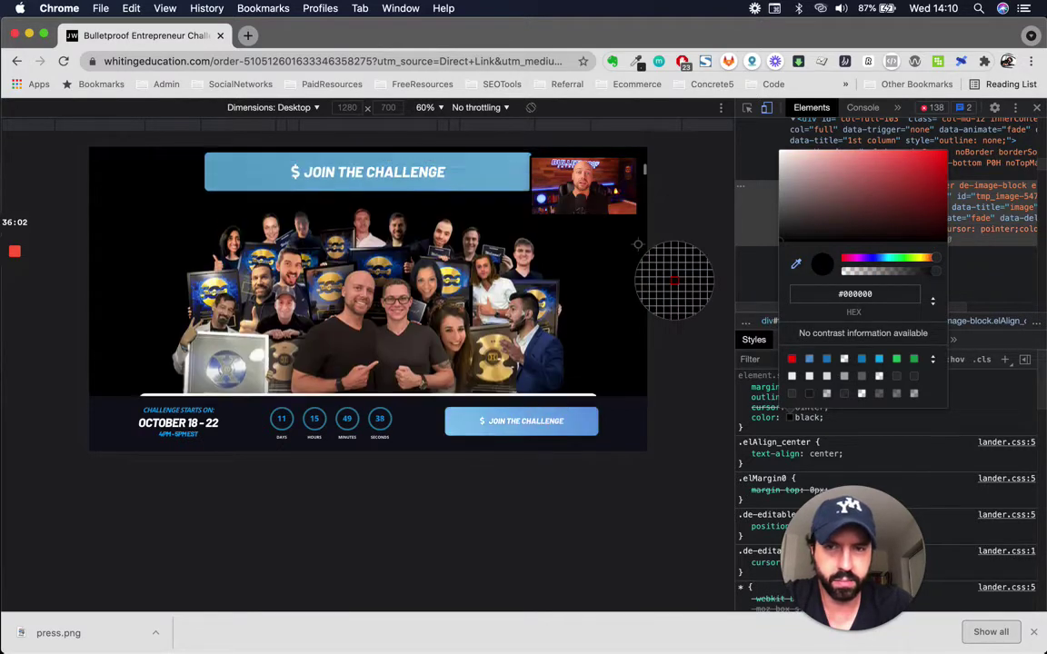
{"action": "scroll", "coordinate": [668, 287], "scroll_direction": "up", "scroll_amount": 3}
{"action": "scroll", "coordinate": [637, 346], "scroll_direction": "down", "scroll_amount": 2}
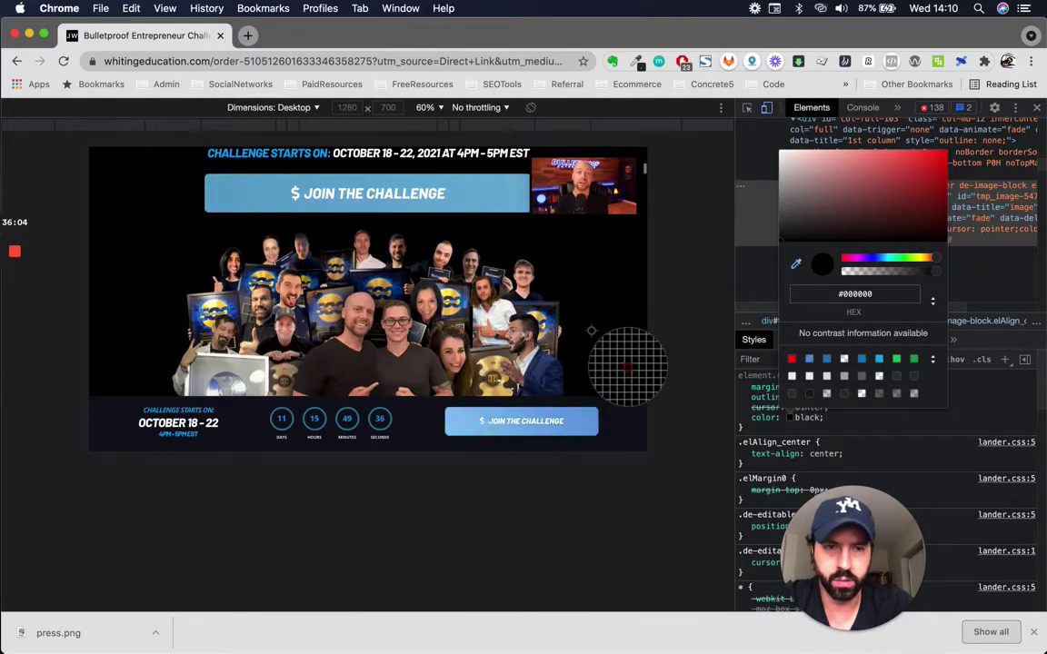
{"action": "left_click", "coordinate": [860, 295]}
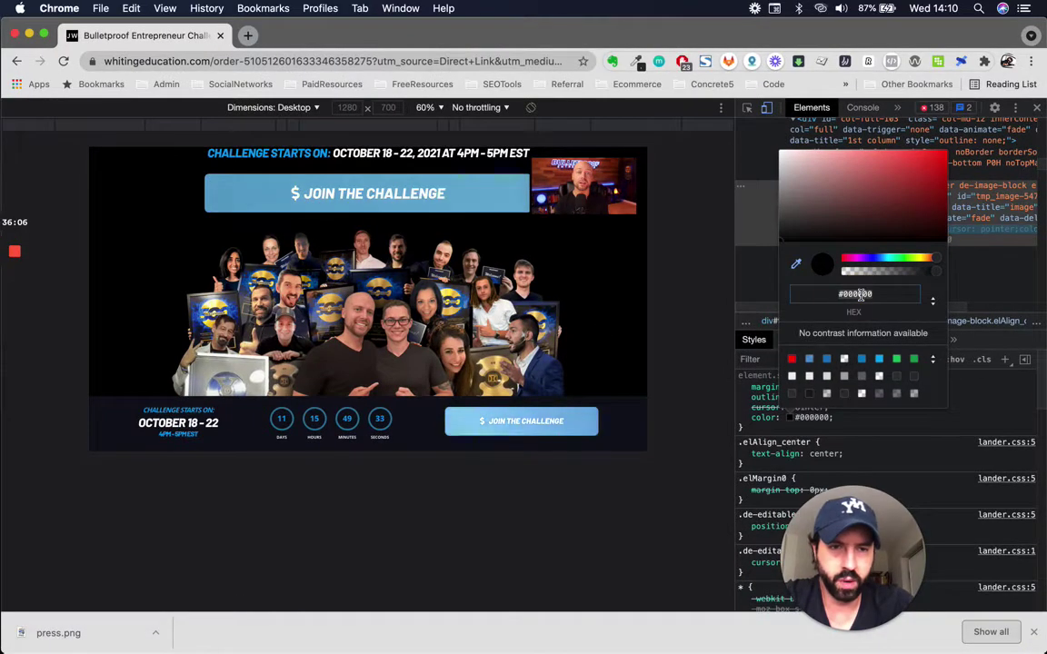
Switch back to the Elementor editor and examine the hero section's background around the placeholder image and the video
{"action": "key", "text": "ctrl+Up"}
{"action": "left_click", "coordinate": [420, 258]}
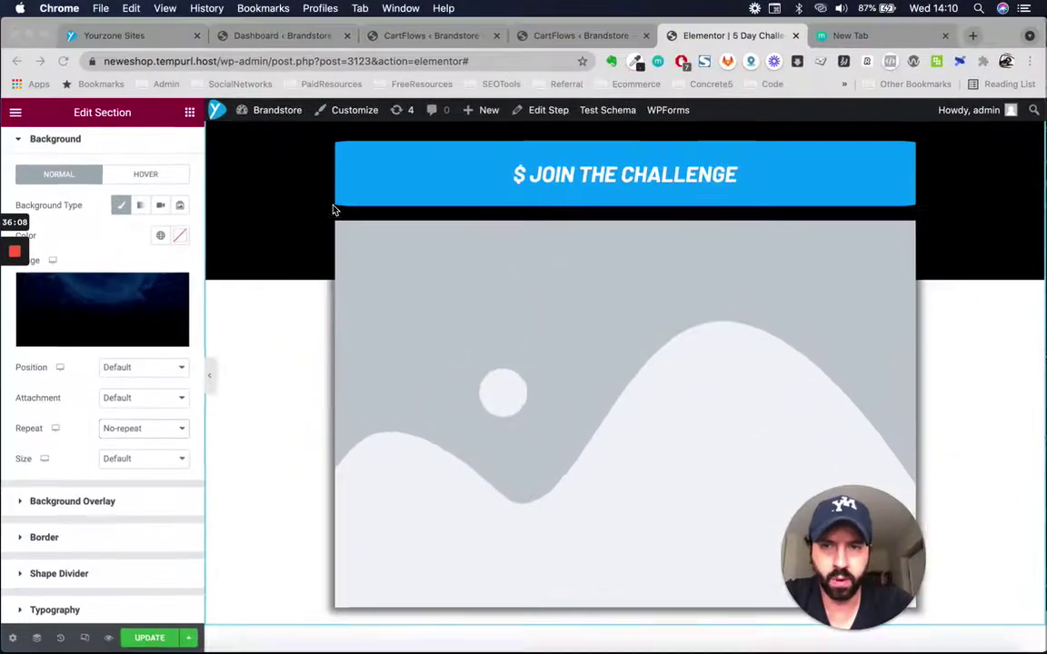
{"action": "scroll", "coordinate": [564, 342], "scroll_direction": "up", "scroll_amount": 1}
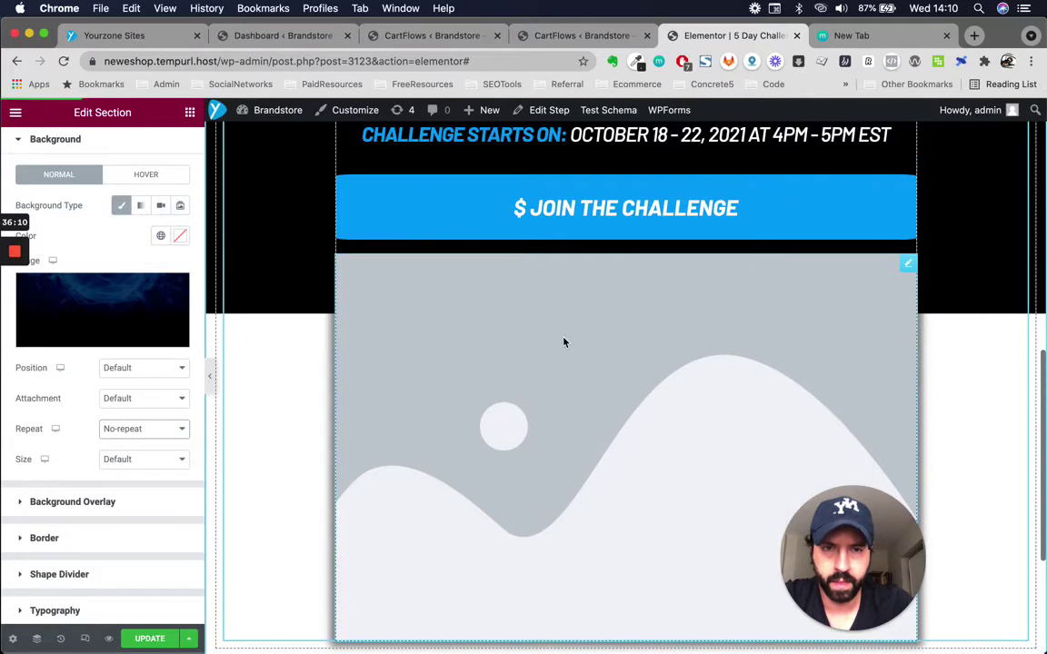
{"action": "scroll", "coordinate": [563, 342], "scroll_direction": "up", "scroll_amount": 7}
{"action": "scroll", "coordinate": [541, 427], "scroll_direction": "down", "scroll_amount": 7}
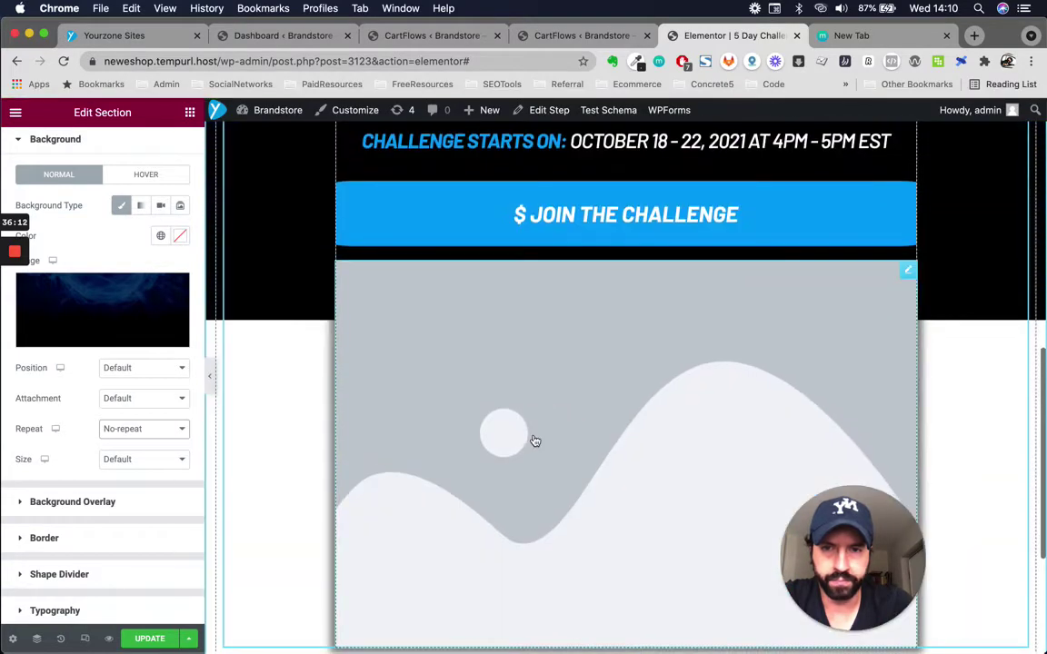
{"action": "scroll", "coordinate": [346, 419], "scroll_direction": "down", "scroll_amount": 3}
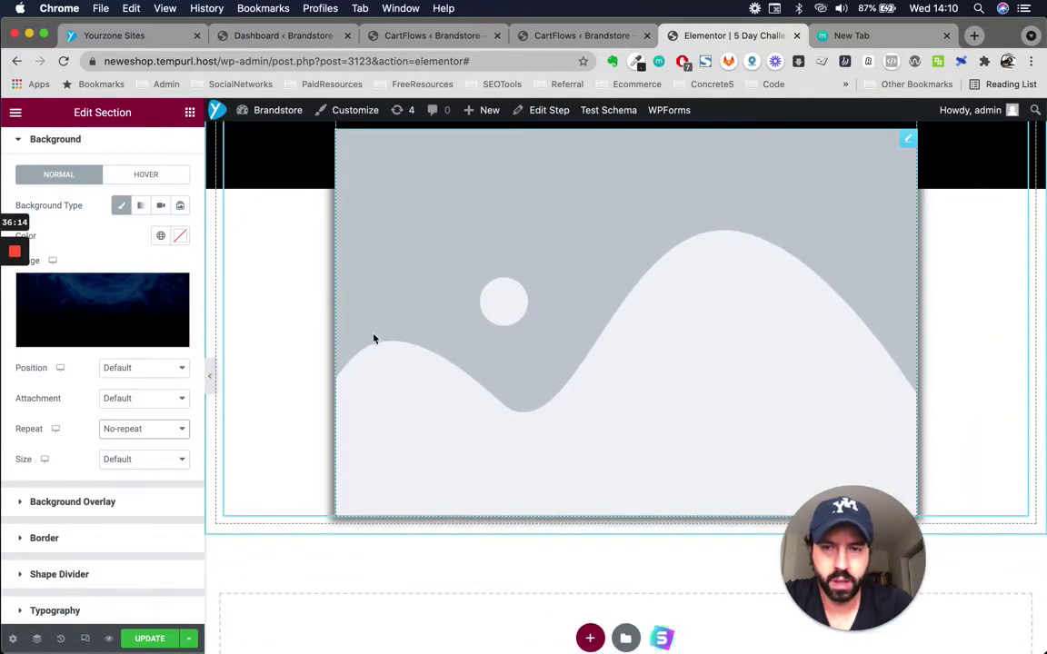
{"action": "scroll", "coordinate": [378, 327], "scroll_direction": "up", "scroll_amount": 2}
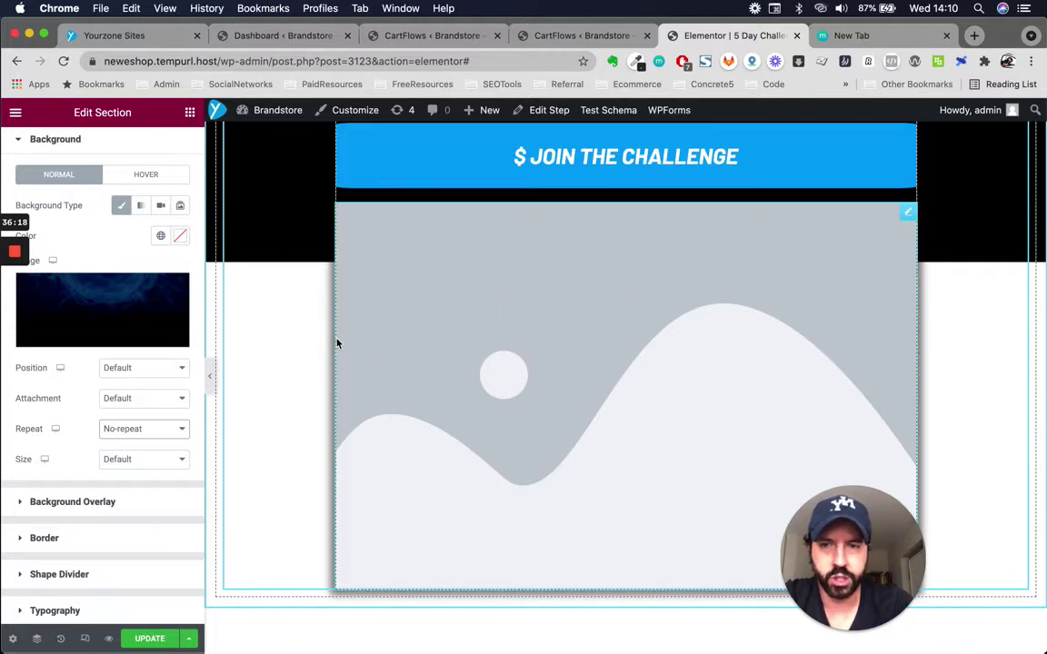
{"action": "scroll", "coordinate": [317, 318], "scroll_direction": "up", "scroll_amount": 3}
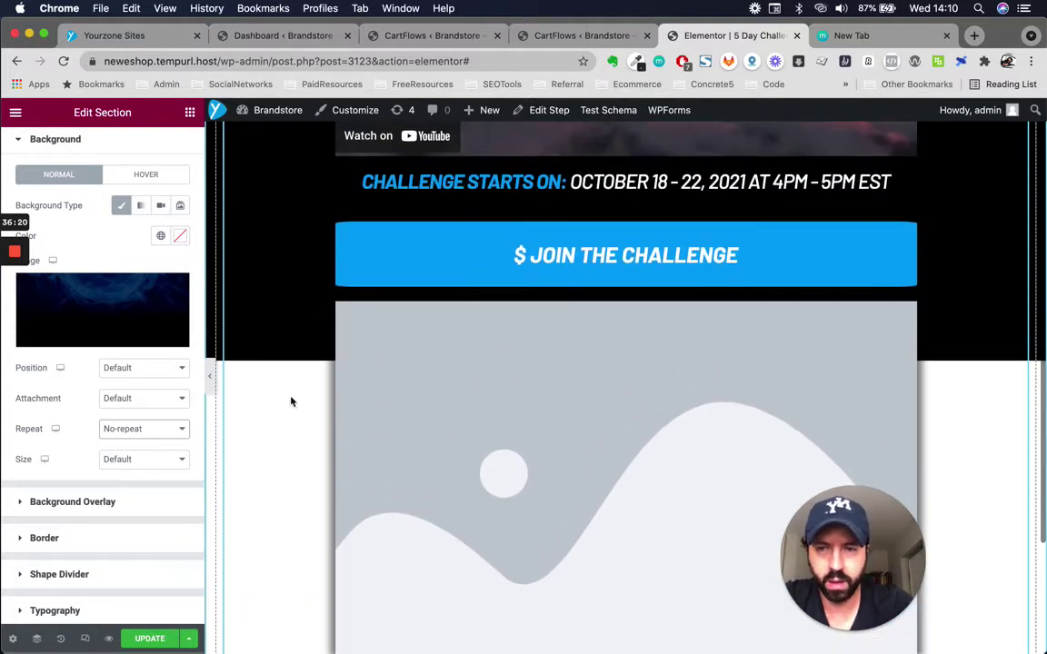
{"action": "scroll", "coordinate": [291, 402], "scroll_direction": "up", "scroll_amount": 10}
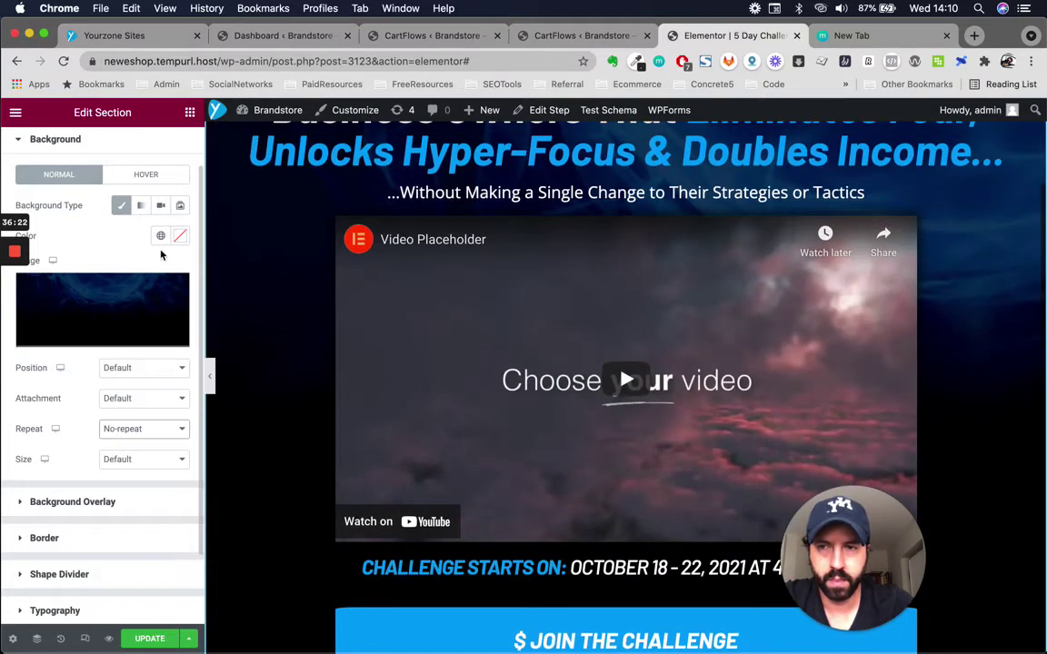
Set the hero section's background color to #000000
{"action": "left_click", "coordinate": [163, 237]}
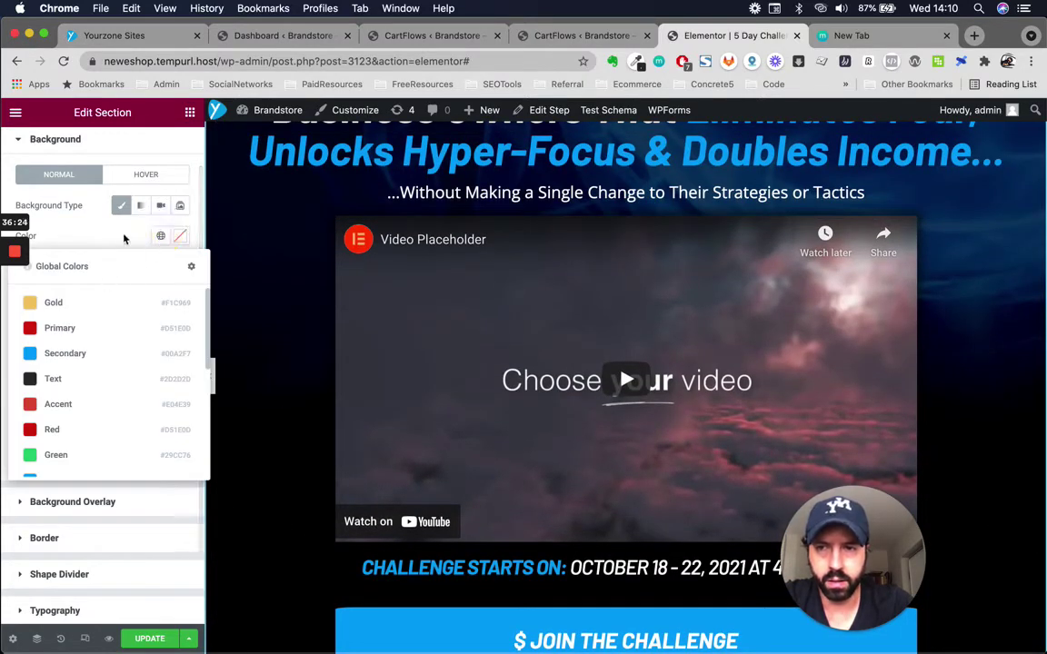
{"action": "left_click", "coordinate": [125, 238]}
{"action": "left_click", "coordinate": [180, 236]}
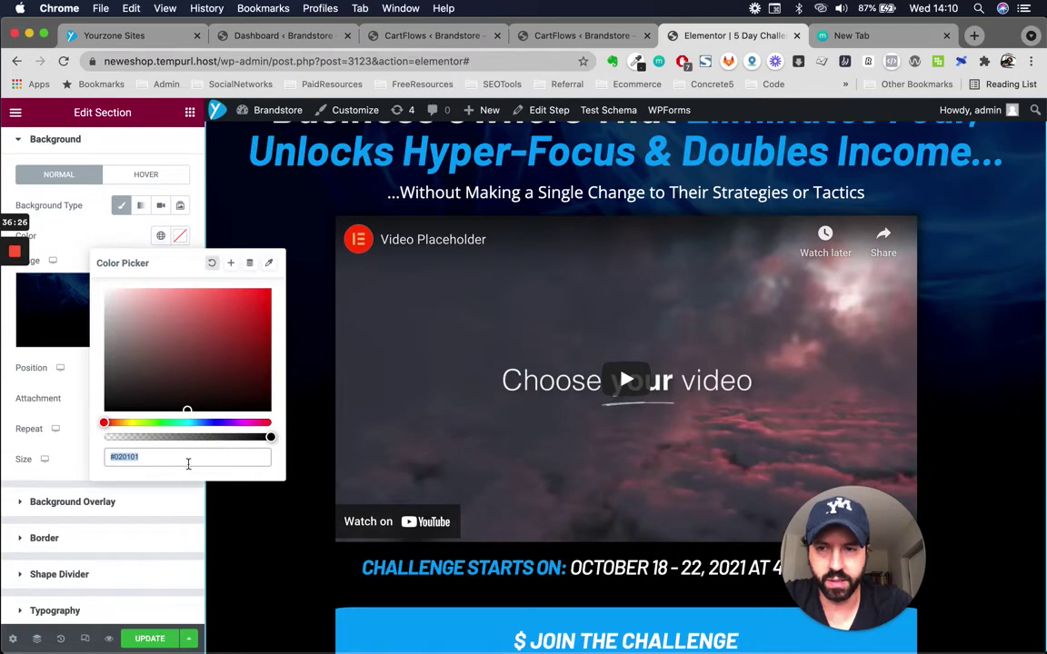
{"action": "scroll", "coordinate": [344, 474], "scroll_direction": "down", "scroll_amount": 10}
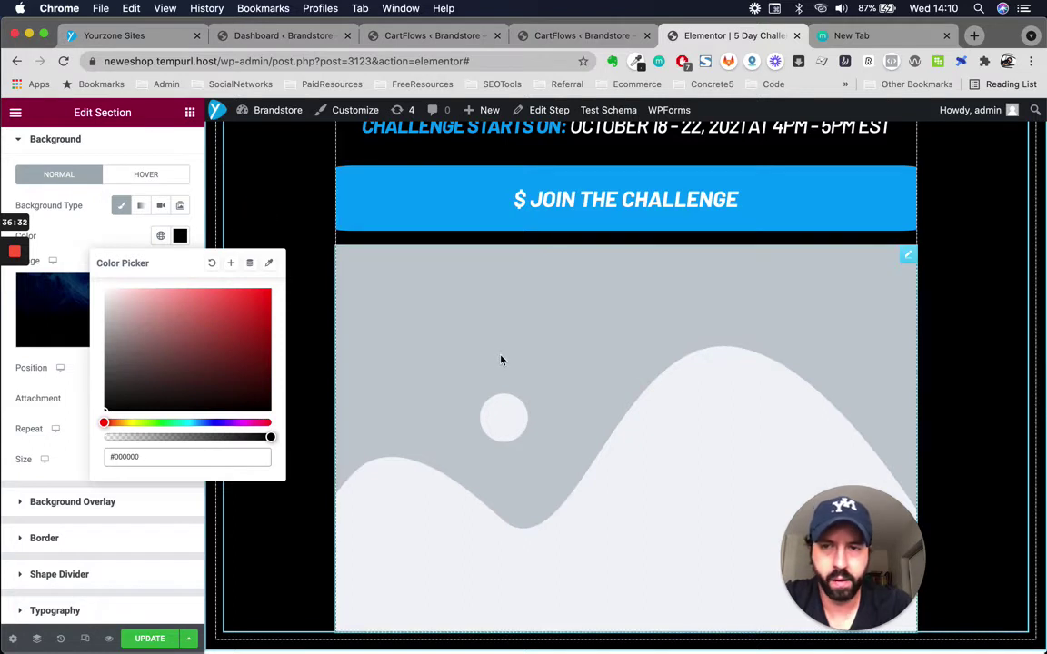
{"action": "left_click", "coordinate": [103, 238]}
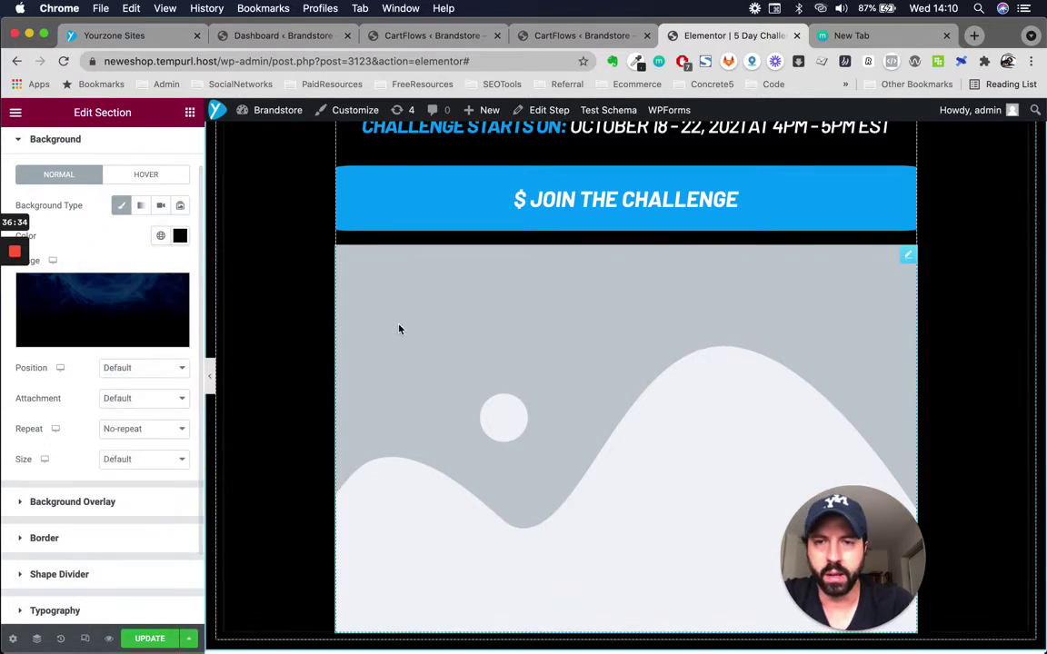
Move the placeholder image out of the inner section into the hero's full-width column, directly below the Join the Challenge button's section
{"action": "scroll", "coordinate": [358, 290], "scroll_direction": "down", "scroll_amount": 3}
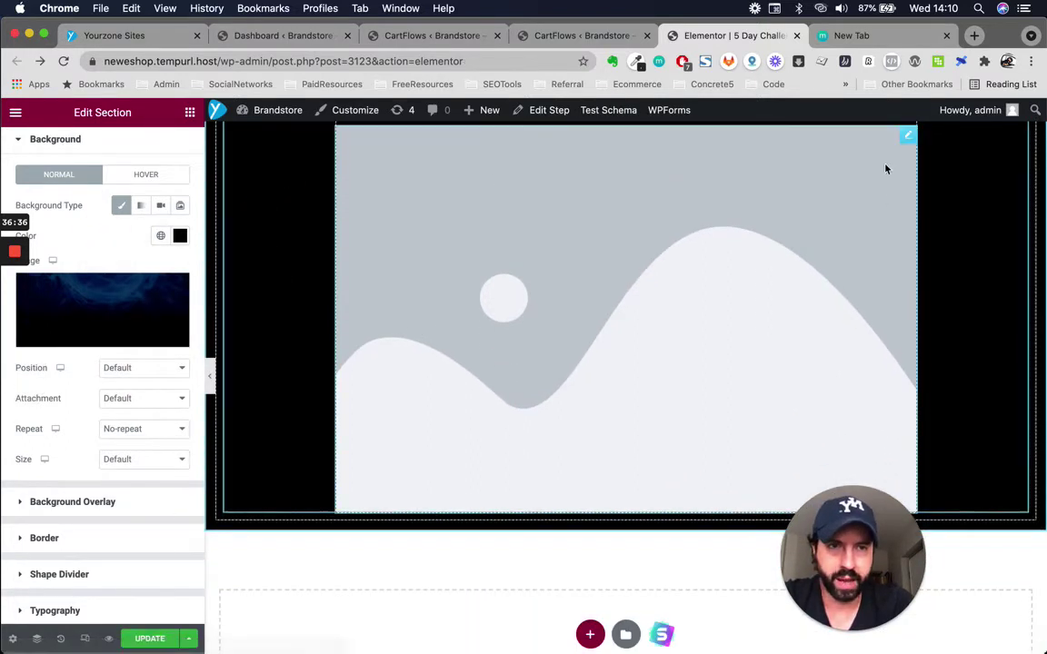
{"action": "scroll", "coordinate": [891, 154], "scroll_direction": "down", "scroll_amount": 1}
{"action": "left_click_drag", "start_coordinate": [912, 135], "coordinate": [474, 426]}
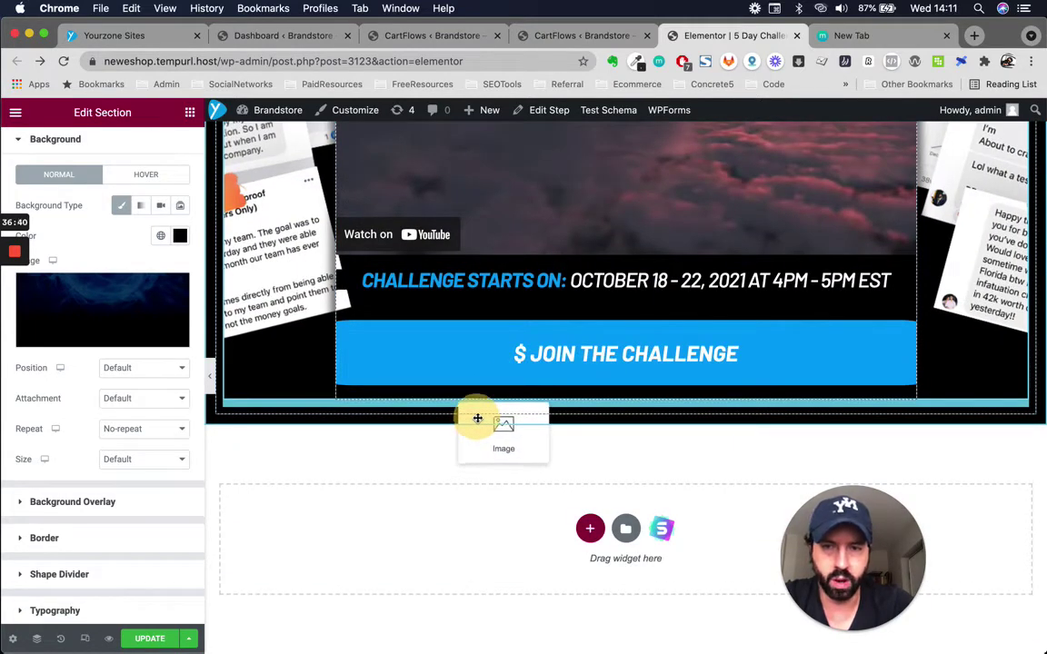
{"action": "left_click_drag", "start_coordinate": [488, 412], "coordinate": [488, 414]}
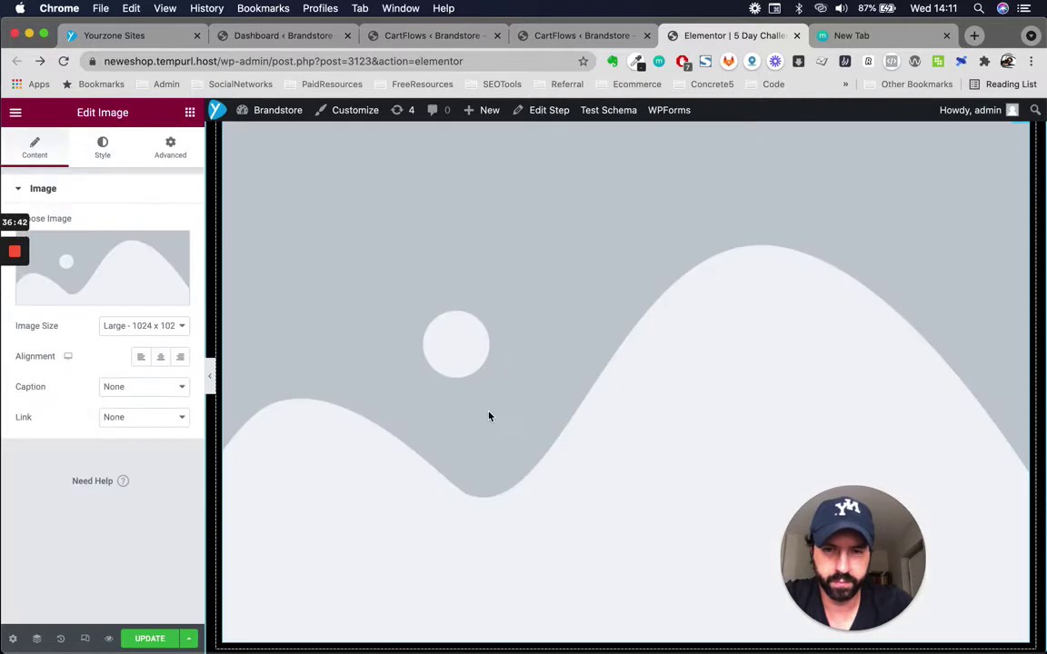
{"action": "scroll", "coordinate": [574, 488], "scroll_direction": "up", "scroll_amount": 5}
{"action": "scroll", "coordinate": [575, 488], "scroll_direction": "down", "scroll_amount": 4}
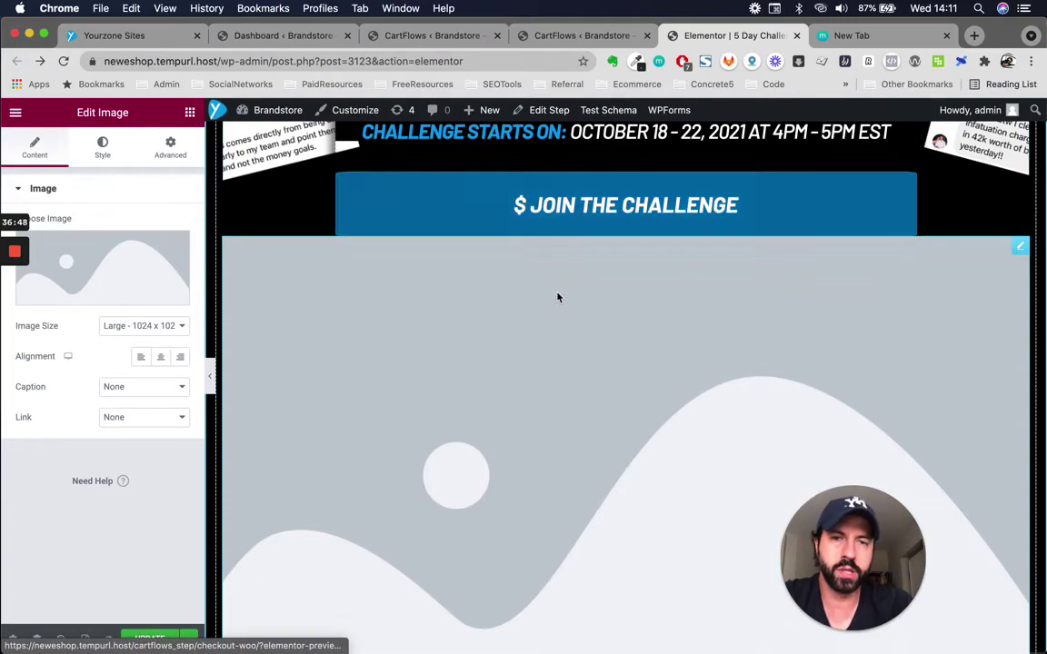
Check the montage on the reference page and replace the placeholder with the student montage image from the media library
{"action": "key", "text": "ctrl+Up"}
{"action": "left_click", "coordinate": [727, 174]}
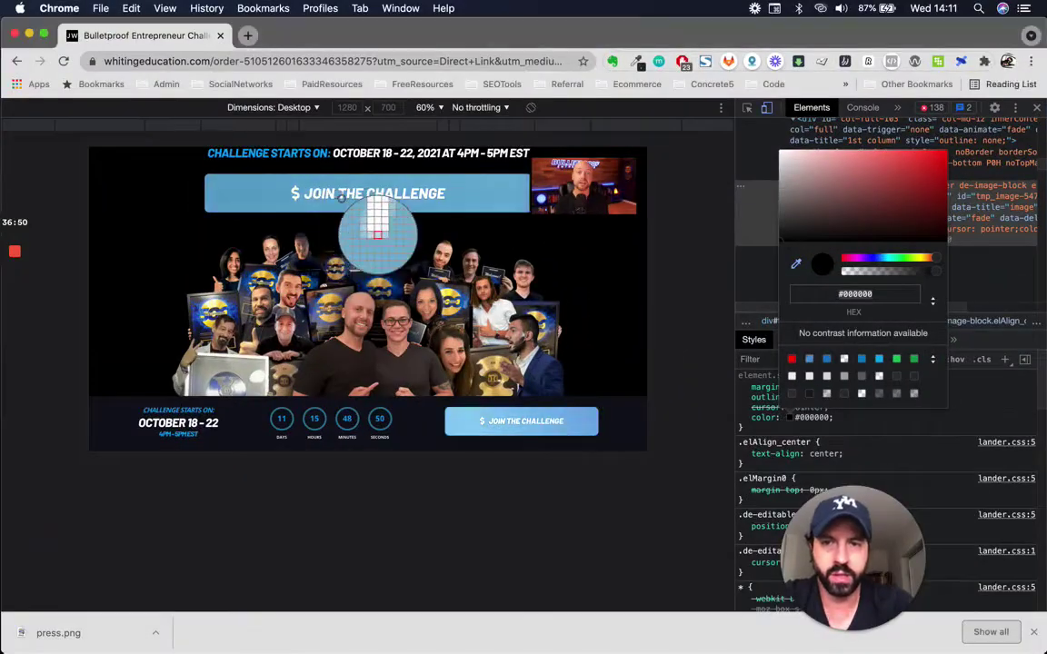
{"action": "key", "text": "ctrl+Up"}
{"action": "left_click", "coordinate": [290, 161]}
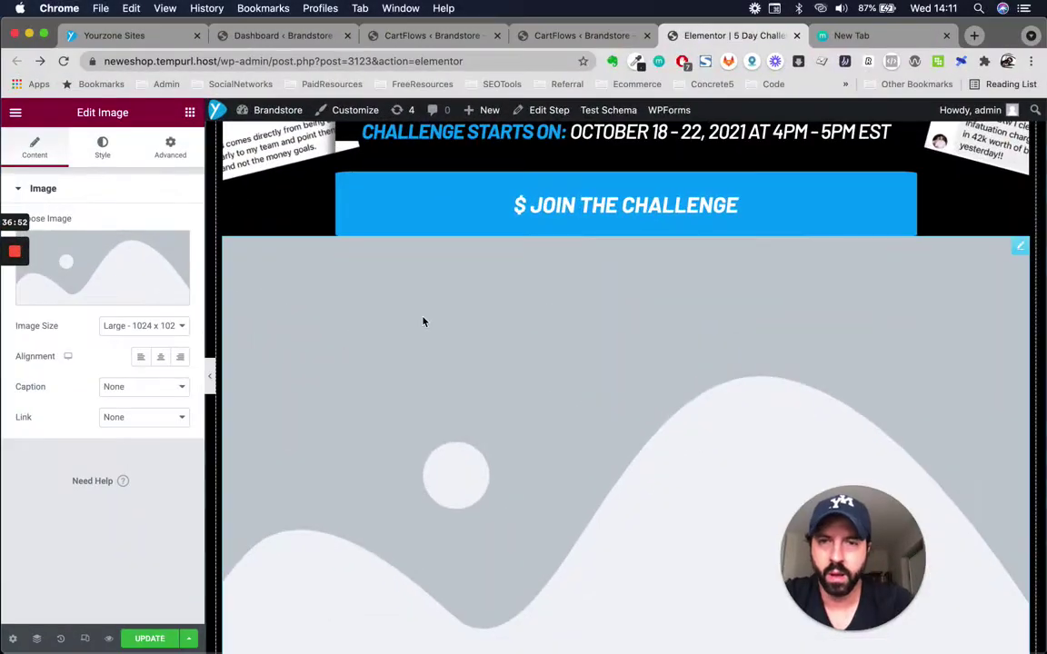
{"action": "left_click", "coordinate": [139, 271]}
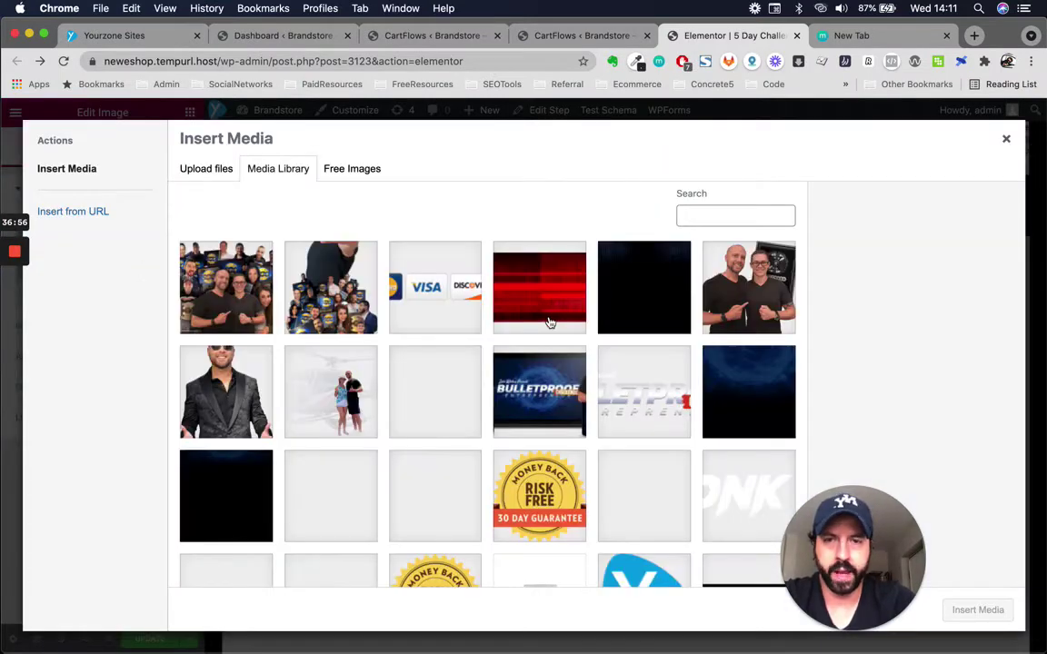
{"action": "left_click", "coordinate": [237, 305]}
{"action": "left_click", "coordinate": [978, 610]}
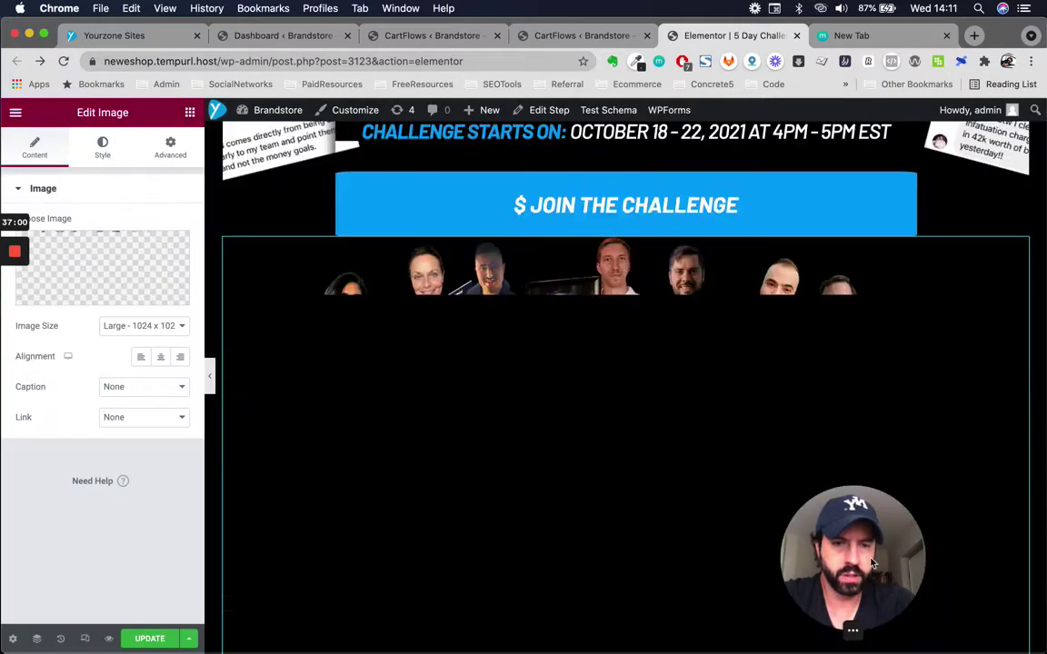
{"action": "scroll", "coordinate": [670, 414], "scroll_direction": "down", "scroll_amount": 3}
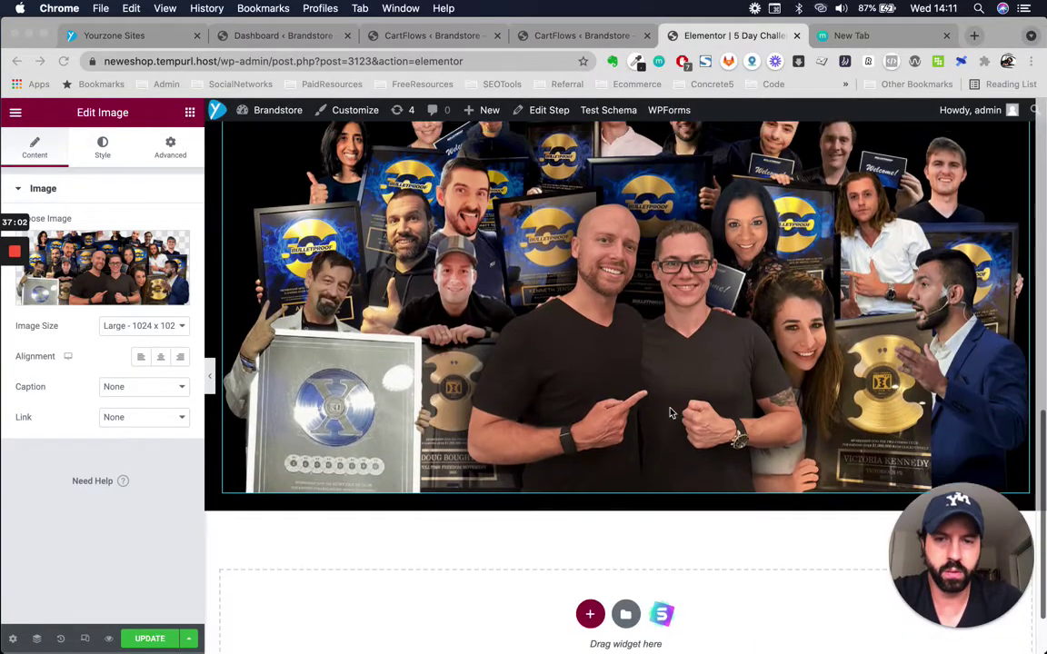
{"action": "scroll", "coordinate": [670, 413], "scroll_direction": "up", "scroll_amount": 3}
Set the montage's image size to Medium Large - 768 x 0
{"action": "key", "text": "ctrl+Up"}
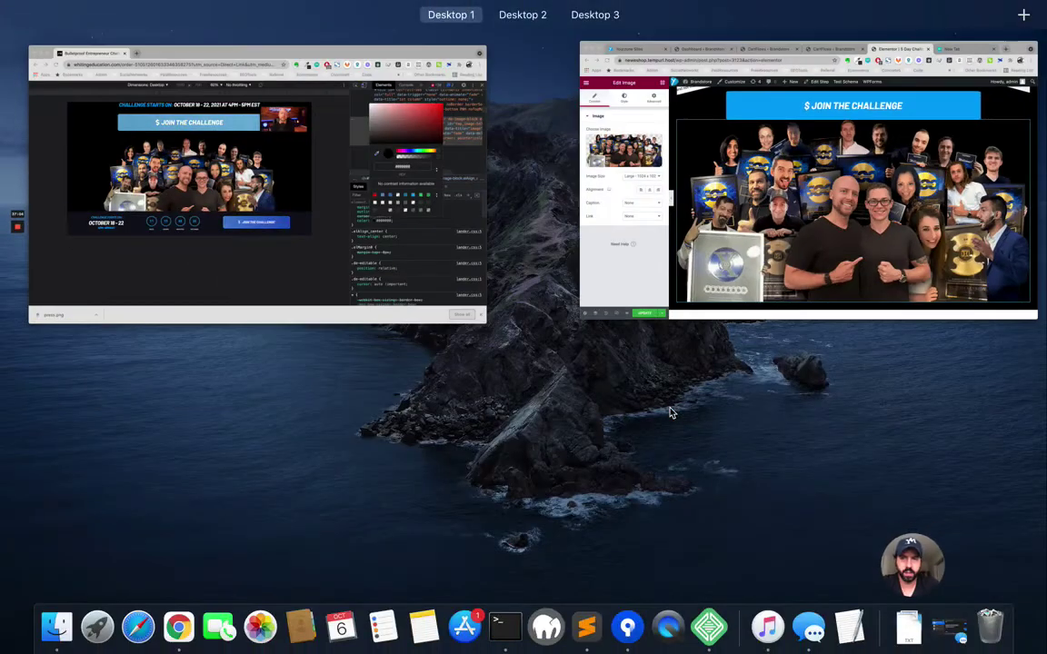
{"action": "left_click", "coordinate": [800, 273]}
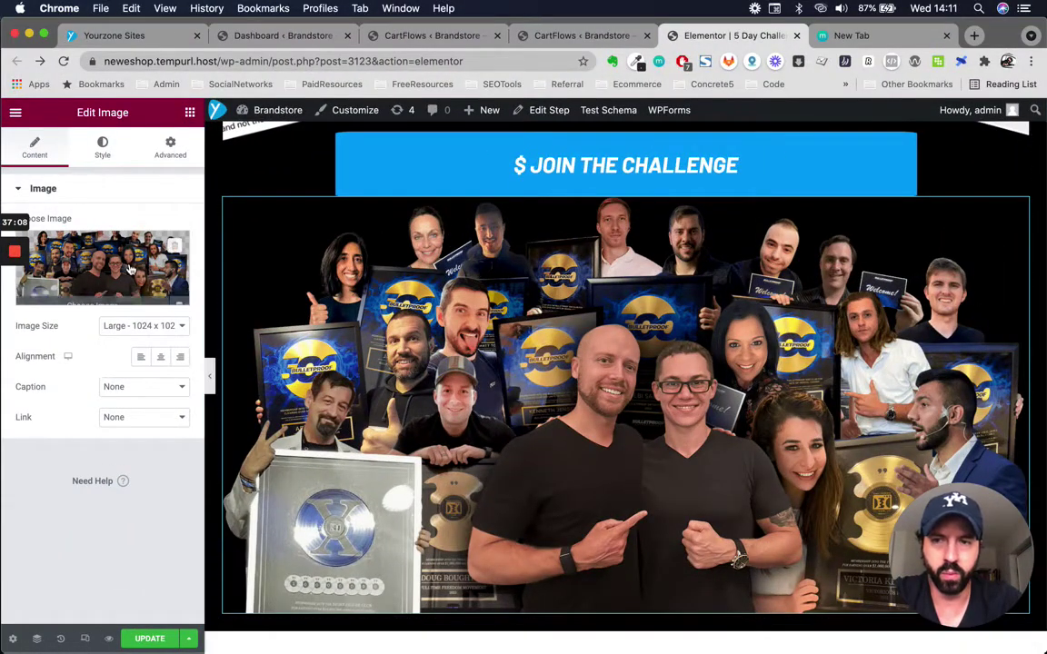
{"action": "left_click", "coordinate": [128, 329]}
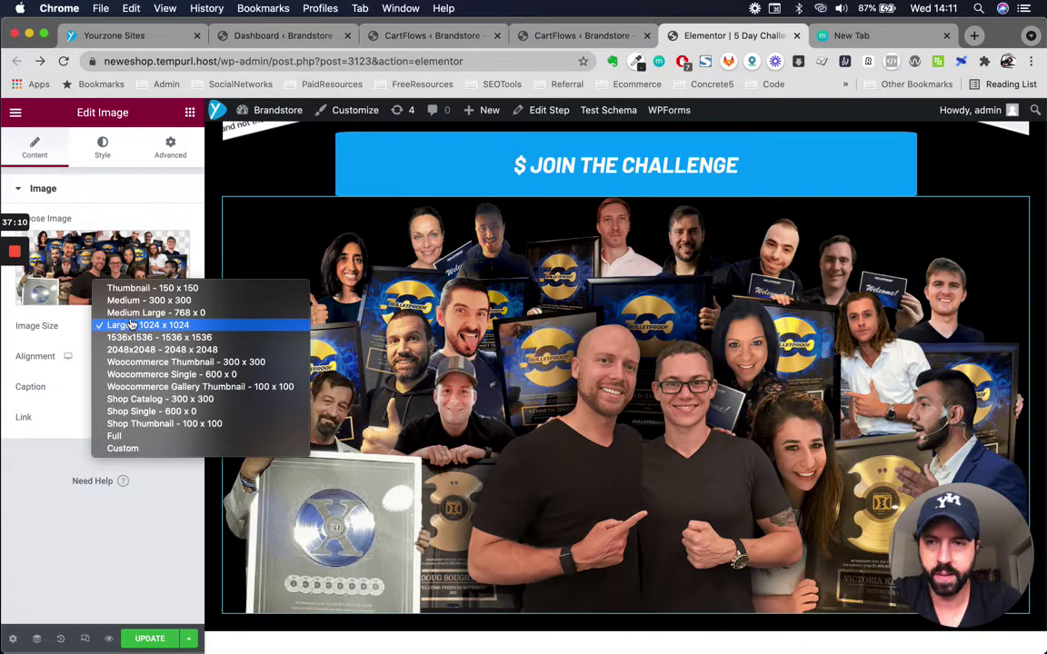
{"action": "left_click", "coordinate": [137, 313]}
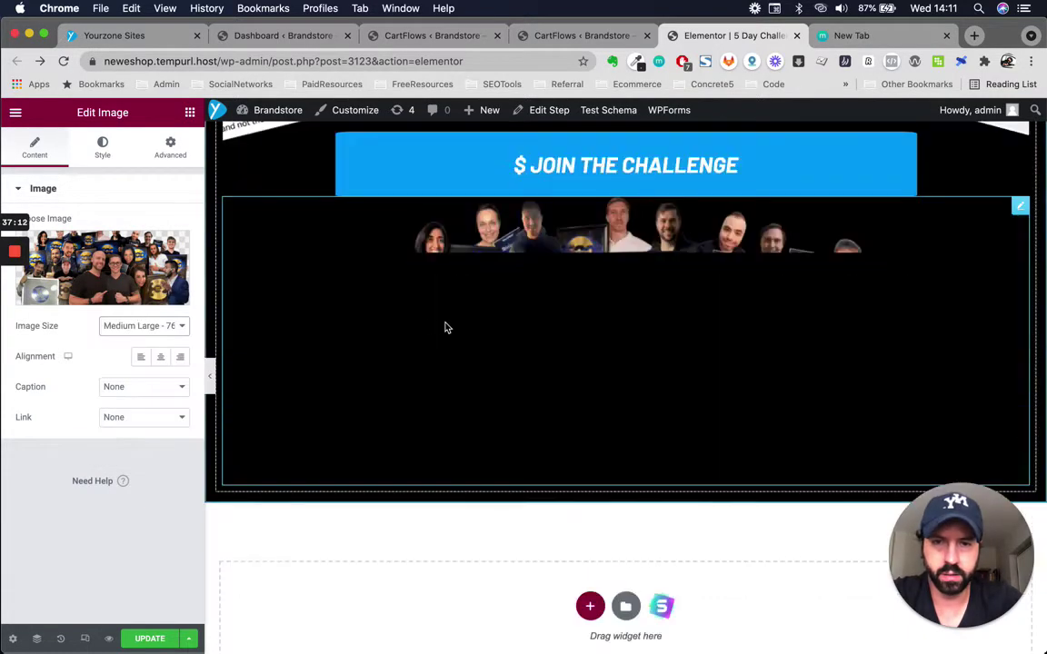
{"action": "scroll", "coordinate": [657, 388], "scroll_direction": "up", "scroll_amount": 2}
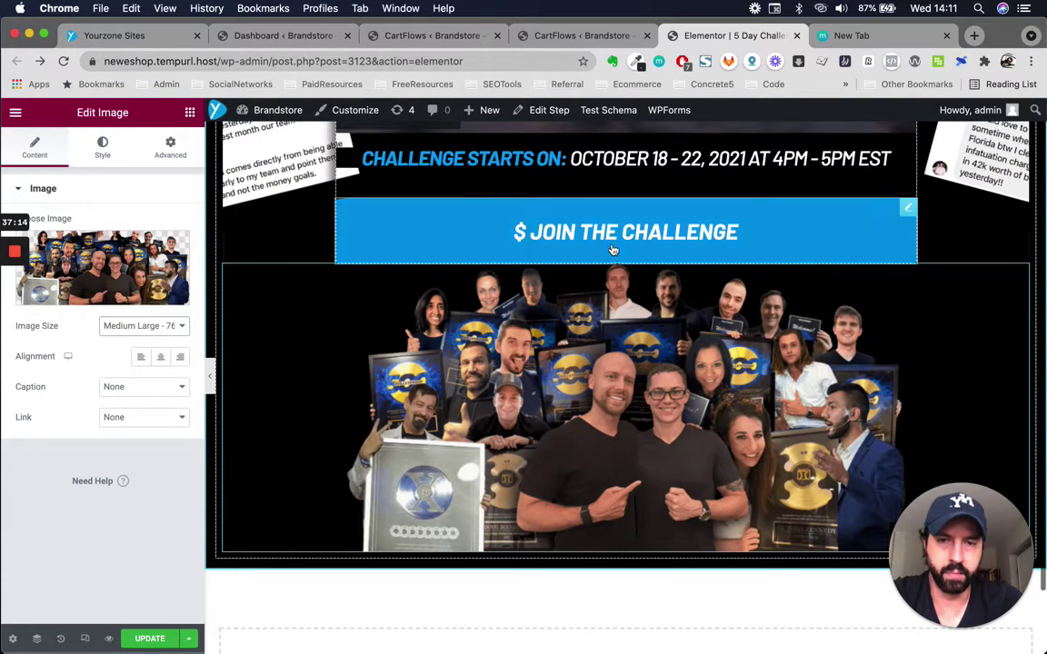
Add a Spacer widget between the Join the Challenge button and the student montage
{"action": "left_click", "coordinate": [191, 113]}
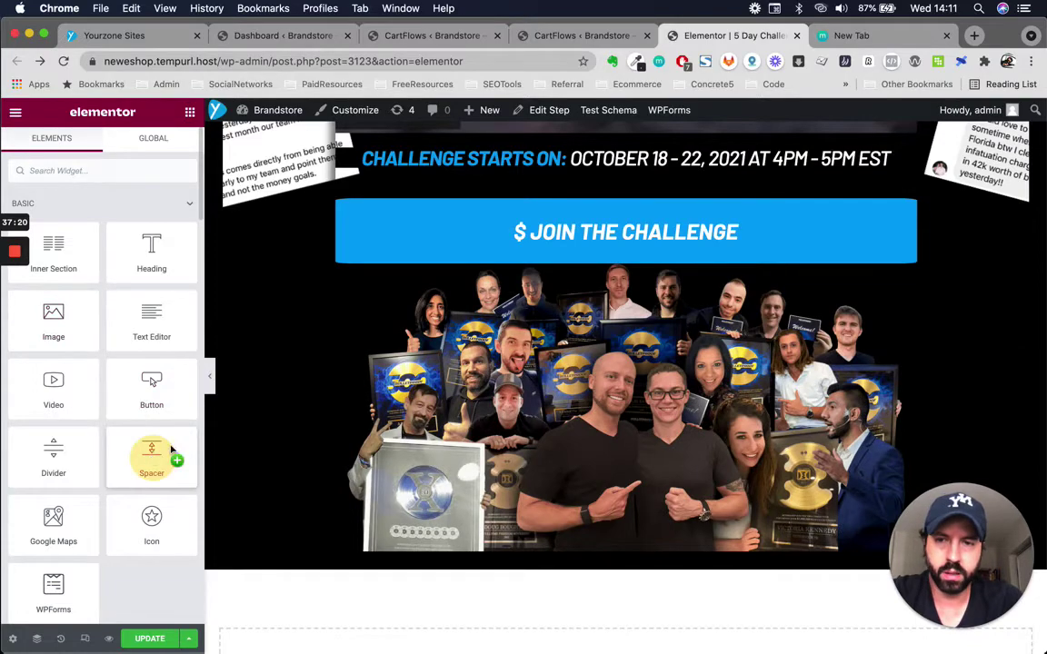
{"action": "left_click_drag", "start_coordinate": [172, 452], "coordinate": [668, 281]}
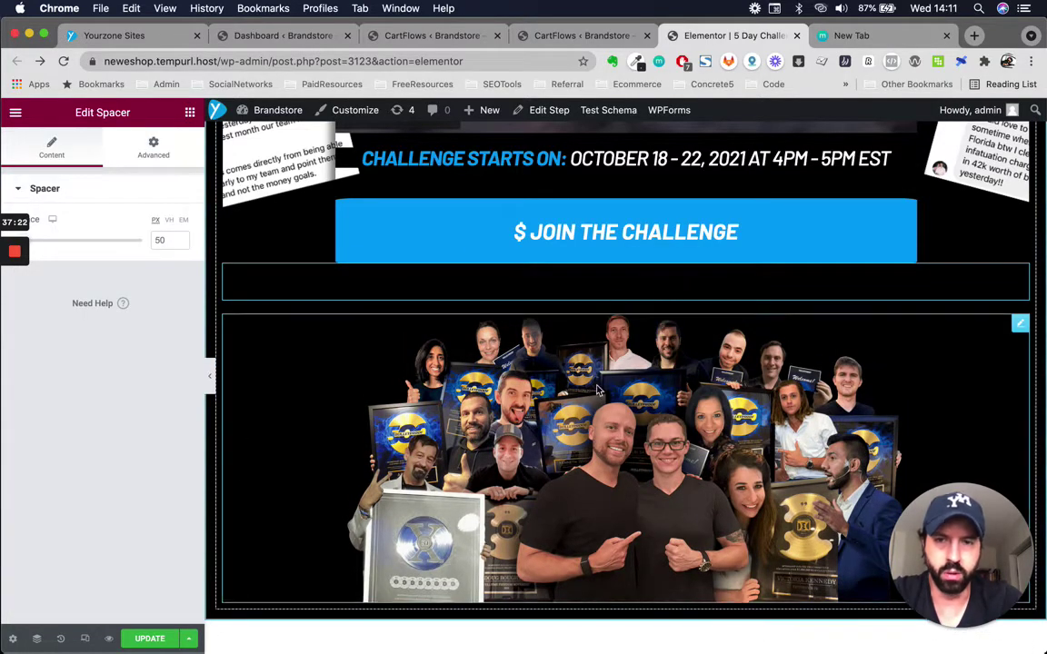
{"action": "scroll", "coordinate": [636, 327], "scroll_direction": "down", "scroll_amount": 2}
{"action": "key", "text": "ctrl+Up"}
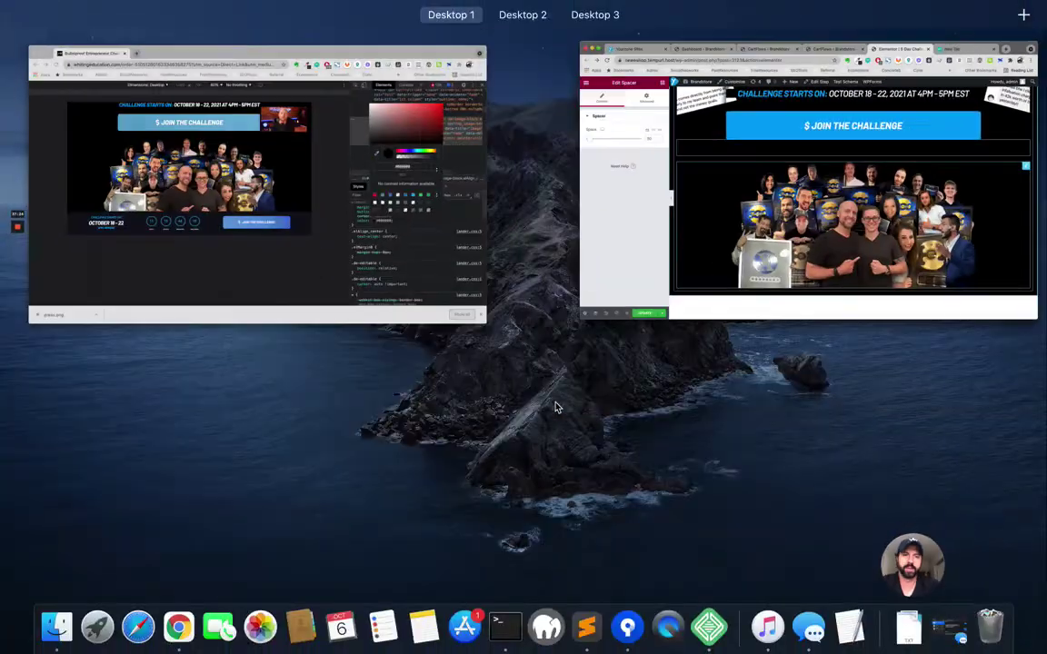
{"action": "key", "text": "Escape"}
{"action": "scroll", "coordinate": [636, 429], "scroll_direction": "down", "scroll_amount": 3}
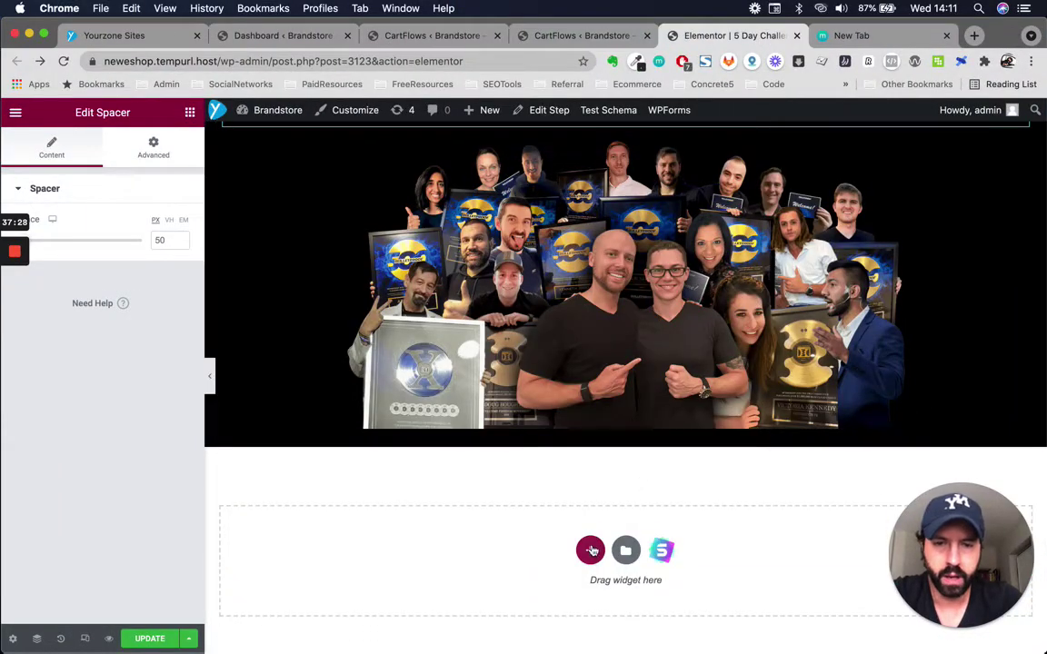
Close the developer tools on the reference page and review the sections below the montage, from the Discover headline through the testimonials
{"action": "key", "text": "ctrl+Up"}
{"action": "left_click", "coordinate": [389, 309]}
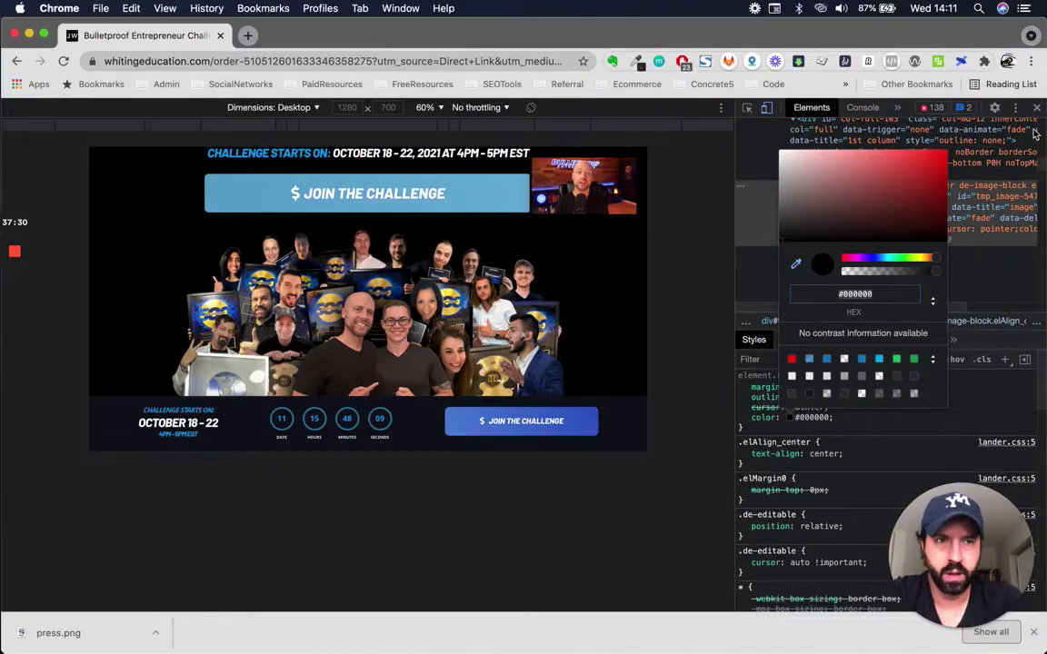
{"action": "key", "text": "Escape"}
{"action": "key", "text": "super+alt+i"}
{"action": "scroll", "coordinate": [601, 319], "scroll_direction": "down", "scroll_amount": 5}
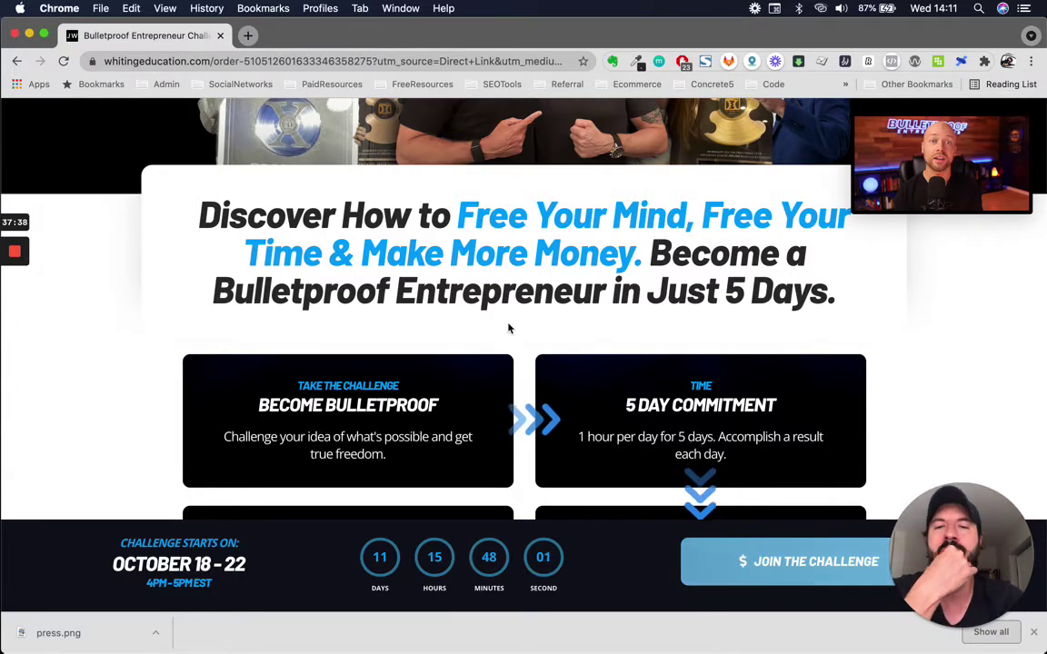
{"action": "scroll", "coordinate": [508, 328], "scroll_direction": "down", "scroll_amount": 10}
{"action": "scroll", "coordinate": [508, 329], "scroll_direction": "down", "scroll_amount": 15}
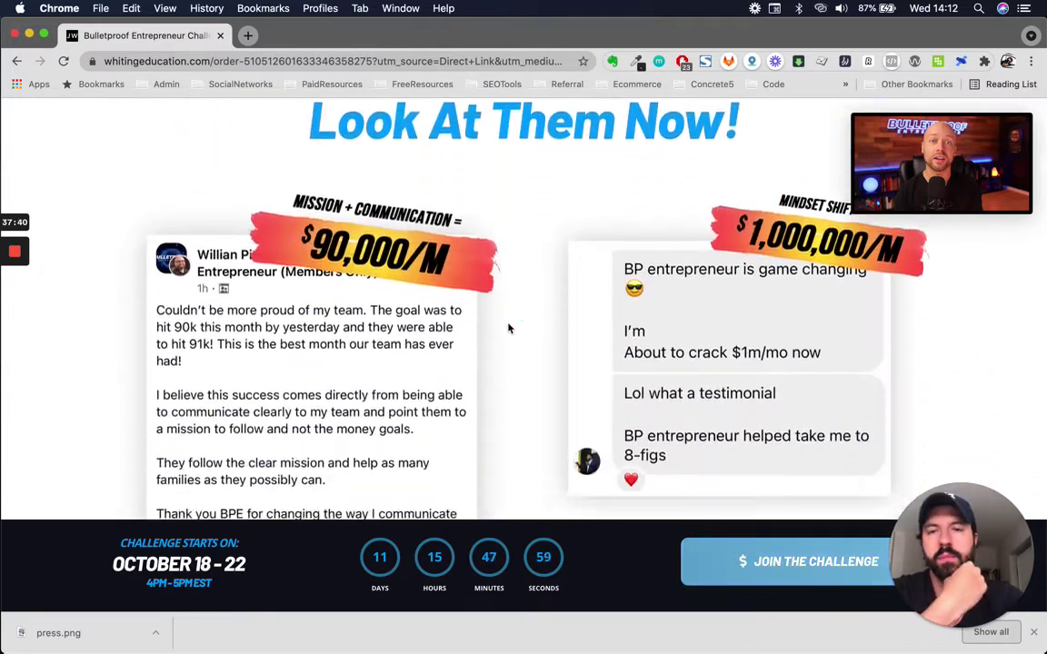
{"action": "scroll", "coordinate": [508, 328], "scroll_direction": "down", "scroll_amount": 10}
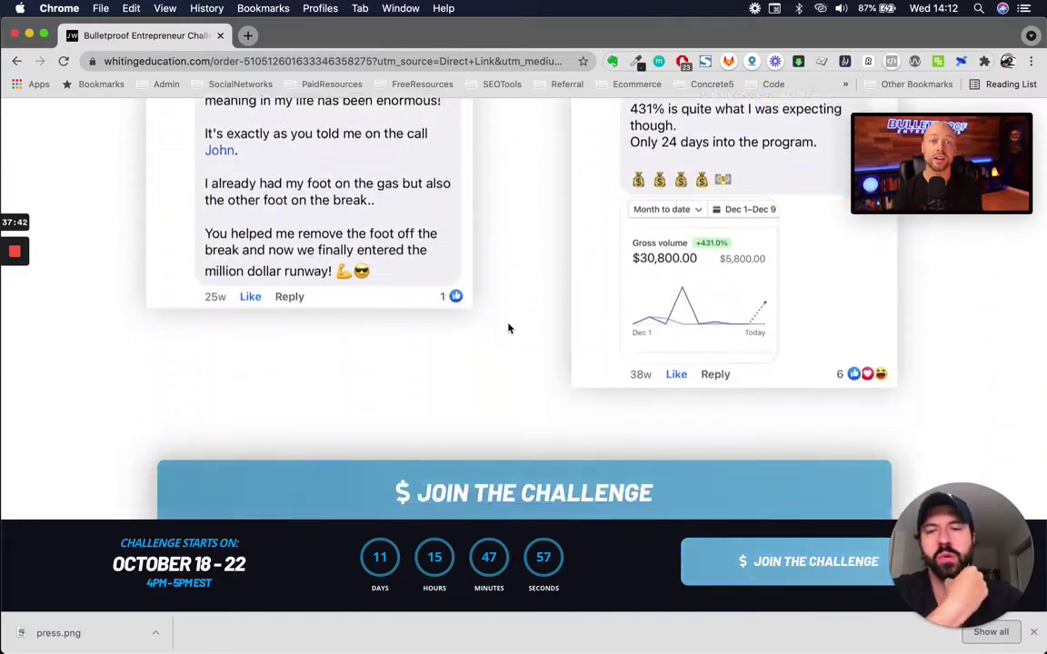
{"action": "scroll", "coordinate": [509, 328], "scroll_direction": "up", "scroll_amount": 15}
{"action": "scroll", "coordinate": [509, 328], "scroll_direction": "up", "scroll_amount": 15}
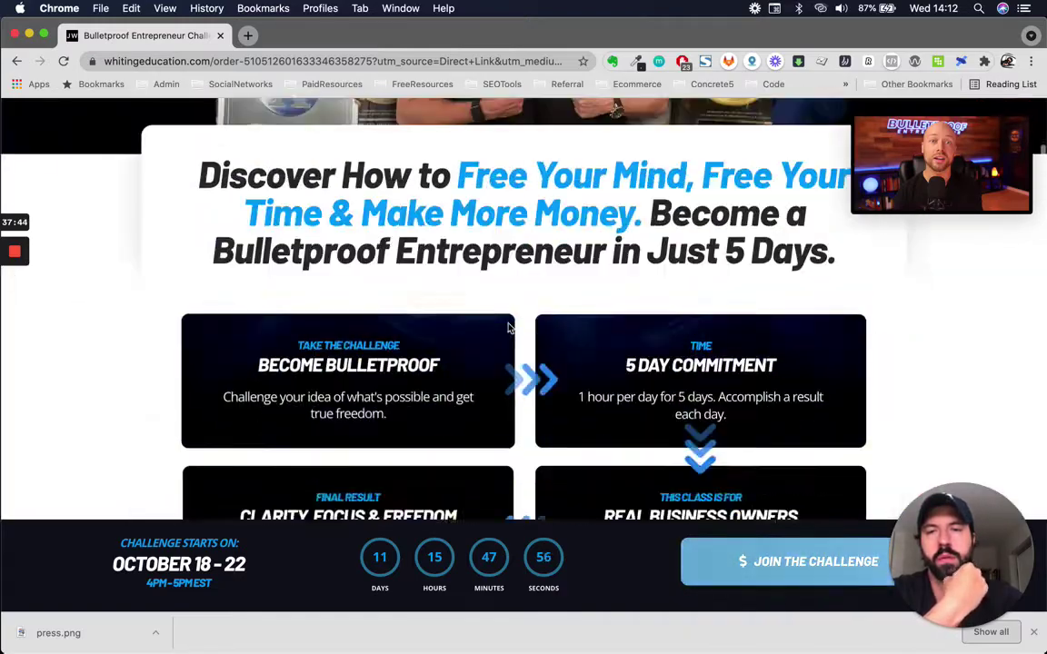
{"action": "key", "text": "ctrl+Up"}
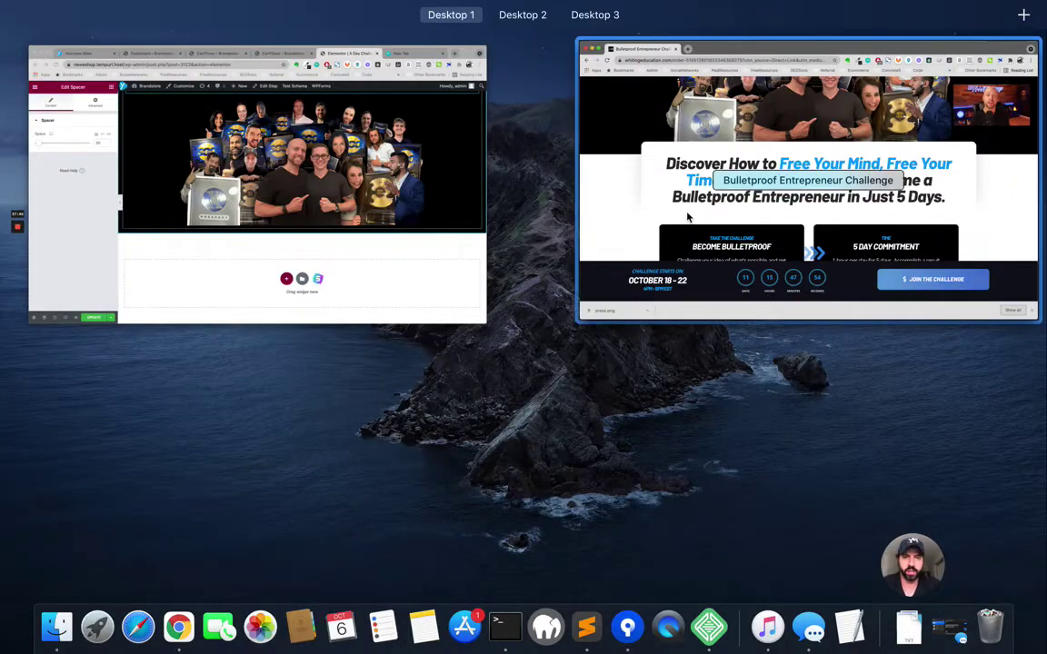
Review the reference page's Discover headline box, the four challenge cards and the client headline below them
{"action": "left_click", "coordinate": [445, 209]}
{"action": "key", "text": "ctrl+Up"}
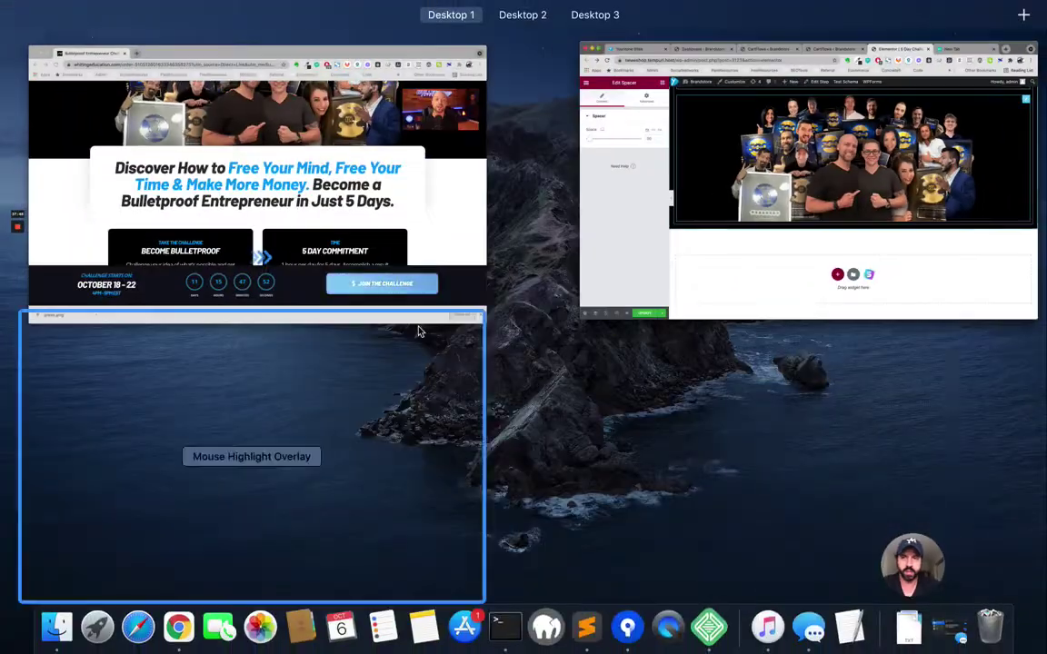
{"action": "left_click", "coordinate": [368, 282]}
{"action": "scroll", "coordinate": [473, 385], "scroll_direction": "down", "scroll_amount": 10}
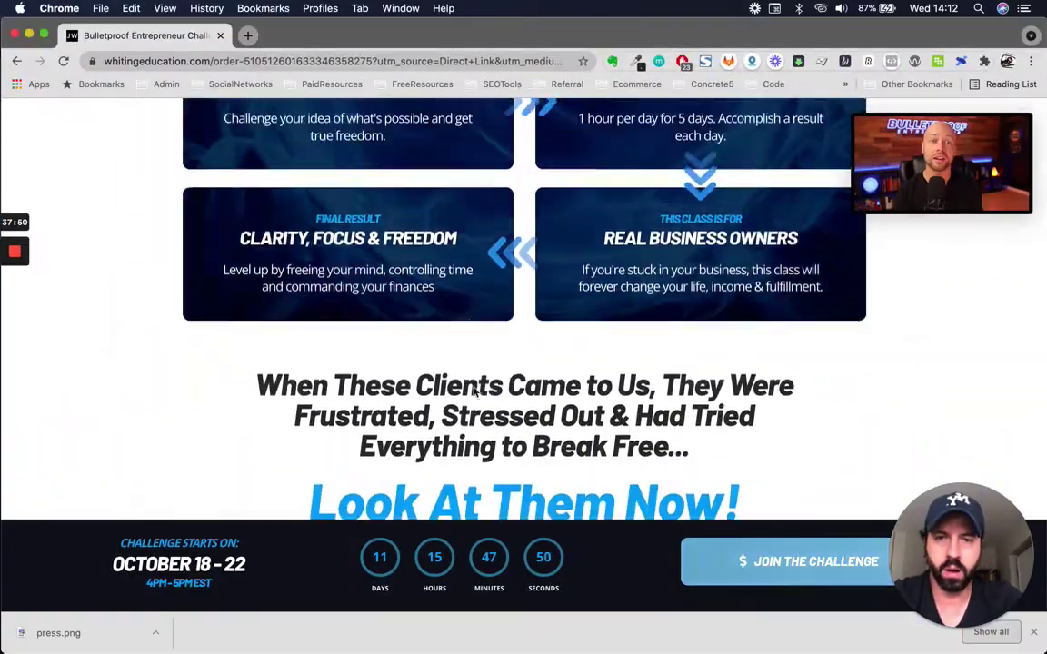
{"action": "scroll", "coordinate": [473, 387], "scroll_direction": "up", "scroll_amount": 2}
{"action": "scroll", "coordinate": [474, 389], "scroll_direction": "down", "scroll_amount": 5}
{"action": "scroll", "coordinate": [474, 391], "scroll_direction": "up", "scroll_amount": 6}
{"action": "key", "text": "ctrl+Up"}
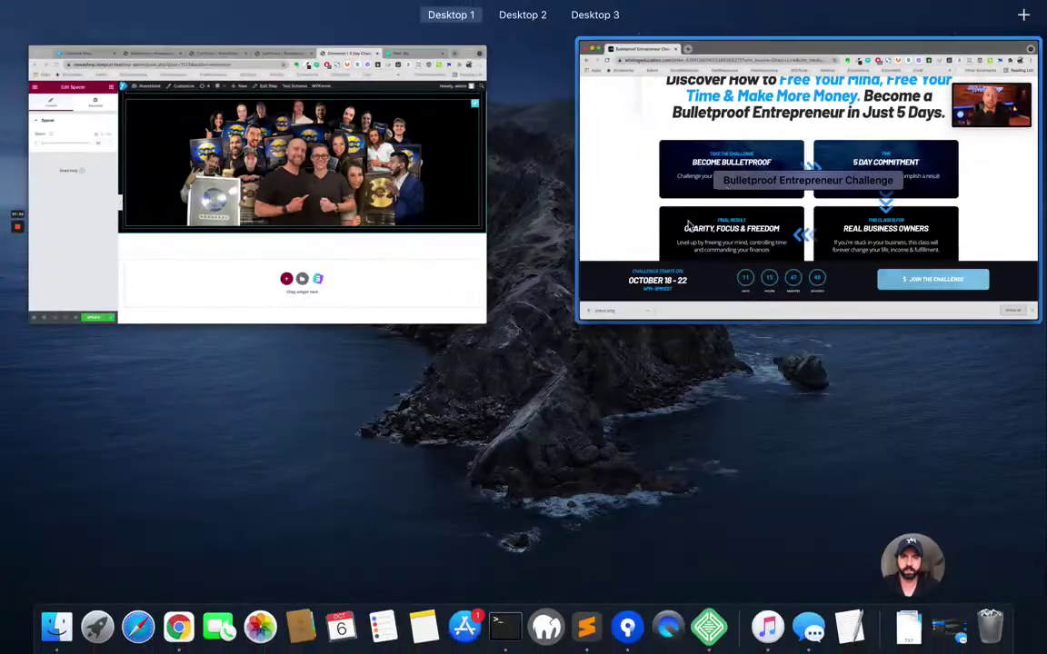
Return to the page editor, add a single-column section below the student montage and place an Inner Section widget inside it
{"action": "left_click", "coordinate": [446, 209]}
{"action": "left_click", "coordinate": [582, 543]}
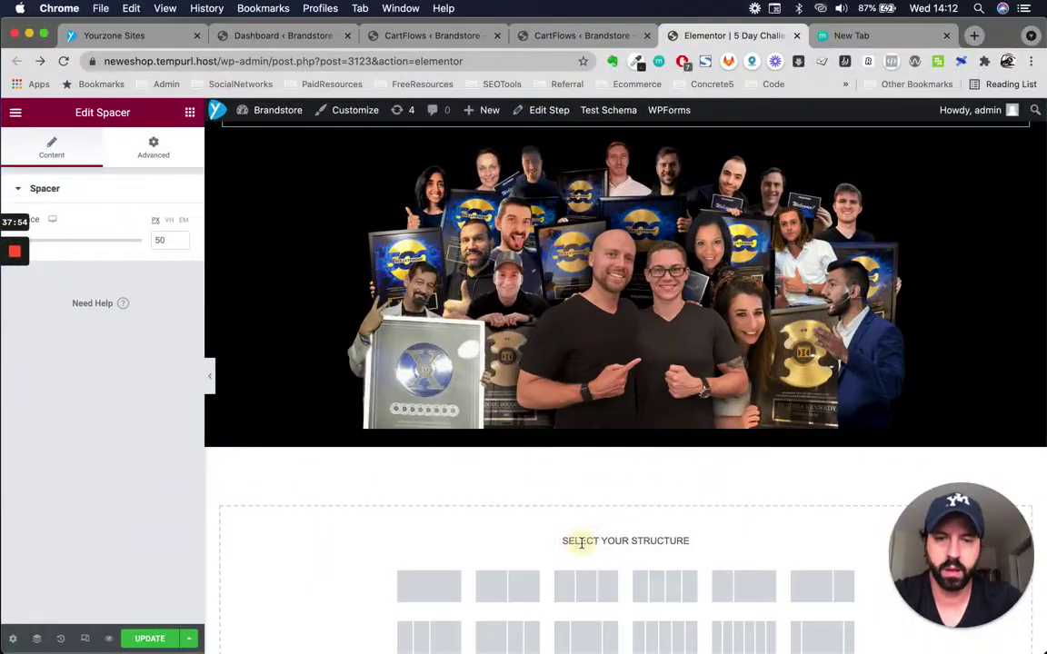
{"action": "left_click", "coordinate": [428, 586]}
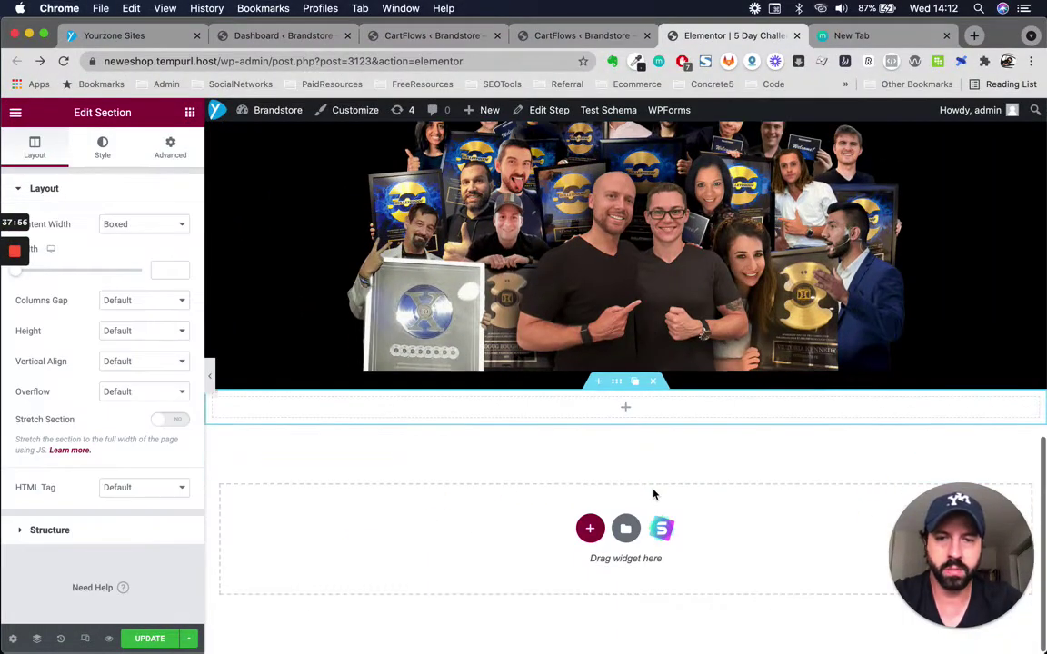
{"action": "left_click", "coordinate": [189, 113]}
{"action": "left_click_drag", "start_coordinate": [57, 255], "coordinate": [634, 408]}
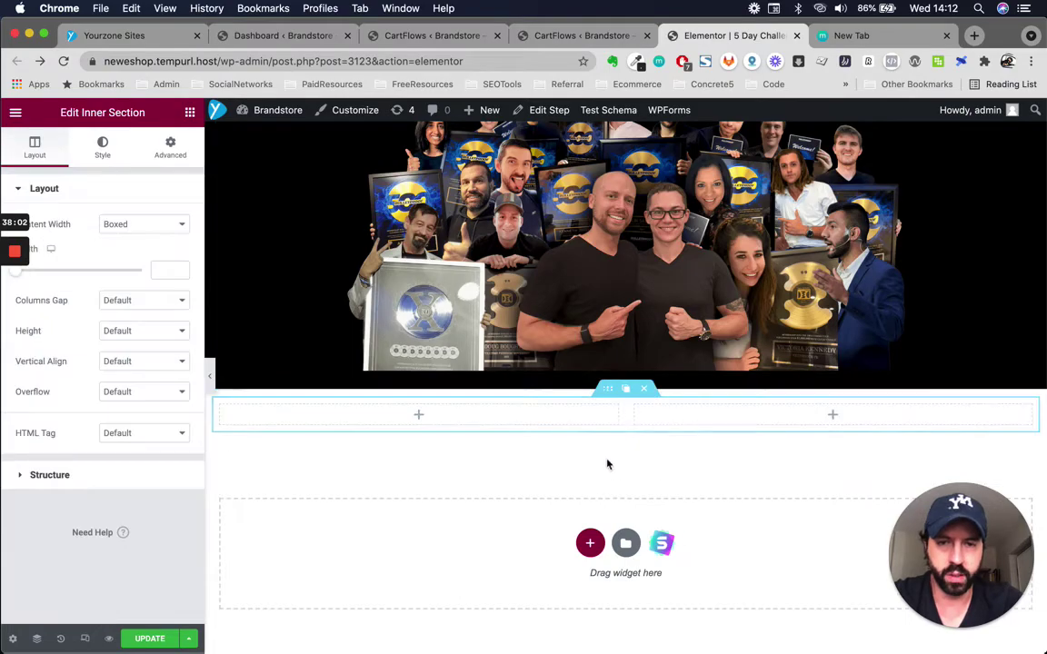
Examine on the reference page how the white Discover headline box overlaps the montage and sits above the challenge cards
{"action": "key", "text": "ctrl+Up"}
{"action": "left_click", "coordinate": [491, 281]}
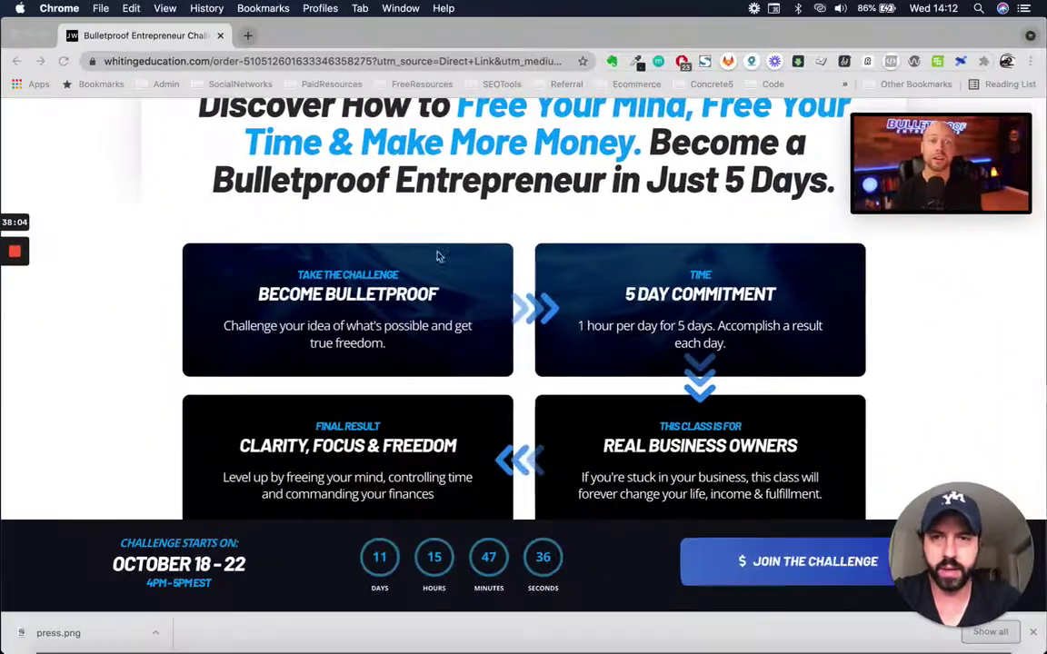
{"action": "scroll", "coordinate": [491, 281], "scroll_direction": "up", "scroll_amount": 3}
{"action": "scroll", "coordinate": [495, 282], "scroll_direction": "down", "scroll_amount": 2}
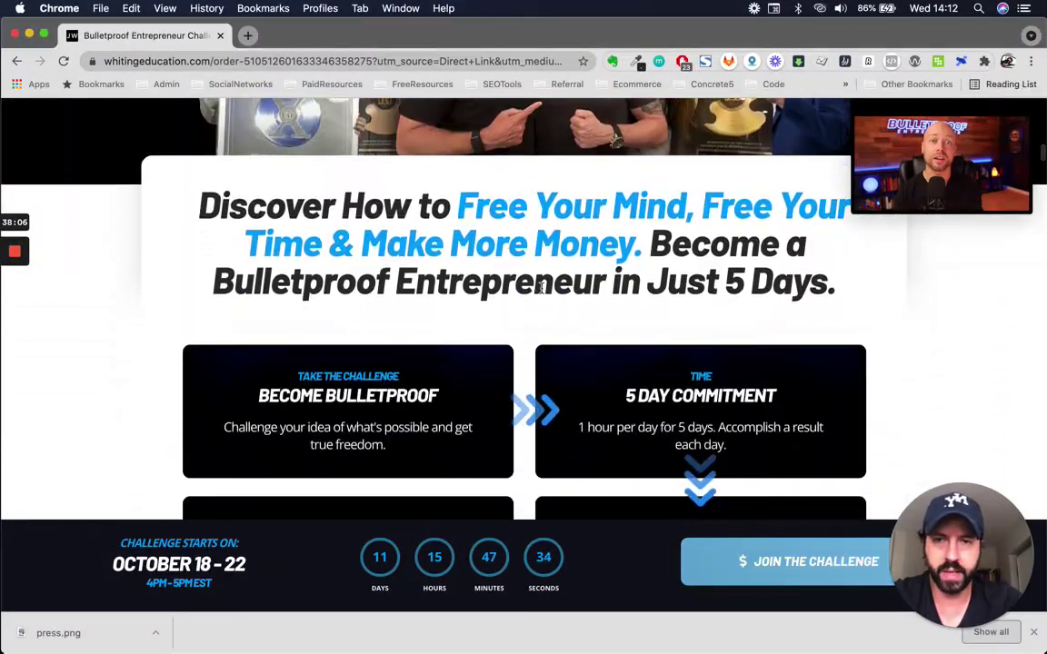
{"action": "scroll", "coordinate": [505, 282], "scroll_direction": "down", "scroll_amount": 1}
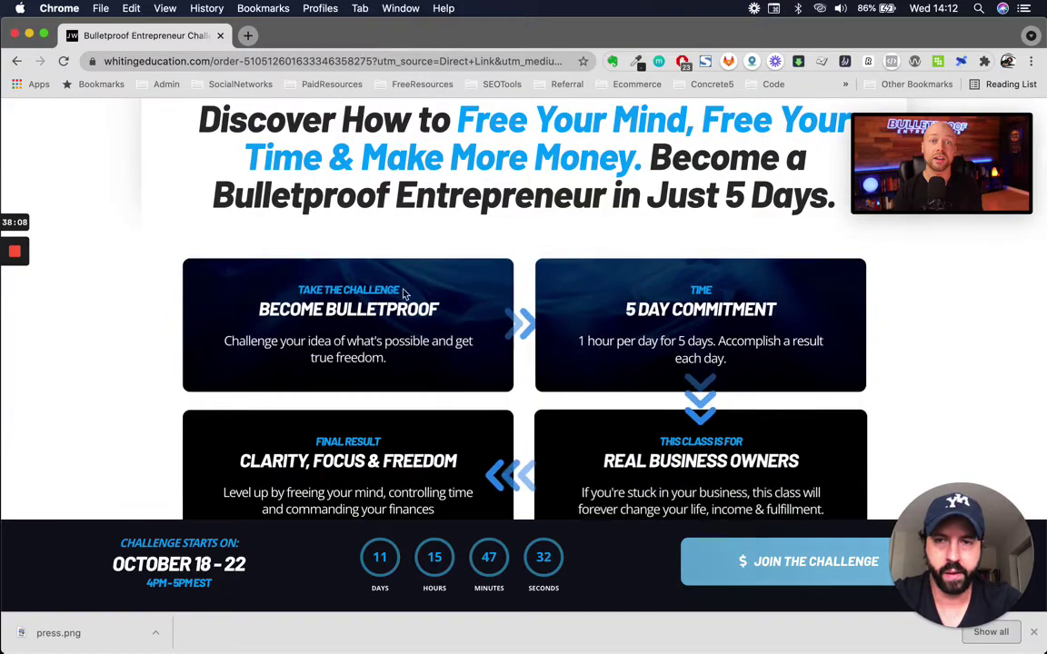
{"action": "scroll", "coordinate": [494, 261], "scroll_direction": "up", "scroll_amount": 1}
{"action": "scroll", "coordinate": [494, 261], "scroll_direction": "up", "scroll_amount": 1}
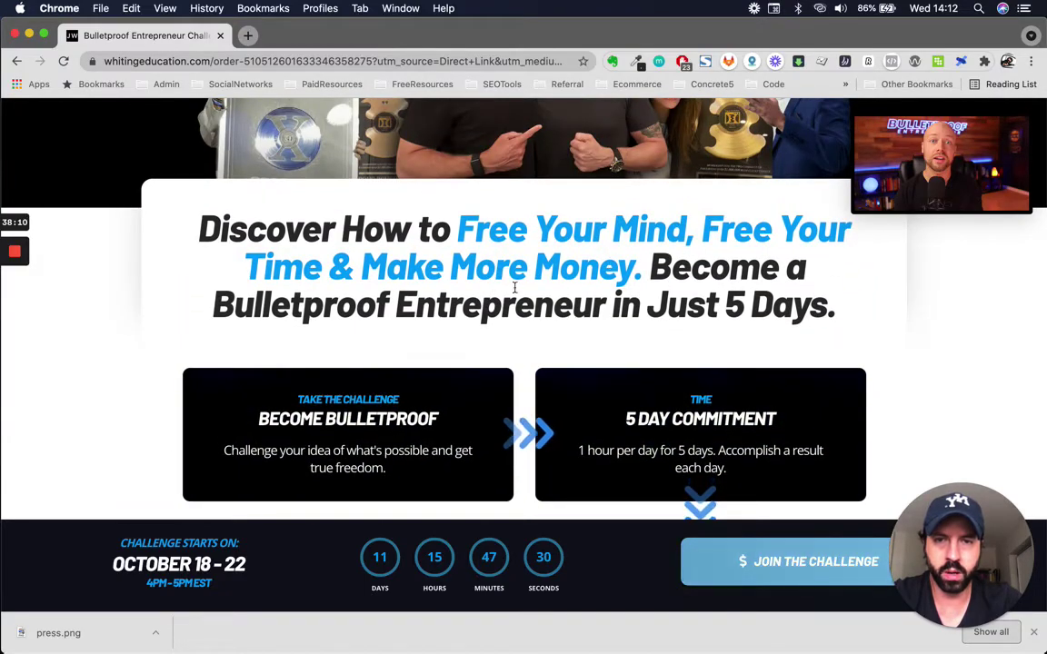
{"action": "key", "text": "ctrl+Up"}
{"action": "key", "text": "ctrl+Up"}
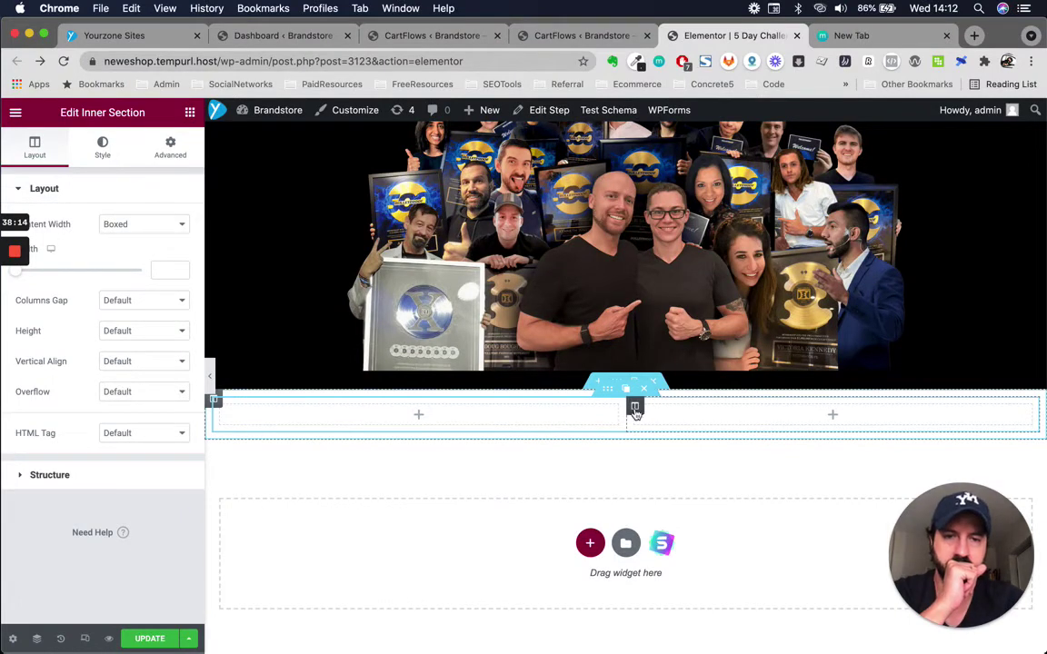
Turn on Editing Handles in the editor's user preferences
{"action": "mouse_move", "coordinate": [636, 411]}
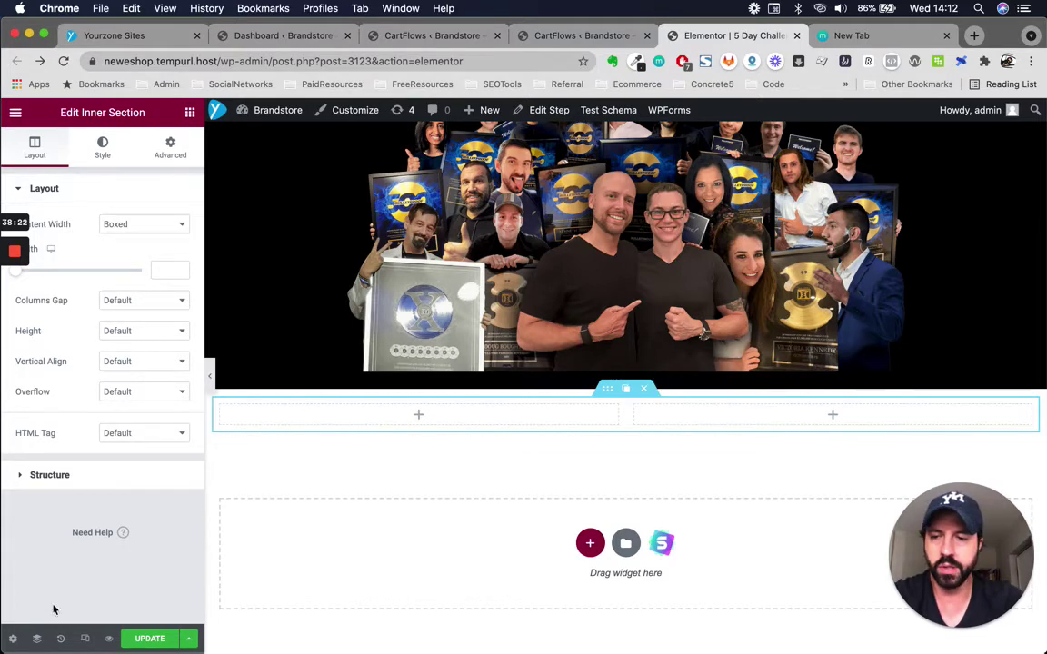
{"action": "left_click", "coordinate": [13, 639]}
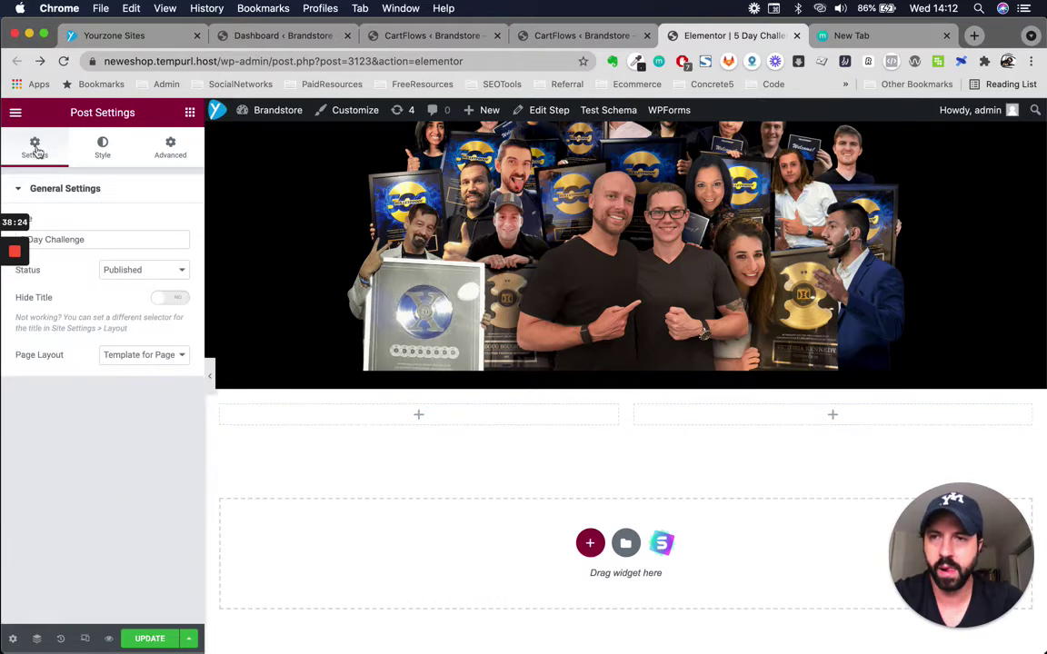
{"action": "left_click", "coordinate": [15, 112]}
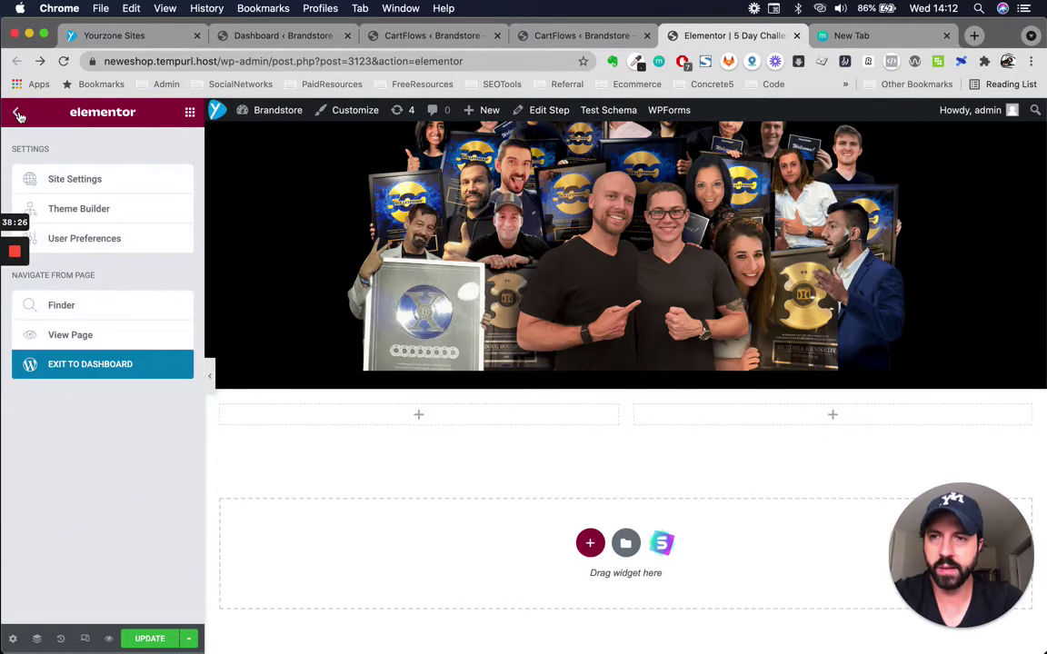
{"action": "left_click", "coordinate": [82, 238]}
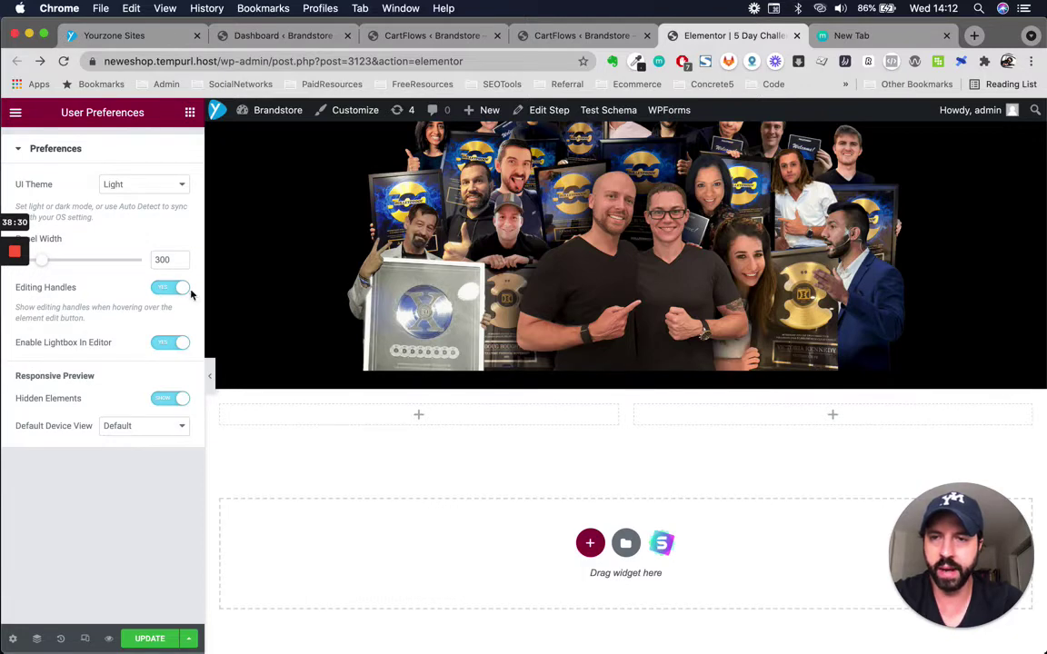
Delete the second column of the new inner section and set the inner section's boxed content width to 800
{"action": "mouse_move", "coordinate": [676, 412]}
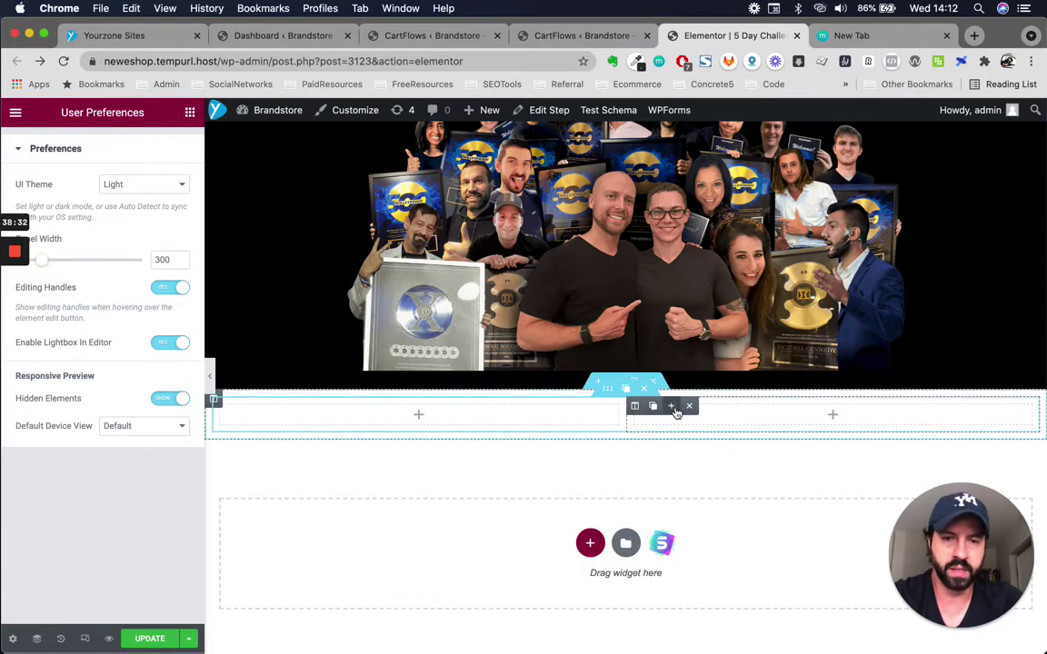
{"action": "mouse_move", "coordinate": [748, 446]}
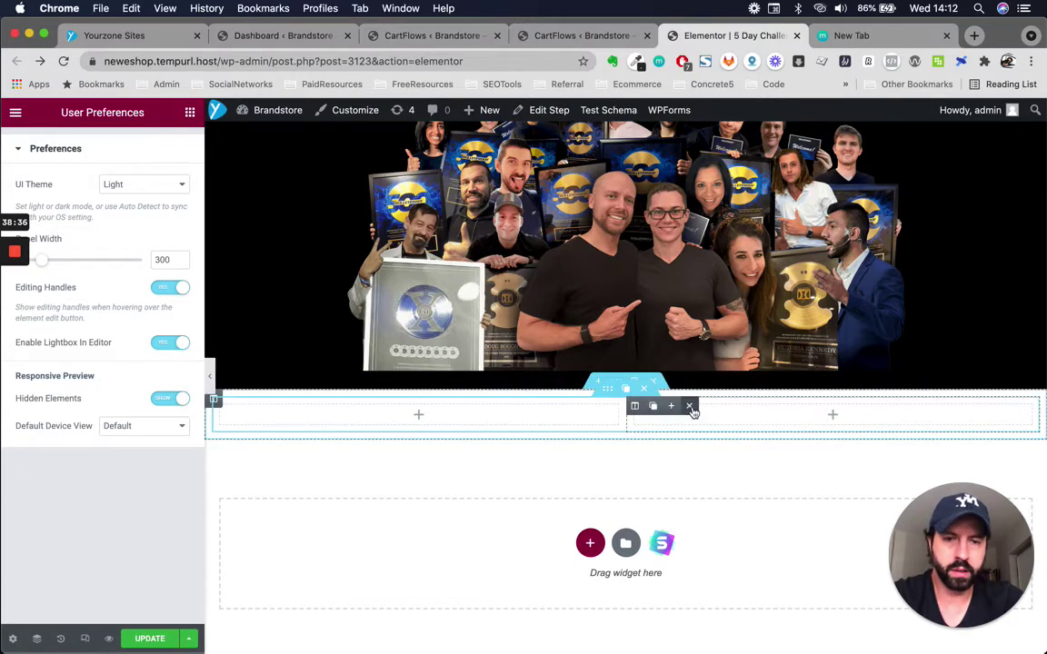
{"action": "left_click", "coordinate": [689, 406]}
{"action": "left_click", "coordinate": [609, 392]}
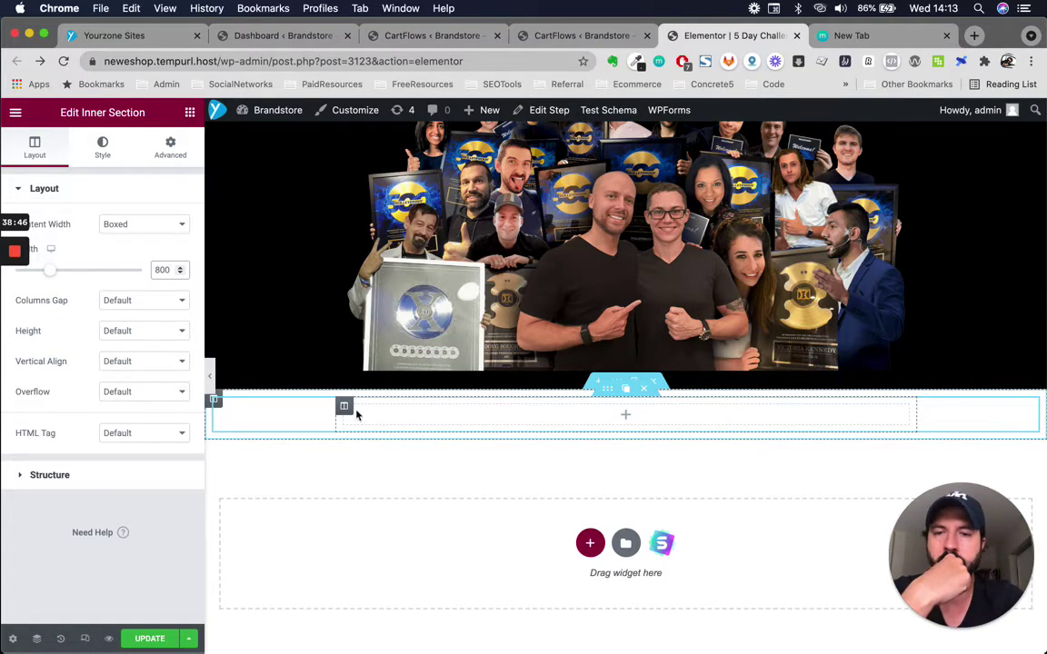
Give the inner section a border radius of 10 px on all four corners
{"action": "left_click", "coordinate": [103, 150]}
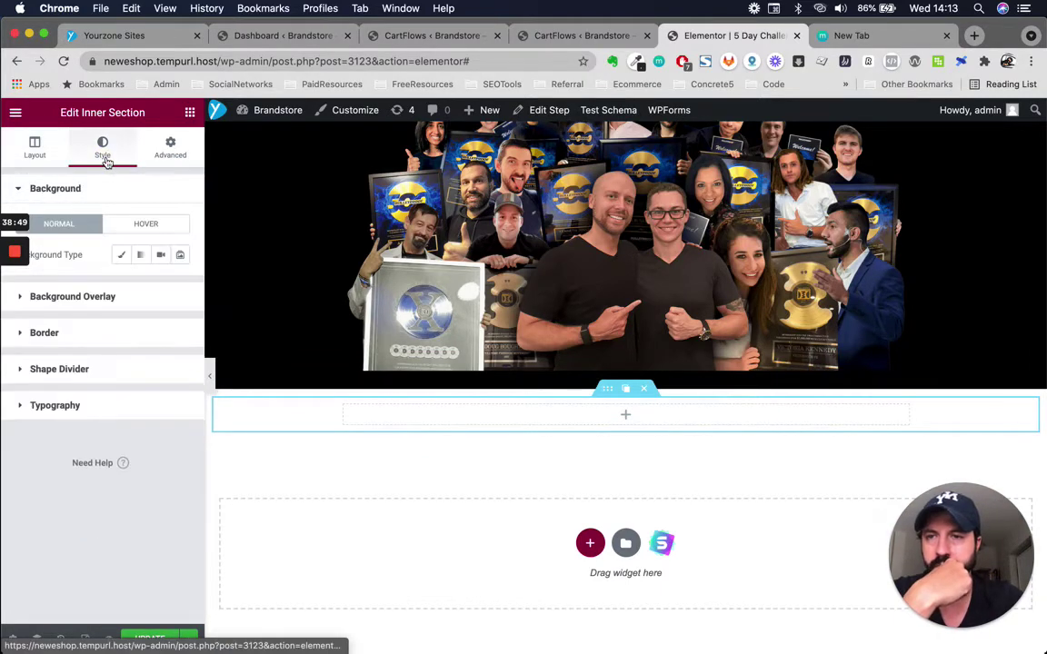
{"action": "left_click", "coordinate": [43, 333]}
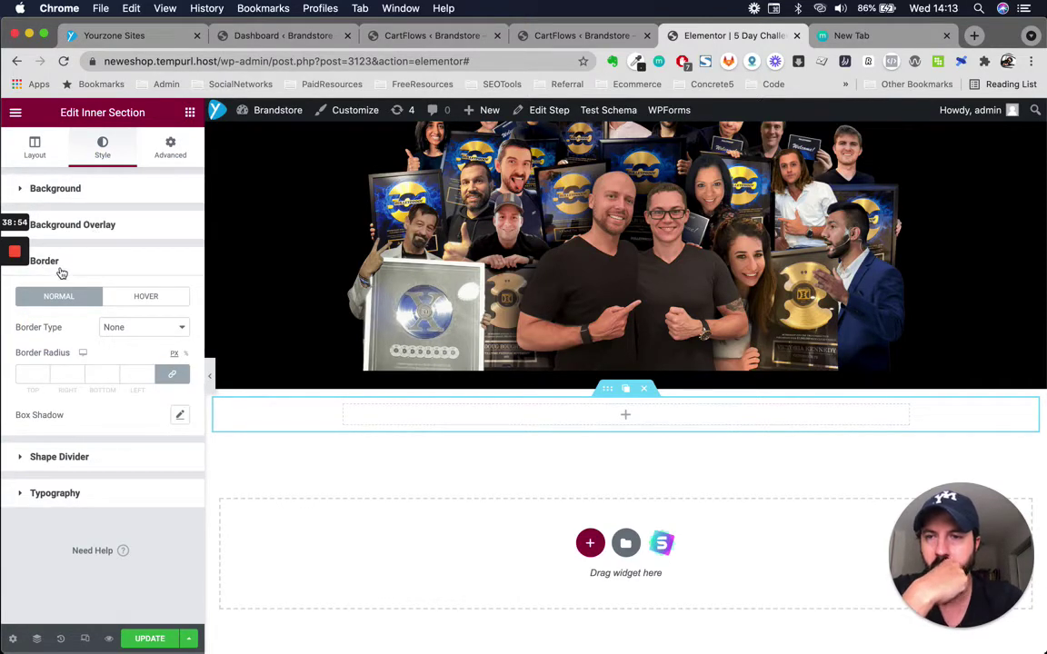
{"action": "left_click", "coordinate": [31, 375]}
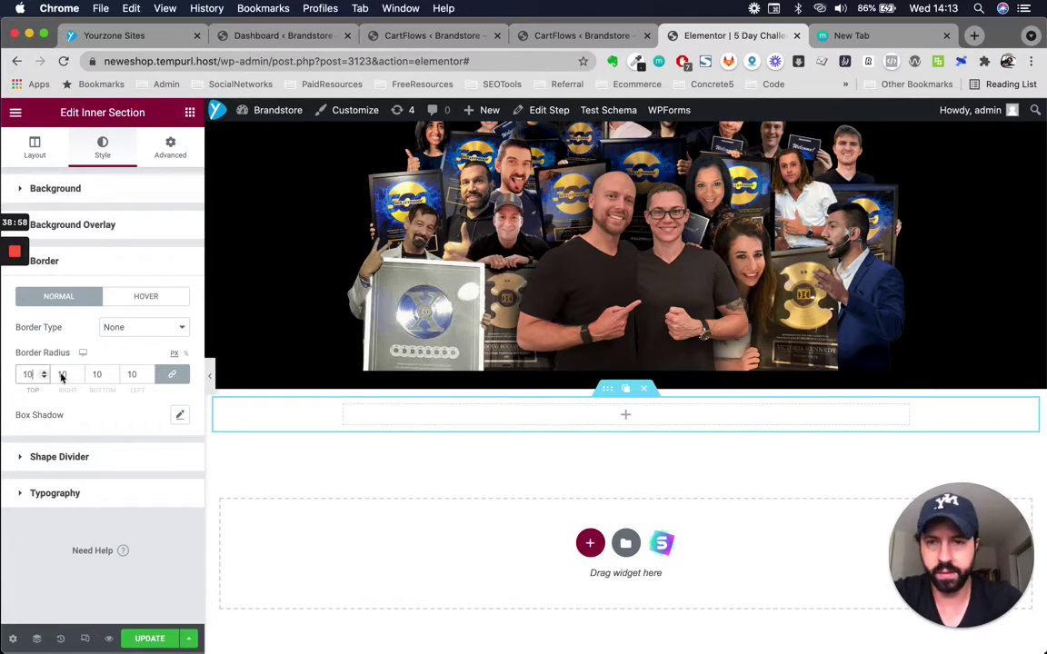
{"action": "left_click", "coordinate": [134, 375]}
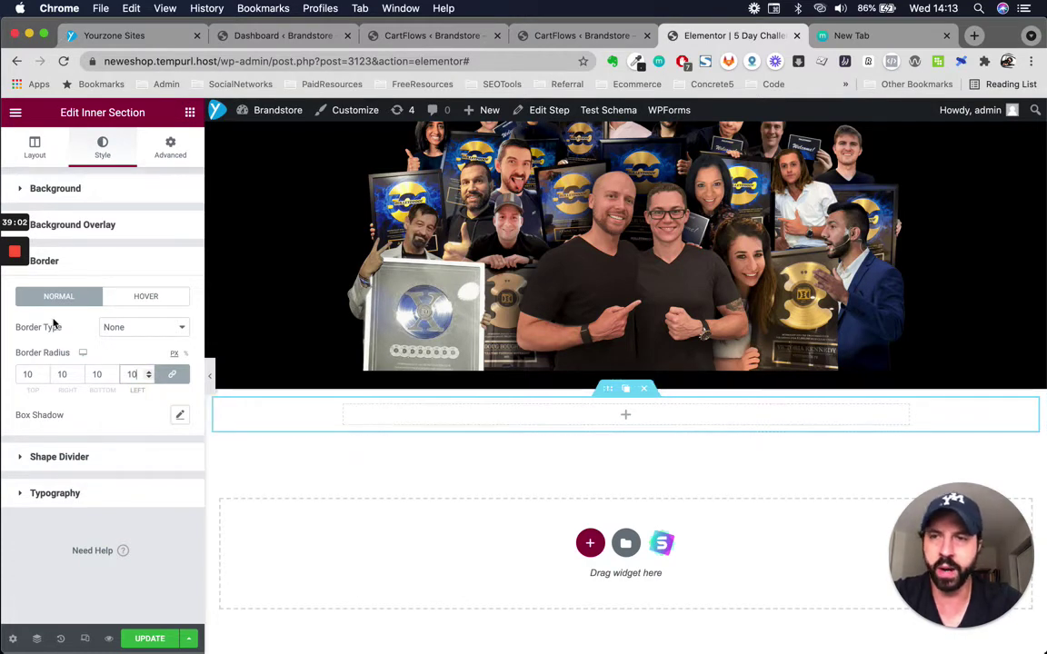
Set the inner section's background to the classic type with the white colour #FFFFFF
{"action": "left_click", "coordinate": [67, 184]}
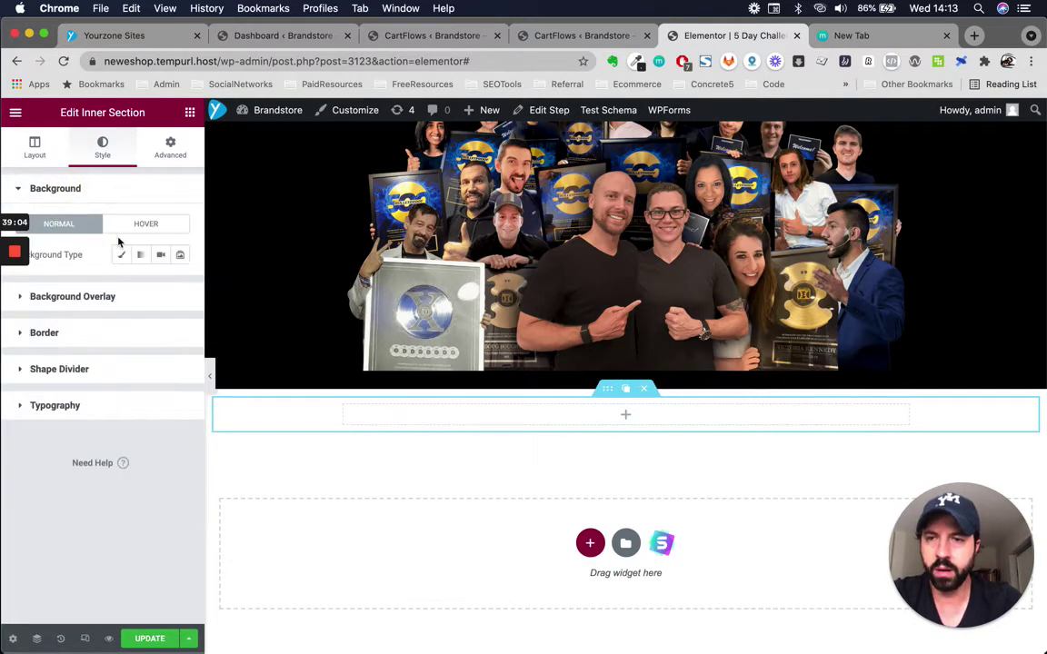
{"action": "left_click", "coordinate": [120, 256]}
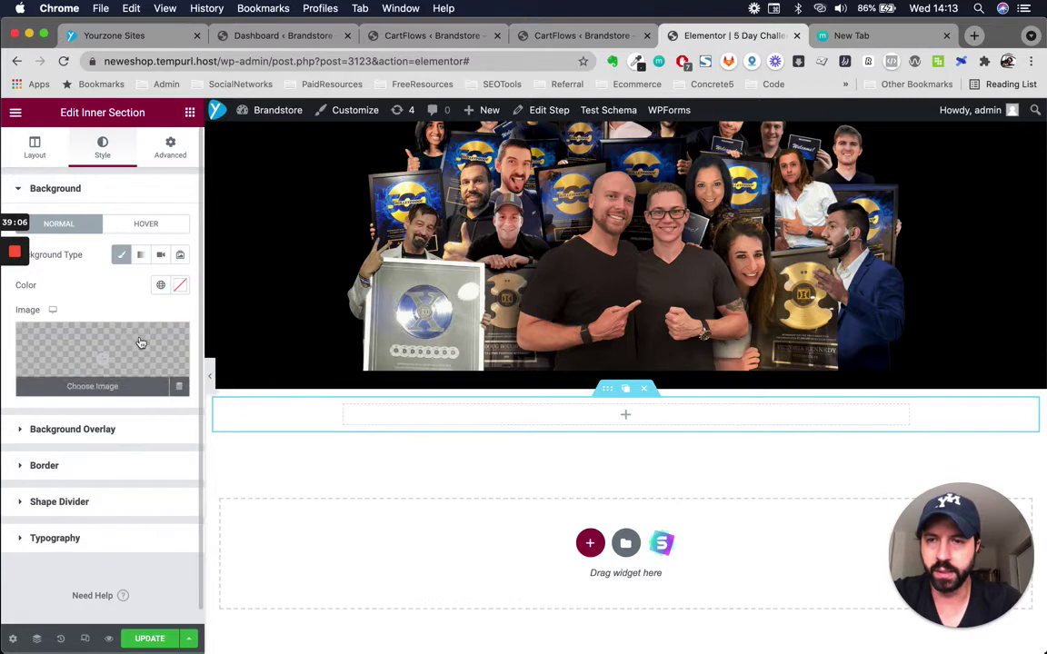
{"action": "left_click", "coordinate": [180, 286]}
{"action": "left_click", "coordinate": [109, 346]}
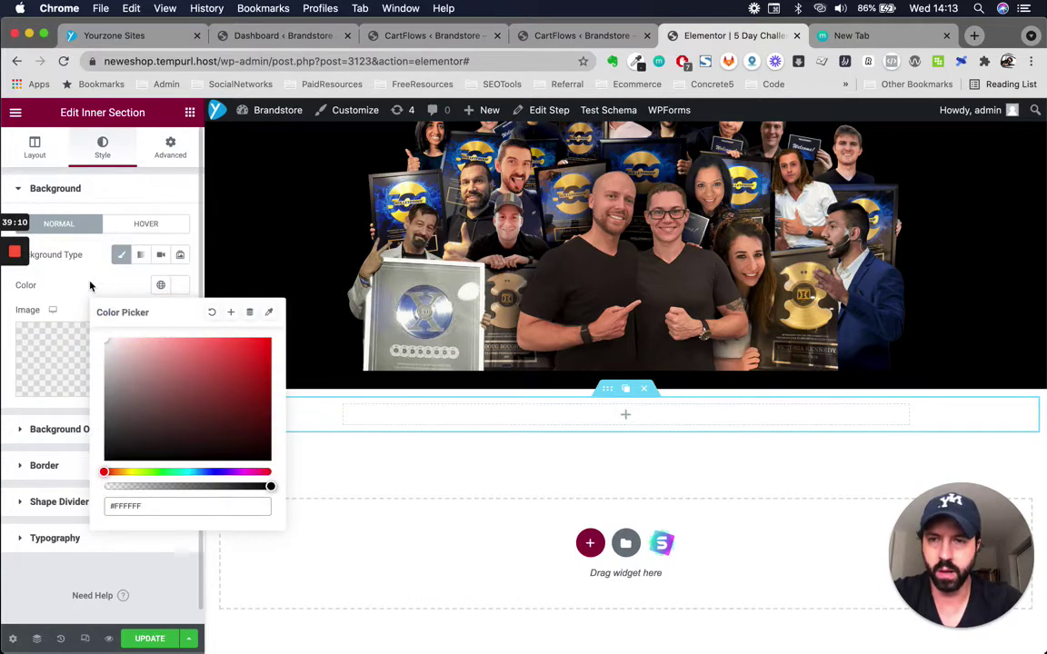
{"action": "left_click", "coordinate": [615, 460]}
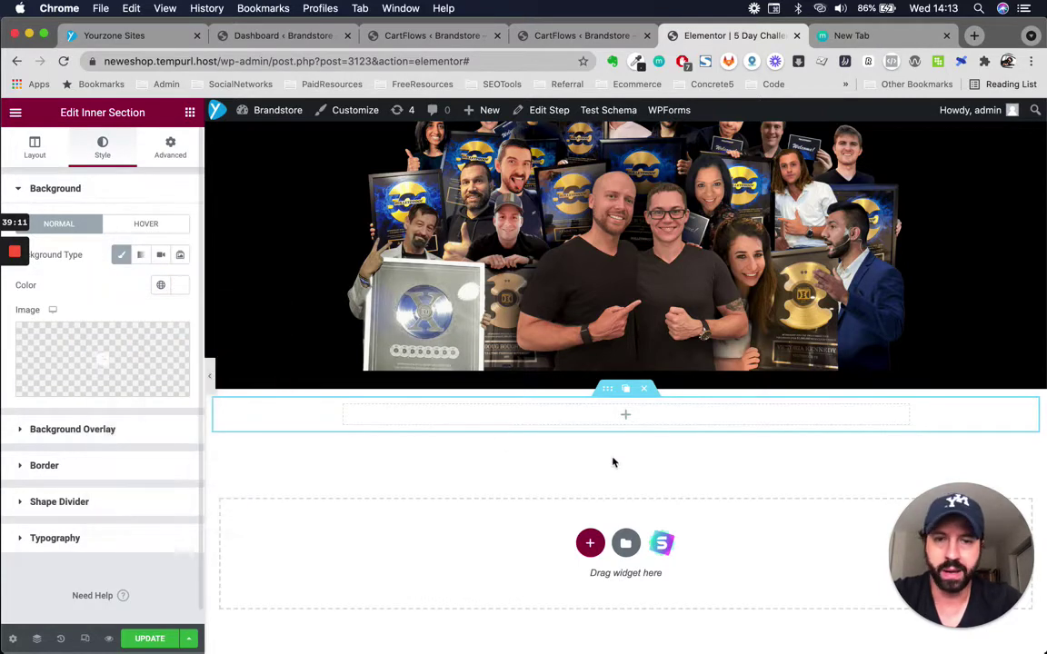
Try to pull the inner section up over the montage with linked top and bottom margins of -4 em
{"action": "left_click", "coordinate": [610, 397]}
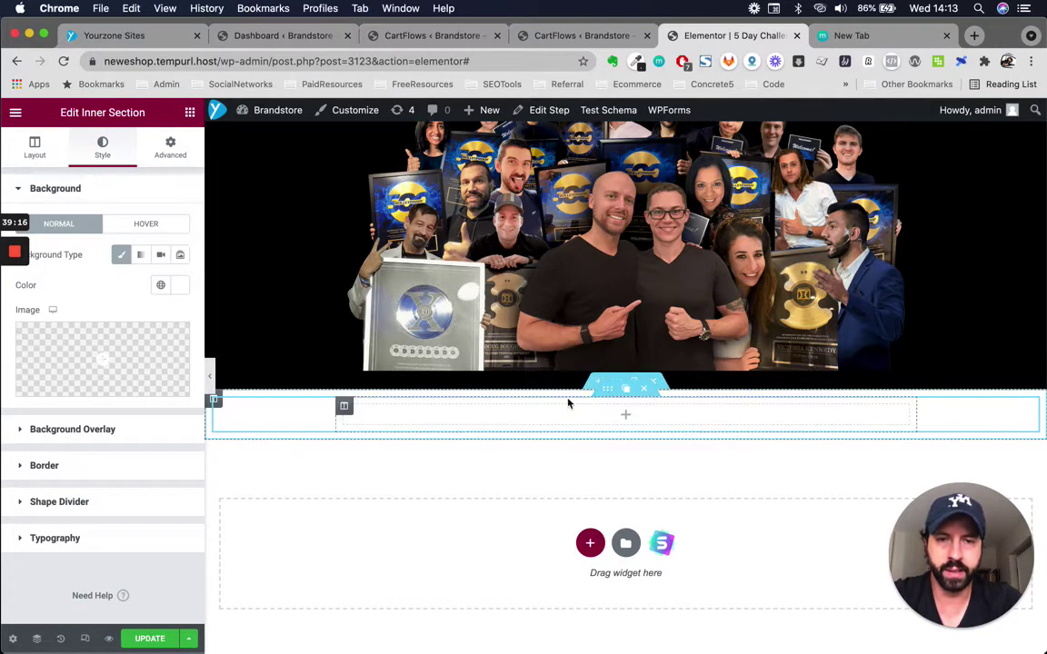
{"action": "left_click", "coordinate": [171, 151]}
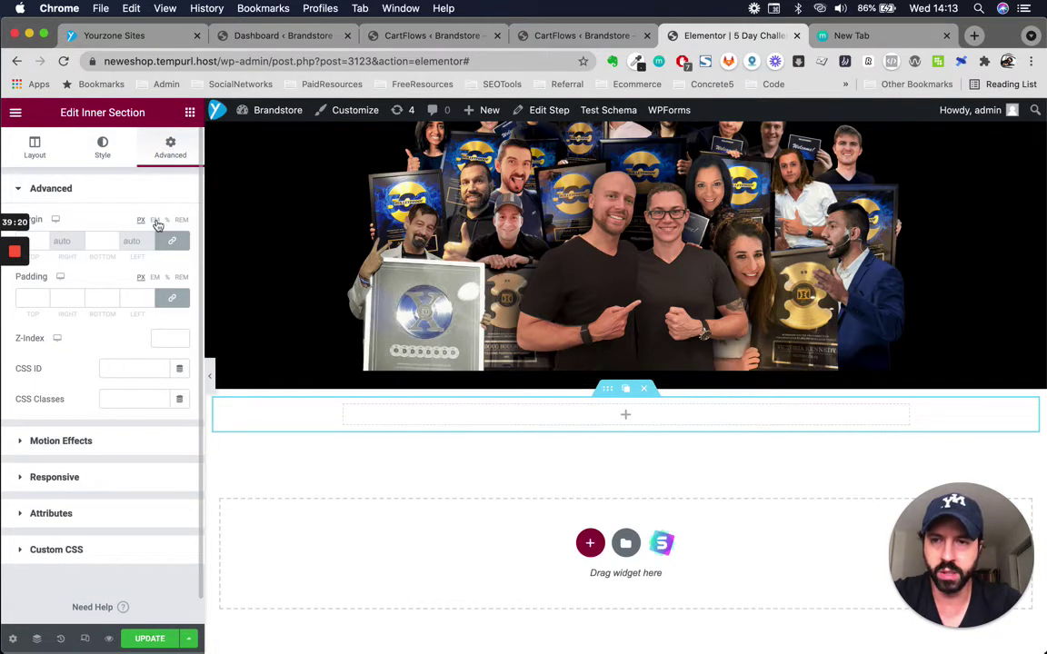
{"action": "left_click", "coordinate": [155, 221]}
{"action": "left_click", "coordinate": [35, 240]}
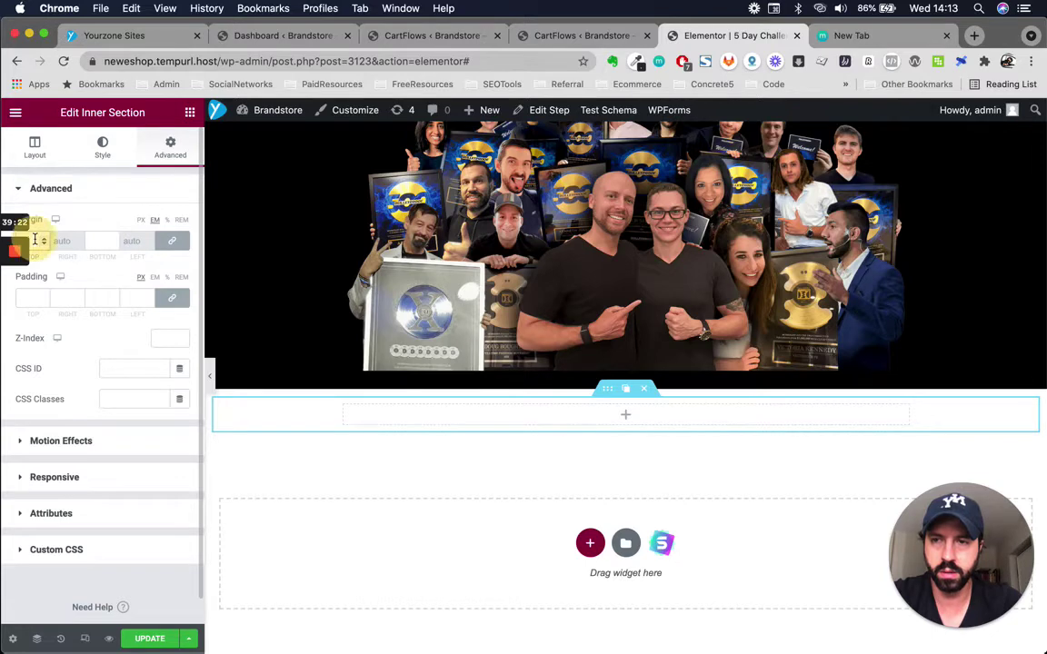
{"action": "key", "text": "Down"}
{"action": "key", "text": "Down"}
{"action": "key", "text": "Down"}
{"action": "key", "text": "Down"}
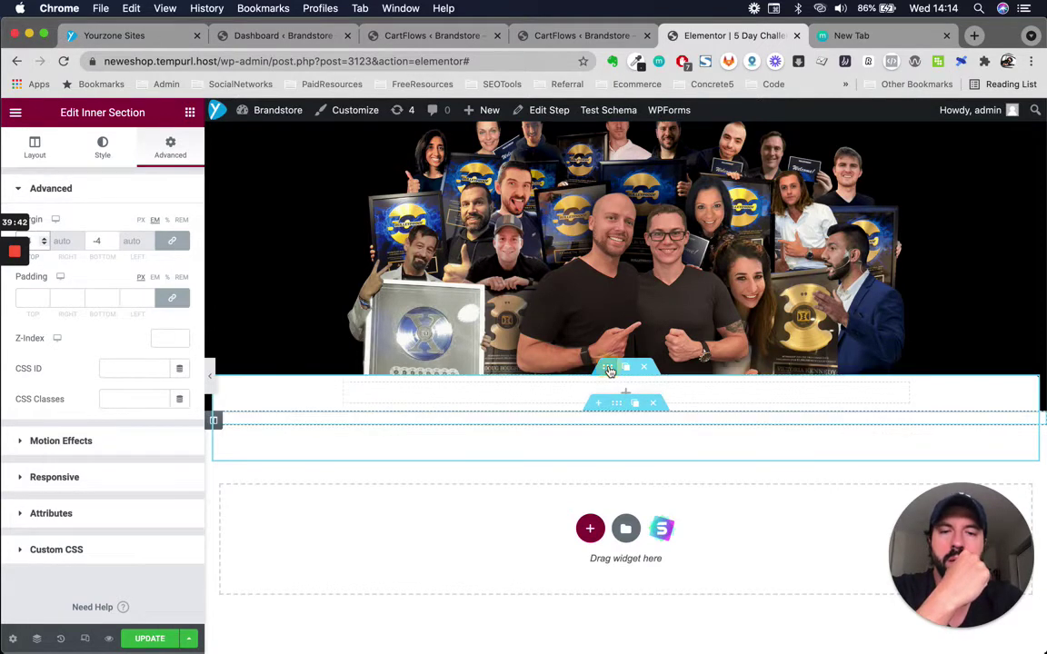
Try a separate bottom margin of 0 em on the inner section, and clear its top and bottom margins
{"action": "left_click", "coordinate": [36, 148]}
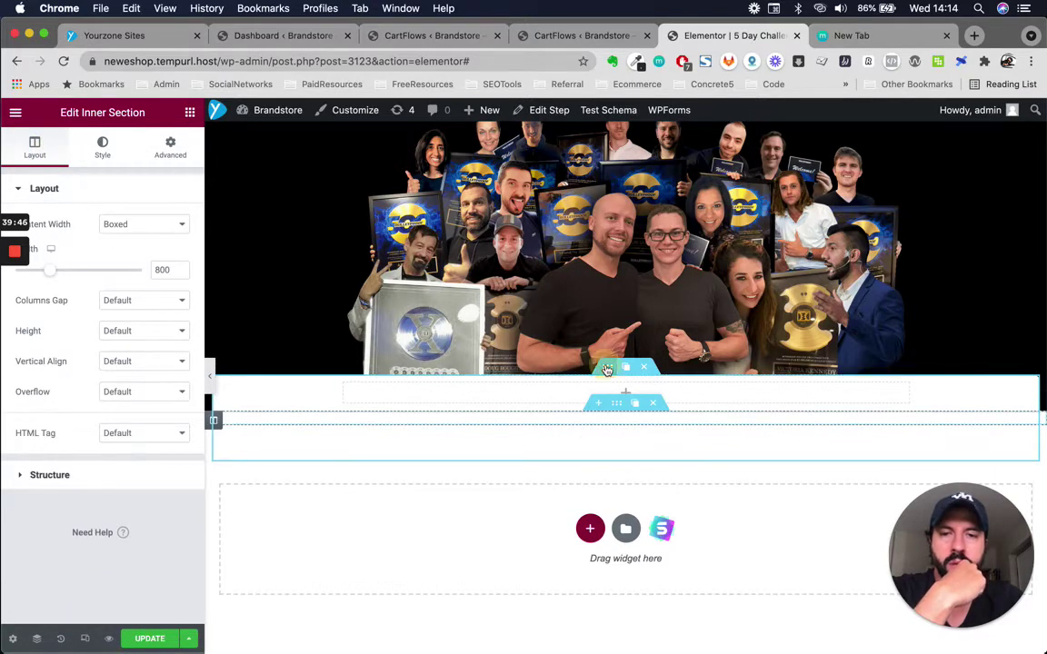
{"action": "left_click", "coordinate": [168, 146]}
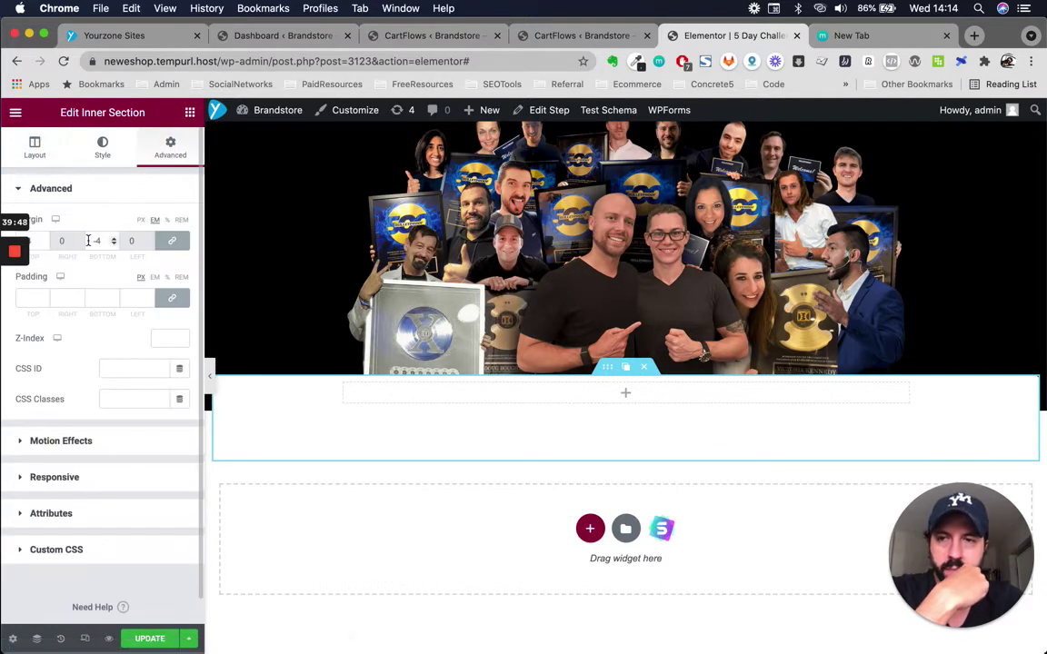
{"action": "left_click", "coordinate": [94, 243]}
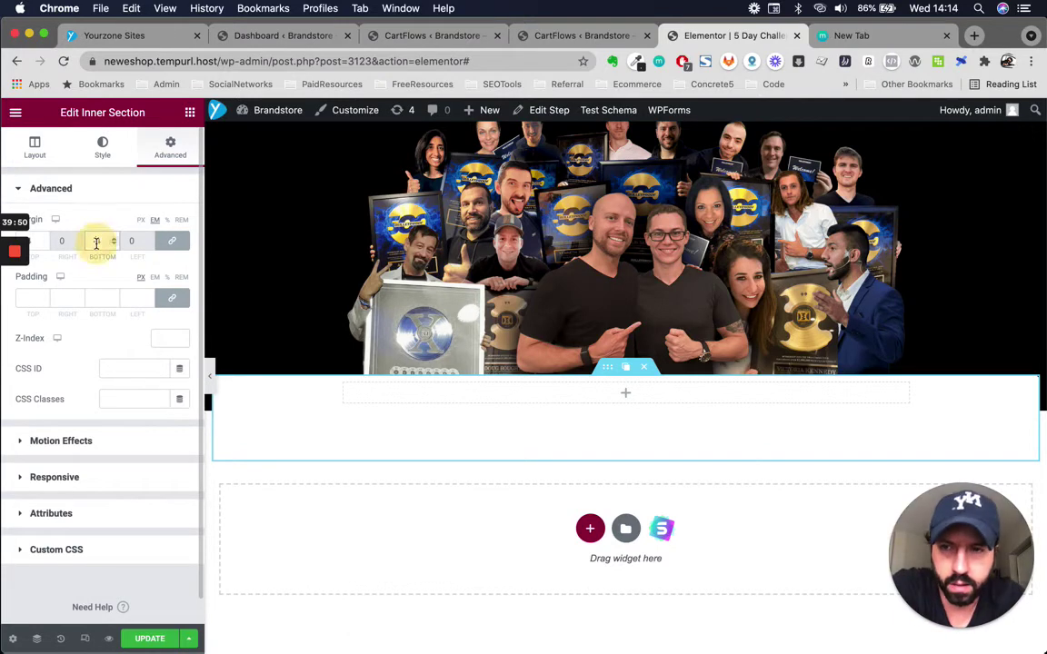
{"action": "double_click", "coordinate": [99, 241]}
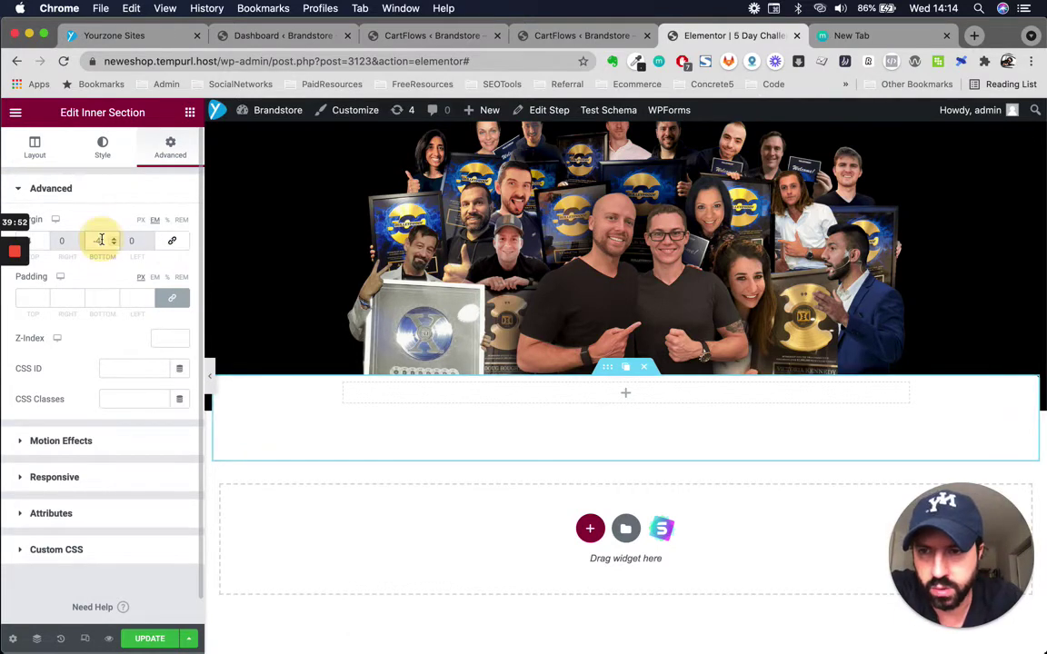
{"action": "type", "text": "0"}
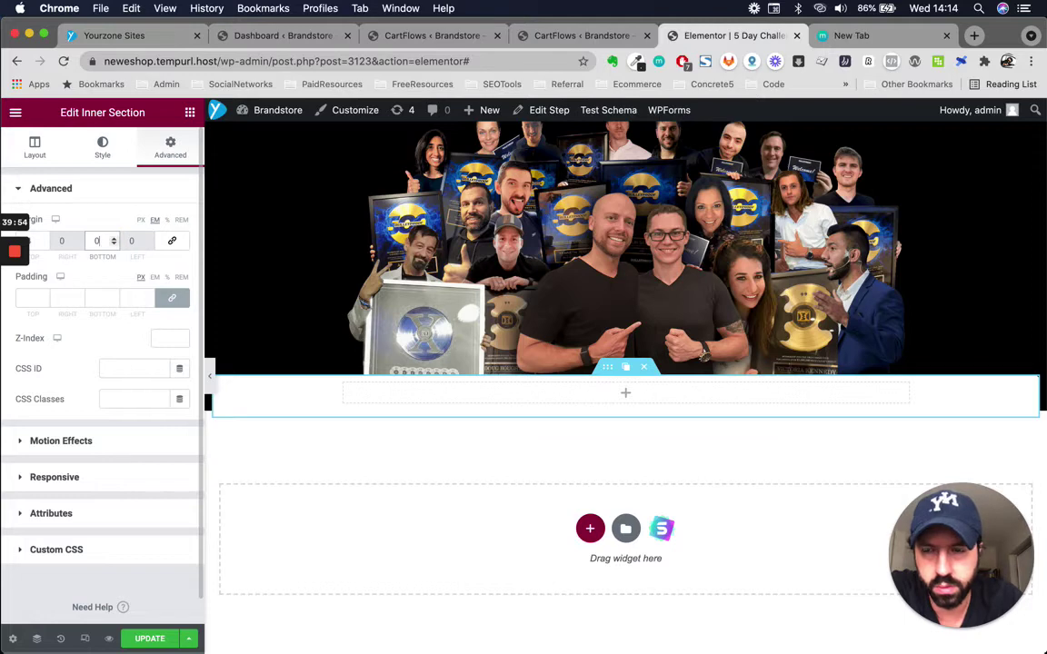
{"action": "key", "text": "super+z"}
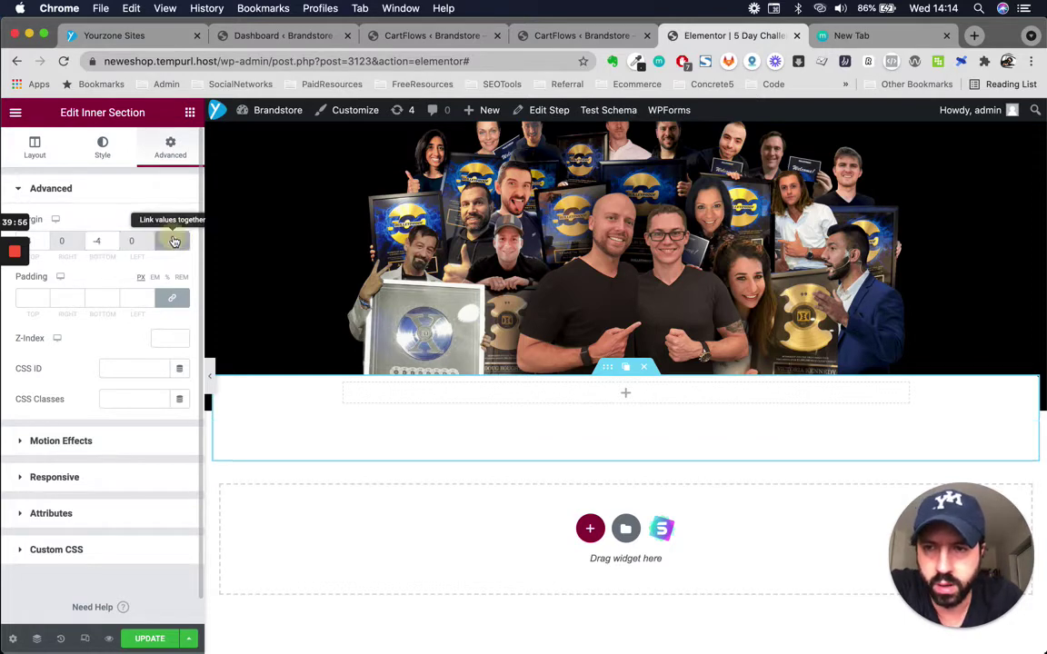
{"action": "double_click", "coordinate": [106, 241]}
{"action": "key", "text": "BackSpace"}
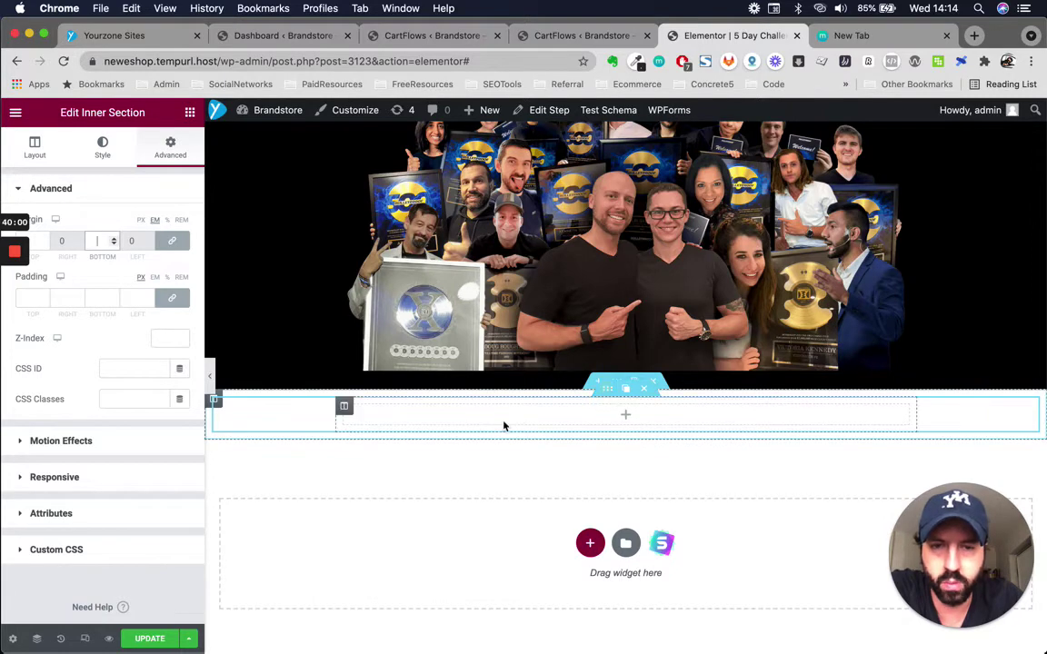
Unlink the inner column's margin values and set its right, bottom and left margins to 0 em
{"action": "left_click", "coordinate": [345, 406]}
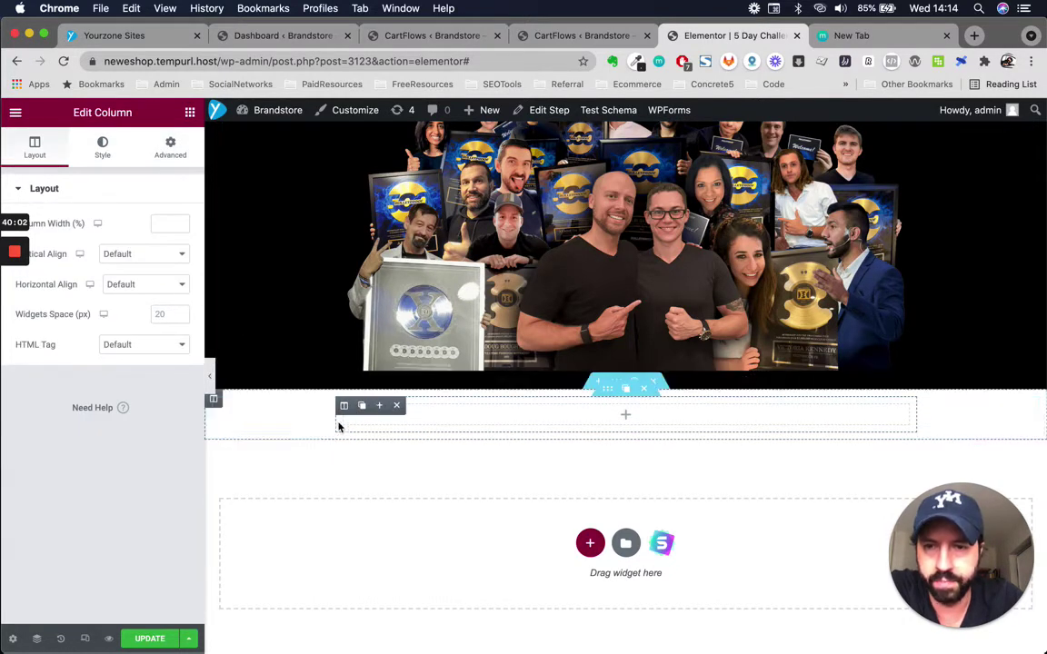
{"action": "left_click", "coordinate": [171, 148]}
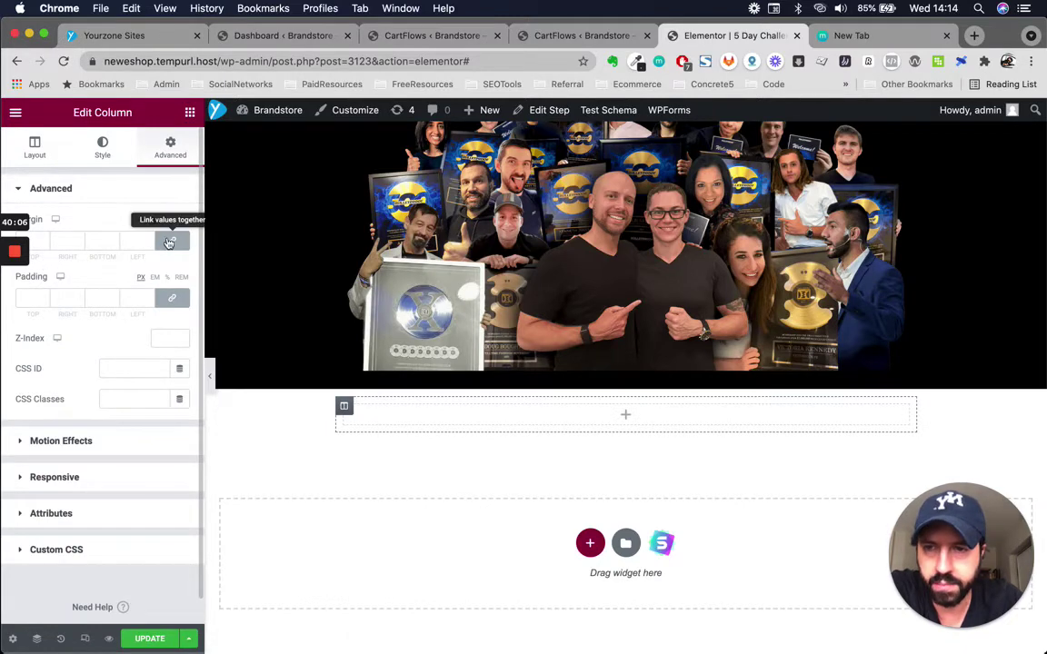
{"action": "left_click", "coordinate": [174, 243]}
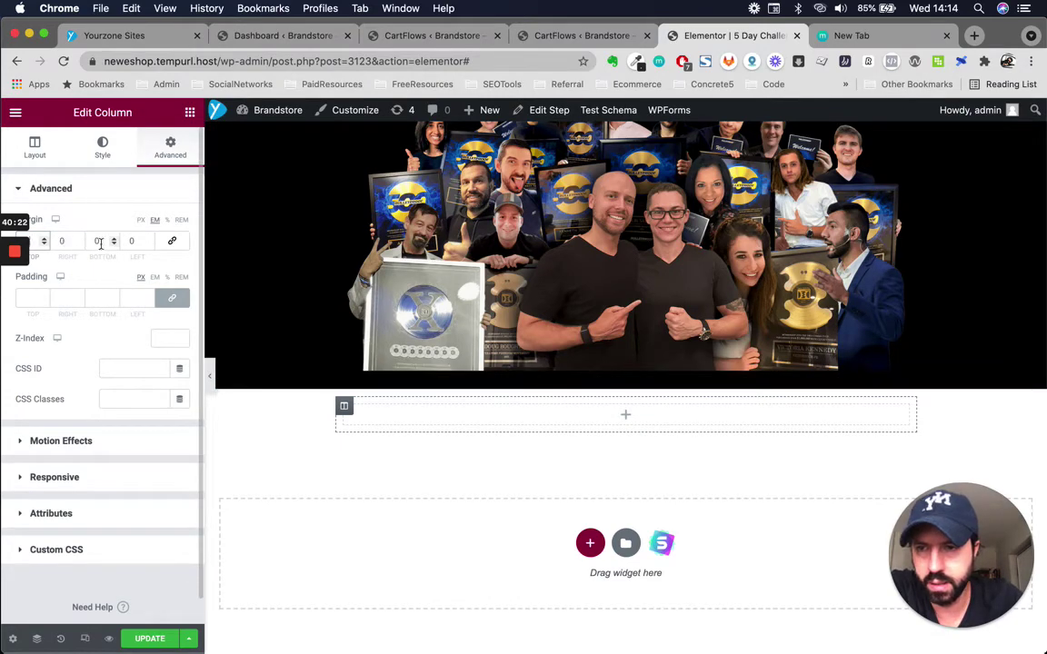
Clear the inner column's margins and set the inner section's margins to -5 em at the top and 0 at the bottom
{"action": "left_click", "coordinate": [172, 241]}
{"action": "left_click", "coordinate": [70, 241]}
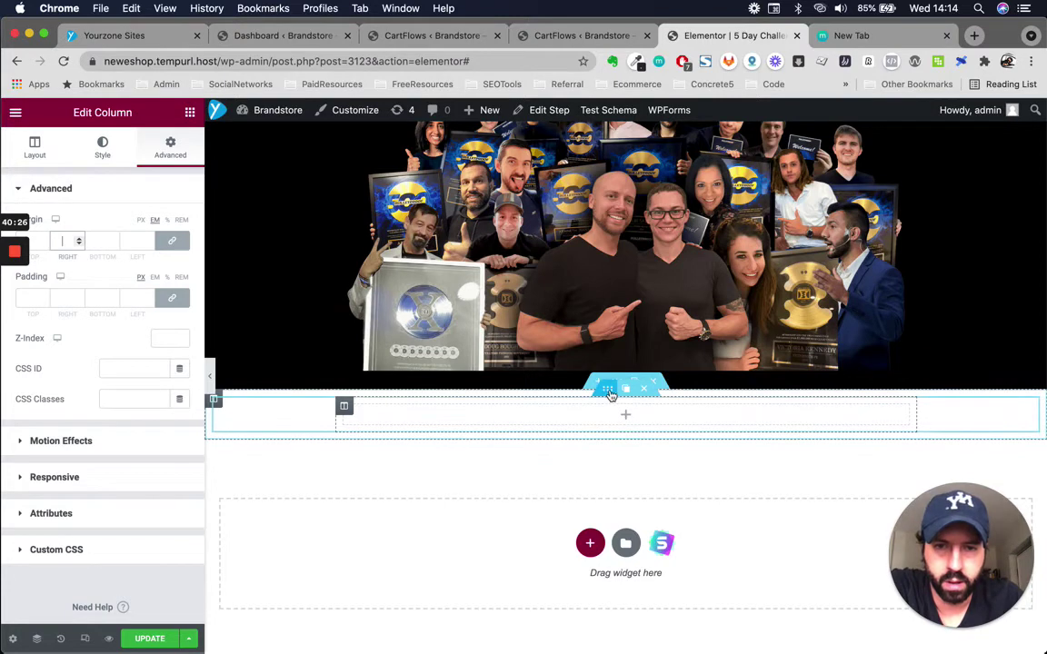
{"action": "left_click", "coordinate": [609, 391]}
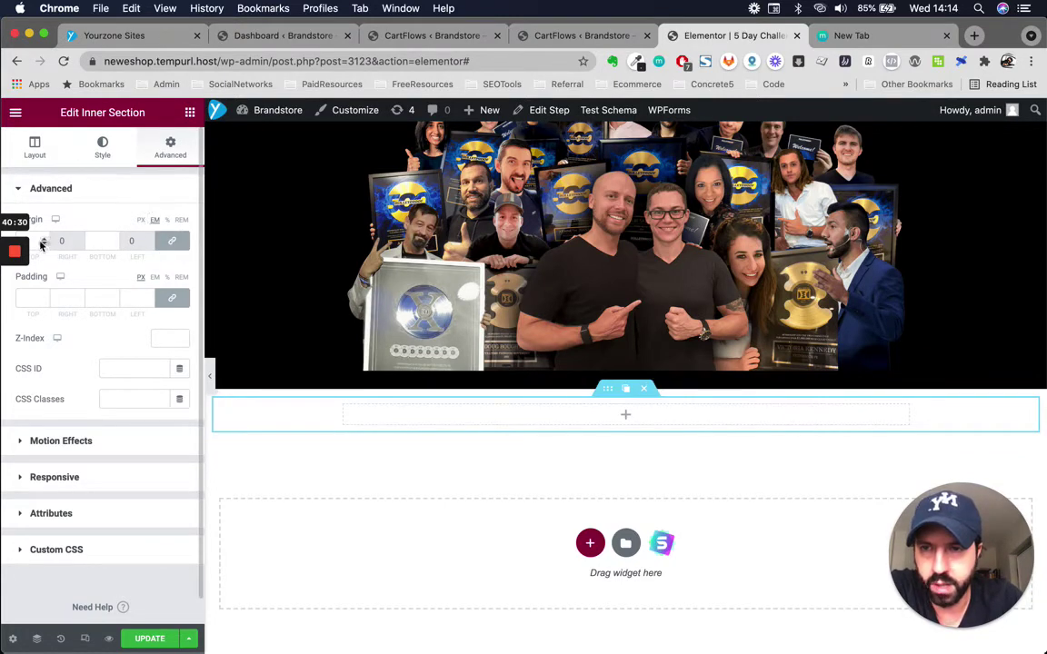
{"action": "type", "text": "-5"}
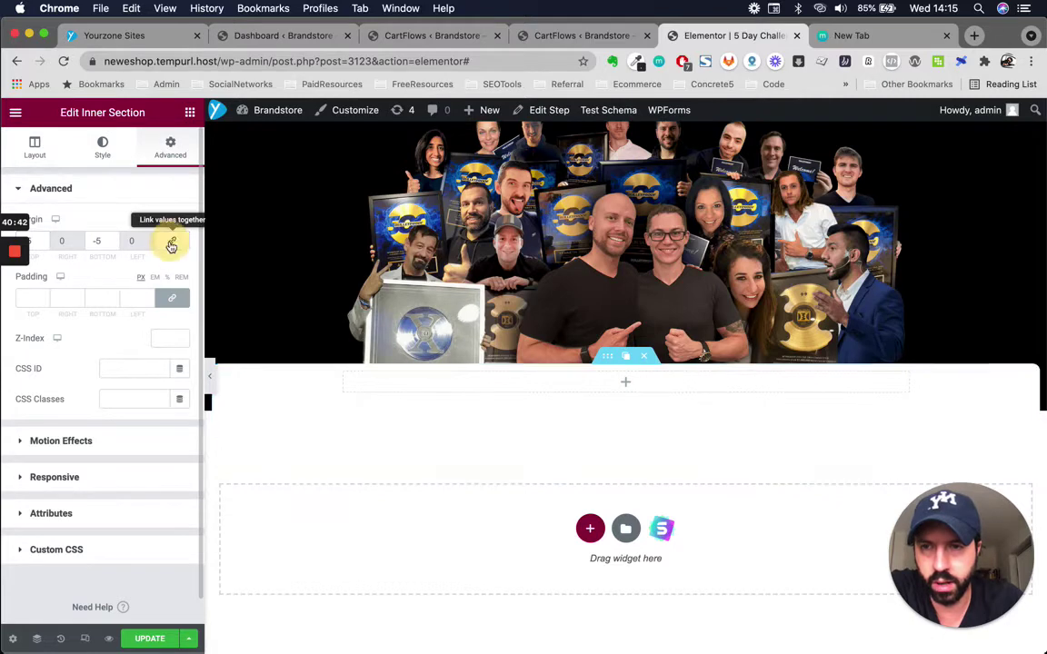
{"action": "type", "text": "0"}
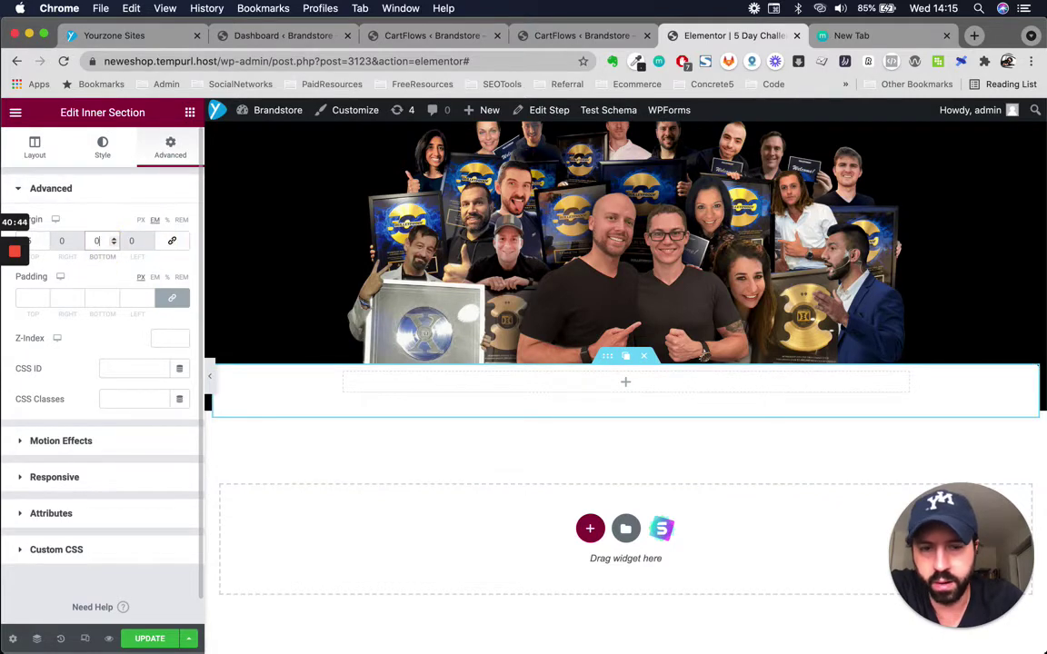
Remove the white background colour from the inner section
{"action": "left_click", "coordinate": [102, 151]}
{"action": "left_click", "coordinate": [180, 289]}
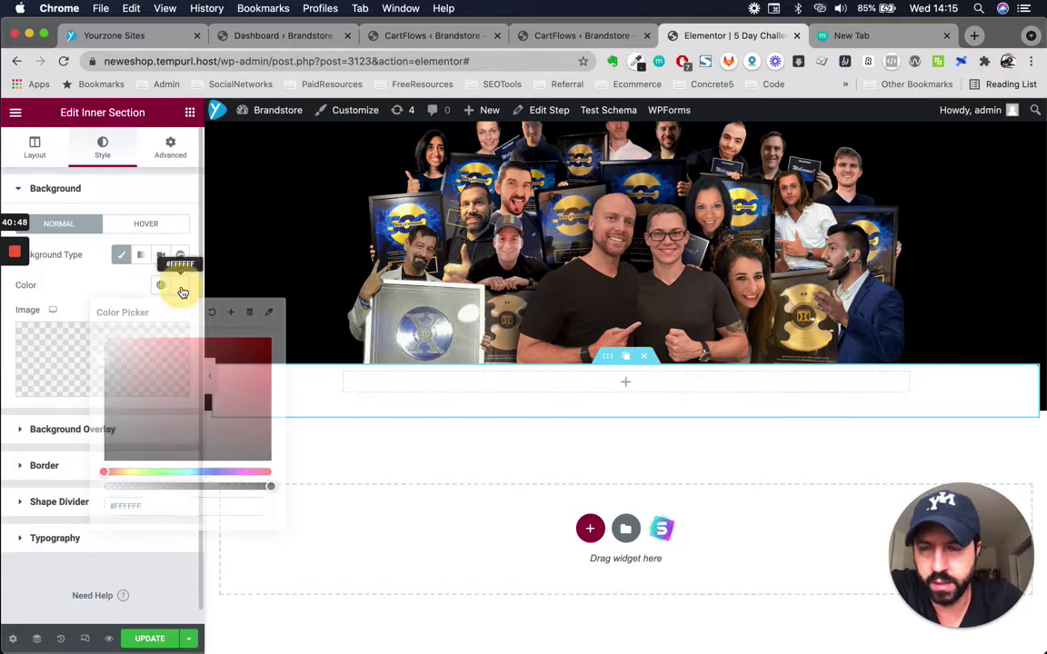
{"action": "left_click", "coordinate": [212, 311]}
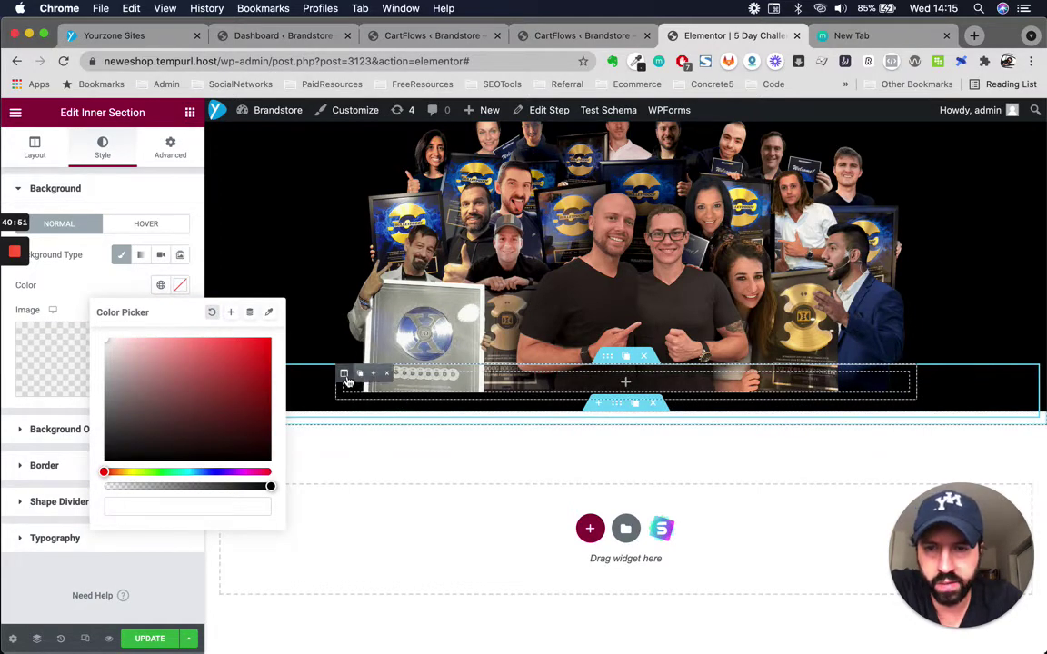
{"action": "left_click", "coordinate": [78, 259]}
Clear the border radius on all corners of the inner section
{"action": "left_click", "coordinate": [56, 462]}
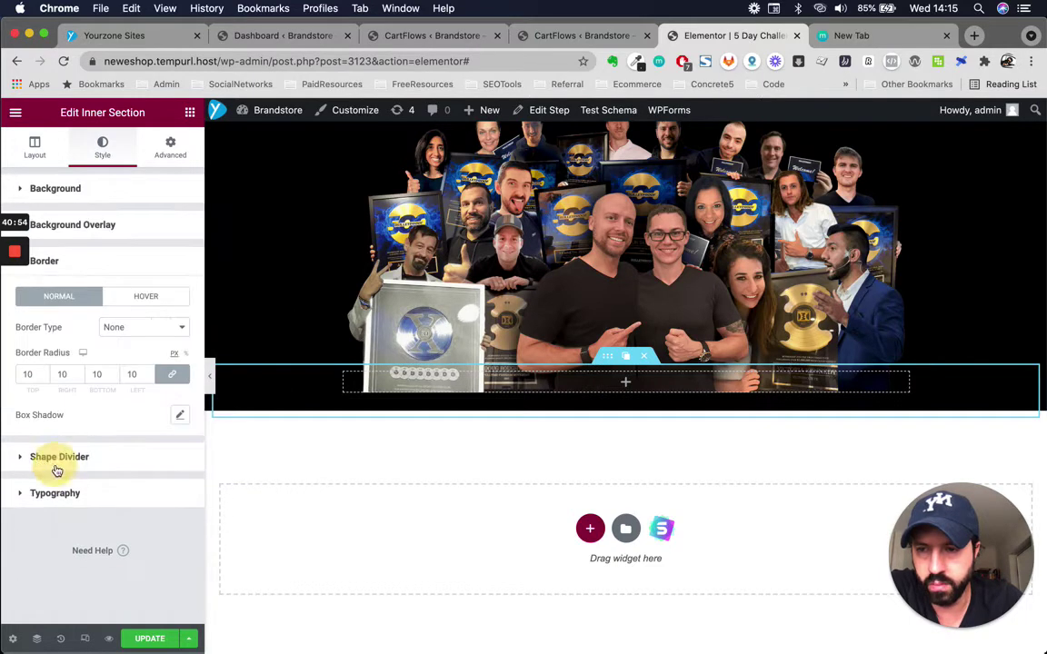
{"action": "double_click", "coordinate": [132, 373]}
{"action": "key", "text": "BackSpace"}
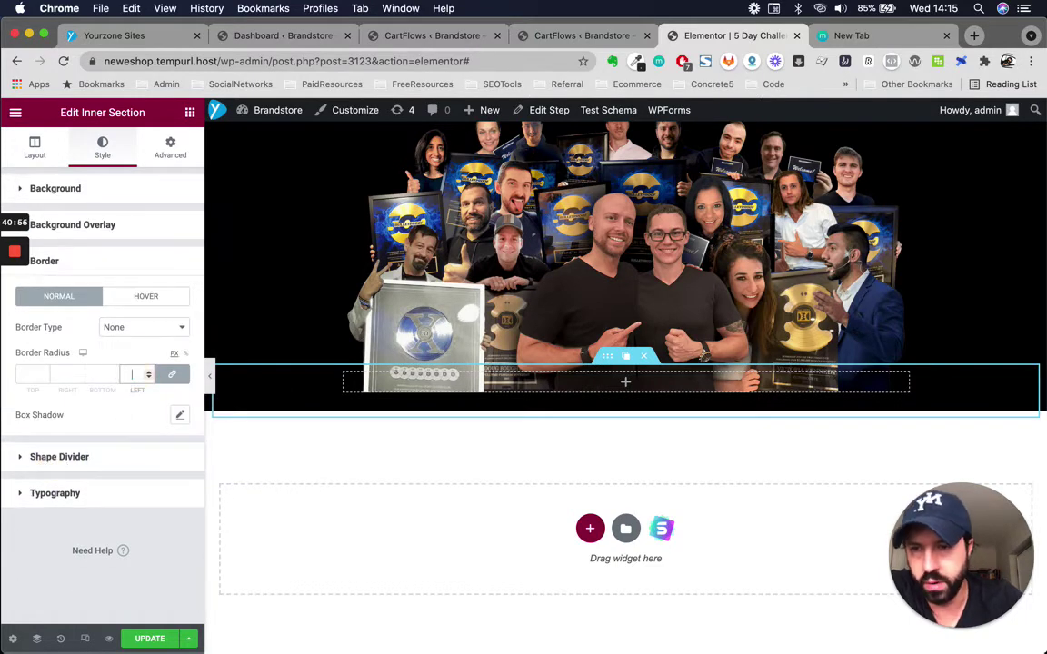
Give the inner column beneath the team photo a classic background in solid white
{"action": "left_click", "coordinate": [344, 373]}
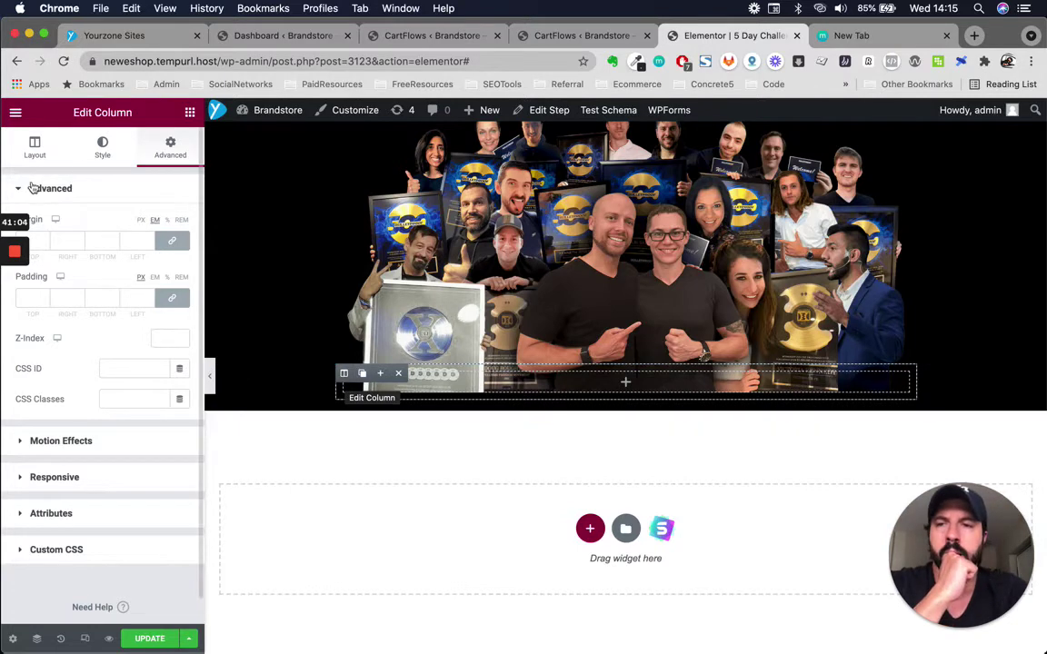
{"action": "left_click", "coordinate": [103, 152]}
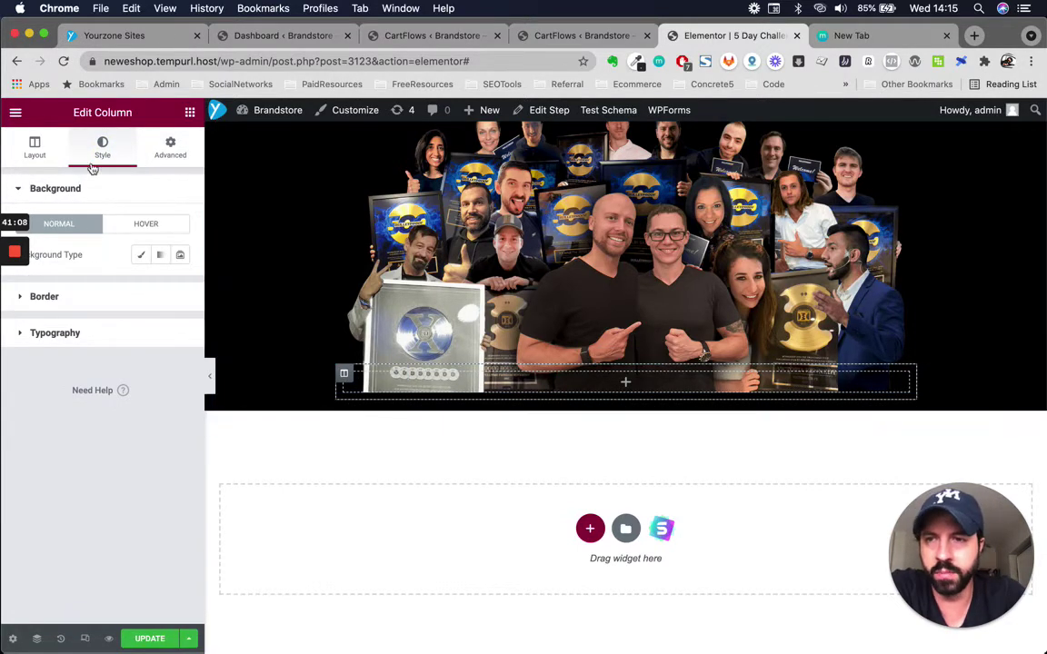
{"action": "left_click", "coordinate": [141, 255]}
{"action": "left_click", "coordinate": [181, 288]}
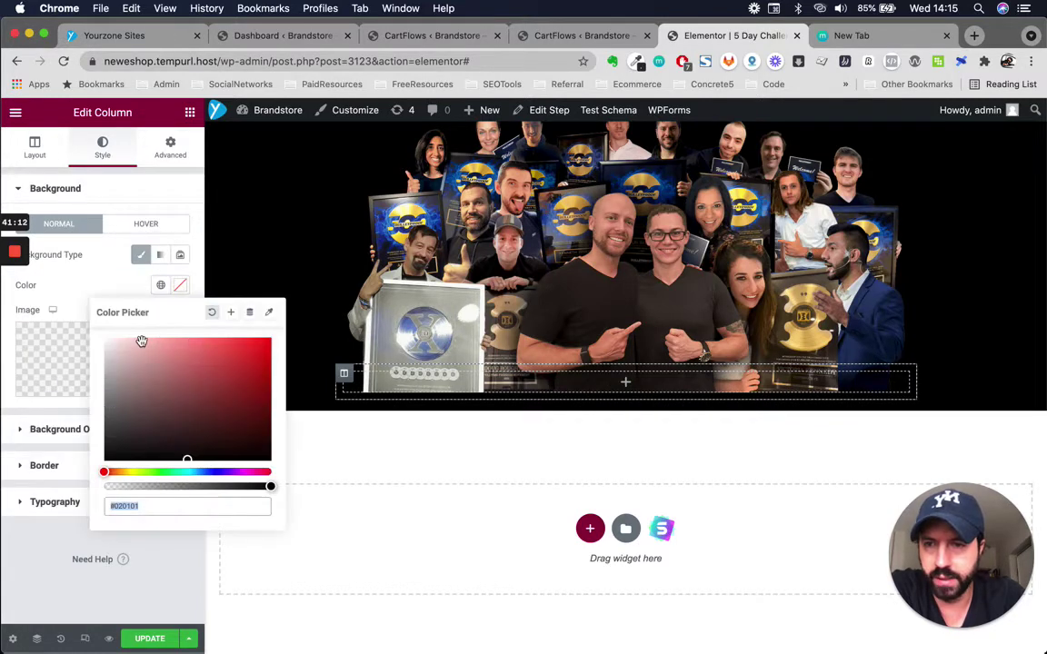
{"action": "left_click_drag", "start_coordinate": [145, 375], "coordinate": [107, 345]}
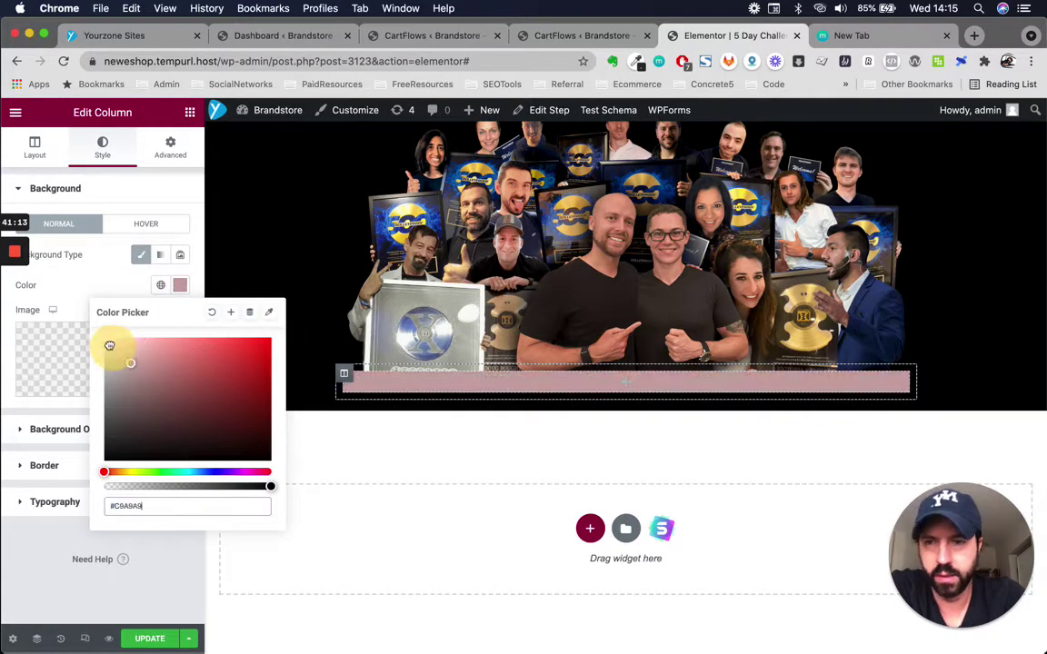
{"action": "left_click", "coordinate": [109, 276]}
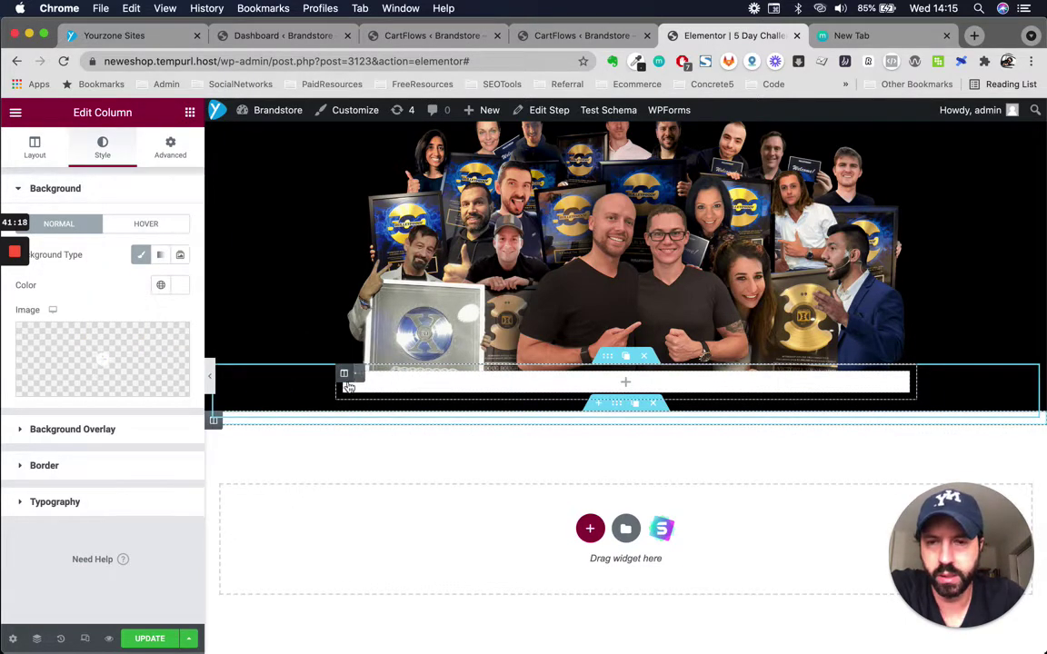
Set the inner column's border radius to 10 px on all corners and its padding to 0 px
{"action": "left_click", "coordinate": [45, 466]}
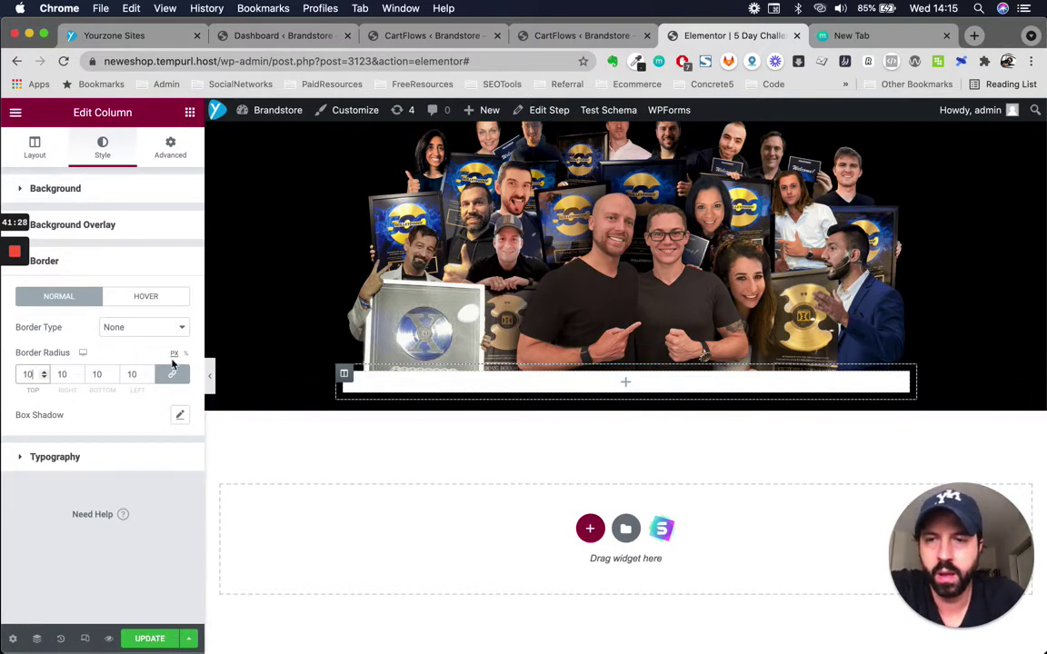
{"action": "left_click", "coordinate": [169, 157]}
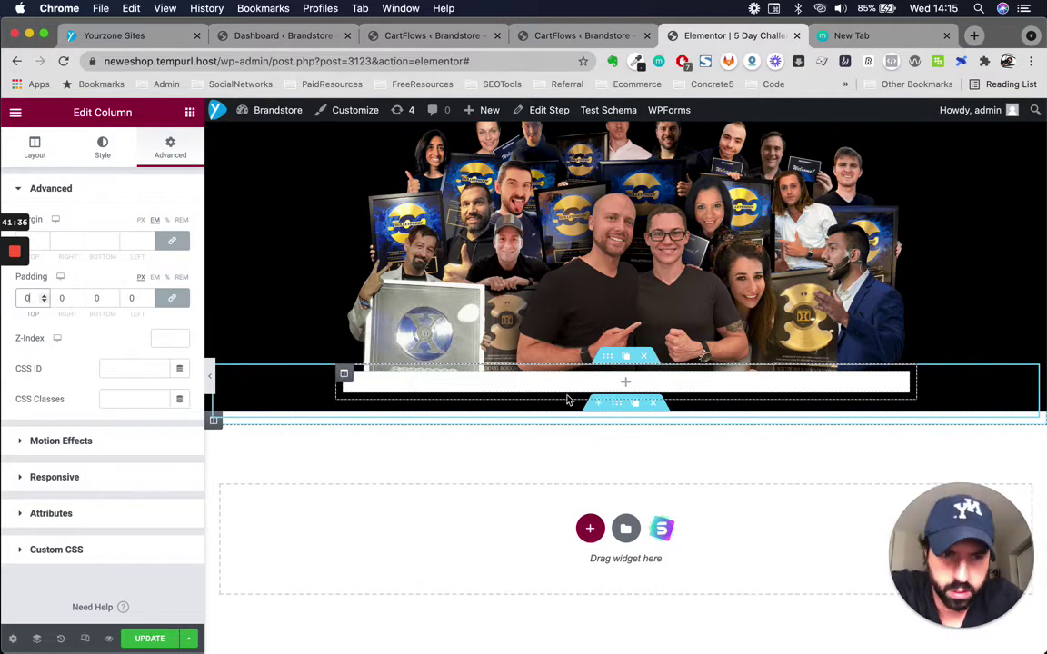
{"action": "scroll", "coordinate": [568, 399], "scroll_direction": "up", "scroll_amount": 3}
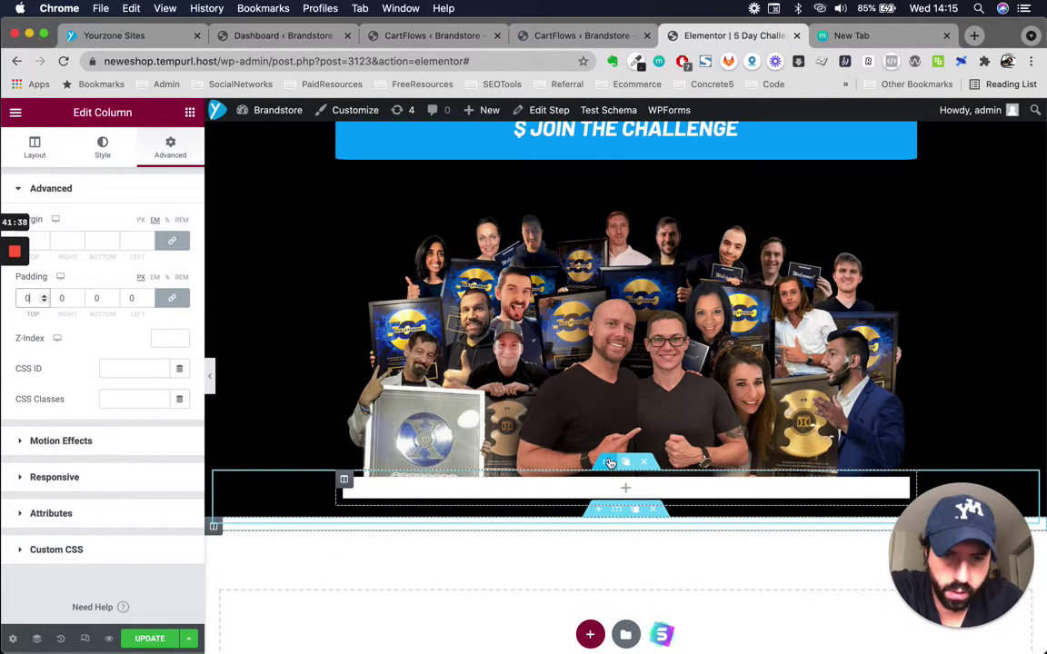
{"action": "left_click", "coordinate": [344, 479]}
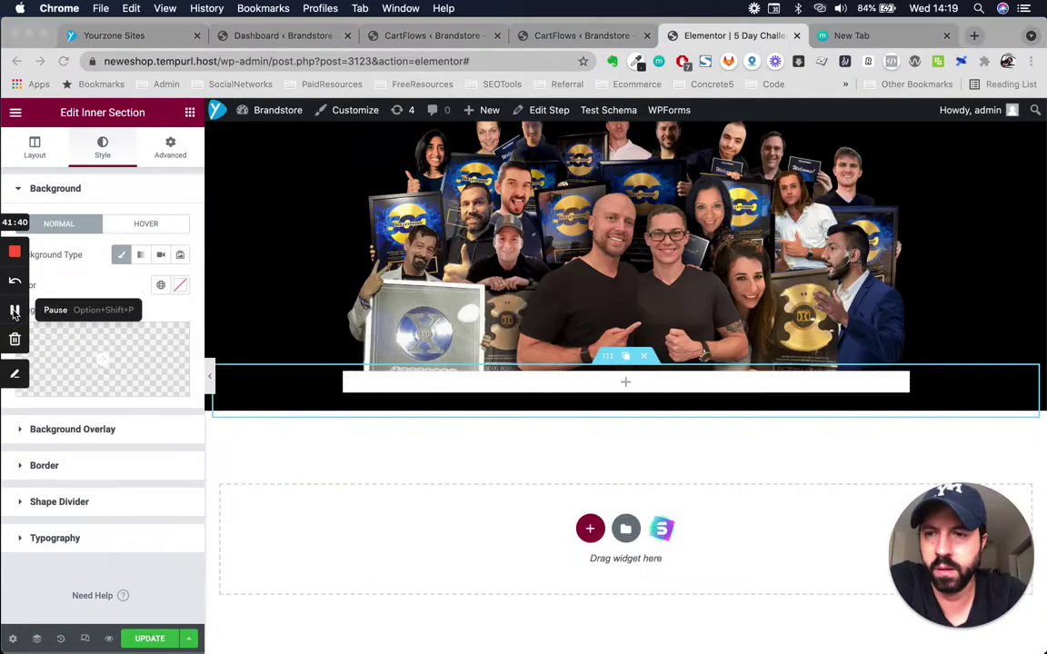
{"action": "scroll", "coordinate": [486, 414], "scroll_direction": "up", "scroll_amount": 1}
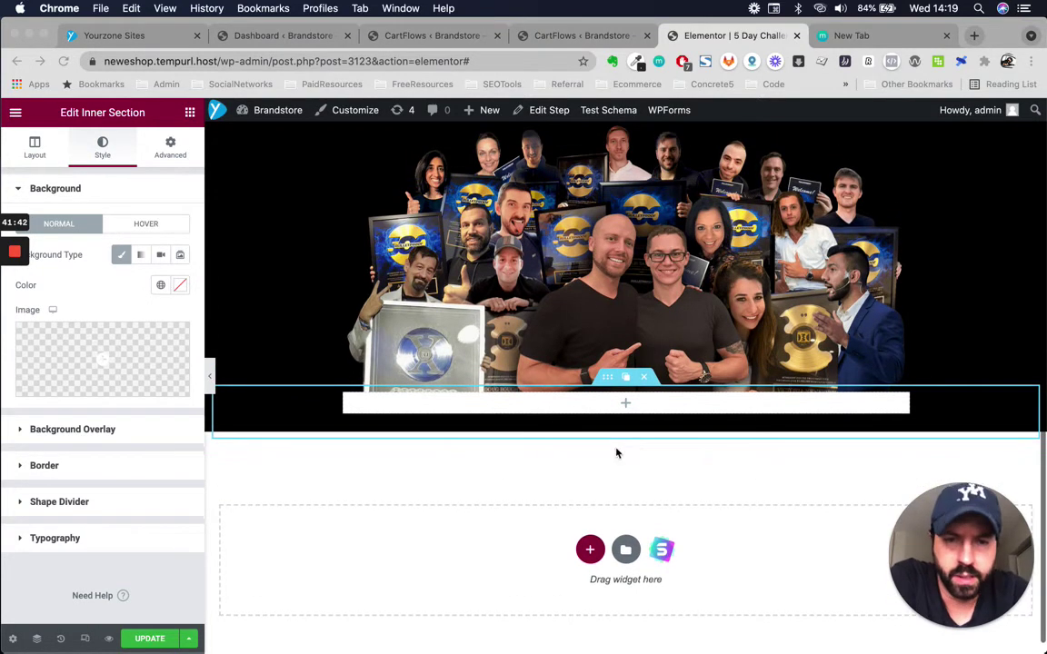
{"action": "left_click", "coordinate": [609, 383]}
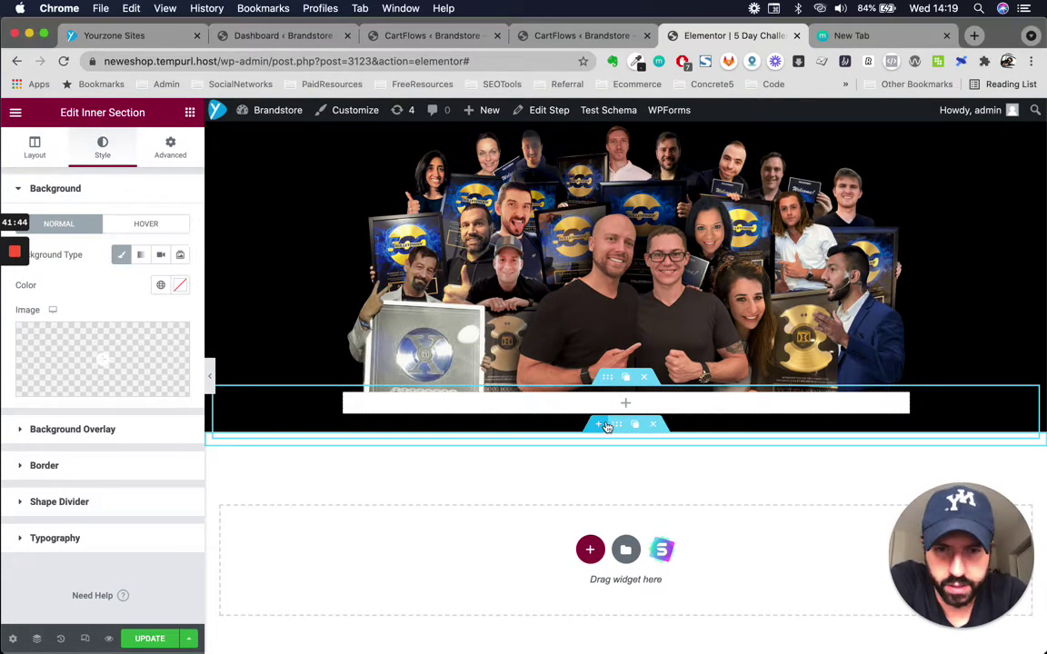
{"action": "left_click", "coordinate": [615, 425]}
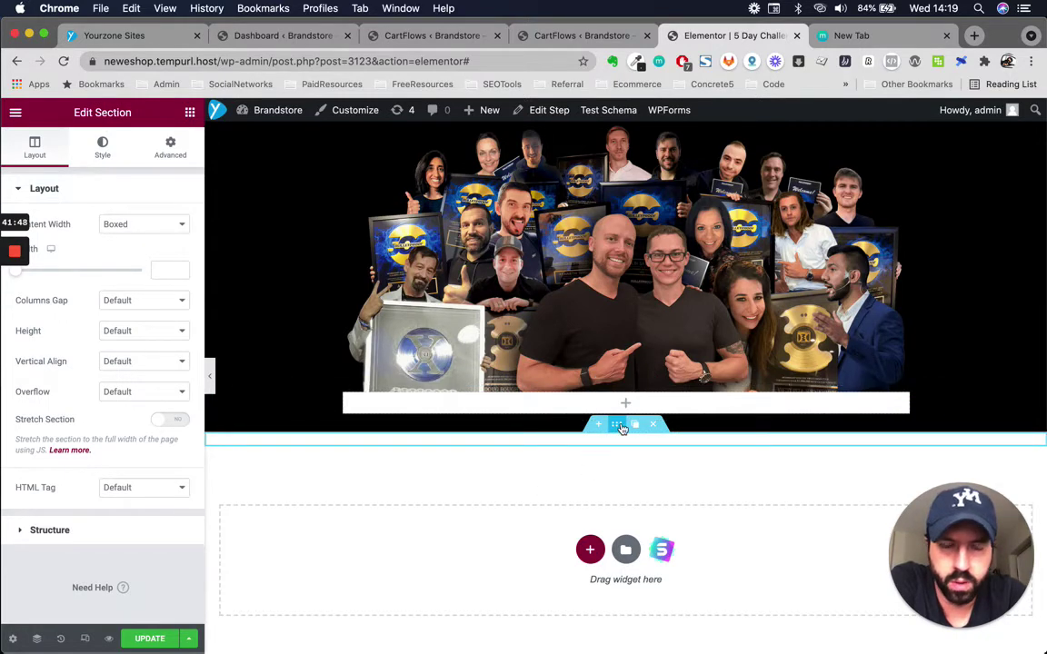
Clear the inner section's boxed content width
{"action": "left_click", "coordinate": [609, 380]}
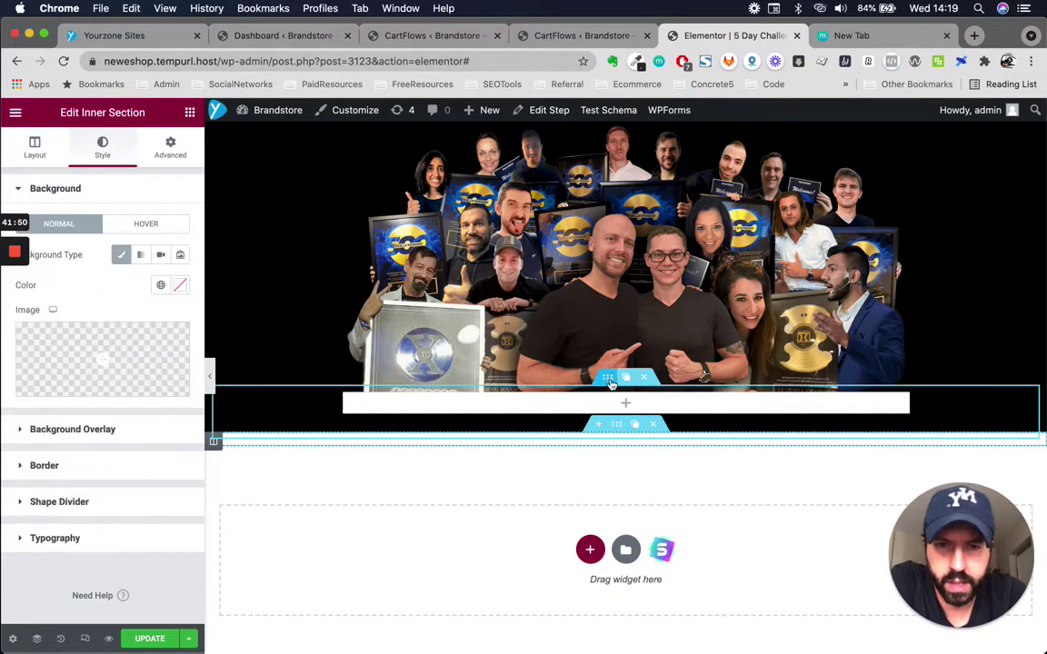
{"action": "left_click", "coordinate": [170, 145]}
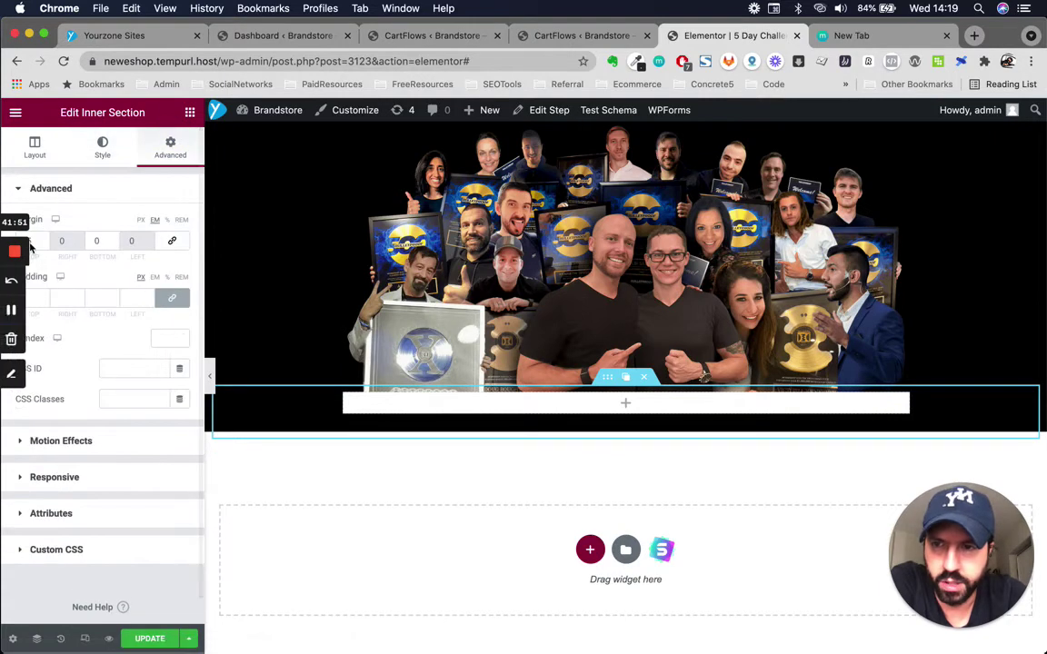
{"action": "left_click", "coordinate": [37, 155]}
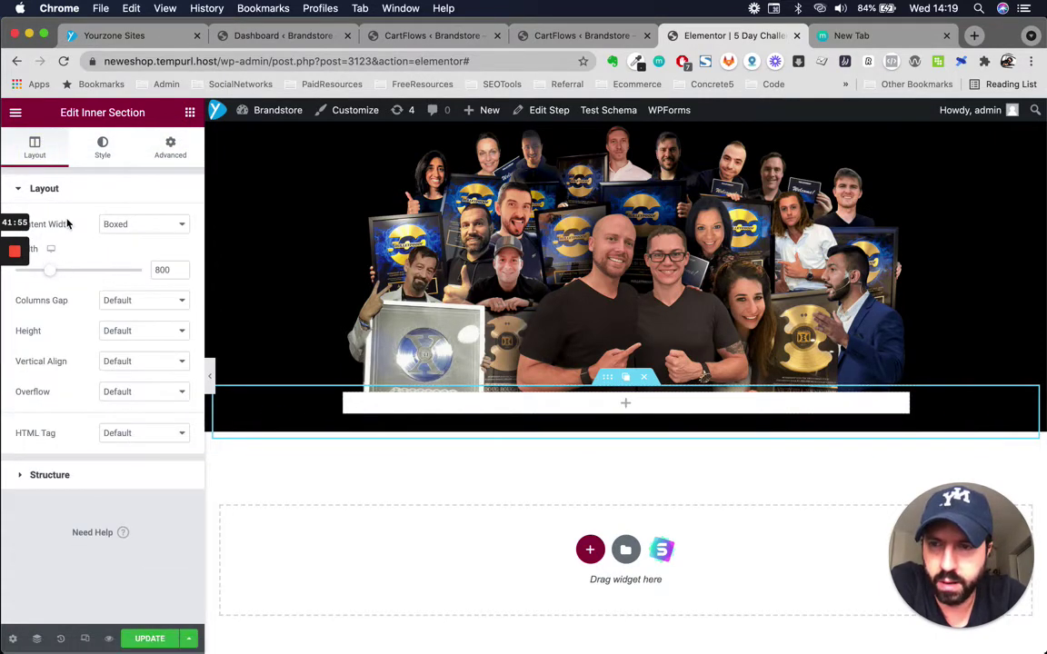
{"action": "double_click", "coordinate": [161, 270]}
{"action": "key", "text": "BackSpace"}
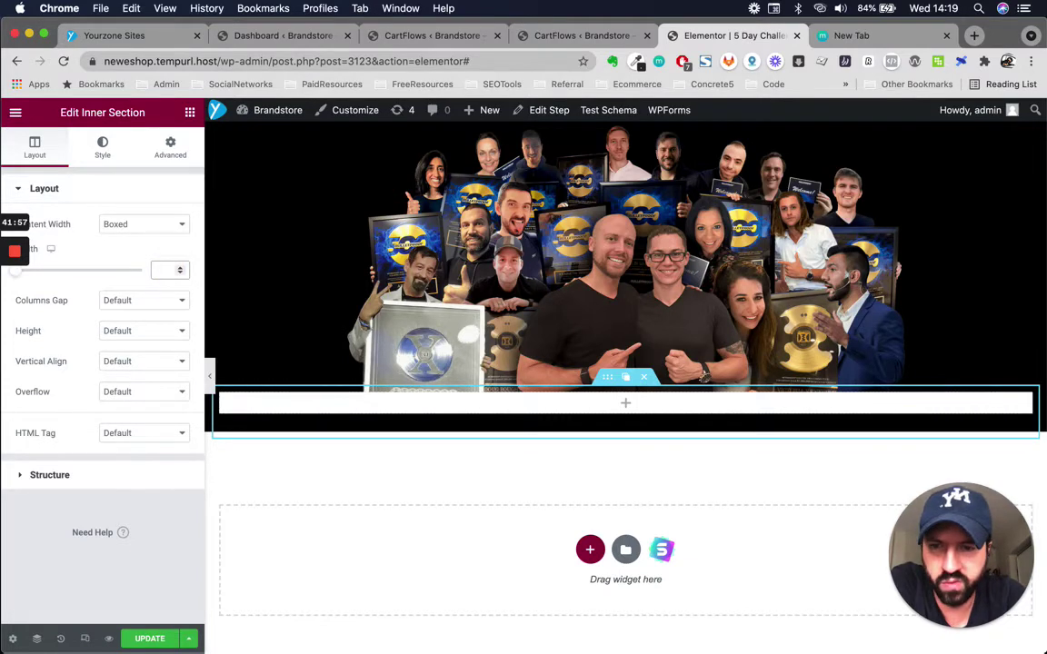
Try a boxed content width of 800 on the outer section, and delete its trailing digits
{"action": "mouse_move", "coordinate": [616, 431]}
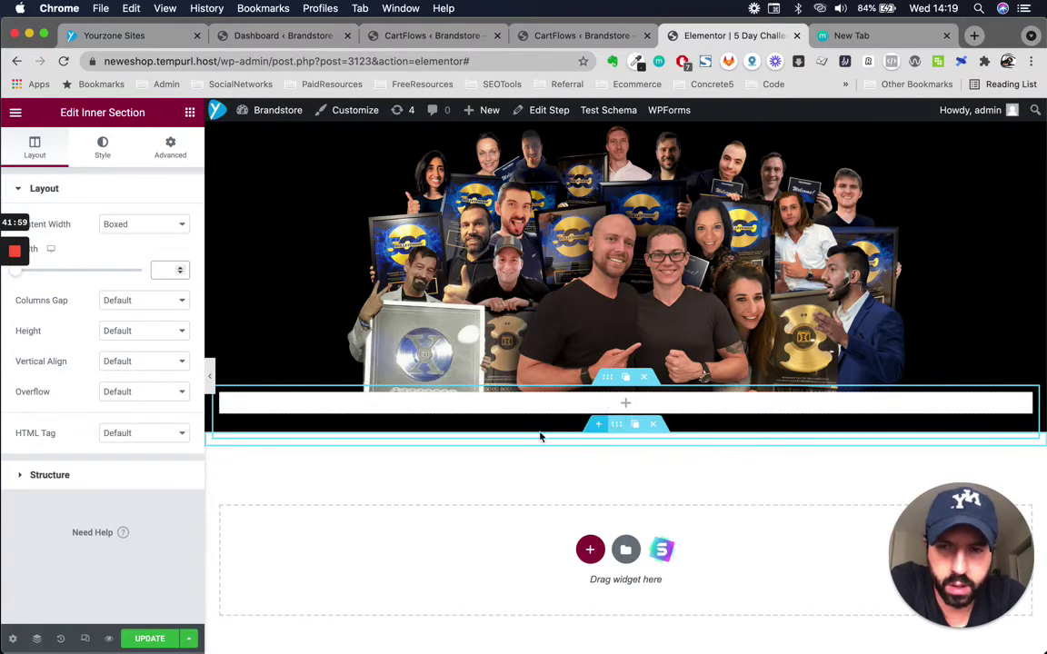
{"action": "left_click", "coordinate": [618, 424]}
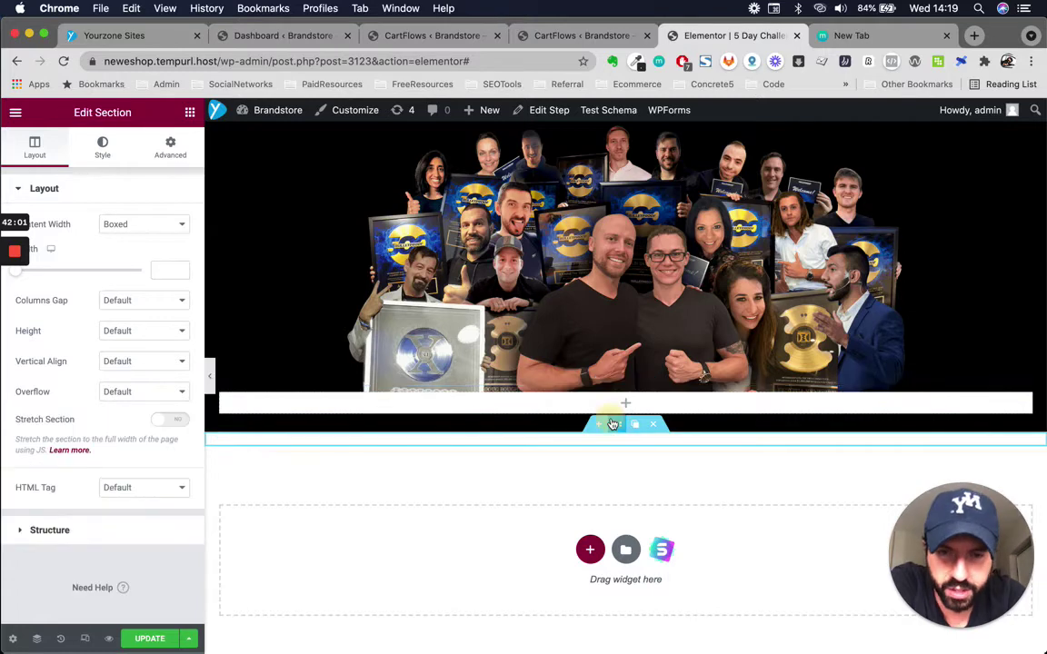
{"action": "left_click", "coordinate": [165, 269]}
{"action": "type", "text": "800"}
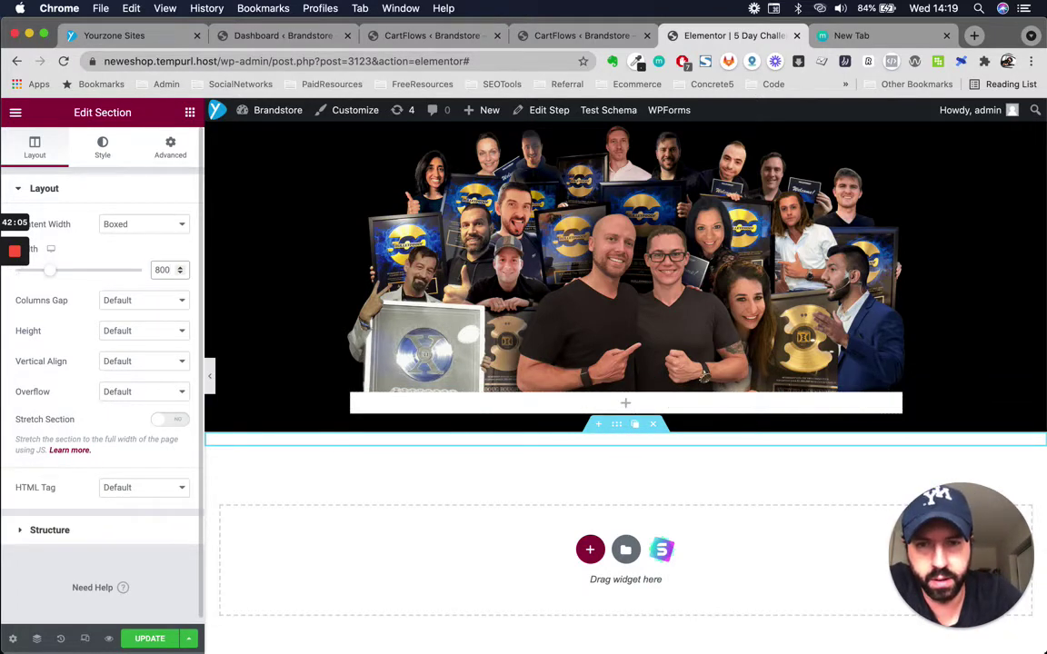
{"action": "key", "text": "BackSpace"}
{"action": "key", "text": "BackSpace"}
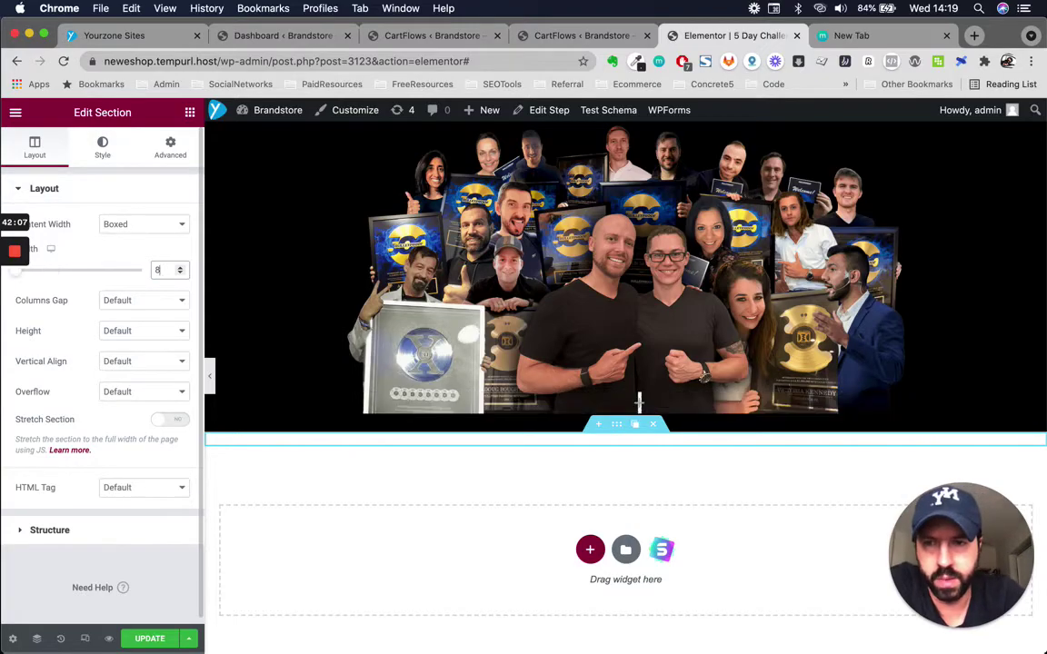
Switch to the Bulletproof Entrepreneur Challenge browser window and examine the width of the white headline box below the team photo
{"action": "key", "text": "ctrl+Up"}
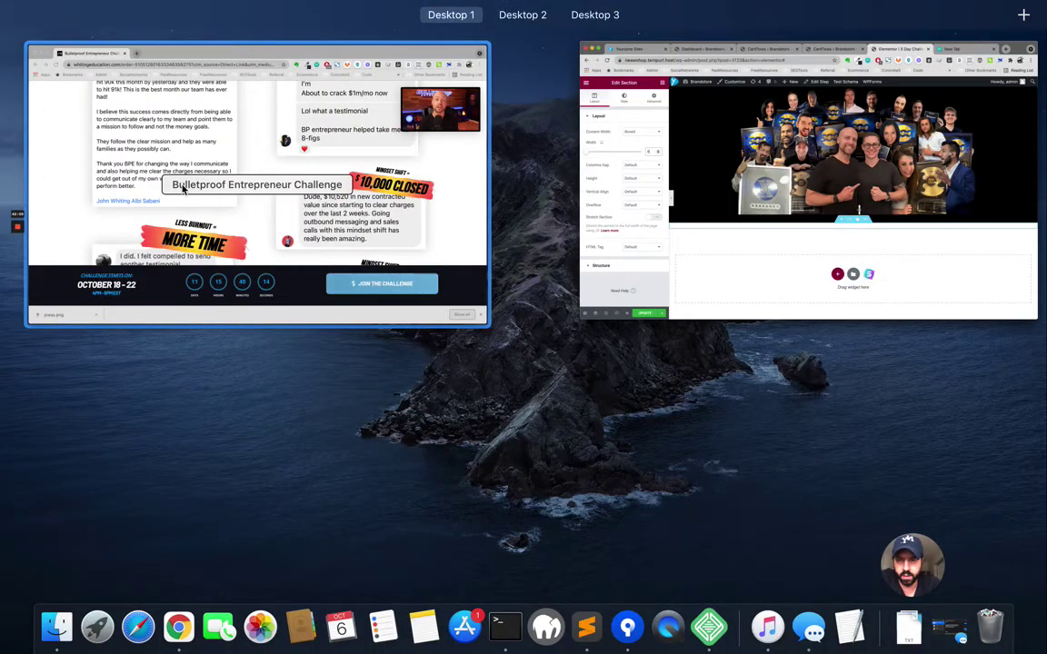
{"action": "left_click", "coordinate": [332, 323]}
{"action": "scroll", "coordinate": [332, 324], "scroll_direction": "up", "scroll_amount": 15}
{"action": "scroll", "coordinate": [332, 324], "scroll_direction": "down", "scroll_amount": 5}
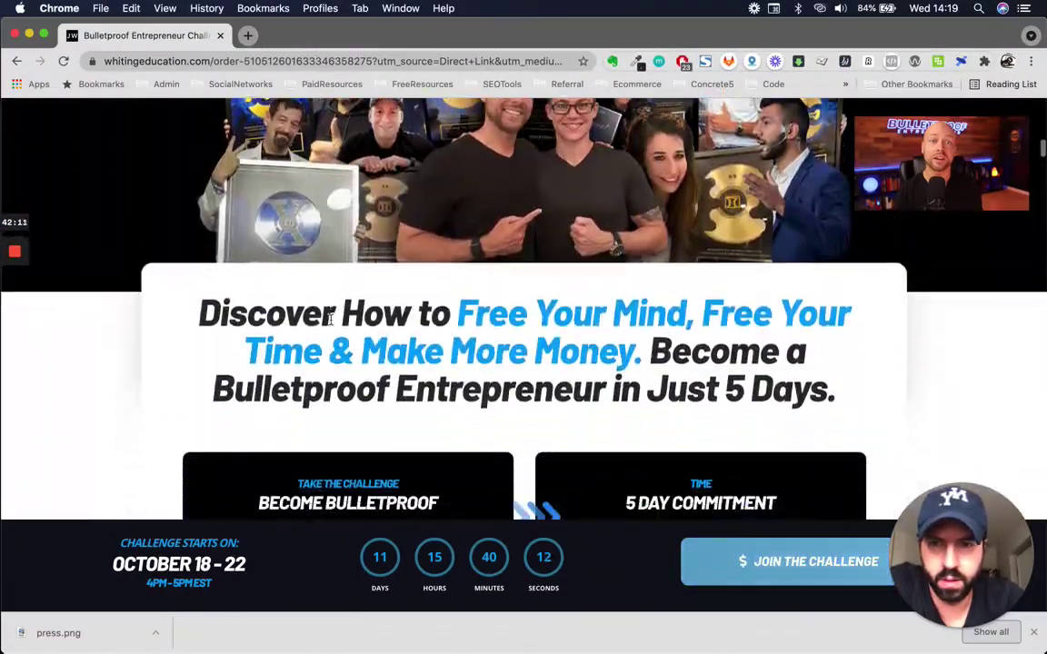
Return to the Elementor window, set the outer section's boxed content width to 1000, and open the inner section's layout settings
{"action": "key", "text": "ctrl+Up"}
{"action": "left_click", "coordinate": [333, 321]}
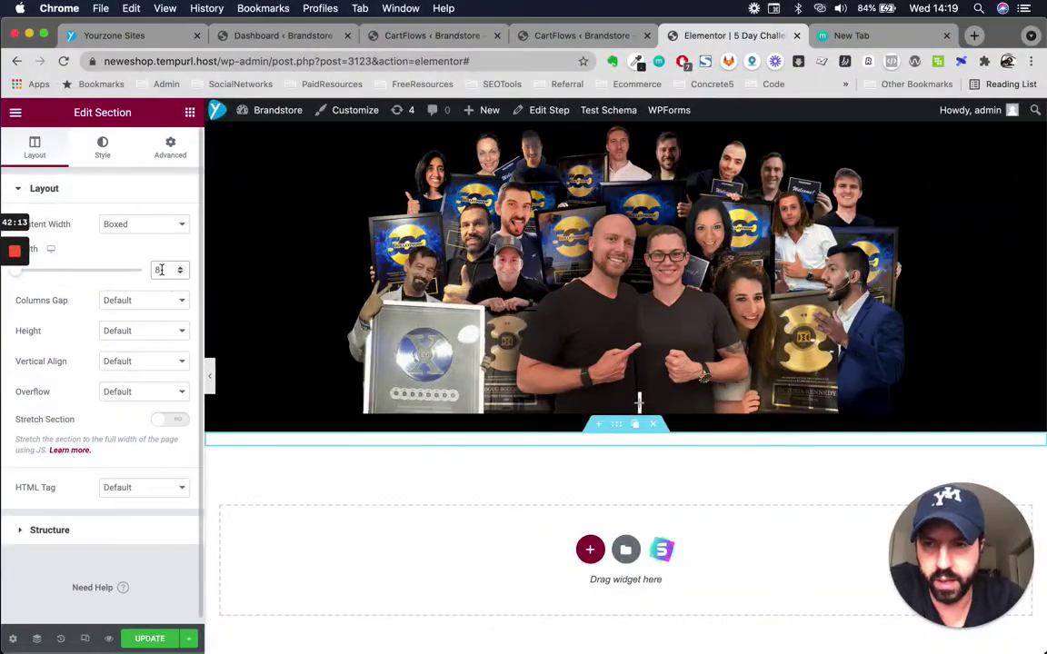
{"action": "type", "text": "100"}
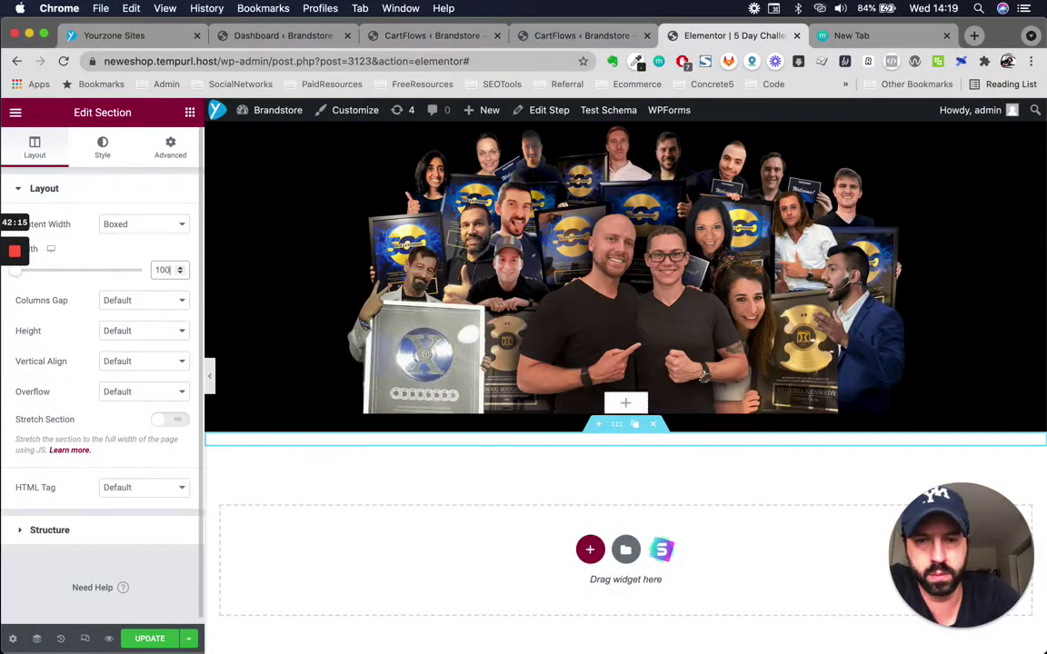
{"action": "type", "text": "0"}
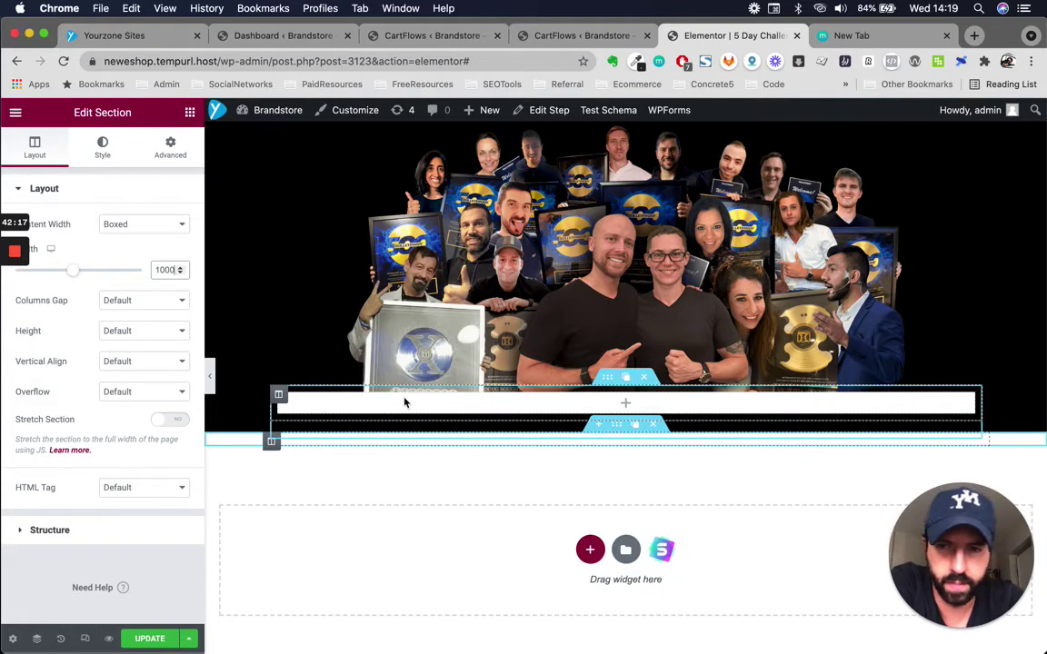
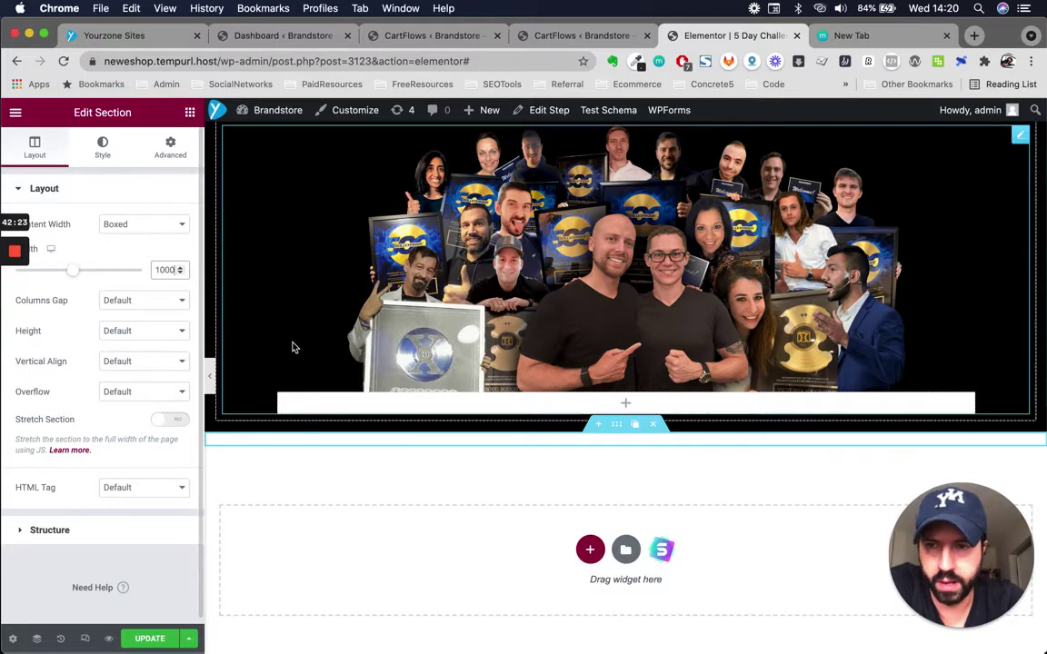
{"action": "left_click", "coordinate": [608, 378]}
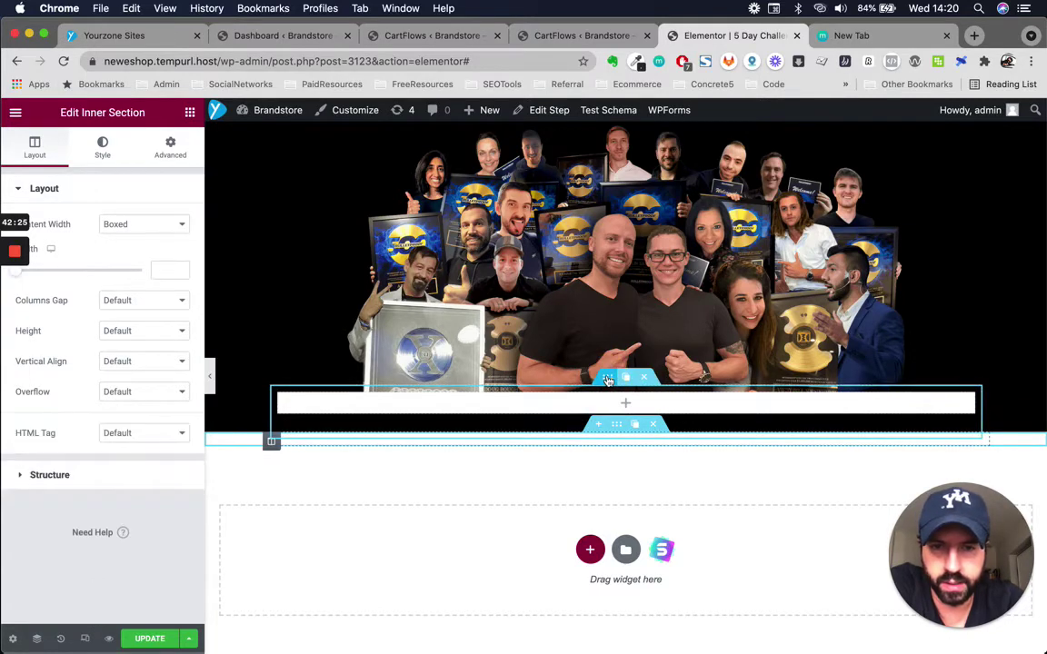
Set the inner section's background colour to white (#FFFFFF)
{"action": "left_click", "coordinate": [100, 152]}
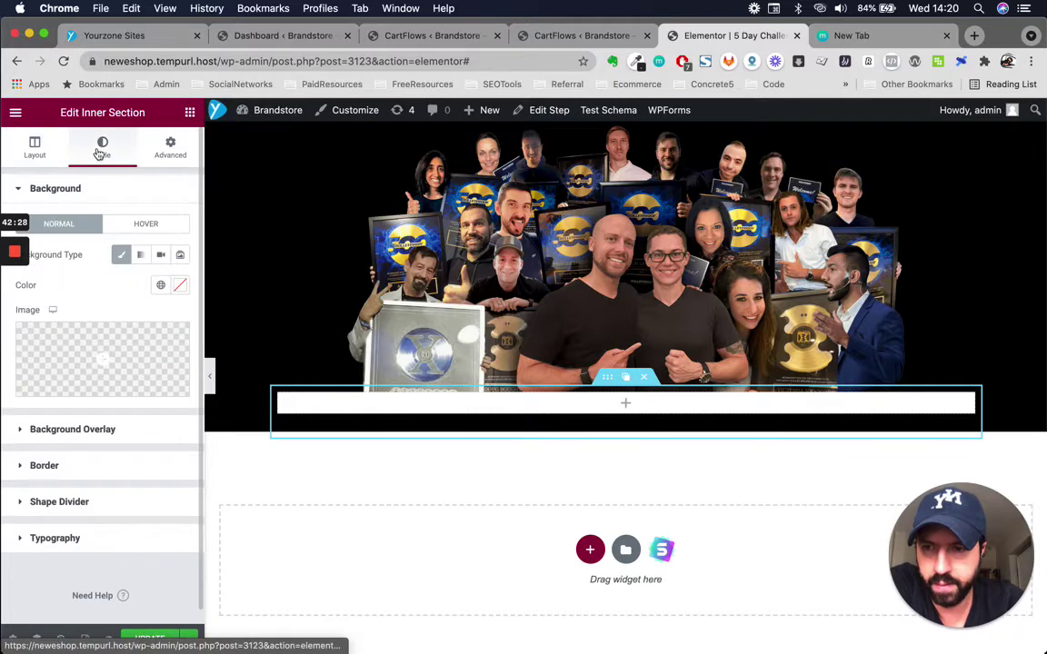
{"action": "left_click", "coordinate": [180, 287]}
{"action": "left_click_drag", "start_coordinate": [187, 391], "coordinate": [94, 334]}
{"action": "left_click", "coordinate": [95, 292]}
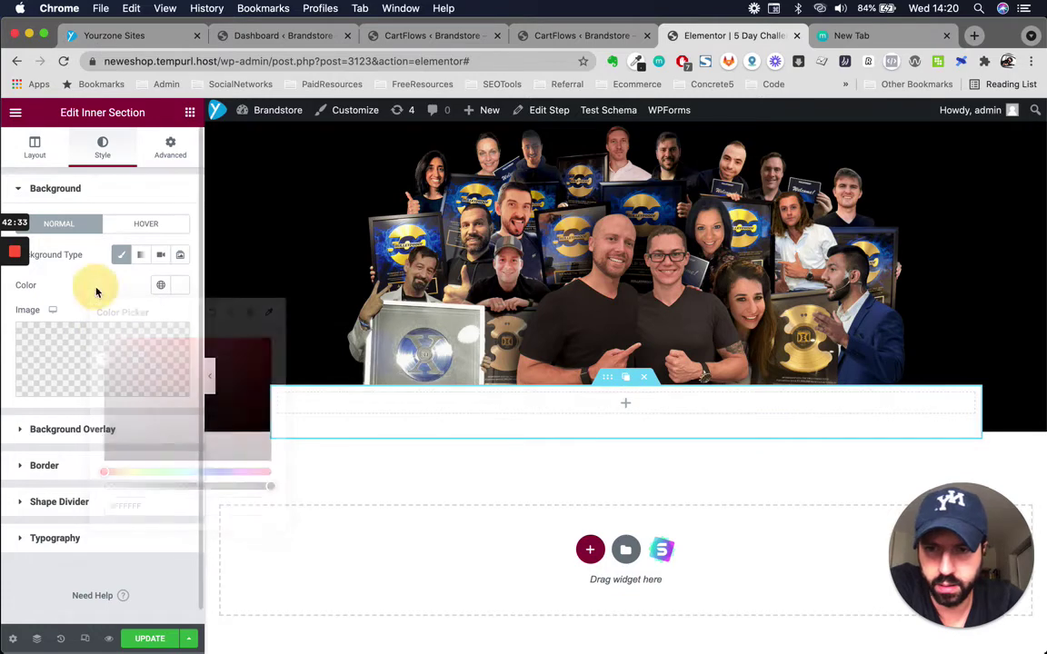
Round the inner section's corners with a linked border radius of 30 px, comparing with the reference page
{"action": "left_click", "coordinate": [52, 465]}
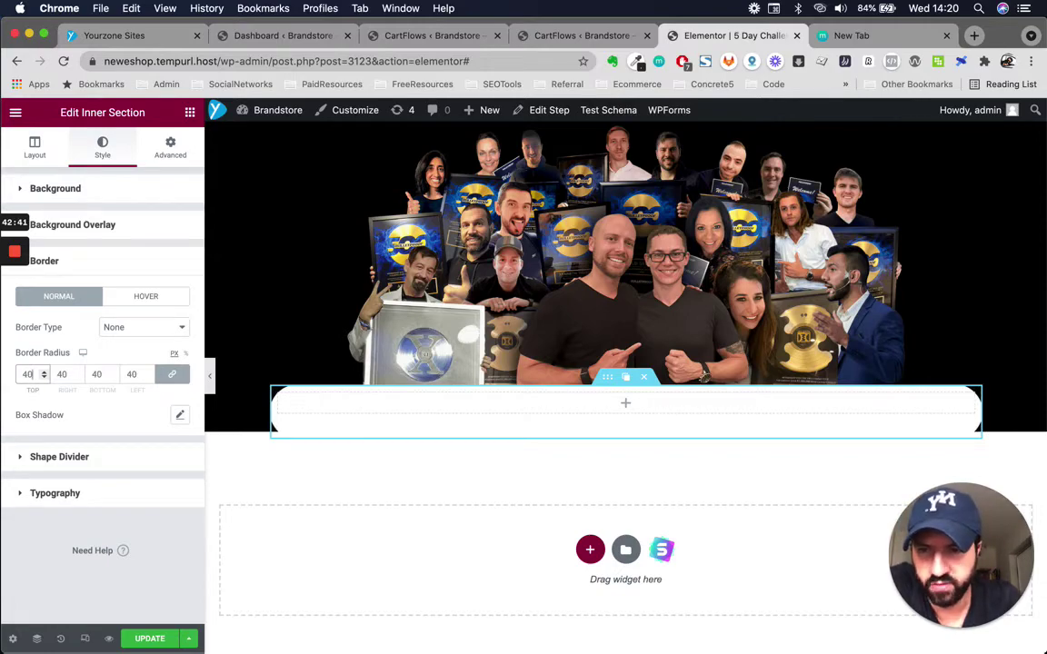
{"action": "key", "text": "ctrl+Up"}
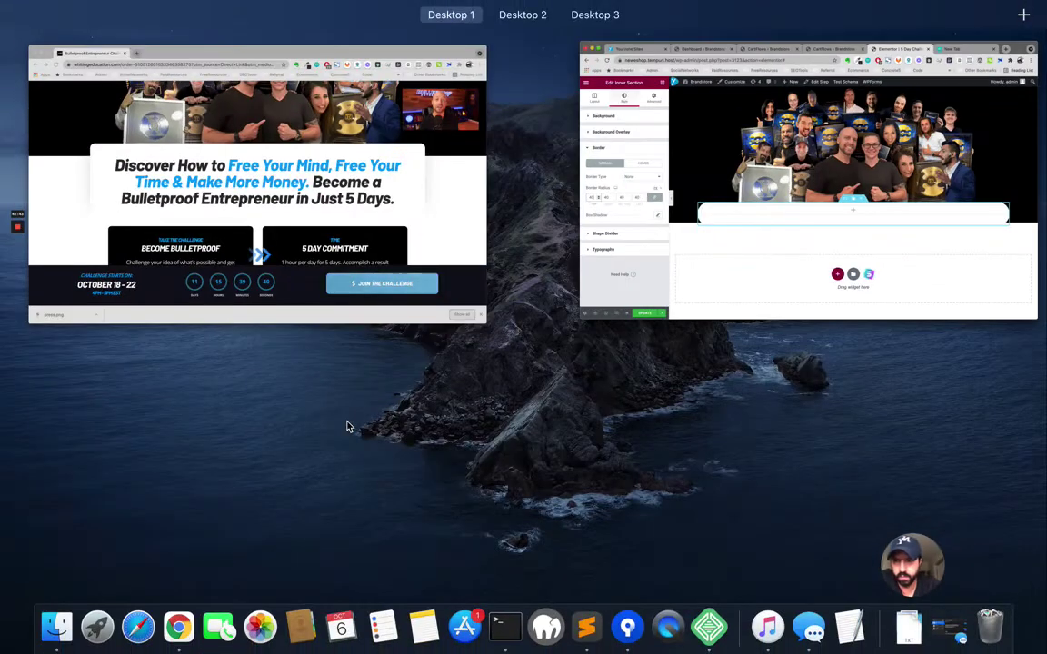
{"action": "left_click", "coordinate": [638, 284]}
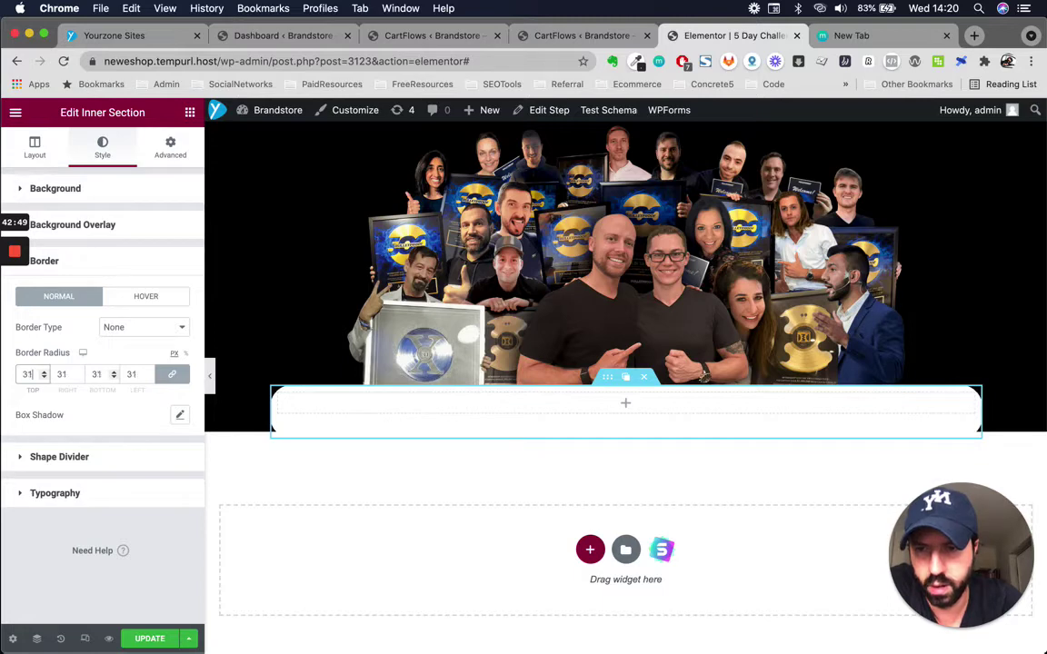
{"action": "key", "text": "Down"}
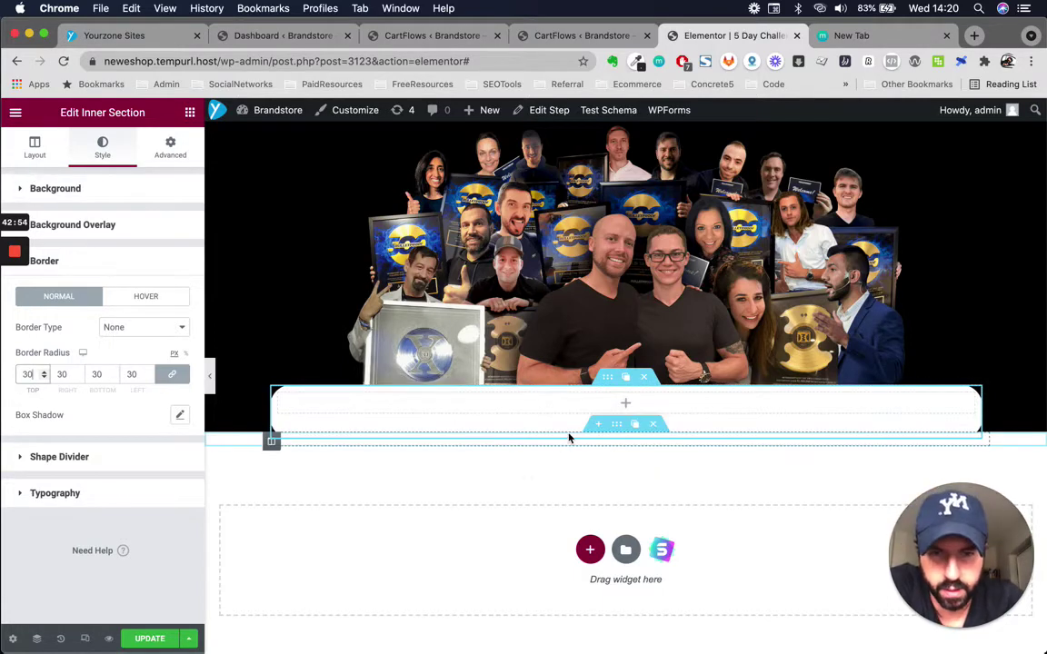
Set the outer section's padding to 1 em on all sides
{"action": "left_click", "coordinate": [617, 426]}
{"action": "left_click", "coordinate": [169, 151]}
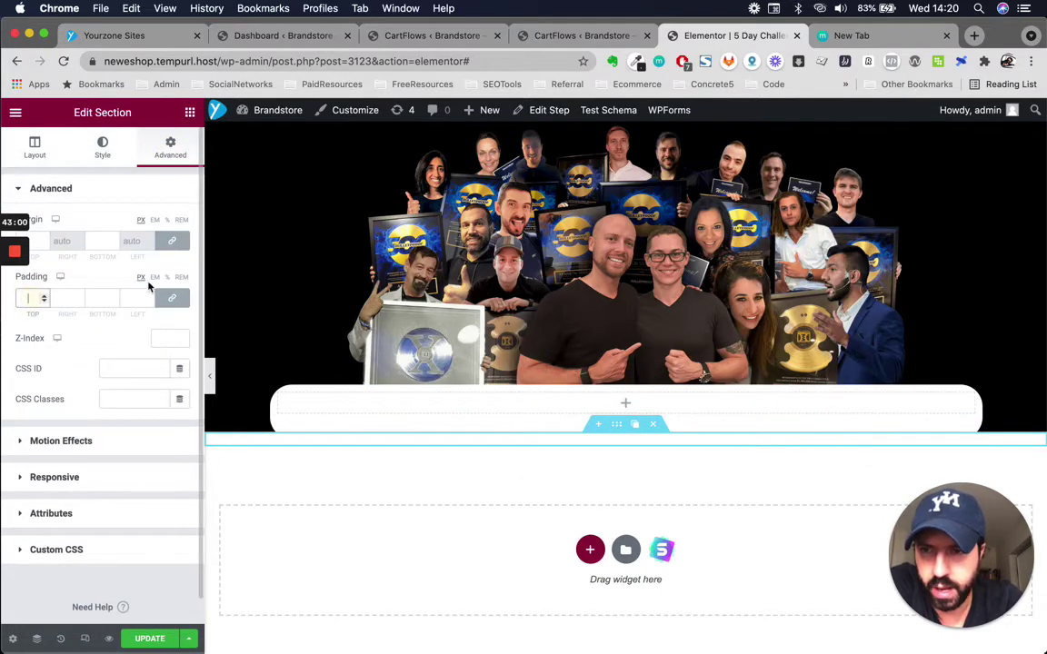
{"action": "left_click", "coordinate": [155, 277]}
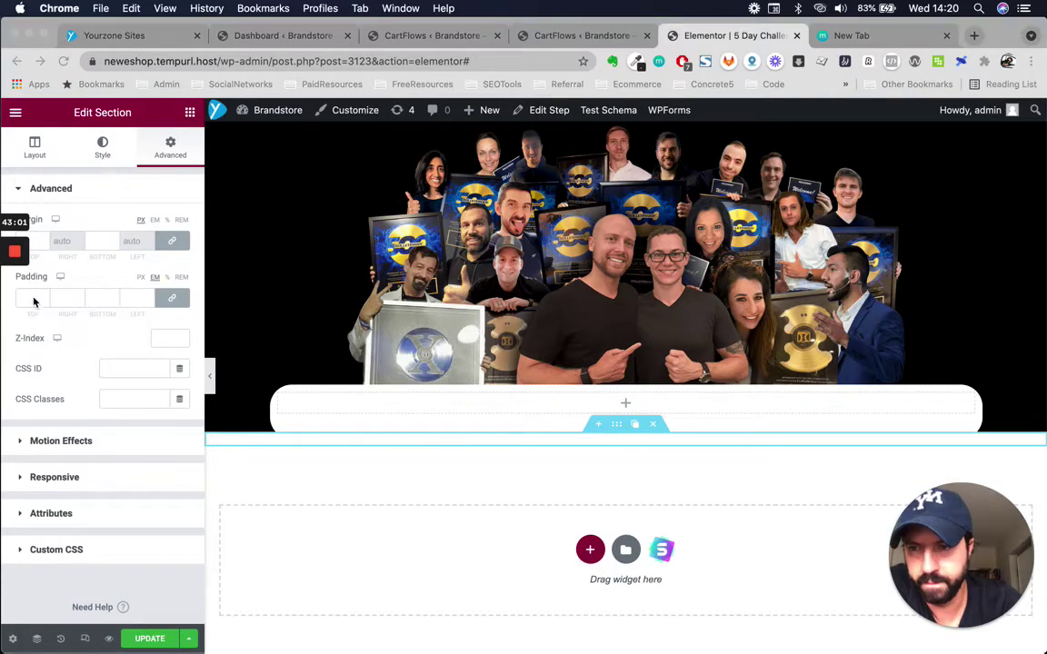
{"action": "left_click", "coordinate": [41, 296]}
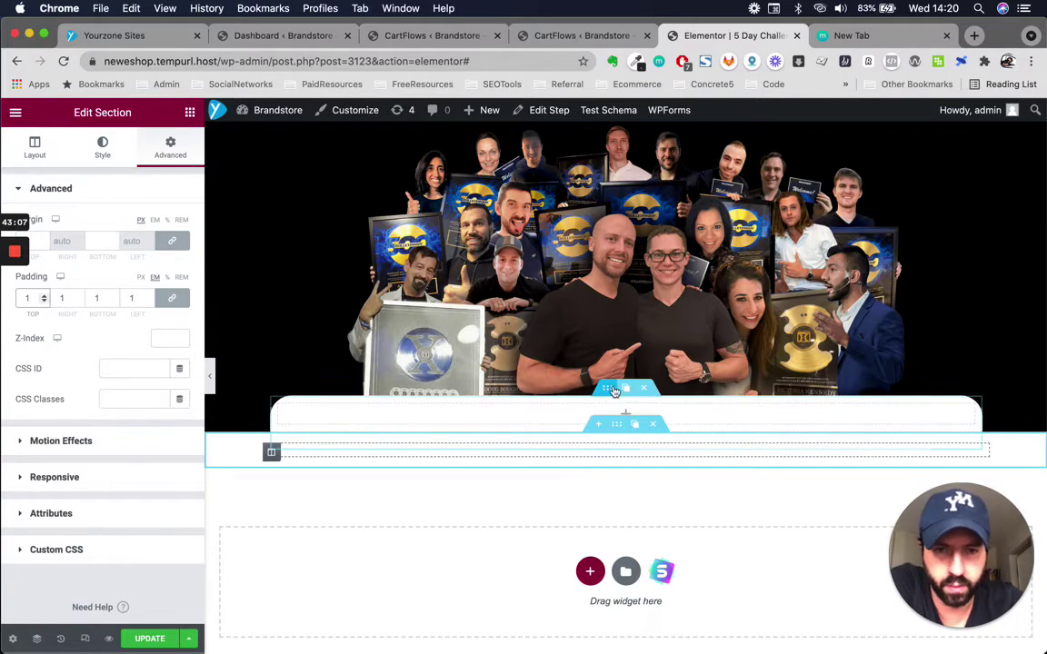
Select the inner section, highlight the full blue-and-black headline in the Bulletproof Entrepreneur Challenge window, and return to the Elementor window
{"action": "left_click", "coordinate": [610, 391]}
{"action": "key", "text": "ctrl+Up"}
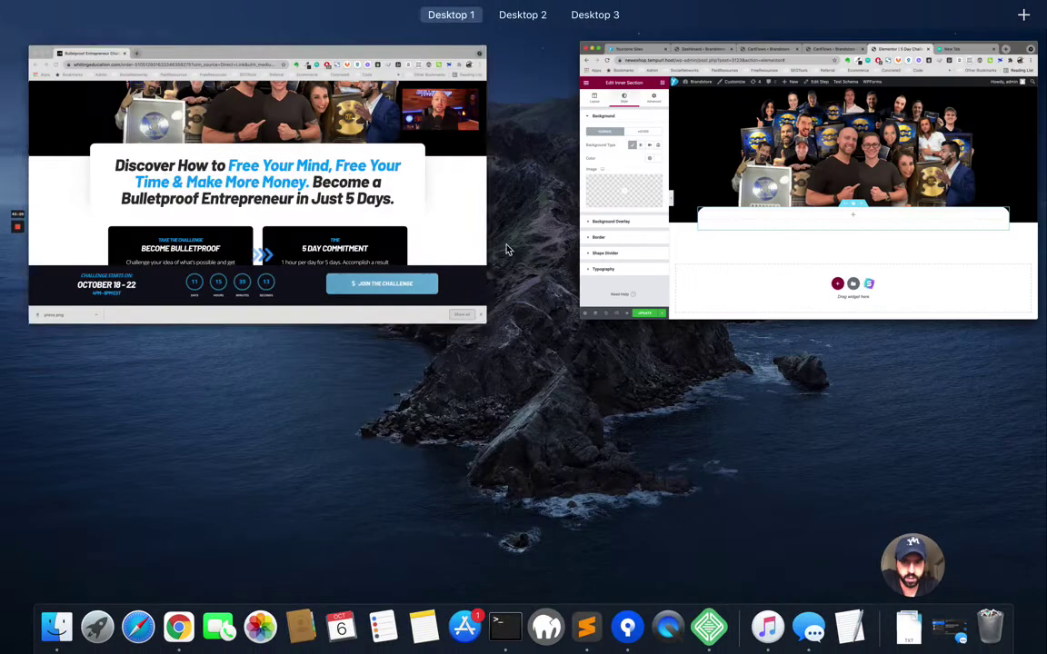
{"action": "left_click", "coordinate": [455, 220]}
{"action": "left_click_drag", "start_coordinate": [196, 289], "coordinate": [830, 380]}
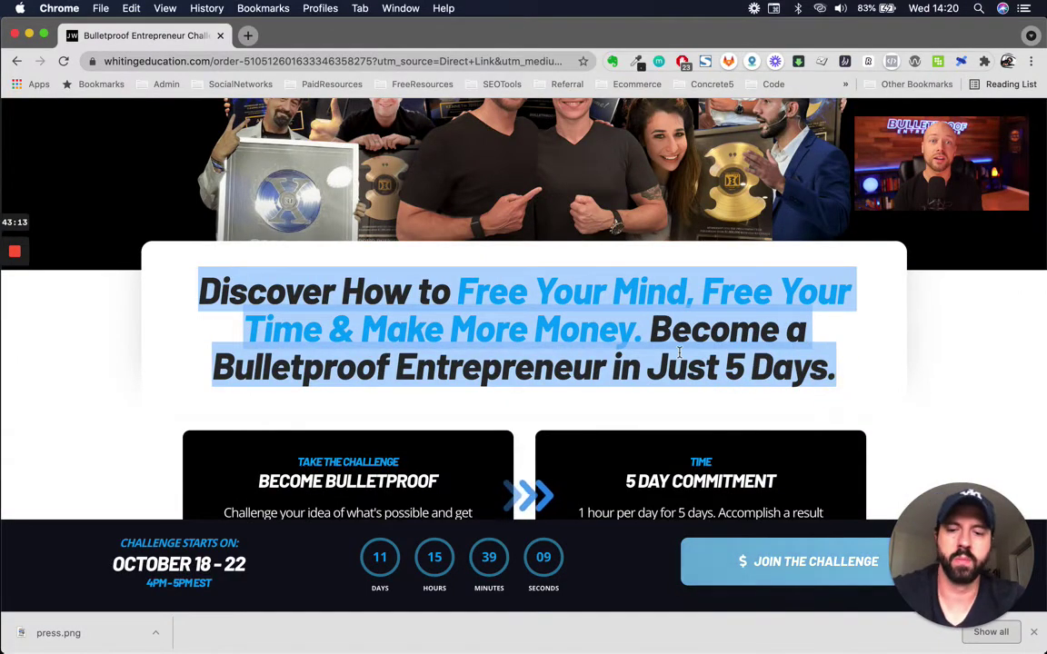
{"action": "key", "text": "ctrl+Up"}
{"action": "left_click", "coordinate": [456, 225]}
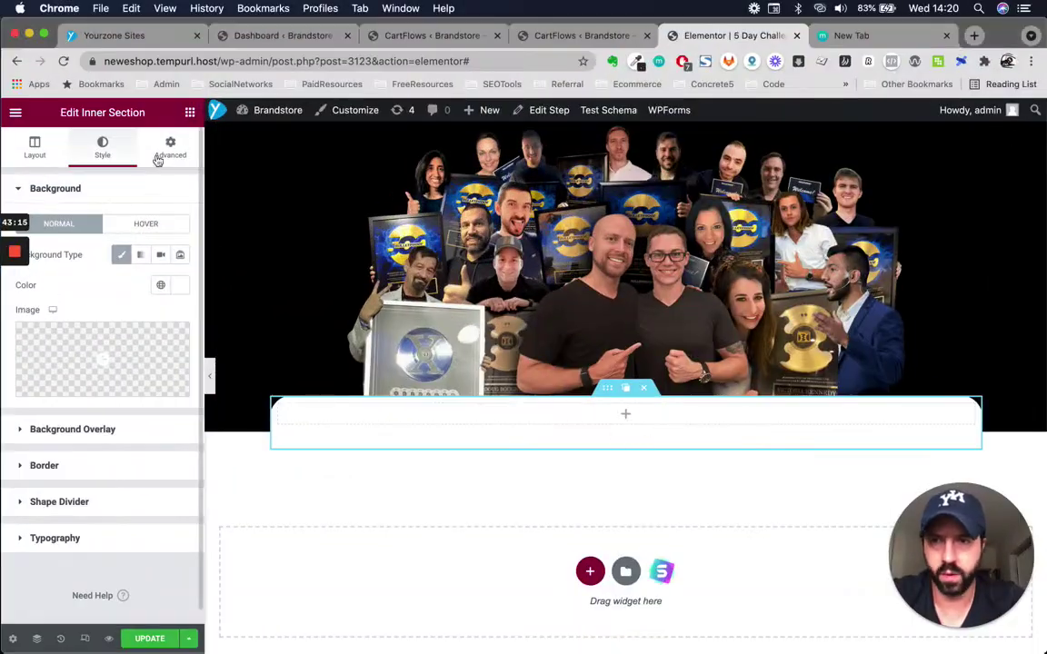
Add a Heading widget inside the white inner section below the team photo
{"action": "left_click", "coordinate": [190, 112]}
{"action": "left_click_drag", "start_coordinate": [152, 250], "coordinate": [650, 420]}
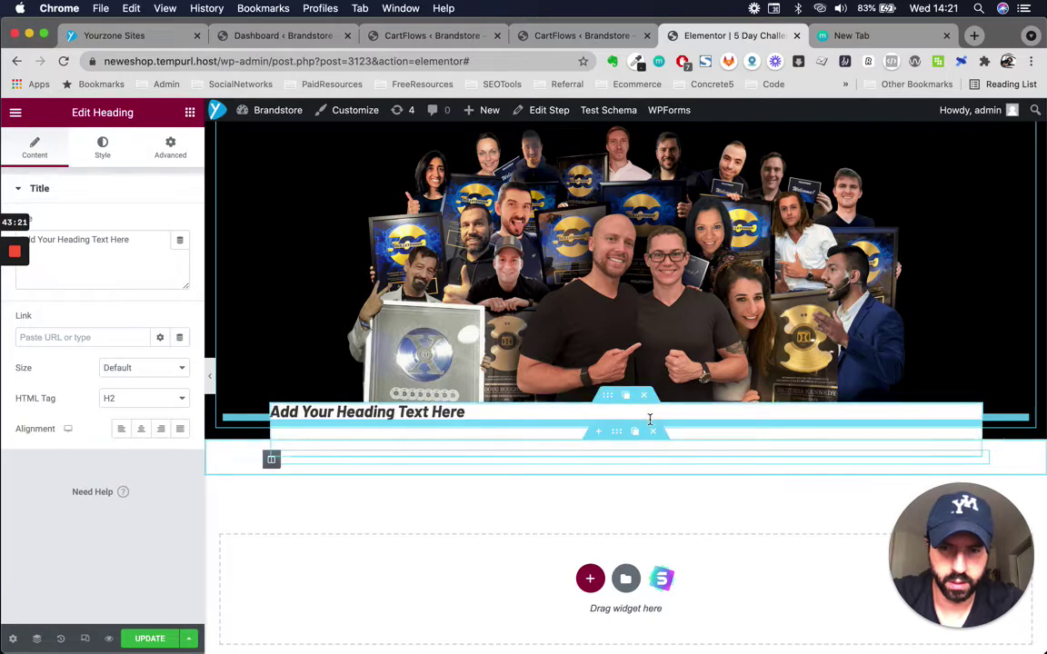
{"action": "left_click", "coordinate": [491, 420]}
{"action": "left_click", "coordinate": [484, 411]}
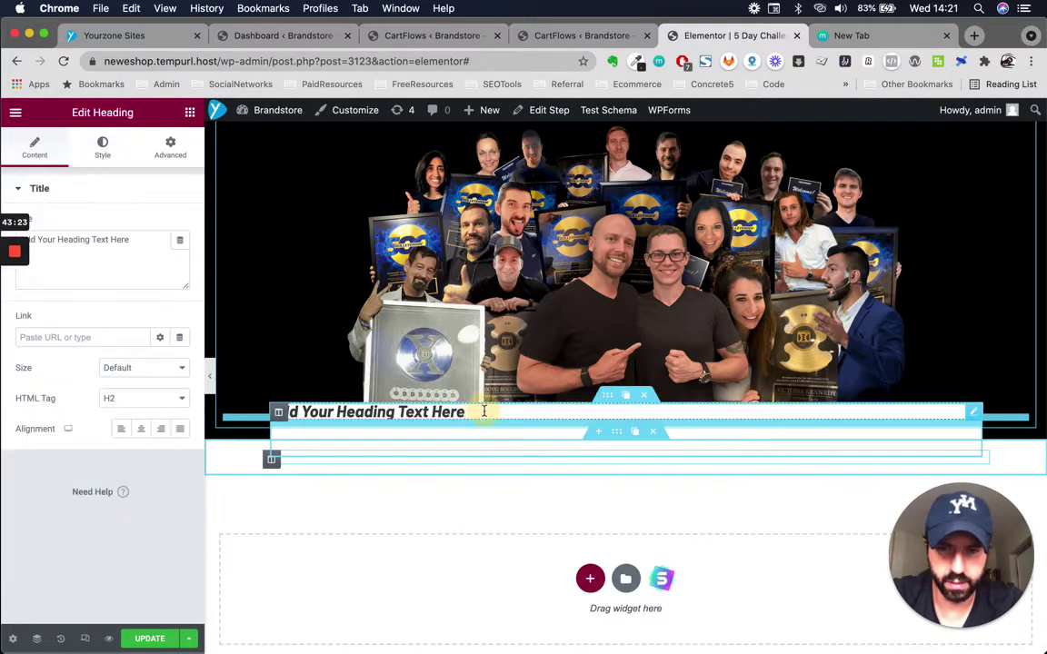
Centre the text alignment in the outer section's typography settings
{"action": "left_click", "coordinate": [279, 414]}
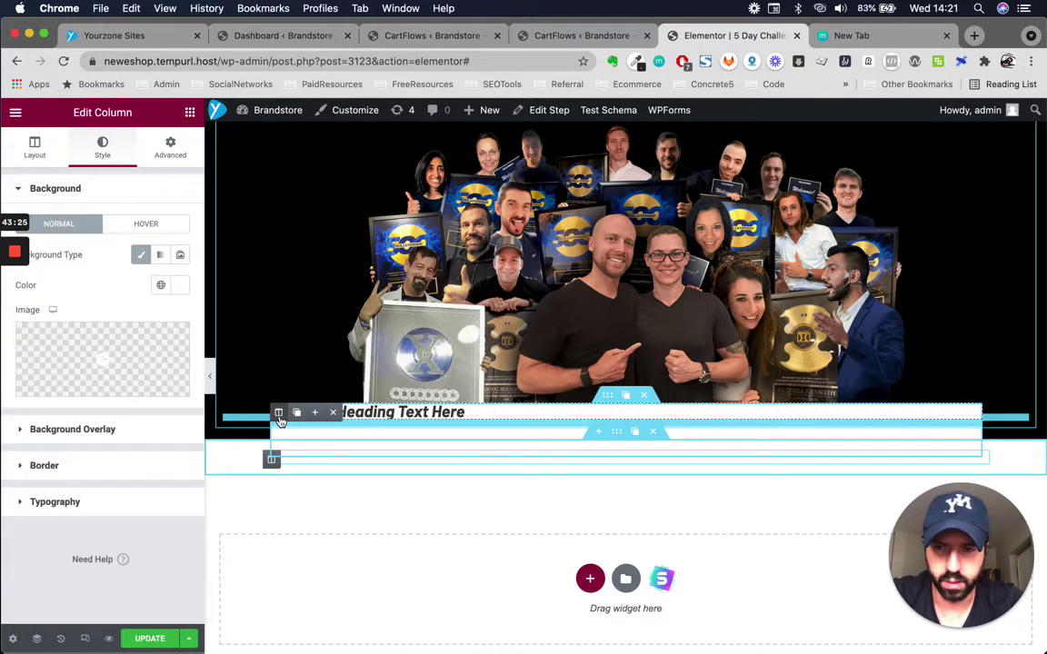
{"action": "left_click", "coordinate": [618, 433]}
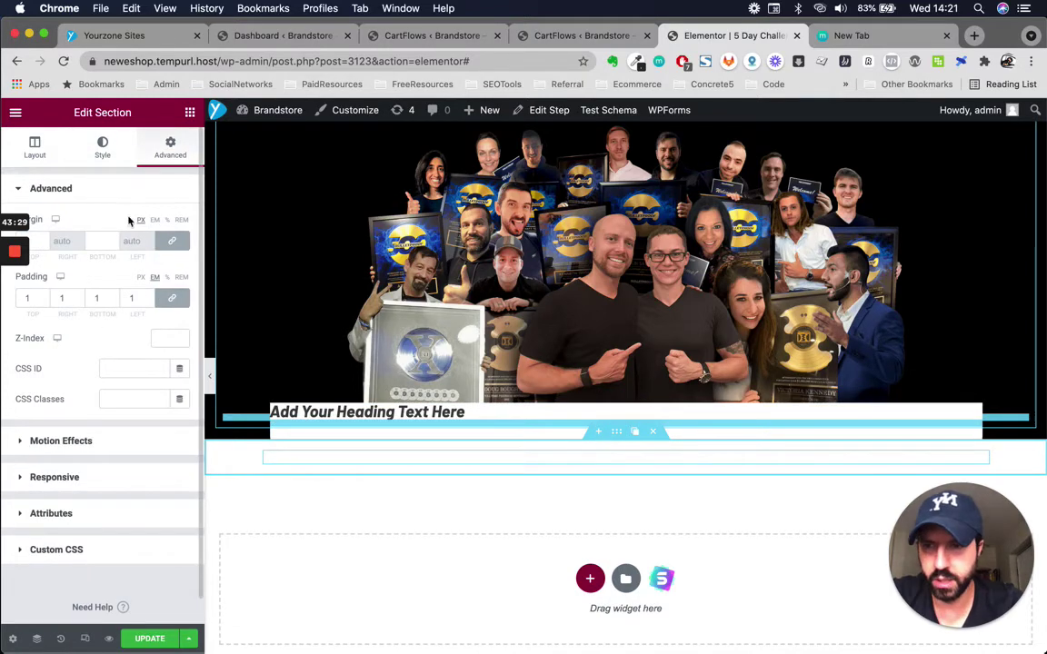
{"action": "left_click", "coordinate": [100, 151]}
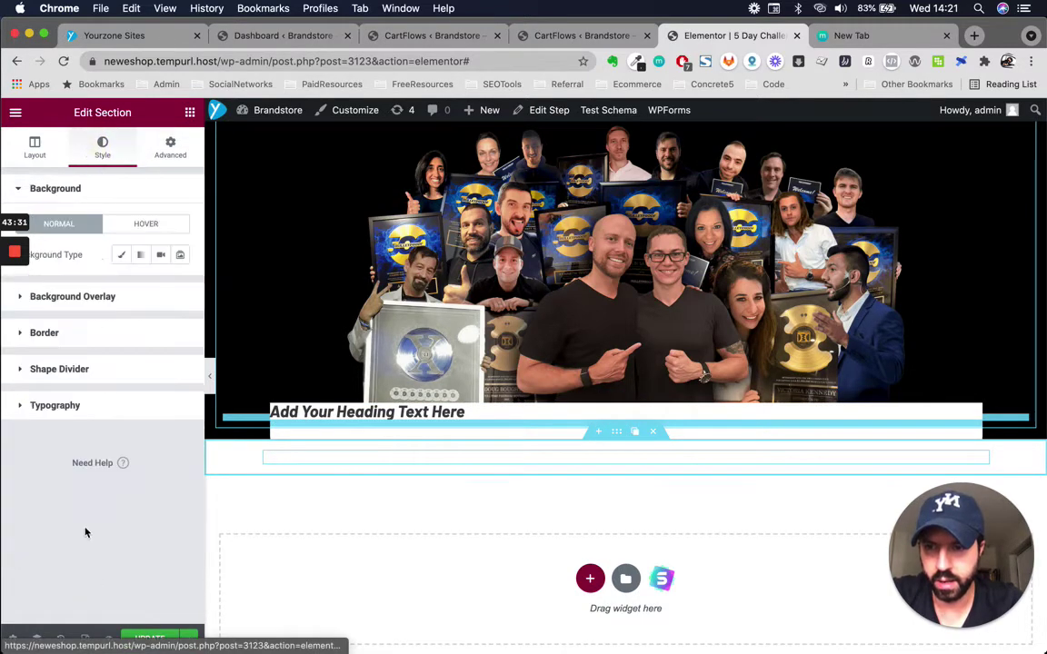
{"action": "left_click", "coordinate": [76, 408]}
{"action": "left_click", "coordinate": [140, 491]}
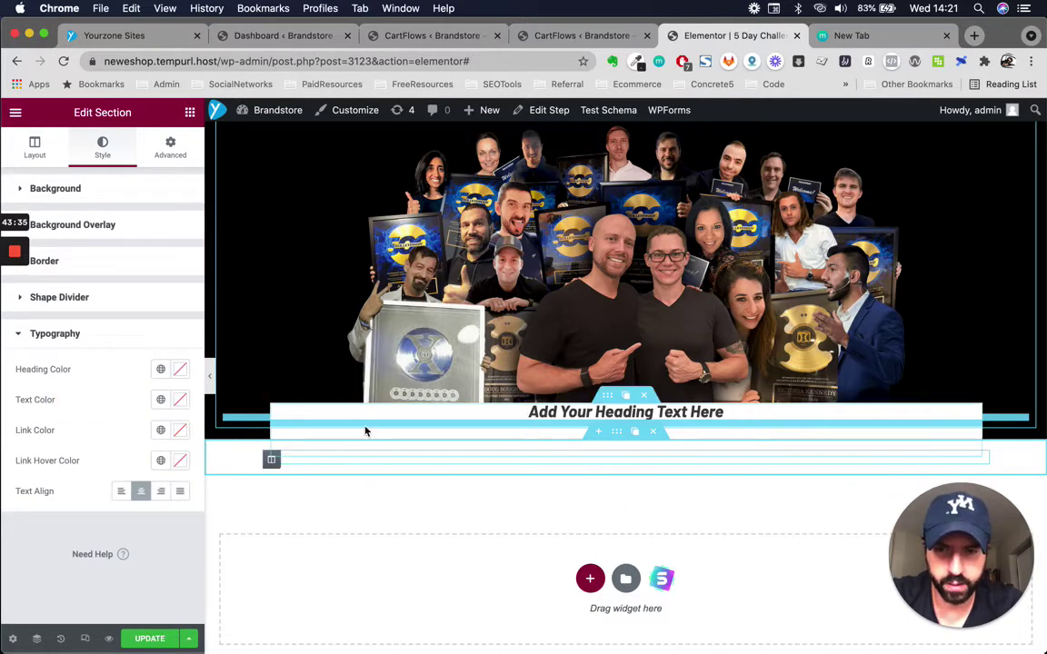
{"action": "left_click", "coordinate": [611, 400]}
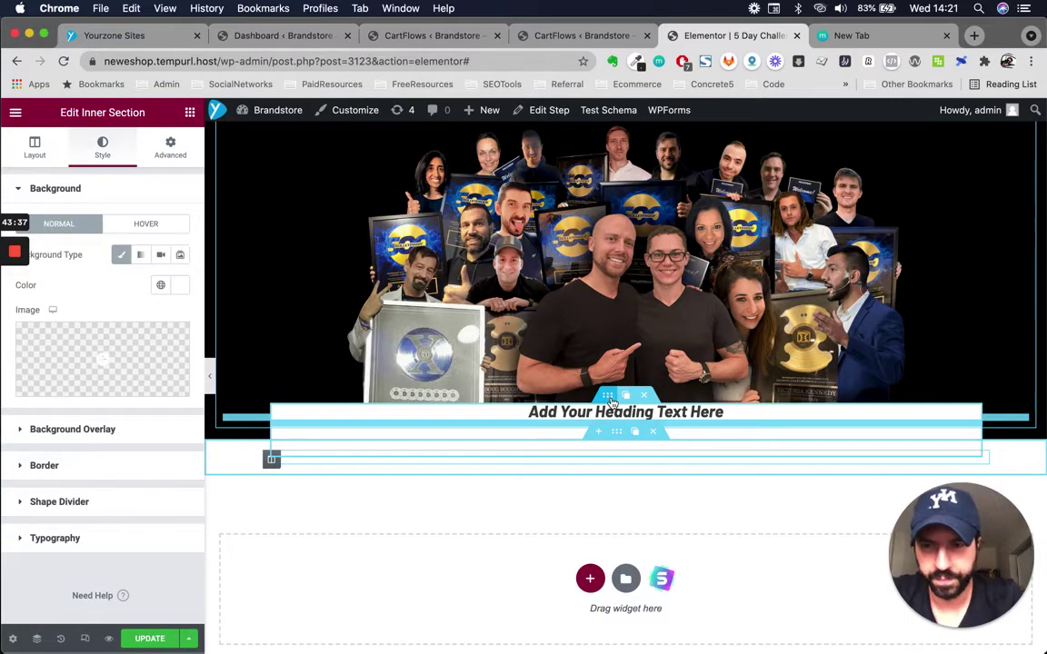
{"action": "scroll", "coordinate": [421, 470], "scroll_direction": "down", "scroll_amount": 1}
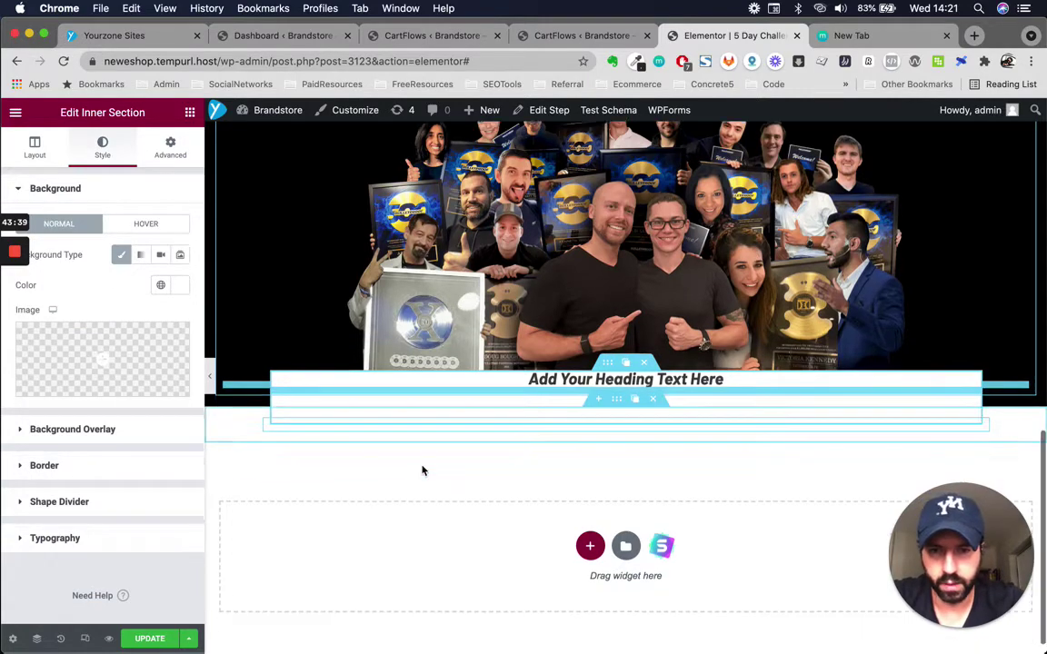
{"action": "scroll", "coordinate": [554, 353], "scroll_direction": "up", "scroll_amount": 5}
{"action": "scroll", "coordinate": [591, 355], "scroll_direction": "down", "scroll_amount": 5}
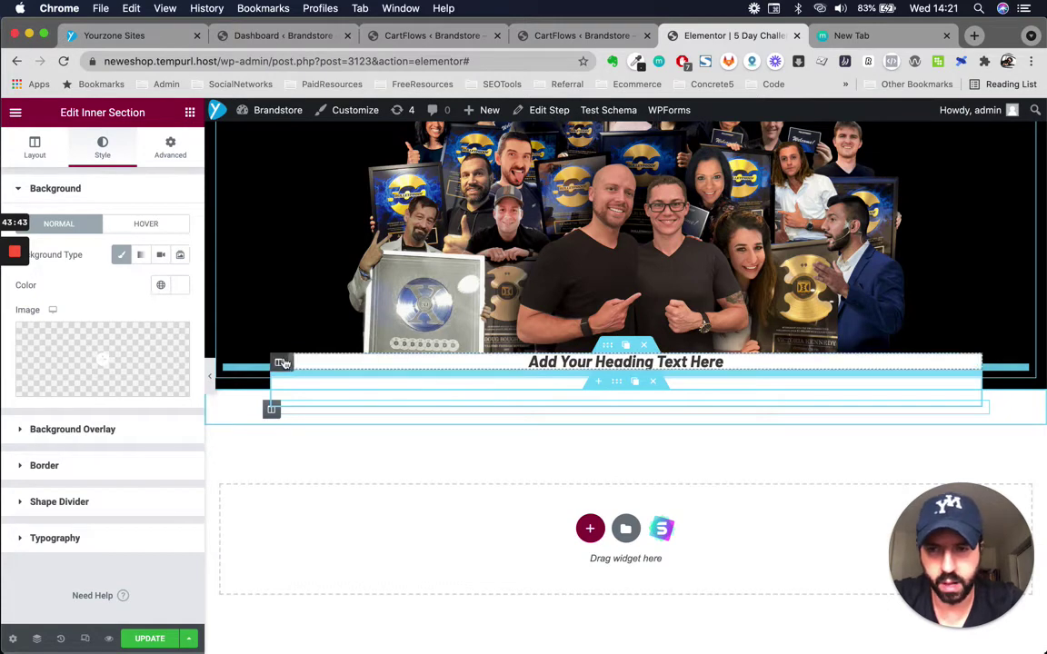
Set the padding of the column holding the heading to 2 em on all sides
{"action": "left_click", "coordinate": [284, 363]}
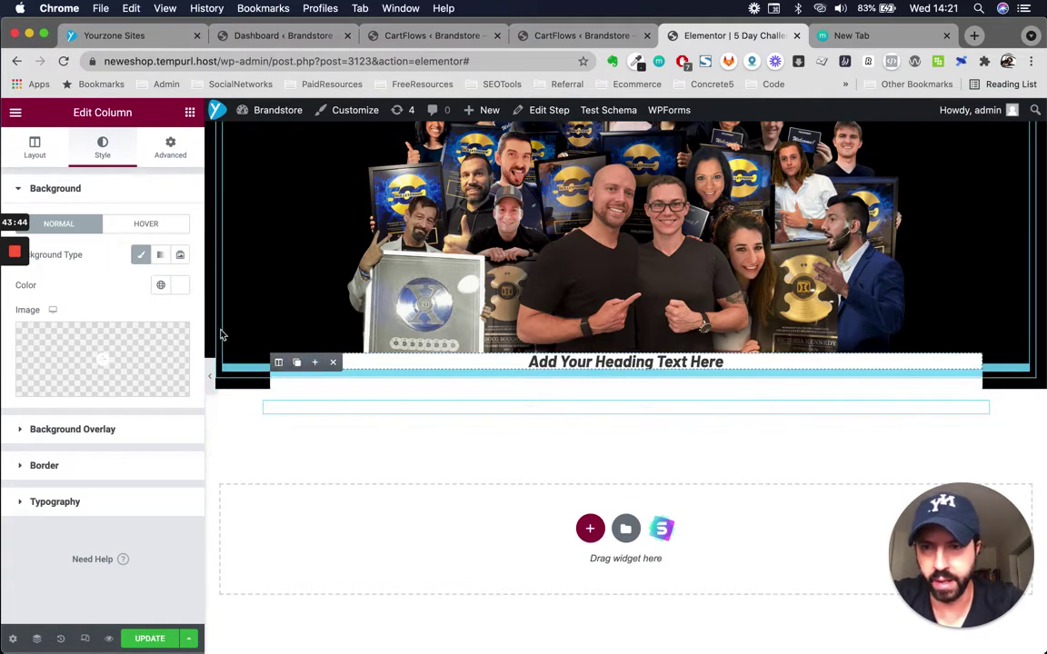
{"action": "left_click", "coordinate": [170, 147]}
{"action": "left_click", "coordinate": [29, 298]}
{"action": "key", "text": "BackSpace"}
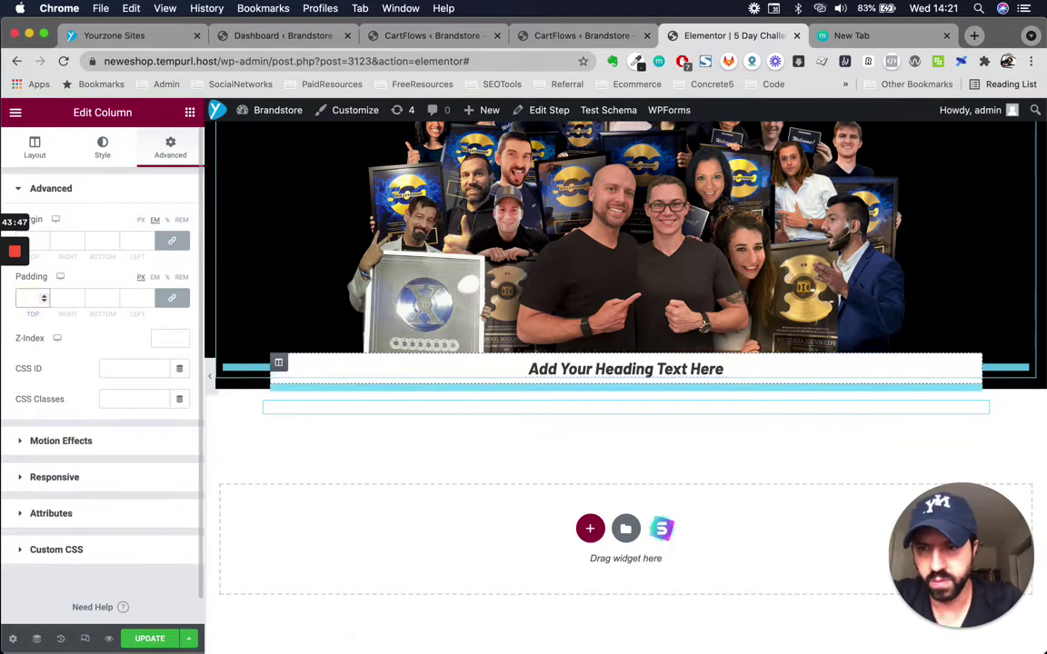
{"action": "key", "text": "ctrl+Up"}
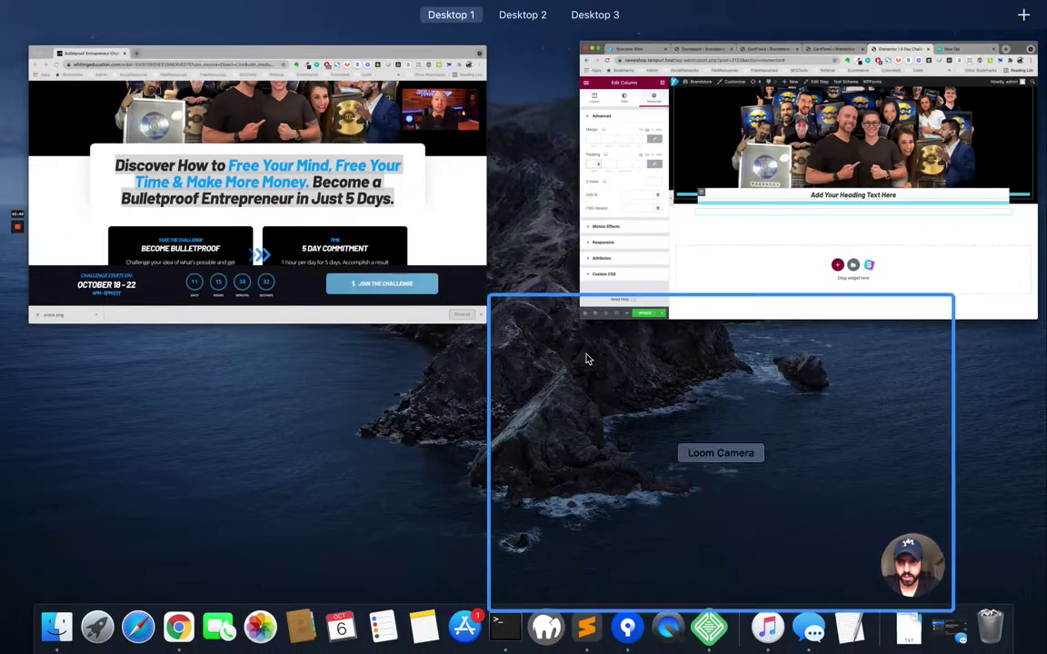
{"action": "left_click", "coordinate": [585, 355]}
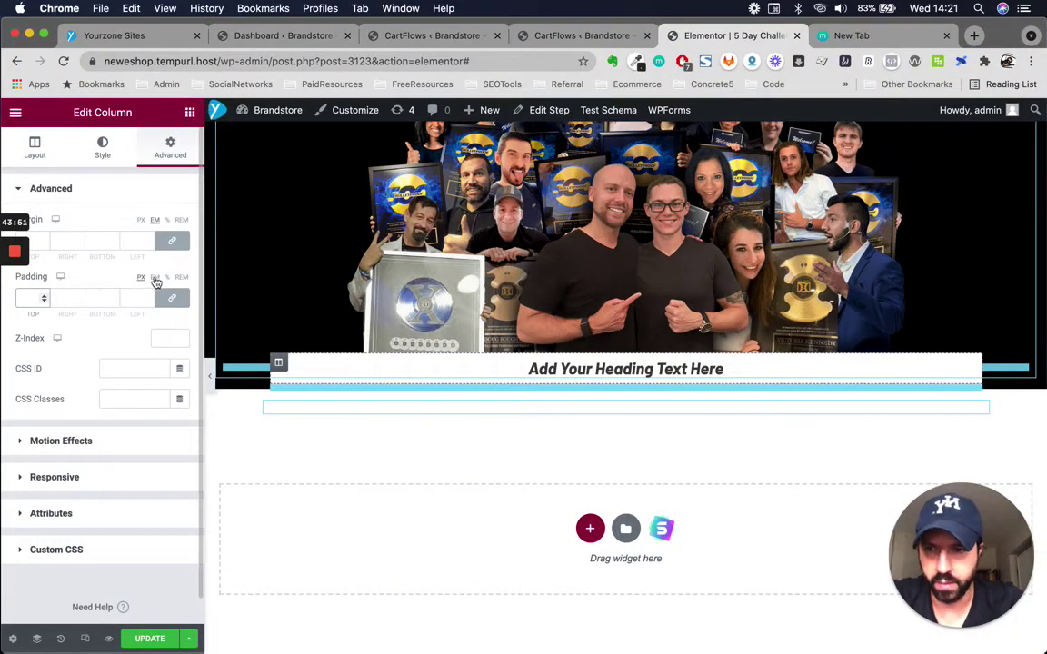
{"action": "left_click", "coordinate": [16, 280]}
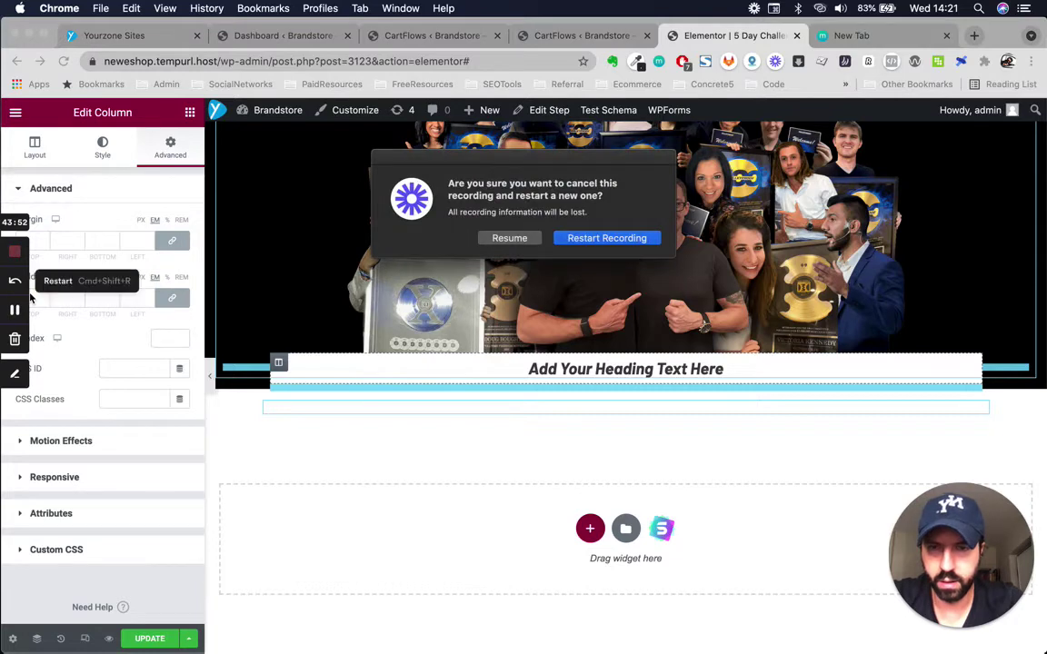
{"action": "left_click", "coordinate": [510, 238]}
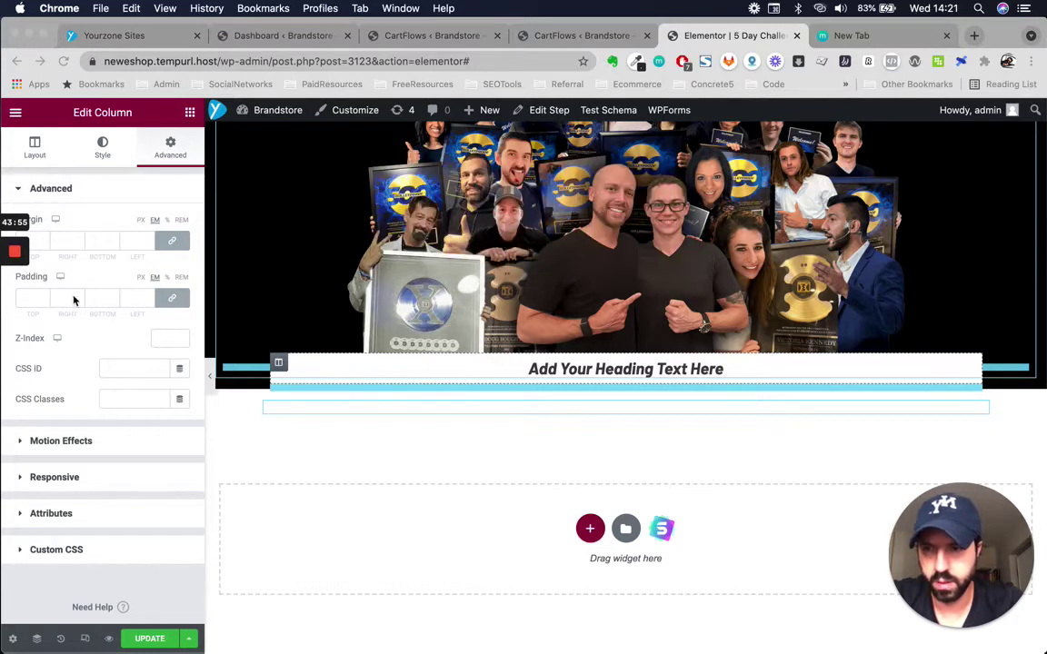
{"action": "left_click", "coordinate": [70, 299]}
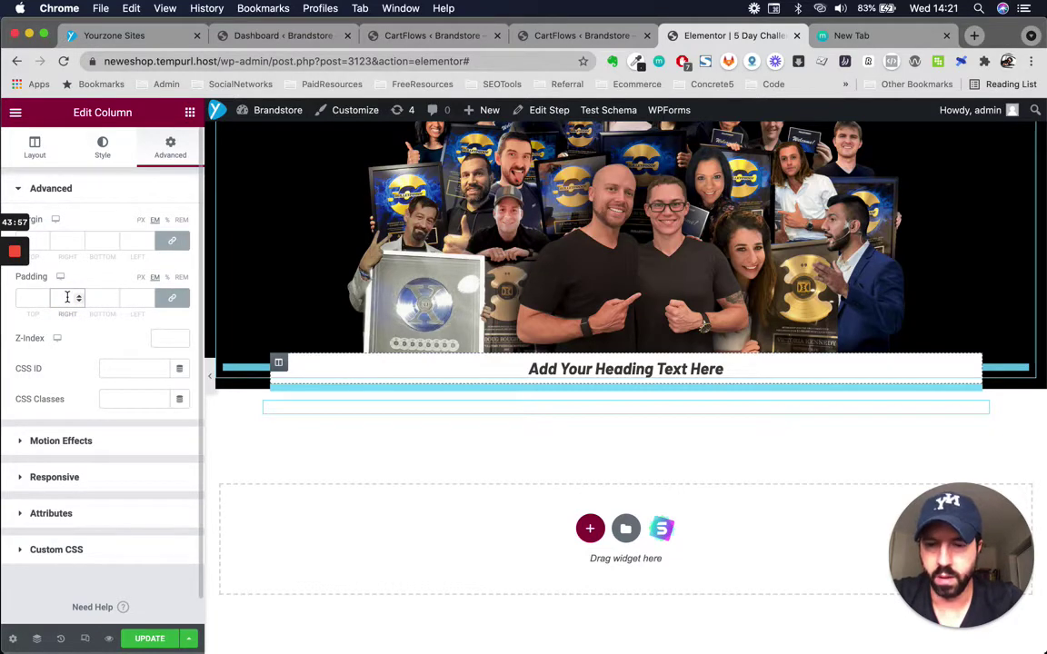
{"action": "type", "text": "11"}
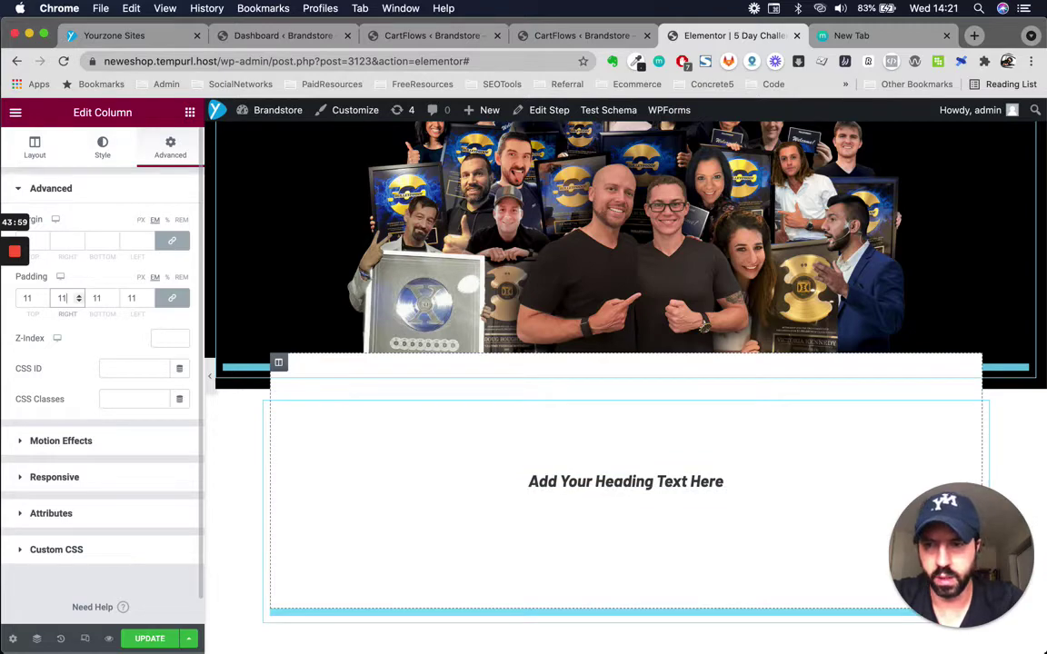
{"action": "key", "text": "BackSpace"}
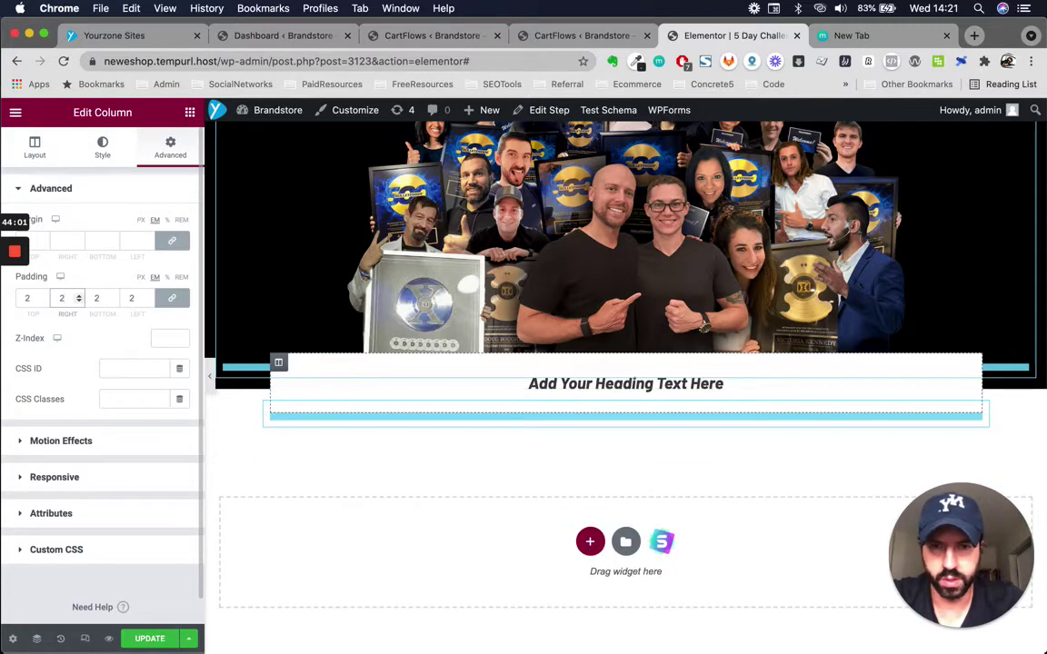
Check the headline box's spacing in the Bulletproof Entrepreneur Challenge window and return to the Elementor window
{"action": "key", "text": "ctrl+Up"}
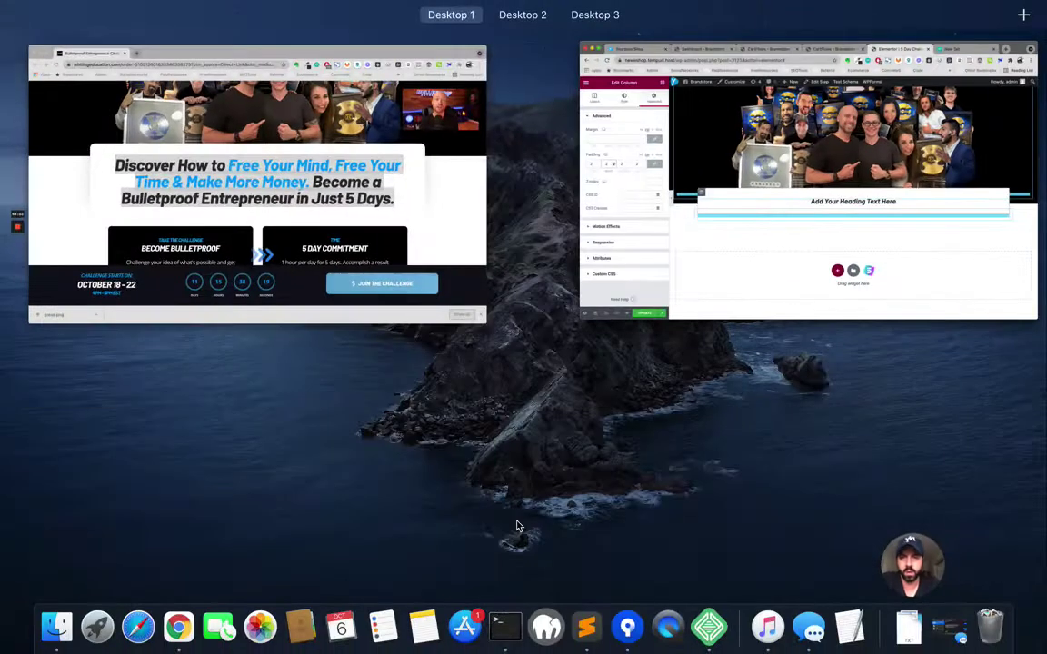
{"action": "left_click", "coordinate": [282, 171]}
{"action": "key", "text": "ctrl+Up"}
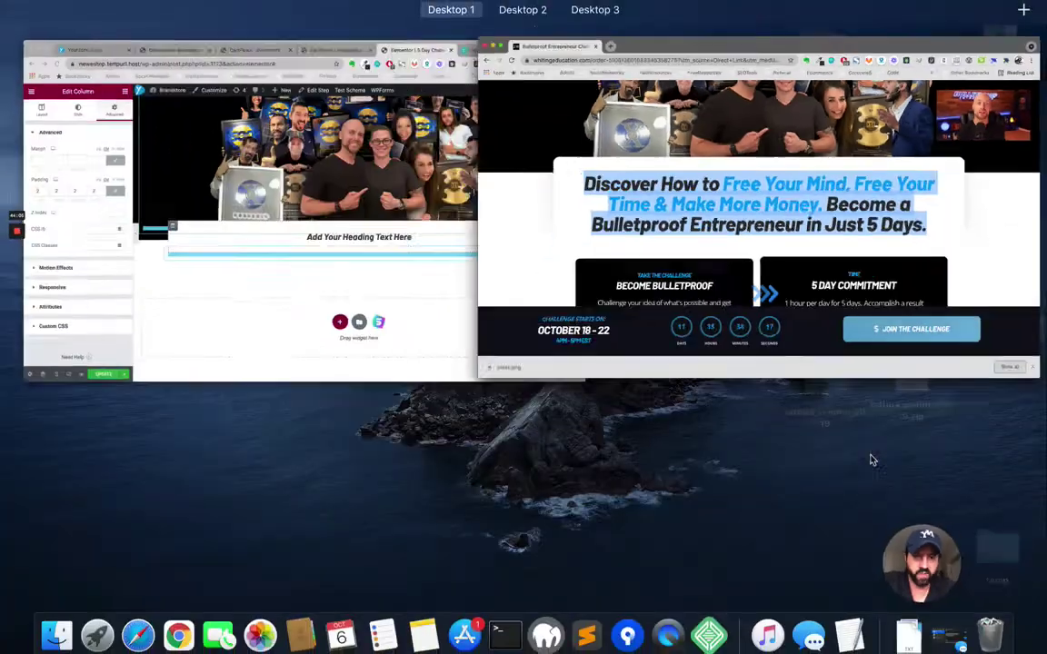
{"action": "left_click", "coordinate": [346, 236]}
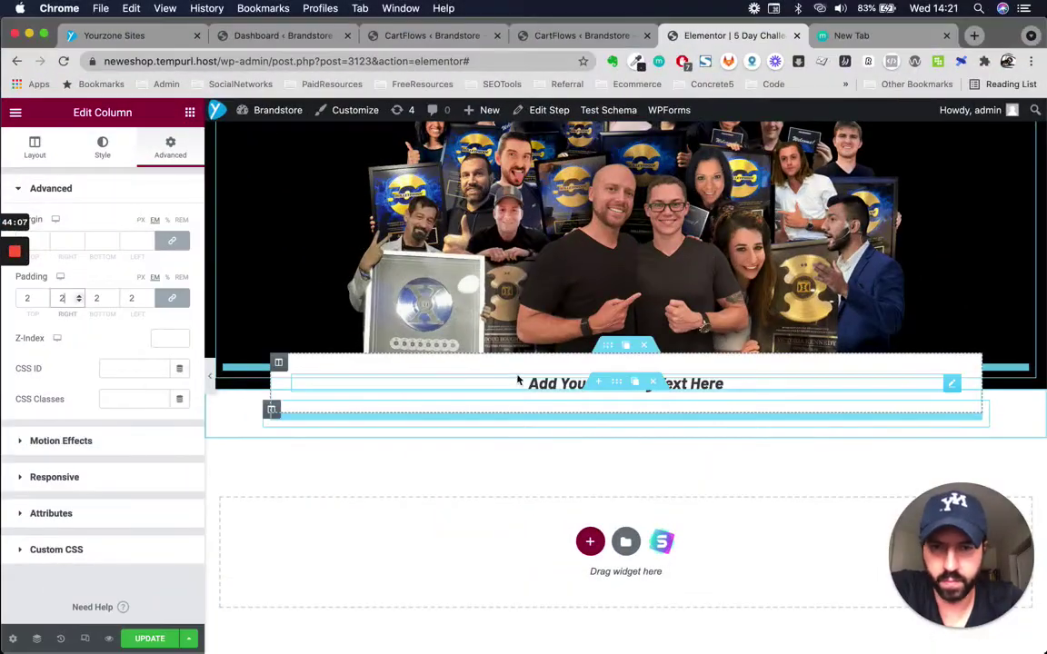
Set the font size of the heading below the team photo to 4 em in its typography settings
{"action": "left_click", "coordinate": [703, 382]}
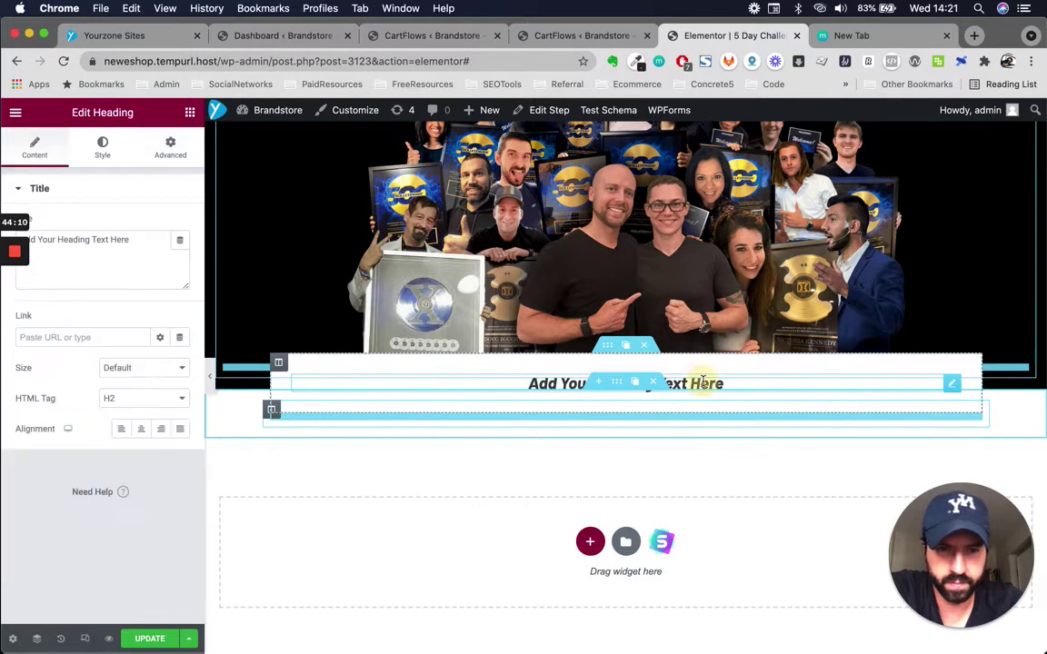
{"action": "left_click", "coordinate": [107, 160]}
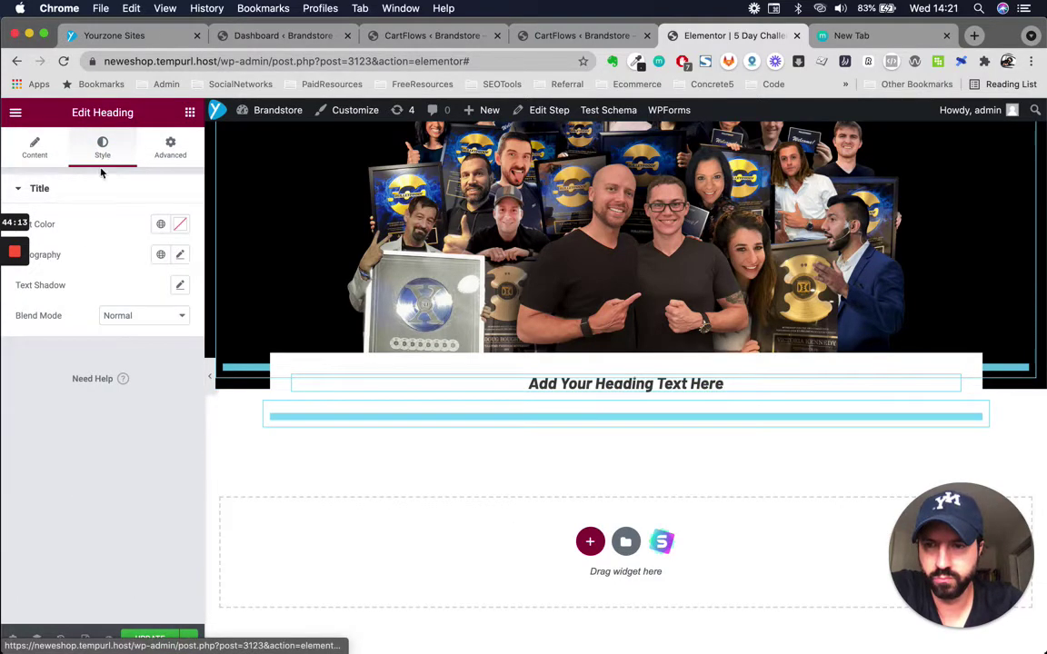
{"action": "left_click", "coordinate": [180, 256]}
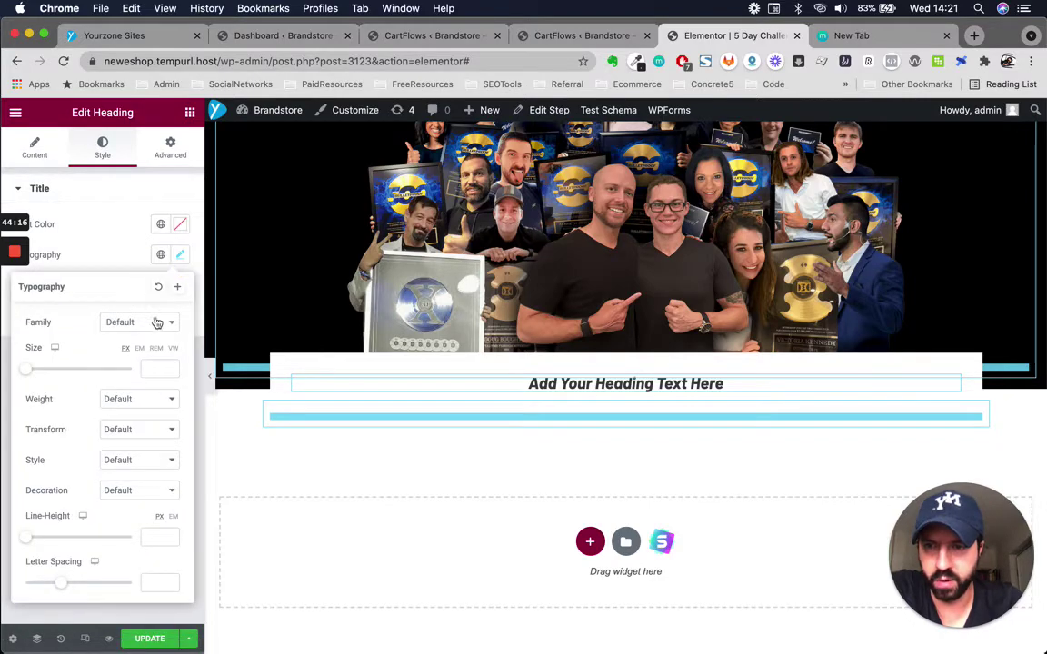
{"action": "left_click", "coordinate": [152, 367]}
{"action": "type", "text": "4"}
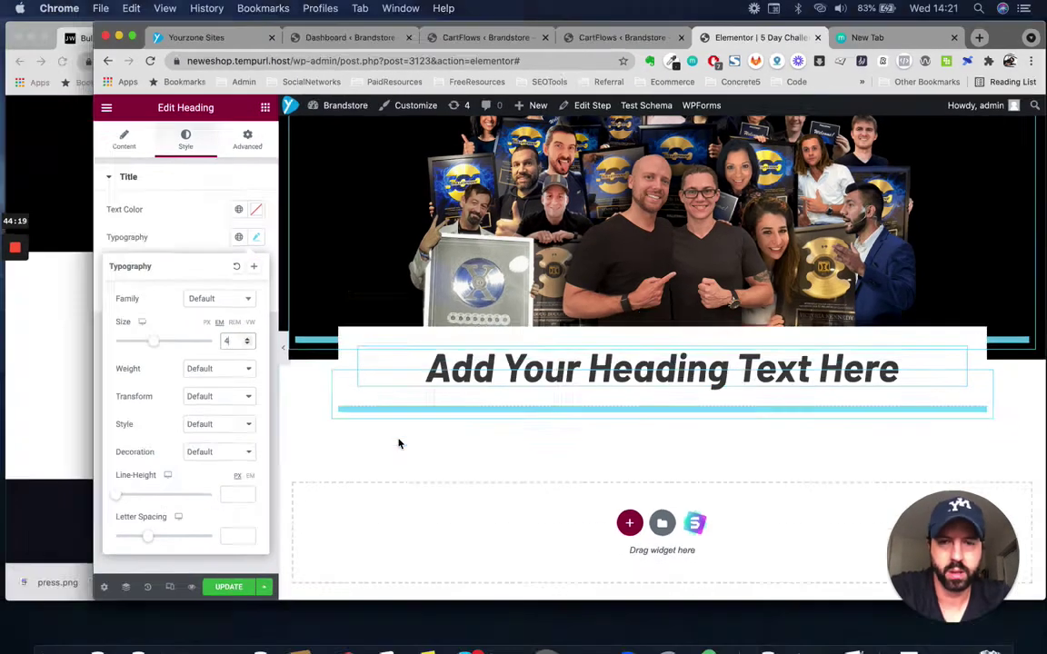
Replace the heading text with "Discover How to Free Your Mind, Free Your Time & Make More Money. Become a Bulletproof Entrepreneur in Just 5 Days."
{"action": "key", "text": "ctrl+Up"}
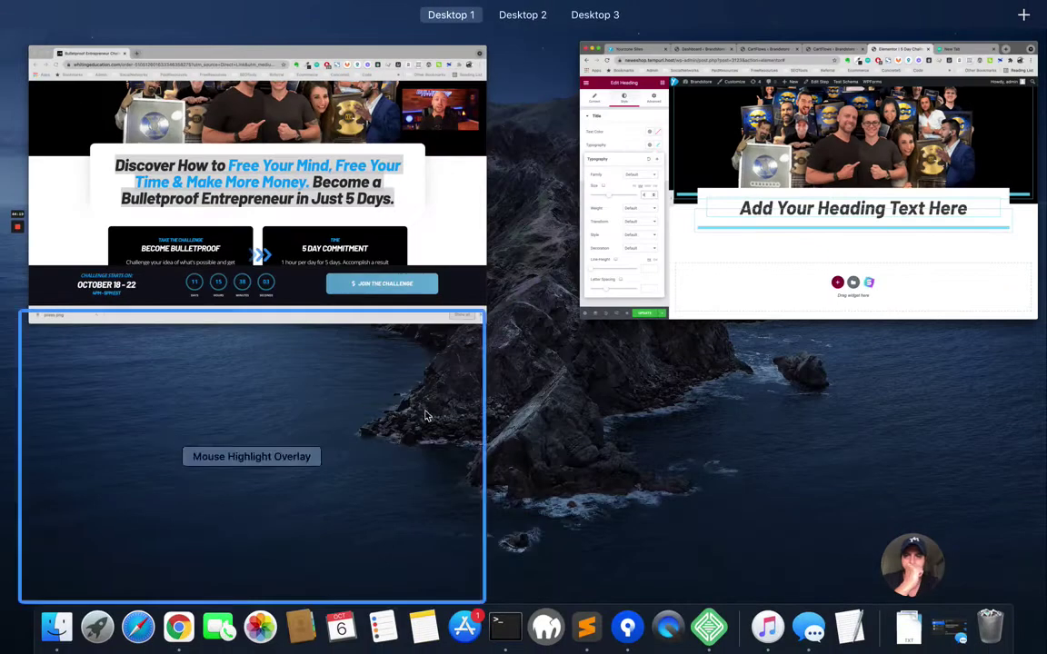
{"action": "key", "text": "Escape"}
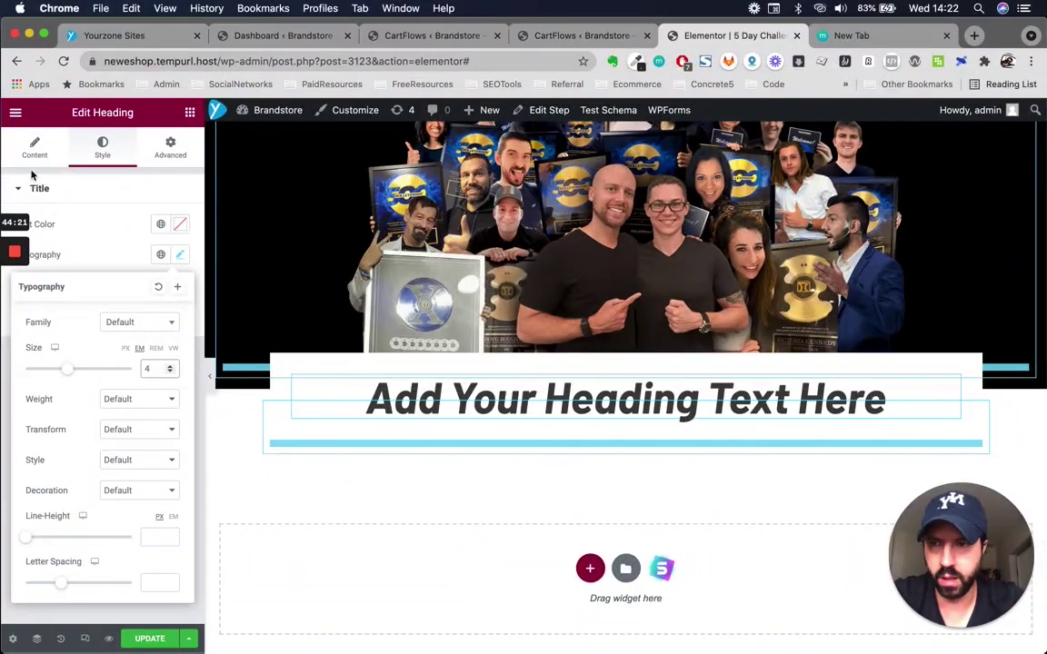
{"action": "left_click", "coordinate": [35, 147]}
{"action": "triple_click", "coordinate": [96, 253]}
{"action": "type", "text": "Discover How to Free Your Mind, Free Your Time & Make More Money. Become a Bulletproof Entrepreneur in Just 5 Days."}
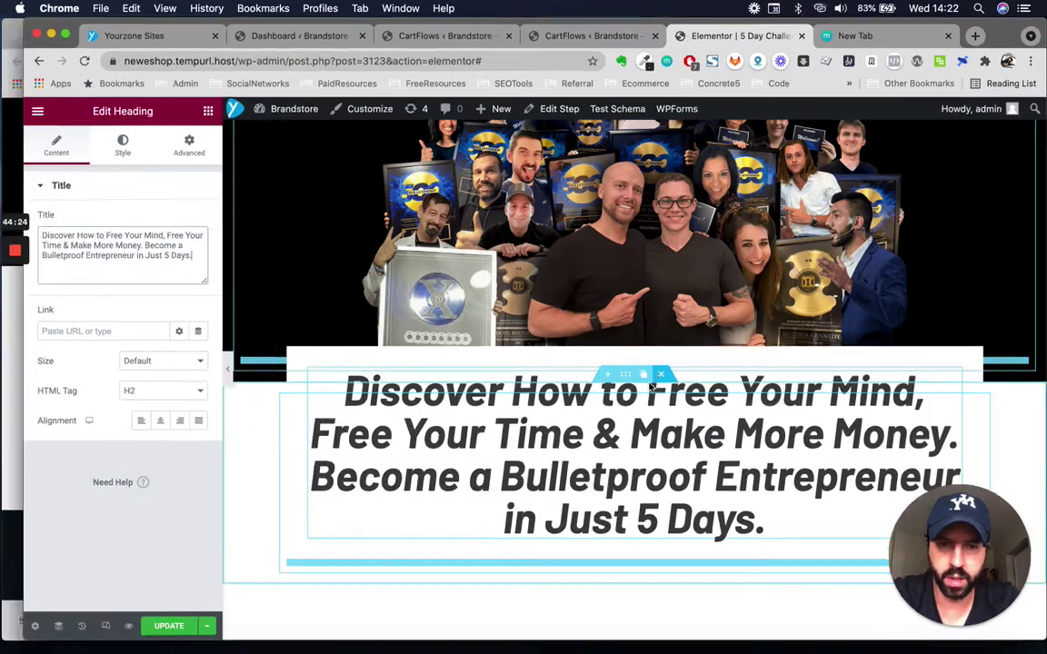
Compare the heading with the Bulletproof Entrepreneur Challenge page, check the boxes below it there, and return to the Elementor window
{"action": "key", "text": "ctrl+Up"}
{"action": "left_click", "coordinate": [213, 222]}
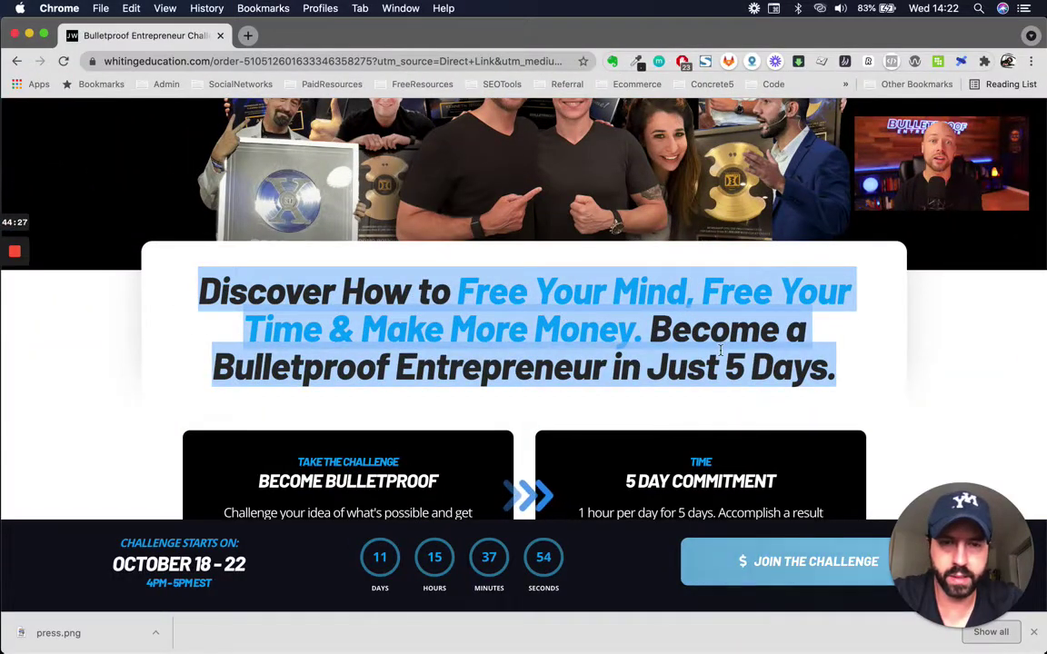
{"action": "left_click", "coordinate": [721, 350]}
{"action": "key", "text": "ctrl+Up"}
{"action": "left_click", "coordinate": [544, 344]}
{"action": "key", "text": "ctrl+Up"}
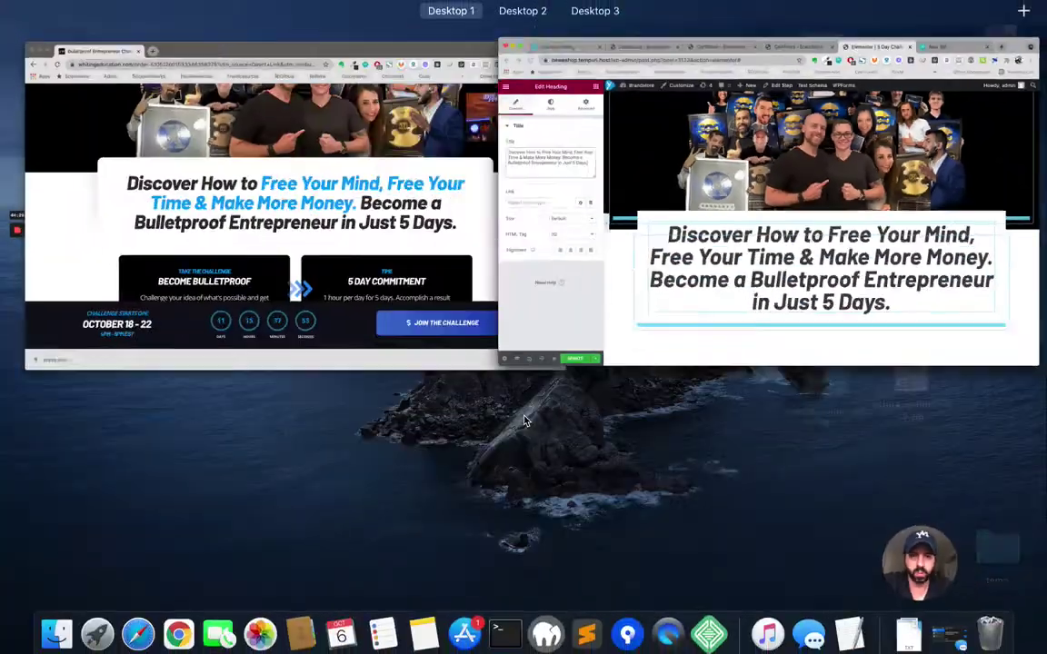
{"action": "left_click", "coordinate": [454, 272]}
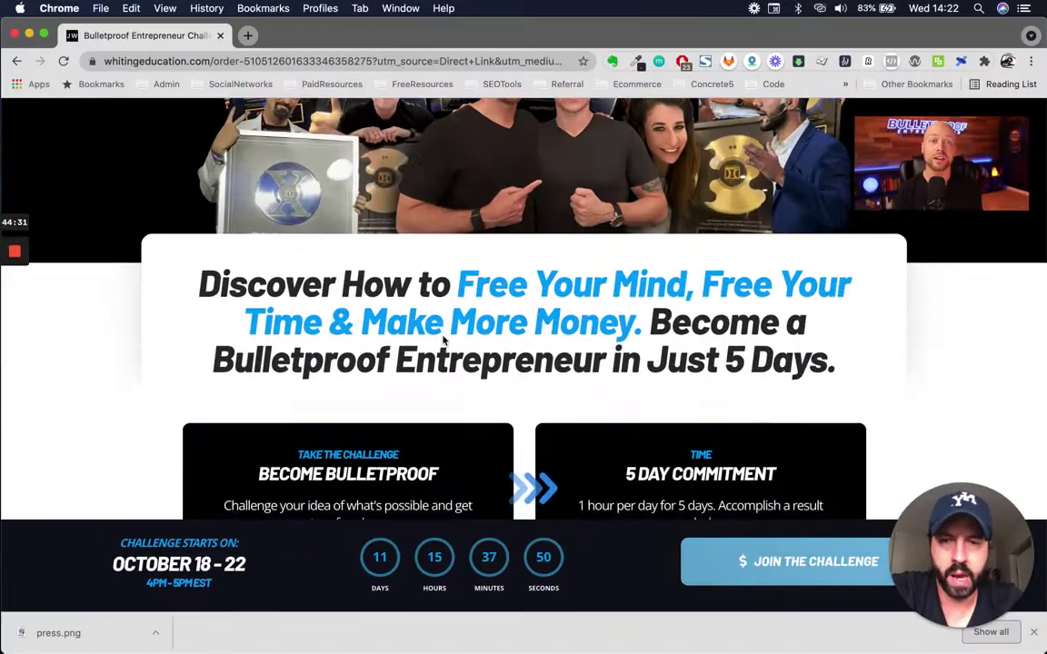
{"action": "scroll", "coordinate": [443, 340], "scroll_direction": "down", "scroll_amount": 3}
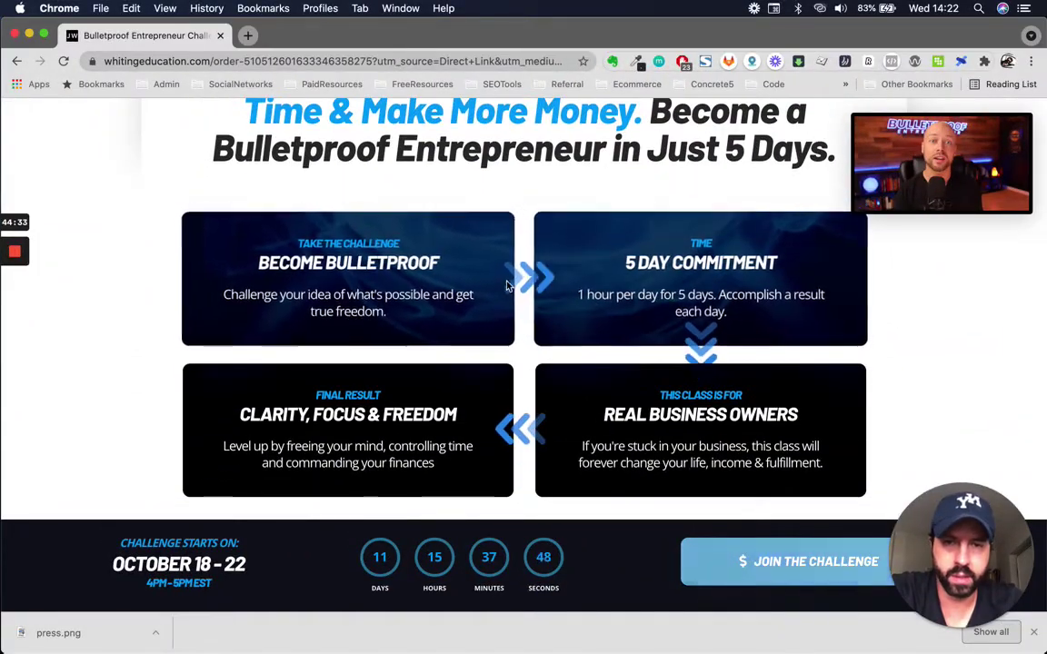
{"action": "key", "text": "ctrl+Up"}
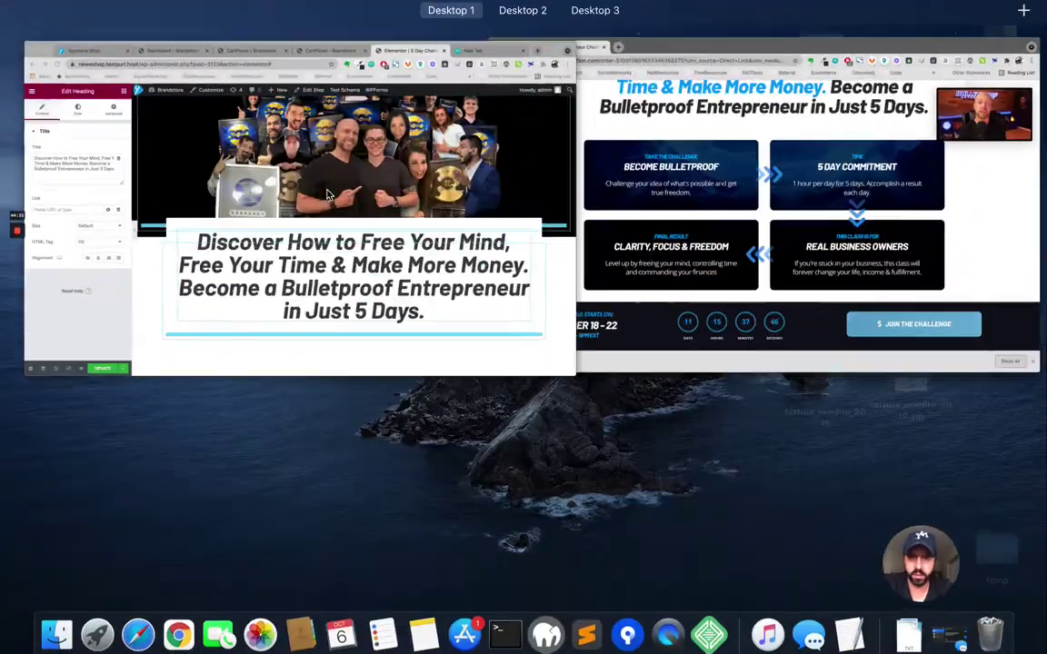
{"action": "left_click", "coordinate": [329, 195]}
Add a two-column Inner Section directly below the headline box, within the same outer section
{"action": "scroll", "coordinate": [437, 378], "scroll_direction": "down", "scroll_amount": 2}
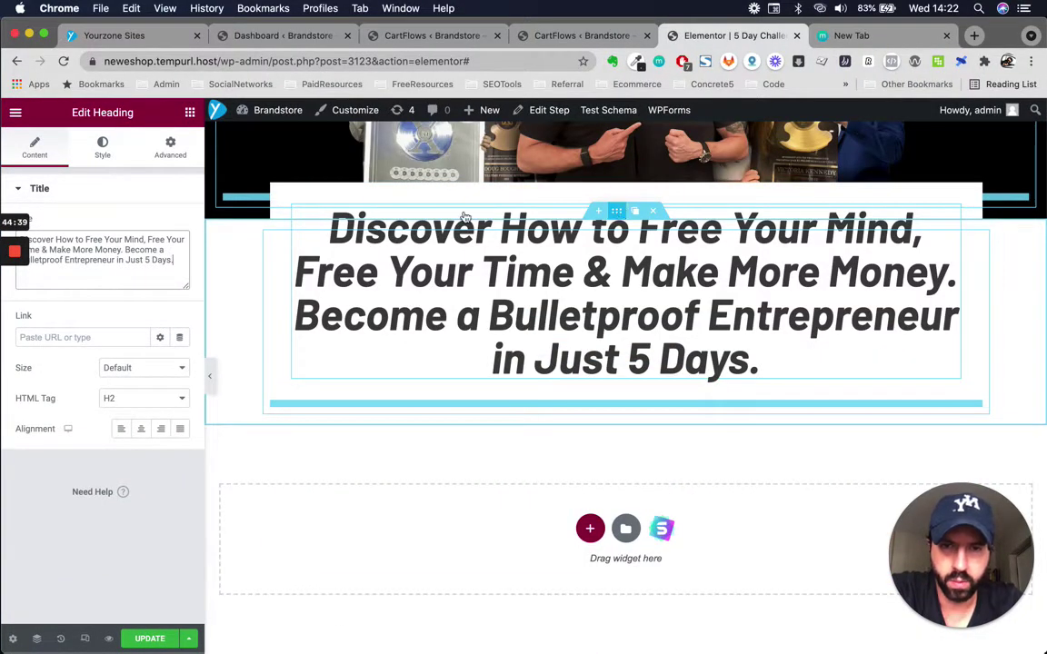
{"action": "left_click", "coordinate": [617, 212]}
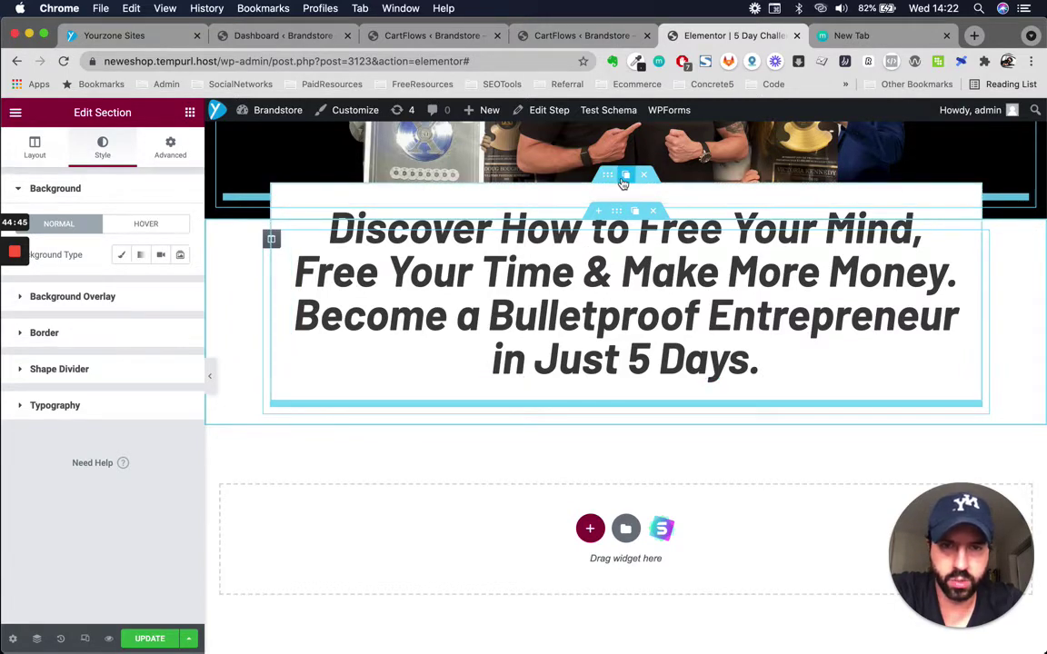
{"action": "left_click", "coordinate": [191, 112]}
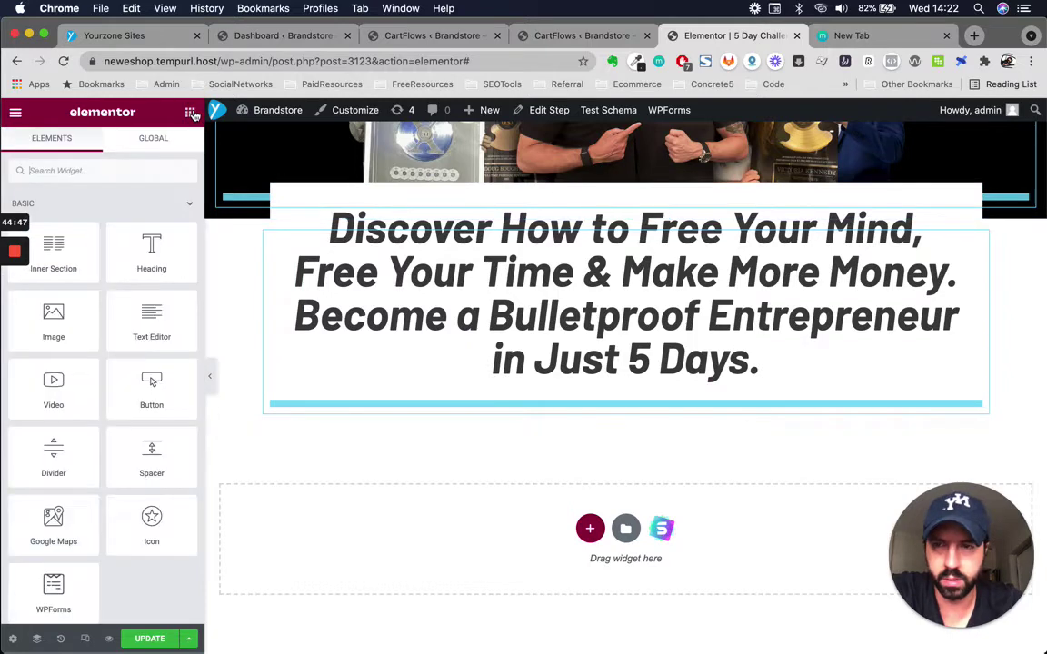
{"action": "left_click_drag", "start_coordinate": [67, 254], "coordinate": [607, 424]}
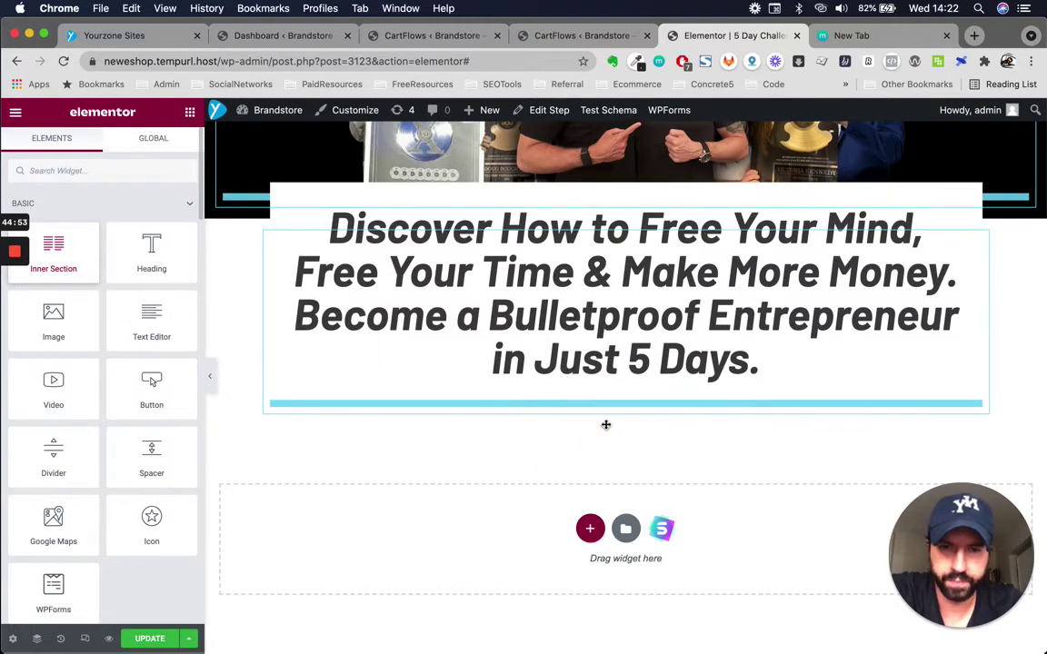
{"action": "left_click_drag", "start_coordinate": [80, 270], "coordinate": [662, 409]}
Compare the new two-column inner section with the box grid in the Bulletproof Entrepreneur Challenge window and return to Elementor
{"action": "key", "text": "ctrl+Up"}
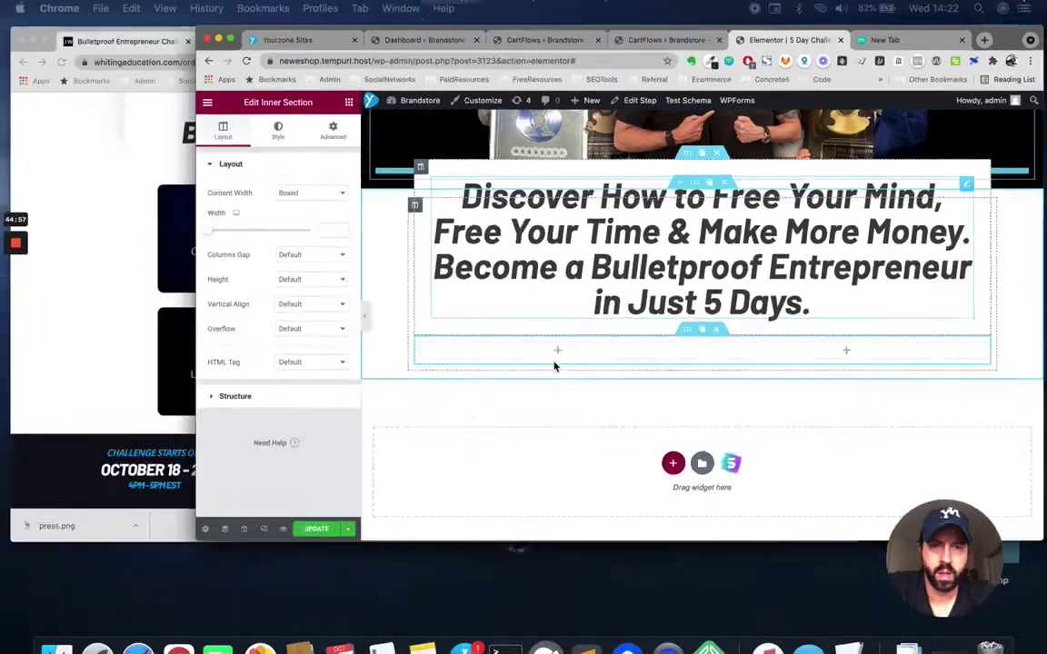
{"action": "left_click", "coordinate": [824, 288]}
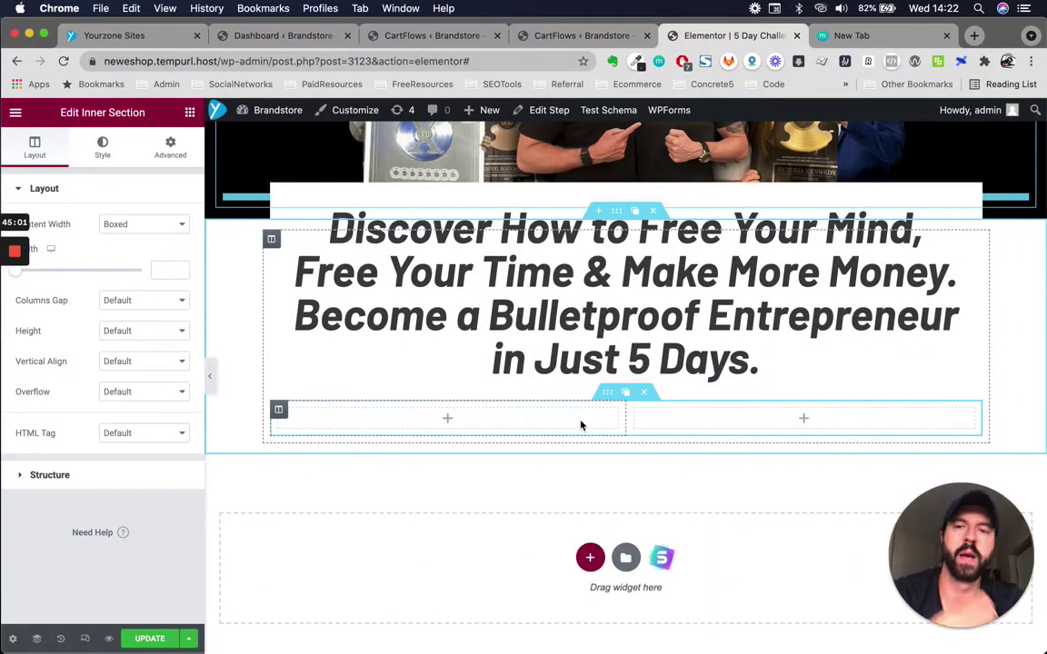
{"action": "key", "text": "ctrl+Up"}
{"action": "left_click", "coordinate": [372, 211]}
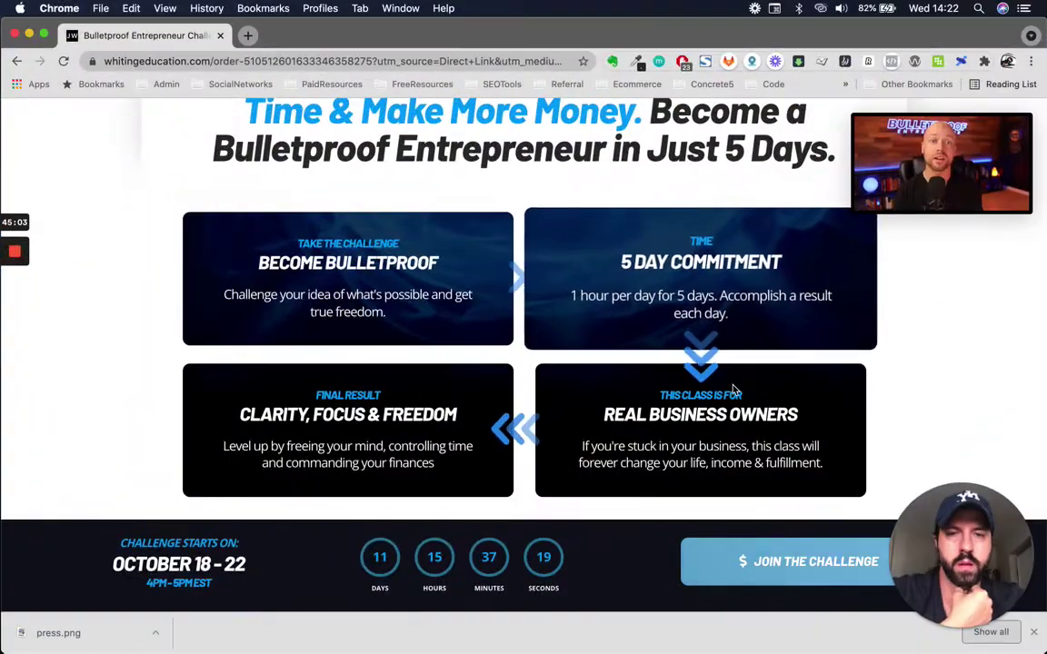
{"action": "key", "text": "ctrl+Up"}
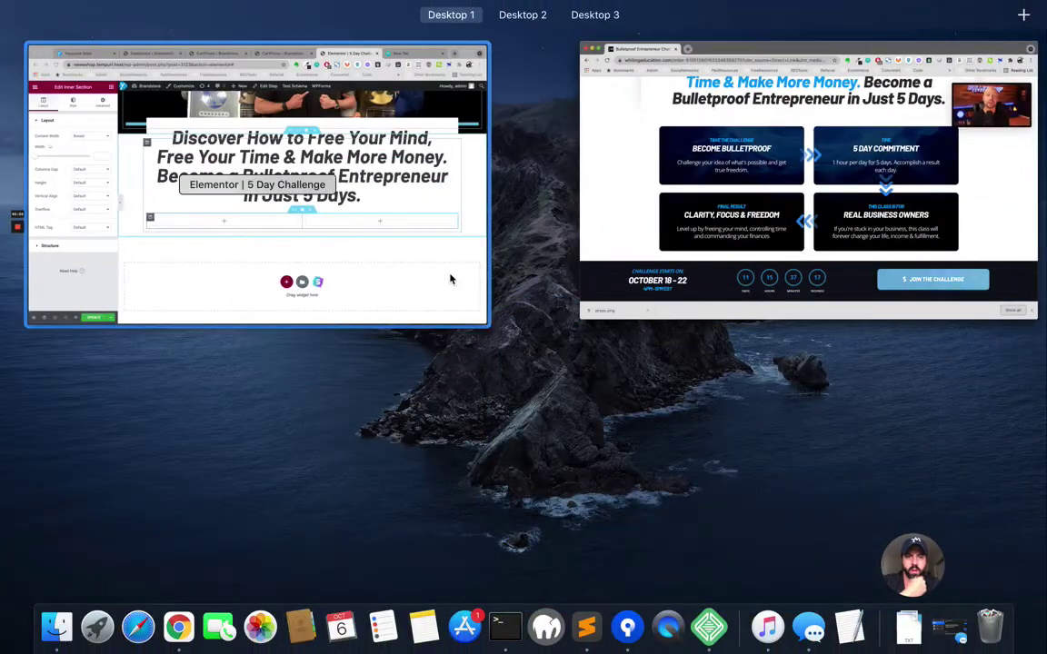
{"action": "left_click", "coordinate": [303, 243]}
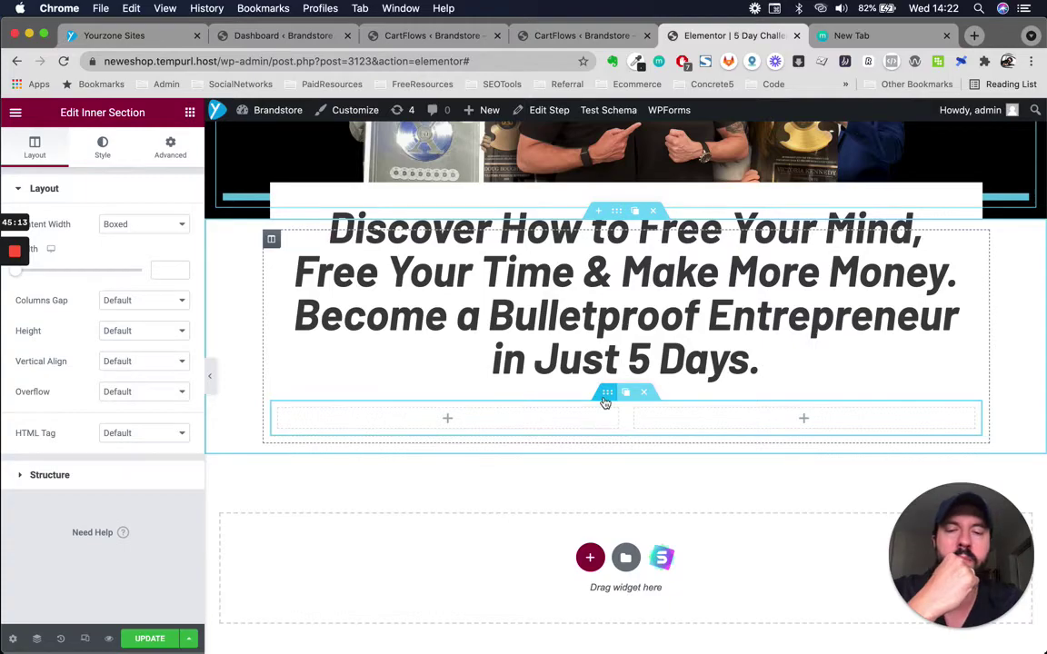
Examine the arrangement, backgrounds and connecting arrows of the four boxes on the Bulletproof Entrepreneur Challenge page, and return to Elementor
{"action": "key", "text": "ctrl+Up"}
{"action": "left_click", "coordinate": [273, 257]}
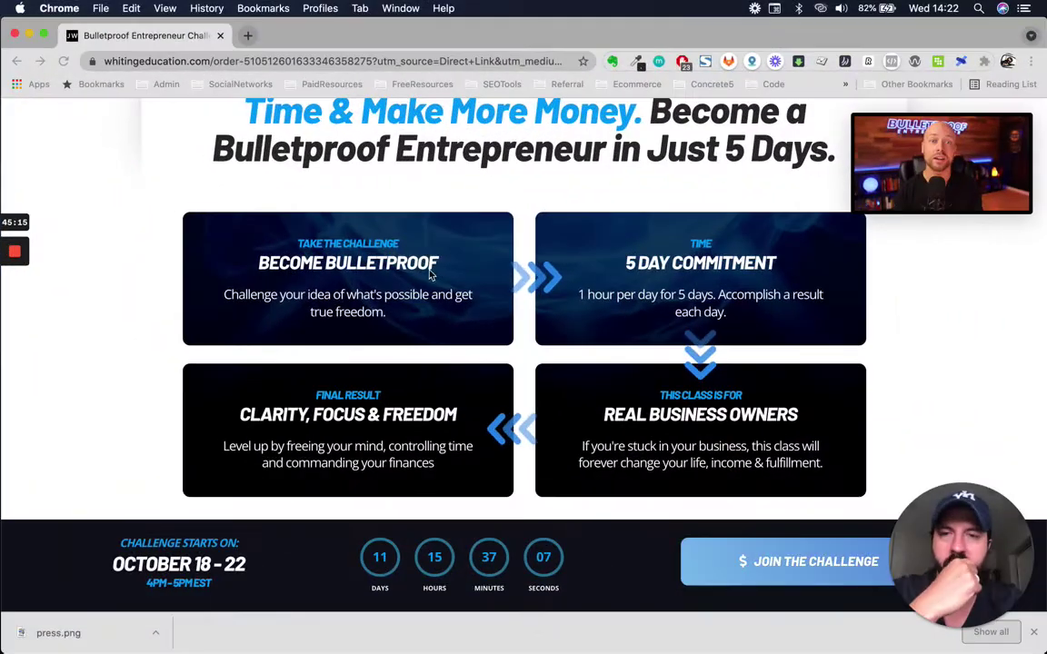
{"action": "scroll", "coordinate": [445, 304], "scroll_direction": "down", "scroll_amount": 3}
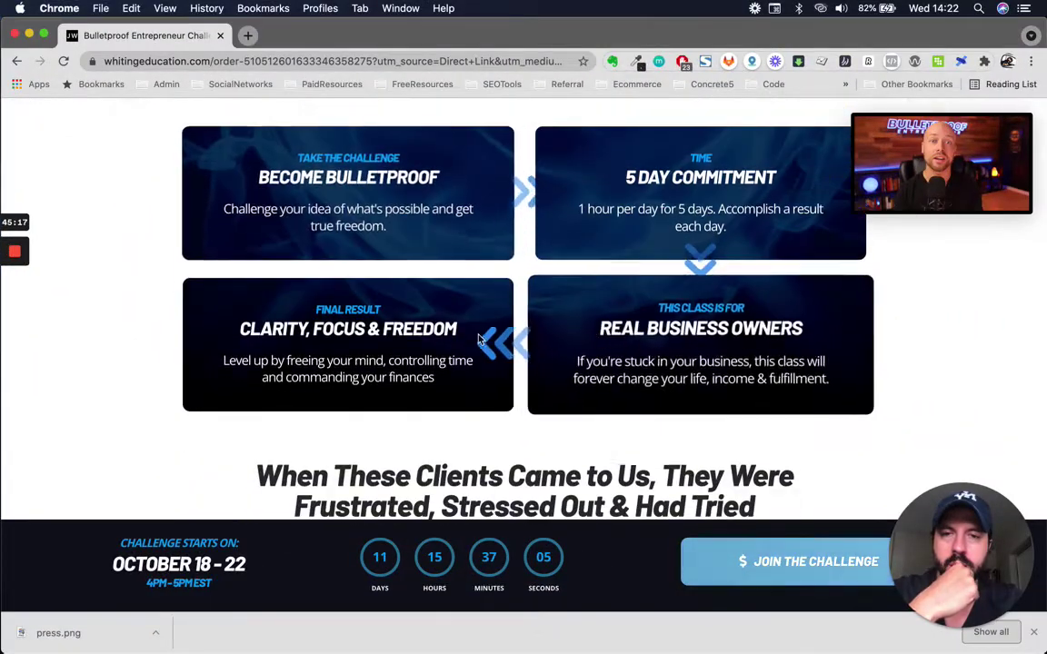
{"action": "scroll", "coordinate": [497, 242], "scroll_direction": "down", "scroll_amount": 1}
{"action": "scroll", "coordinate": [498, 241], "scroll_direction": "up", "scroll_amount": 3}
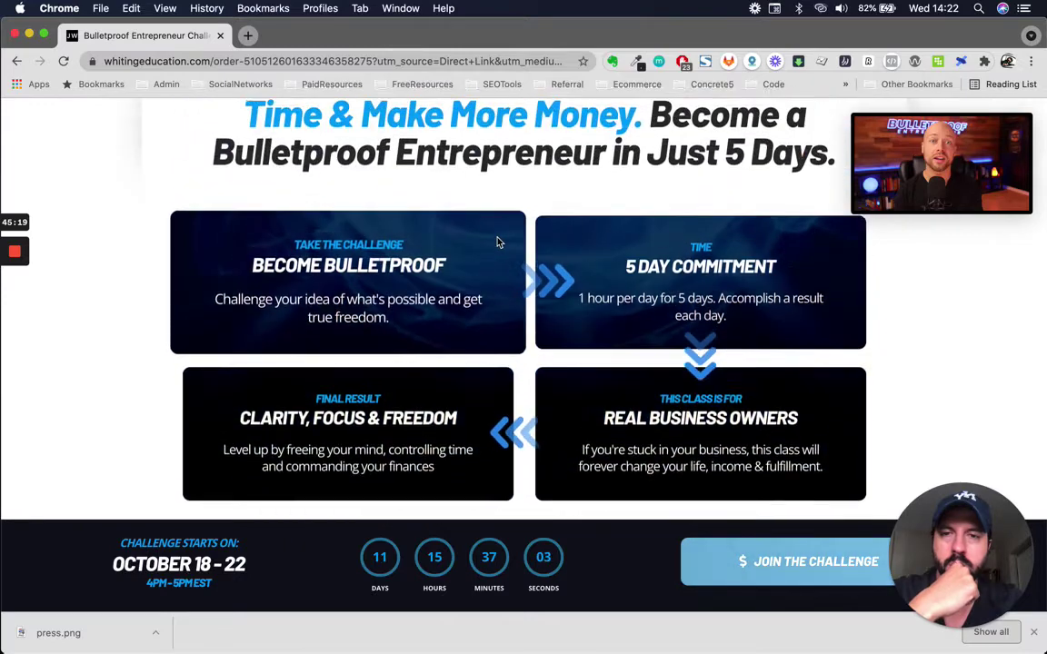
{"action": "scroll", "coordinate": [497, 241], "scroll_direction": "down", "scroll_amount": 2}
{"action": "scroll", "coordinate": [497, 242], "scroll_direction": "up", "scroll_amount": 1}
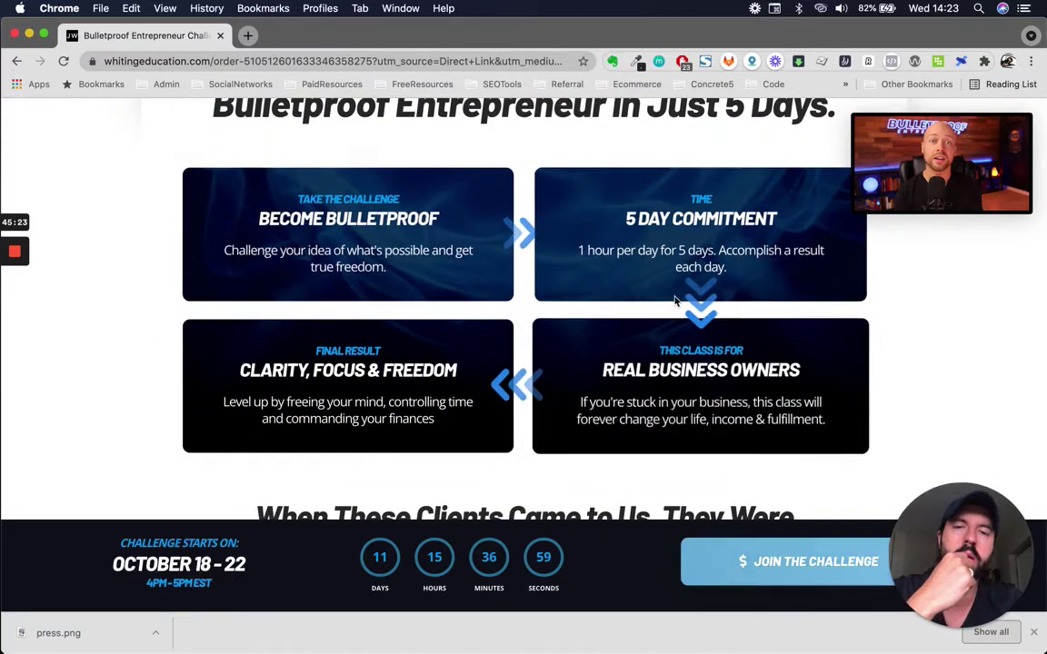
{"action": "scroll", "coordinate": [554, 350], "scroll_direction": "up", "scroll_amount": 3}
{"action": "scroll", "coordinate": [553, 351], "scroll_direction": "down", "scroll_amount": 3}
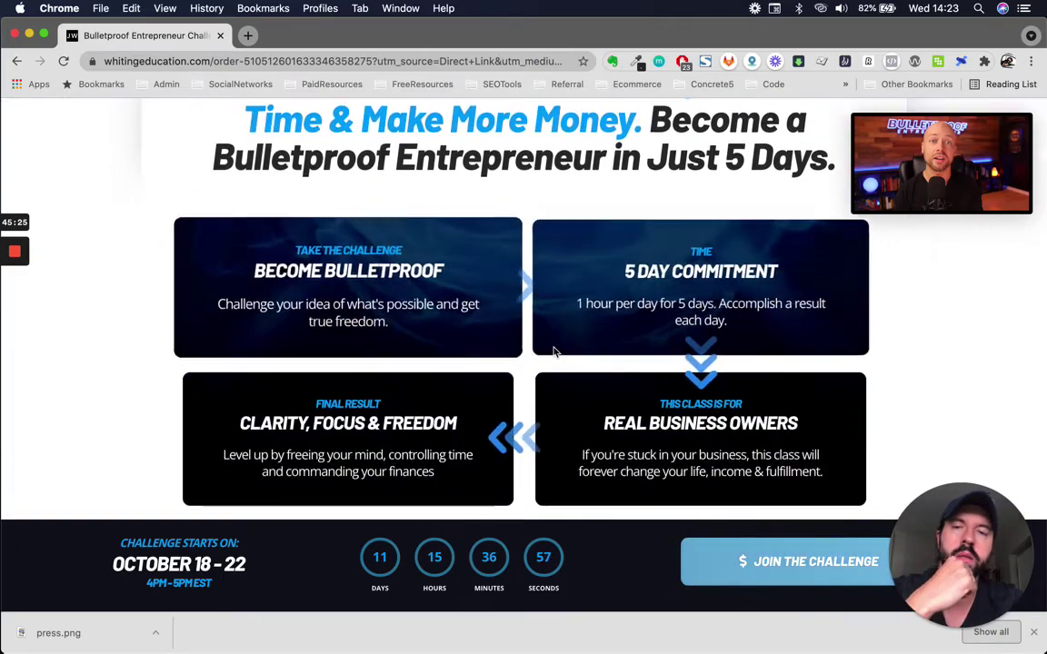
{"action": "key", "text": "ctrl+Up"}
{"action": "left_click", "coordinate": [586, 309]}
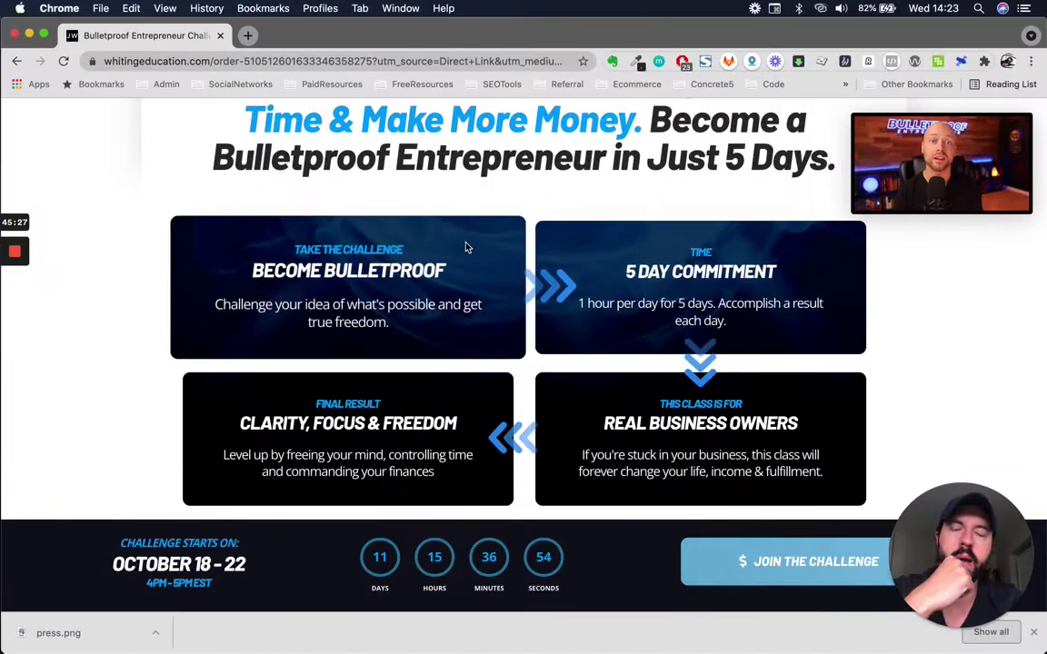
{"action": "scroll", "coordinate": [466, 243], "scroll_direction": "down", "scroll_amount": 2}
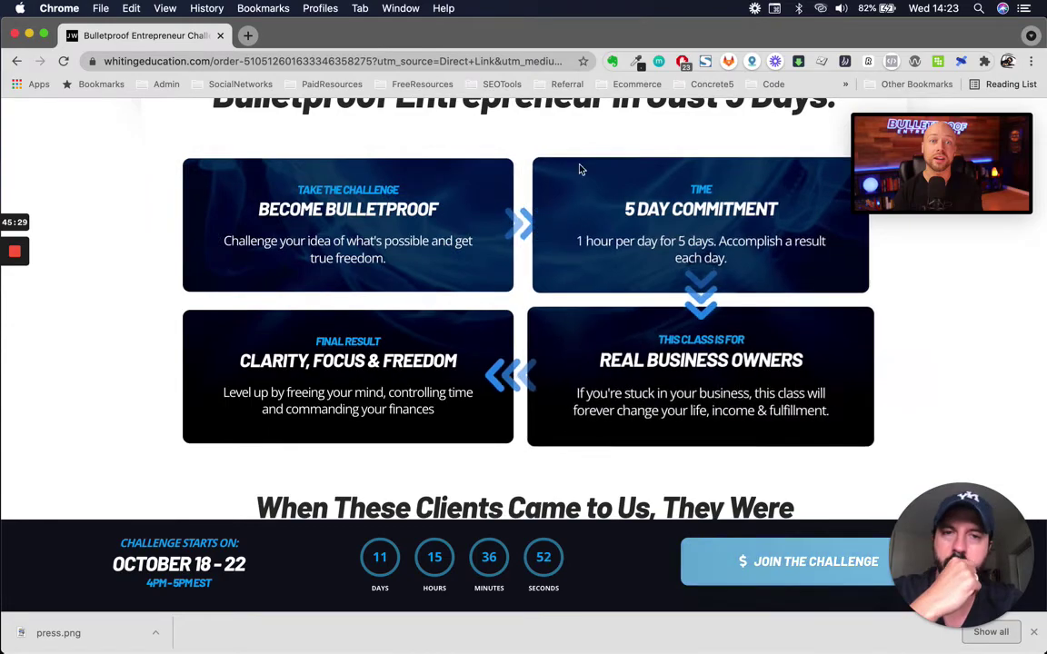
{"action": "scroll", "coordinate": [443, 355], "scroll_direction": "up", "scroll_amount": 1}
{"action": "scroll", "coordinate": [444, 354], "scroll_direction": "down", "scroll_amount": 1}
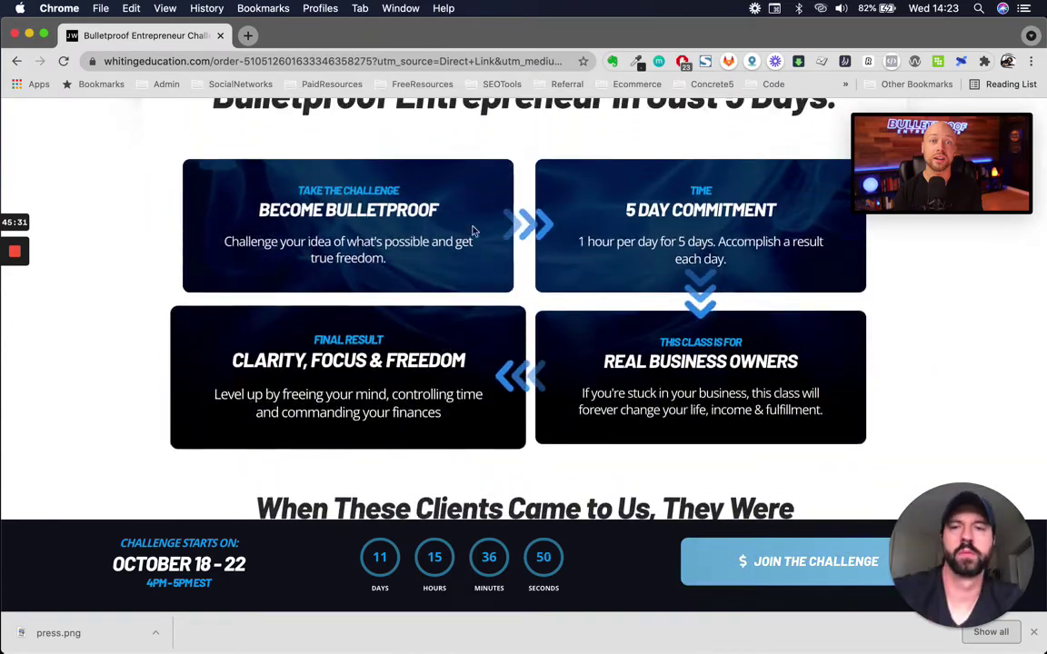
{"action": "key", "text": "ctrl+Up"}
{"action": "left_click", "coordinate": [291, 211]}
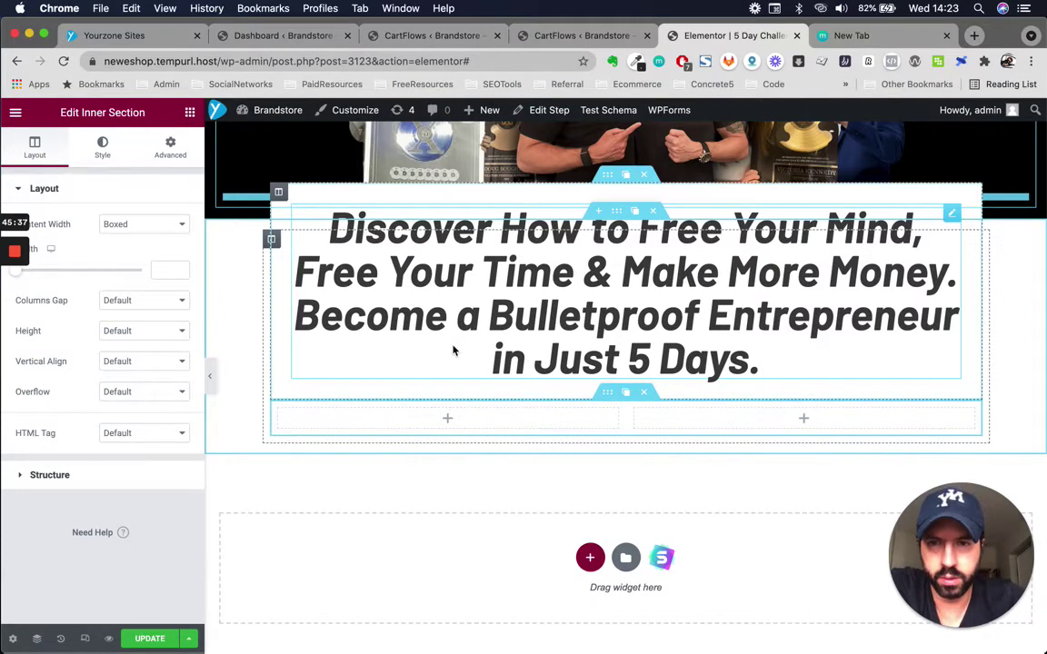
Try blueenergytopbkd.png from the media library as the classic background image of the outer section
{"action": "scroll", "coordinate": [454, 350], "scroll_direction": "down", "scroll_amount": 2}
{"action": "scroll", "coordinate": [453, 350], "scroll_direction": "up", "scroll_amount": 3}
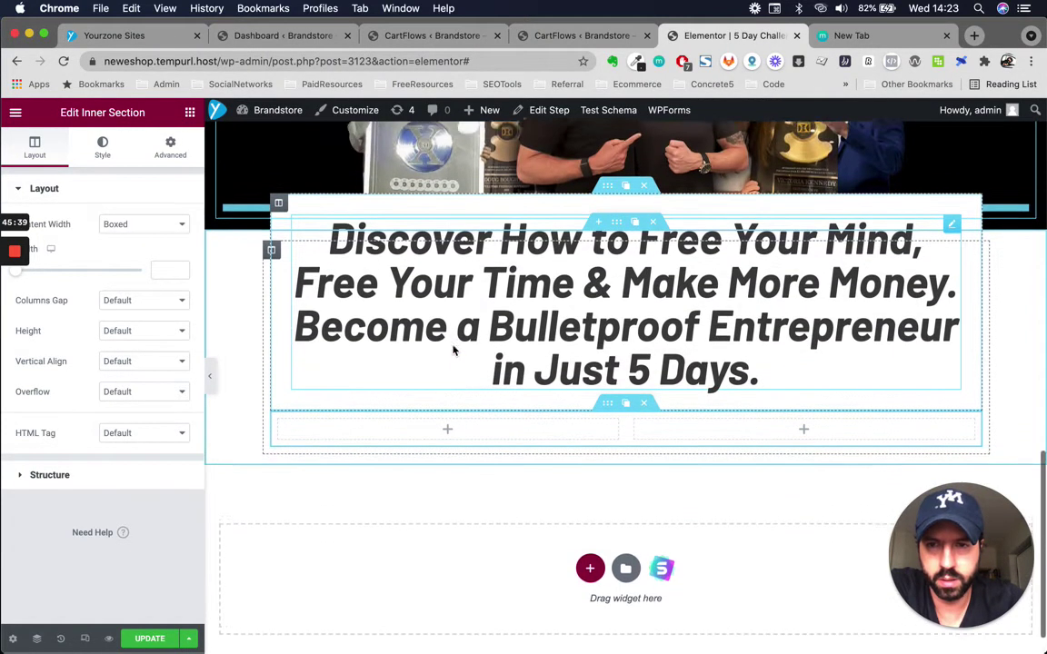
{"action": "left_click", "coordinate": [616, 226]}
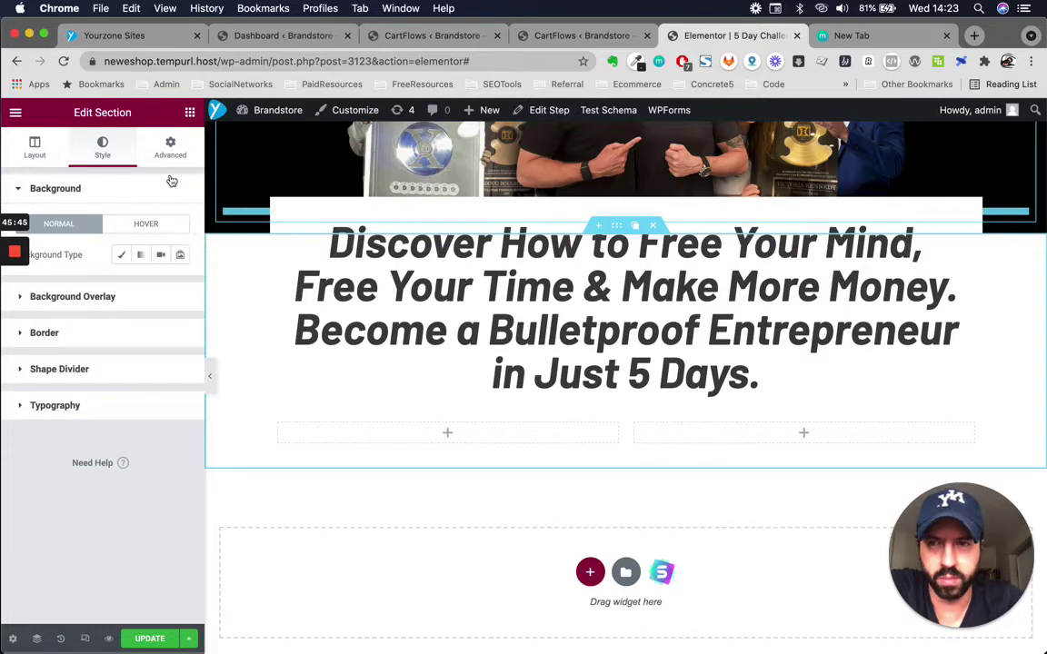
{"action": "left_click", "coordinate": [125, 257]}
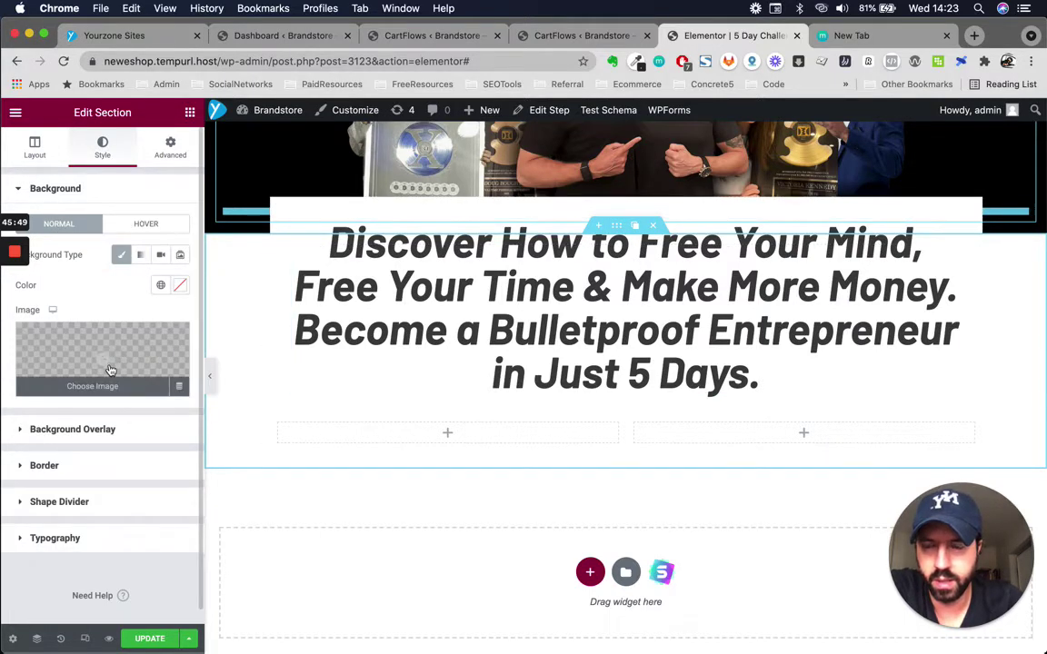
{"action": "left_click", "coordinate": [114, 356]}
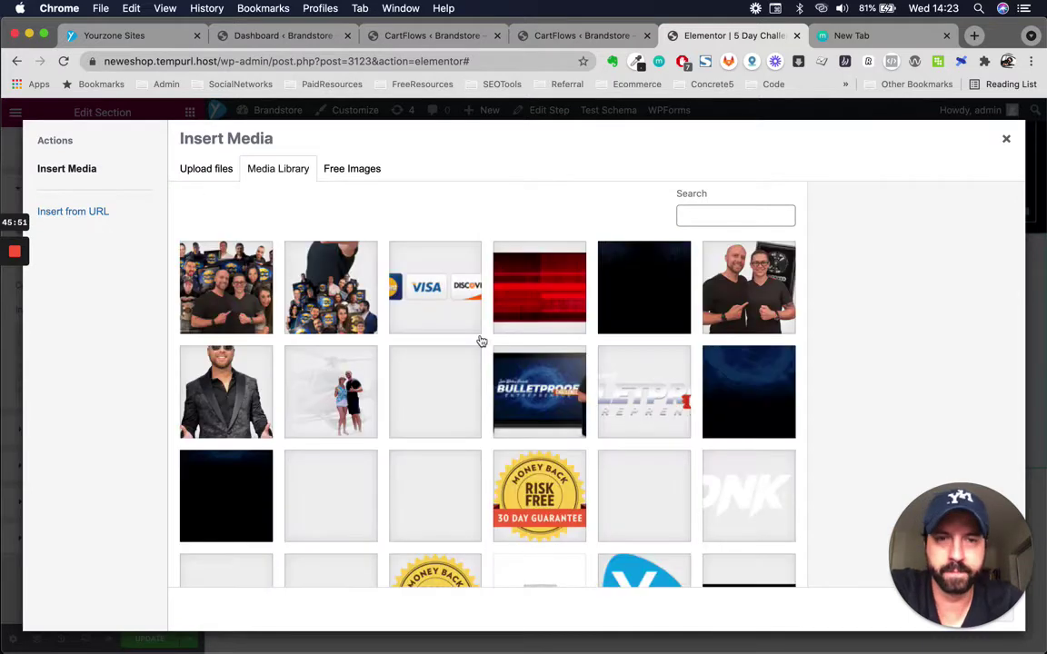
{"action": "left_click", "coordinate": [764, 402]}
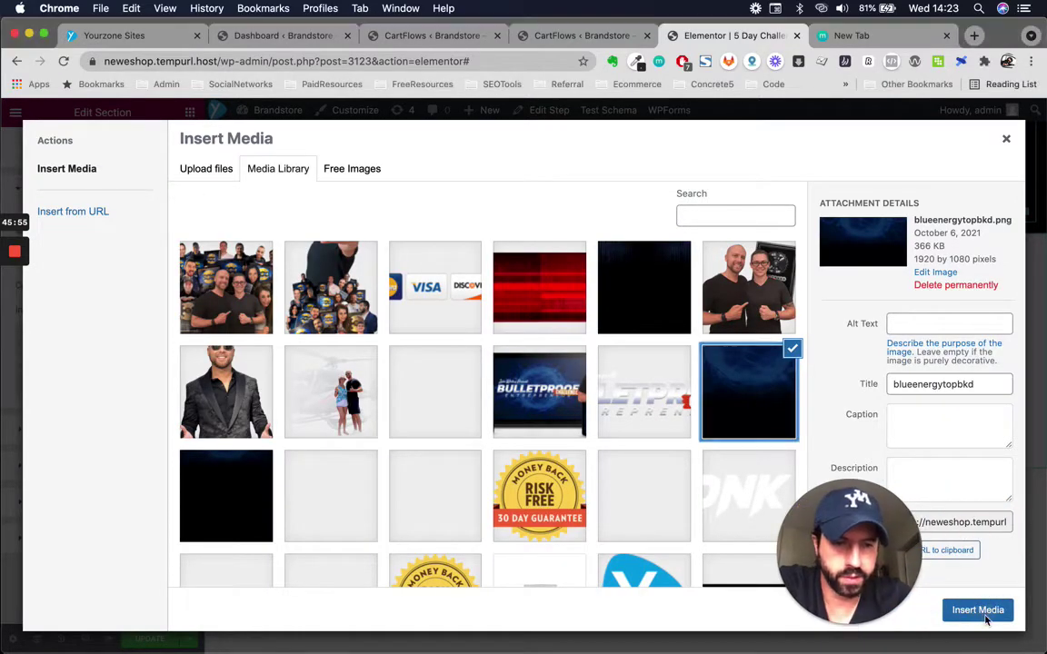
{"action": "left_click", "coordinate": [984, 617]}
{"action": "scroll", "coordinate": [465, 388], "scroll_direction": "up", "scroll_amount": 1}
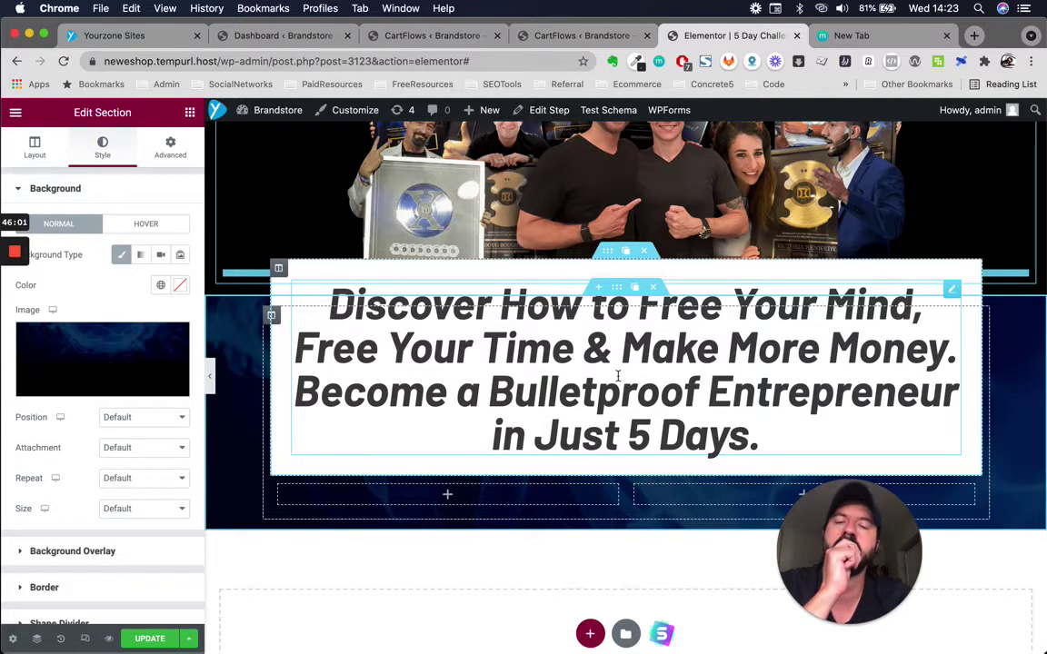
Compare the two-column inner section with the four box backgrounds in the Bulletproof Entrepreneur Challenge window
{"action": "scroll", "coordinate": [618, 375], "scroll_direction": "down", "scroll_amount": 1}
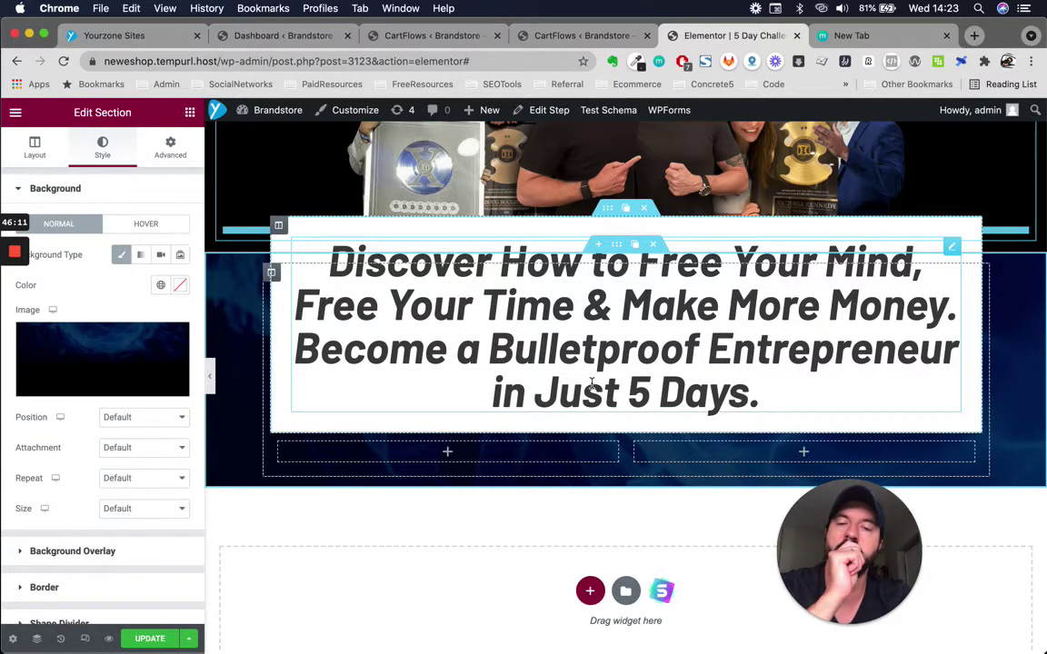
{"action": "scroll", "coordinate": [591, 382], "scroll_direction": "down", "scroll_amount": 2}
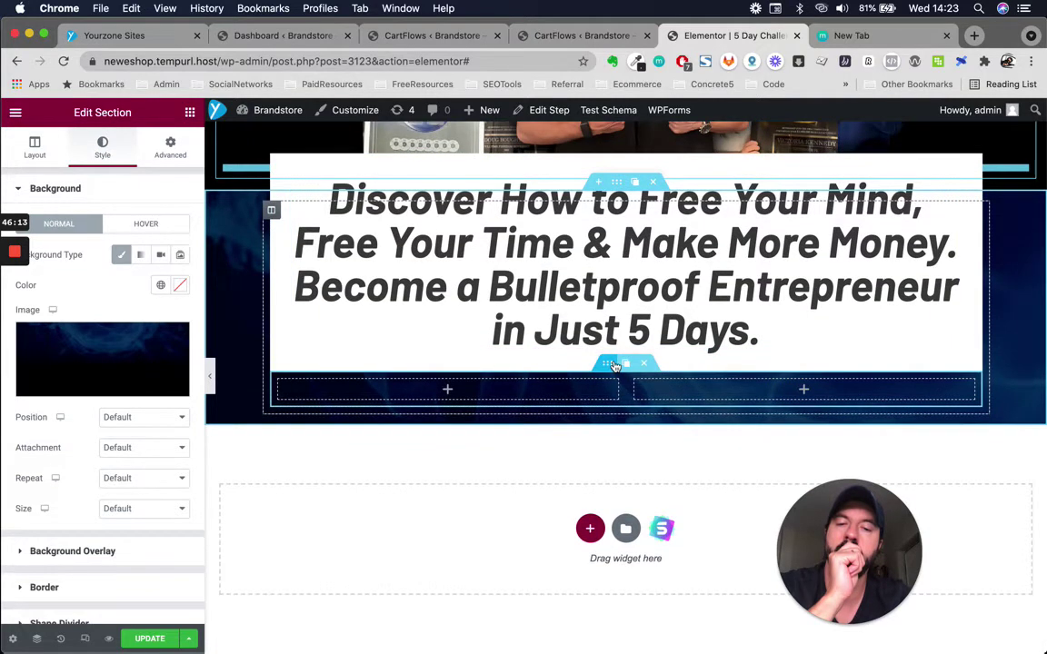
{"action": "left_click", "coordinate": [615, 364]}
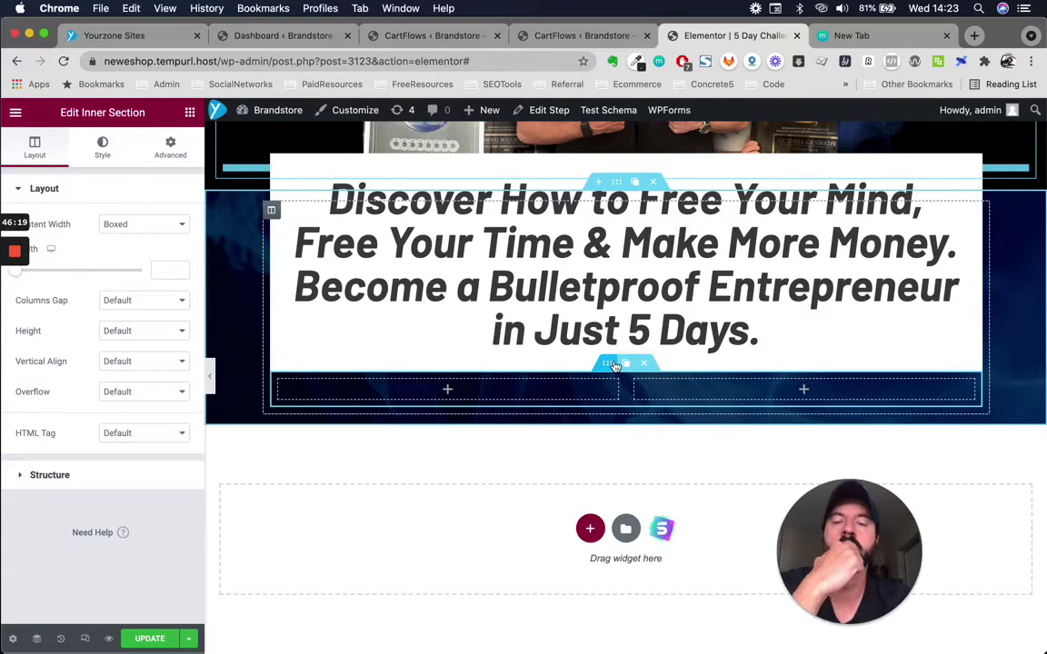
{"action": "key", "text": "ctrl+Up"}
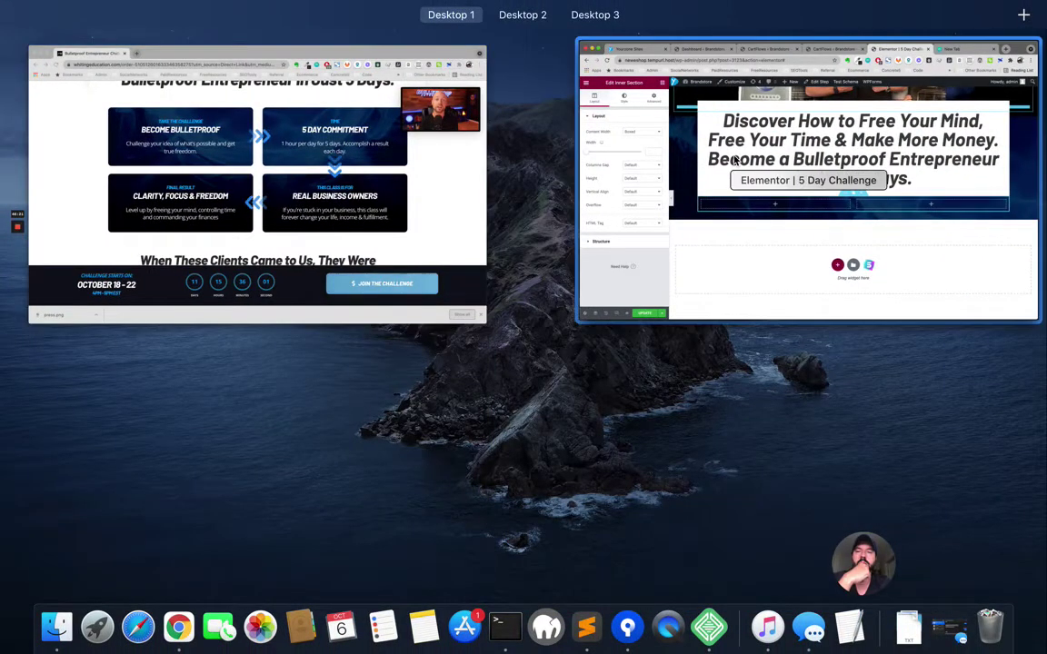
{"action": "left_click", "coordinate": [297, 155]}
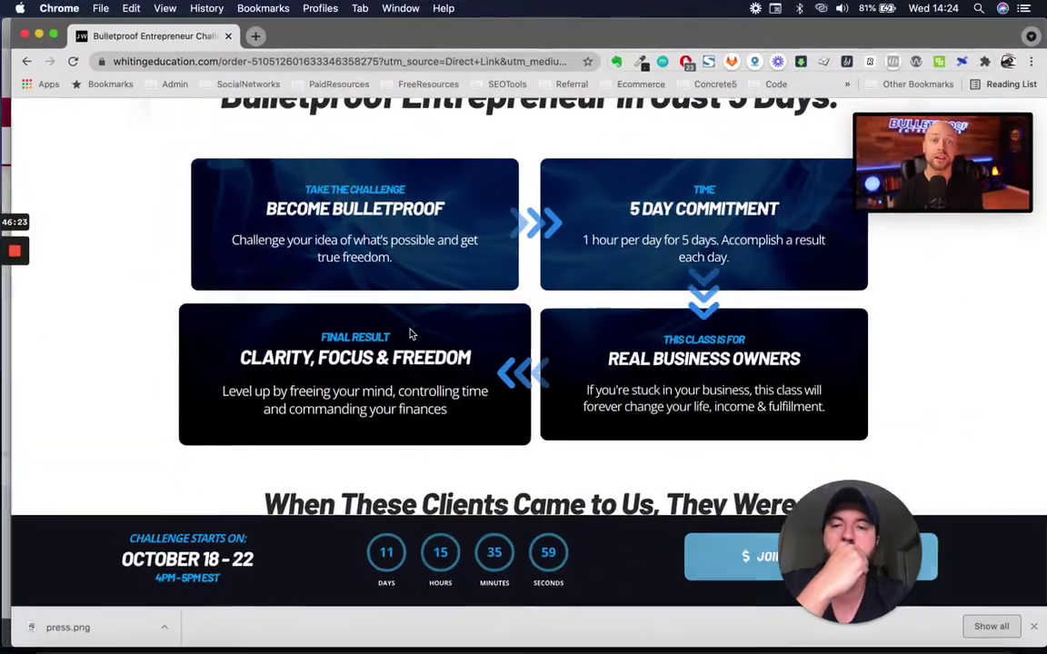
Return to the Elementor window and remove the background image from the outer section
{"action": "key", "text": "ctrl+Up"}
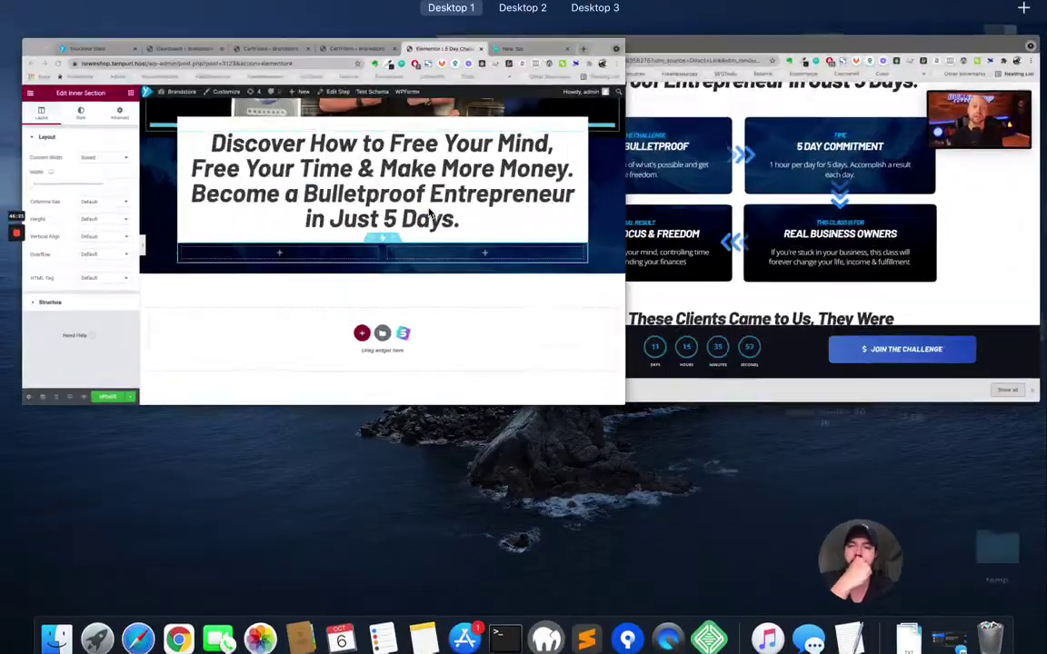
{"action": "left_click", "coordinate": [430, 213]}
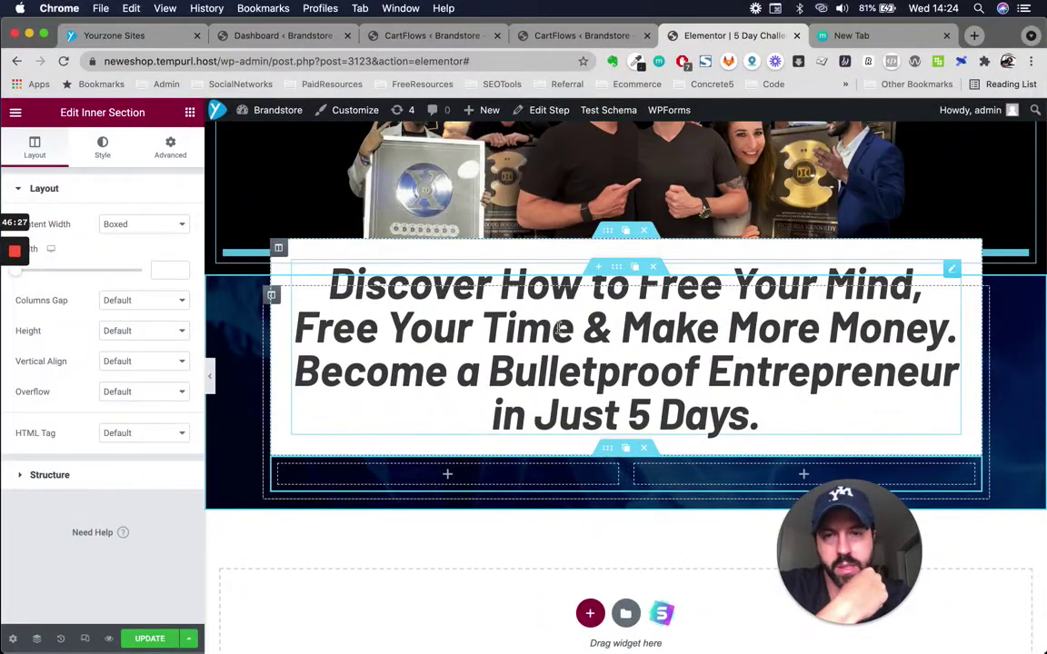
{"action": "left_click", "coordinate": [622, 269]}
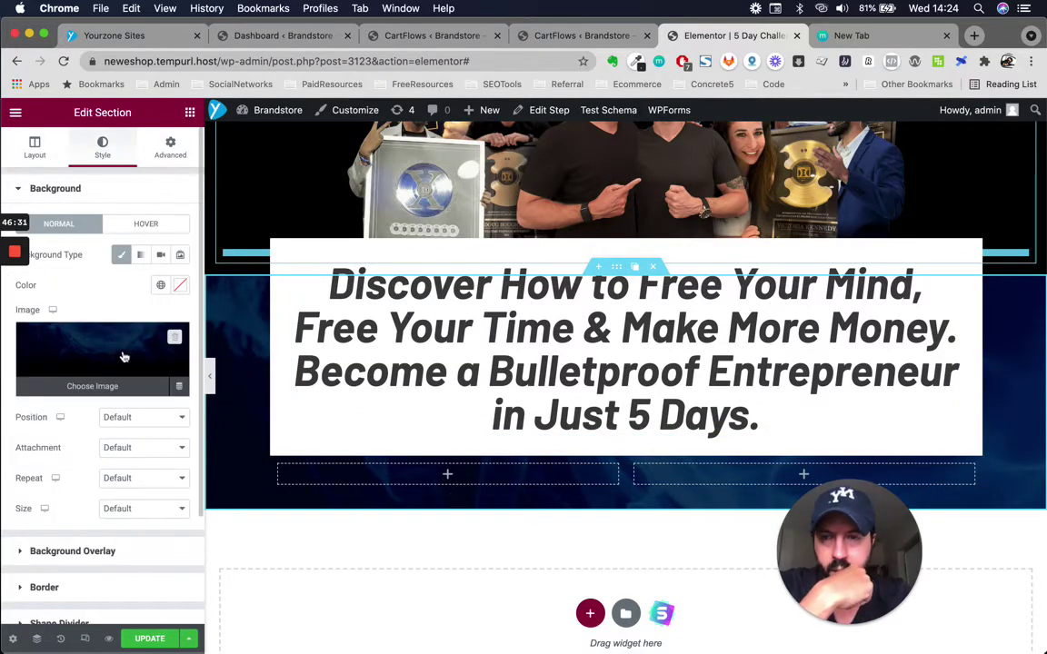
{"action": "left_click", "coordinate": [176, 338]}
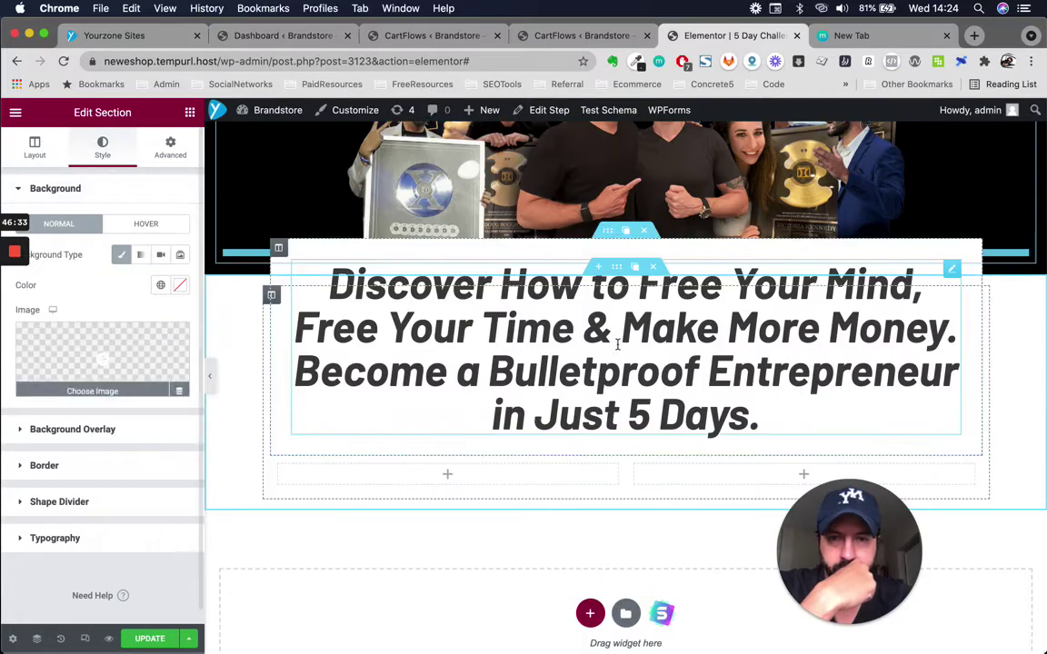
Check the four-box grid on the Bulletproof Entrepreneur Challenge page again and return to the Elementor window
{"action": "key", "text": "ctrl+Up"}
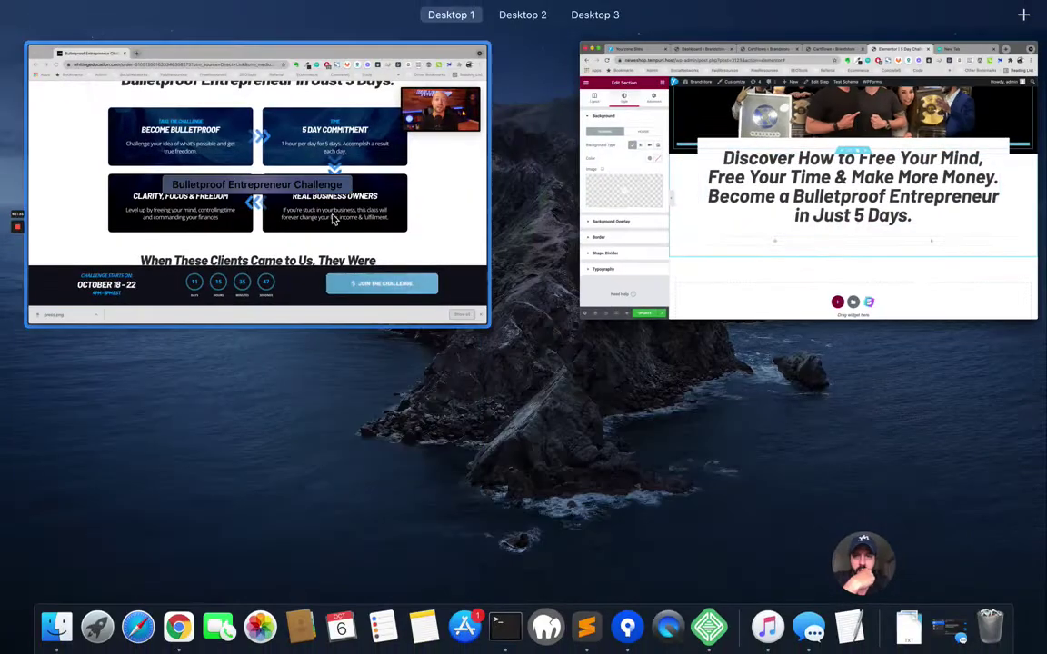
{"action": "left_click", "coordinate": [381, 285]}
{"action": "scroll", "coordinate": [381, 285], "scroll_direction": "up", "scroll_amount": 1}
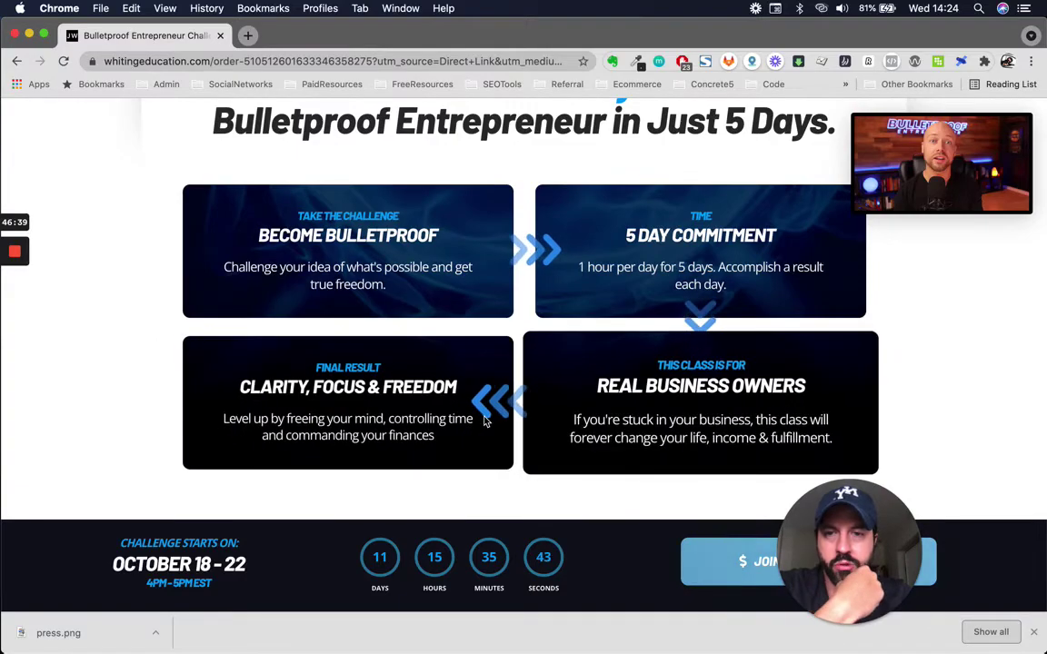
{"action": "key", "text": "ctrl+Up"}
{"action": "left_click", "coordinate": [227, 193]}
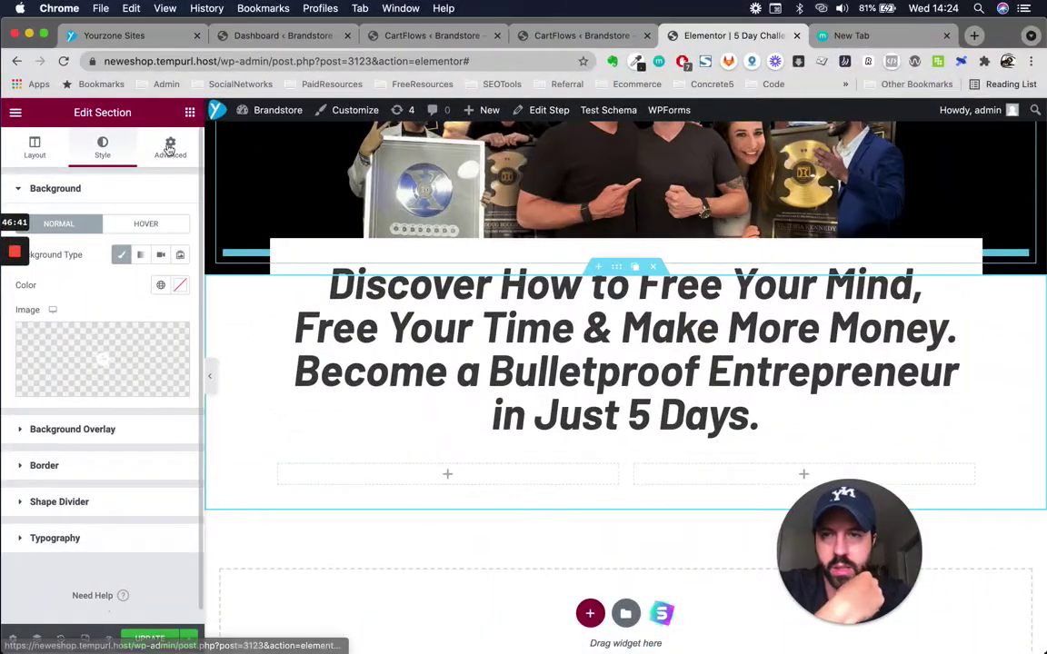
Add a Text Editor widget to the first column of the inner section below the headline box
{"action": "left_click", "coordinate": [170, 148]}
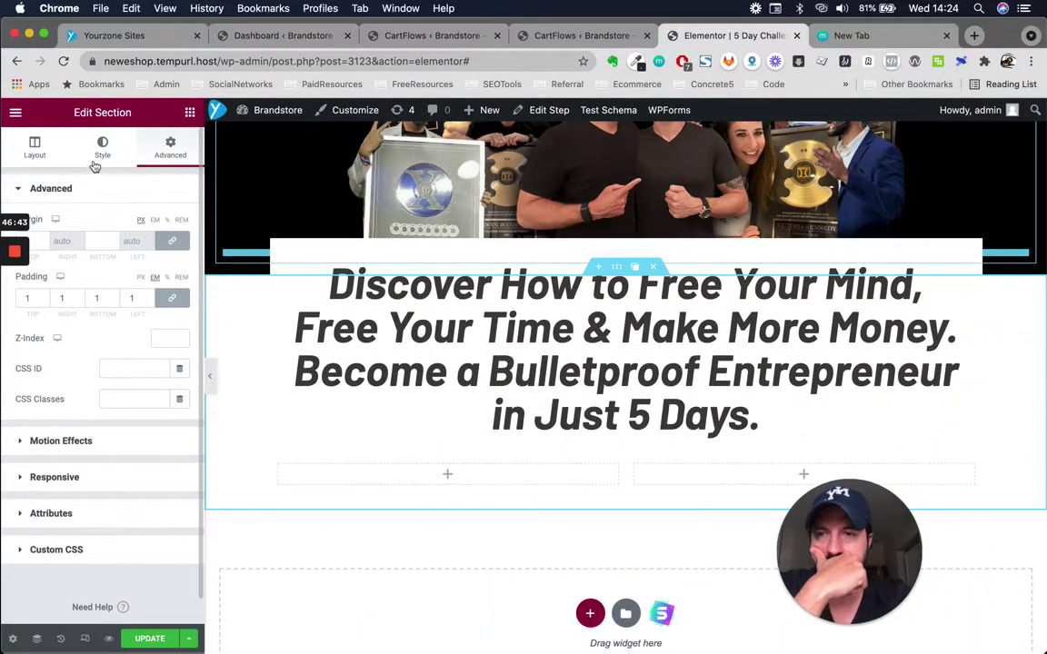
{"action": "left_click", "coordinate": [190, 112]}
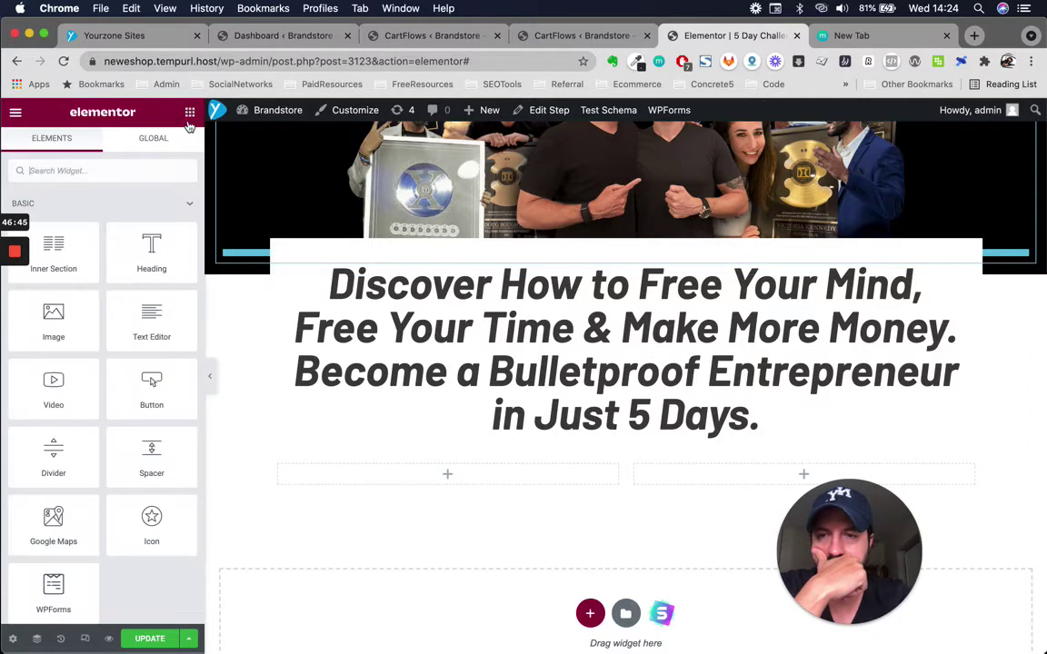
{"action": "left_click_drag", "start_coordinate": [154, 318], "coordinate": [500, 482]}
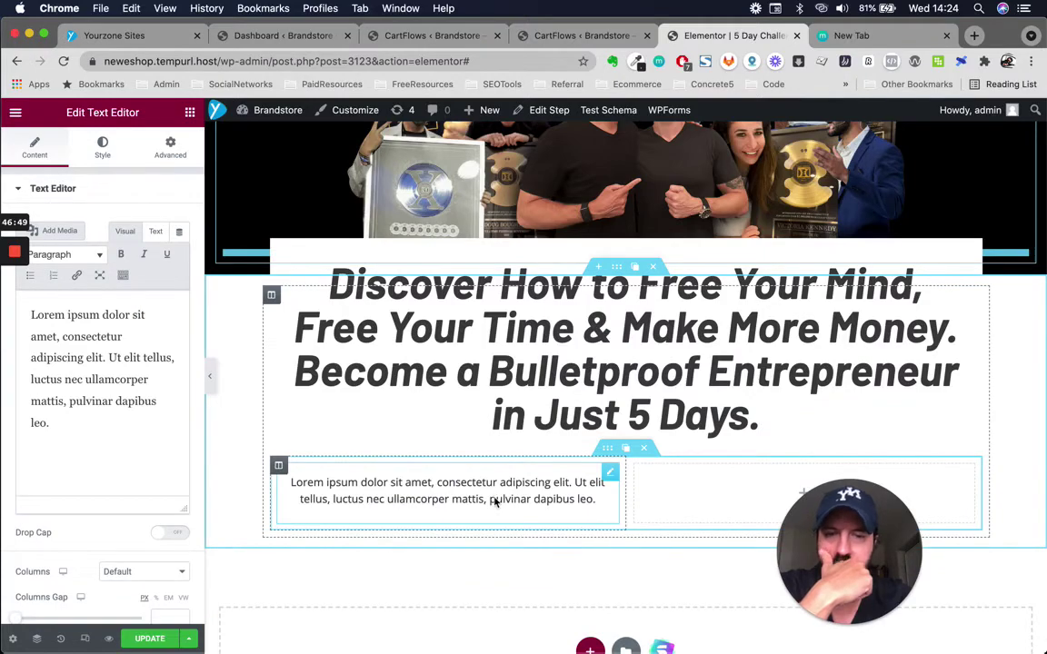
Copy the first box's text, from "TAKE THE CHALLENGE" through "true freedom.", on the Bulletproof Entrepreneur Challenge page
{"action": "key", "text": "ctrl+Up"}
{"action": "left_click", "coordinate": [641, 244]}
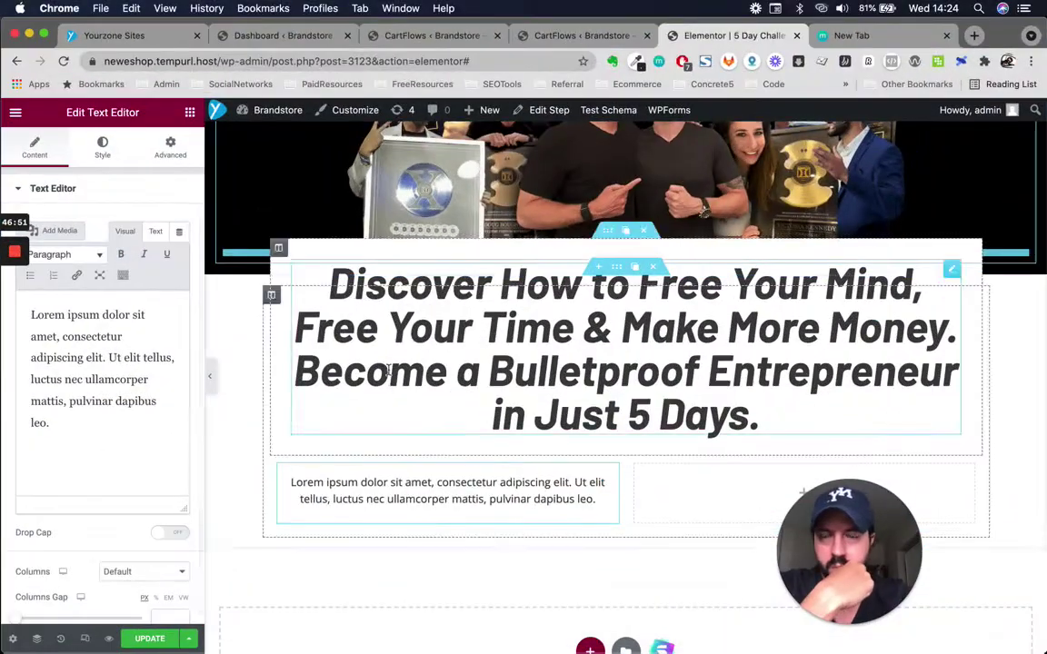
{"action": "key", "text": "ctrl+Up"}
{"action": "left_click", "coordinate": [301, 219]}
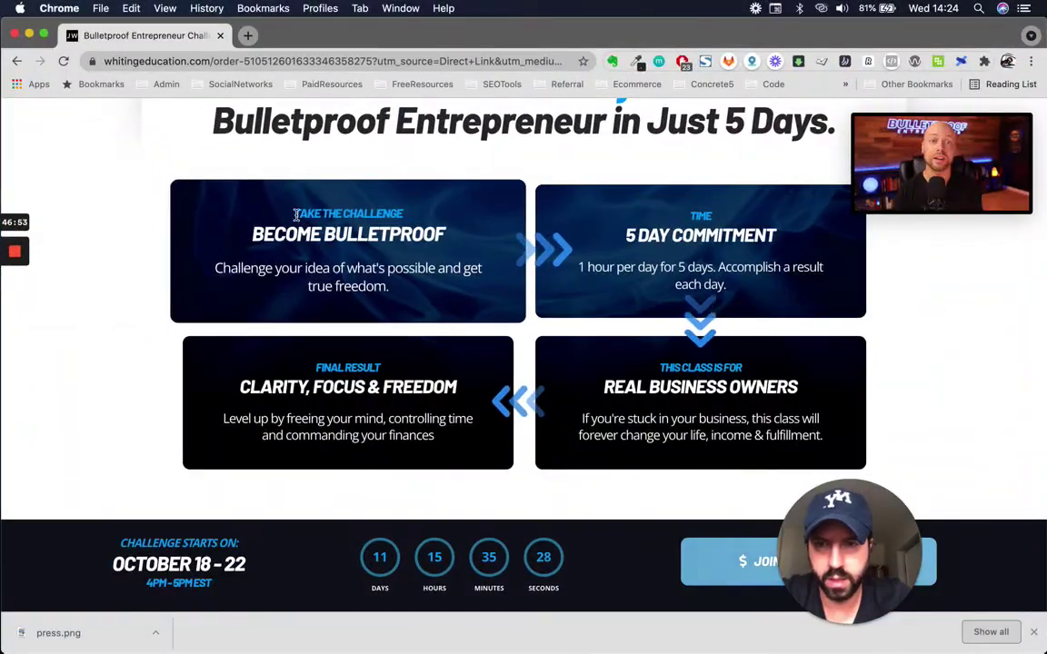
{"action": "left_click_drag", "start_coordinate": [302, 218], "coordinate": [408, 299]}
{"action": "key", "text": "super+c"}
Back in Elementor, replace the Text Editor widget's placeholder text with the copied first-box text as plain text
{"action": "key", "text": "ctrl+Up"}
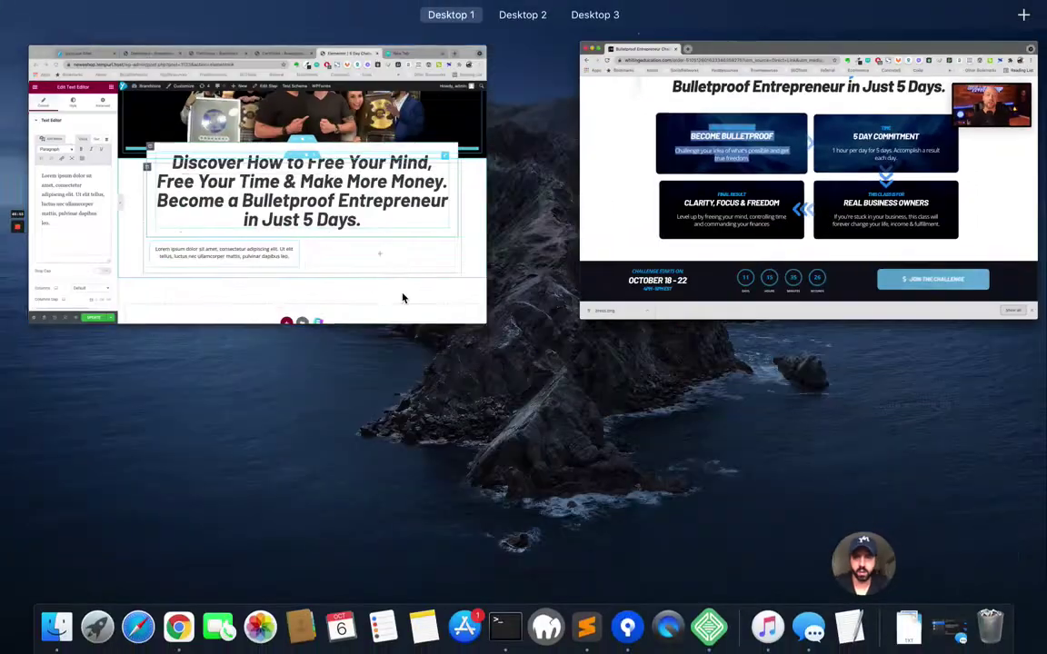
{"action": "left_click", "coordinate": [402, 296]}
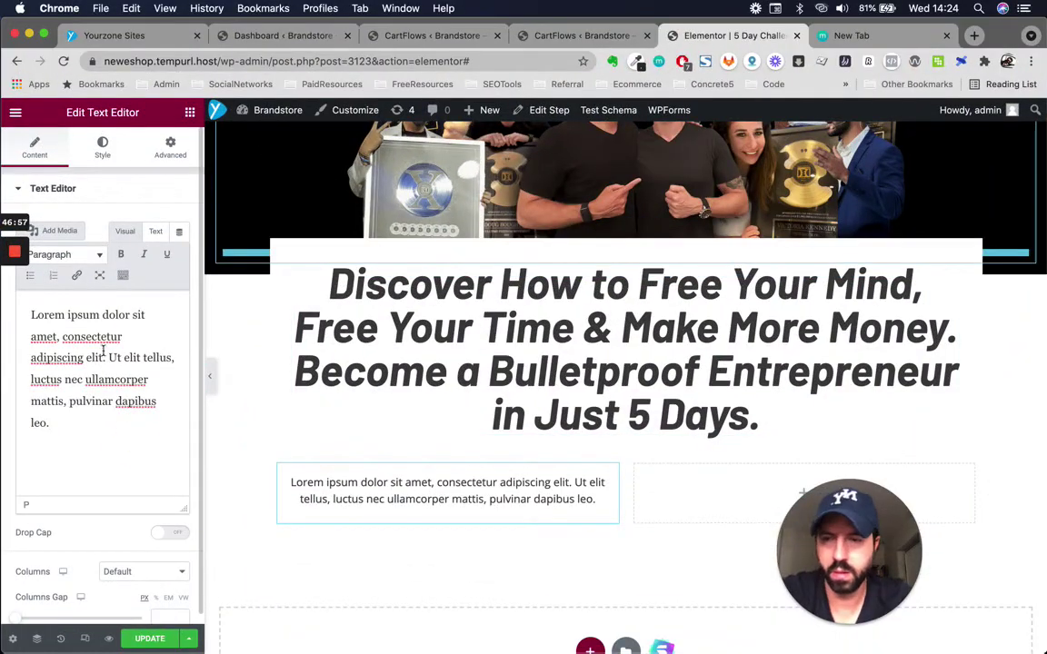
{"action": "left_click", "coordinate": [156, 233]}
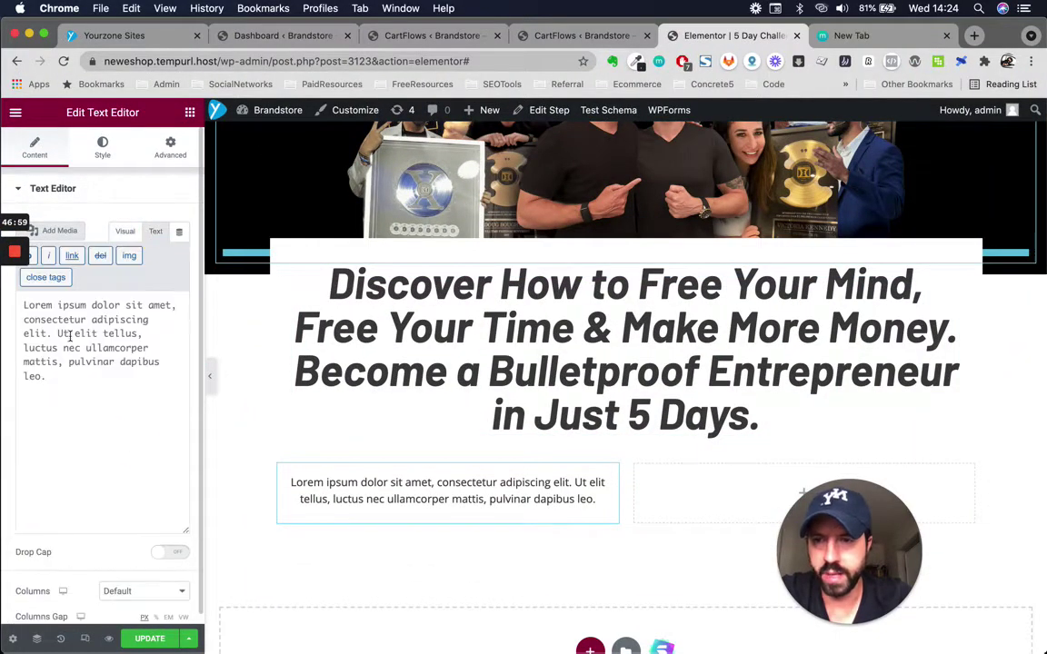
{"action": "left_click_drag", "start_coordinate": [64, 377], "coordinate": [30, 318]}
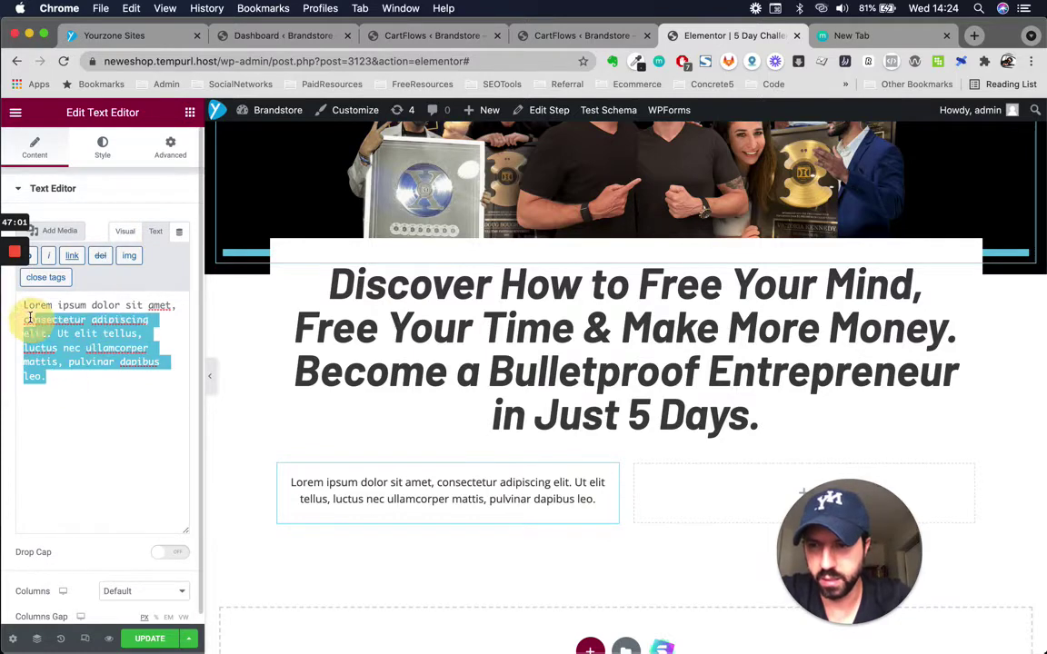
{"action": "key", "text": "super+v"}
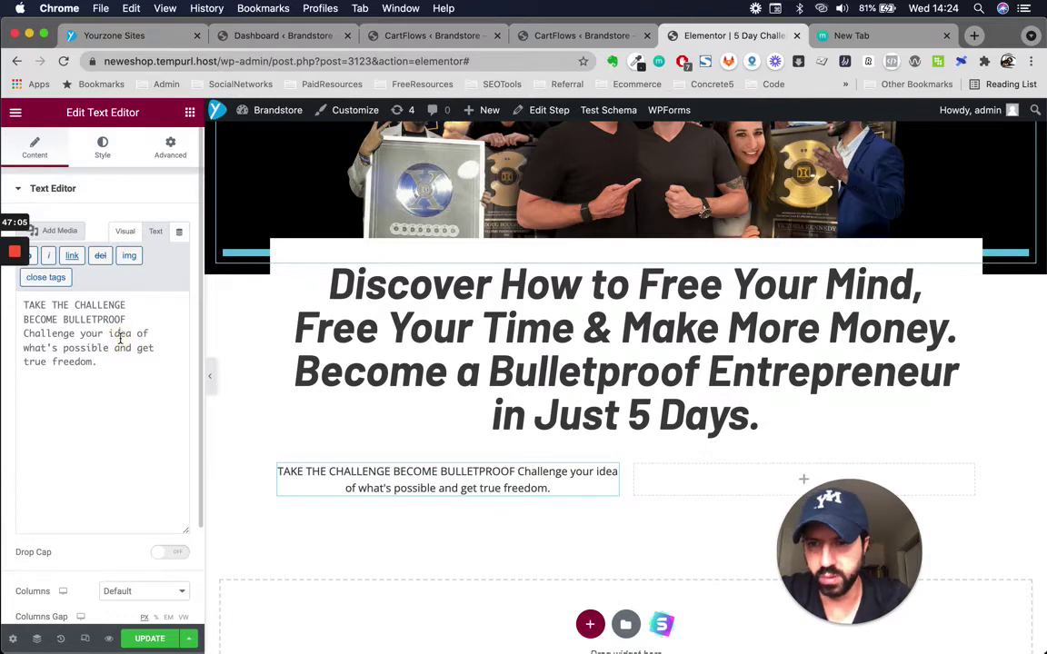
Format the whole first-column text as Heading 2 in the visual text editor
{"action": "left_click", "coordinate": [125, 233]}
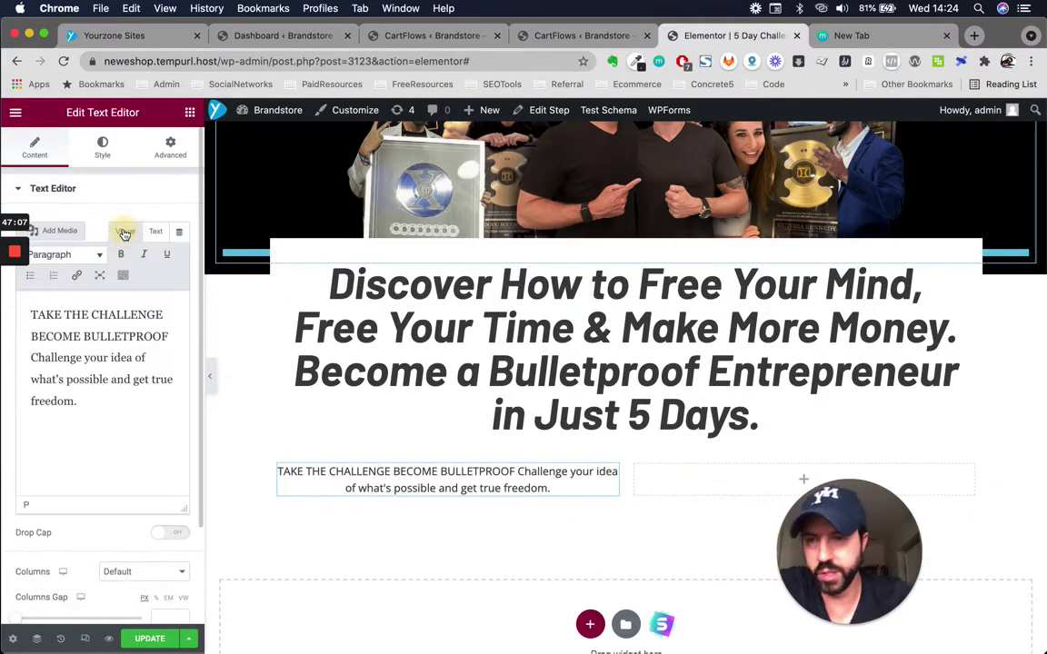
{"action": "left_click", "coordinate": [98, 258]}
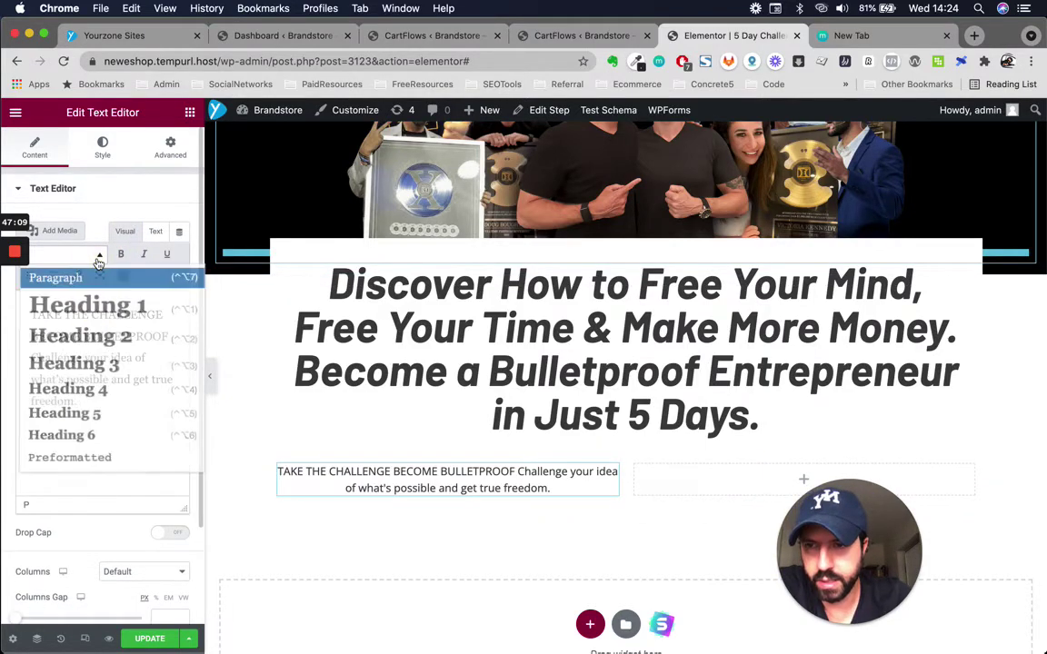
{"action": "key", "text": "ctrl+Up"}
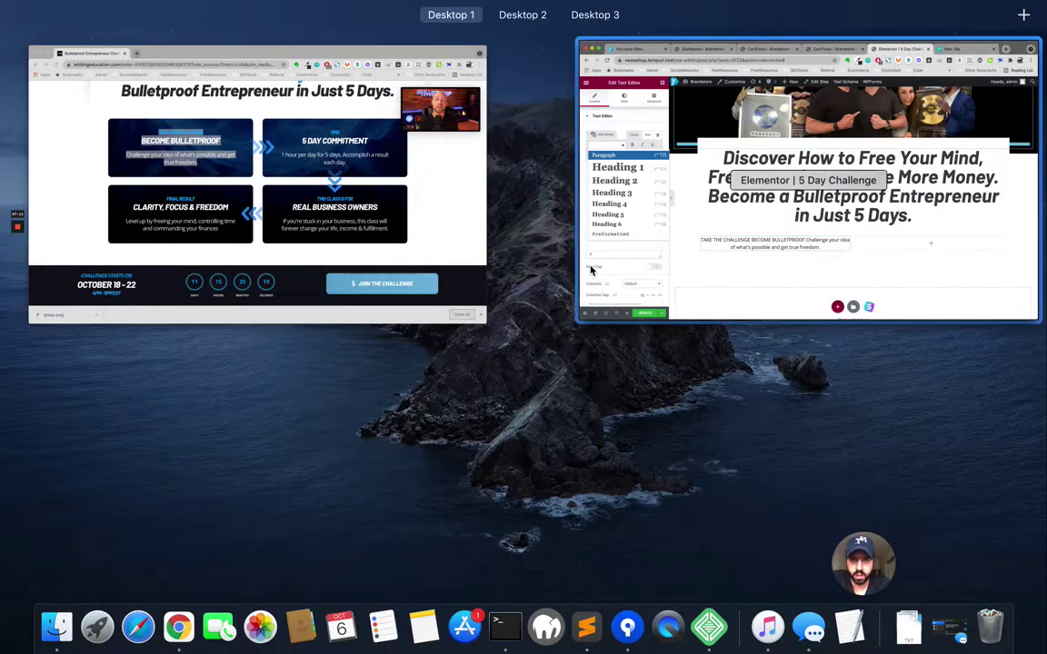
{"action": "left_click", "coordinate": [591, 270]}
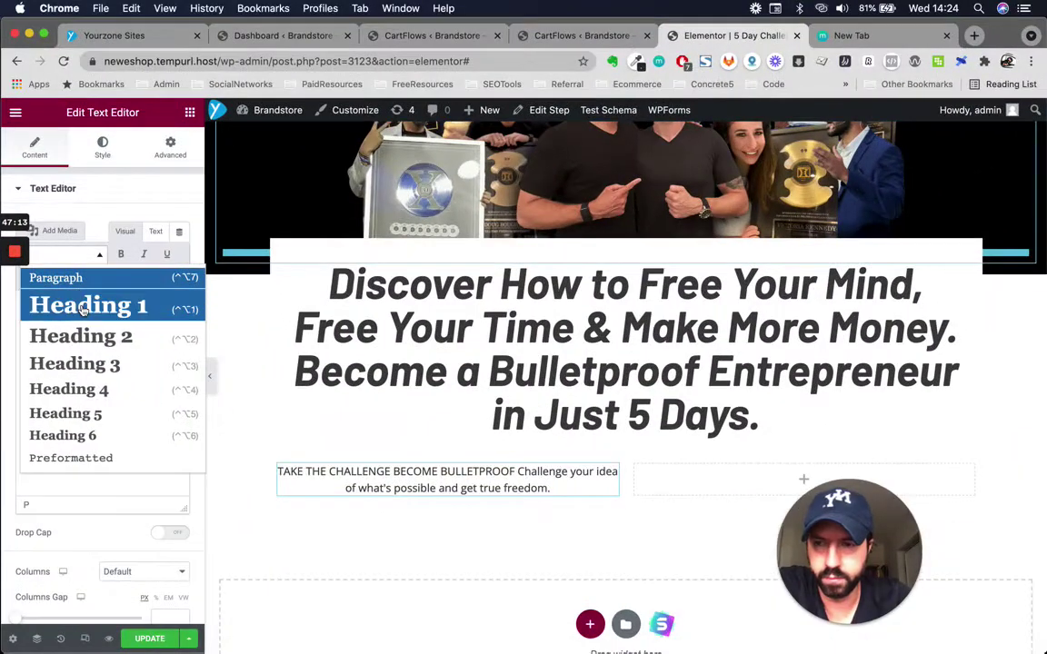
{"action": "left_click", "coordinate": [81, 336]}
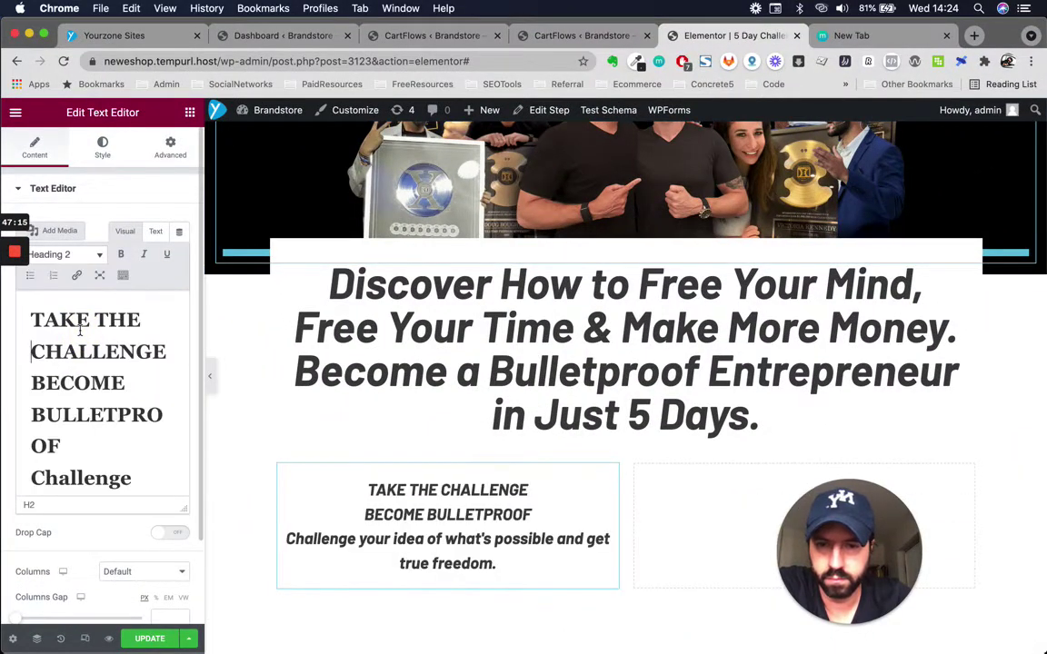
{"action": "scroll", "coordinate": [105, 375], "scroll_direction": "down", "scroll_amount": 3}
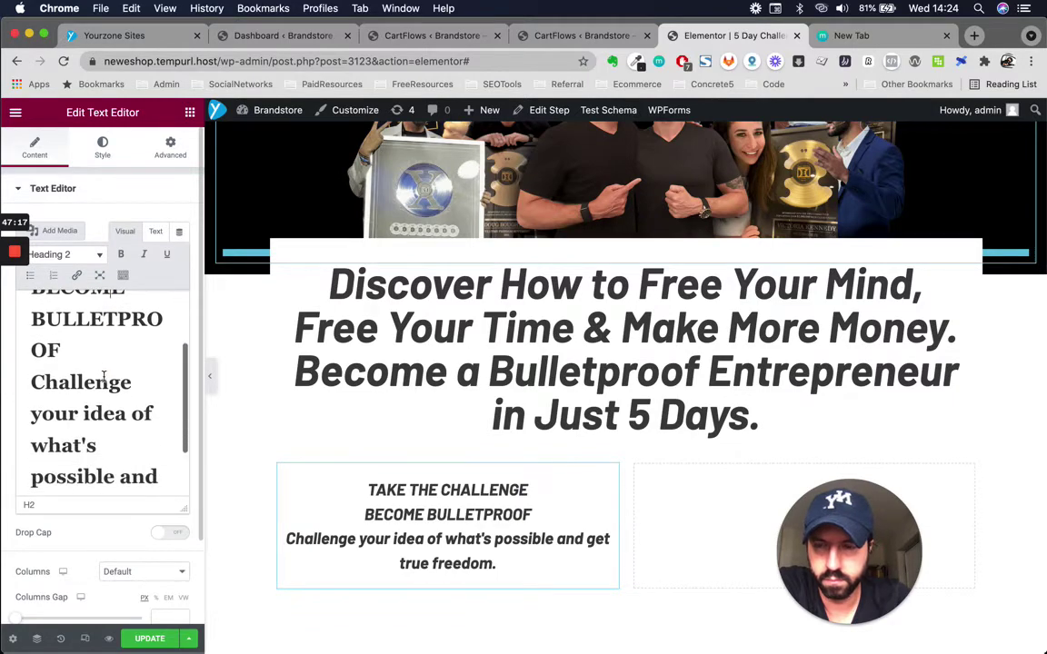
{"action": "scroll", "coordinate": [98, 387], "scroll_direction": "up", "scroll_amount": 2}
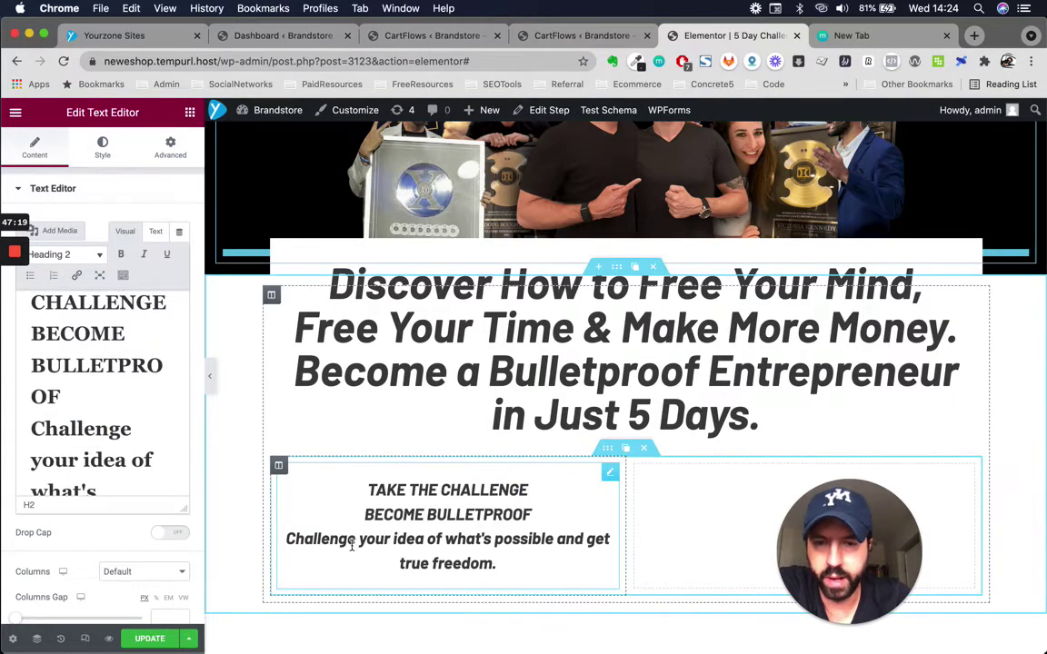
Separate the sentence starting "Challenge your idea of what's possible" from the heading text in the first box's editor
{"action": "key", "text": "ctrl+Up"}
{"action": "left_click", "coordinate": [680, 256]}
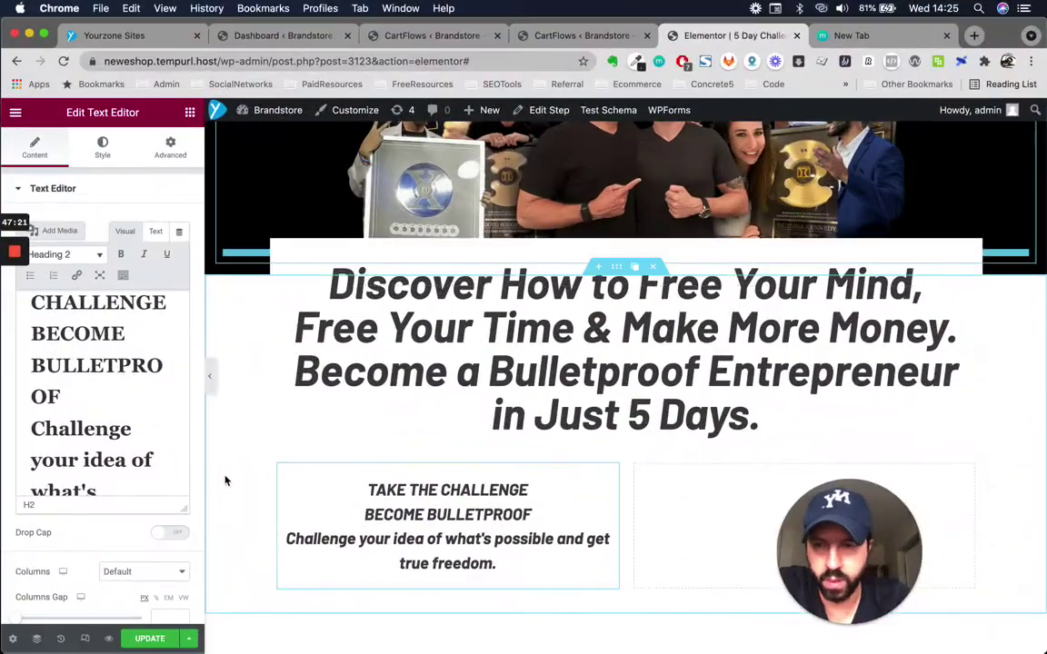
{"action": "left_click", "coordinate": [31, 431]}
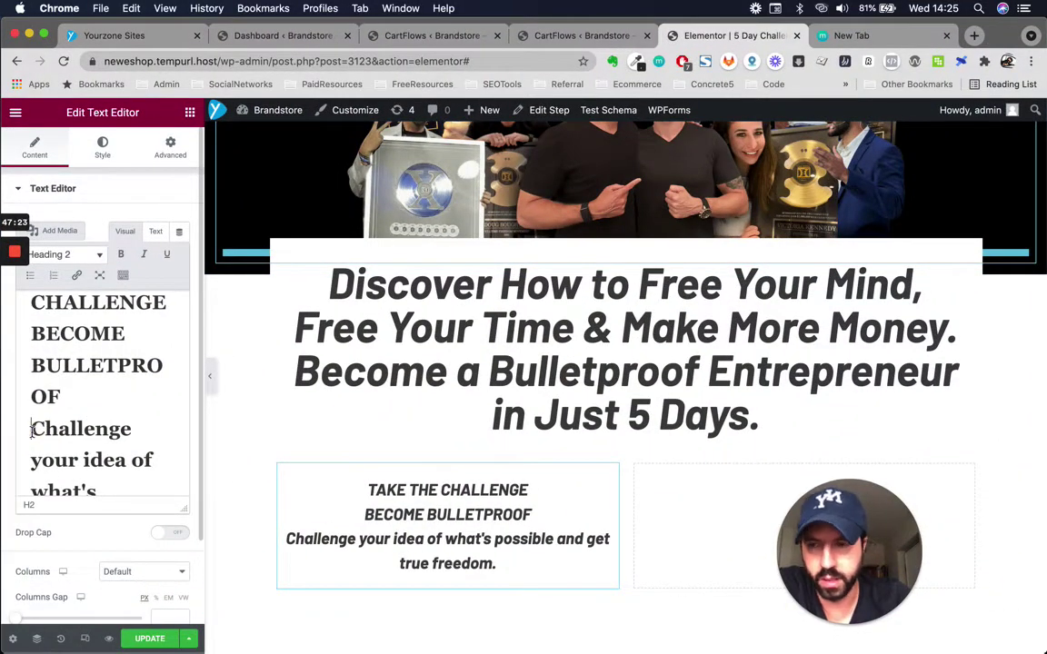
{"action": "key", "text": "BackSpace"}
{"action": "key", "text": "Return"}
{"action": "scroll", "coordinate": [53, 431], "scroll_direction": "down", "scroll_amount": 2}
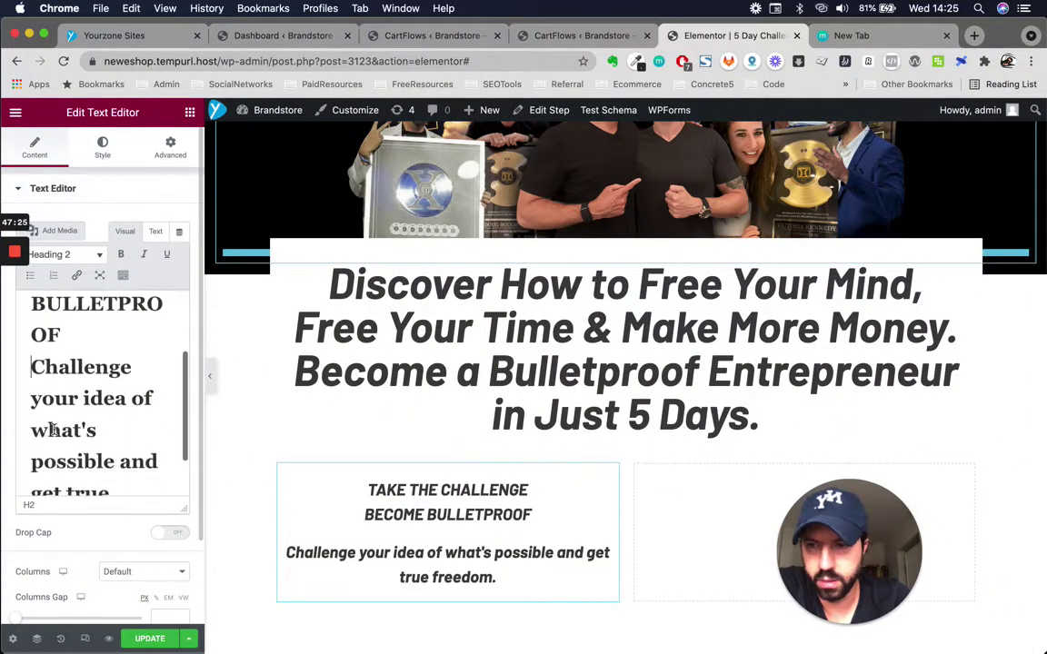
{"action": "scroll", "coordinate": [53, 431], "scroll_direction": "down", "scroll_amount": 1}
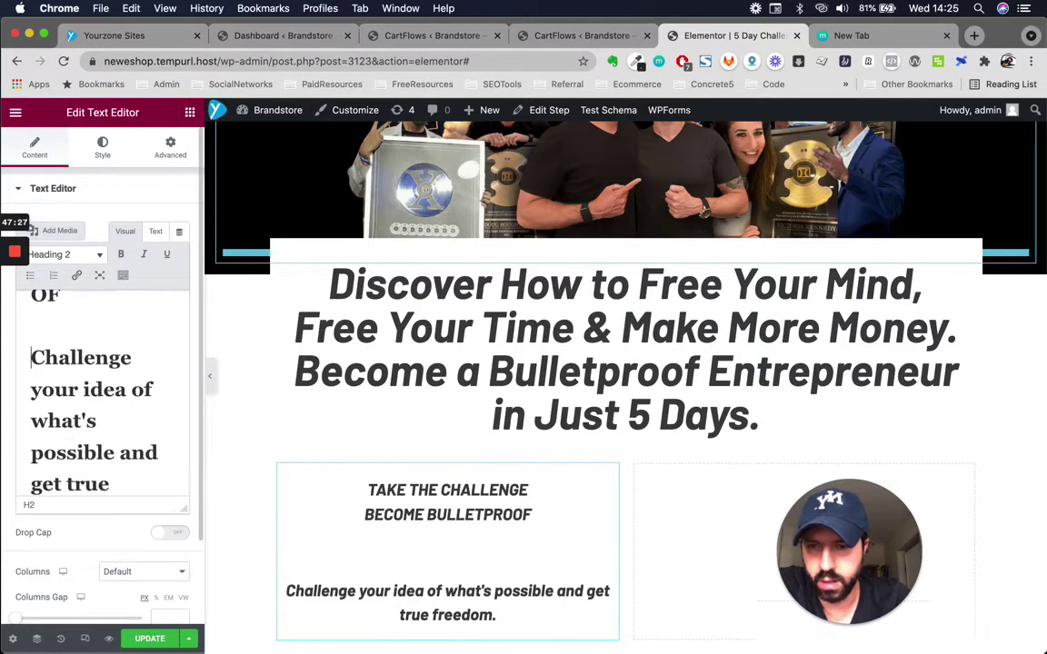
Format the "Challenge your idea of what's possible and get true freedom." line as Paragraph and remove the blank line above it
{"action": "left_click", "coordinate": [80, 257]}
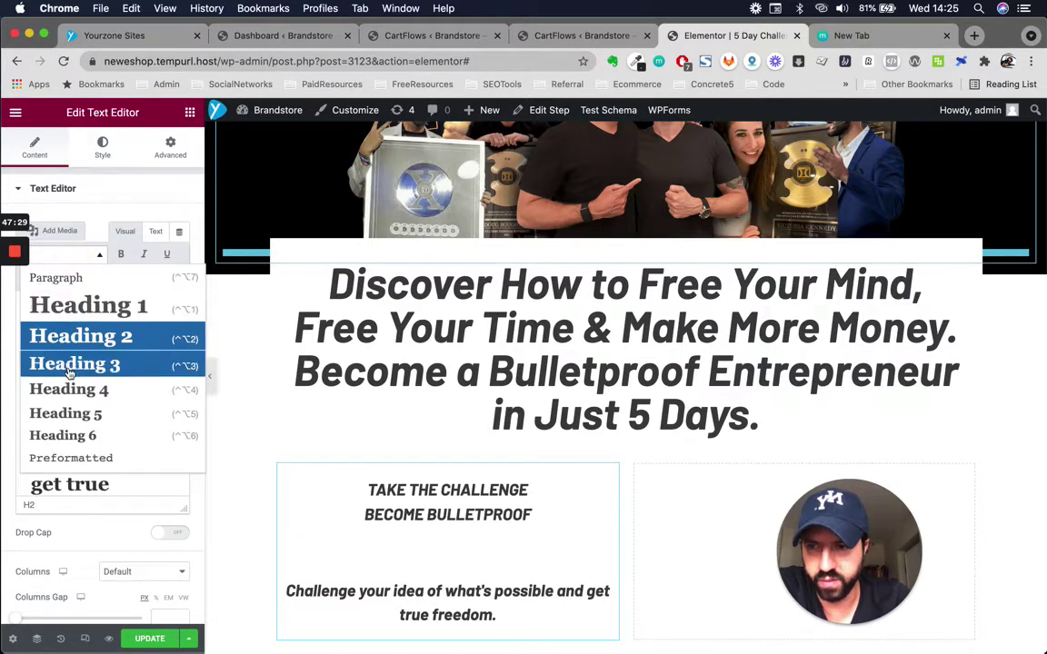
{"action": "left_click", "coordinate": [89, 280]}
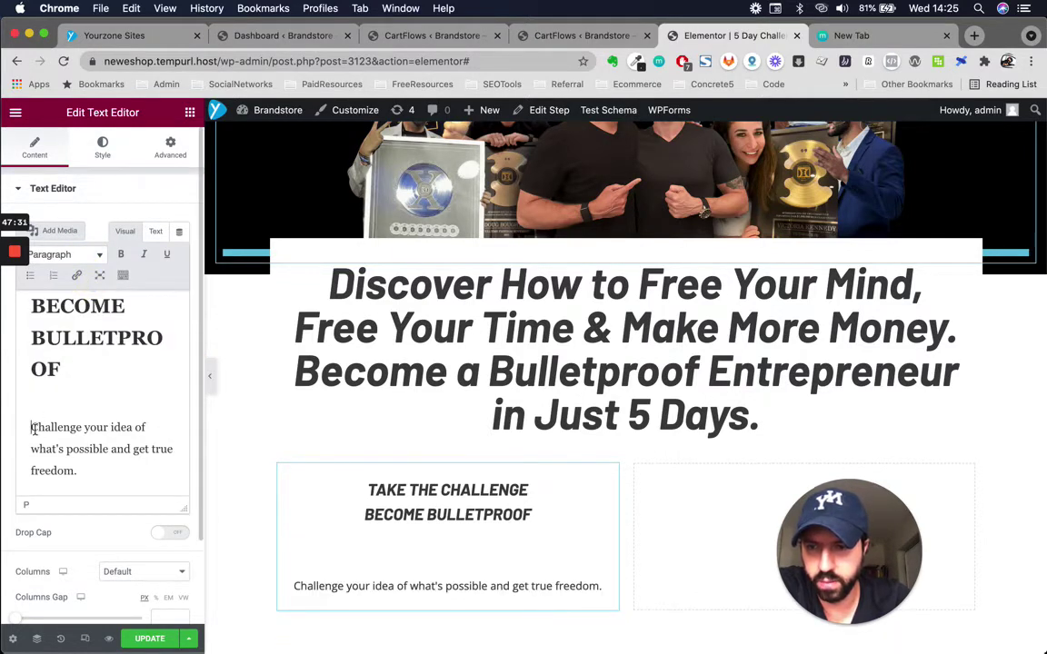
{"action": "key", "text": "BackSpace"}
{"action": "scroll", "coordinate": [131, 389], "scroll_direction": "up", "scroll_amount": 1}
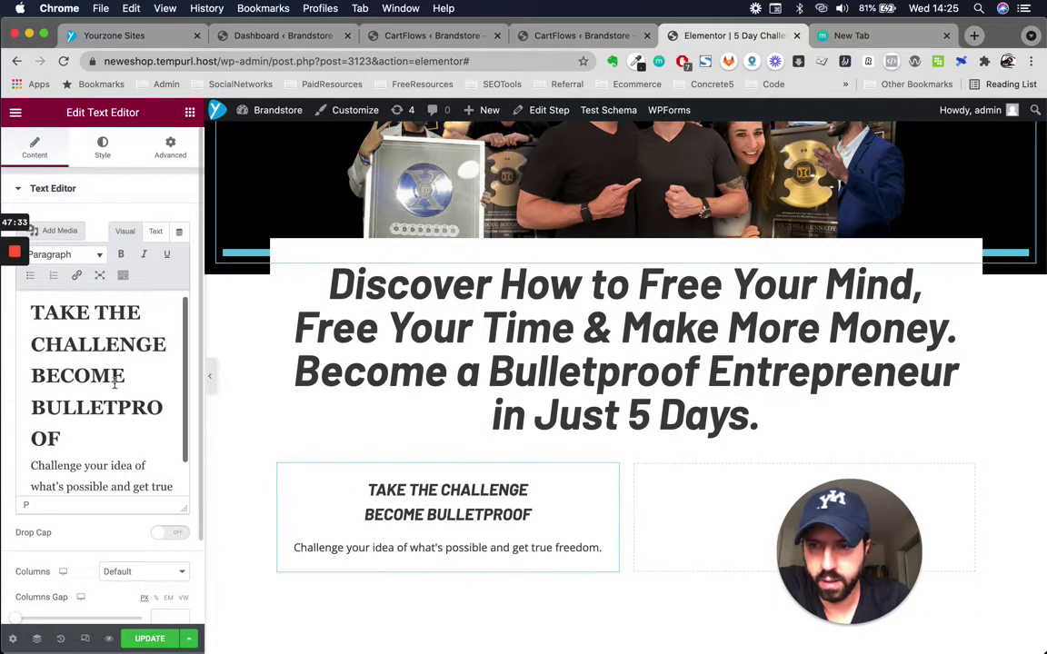
Split the Heading 2 text before "BULLETPROOF" so that word starts a heading block of its own
{"action": "left_click", "coordinate": [84, 361]}
{"action": "key", "text": "Return"}
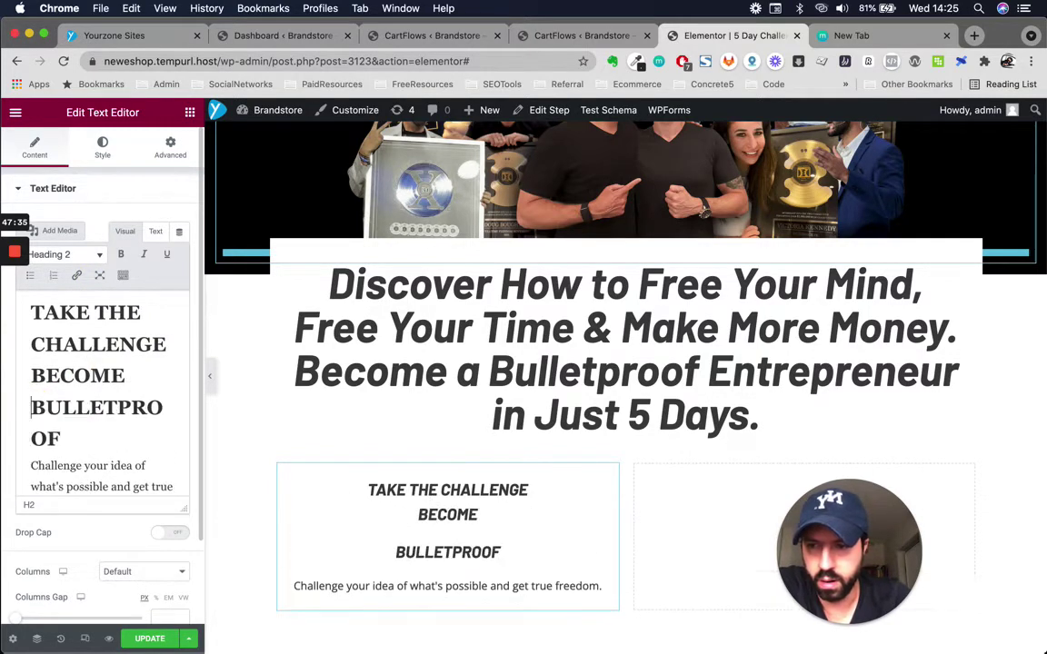
{"action": "key", "text": "ctrl+Up"}
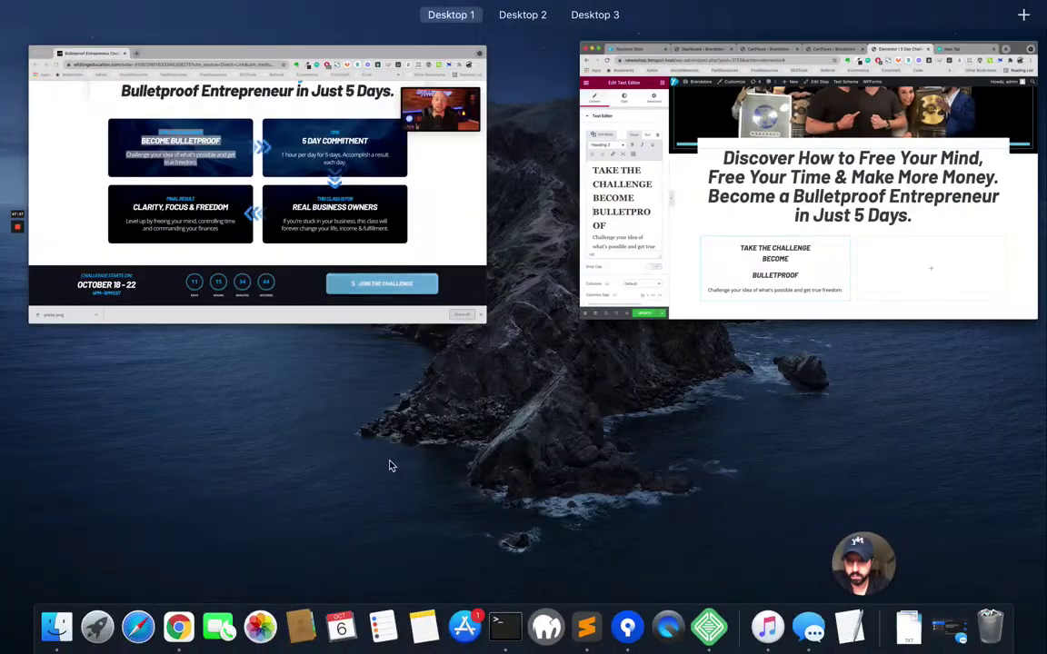
{"action": "left_click", "coordinate": [698, 225]}
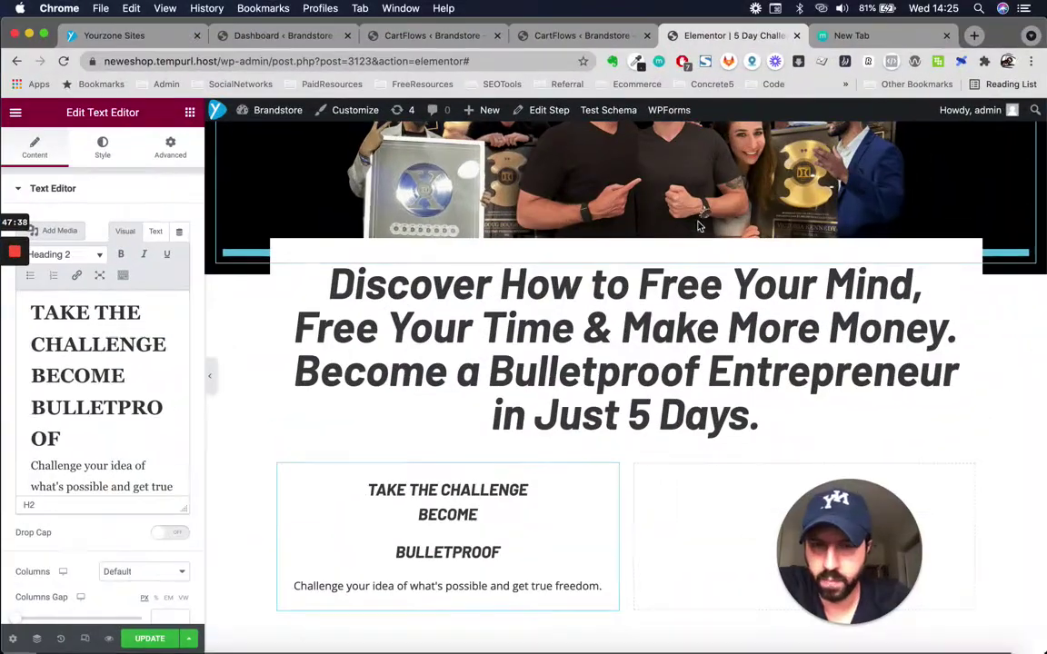
{"action": "left_click", "coordinate": [33, 312]}
{"action": "left_click_drag", "start_coordinate": [33, 312], "coordinate": [144, 373]}
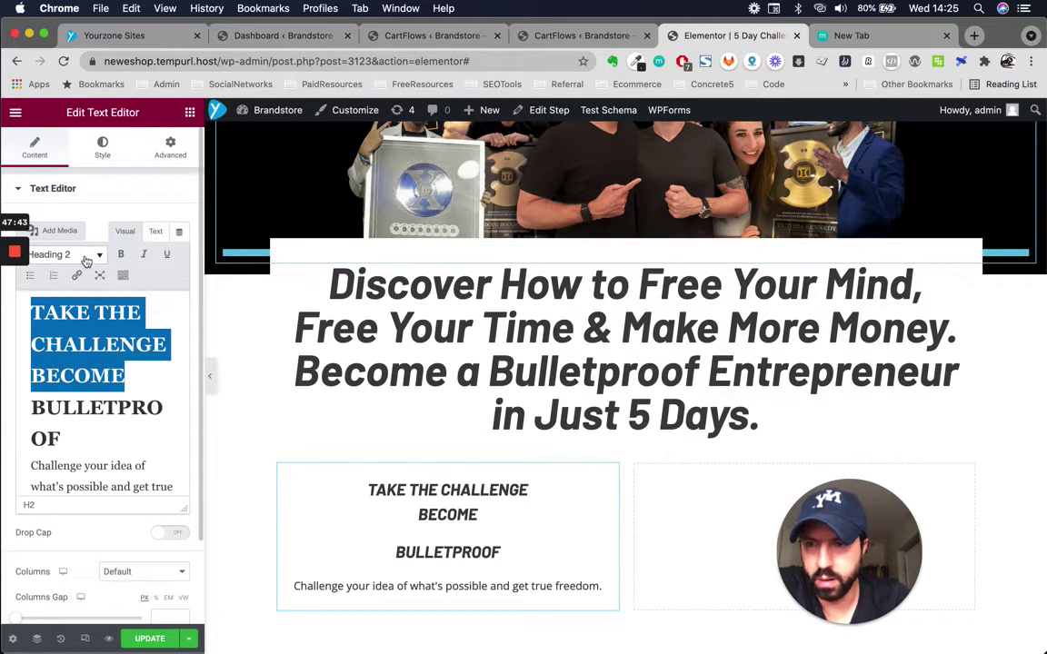
{"action": "scroll", "coordinate": [75, 383], "scroll_direction": "down", "scroll_amount": 2}
{"action": "left_click", "coordinate": [75, 382]}
{"action": "scroll", "coordinate": [75, 382], "scroll_direction": "up", "scroll_amount": 2}
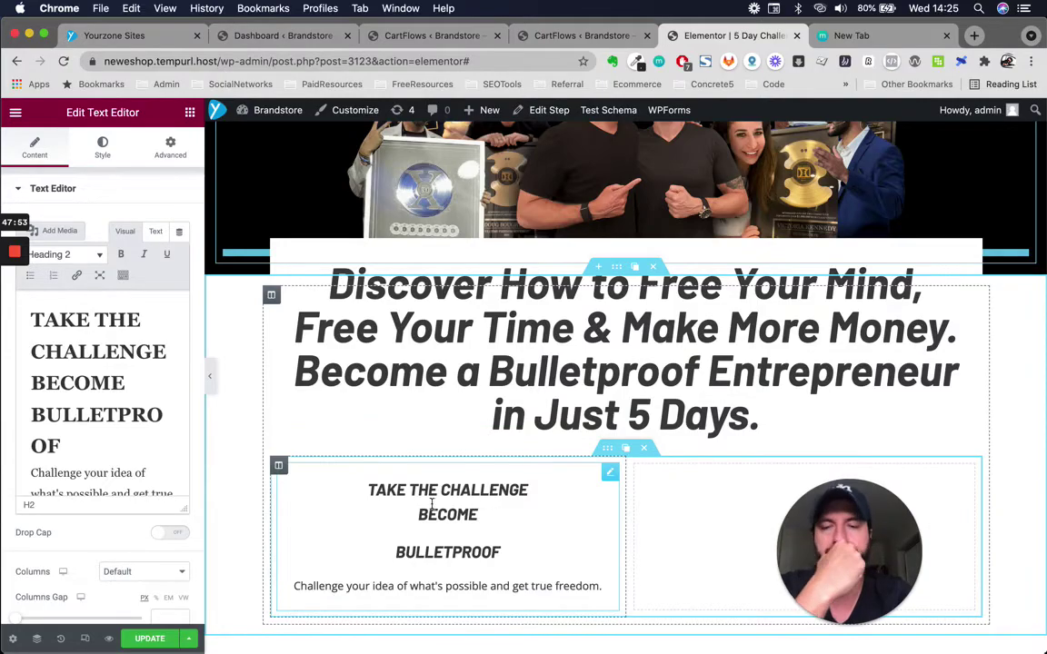
On the Bulletproof Entrepreneur Challenge page, inspect the font, size and colour of the "TAKE THE CHALLENGE" line and the main headline
{"action": "key", "text": "ctrl+Up"}
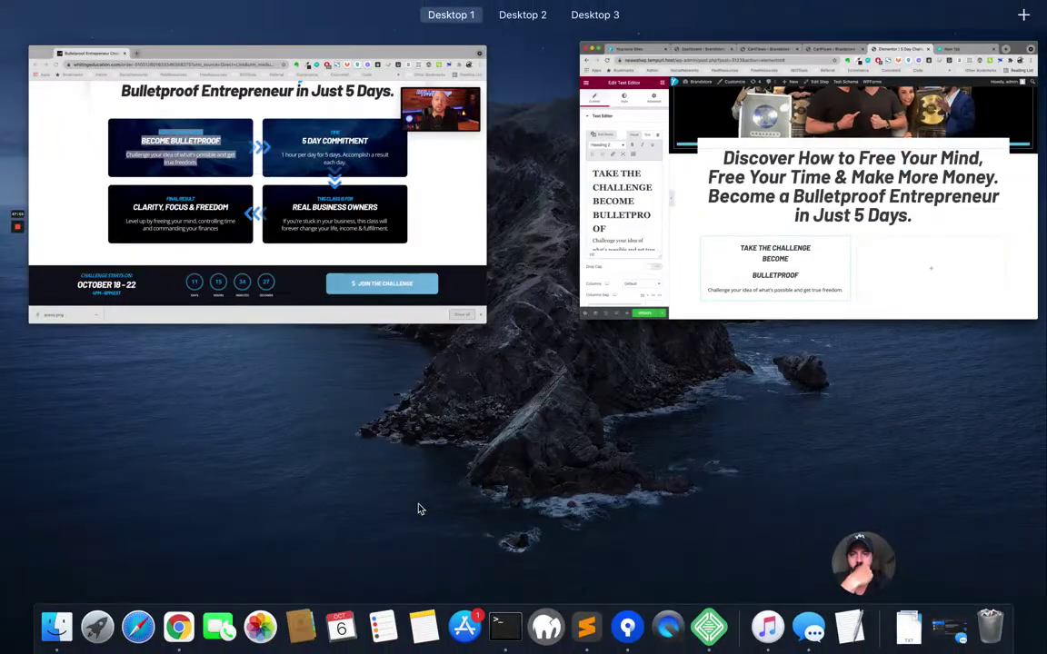
{"action": "left_click", "coordinate": [287, 309]}
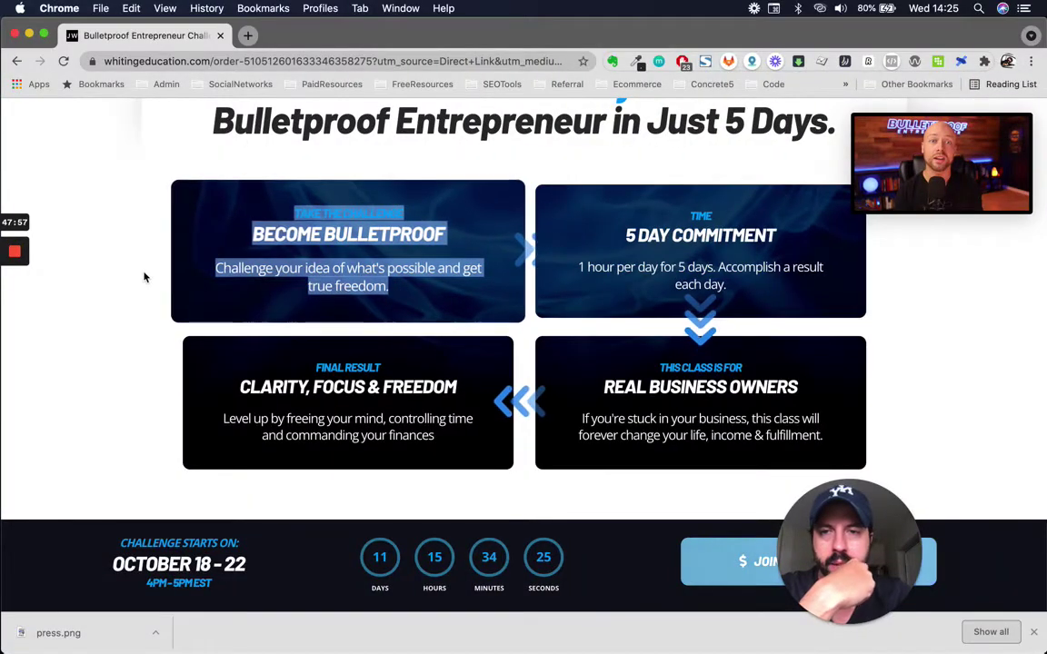
{"action": "scroll", "coordinate": [304, 257], "scroll_direction": "up", "scroll_amount": 2}
{"action": "left_click", "coordinate": [144, 298]}
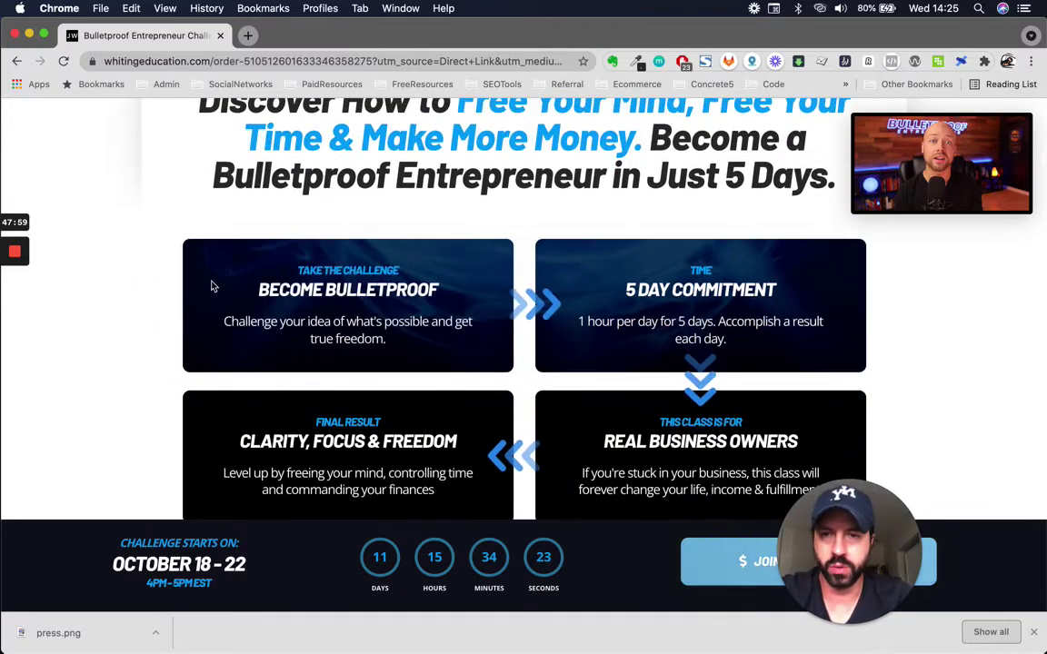
{"action": "key", "text": "super+shift+c"}
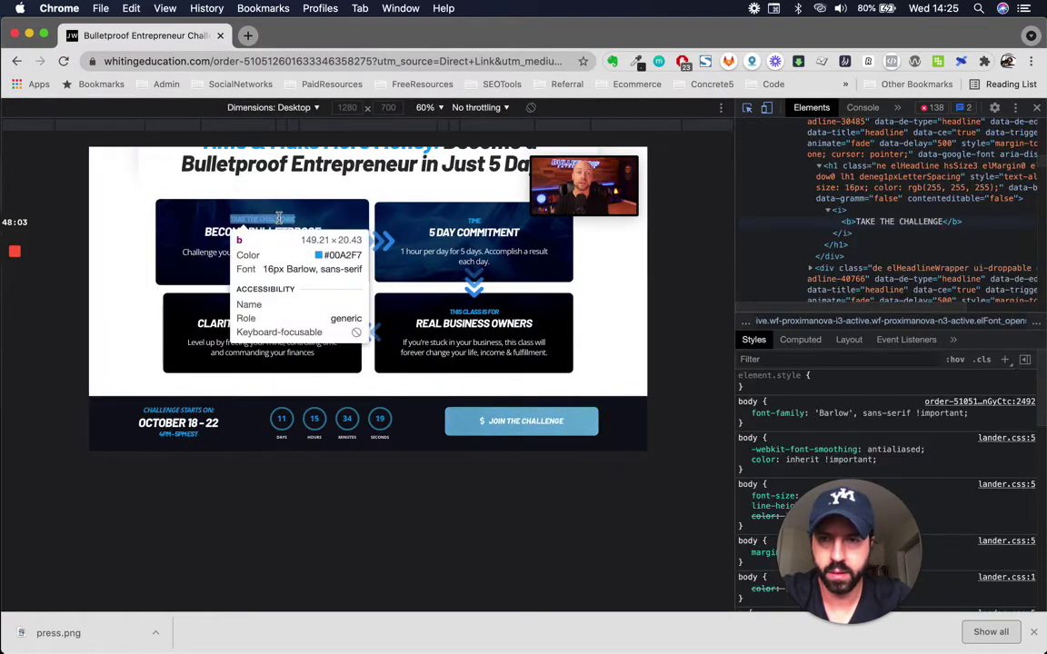
{"action": "left_click", "coordinate": [230, 232]}
{"action": "scroll", "coordinate": [230, 235], "scroll_direction": "up", "scroll_amount": 2}
{"action": "scroll", "coordinate": [230, 232], "scroll_direction": "up", "scroll_amount": 2}
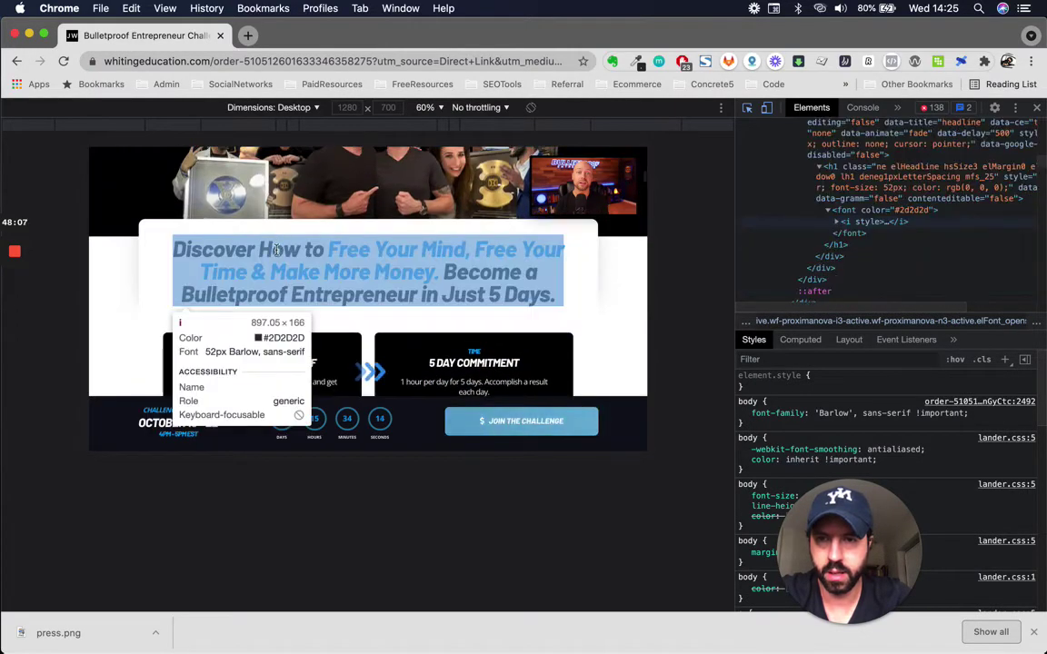
Switch back to Elementor and set the H6 colour to the blue global colour in the site-wide typography settings
{"action": "key", "text": "ctrl+Up"}
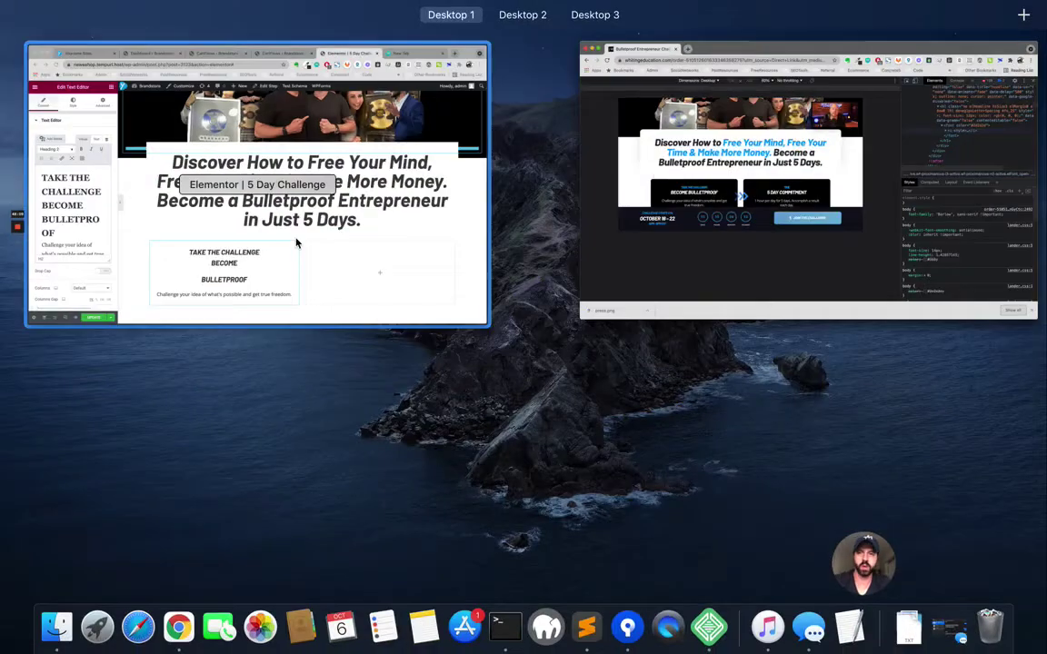
{"action": "left_click", "coordinate": [296, 238]}
{"action": "left_click", "coordinate": [15, 111]}
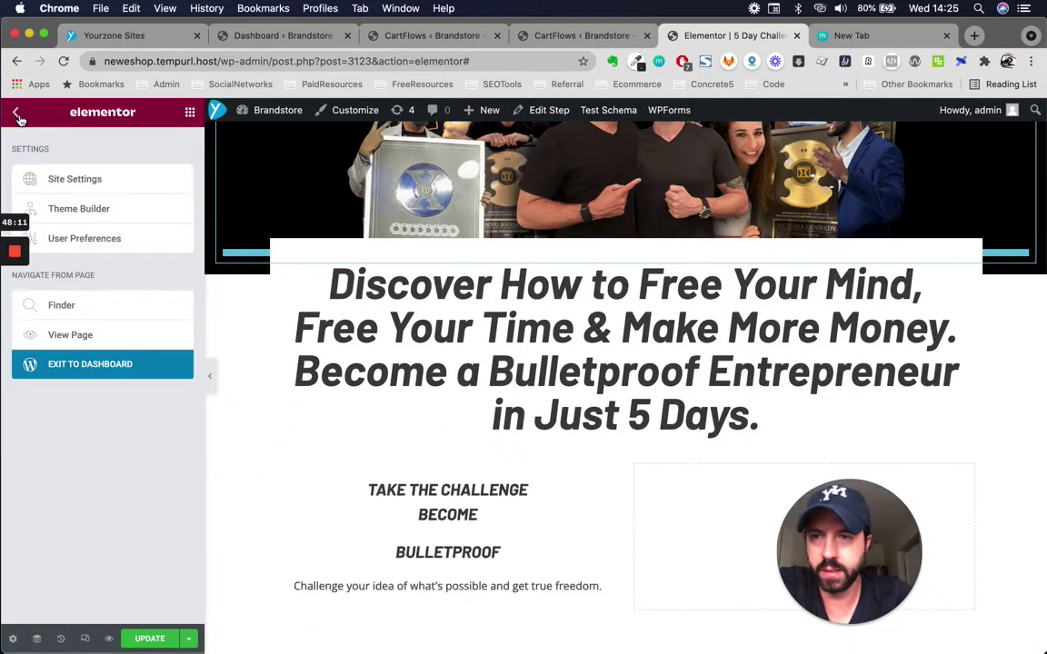
{"action": "left_click", "coordinate": [65, 181]}
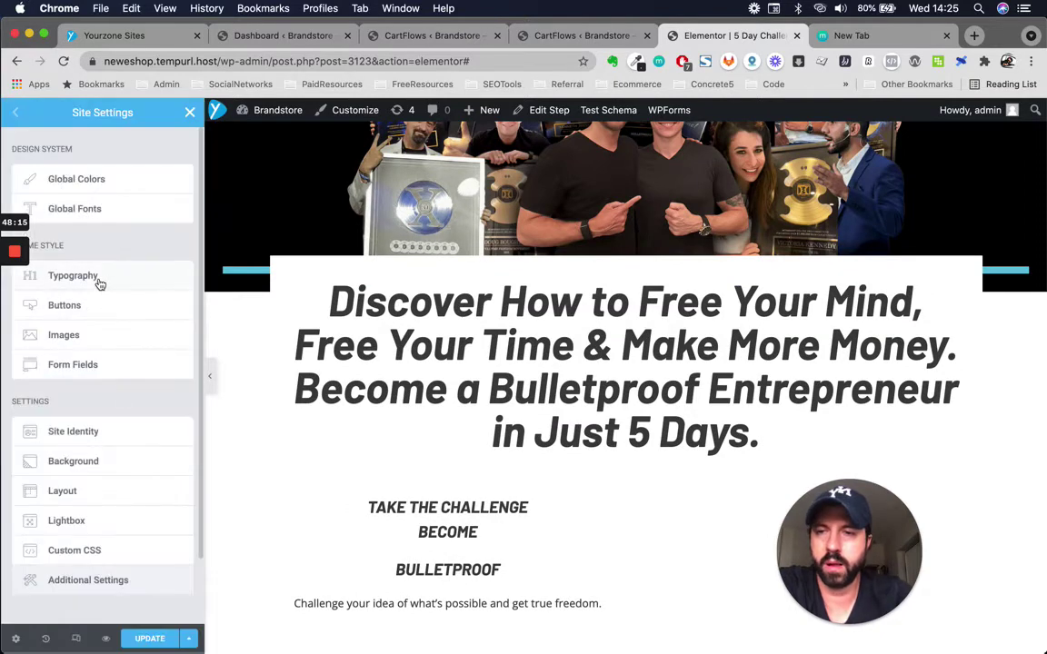
{"action": "left_click", "coordinate": [100, 284]}
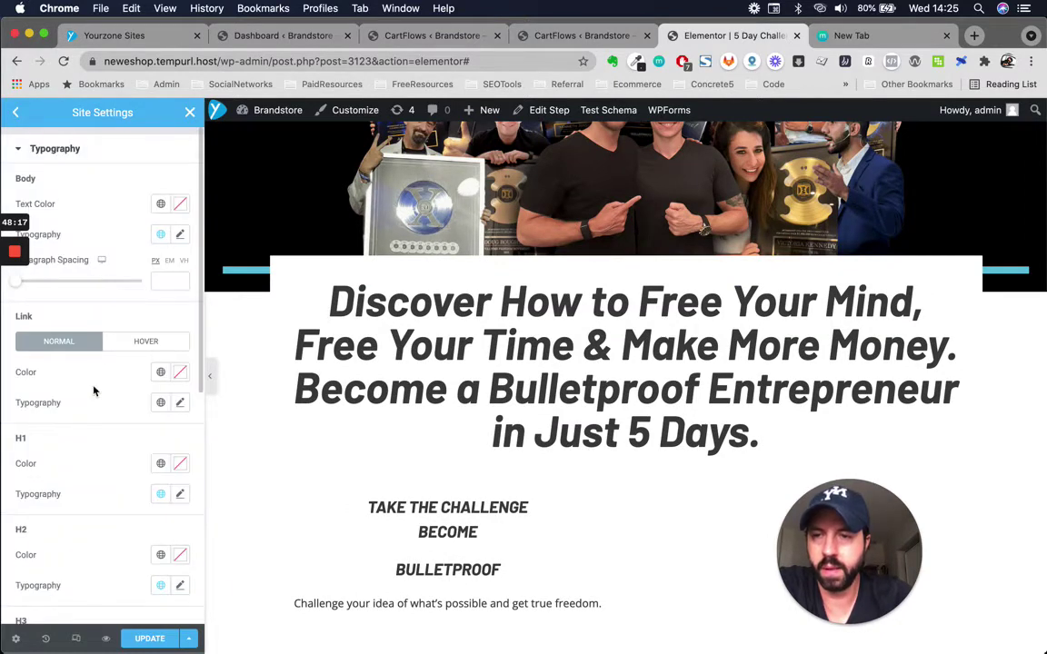
{"action": "scroll", "coordinate": [92, 390], "scroll_direction": "down", "scroll_amount": 10}
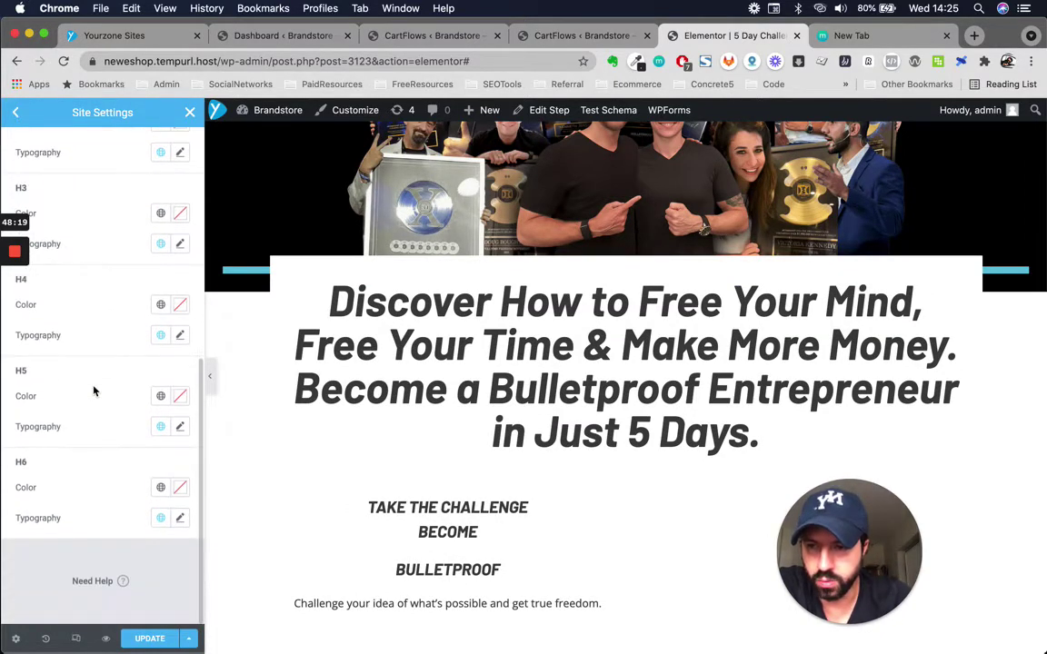
{"action": "left_click", "coordinate": [161, 487]}
{"action": "left_click", "coordinate": [65, 347]}
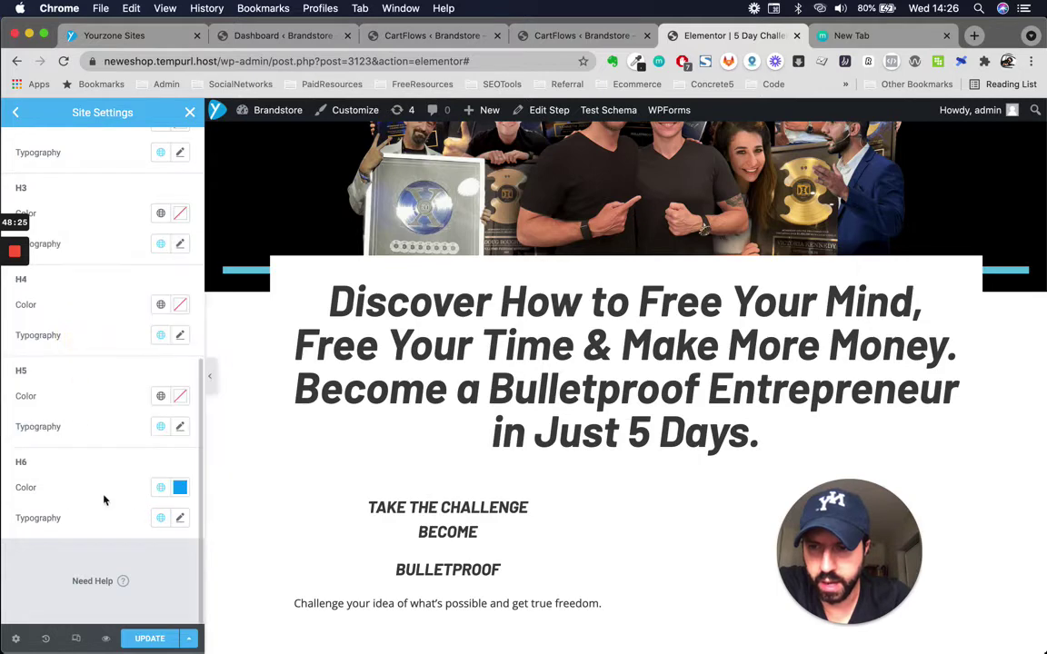
Set the H6 typography size to 16 px in the site settings
{"action": "left_click", "coordinate": [164, 526]}
{"action": "left_click", "coordinate": [171, 523]}
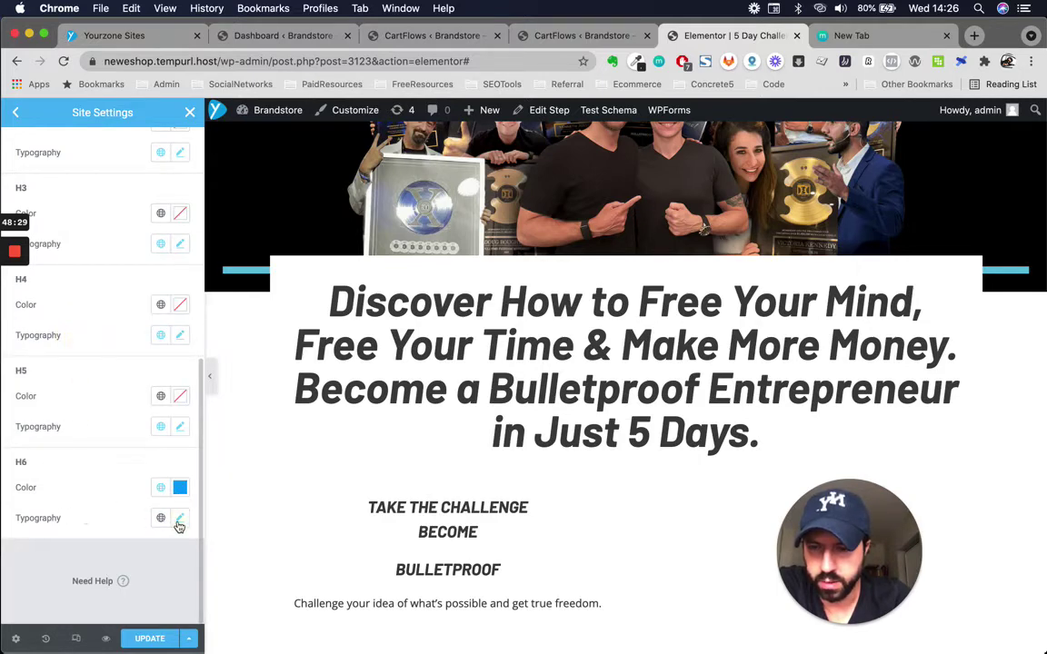
{"action": "left_click", "coordinate": [179, 524]}
{"action": "scroll", "coordinate": [70, 535], "scroll_direction": "down", "scroll_amount": 5}
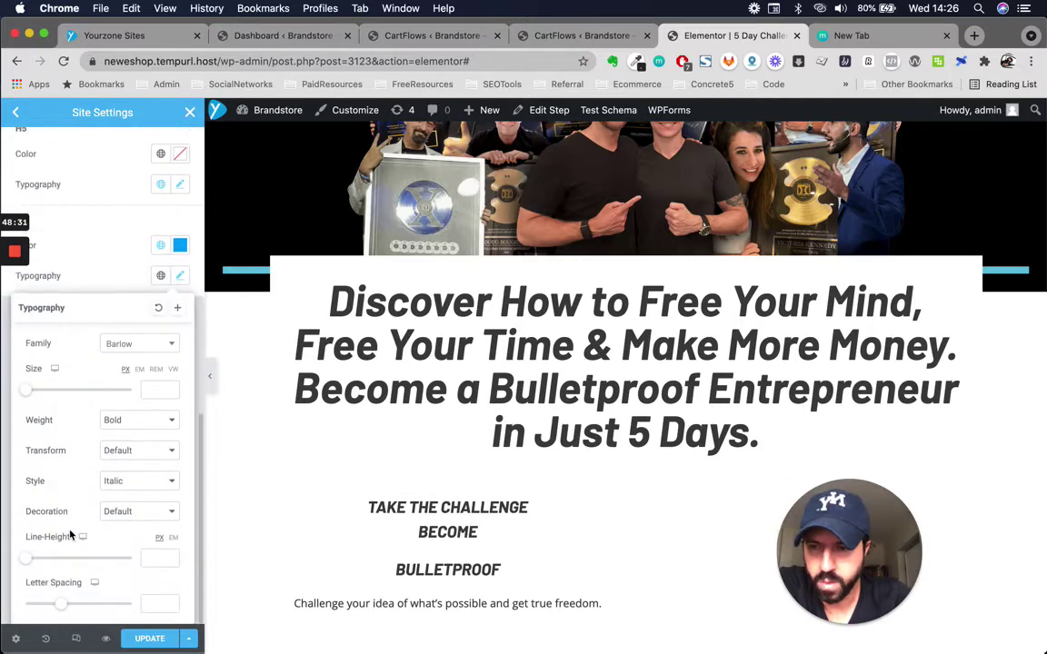
{"action": "left_click", "coordinate": [147, 389]}
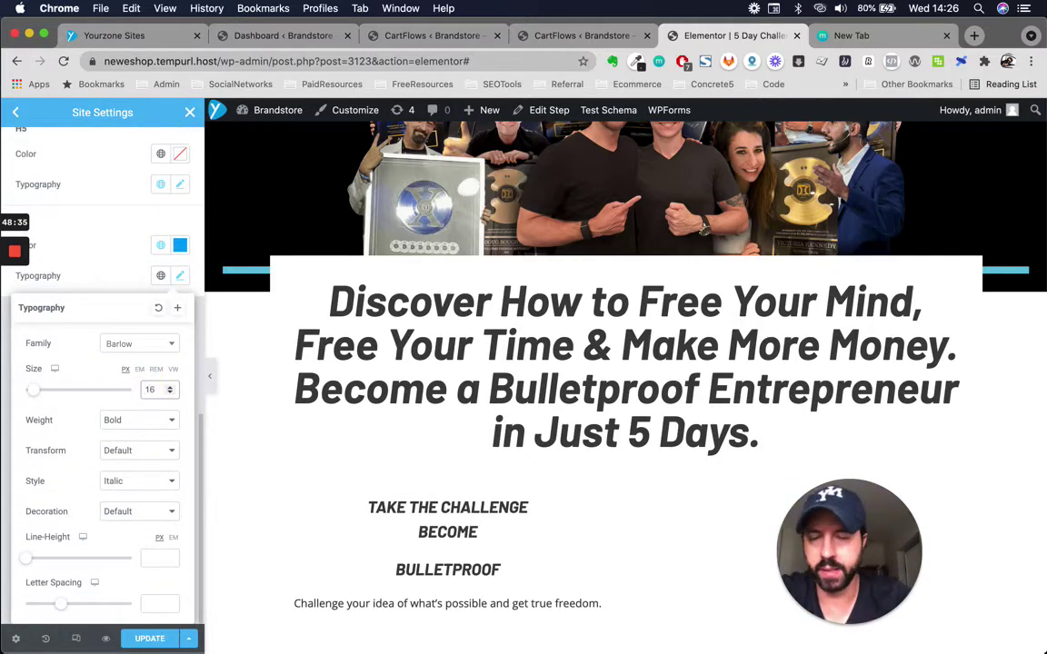
Inspect the font size of the "BECOME BULLETPROOF" line on the reference page, then return to Elementor's site typography settings
{"action": "key", "text": "ctrl+Up"}
{"action": "left_click", "coordinate": [245, 300]}
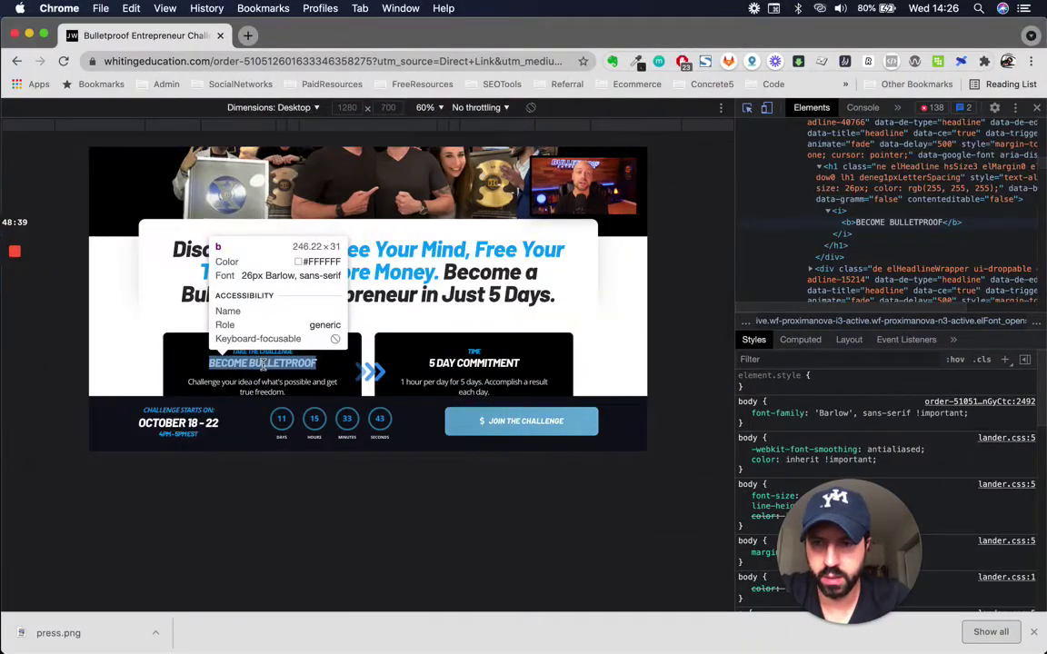
{"action": "key", "text": "ctrl+Up"}
{"action": "left_click", "coordinate": [81, 241]}
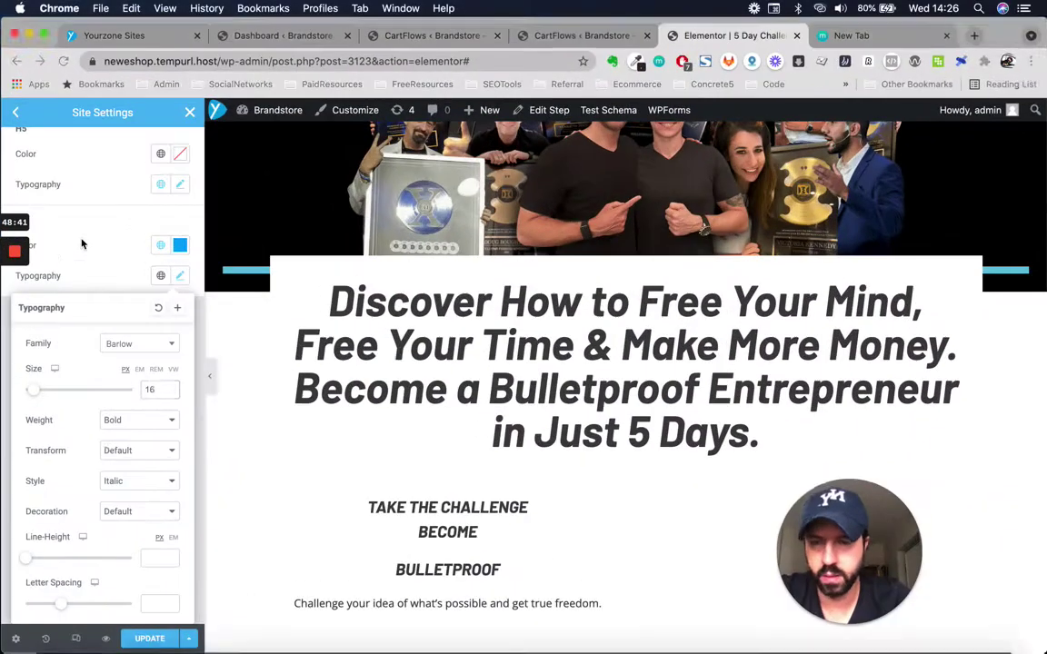
{"action": "left_click", "coordinate": [109, 285]}
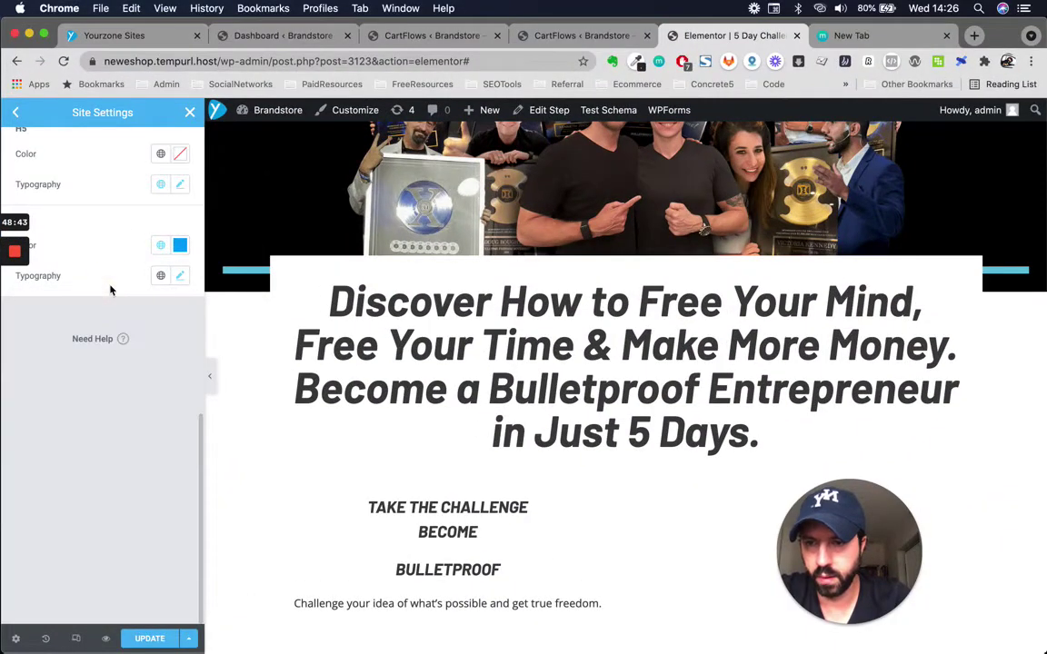
Set the H5 typography size to 26 px in the site settings
{"action": "scroll", "coordinate": [73, 374], "scroll_direction": "up", "scroll_amount": 3}
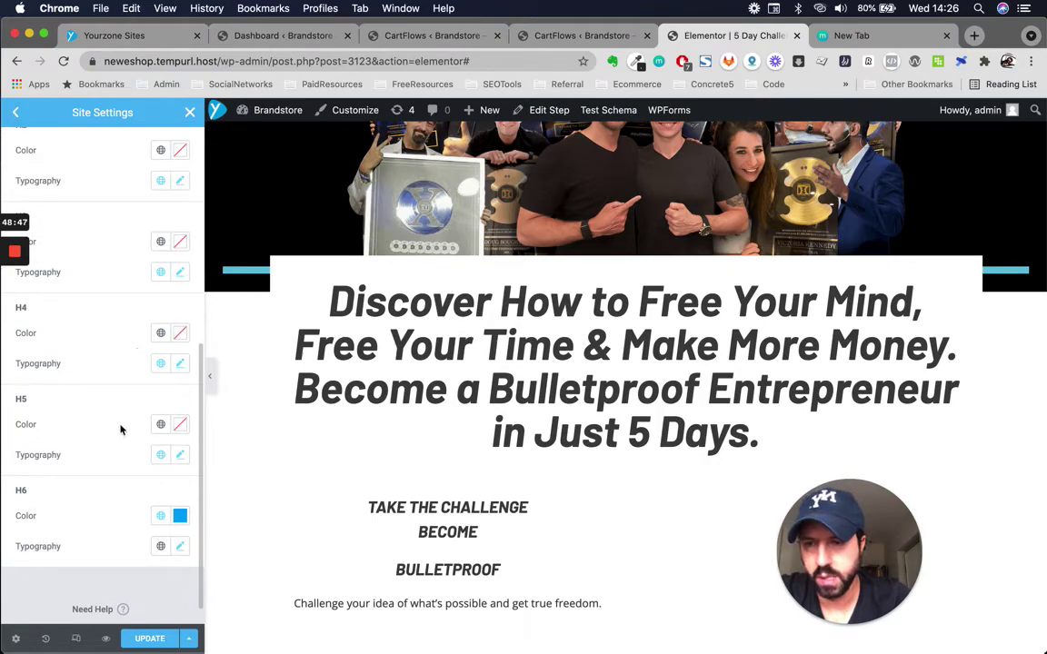
{"action": "key", "text": "ctrl+Up"}
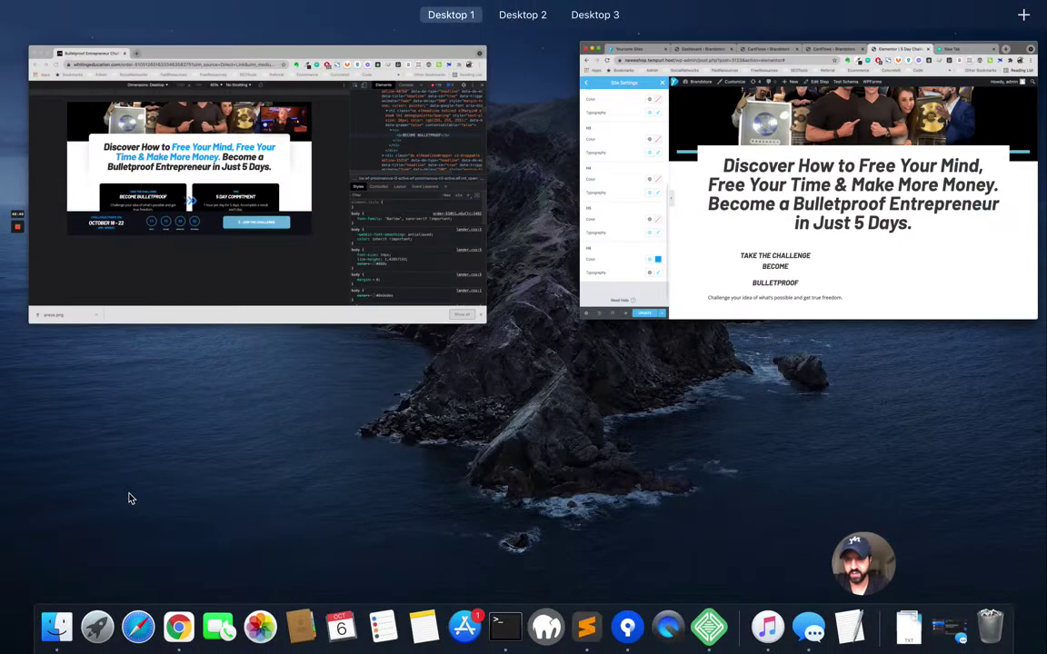
{"action": "left_click", "coordinate": [587, 220]}
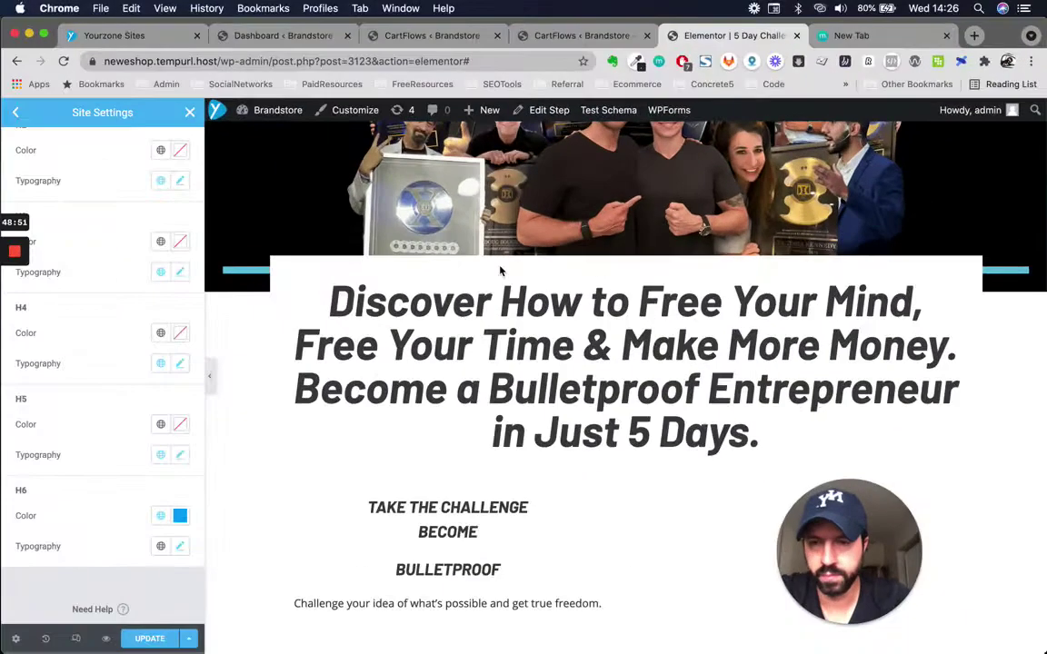
{"action": "left_click", "coordinate": [180, 458]}
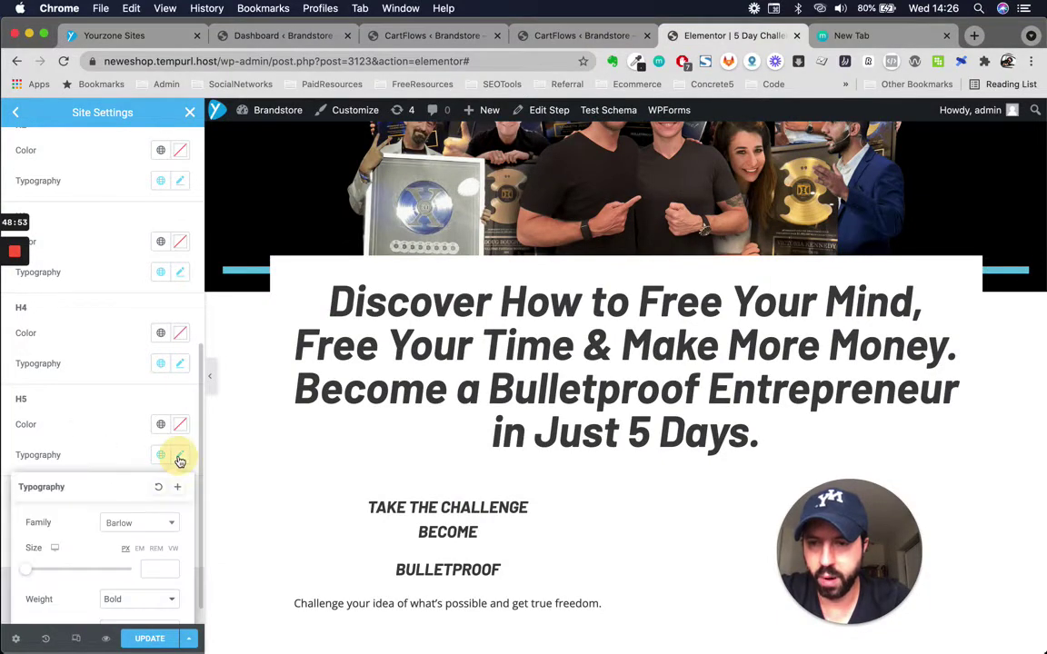
{"action": "scroll", "coordinate": [107, 474], "scroll_direction": "down", "scroll_amount": 3}
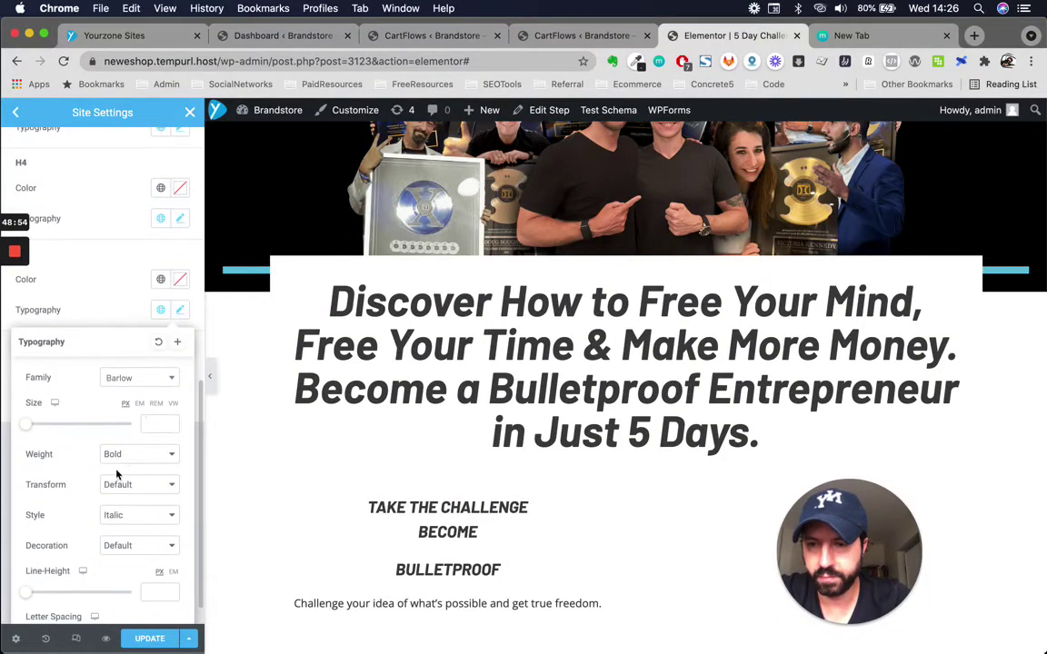
{"action": "left_click", "coordinate": [149, 424]}
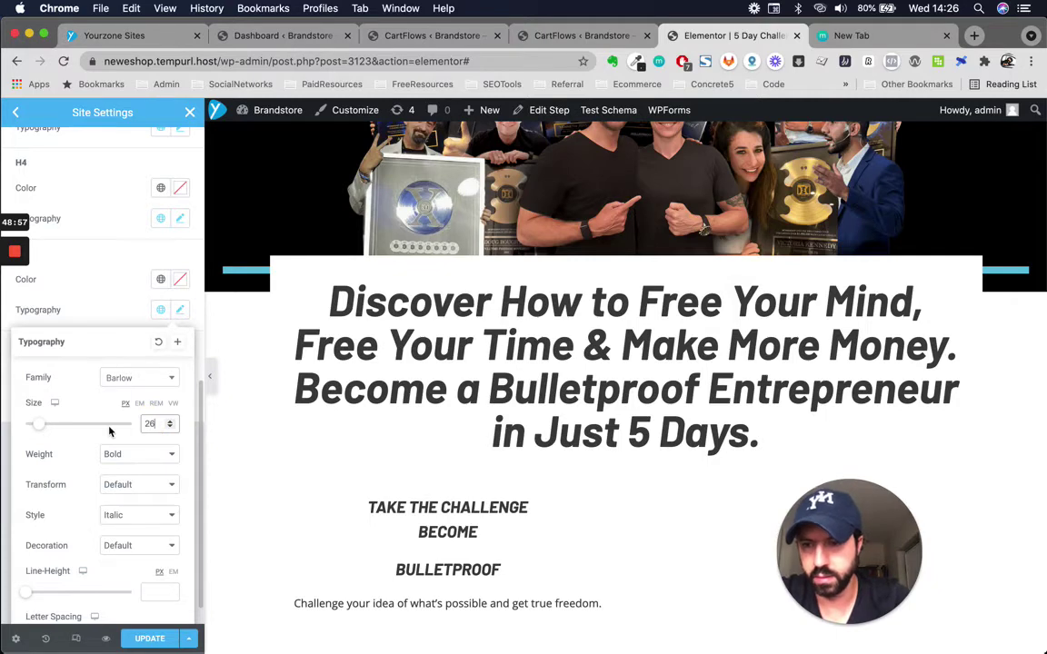
Save the updated site-wide typography settings and return to the page editor
{"action": "scroll", "coordinate": [109, 431], "scroll_direction": "down", "scroll_amount": 1}
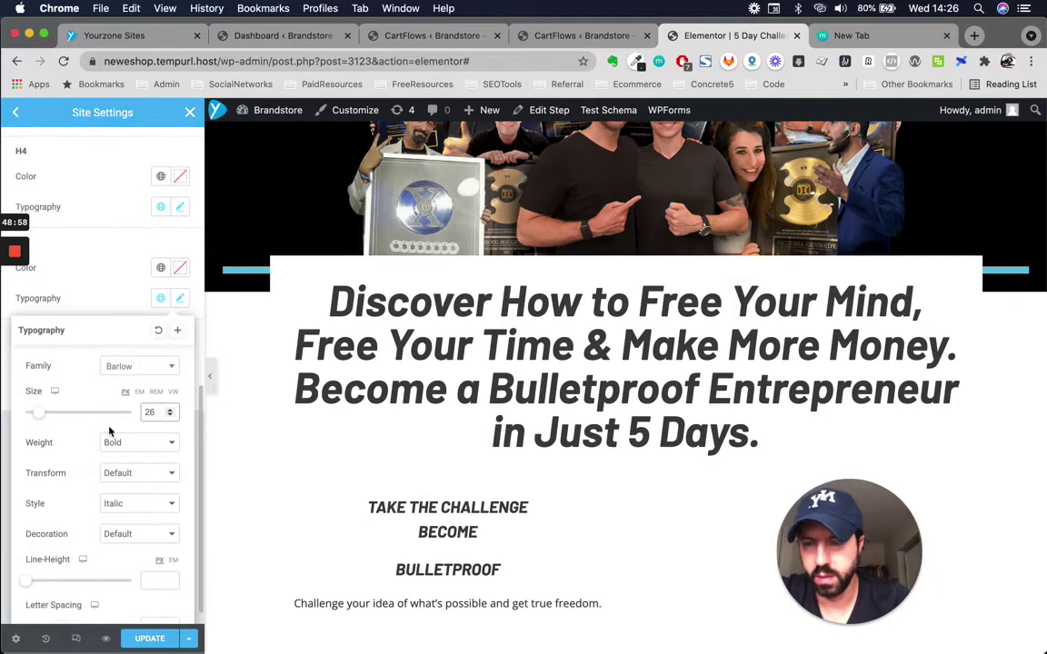
{"action": "left_click", "coordinate": [109, 300]}
{"action": "scroll", "coordinate": [109, 300], "scroll_direction": "up", "scroll_amount": 5}
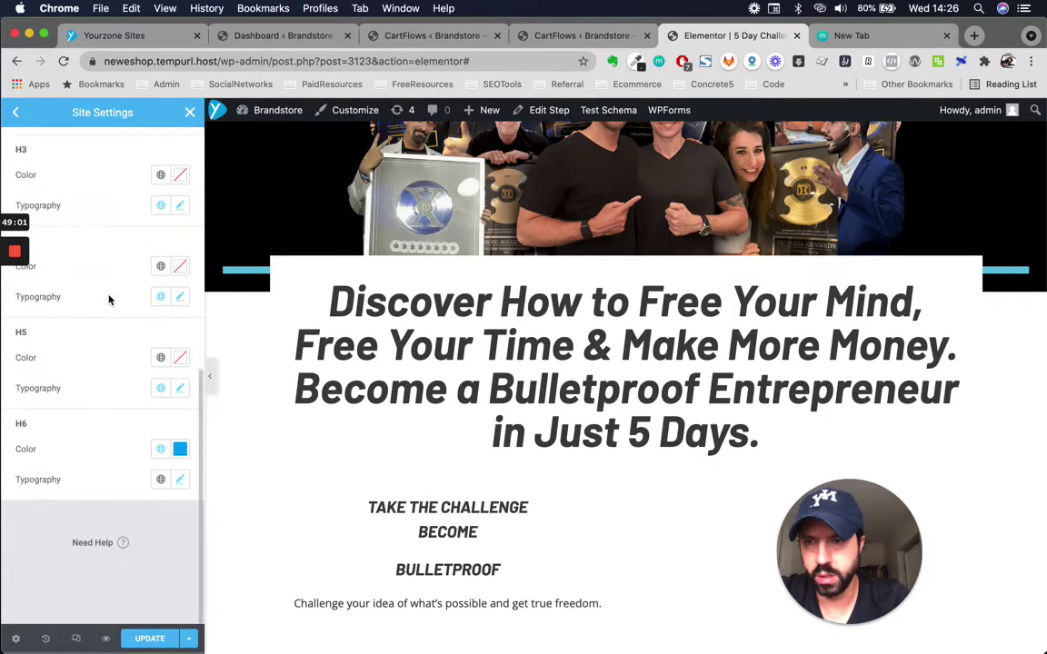
{"action": "scroll", "coordinate": [109, 300], "scroll_direction": "up", "scroll_amount": 4}
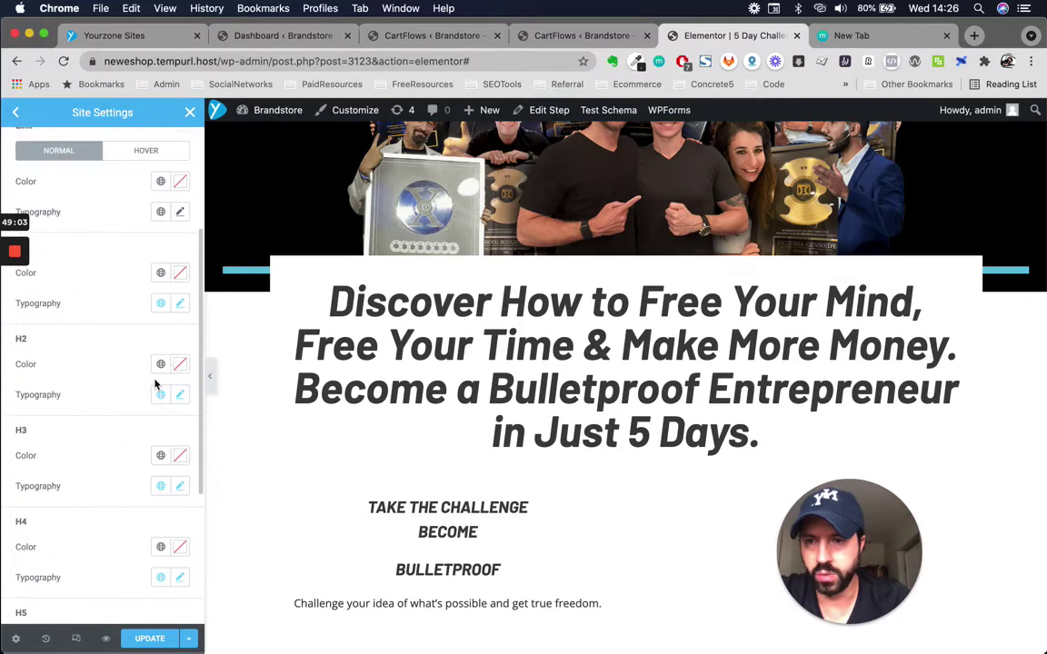
{"action": "scroll", "coordinate": [106, 467], "scroll_direction": "down", "scroll_amount": 5}
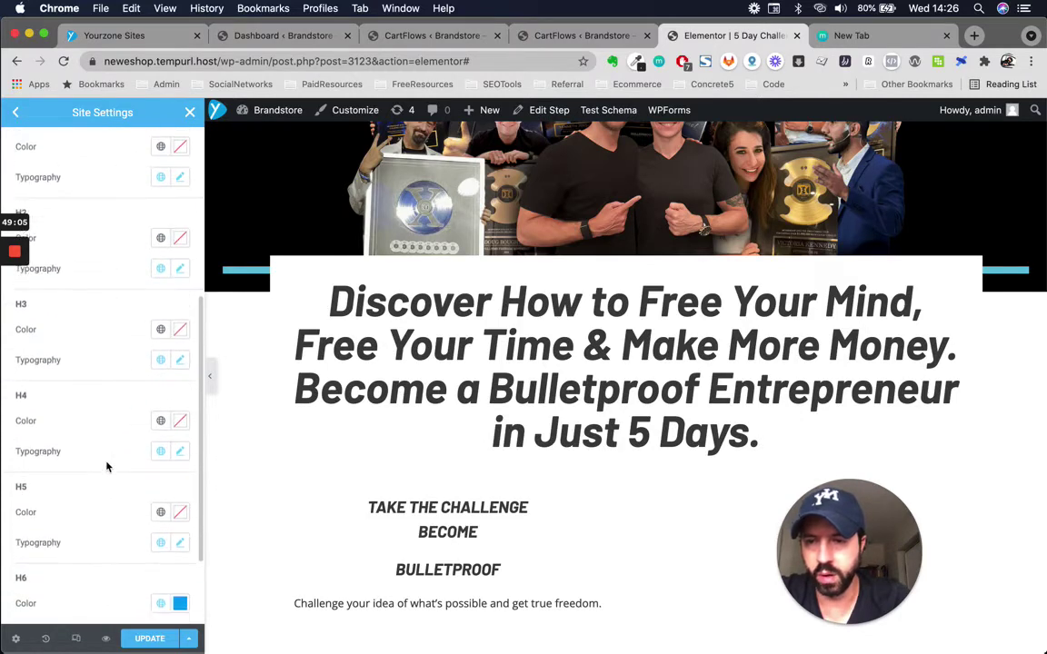
{"action": "left_click", "coordinate": [144, 639]}
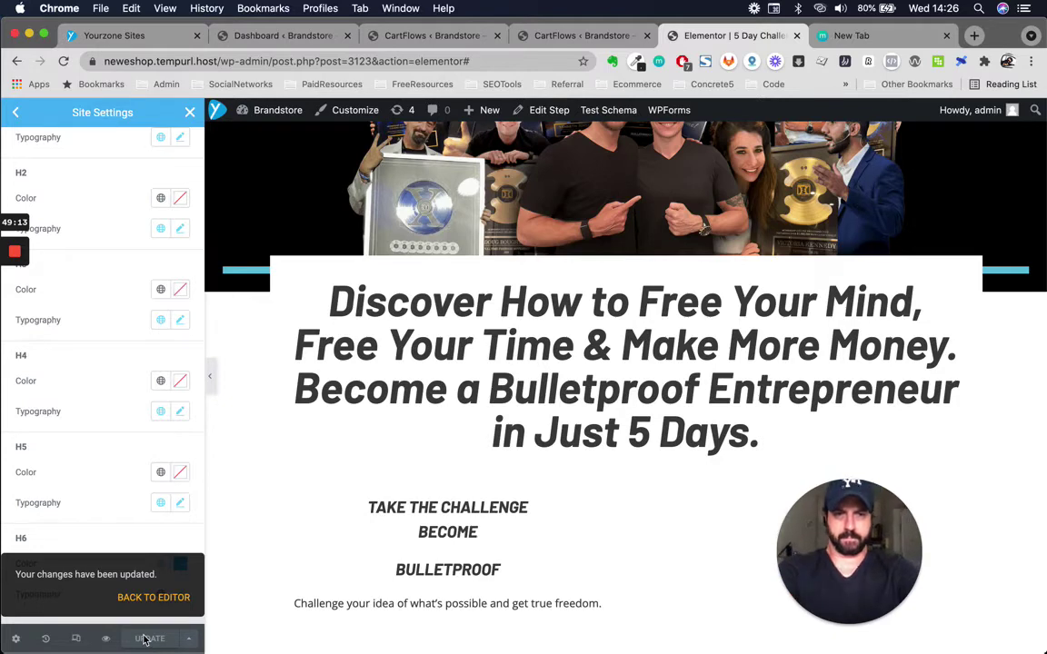
{"action": "scroll", "coordinate": [140, 459], "scroll_direction": "down", "scroll_amount": 2}
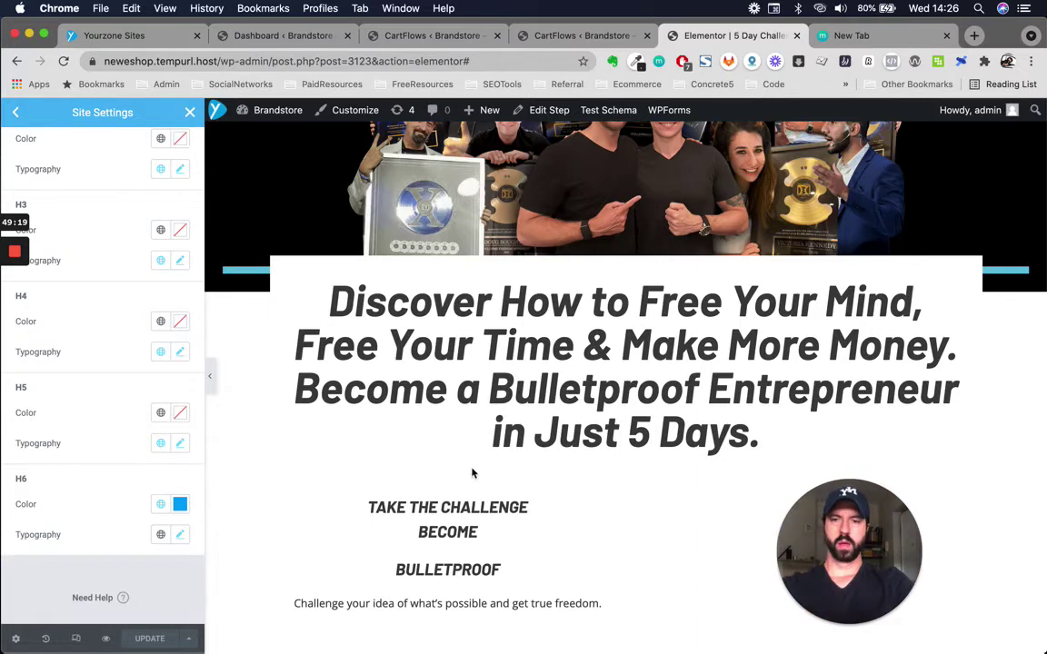
{"action": "left_click", "coordinate": [189, 114]}
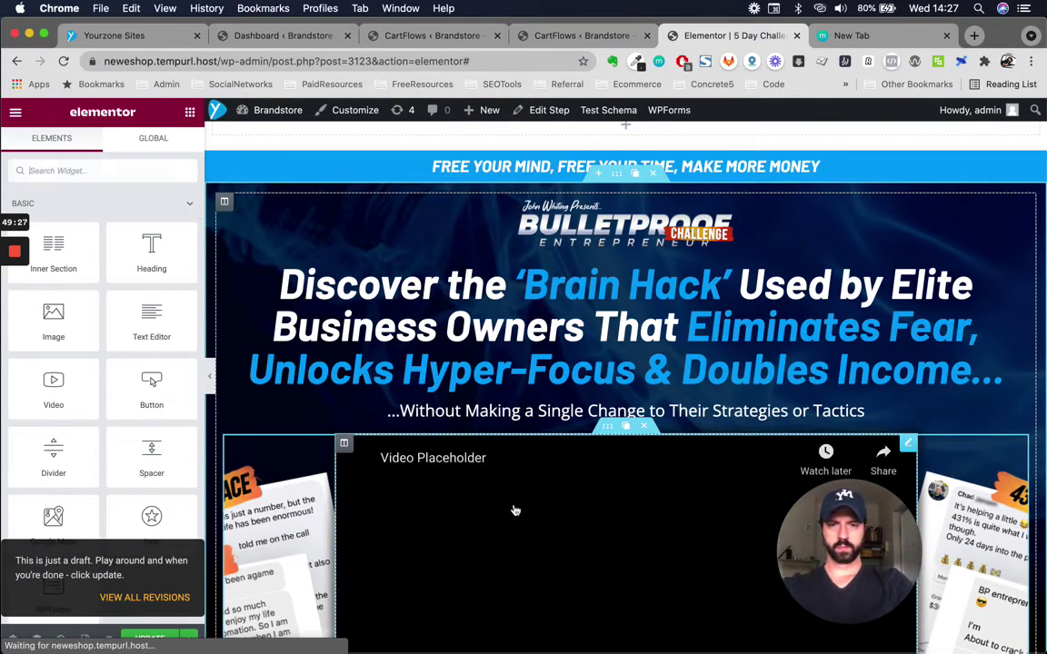
Format the "TAKE THE CHALLENGE" line in the first feature box's text as Heading 6
{"action": "scroll", "coordinate": [514, 509], "scroll_direction": "down", "scroll_amount": 10}
{"action": "scroll", "coordinate": [480, 509], "scroll_direction": "down", "scroll_amount": 5}
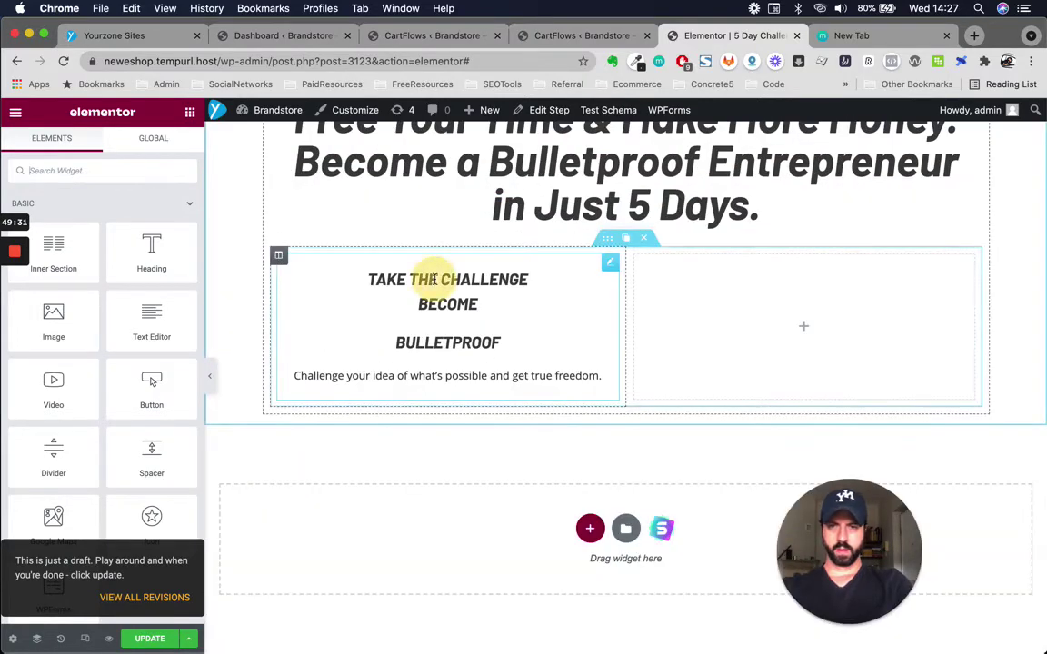
{"action": "left_click", "coordinate": [434, 279]}
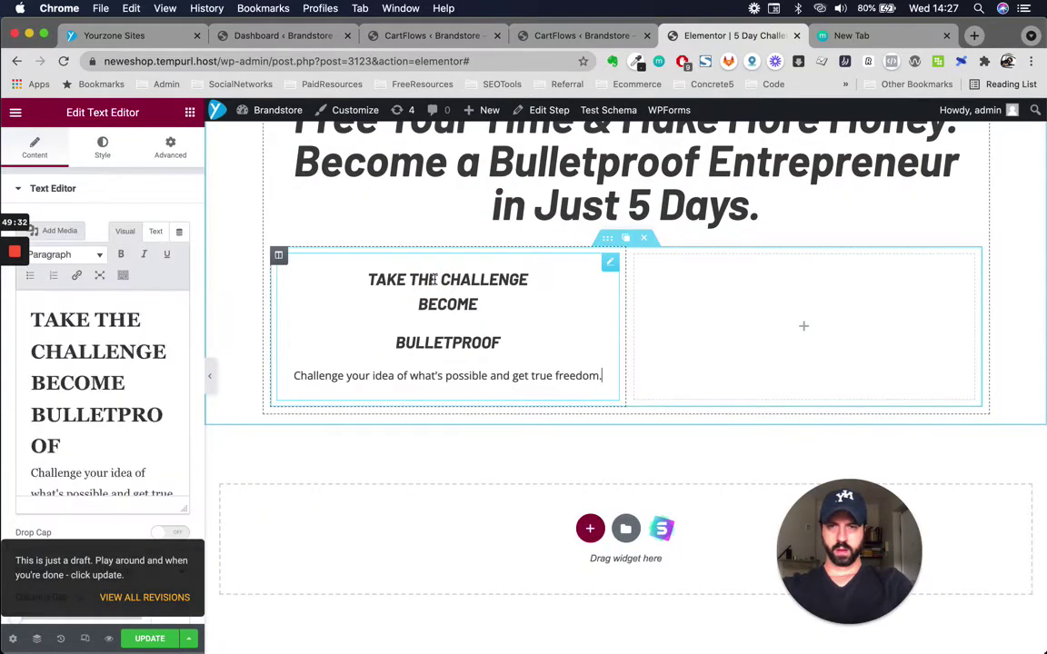
{"action": "left_click", "coordinate": [32, 318]}
{"action": "left_click_drag", "start_coordinate": [31, 311], "coordinate": [166, 355]}
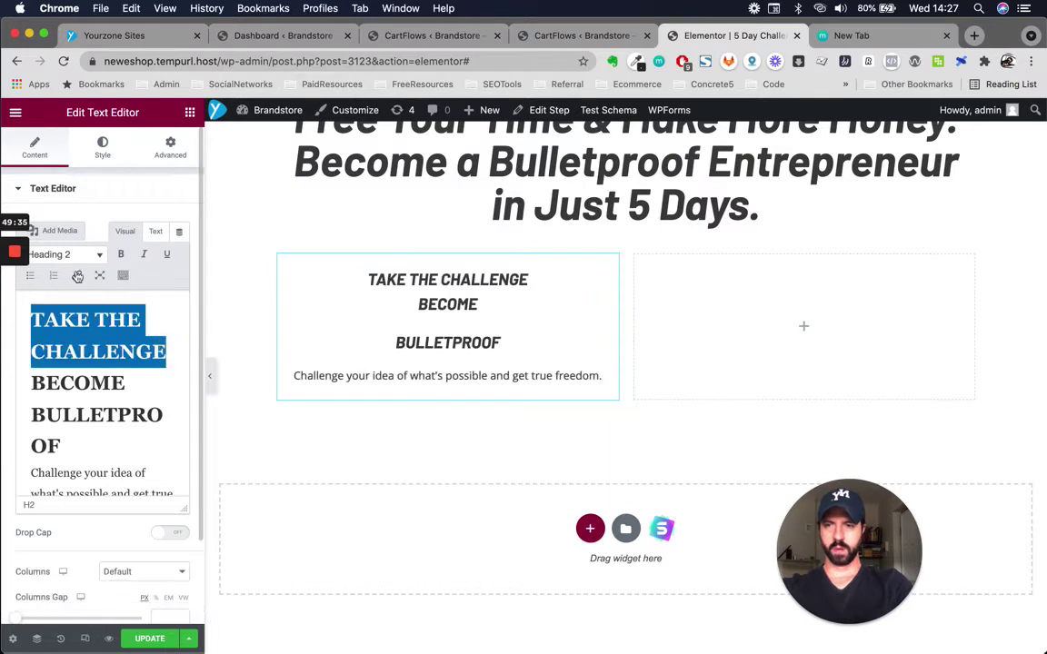
{"action": "left_click", "coordinate": [76, 257]}
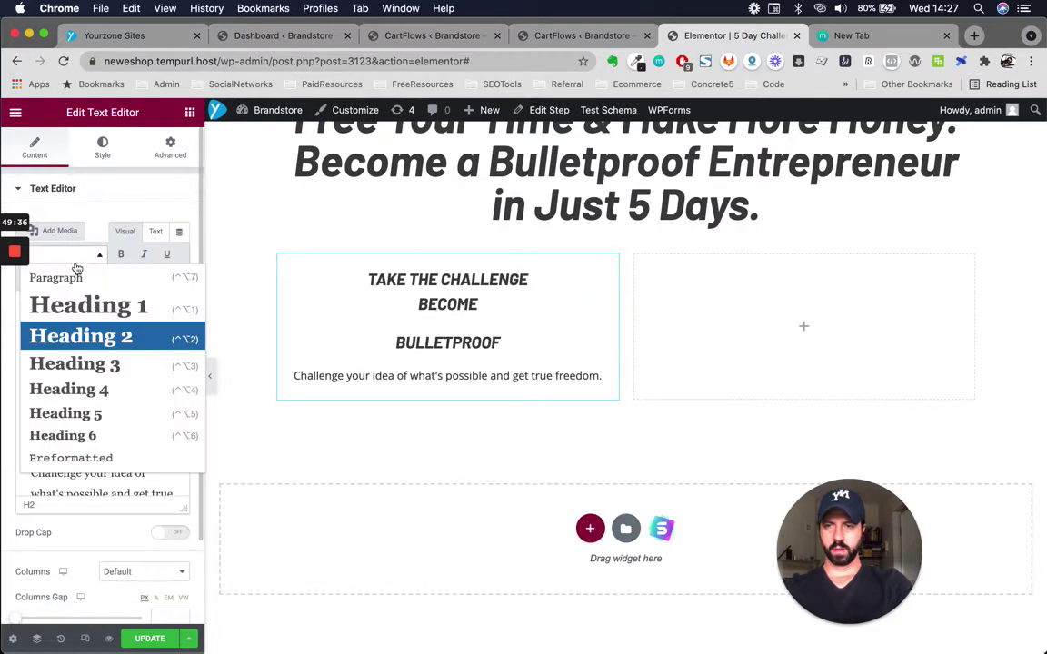
{"action": "left_click", "coordinate": [100, 433]}
{"action": "left_click", "coordinate": [83, 340]}
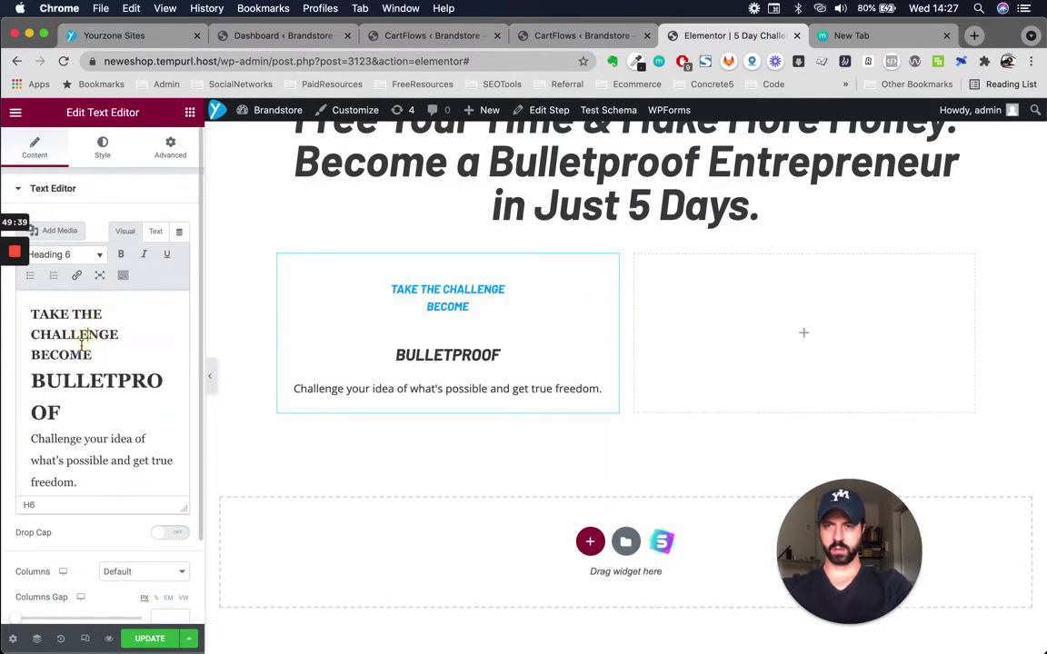
Join "BECOME" and "BULLETPROOF" into one heading on its own line below "TAKE THE CHALLENGE"
{"action": "left_click", "coordinate": [32, 380]}
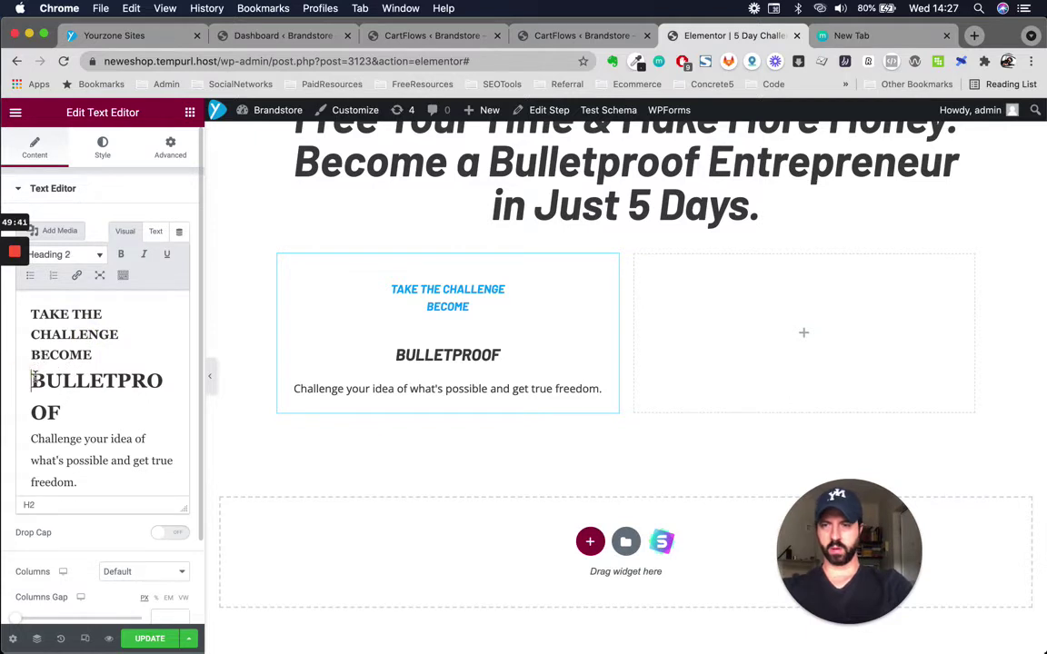
{"action": "key", "text": "BackSpace"}
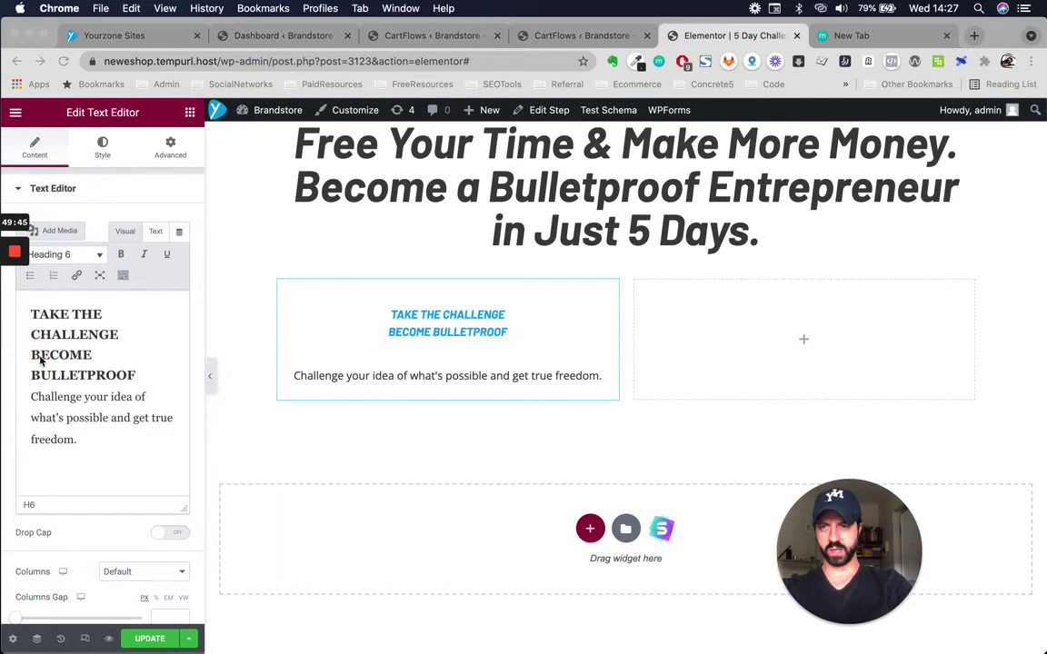
{"action": "left_click", "coordinate": [42, 355]}
{"action": "key", "text": "BackSpace"}
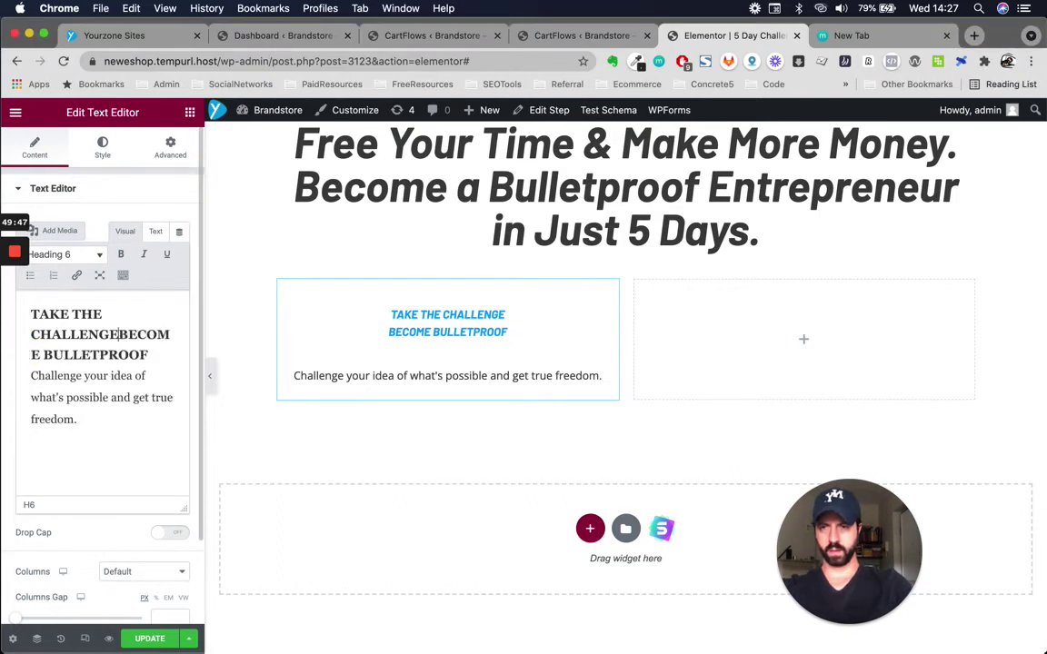
{"action": "key", "text": "Return"}
Try Heading 4 on the "BECOME BULLETPROOF" line and settle on Heading 5
{"action": "left_click", "coordinate": [141, 379], "text": "shift"}
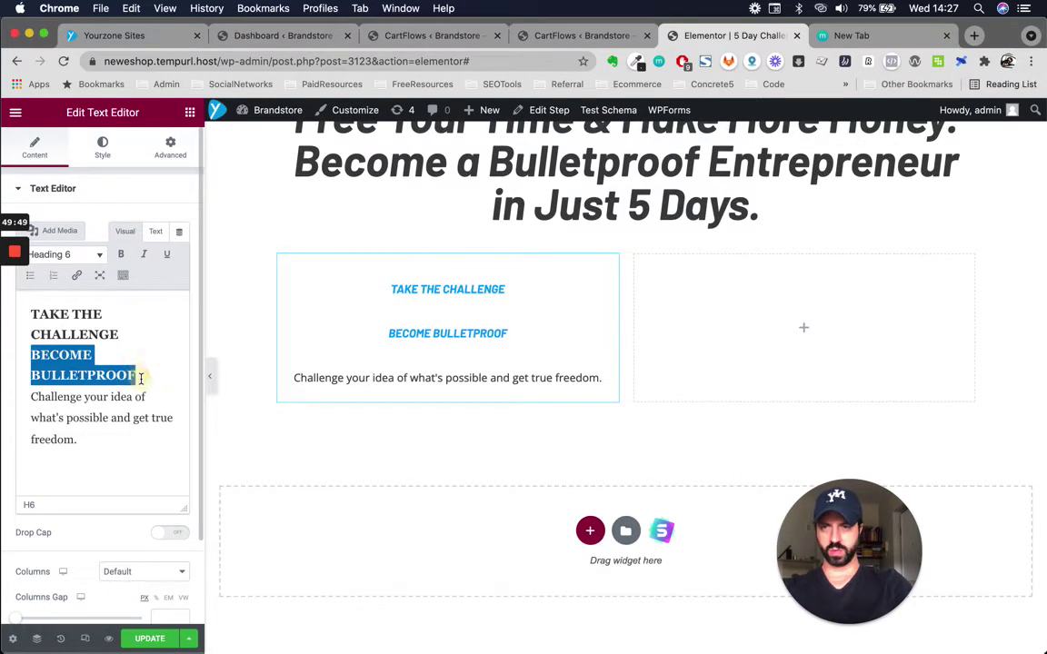
{"action": "left_click", "coordinate": [77, 255]}
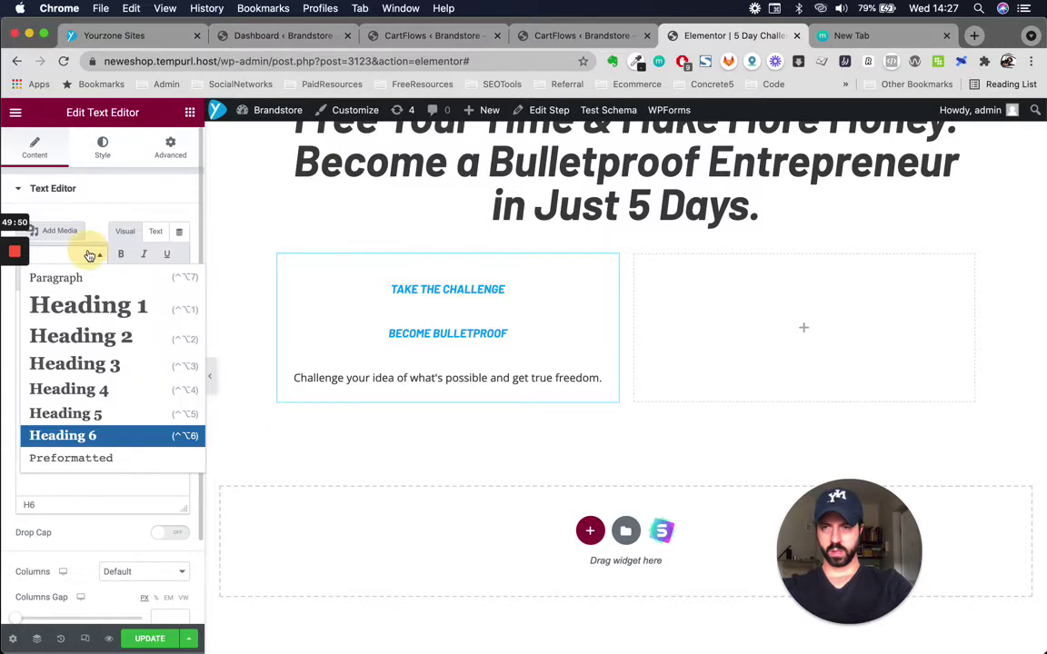
{"action": "left_click", "coordinate": [84, 390]}
{"action": "left_click", "coordinate": [101, 384]}
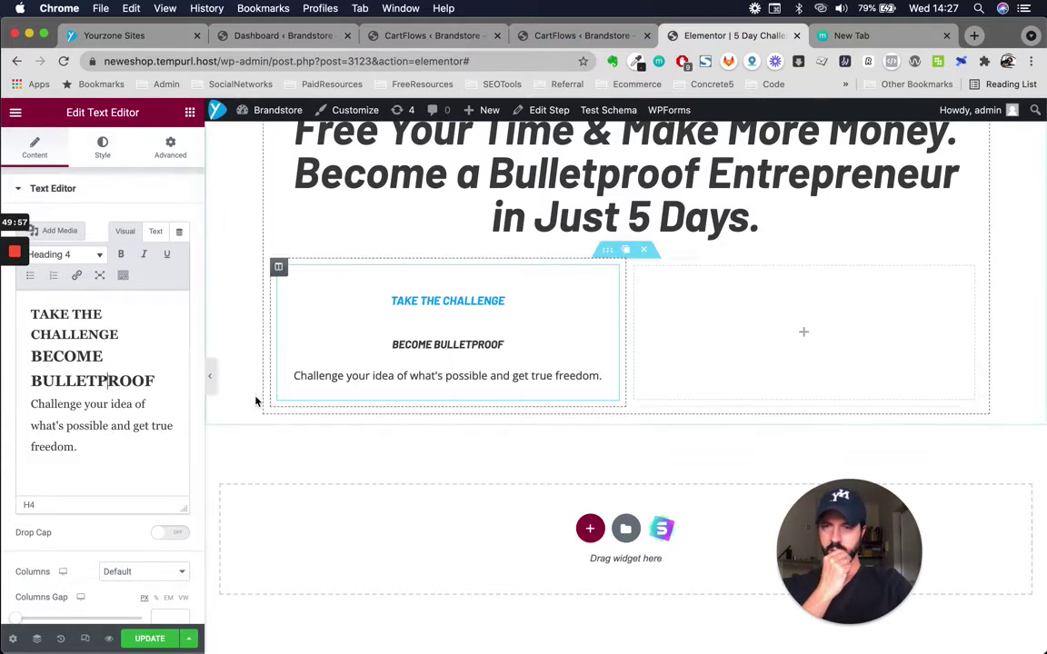
{"action": "left_click", "coordinate": [89, 261]}
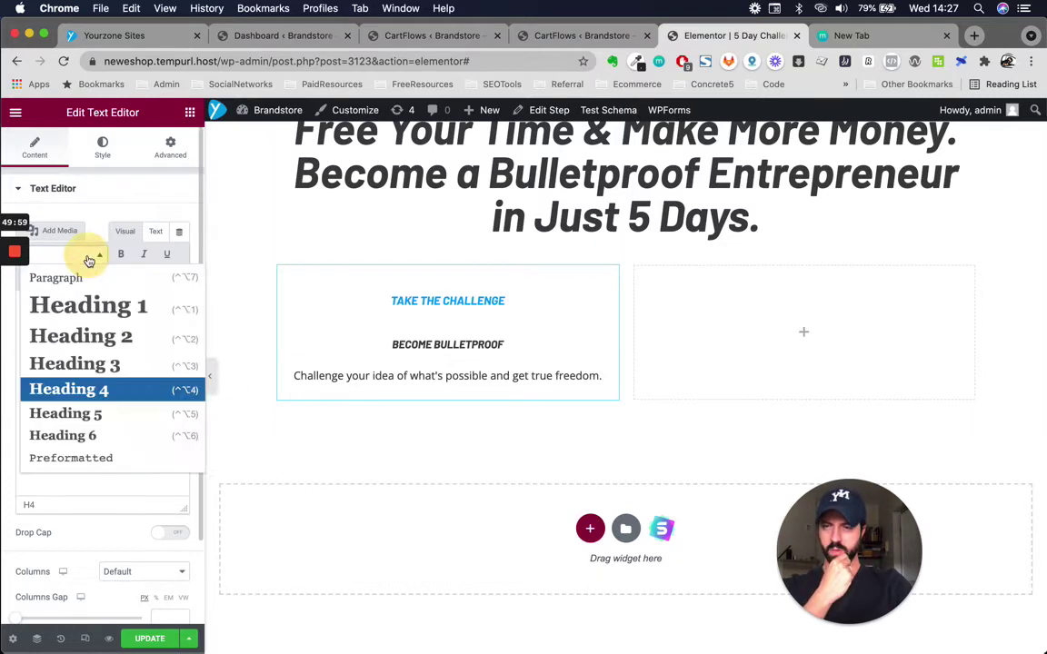
{"action": "left_click", "coordinate": [78, 415]}
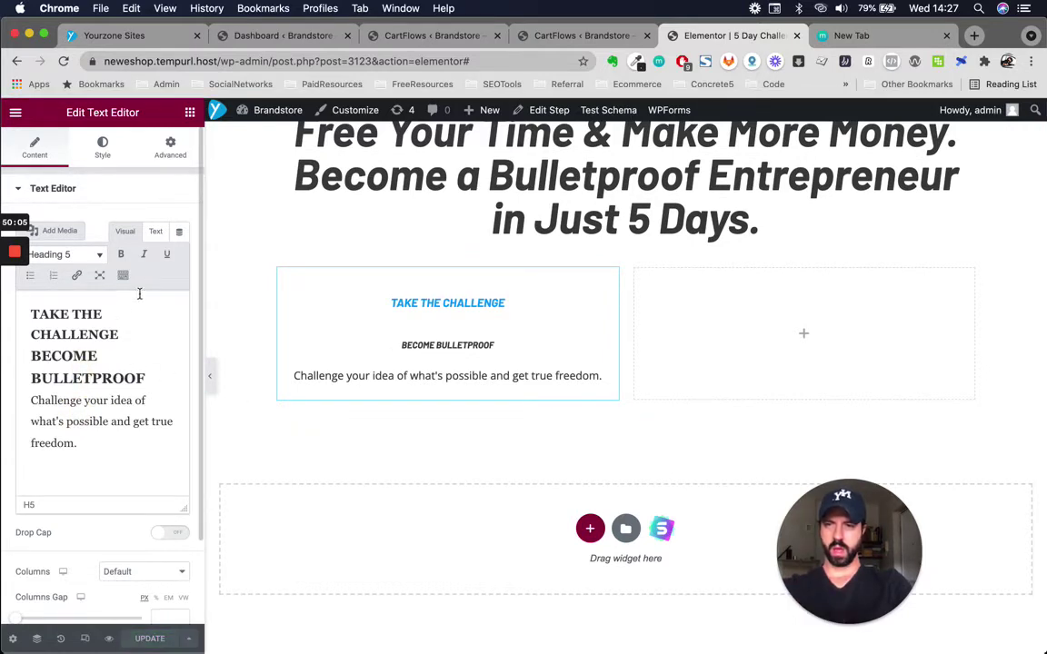
Check the heading tags in the feature box text's HTML source and return to the visual view
{"action": "left_click", "coordinate": [157, 231]}
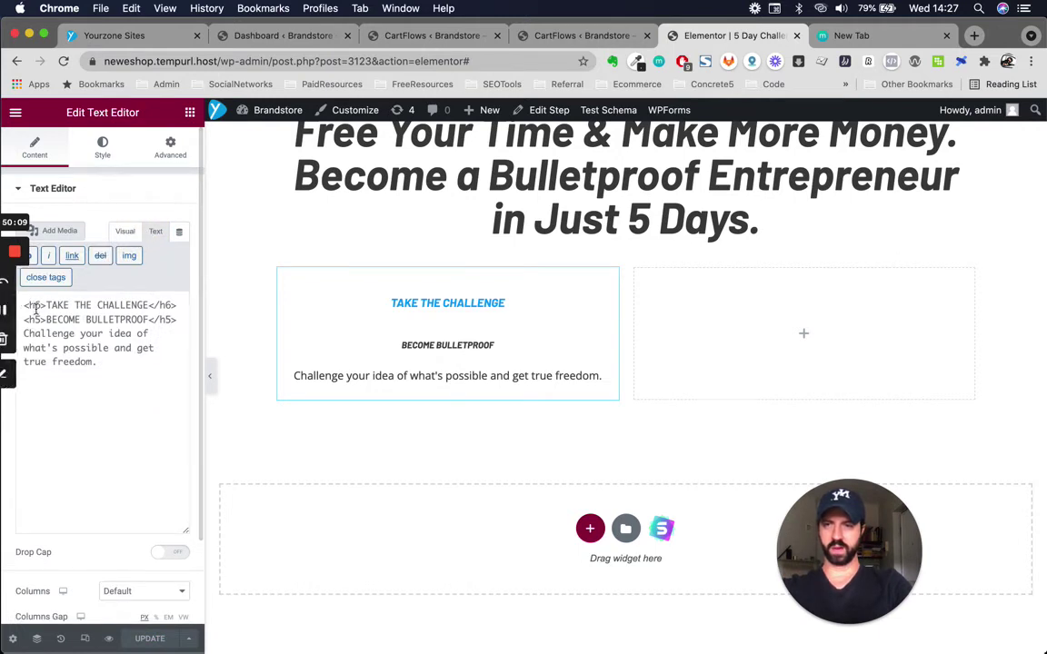
{"action": "left_click", "coordinate": [125, 233]}
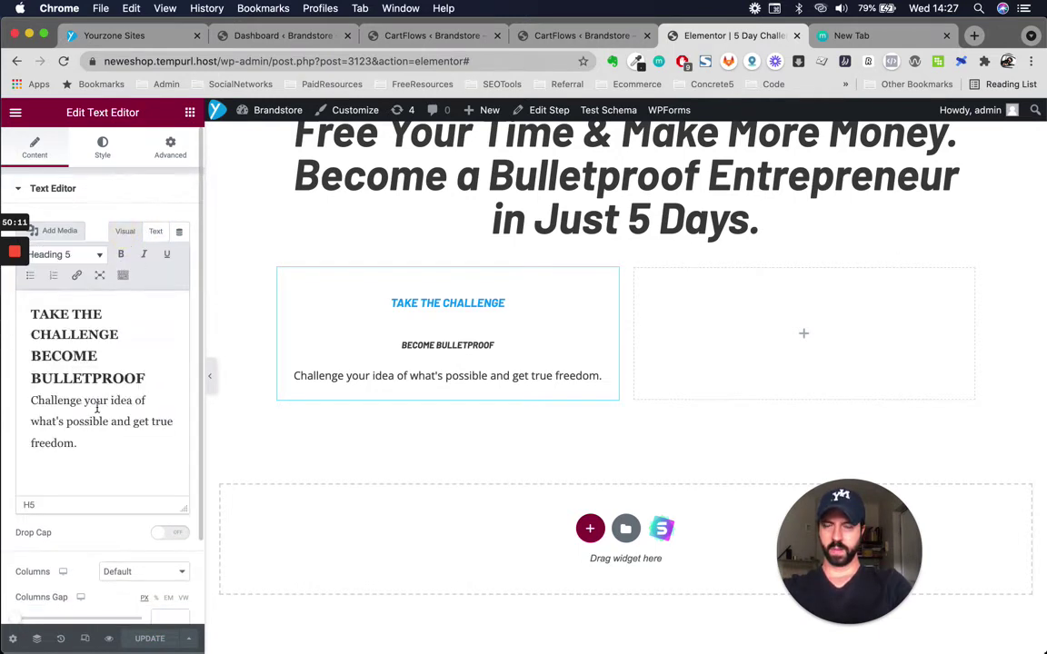
Open the site-wide typography settings and examine the H5 font size and style options
{"action": "left_click", "coordinate": [16, 112]}
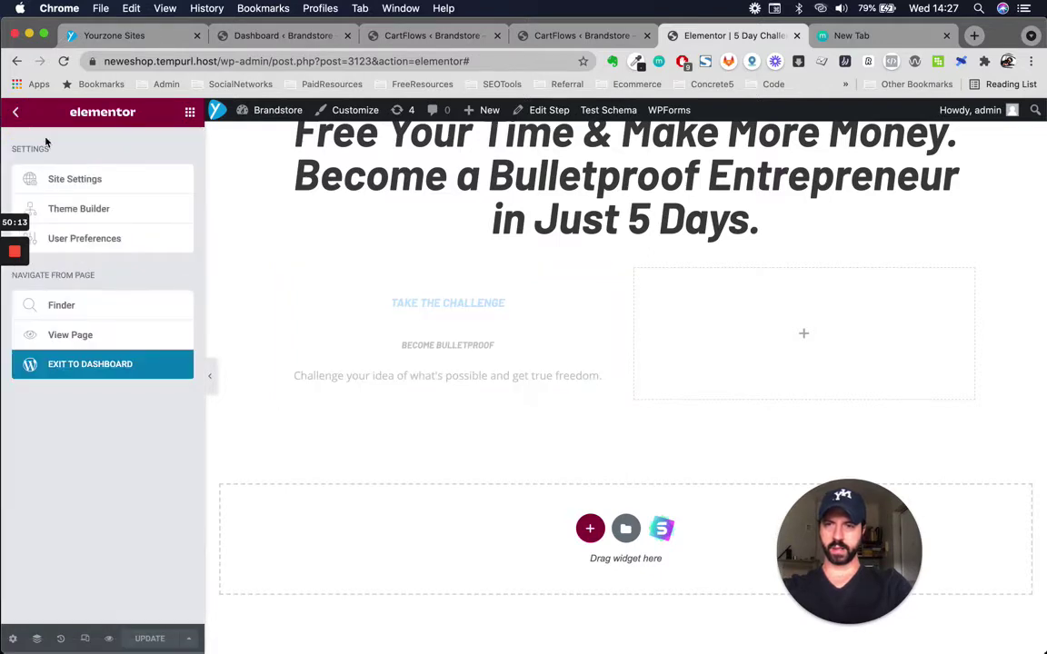
{"action": "left_click", "coordinate": [97, 185]}
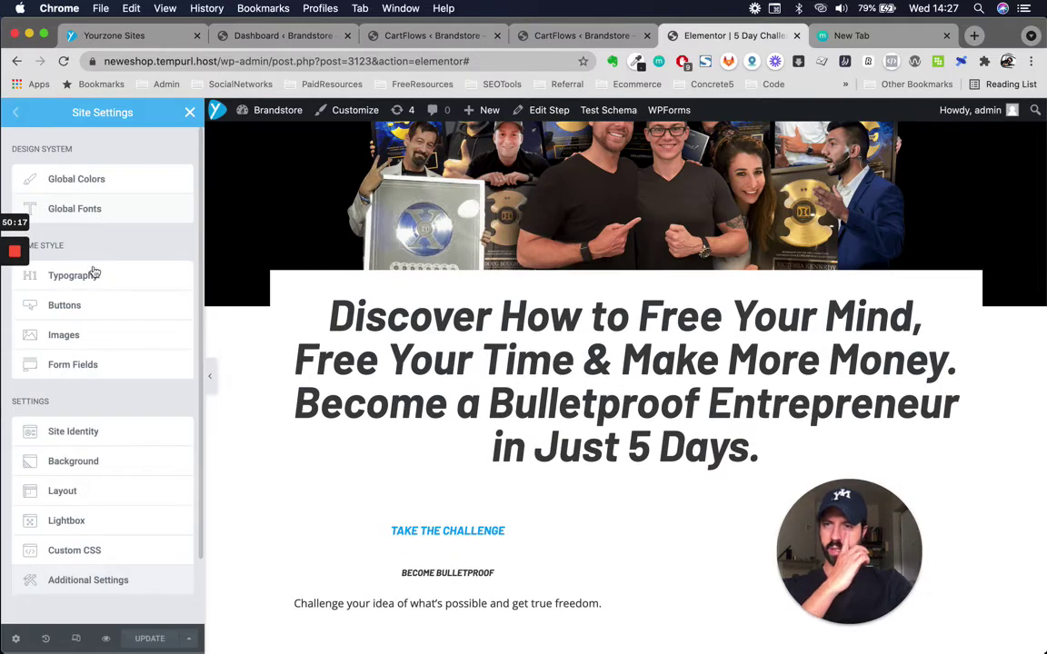
{"action": "left_click", "coordinate": [73, 275]}
{"action": "scroll", "coordinate": [122, 374], "scroll_direction": "down", "scroll_amount": 6}
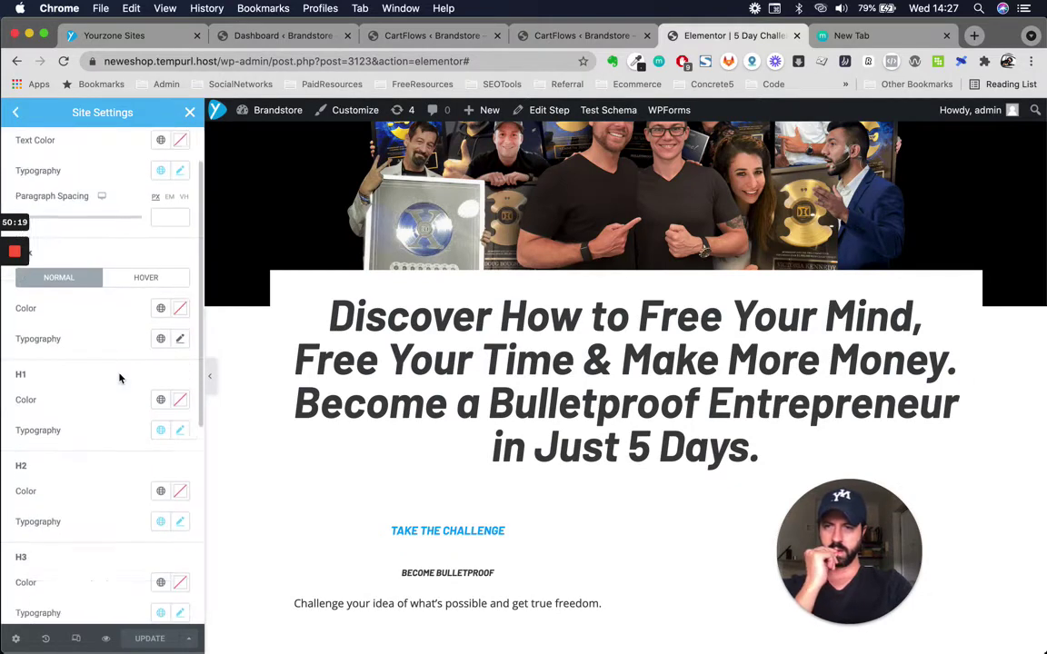
{"action": "scroll", "coordinate": [112, 381], "scroll_direction": "up", "scroll_amount": 2}
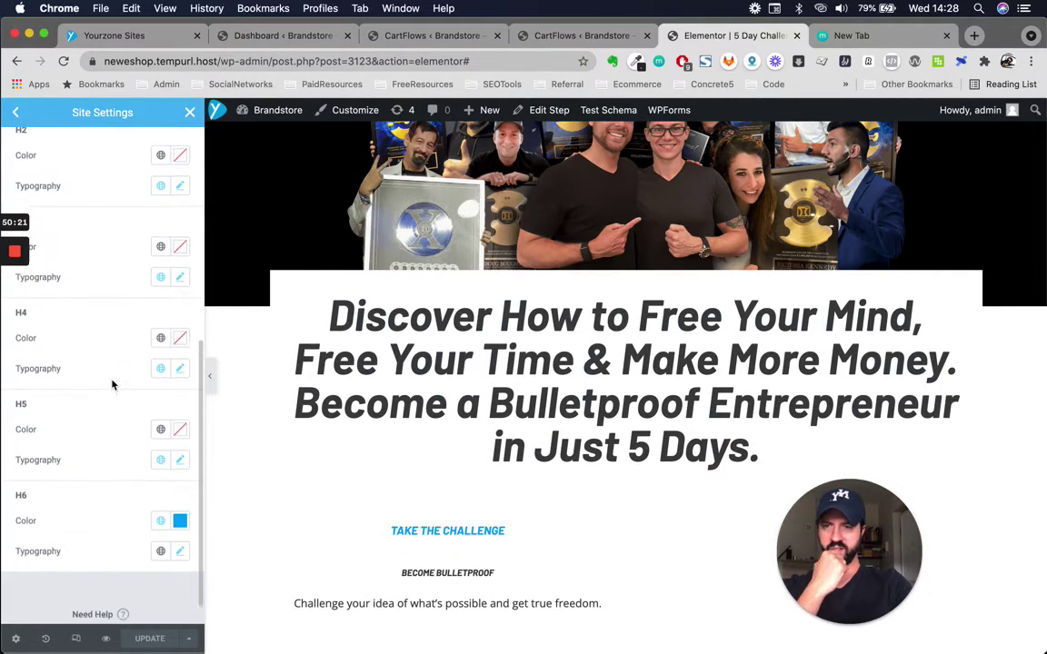
{"action": "left_click", "coordinate": [181, 469]}
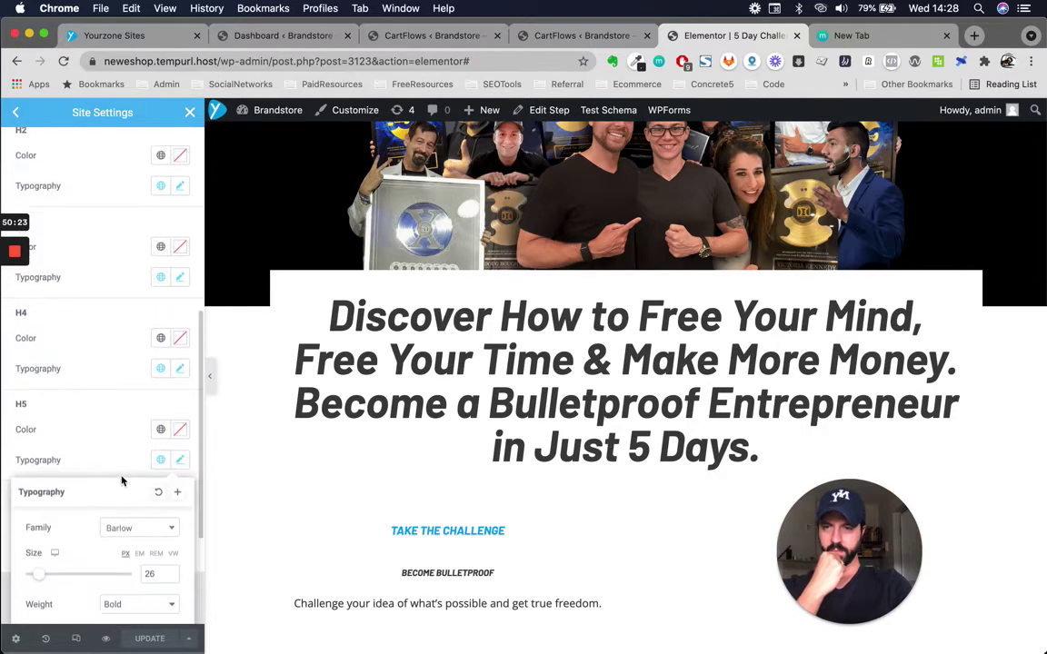
{"action": "scroll", "coordinate": [127, 487], "scroll_direction": "down", "scroll_amount": 4}
{"action": "left_click", "coordinate": [151, 490]}
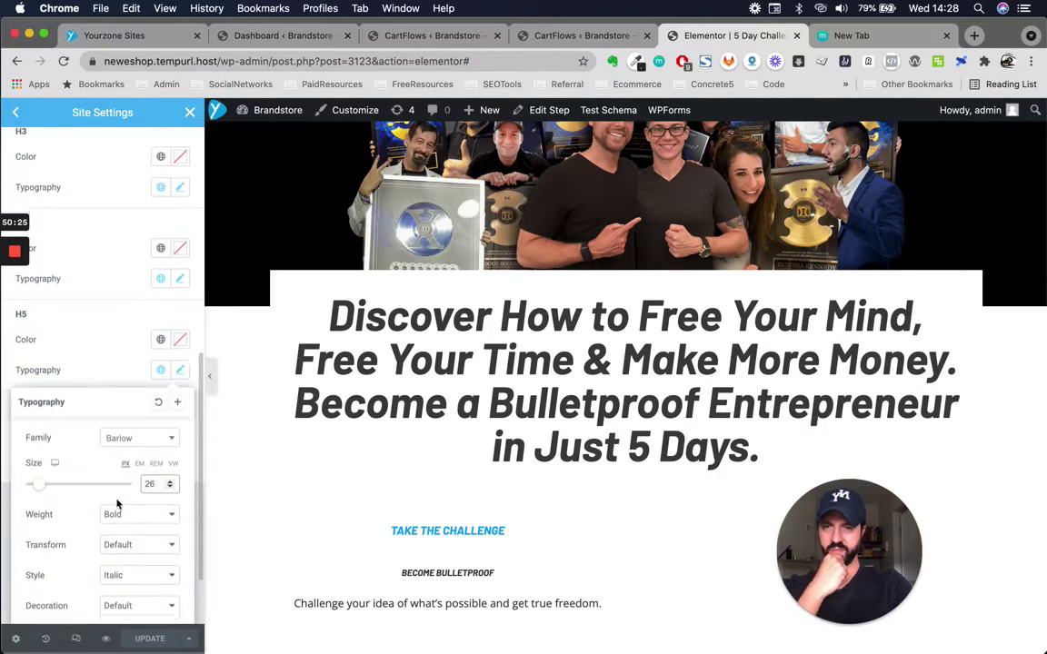
{"action": "scroll", "coordinate": [116, 504], "scroll_direction": "down", "scroll_amount": 4}
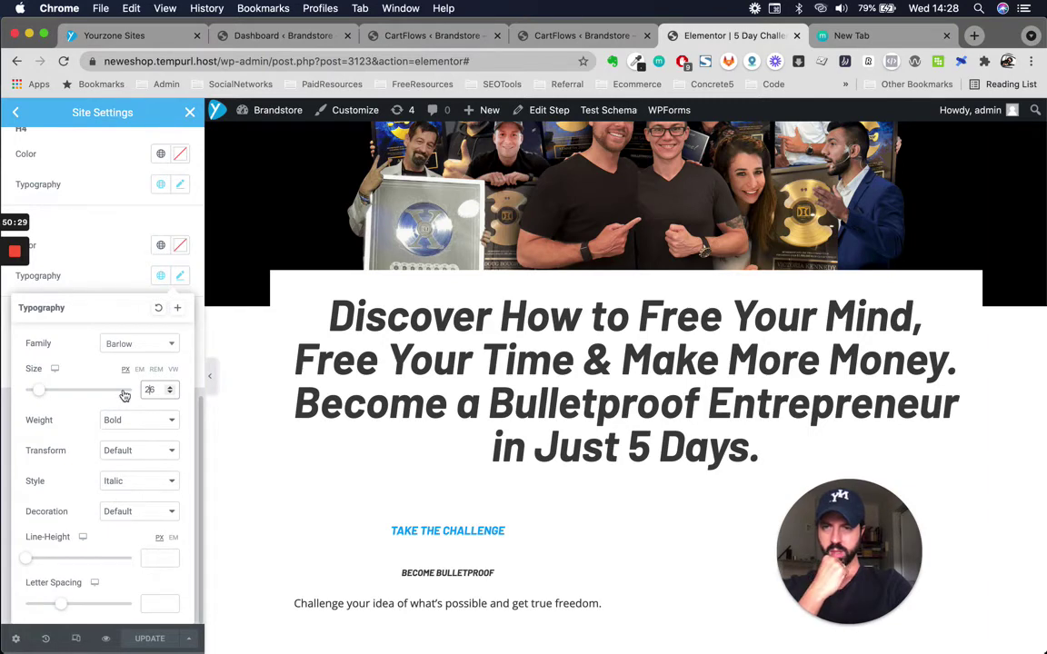
{"action": "left_click", "coordinate": [128, 273]}
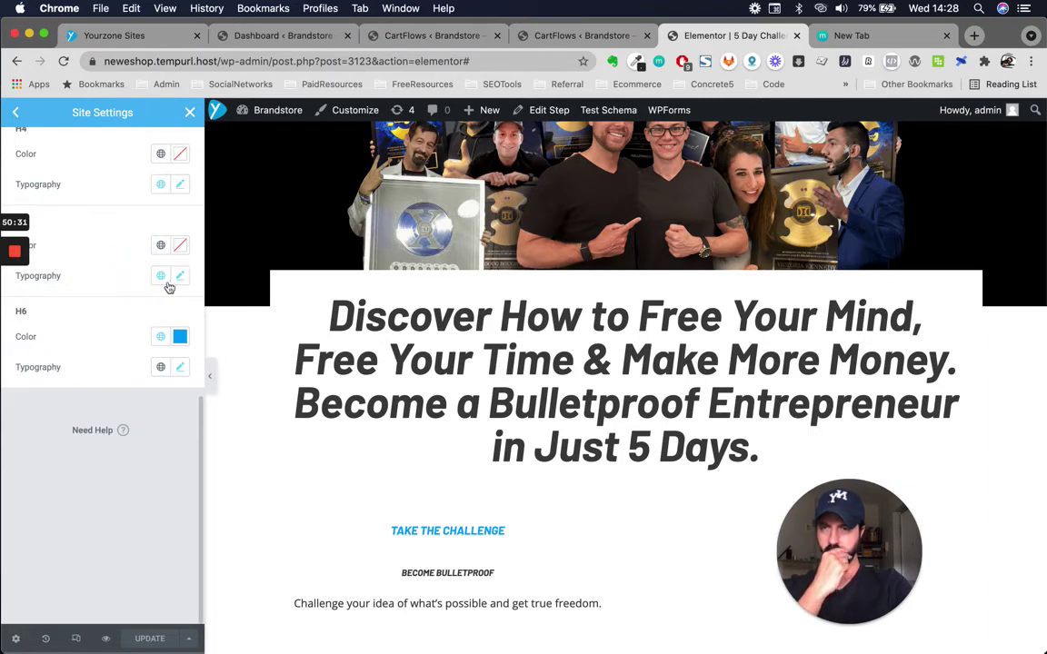
Examine the H6 typography options in the site settings for comparison with H5
{"action": "scroll", "coordinate": [138, 309], "scroll_direction": "up", "scroll_amount": 2}
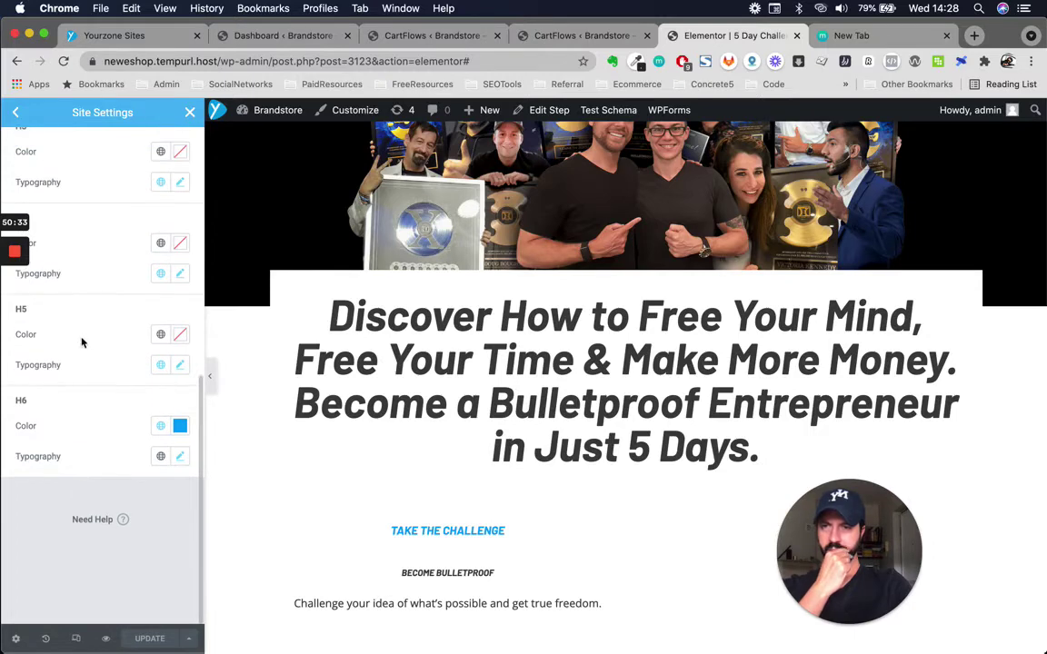
{"action": "left_click", "coordinate": [180, 458]}
{"action": "scroll", "coordinate": [141, 512], "scroll_direction": "down", "scroll_amount": 2}
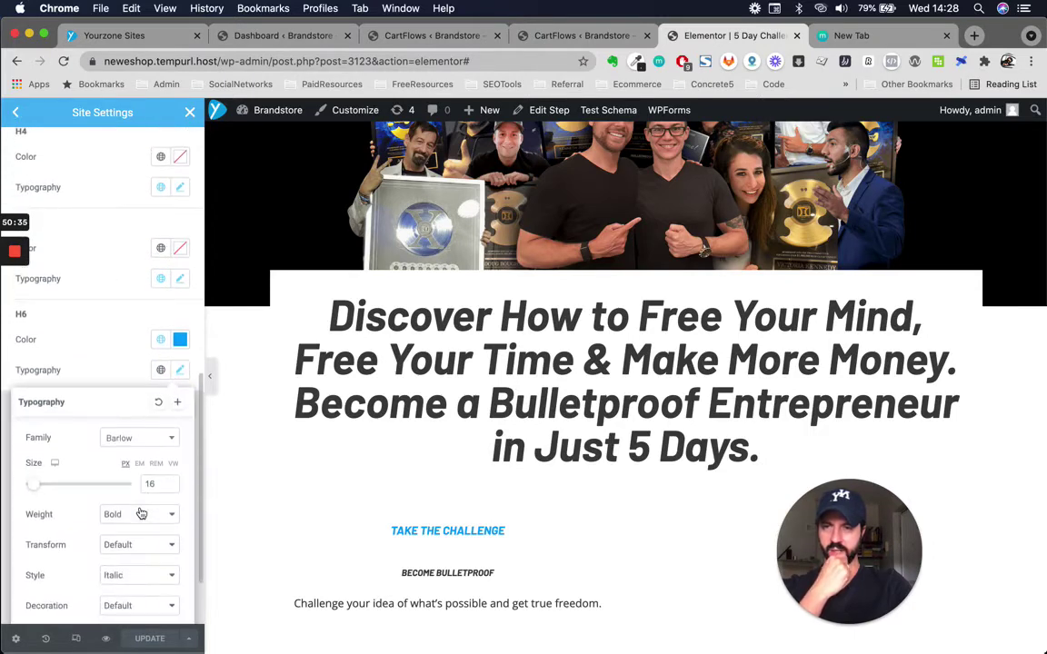
Set the H5 typography size to 26 px again and save the site settings
{"action": "left_click", "coordinate": [180, 285]}
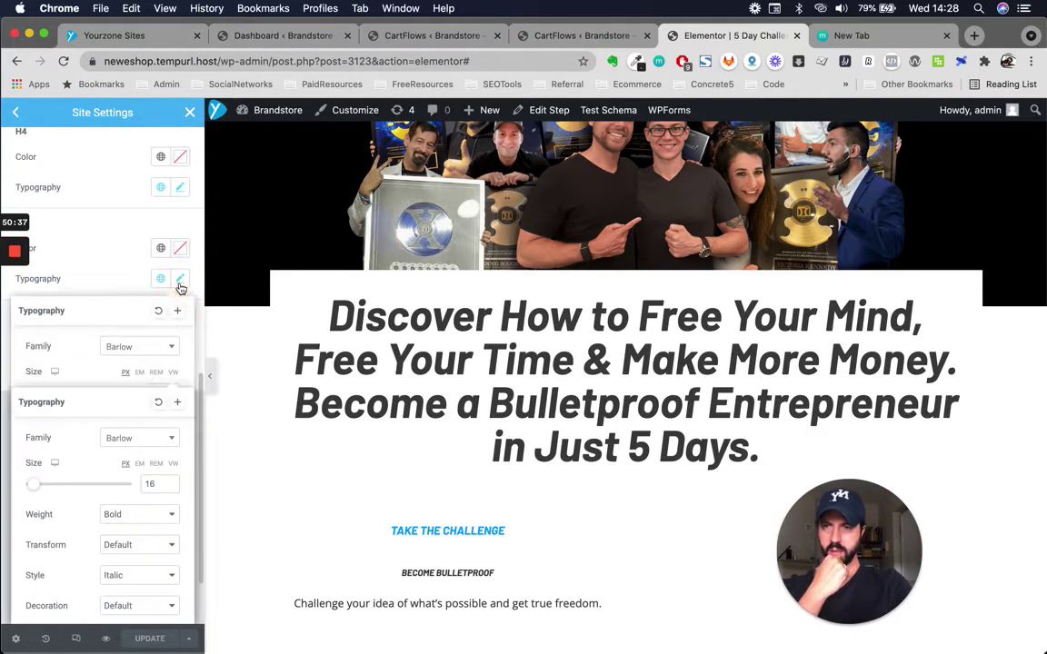
{"action": "left_click", "coordinate": [107, 244]}
{"action": "left_click", "coordinate": [178, 277]}
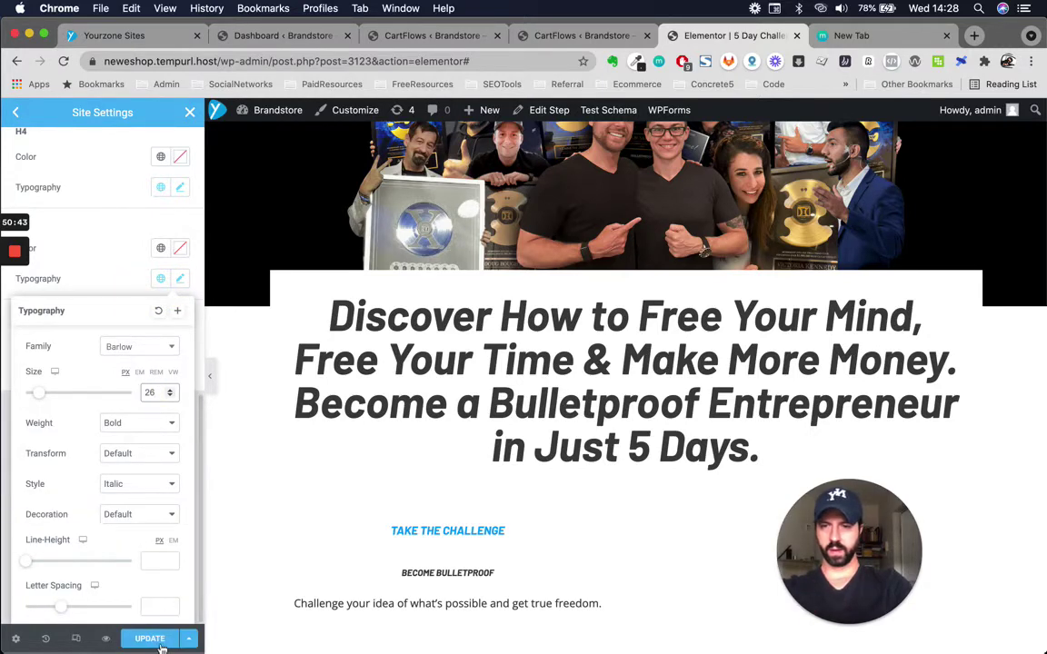
{"action": "left_click", "coordinate": [151, 639]}
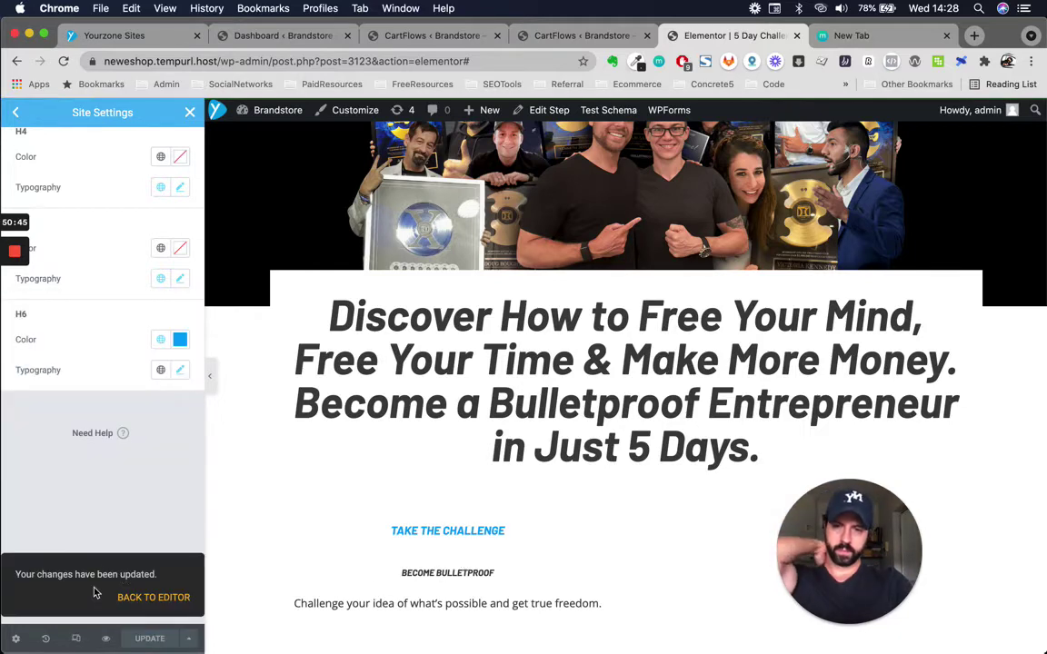
Return to the editor and check the heading level of each heading line in the feature box text
{"action": "left_click", "coordinate": [143, 598]}
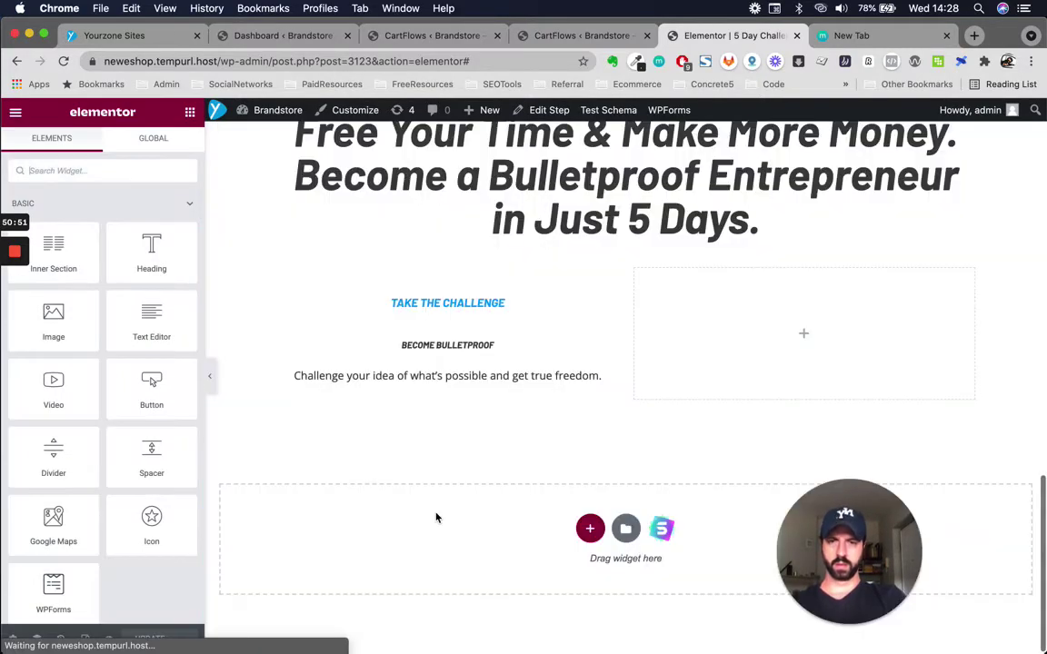
{"action": "left_click", "coordinate": [427, 347]}
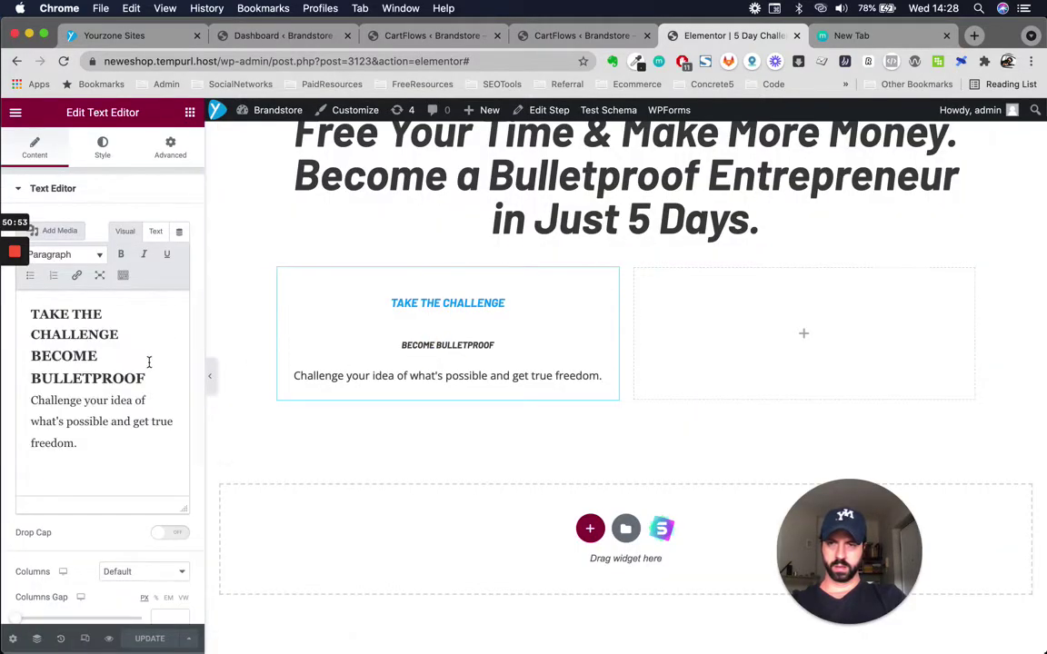
{"action": "left_click", "coordinate": [86, 353]}
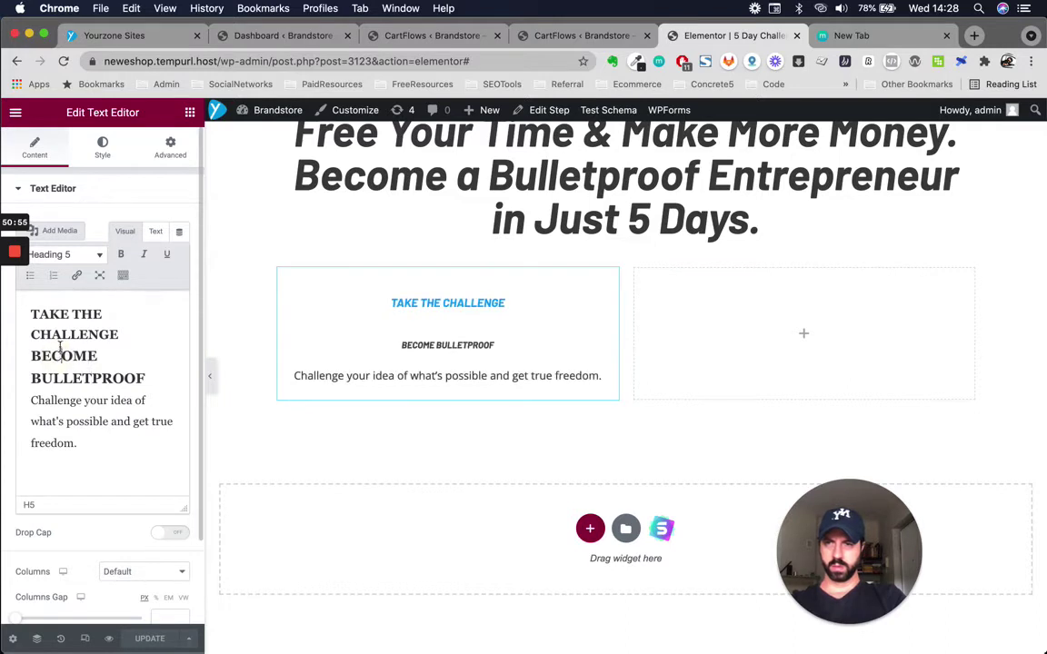
{"action": "left_click", "coordinate": [56, 335]}
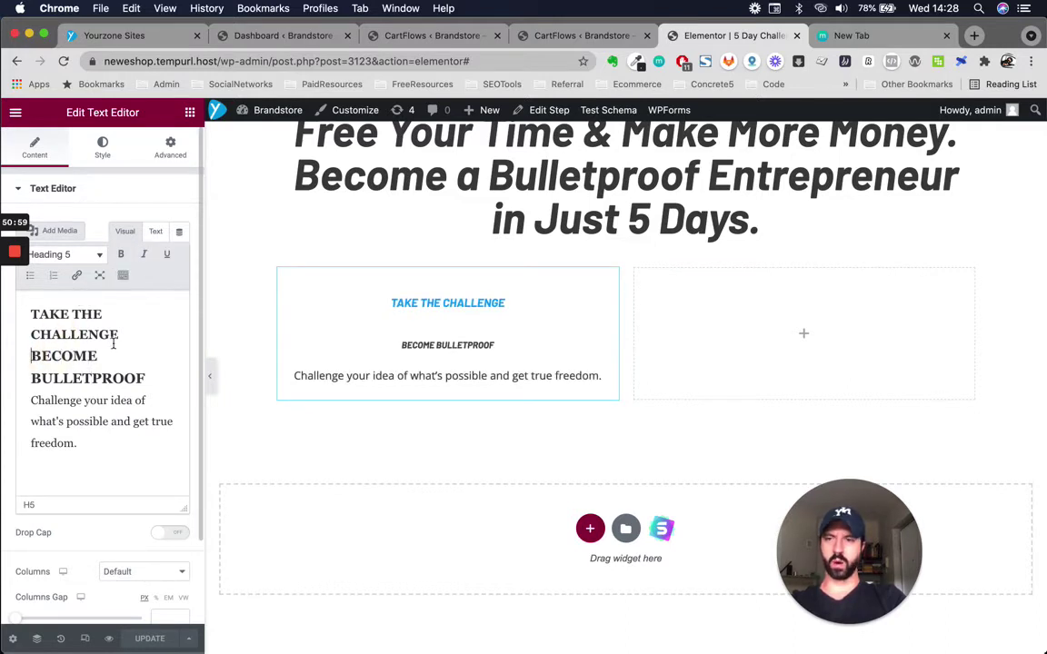
Add a Heading widget above the feature box text with HTML tag H6 and the title "TAKE THE CHALLENGE"
{"action": "left_click", "coordinate": [189, 112]}
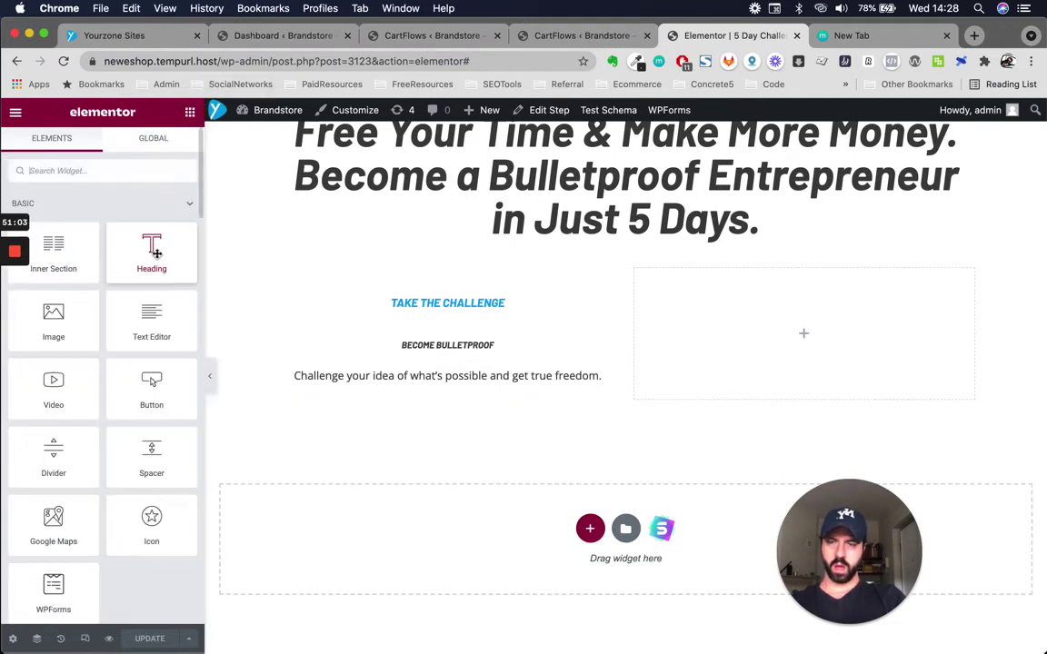
{"action": "left_click_drag", "start_coordinate": [151, 250], "coordinate": [450, 290]}
{"action": "left_click", "coordinate": [148, 398]}
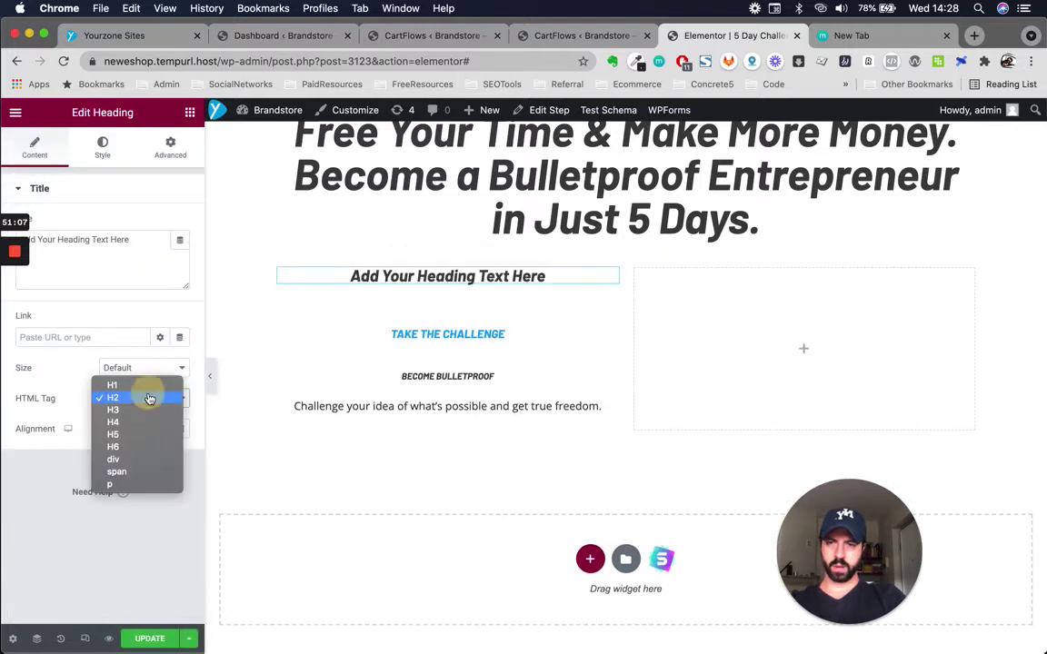
{"action": "left_click", "coordinate": [133, 446]}
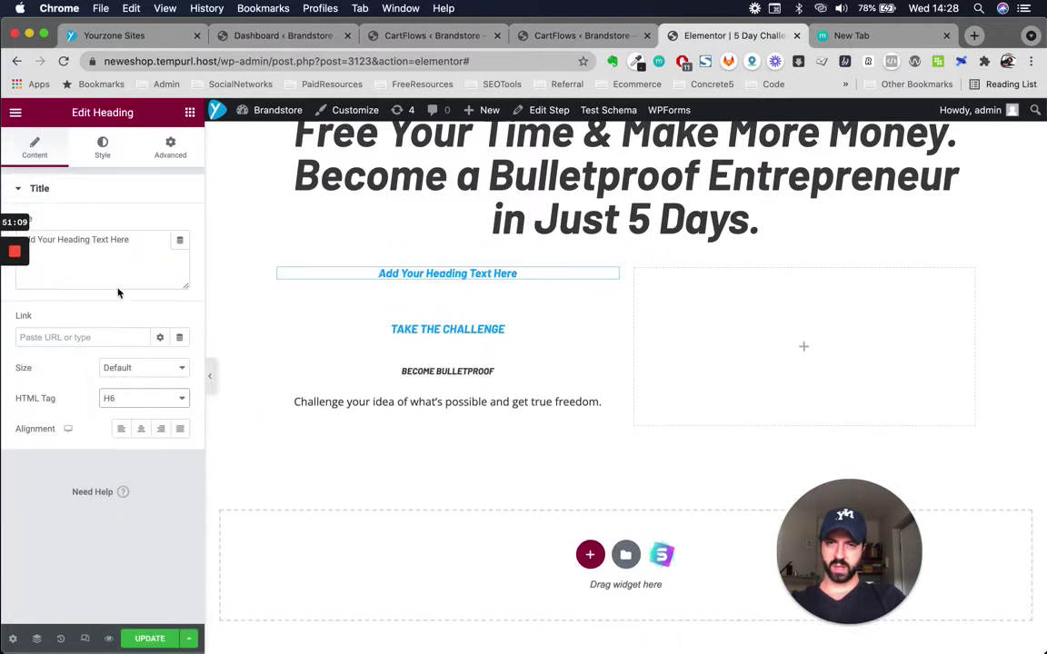
{"action": "triple_click", "coordinate": [132, 249]}
{"action": "type", "text": "T"}
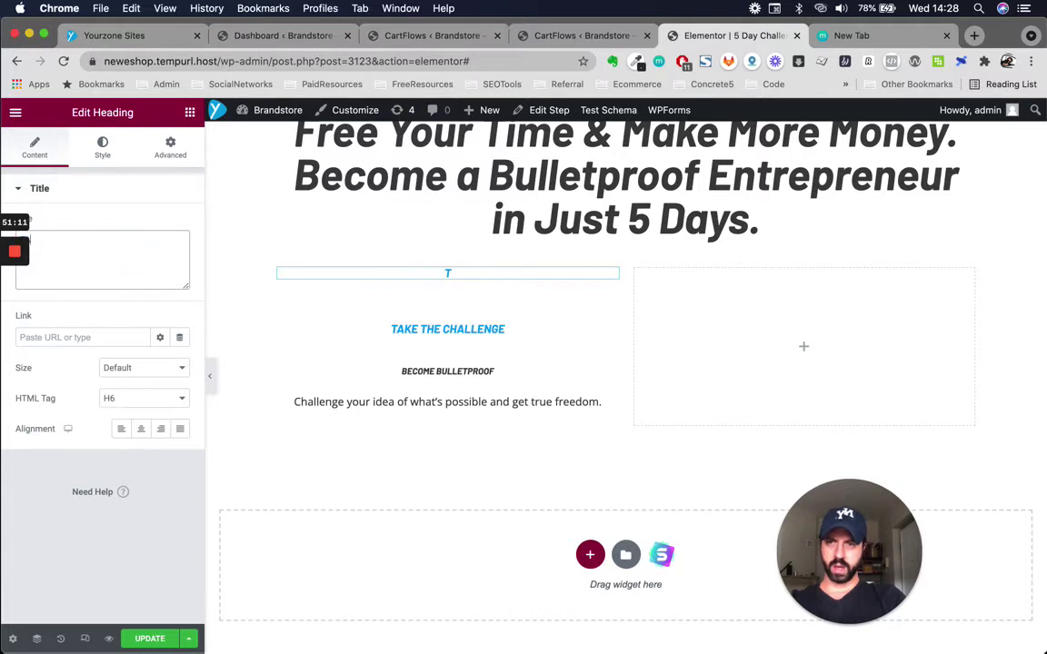
{"action": "type", "text": "AKE THE CHALLENGE"}
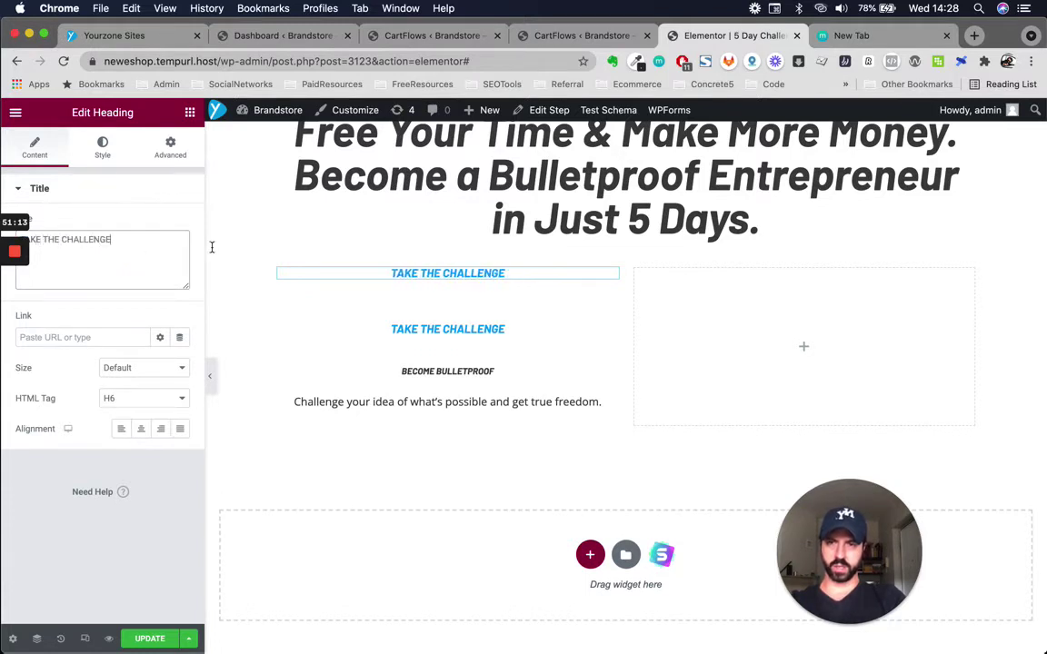
Duplicate the new heading, set the copy's HTML tag to H5 and change its title to "BECOME BULLET PROOF"
{"action": "left_click", "coordinate": [592, 278]}
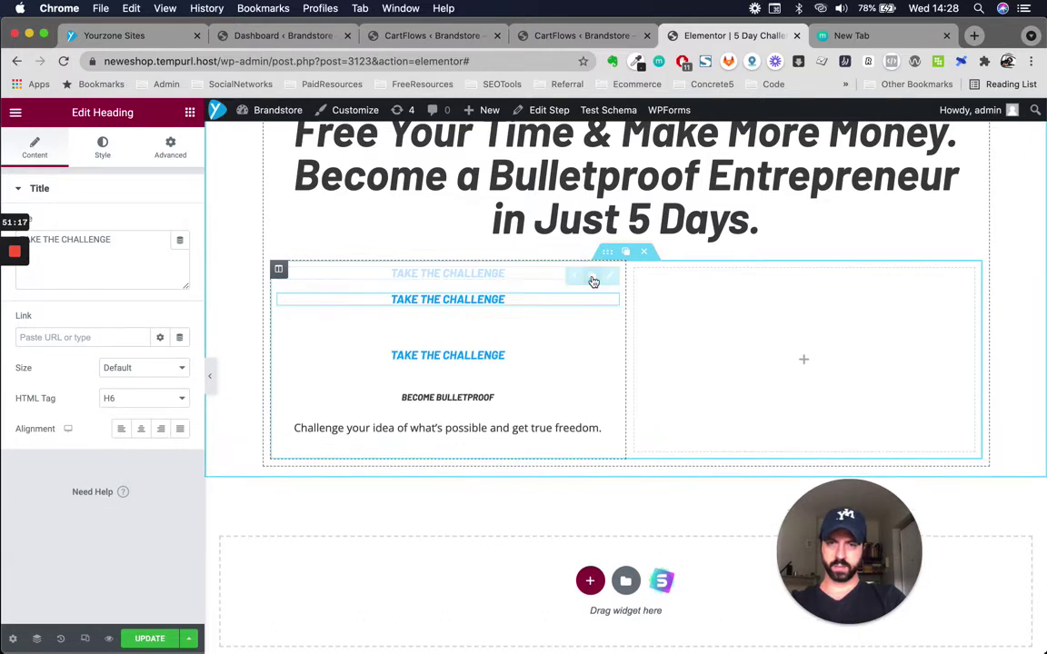
{"action": "left_click", "coordinate": [143, 397]}
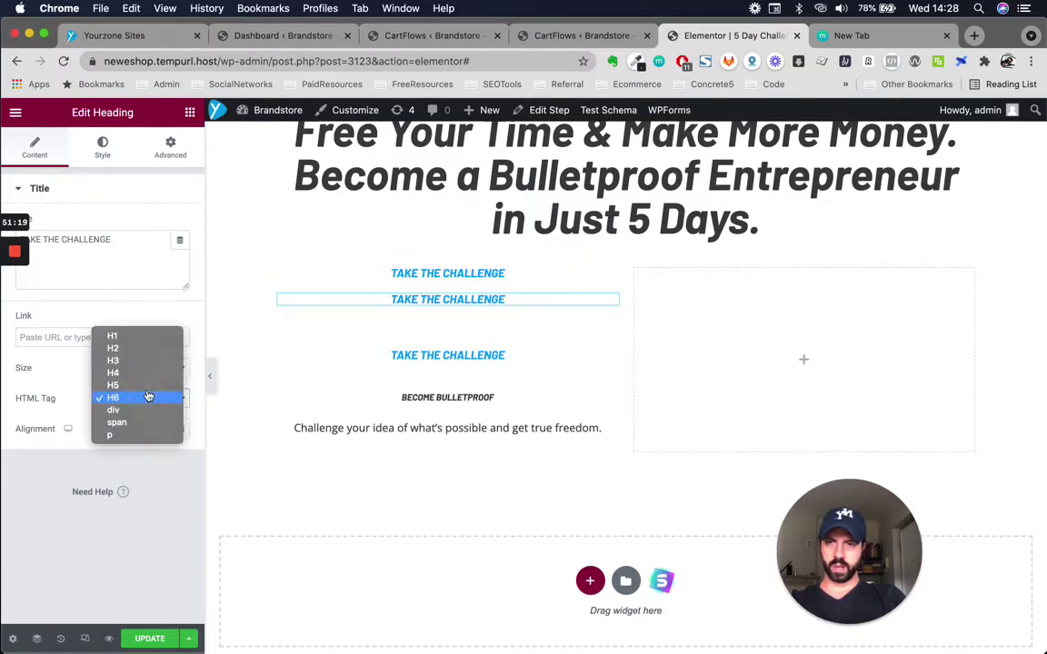
{"action": "left_click", "coordinate": [144, 390]}
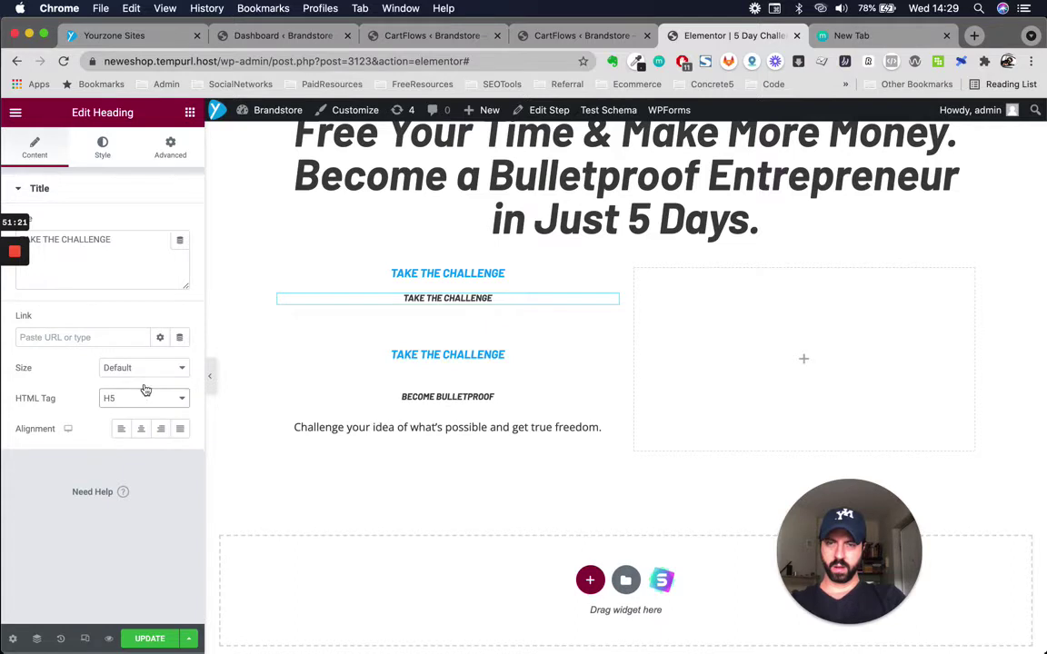
{"action": "left_click", "coordinate": [146, 399]}
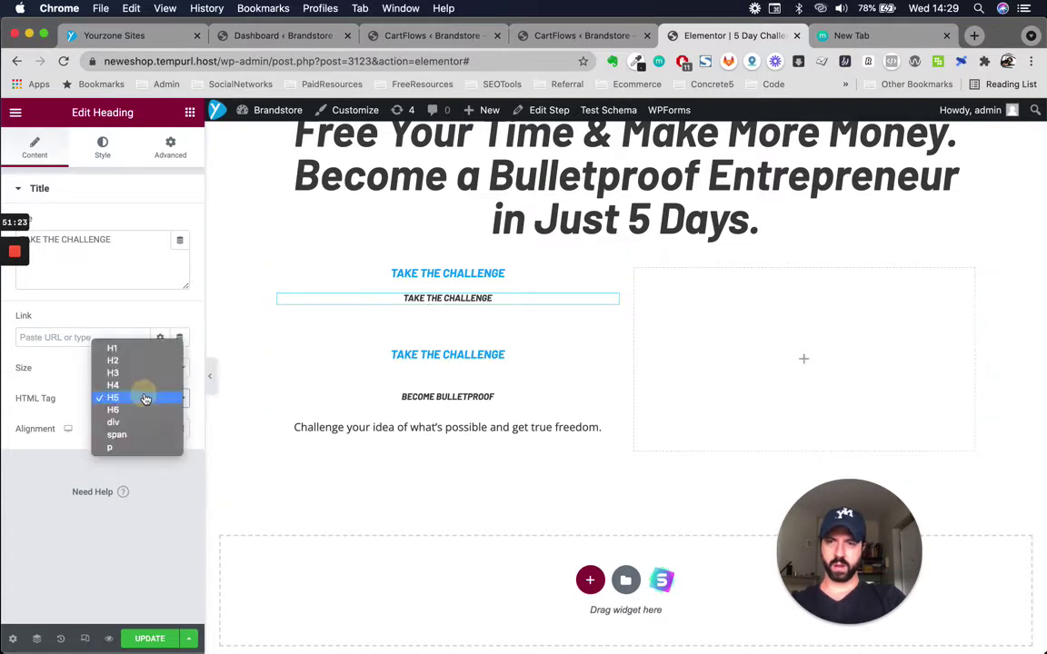
{"action": "left_click", "coordinate": [112, 314]}
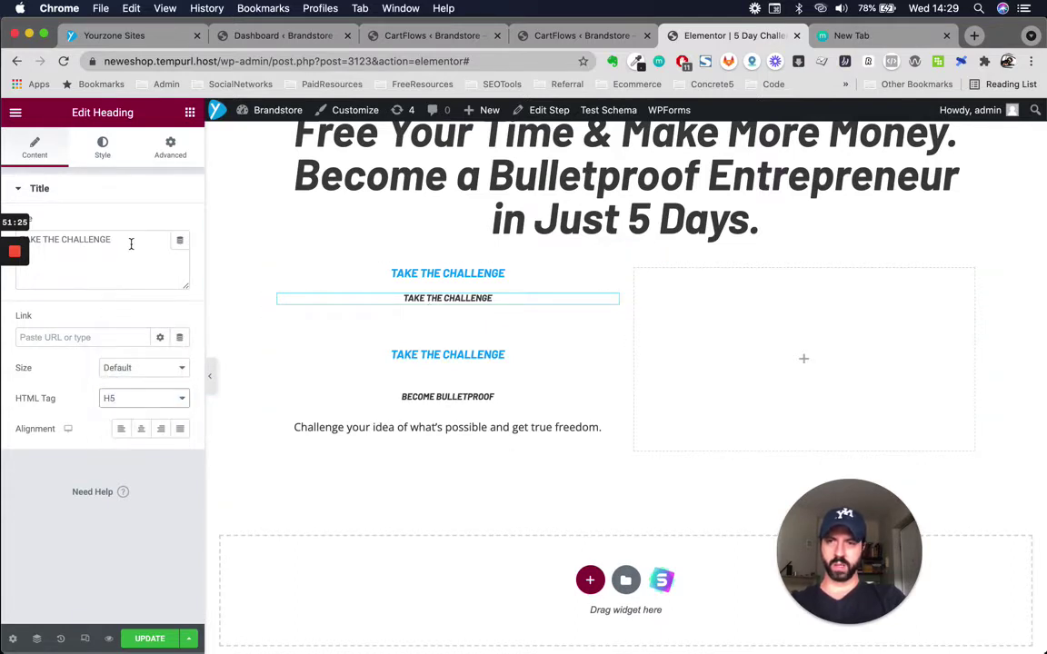
{"action": "triple_click", "coordinate": [158, 268]}
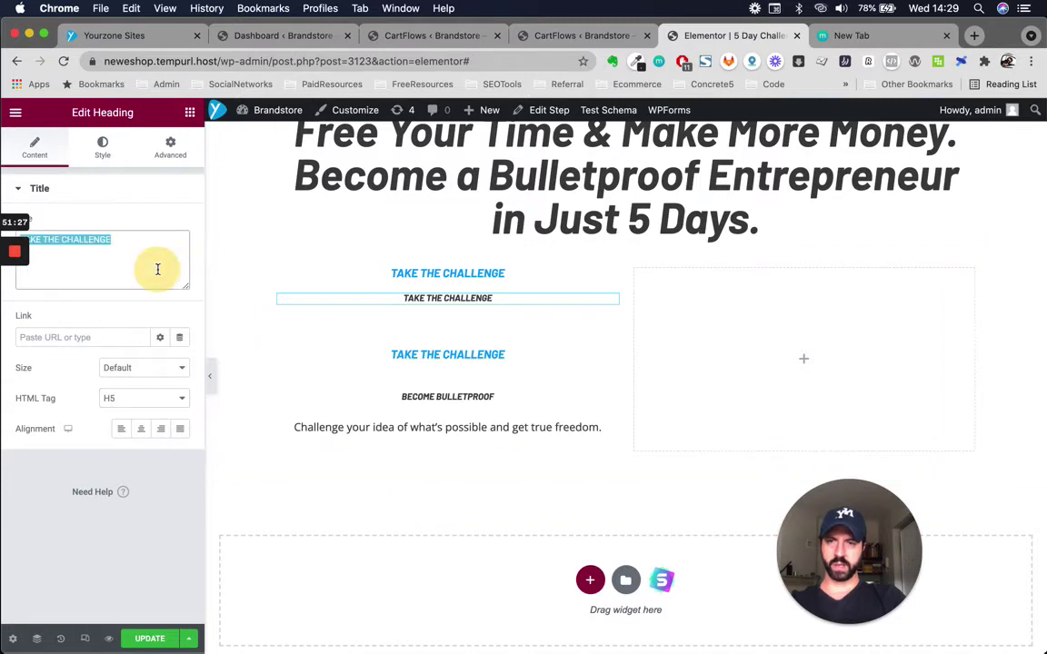
{"action": "type", "text": "BECOME BULLET PROOF"}
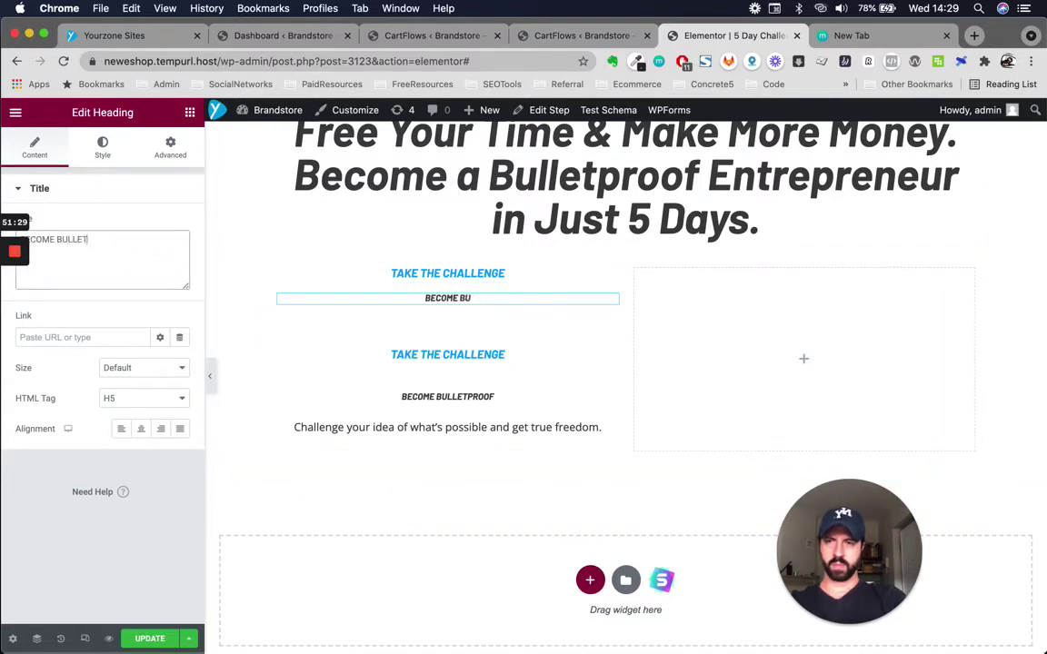
Set the typography size of the "BECOME BULLET PROOF" heading to 26 px
{"action": "left_click", "coordinate": [103, 147]}
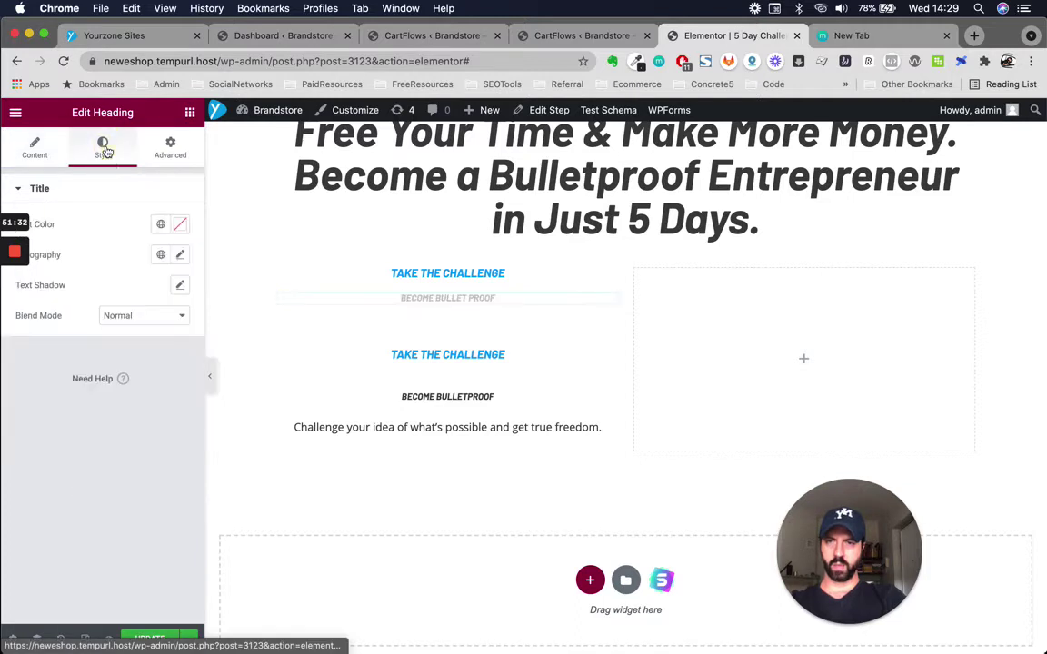
{"action": "left_click", "coordinate": [181, 258]}
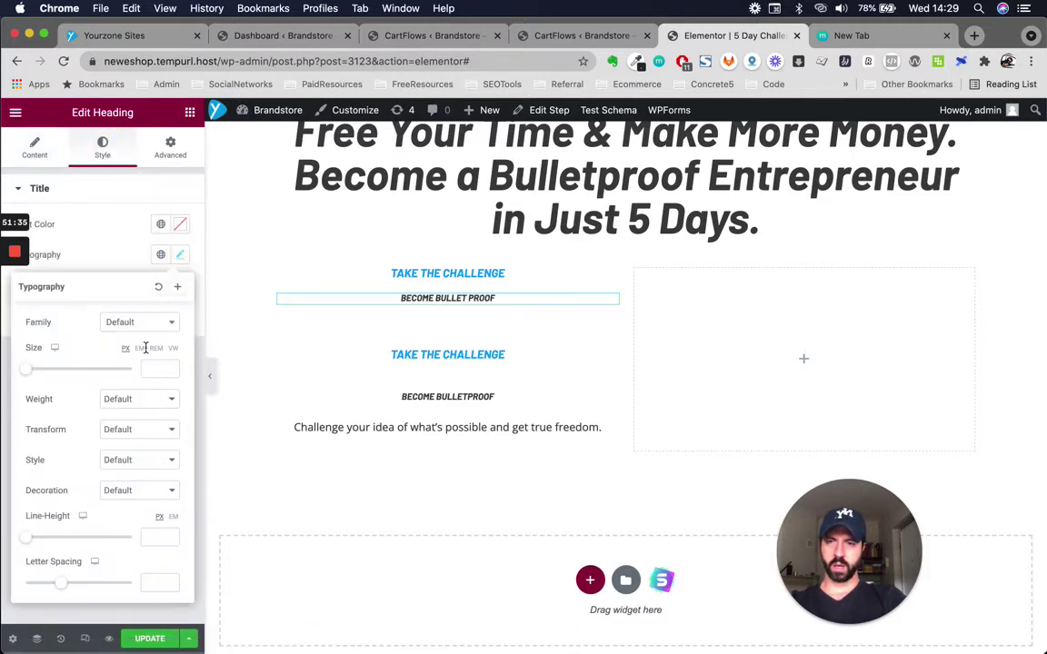
{"action": "left_click", "coordinate": [158, 370]}
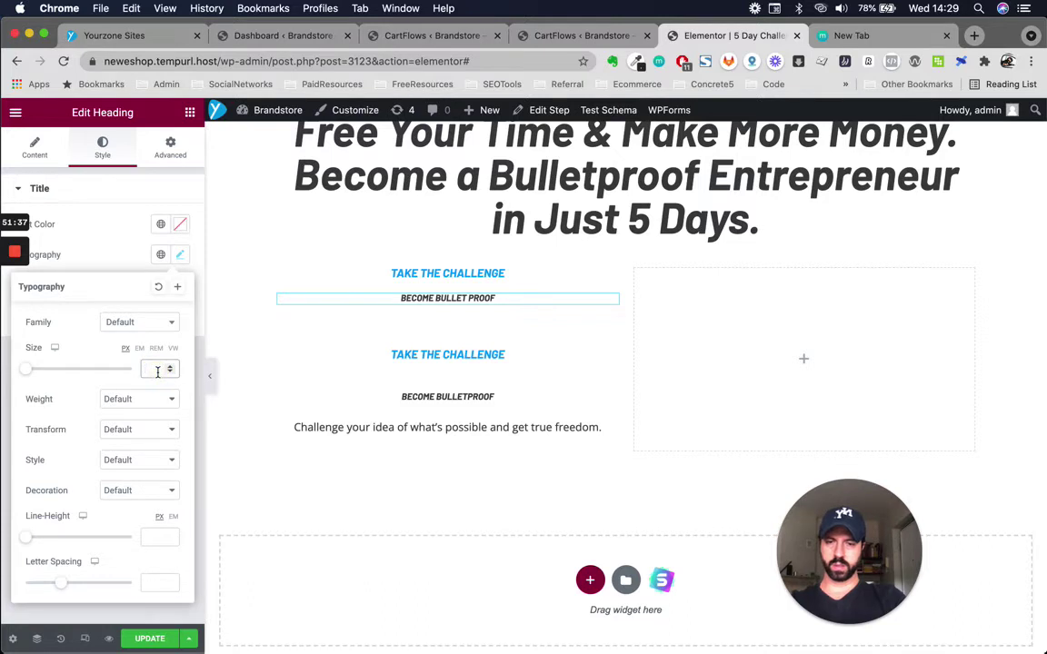
{"action": "type", "text": "26"}
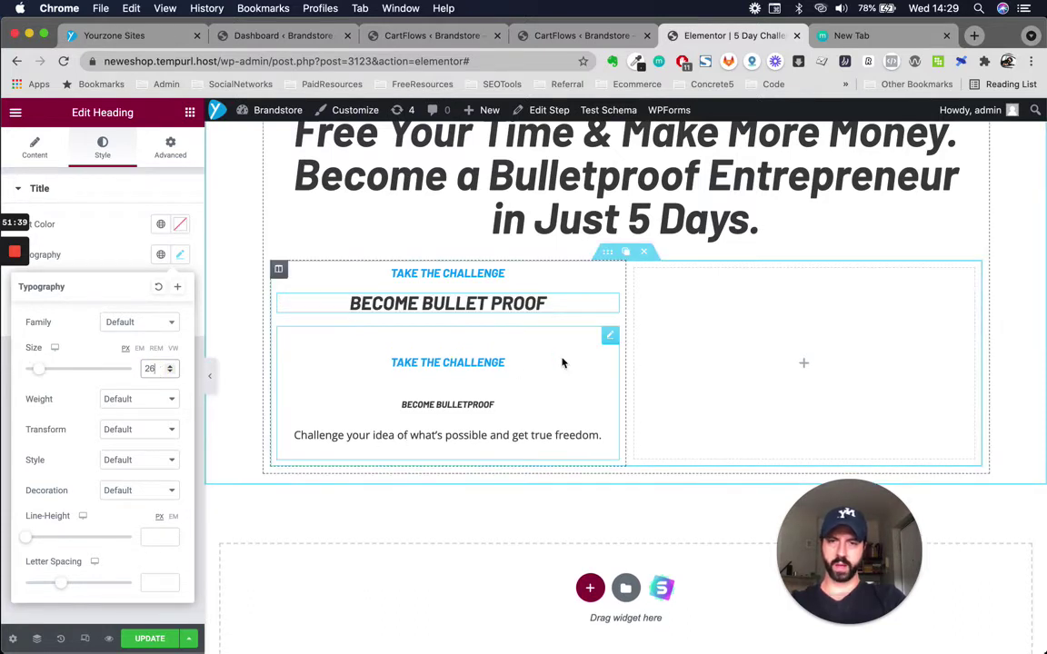
Delete both heading lines from the text editor widget, keeping only the paragraph "Challenge your idea of what's possible and get true freedom."
{"action": "left_click", "coordinate": [536, 382]}
{"action": "left_click_drag", "start_coordinate": [610, 336], "coordinate": [95, 368]}
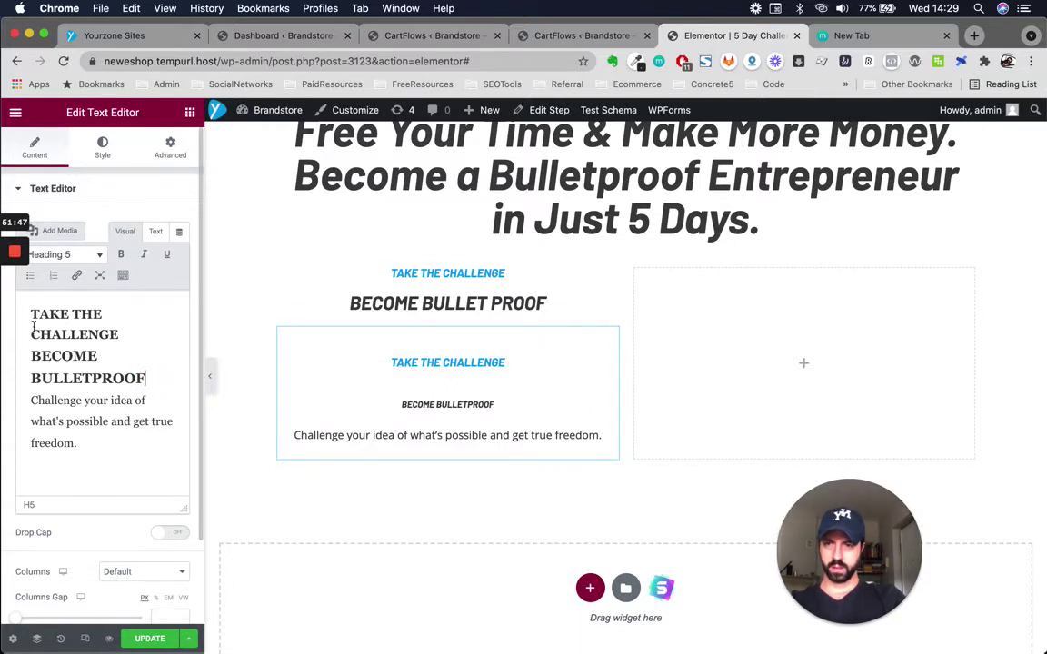
{"action": "key", "text": "BackSpace"}
{"action": "key", "text": "BackSpace"}
{"action": "key", "text": "BackSpace"}
{"action": "key", "text": "BackSpace"}
{"action": "key", "text": "BackSpace"}
{"action": "key", "text": "BackSpace"}
{"action": "key", "text": "BackSpace"}
{"action": "key", "text": "BackSpace"}
{"action": "key", "text": "BackSpace"}
{"action": "key", "text": "BackSpace"}
{"action": "key", "text": "BackSpace"}
{"action": "key", "text": "BackSpace"}
{"action": "key", "text": "BackSpace"}
{"action": "key", "text": "BackSpace"}
{"action": "key", "text": "BackSpace"}
{"action": "key", "text": "BackSpace"}
{"action": "key", "text": "BackSpace"}
{"action": "key", "text": "BackSpace"}
{"action": "key", "text": "BackSpace"}
{"action": "key", "text": "BackSpace"}
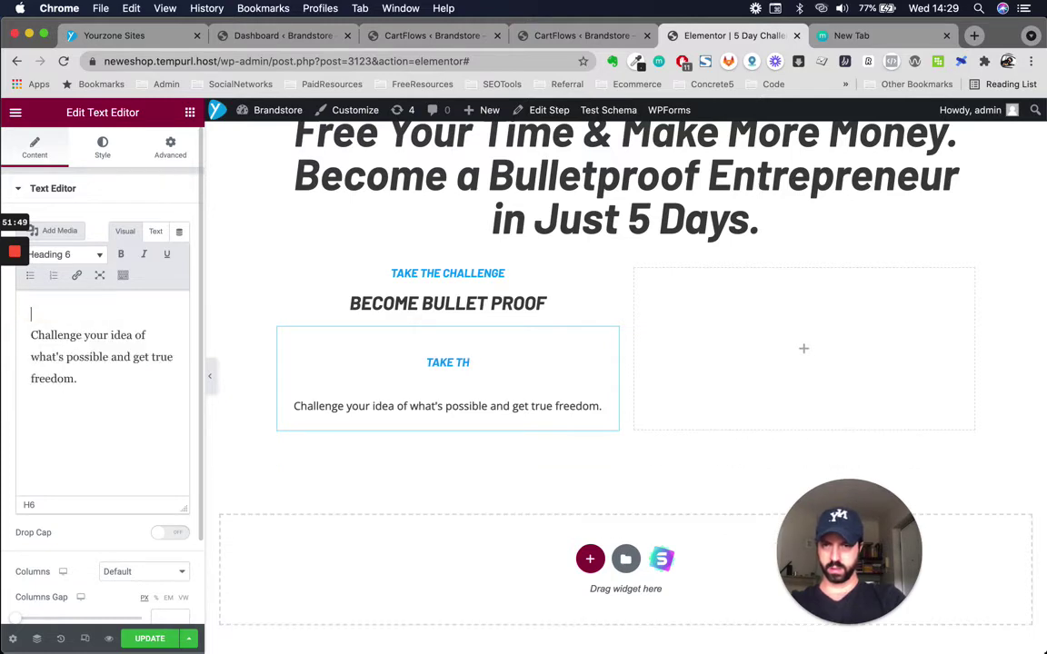
{"action": "key", "text": "BackSpace"}
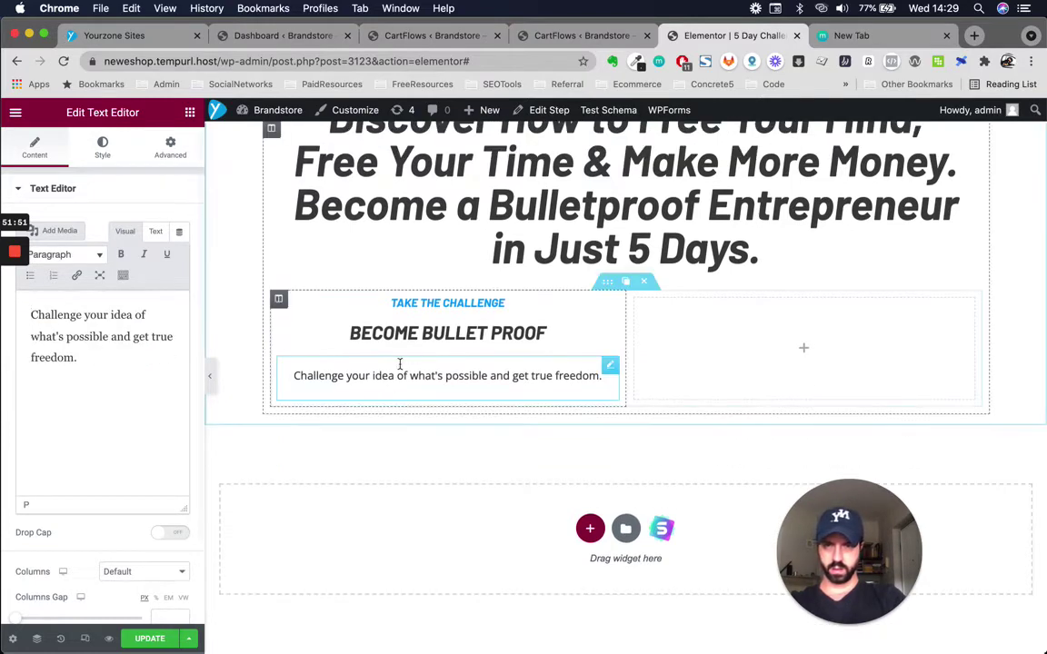
Close the developer tools on the reference landing page, examine its feature boxes' layout and spacing, and return to the editor
{"action": "key", "text": "ctrl+Up"}
{"action": "left_click", "coordinate": [257, 227]}
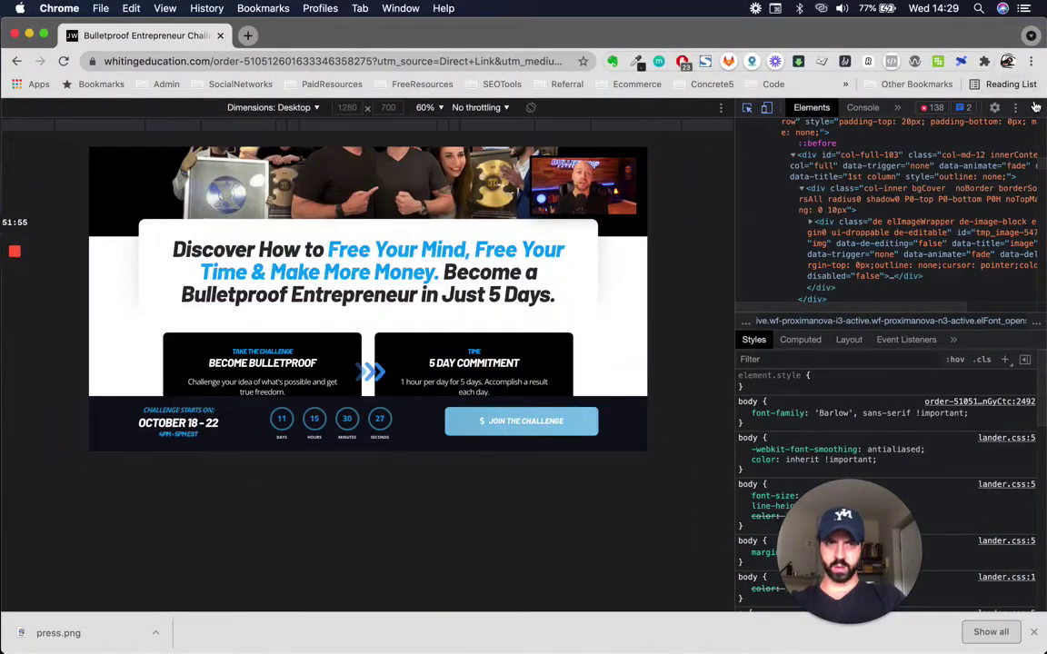
{"action": "left_click", "coordinate": [1036, 107]}
{"action": "scroll", "coordinate": [431, 386], "scroll_direction": "down", "scroll_amount": 5}
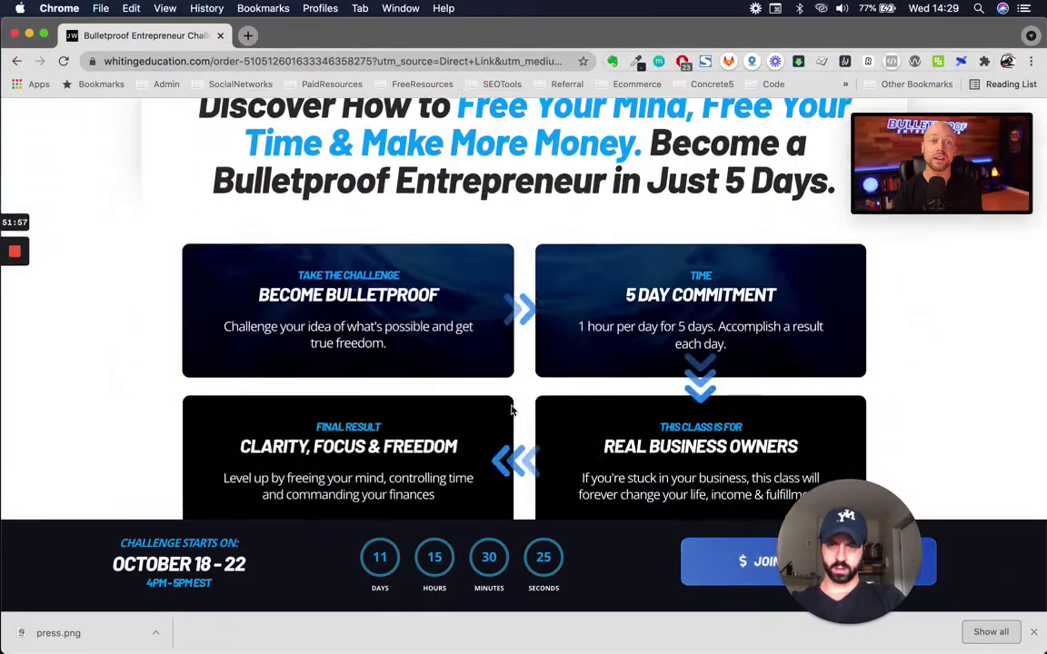
{"action": "key", "text": "ctrl+Up"}
{"action": "left_click", "coordinate": [284, 229]}
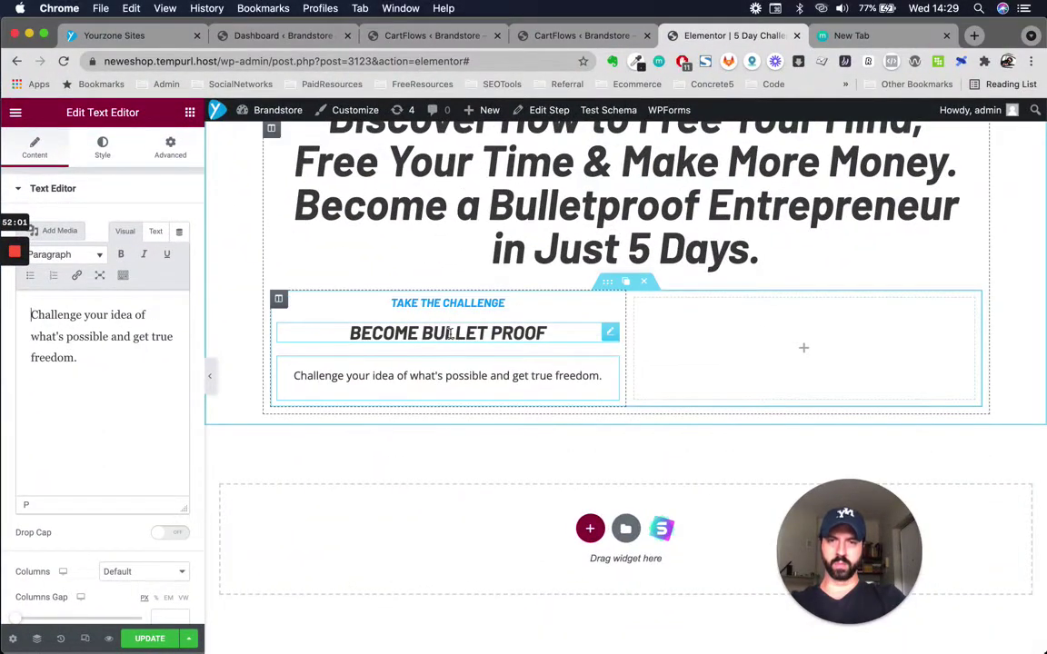
Unlink the margins of the "BECOME BULLET PROOF" heading and give it a negative top margin, with the other sides at 0
{"action": "left_click", "coordinate": [582, 335]}
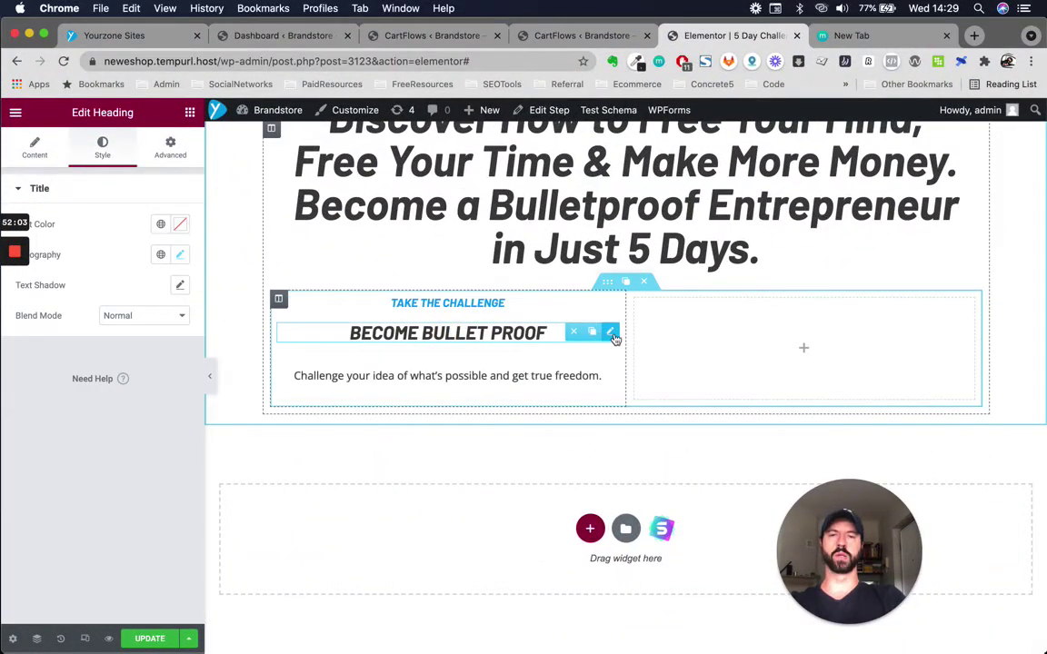
{"action": "left_click", "coordinate": [169, 147]}
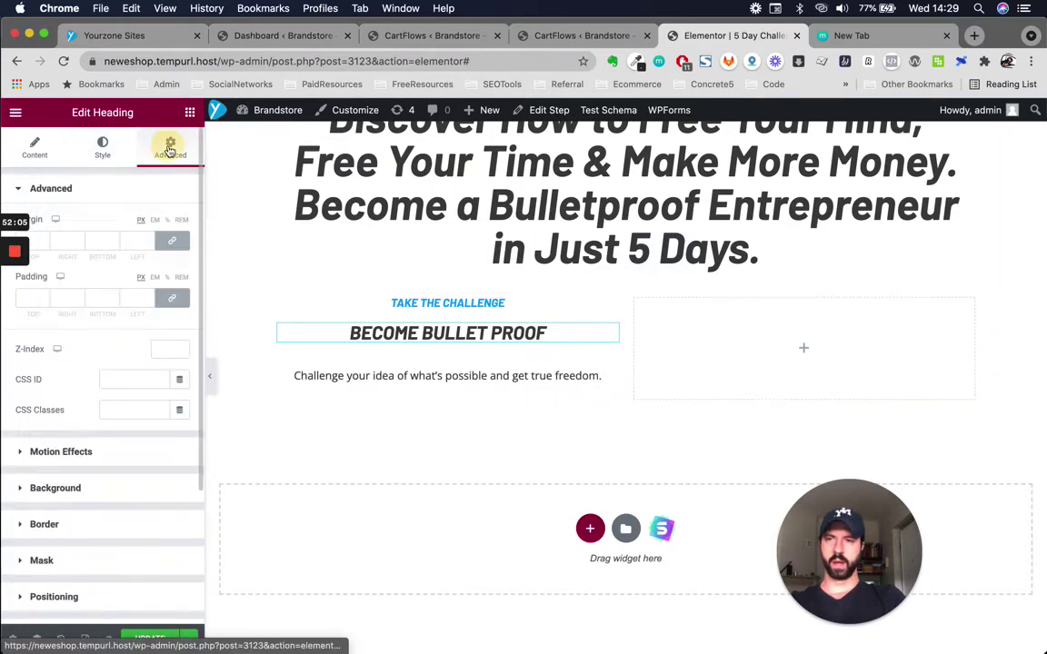
{"action": "left_click", "coordinate": [43, 244]}
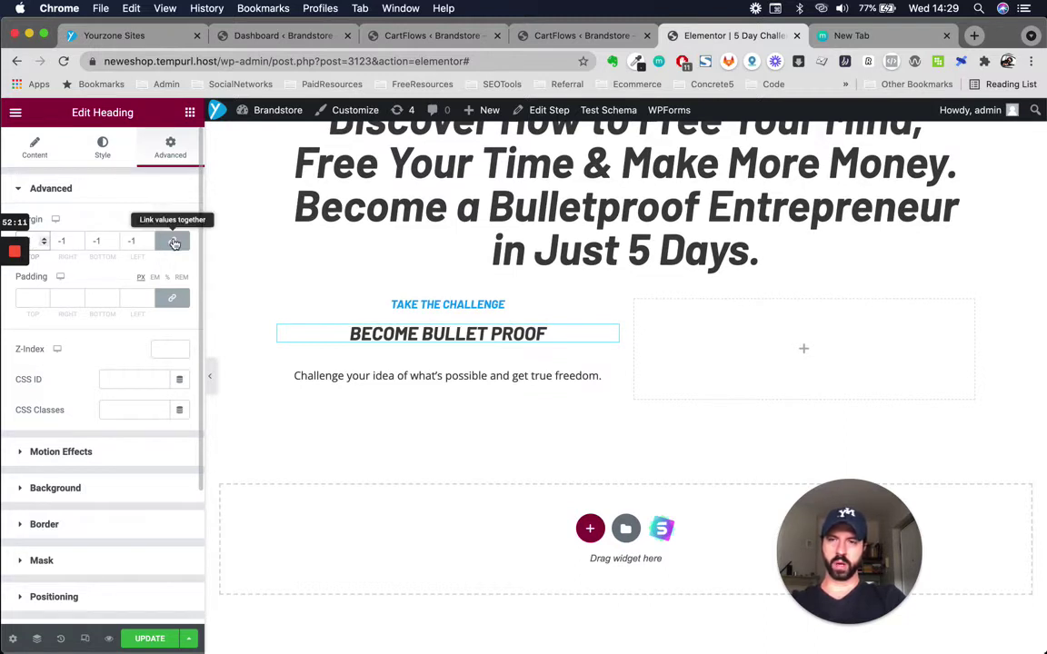
{"action": "left_click", "coordinate": [173, 242]}
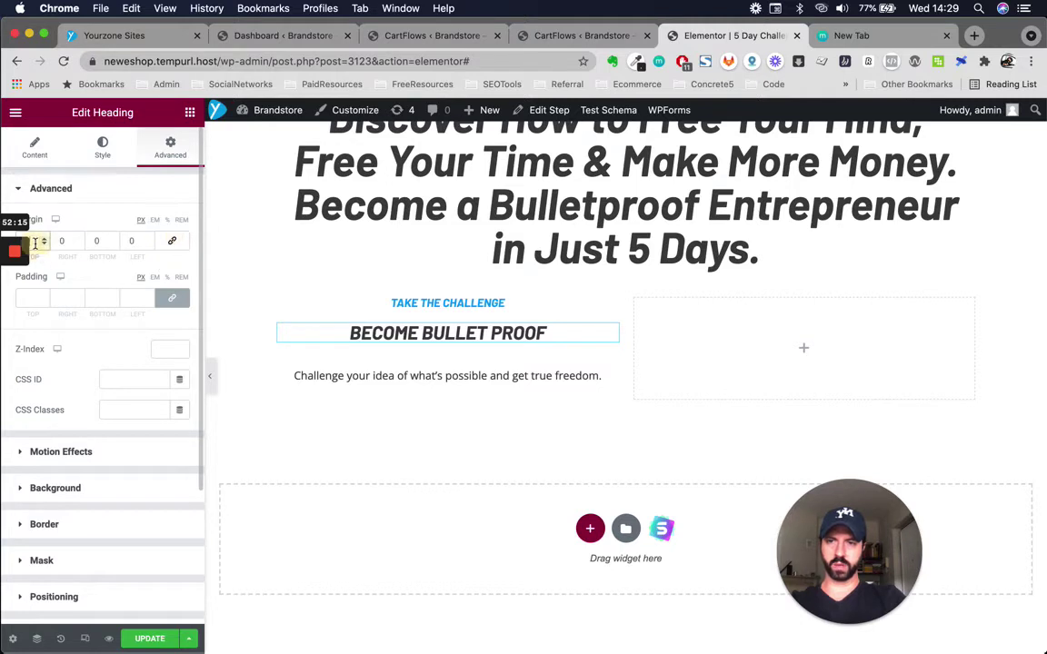
{"action": "key", "text": "Down"}
{"action": "key", "text": "Down"}
{"action": "key", "text": "Down"}
{"action": "key", "text": "Down"}
{"action": "key", "text": "Down"}
{"action": "key", "text": "Down"}
{"action": "key", "text": "Down"}
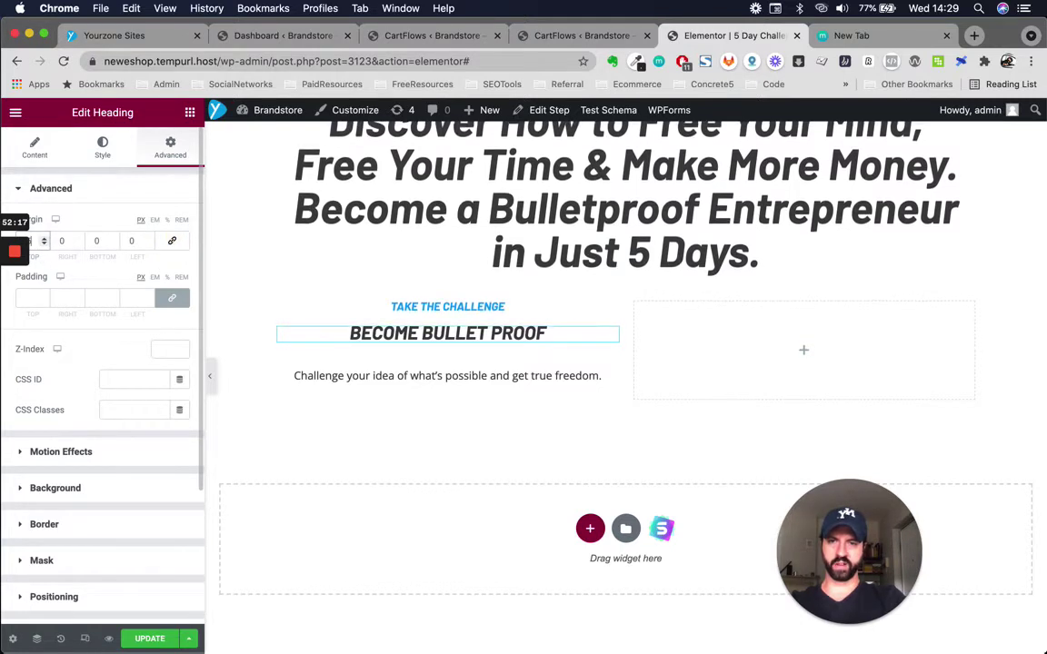
{"action": "key", "text": "Down"}
{"action": "key", "text": "Down"}
{"action": "key", "text": "Down"}
{"action": "key", "text": "Down"}
{"action": "key", "text": "Down"}
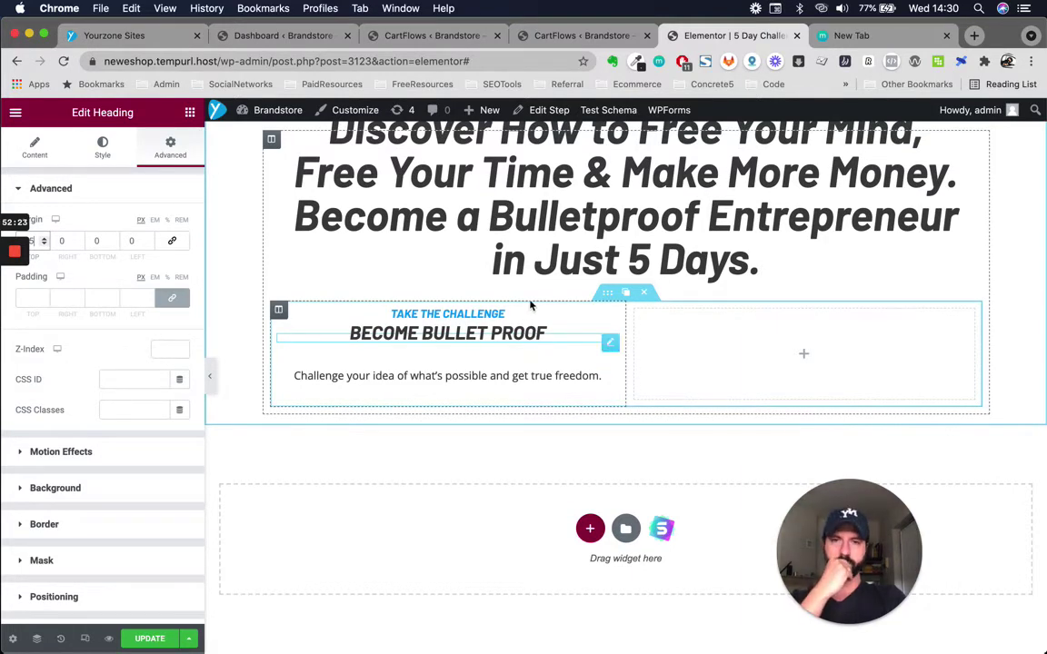
Give the first feature box's column a classic background with a dark grey fill
{"action": "scroll", "coordinate": [533, 304], "scroll_direction": "up", "scroll_amount": 2}
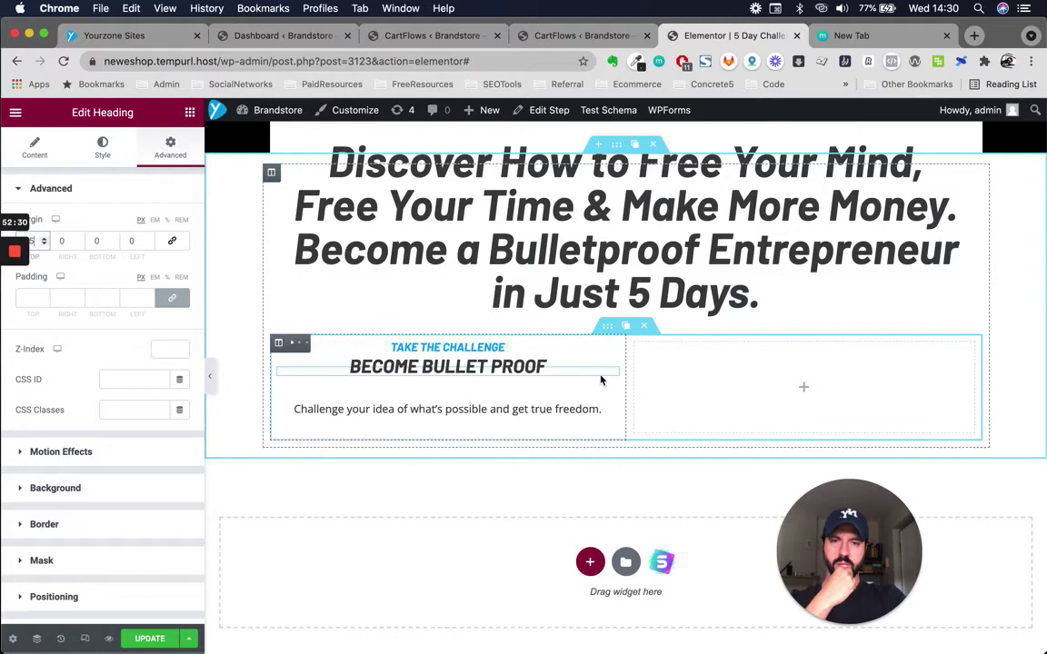
{"action": "left_click", "coordinate": [279, 345]}
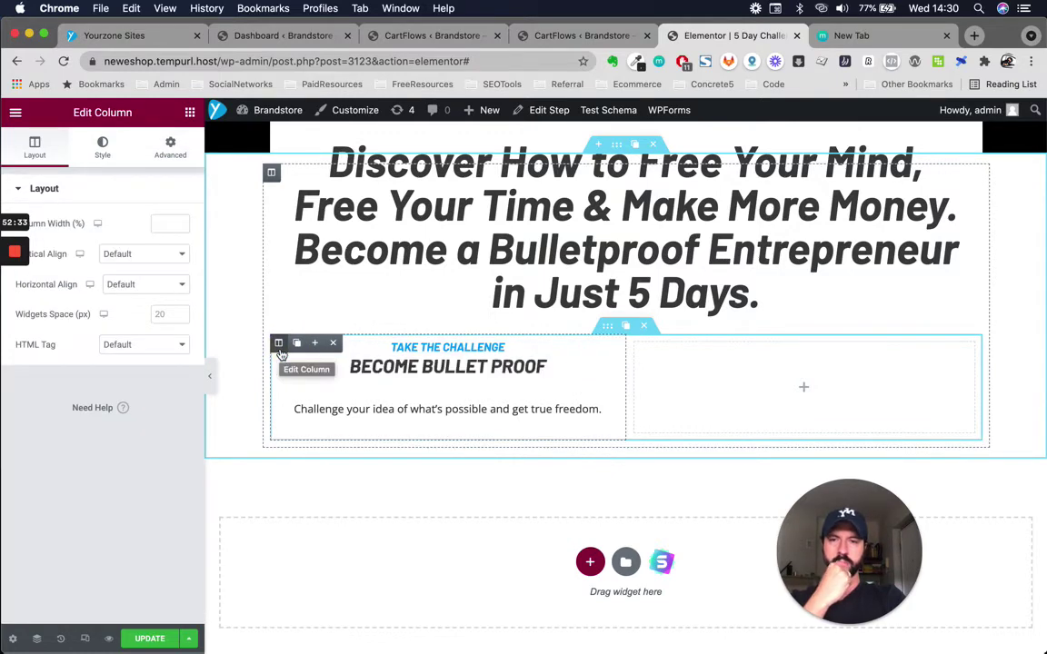
{"action": "left_click", "coordinate": [106, 154]}
{"action": "left_click", "coordinate": [140, 255]}
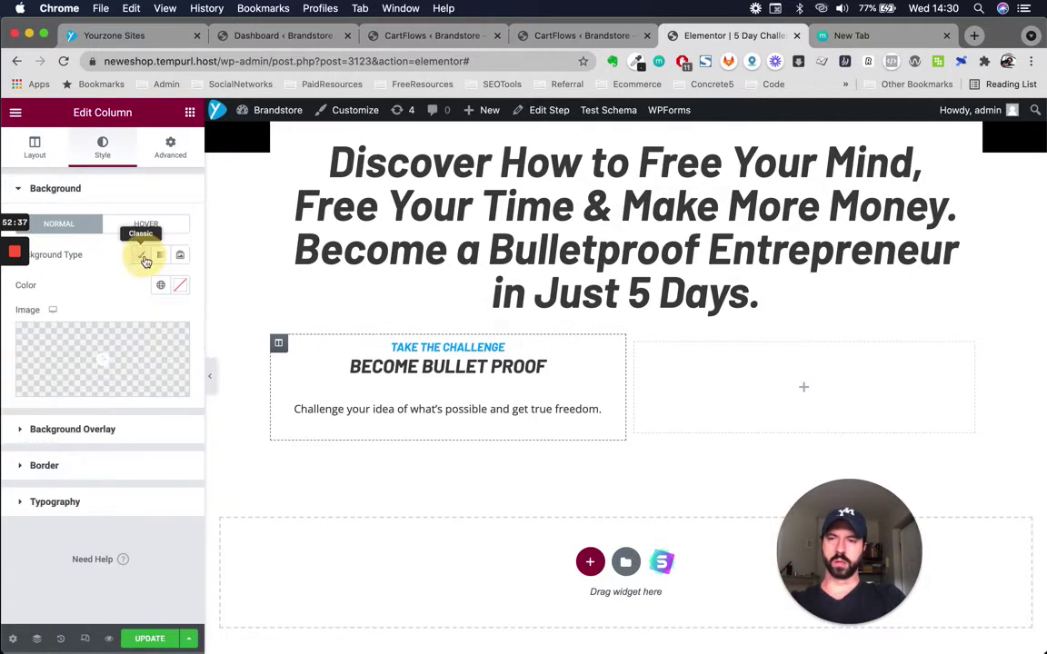
{"action": "left_click", "coordinate": [176, 287]}
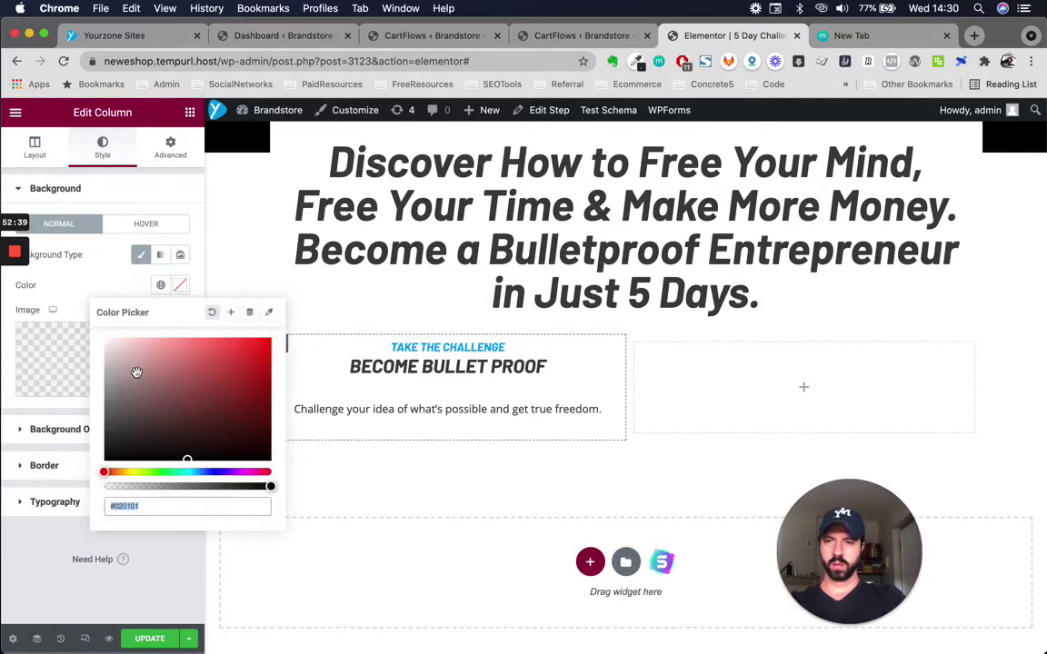
{"action": "left_click_drag", "start_coordinate": [102, 356], "coordinate": [76, 442]}
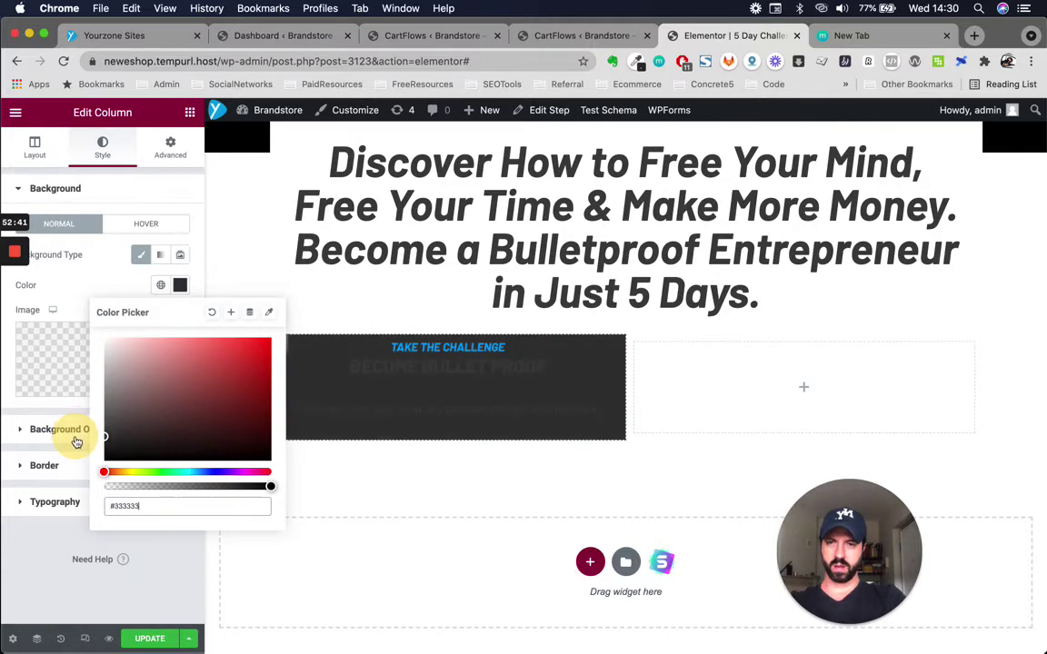
{"action": "left_click", "coordinate": [44, 495]}
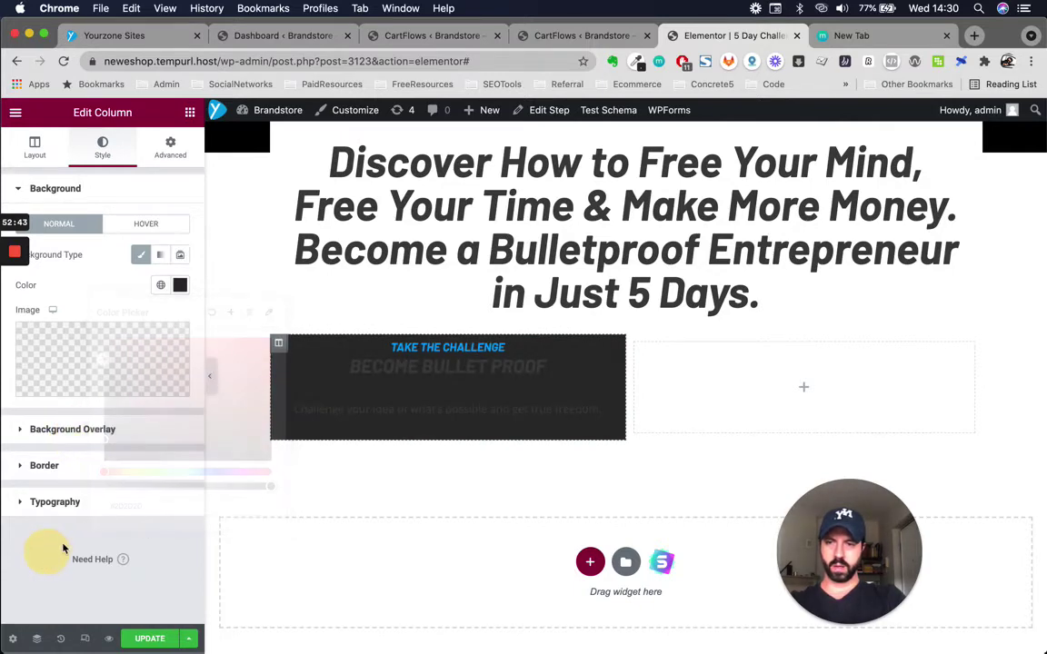
Set the heading color of the first box's column to #F2F2F2 in its typography settings
{"action": "left_click", "coordinate": [157, 506]}
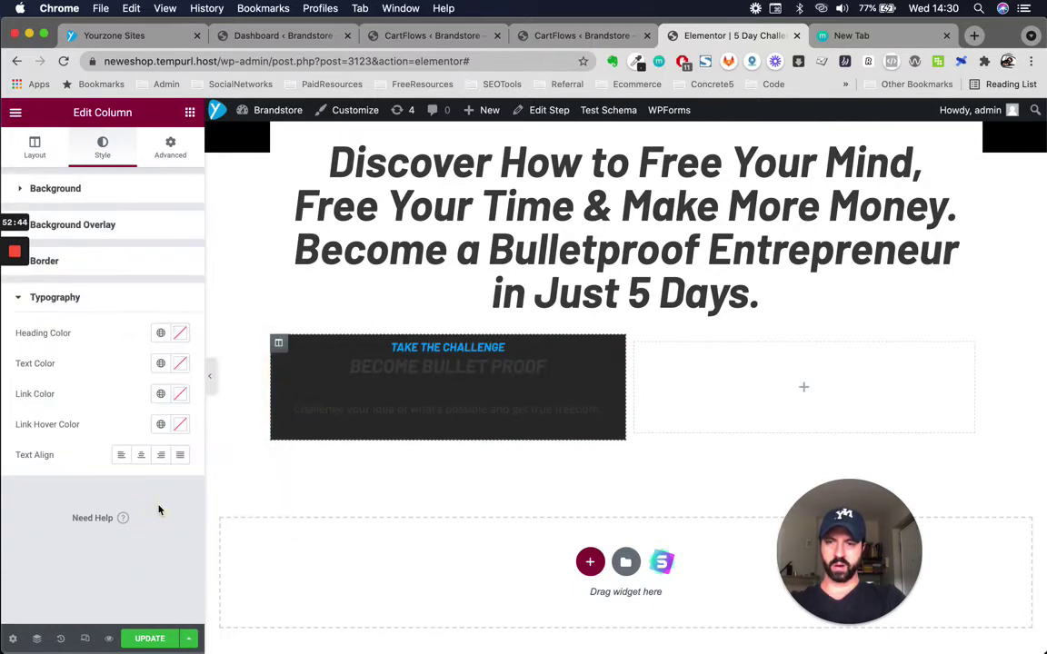
{"action": "left_click", "coordinate": [180, 334]}
{"action": "left_click_drag", "start_coordinate": [169, 414], "coordinate": [105, 392]}
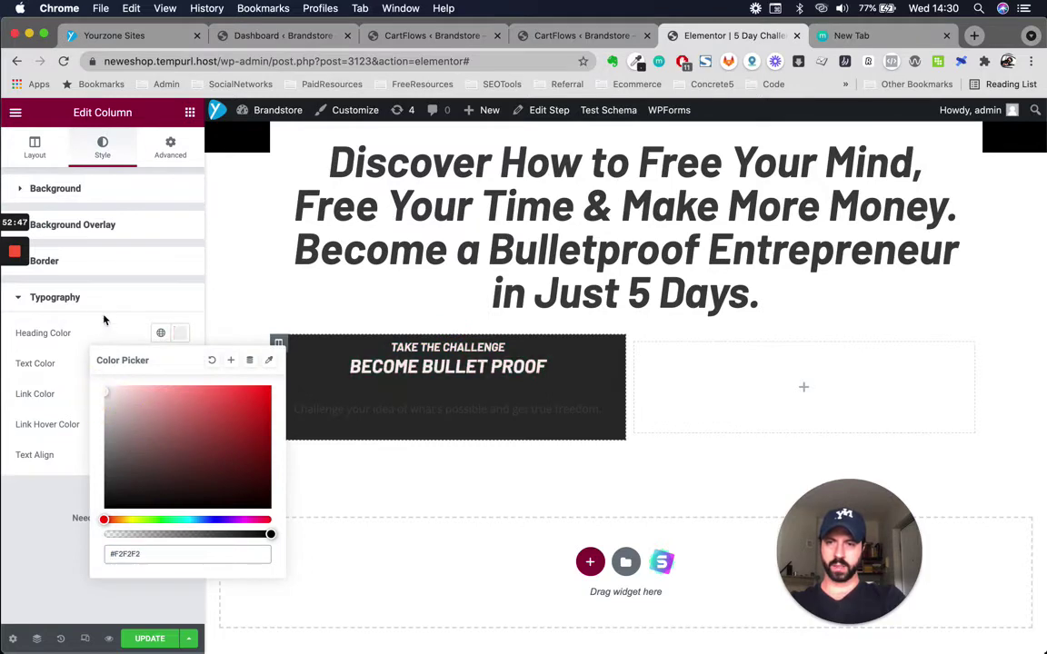
{"action": "left_click", "coordinate": [104, 308]}
{"action": "left_click", "coordinate": [103, 300]}
Set the text color of the first box's column to the near-white #F4F4F4
{"action": "left_click", "coordinate": [160, 364]}
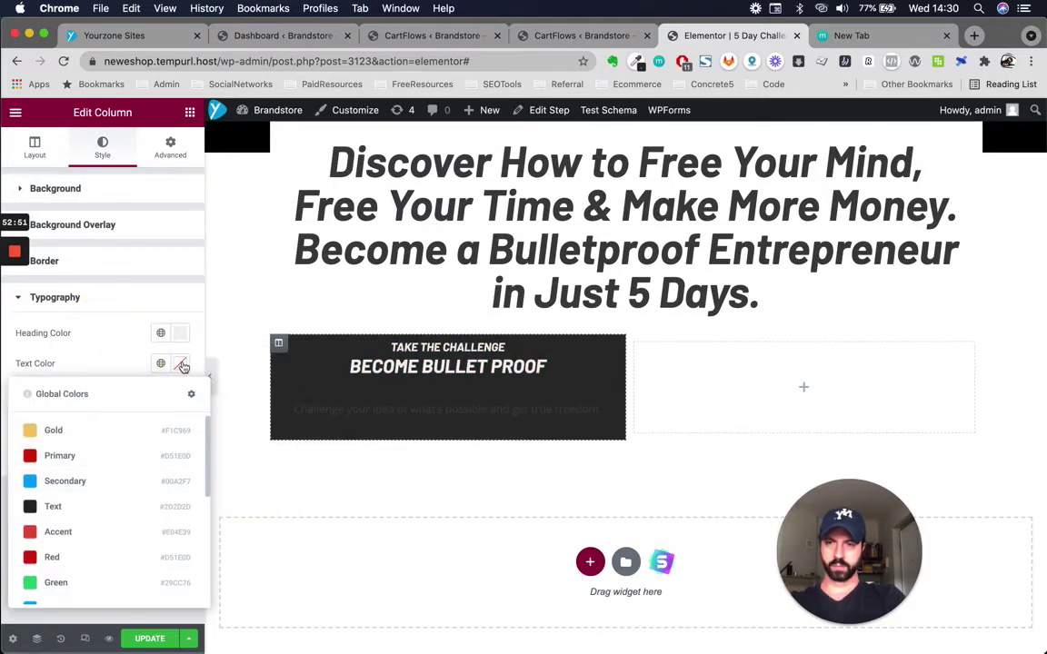
{"action": "left_click", "coordinate": [180, 363]}
{"action": "left_click", "coordinate": [139, 433]}
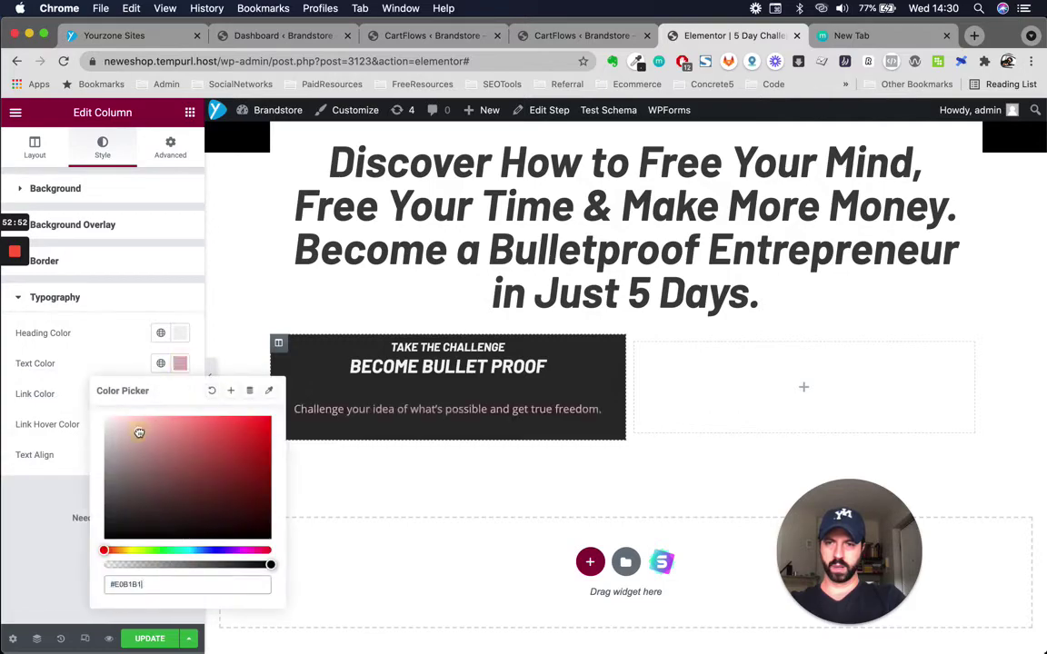
{"action": "left_click", "coordinate": [111, 338]}
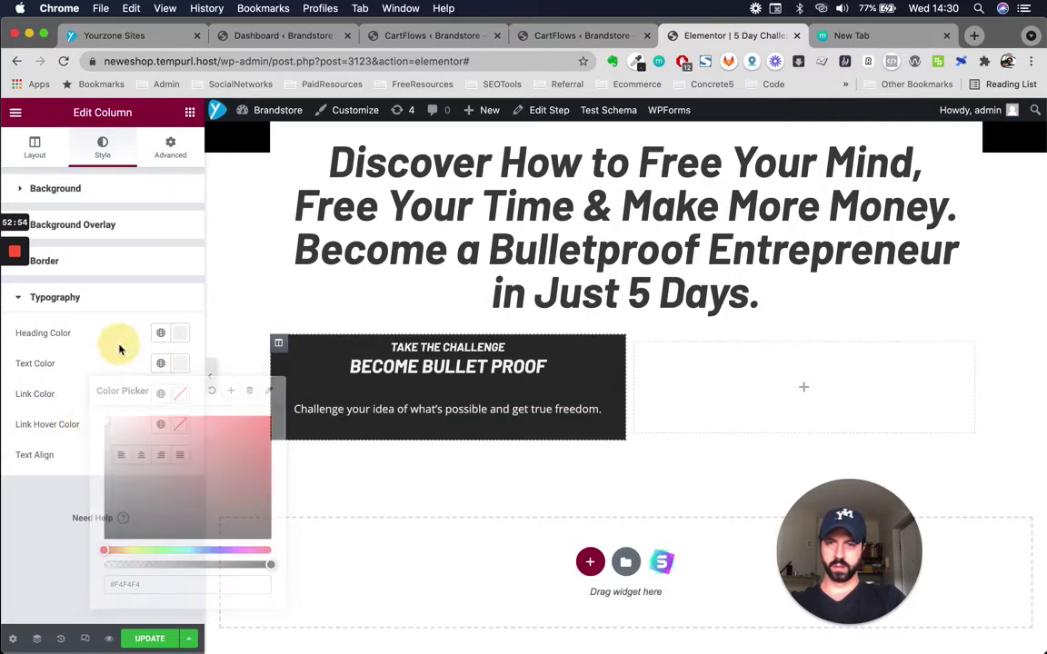
Assign the Secondary global color to the text of the "TAKE THE CHALLENGE" heading
{"action": "left_click", "coordinate": [457, 374]}
{"action": "key", "text": "ctrl+Up"}
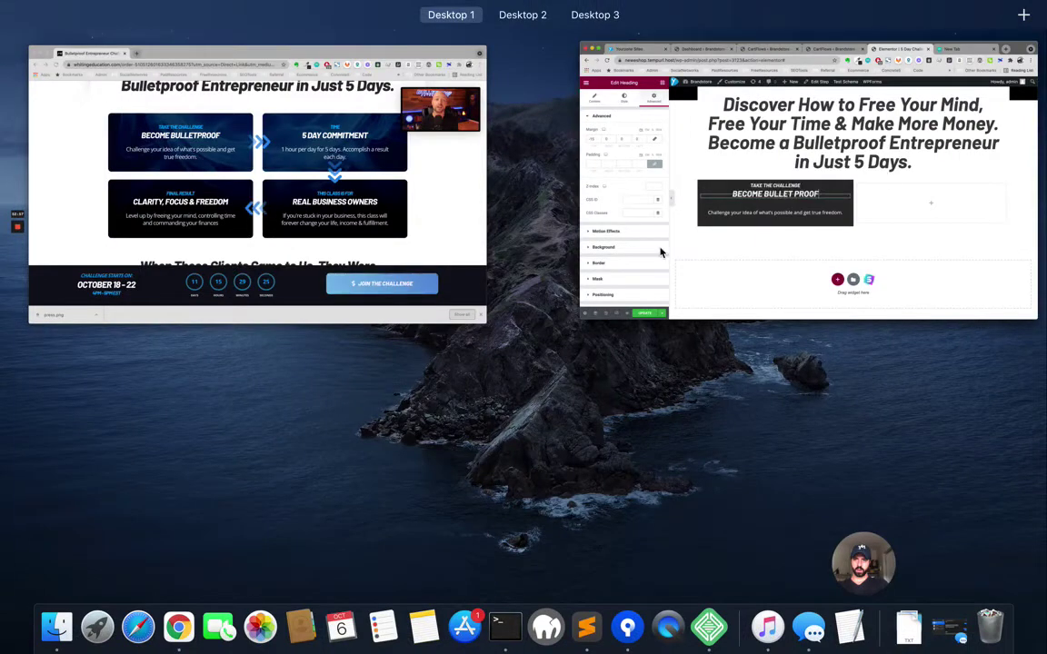
{"action": "left_click", "coordinate": [662, 253]}
{"action": "left_click", "coordinate": [461, 346]}
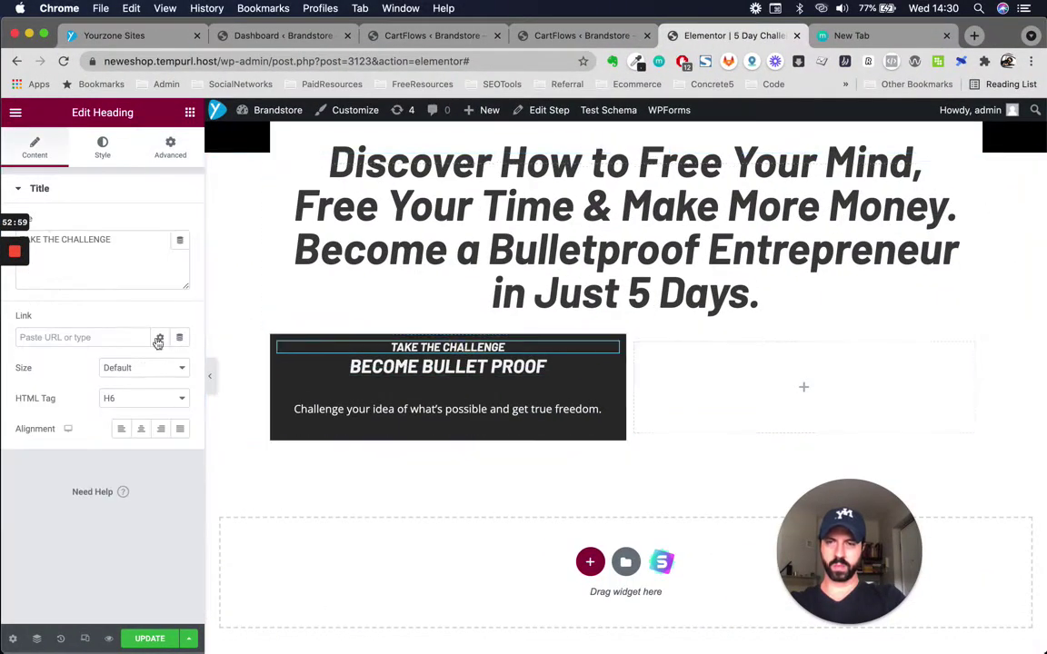
{"action": "left_click", "coordinate": [103, 145]}
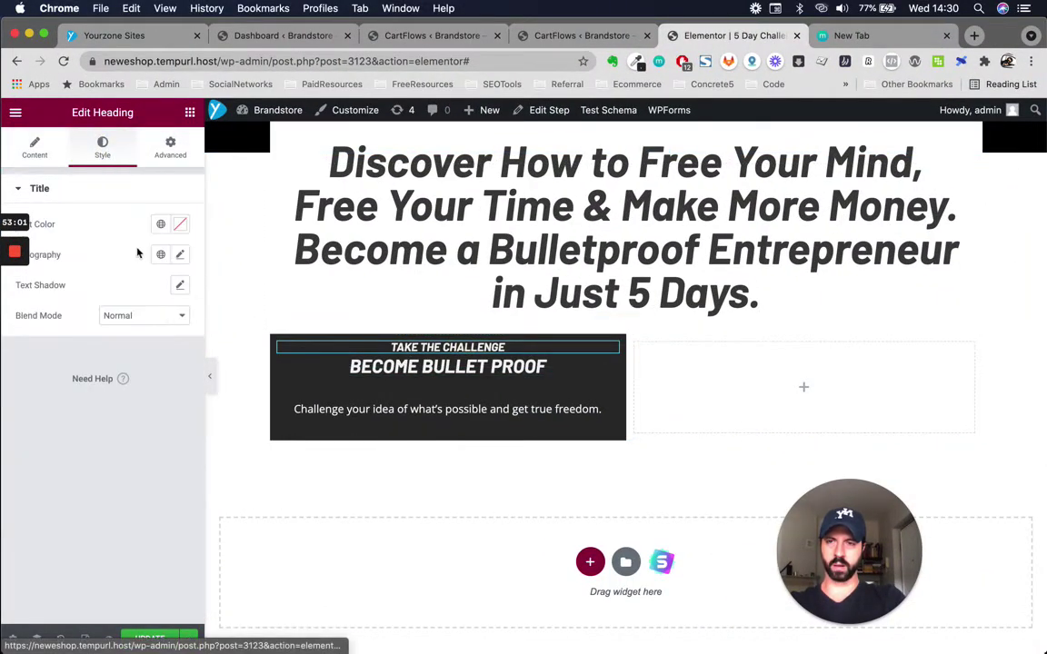
{"action": "left_click", "coordinate": [161, 226]}
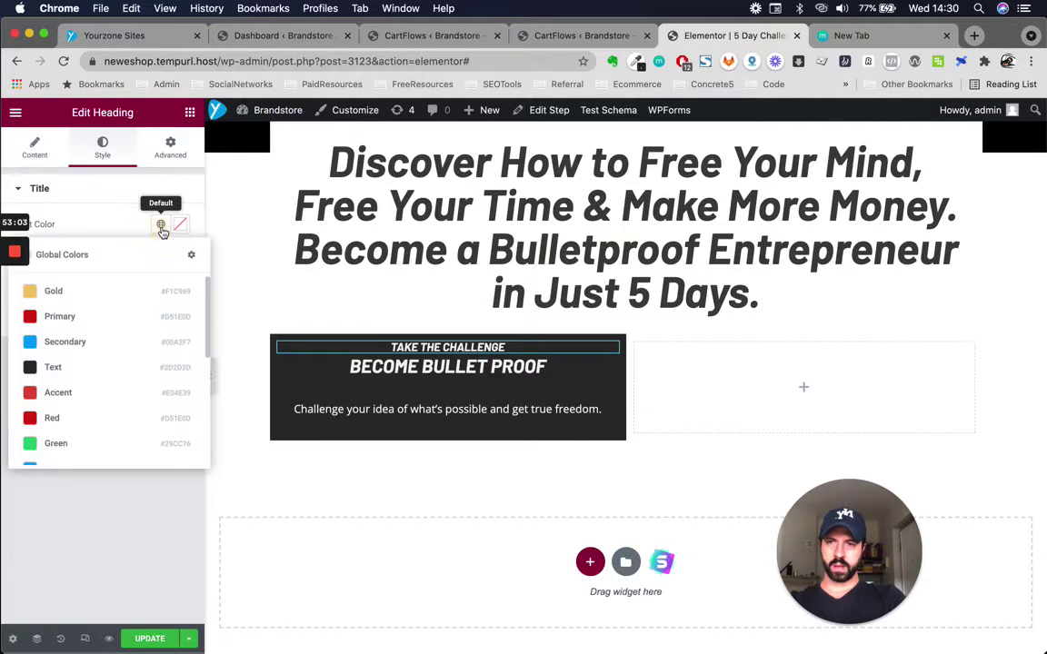
{"action": "left_click", "coordinate": [65, 342]}
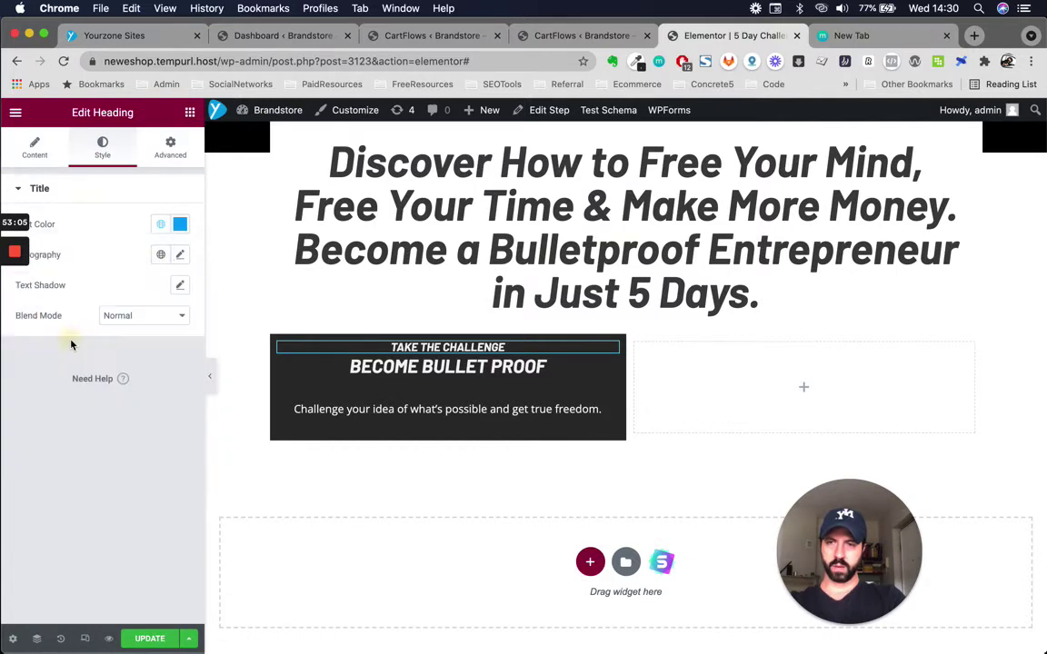
{"action": "left_click", "coordinate": [414, 345]}
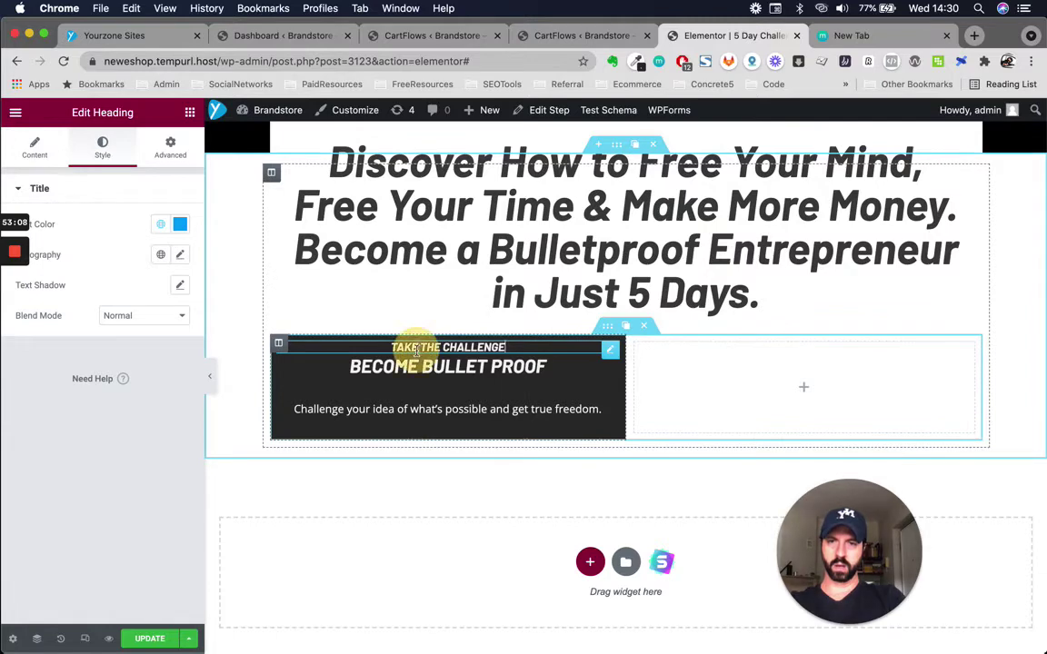
{"action": "left_click", "coordinate": [161, 225]}
{"action": "scroll", "coordinate": [77, 454], "scroll_direction": "down", "scroll_amount": 2}
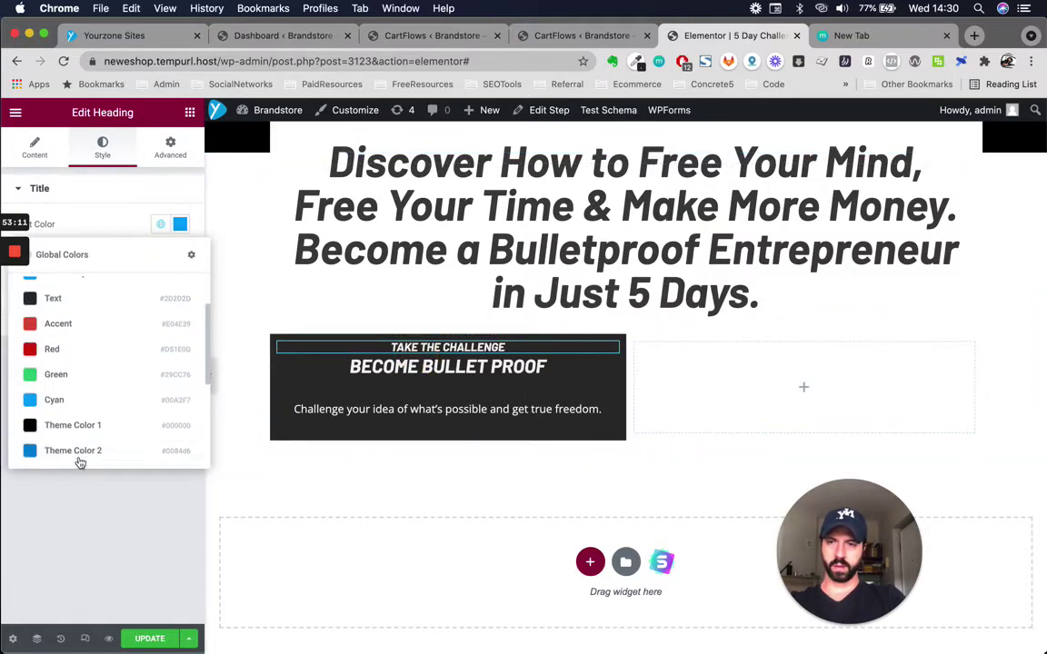
{"action": "left_click", "coordinate": [91, 412]}
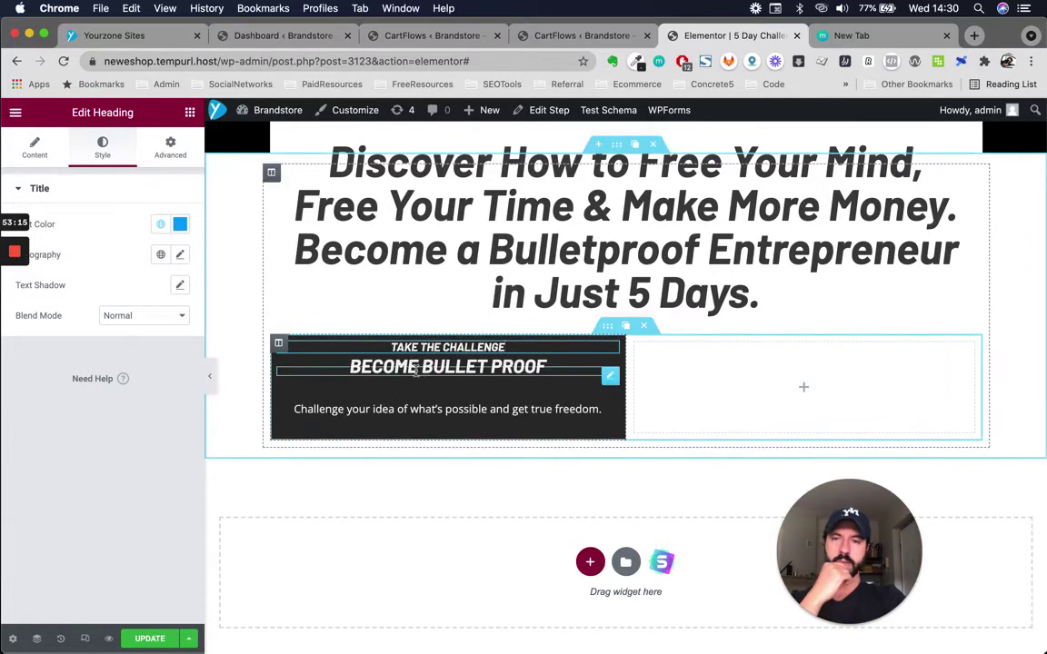
Clear the heading color in the typography settings of the first box's column
{"action": "left_click", "coordinate": [278, 342]}
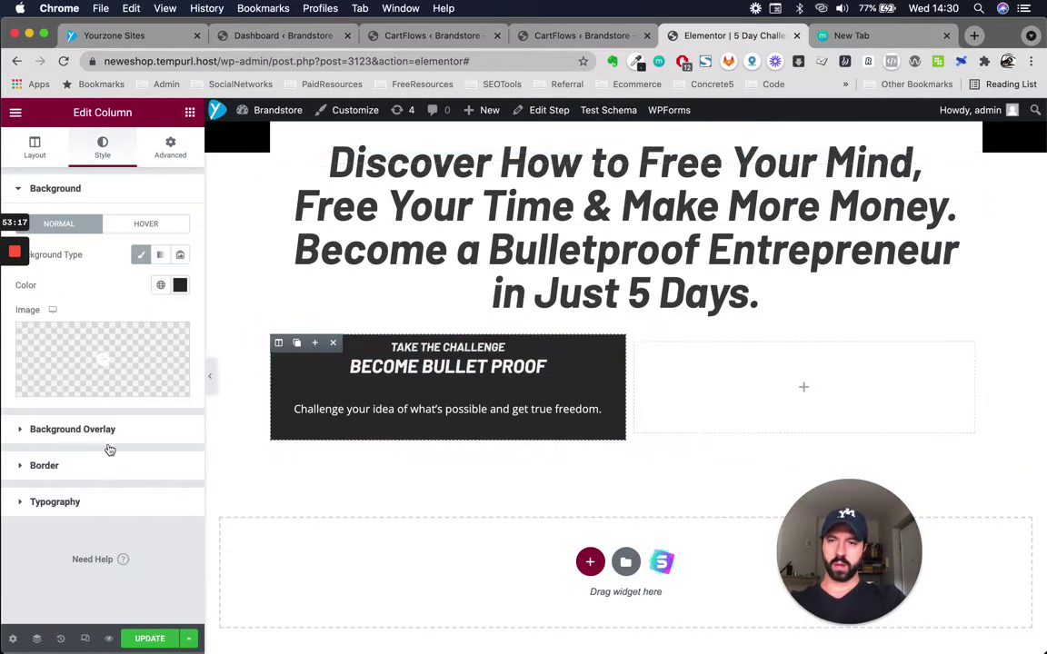
{"action": "left_click", "coordinate": [74, 505]}
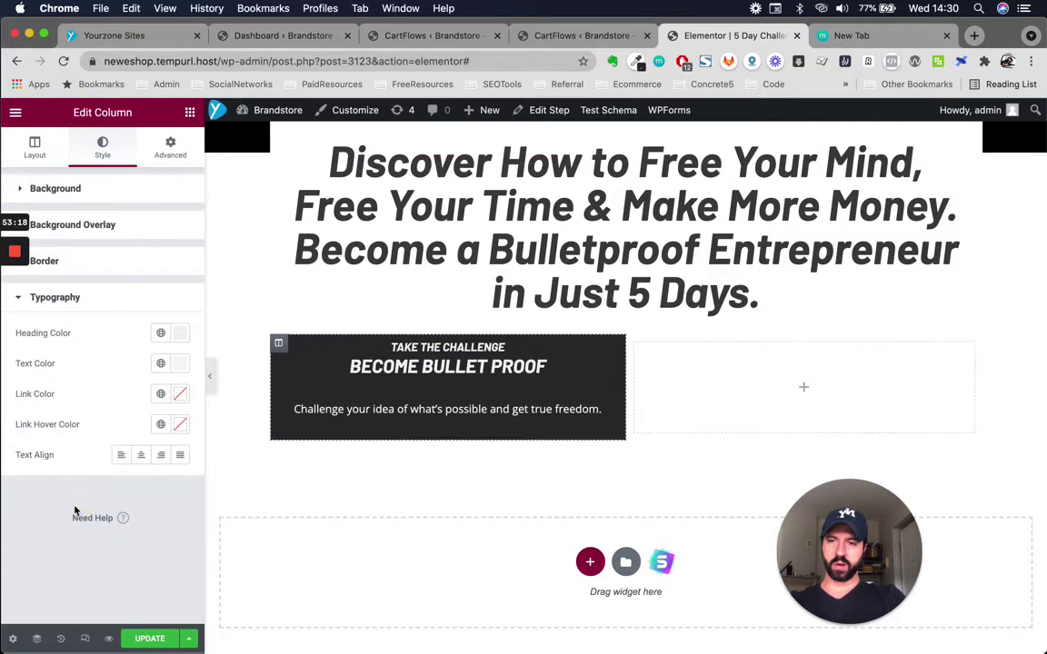
{"action": "left_click", "coordinate": [181, 334]}
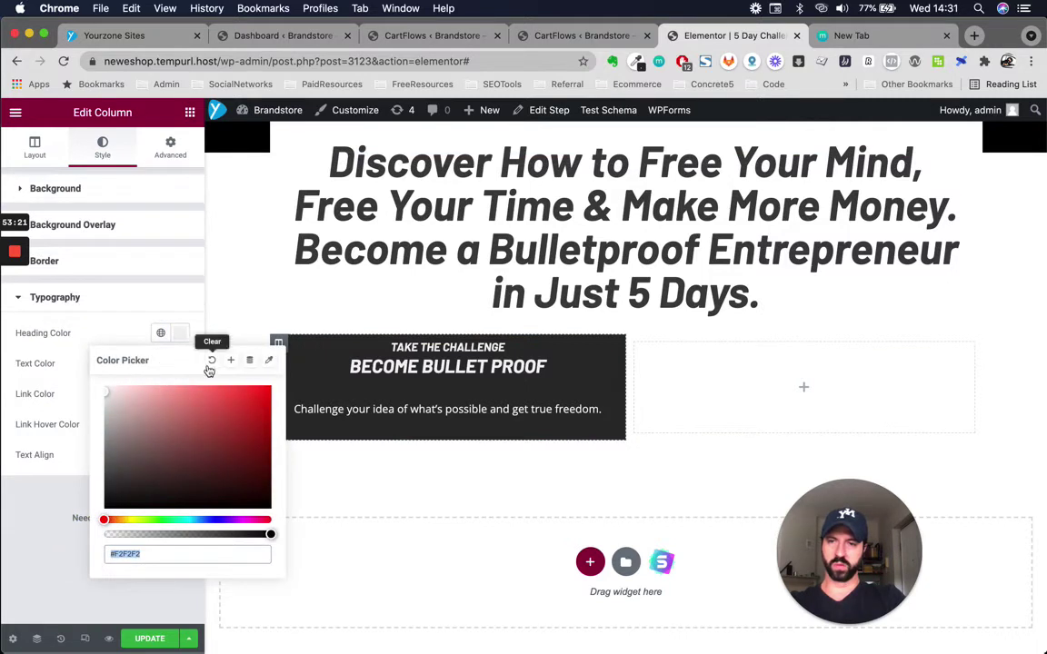
{"action": "left_click", "coordinate": [210, 363]}
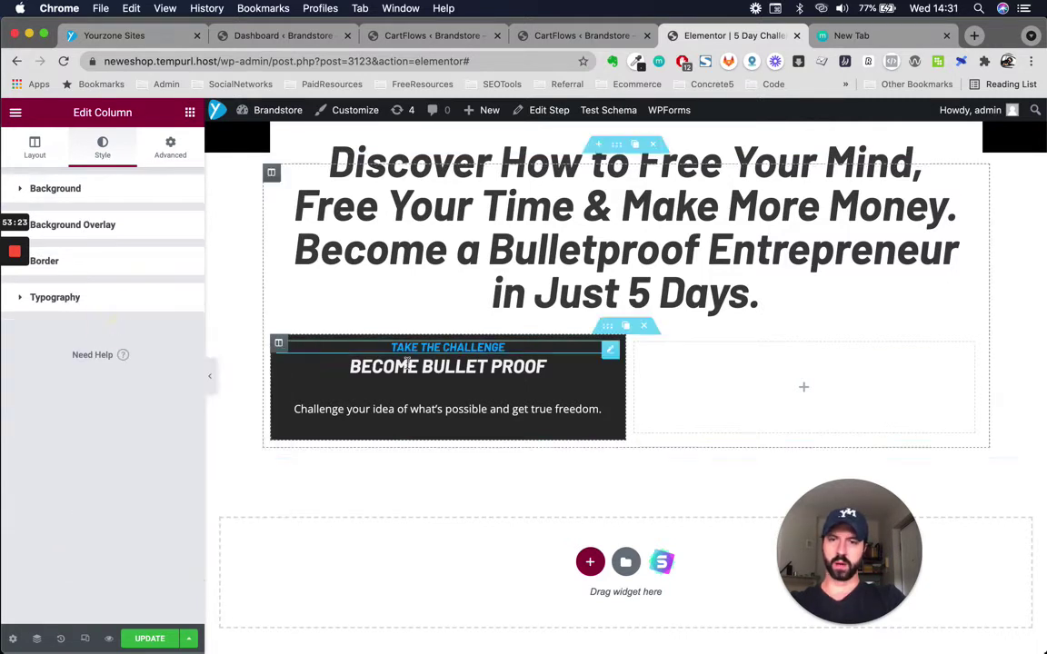
{"action": "left_click", "coordinate": [435, 366]}
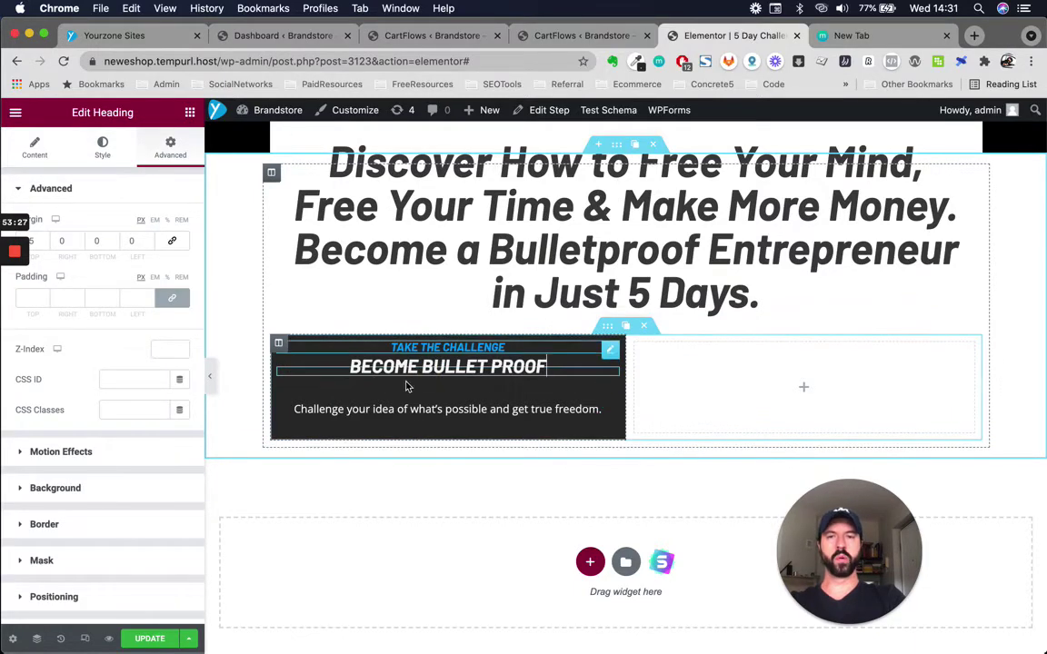
Round the first box's column with a linked border radius of 10 px
{"action": "left_click", "coordinate": [278, 345]}
{"action": "left_click", "coordinate": [63, 470]}
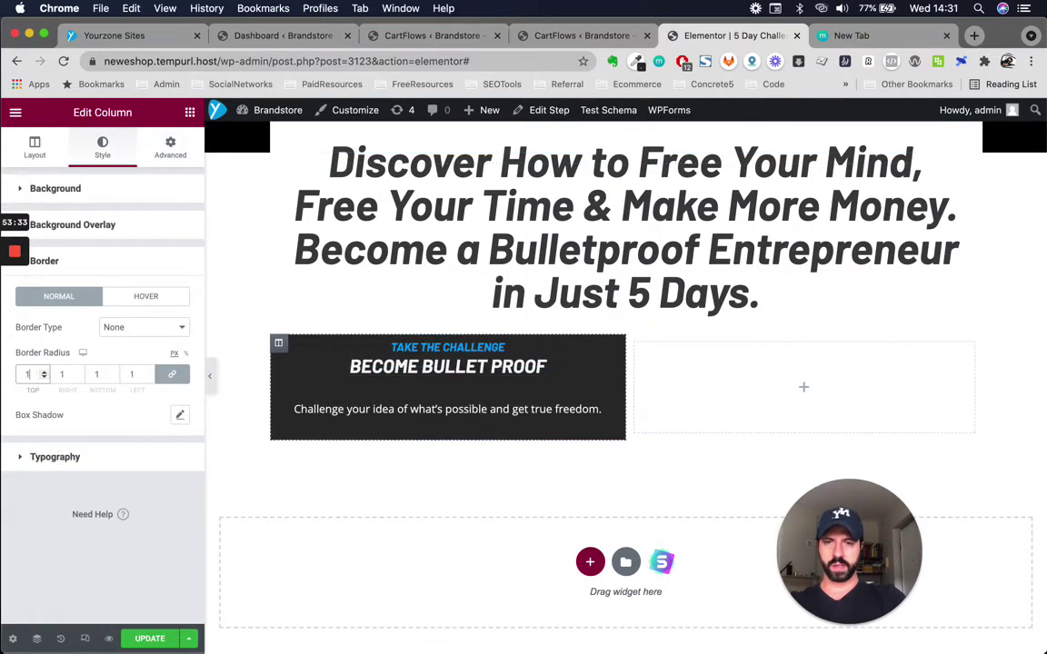
{"action": "type", "text": "0"}
{"action": "left_click", "coordinate": [689, 411]}
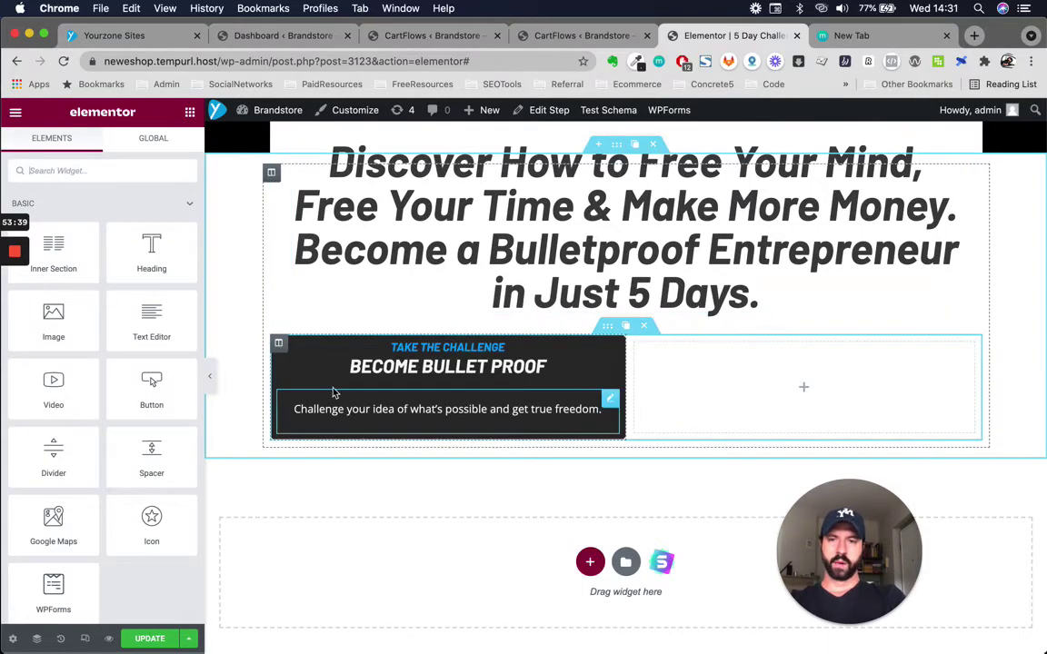
Set the first box column's margin to 1 em on all sides
{"action": "left_click", "coordinate": [279, 345]}
{"action": "left_click", "coordinate": [171, 150]}
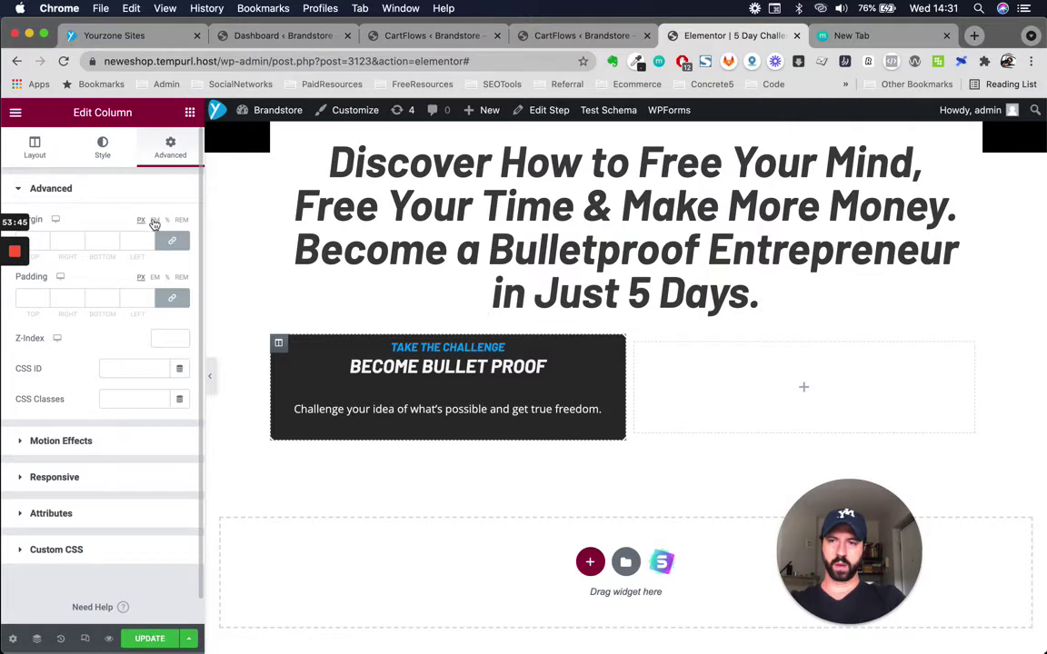
{"action": "left_click", "coordinate": [129, 240]}
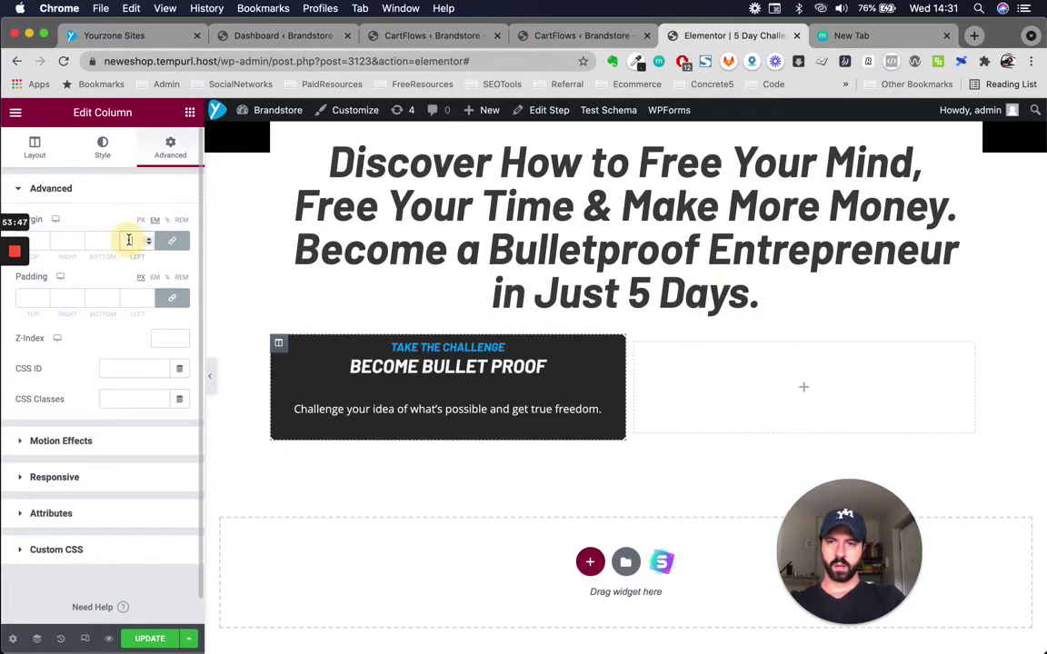
{"action": "type", "text": "1"}
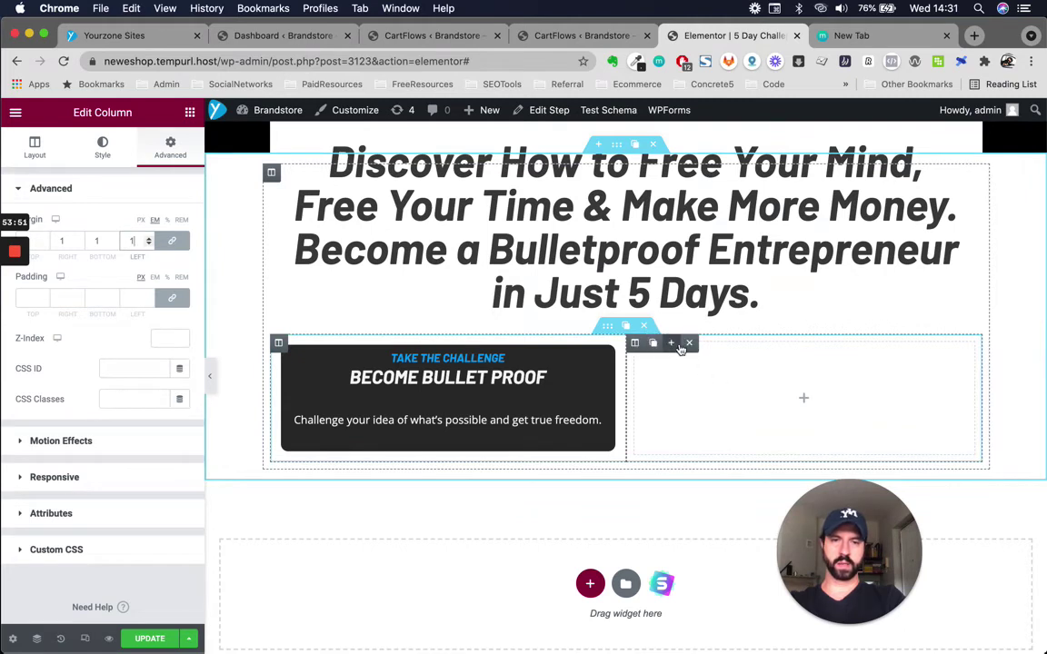
Delete the empty second column and duplicate the styled "BECOME BULLET PROOF" column in its place
{"action": "left_click", "coordinate": [690, 344]}
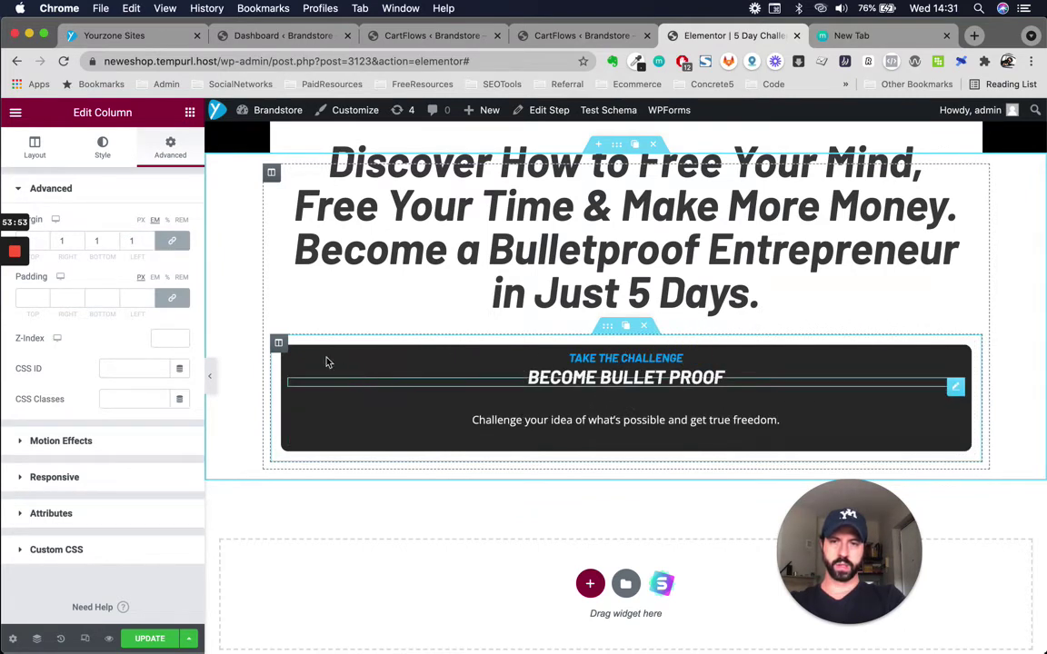
{"action": "left_click", "coordinate": [295, 346]}
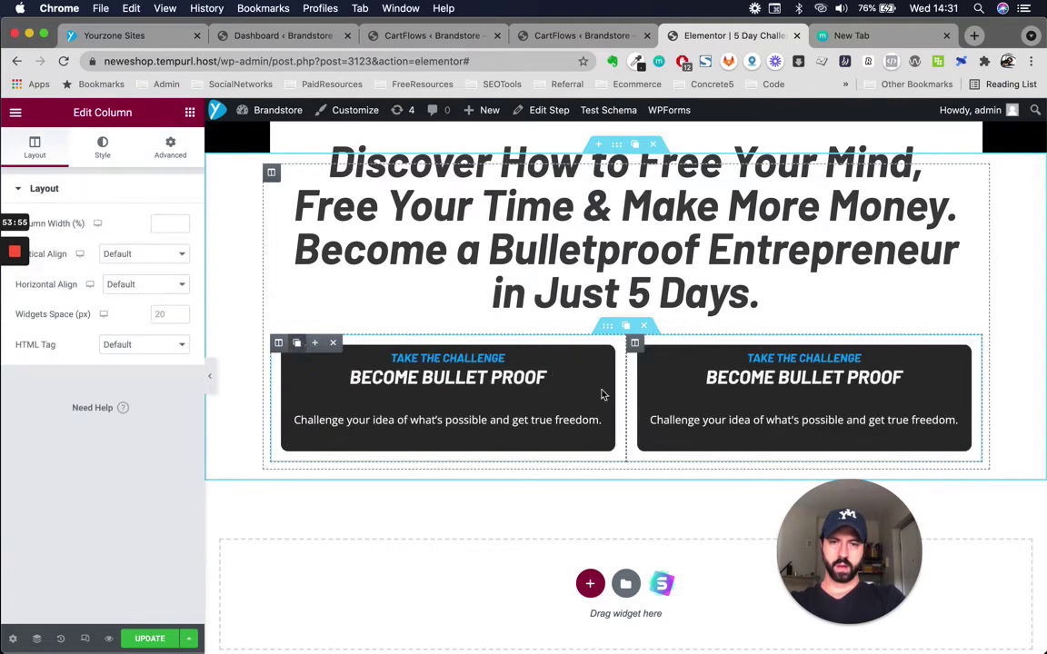
Examine the wording and arrangement of the feature boxes on the reference landing page, and return to the duplicated boxes in the editor
{"action": "left_click", "coordinate": [773, 357]}
{"action": "key", "text": "ctrl+Up"}
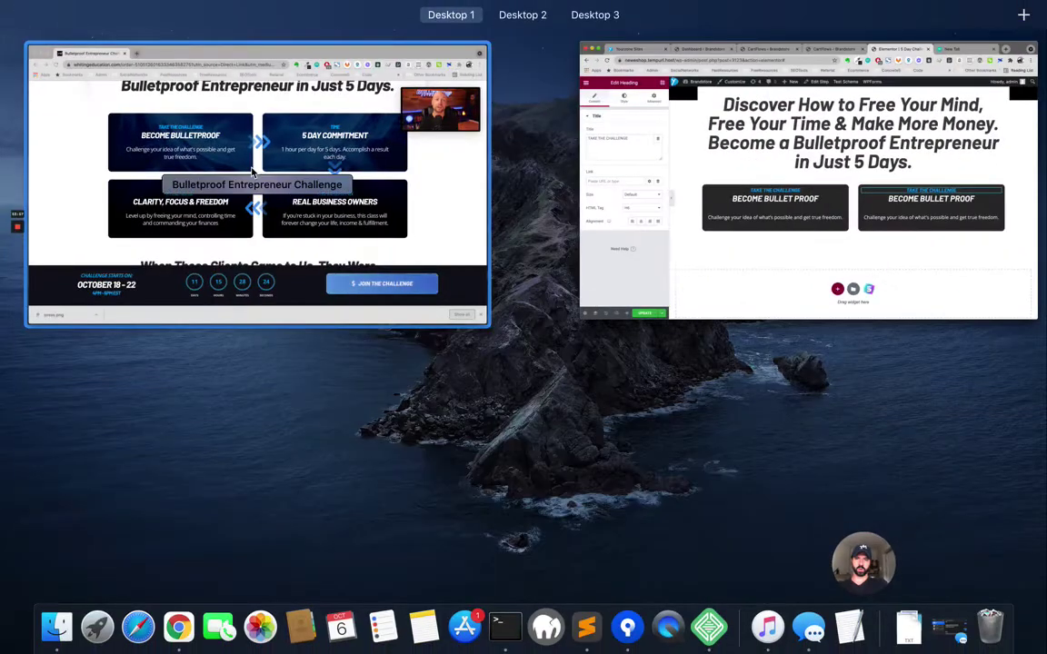
{"action": "left_click", "coordinate": [473, 227]}
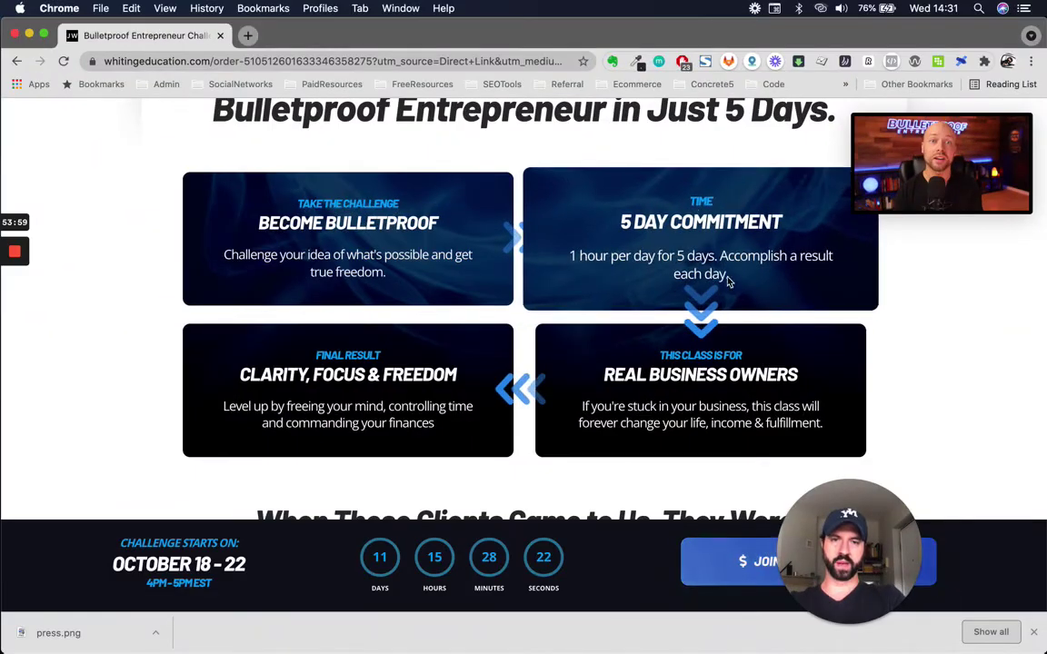
{"action": "key", "text": "ctrl+Up"}
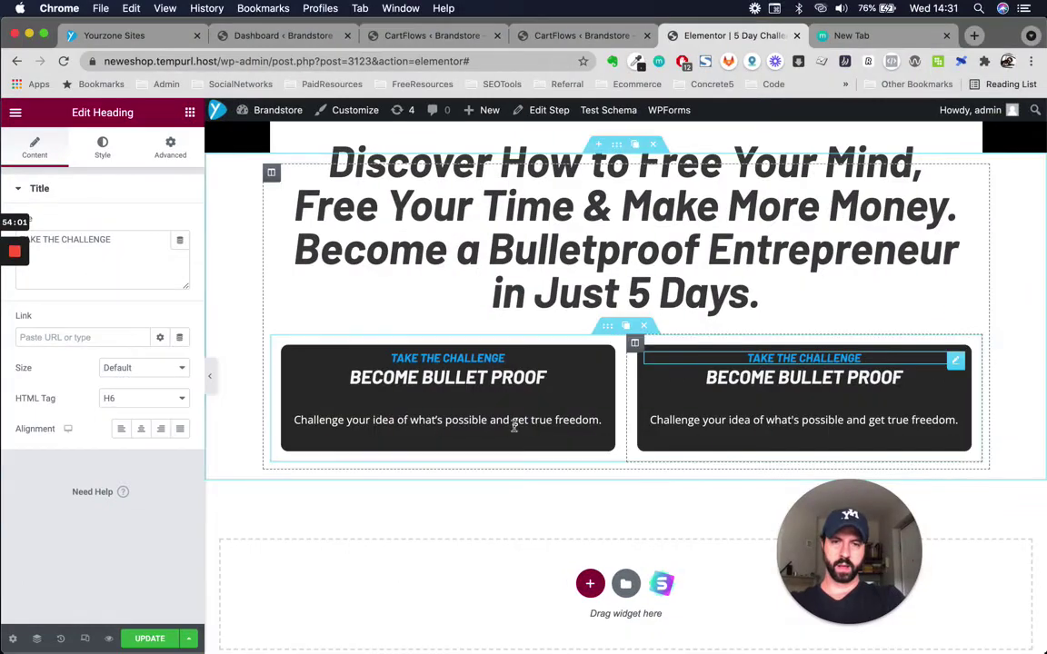
{"action": "scroll", "coordinate": [515, 432], "scroll_direction": "down", "scroll_amount": 2}
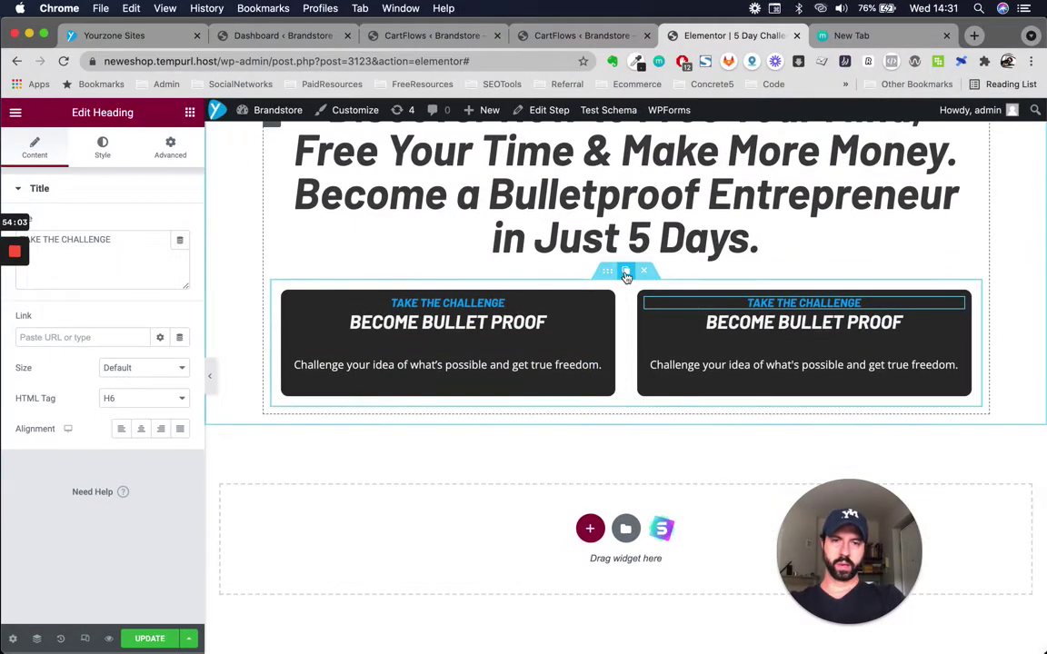
Duplicate the inner section with the two feature boxes to form a second row, and compare the grid with the reference landing page
{"action": "left_click", "coordinate": [626, 272]}
{"action": "scroll", "coordinate": [545, 418], "scroll_direction": "down", "scroll_amount": 1}
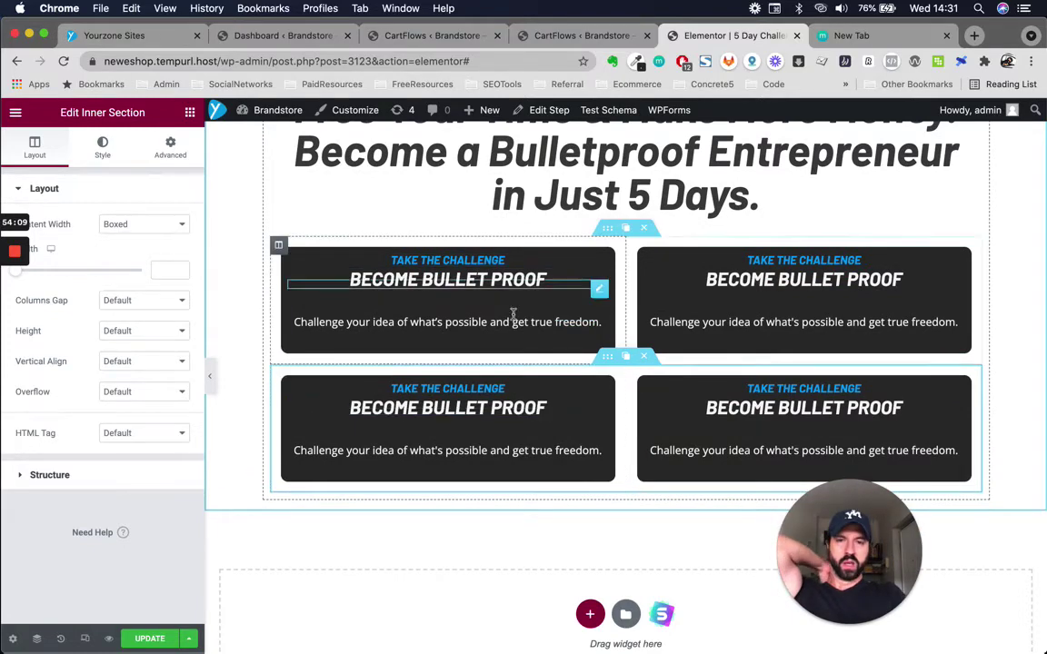
{"action": "key", "text": "ctrl+Up"}
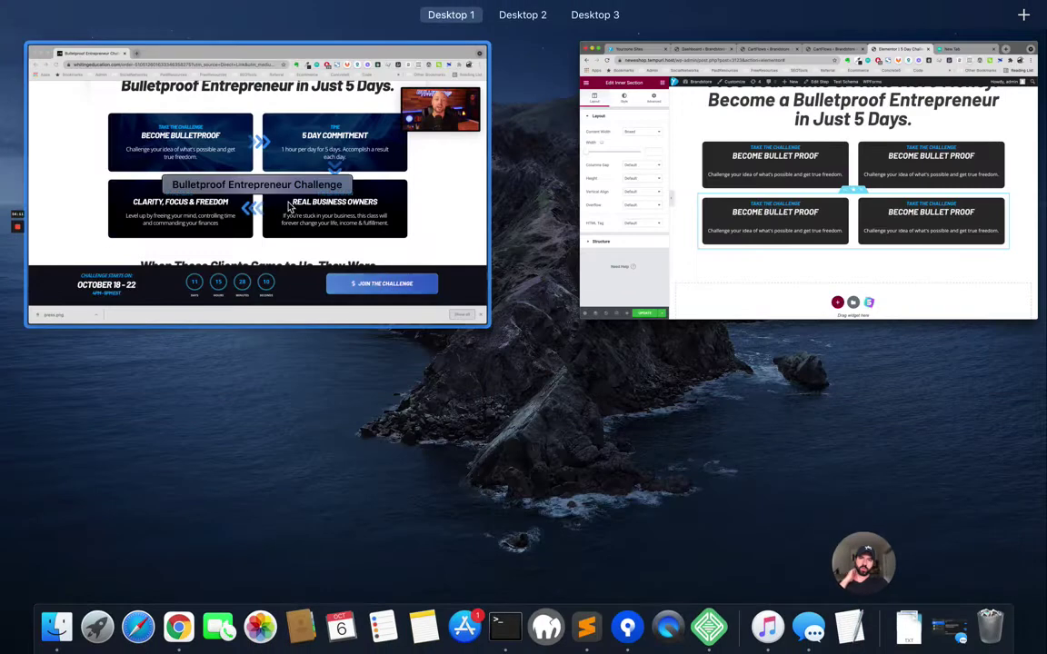
{"action": "left_click", "coordinate": [482, 254]}
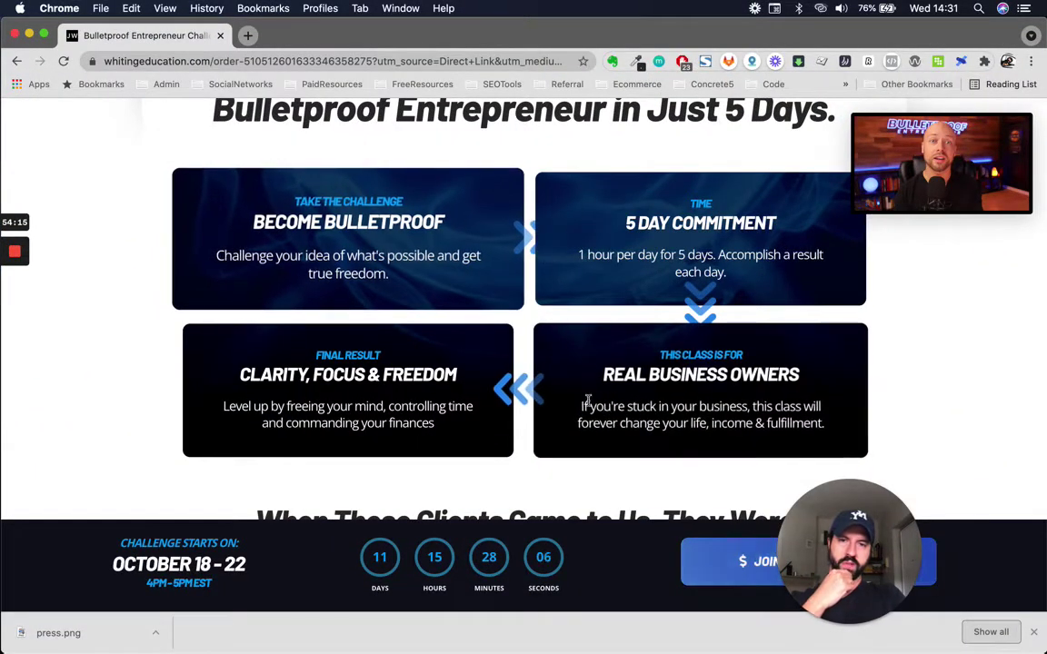
{"action": "key", "text": "ctrl+Up"}
{"action": "left_click", "coordinate": [246, 160]}
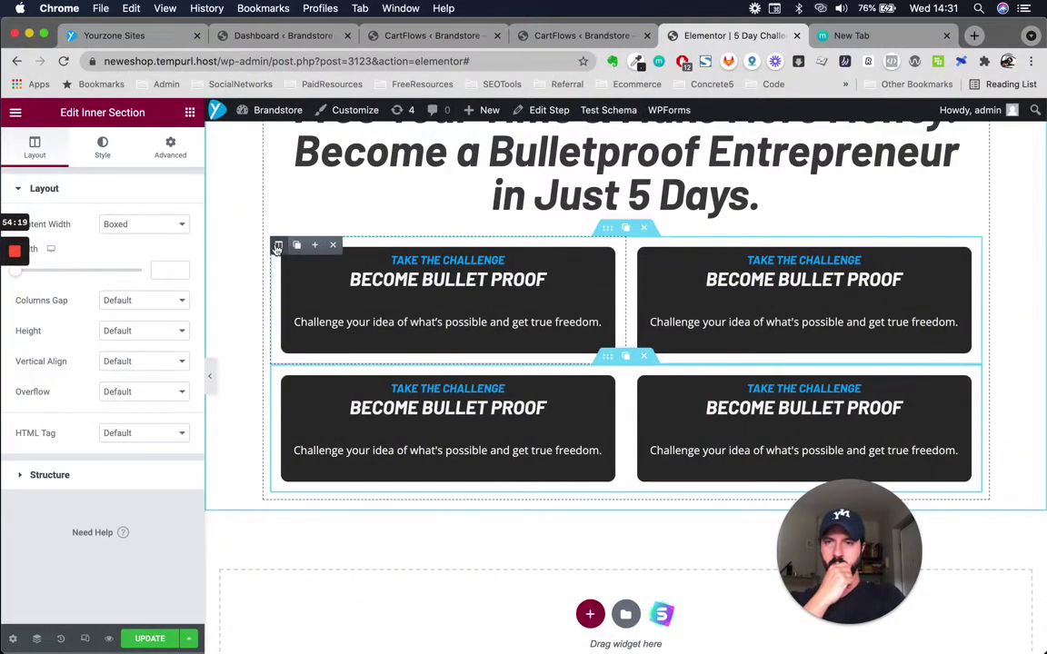
Set the entrance animation of the first feature box's column to Fade In and check it on the page
{"action": "left_click", "coordinate": [278, 245]}
{"action": "scroll", "coordinate": [97, 357], "scroll_direction": "down", "scroll_amount": 2}
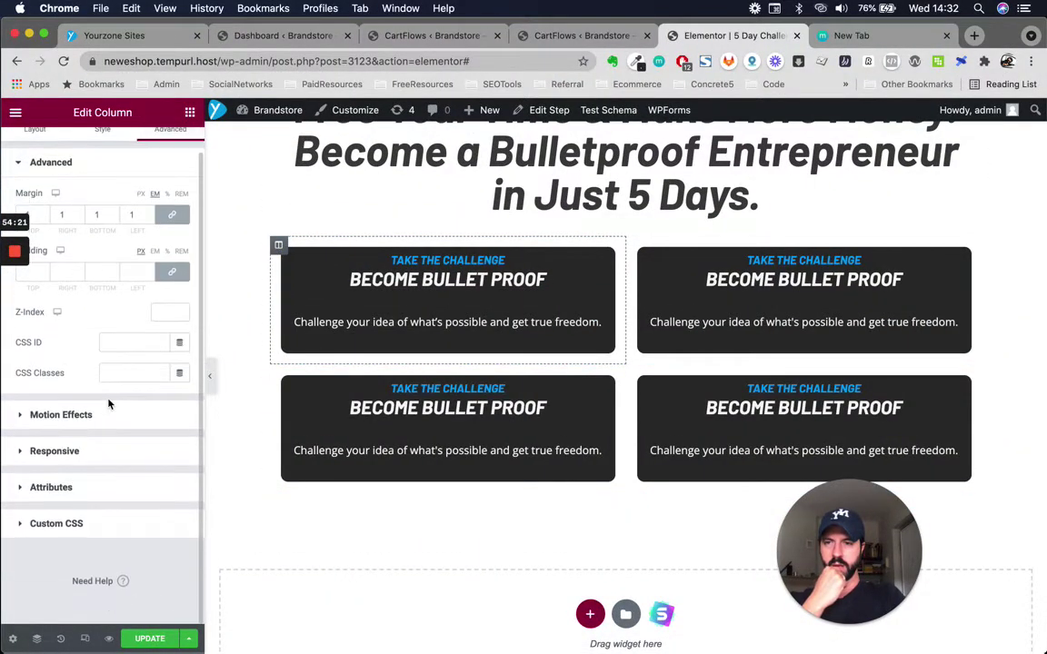
{"action": "left_click", "coordinate": [52, 440]}
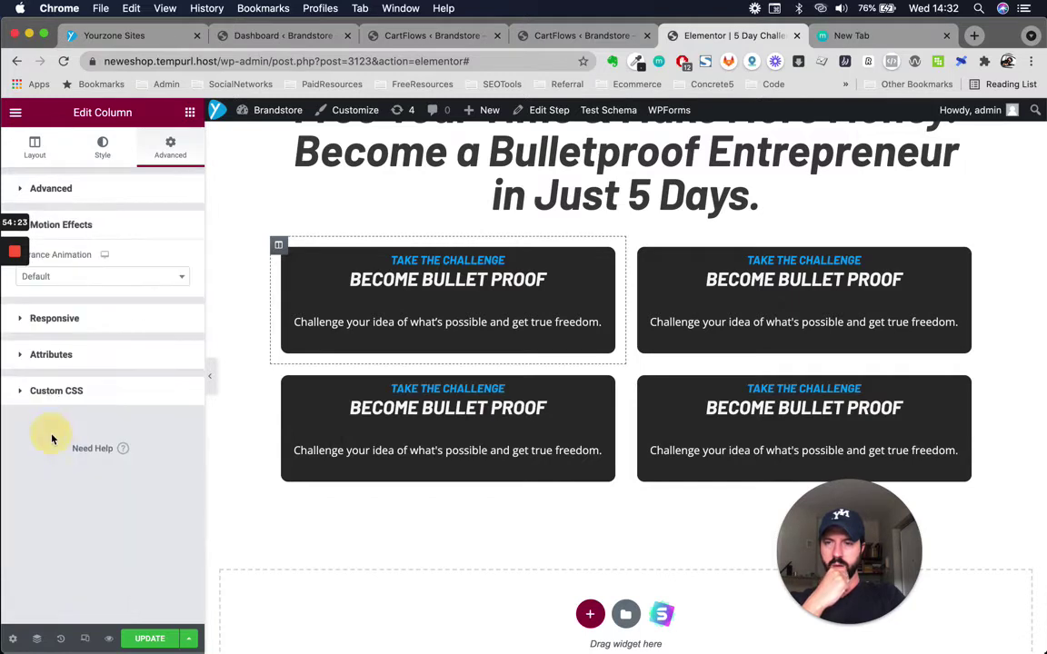
{"action": "left_click", "coordinate": [113, 276]}
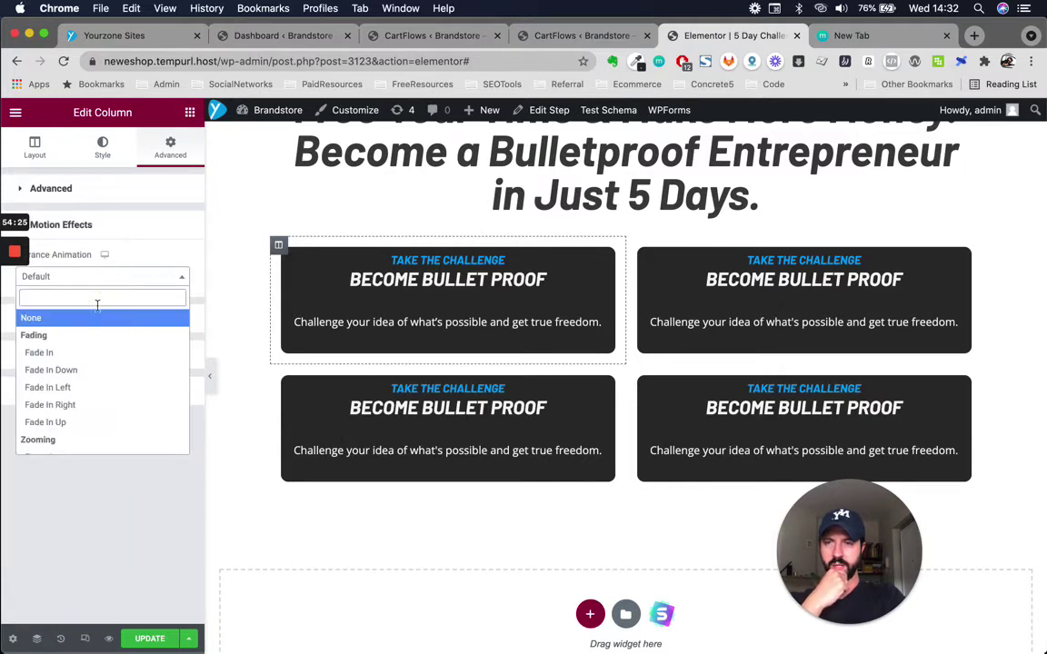
{"action": "left_click", "coordinate": [82, 353]}
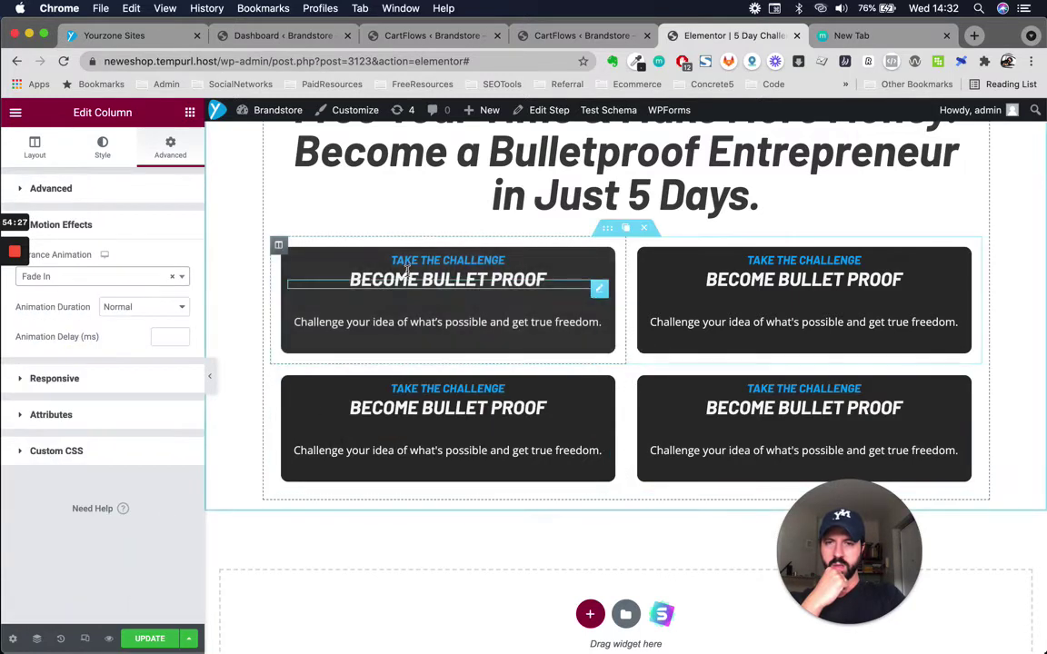
{"action": "scroll", "coordinate": [425, 390], "scroll_direction": "down", "scroll_amount": 1}
{"action": "scroll", "coordinate": [425, 396], "scroll_direction": "up", "scroll_amount": 5}
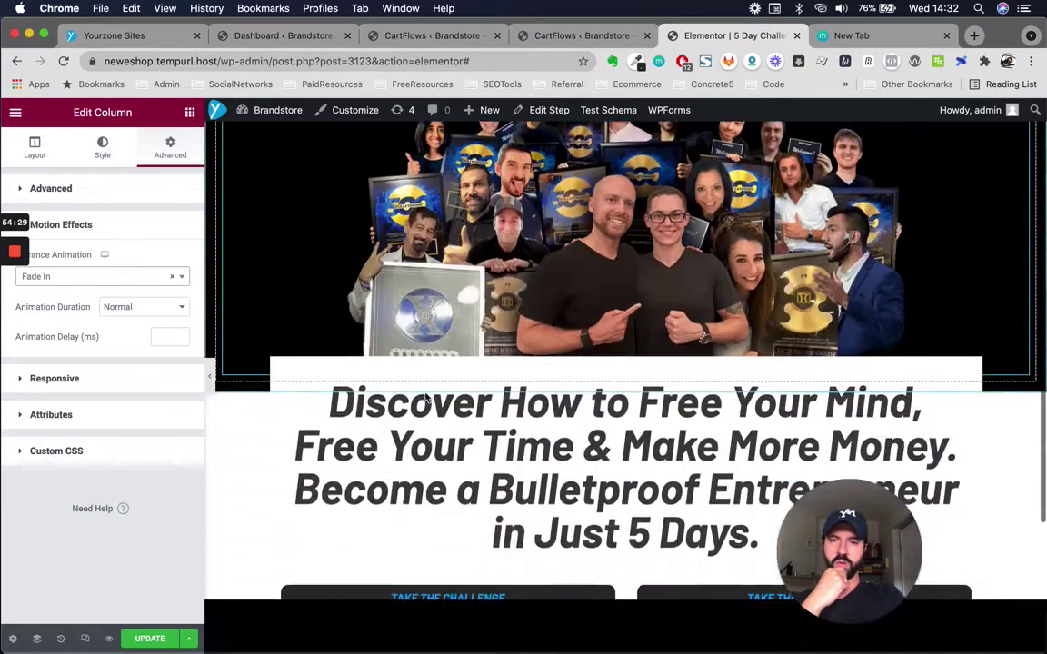
{"action": "scroll", "coordinate": [426, 397], "scroll_direction": "down", "scroll_amount": 5}
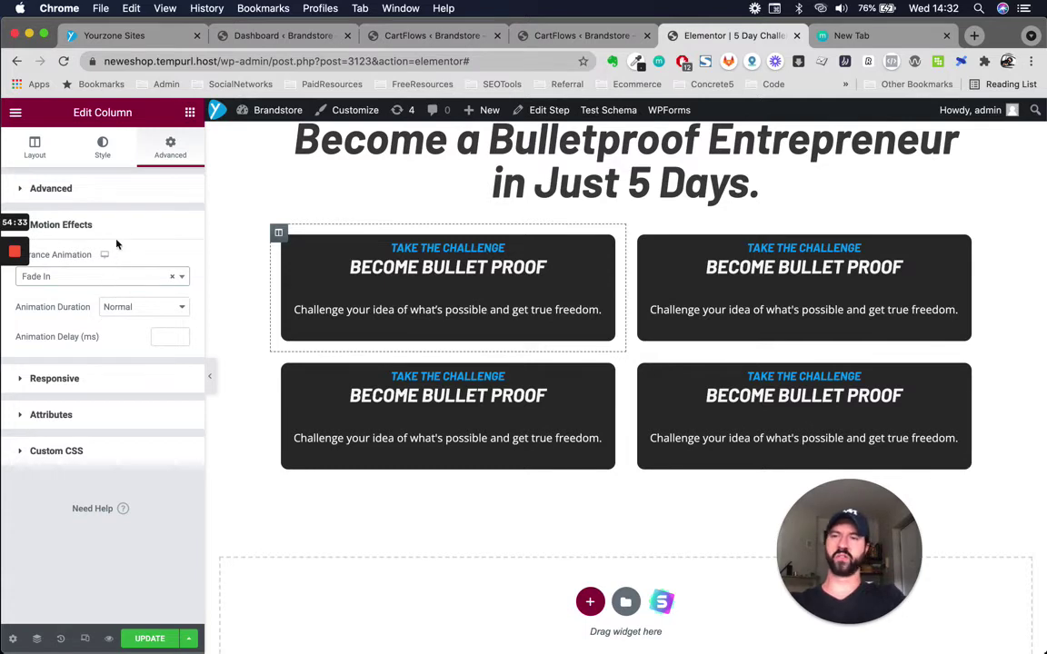
Look through the first box column's style and layout settings and review the four-box grid
{"action": "left_click", "coordinate": [85, 227]}
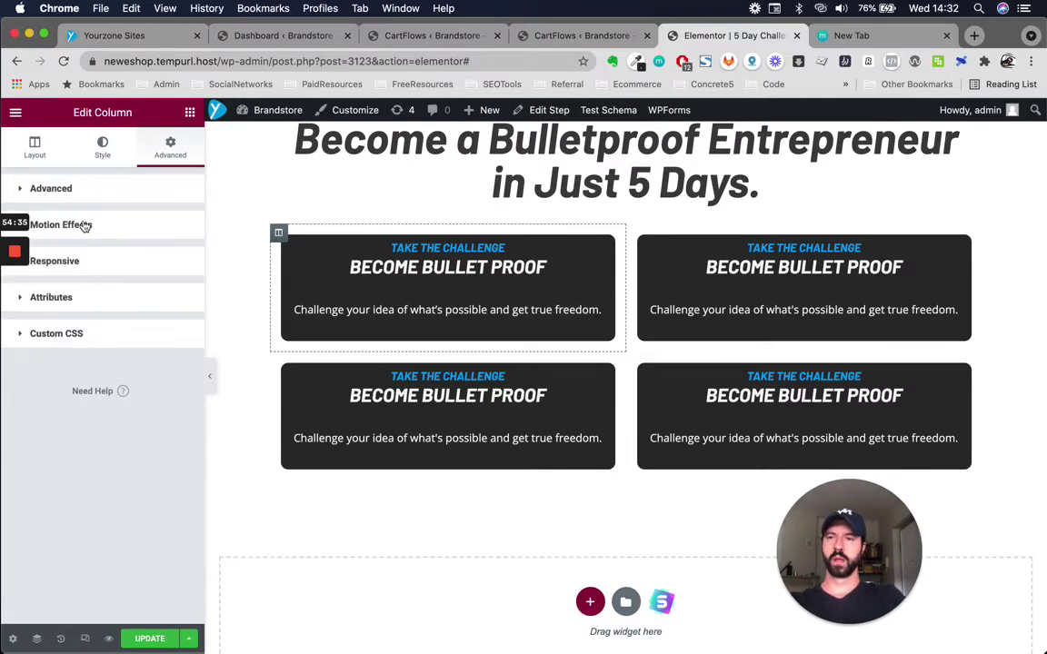
{"action": "left_click", "coordinate": [111, 156]}
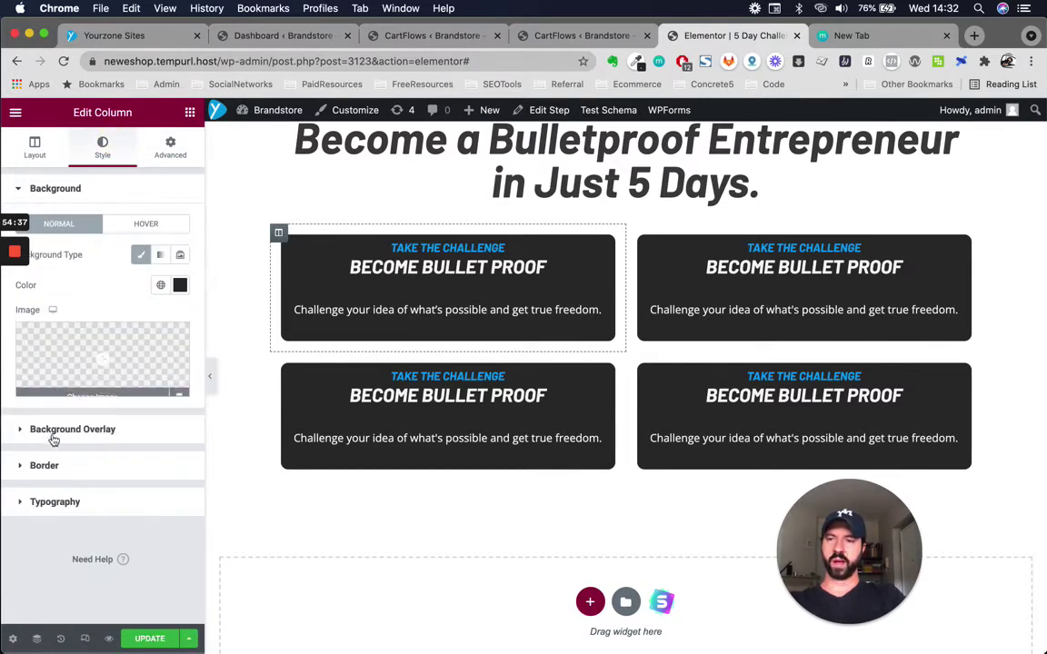
{"action": "left_click", "coordinate": [42, 150]}
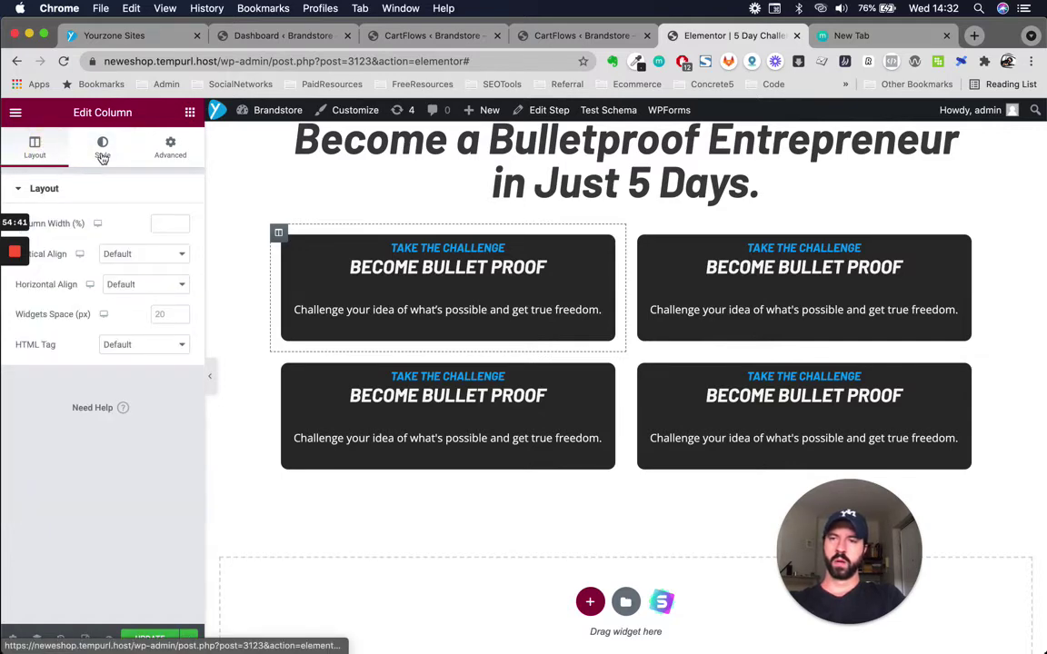
{"action": "left_click", "coordinate": [102, 152]}
{"action": "scroll", "coordinate": [636, 364], "scroll_direction": "up", "scroll_amount": 2}
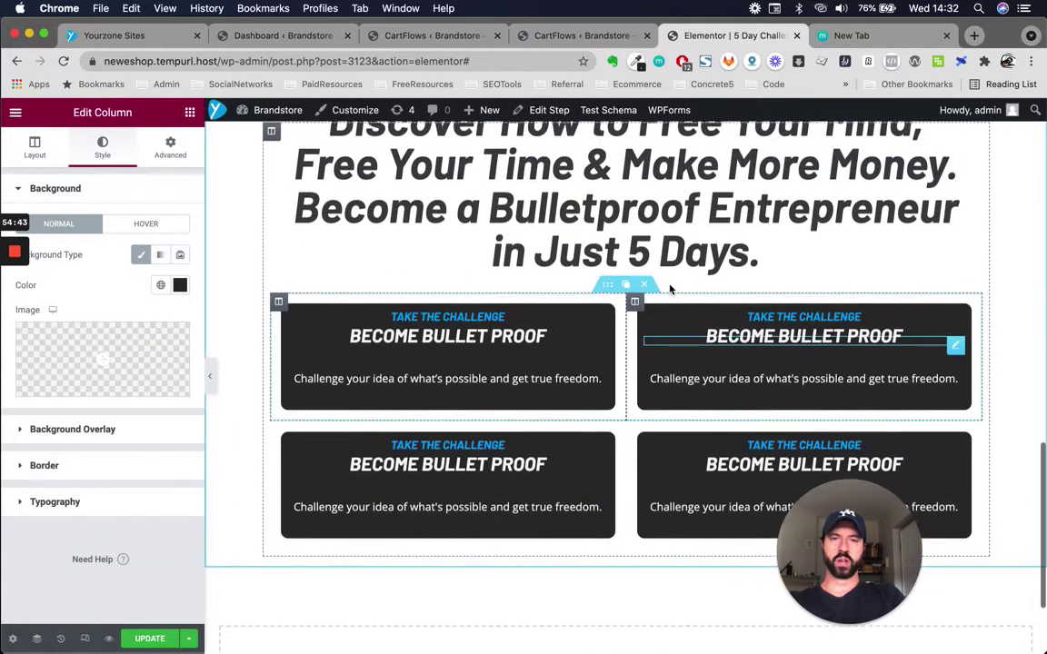
{"action": "scroll", "coordinate": [619, 403], "scroll_direction": "down", "scroll_amount": 4}
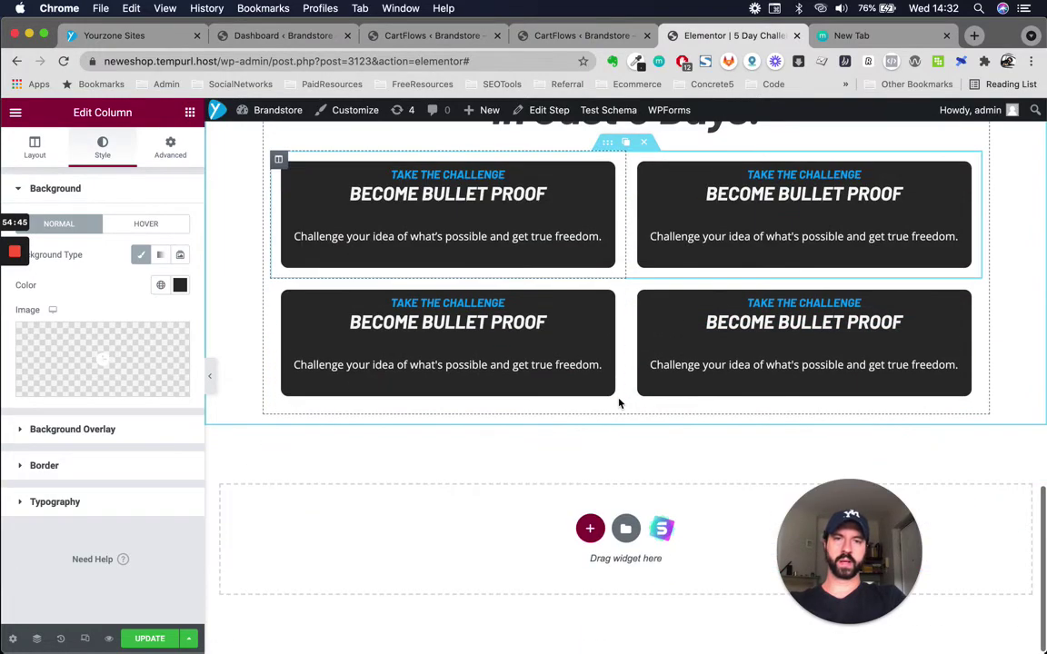
{"action": "scroll", "coordinate": [619, 403], "scroll_direction": "up", "scroll_amount": 2}
Examine how the feature boxes' backgrounds behave while scrolling on the reference landing page, and return to the editor
{"action": "key", "text": "ctrl+Up"}
{"action": "left_click", "coordinate": [422, 309]}
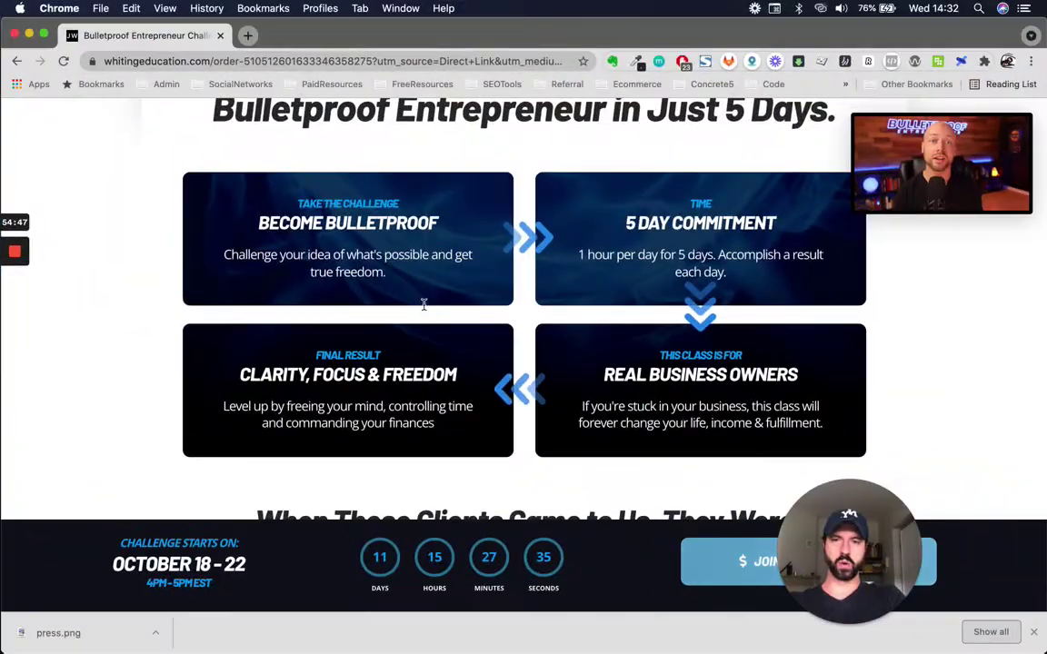
{"action": "scroll", "coordinate": [424, 304], "scroll_direction": "down", "scroll_amount": 3}
{"action": "scroll", "coordinate": [428, 303], "scroll_direction": "up", "scroll_amount": 3}
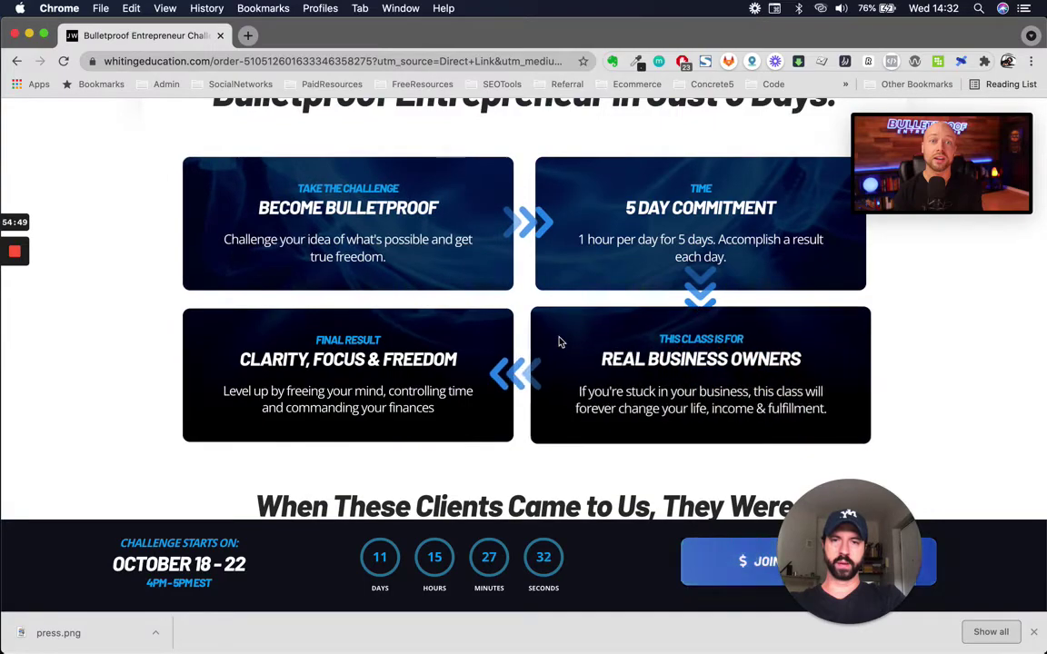
{"action": "scroll", "coordinate": [560, 342], "scroll_direction": "down", "scroll_amount": 2}
{"action": "scroll", "coordinate": [560, 342], "scroll_direction": "up", "scroll_amount": 3}
{"action": "key", "text": "ctrl+Up"}
{"action": "left_click", "coordinate": [500, 323]}
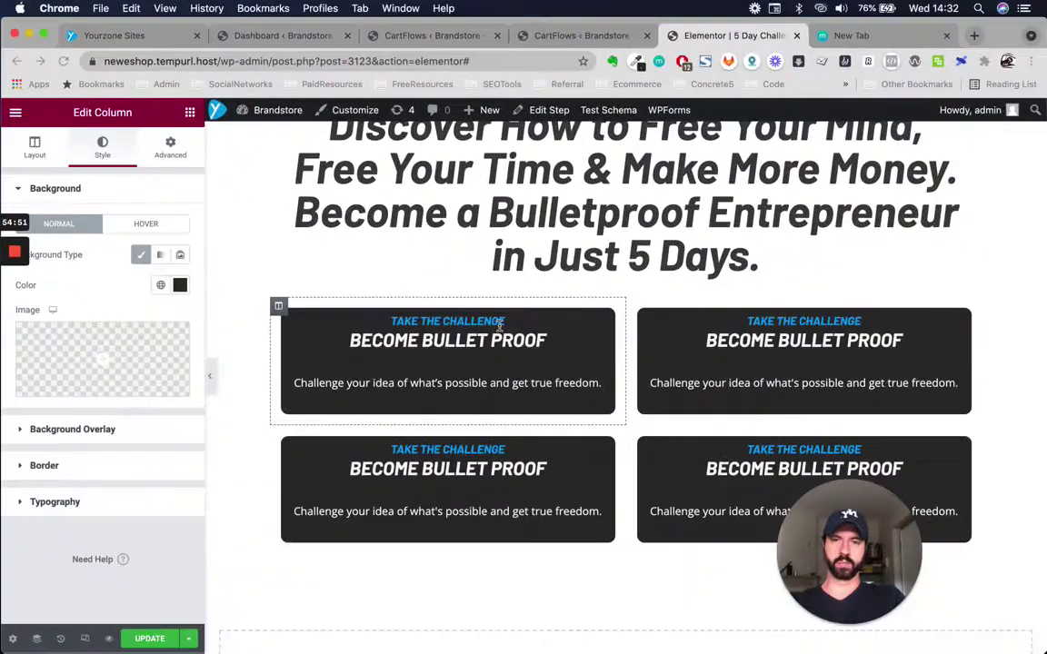
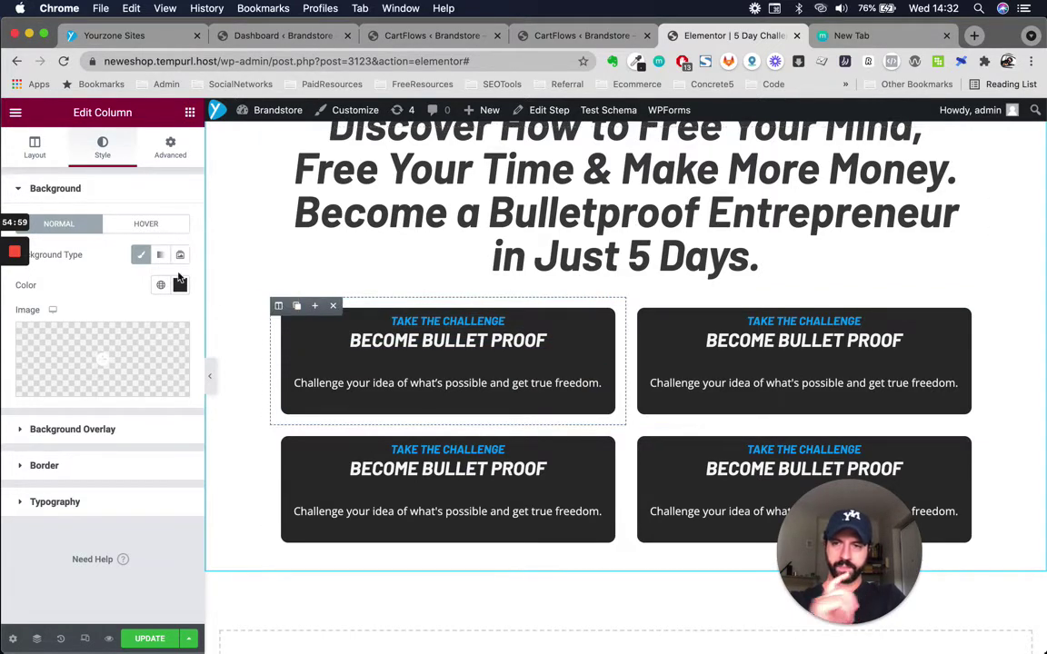
Insert blueenergytopbkd.png from the media library as the first feature box column's background image
{"action": "left_click", "coordinate": [95, 354]}
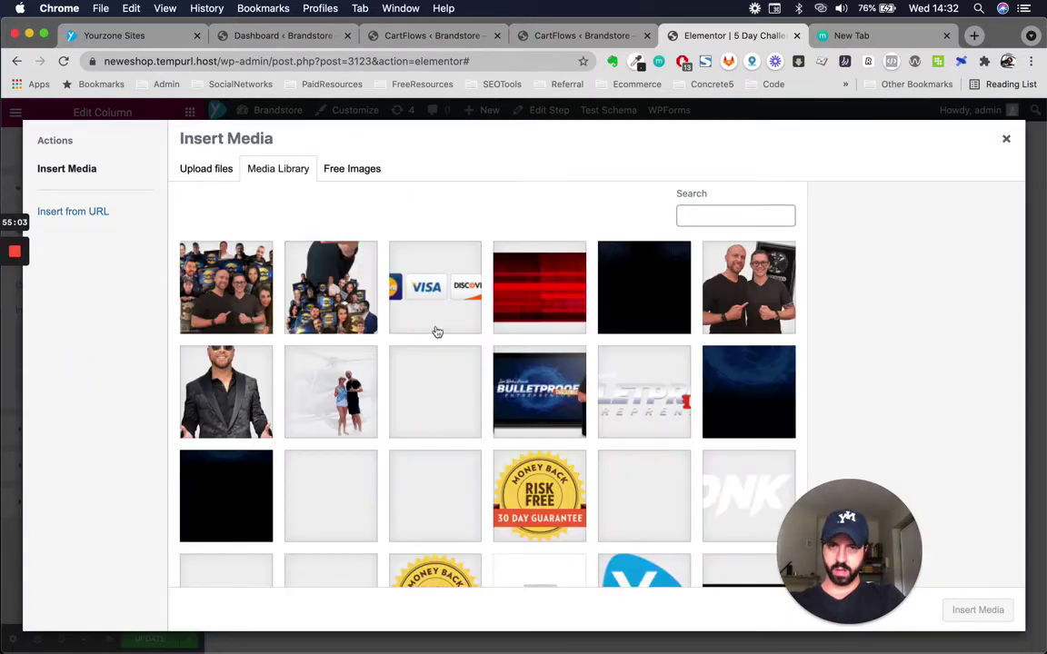
{"action": "left_click", "coordinate": [734, 392]}
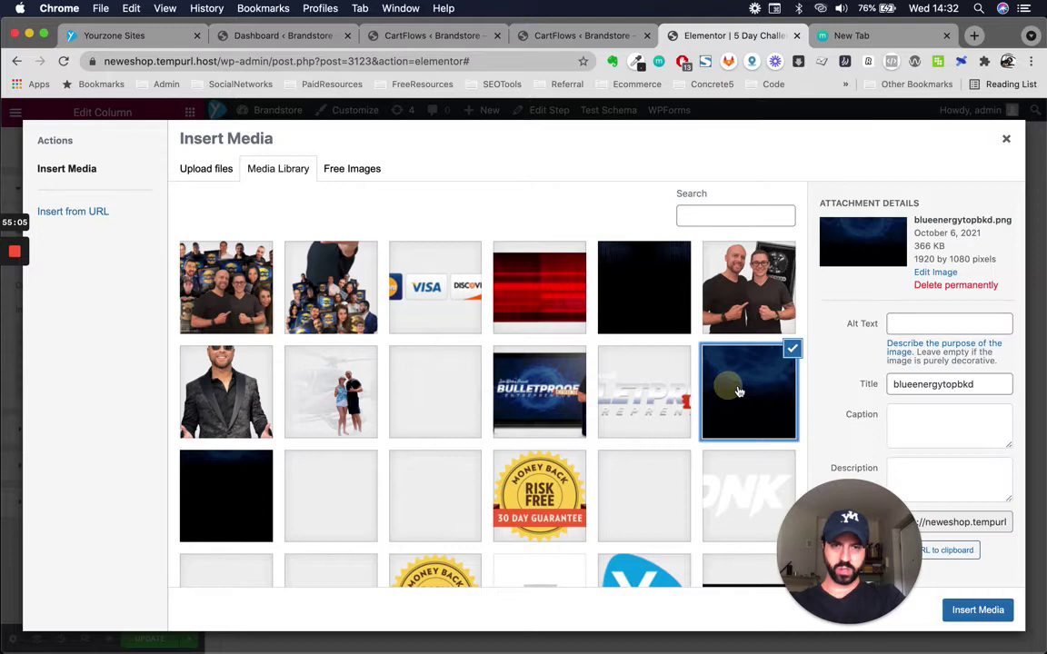
{"action": "left_click", "coordinate": [966, 622]}
{"action": "scroll", "coordinate": [612, 485], "scroll_direction": "down", "scroll_amount": 1}
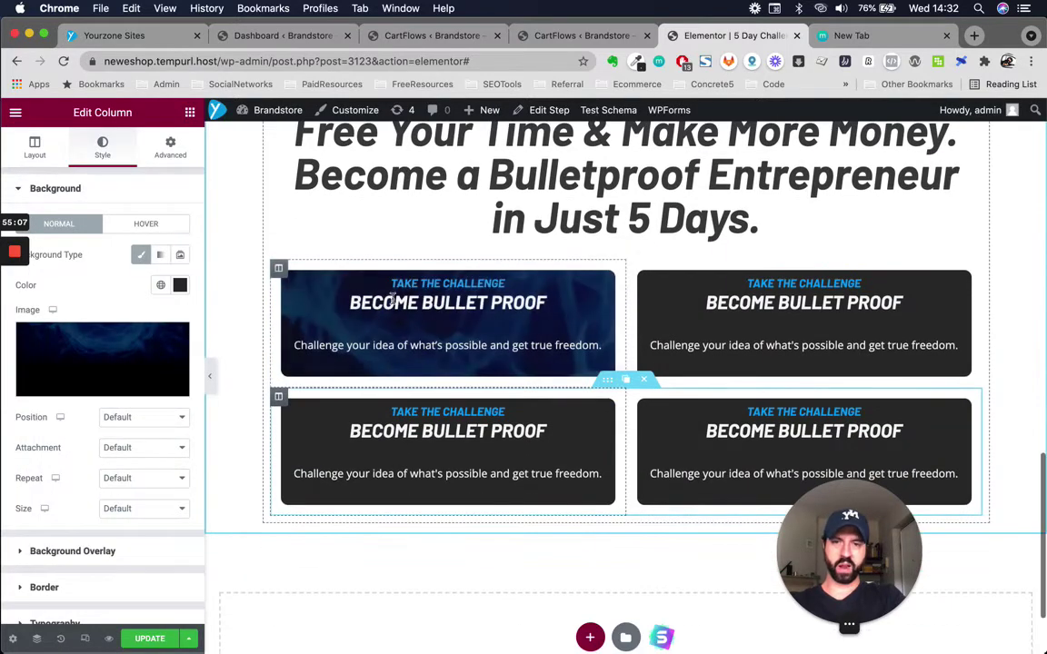
Set the first box's background image to position Center Center, No-repeat and size Cover
{"action": "mouse_move", "coordinate": [132, 383]}
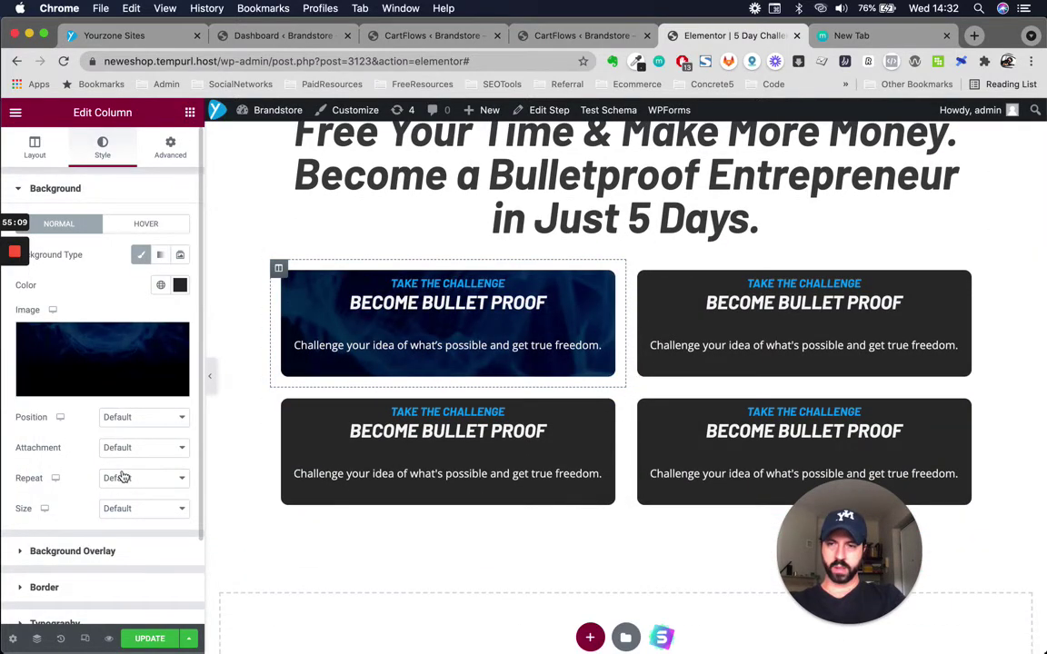
{"action": "left_click", "coordinate": [119, 419]}
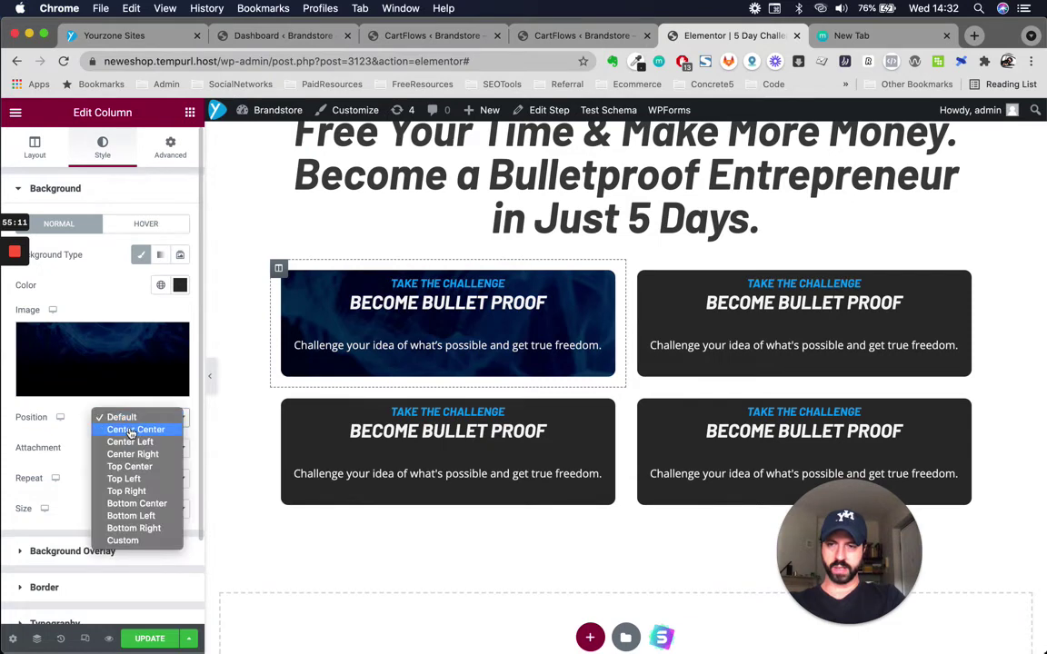
{"action": "left_click", "coordinate": [133, 430]}
{"action": "left_click", "coordinate": [129, 416]}
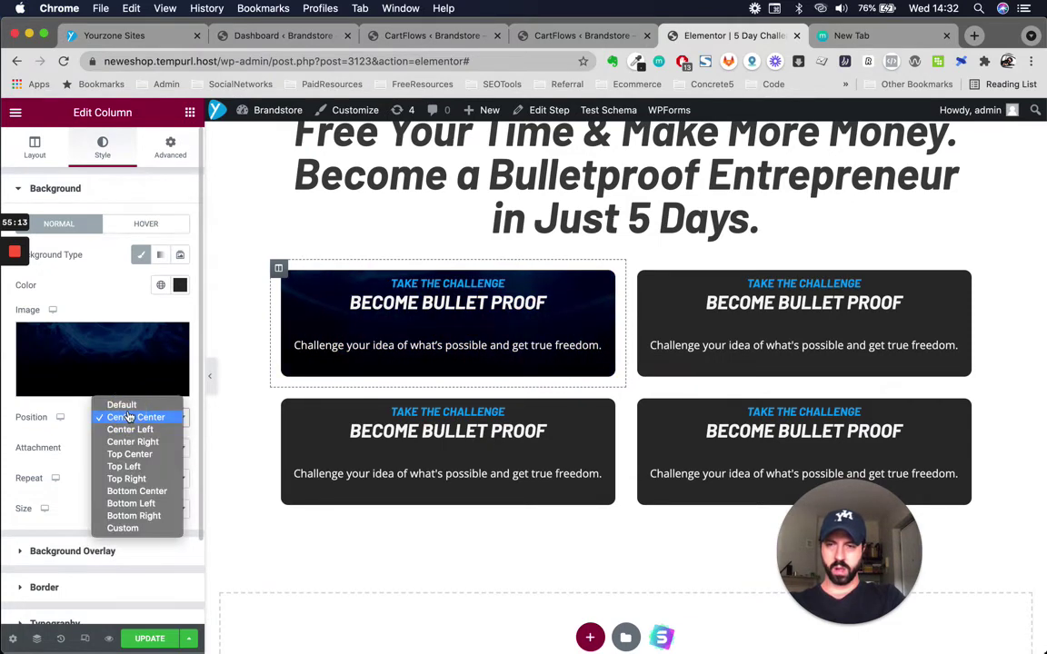
{"action": "left_click", "coordinate": [129, 420]}
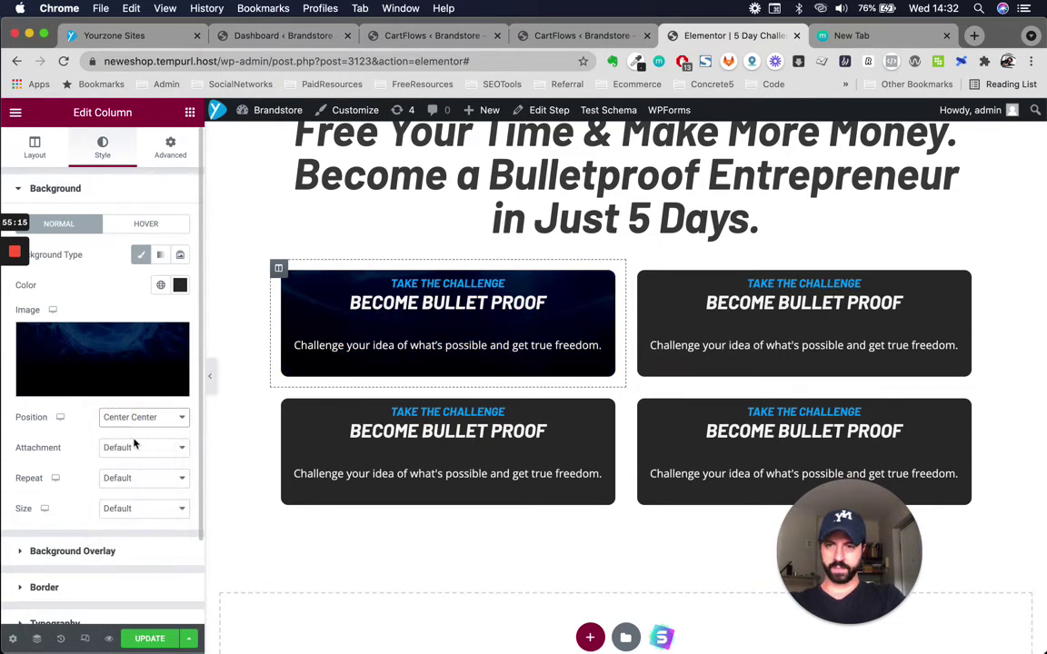
{"action": "left_click", "coordinate": [142, 484]}
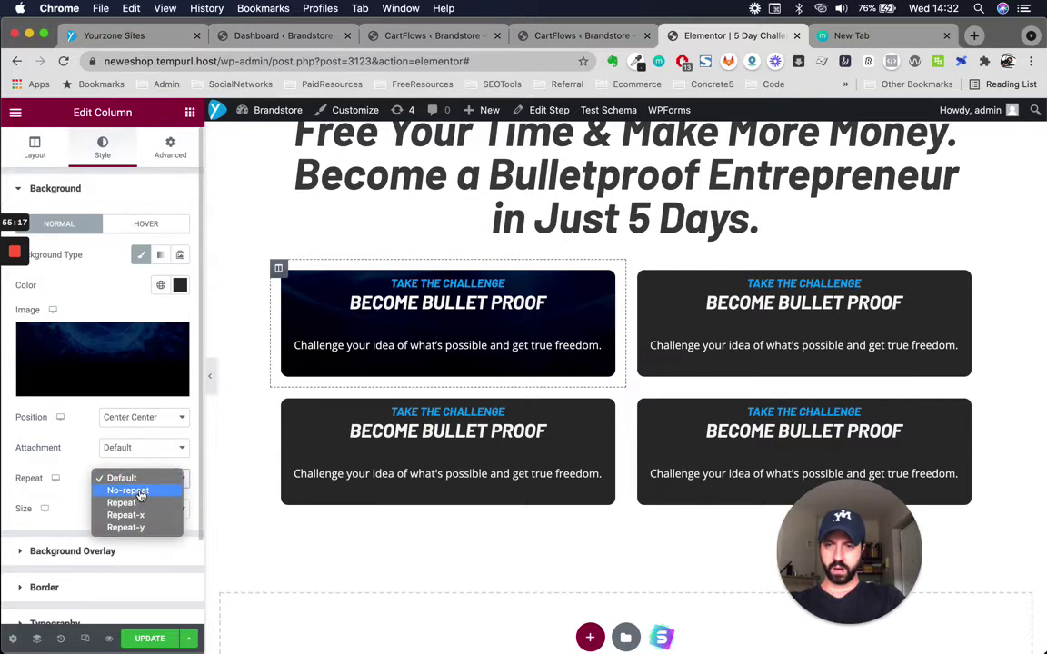
{"action": "key", "text": "Escape"}
{"action": "left_click", "coordinate": [133, 511]}
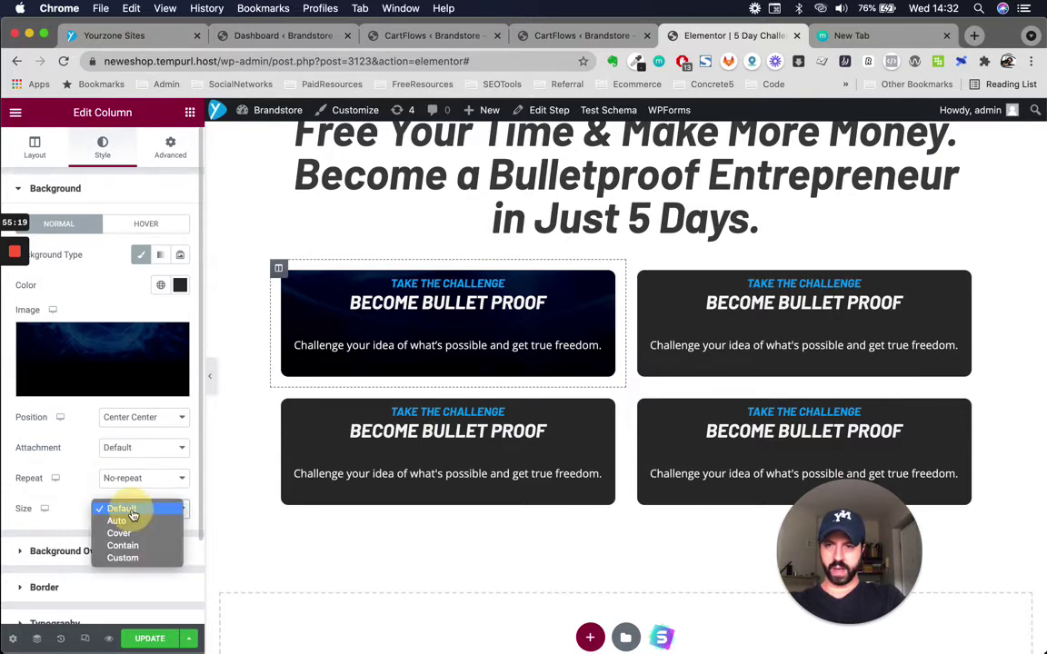
{"action": "left_click", "coordinate": [131, 536]}
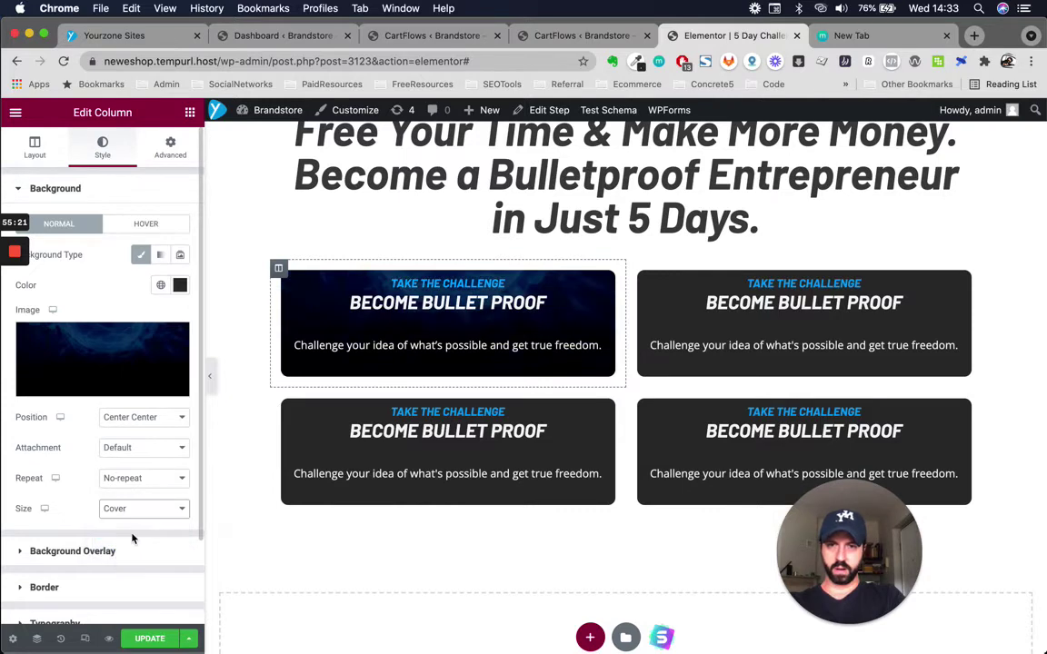
Set the first box's background image attachment to Fixed and check the effect while scrolling the page
{"action": "scroll", "coordinate": [491, 473], "scroll_direction": "down", "scroll_amount": 3}
{"action": "scroll", "coordinate": [491, 474], "scroll_direction": "up", "scroll_amount": 2}
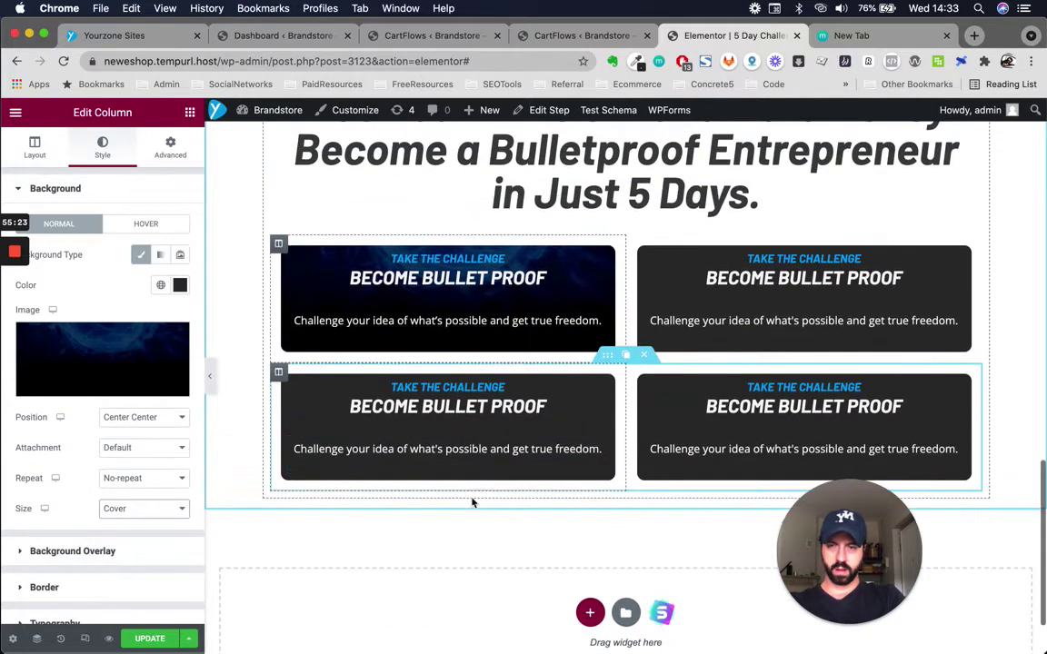
{"action": "left_click", "coordinate": [145, 448]}
{"action": "left_click", "coordinate": [127, 473]}
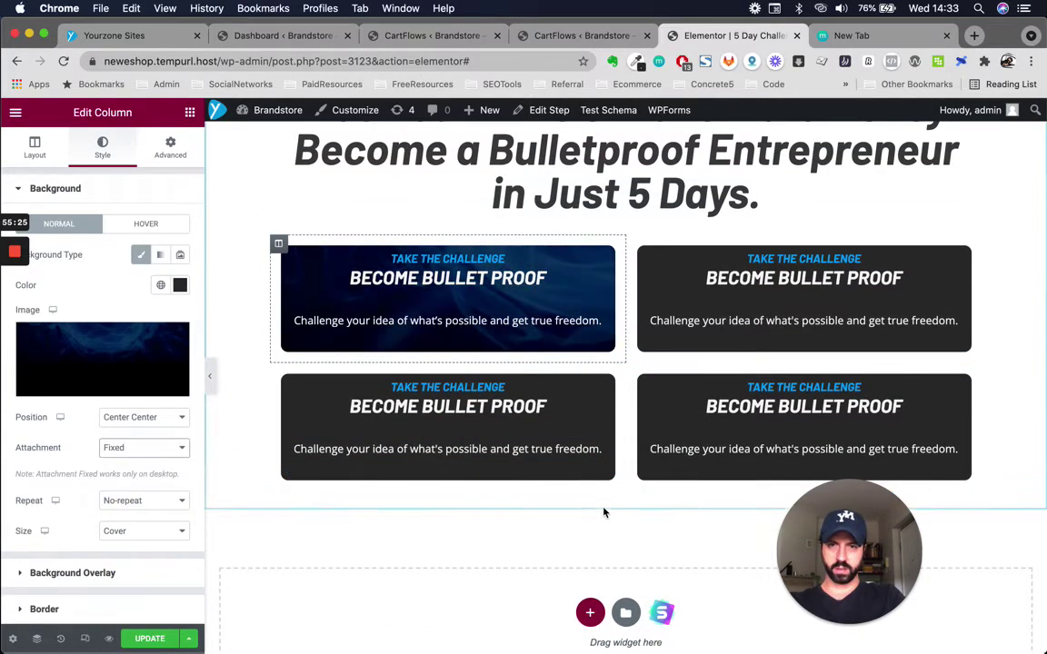
{"action": "scroll", "coordinate": [603, 510], "scroll_direction": "down", "scroll_amount": 2}
{"action": "scroll", "coordinate": [603, 511], "scroll_direction": "up", "scroll_amount": 3}
{"action": "scroll", "coordinate": [603, 512], "scroll_direction": "down", "scroll_amount": 2}
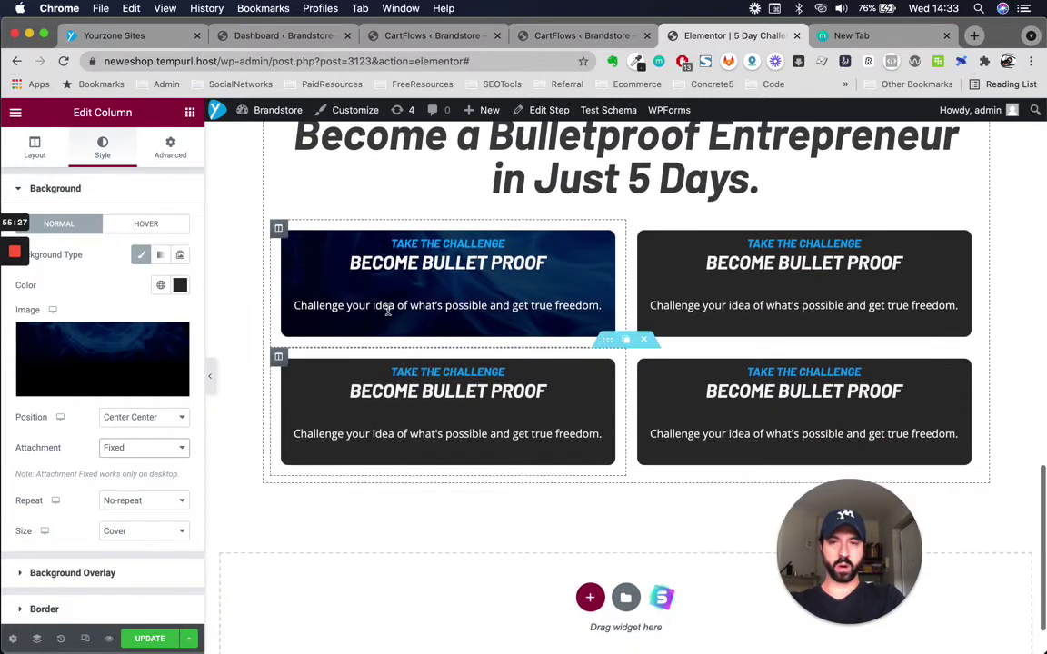
Copy the first box's column and paste its style onto the second column in the upper row
{"action": "right_click", "coordinate": [286, 239]}
{"action": "left_click", "coordinate": [323, 322]}
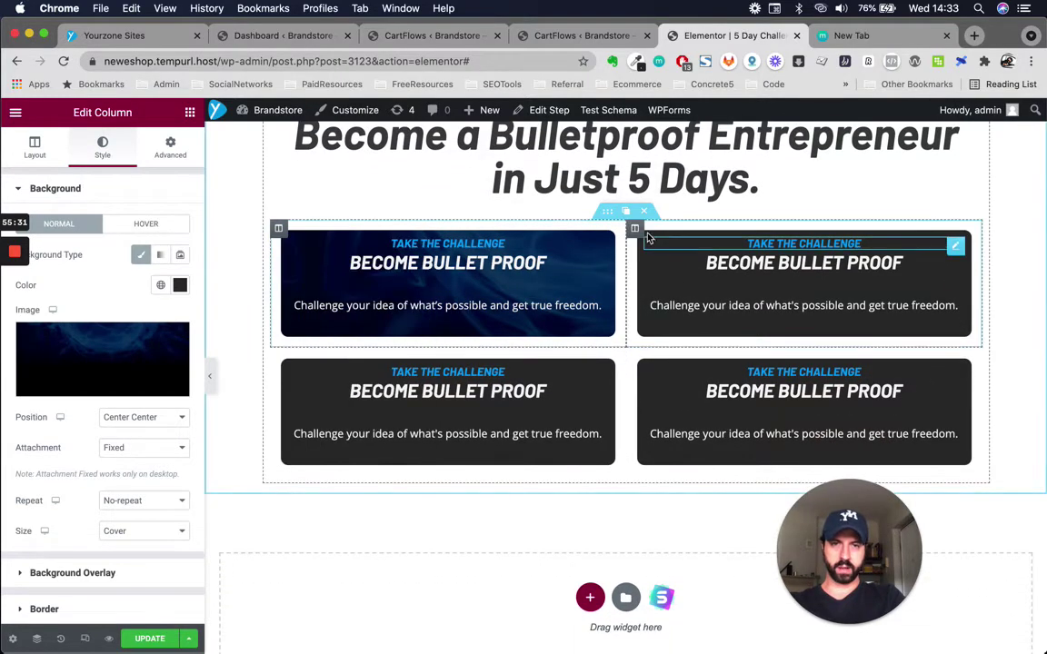
{"action": "right_click", "coordinate": [637, 235]}
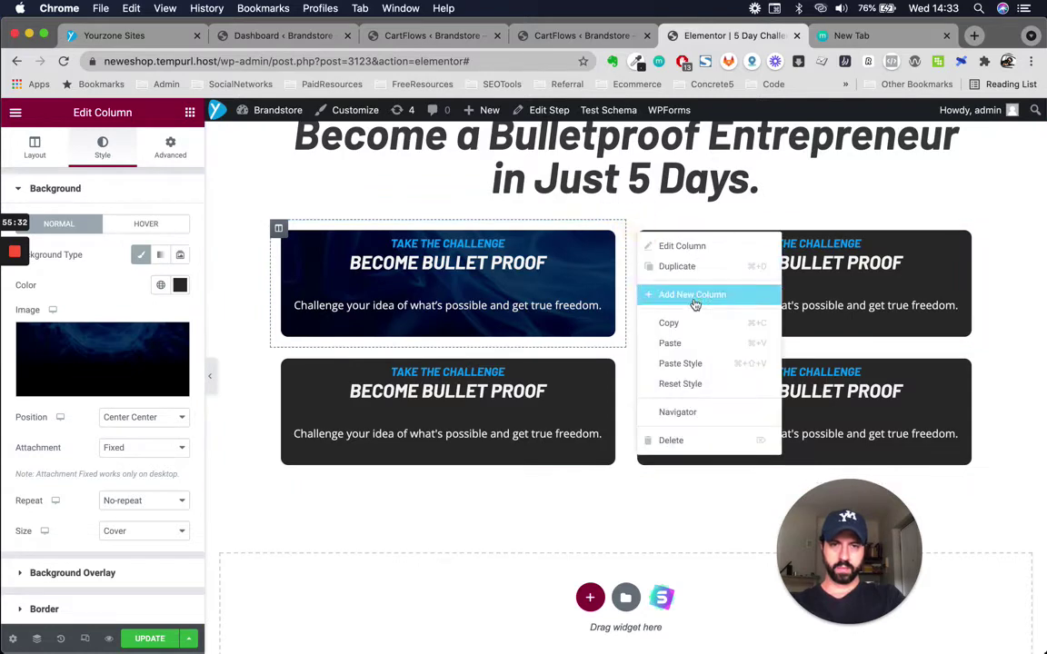
{"action": "left_click", "coordinate": [680, 363]}
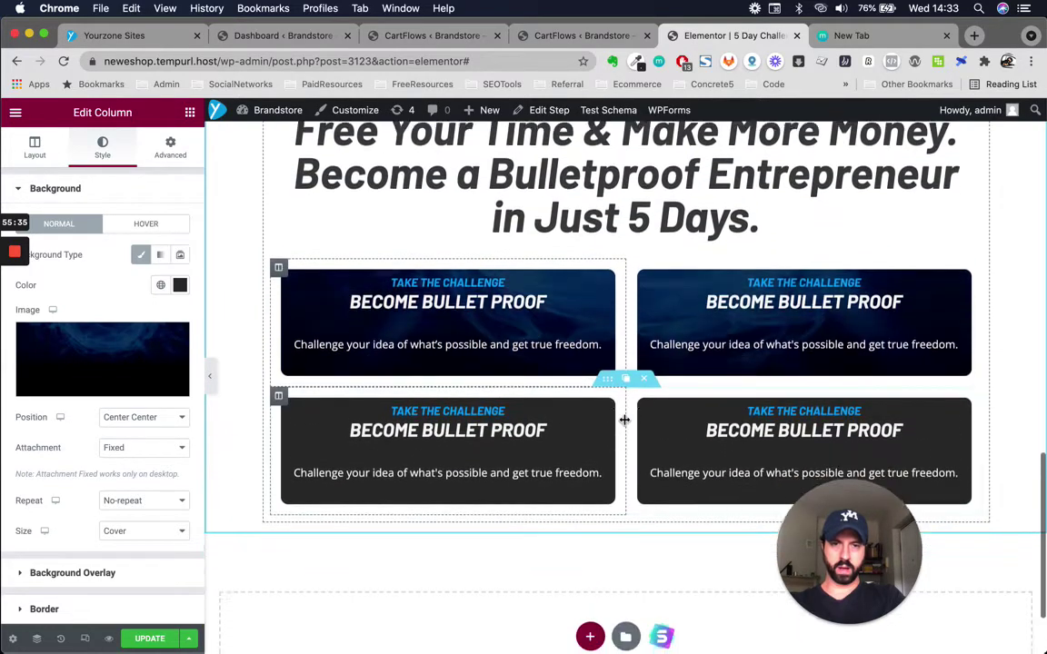
Paste the copied column style onto both feature boxes in the lower row
{"action": "scroll", "coordinate": [624, 420], "scroll_direction": "down", "scroll_amount": 2}
{"action": "scroll", "coordinate": [625, 420], "scroll_direction": "up", "scroll_amount": 2}
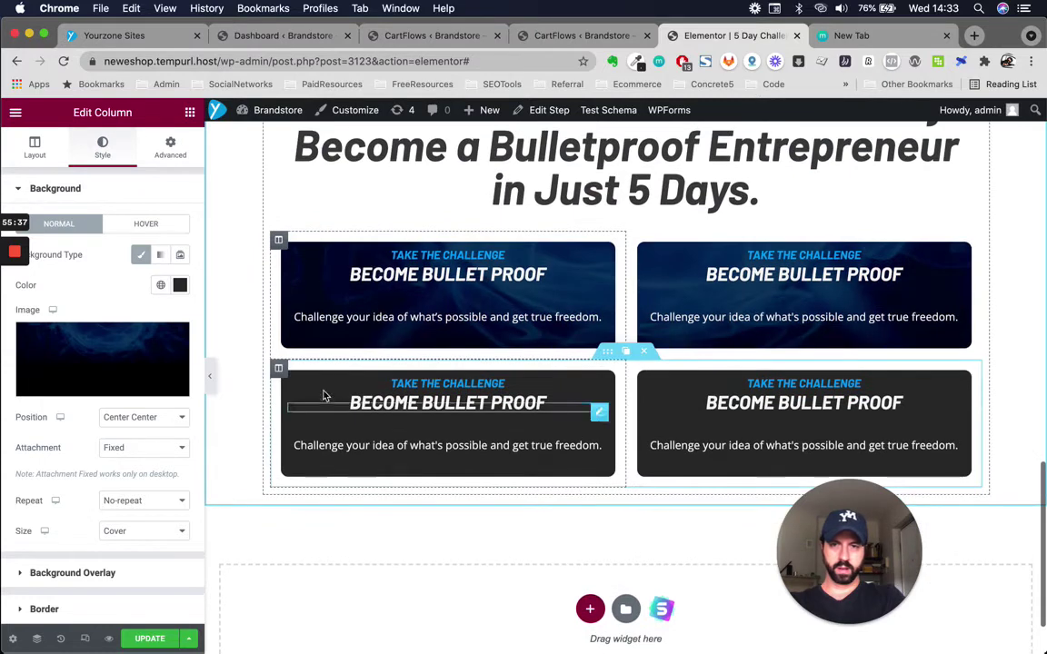
{"action": "right_click", "coordinate": [279, 369]}
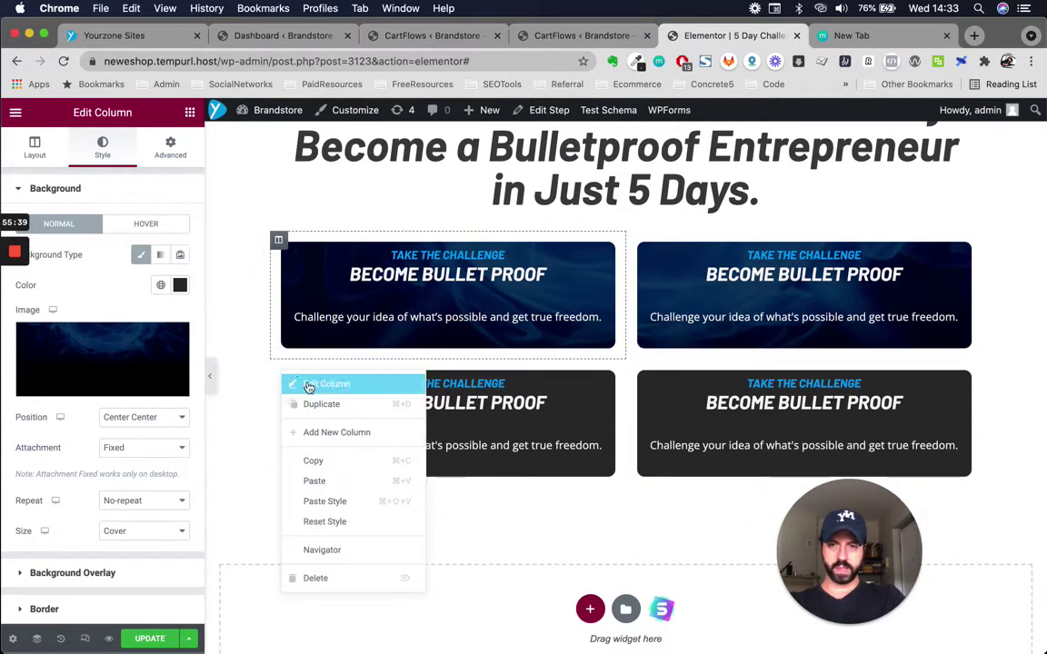
{"action": "left_click", "coordinate": [341, 501]}
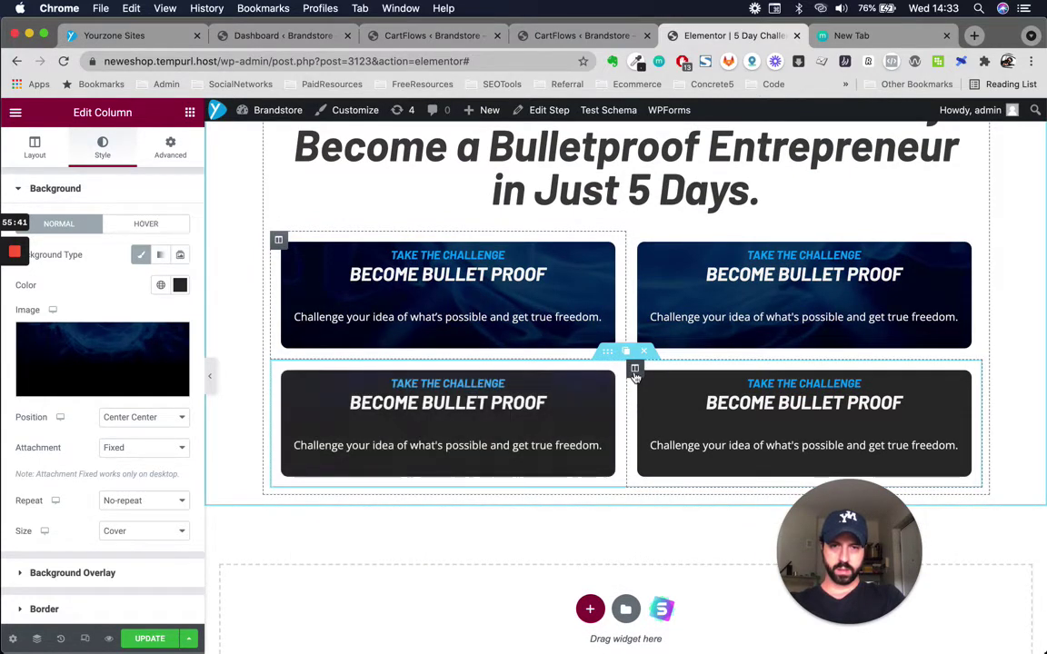
{"action": "right_click", "coordinate": [633, 369]}
{"action": "left_click", "coordinate": [689, 504]}
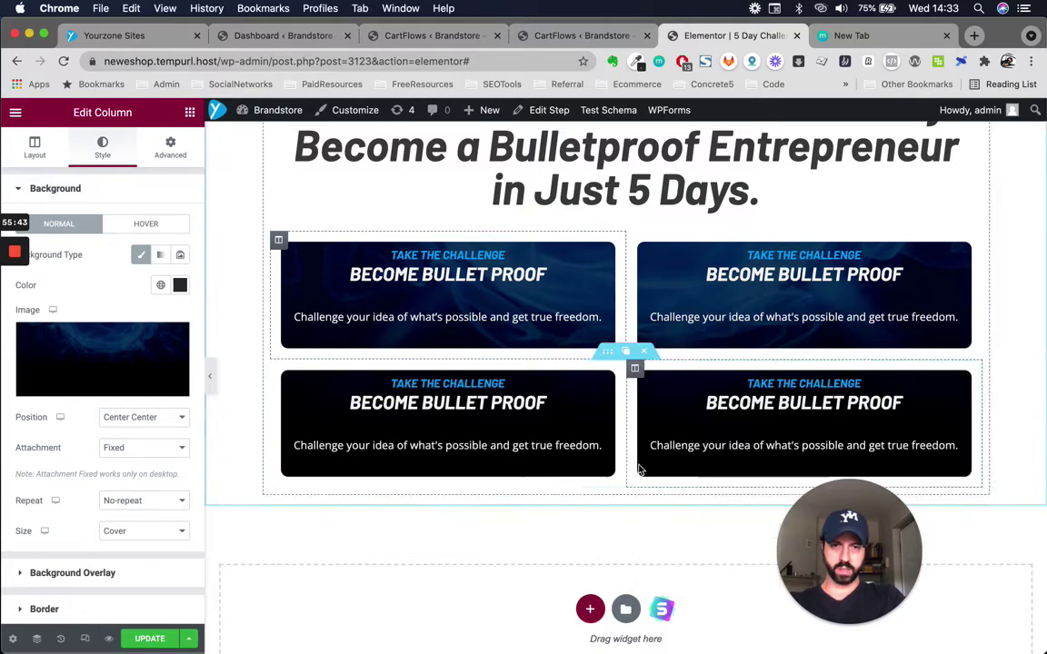
Examine how the fixed background moves behind all four feature boxes while scrolling the page
{"action": "scroll", "coordinate": [639, 469], "scroll_direction": "up", "scroll_amount": 3}
{"action": "scroll", "coordinate": [639, 469], "scroll_direction": "down", "scroll_amount": 3}
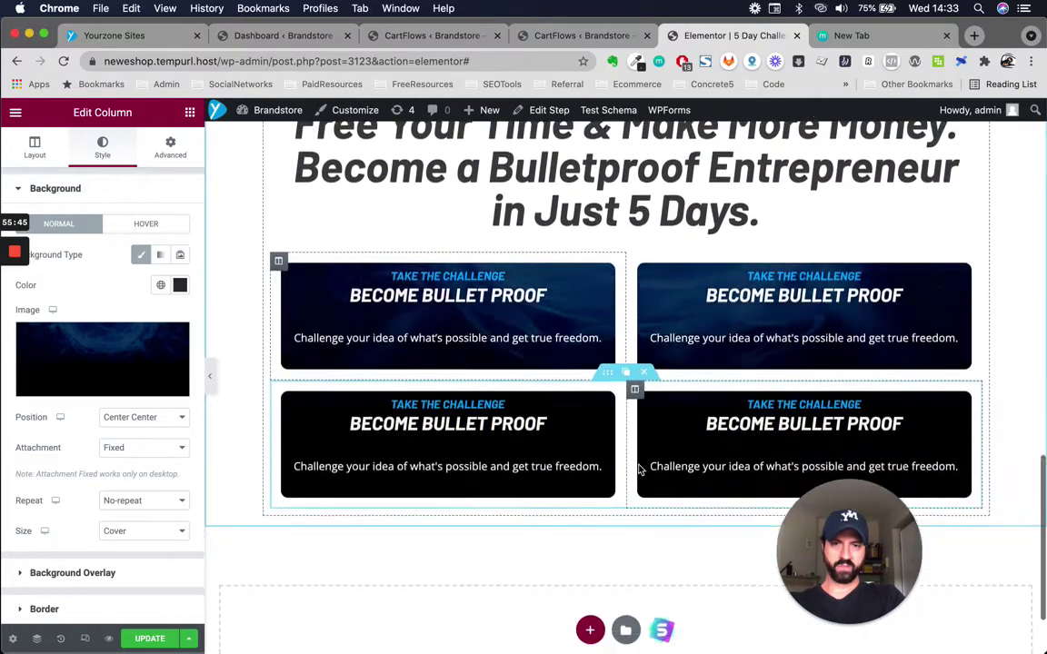
{"action": "scroll", "coordinate": [602, 306], "scroll_direction": "up", "scroll_amount": 2}
{"action": "scroll", "coordinate": [661, 502], "scroll_direction": "up", "scroll_amount": 2}
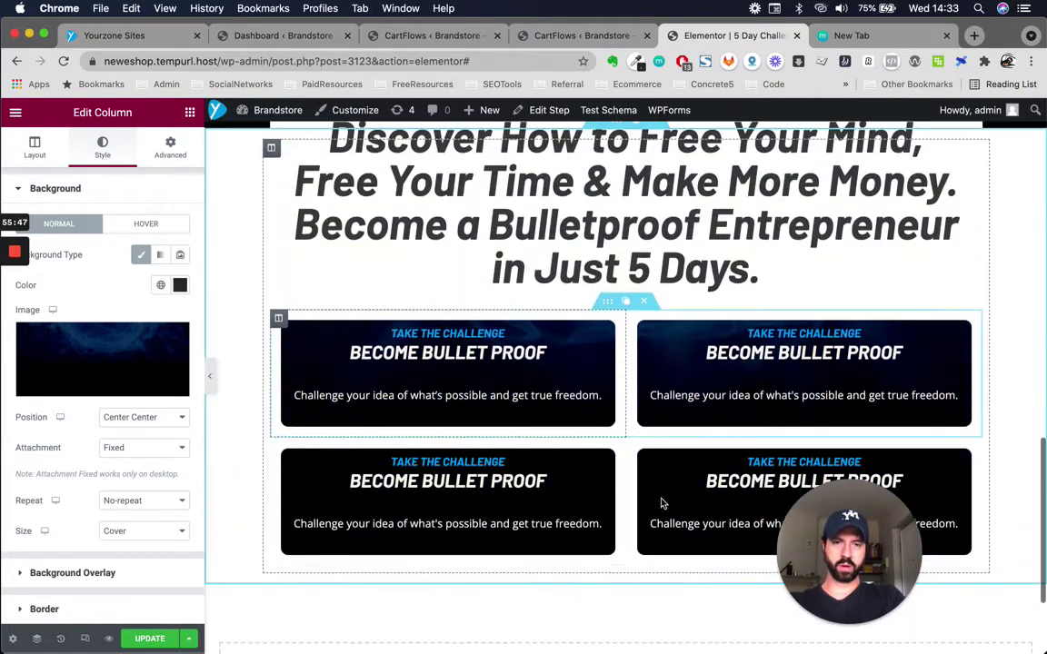
{"action": "scroll", "coordinate": [591, 491], "scroll_direction": "down", "scroll_amount": 3}
{"action": "scroll", "coordinate": [584, 488], "scroll_direction": "up", "scroll_amount": 2}
{"action": "scroll", "coordinate": [585, 489], "scroll_direction": "down", "scroll_amount": 2}
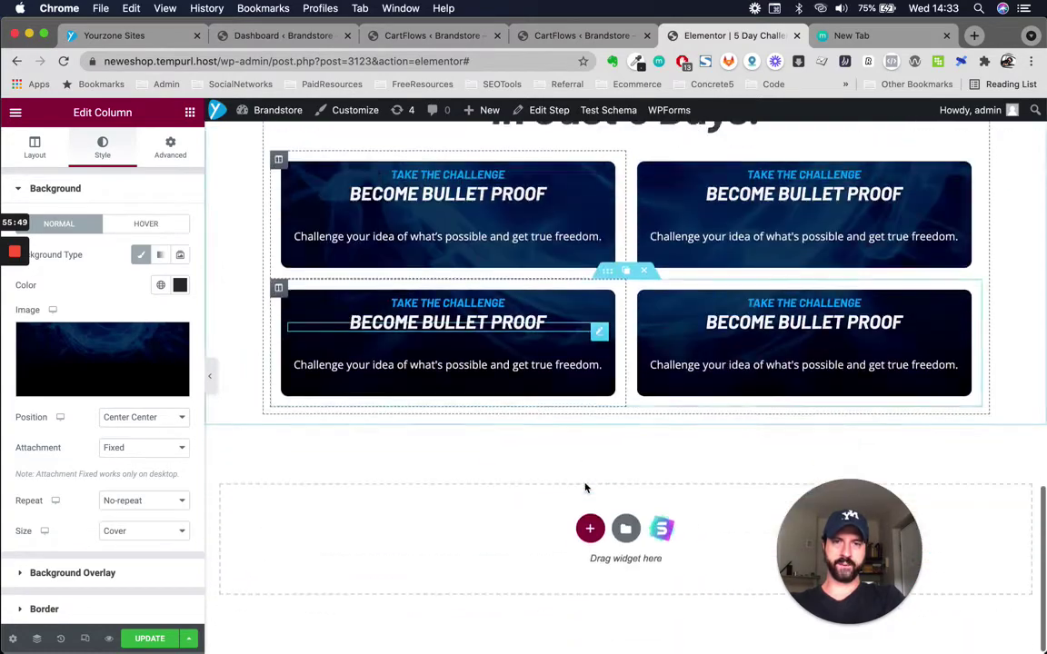
{"action": "scroll", "coordinate": [585, 488], "scroll_direction": "up", "scroll_amount": 2}
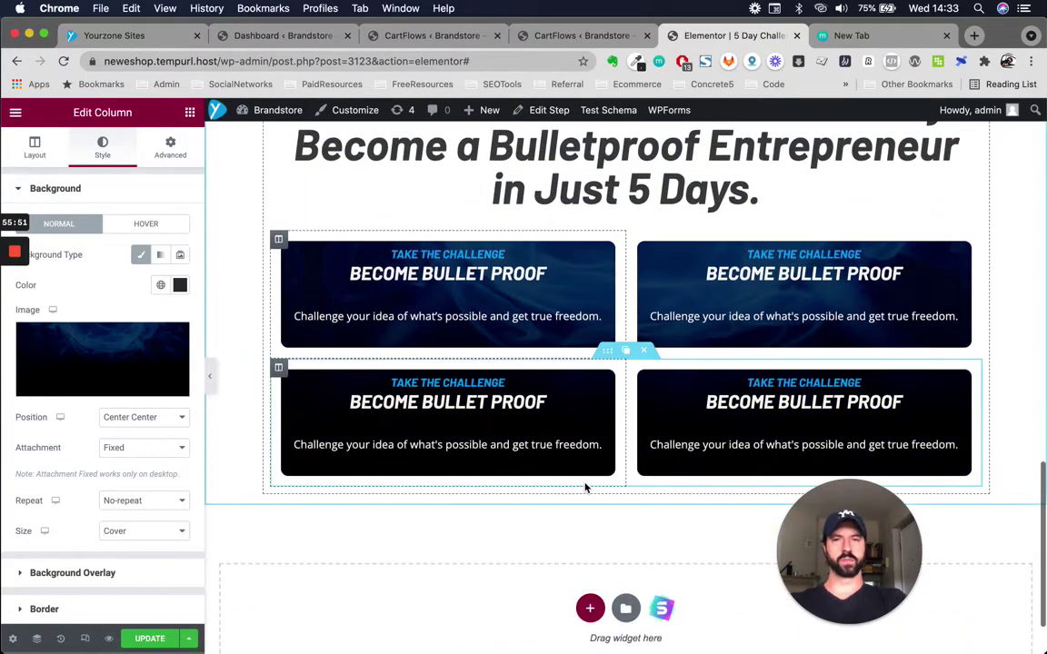
{"action": "scroll", "coordinate": [587, 421], "scroll_direction": "up", "scroll_amount": 1}
On the reference page, copy the headline from "When These Clients Came to Us" through "Look At Them Now!" and return to the Elementor window
{"action": "key", "text": "ctrl+Up"}
{"action": "left_click", "coordinate": [243, 198]}
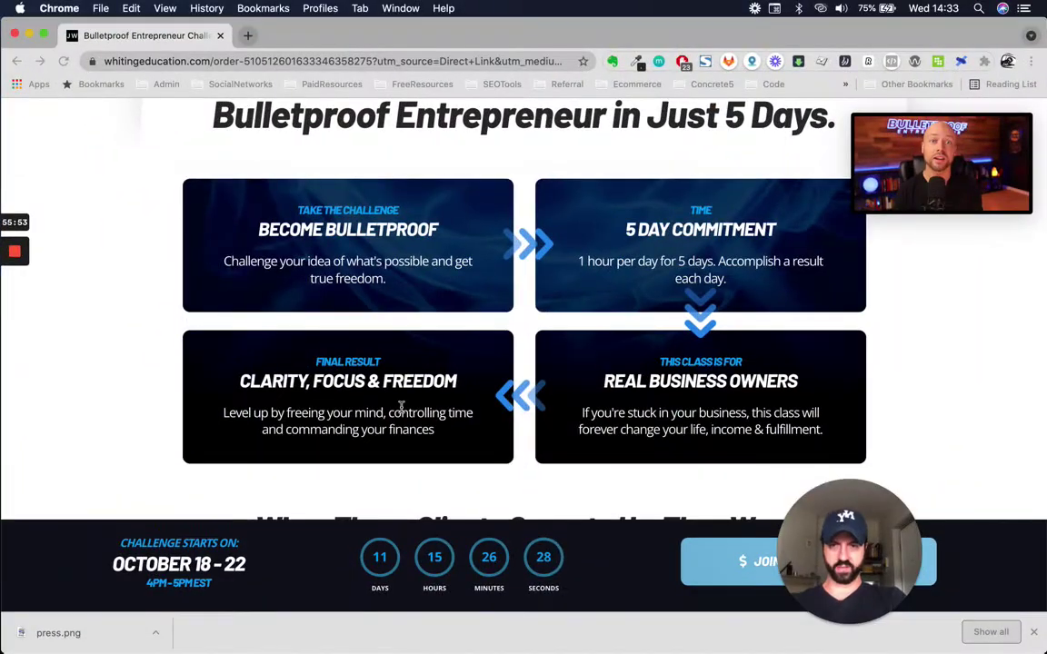
{"action": "scroll", "coordinate": [401, 407], "scroll_direction": "down", "scroll_amount": 3}
{"action": "scroll", "coordinate": [507, 454], "scroll_direction": "down", "scroll_amount": 5}
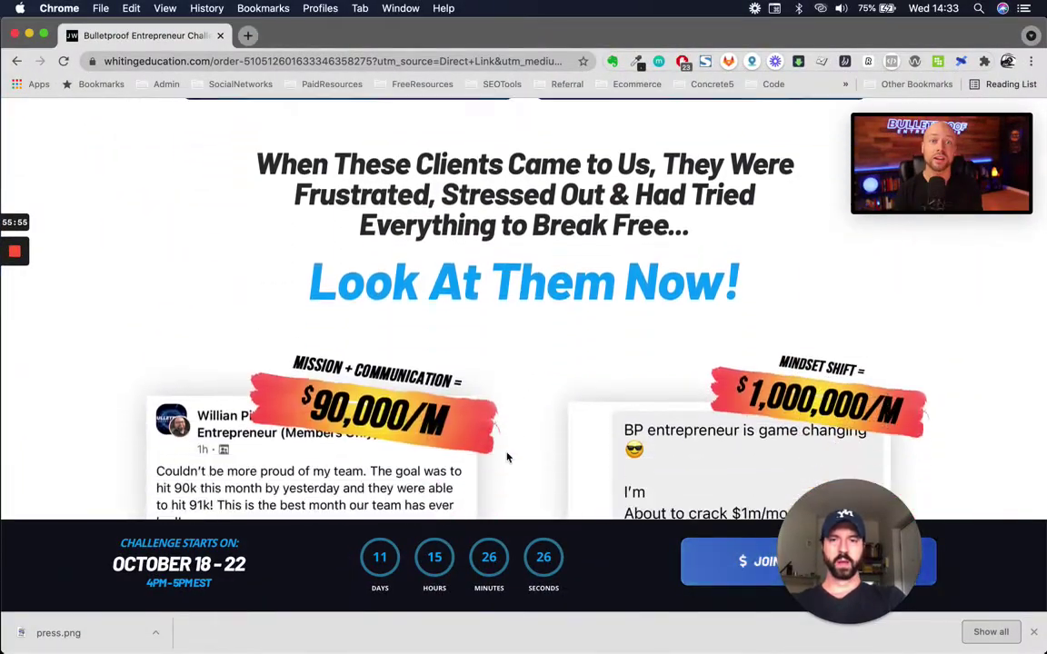
{"action": "scroll", "coordinate": [507, 457], "scroll_direction": "up", "scroll_amount": 1}
{"action": "left_click_drag", "start_coordinate": [257, 171], "coordinate": [740, 319]}
{"action": "key", "text": "ctrl+Up"}
{"action": "left_click", "coordinate": [480, 291]}
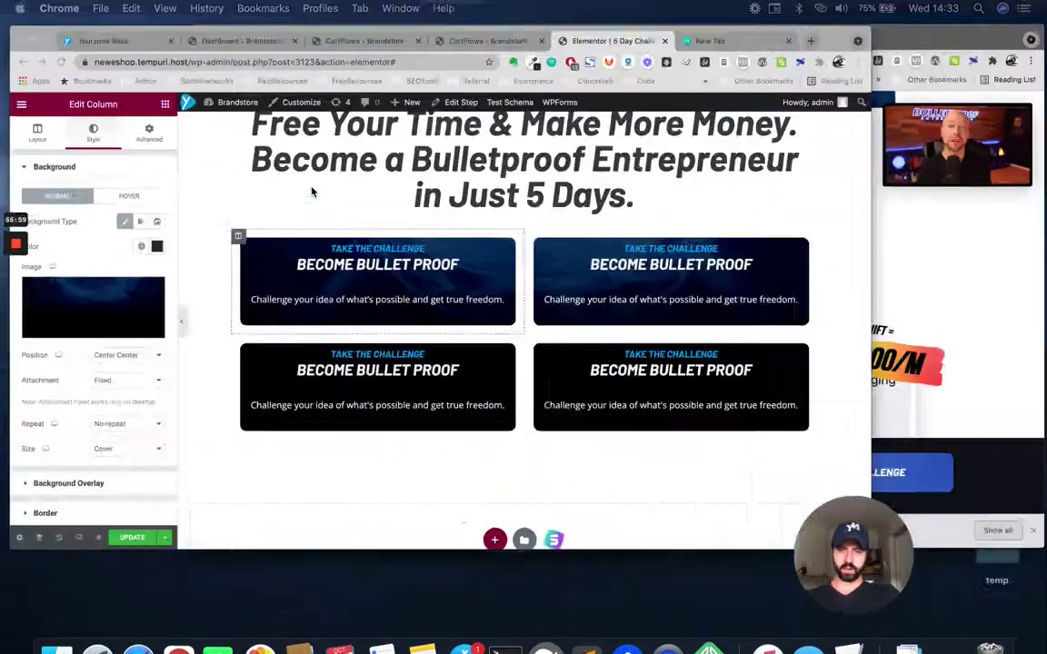
Add a Spacer widget below the two-by-two grid of feature boxes
{"action": "scroll", "coordinate": [605, 514], "scroll_direction": "down", "scroll_amount": 2}
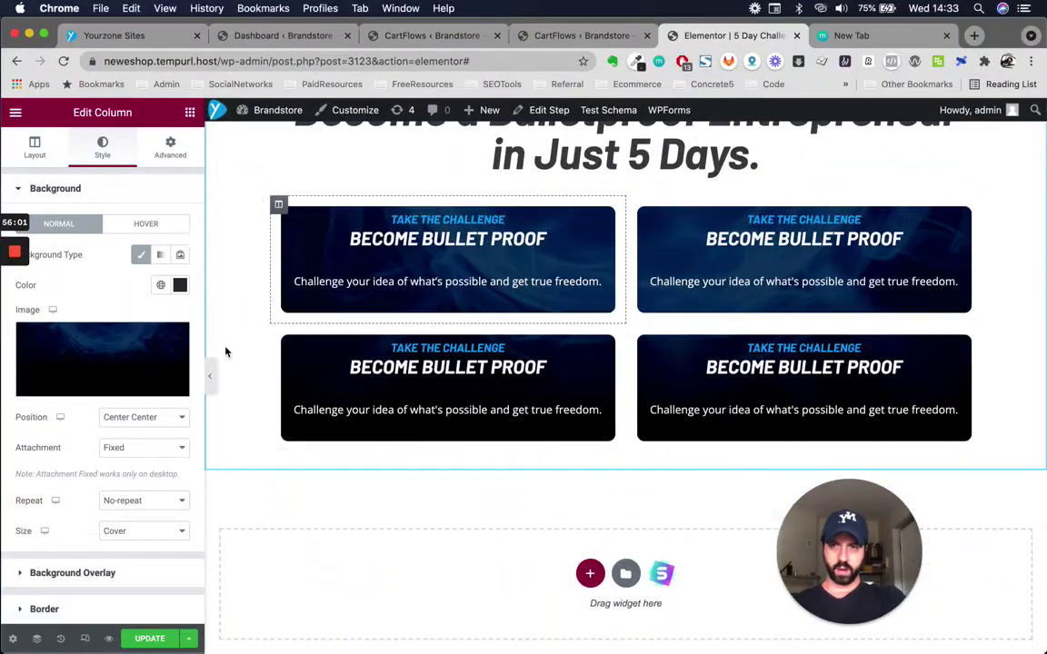
{"action": "left_click", "coordinate": [191, 114]}
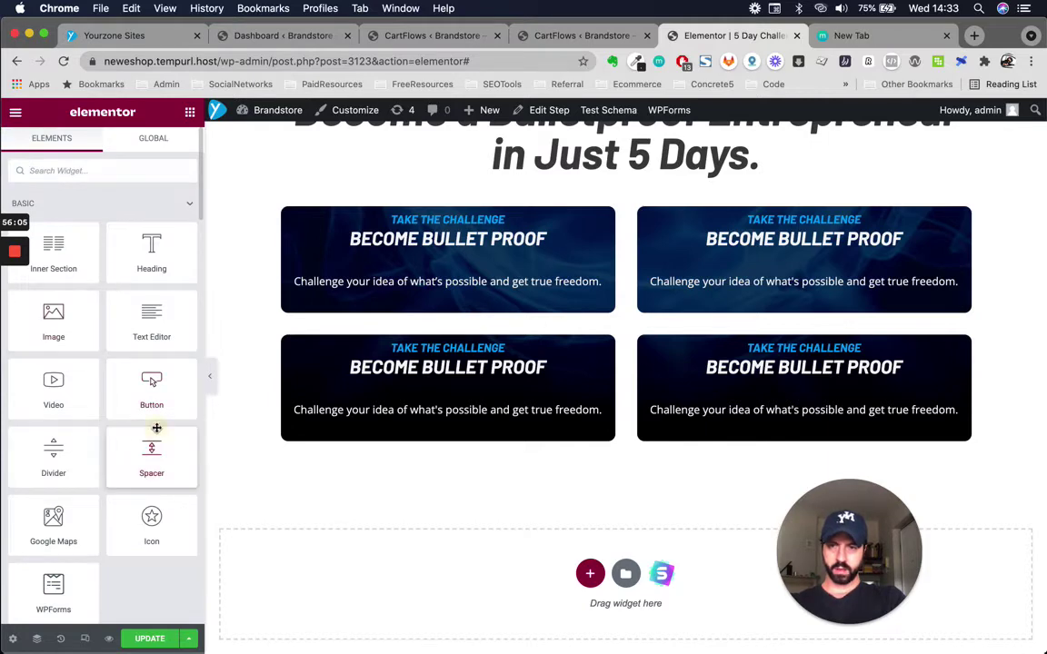
{"action": "left_click_drag", "start_coordinate": [156, 429], "coordinate": [647, 435]}
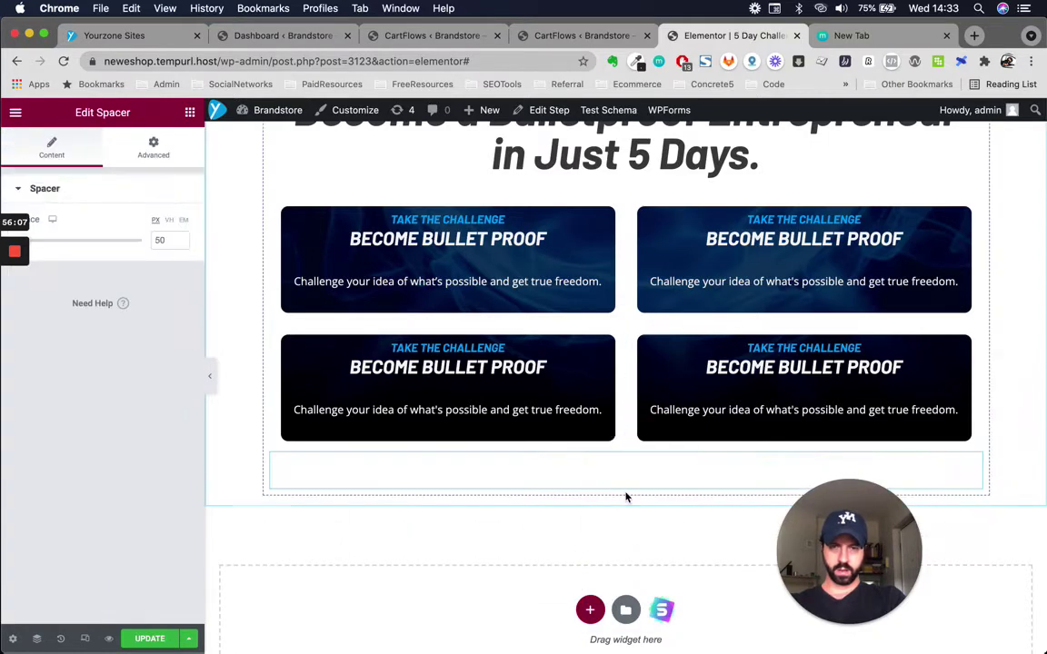
Add a Heading widget below the spacer and replace its placeholder with the copied client headline
{"action": "scroll", "coordinate": [592, 488], "scroll_direction": "down", "scroll_amount": 2}
{"action": "left_click", "coordinate": [190, 112]}
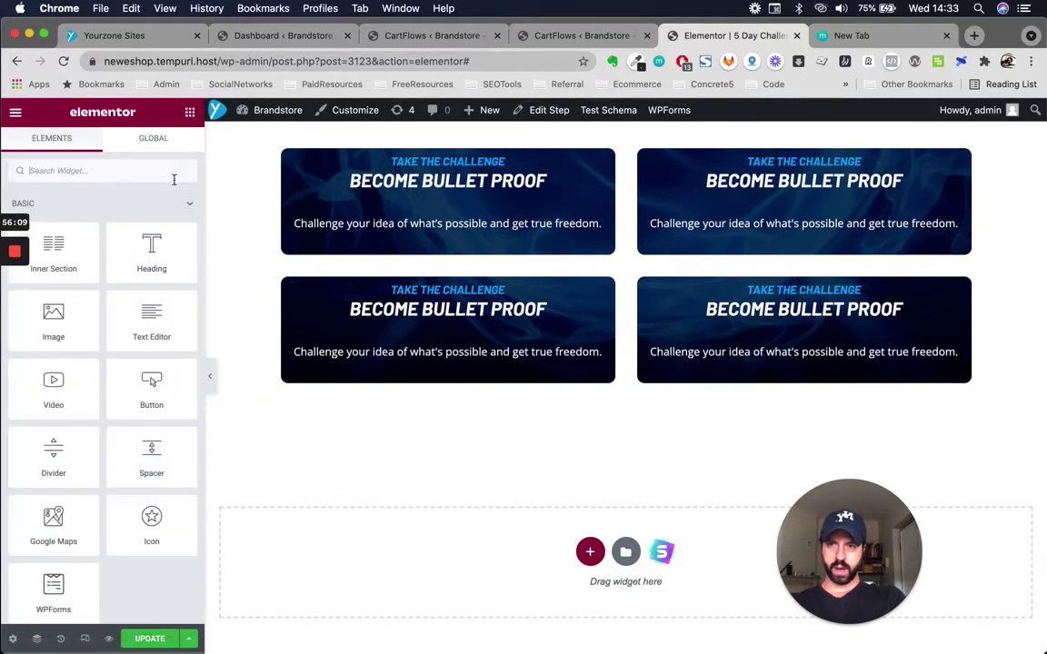
{"action": "left_click_drag", "start_coordinate": [152, 239], "coordinate": [636, 418]}
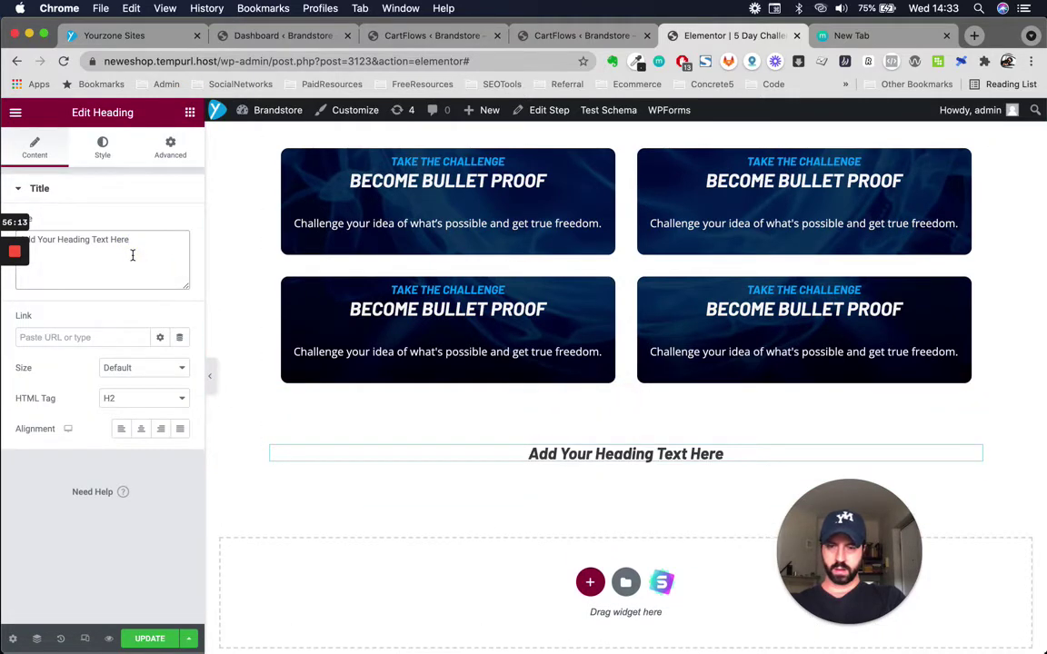
{"action": "key", "text": "ctrl+Up"}
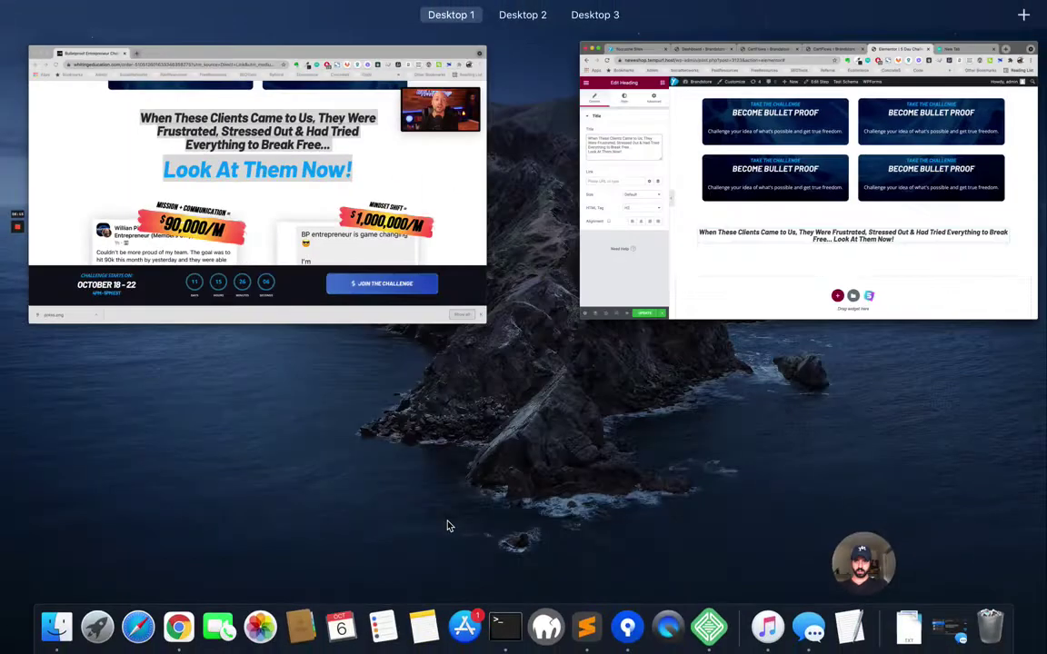
{"action": "left_click", "coordinate": [732, 355]}
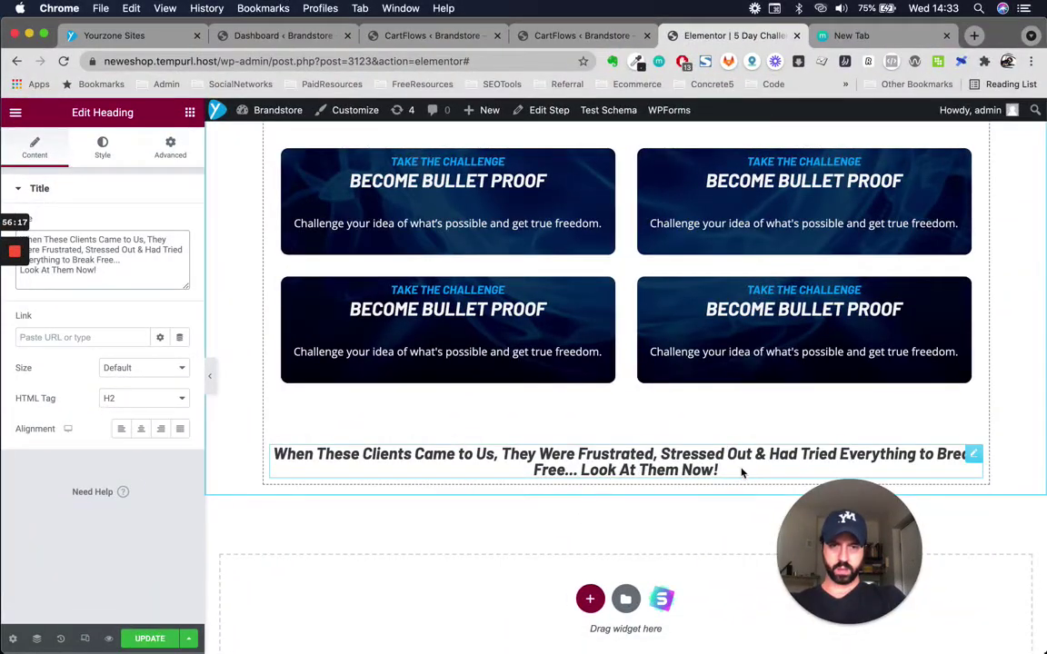
Delete "Look At Them Now!" from the new heading so it ends with "Break Free..."
{"action": "left_click", "coordinate": [742, 473]}
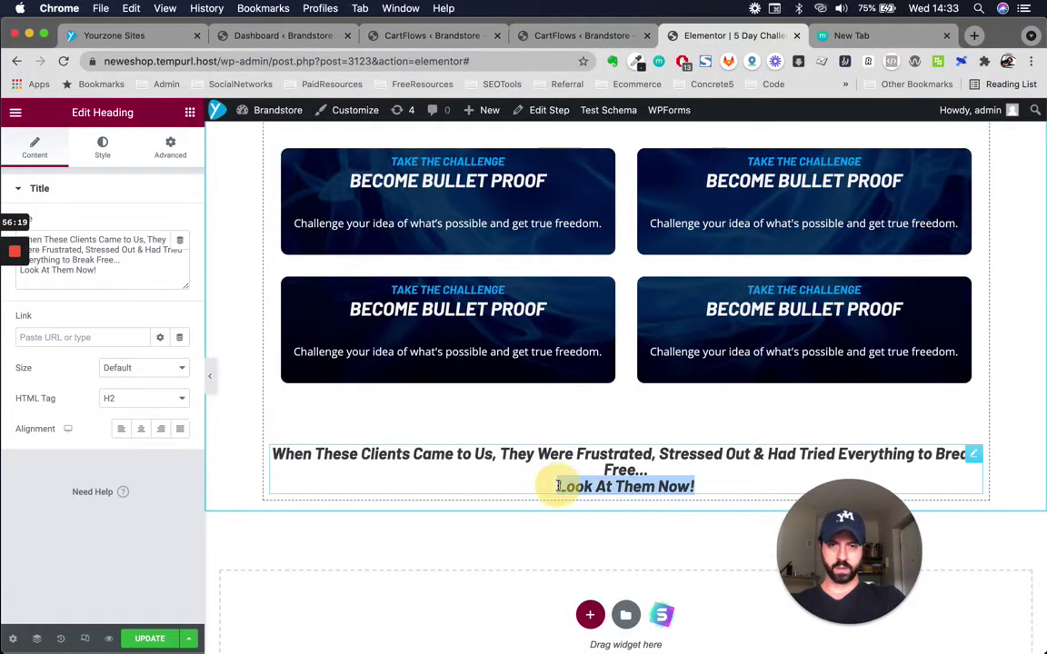
{"action": "key", "text": "BackSpace"}
{"action": "key", "text": "ctrl+Up"}
{"action": "left_click", "coordinate": [697, 397]}
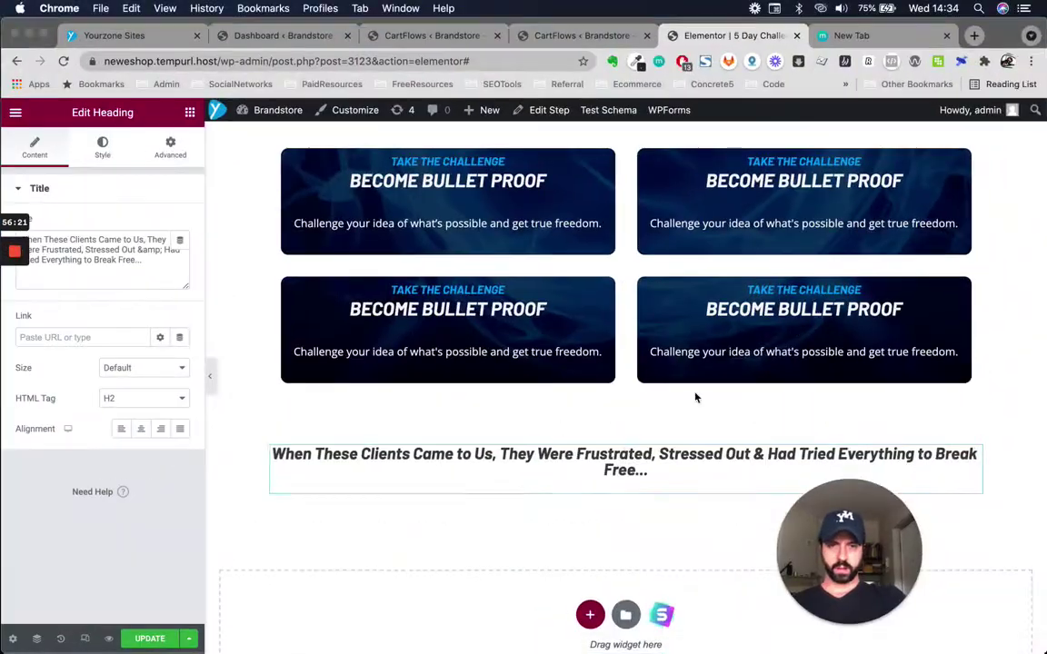
Set the client headline's font size to 3 em
{"action": "left_click", "coordinate": [104, 151]}
{"action": "left_click", "coordinate": [181, 256]}
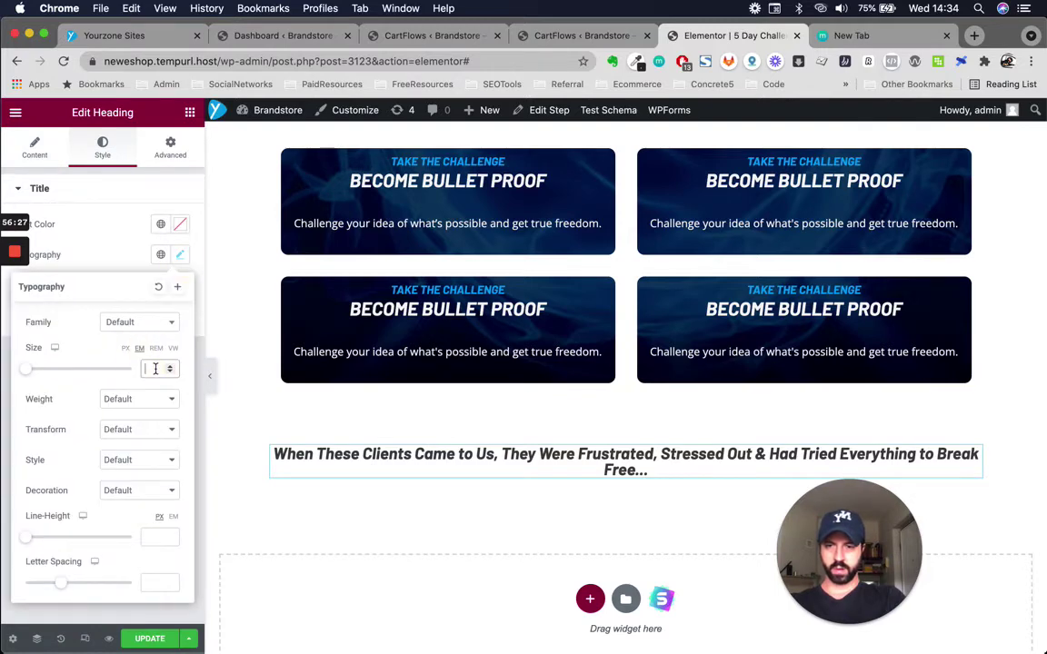
{"action": "type", "text": "3"}
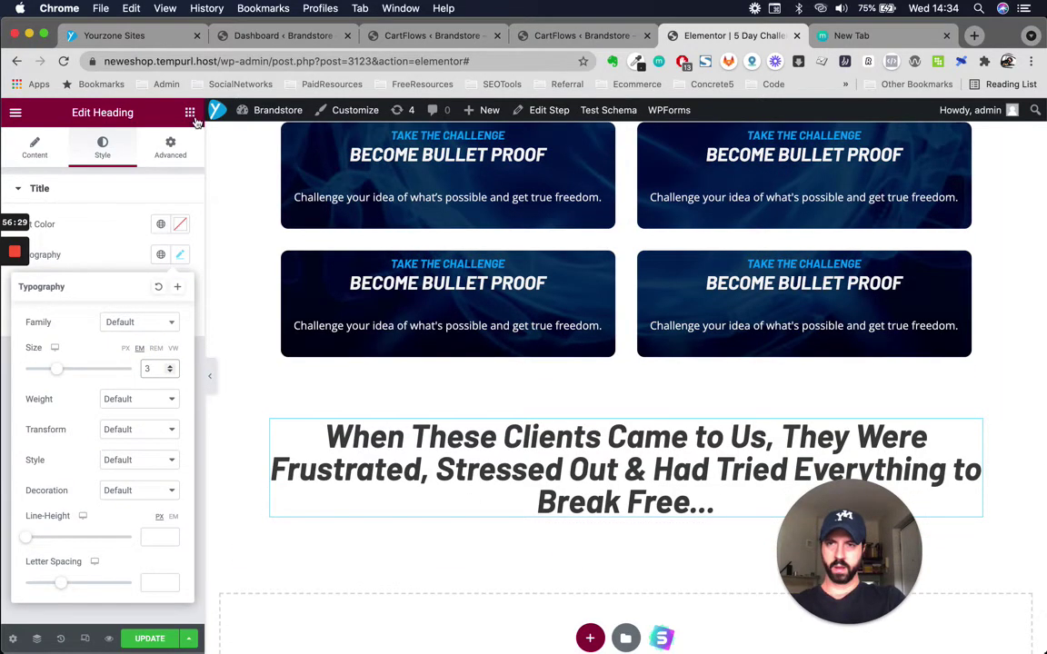
Add a second Heading widget below the client headline and set its font size to 4 em
{"action": "left_click", "coordinate": [190, 114]}
{"action": "left_click_drag", "start_coordinate": [154, 244], "coordinate": [624, 522]}
{"action": "scroll", "coordinate": [592, 528], "scroll_direction": "down", "scroll_amount": 1}
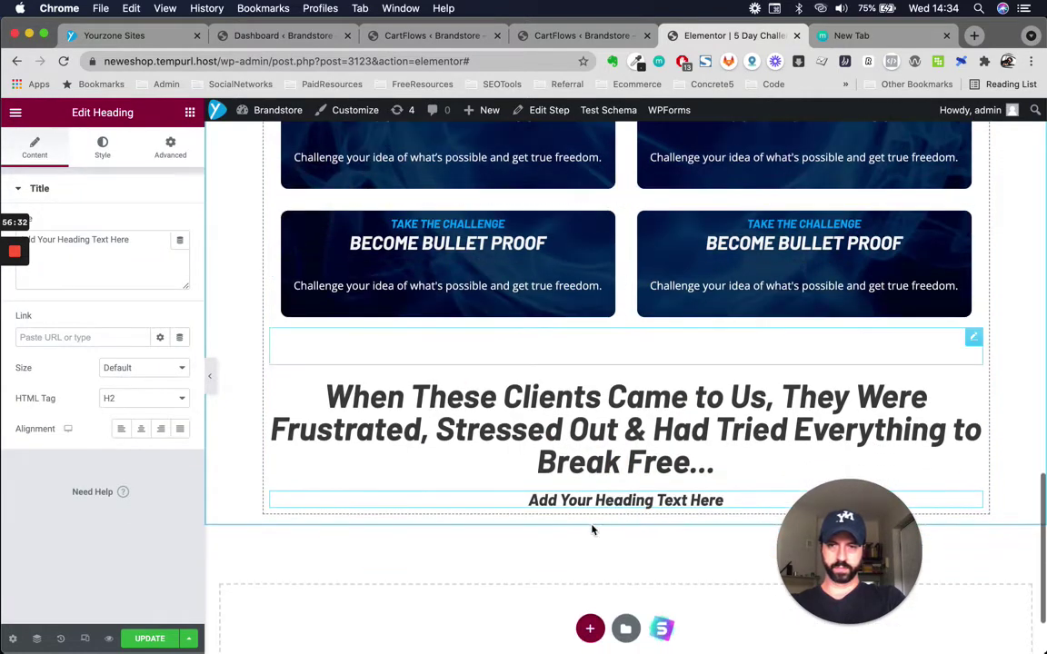
{"action": "left_click", "coordinate": [103, 153]}
{"action": "left_click", "coordinate": [179, 255]}
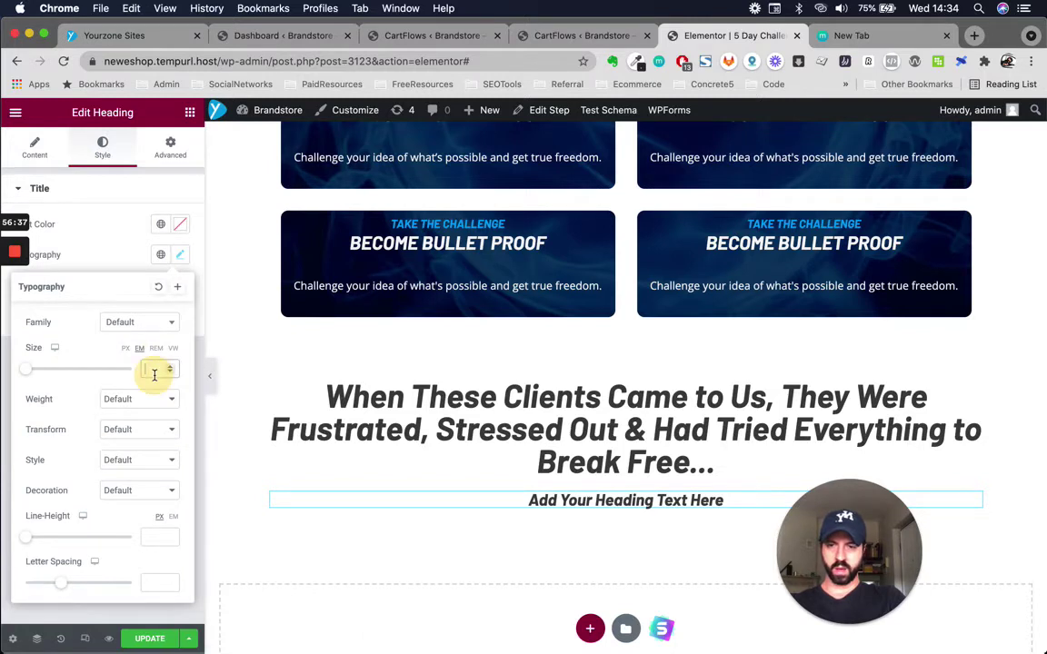
{"action": "type", "text": "4"}
Replace the second heading's placeholder text with "Look at Them Now!"
{"action": "left_click", "coordinate": [35, 150]}
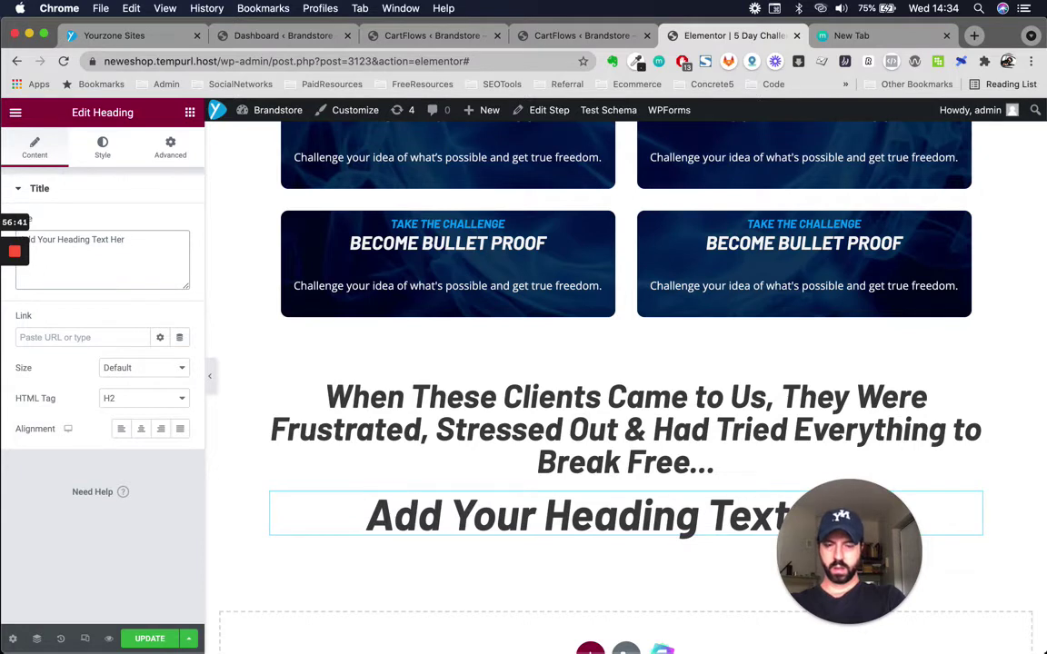
{"action": "key", "text": "BackSpace"}
{"action": "key", "text": "BackSpace"}
{"action": "key", "text": "BackSpace"}
{"action": "key", "text": "BackSpace"}
{"action": "type", "text": "L"}
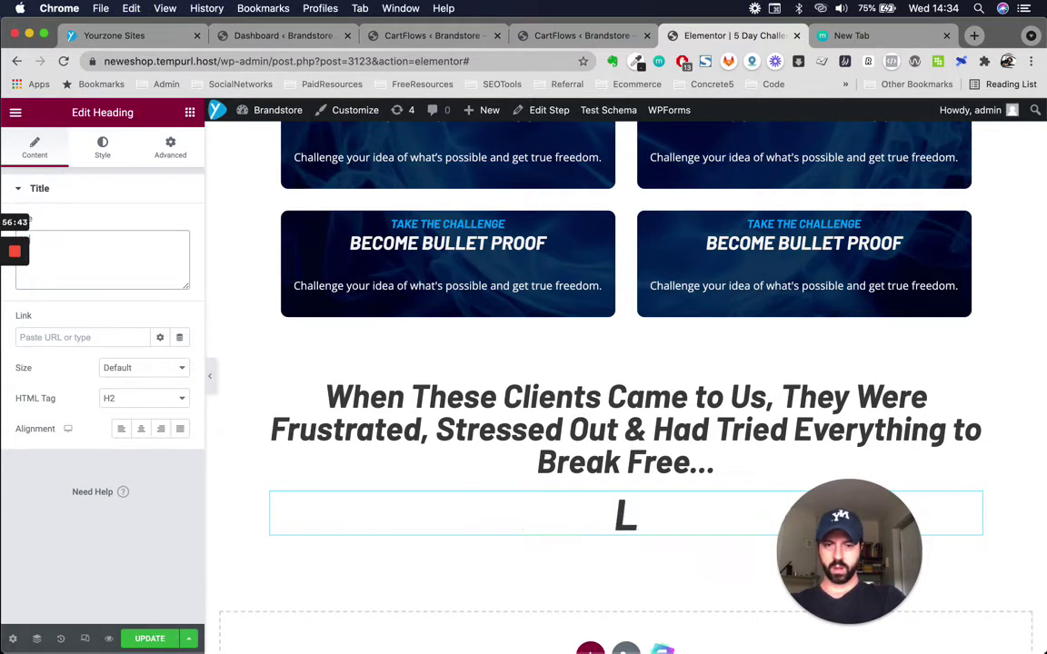
{"action": "type", "text": "ook at T"}
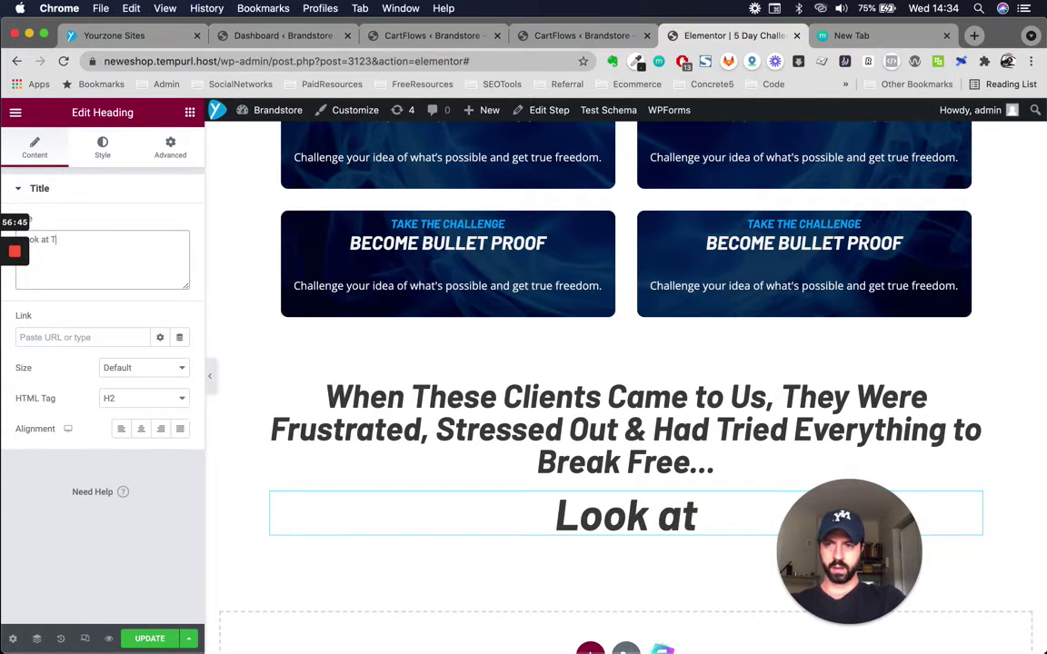
{"action": "type", "text": "hem Now!"}
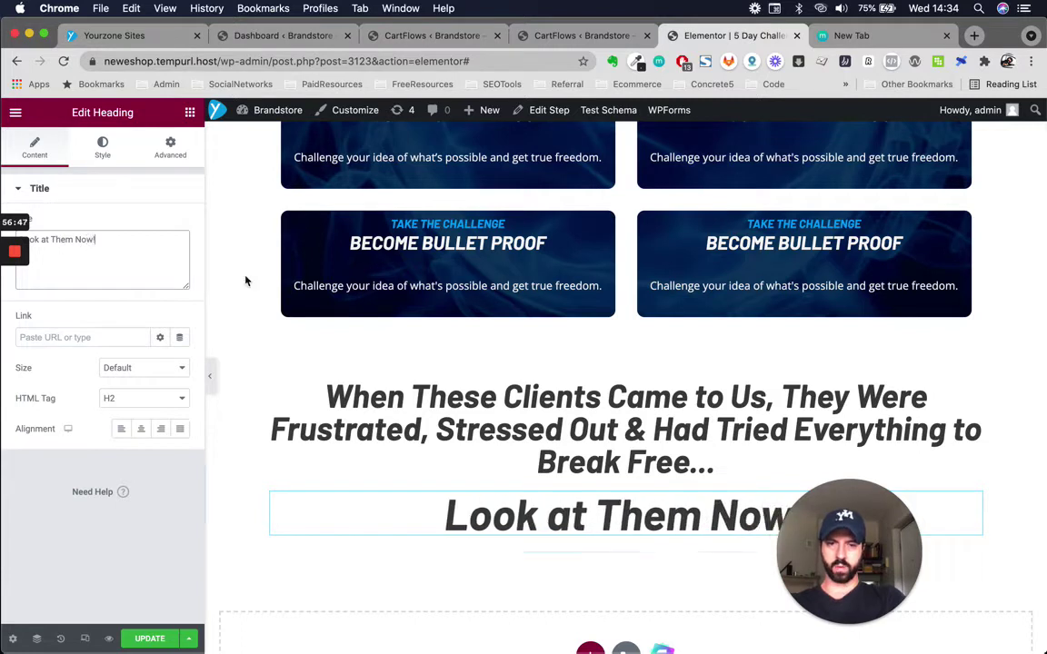
Apply the global blue text color to the "Look at Them Now!" heading and compare it with the reference page
{"action": "left_click", "coordinate": [103, 146]}
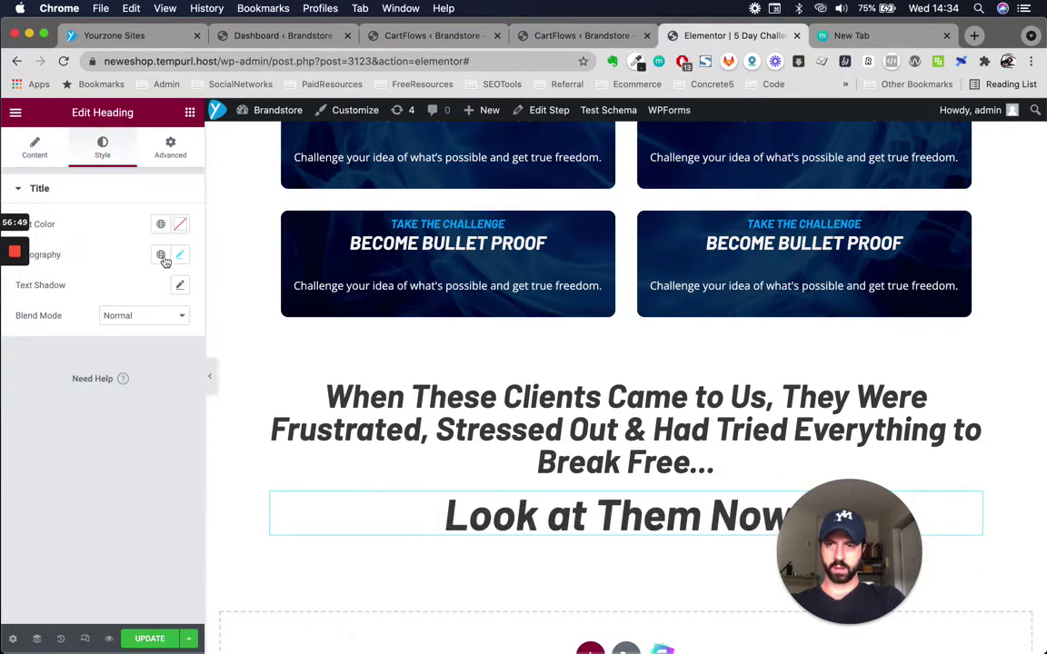
{"action": "left_click", "coordinate": [162, 224]}
{"action": "left_click", "coordinate": [94, 342]}
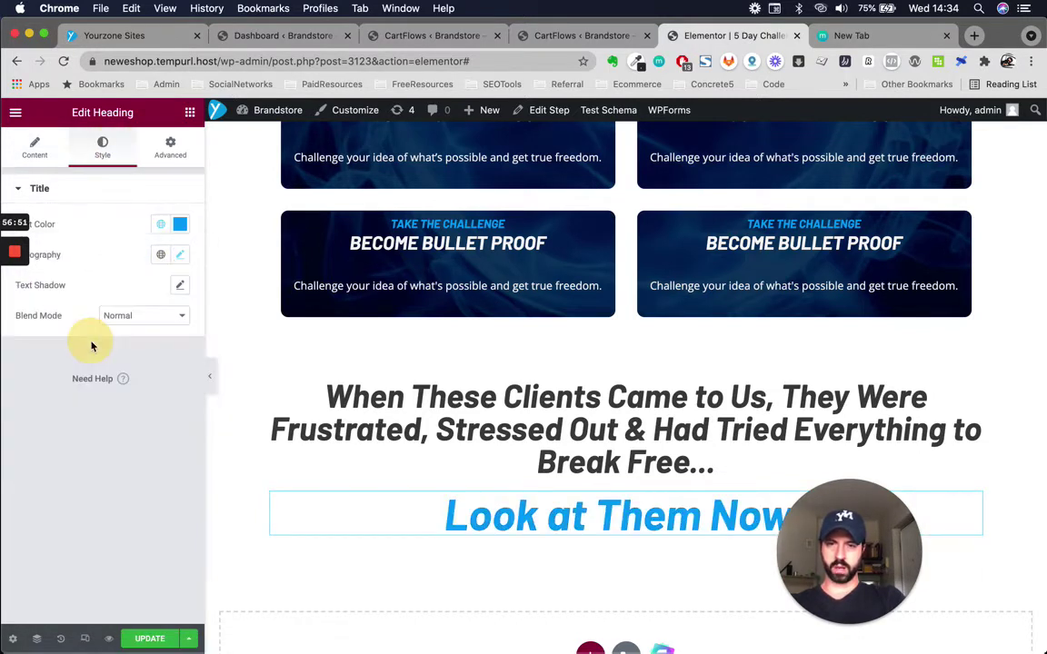
{"action": "scroll", "coordinate": [463, 515], "scroll_direction": "down", "scroll_amount": 3}
{"action": "key", "text": "ctrl+Up"}
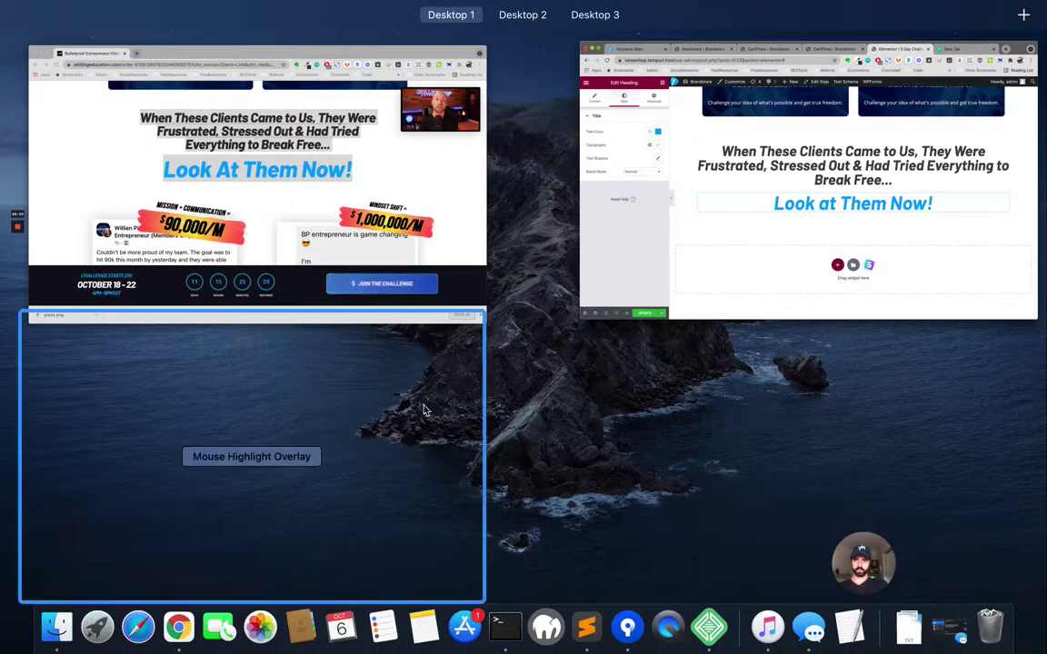
{"action": "left_click", "coordinate": [766, 282]}
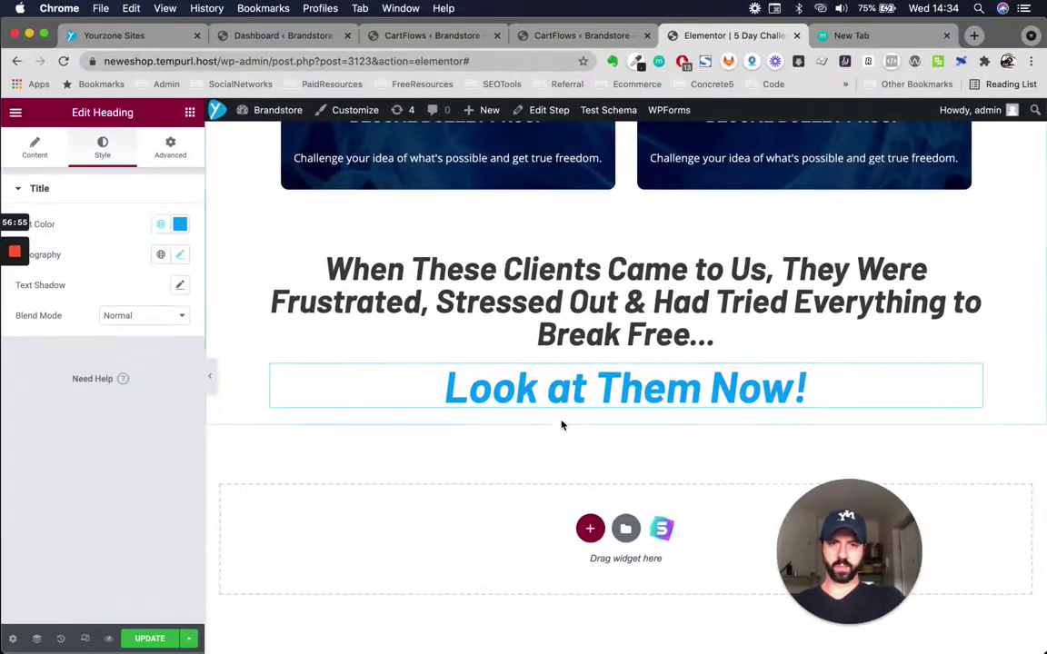
Set the "Look at Them Now!" heading's font weight to Bold
{"action": "left_click", "coordinate": [179, 258]}
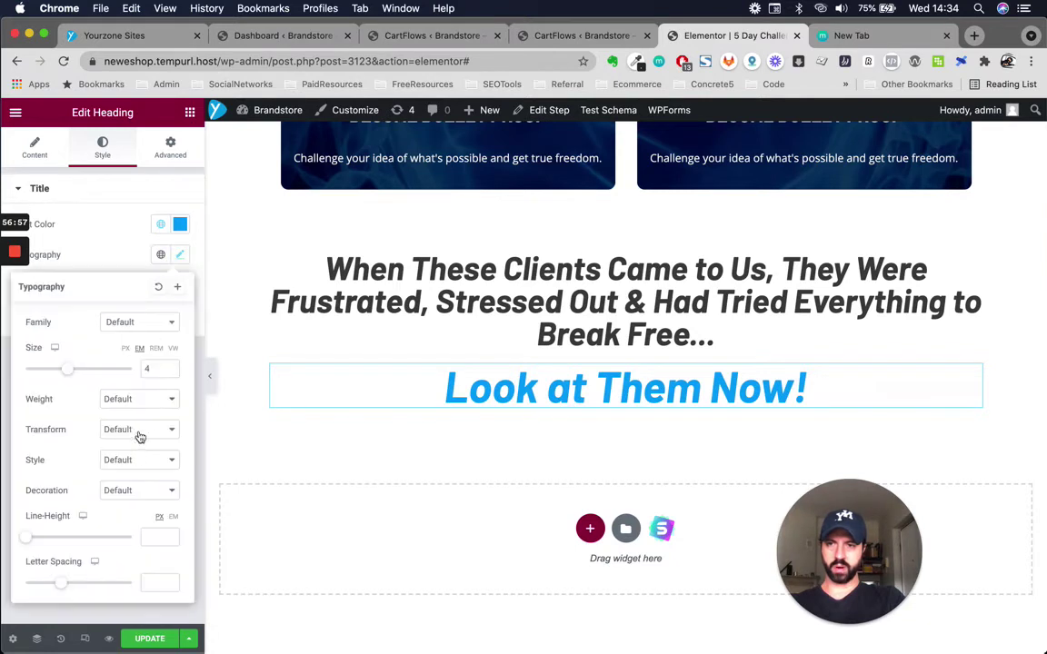
{"action": "left_click", "coordinate": [138, 405]}
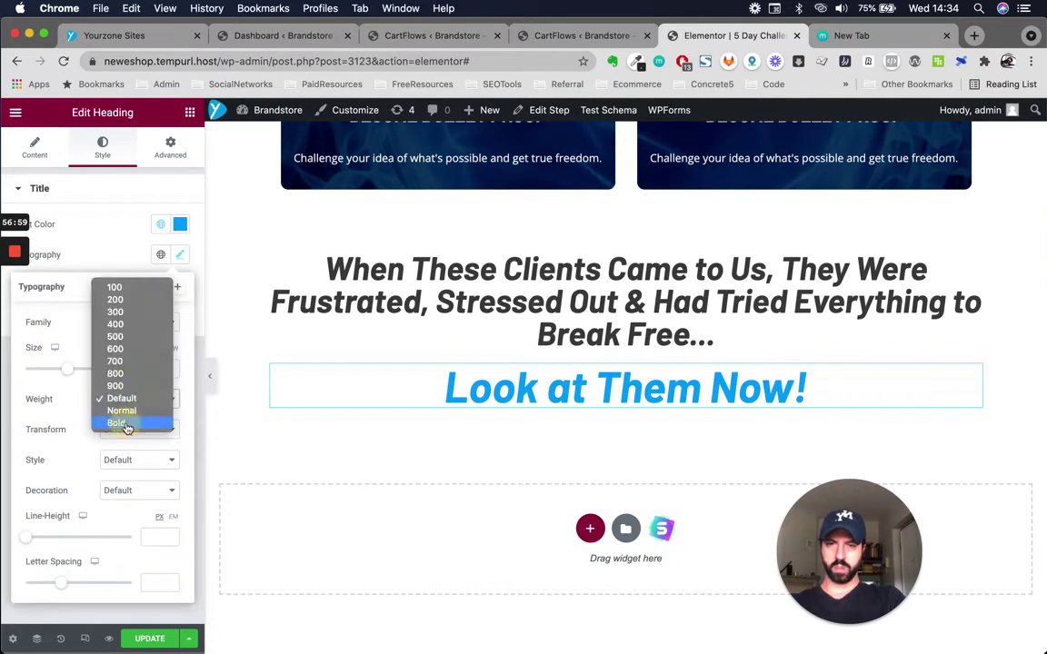
{"action": "left_click", "coordinate": [127, 425]}
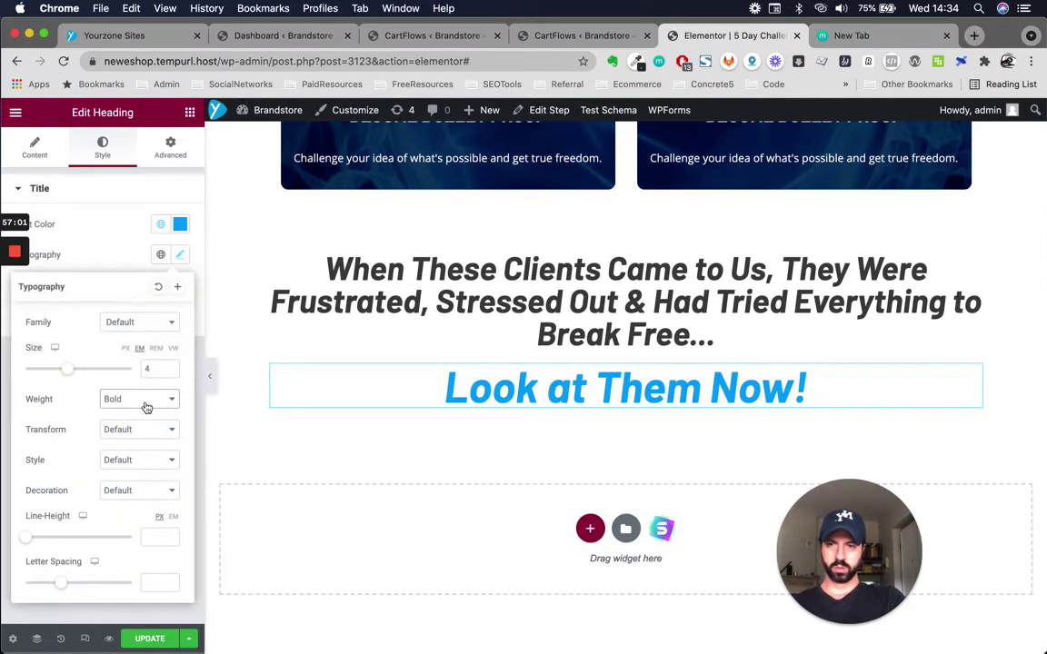
Try font weights 900 and Bold on the "Look at Them Now!" heading and settle on 800
{"action": "left_click", "coordinate": [146, 407]}
{"action": "left_click", "coordinate": [131, 362]}
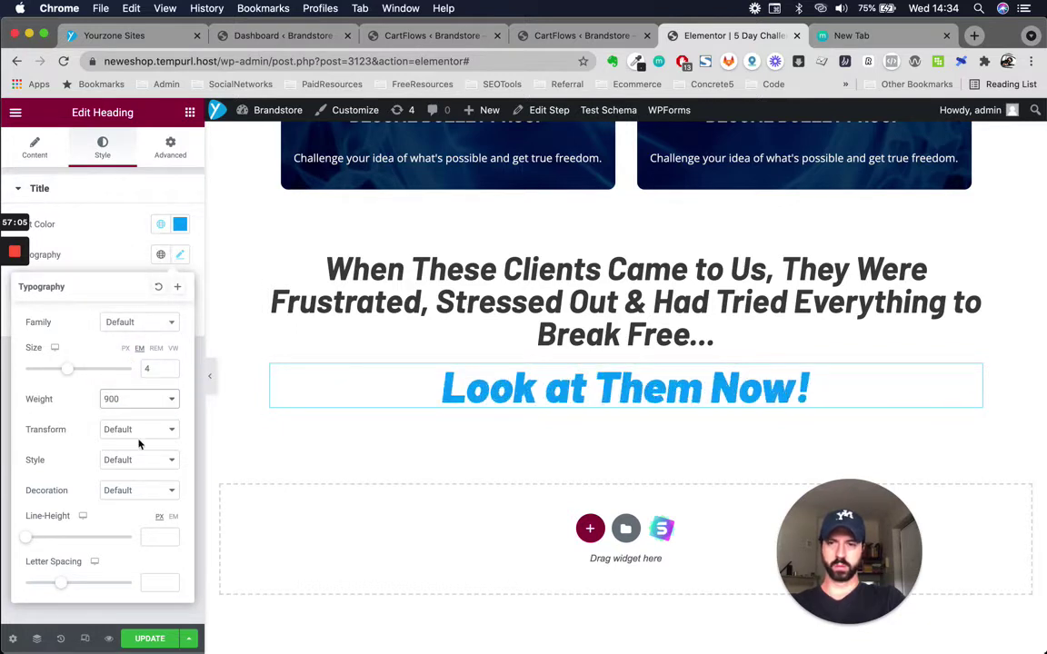
{"action": "left_click", "coordinate": [134, 401]}
{"action": "left_click", "coordinate": [117, 436]}
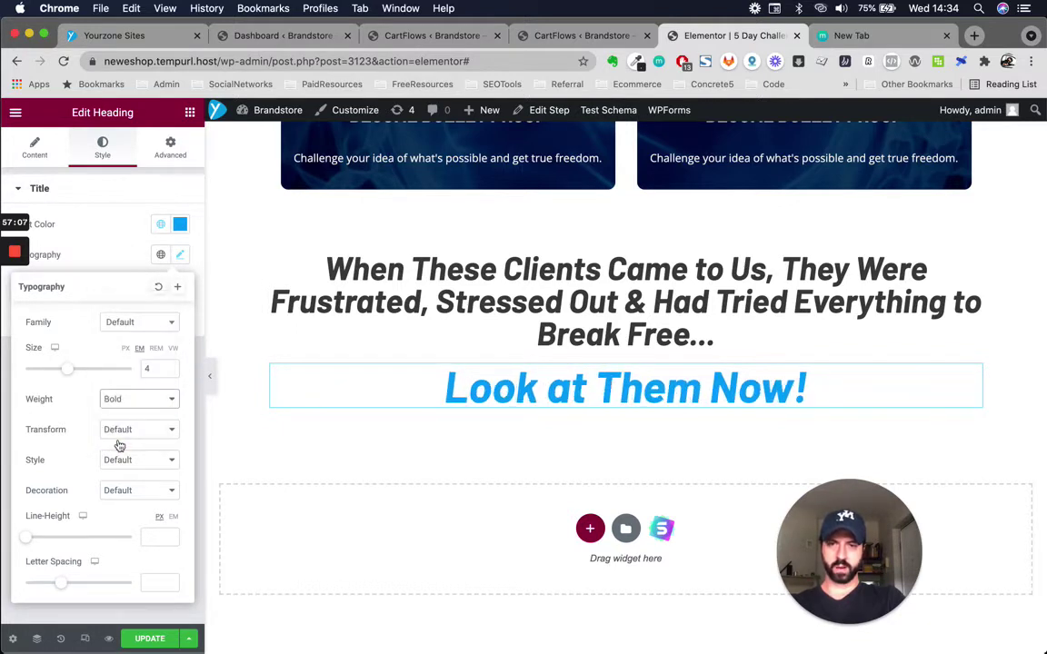
{"action": "left_click", "coordinate": [124, 405]}
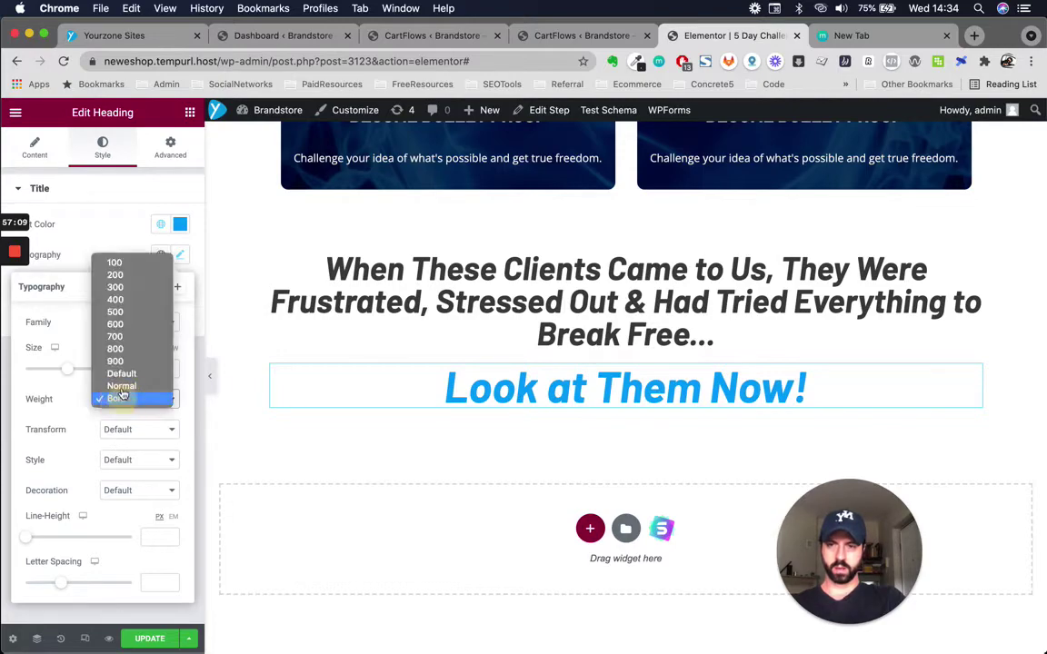
{"action": "left_click", "coordinate": [135, 350]}
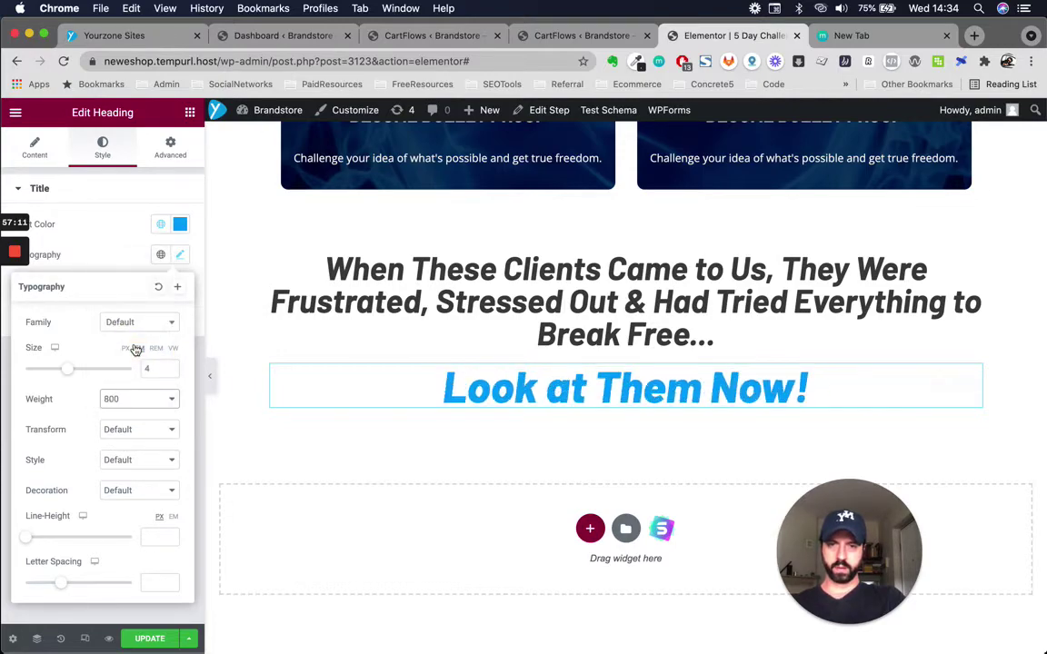
Examine the layout of the client testimonials below the "Look At Them Now!" headline on the reference page
{"action": "key", "text": "ctrl+Up"}
{"action": "left_click", "coordinate": [405, 312]}
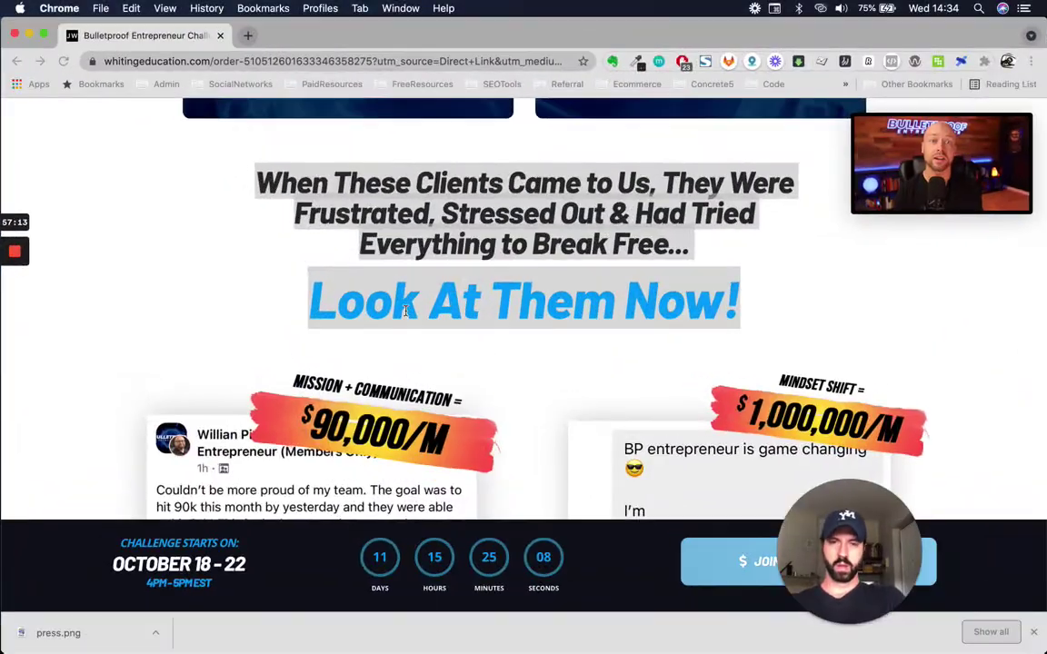
{"action": "scroll", "coordinate": [405, 311], "scroll_direction": "down", "scroll_amount": 3}
{"action": "scroll", "coordinate": [493, 430], "scroll_direction": "down", "scroll_amount": 2}
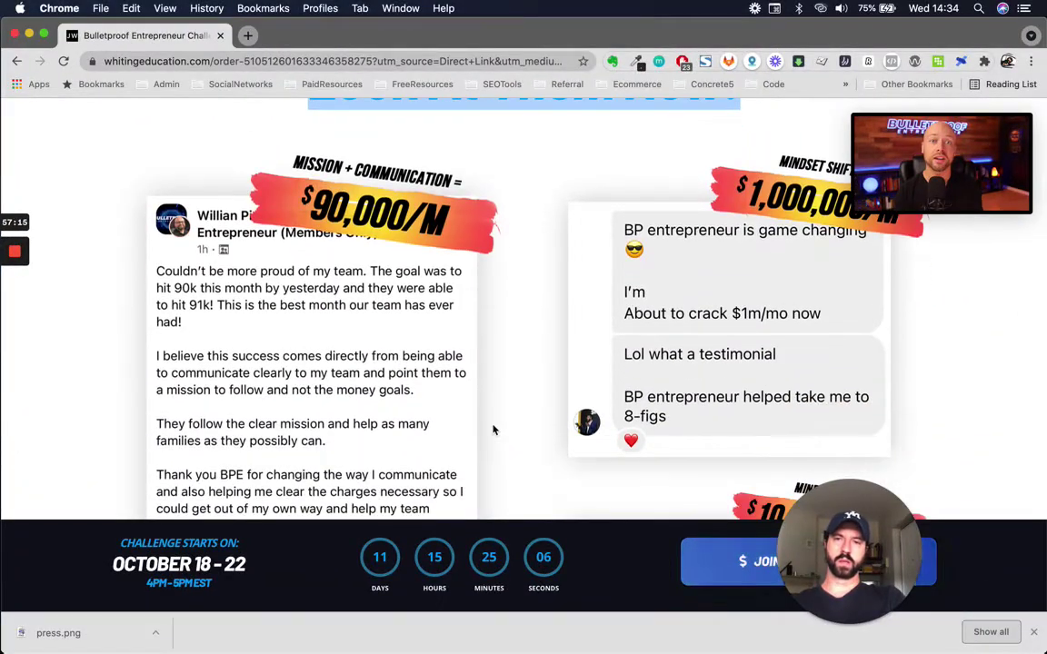
{"action": "scroll", "coordinate": [494, 430], "scroll_direction": "down", "scroll_amount": 3}
{"action": "scroll", "coordinate": [494, 430], "scroll_direction": "up", "scroll_amount": 2}
{"action": "scroll", "coordinate": [493, 430], "scroll_direction": "down", "scroll_amount": 5}
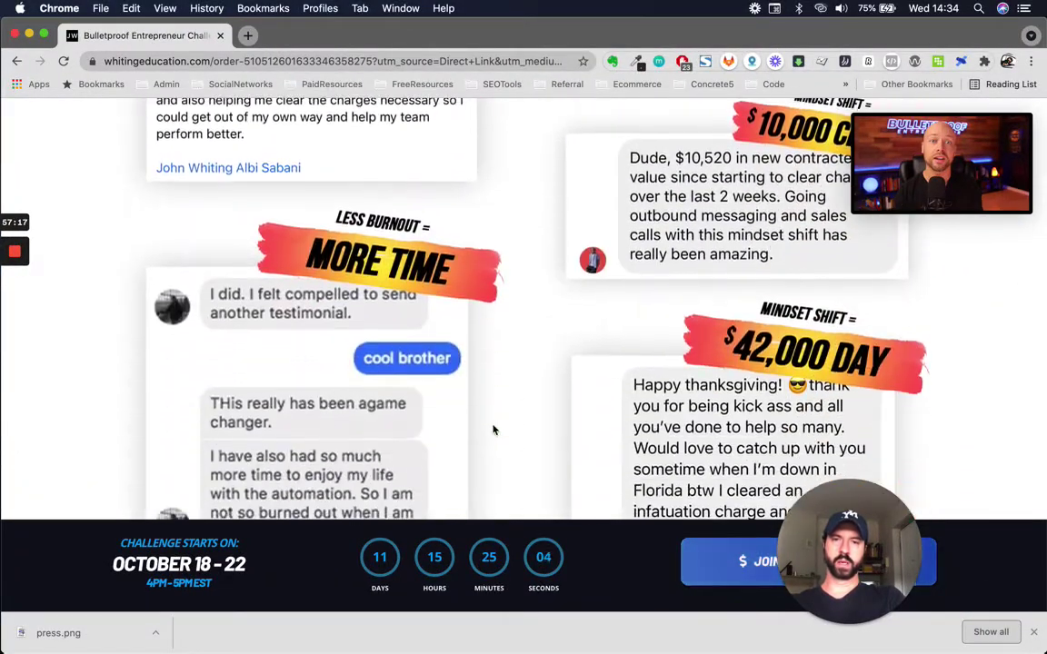
Return to the Elementor editor and add a two-column Inner Section below the "Look at Them Now!" heading
{"action": "key", "text": "ctrl+Up"}
{"action": "left_click", "coordinate": [229, 169]}
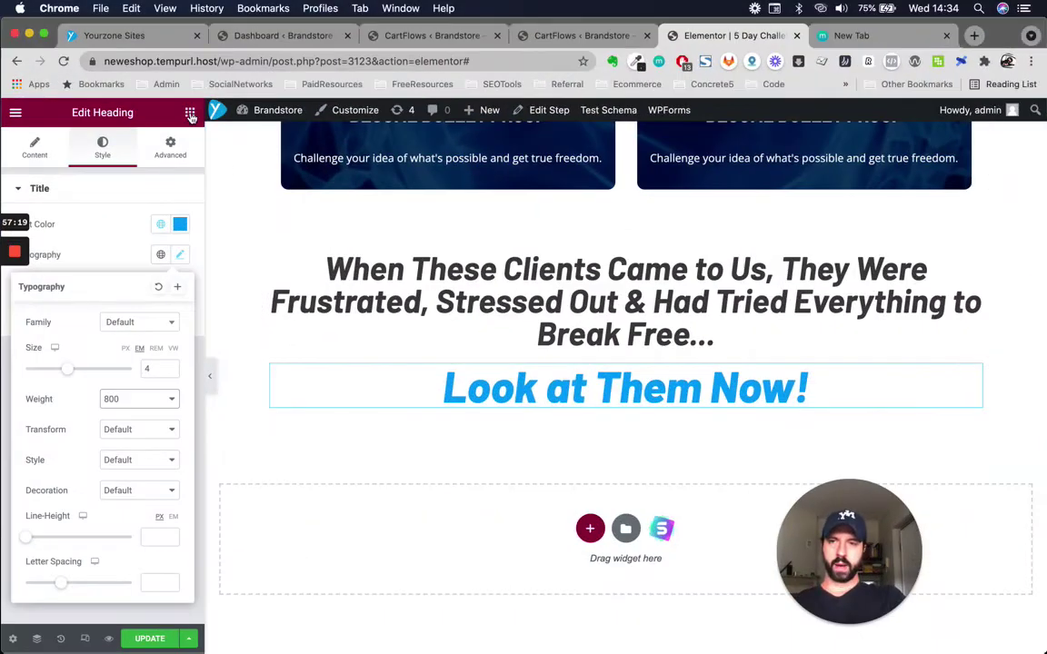
{"action": "left_click", "coordinate": [190, 115]}
{"action": "left_click_drag", "start_coordinate": [584, 440], "coordinate": [667, 418]}
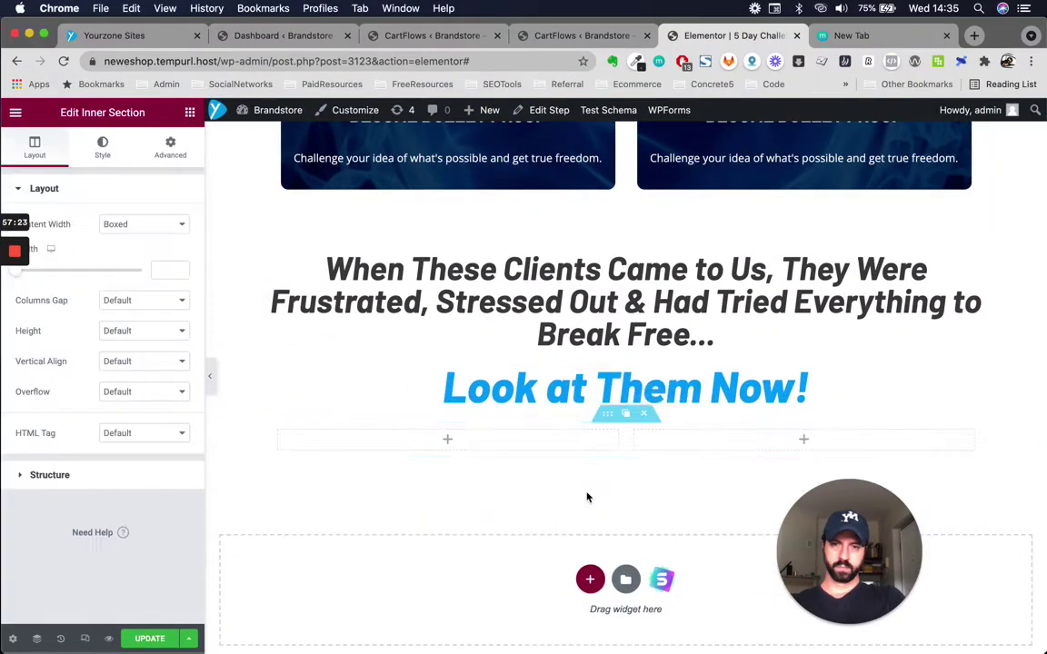
Check the gap under the headline on the reference page and add a Spacer between the "Look at Them Now!" heading and the inner section
{"action": "key", "text": "ctrl+Up"}
{"action": "left_click", "coordinate": [466, 269]}
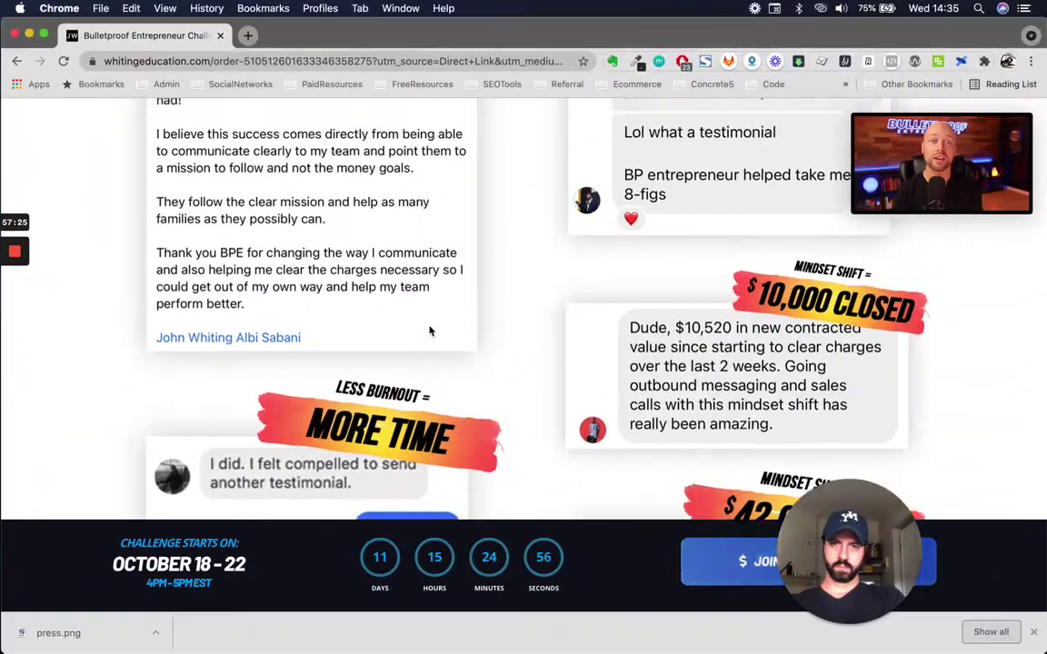
{"action": "scroll", "coordinate": [465, 269], "scroll_direction": "up", "scroll_amount": 5}
{"action": "key", "text": "ctrl+Up"}
{"action": "left_click", "coordinate": [182, 236]}
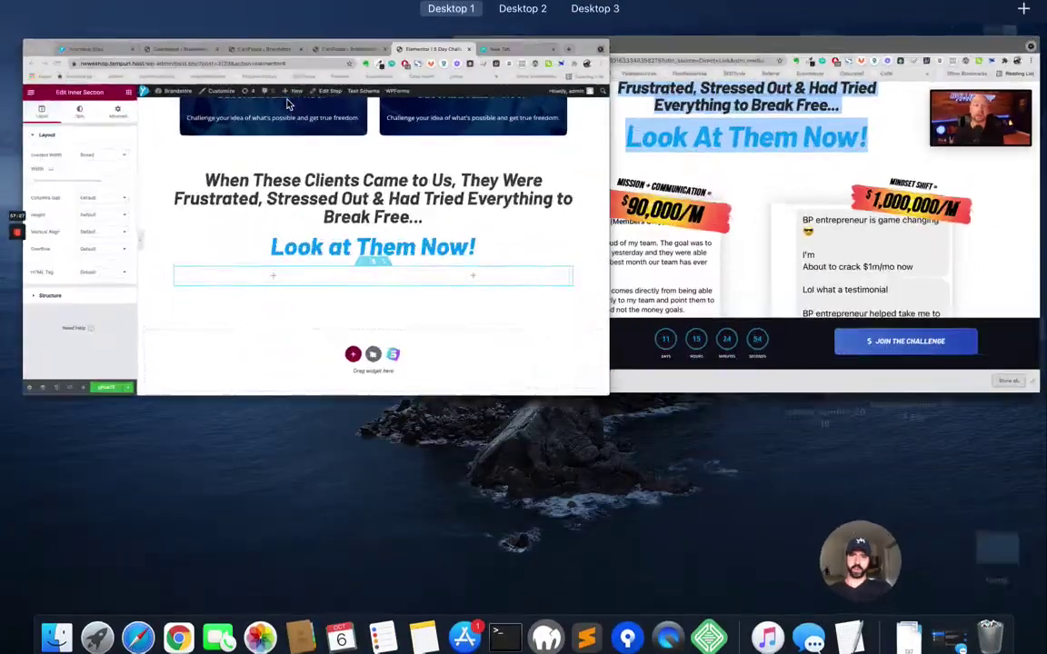
{"action": "left_click", "coordinate": [190, 113]}
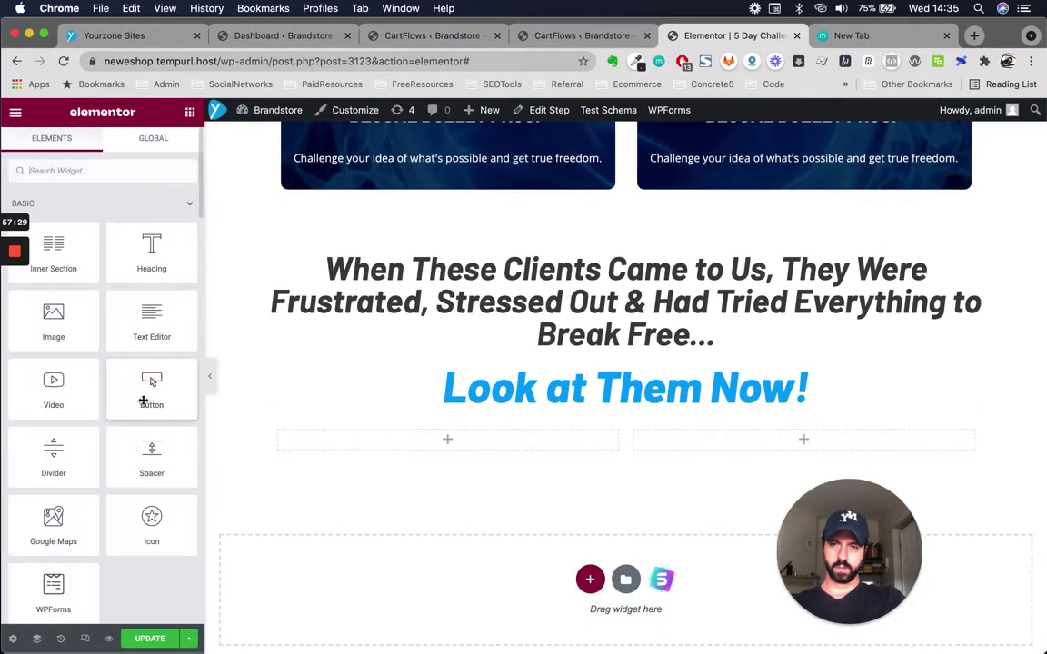
{"action": "left_click_drag", "start_coordinate": [619, 451], "coordinate": [633, 411]}
{"action": "scroll", "coordinate": [630, 468], "scroll_direction": "down", "scroll_amount": 2}
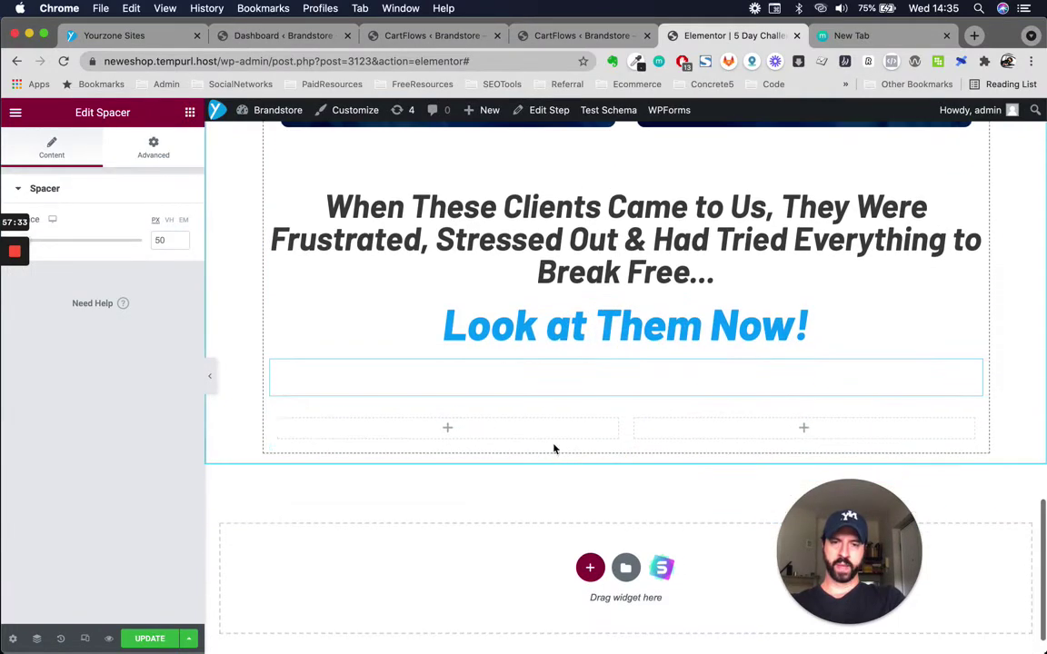
Review the reference page's testimonials and inspect the "$1,000,000 Pace" testimonial image in the developer tools
{"action": "key", "text": "ctrl+Up"}
{"action": "left_click", "coordinate": [183, 234]}
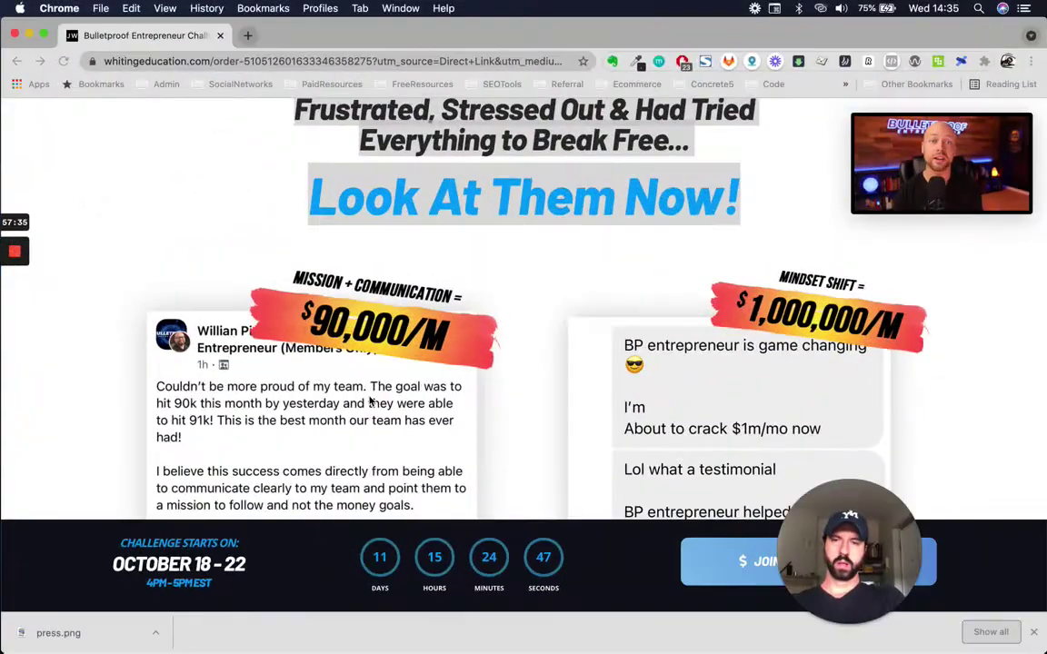
{"action": "scroll", "coordinate": [372, 400], "scroll_direction": "down", "scroll_amount": 5}
{"action": "scroll", "coordinate": [312, 368], "scroll_direction": "down", "scroll_amount": 5}
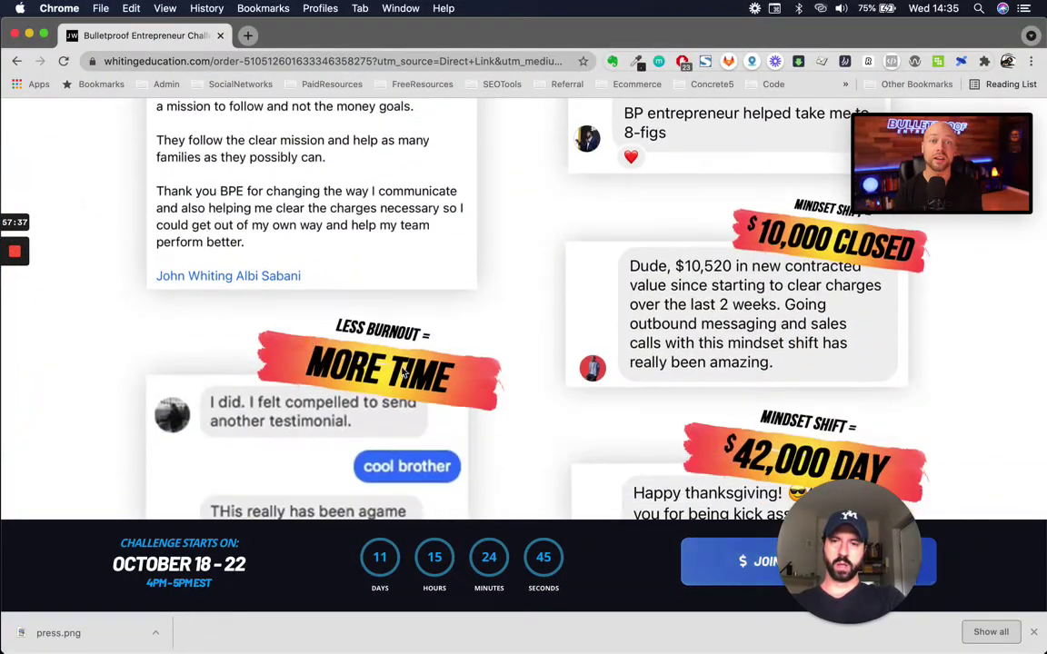
{"action": "scroll", "coordinate": [332, 303], "scroll_direction": "down", "scroll_amount": 3}
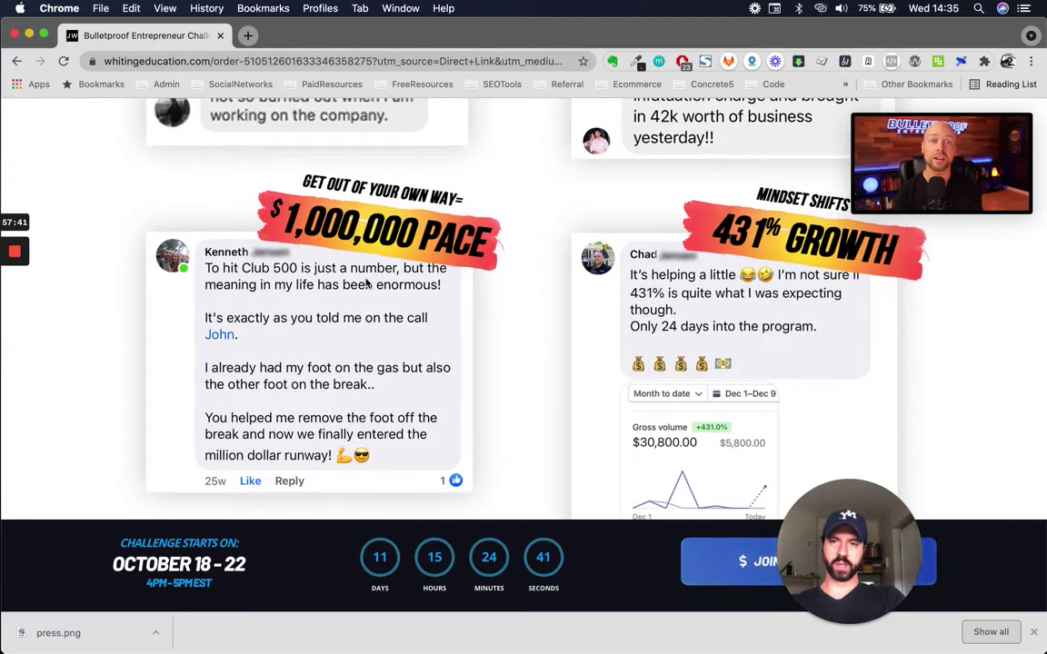
{"action": "key", "text": "super+alt+i"}
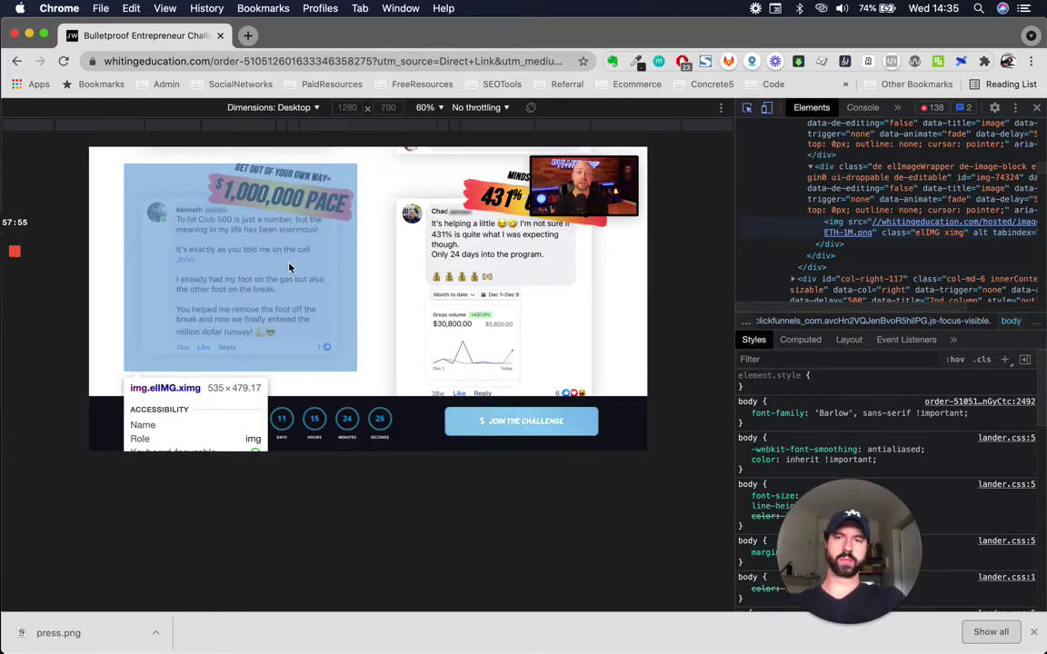
{"action": "left_click", "coordinate": [1039, 109]}
Check what follows the testimonials on the reference page and add a Button widget below the two-column inner section in Elementor
{"action": "key", "text": "ctrl+Up"}
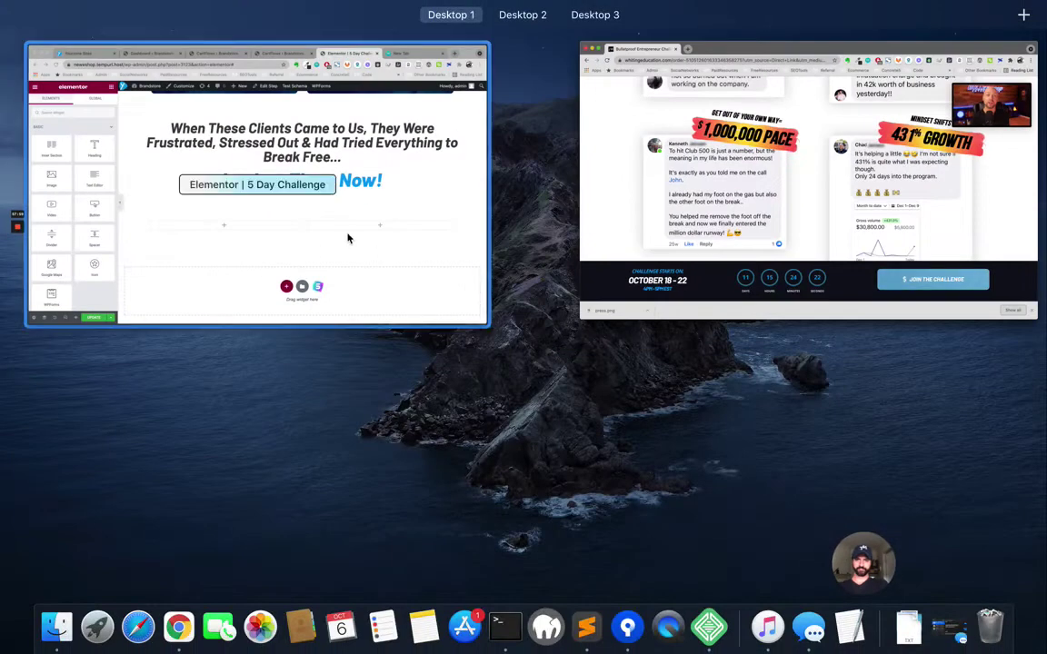
{"action": "left_click", "coordinate": [660, 197]}
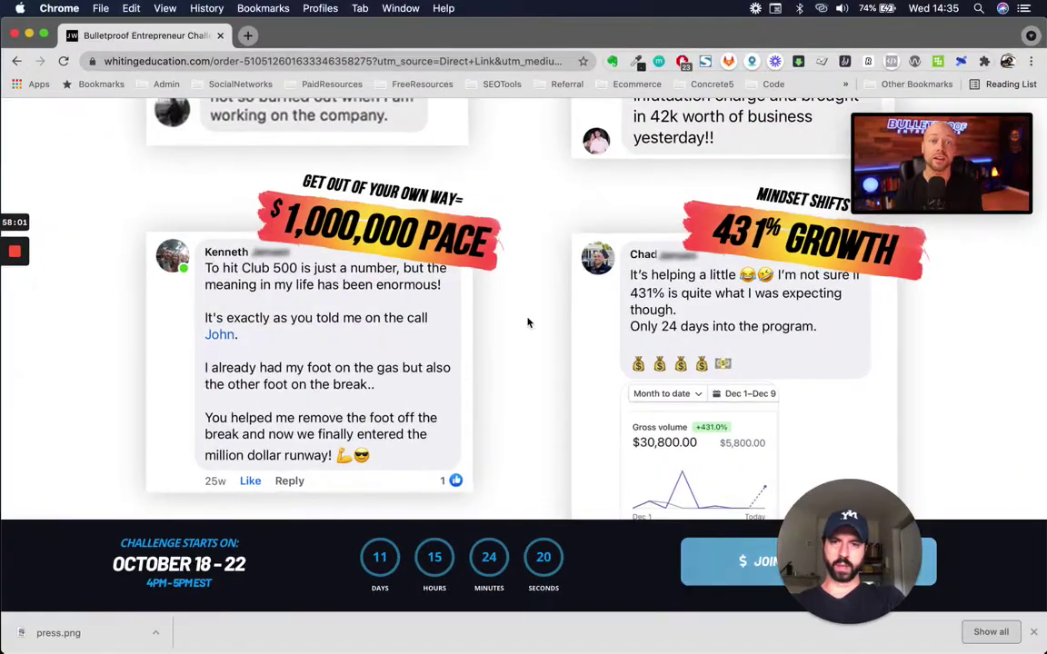
{"action": "scroll", "coordinate": [528, 323], "scroll_direction": "down", "scroll_amount": 3}
{"action": "scroll", "coordinate": [491, 374], "scroll_direction": "down", "scroll_amount": 5}
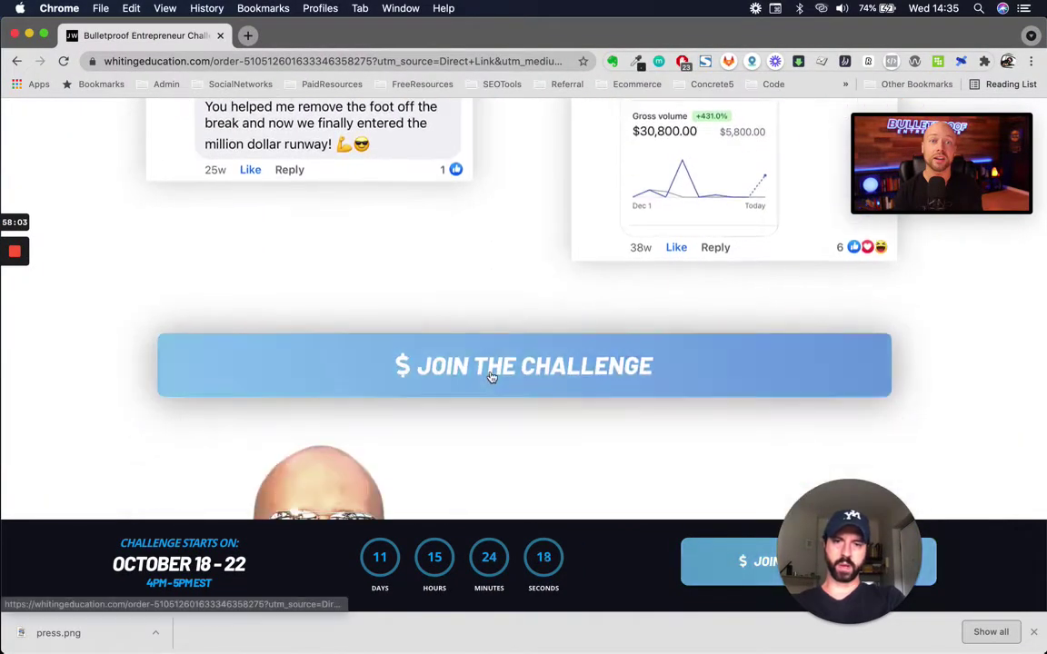
{"action": "key", "text": "ctrl+Up"}
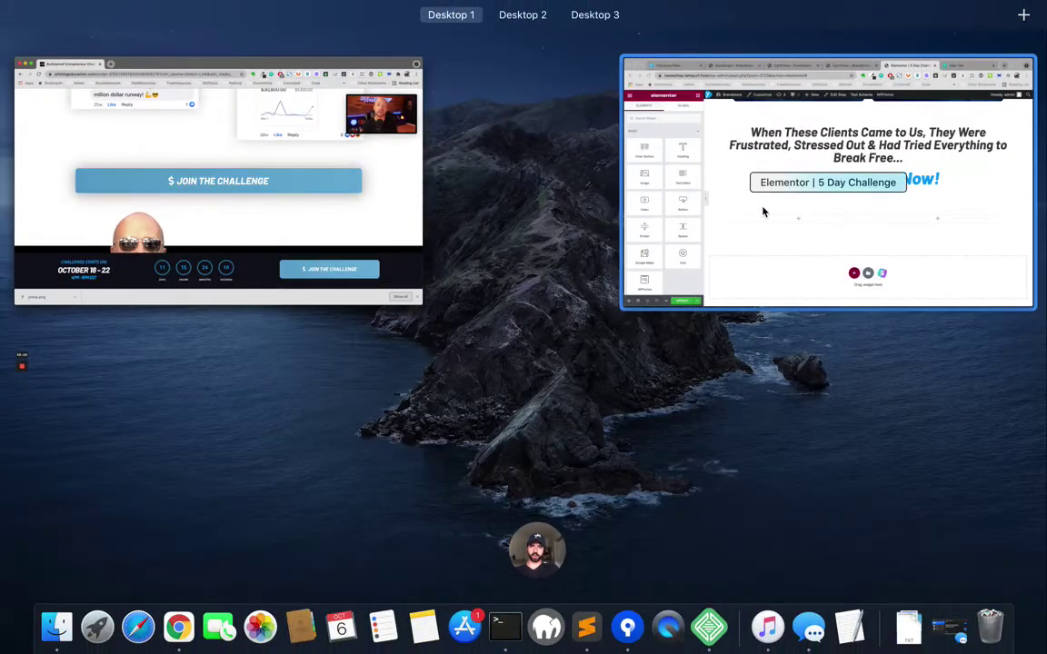
{"action": "left_click", "coordinate": [762, 210]}
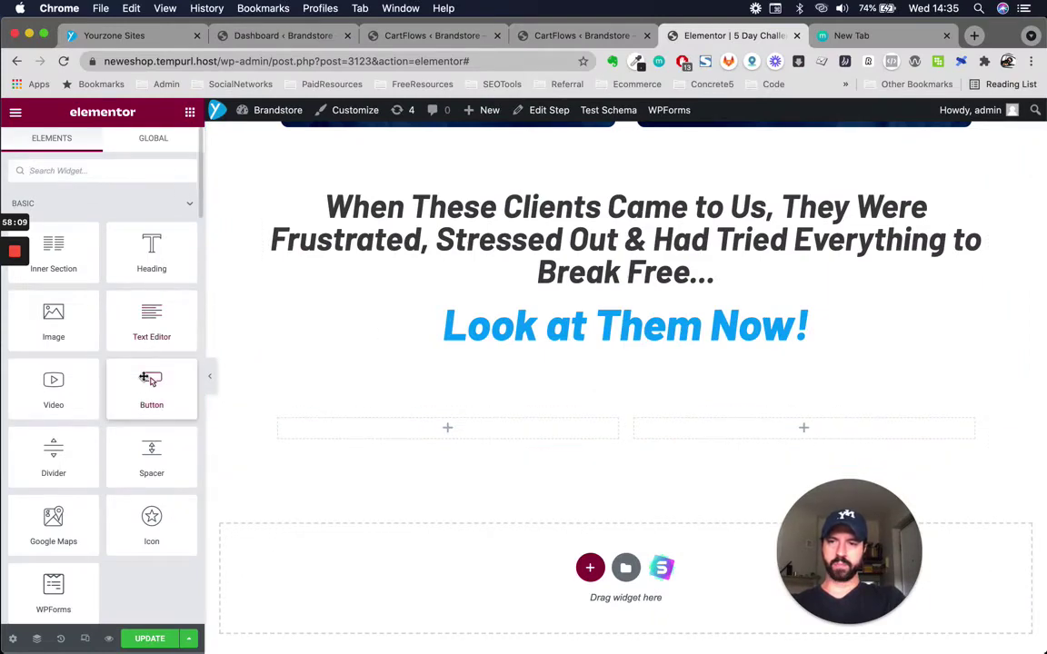
{"action": "left_click_drag", "start_coordinate": [151, 380], "coordinate": [632, 445]}
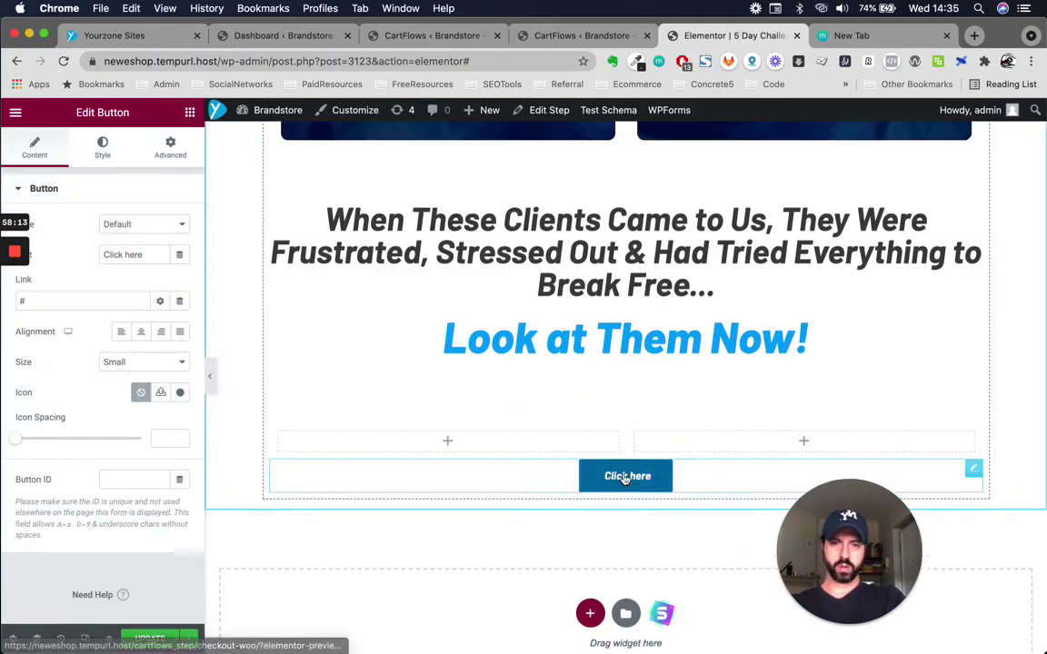
Copy the existing "$ Join the Challenge" button above the group photo and return to the new placeholder button
{"action": "scroll", "coordinate": [668, 416], "scroll_direction": "up", "scroll_amount": 20}
{"action": "scroll", "coordinate": [614, 364], "scroll_direction": "down", "scroll_amount": 10}
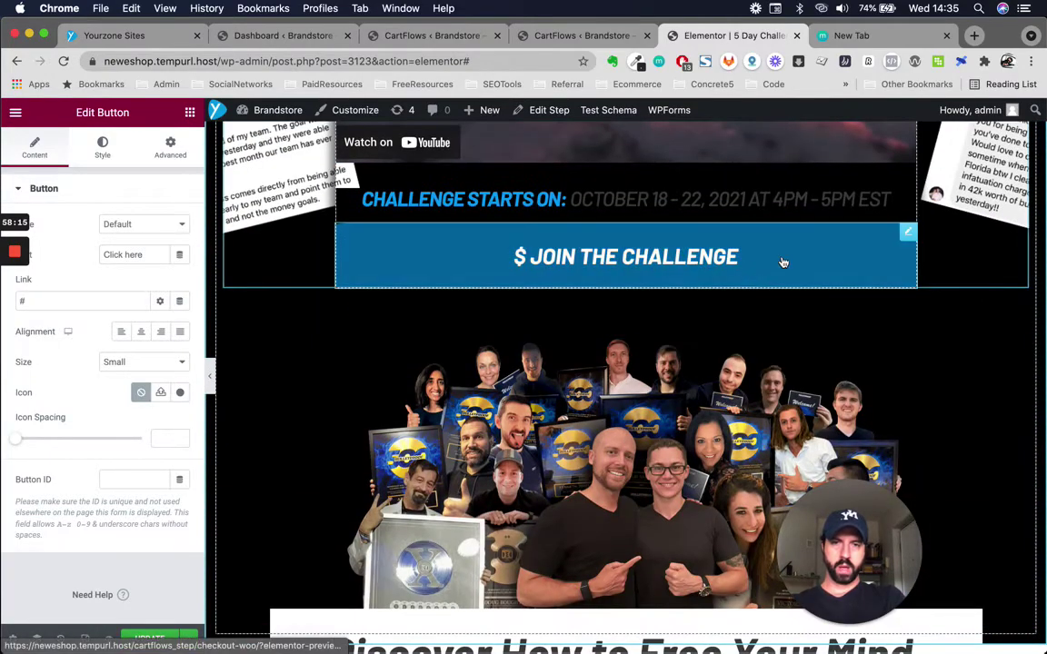
{"action": "left_click", "coordinate": [907, 231]}
{"action": "scroll", "coordinate": [786, 443], "scroll_direction": "down", "scroll_amount": 3}
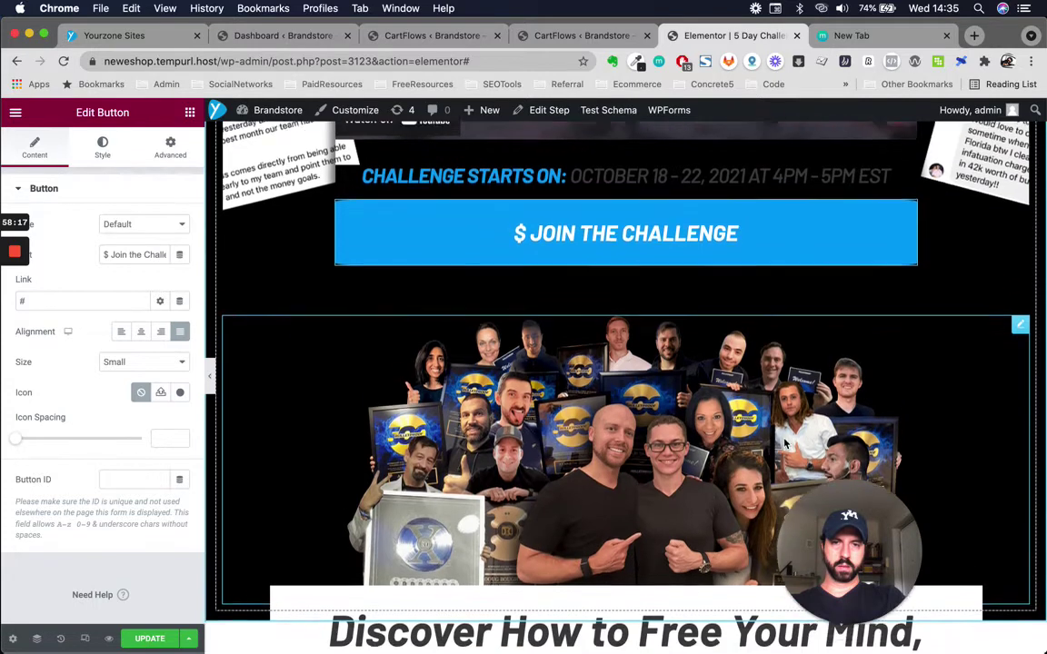
{"action": "mouse_move", "coordinate": [909, 187]}
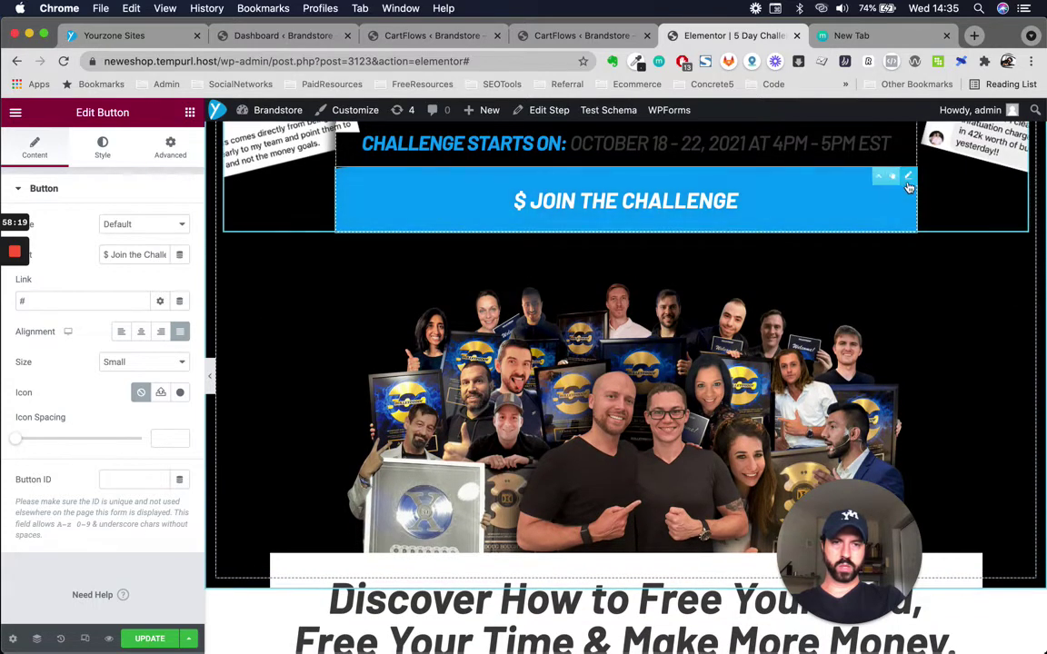
{"action": "right_click", "coordinate": [825, 190]}
{"action": "left_click", "coordinate": [847, 247]}
{"action": "scroll", "coordinate": [786, 314], "scroll_direction": "down", "scroll_amount": 15}
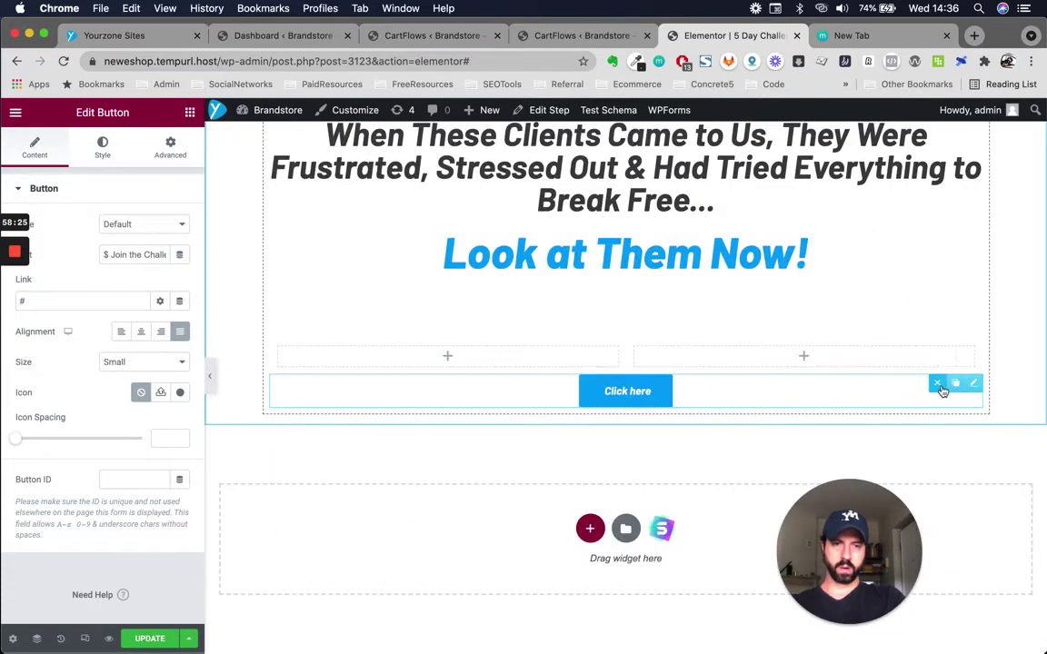
Paste the copied "$ Join the Challenge" button below the two-column inner section and delete the "Click here" button
{"action": "right_click", "coordinate": [853, 393]}
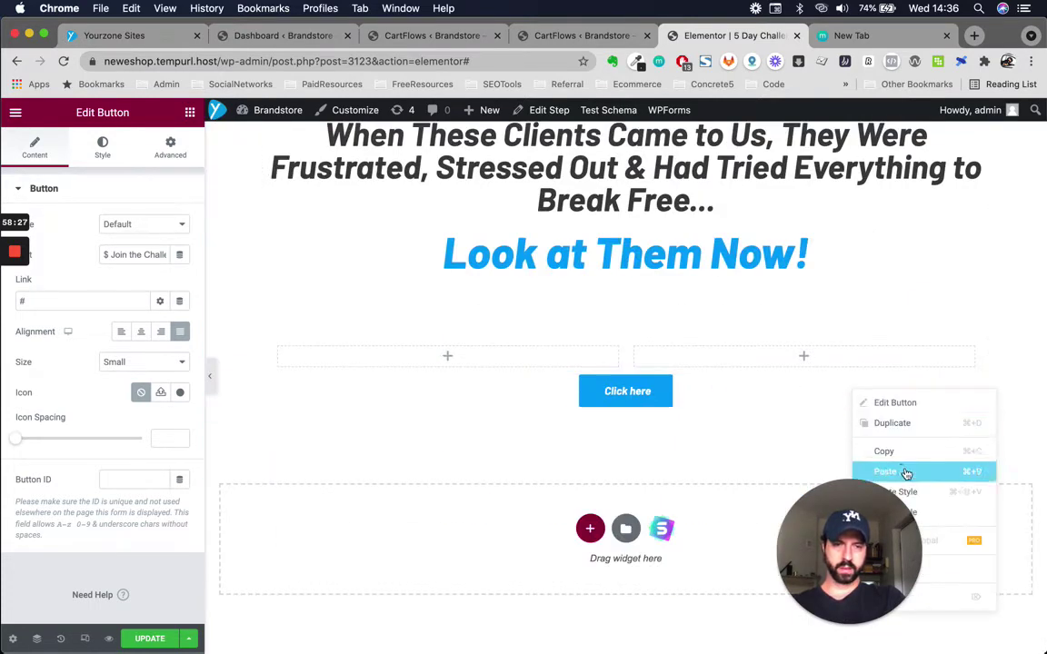
{"action": "left_click", "coordinate": [905, 472]}
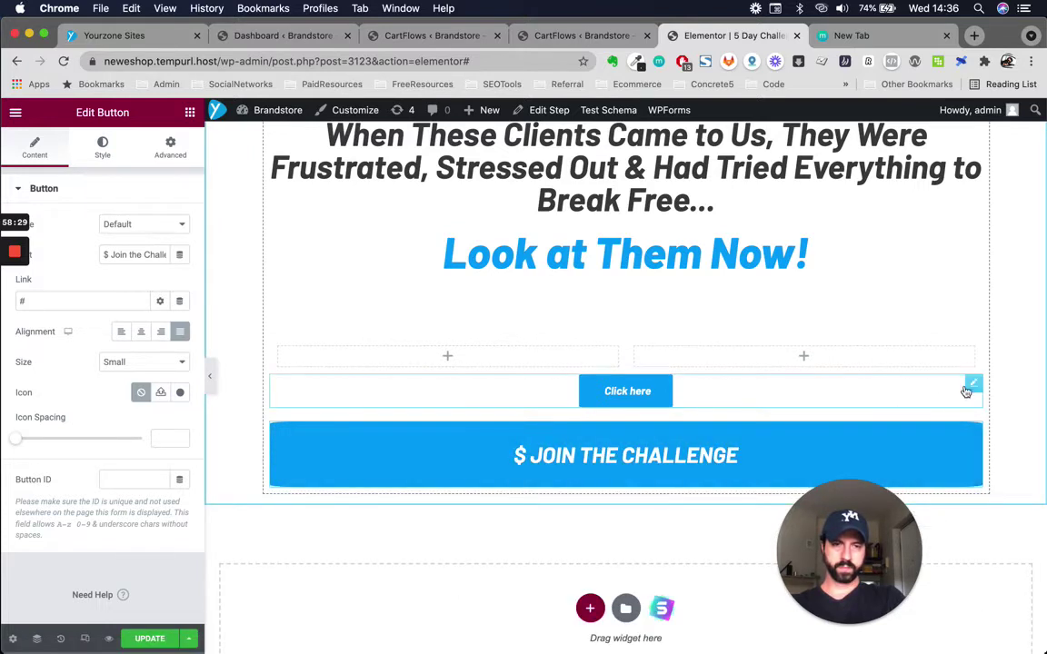
{"action": "left_click", "coordinate": [936, 384]}
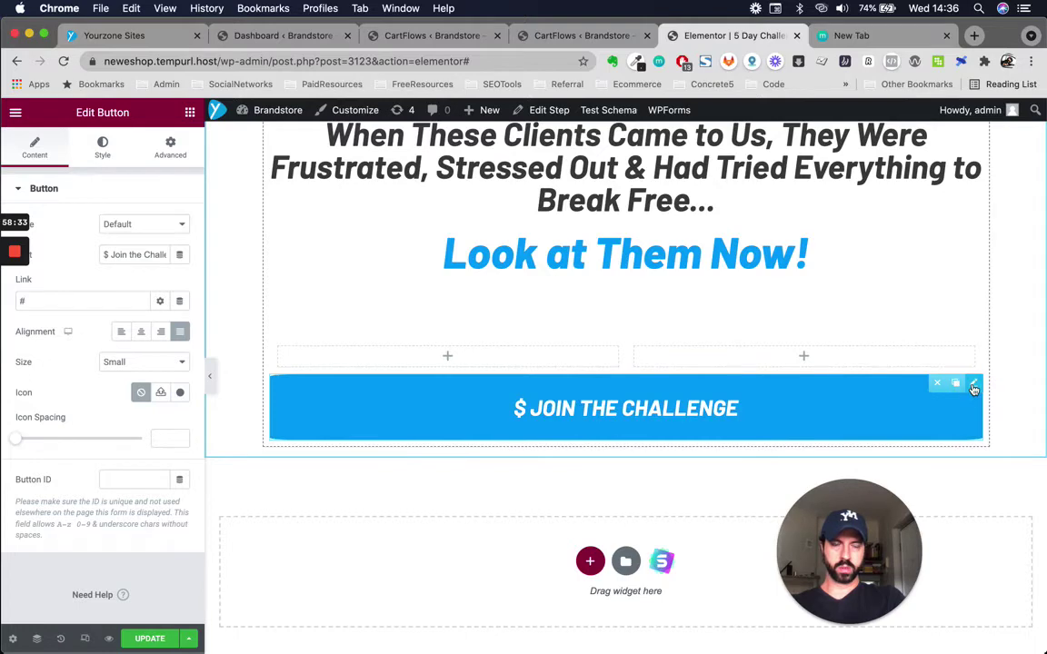
Give the pasted "$ Join the Challenge" button a Flash entrance animation
{"action": "left_click", "coordinate": [170, 145]}
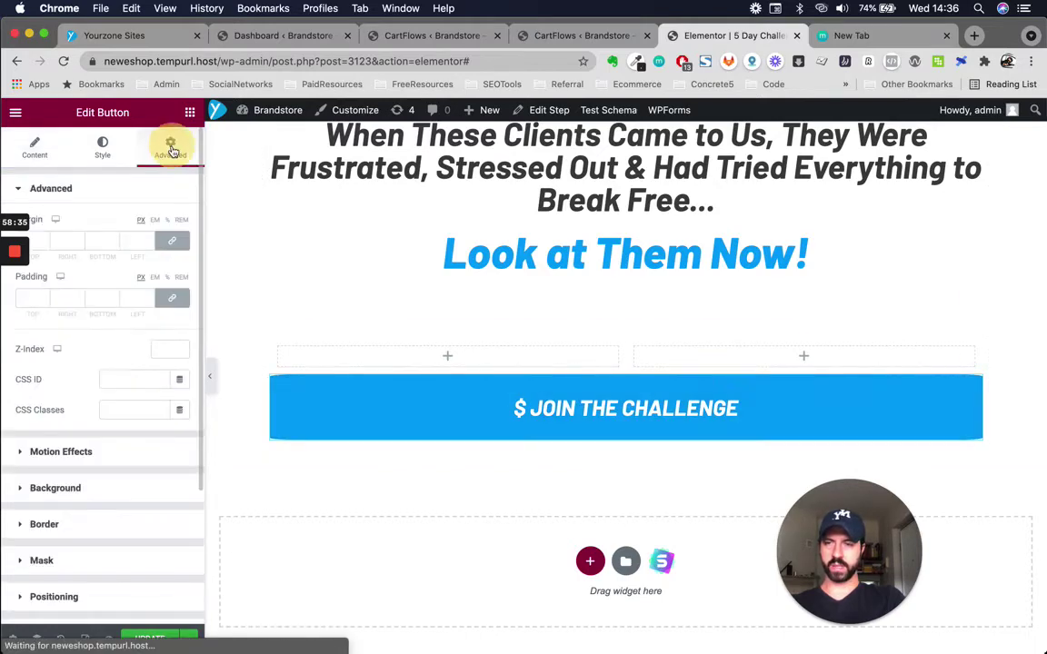
{"action": "left_click", "coordinate": [61, 451]}
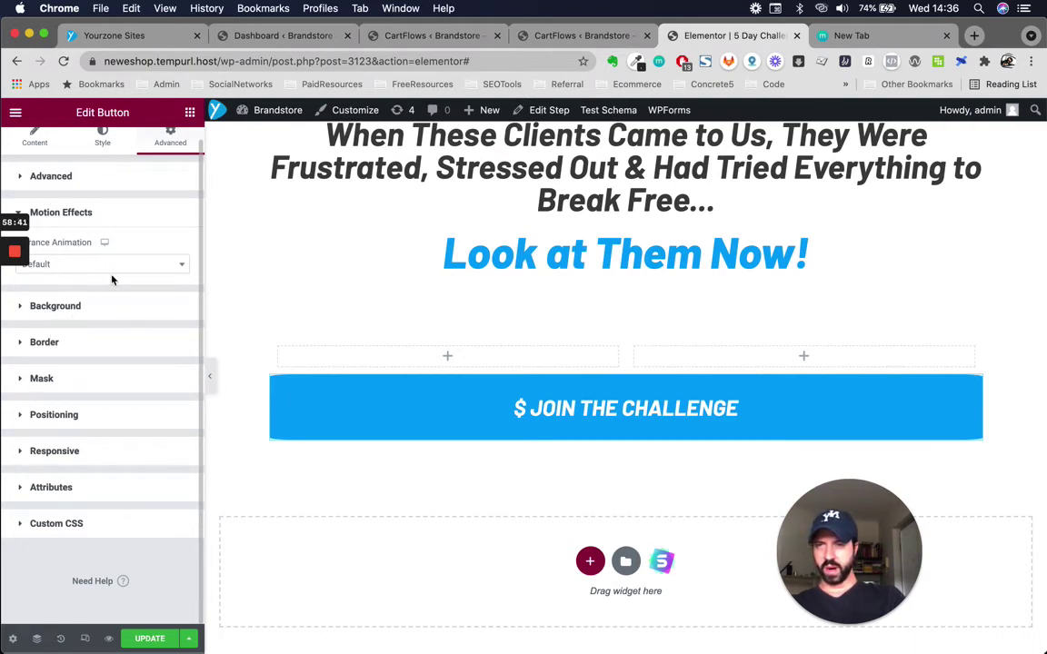
{"action": "left_click", "coordinate": [139, 266]}
{"action": "scroll", "coordinate": [121, 365], "scroll_direction": "down", "scroll_amount": 5}
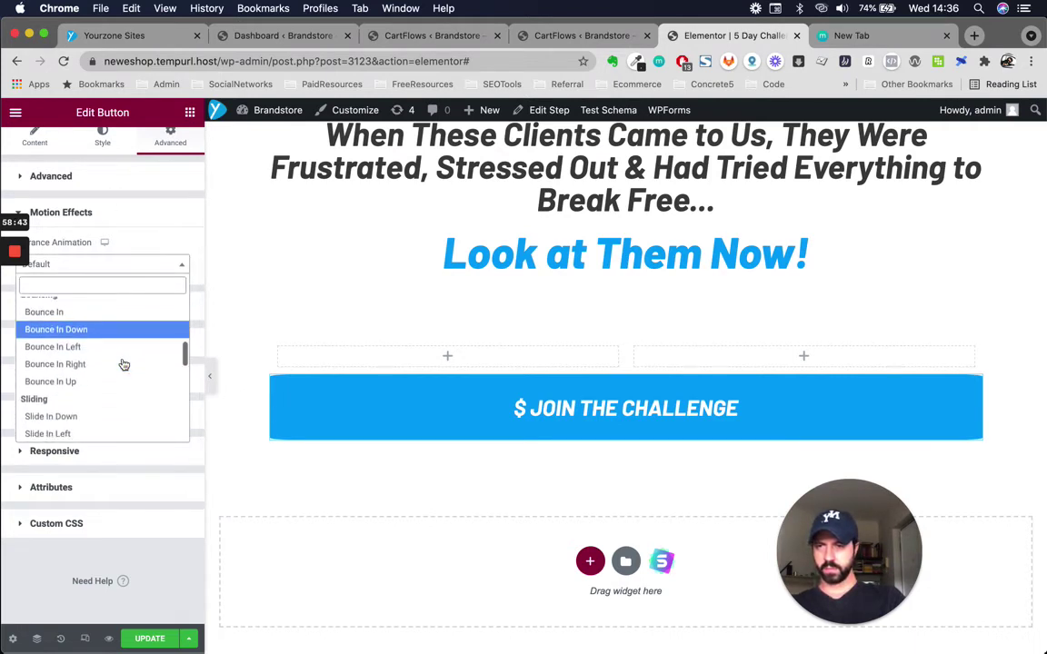
{"action": "scroll", "coordinate": [123, 364], "scroll_direction": "down", "scroll_amount": 6}
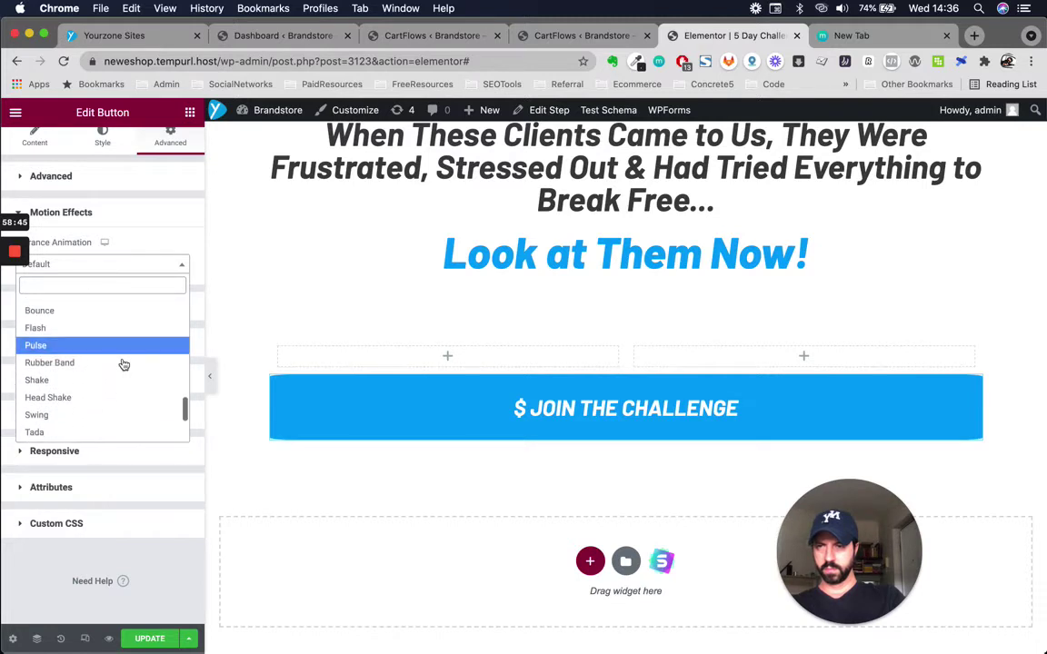
{"action": "left_click", "coordinate": [137, 329]}
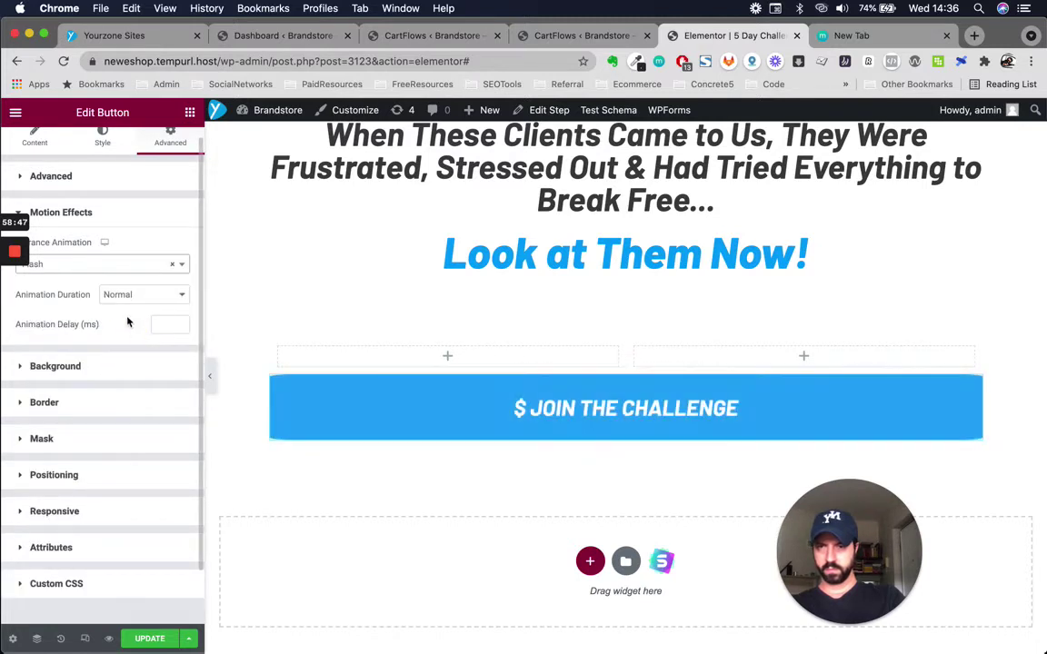
{"action": "scroll", "coordinate": [128, 326], "scroll_direction": "down", "scroll_amount": 1}
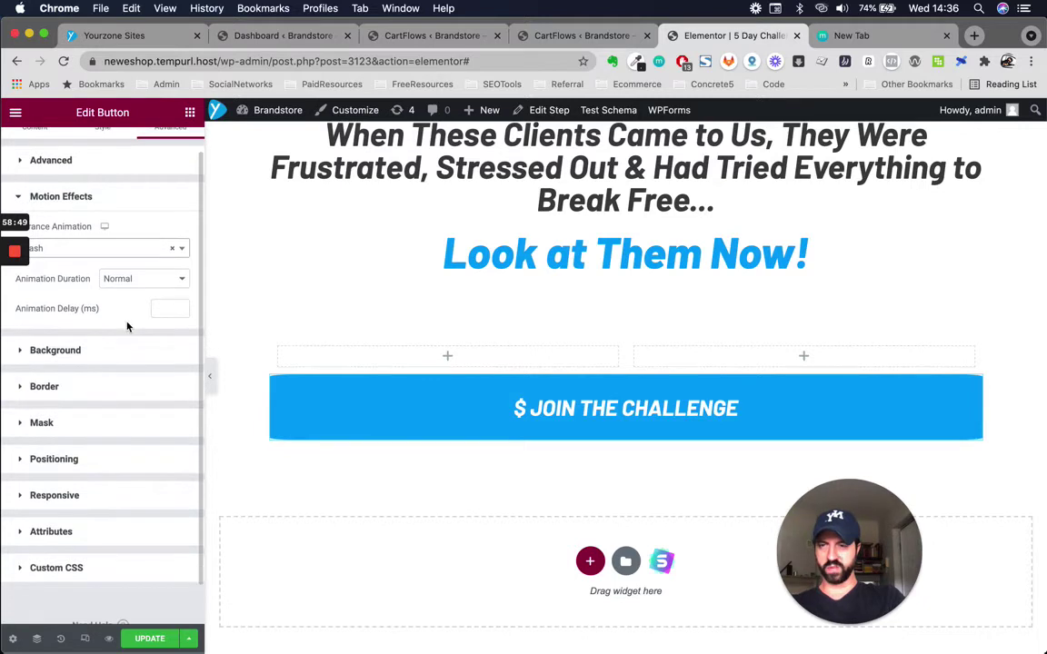
{"action": "scroll", "coordinate": [123, 546], "scroll_direction": "up", "scroll_amount": 2}
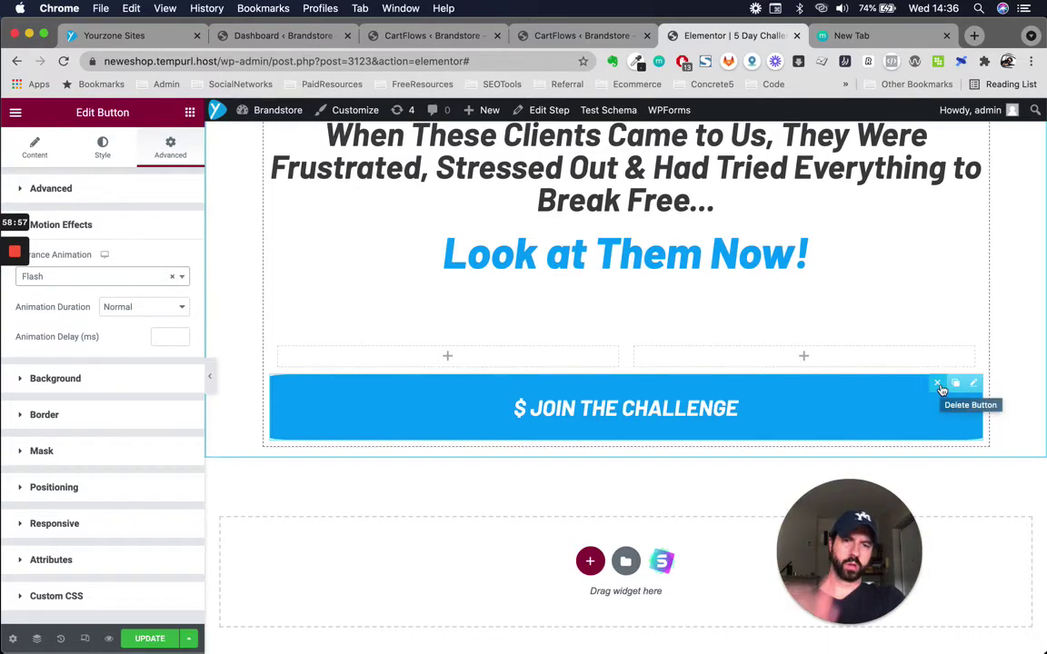
Examine the challenge button and the "Meet Your Instructor" section on the reference sales page, and return to the Elementor editor
{"action": "key", "text": "ctrl+Up"}
{"action": "left_click", "coordinate": [664, 269]}
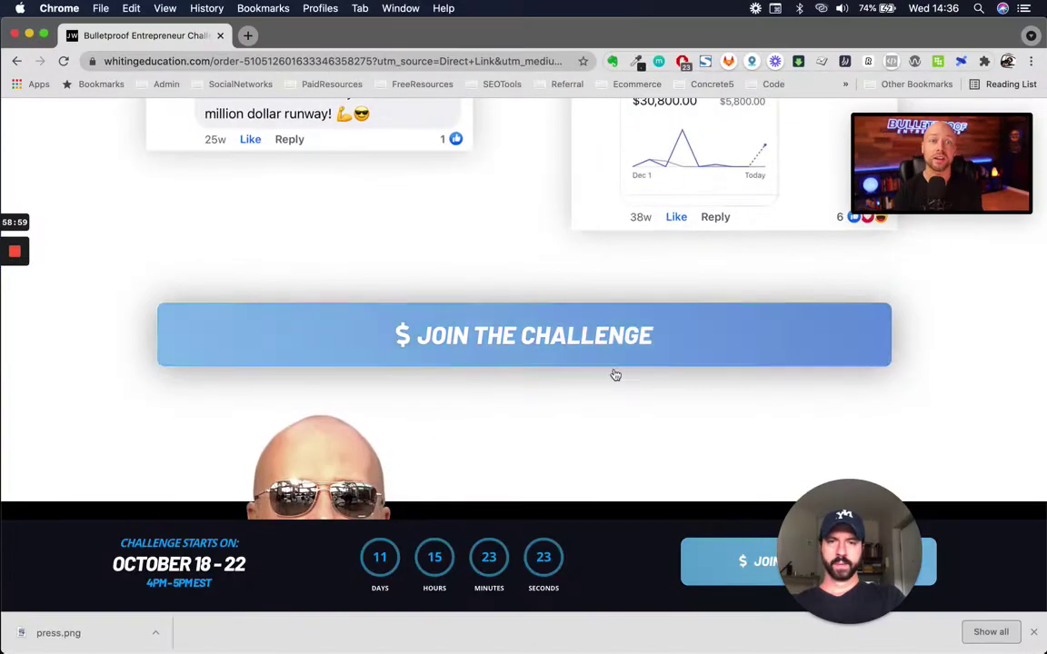
{"action": "scroll", "coordinate": [614, 375], "scroll_direction": "down", "scroll_amount": 8}
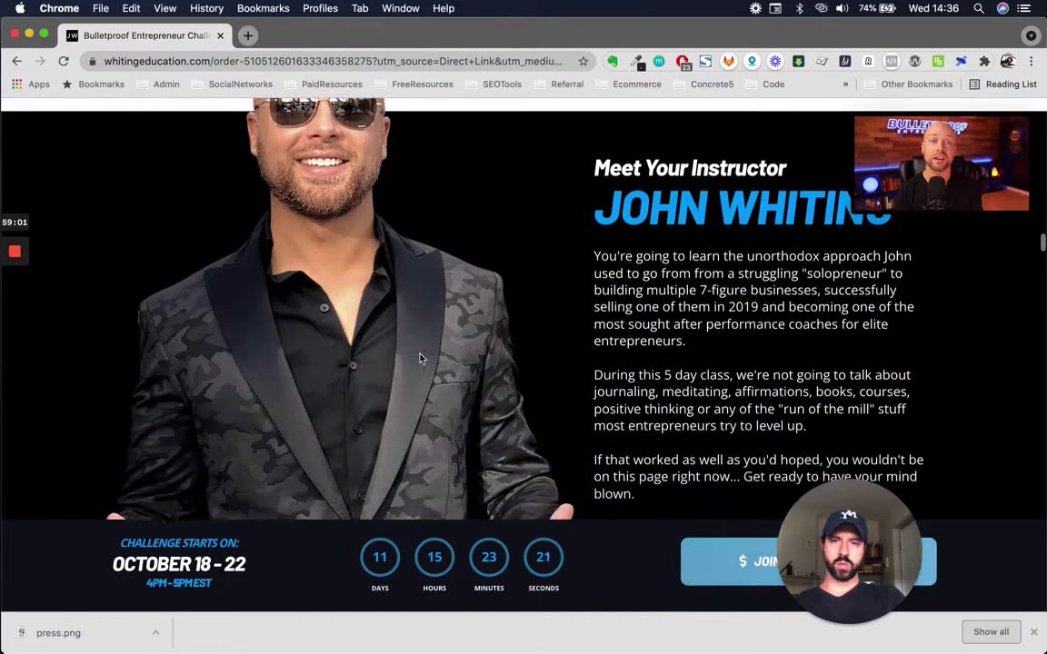
{"action": "scroll", "coordinate": [420, 358], "scroll_direction": "down", "scroll_amount": 3}
{"action": "scroll", "coordinate": [420, 358], "scroll_direction": "up", "scroll_amount": 4}
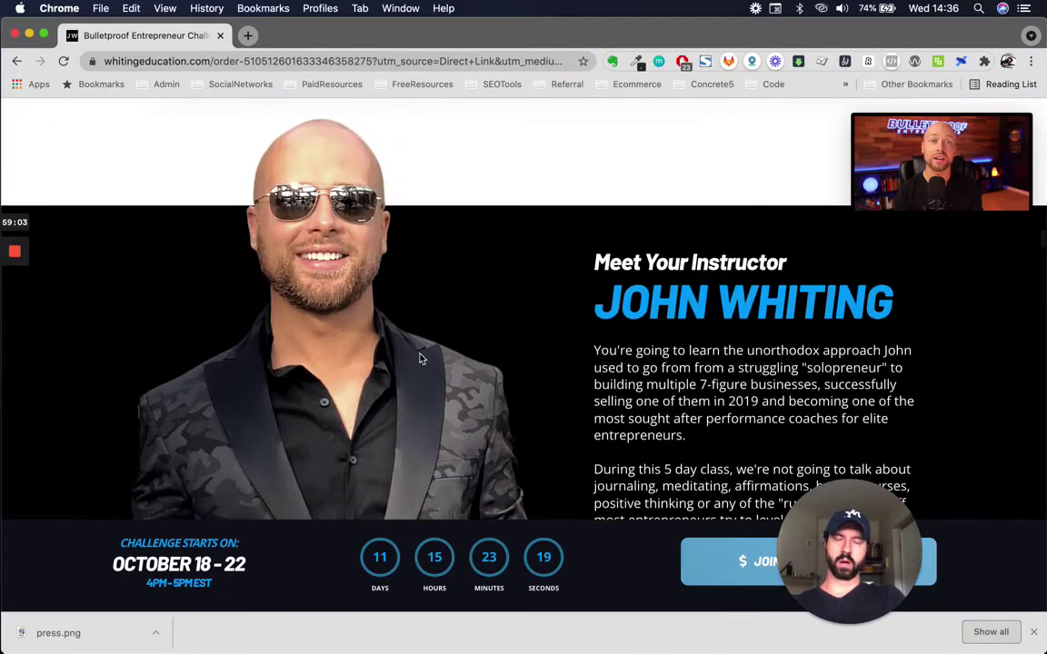
{"action": "scroll", "coordinate": [428, 359], "scroll_direction": "down", "scroll_amount": 1}
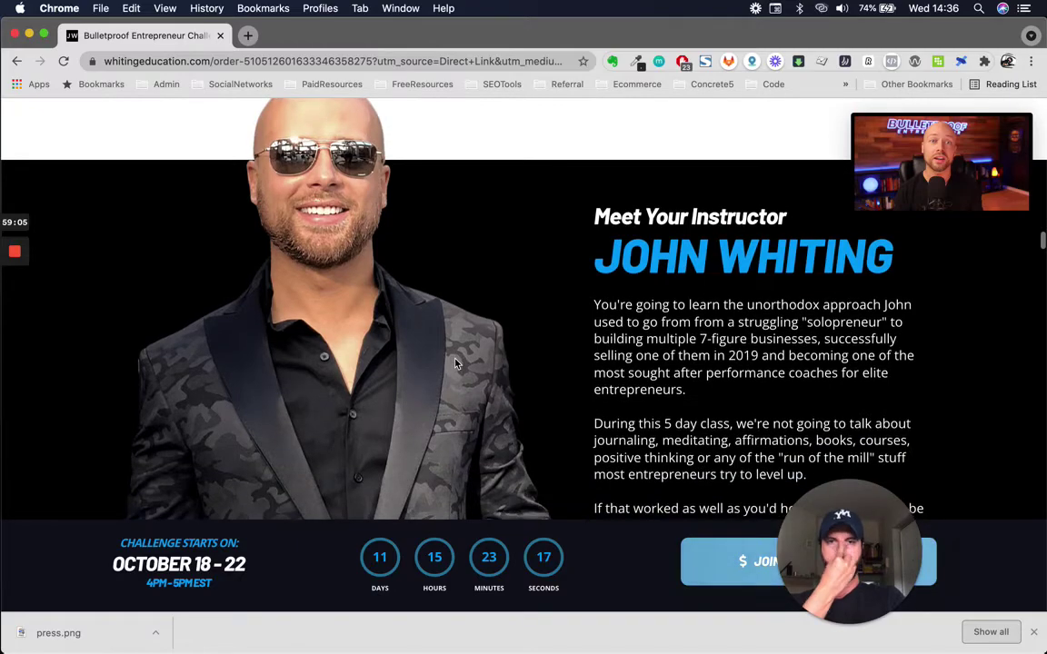
{"action": "scroll", "coordinate": [457, 364], "scroll_direction": "down", "scroll_amount": 6}
{"action": "scroll", "coordinate": [457, 363], "scroll_direction": "up", "scroll_amount": 8}
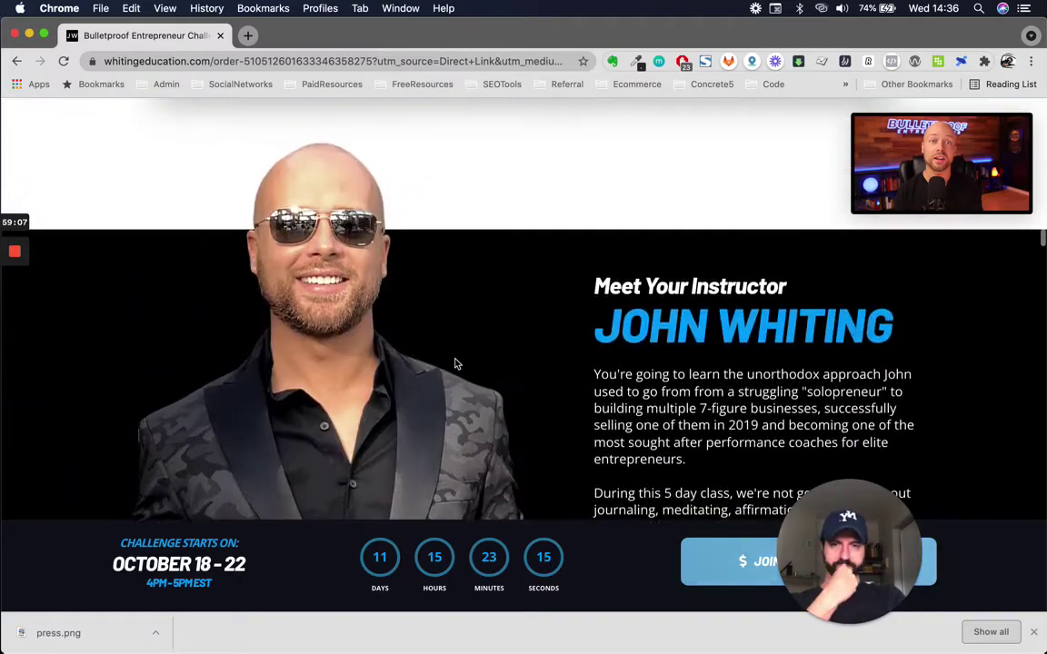
{"action": "key", "text": "ctrl+Up"}
{"action": "left_click", "coordinate": [262, 205]}
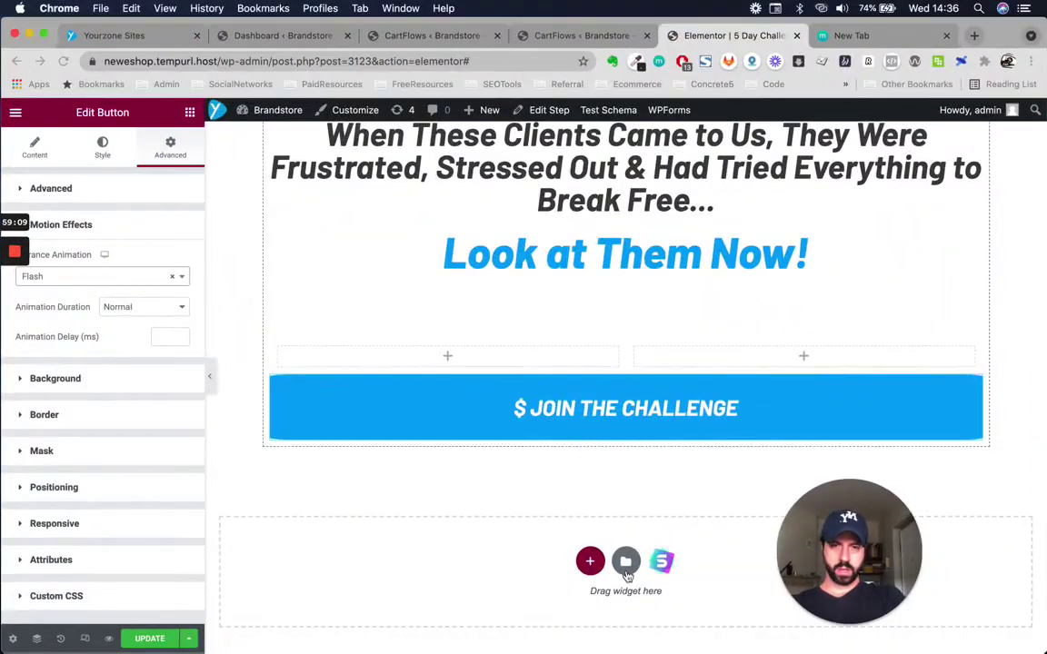
Add a one-column section below the "$ Join the Challenge" button and open the section's advanced settings
{"action": "left_click", "coordinate": [590, 561]}
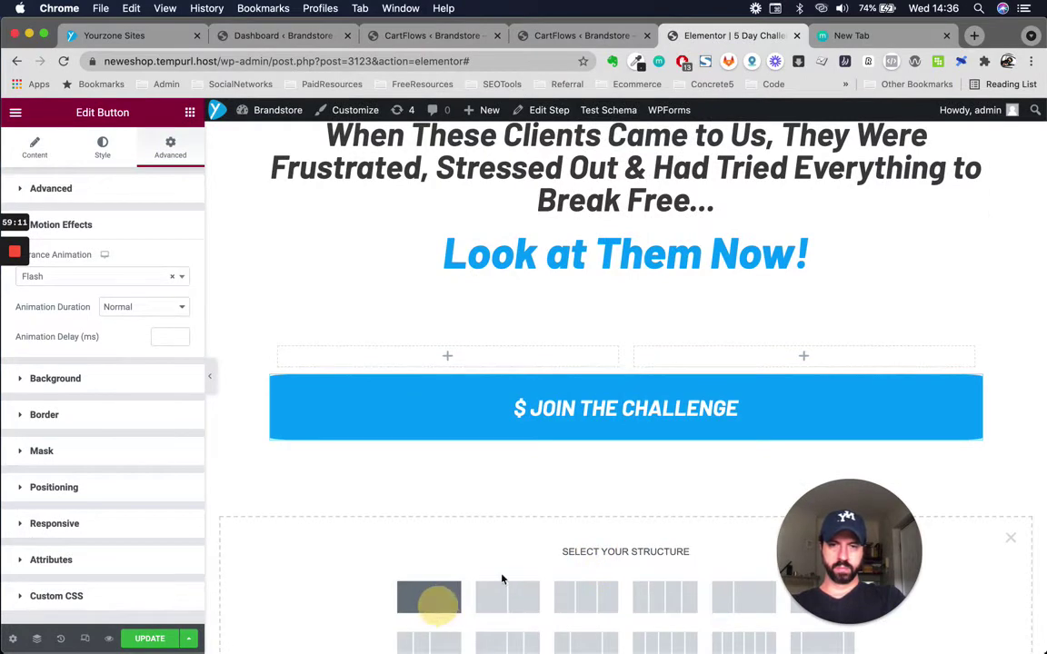
{"action": "left_click", "coordinate": [429, 597]}
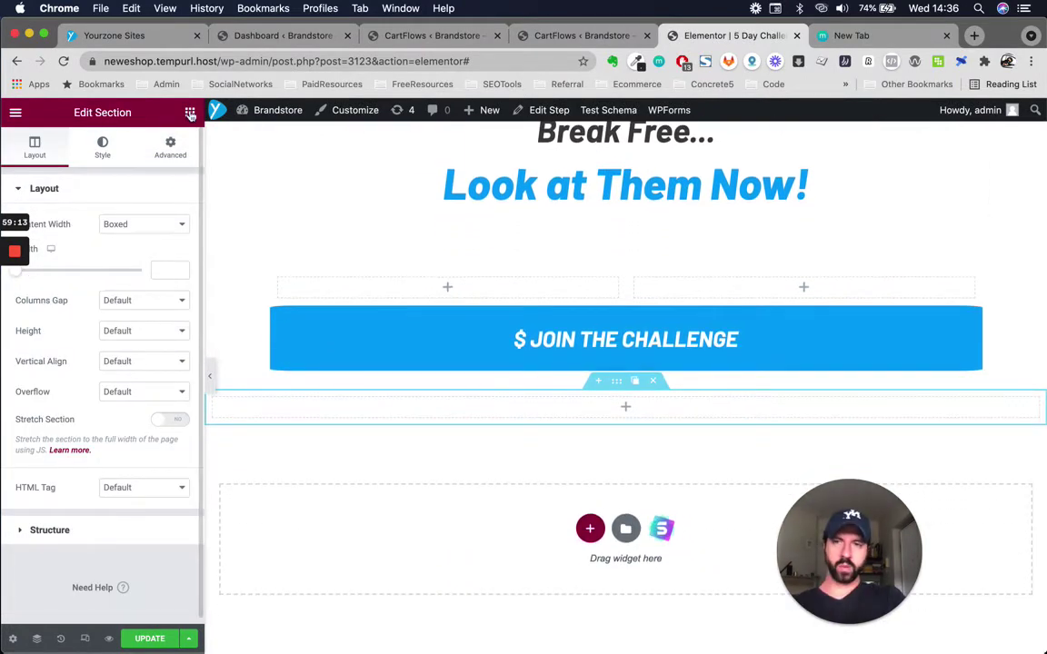
{"action": "left_click", "coordinate": [190, 112]}
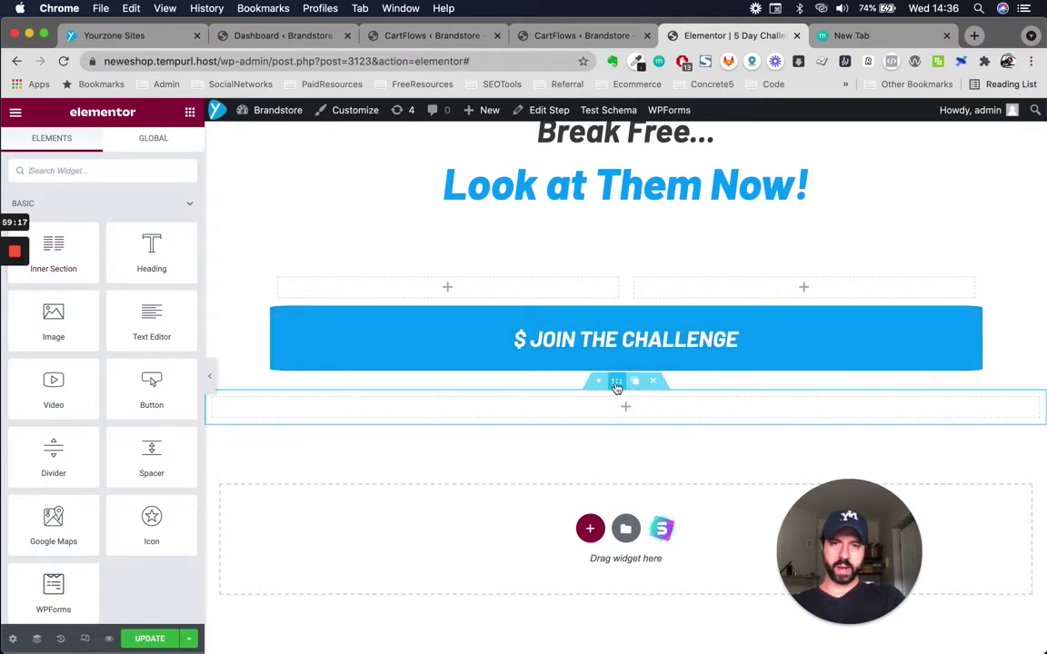
{"action": "left_click", "coordinate": [615, 382]}
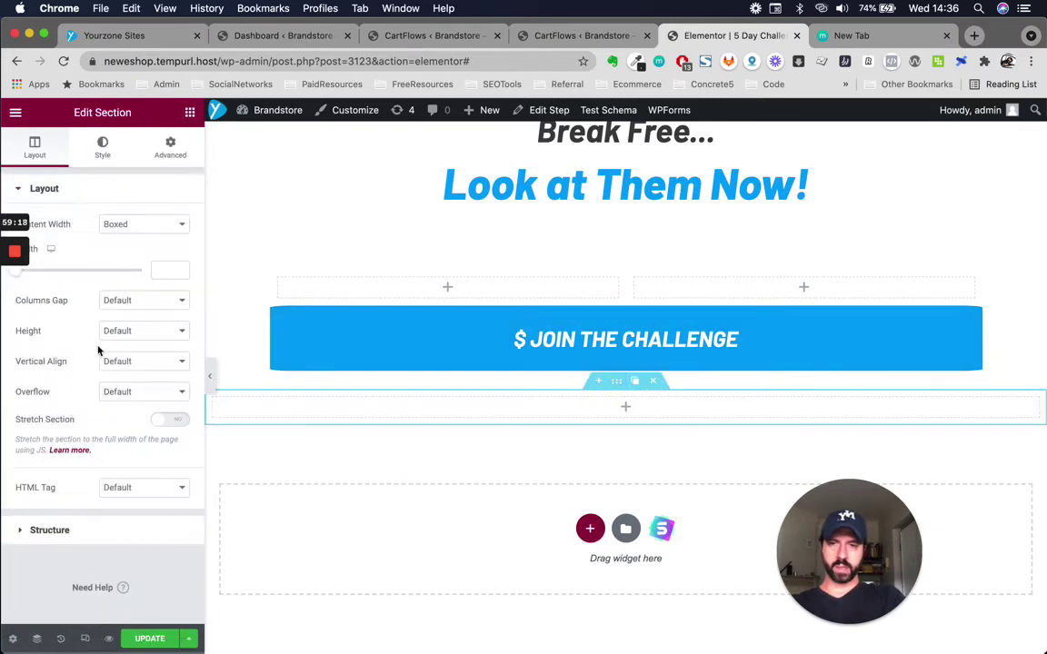
{"action": "left_click", "coordinate": [171, 149]}
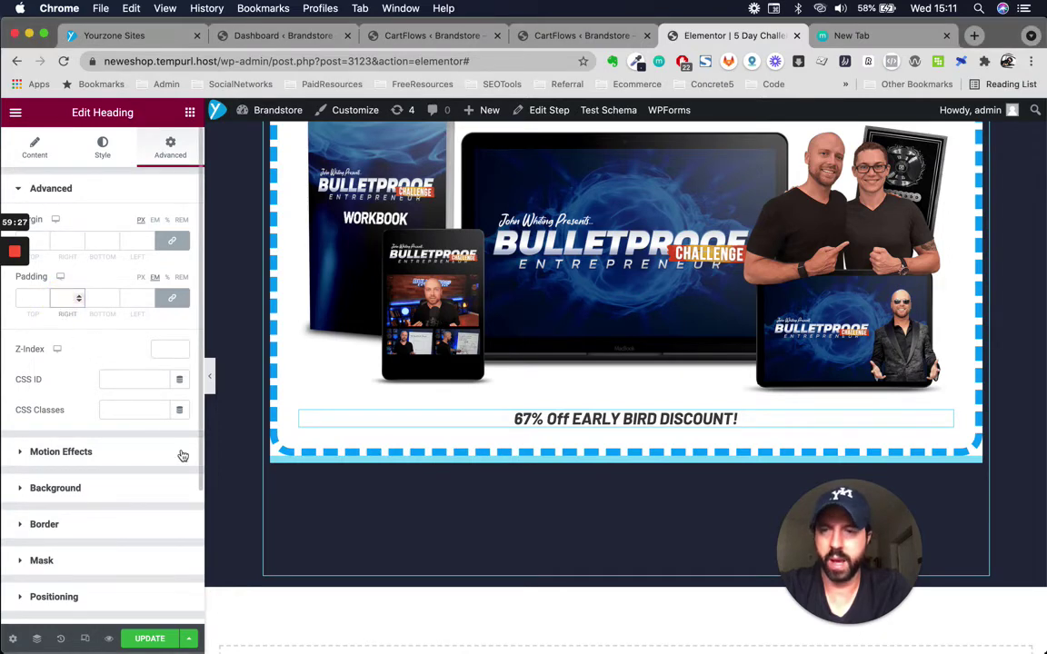
Set the "67% Off EARLY BIRD DISCOUNT!" heading's padding to 1 em on all sides and its background to the red global color
{"action": "type", "text": "1"}
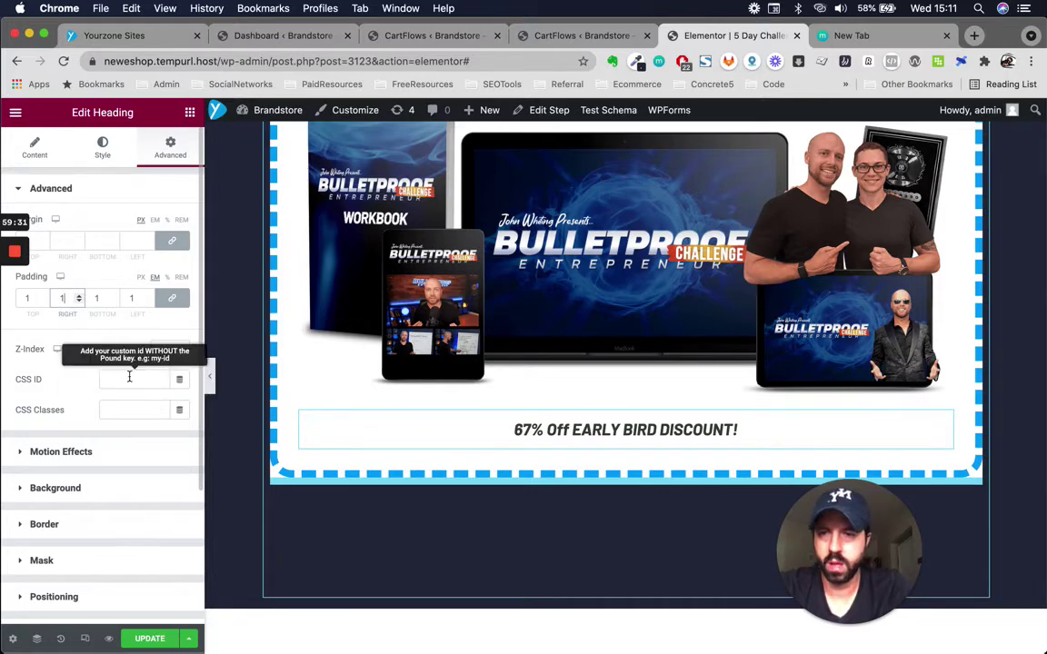
{"action": "scroll", "coordinate": [128, 380], "scroll_direction": "down", "scroll_amount": 3}
{"action": "left_click", "coordinate": [71, 357]}
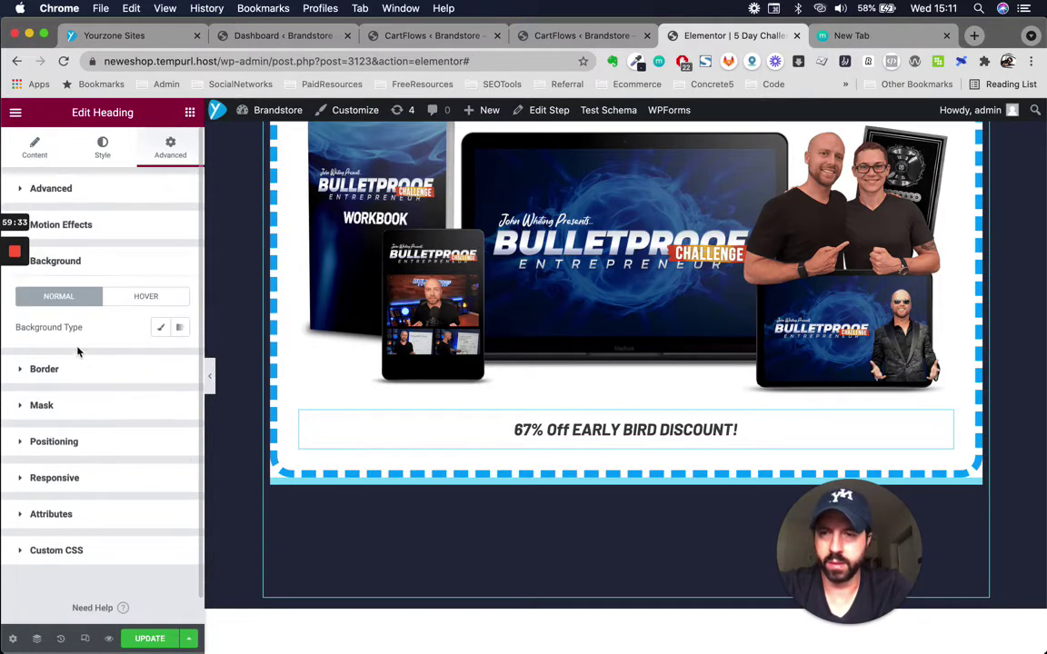
{"action": "left_click", "coordinate": [159, 329]}
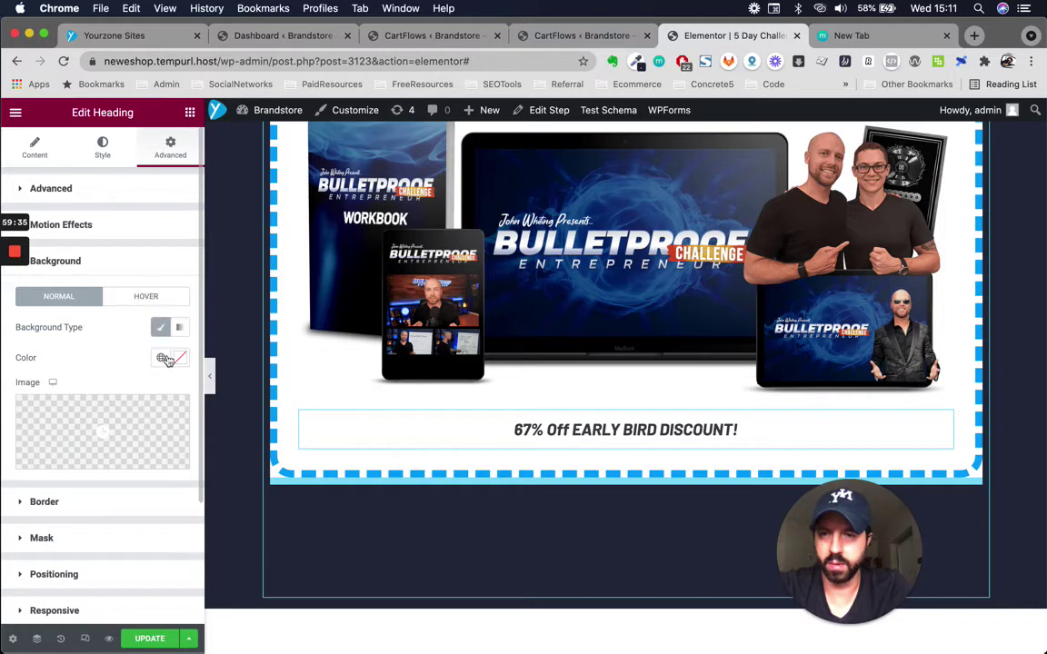
{"action": "left_click", "coordinate": [162, 359]}
{"action": "left_click", "coordinate": [71, 450]}
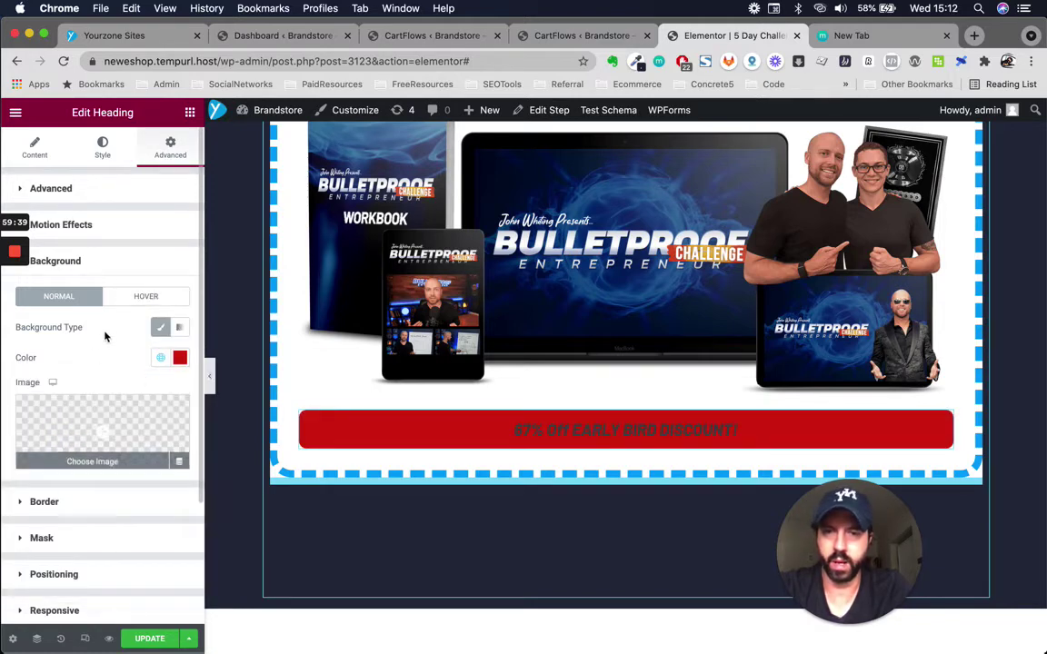
Check the discount banner on the reference page and set the "67% Off EARLY BIRD DISCOUNT!" heading's text color to white
{"action": "key", "text": "ctrl+Up"}
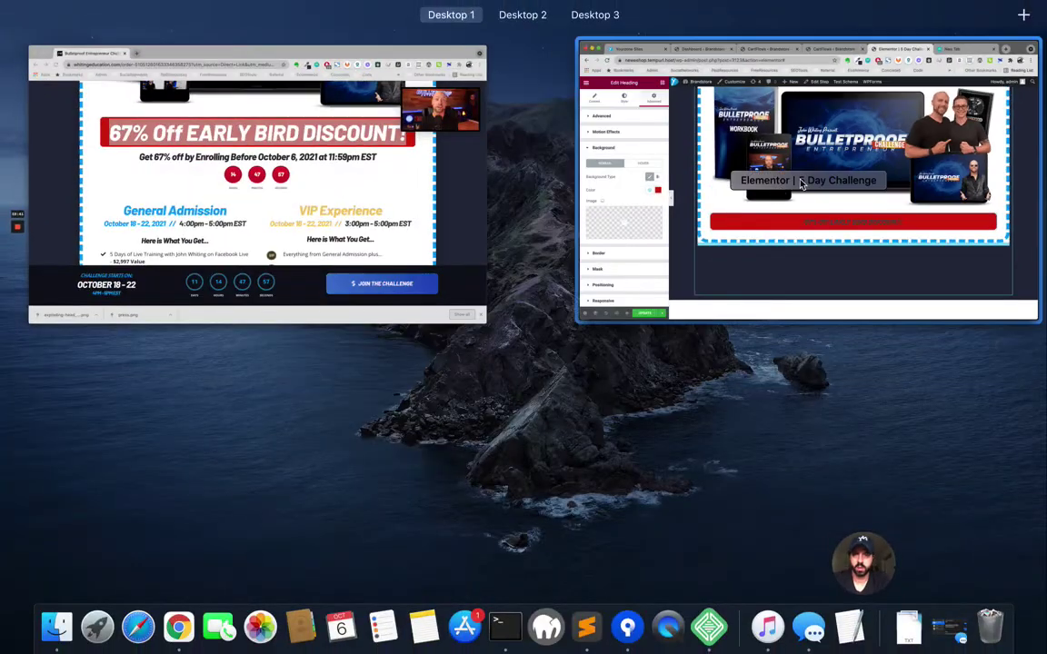
{"action": "key", "text": "Escape"}
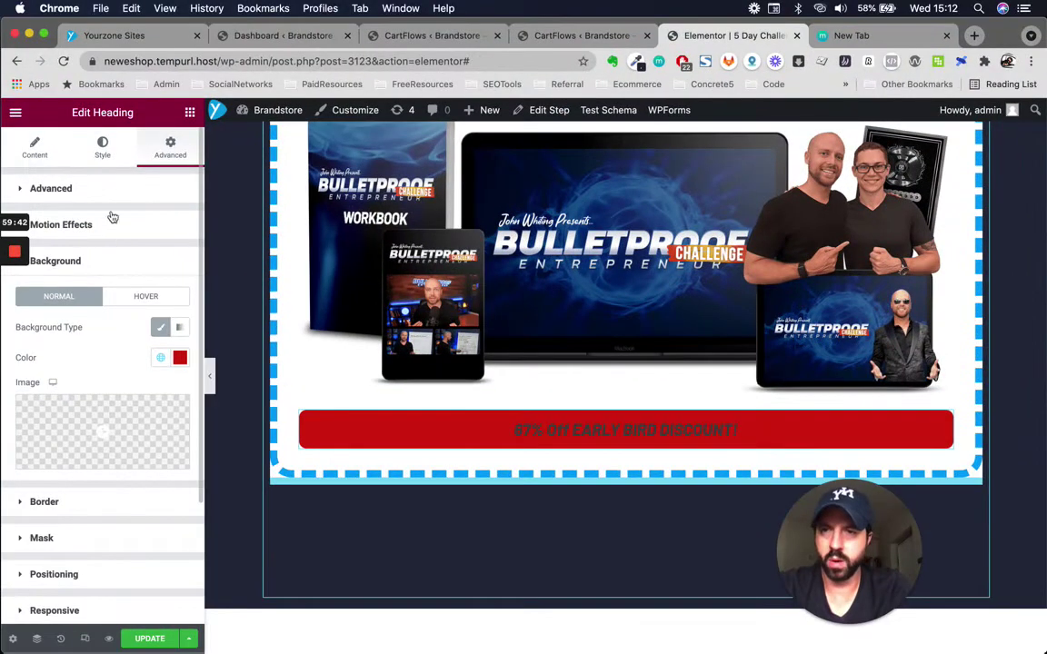
{"action": "left_click", "coordinate": [99, 136]}
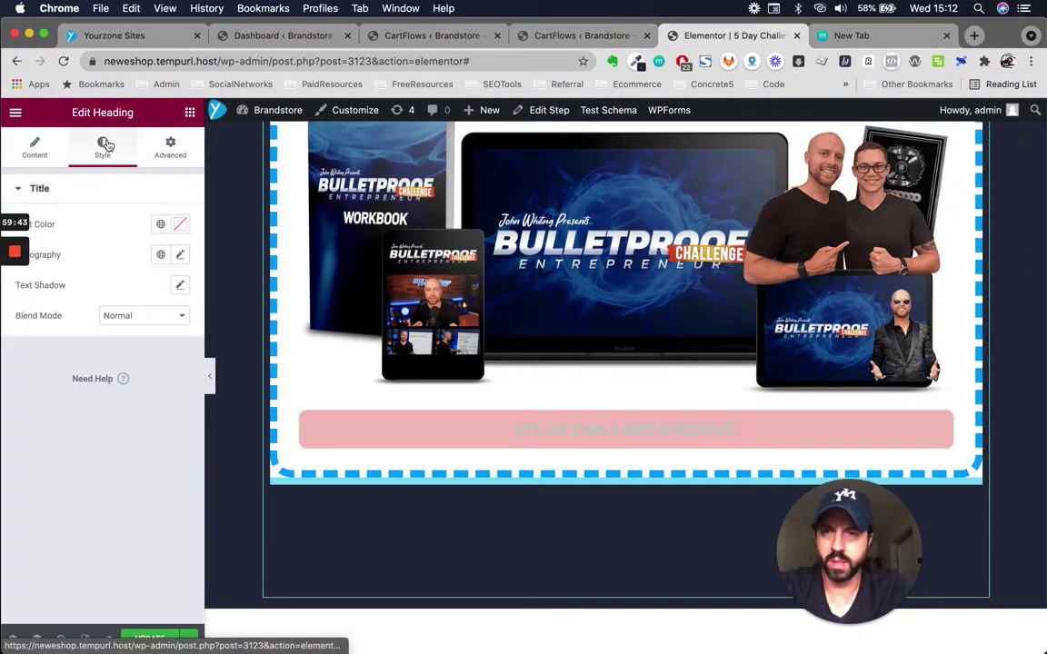
{"action": "left_click", "coordinate": [161, 225]}
{"action": "left_click", "coordinate": [179, 225]}
{"action": "left_click", "coordinate": [141, 309]}
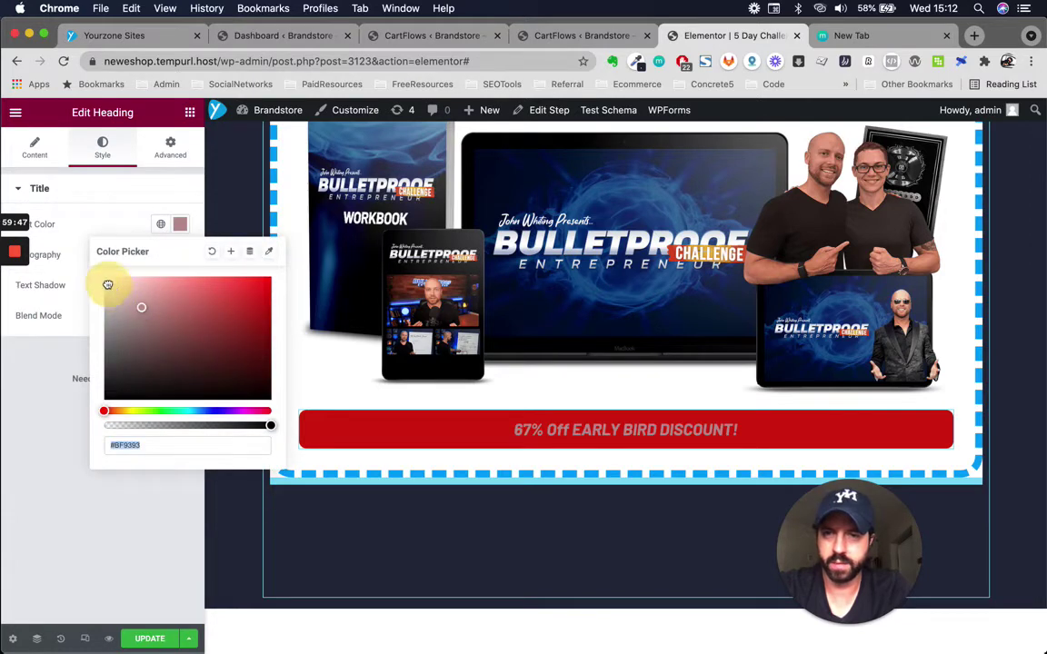
{"action": "left_click", "coordinate": [112, 229]}
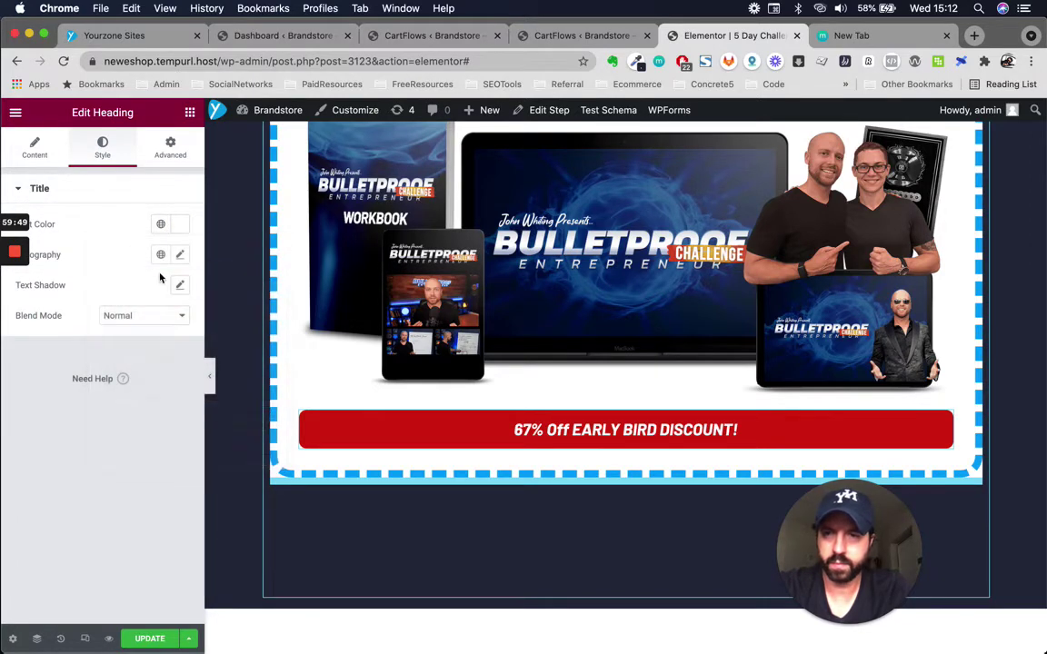
Set the discount heading's font size to 3 em and switch to the reference page to compare the banner
{"action": "left_click", "coordinate": [180, 258]}
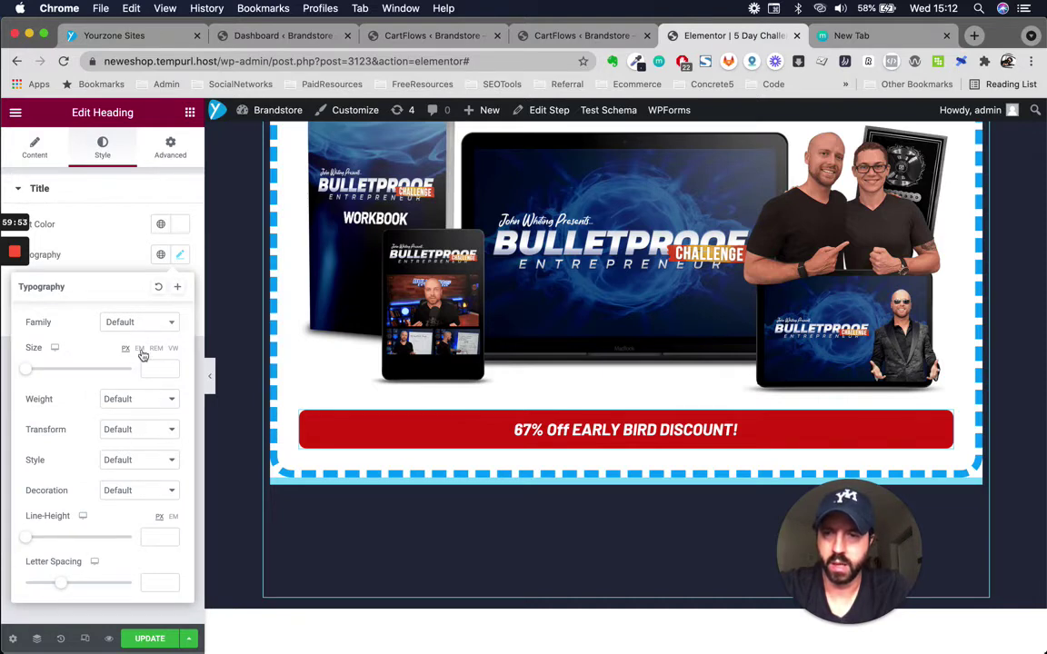
{"action": "type", "text": "2"}
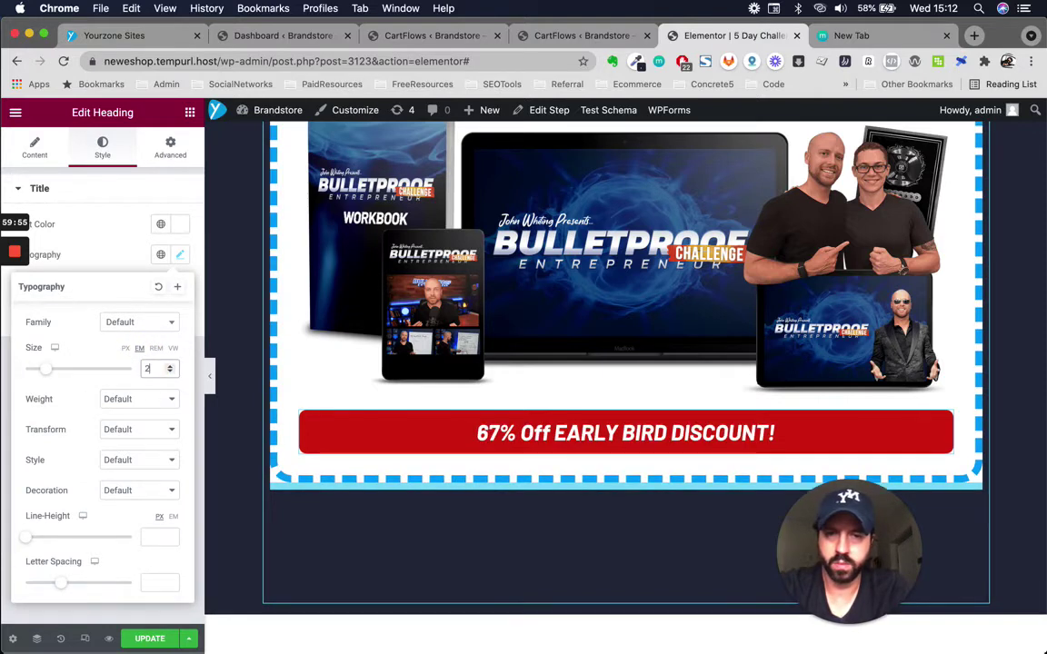
{"action": "key", "text": "BackSpace"}
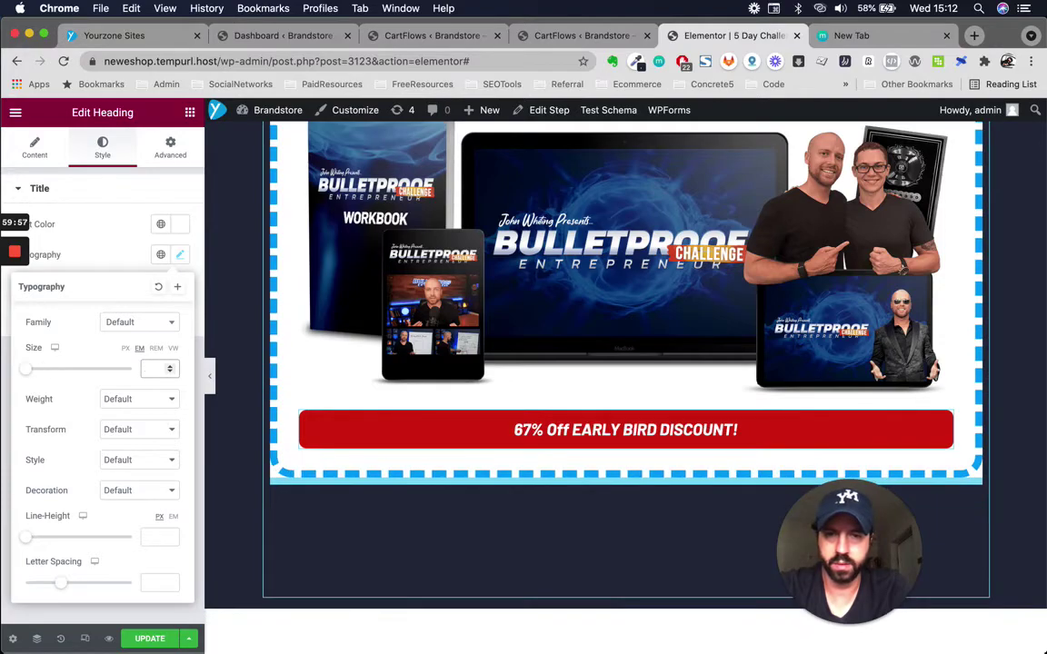
{"action": "type", "text": "3"}
{"action": "key", "text": "ctrl+Up"}
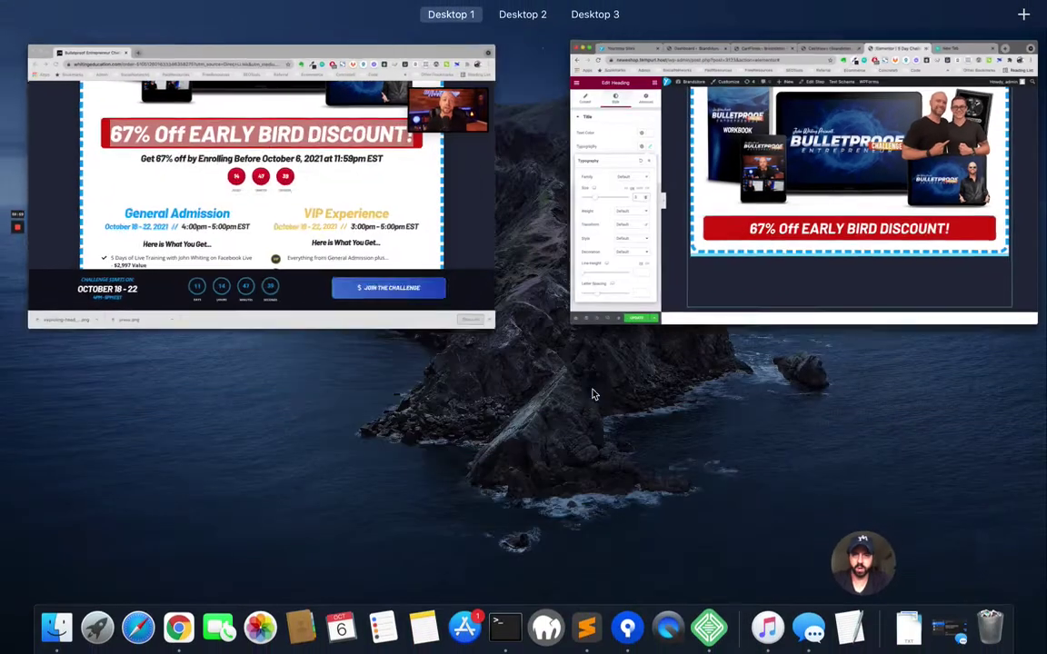
{"action": "left_click", "coordinate": [448, 322]}
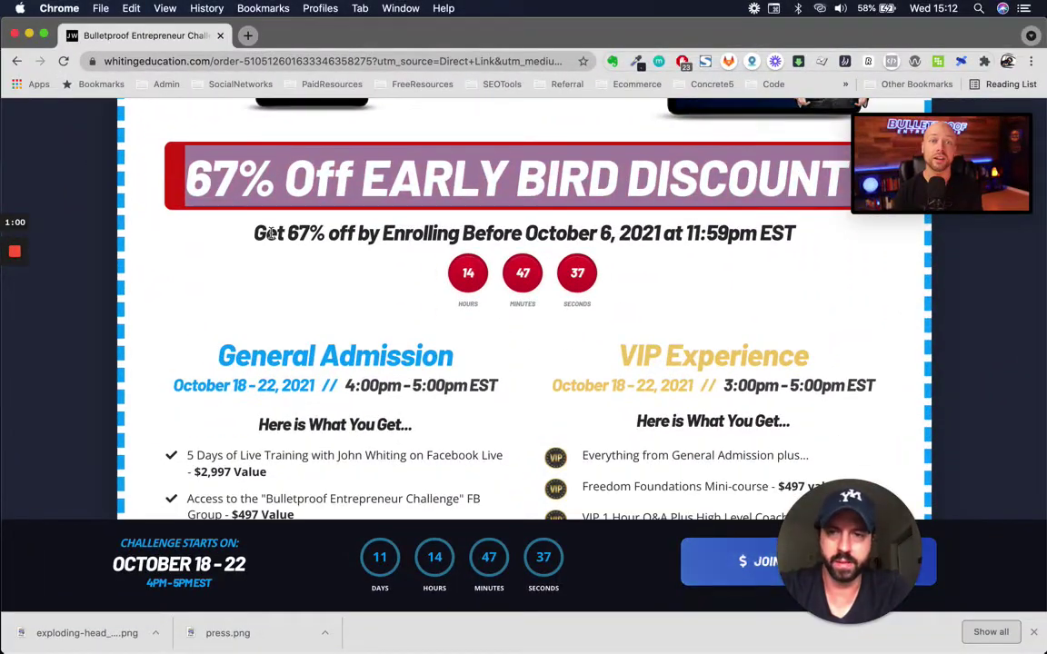
Copy the line "Get 67% off by Enrolling Before October 6, 2021 at 11:59pm EST" from the reference page
{"action": "left_click", "coordinate": [256, 235]}
{"action": "left_click_drag", "start_coordinate": [256, 234], "coordinate": [800, 235]}
{"action": "key", "text": "super+c"}
{"action": "key", "text": "ctrl+Up"}
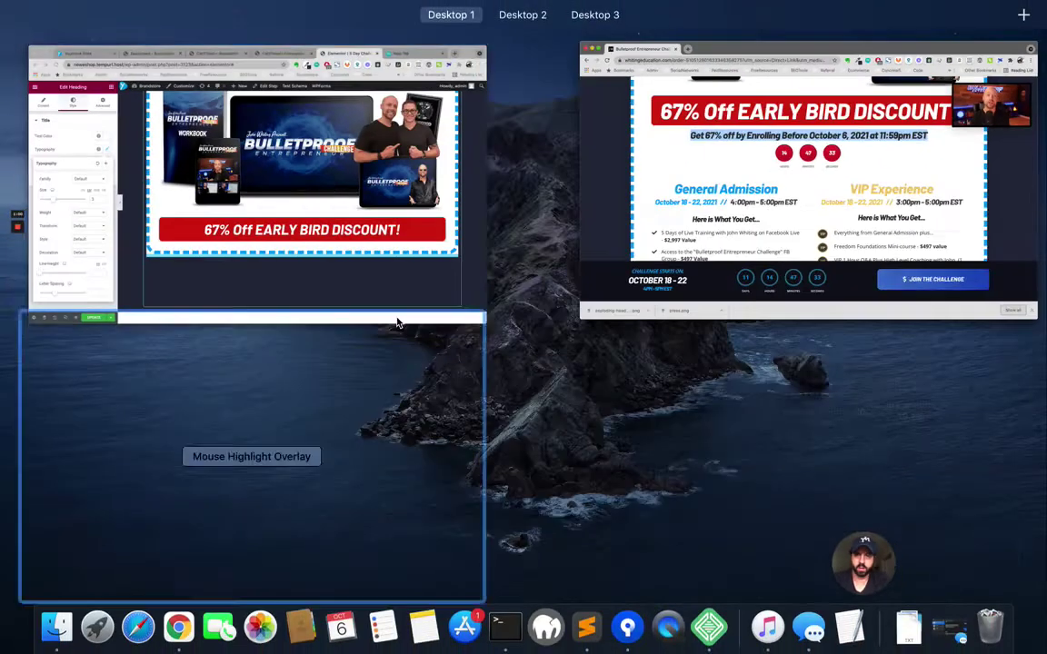
In Elementor, add a heading below the discount banner reading "Get 67% off by Enrolling Before October 6, 2021 at 11:59pm EST"
{"action": "left_click", "coordinate": [398, 305]}
{"action": "left_click", "coordinate": [188, 113]}
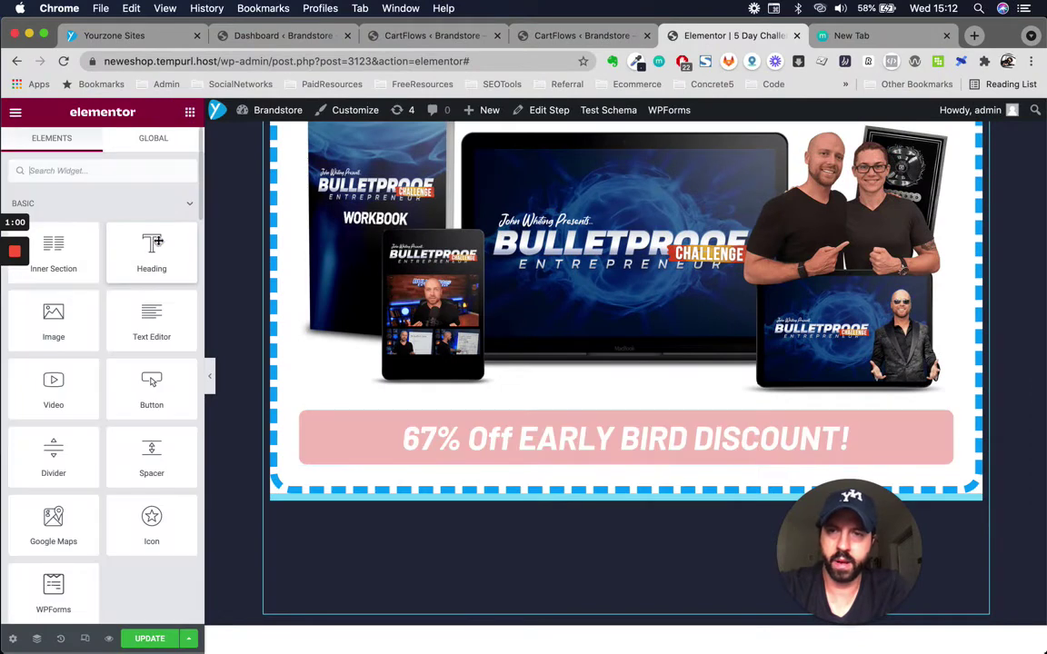
{"action": "left_click_drag", "start_coordinate": [605, 492], "coordinate": [634, 465]}
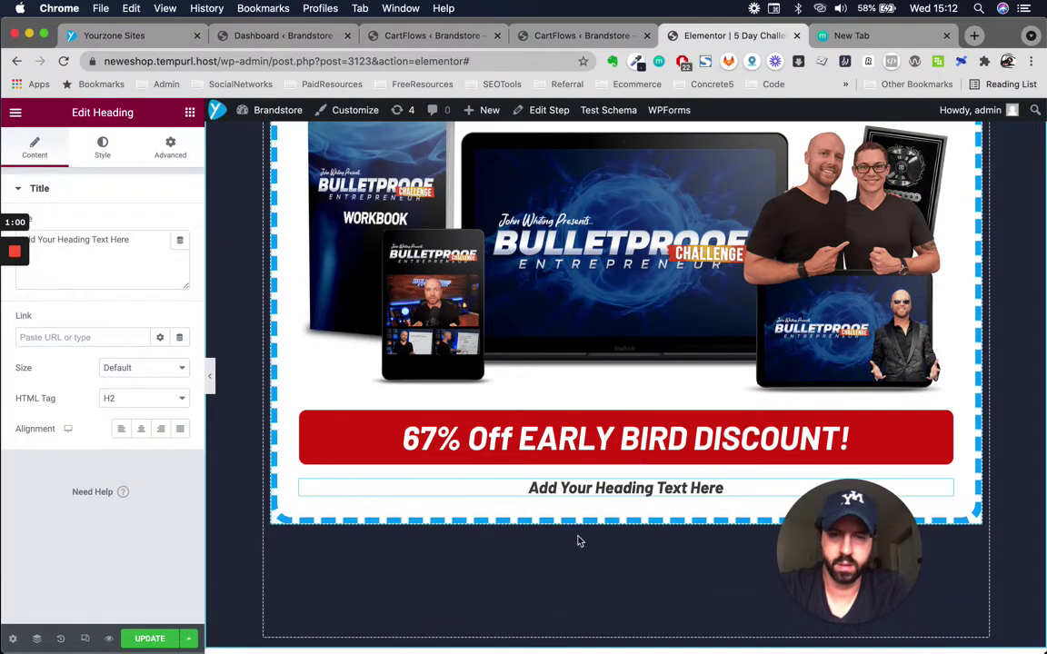
{"action": "scroll", "coordinate": [578, 542], "scroll_direction": "down", "scroll_amount": 1}
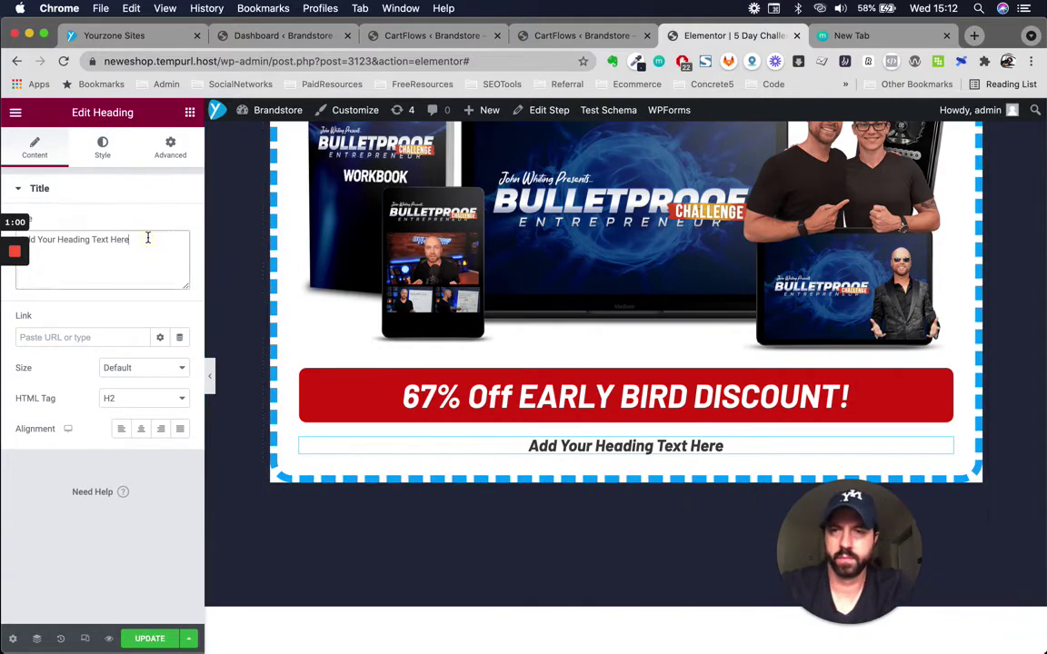
{"action": "key", "text": "ctrl+Up"}
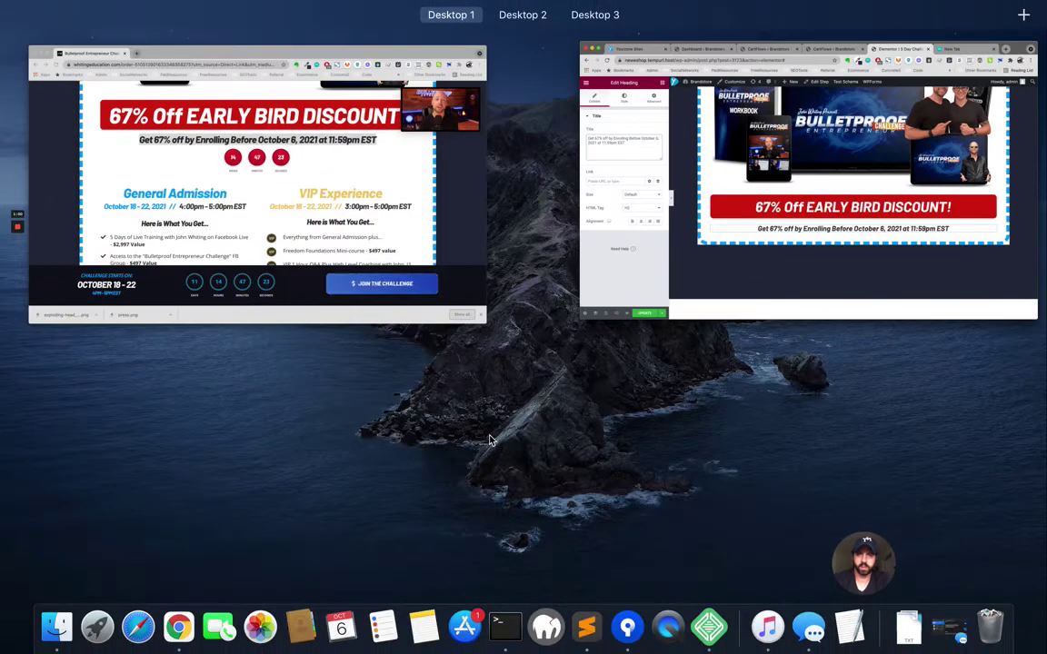
{"action": "left_click", "coordinate": [782, 209]}
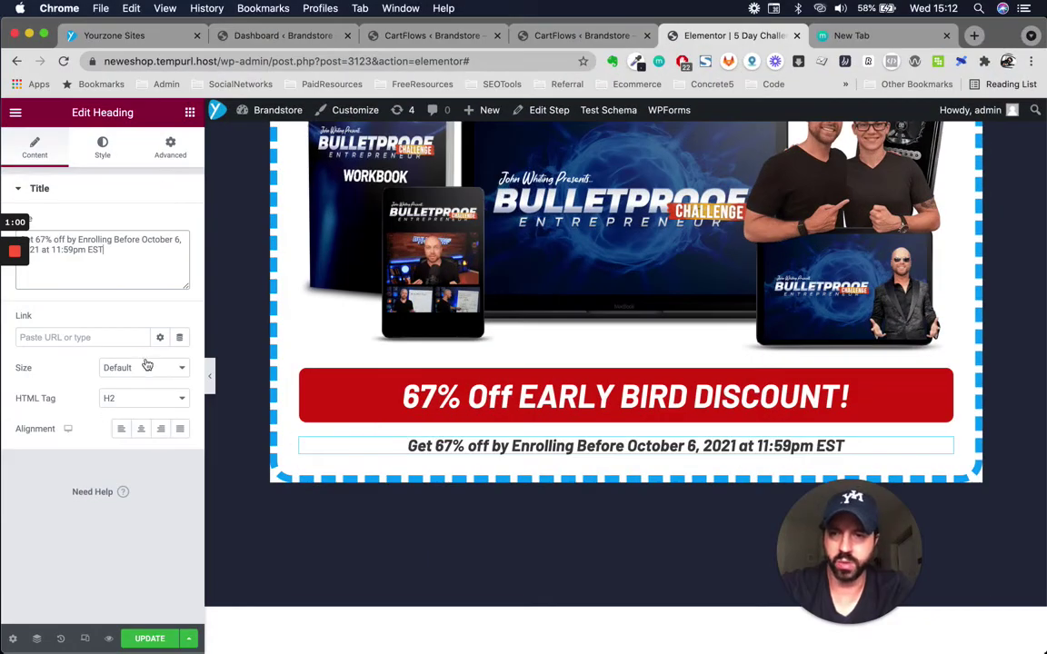
Try the XL size on the enrollment deadline heading, then set its size to Large
{"action": "left_click", "coordinate": [146, 367]}
{"action": "left_click", "coordinate": [120, 418]}
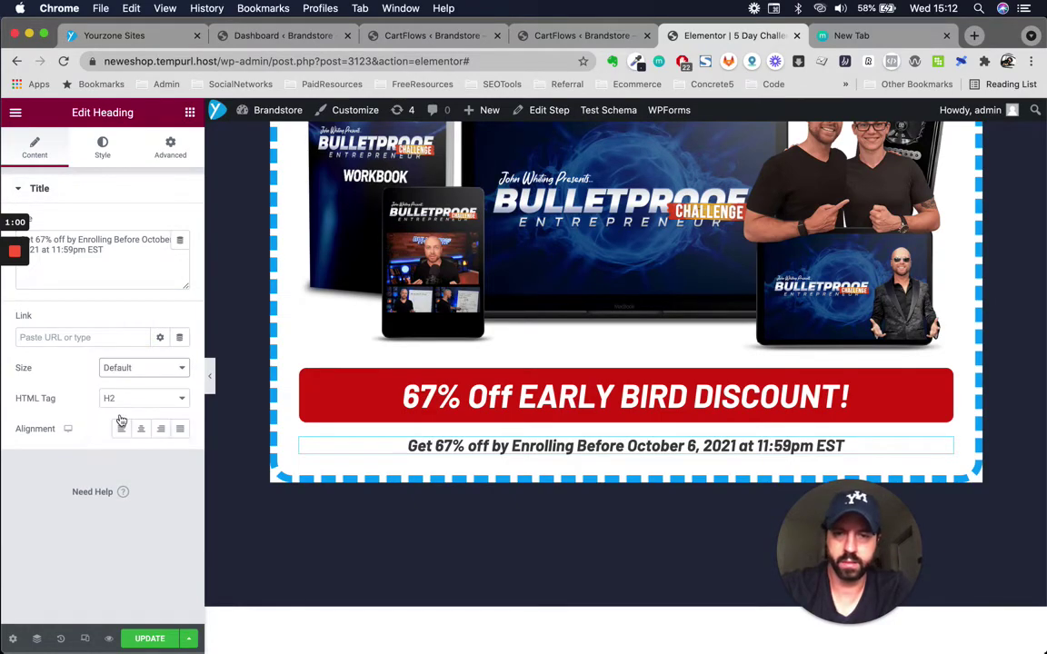
{"action": "key", "text": "ctrl+Up"}
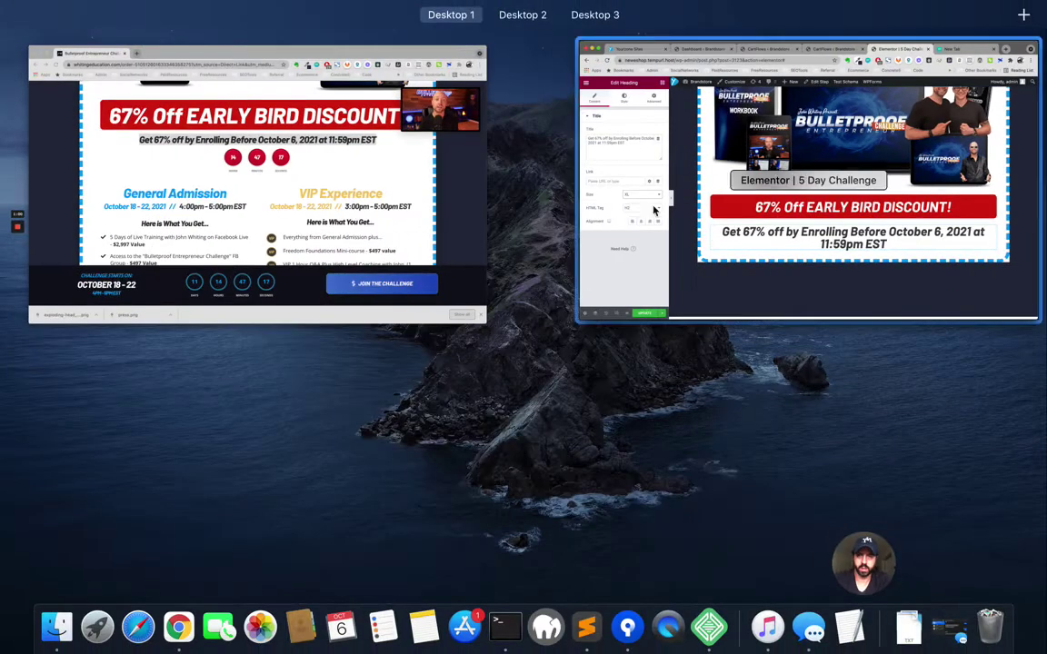
{"action": "left_click", "coordinate": [587, 184]}
{"action": "left_click", "coordinate": [137, 373]}
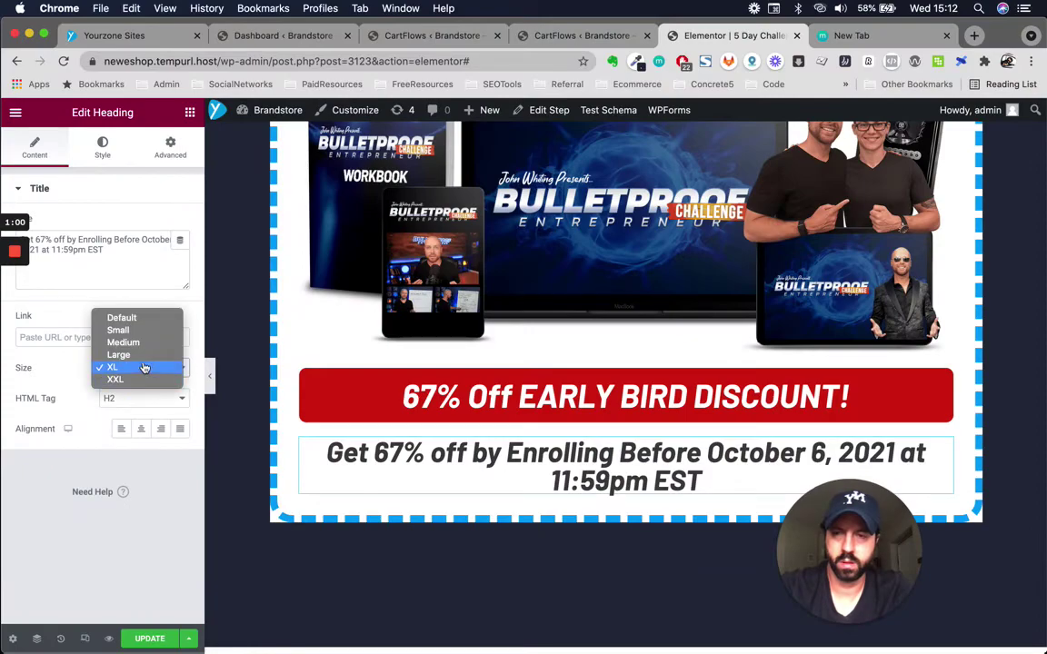
{"action": "left_click", "coordinate": [153, 356]}
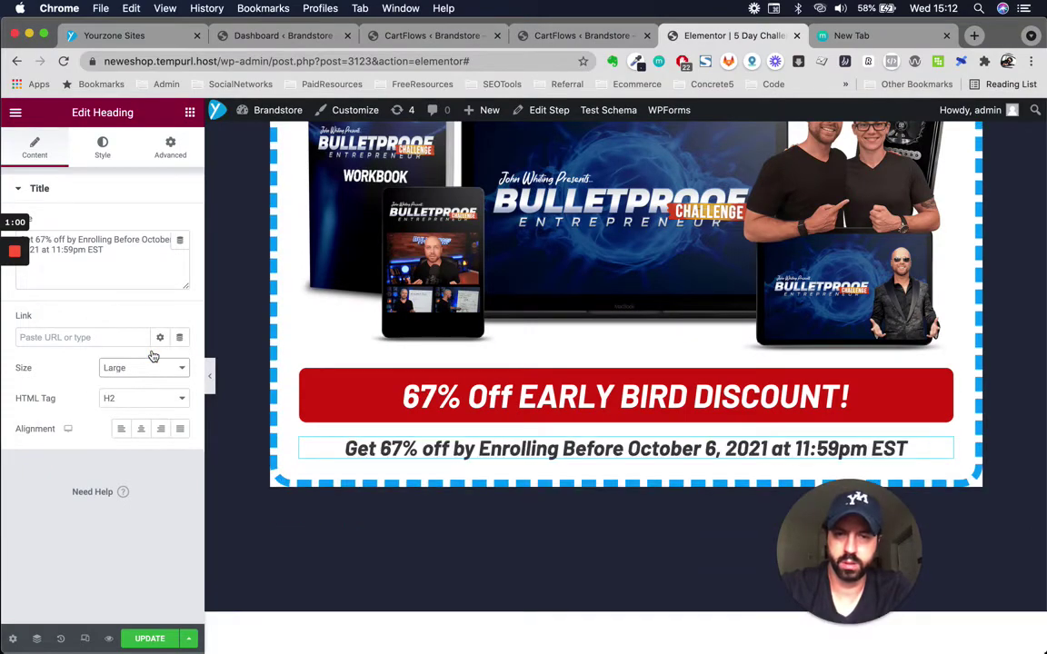
On the reference page, examine the General Admission and VIP Experience pricing columns and the experience choices in the checkout form
{"action": "key", "text": "ctrl+Up"}
{"action": "left_click", "coordinate": [345, 214]}
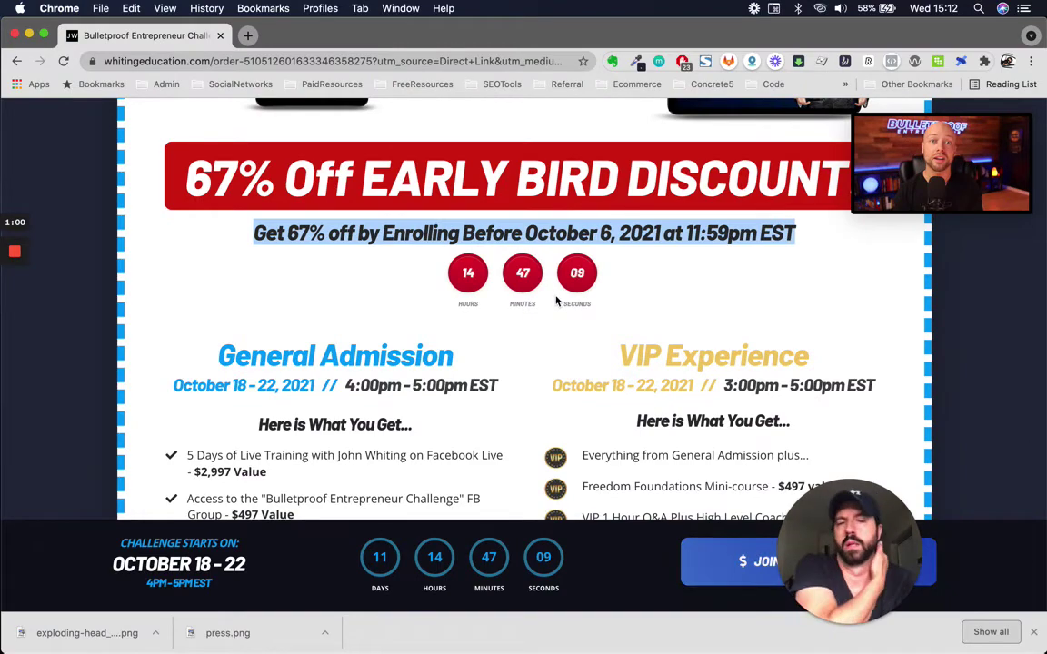
{"action": "scroll", "coordinate": [637, 318], "scroll_direction": "down", "scroll_amount": 4}
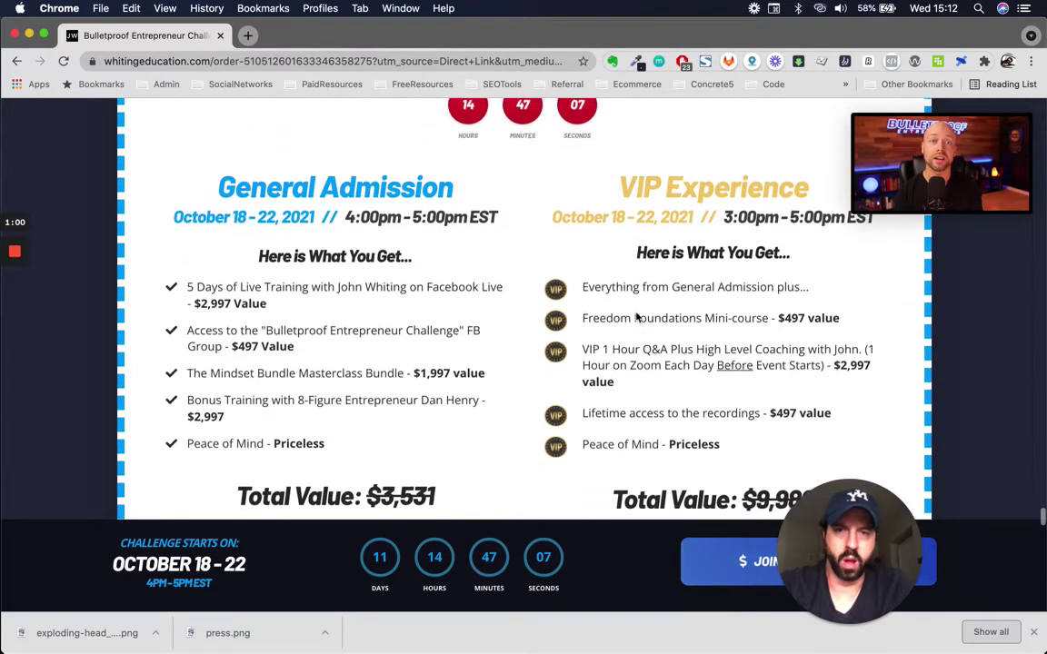
{"action": "scroll", "coordinate": [561, 381], "scroll_direction": "down", "scroll_amount": 3}
{"action": "scroll", "coordinate": [561, 381], "scroll_direction": "up", "scroll_amount": 3}
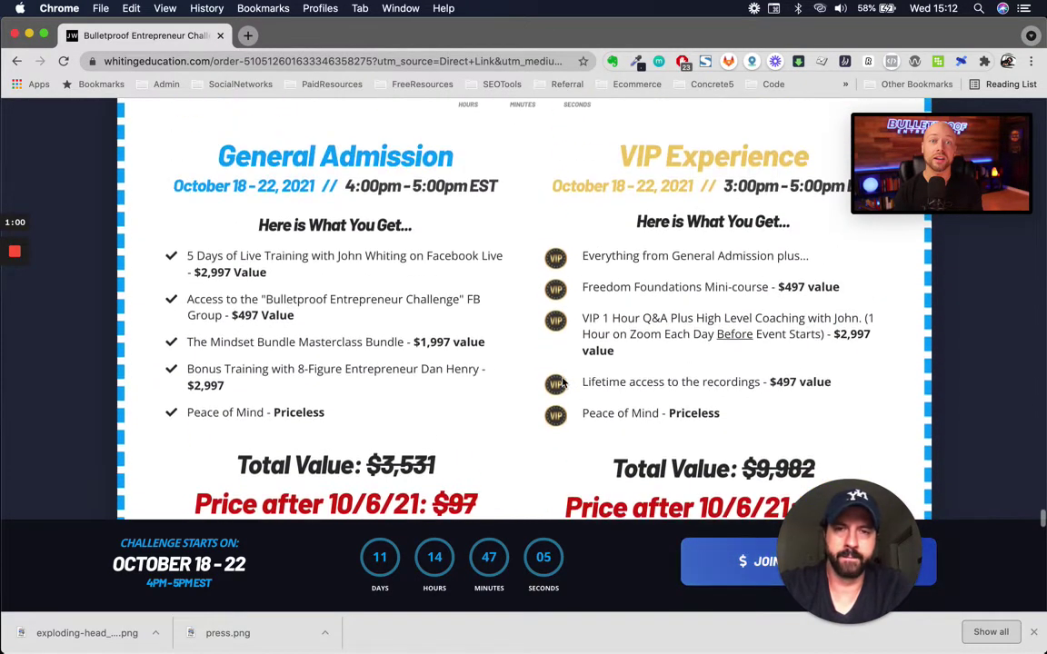
{"action": "scroll", "coordinate": [595, 383], "scroll_direction": "down", "scroll_amount": 10}
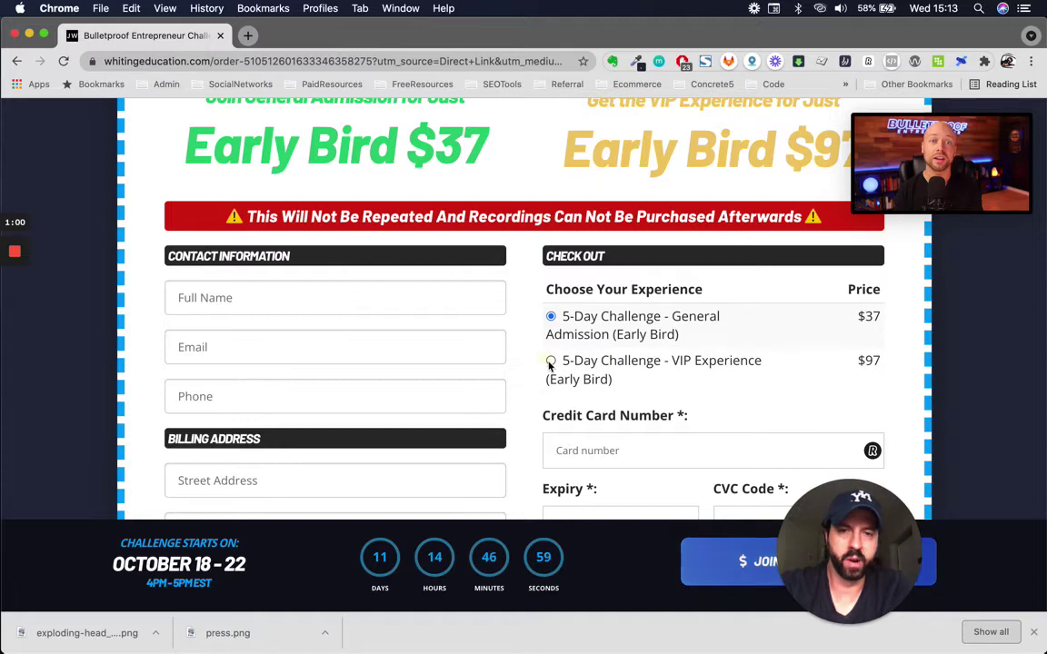
{"action": "scroll", "coordinate": [549, 366], "scroll_direction": "up", "scroll_amount": 8}
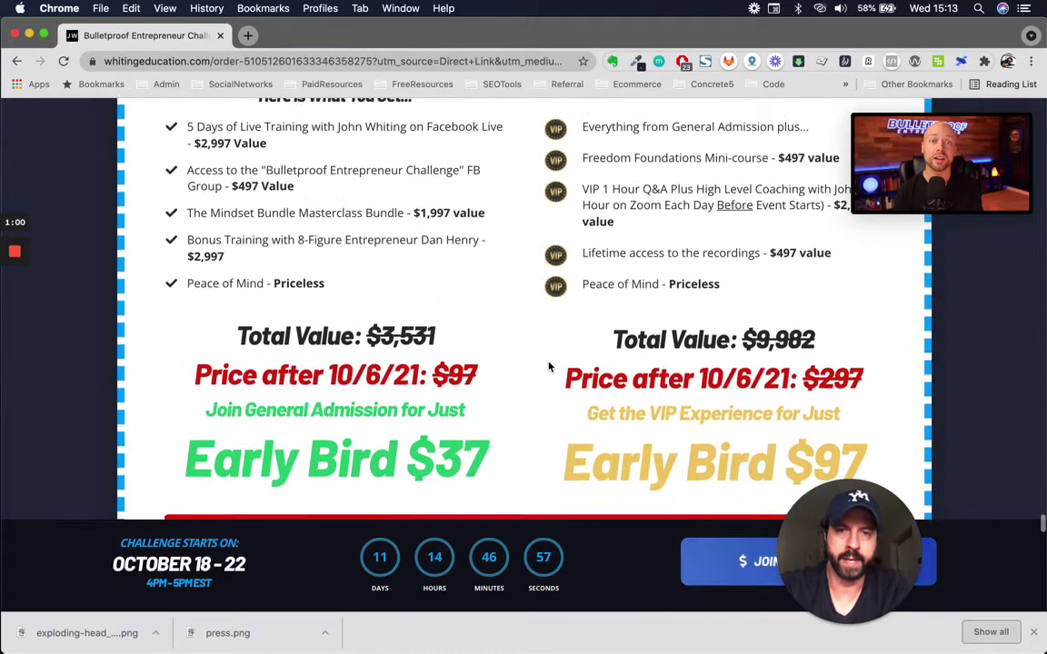
{"action": "scroll", "coordinate": [549, 366], "scroll_direction": "up", "scroll_amount": 1}
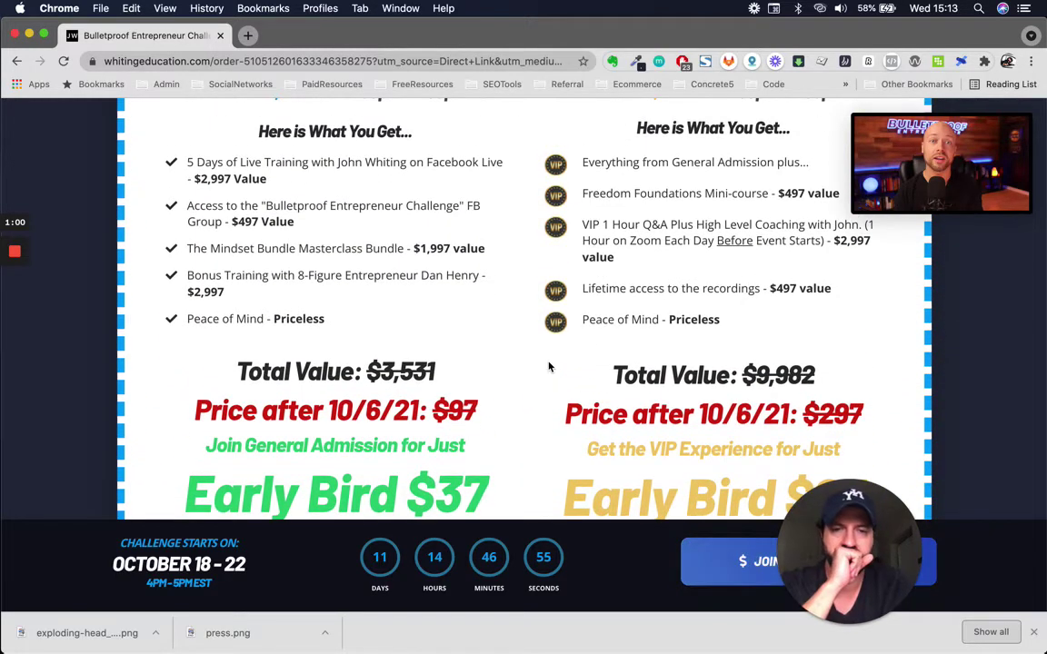
{"action": "scroll", "coordinate": [549, 366], "scroll_direction": "up", "scroll_amount": 3}
{"action": "scroll", "coordinate": [493, 495], "scroll_direction": "down", "scroll_amount": 8}
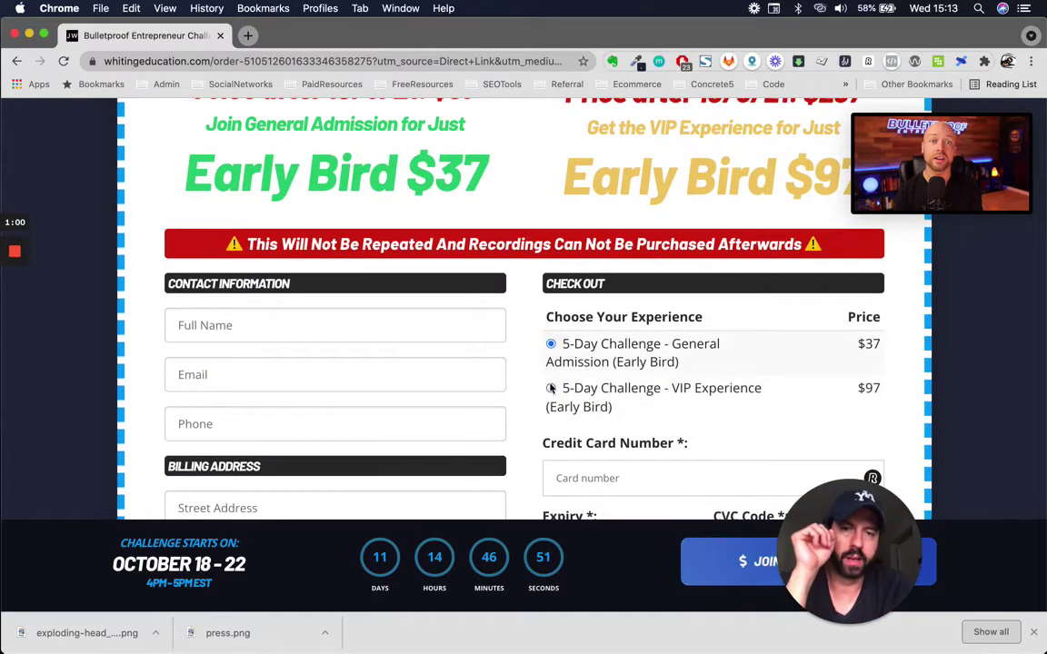
{"action": "left_click", "coordinate": [551, 388]}
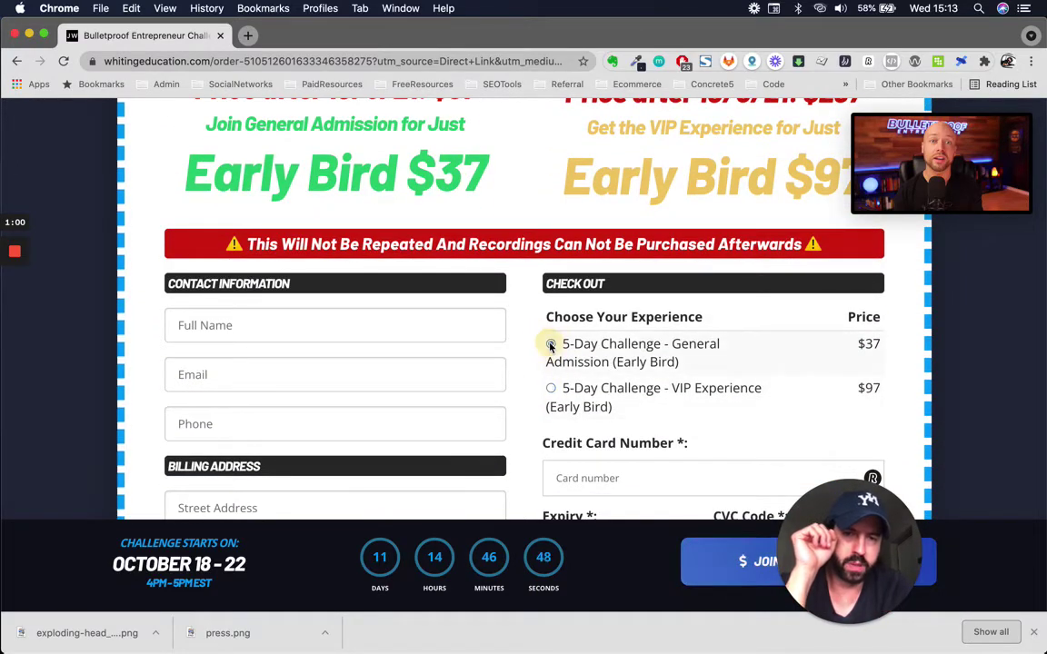
Review the benefit lists and early bird prices of the two admission columns on the reference page
{"action": "scroll", "coordinate": [551, 346], "scroll_direction": "up", "scroll_amount": 3}
{"action": "scroll", "coordinate": [549, 347], "scroll_direction": "up", "scroll_amount": 4}
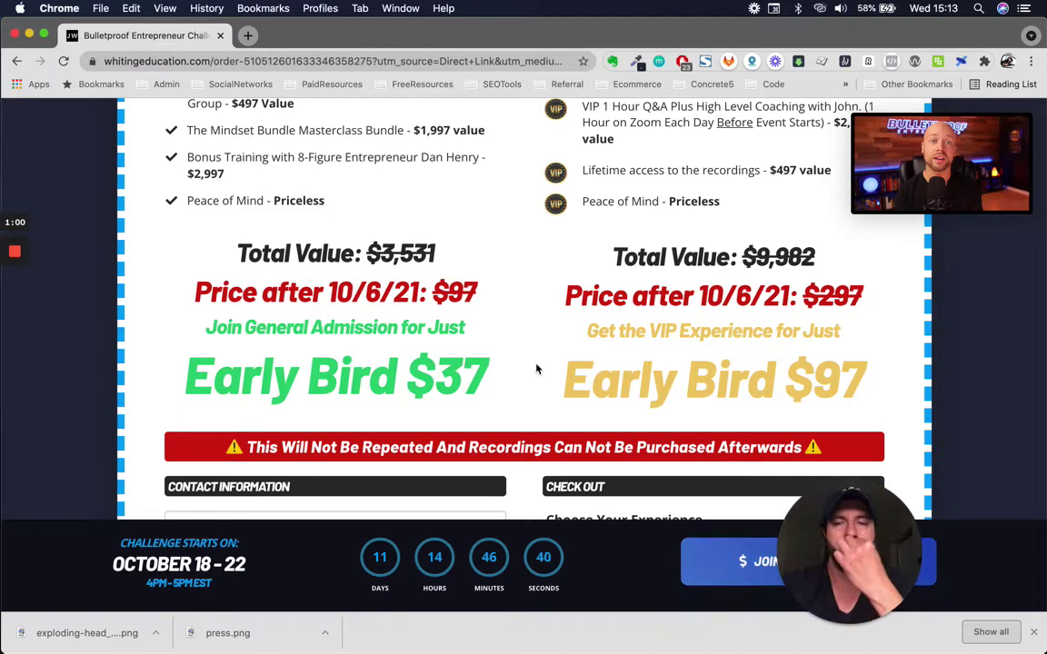
{"action": "scroll", "coordinate": [519, 309], "scroll_direction": "up", "scroll_amount": 7}
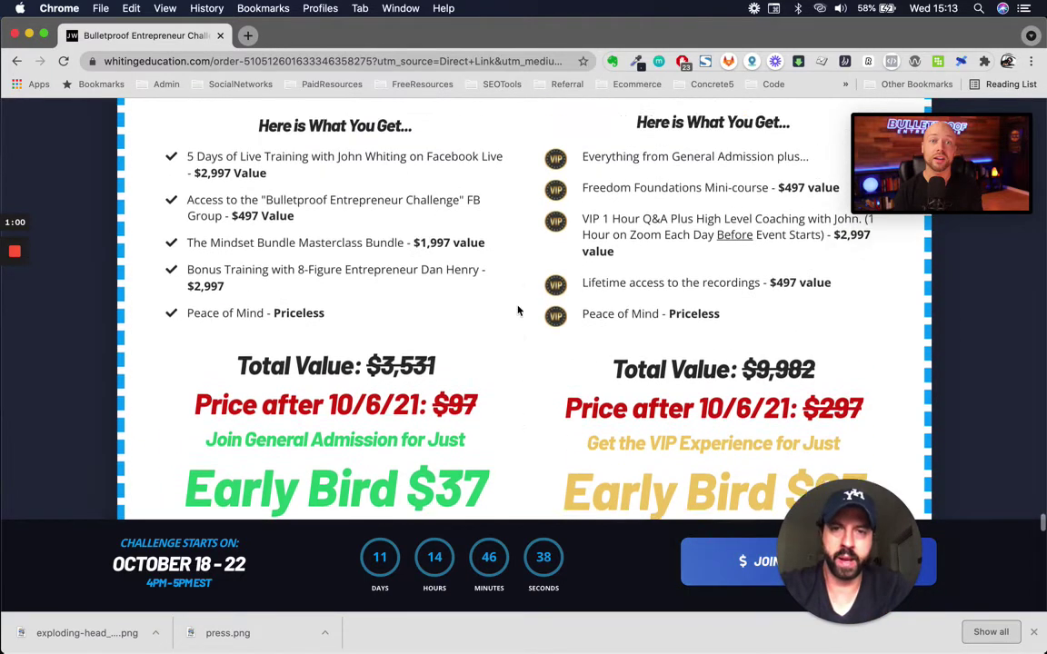
{"action": "scroll", "coordinate": [518, 311], "scroll_direction": "down", "scroll_amount": 1}
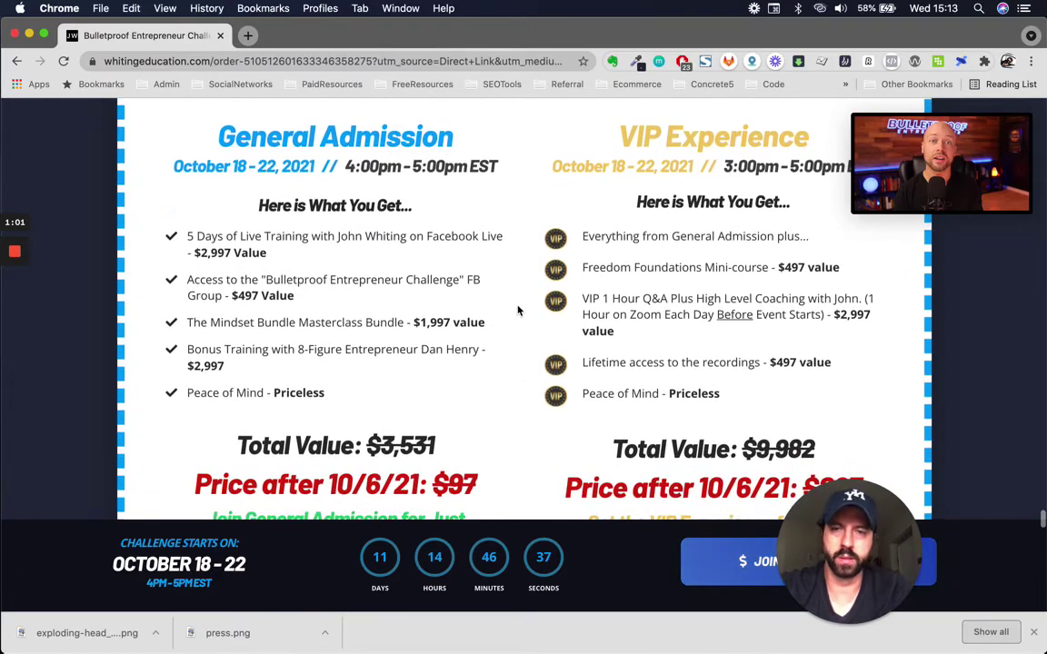
{"action": "left_click_drag", "start_coordinate": [217, 136], "coordinate": [404, 323]}
{"action": "scroll", "coordinate": [393, 330], "scroll_direction": "down", "scroll_amount": 5}
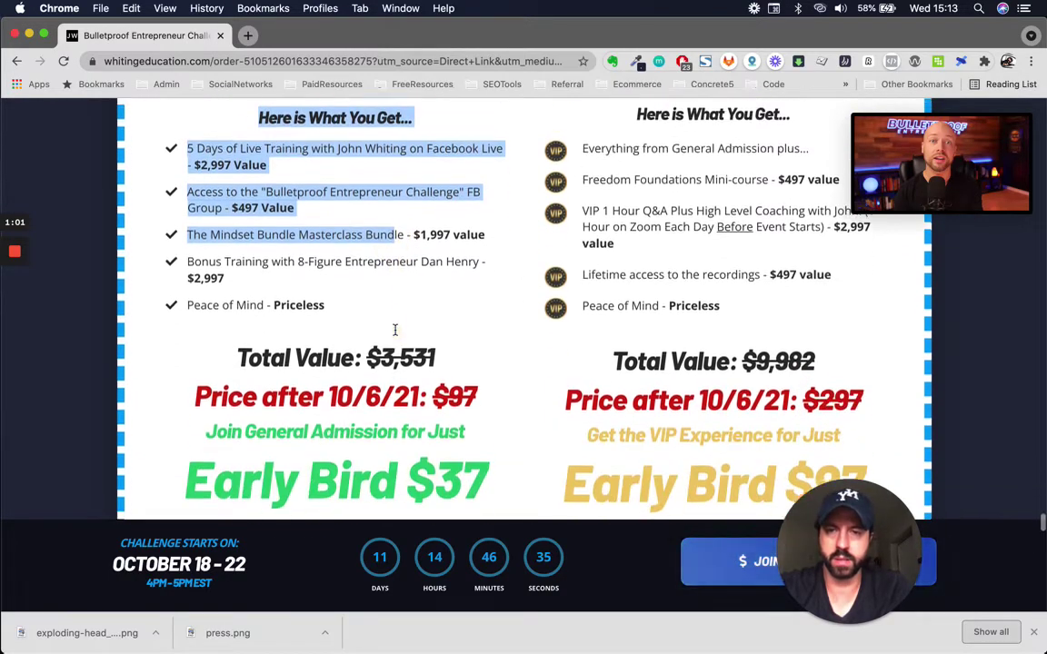
Return to Elementor and add a spacer directly below the enrollment deadline heading, inside the dashed blue box
{"action": "key", "text": "ctrl+Up"}
{"action": "left_click", "coordinate": [294, 198]}
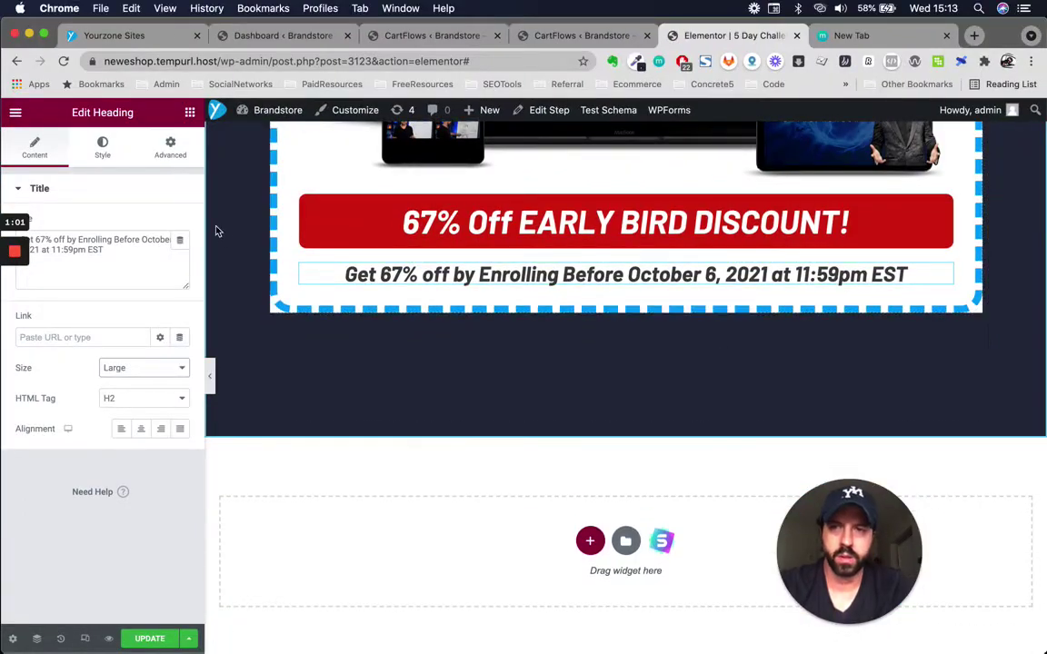
{"action": "scroll", "coordinate": [448, 211], "scroll_direction": "up", "scroll_amount": 8}
{"action": "scroll", "coordinate": [448, 211], "scroll_direction": "up", "scroll_amount": 10}
{"action": "scroll", "coordinate": [447, 263], "scroll_direction": "down", "scroll_amount": 20}
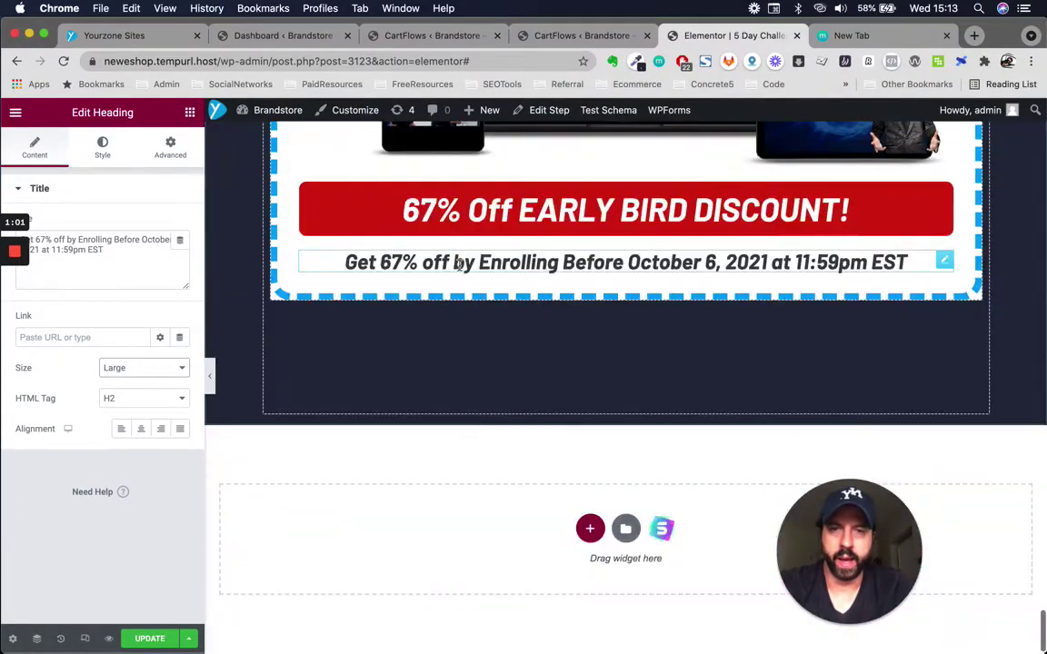
{"action": "left_click", "coordinate": [191, 115]}
{"action": "left_click_drag", "start_coordinate": [154, 426], "coordinate": [553, 329]}
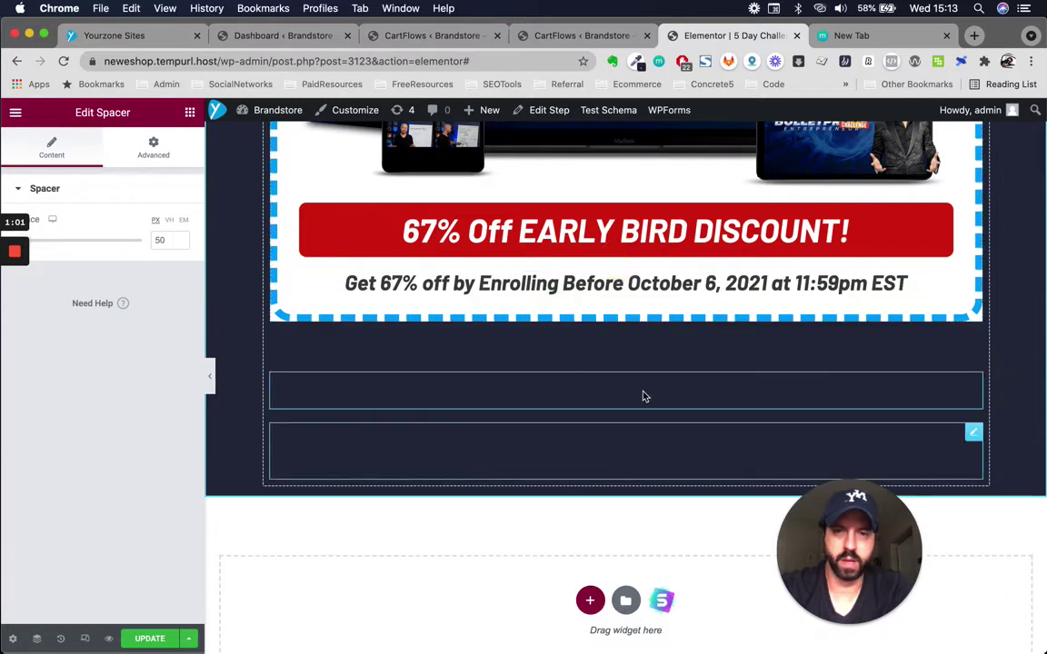
{"action": "left_click_drag", "start_coordinate": [970, 383], "coordinate": [628, 308]}
Switch to the reference page and examine how the admission columns sit between the countdown timer and the contact form
{"action": "key", "text": "ctrl+Up"}
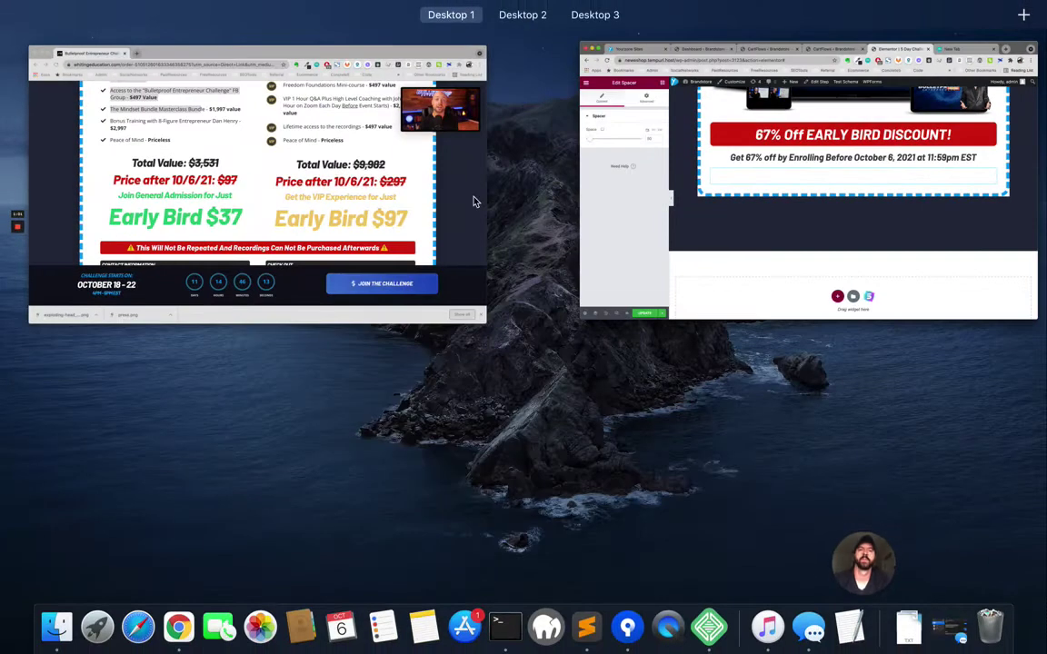
{"action": "left_click", "coordinate": [363, 199]}
{"action": "scroll", "coordinate": [486, 309], "scroll_direction": "down", "scroll_amount": 5}
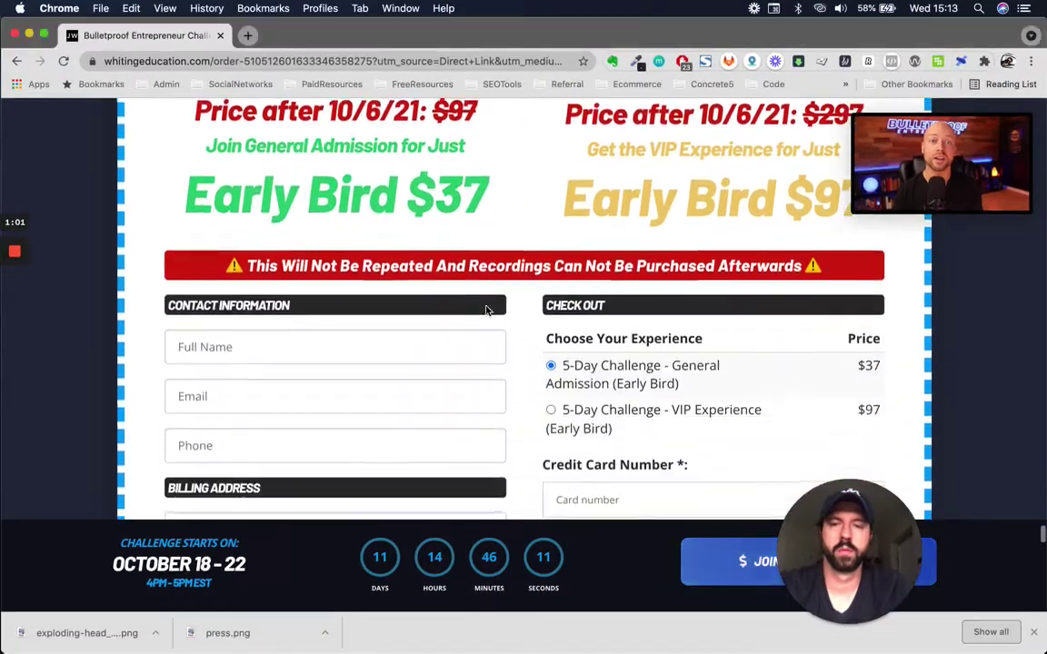
{"action": "scroll", "coordinate": [486, 309], "scroll_direction": "up", "scroll_amount": 2}
{"action": "scroll", "coordinate": [486, 311], "scroll_direction": "up", "scroll_amount": 5}
{"action": "left_click_drag", "start_coordinate": [486, 309], "coordinate": [434, 349]}
{"action": "left_click", "coordinate": [434, 349]}
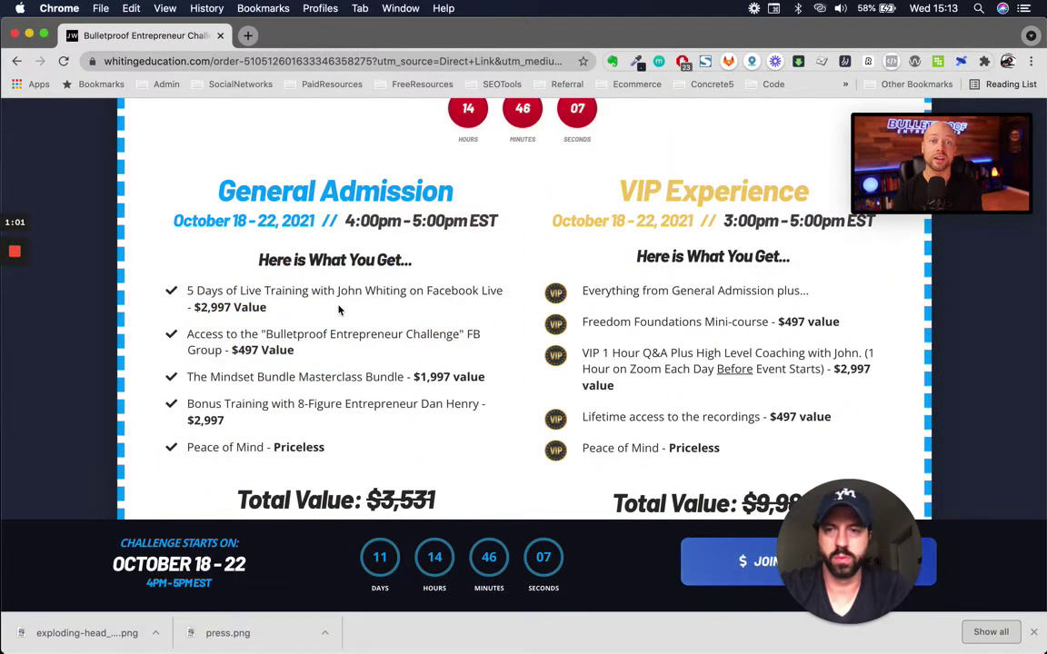
{"action": "scroll", "coordinate": [340, 309], "scroll_direction": "down", "scroll_amount": 4}
{"action": "scroll", "coordinate": [341, 307], "scroll_direction": "up", "scroll_amount": 3}
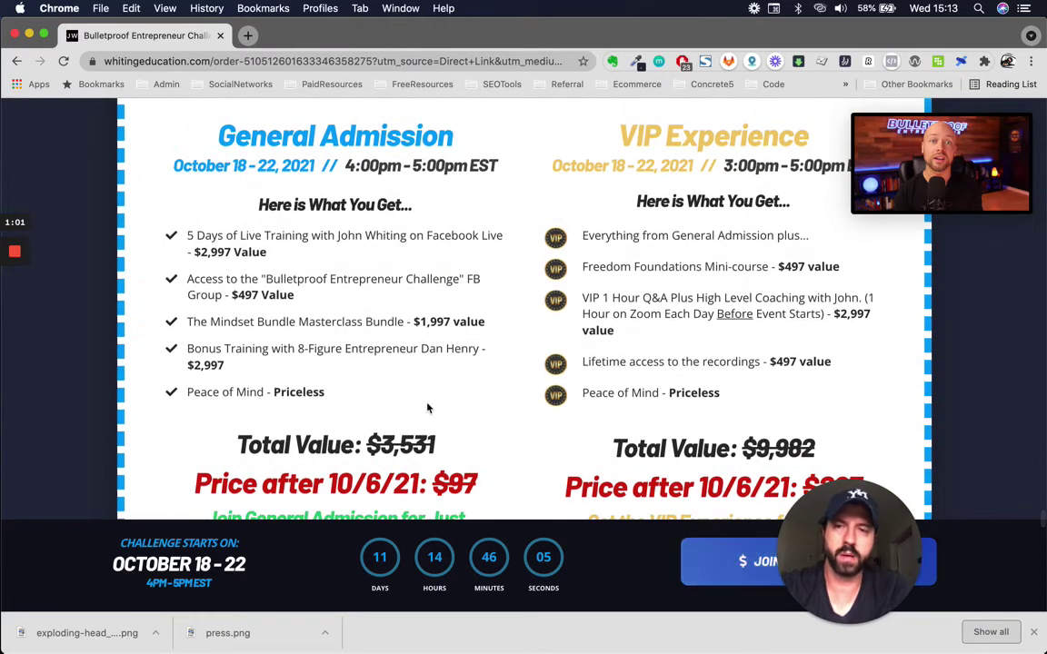
Go through the General Admission column's title, dates, benefits and prices, and the red warning bar above the checkout form
{"action": "left_click_drag", "start_coordinate": [220, 132], "coordinate": [451, 135]}
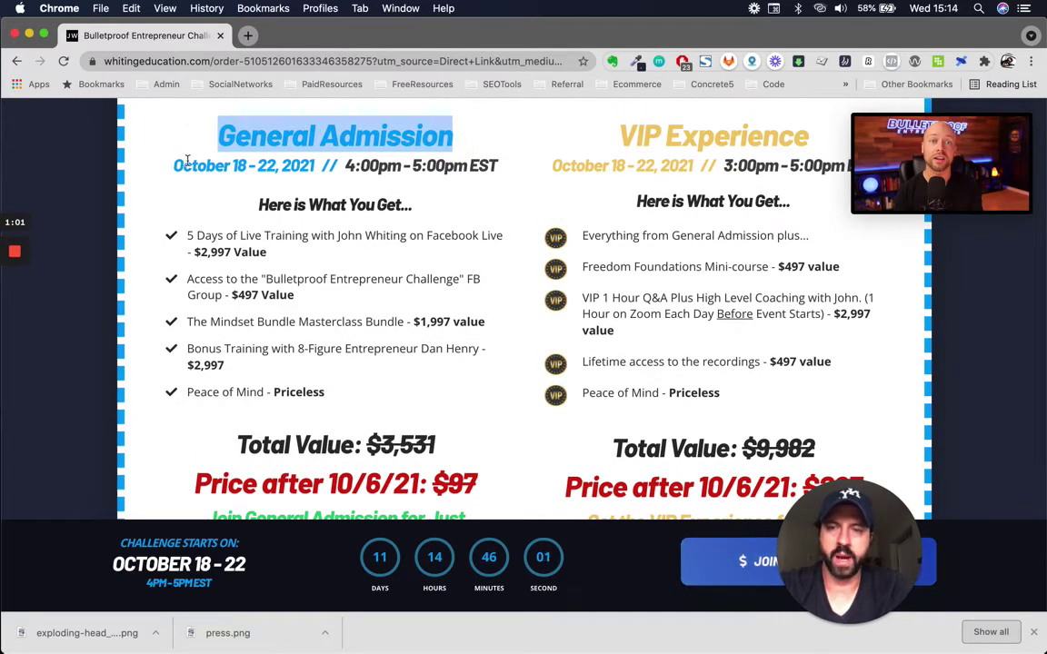
{"action": "left_click_drag", "start_coordinate": [173, 164], "coordinate": [489, 164]}
{"action": "left_click", "coordinate": [305, 238]}
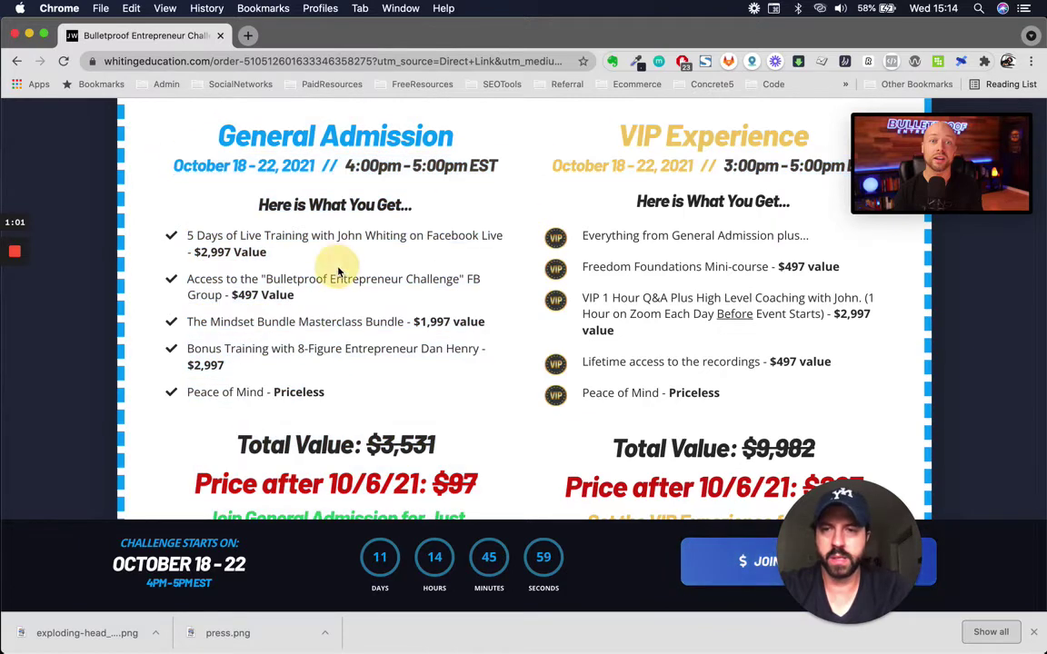
{"action": "left_click_drag", "start_coordinate": [166, 234], "coordinate": [409, 400]}
{"action": "scroll", "coordinate": [414, 401], "scroll_direction": "down", "scroll_amount": 5}
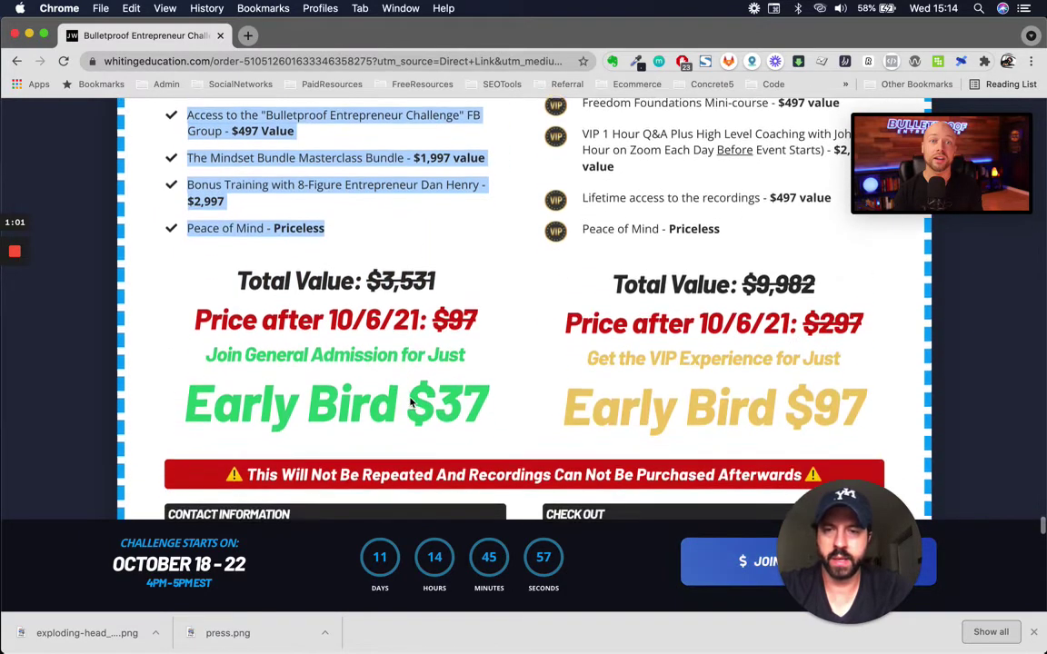
{"action": "left_click_drag", "start_coordinate": [241, 241], "coordinate": [519, 373]}
{"action": "scroll", "coordinate": [524, 381], "scroll_direction": "down", "scroll_amount": 4}
{"action": "scroll", "coordinate": [525, 383], "scroll_direction": "down", "scroll_amount": 1}
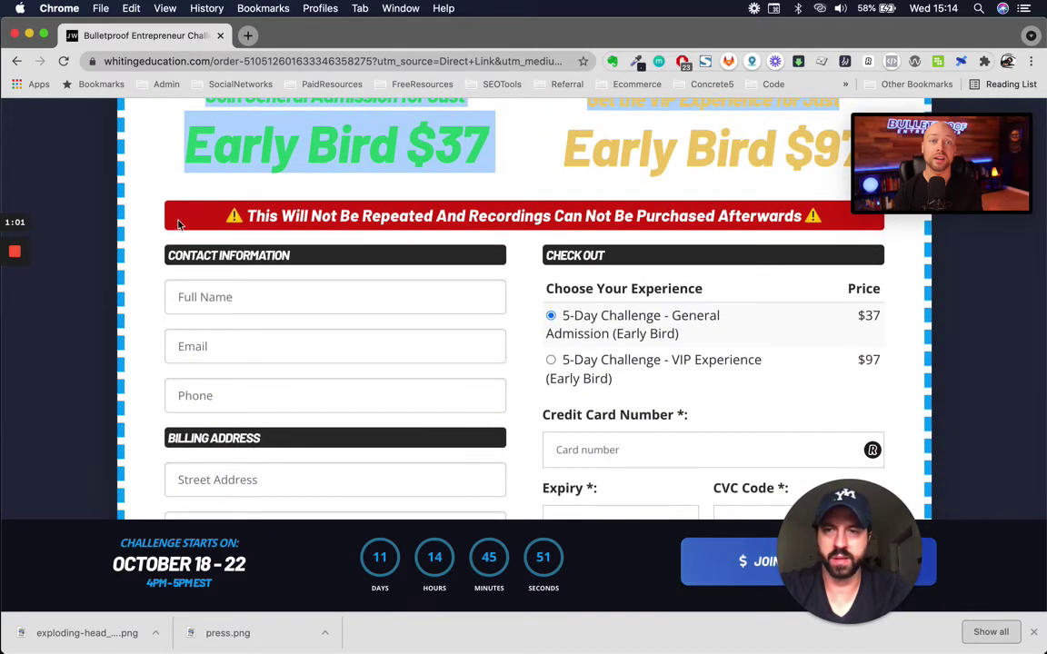
{"action": "scroll", "coordinate": [179, 225], "scroll_direction": "up", "scroll_amount": 15}
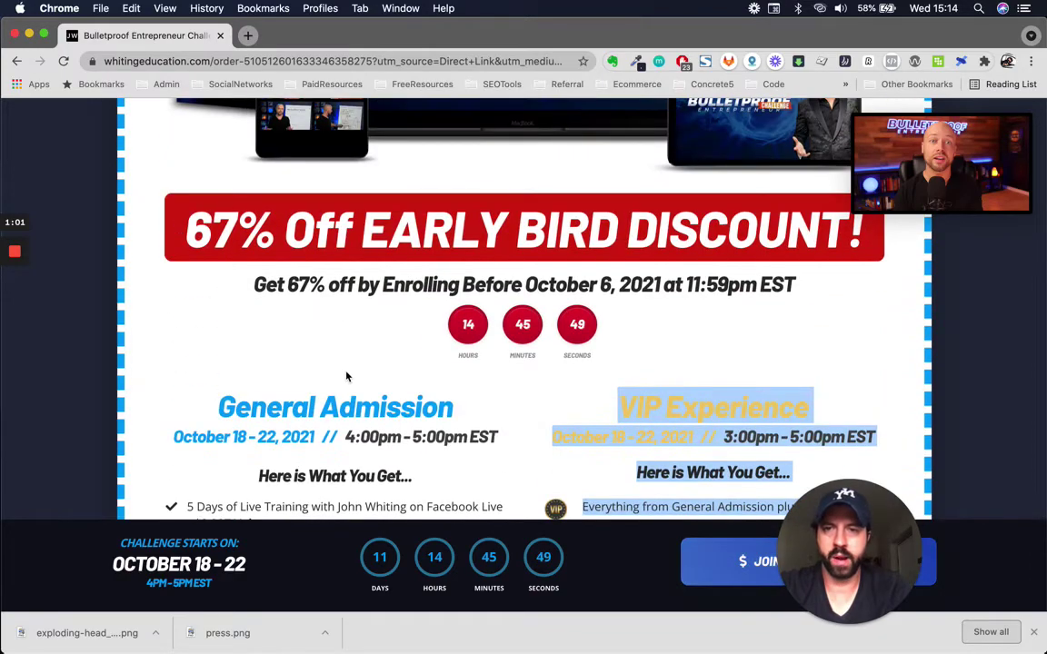
{"action": "scroll", "coordinate": [347, 373], "scroll_direction": "down", "scroll_amount": 10}
{"action": "scroll", "coordinate": [346, 374], "scroll_direction": "up", "scroll_amount": 2}
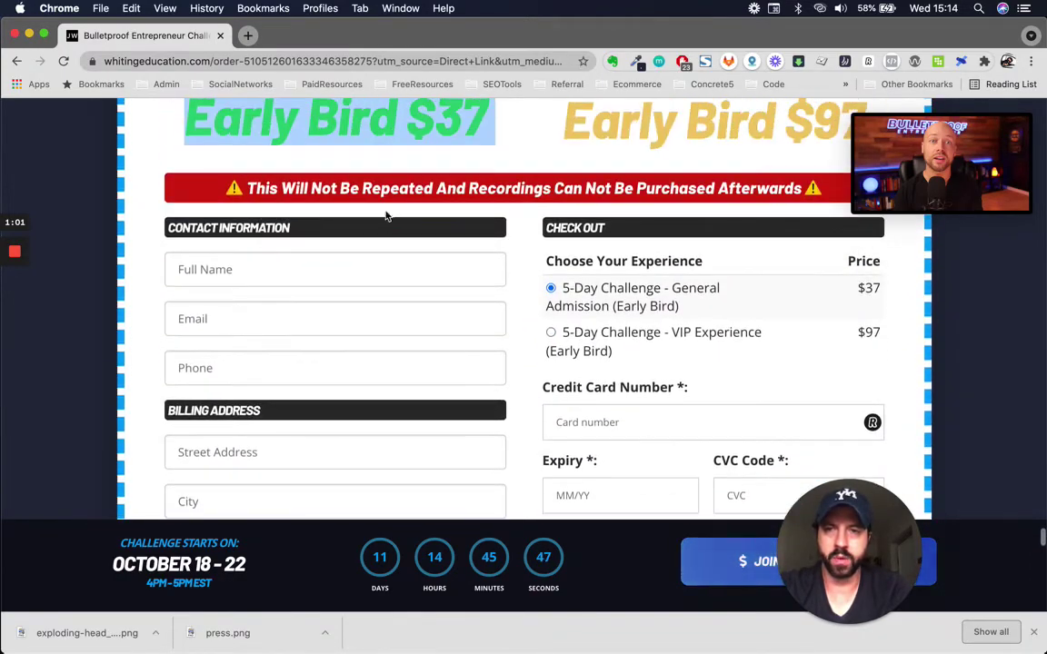
Examine the contact, billing and payment fields of the reference checkout form and the FAQ list below it
{"action": "scroll", "coordinate": [514, 376], "scroll_direction": "down", "scroll_amount": 15}
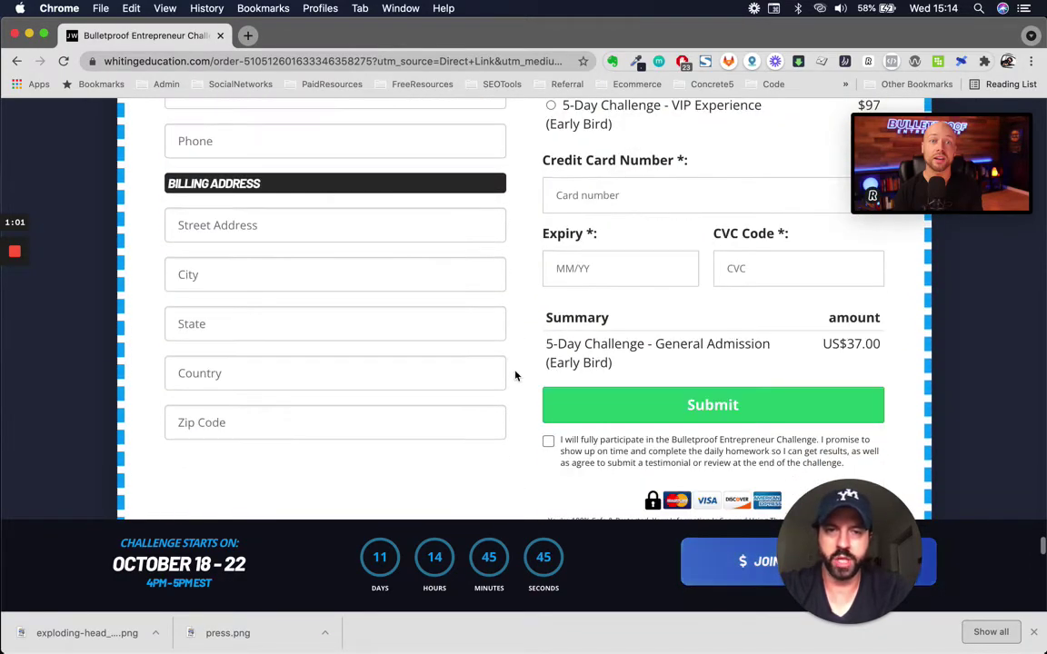
{"action": "scroll", "coordinate": [514, 375], "scroll_direction": "up", "scroll_amount": 5}
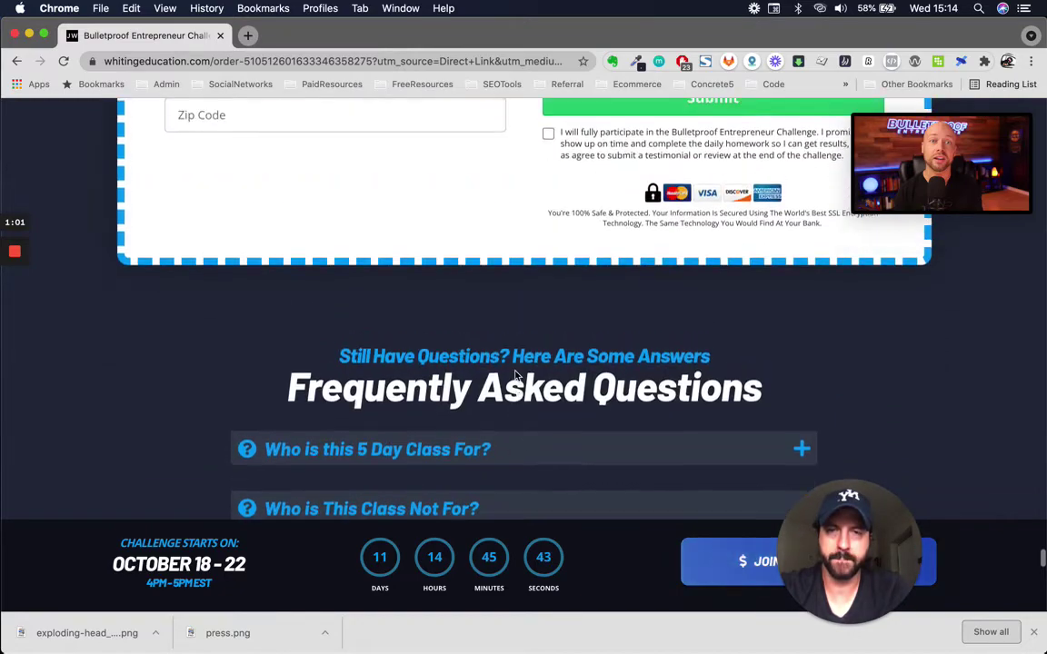
{"action": "scroll", "coordinate": [514, 376], "scroll_direction": "down", "scroll_amount": 5}
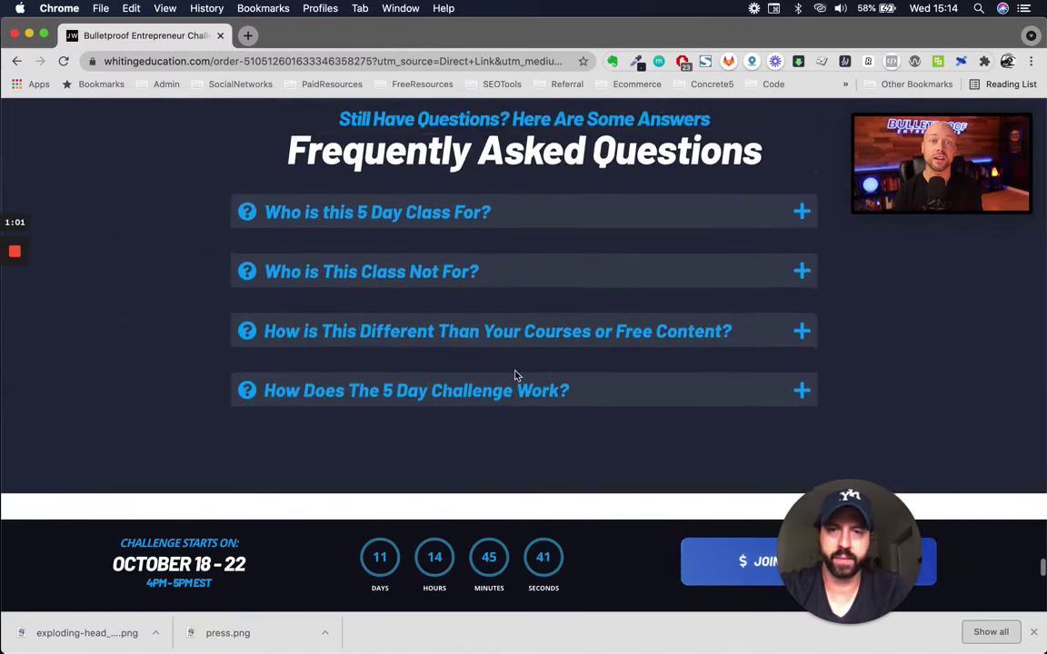
Return to Elementor and add a Checkout Form widget below the spacer inside the dashed blue box
{"action": "key", "text": "ctrl+Up"}
{"action": "left_click", "coordinate": [306, 199]}
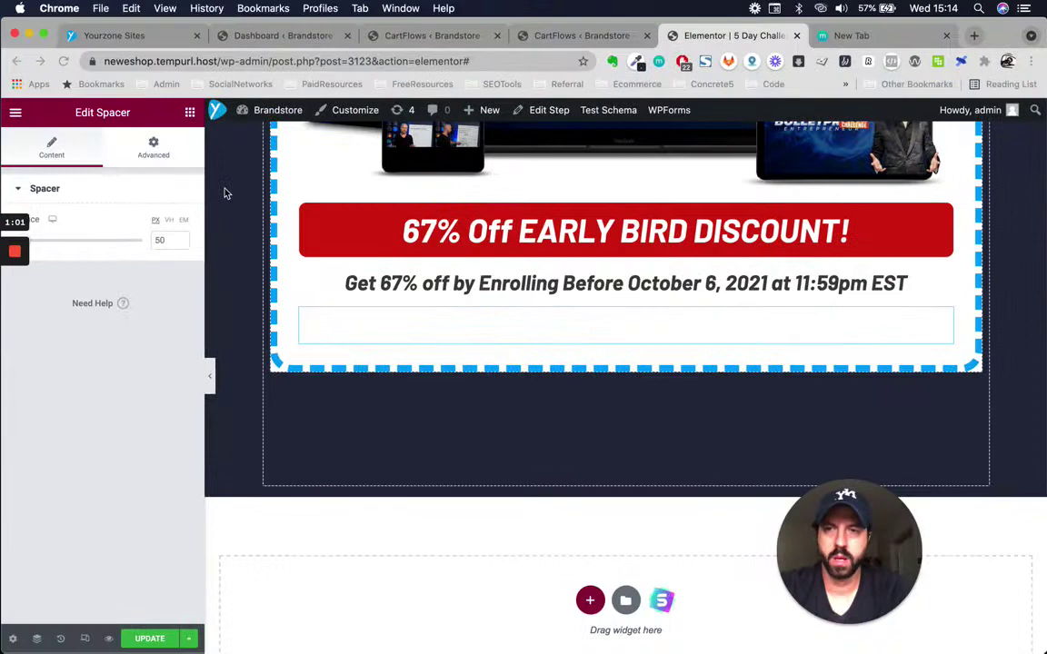
{"action": "left_click", "coordinate": [190, 111]}
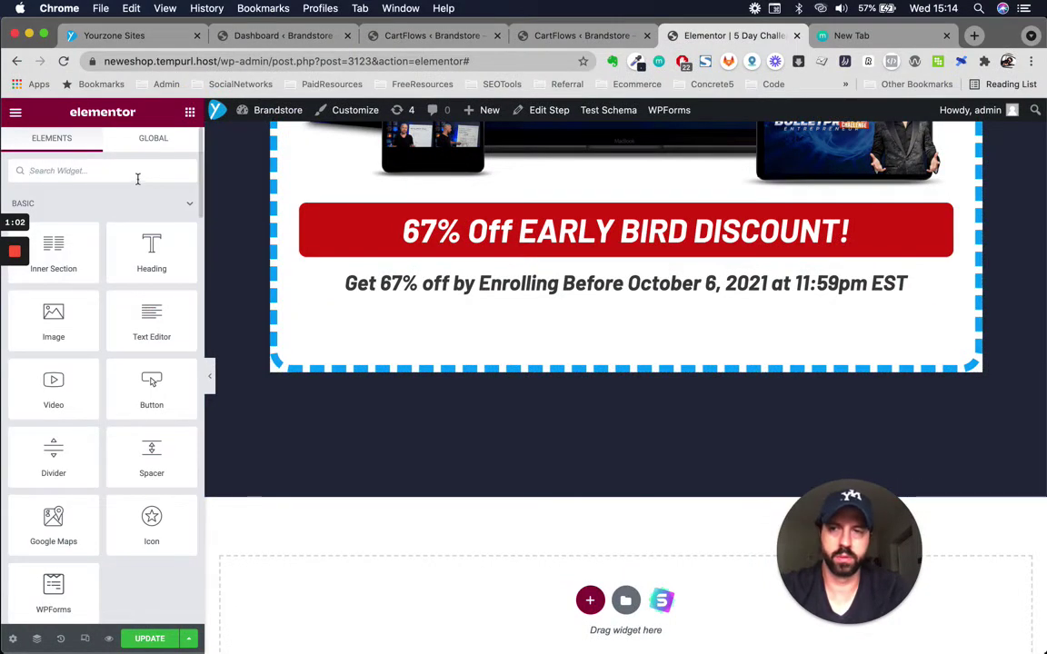
{"action": "left_click", "coordinate": [134, 173]}
{"action": "type", "text": "chec"}
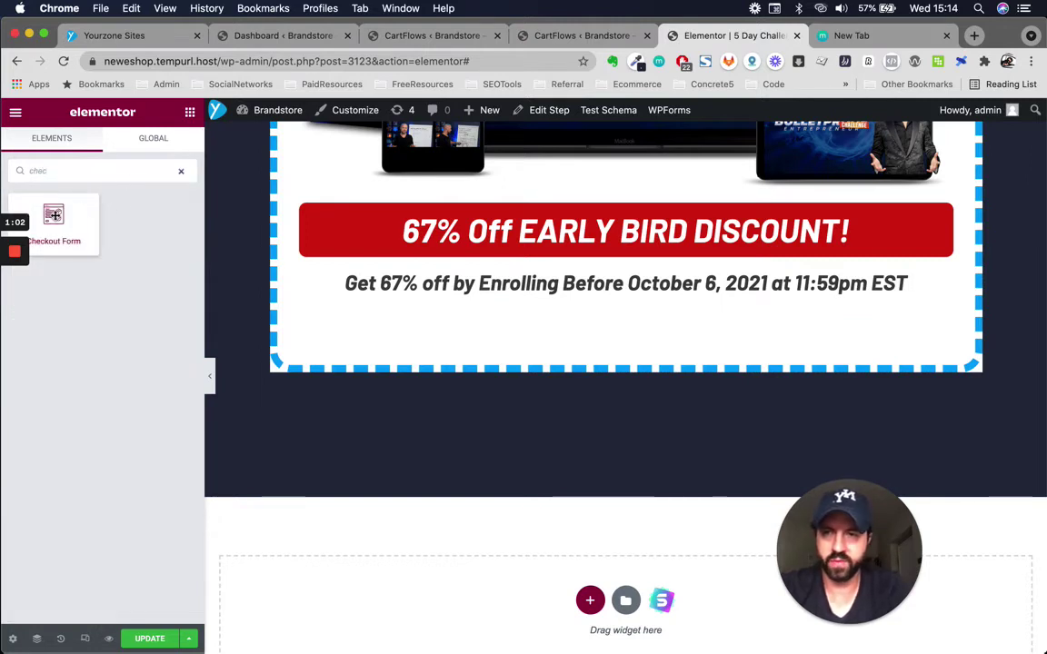
{"action": "left_click_drag", "start_coordinate": [53, 214], "coordinate": [613, 339]}
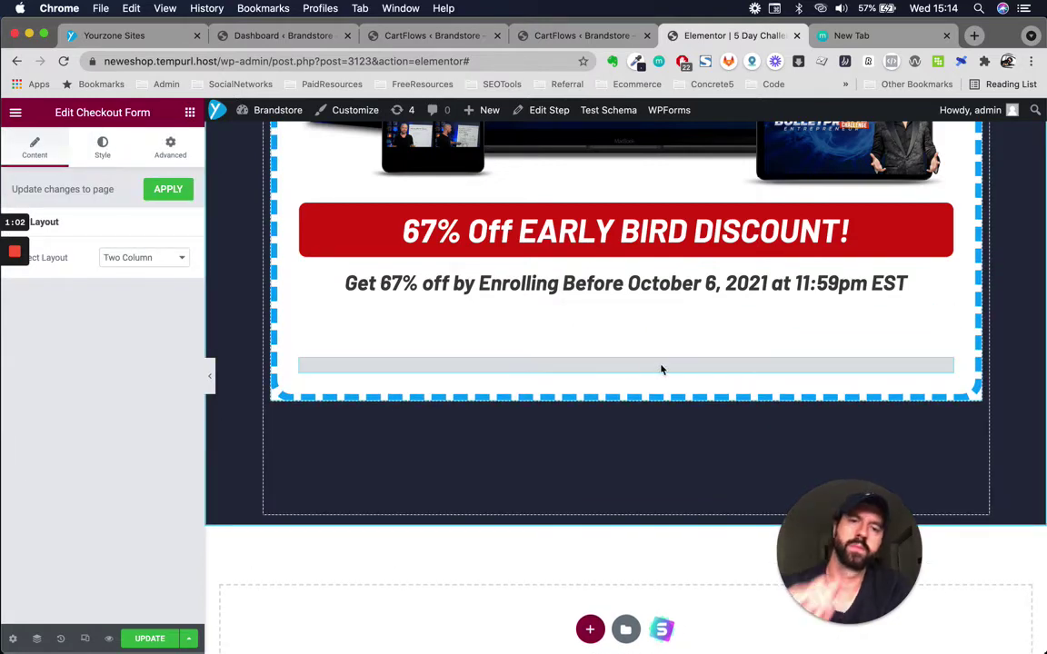
Review the inserted checkout form's billing, order and payment areas and its available layout options
{"action": "scroll", "coordinate": [663, 485], "scroll_direction": "down", "scroll_amount": 4}
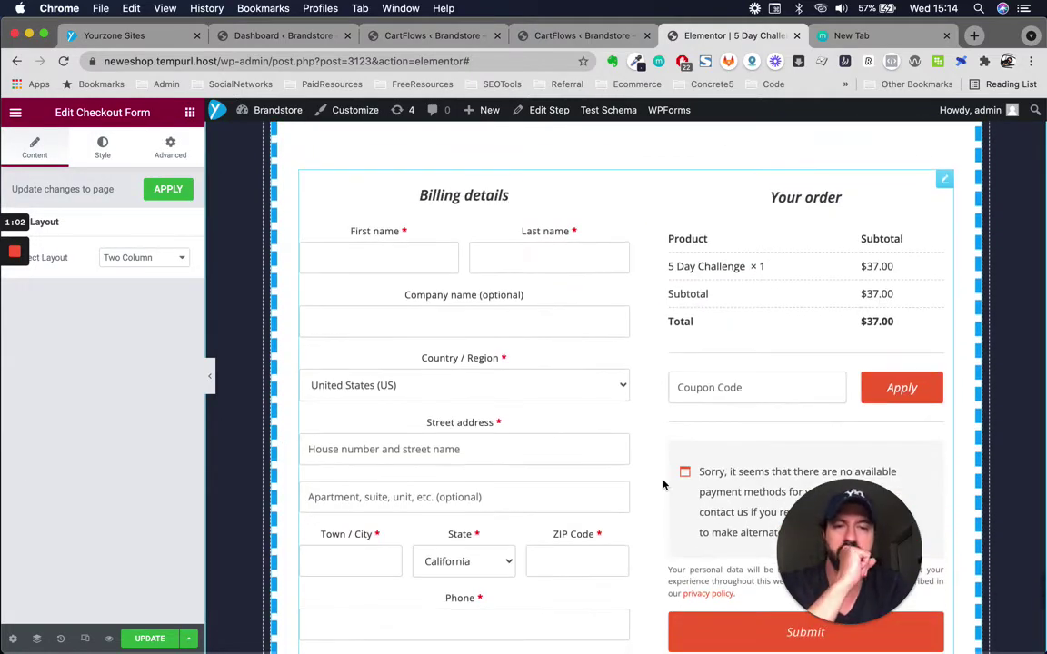
{"action": "scroll", "coordinate": [664, 485], "scroll_direction": "down", "scroll_amount": 3}
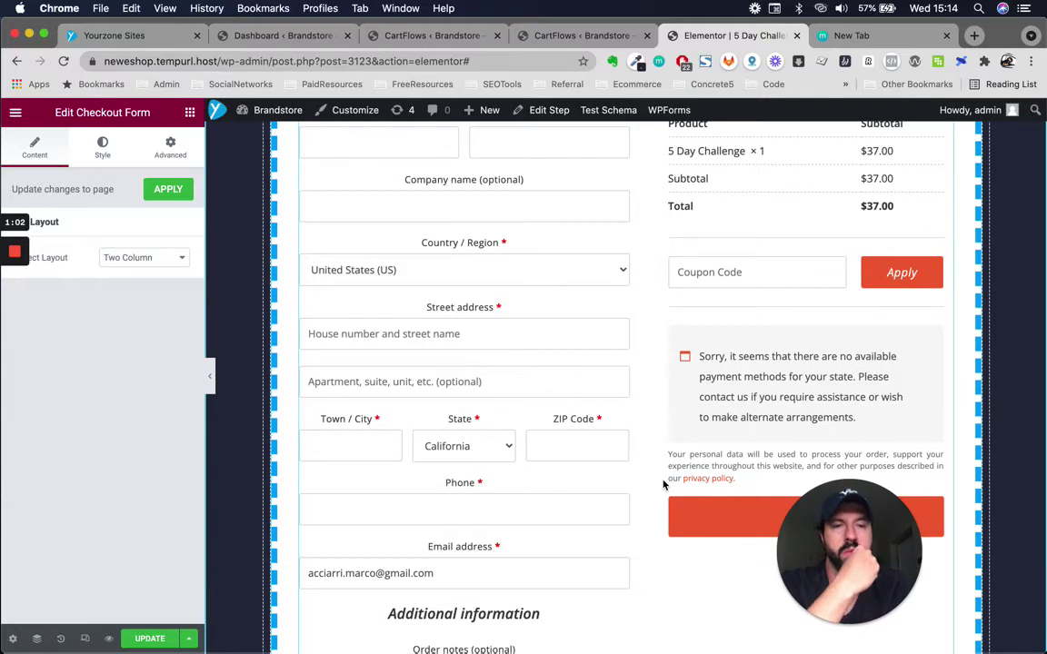
{"action": "scroll", "coordinate": [664, 485], "scroll_direction": "down", "scroll_amount": 5}
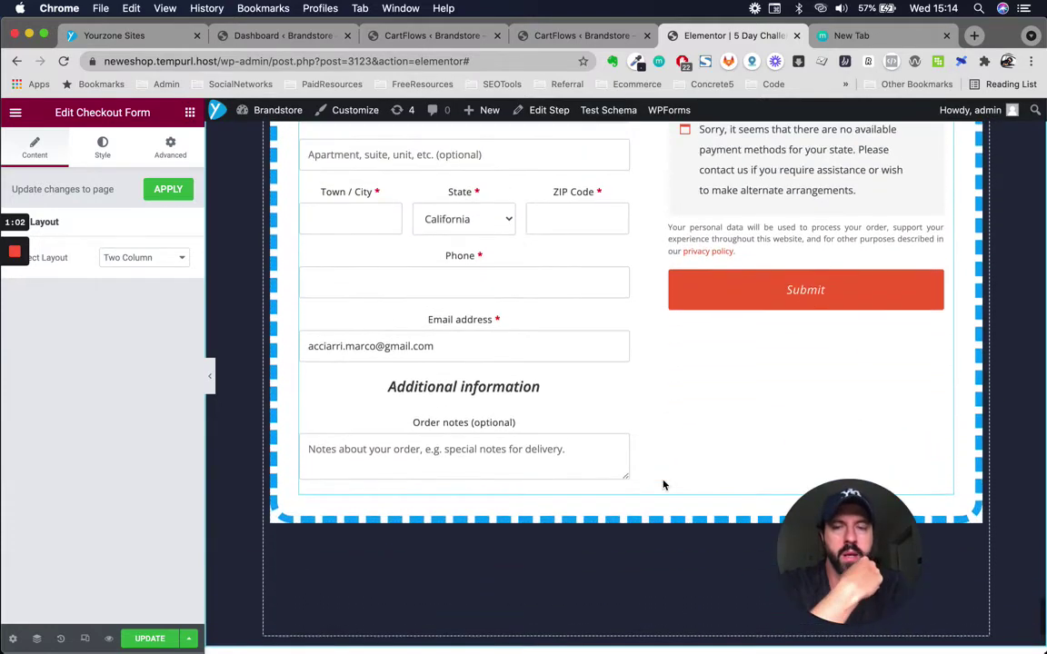
{"action": "scroll", "coordinate": [663, 486], "scroll_direction": "up", "scroll_amount": 6}
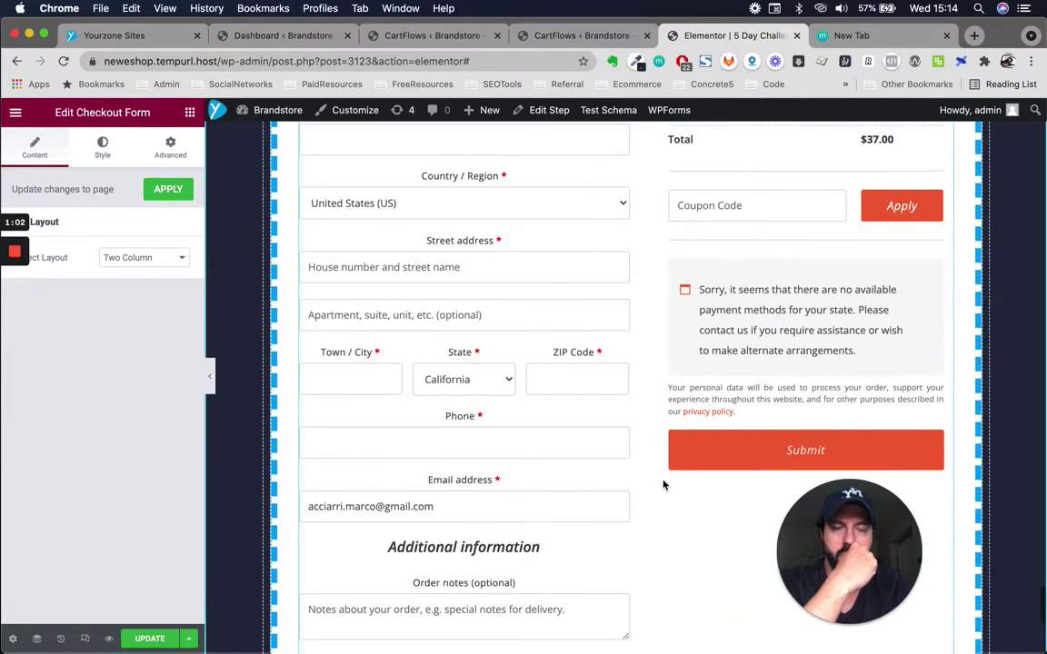
{"action": "scroll", "coordinate": [664, 486], "scroll_direction": "up", "scroll_amount": 1}
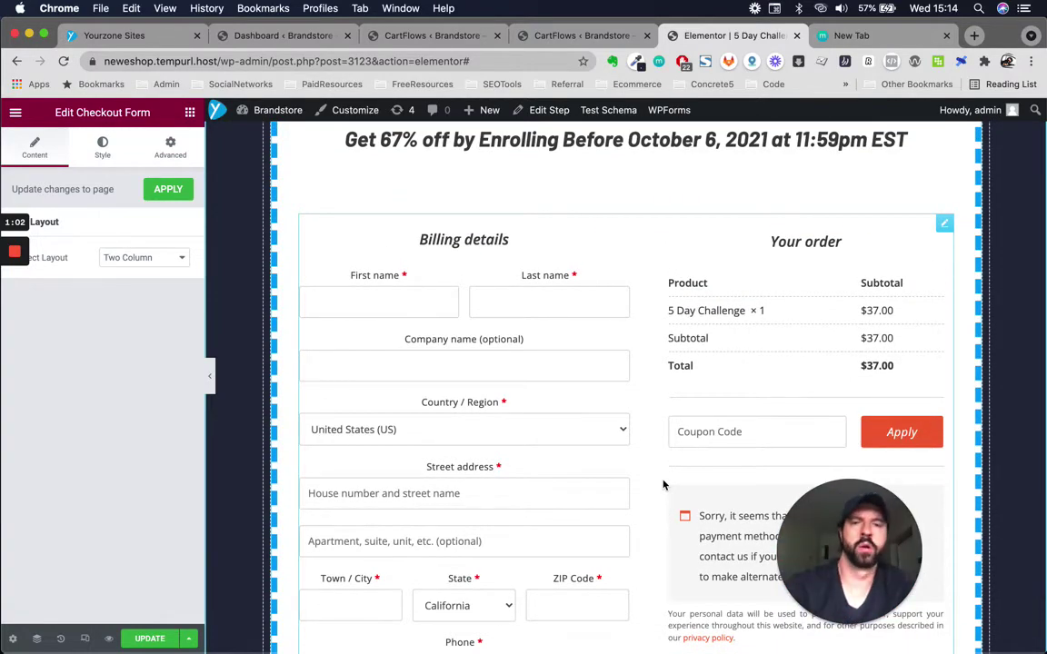
{"action": "key", "text": "ctrl+Up"}
{"action": "key", "text": "Escape"}
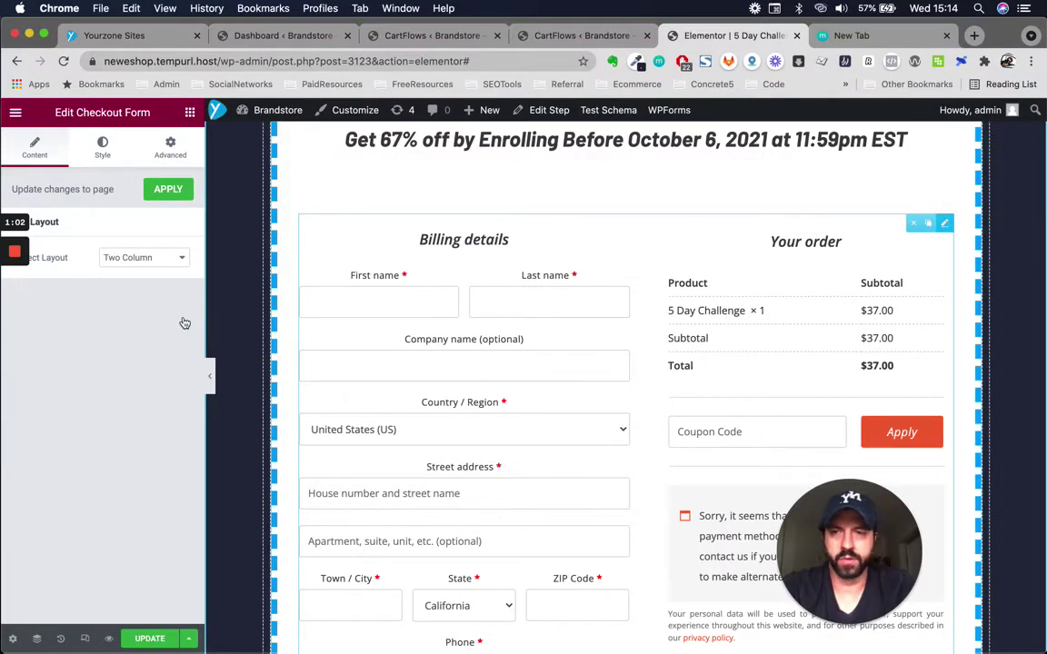
{"action": "left_click", "coordinate": [134, 257]}
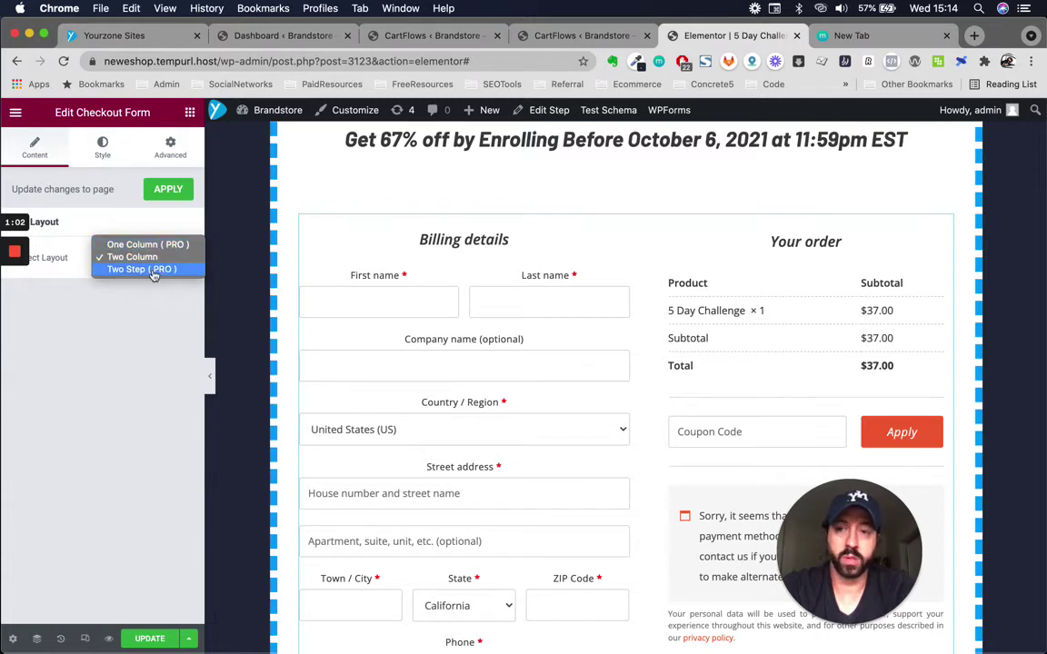
{"action": "left_click", "coordinate": [129, 366]}
Show the checkout form's style settings, and check the Submit button's color on the reference page
{"action": "left_click", "coordinate": [103, 150]}
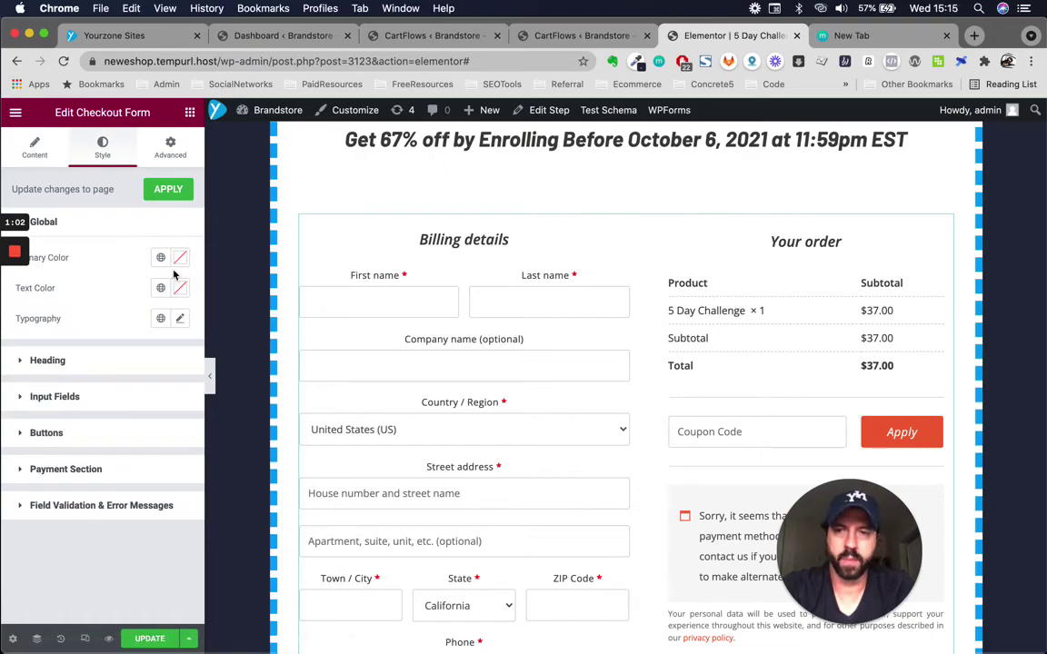
{"action": "key", "text": "ctrl+Up"}
{"action": "left_click", "coordinate": [427, 253]}
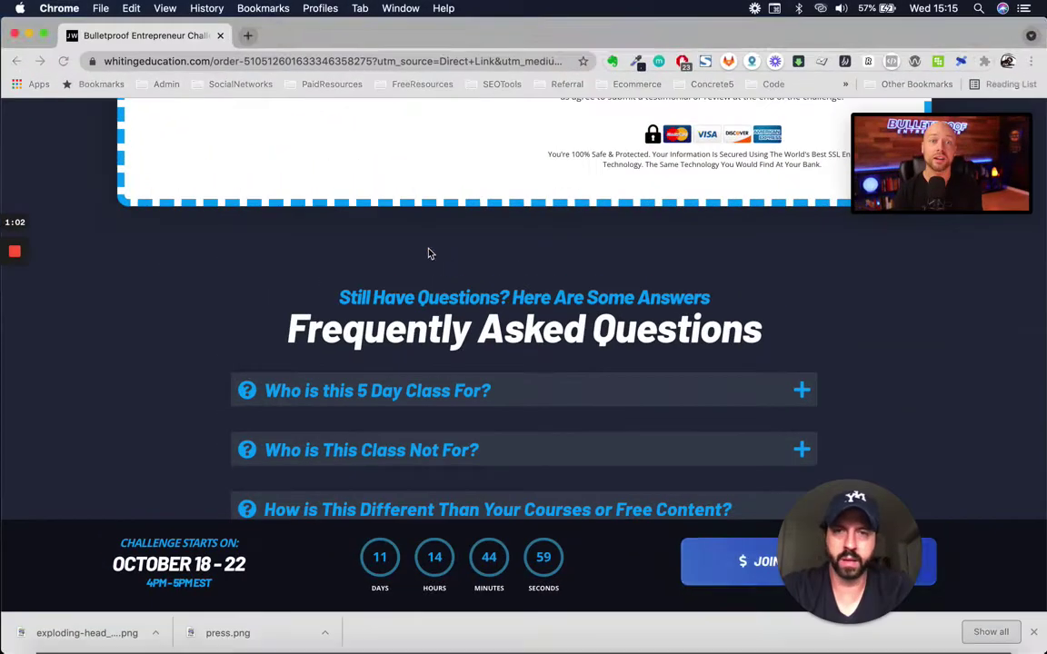
{"action": "scroll", "coordinate": [436, 259], "scroll_direction": "up", "scroll_amount": 5}
{"action": "scroll", "coordinate": [448, 261], "scroll_direction": "up", "scroll_amount": 5}
{"action": "scroll", "coordinate": [448, 261], "scroll_direction": "down", "scroll_amount": 5}
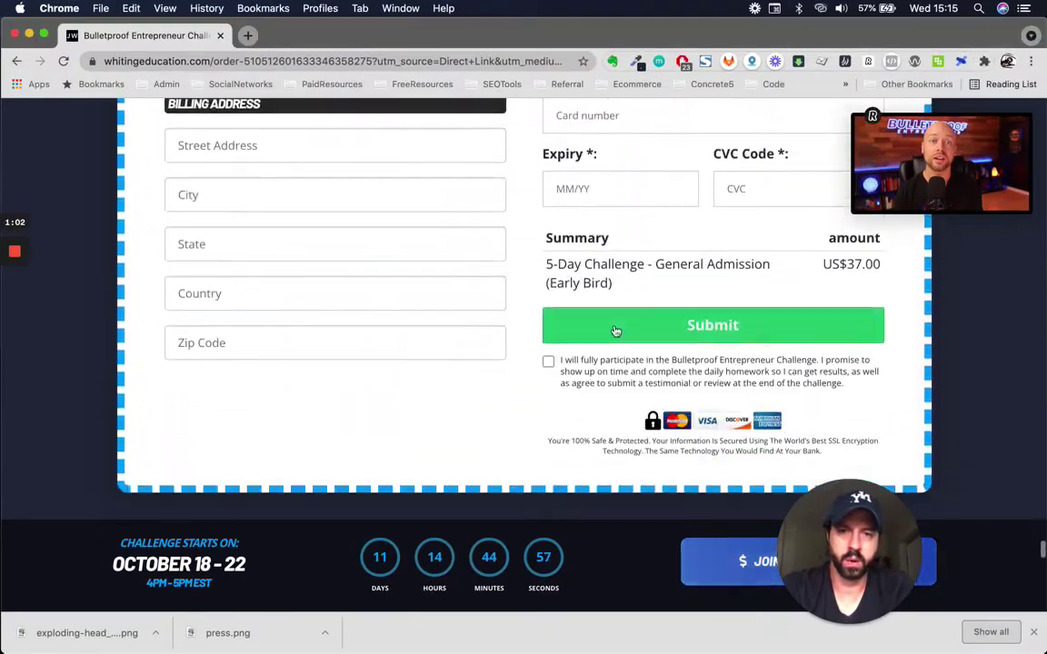
Return to Elementor and set the checkout form's primary color to the global Green
{"action": "key", "text": "ctrl+Up"}
{"action": "left_click", "coordinate": [701, 180]}
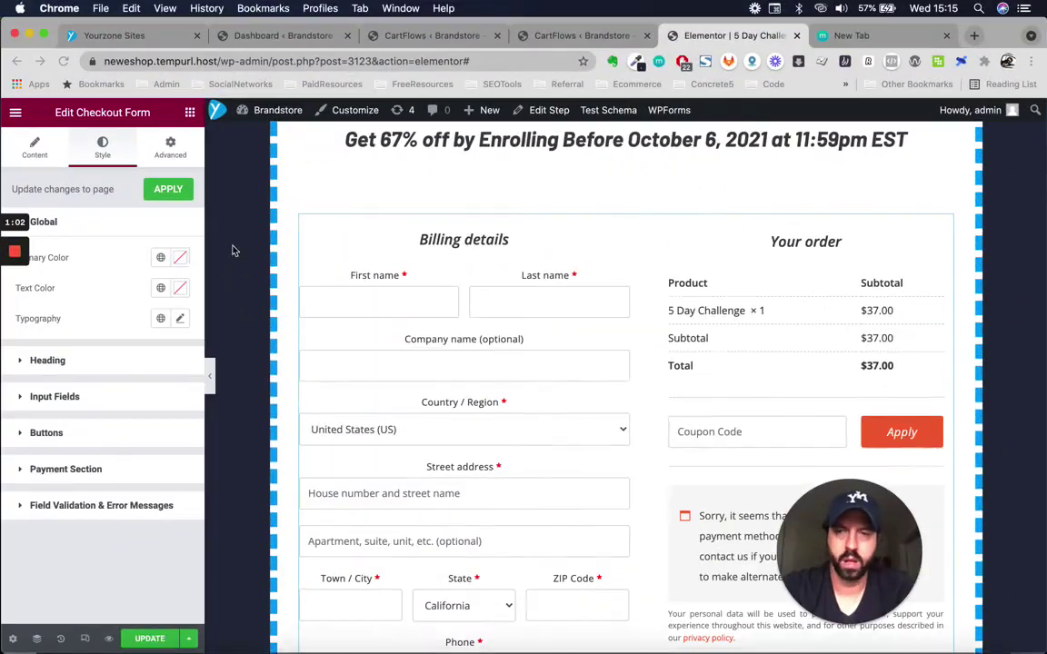
{"action": "left_click", "coordinate": [162, 259]}
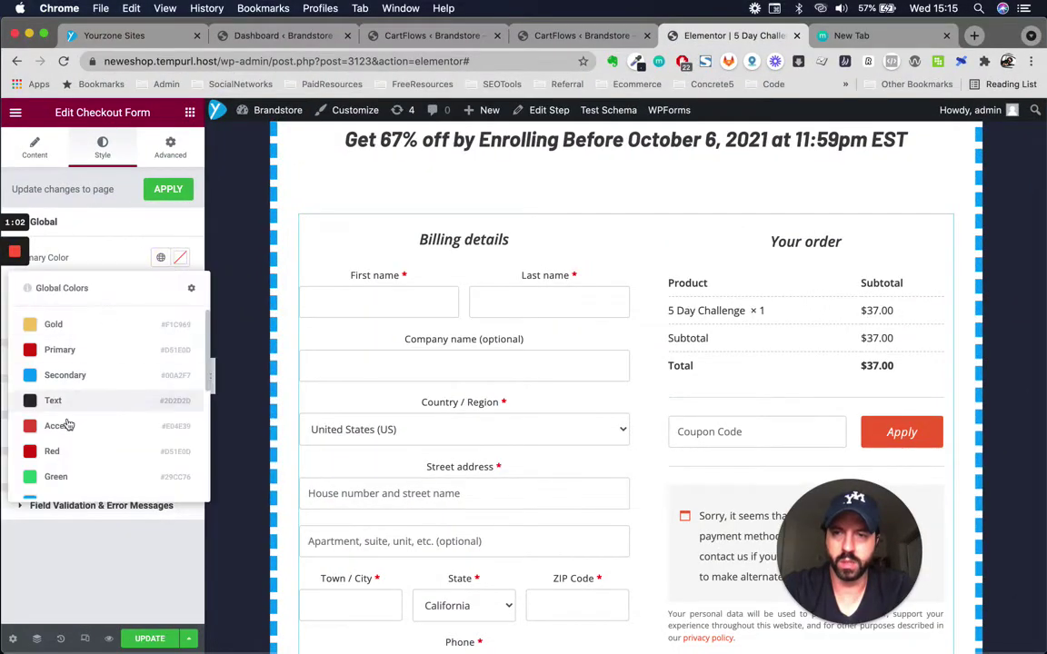
{"action": "left_click", "coordinate": [59, 479]}
{"action": "scroll", "coordinate": [523, 350], "scroll_direction": "down", "scroll_amount": 5}
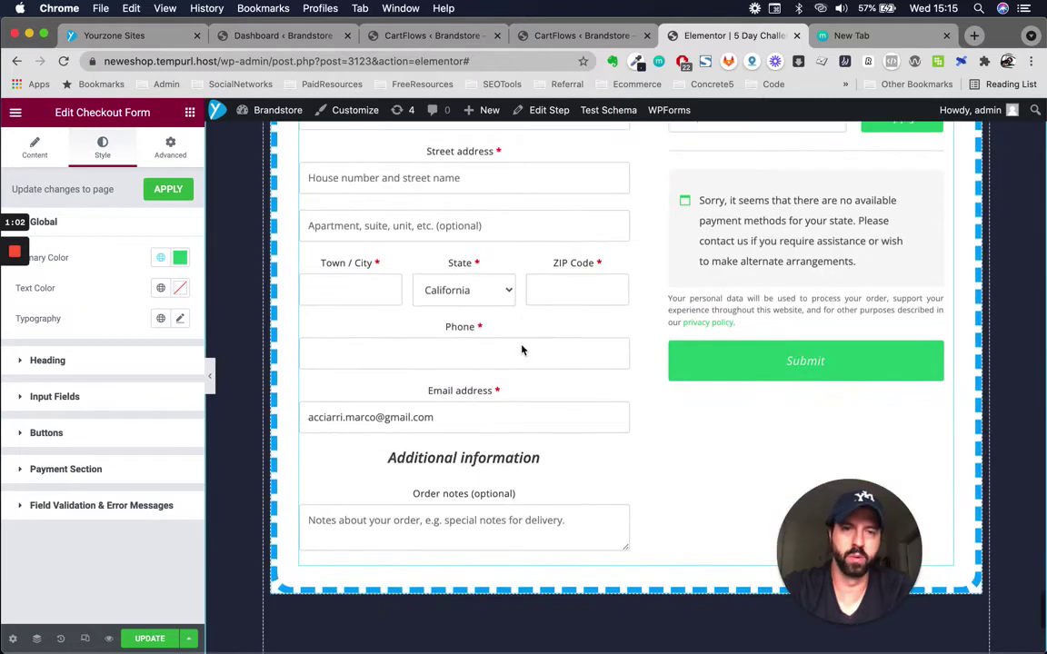
{"action": "scroll", "coordinate": [523, 350], "scroll_direction": "up", "scroll_amount": 5}
{"action": "scroll", "coordinate": [523, 350], "scroll_direction": "up", "scroll_amount": 1}
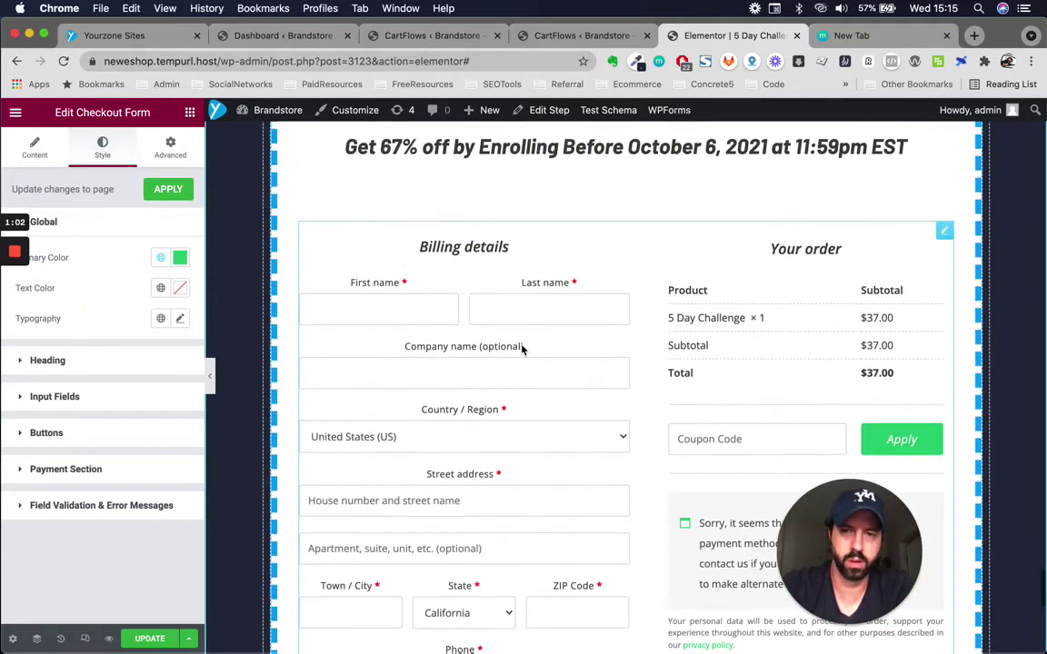
Check the checkout form's heading style and layout settings for a way to align its labels and titles
{"action": "left_click", "coordinate": [50, 361]}
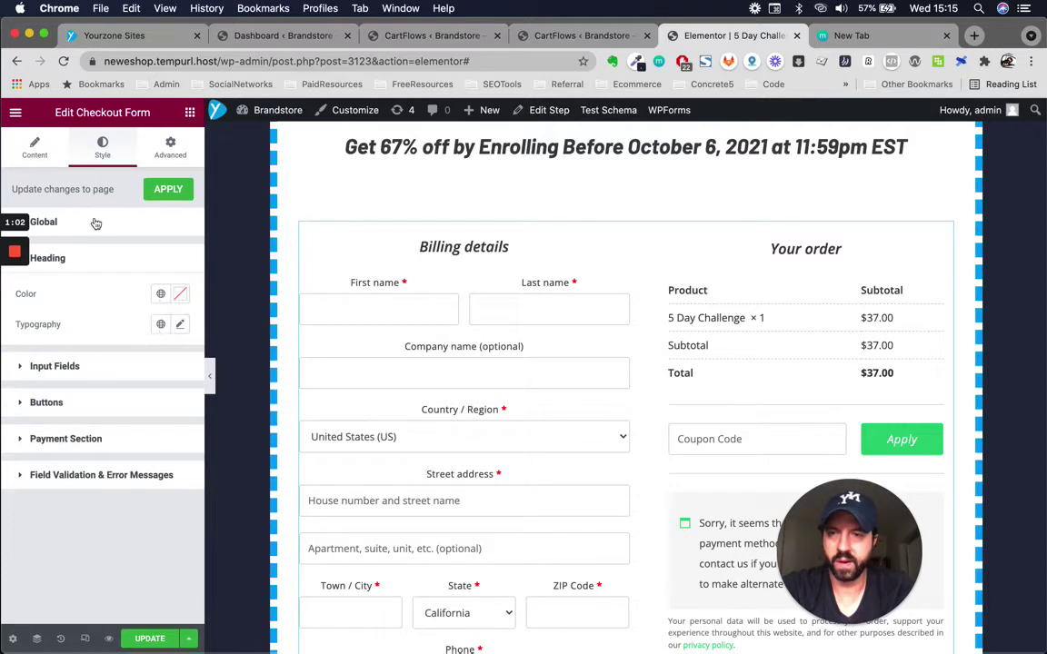
{"action": "left_click", "coordinate": [35, 146]}
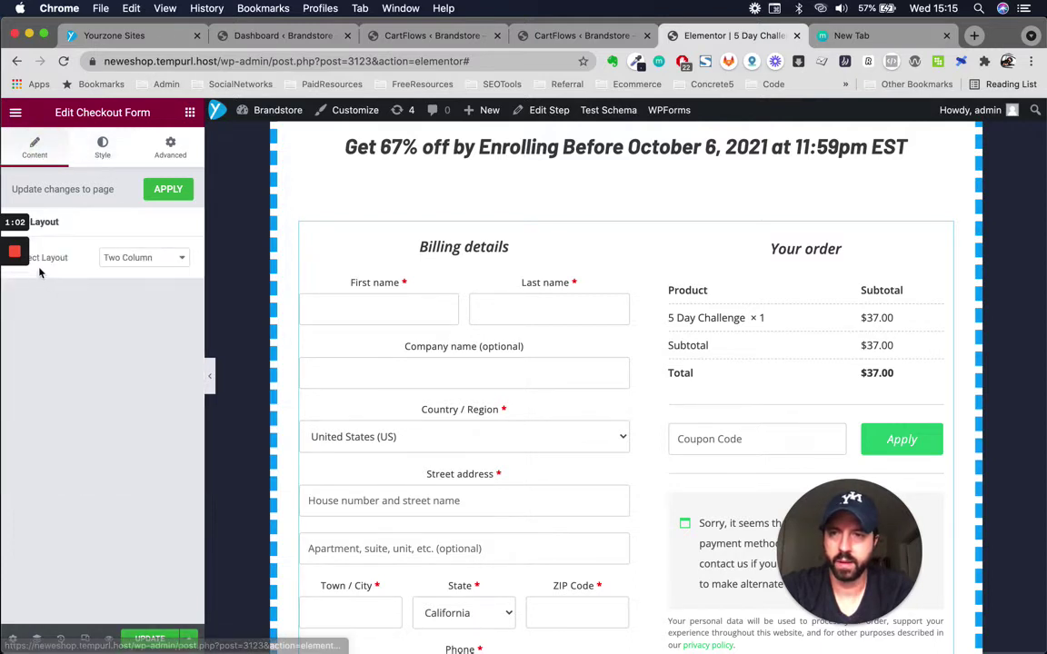
{"action": "scroll", "coordinate": [498, 327], "scroll_direction": "up", "scroll_amount": 2}
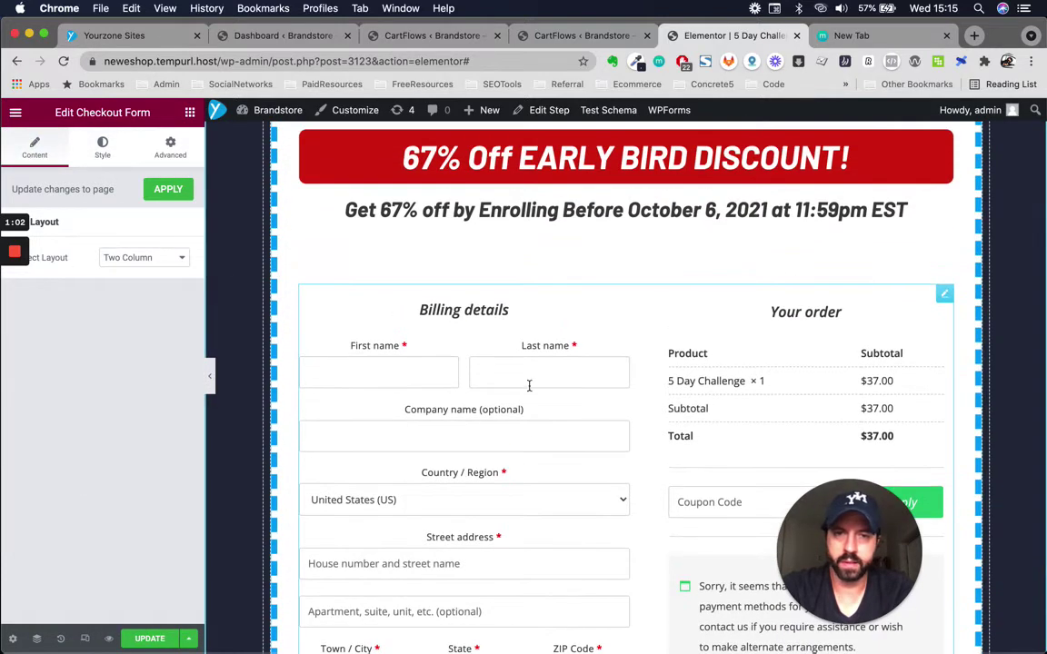
{"action": "scroll", "coordinate": [526, 381], "scroll_direction": "down", "scroll_amount": 2}
{"action": "scroll", "coordinate": [466, 255], "scroll_direction": "down", "scroll_amount": 10}
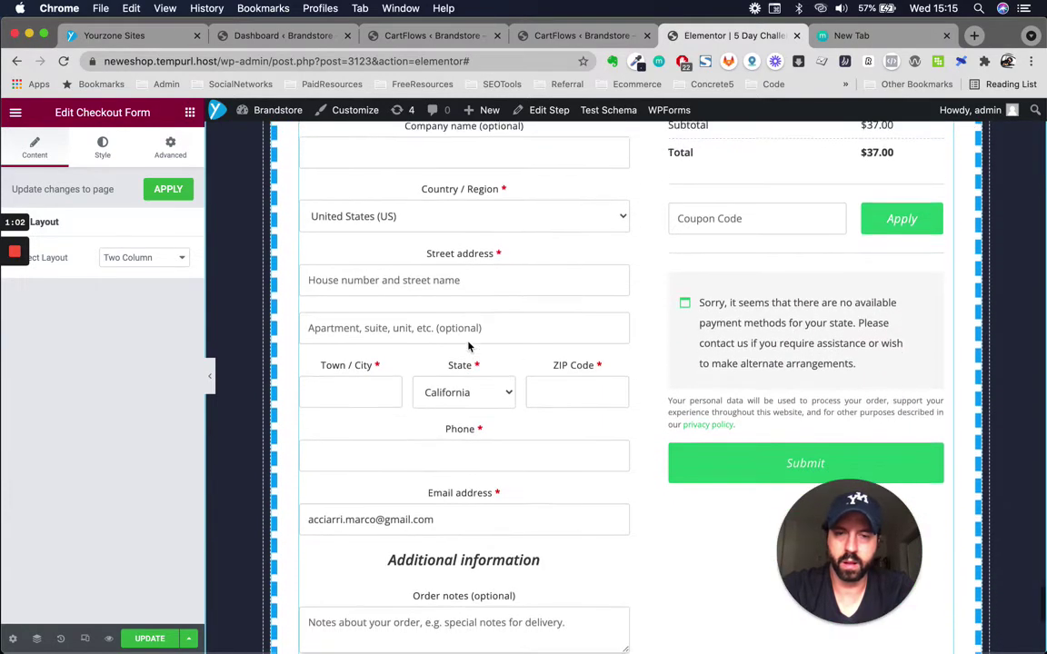
{"action": "scroll", "coordinate": [469, 347], "scroll_direction": "up", "scroll_amount": 9}
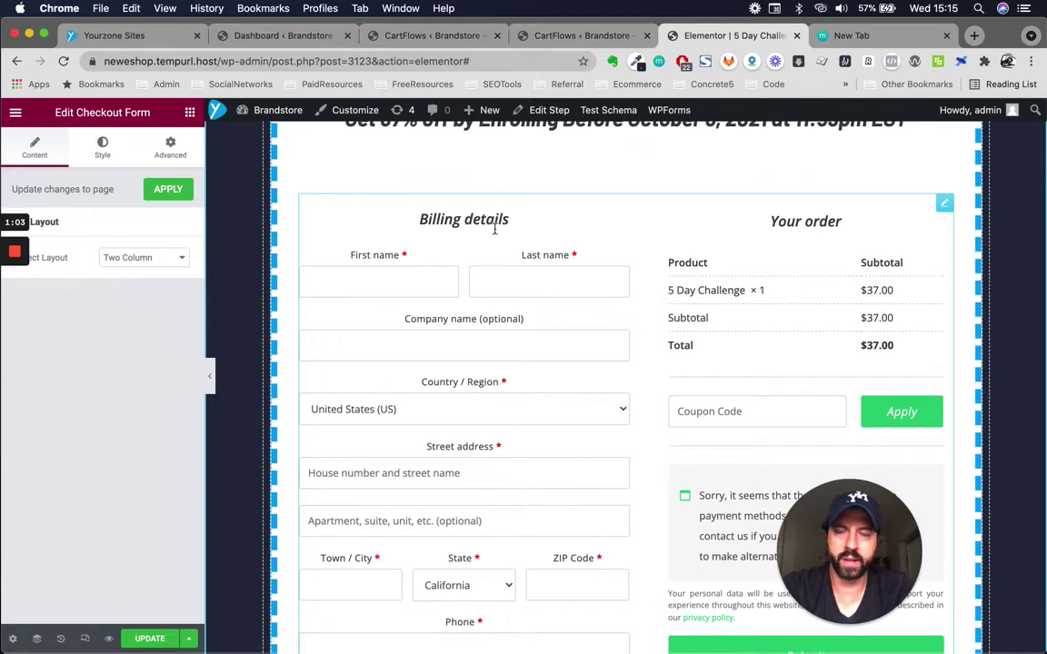
Set the text alignment of the inner section with the dashed blue border to left
{"action": "scroll", "coordinate": [459, 382], "scroll_direction": "up", "scroll_amount": 20}
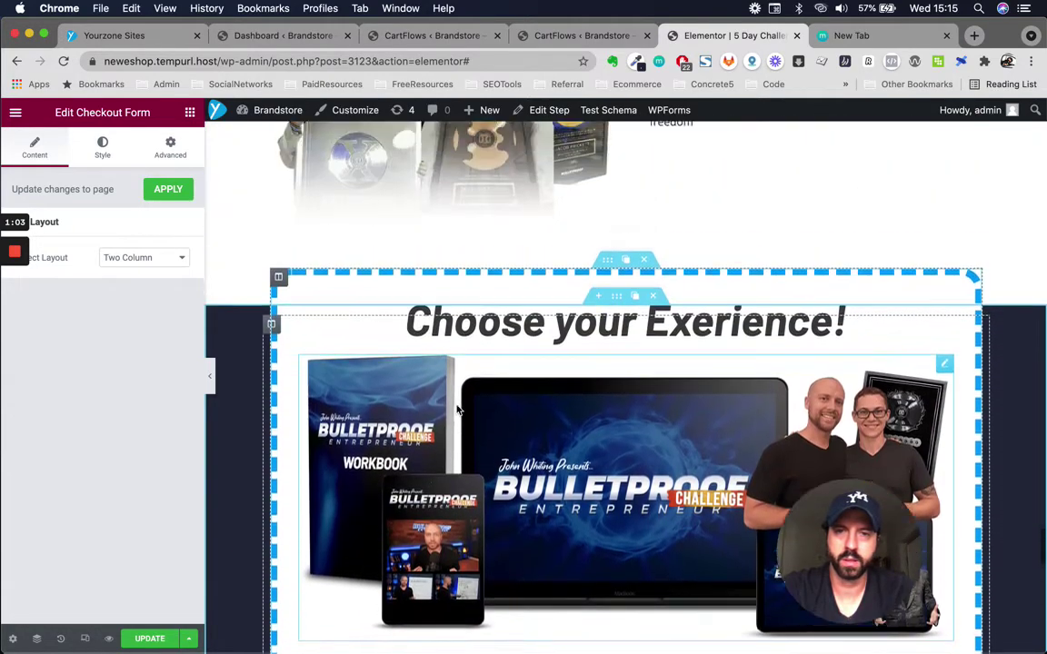
{"action": "scroll", "coordinate": [618, 378], "scroll_direction": "down", "scroll_amount": 2}
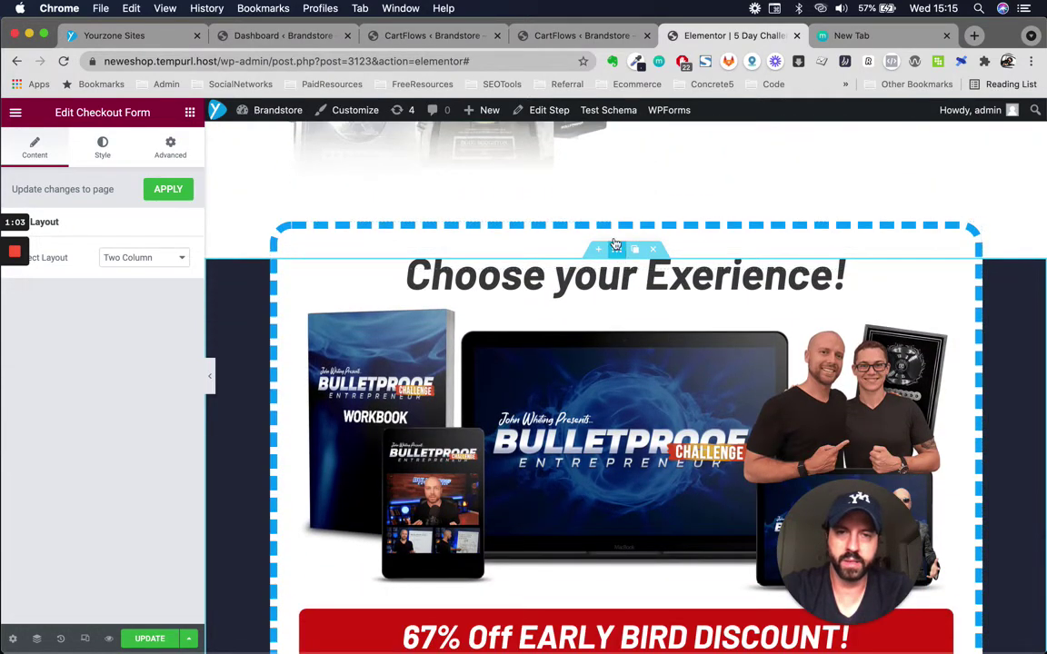
{"action": "left_click", "coordinate": [608, 215]}
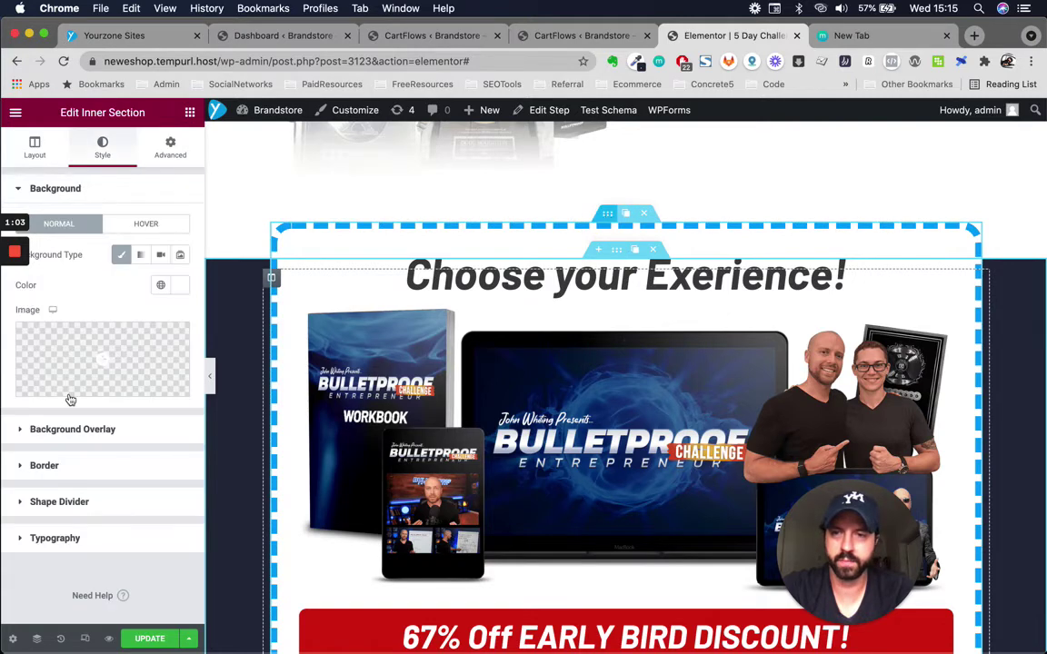
{"action": "left_click", "coordinate": [50, 537]}
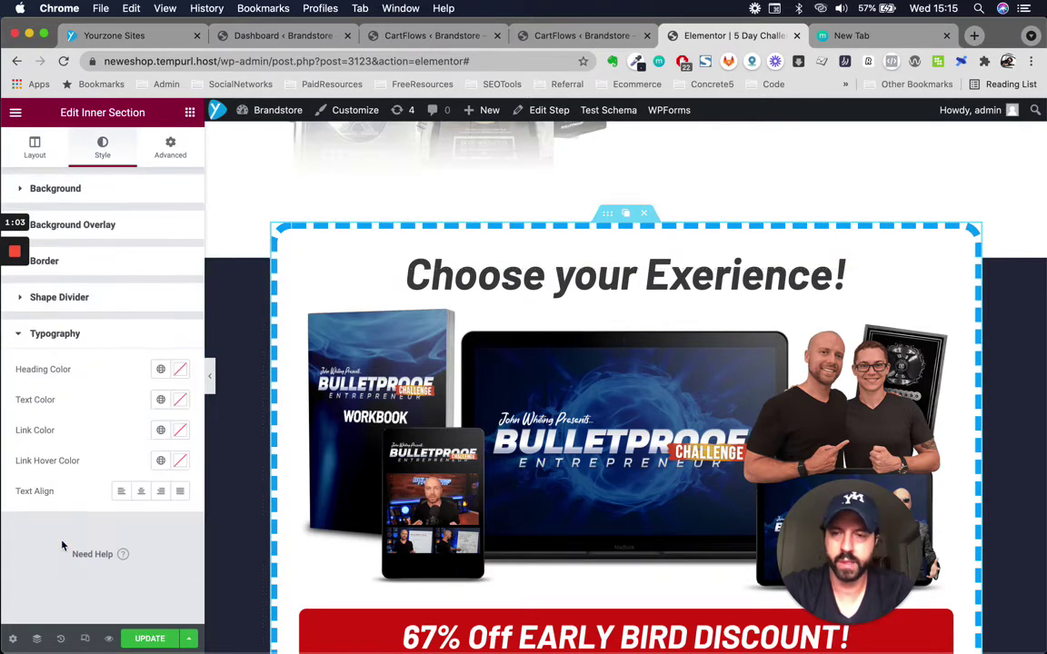
{"action": "left_click", "coordinate": [121, 492]}
Center the "Choose your Exerience!" heading and the "67% Off EARLY BIRD DISCOUNT!" banner heading individually
{"action": "left_click", "coordinate": [443, 273]}
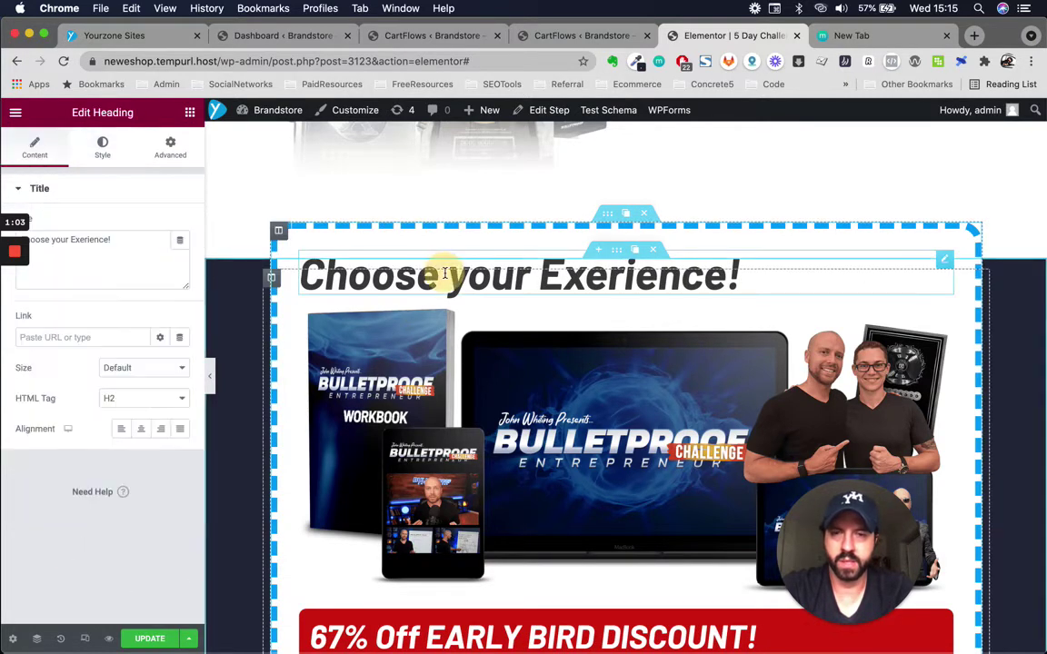
{"action": "left_click", "coordinate": [140, 433]}
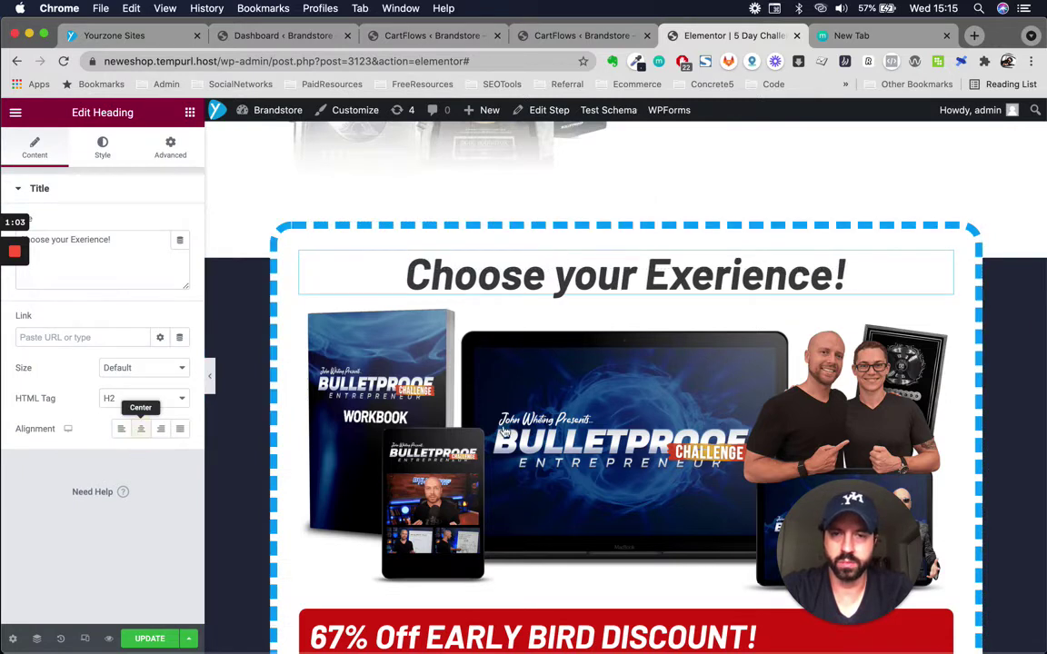
{"action": "scroll", "coordinate": [515, 452], "scroll_direction": "down", "scroll_amount": 5}
{"action": "left_click", "coordinate": [534, 467]}
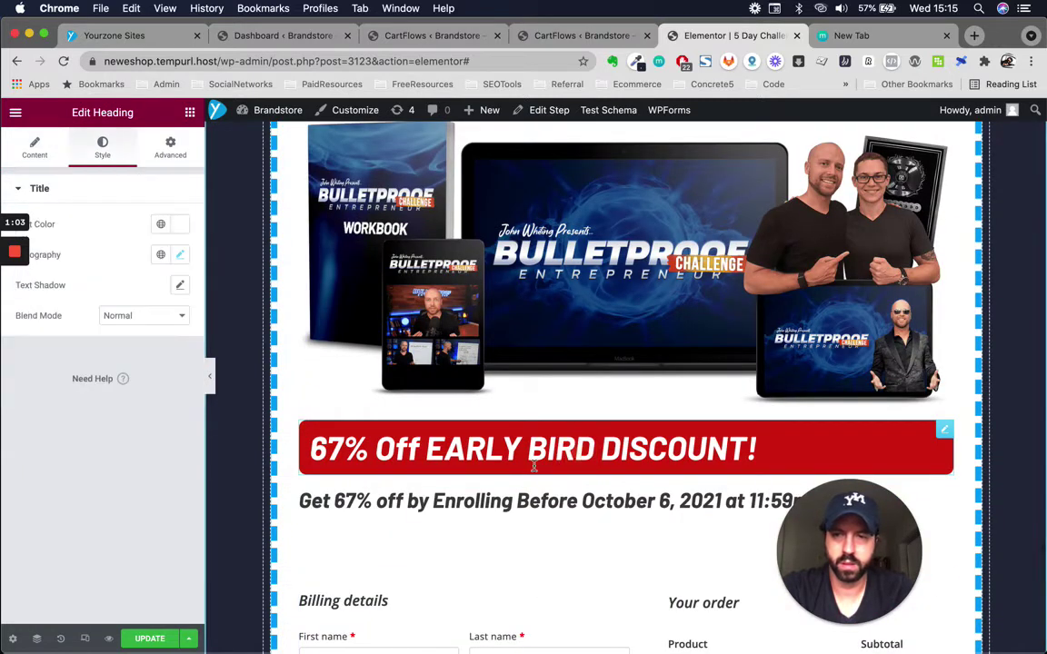
{"action": "left_click", "coordinate": [35, 145]}
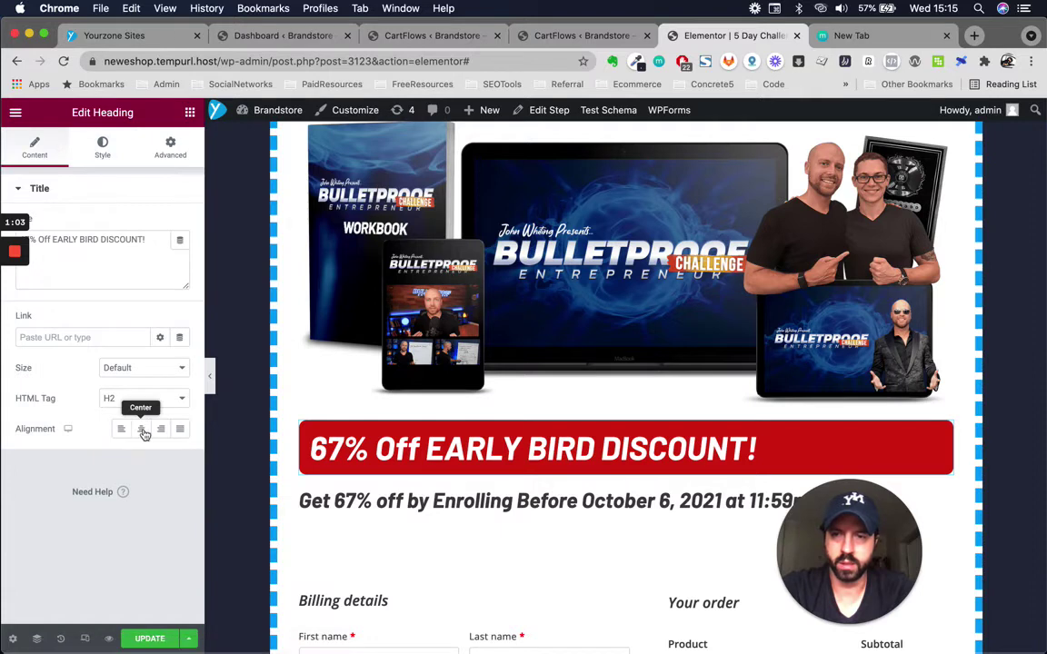
{"action": "left_click", "coordinate": [140, 429]}
Center the "Get 67% off by Enrolling Before October 6, 2021 at 11:59pm EST" heading under the discount banner
{"action": "left_click", "coordinate": [457, 502]}
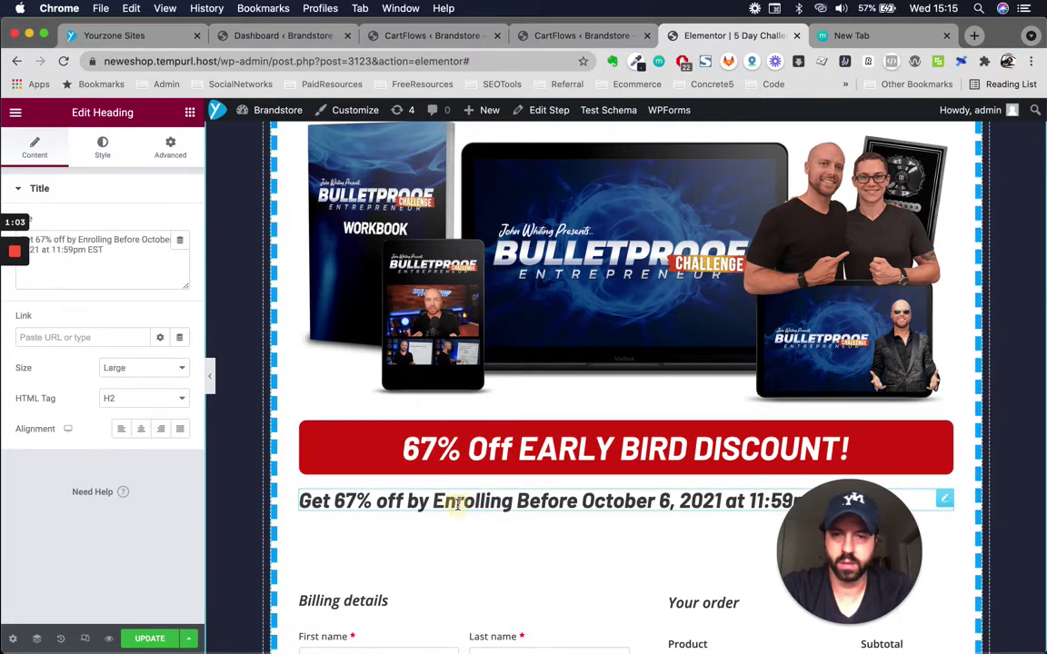
{"action": "left_click", "coordinate": [141, 430]}
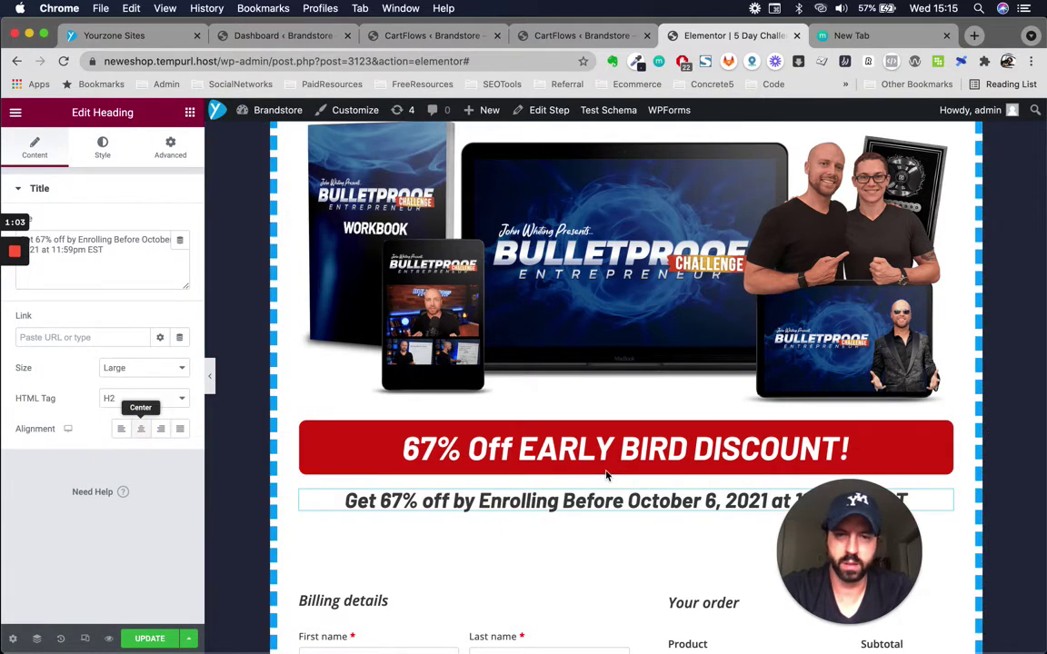
Examine the checkout form's style options for its global colors, headings and input fields
{"action": "scroll", "coordinate": [606, 475], "scroll_direction": "down", "scroll_amount": 10}
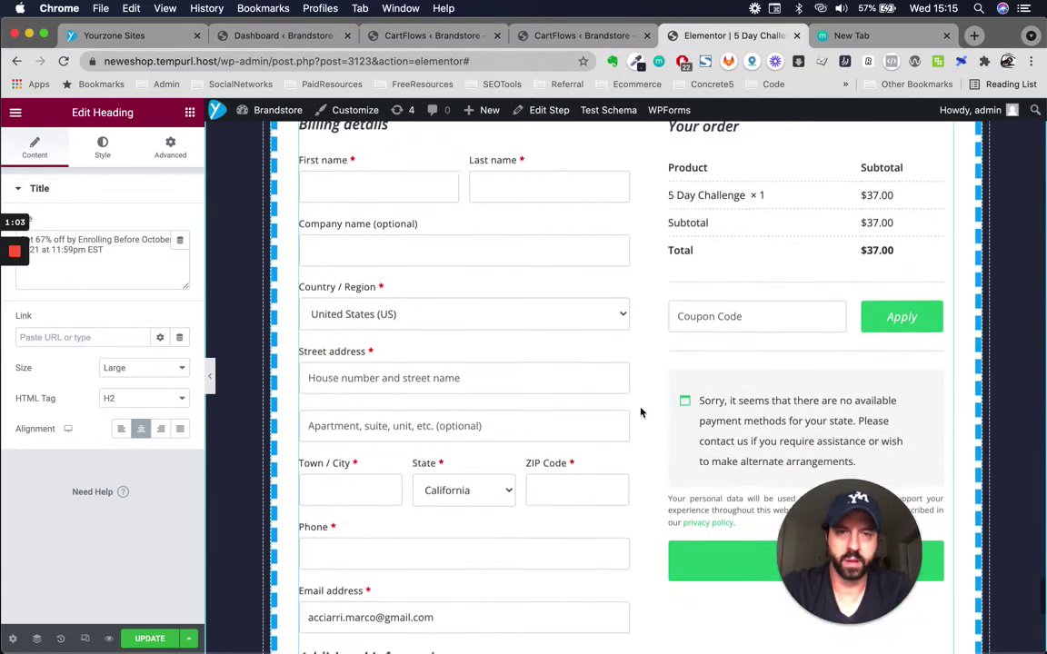
{"action": "scroll", "coordinate": [641, 412], "scroll_direction": "down", "scroll_amount": 5}
{"action": "scroll", "coordinate": [641, 413], "scroll_direction": "up", "scroll_amount": 5}
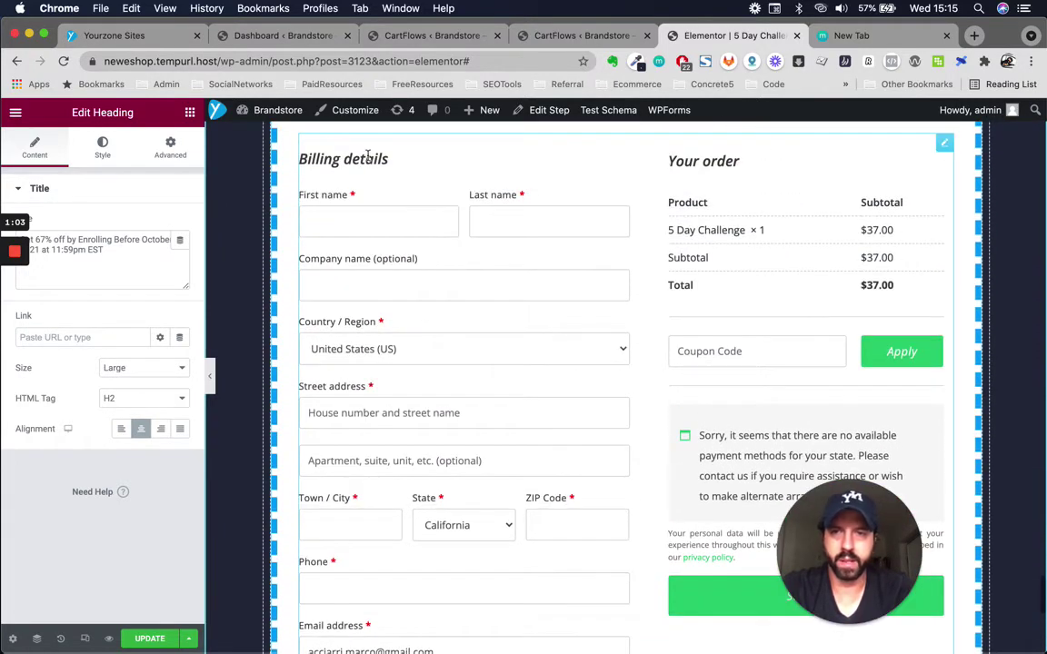
{"action": "scroll", "coordinate": [382, 300], "scroll_direction": "up", "scroll_amount": 1}
{"action": "left_click", "coordinate": [376, 227]}
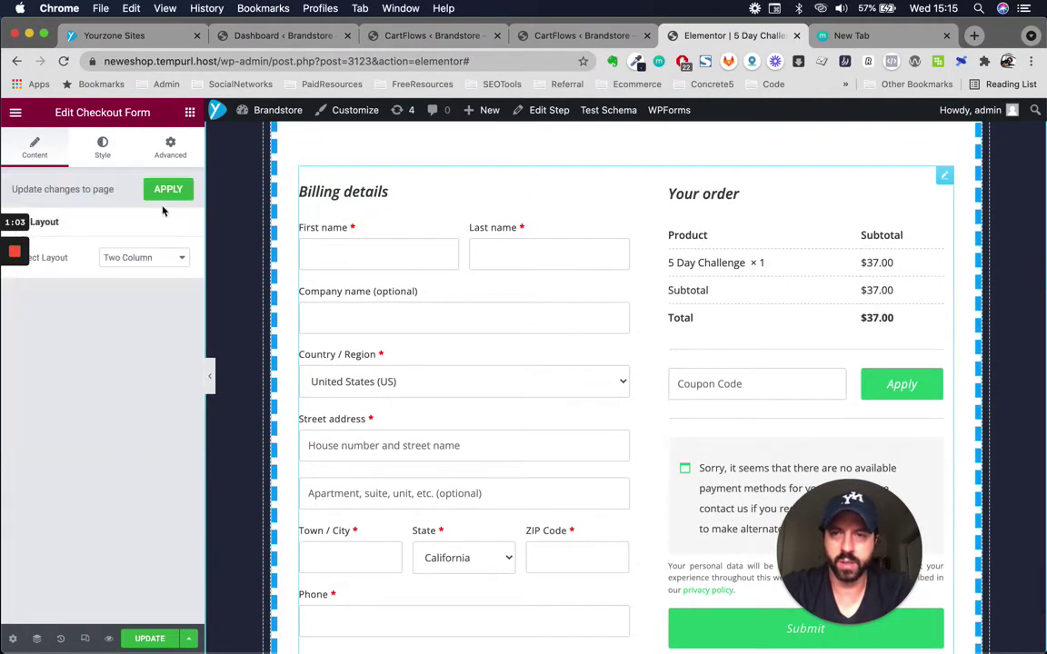
{"action": "left_click", "coordinate": [101, 150]}
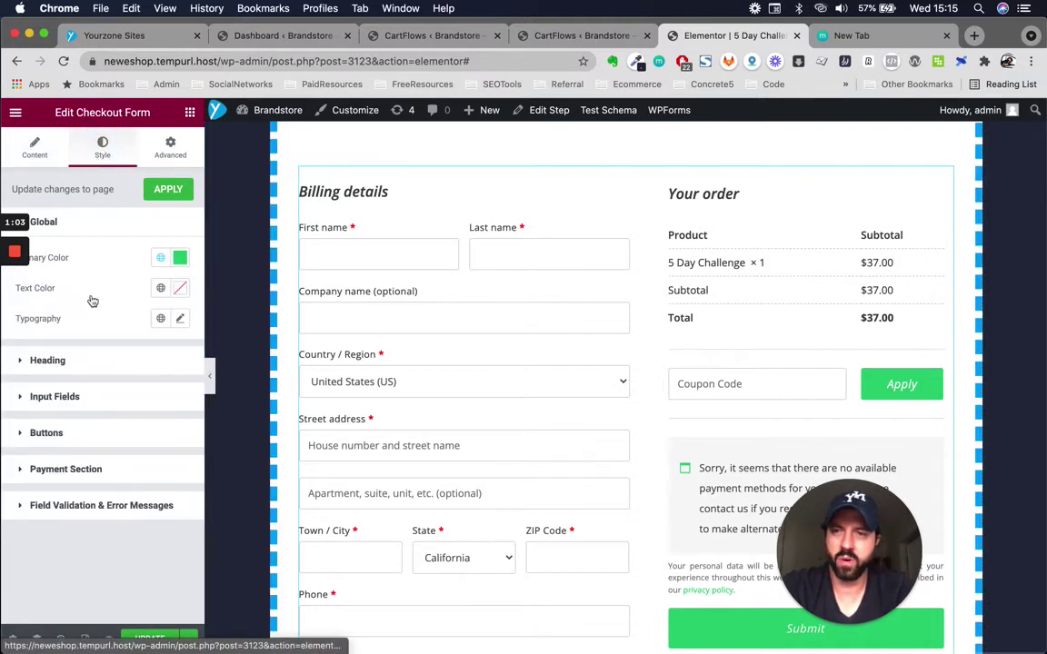
{"action": "left_click", "coordinate": [62, 361]}
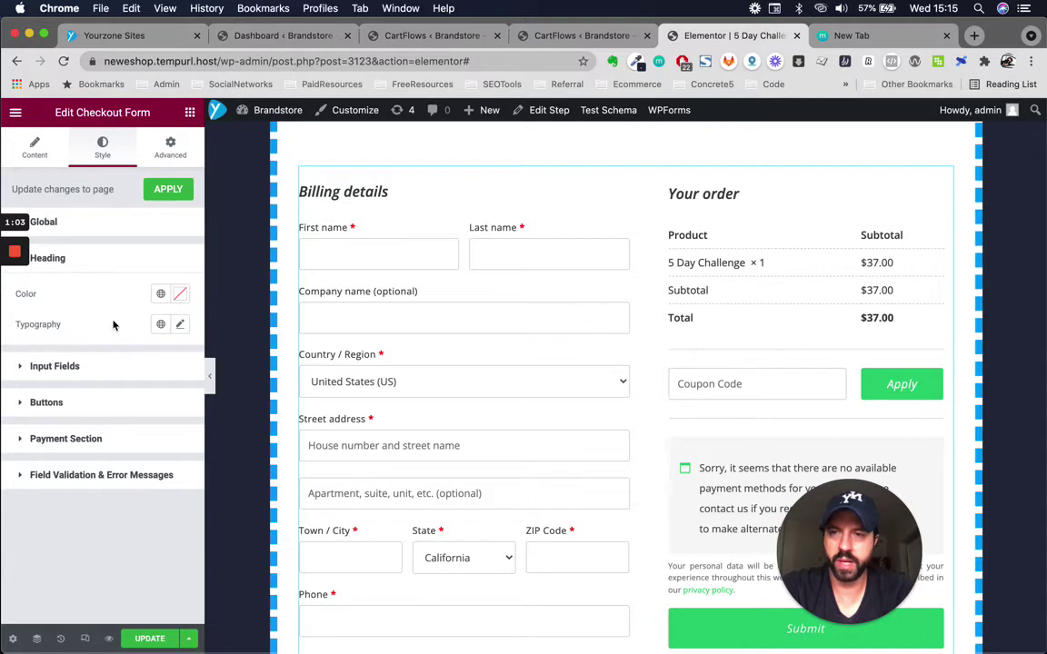
{"action": "left_click", "coordinate": [55, 366]}
{"action": "scroll", "coordinate": [86, 391], "scroll_direction": "down", "scroll_amount": 3}
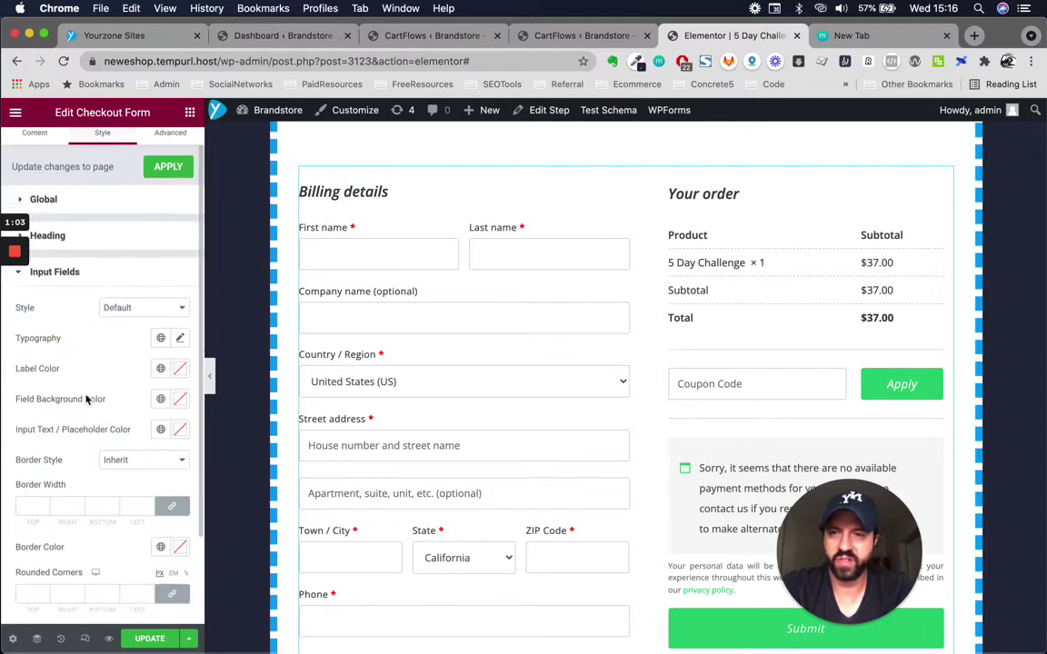
{"action": "scroll", "coordinate": [86, 400], "scroll_direction": "up", "scroll_amount": 3}
{"action": "left_click", "coordinate": [81, 297]}
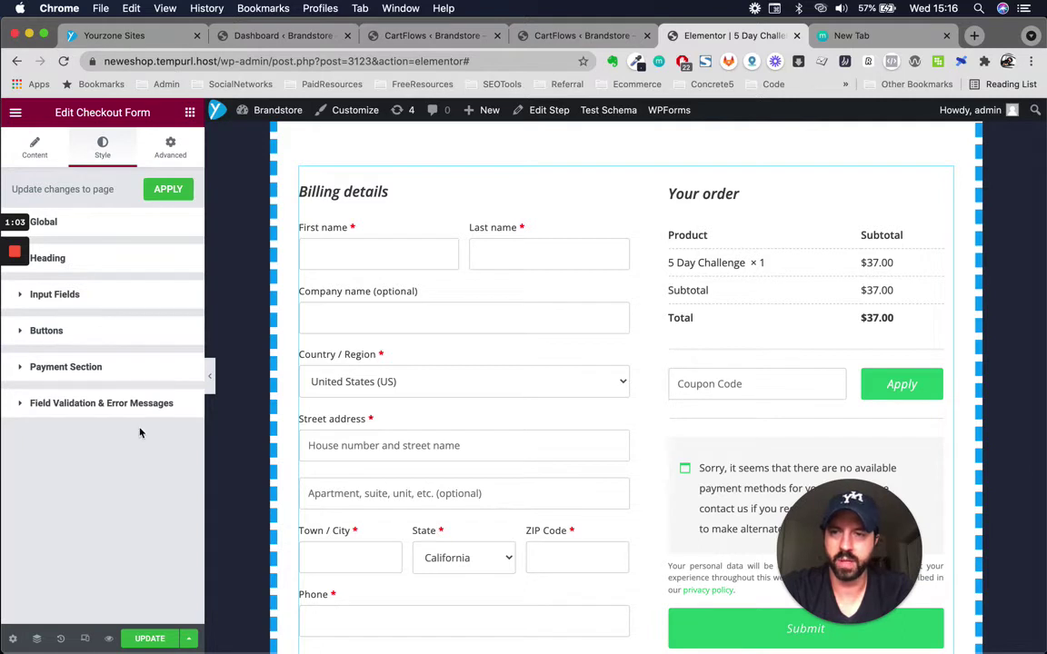
Compare the checkout form with the reference page's form, especially the area below its Submit button, and return to Elementor
{"action": "scroll", "coordinate": [341, 435], "scroll_direction": "down", "scroll_amount": 4}
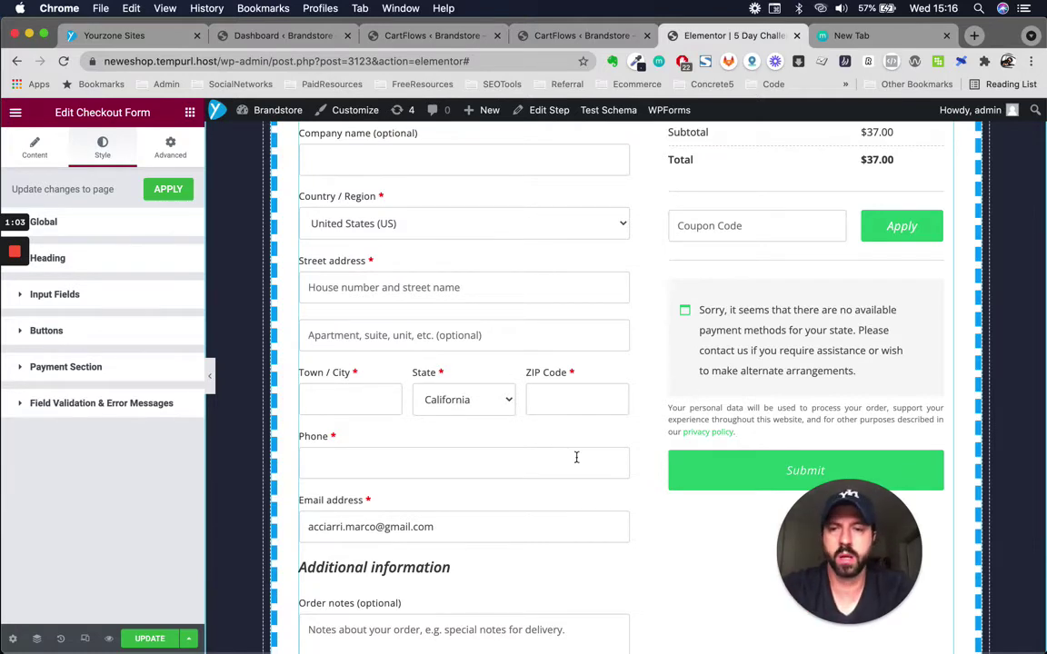
{"action": "scroll", "coordinate": [577, 457], "scroll_direction": "down", "scroll_amount": 3}
{"action": "scroll", "coordinate": [577, 461], "scroll_direction": "up", "scroll_amount": 5}
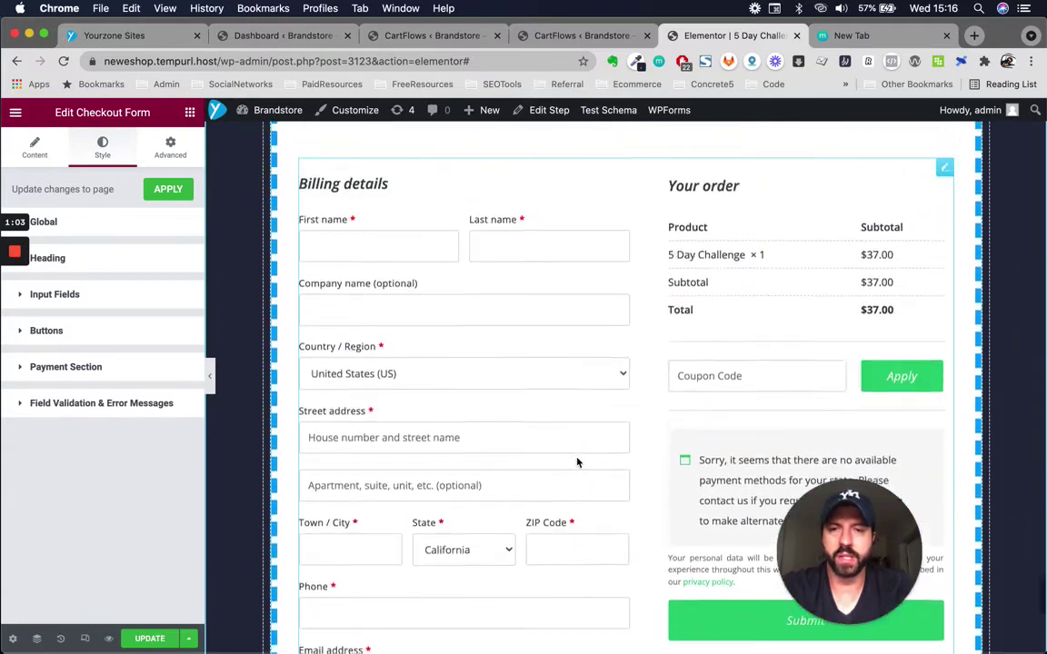
{"action": "scroll", "coordinate": [576, 463], "scroll_direction": "up", "scroll_amount": 3}
{"action": "scroll", "coordinate": [576, 463], "scroll_direction": "down", "scroll_amount": 6}
{"action": "scroll", "coordinate": [576, 461], "scroll_direction": "up", "scroll_amount": 2}
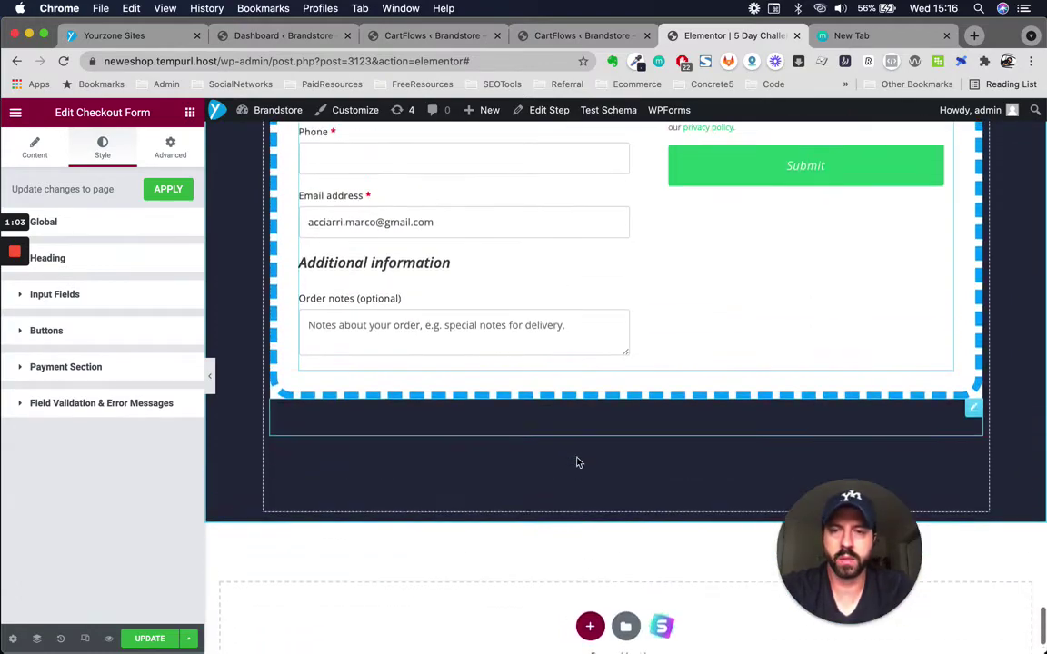
{"action": "key", "text": "ctrl+Up"}
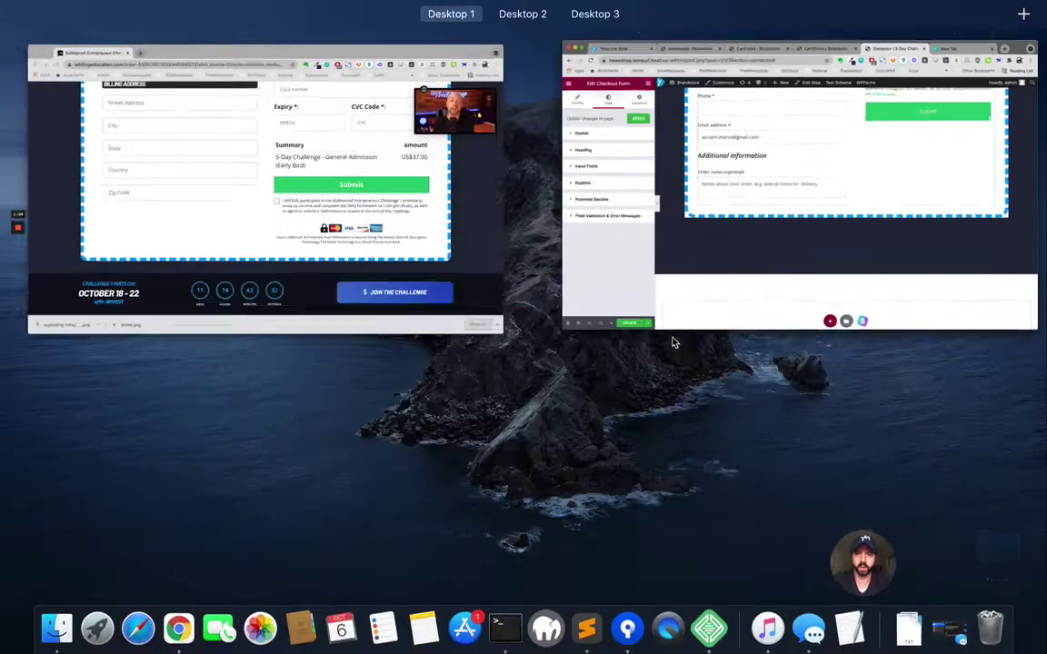
{"action": "left_click", "coordinate": [237, 187]}
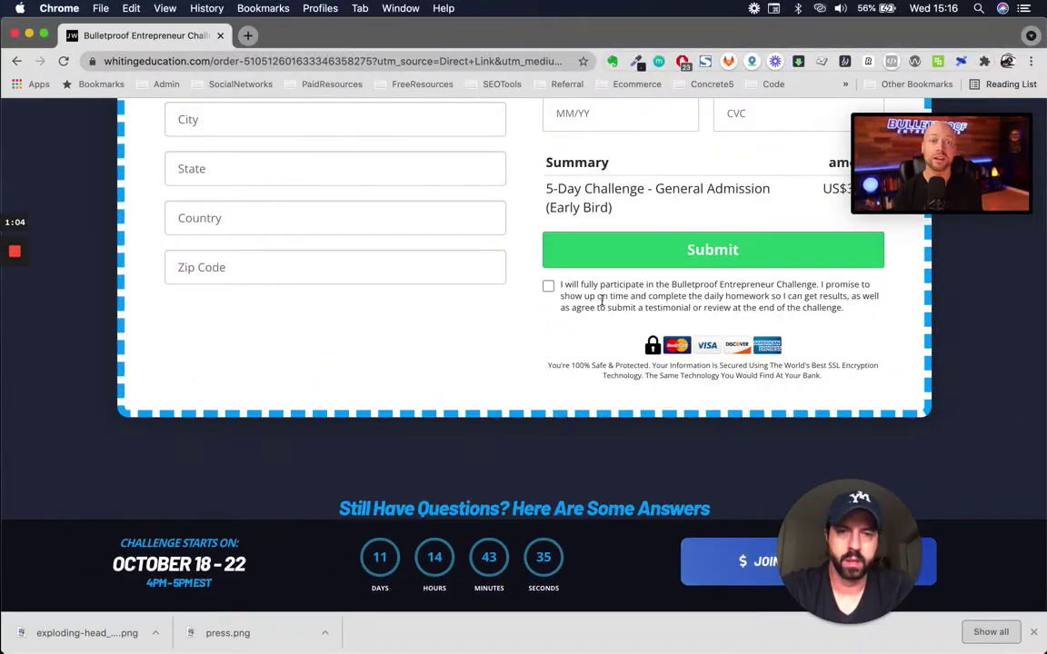
{"action": "scroll", "coordinate": [540, 318], "scroll_direction": "up", "scroll_amount": 2}
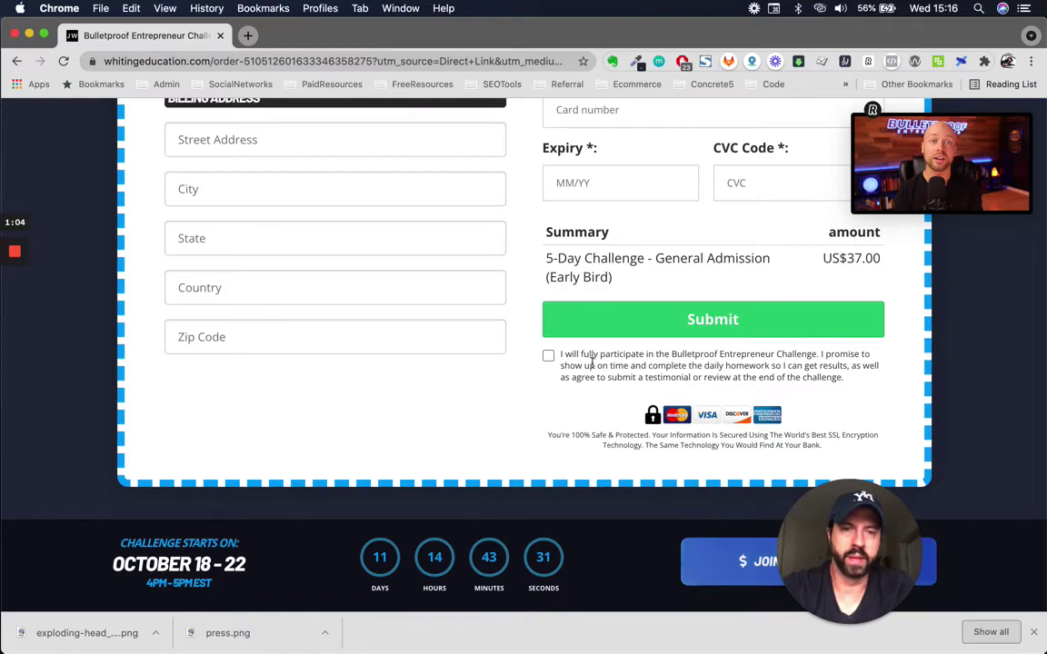
{"action": "scroll", "coordinate": [610, 357], "scroll_direction": "up", "scroll_amount": 1}
{"action": "key", "text": "ctrl+Up"}
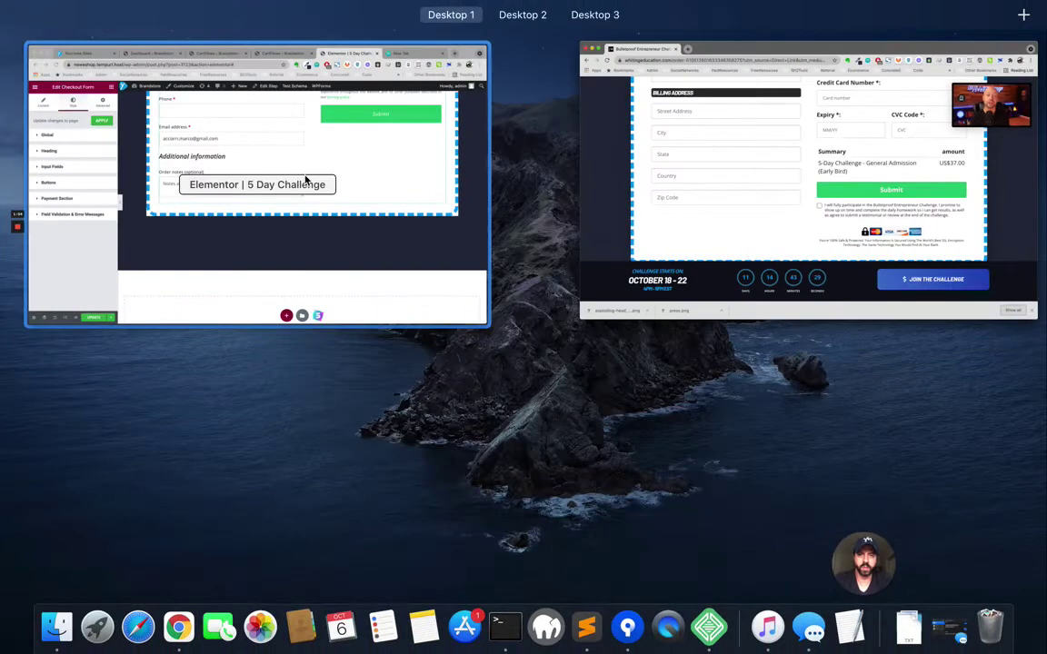
{"action": "left_click", "coordinate": [303, 180]}
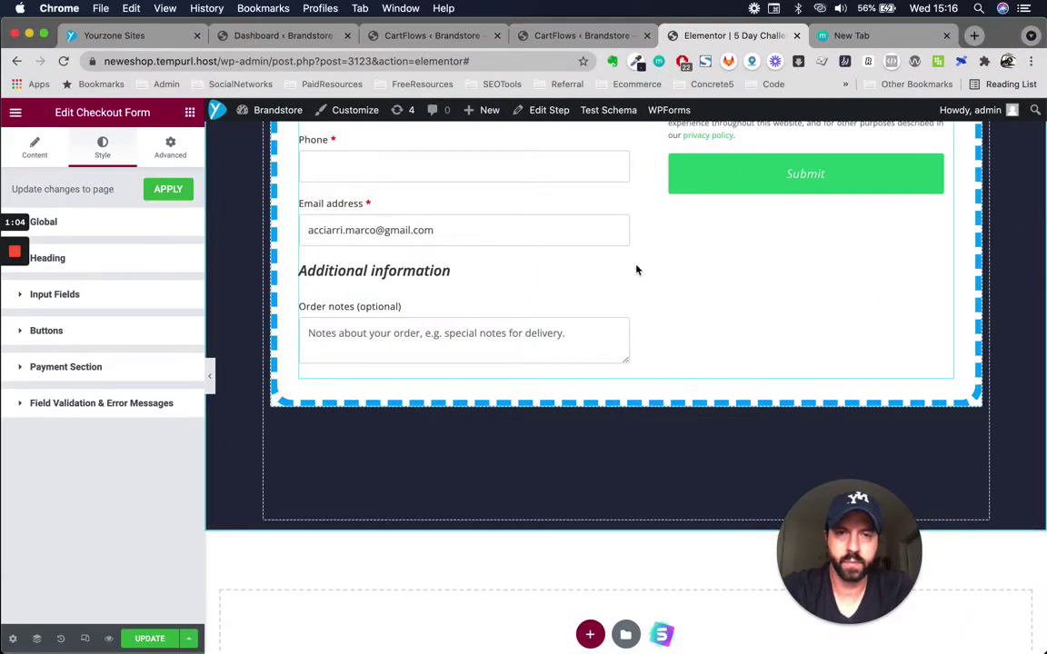
{"action": "scroll", "coordinate": [761, 245], "scroll_direction": "up", "scroll_amount": 3}
{"action": "key", "text": "ctrl+Up"}
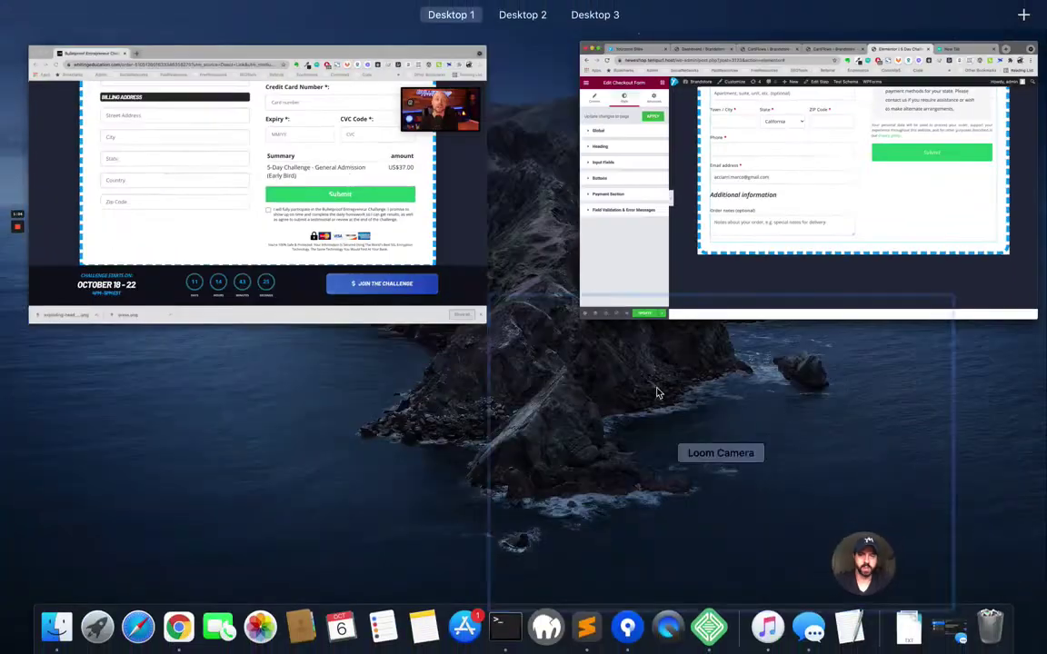
{"action": "left_click", "coordinate": [356, 210]}
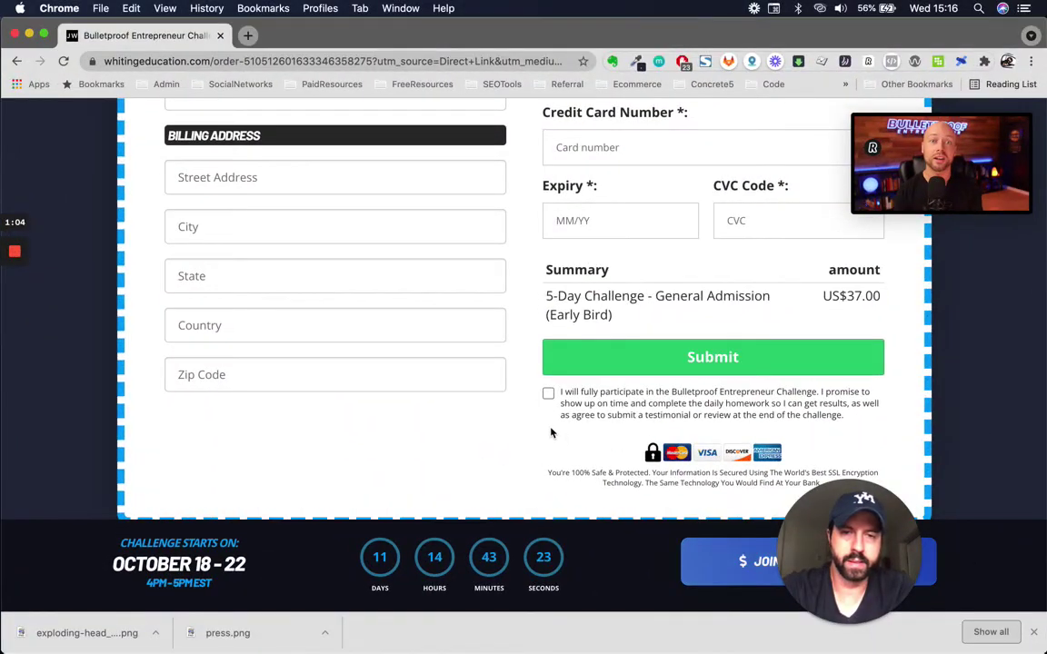
{"action": "key", "text": "ctrl+Up"}
{"action": "left_click", "coordinate": [333, 209]}
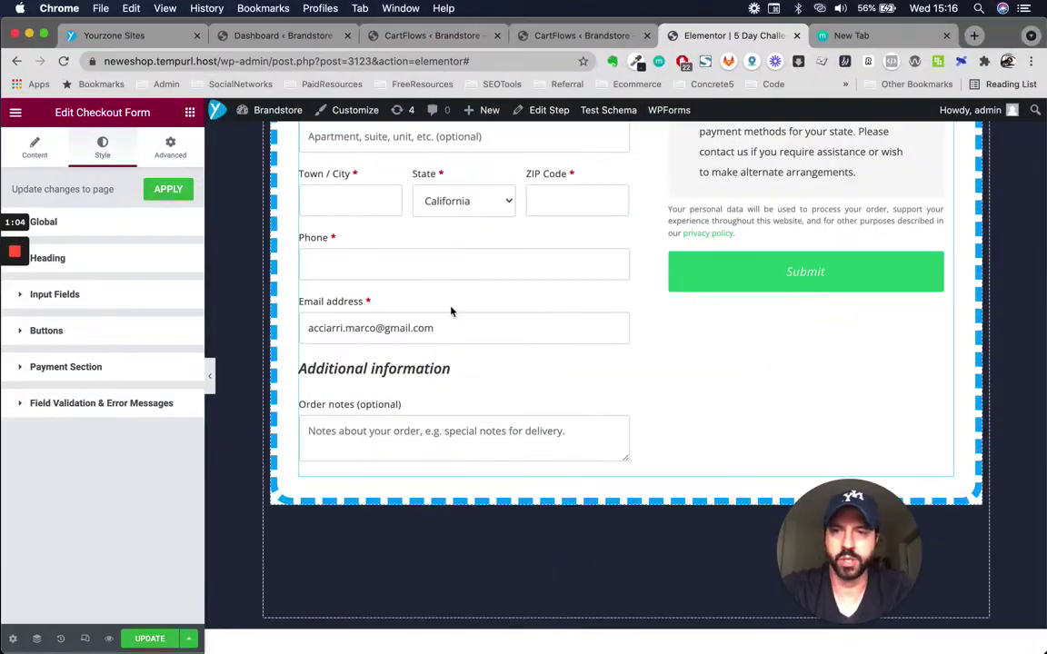
Add an Image widget directly below the checkout form, inside the inner section with the dashed blue border
{"action": "left_click", "coordinate": [189, 112]}
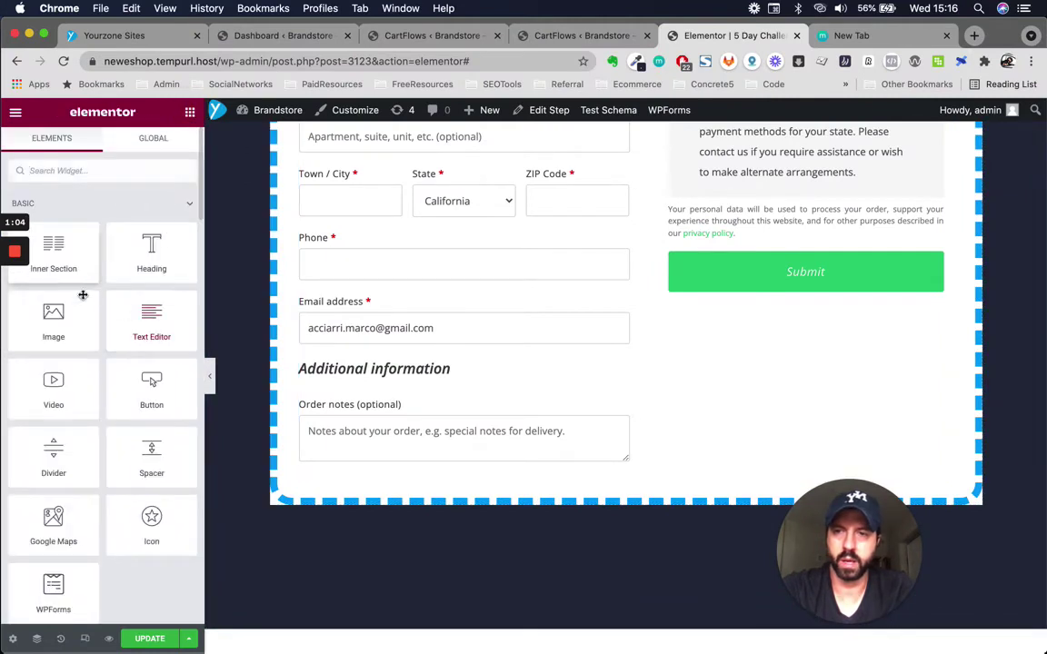
{"action": "left_click_drag", "start_coordinate": [54, 319], "coordinate": [744, 423]}
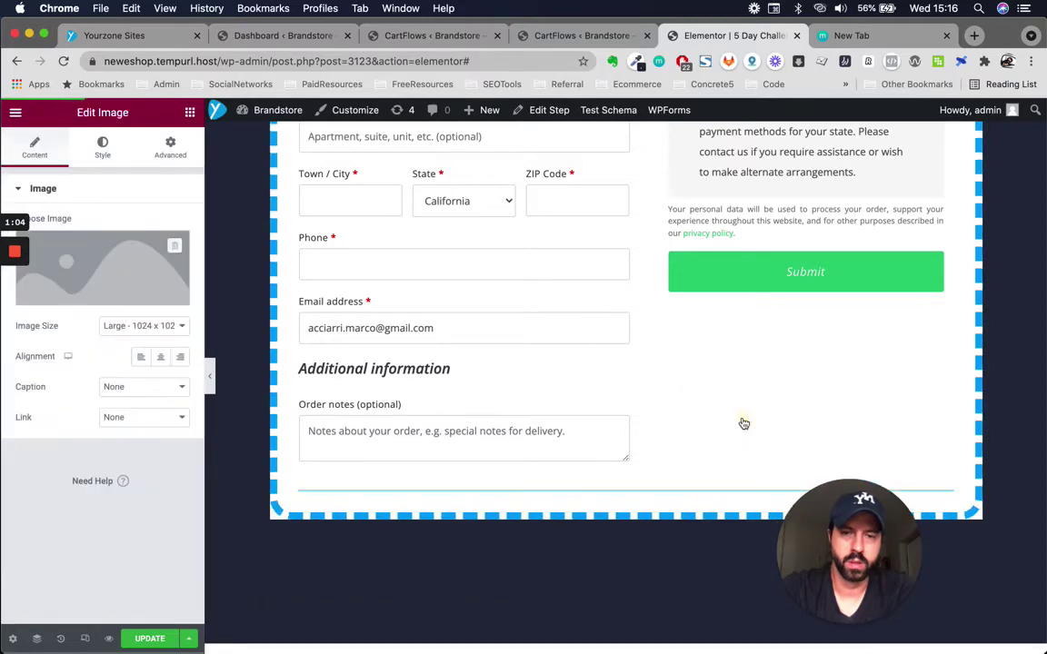
{"action": "scroll", "coordinate": [674, 387], "scroll_direction": "down", "scroll_amount": 1}
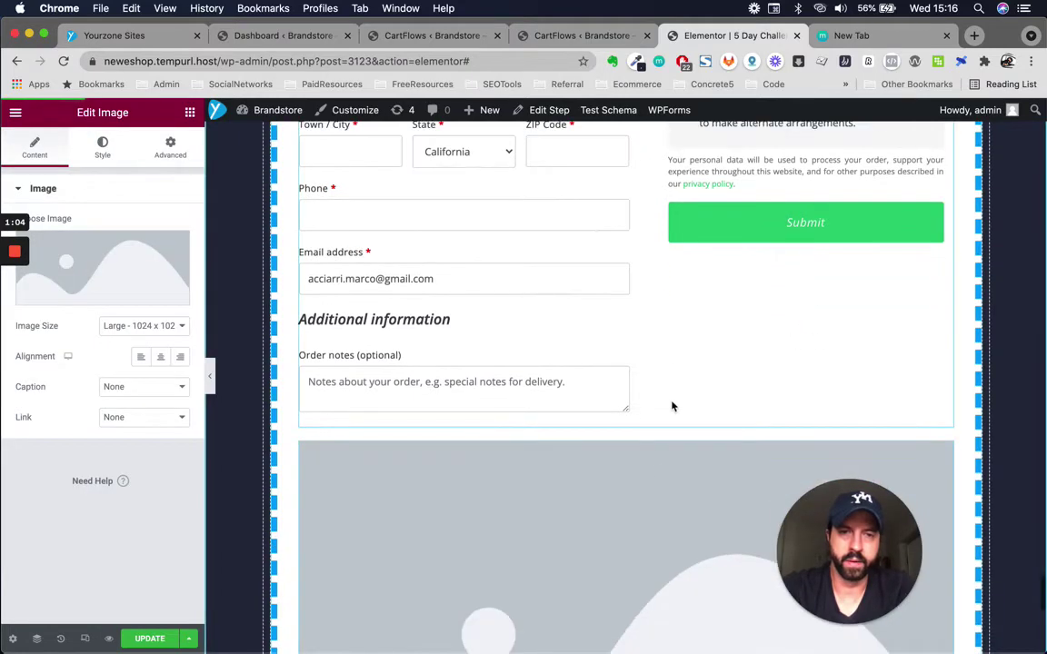
{"action": "scroll", "coordinate": [655, 472], "scroll_direction": "up", "scroll_amount": 3}
{"action": "scroll", "coordinate": [647, 466], "scroll_direction": "up", "scroll_amount": 2}
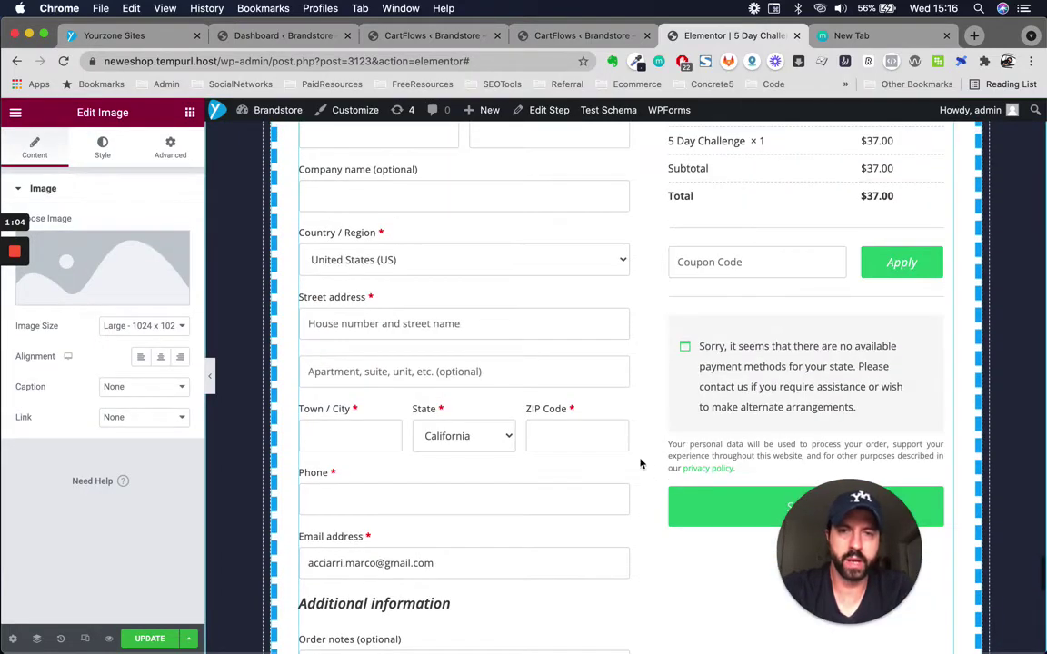
{"action": "scroll", "coordinate": [641, 462], "scroll_direction": "down", "scroll_amount": 6}
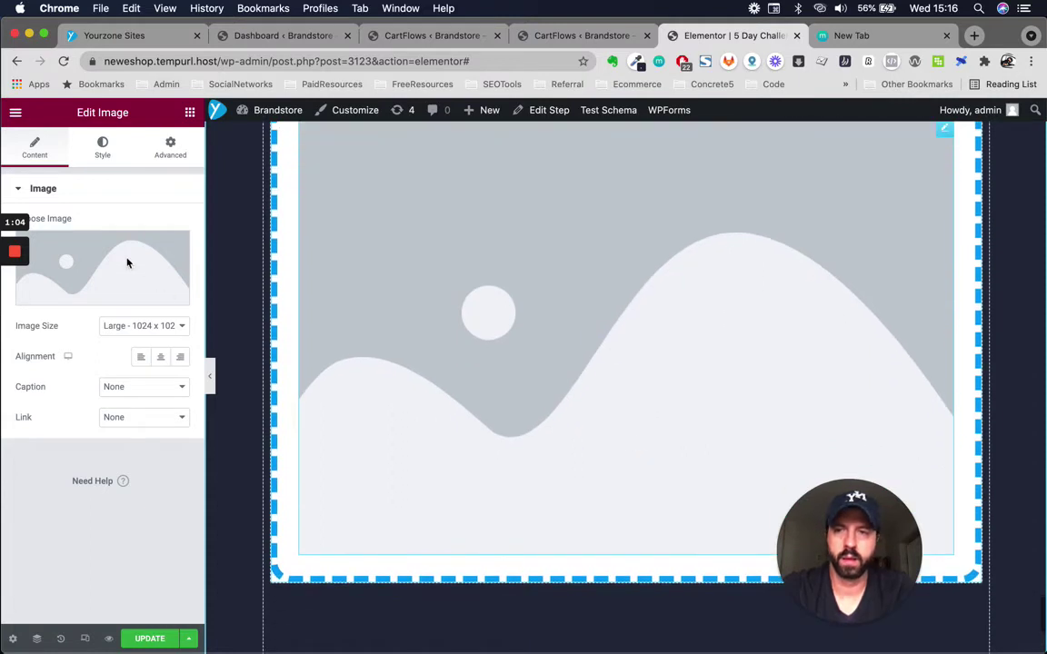
Insert secure-payment-logo.png from the media library into the new image widget below the checkout form
{"action": "left_click", "coordinate": [128, 263]}
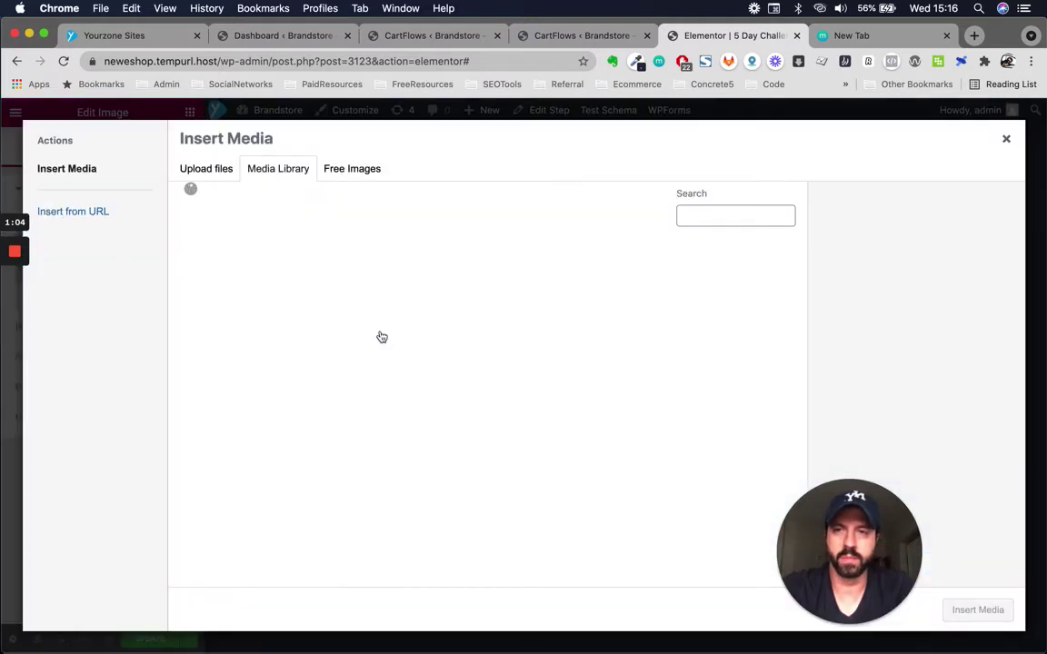
{"action": "left_click", "coordinate": [627, 295]}
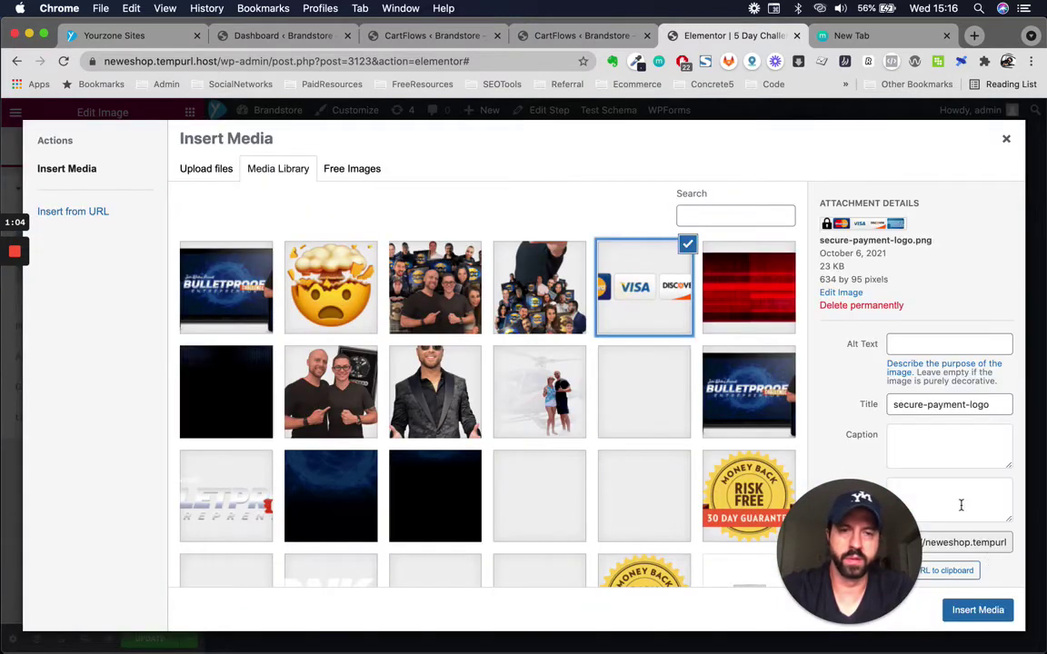
{"action": "left_click", "coordinate": [971, 611]}
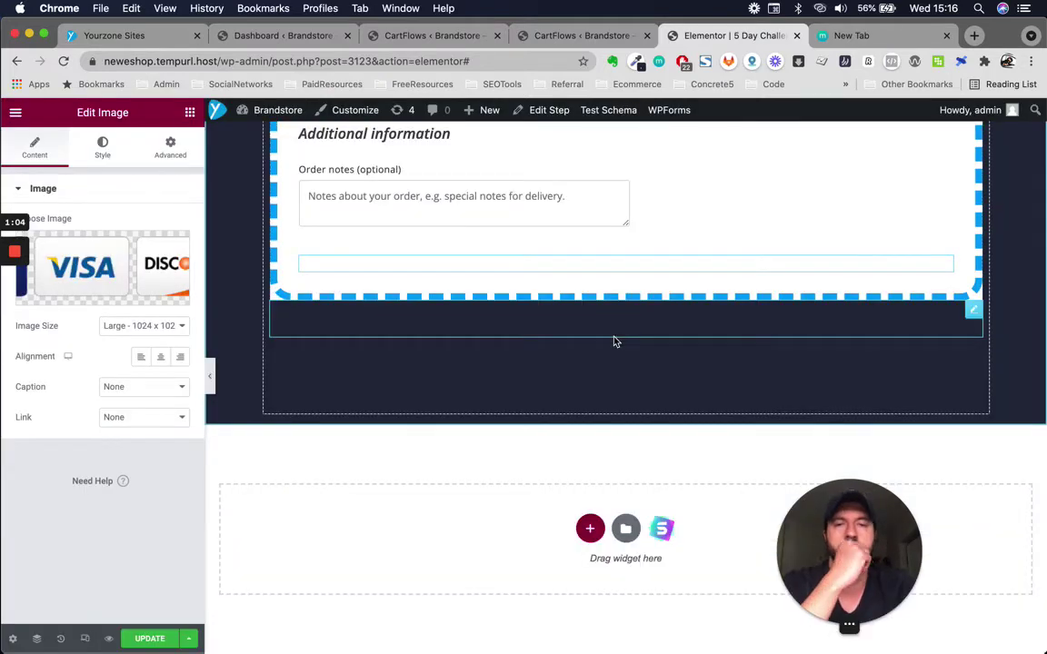
{"action": "scroll", "coordinate": [694, 241], "scroll_direction": "up", "scroll_amount": 2}
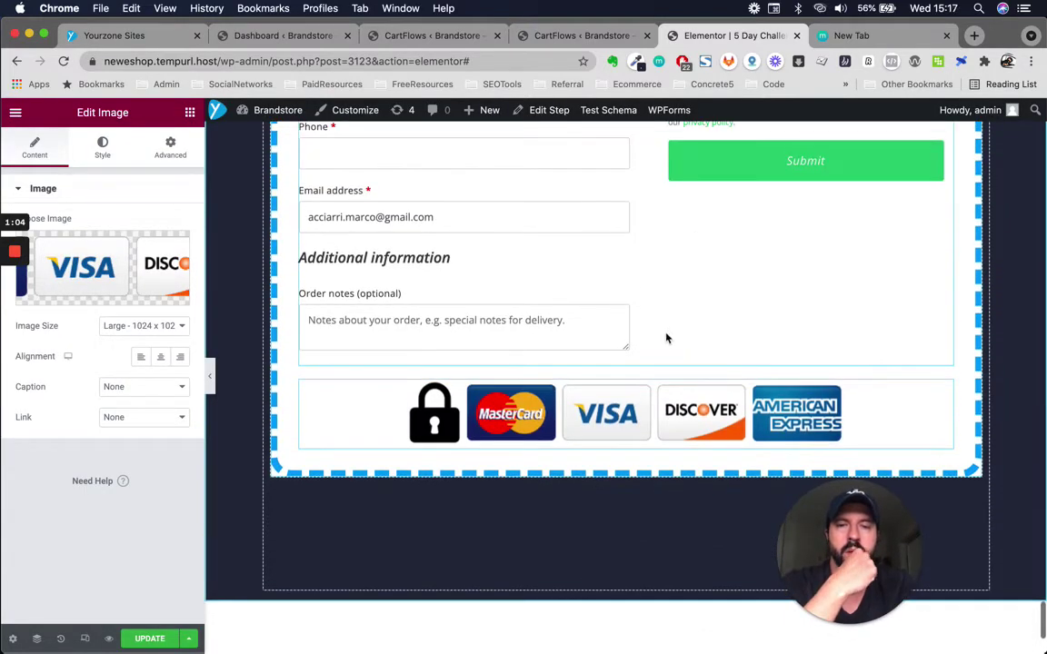
{"action": "scroll", "coordinate": [666, 338], "scroll_direction": "up", "scroll_amount": 1}
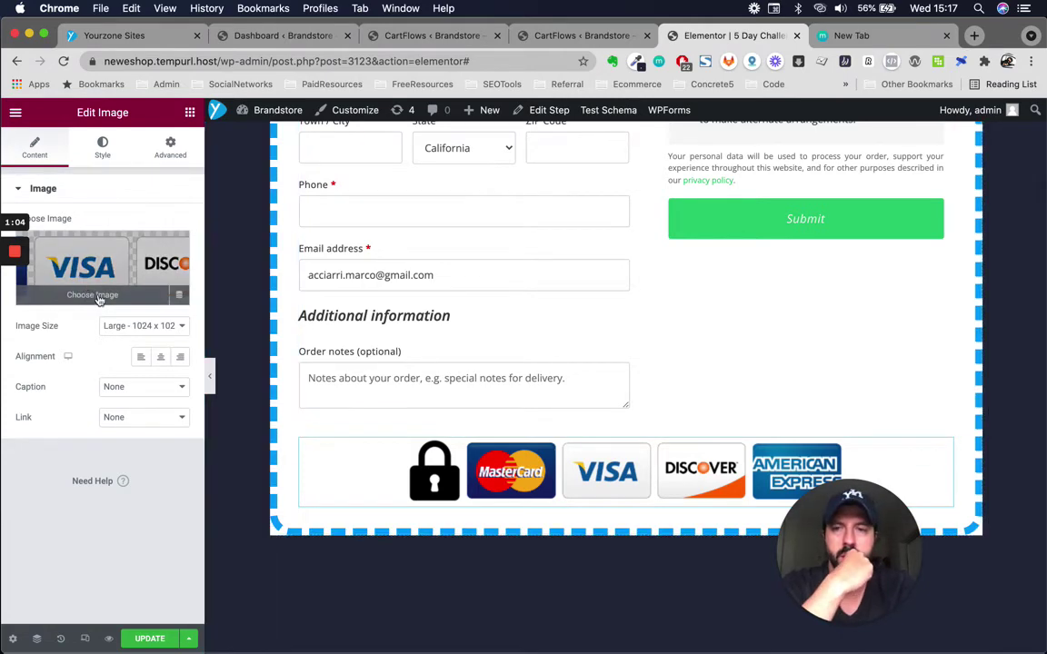
Try the Medium Large size for the secure payment logo, then set its image size to Medium
{"action": "left_click", "coordinate": [144, 326]}
{"action": "left_click", "coordinate": [156, 313]}
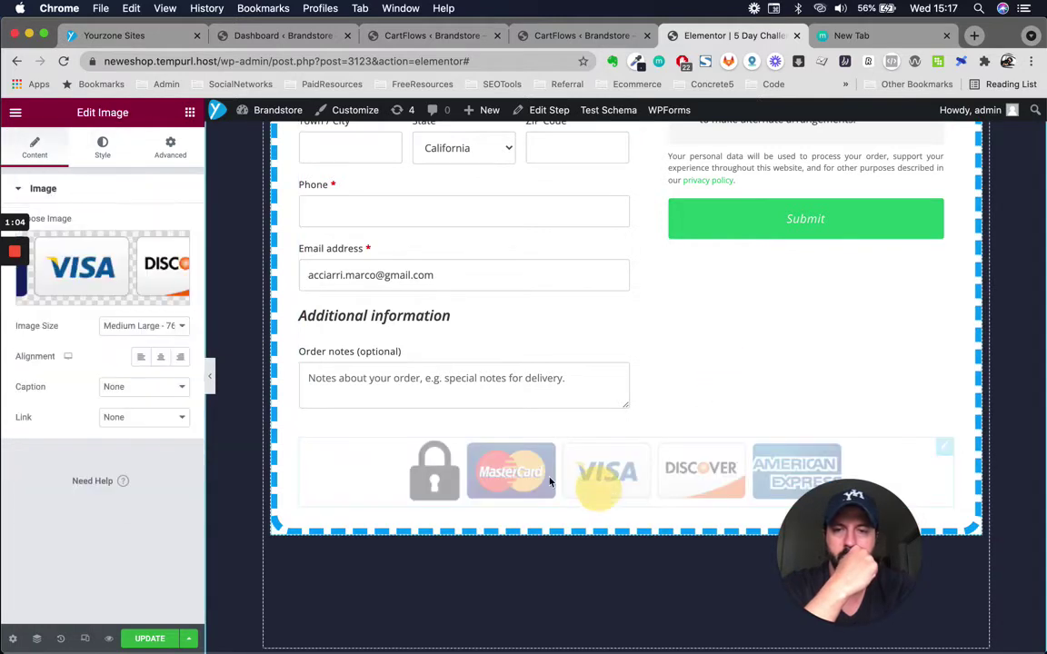
{"action": "left_click", "coordinate": [156, 325]}
{"action": "left_click", "coordinate": [152, 311]}
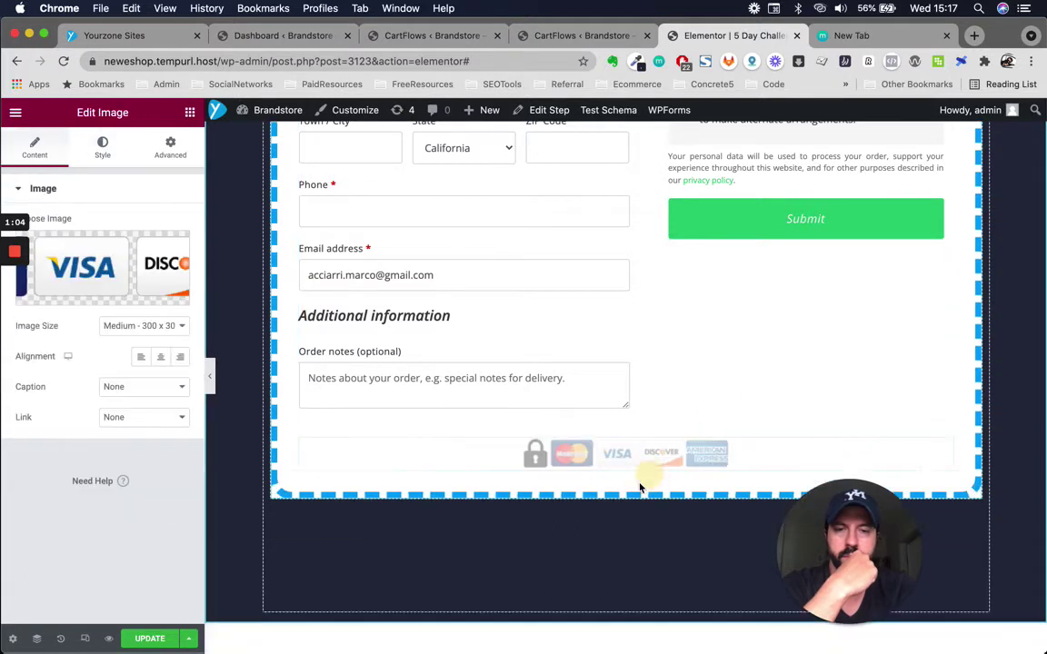
{"action": "scroll", "coordinate": [621, 528], "scroll_direction": "down", "scroll_amount": 1}
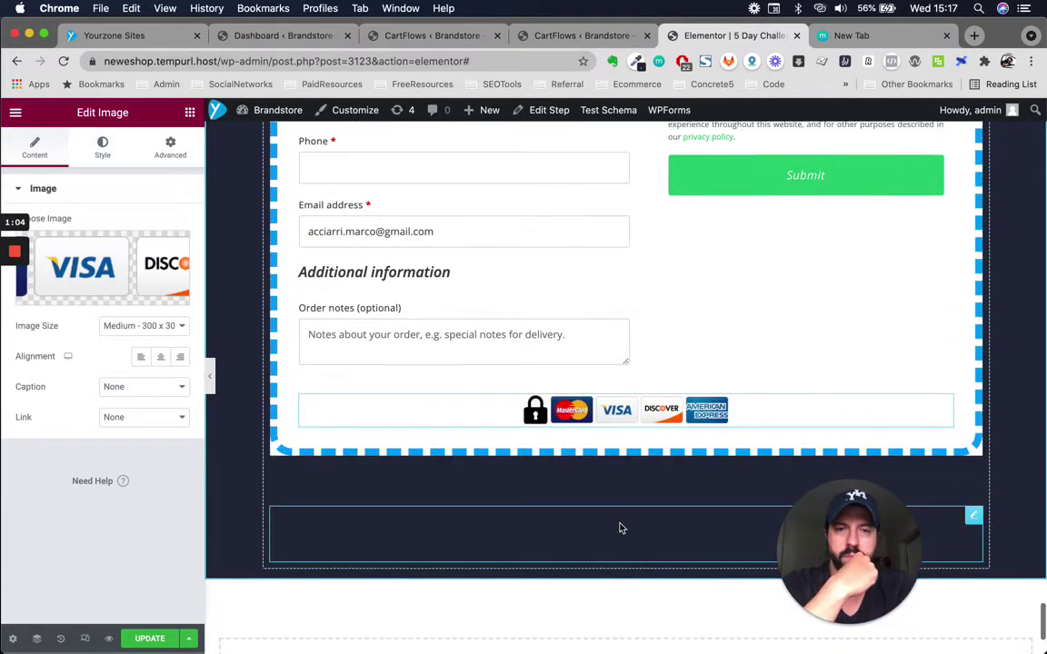
{"action": "scroll", "coordinate": [284, 483], "scroll_direction": "up", "scroll_amount": 1}
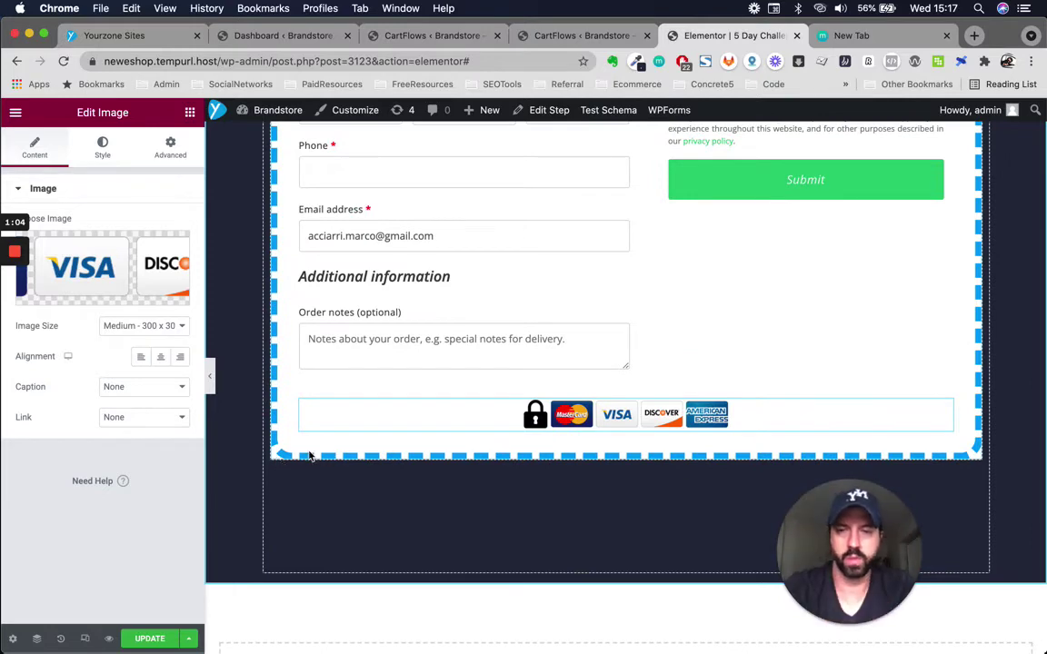
{"action": "scroll", "coordinate": [309, 456], "scroll_direction": "up", "scroll_amount": 1}
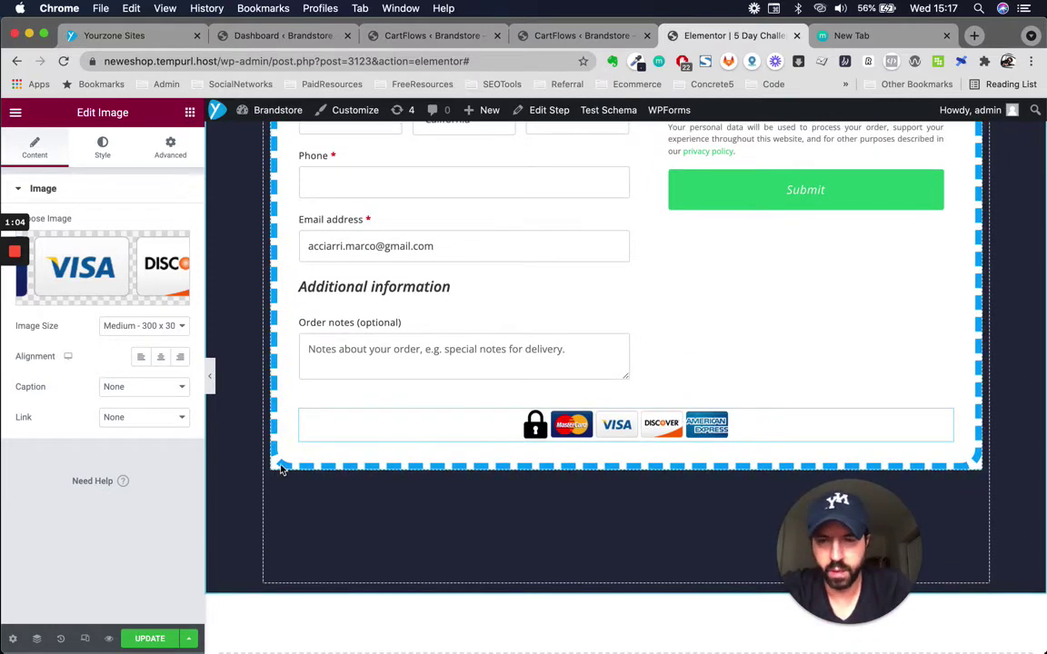
Clear the background color of the inner section with the dashed blue border and check its rounded corners
{"action": "scroll", "coordinate": [282, 469], "scroll_direction": "up", "scroll_amount": 5}
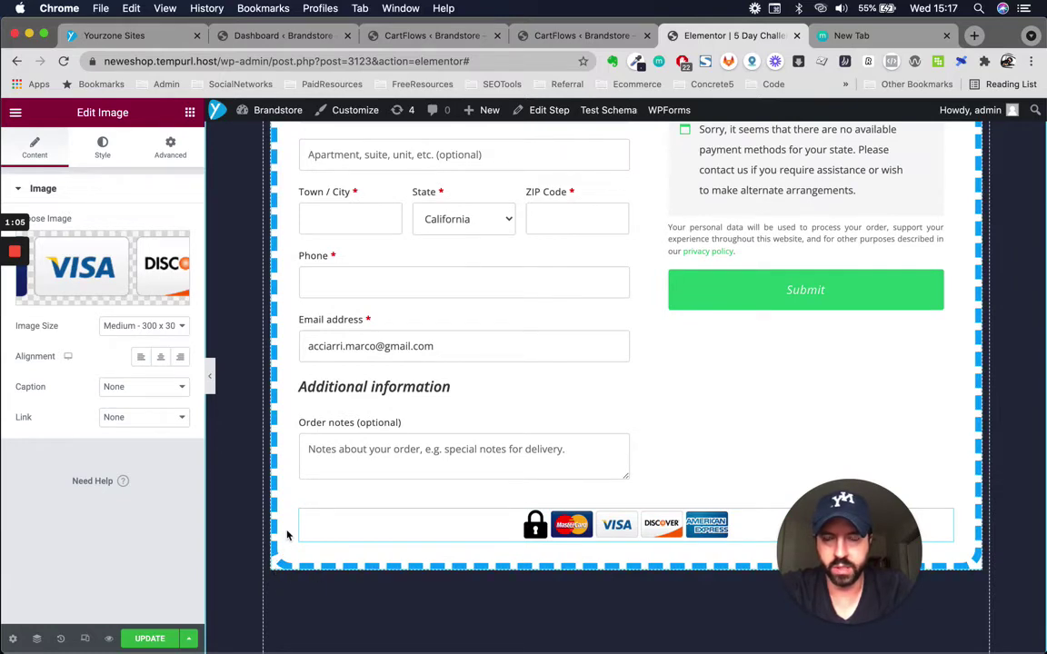
{"action": "scroll", "coordinate": [288, 535], "scroll_direction": "up", "scroll_amount": 15}
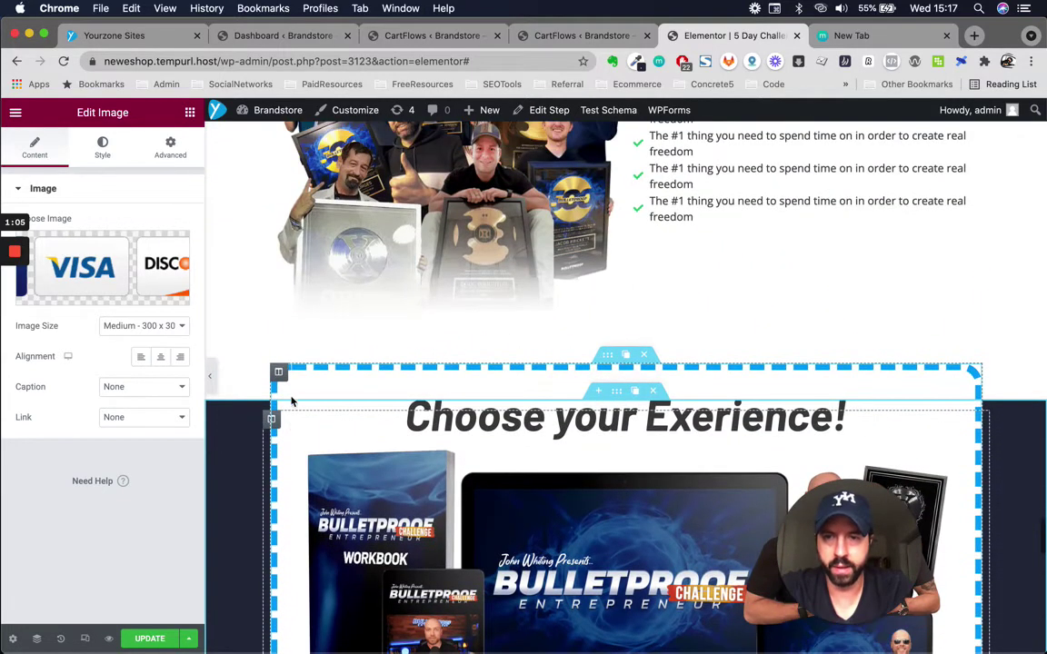
{"action": "left_click", "coordinate": [280, 374]}
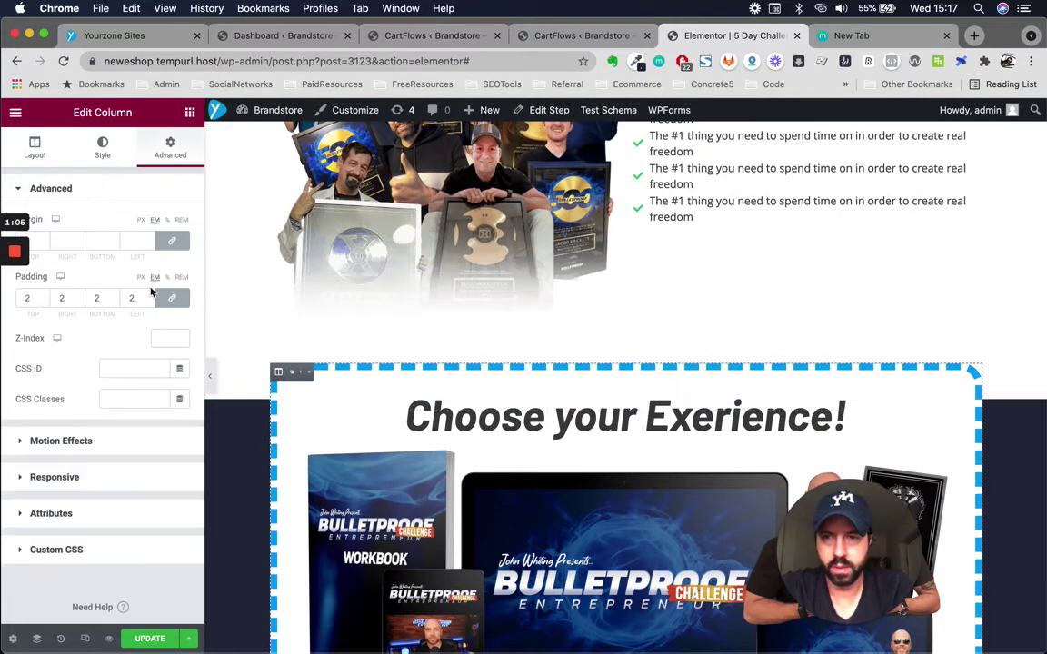
{"action": "left_click", "coordinate": [102, 150]}
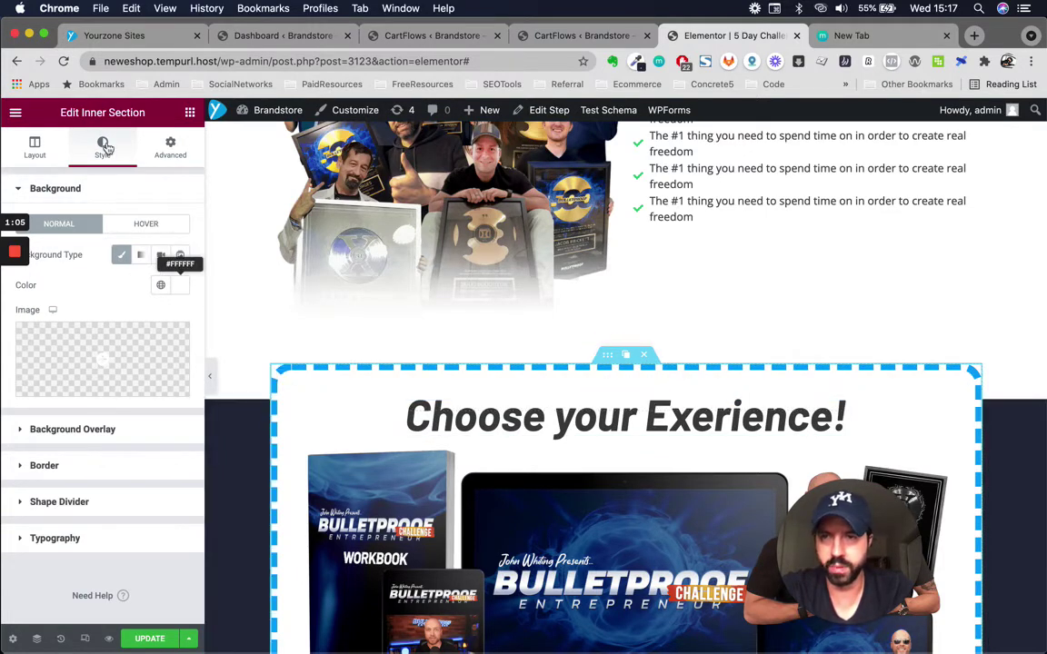
{"action": "left_click", "coordinate": [180, 286]}
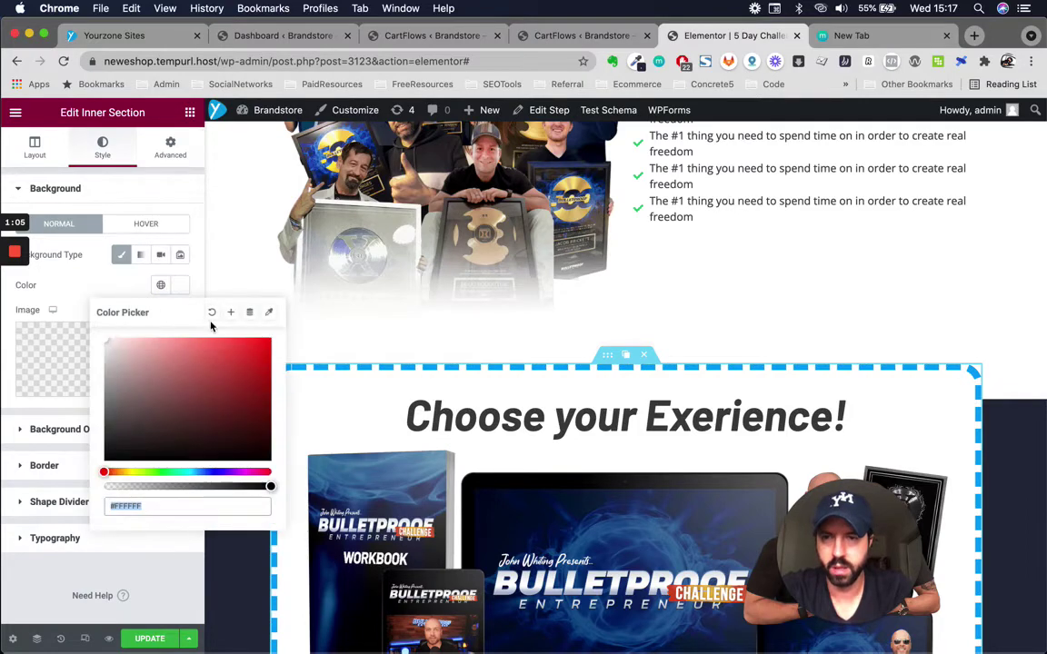
{"action": "scroll", "coordinate": [495, 450], "scroll_direction": "down", "scroll_amount": 20}
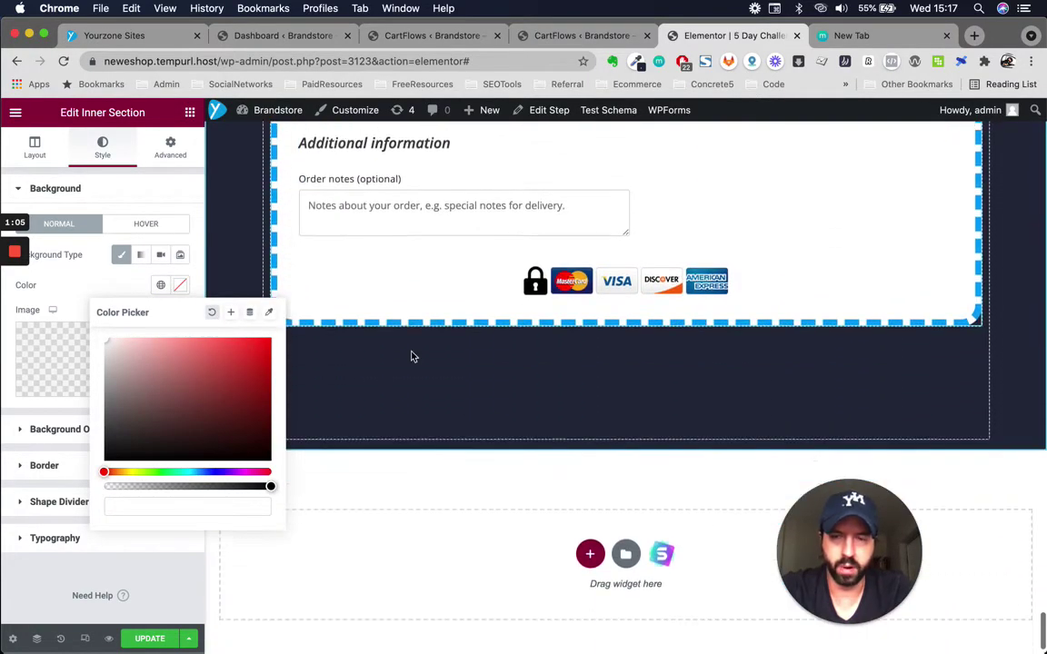
{"action": "scroll", "coordinate": [332, 261], "scroll_direction": "up", "scroll_amount": 4}
{"action": "scroll", "coordinate": [332, 261], "scroll_direction": "up", "scroll_amount": 1}
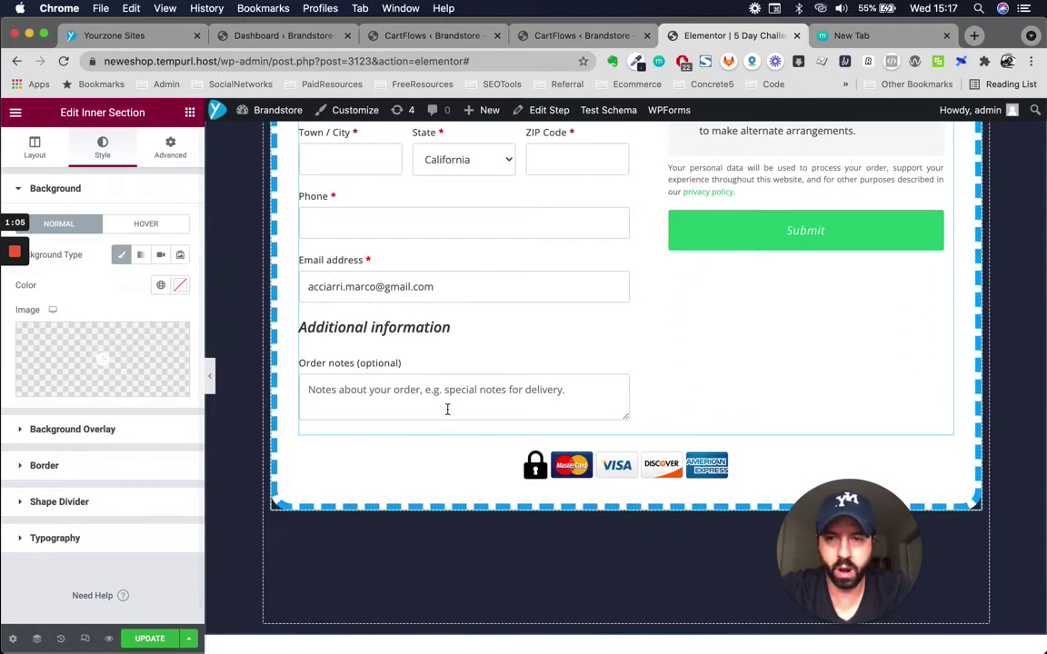
{"action": "scroll", "coordinate": [402, 531], "scroll_direction": "down", "scroll_amount": 2}
{"action": "scroll", "coordinate": [444, 396], "scroll_direction": "up", "scroll_amount": 15}
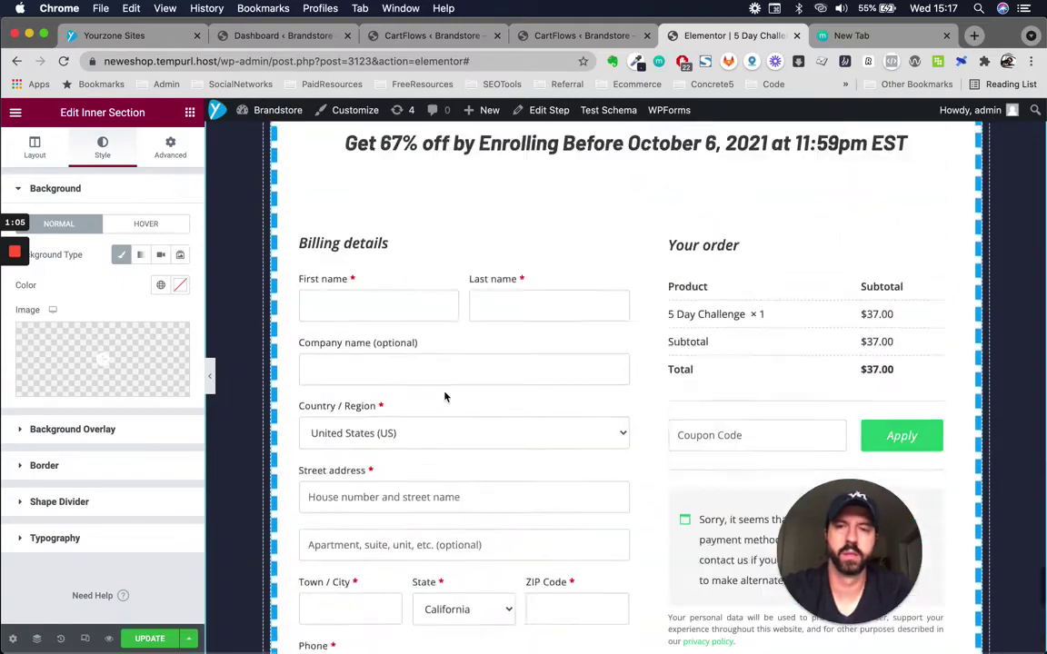
Review the Frequently Asked Questions section below the reference page's form, and return to Elementor
{"action": "key", "text": "ctrl+Up"}
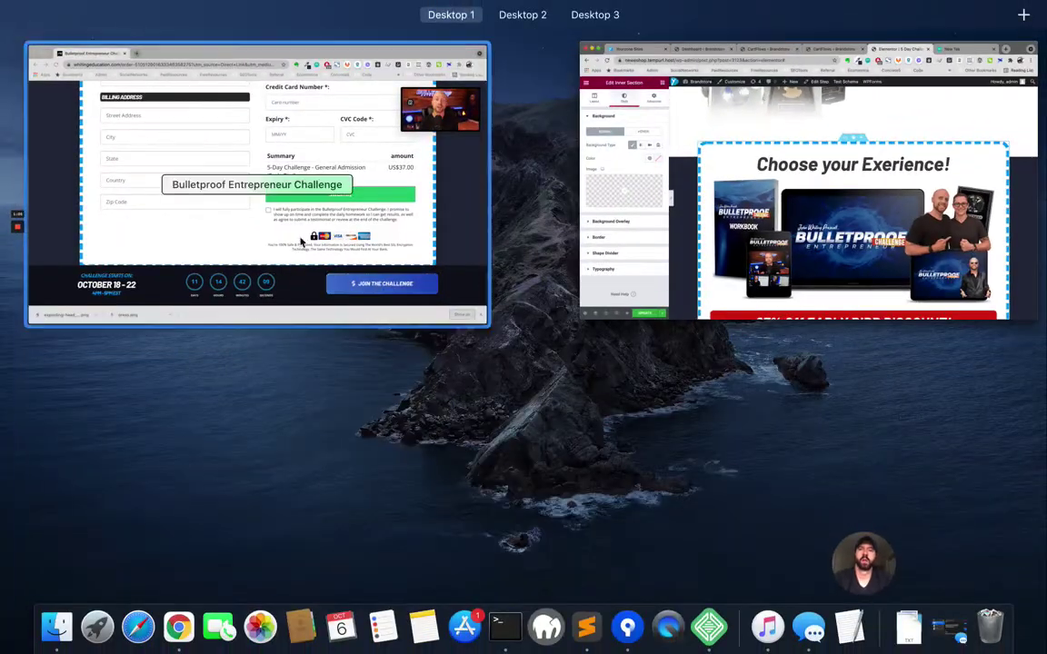
{"action": "left_click", "coordinate": [364, 300]}
{"action": "scroll", "coordinate": [370, 414], "scroll_direction": "down", "scroll_amount": 10}
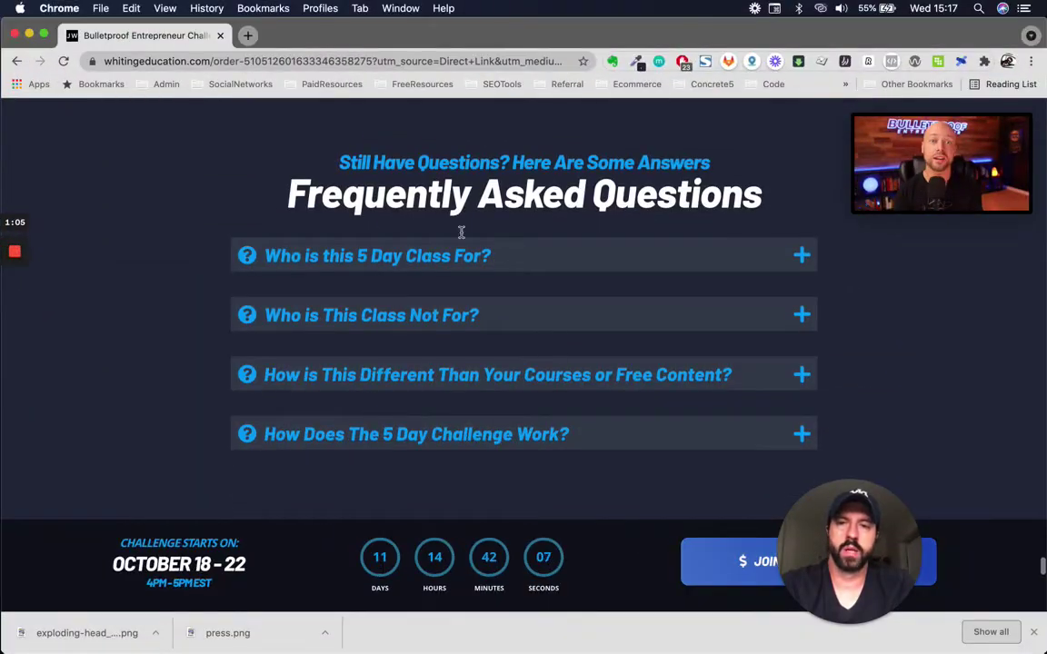
{"action": "scroll", "coordinate": [636, 382], "scroll_direction": "down", "scroll_amount": 1}
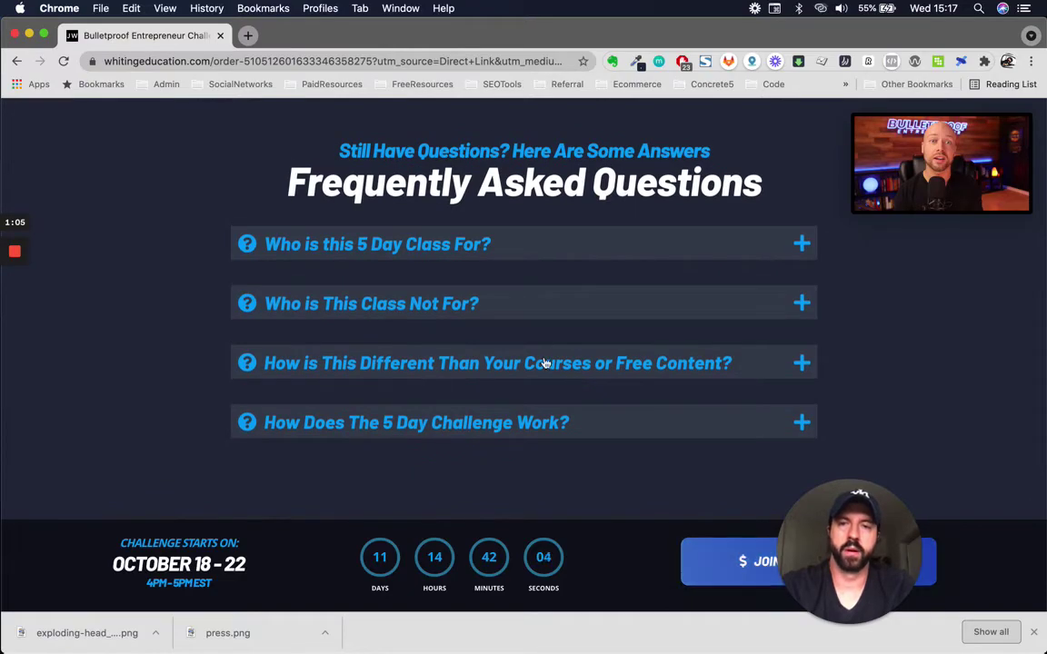
{"action": "key", "text": "ctrl+Up"}
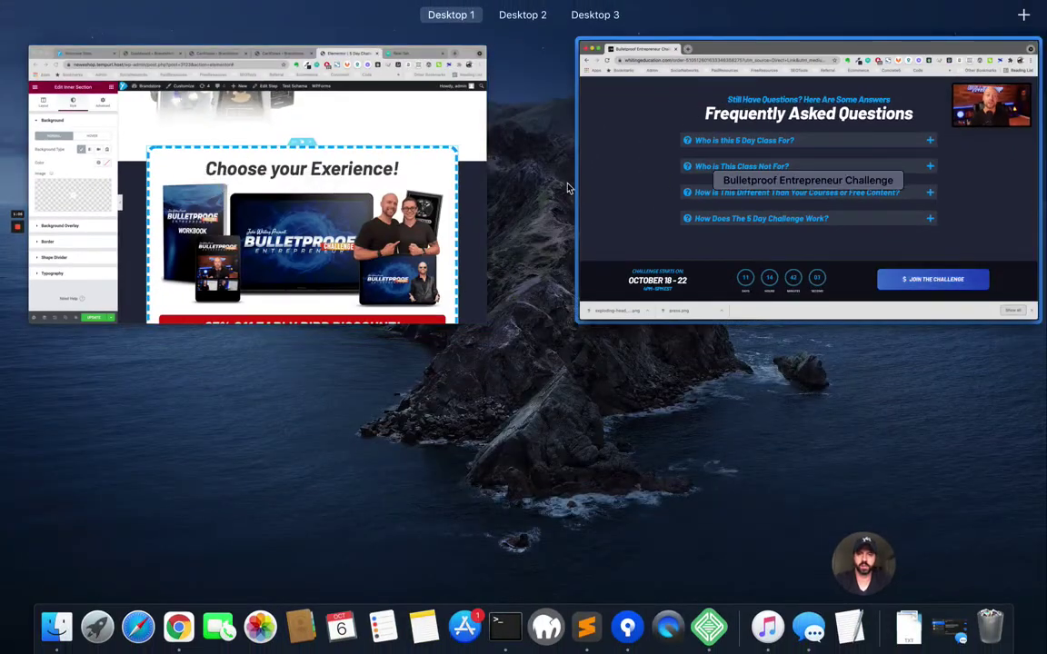
{"action": "left_click", "coordinate": [360, 201]}
{"action": "scroll", "coordinate": [600, 346], "scroll_direction": "down", "scroll_amount": 3}
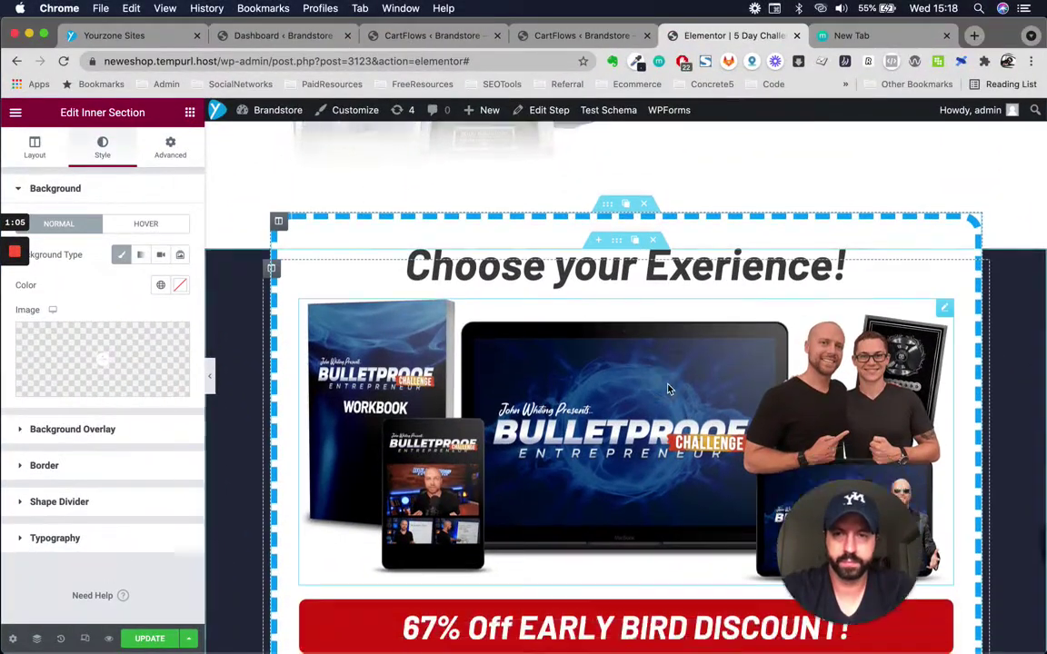
Copy the dark outer section that contains the dashed-border checkout box
{"action": "scroll", "coordinate": [601, 345], "scroll_direction": "up", "scroll_amount": 1}
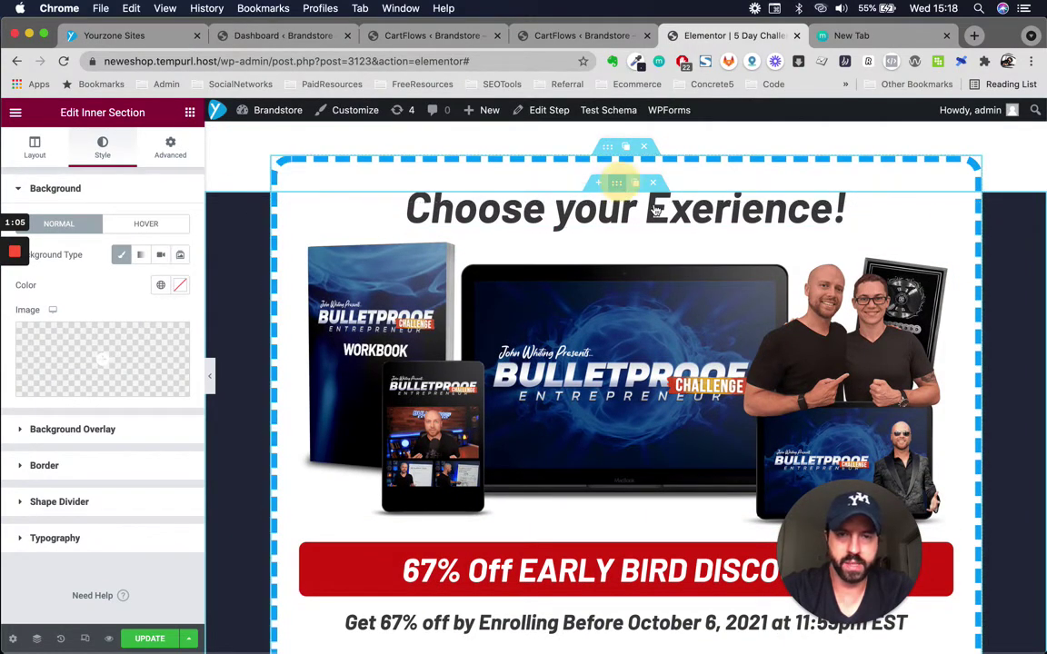
{"action": "right_click", "coordinate": [622, 186]}
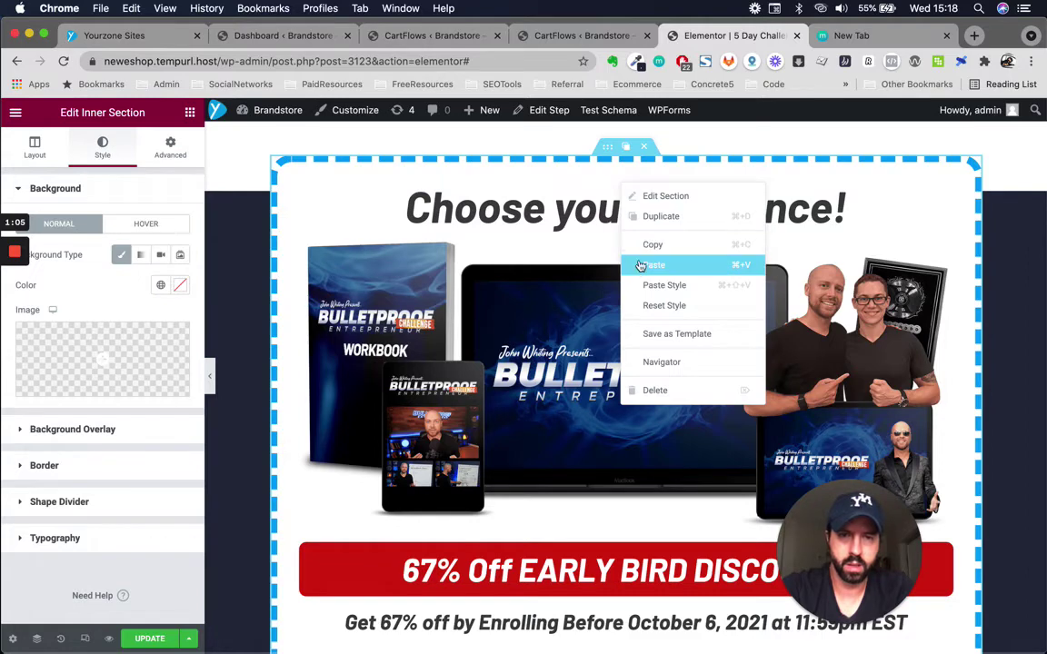
{"action": "left_click", "coordinate": [651, 245]}
{"action": "scroll", "coordinate": [563, 419], "scroll_direction": "down", "scroll_amount": 15}
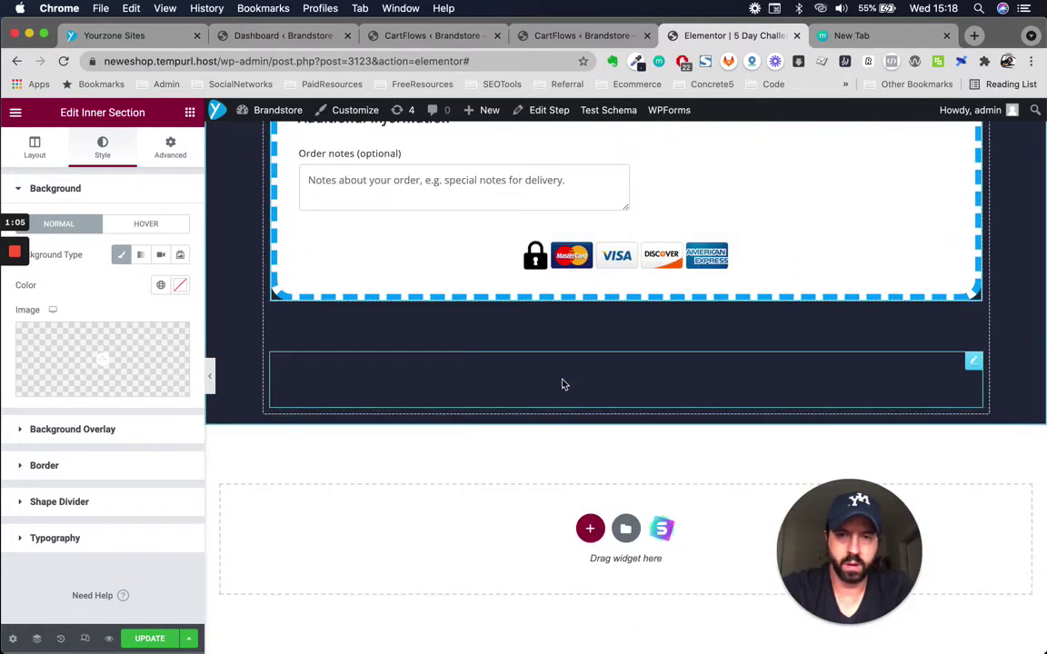
Compare the gap below the form with the reference page, and set the spacer directly below the dashed box to 100 px
{"action": "key", "text": "ctrl+Up"}
{"action": "left_click", "coordinate": [329, 227]}
{"action": "scroll", "coordinate": [418, 279], "scroll_direction": "up", "scroll_amount": 3}
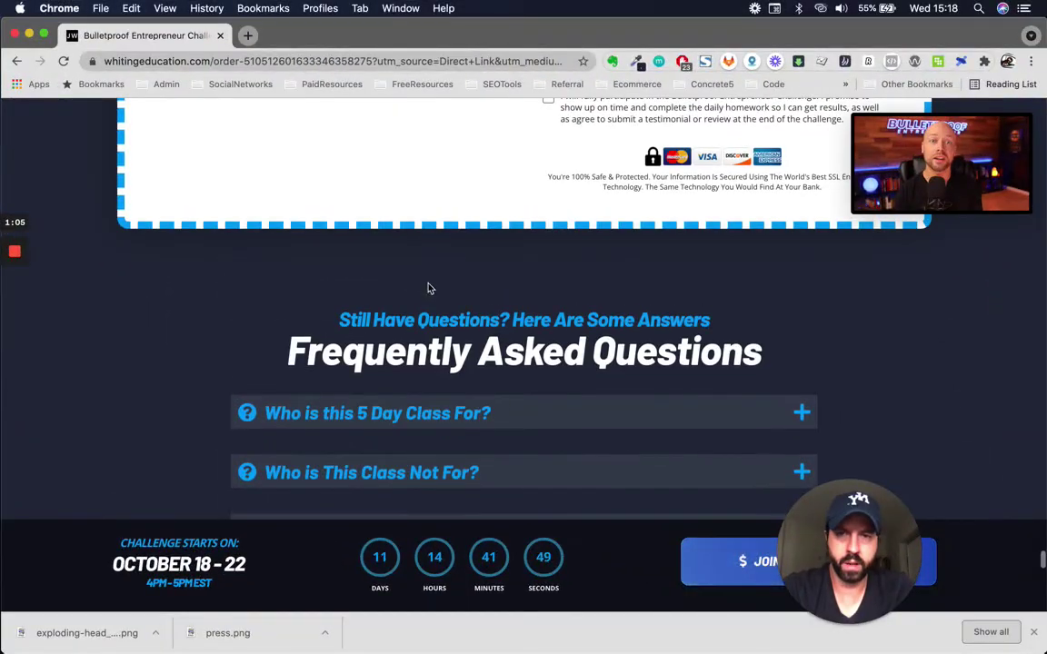
{"action": "key", "text": "ctrl+Up"}
{"action": "left_click", "coordinate": [314, 212]}
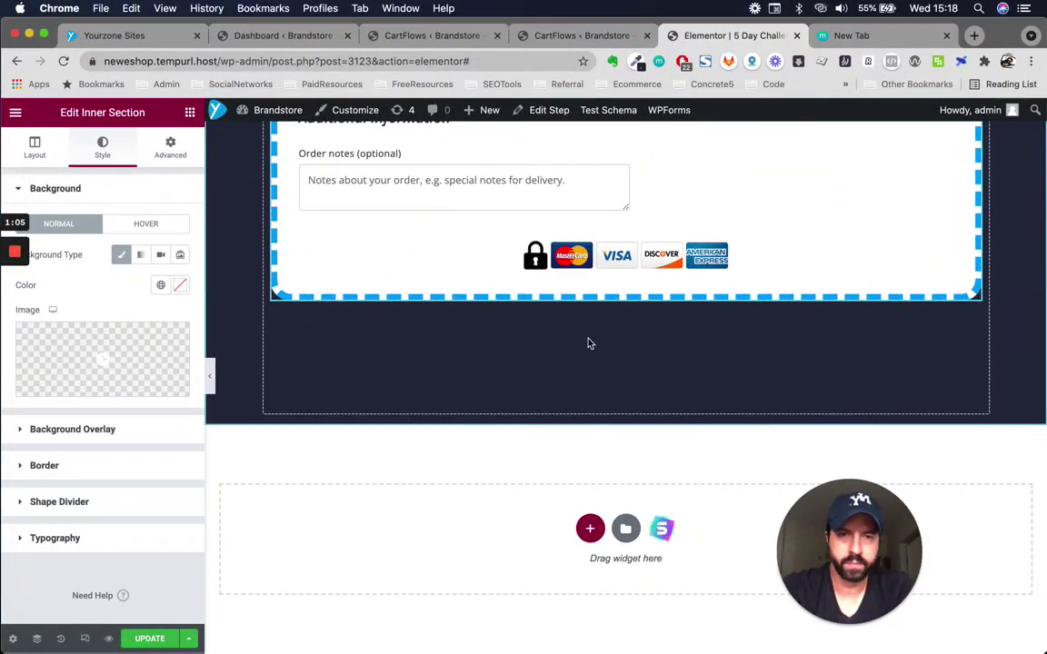
{"action": "left_click", "coordinate": [624, 324]}
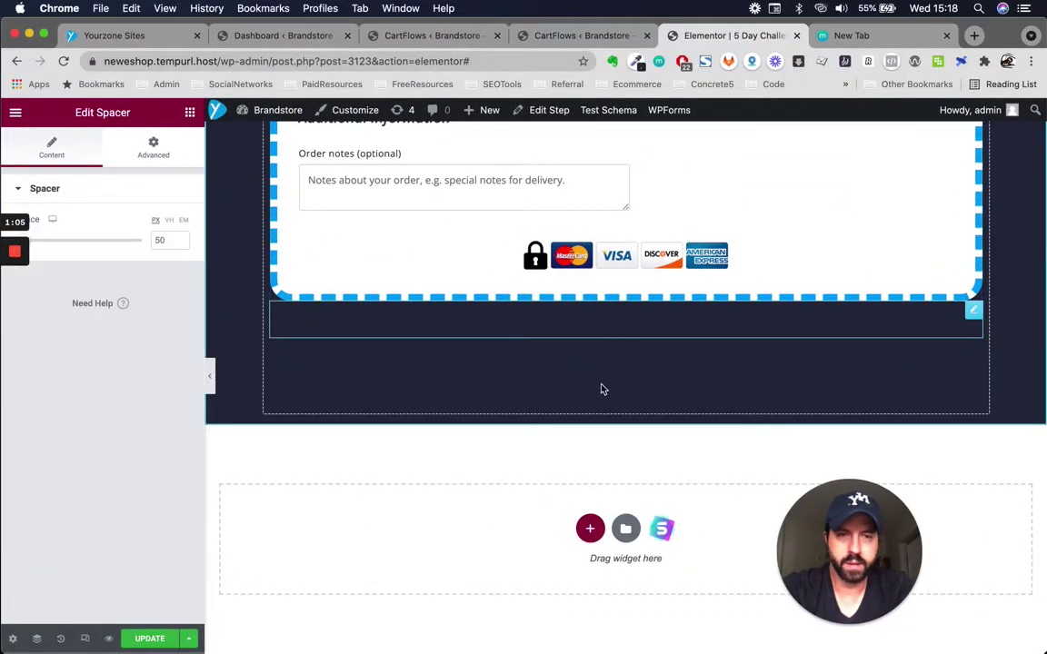
{"action": "left_click", "coordinate": [638, 324]}
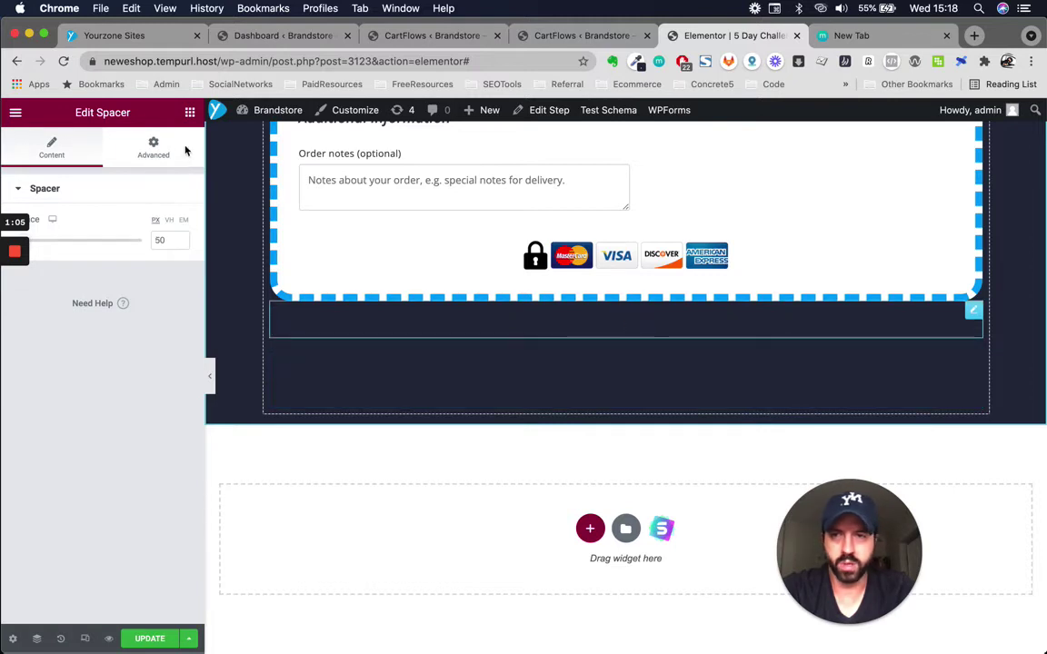
{"action": "type", "text": "0"}
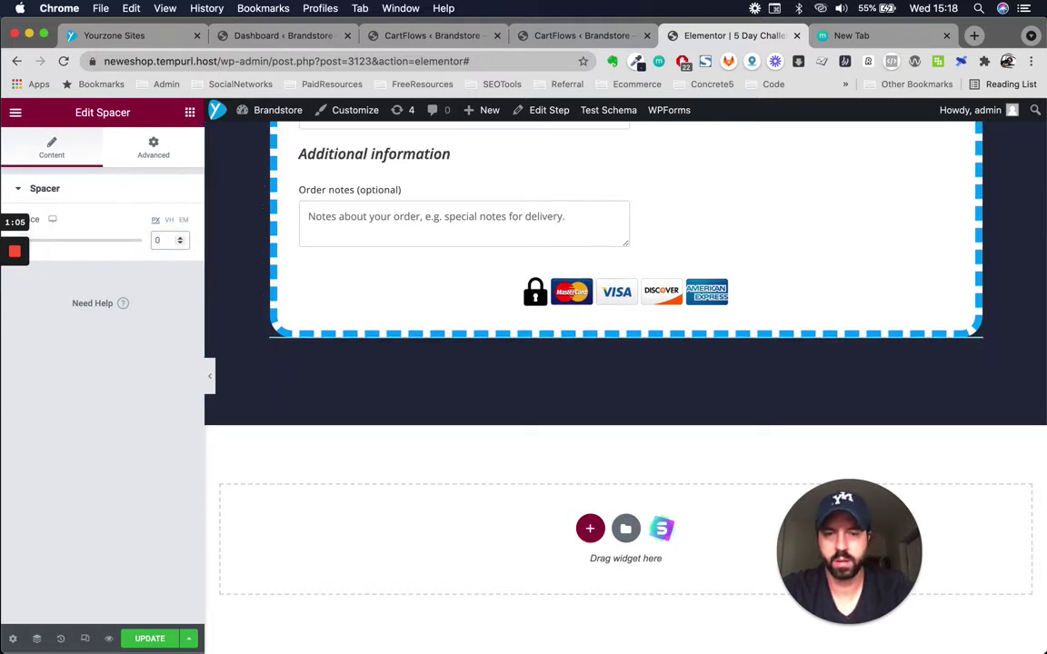
{"action": "type", "text": "100"}
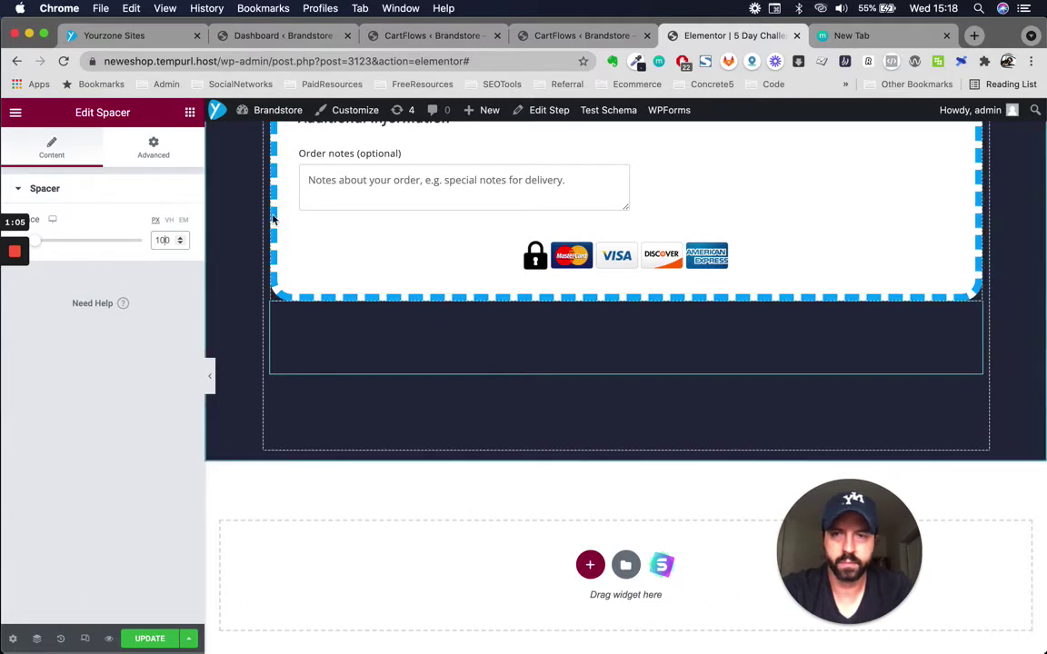
Add a Heading widget directly below the spacer under the dashed-border checkout box
{"action": "left_click", "coordinate": [190, 111]}
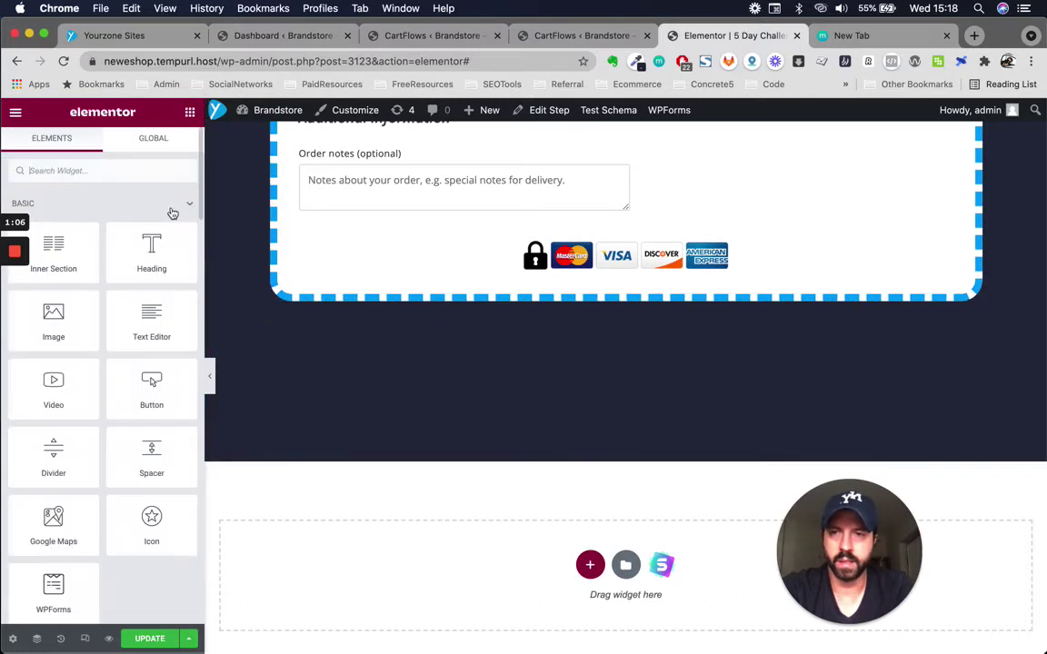
{"action": "left_click_drag", "start_coordinate": [151, 247], "coordinate": [615, 369]}
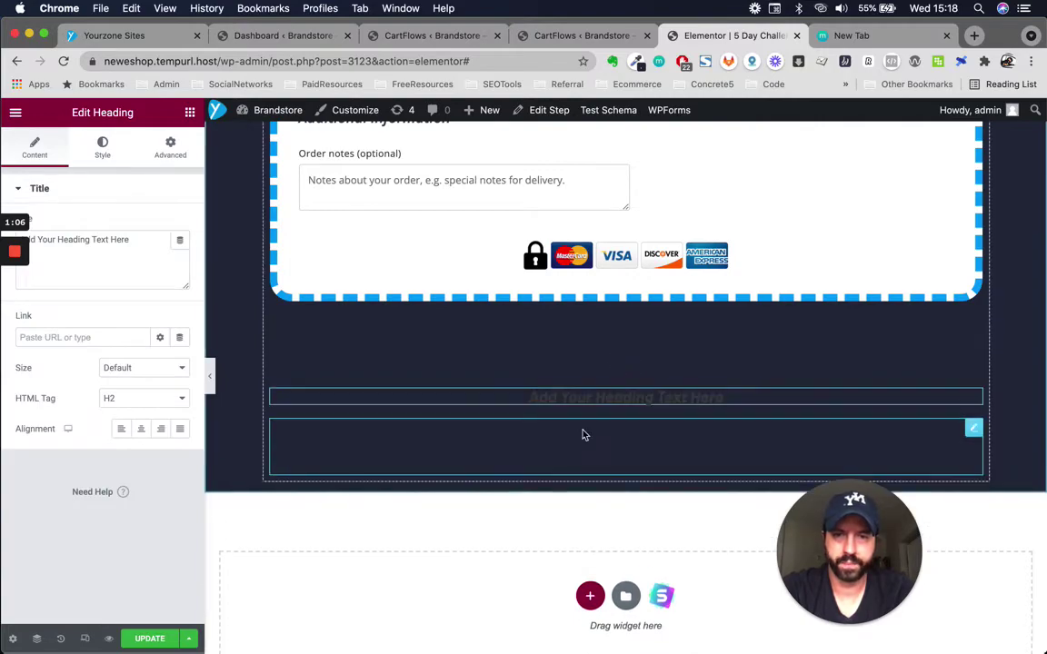
{"action": "key", "text": "ctrl+Up"}
{"action": "left_click", "coordinate": [727, 202]}
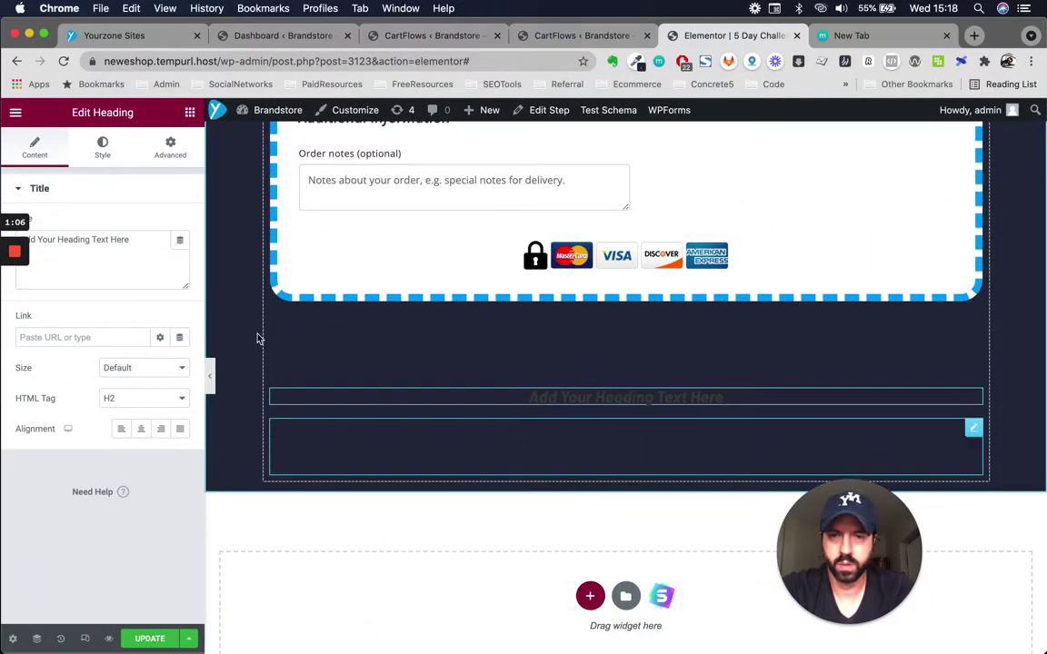
Set the new heading's text color to the global Secondary blue and compare it with the reference page
{"action": "left_click", "coordinate": [105, 150]}
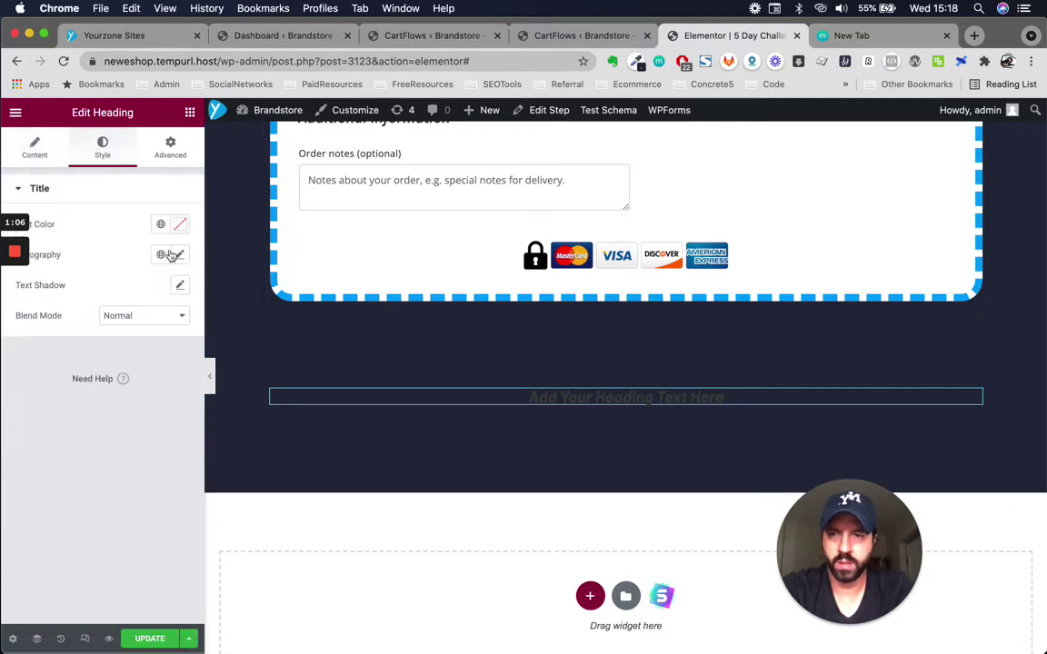
{"action": "left_click", "coordinate": [161, 225]}
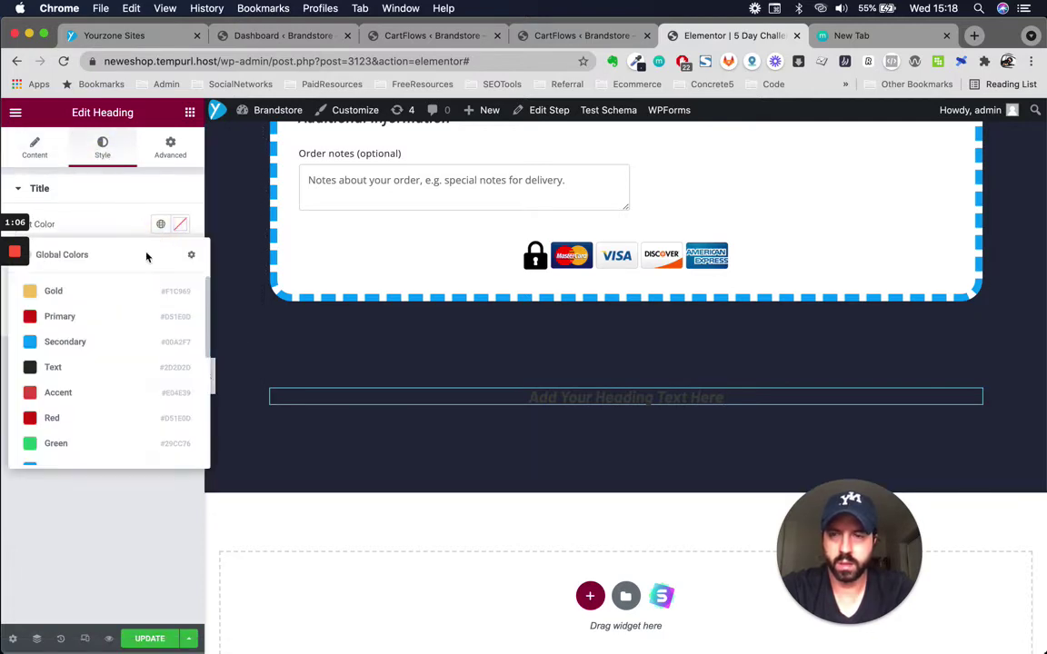
{"action": "left_click", "coordinate": [73, 346]}
{"action": "key", "text": "ctrl+Up"}
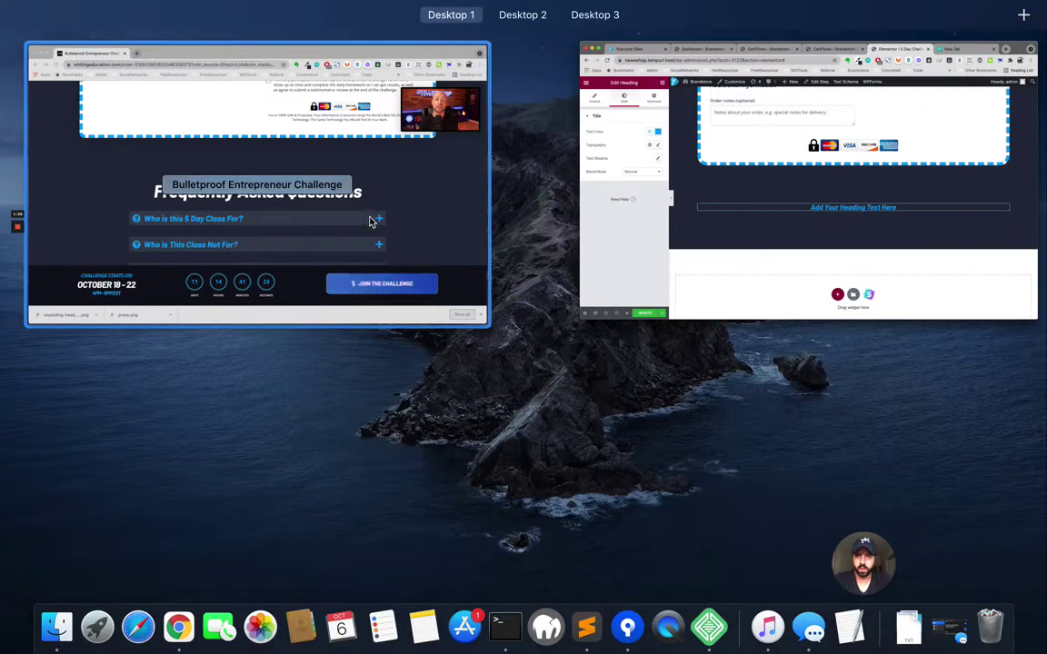
{"action": "left_click", "coordinate": [673, 230]}
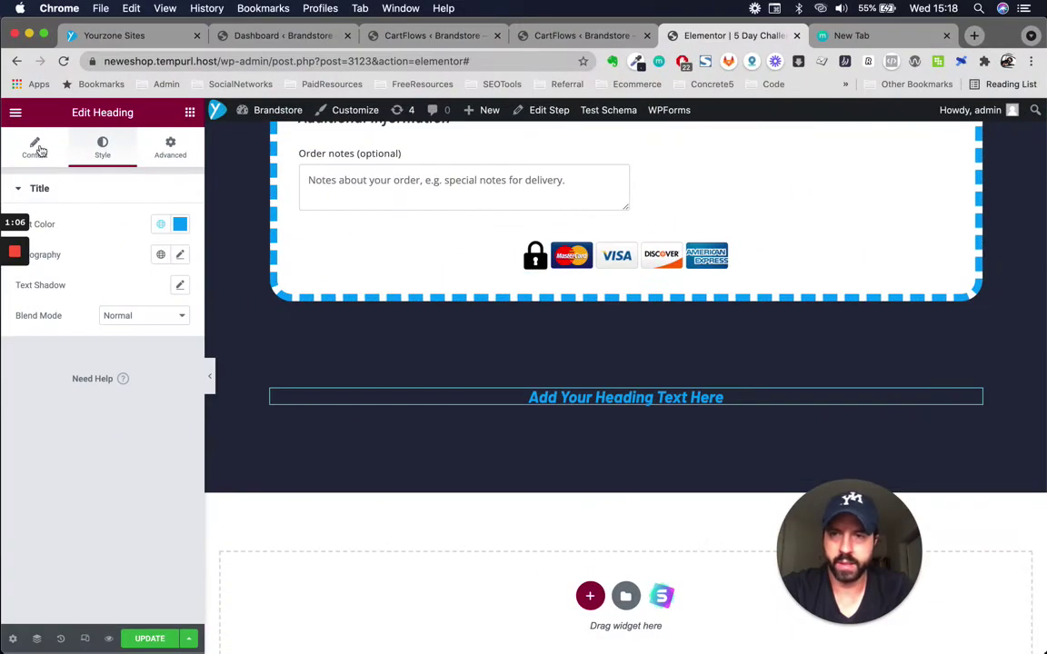
Set the size of the heading below the checkout box to Large
{"action": "left_click", "coordinate": [36, 149]}
{"action": "left_click", "coordinate": [148, 372]}
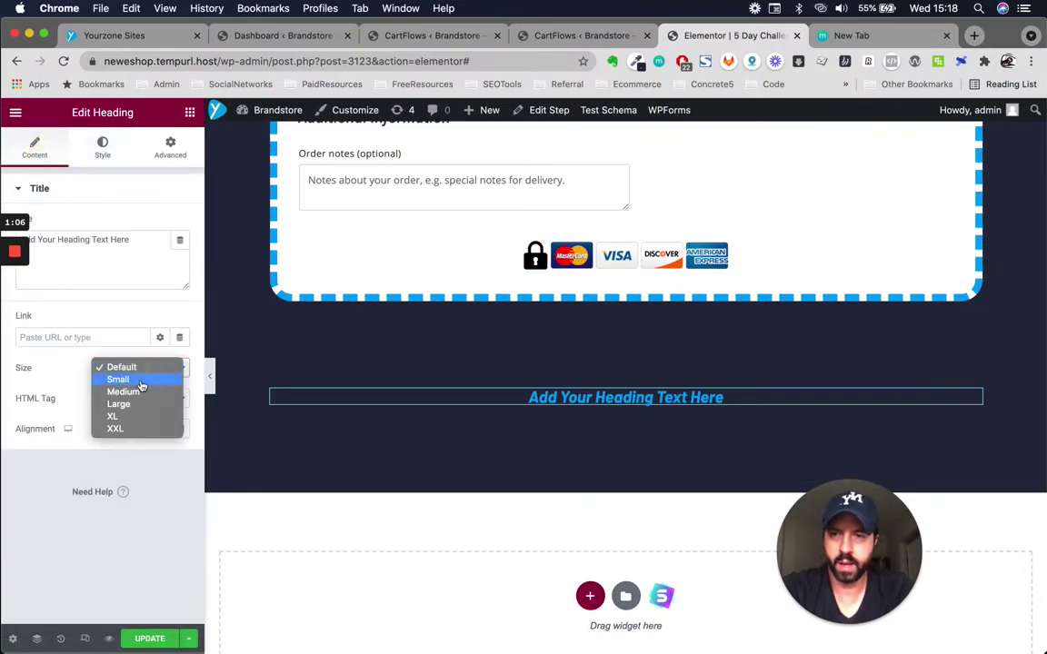
{"action": "key", "text": "Escape"}
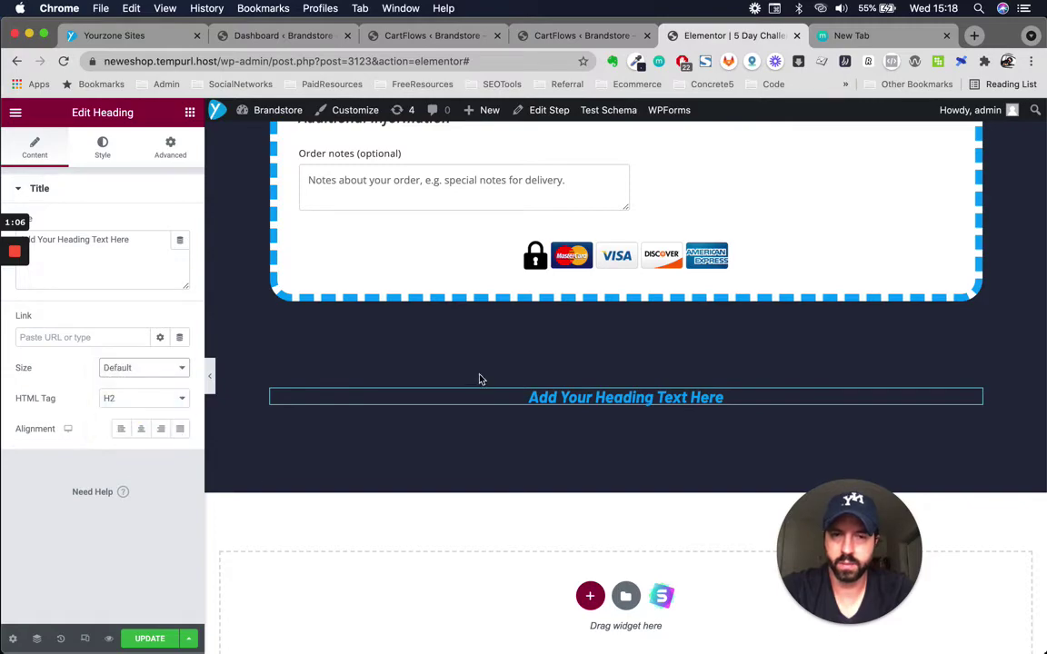
Copy the line "Still Have Questions? Here Are Some Answers" from the reference page and return to the heading in Elementor
{"action": "key", "text": "ctrl+Up"}
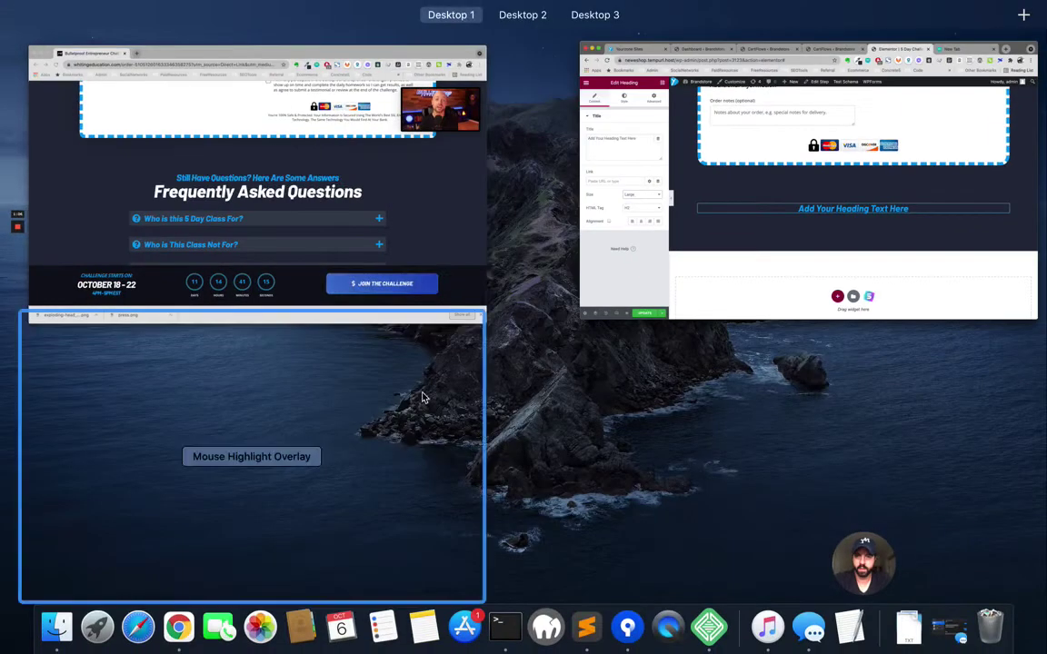
{"action": "left_click", "coordinate": [269, 245]}
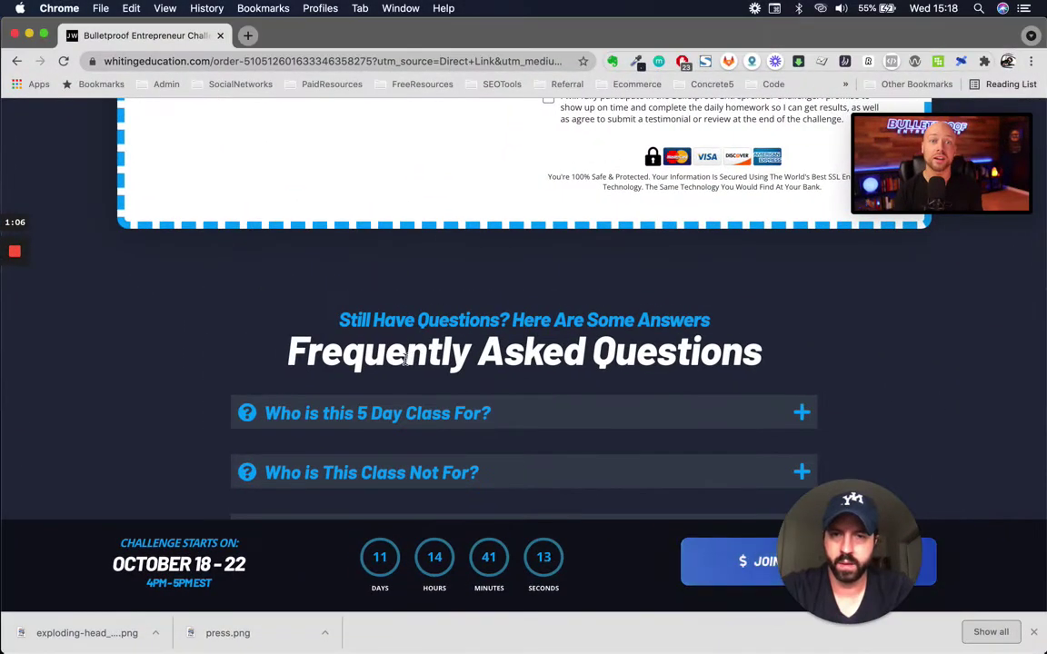
{"action": "left_click_drag", "start_coordinate": [343, 325], "coordinate": [778, 327]}
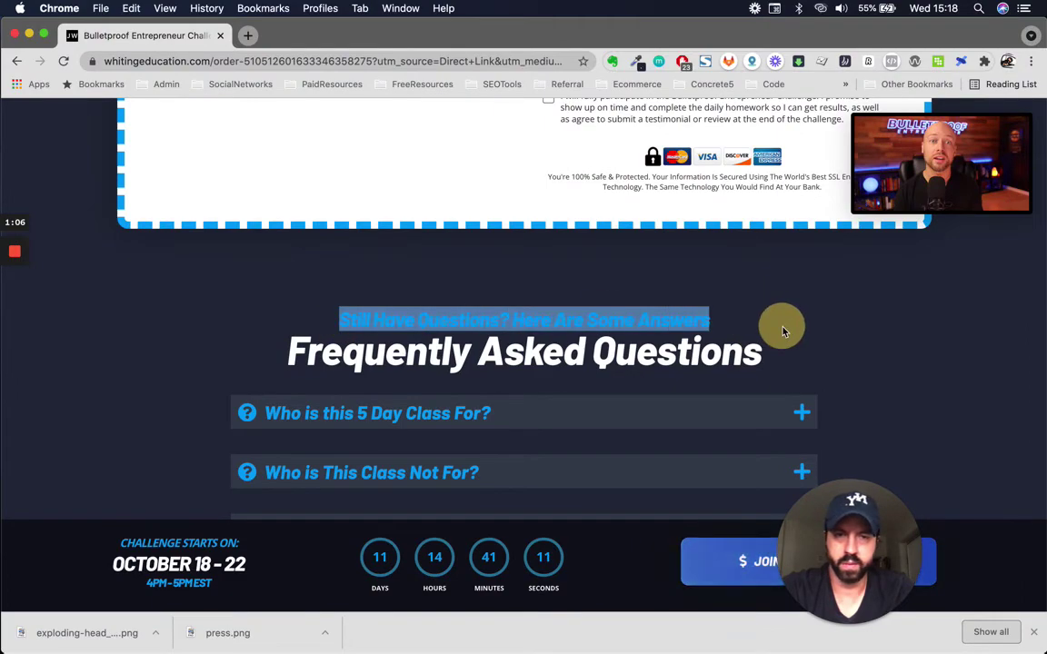
{"action": "key", "text": "ctrl+Up"}
{"action": "left_click", "coordinate": [210, 230]}
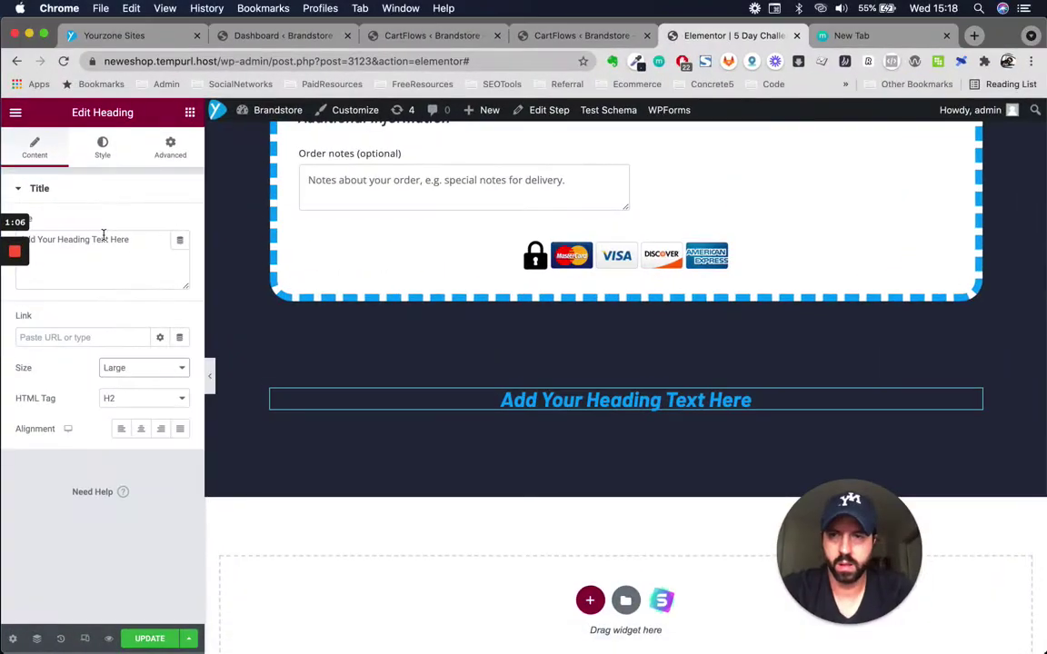
Set the heading's text to "Still Have Questions? Here Are Some Answers", then copy "Frequently Asked Questions" from the reference page and return to Elementor
{"action": "left_click", "coordinate": [132, 238]}
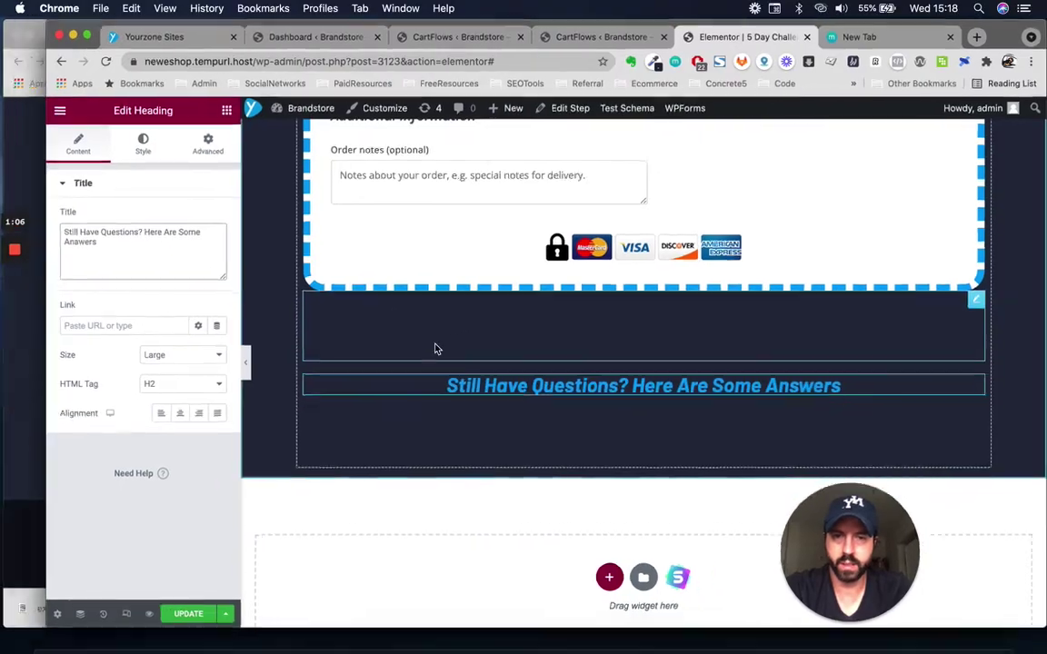
{"action": "key", "text": "ctrl+Up"}
{"action": "left_click", "coordinate": [246, 208]}
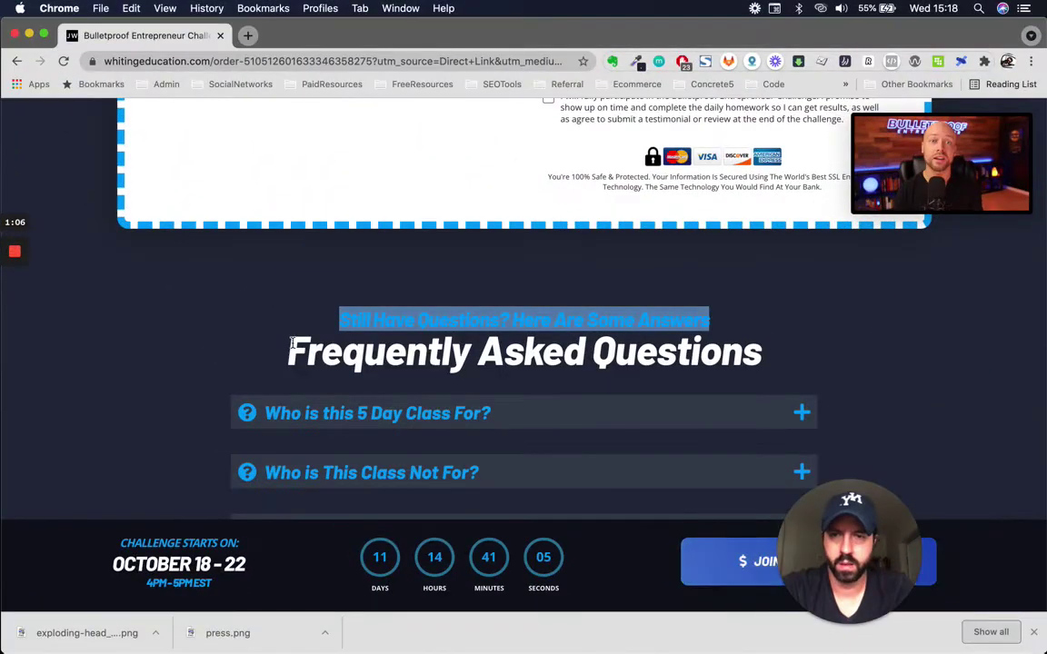
{"action": "left_click_drag", "start_coordinate": [291, 341], "coordinate": [771, 353]}
{"action": "key", "text": "ctrl+Up"}
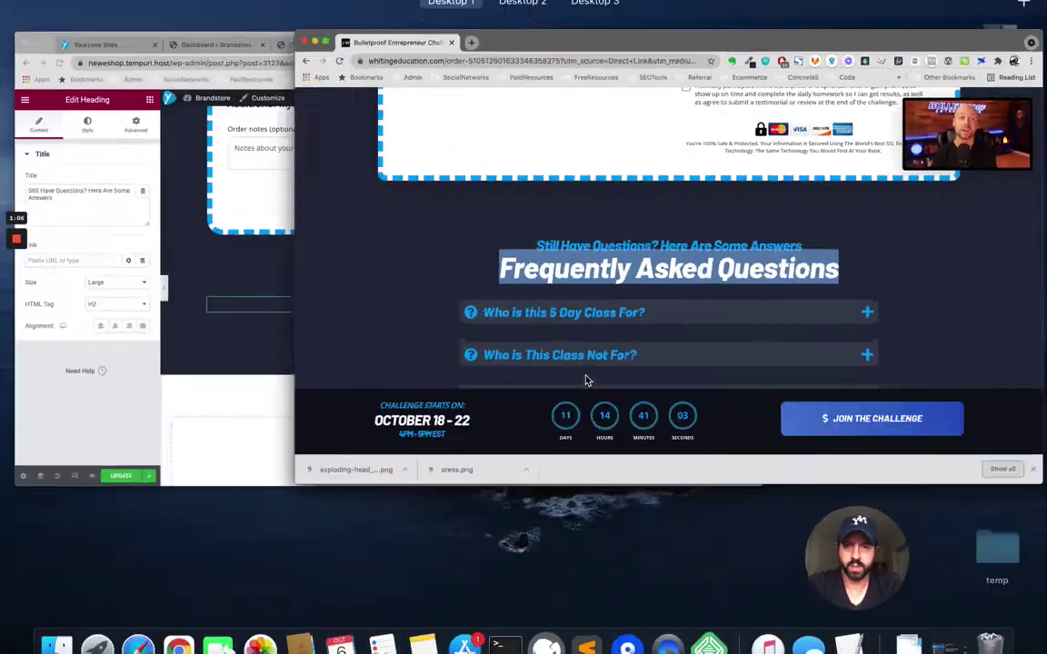
{"action": "left_click", "coordinate": [281, 213]}
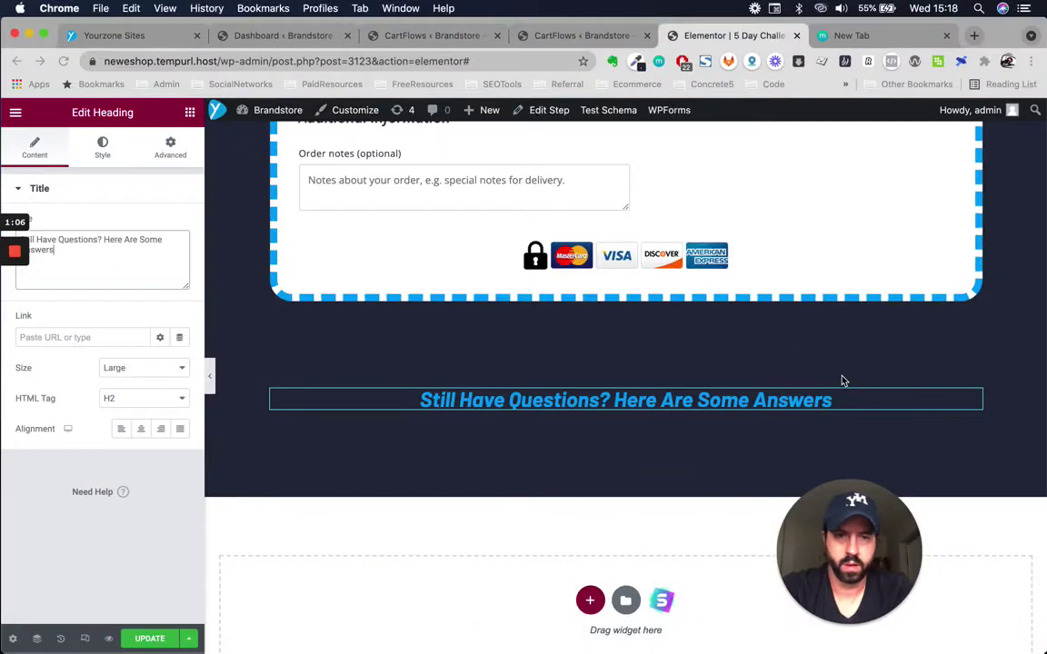
Duplicate the "Still Have Questions?" heading directly below itself and set the copy's size to XXL
{"action": "left_click", "coordinate": [956, 401]}
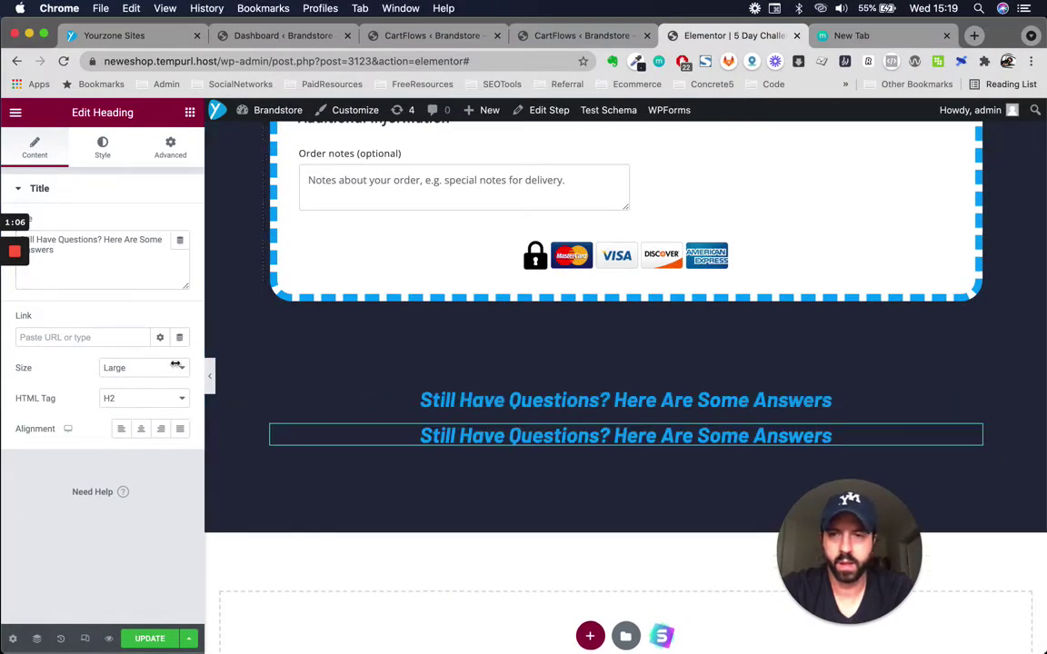
{"action": "left_click", "coordinate": [138, 370]}
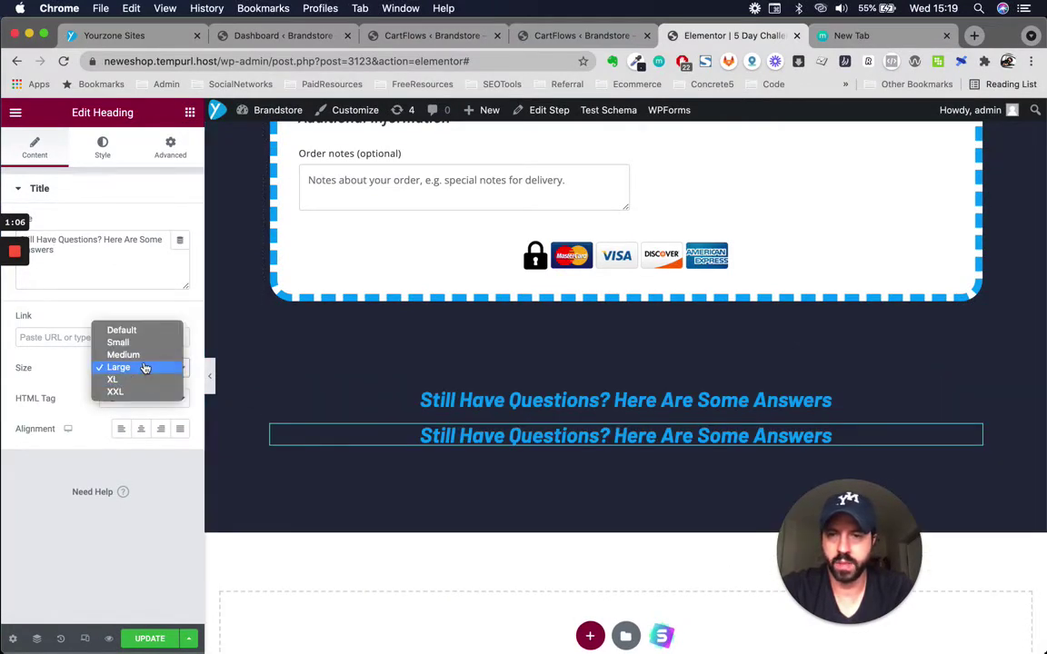
{"action": "left_click", "coordinate": [136, 385]}
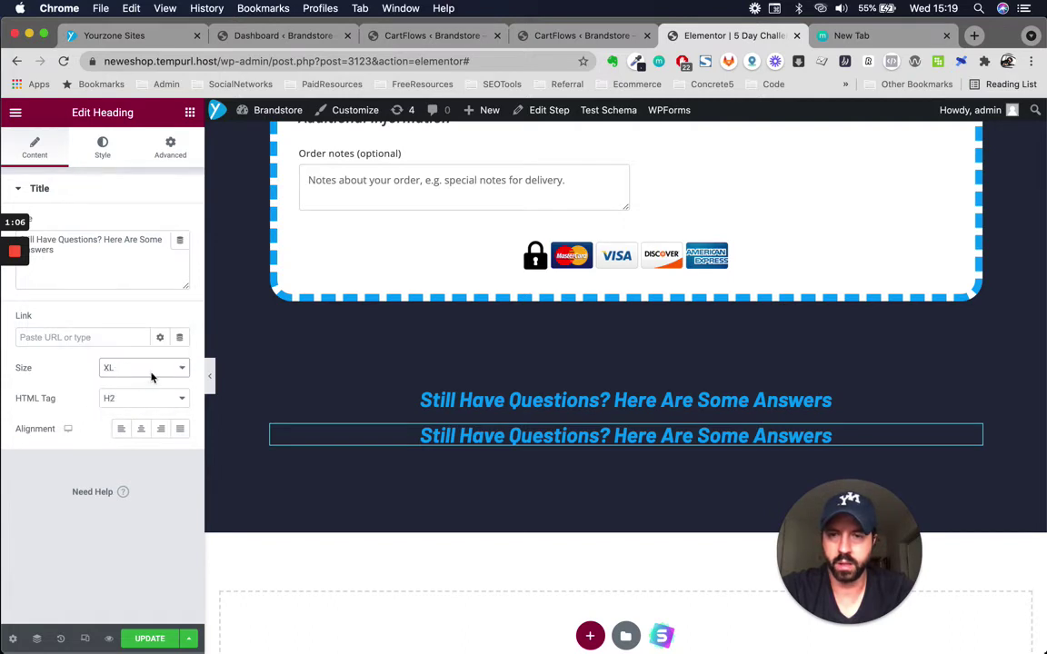
{"action": "left_click", "coordinate": [145, 369]}
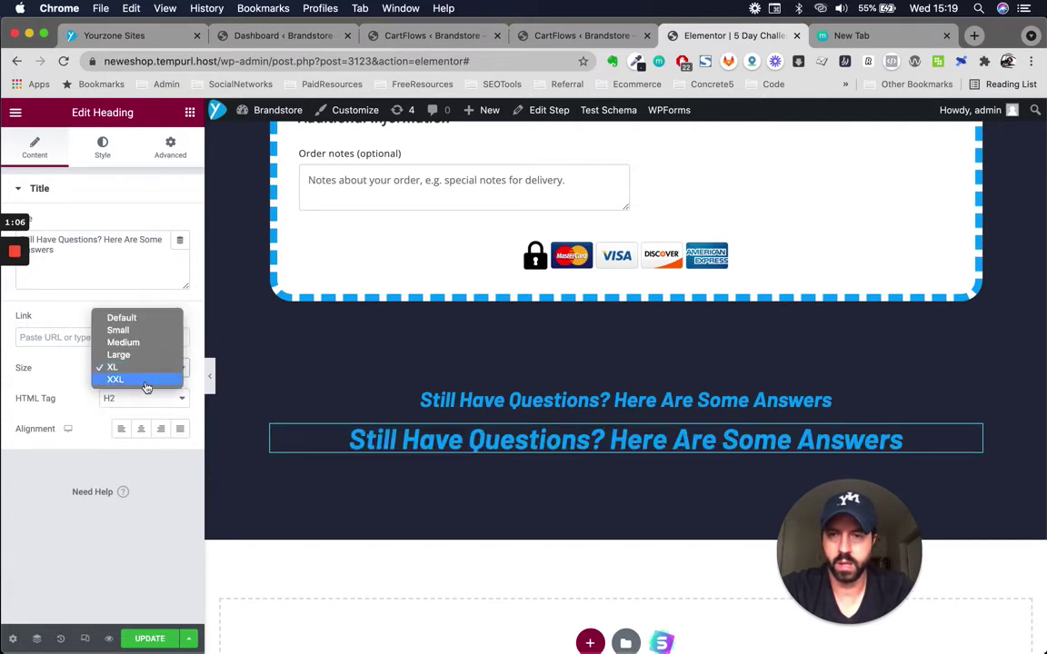
{"action": "key", "text": "Escape"}
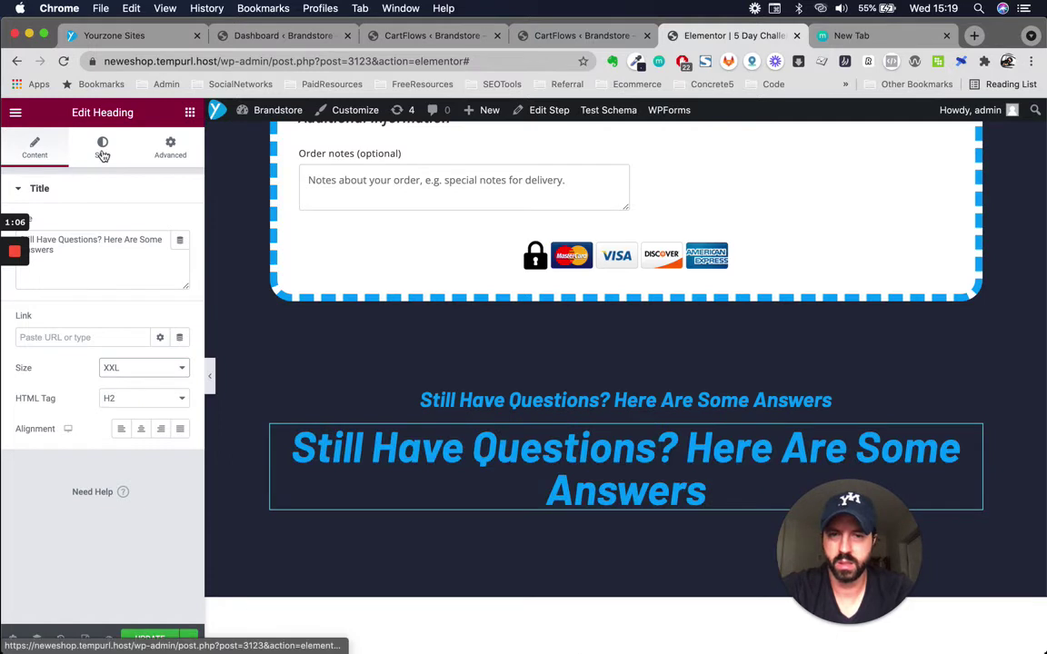
Change the duplicated heading's text color to #F9F9F9 and replace its title with "Frequently Asked Questions"
{"action": "left_click", "coordinate": [103, 150]}
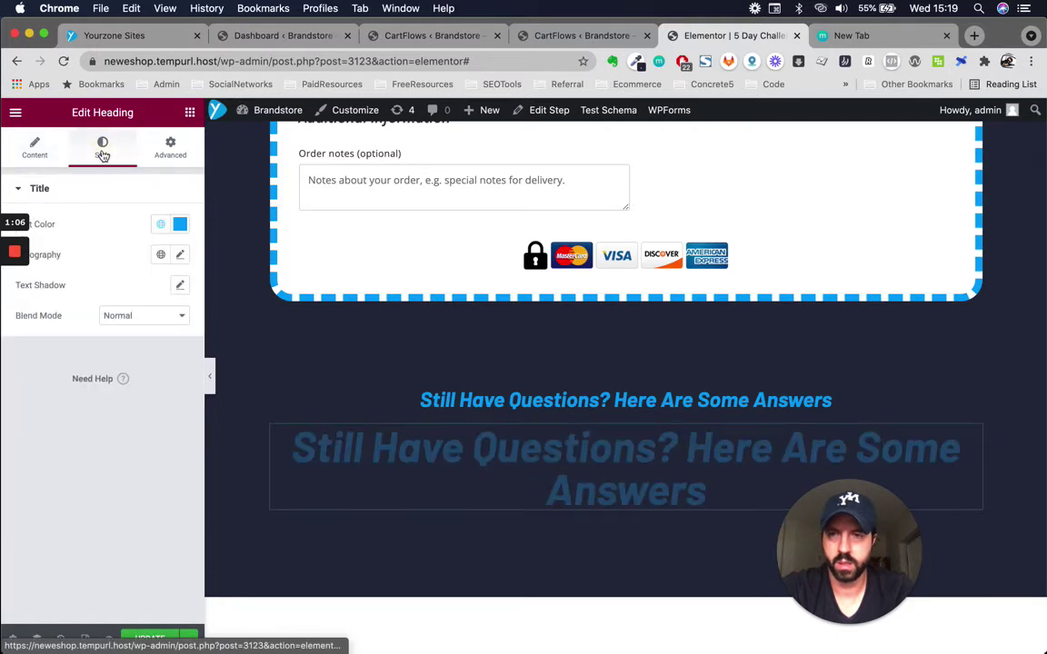
{"action": "left_click", "coordinate": [179, 224]}
{"action": "left_click", "coordinate": [104, 284]}
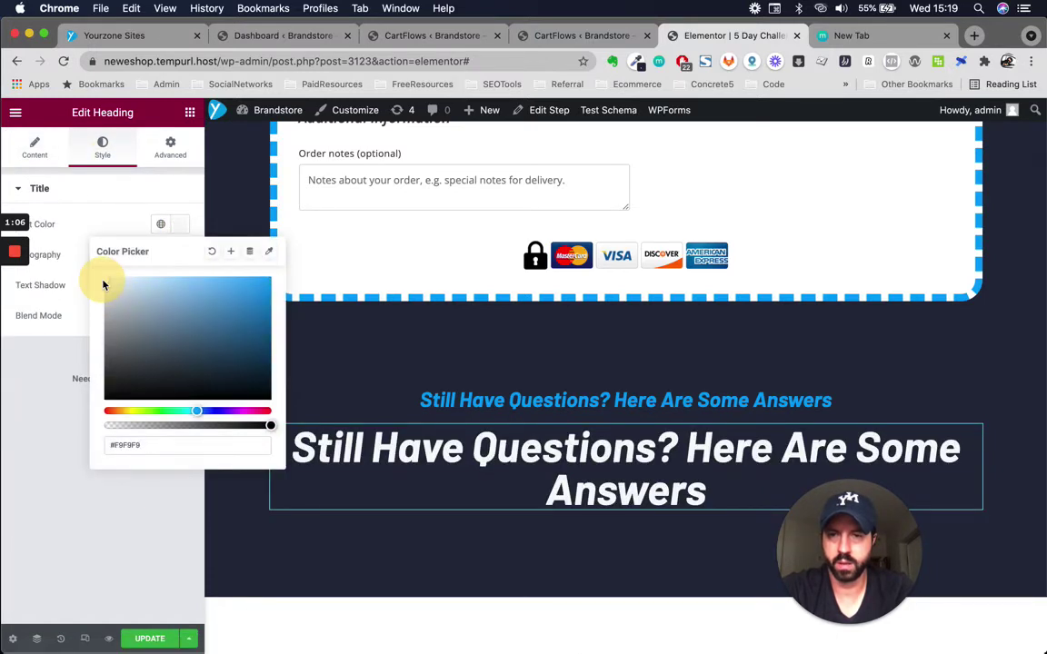
{"action": "left_click", "coordinate": [120, 200]}
{"action": "left_click", "coordinate": [34, 145]}
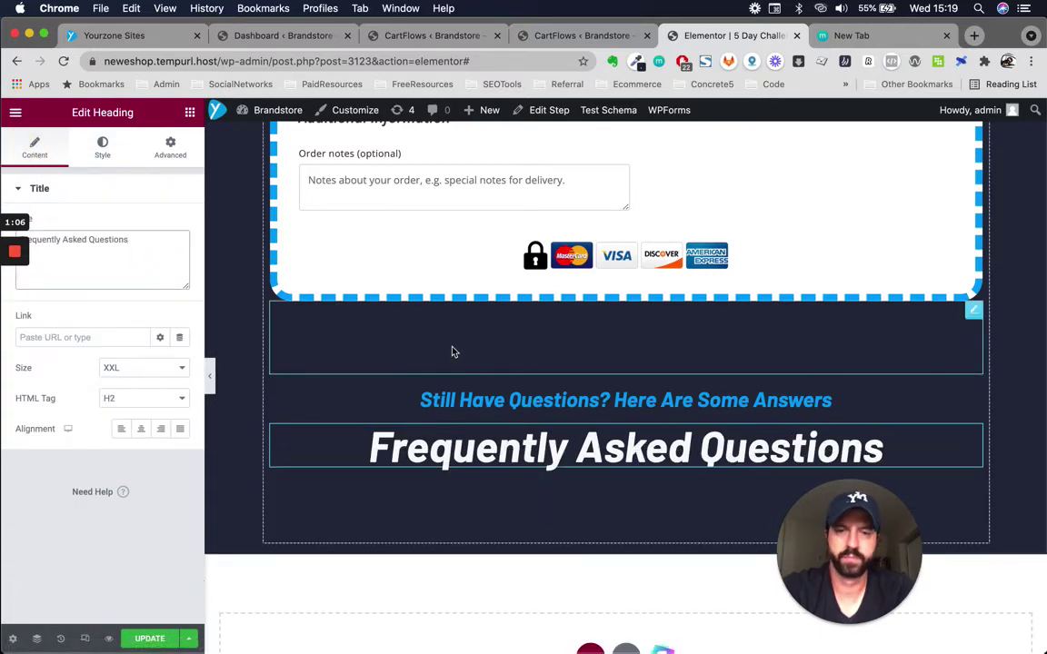
Examine the list of expandable questions under the FAQ heading on the reference page and return to Elementor
{"action": "key", "text": "ctrl+Up"}
{"action": "left_click", "coordinate": [391, 296]}
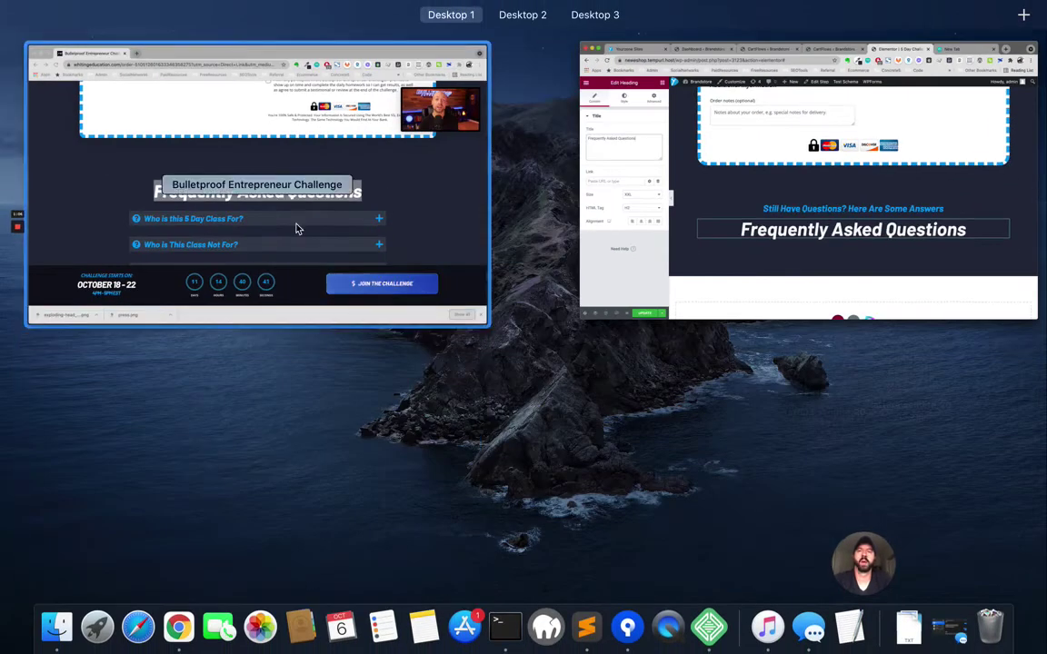
{"action": "scroll", "coordinate": [484, 345], "scroll_direction": "down", "scroll_amount": 5}
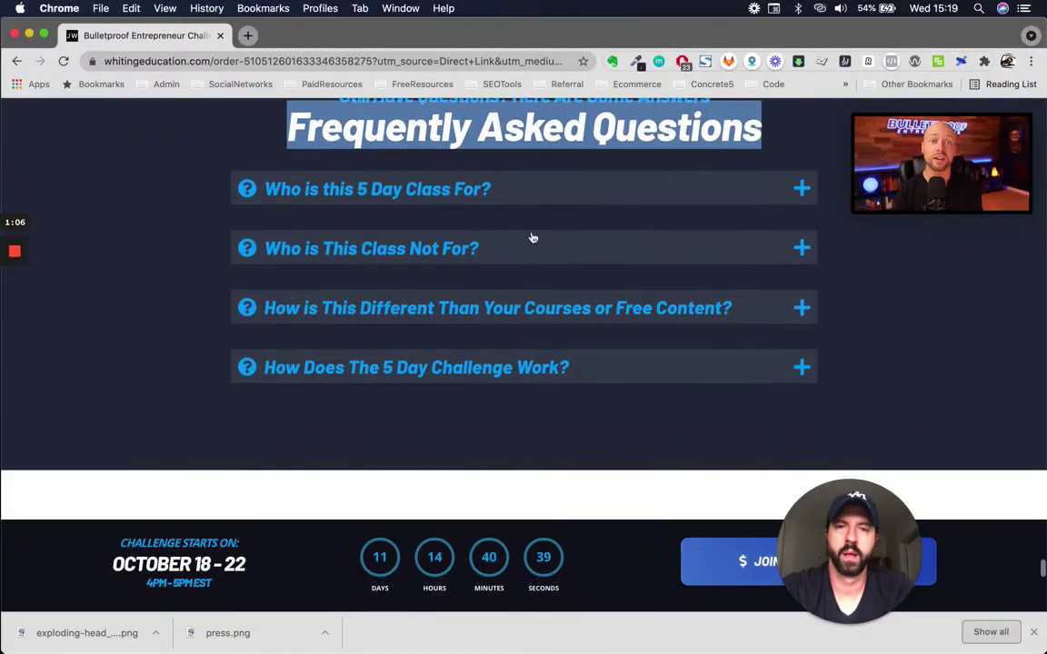
{"action": "key", "text": "ctrl+Up"}
{"action": "left_click", "coordinate": [427, 293]}
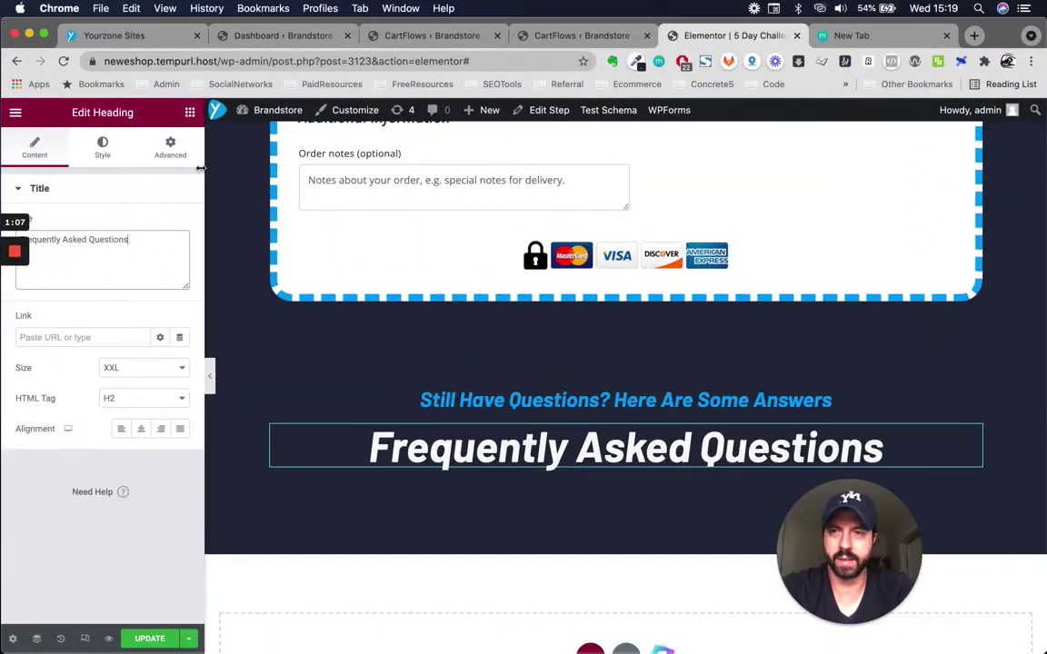
Add an Accordion widget directly below the "Frequently Asked Questions" heading
{"action": "left_click", "coordinate": [190, 114]}
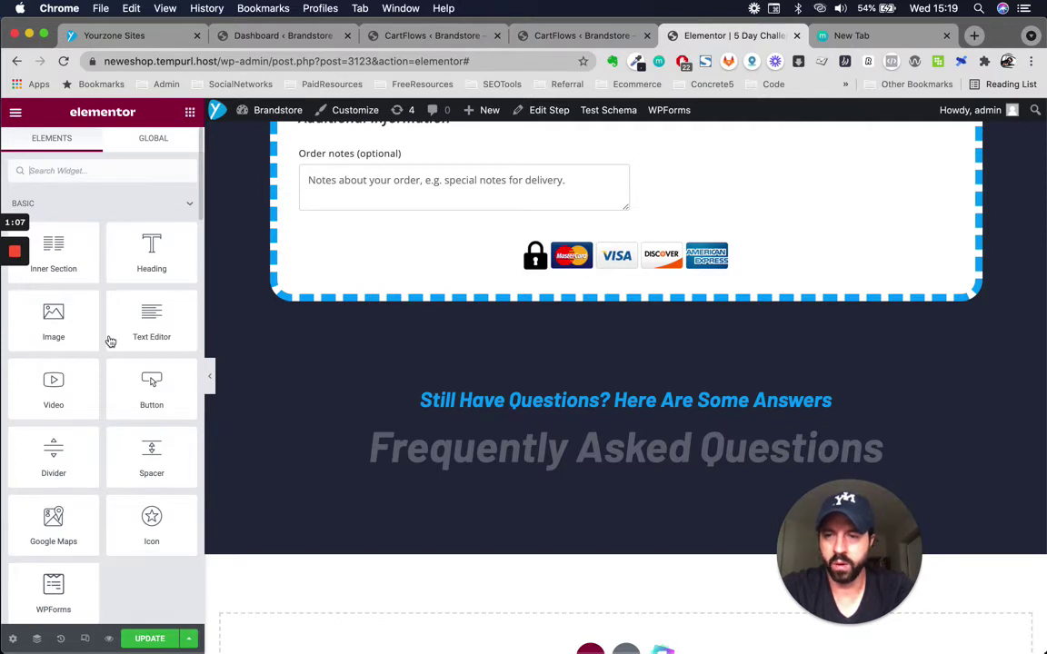
{"action": "scroll", "coordinate": [103, 508], "scroll_direction": "down", "scroll_amount": 5}
{"action": "scroll", "coordinate": [103, 509], "scroll_direction": "down", "scroll_amount": 4}
{"action": "scroll", "coordinate": [134, 452], "scroll_direction": "up", "scroll_amount": 1}
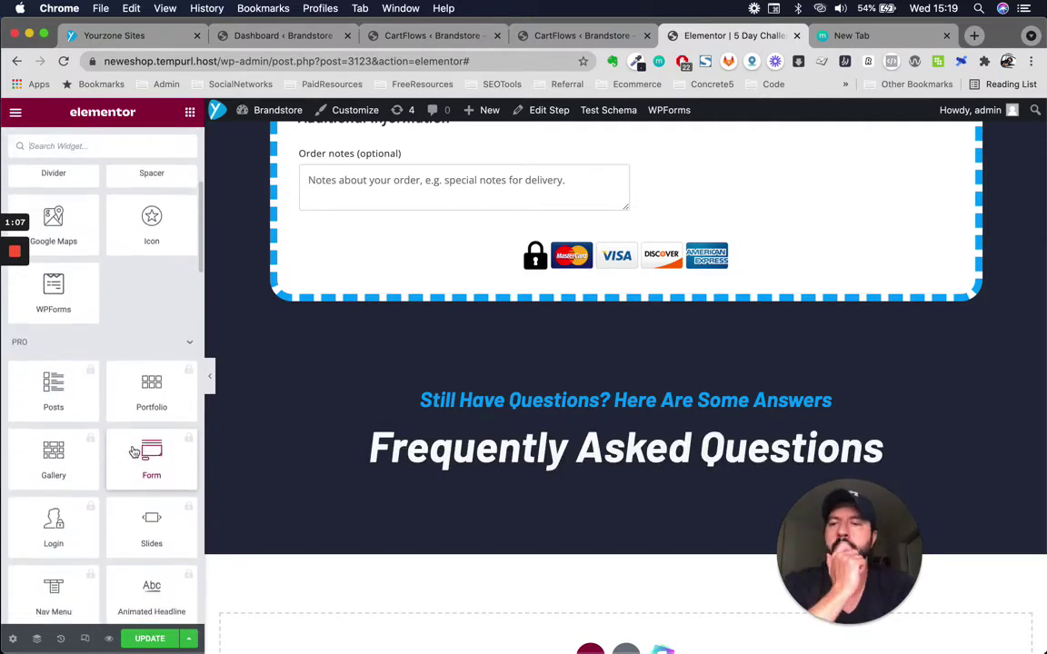
{"action": "scroll", "coordinate": [134, 452], "scroll_direction": "down", "scroll_amount": 3}
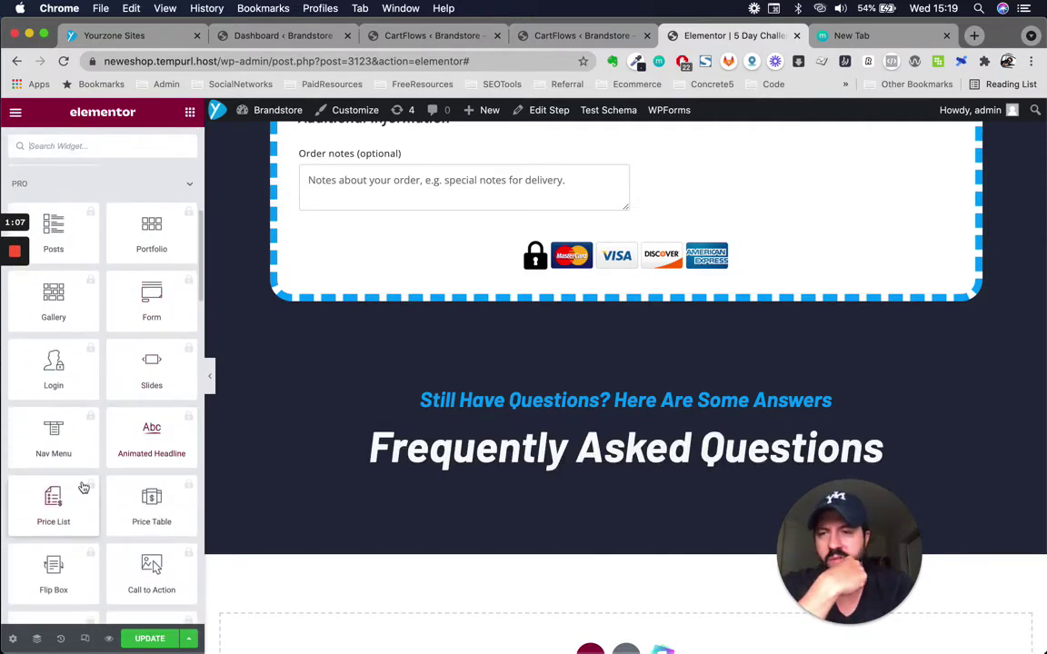
{"action": "scroll", "coordinate": [83, 488], "scroll_direction": "down", "scroll_amount": 4}
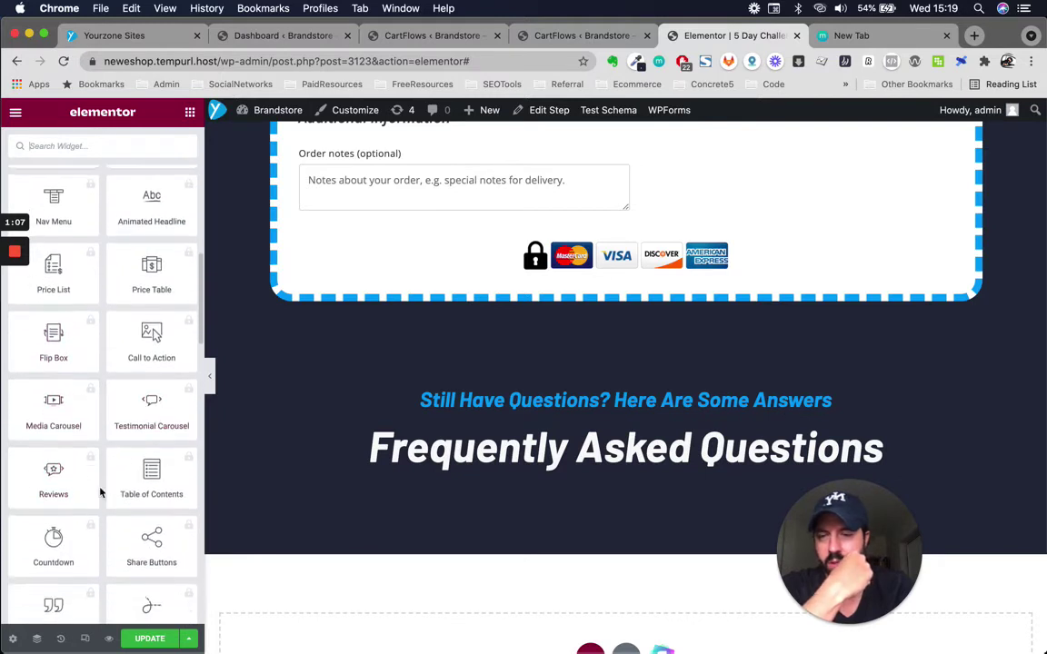
{"action": "scroll", "coordinate": [100, 492], "scroll_direction": "down", "scroll_amount": 5}
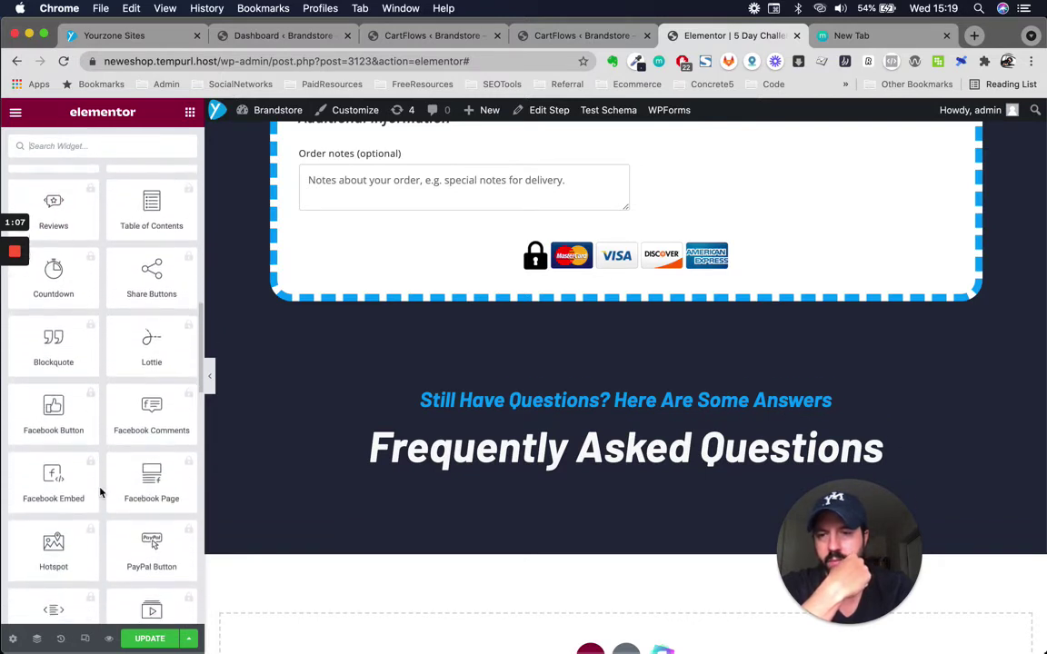
{"action": "scroll", "coordinate": [100, 492], "scroll_direction": "down", "scroll_amount": 3}
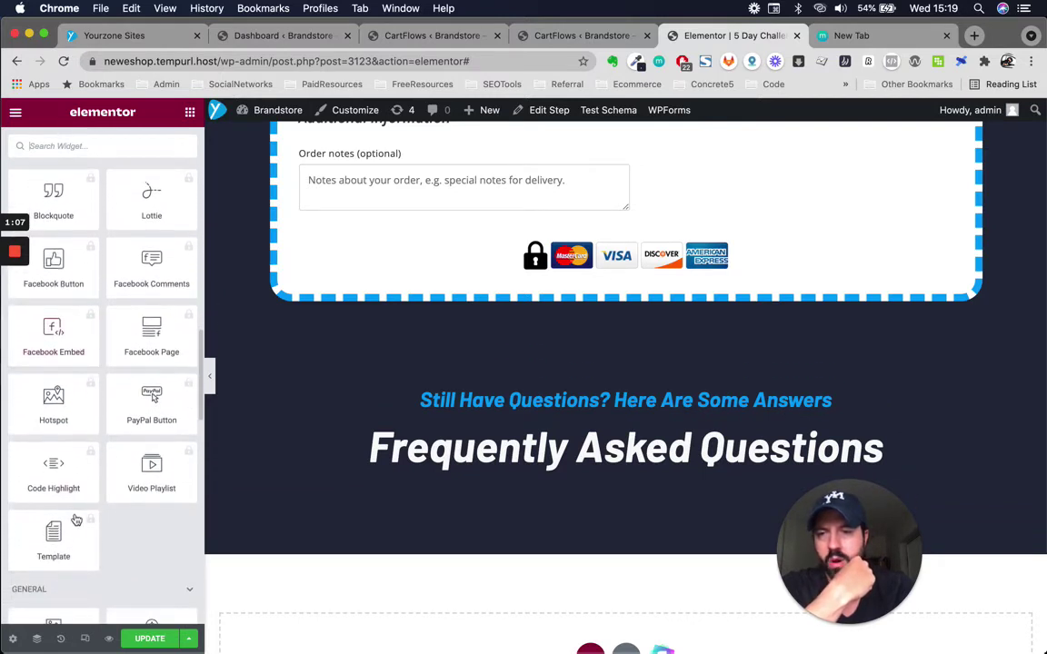
{"action": "scroll", "coordinate": [82, 537], "scroll_direction": "down", "scroll_amount": 1}
{"action": "scroll", "coordinate": [128, 433], "scroll_direction": "down", "scroll_amount": 7}
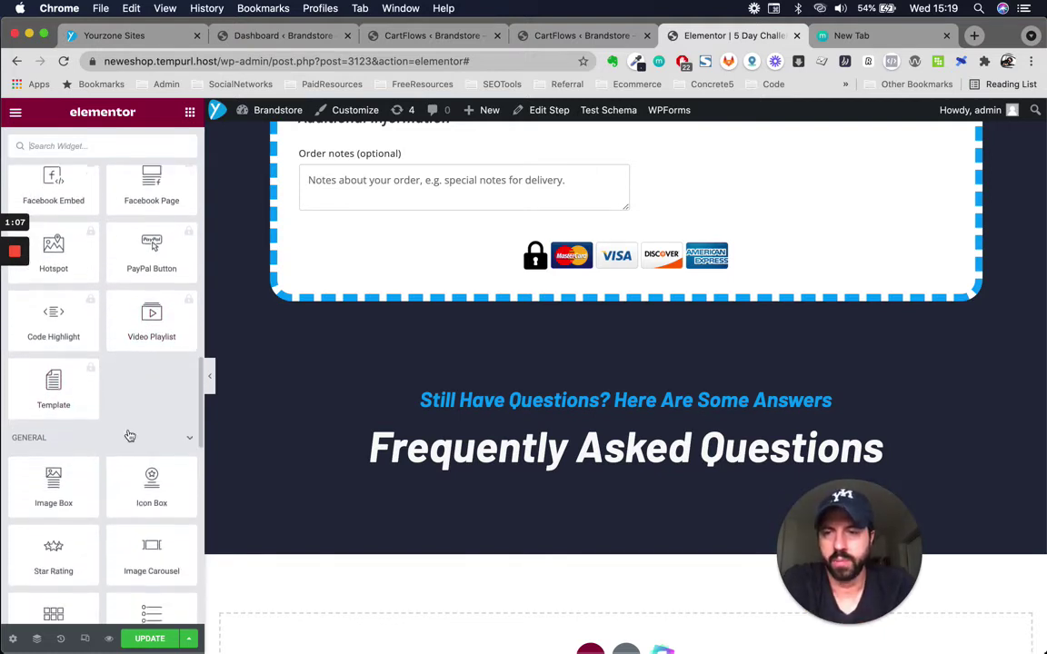
{"action": "scroll", "coordinate": [74, 300], "scroll_direction": "up", "scroll_amount": 1}
{"action": "scroll", "coordinate": [142, 436], "scroll_direction": "down", "scroll_amount": 3}
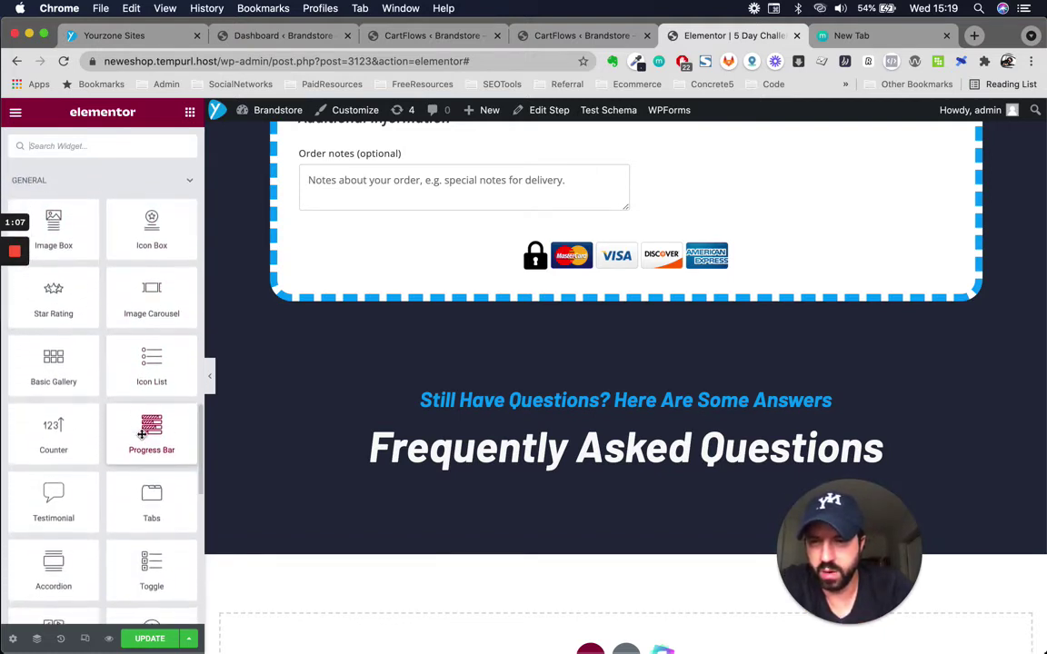
{"action": "left_click_drag", "start_coordinate": [62, 489], "coordinate": [608, 470]}
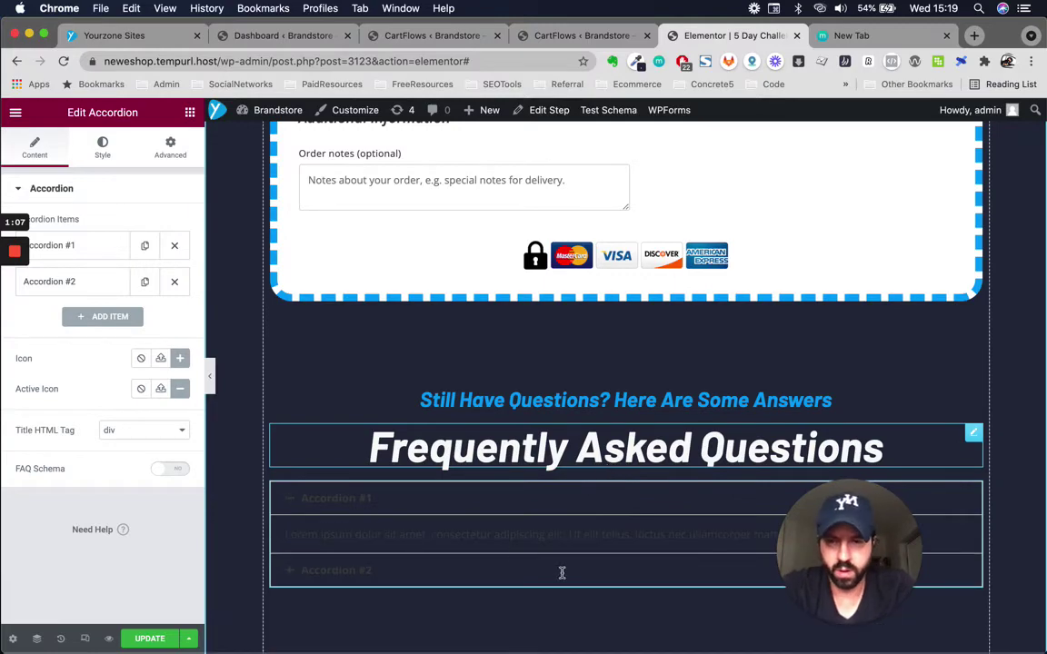
Compare the new accordion with the reference page's questions and open the settings of Accordion #1
{"action": "key", "text": "ctrl+Up"}
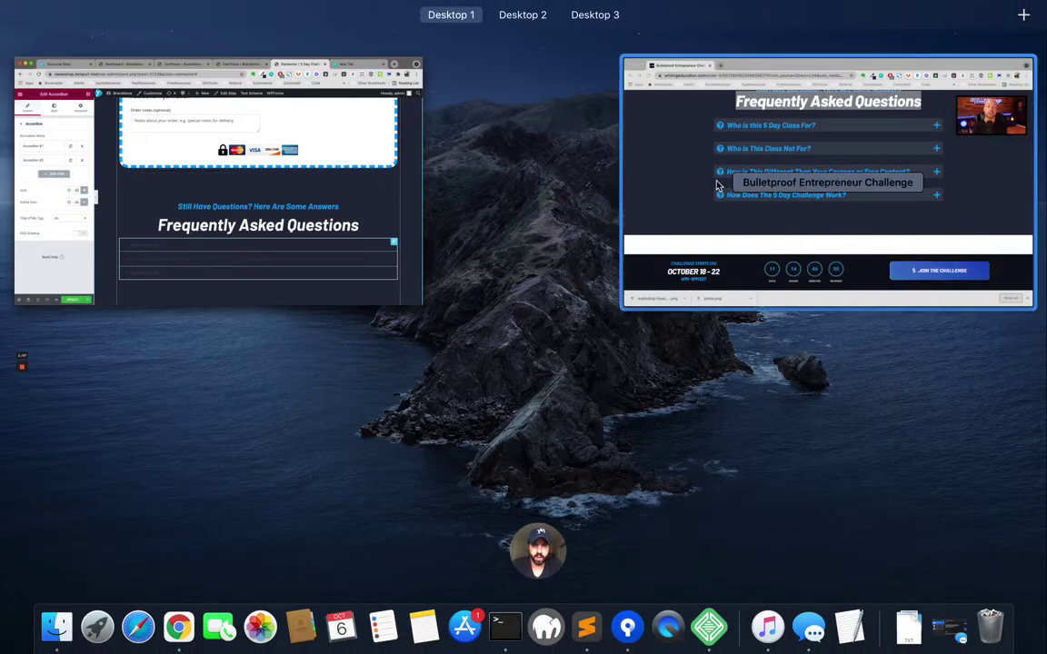
{"action": "left_click", "coordinate": [113, 297]}
{"action": "left_click", "coordinate": [90, 250]}
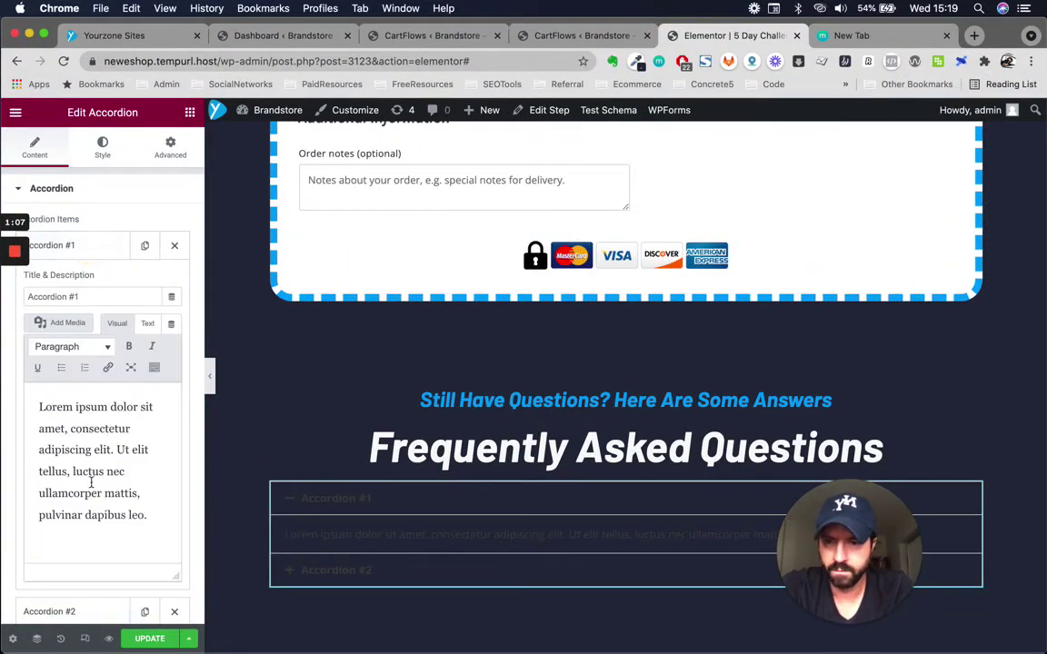
{"action": "scroll", "coordinate": [52, 613], "scroll_direction": "down", "scroll_amount": 6}
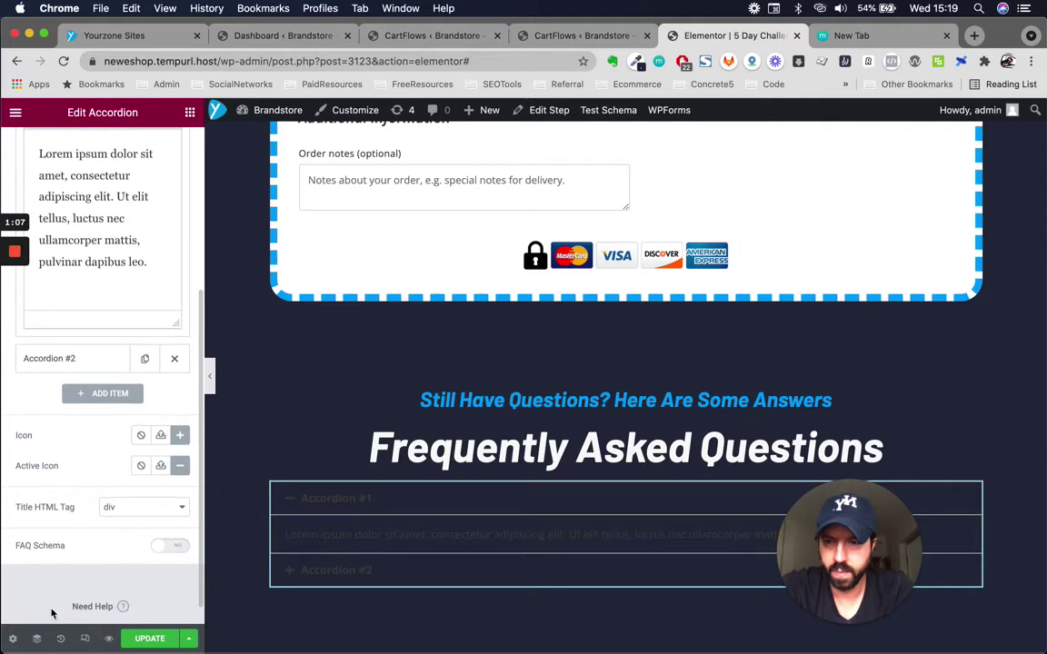
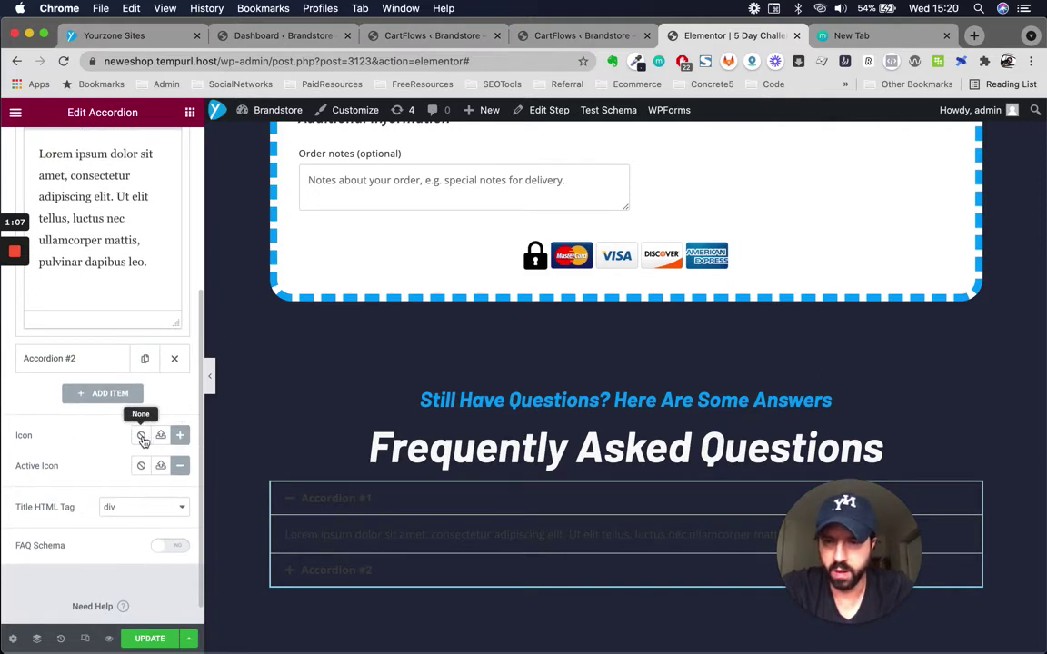
Replace the accordion's icon with the solid question-mark circle found by searching all icons for "question"
{"action": "left_click", "coordinate": [142, 437]}
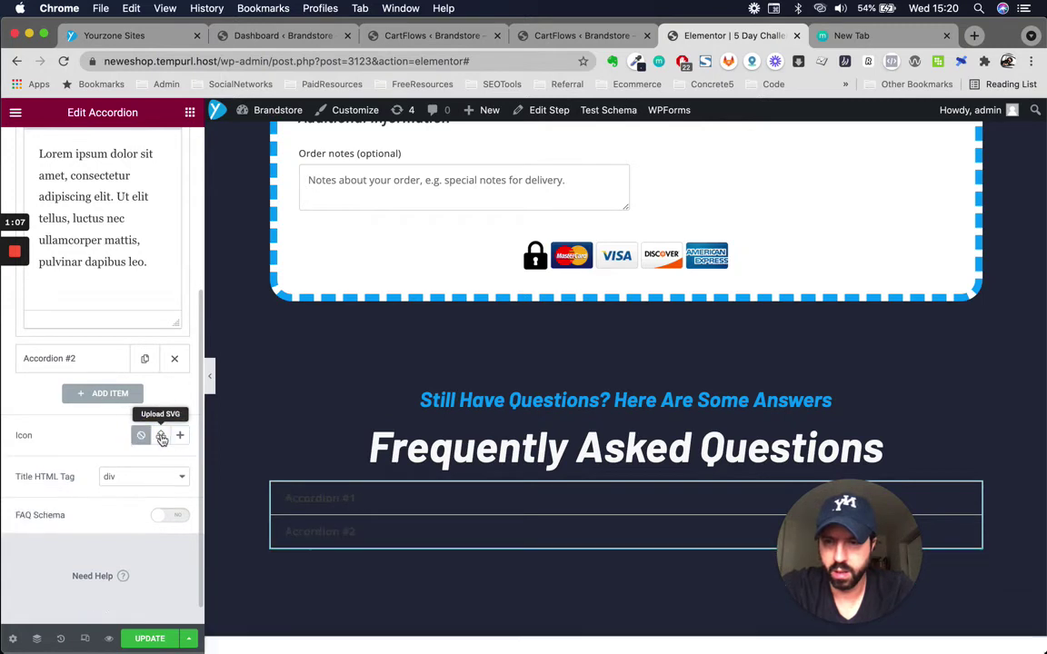
{"action": "left_click", "coordinate": [179, 437]}
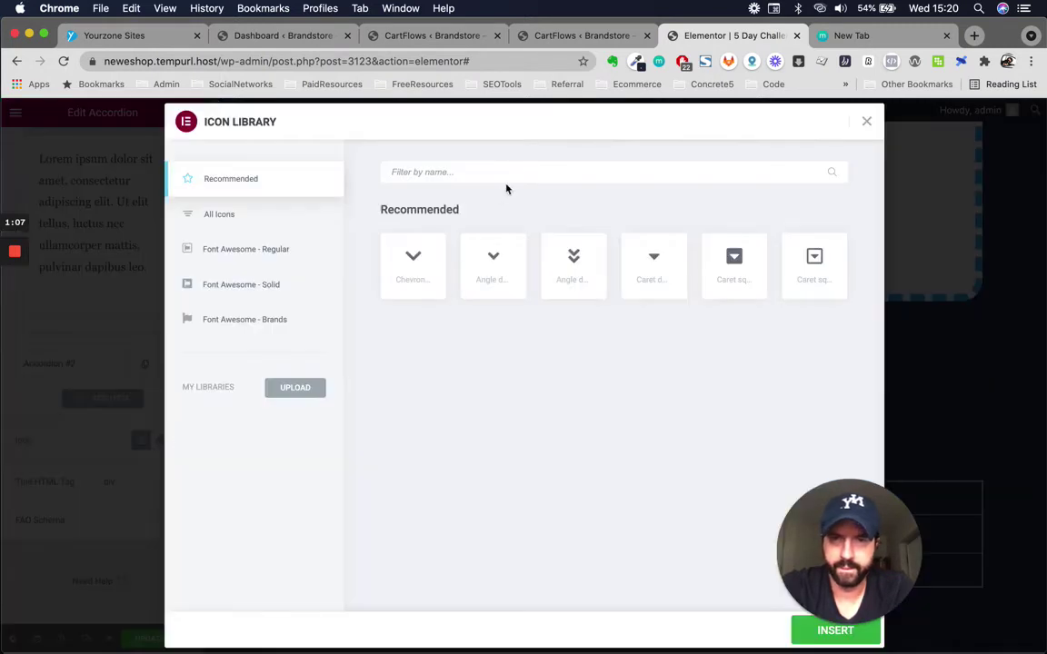
{"action": "left_click", "coordinate": [522, 172]}
{"action": "type", "text": "question"}
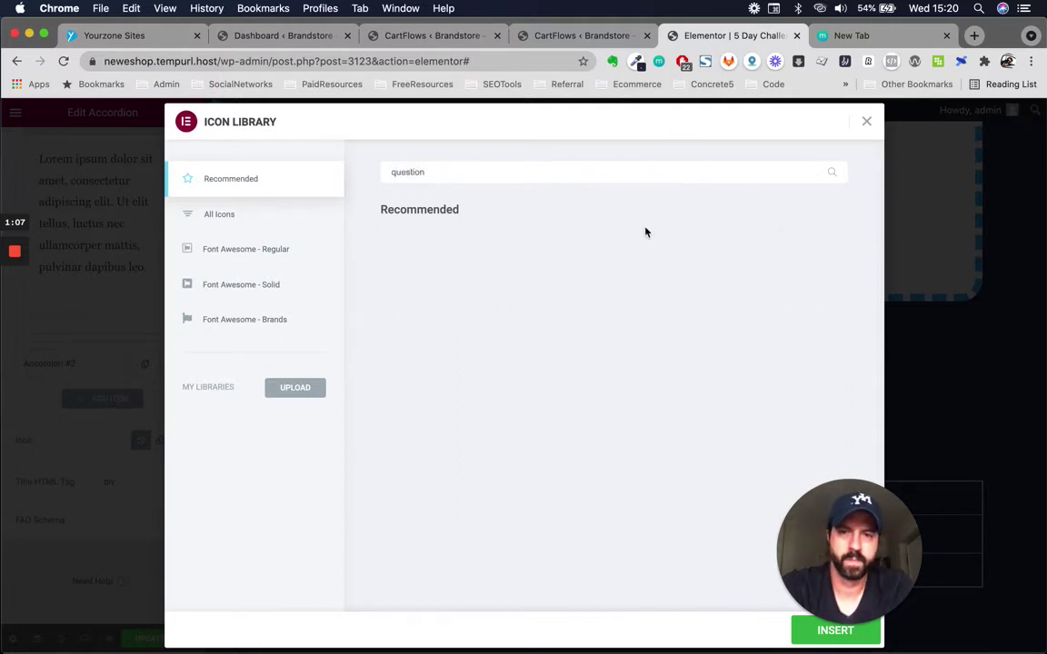
{"action": "left_click", "coordinate": [218, 218]}
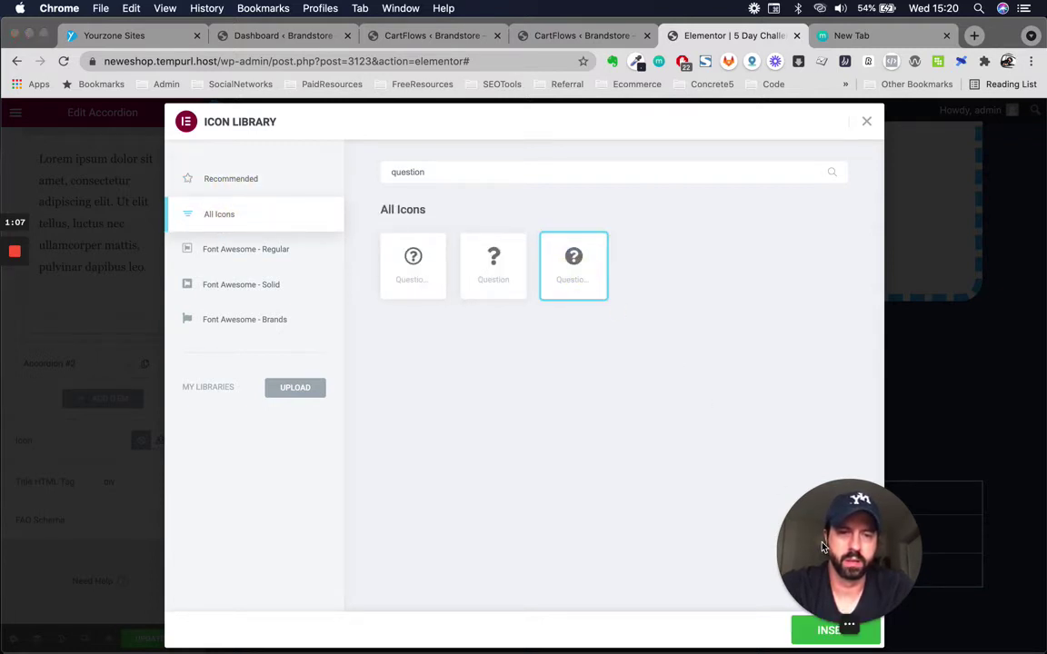
{"action": "left_click_drag", "start_coordinate": [823, 547], "coordinate": [920, 524]}
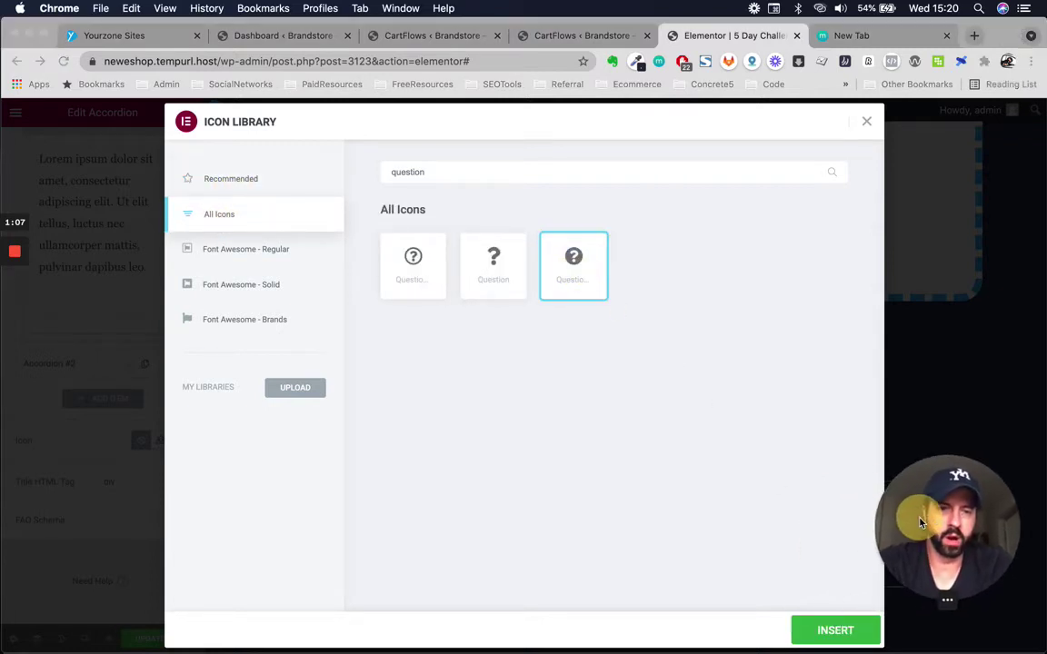
{"action": "left_click", "coordinate": [814, 632]}
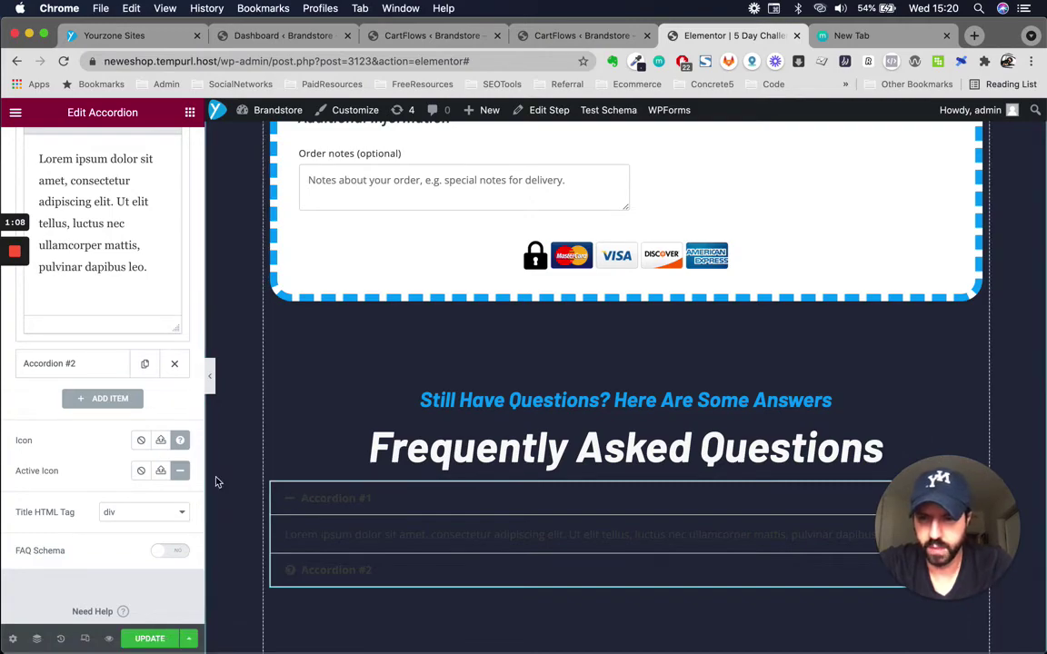
Examine how the first question on the reference page expands and collapses, compare it with the new accordion, and return to Elementor
{"action": "key", "text": "ctrl+Up"}
{"action": "left_click", "coordinate": [264, 206]}
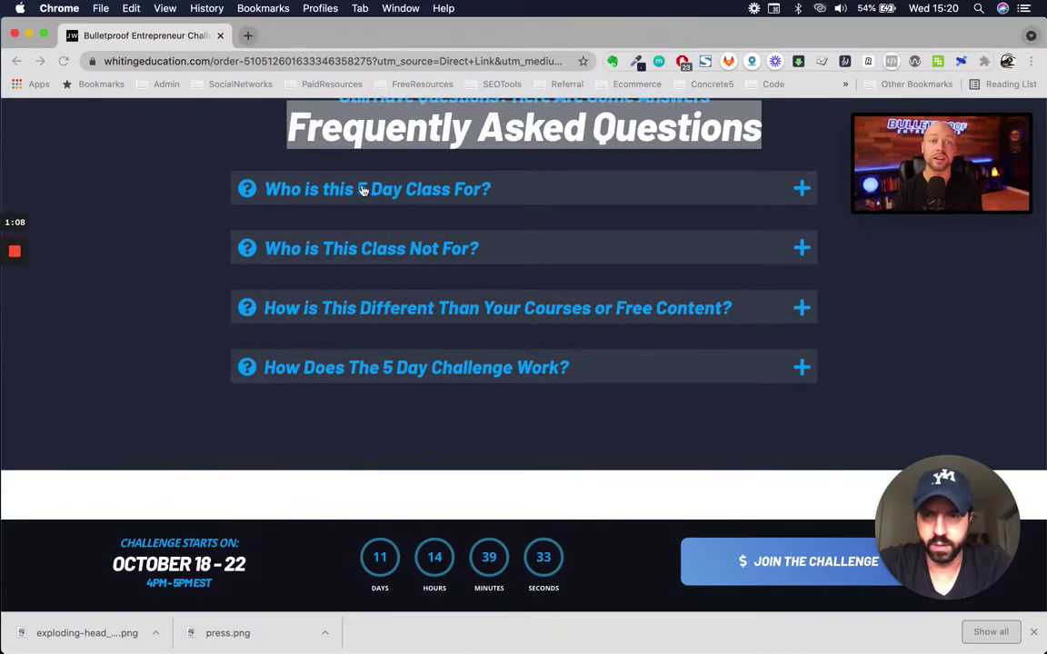
{"action": "left_click", "coordinate": [385, 189]}
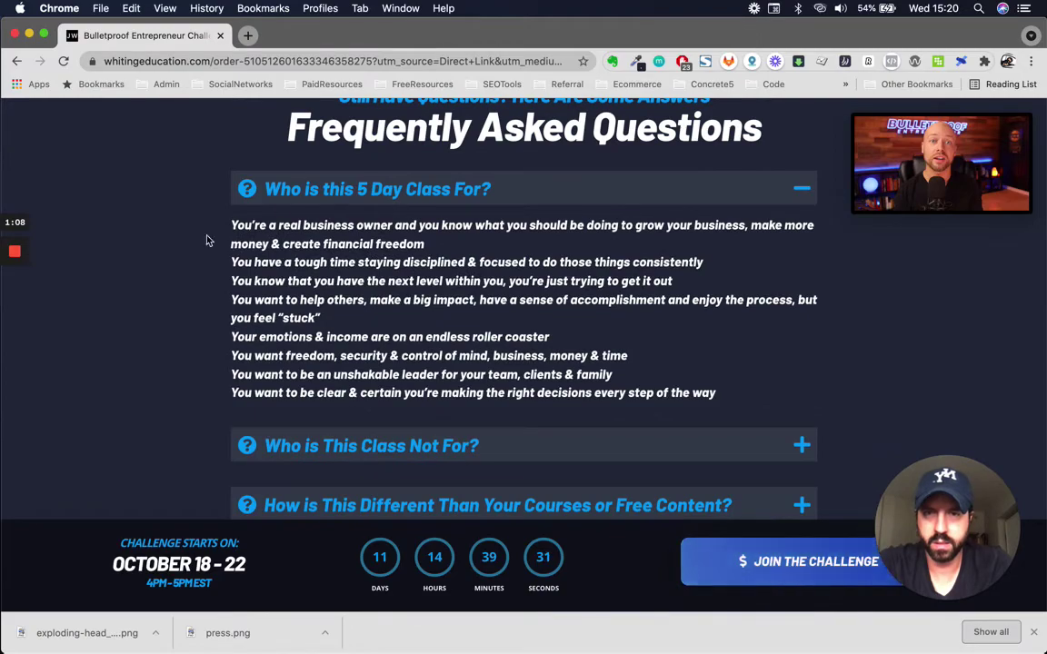
{"action": "left_click", "coordinate": [318, 193]}
{"action": "left_click", "coordinate": [318, 193]}
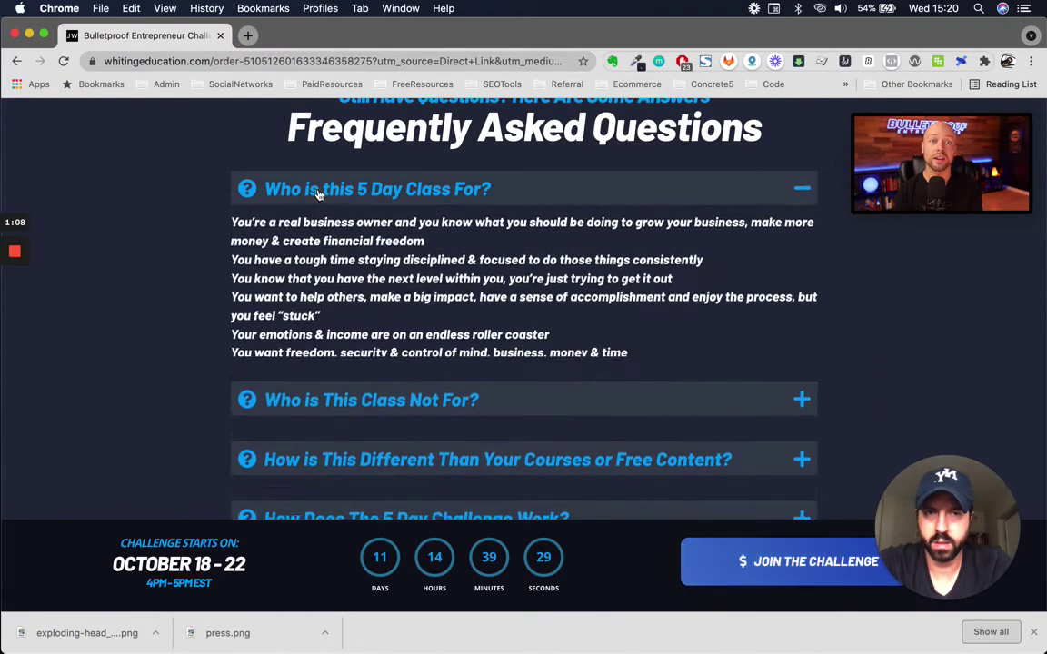
{"action": "key", "text": "ctrl+Up"}
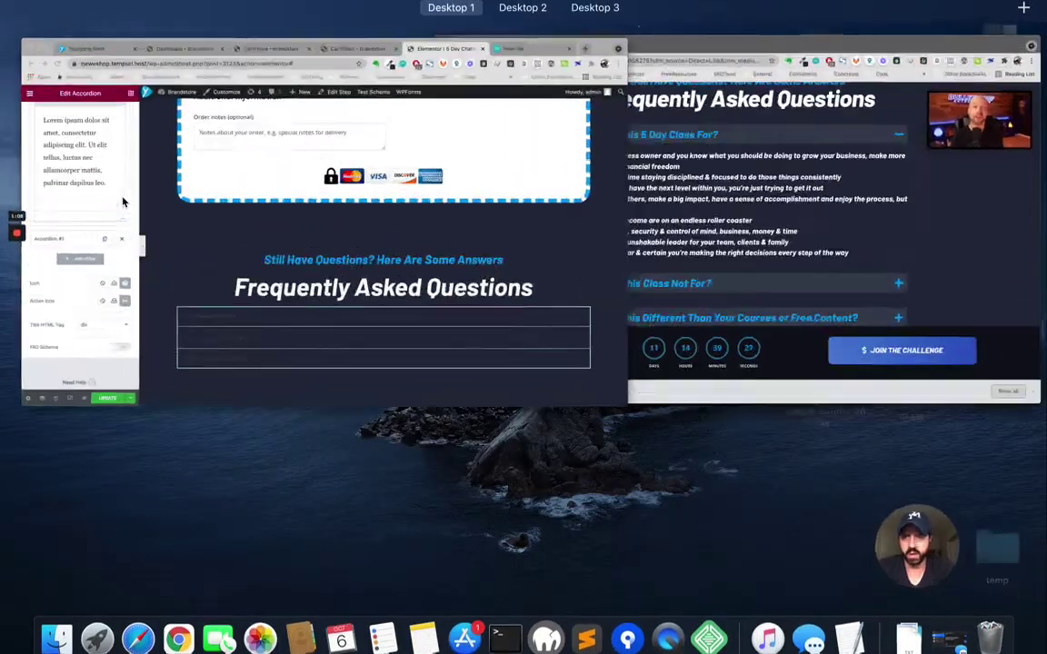
{"action": "left_click", "coordinate": [110, 176]}
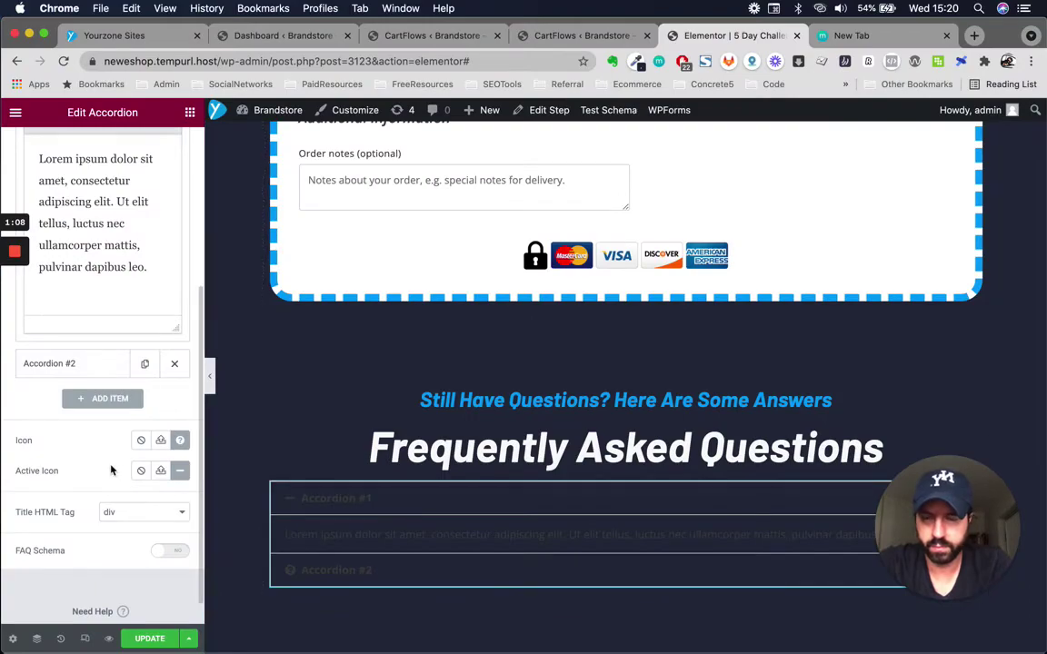
{"action": "key", "text": "ctrl+Up"}
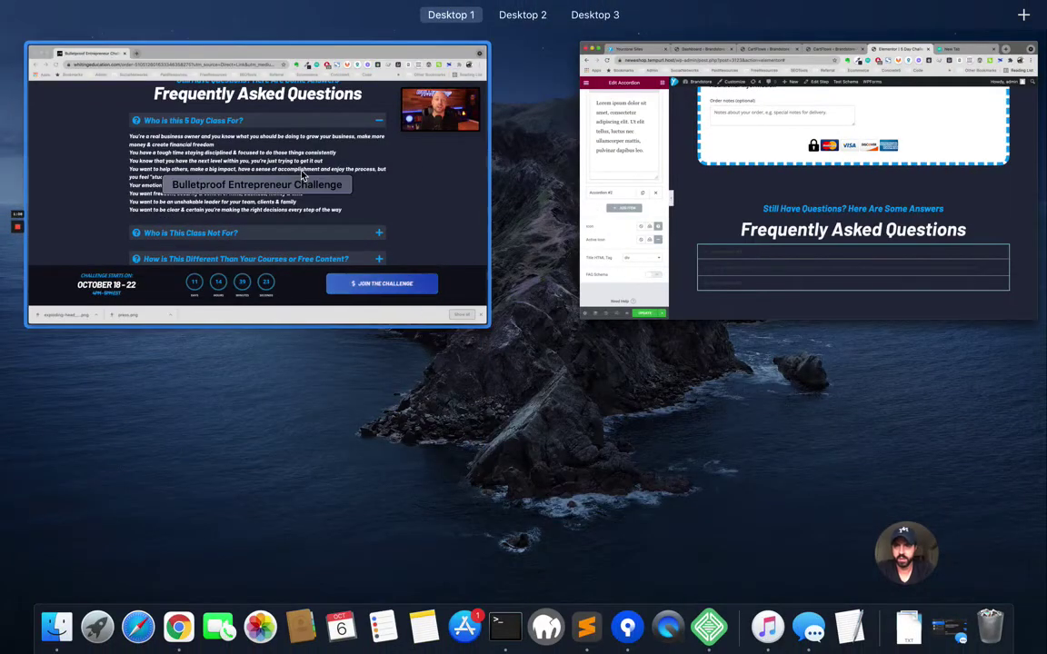
{"action": "left_click", "coordinate": [271, 153]}
{"action": "key", "text": "ctrl+Up"}
{"action": "left_click", "coordinate": [128, 275]}
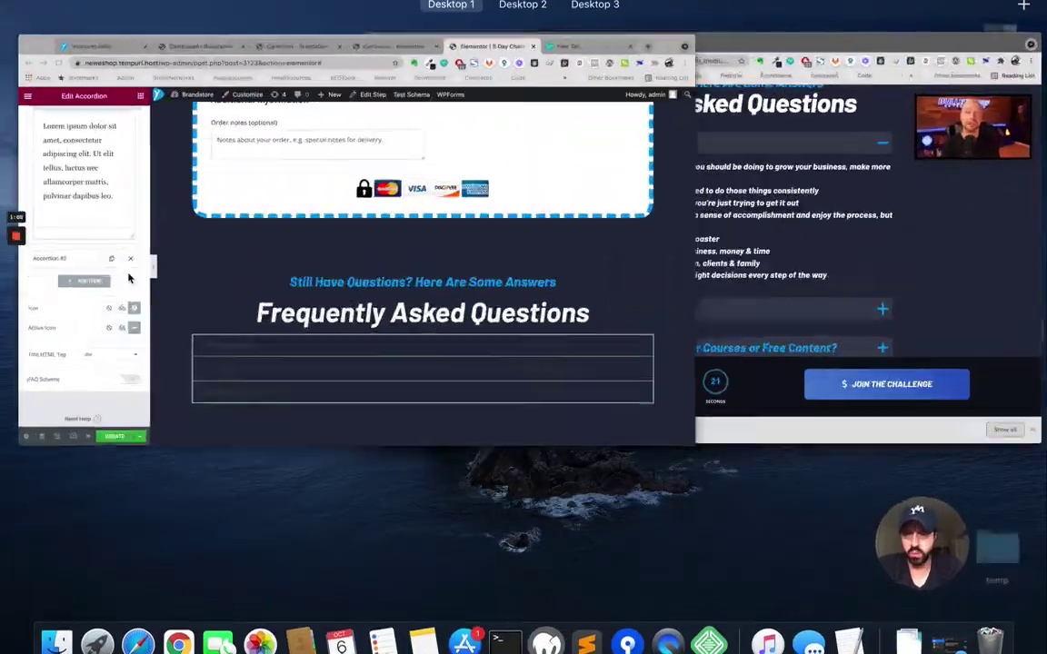
Give the accordion titles a dark grey background of about #606060
{"action": "scroll", "coordinate": [105, 217], "scroll_direction": "up", "scroll_amount": 3}
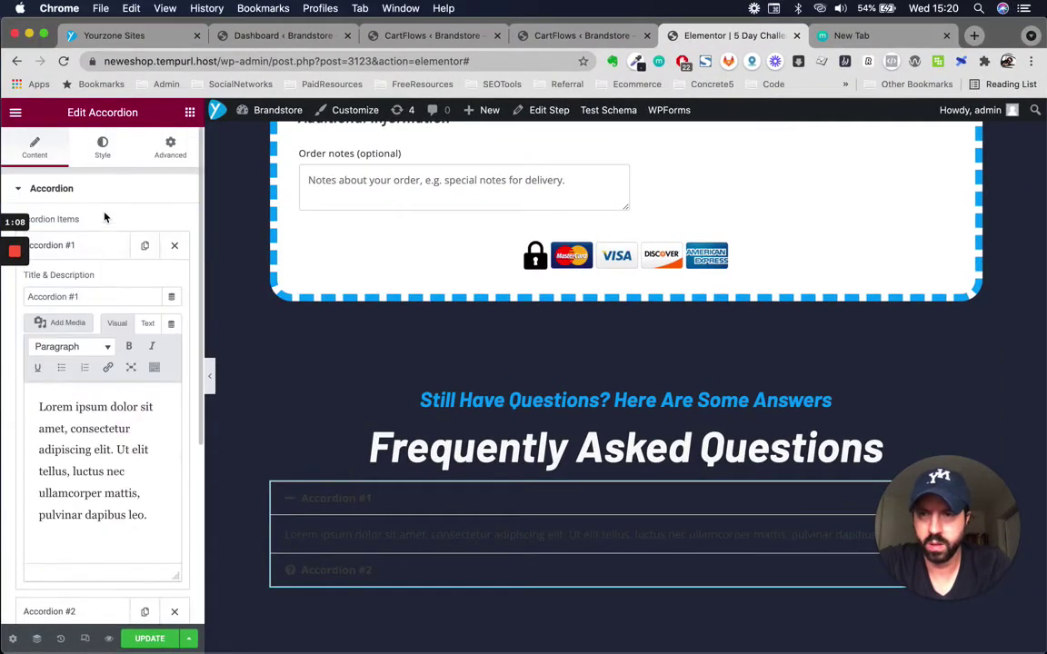
{"action": "left_click", "coordinate": [88, 254]}
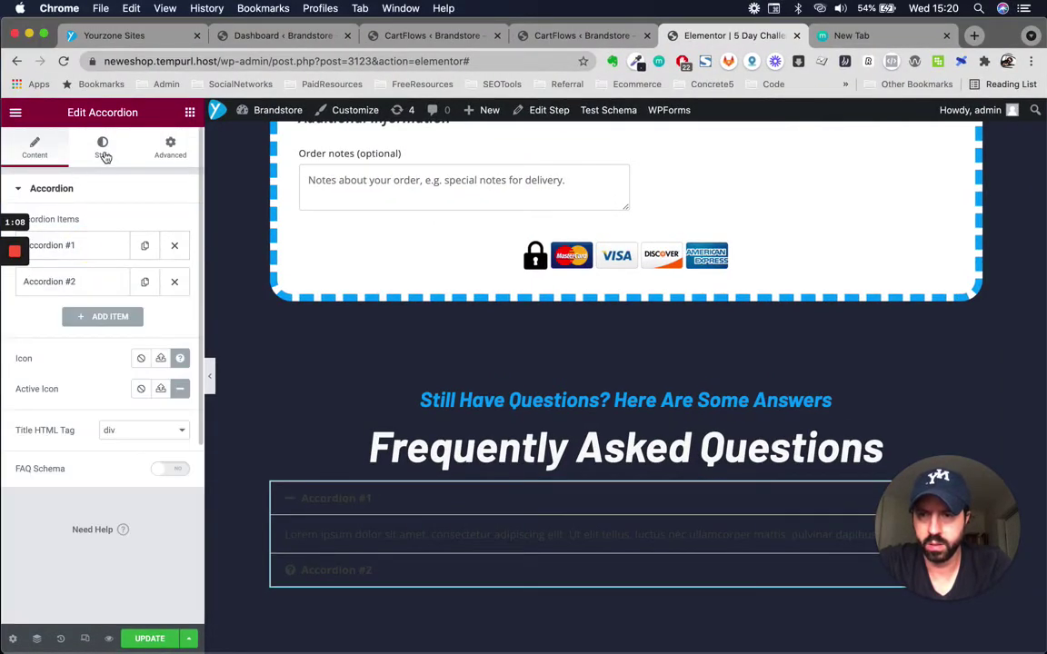
{"action": "left_click", "coordinate": [103, 150]}
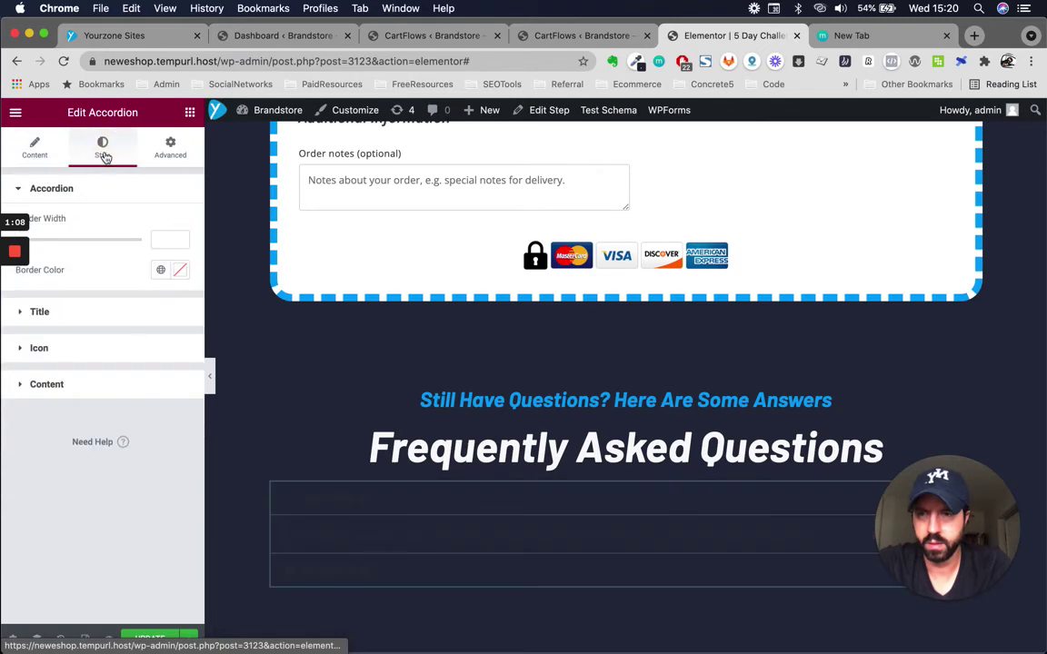
{"action": "left_click", "coordinate": [55, 310]}
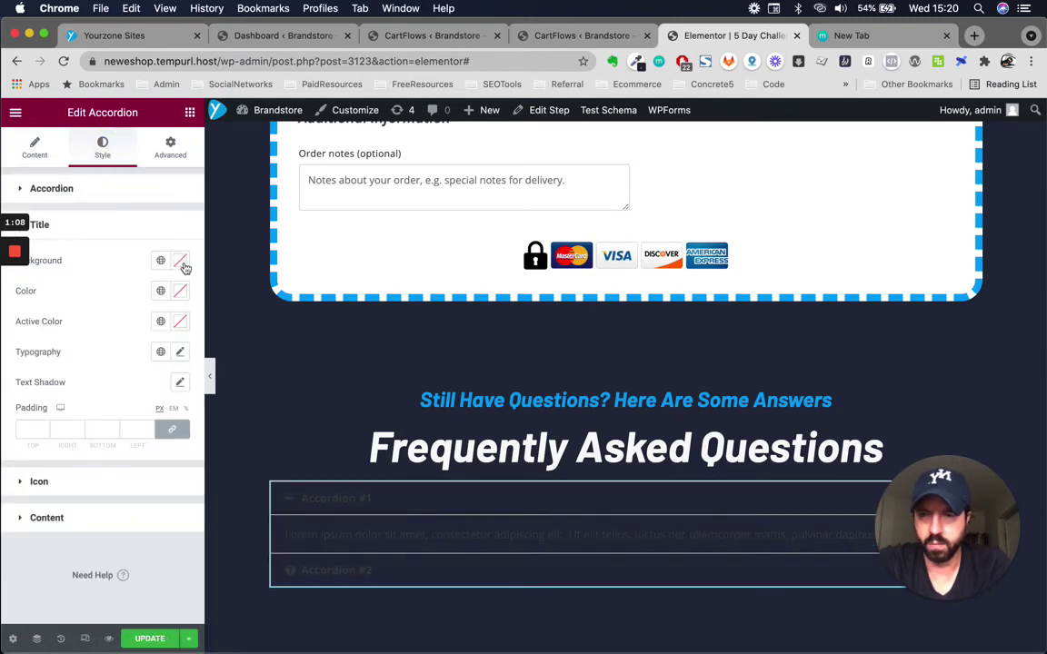
{"action": "key", "text": "ctrl+Up"}
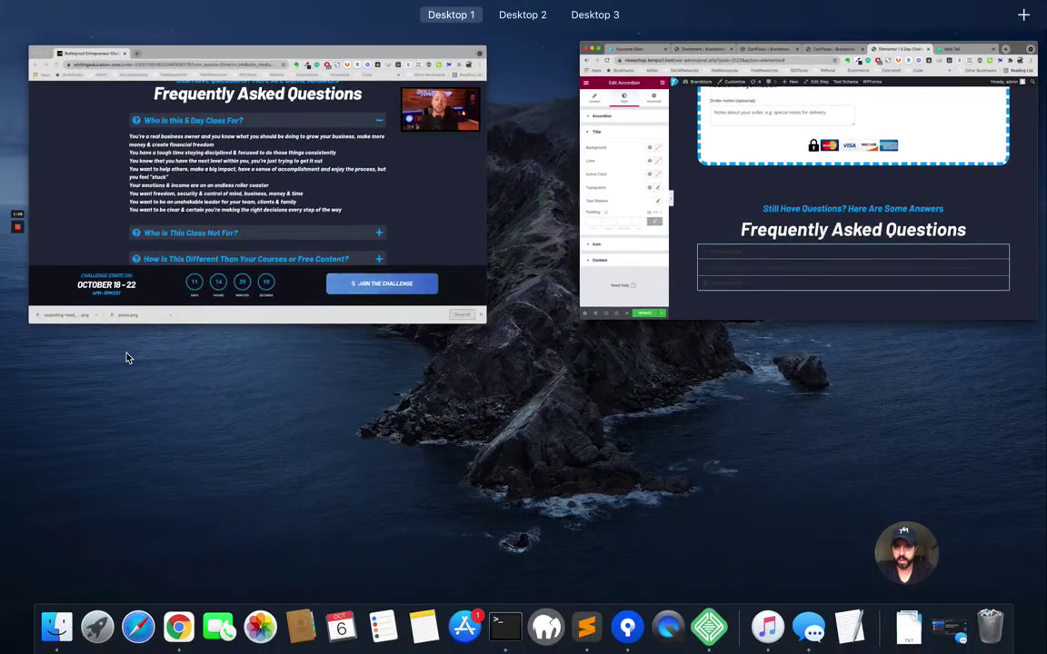
{"action": "left_click", "coordinate": [671, 247]}
{"action": "left_click", "coordinate": [181, 262]}
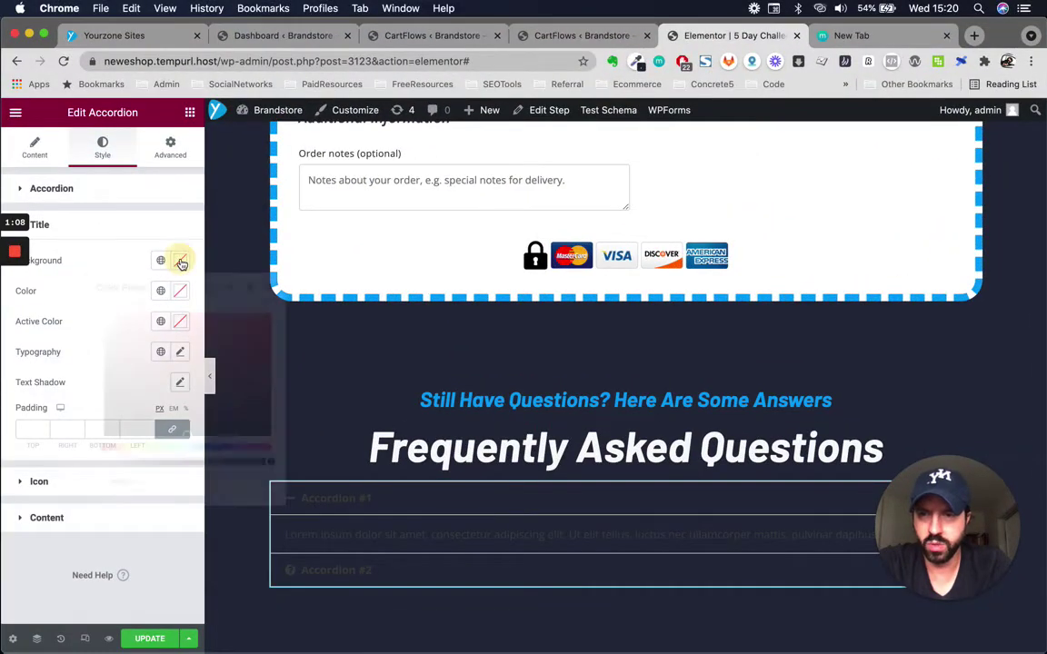
{"action": "left_click", "coordinate": [160, 427]}
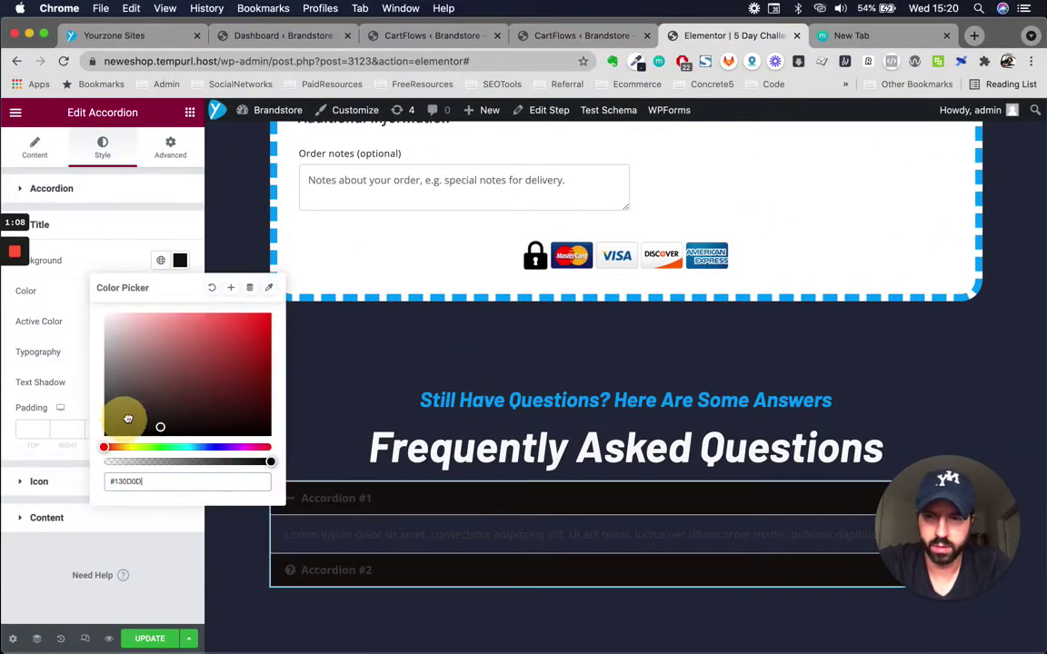
{"action": "left_click", "coordinate": [112, 397]}
{"action": "mouse_move", "coordinate": [115, 396]}
{"action": "left_mouse_down"}
{"action": "mouse_move", "coordinate": [102, 393]}
{"action": "mouse_move", "coordinate": [99, 416]}
{"action": "mouse_move", "coordinate": [124, 388]}
{"action": "mouse_move", "coordinate": [128, 402]}
{"action": "mouse_move", "coordinate": [103, 394]}
{"action": "left_mouse_up"}
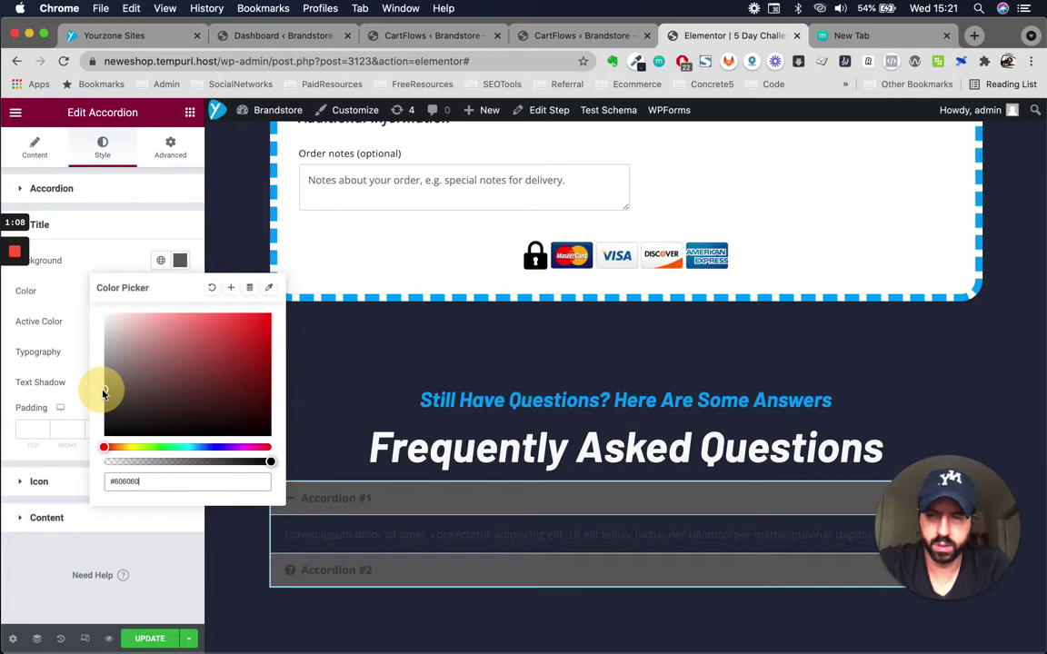
{"action": "left_click", "coordinate": [107, 262]}
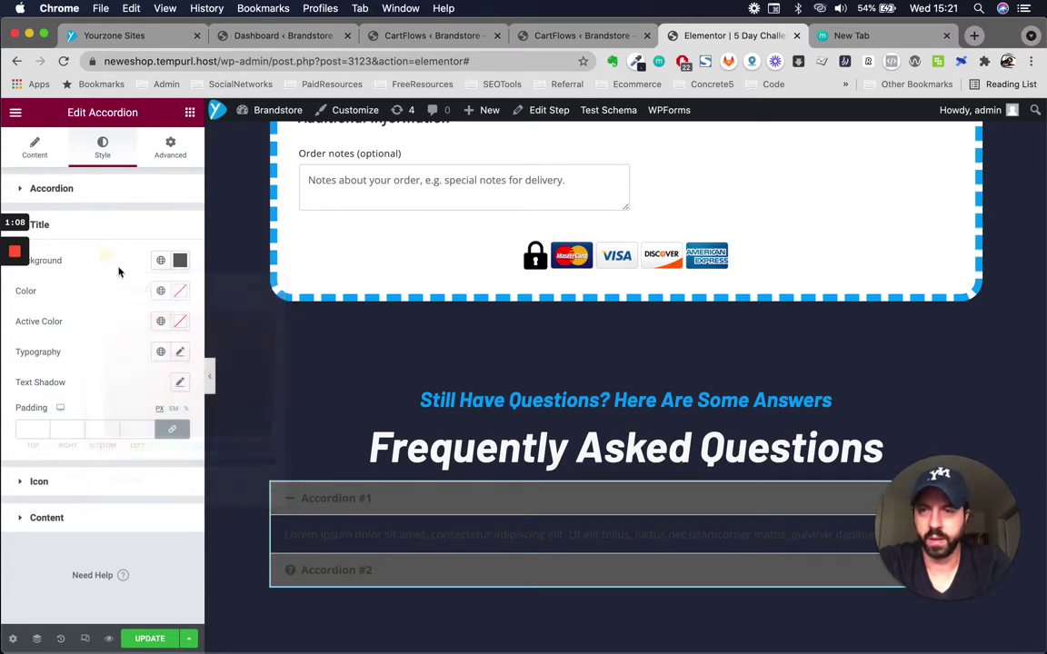
Set the accordion title colour to the global Secondary blue and compare it with the reference page
{"action": "left_click", "coordinate": [161, 291]}
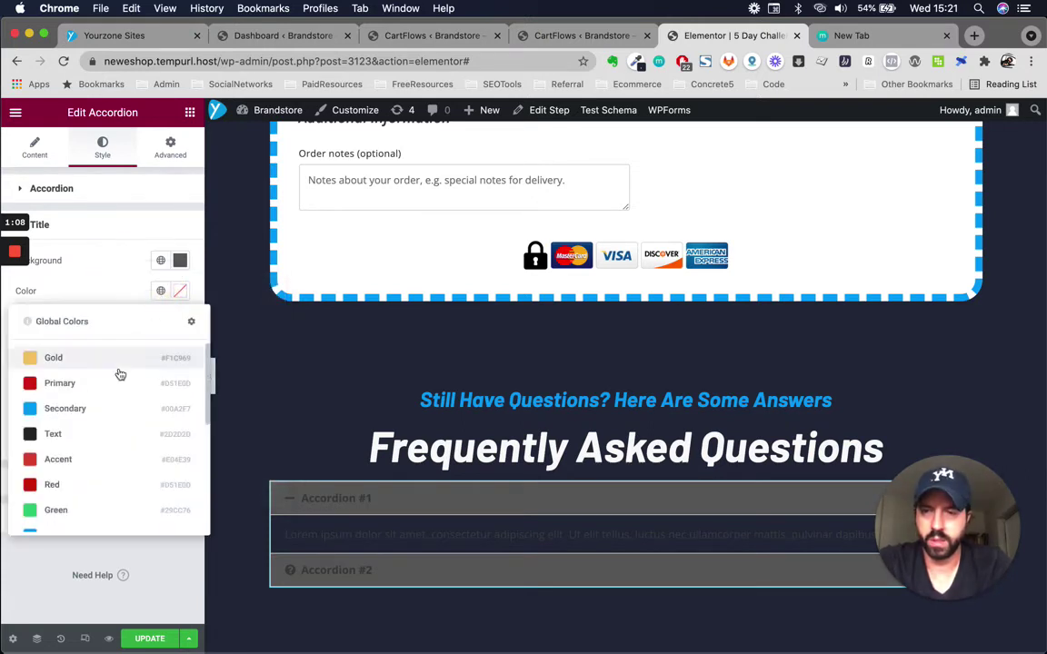
{"action": "left_click", "coordinate": [97, 413]}
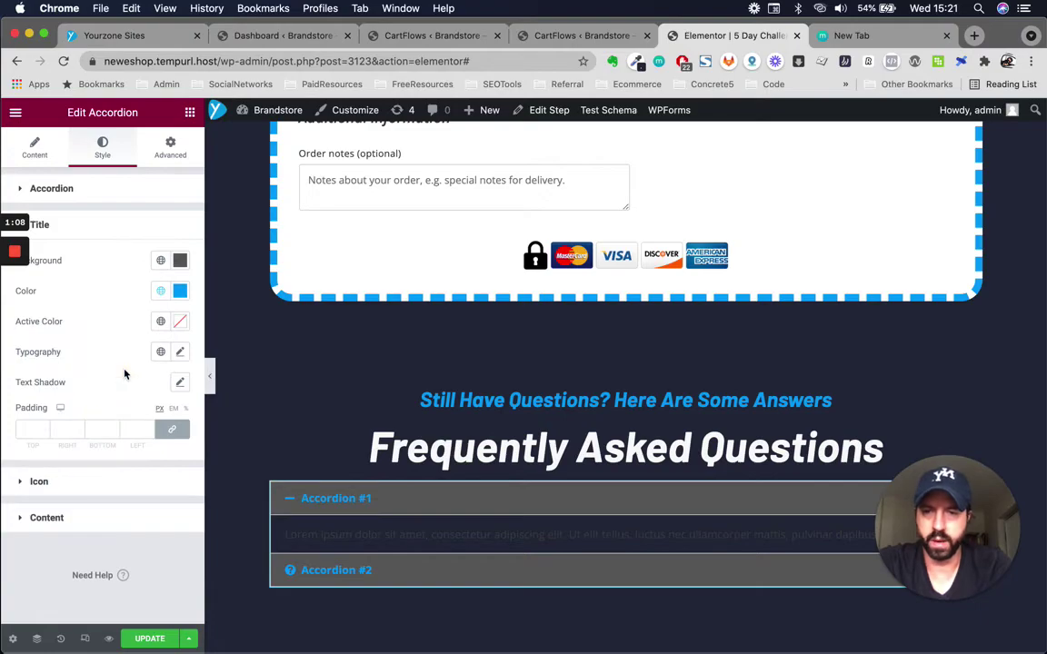
{"action": "key", "text": "ctrl+Up"}
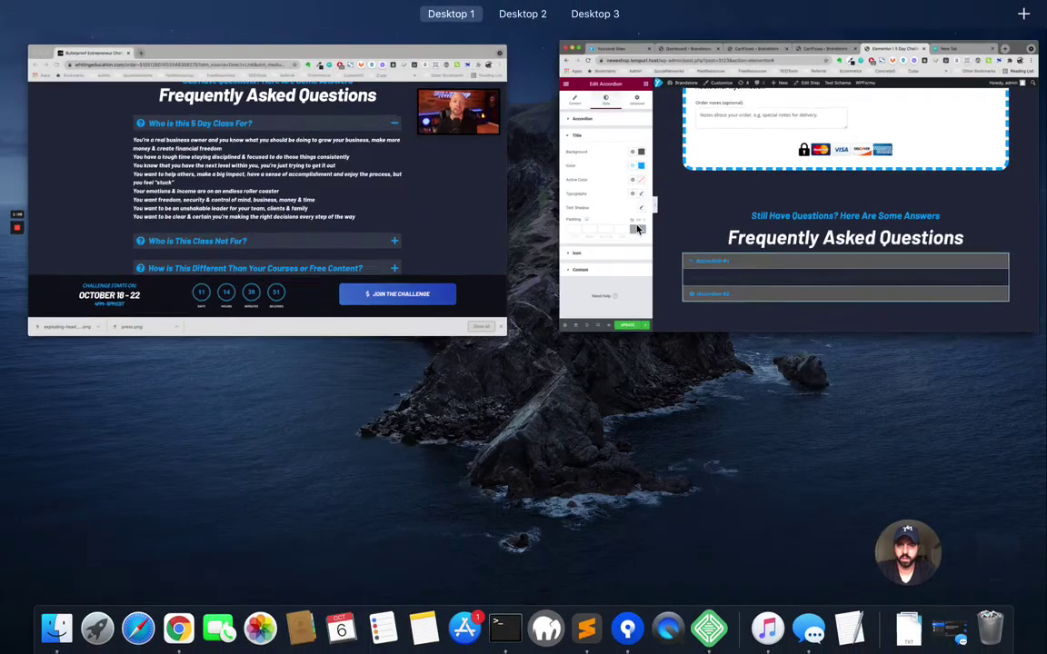
{"action": "left_click", "coordinate": [639, 229]}
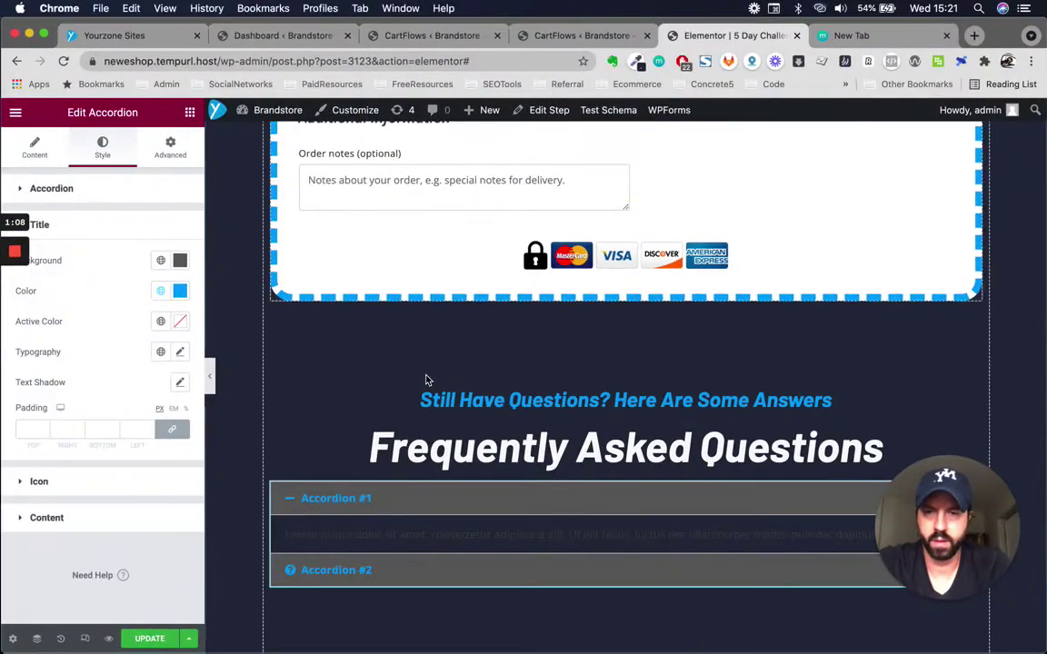
Set the accordion title's font size to 1.4 em and compare it with the reference page
{"action": "left_click", "coordinate": [179, 354]}
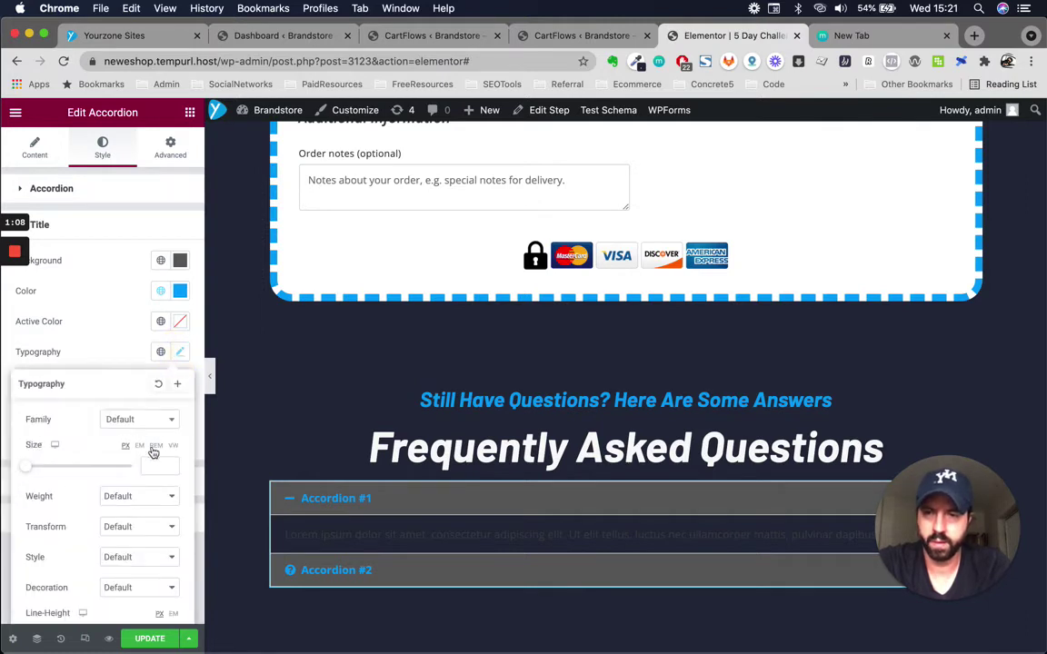
{"action": "type", "text": "25"}
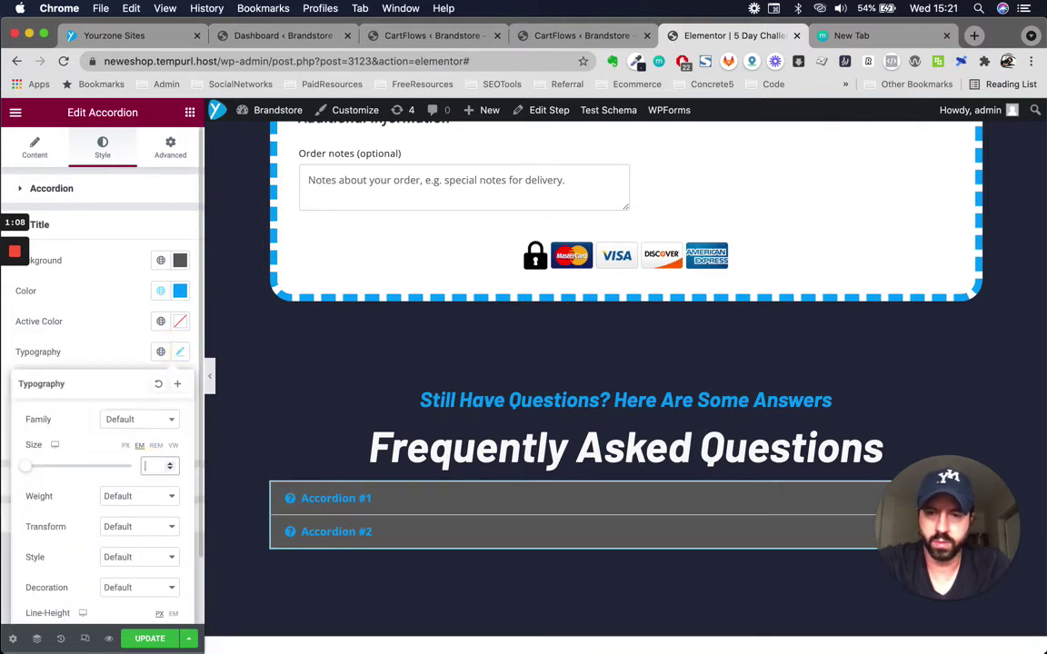
{"action": "key", "text": "BackSpace"}
{"action": "key", "text": "BackSpace"}
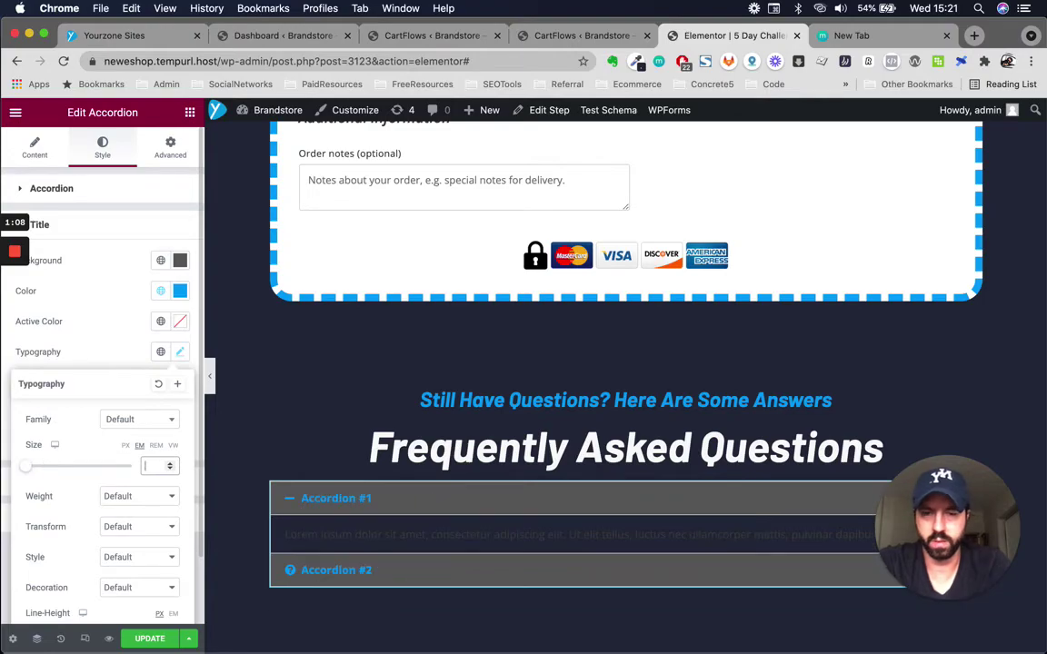
{"action": "type", "text": "1.4"}
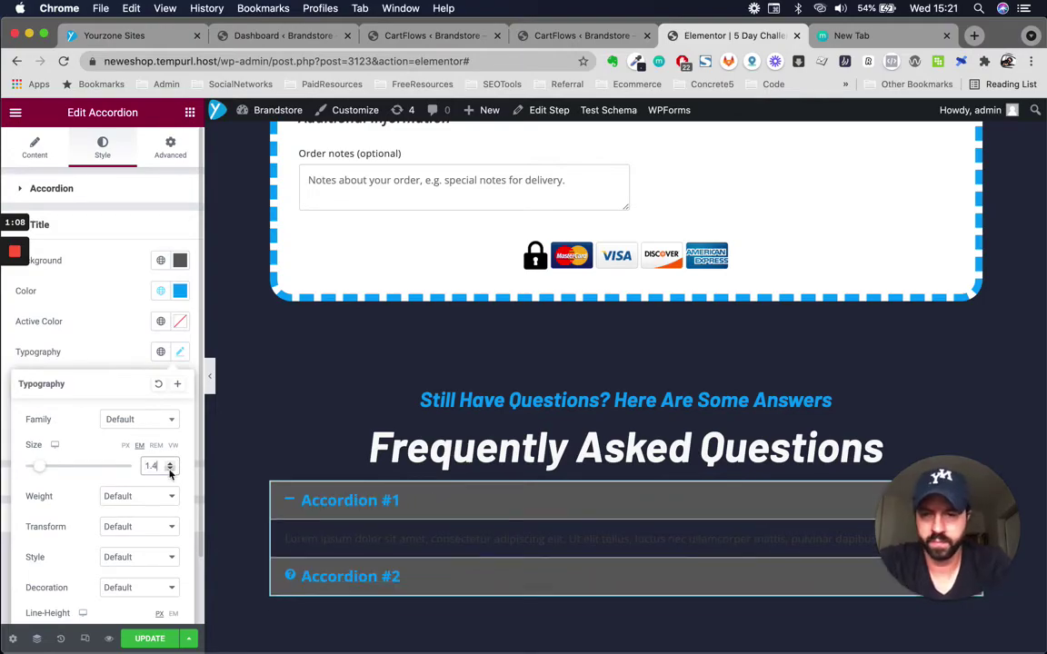
{"action": "key", "text": "ctrl+Up"}
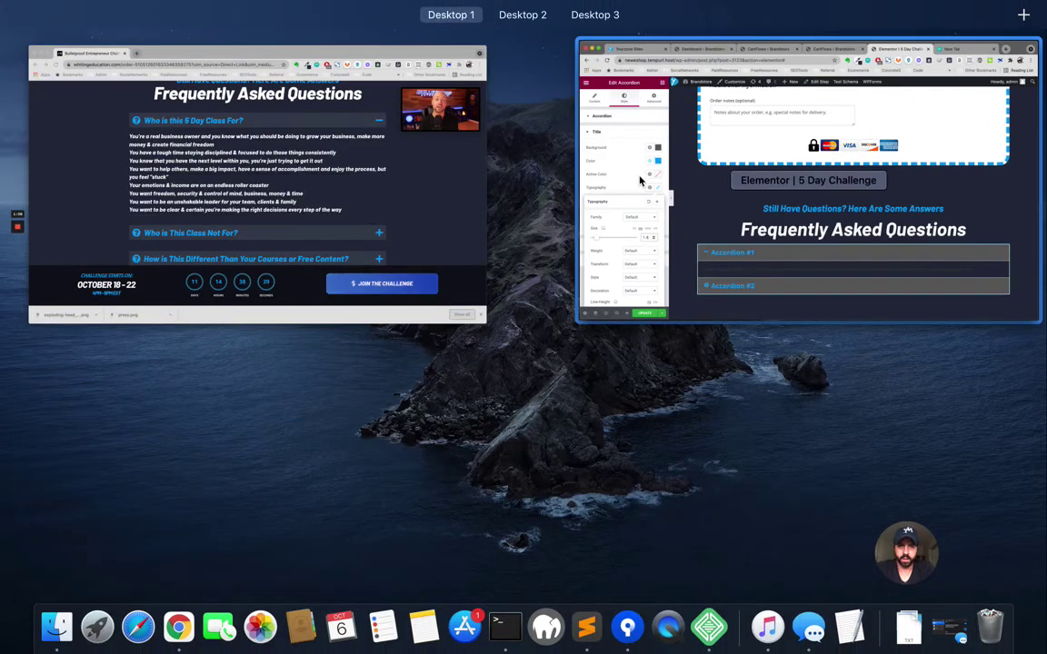
{"action": "left_click", "coordinate": [795, 175]}
{"action": "left_click", "coordinate": [92, 291]}
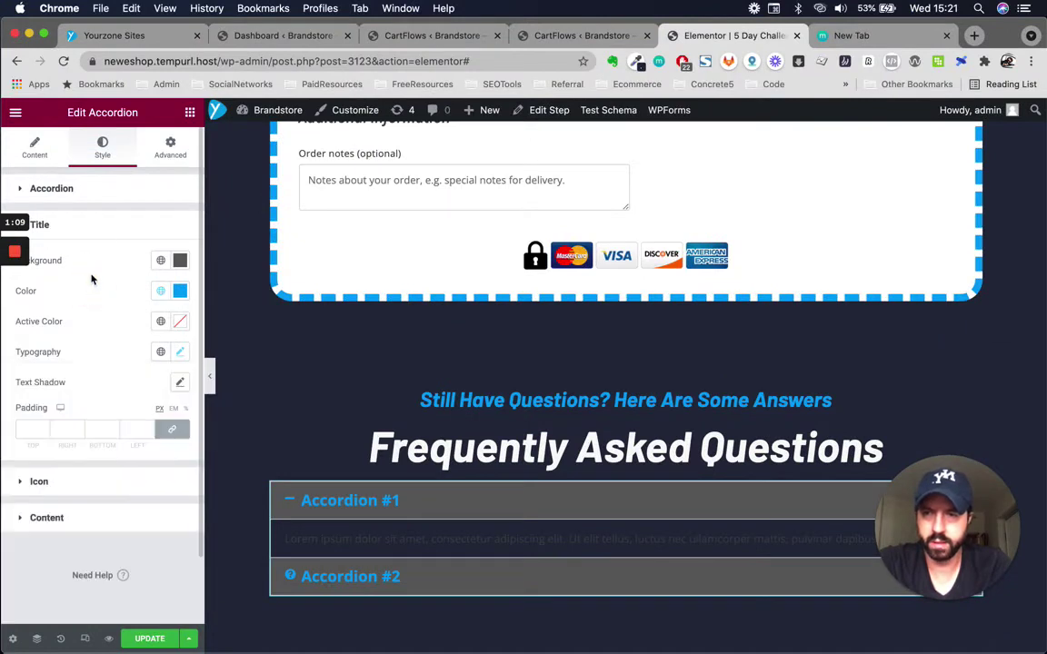
Set the accordion content's text colour to #FFFFFF and test it by expanding Accordion #2 and Accordion #1 in turn
{"action": "left_click", "coordinate": [46, 519]}
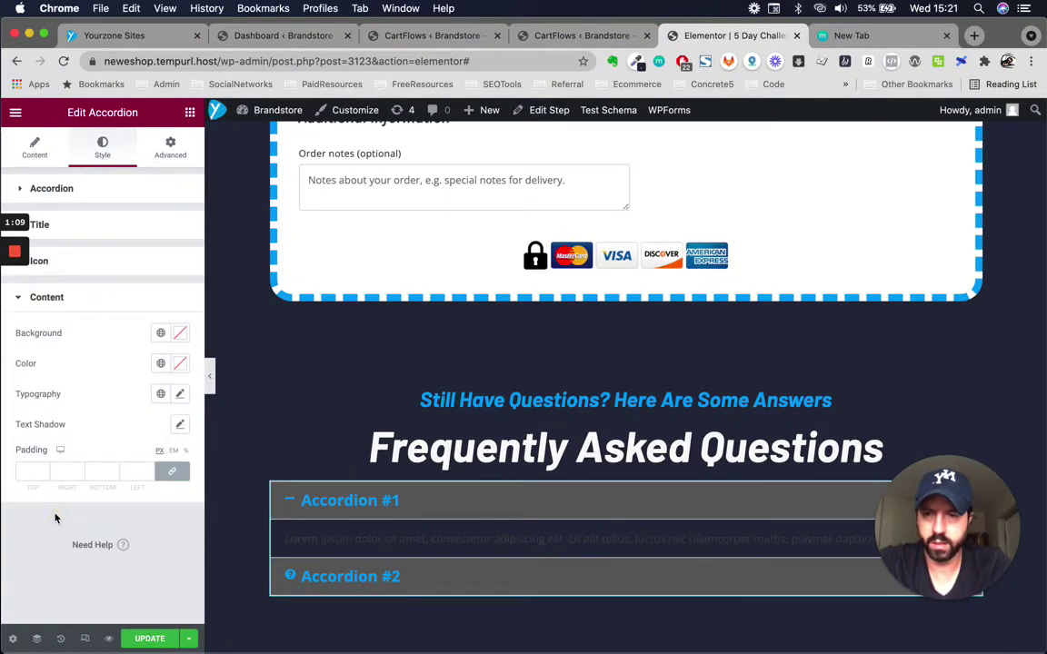
{"action": "left_click", "coordinate": [178, 363]}
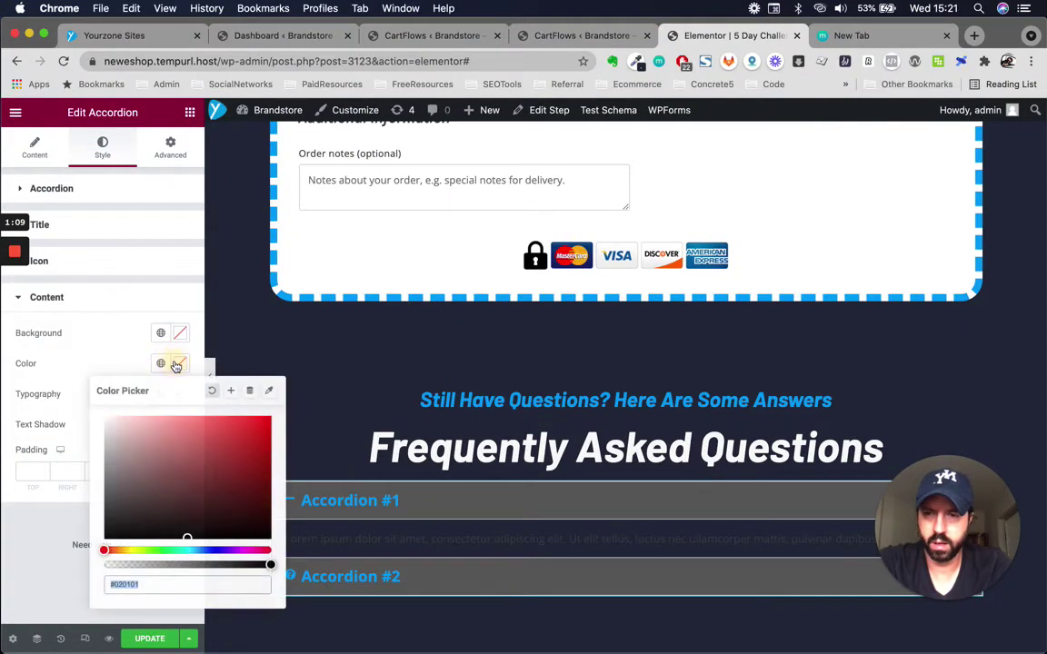
{"action": "left_click", "coordinate": [120, 344]}
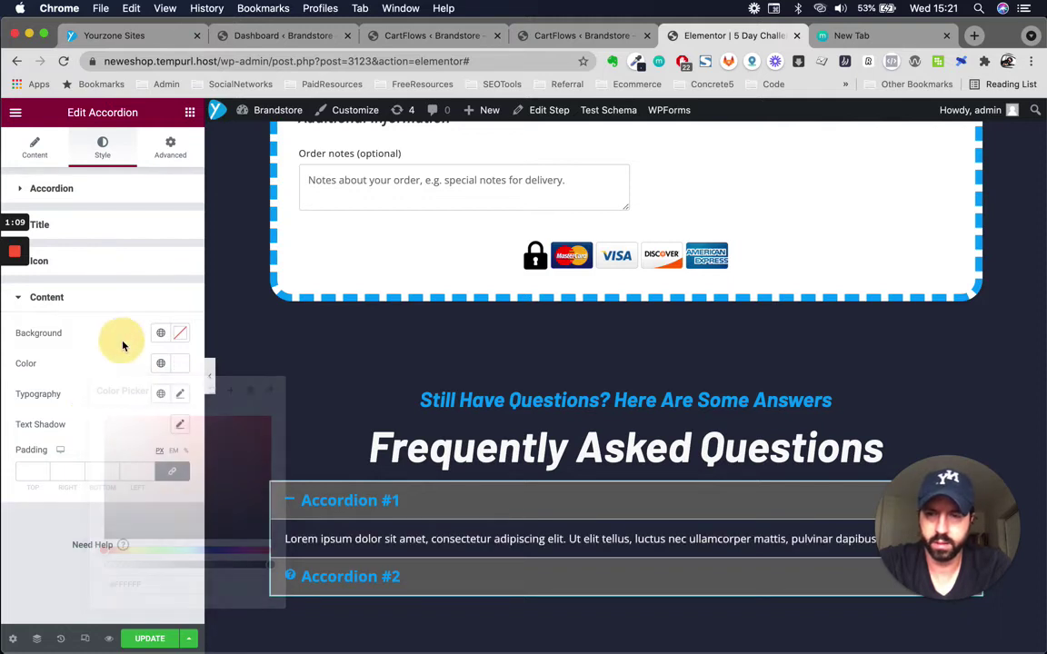
{"action": "left_click", "coordinate": [334, 578]}
{"action": "scroll", "coordinate": [515, 565], "scroll_direction": "down", "scroll_amount": 5}
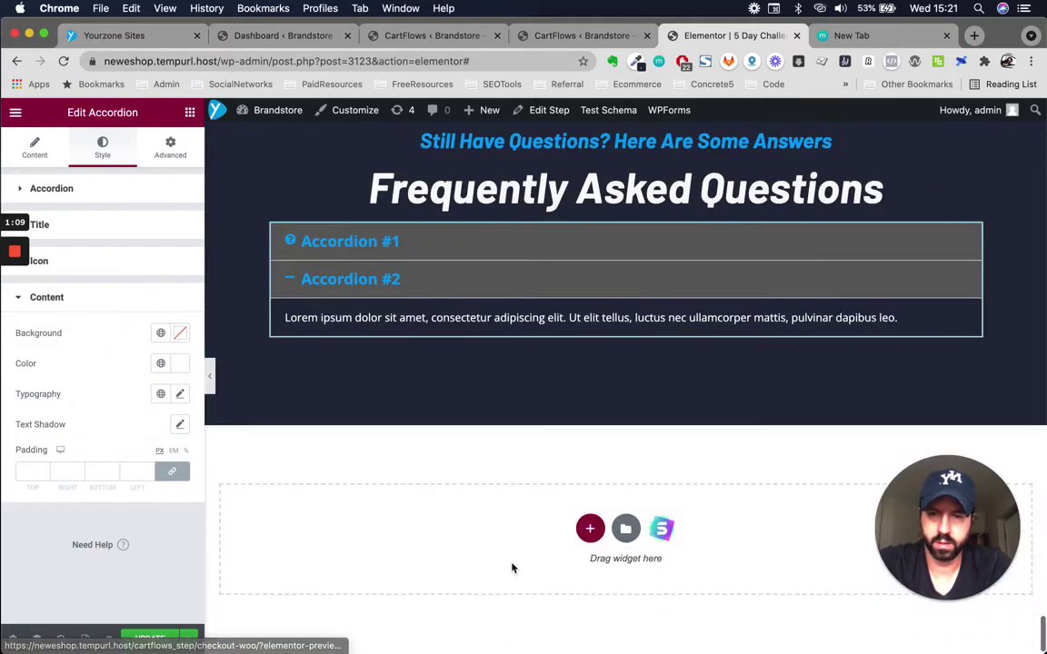
{"action": "scroll", "coordinate": [515, 339], "scroll_direction": "up", "scroll_amount": 1}
{"action": "left_click", "coordinate": [533, 274]}
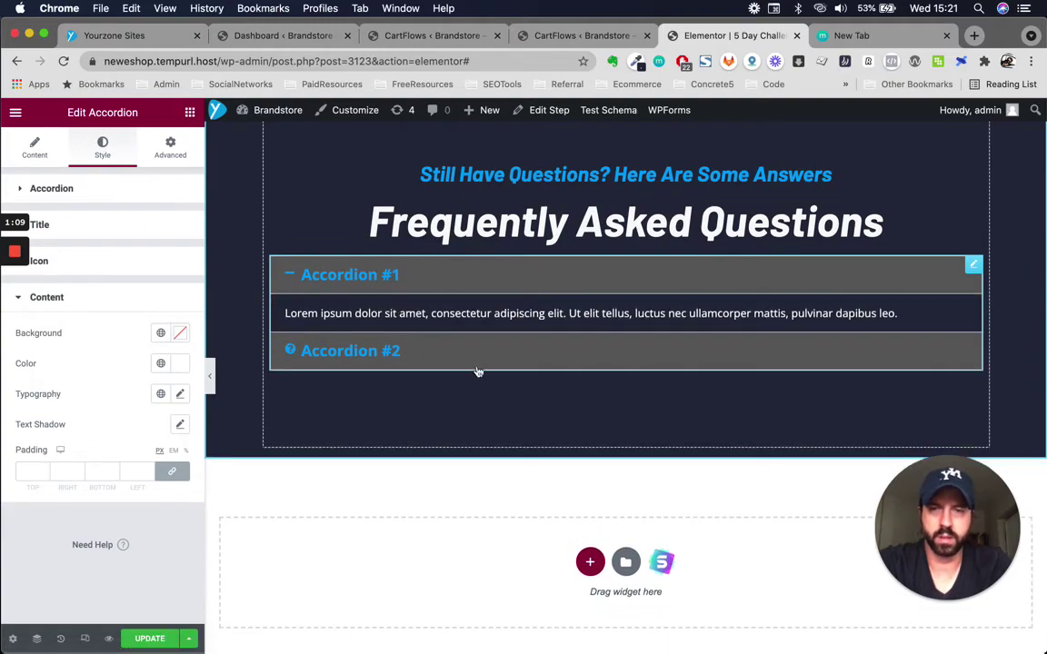
Examine the reference page below the FAQ, from the "Join the Challenge" call to action down to the footer disclaimer
{"action": "key", "text": "ctrl+Up"}
{"action": "left_click", "coordinate": [246, 231]}
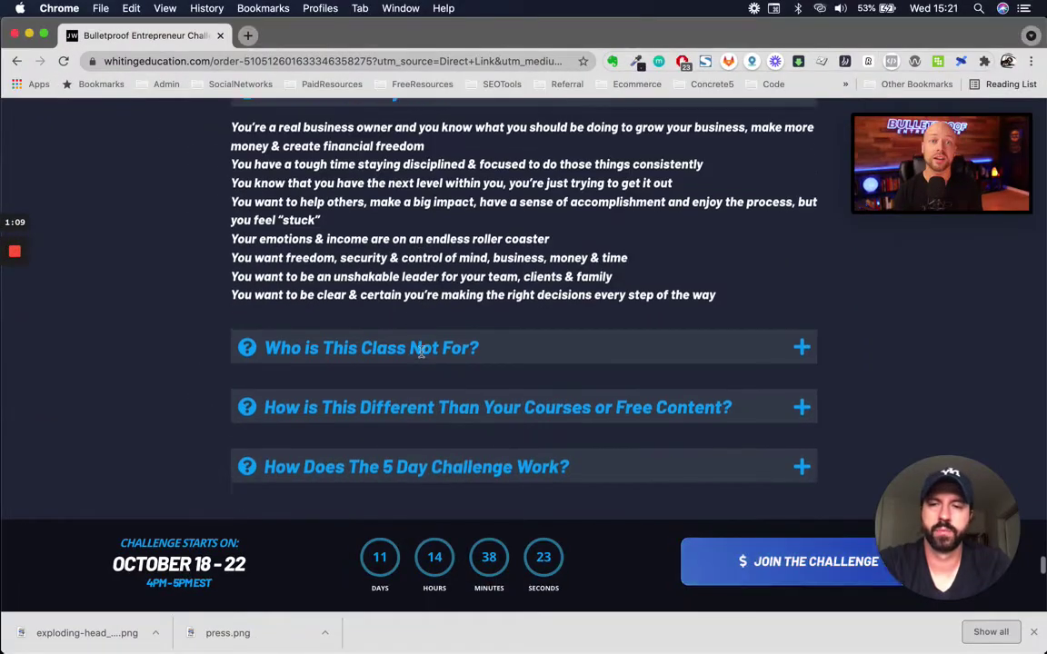
{"action": "scroll", "coordinate": [421, 354], "scroll_direction": "up", "scroll_amount": 1}
{"action": "scroll", "coordinate": [421, 354], "scroll_direction": "down", "scroll_amount": 6}
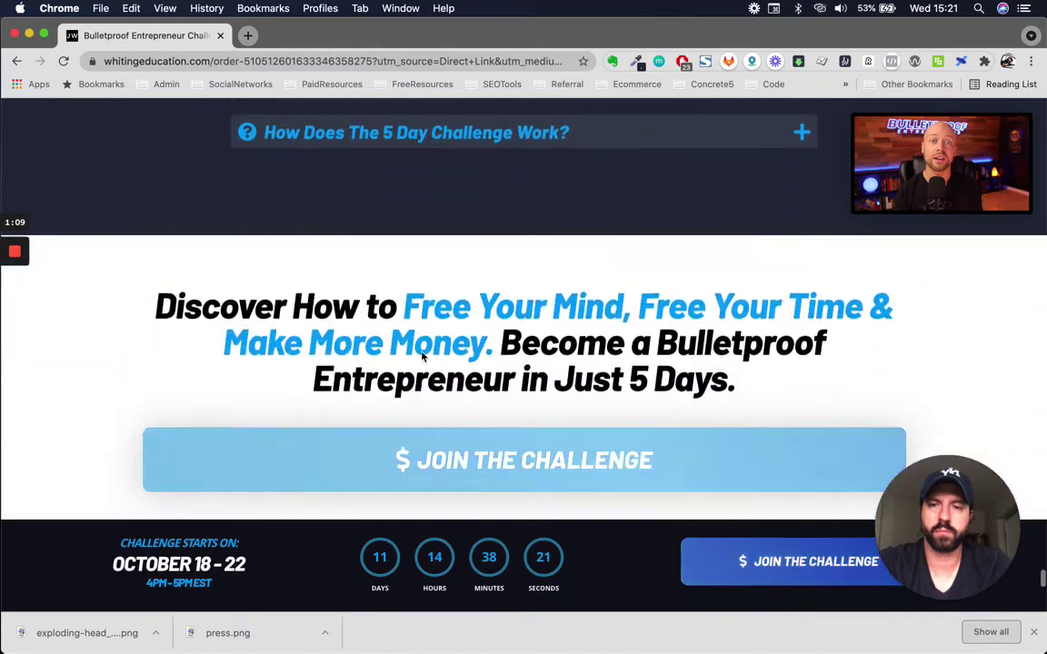
{"action": "scroll", "coordinate": [423, 355], "scroll_direction": "down", "scroll_amount": 3}
{"action": "scroll", "coordinate": [423, 356], "scroll_direction": "up", "scroll_amount": 2}
{"action": "scroll", "coordinate": [574, 373], "scroll_direction": "down", "scroll_amount": 1}
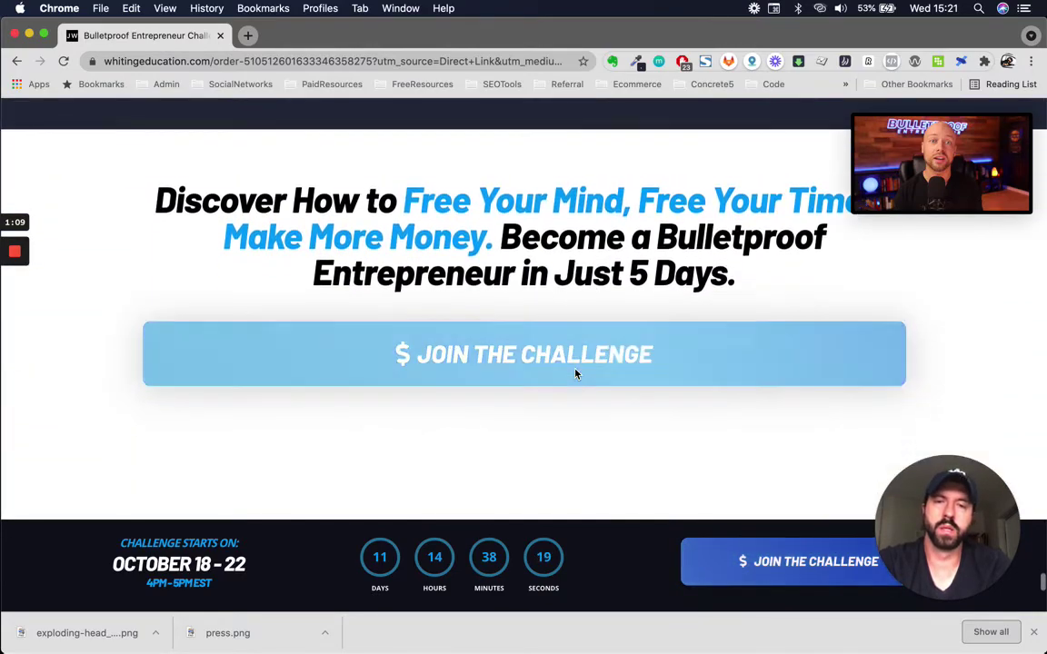
{"action": "scroll", "coordinate": [574, 374], "scroll_direction": "down", "scroll_amount": 10}
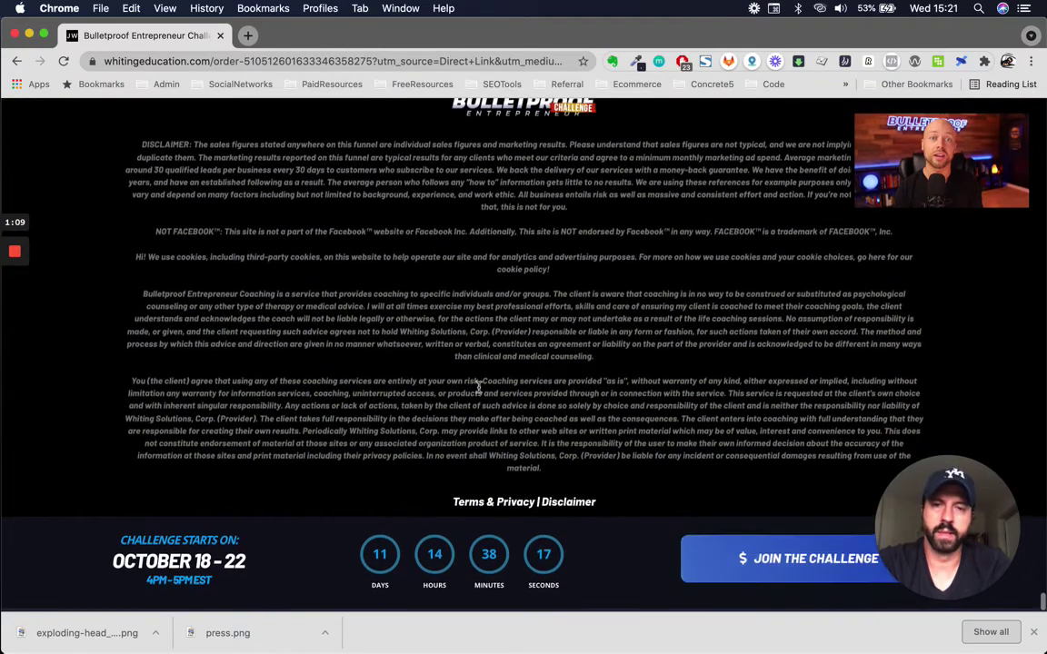
Close the downloads bar and examine the footer disclaimer and closing call to action on the reference page
{"action": "scroll", "coordinate": [479, 387], "scroll_direction": "up", "scroll_amount": 3}
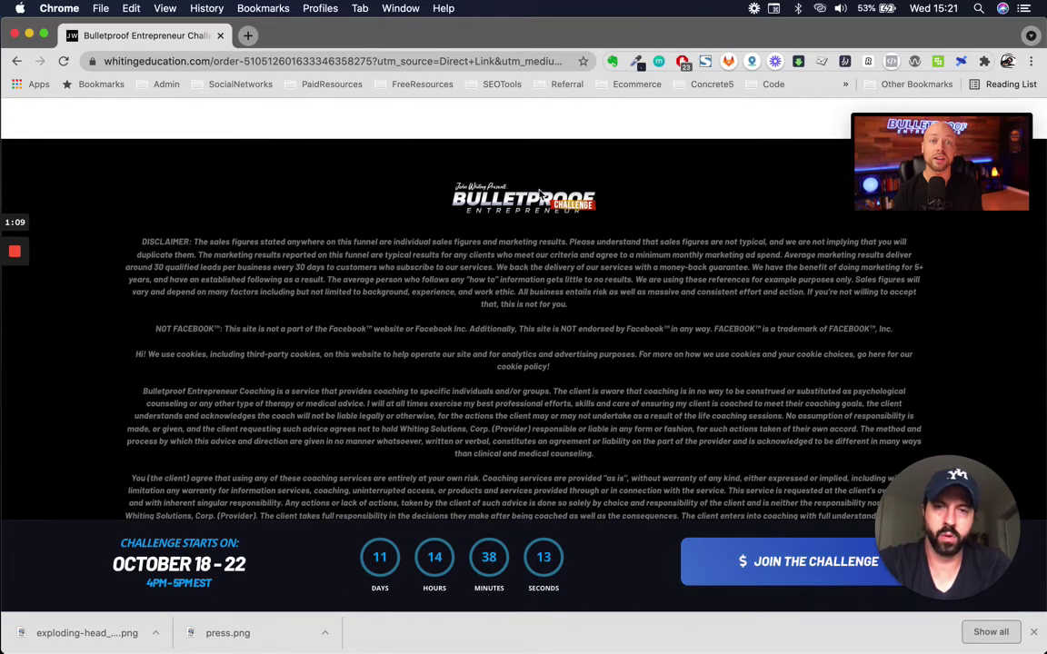
{"action": "scroll", "coordinate": [595, 421], "scroll_direction": "down", "scroll_amount": 3}
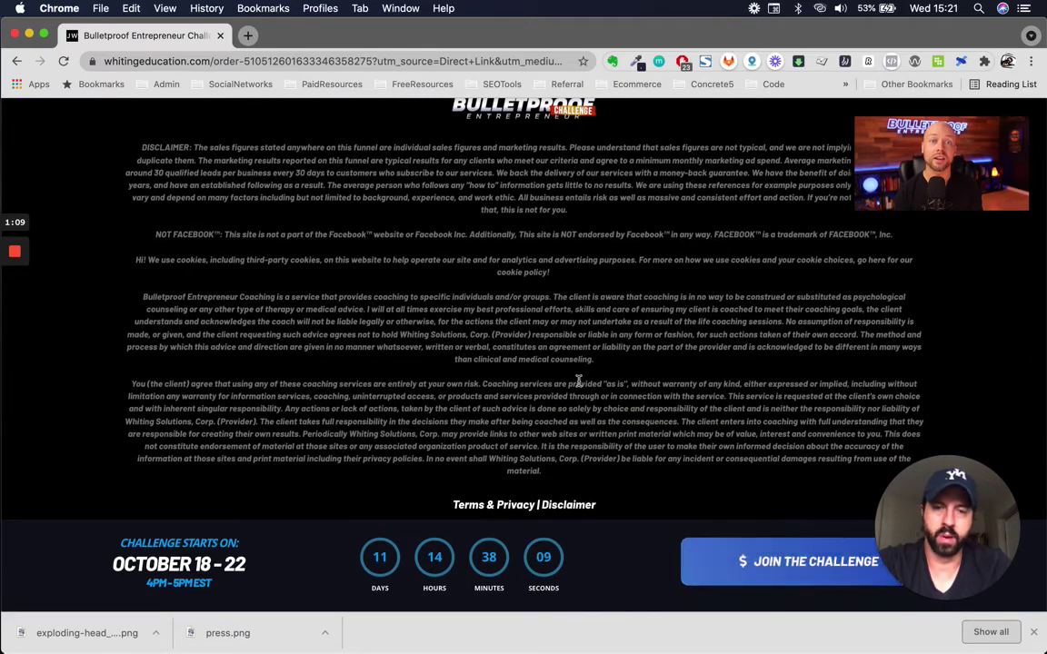
{"action": "mouse_move", "coordinate": [967, 635]}
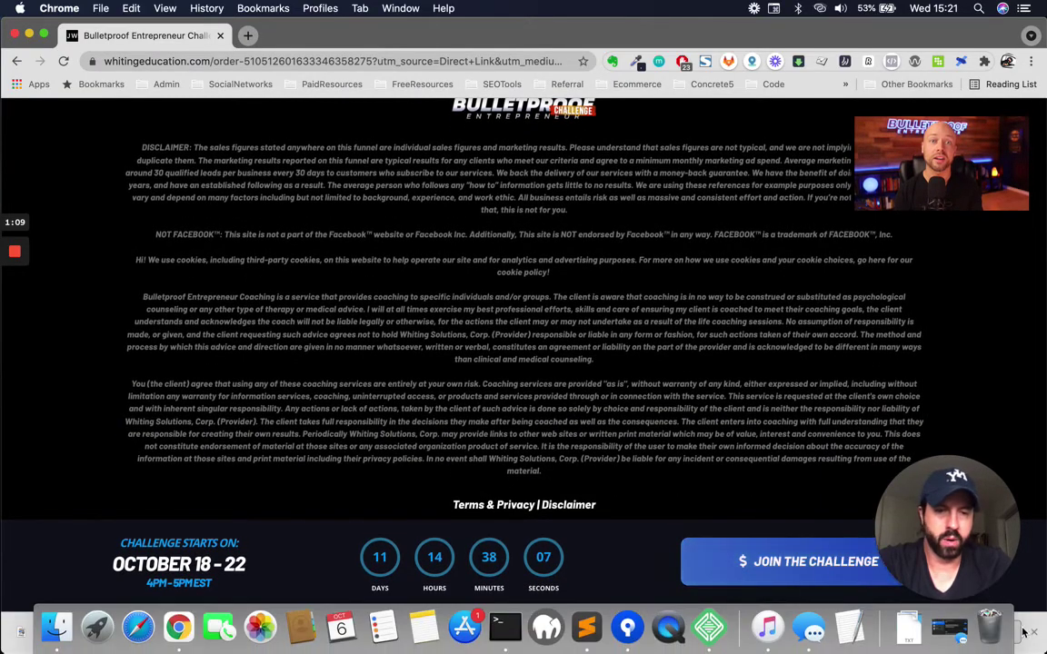
{"action": "left_click", "coordinate": [1035, 634]}
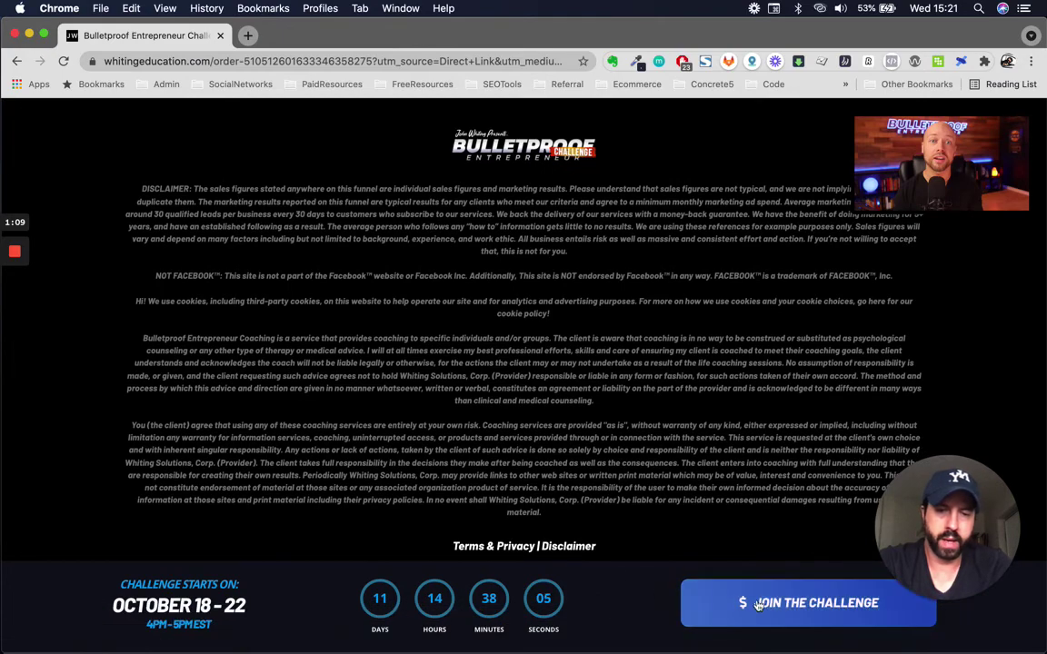
{"action": "scroll", "coordinate": [356, 403], "scroll_direction": "up", "scroll_amount": 4}
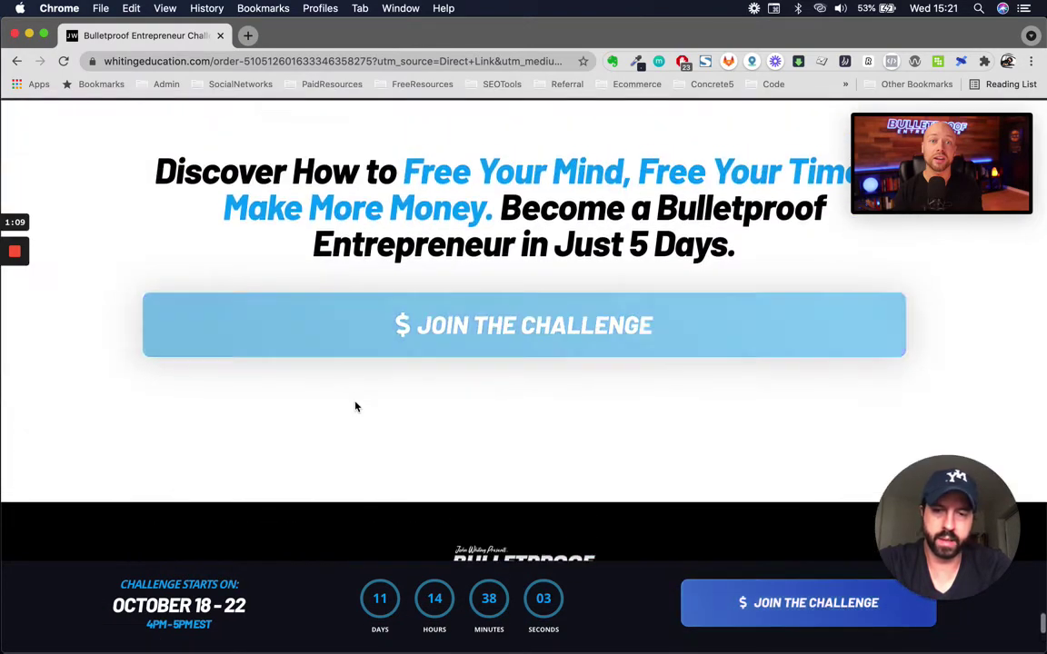
{"action": "scroll", "coordinate": [355, 404], "scroll_direction": "down", "scroll_amount": 4}
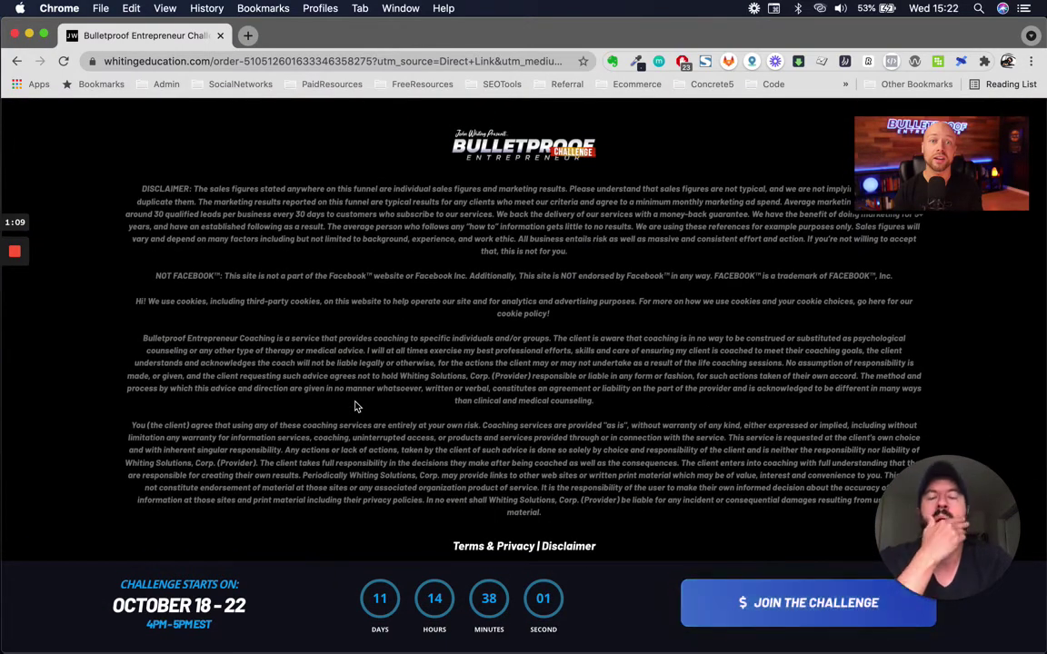
Review the reference page from the footer up through the FAQ, order form and pricing to the client case-study videos
{"action": "scroll", "coordinate": [290, 424], "scroll_direction": "up", "scroll_amount": 5}
{"action": "scroll", "coordinate": [291, 427], "scroll_direction": "up", "scroll_amount": 5}
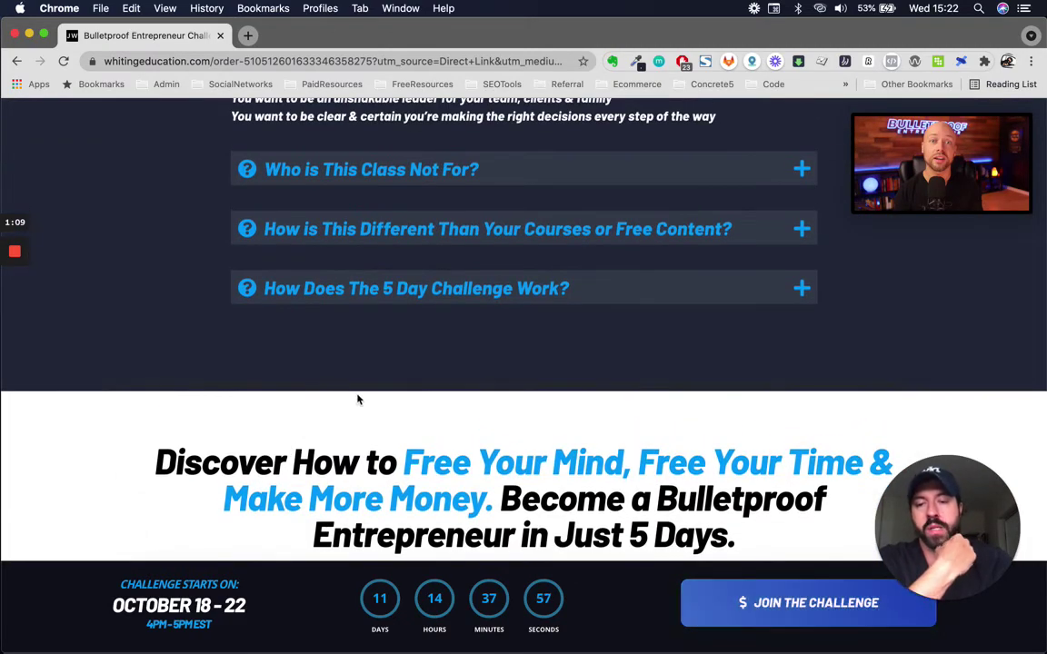
{"action": "scroll", "coordinate": [357, 400], "scroll_direction": "up", "scroll_amount": 8}
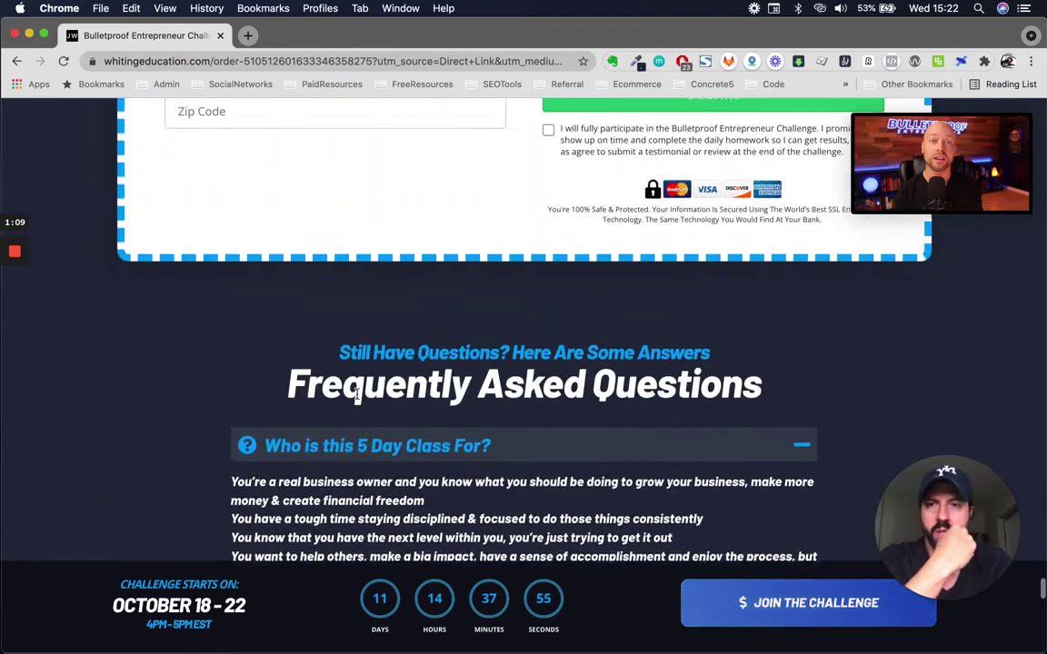
{"action": "scroll", "coordinate": [357, 394], "scroll_direction": "up", "scroll_amount": 5}
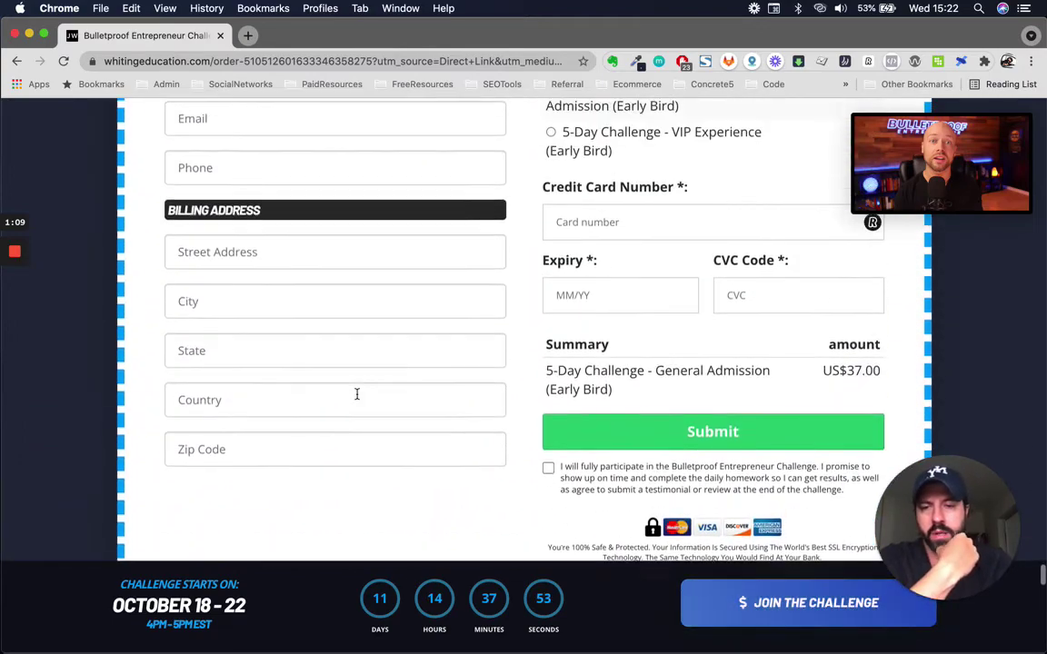
{"action": "scroll", "coordinate": [358, 394], "scroll_direction": "up", "scroll_amount": 8}
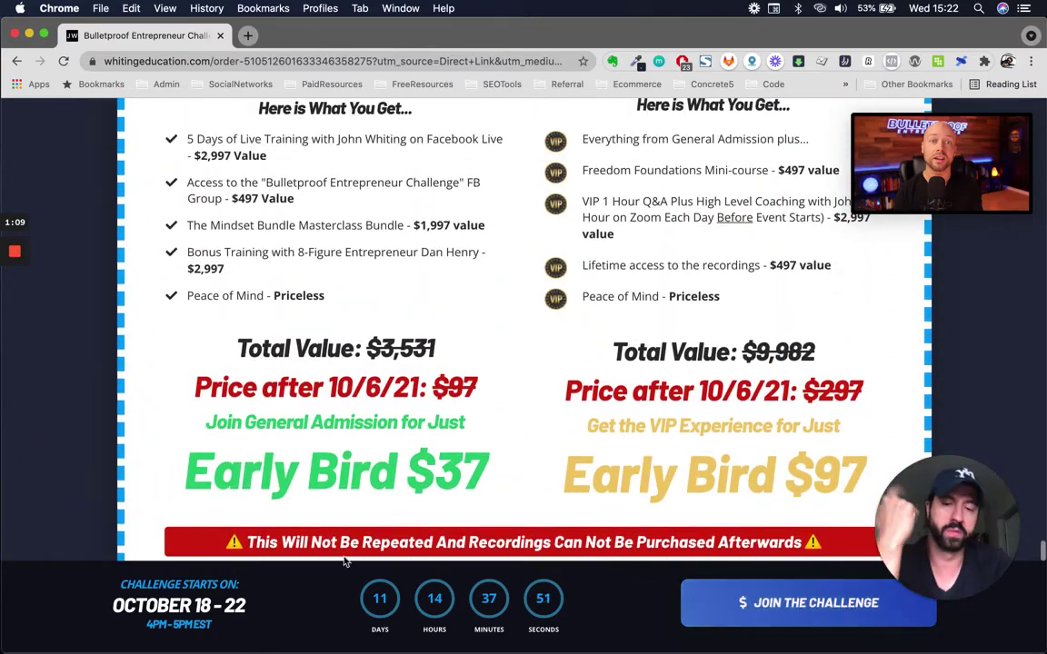
{"action": "scroll", "coordinate": [380, 448], "scroll_direction": "up", "scroll_amount": 20}
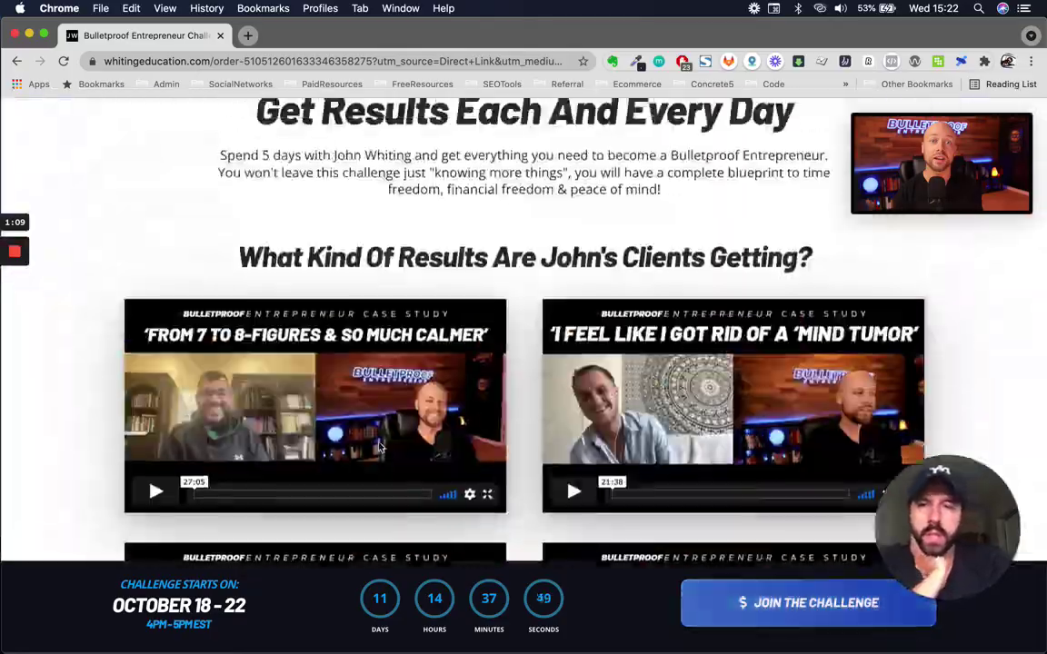
{"action": "scroll", "coordinate": [380, 447], "scroll_direction": "up", "scroll_amount": 10}
{"action": "scroll", "coordinate": [380, 447], "scroll_direction": "down", "scroll_amount": 8}
{"action": "scroll", "coordinate": [380, 447], "scroll_direction": "up", "scroll_amount": 10}
{"action": "scroll", "coordinate": [380, 447], "scroll_direction": "down", "scroll_amount": 15}
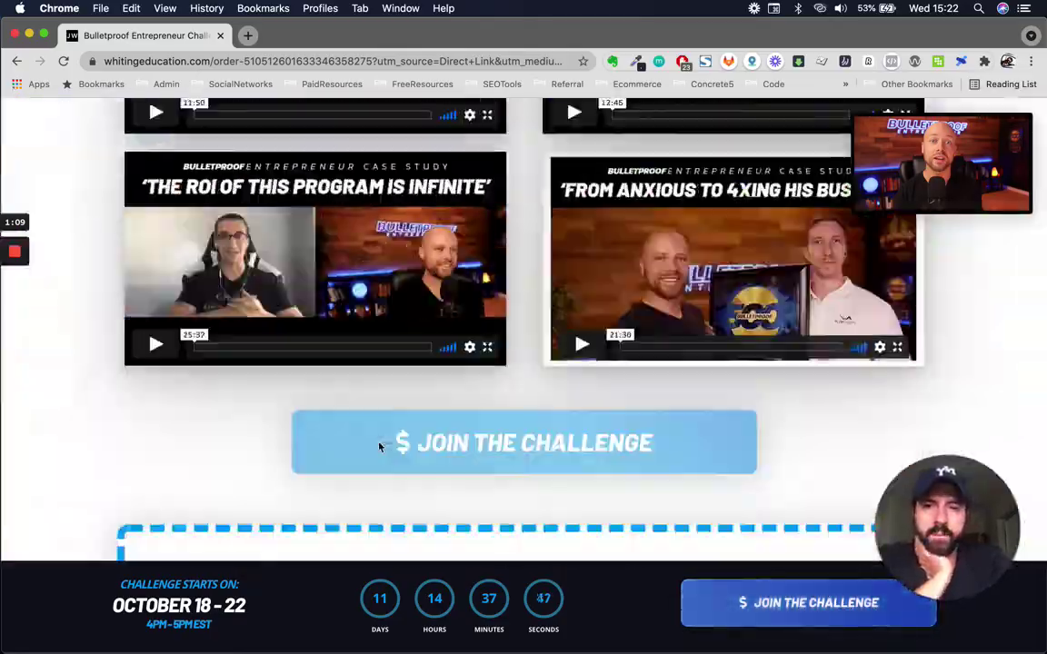
{"action": "scroll", "coordinate": [380, 446], "scroll_direction": "down", "scroll_amount": 15}
{"action": "scroll", "coordinate": [647, 253], "scroll_direction": "up", "scroll_amount": 1}
Switch back to the Elementor editor, save the page and review it from the FAQ up to the hero's "$ Join the Challenge" button
{"action": "key", "text": "ctrl+Up"}
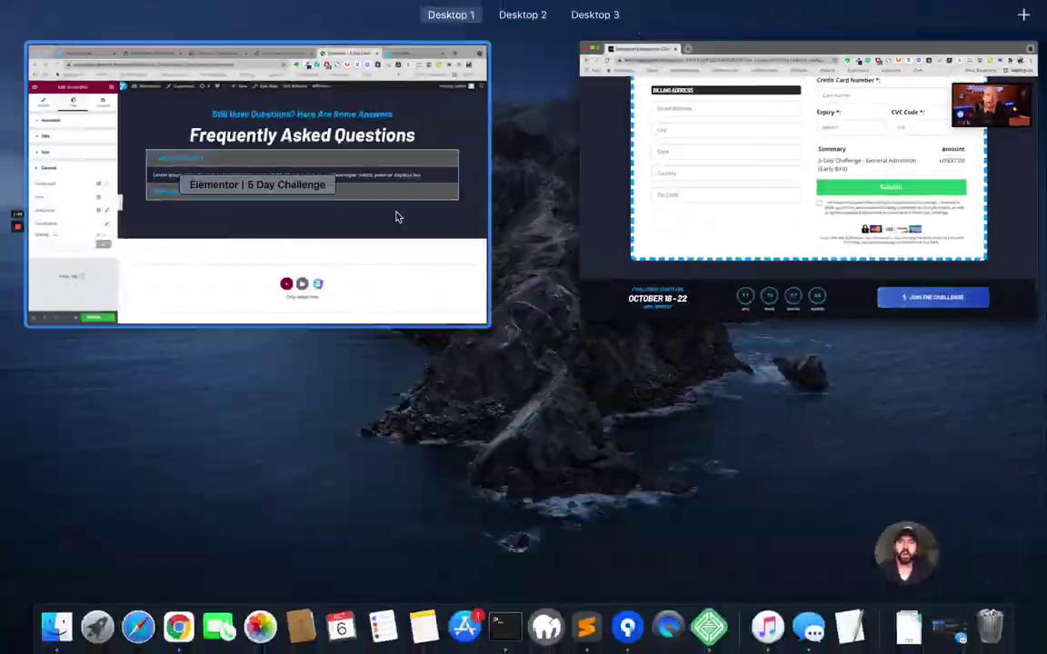
{"action": "left_click", "coordinate": [396, 217]}
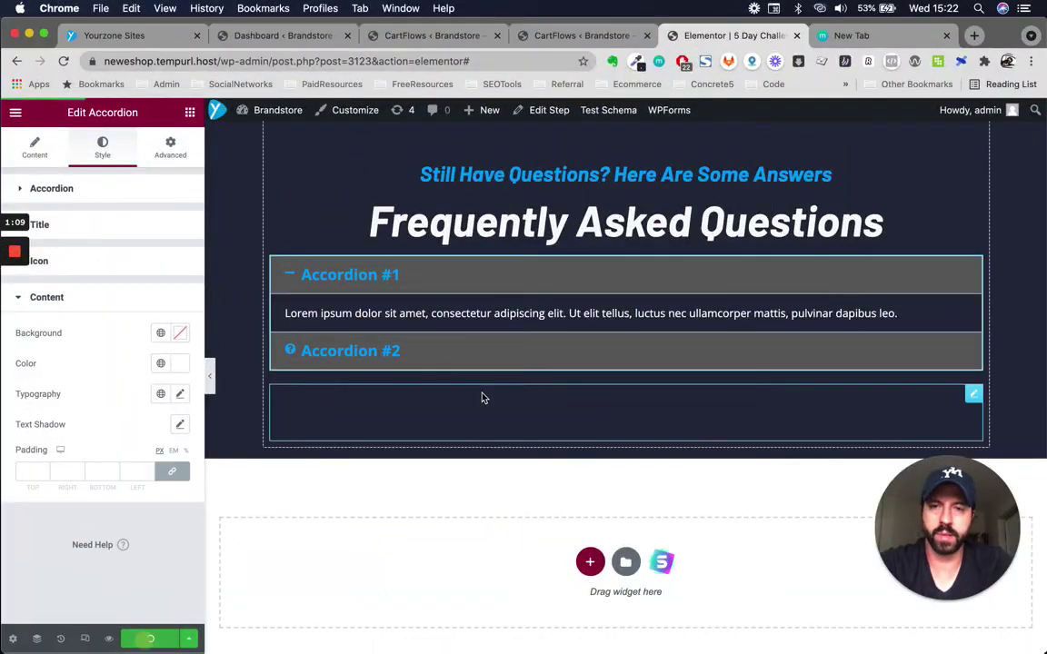
{"action": "scroll", "coordinate": [483, 395], "scroll_direction": "up", "scroll_amount": 15}
{"action": "scroll", "coordinate": [482, 393], "scroll_direction": "up", "scroll_amount": 20}
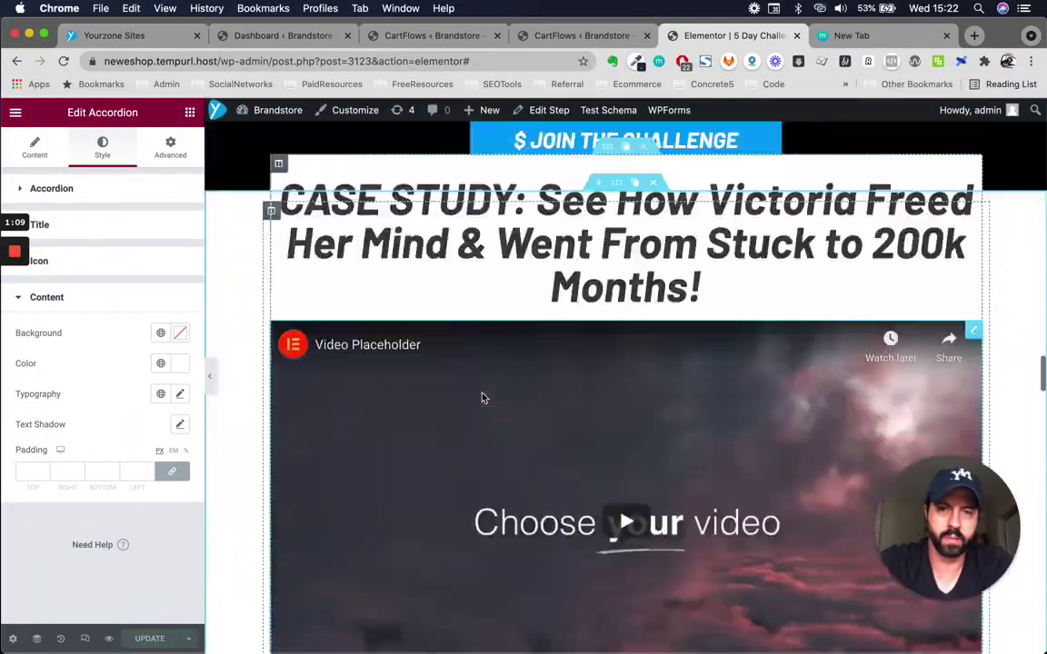
{"action": "scroll", "coordinate": [482, 398], "scroll_direction": "up", "scroll_amount": 15}
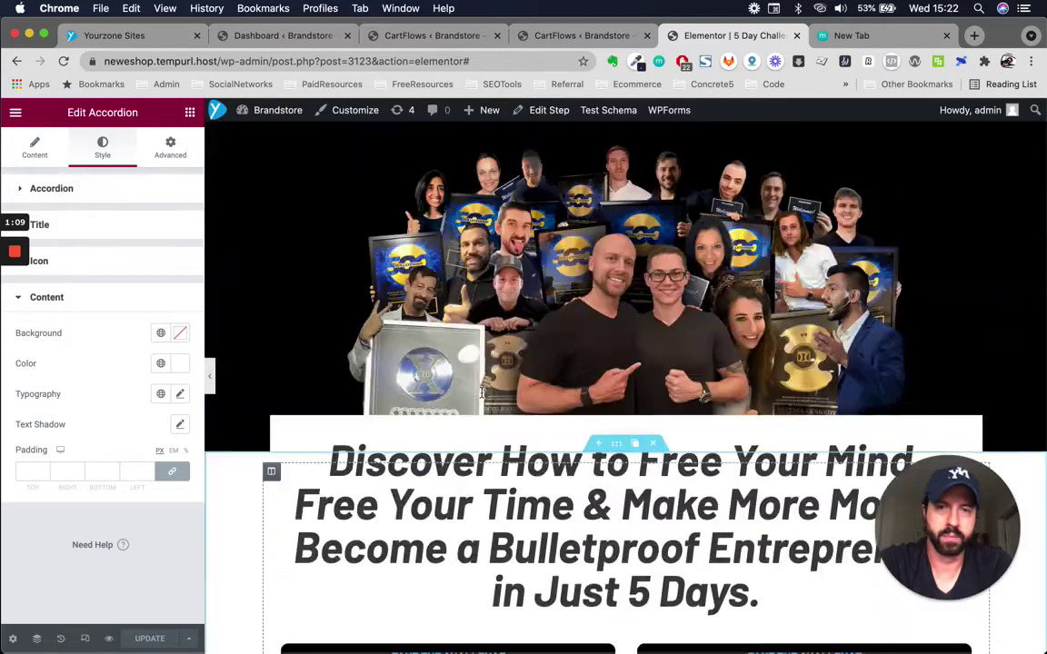
{"action": "scroll", "coordinate": [667, 438], "scroll_direction": "down", "scroll_amount": 10}
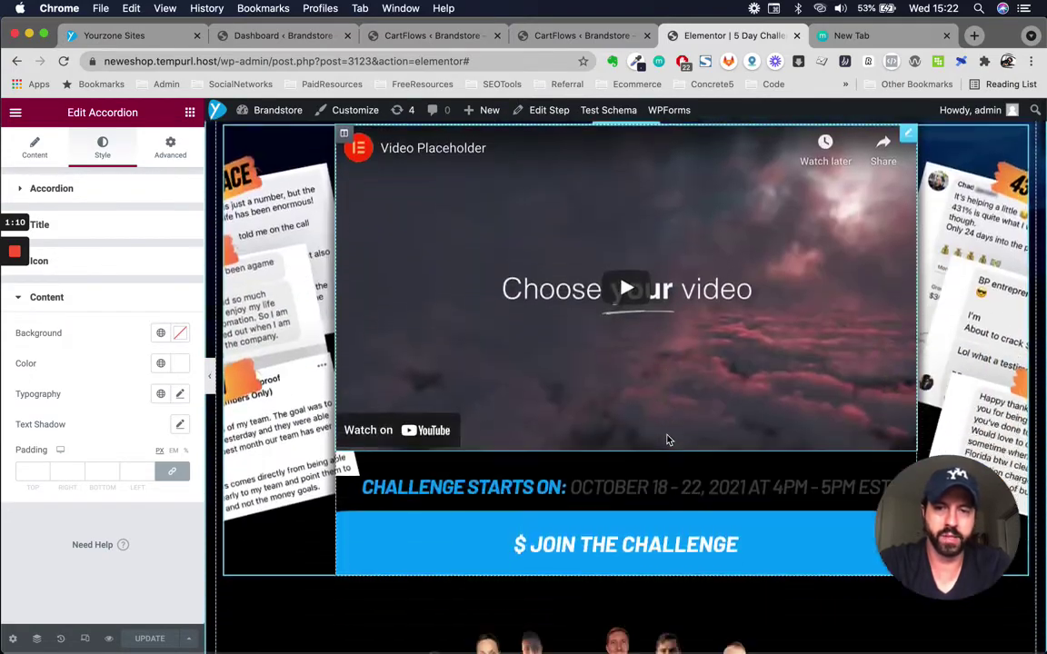
{"action": "scroll", "coordinate": [686, 536], "scroll_direction": "down", "scroll_amount": 3}
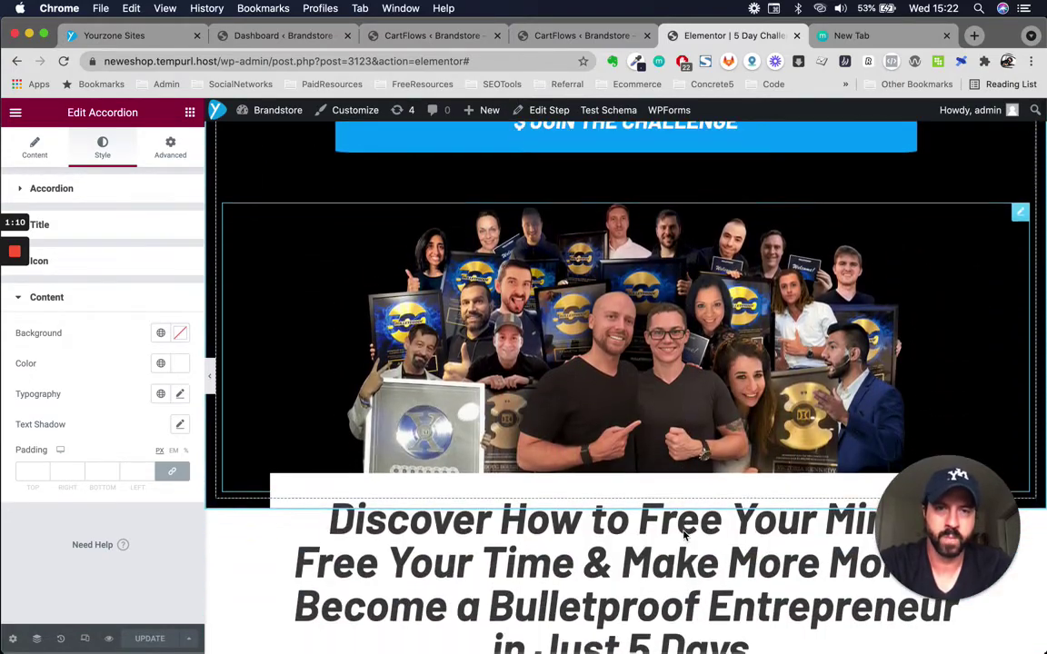
{"action": "scroll", "coordinate": [444, 409], "scroll_direction": "up", "scroll_amount": 5}
{"action": "scroll", "coordinate": [509, 334], "scroll_direction": "up", "scroll_amount": 1}
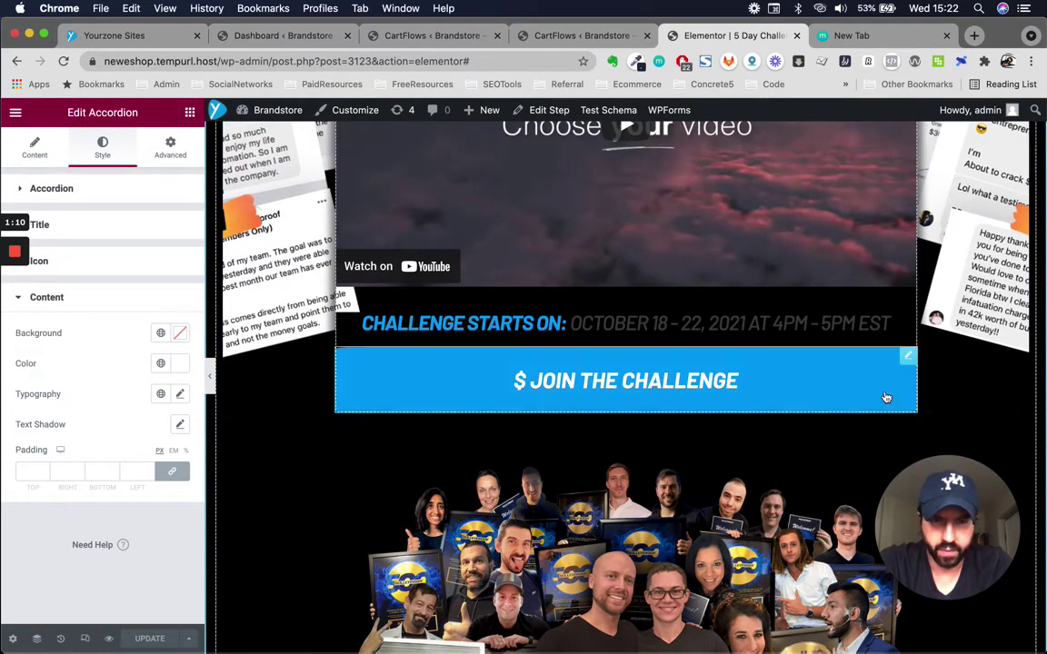
{"action": "left_click", "coordinate": [908, 358]}
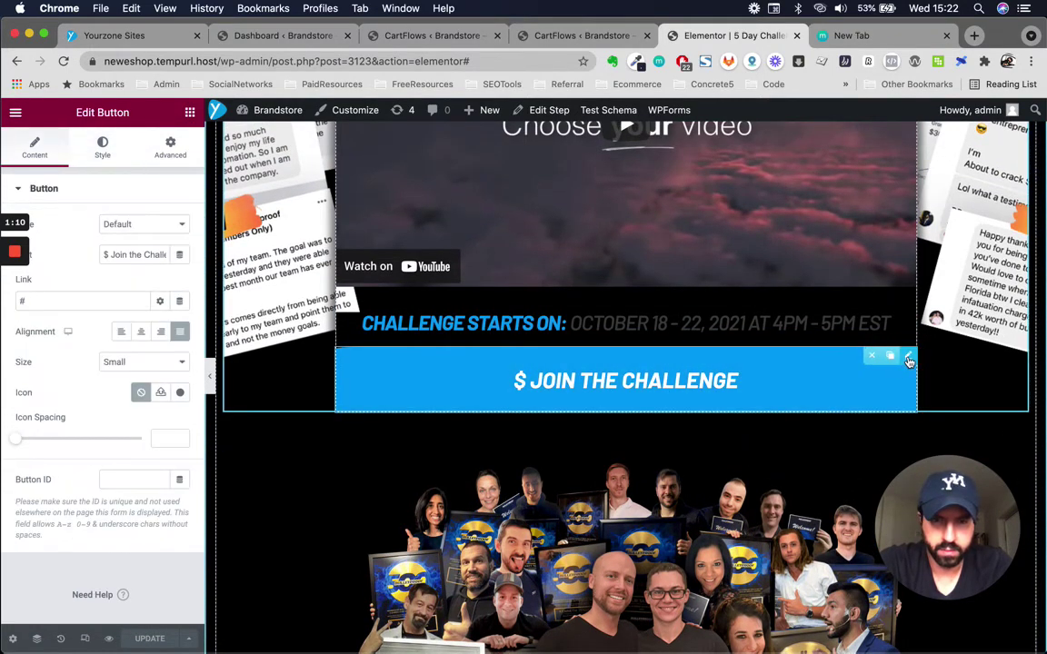
Replace the HTML in the date heading below the hero video with the plain title "CHALLENGE STARTS ON OCTOBRE"
{"action": "scroll", "coordinate": [410, 268], "scroll_direction": "up", "scroll_amount": 4}
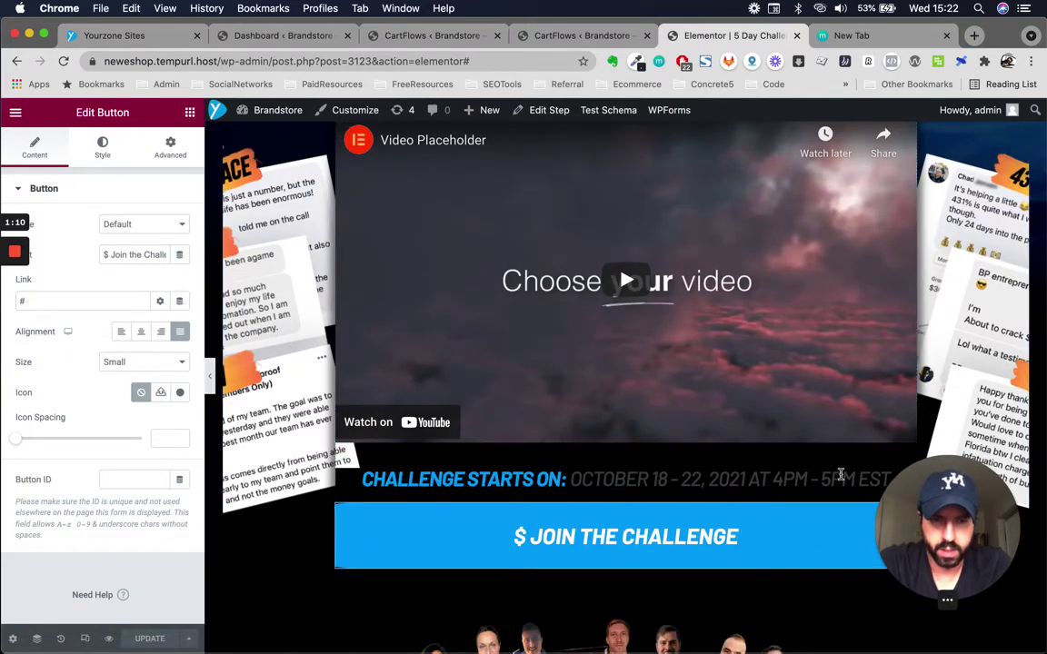
{"action": "scroll", "coordinate": [841, 474], "scroll_direction": "down", "scroll_amount": 2}
{"action": "left_click", "coordinate": [908, 391]}
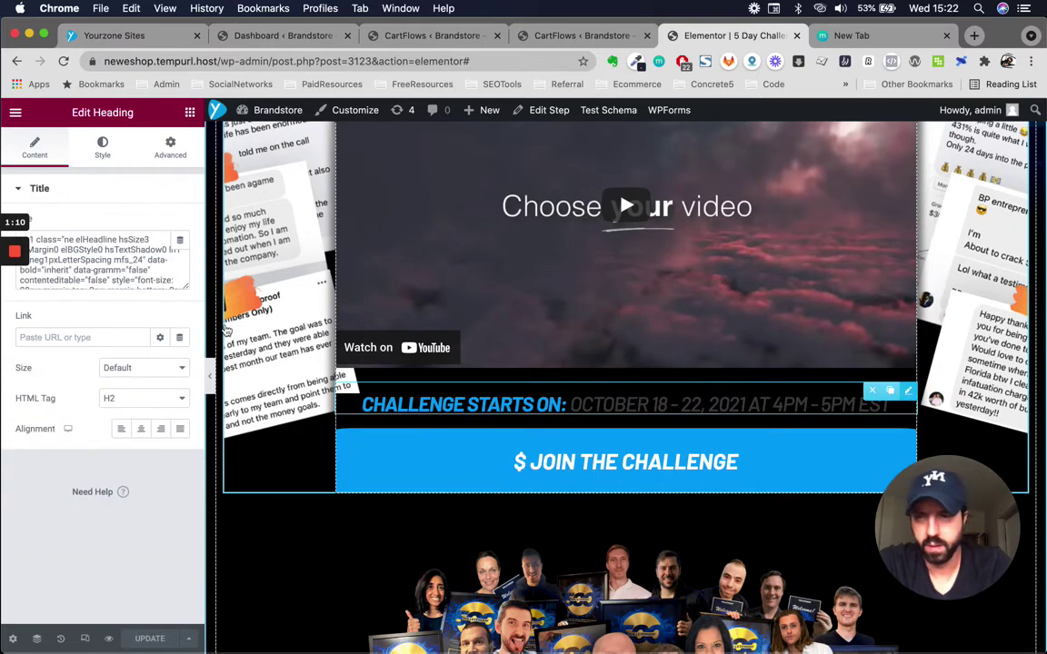
{"action": "scroll", "coordinate": [157, 283], "scroll_direction": "down", "scroll_amount": 5}
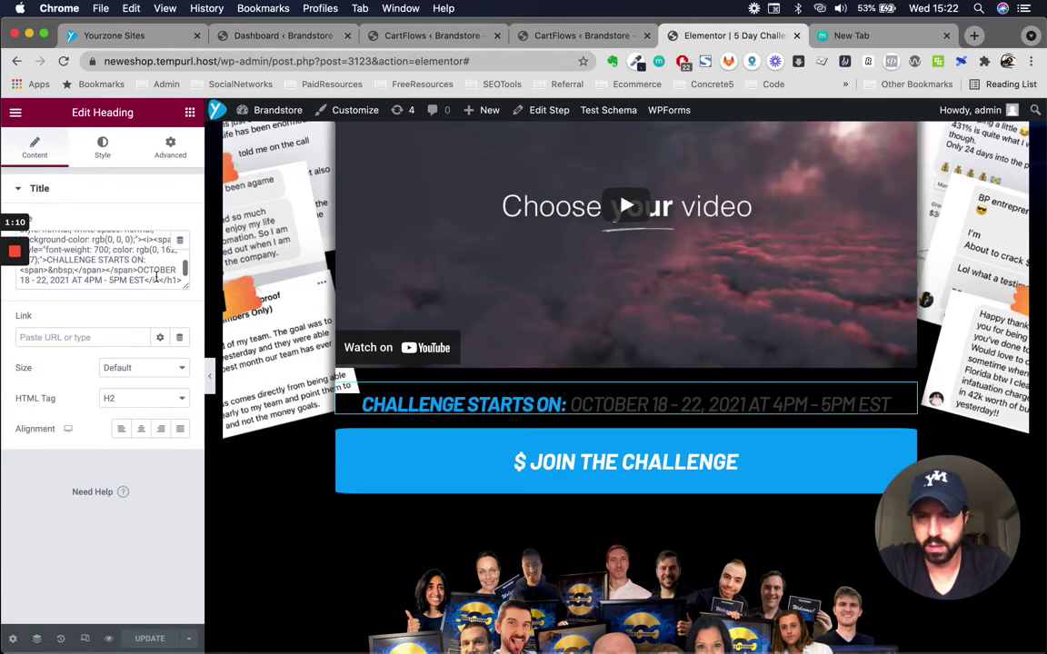
{"action": "left_click", "coordinate": [142, 278]}
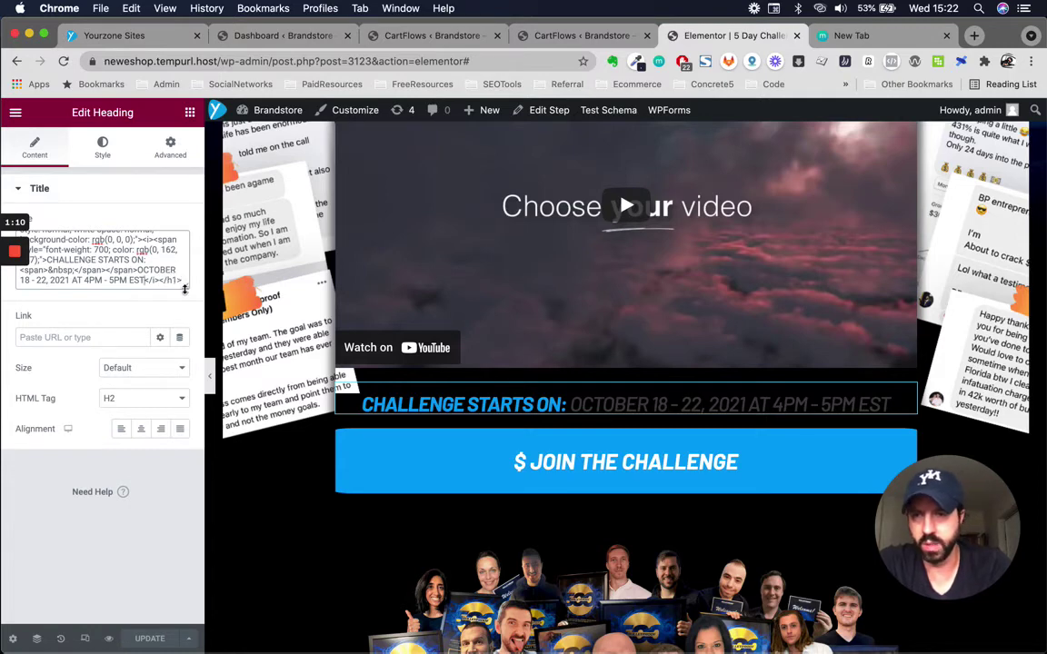
{"action": "scroll", "coordinate": [146, 265], "scroll_direction": "up", "scroll_amount": 5}
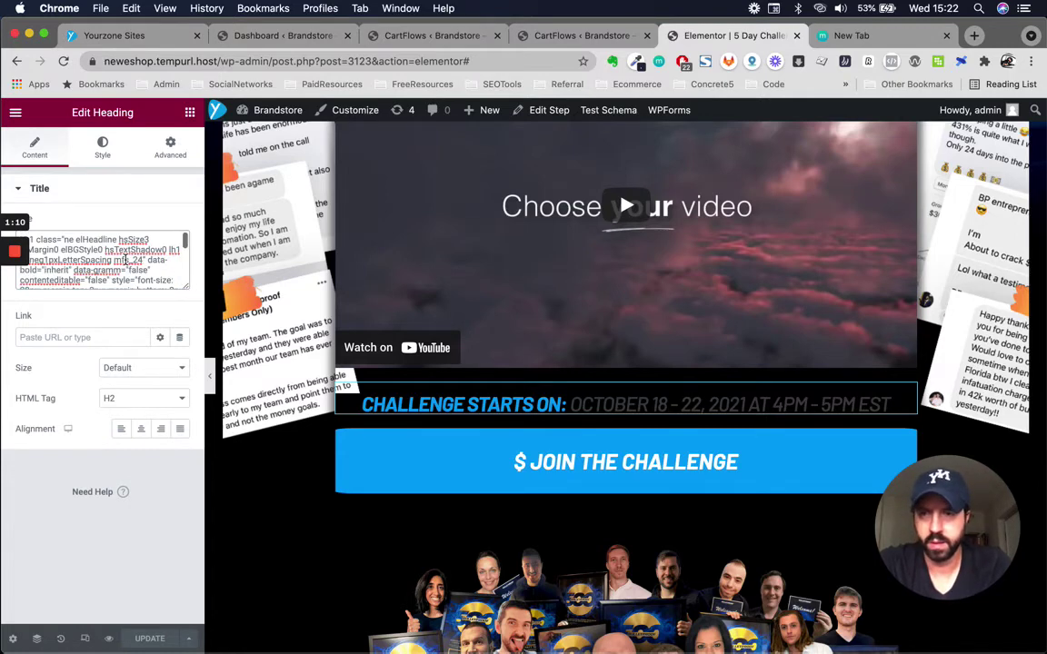
{"action": "left_click", "coordinate": [73, 242]}
{"action": "key", "text": "BackSpace"}
{"action": "key", "text": "BackSpace"}
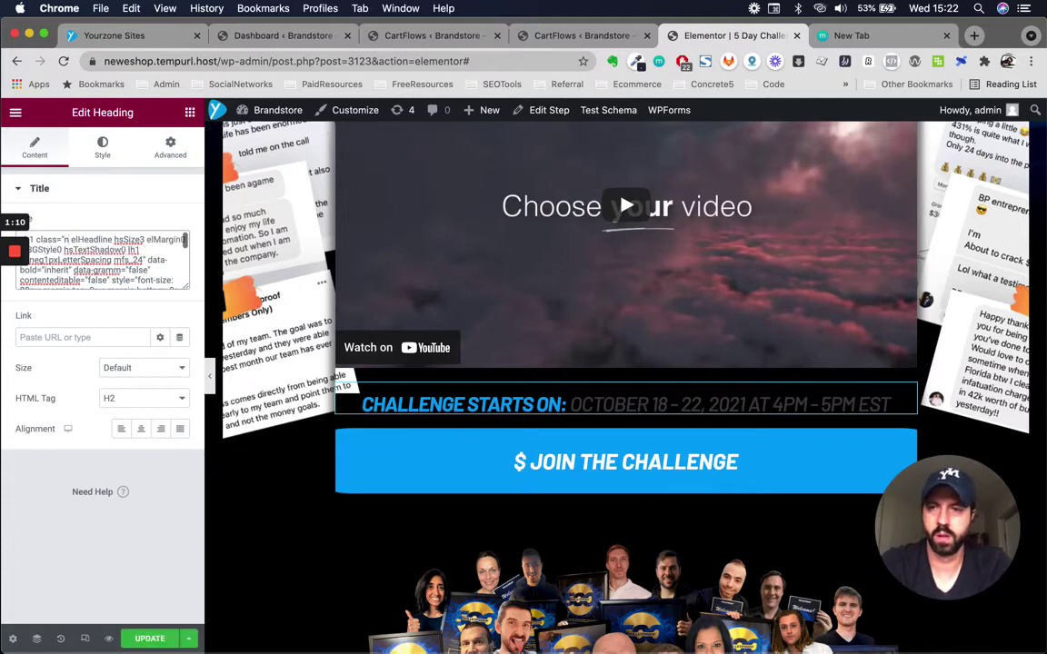
{"action": "key", "text": "super+a"}
{"action": "key", "text": "BackSpace"}
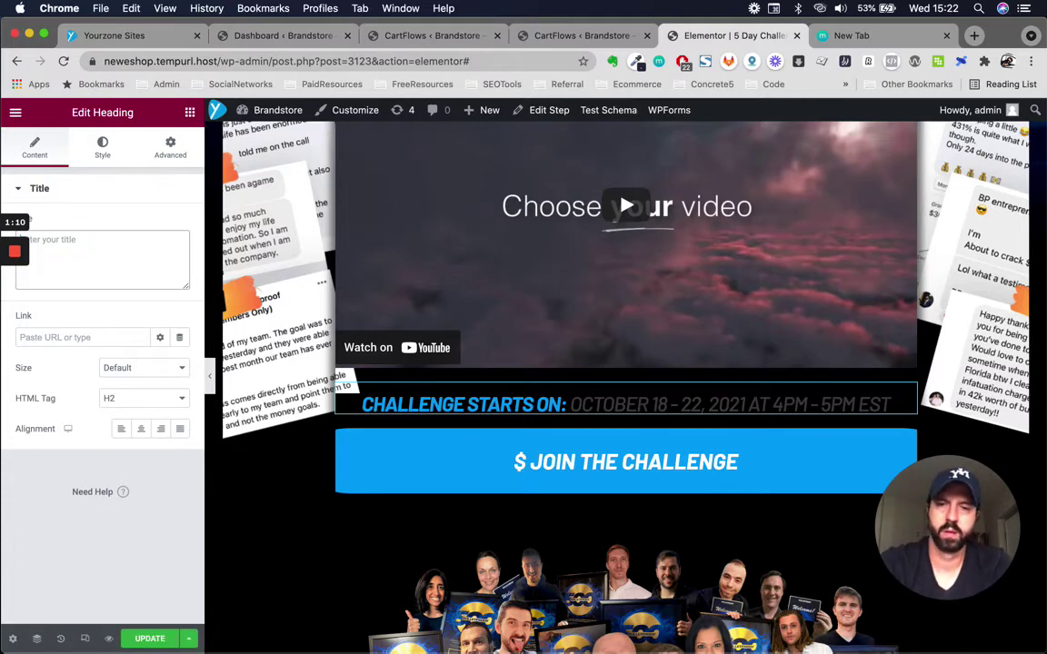
{"action": "type", "text": "CHAL"}
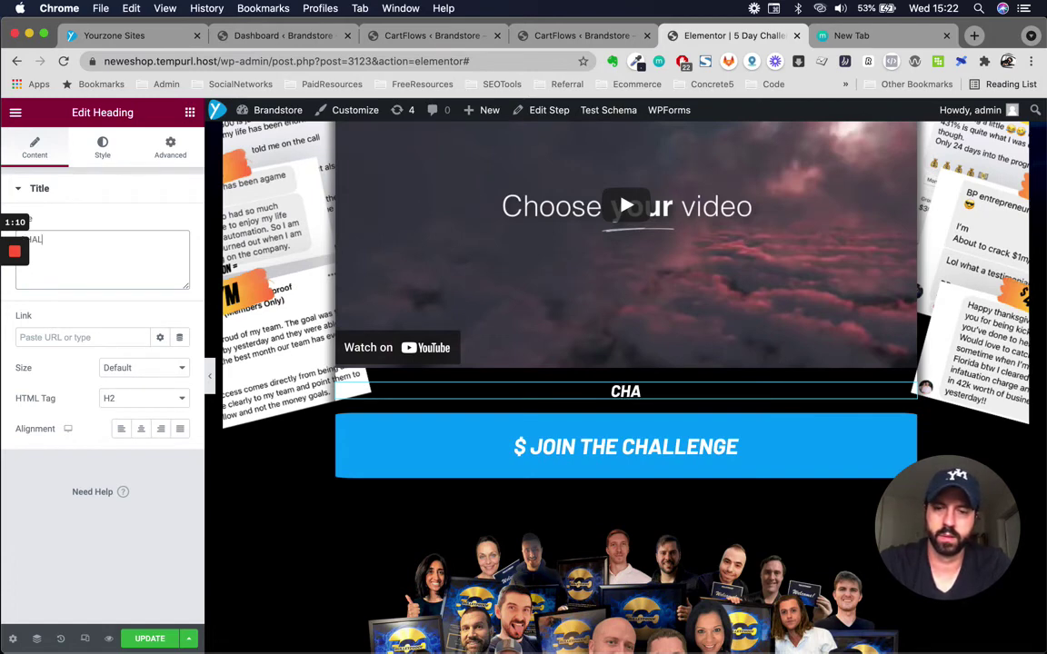
{"action": "type", "text": "LENGE STARTS ON OCTOBRE"}
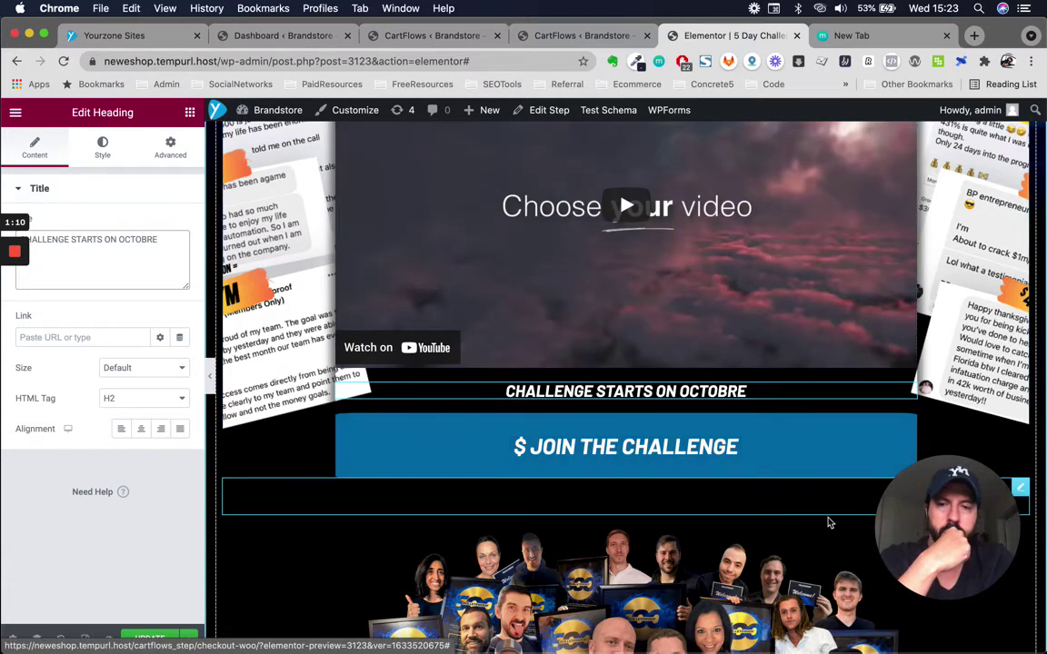
Set the border radius of the hero's "$ Join the Challenge" button to 5 px on all corners and check its look
{"action": "left_click", "coordinate": [887, 438]}
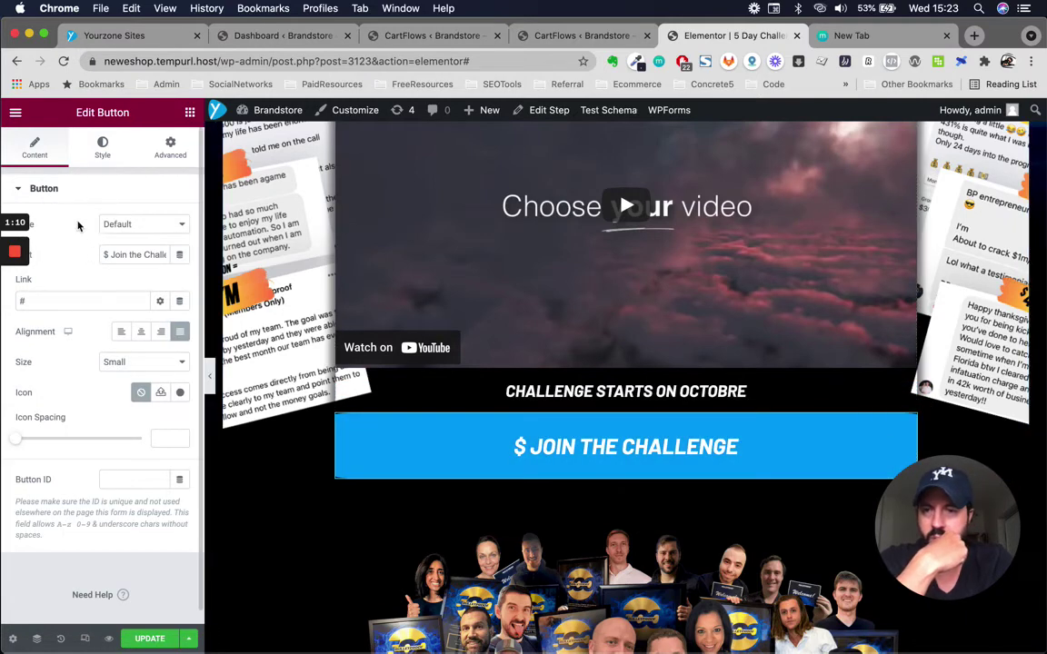
{"action": "left_click", "coordinate": [102, 148]}
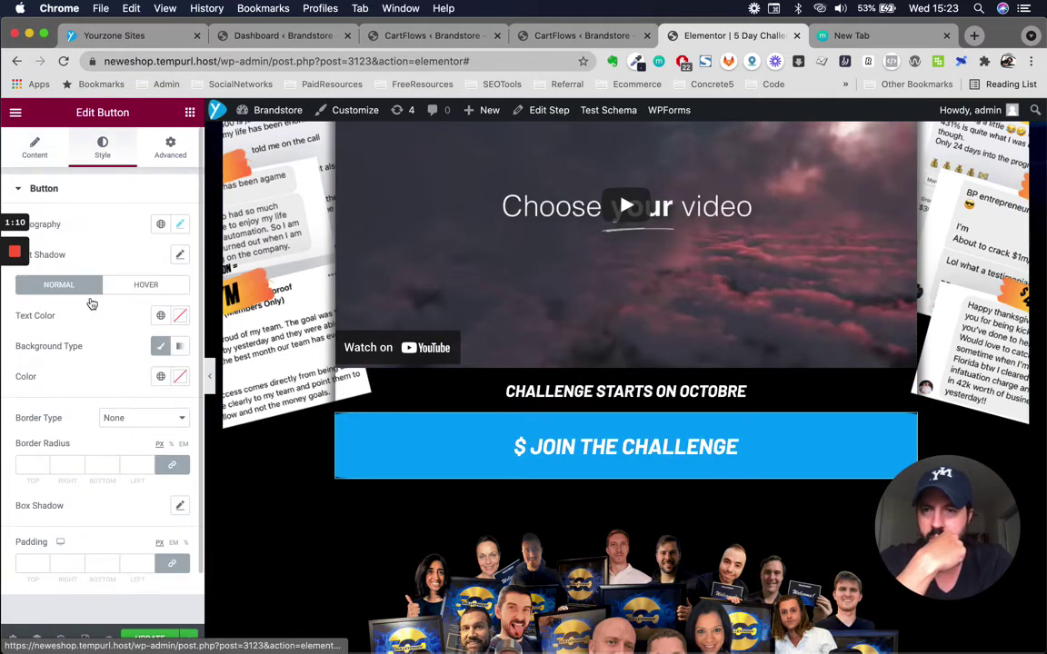
{"action": "scroll", "coordinate": [91, 303], "scroll_direction": "down", "scroll_amount": 2}
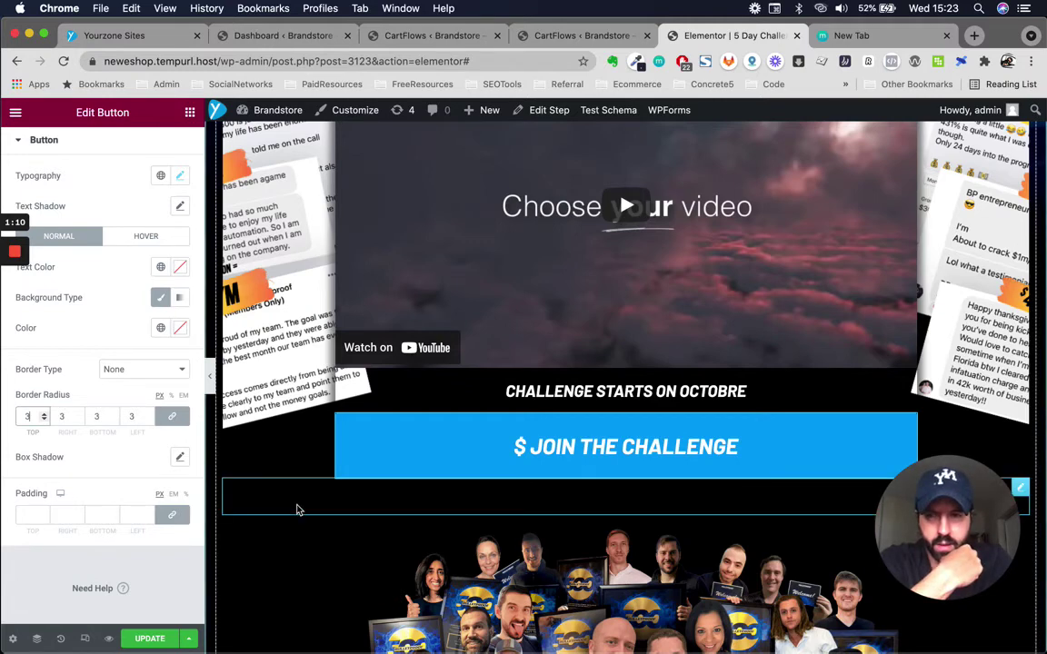
{"action": "key", "text": "Up"}
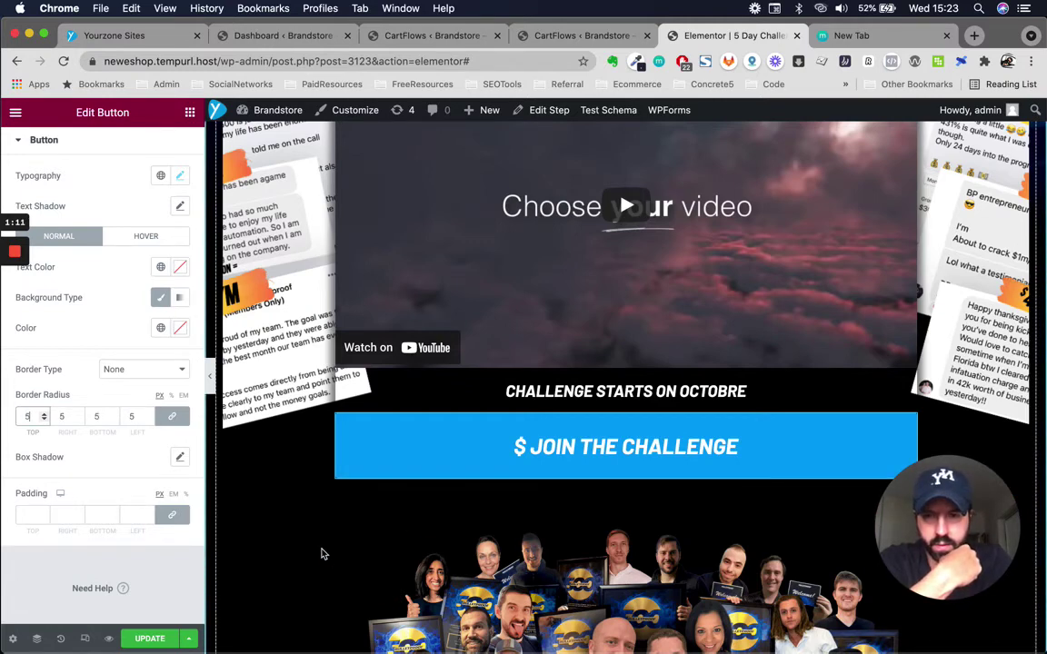
{"action": "left_click", "coordinate": [321, 552]}
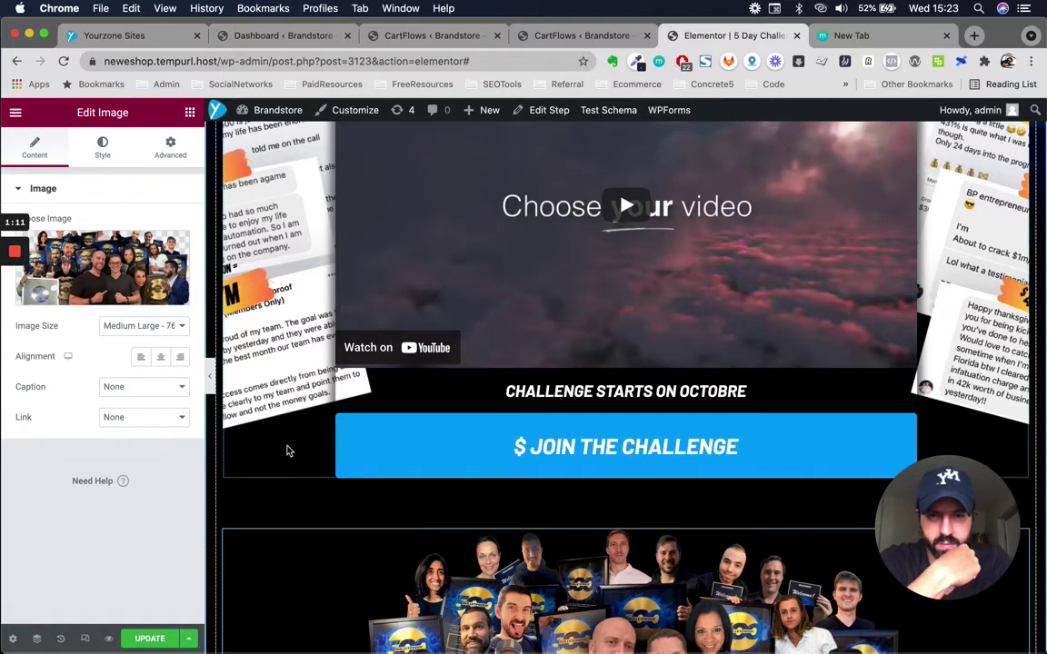
{"action": "scroll", "coordinate": [303, 456], "scroll_direction": "down", "scroll_amount": 1}
{"action": "scroll", "coordinate": [324, 421], "scroll_direction": "up", "scroll_amount": 3}
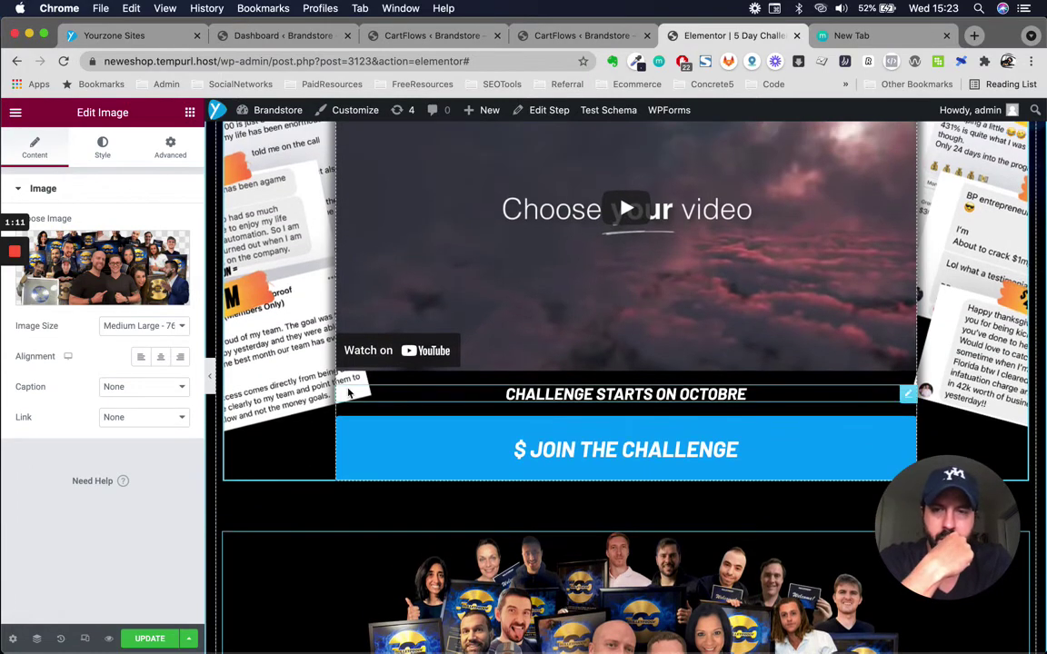
{"action": "scroll", "coordinate": [336, 406], "scroll_direction": "up", "scroll_amount": 3}
{"action": "scroll", "coordinate": [335, 418], "scroll_direction": "down", "scroll_amount": 4}
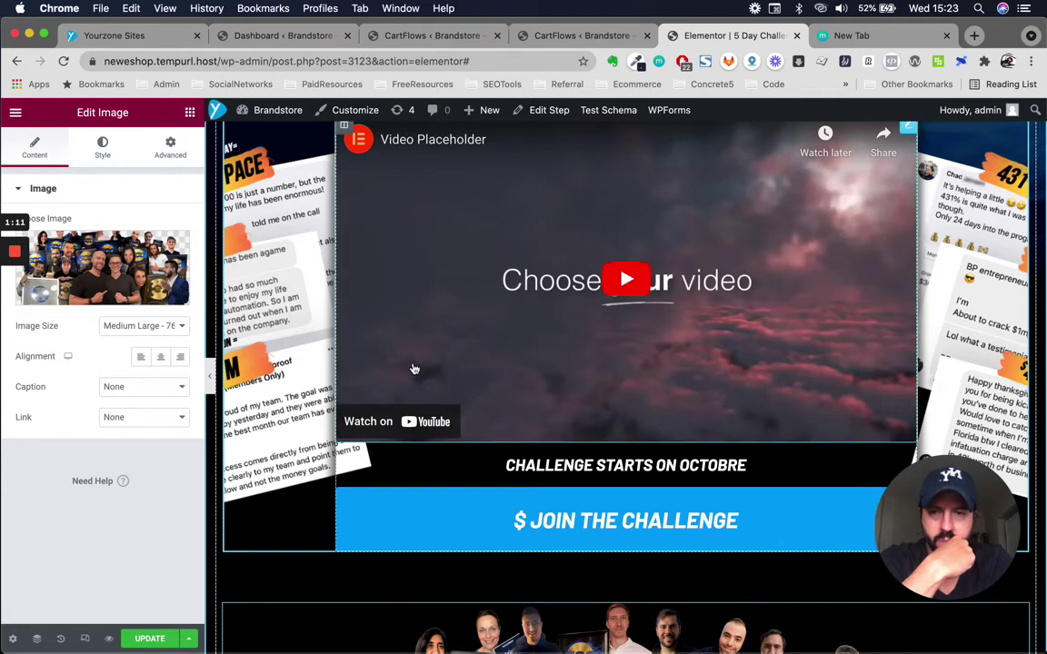
{"action": "scroll", "coordinate": [373, 263], "scroll_direction": "up", "scroll_amount": 1}
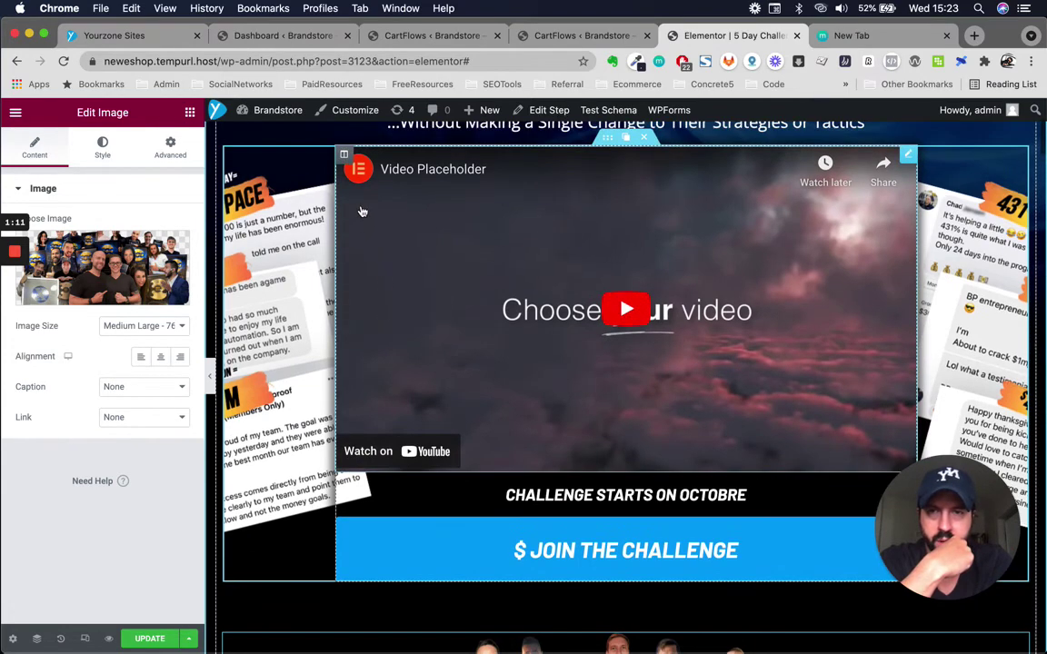
{"action": "left_click", "coordinate": [344, 154]}
{"action": "left_click", "coordinate": [44, 297]}
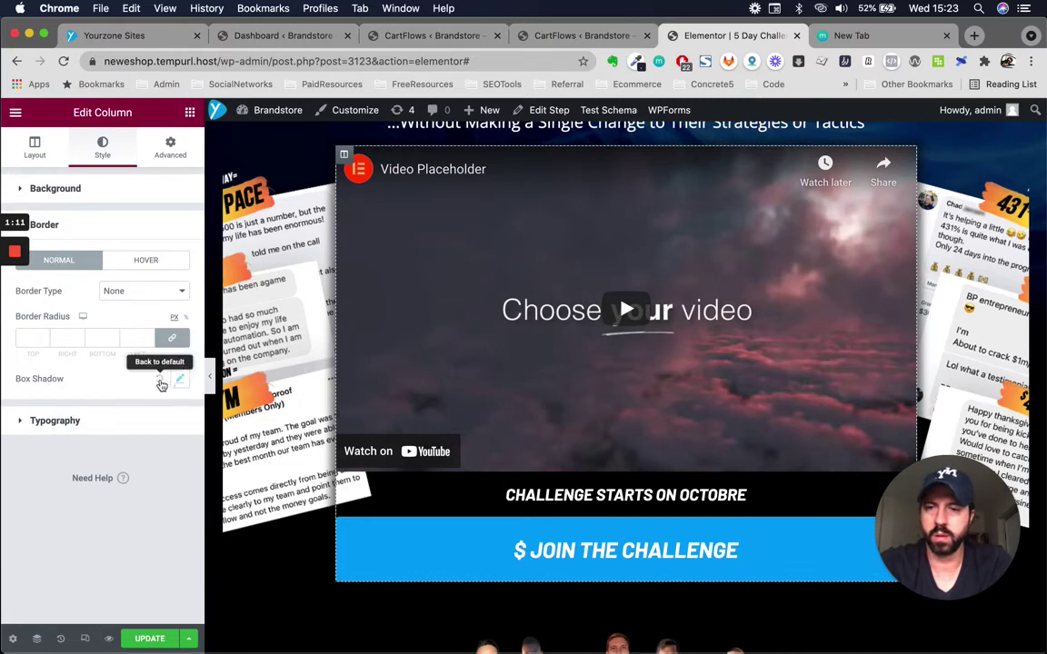
Add a box shadow with a spread of 5 to the hero section's video
{"action": "scroll", "coordinate": [463, 408], "scroll_direction": "up", "scroll_amount": 1}
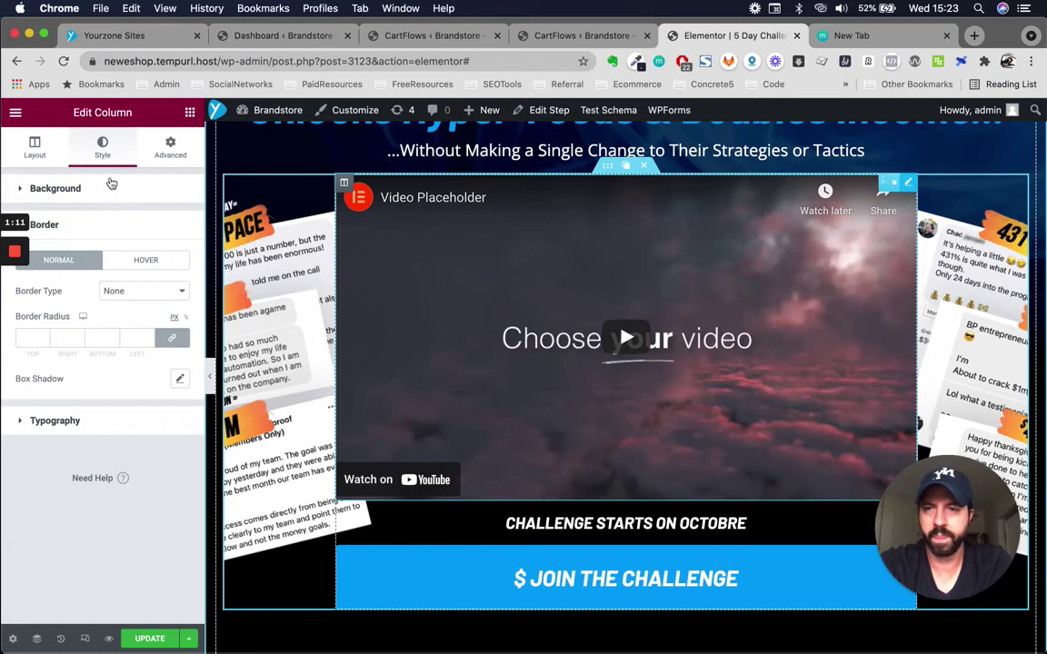
{"action": "left_click", "coordinate": [101, 147]}
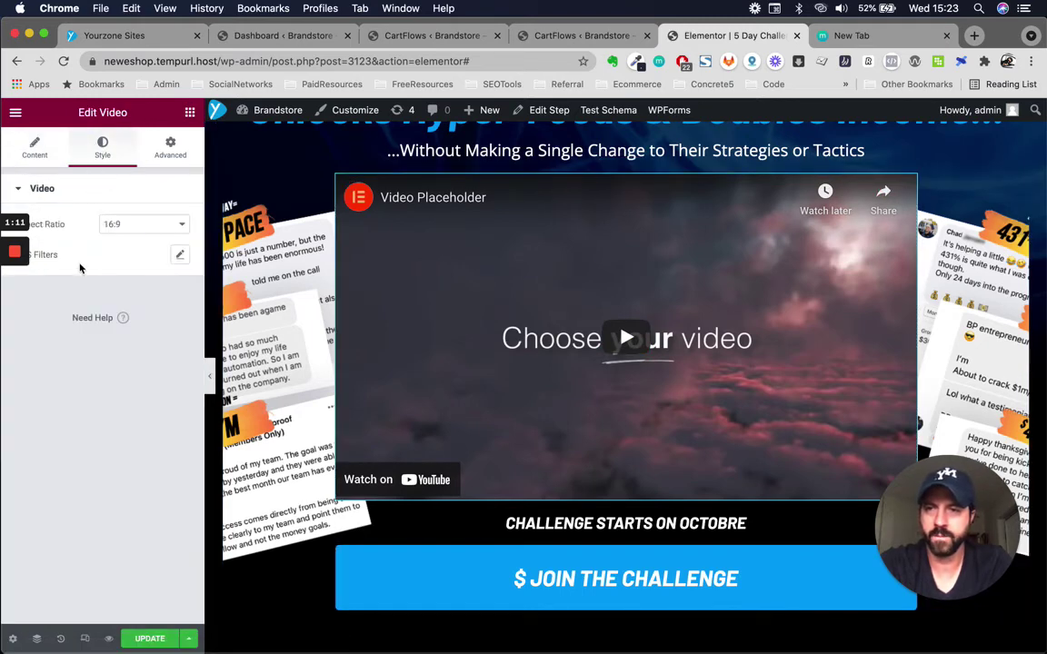
{"action": "left_click", "coordinate": [168, 150]}
{"action": "scroll", "coordinate": [91, 345], "scroll_direction": "down", "scroll_amount": 3}
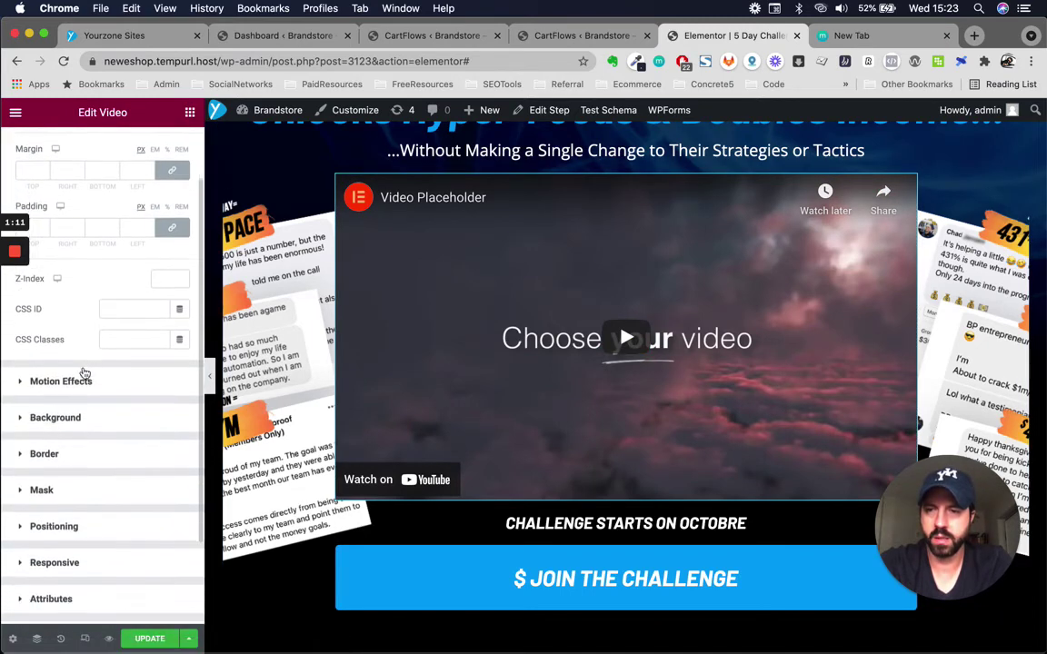
{"action": "left_click", "coordinate": [42, 439]}
{"action": "left_click", "coordinate": [180, 452]}
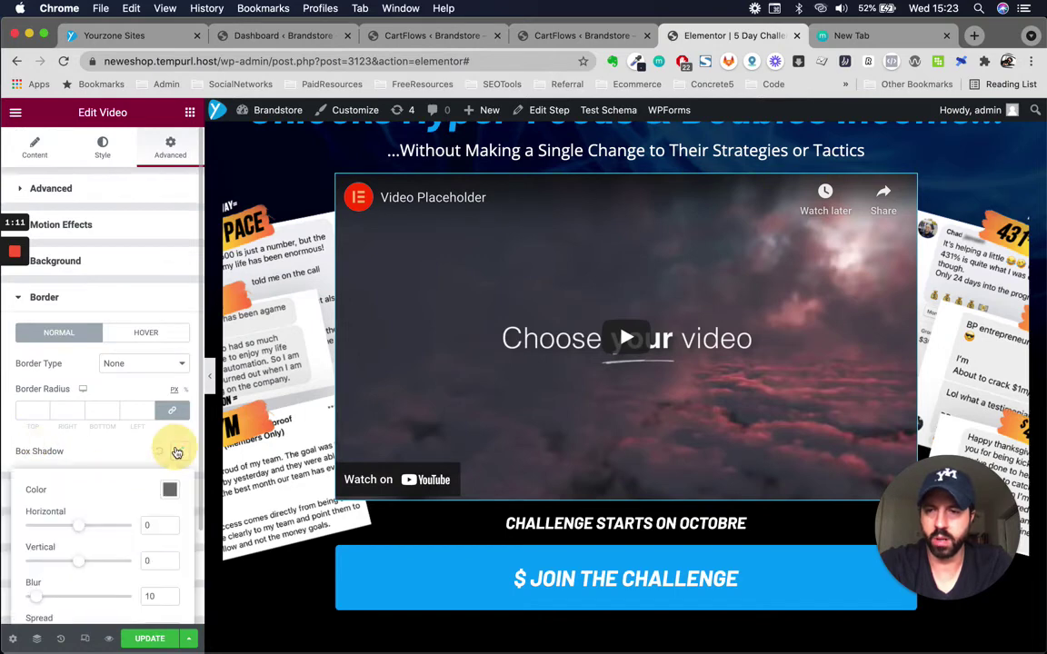
{"action": "scroll", "coordinate": [127, 455], "scroll_direction": "down", "scroll_amount": 3}
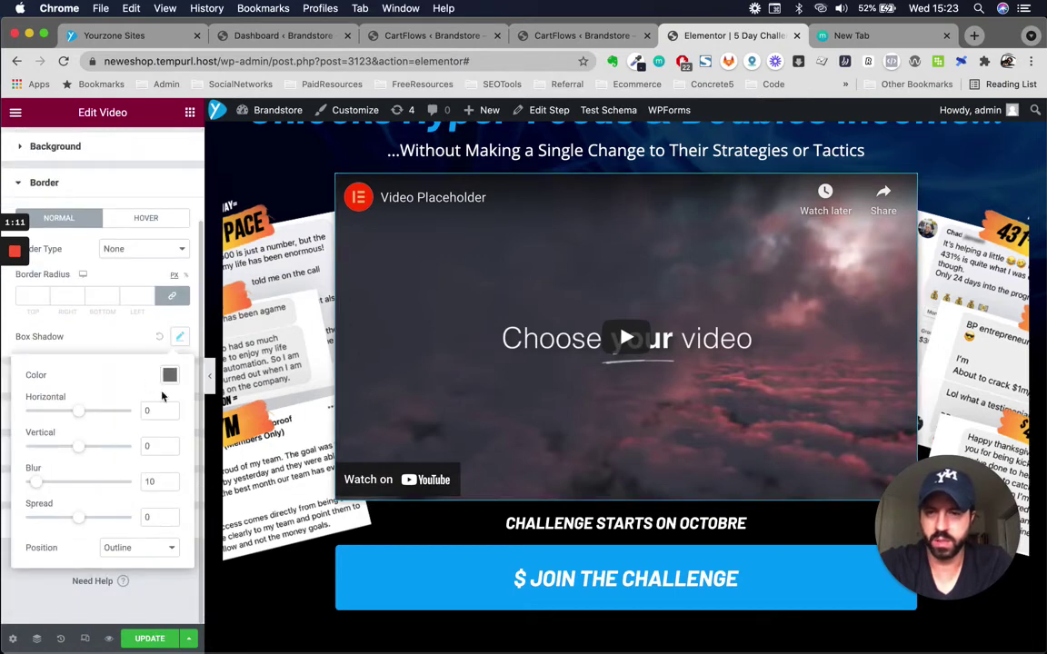
{"action": "left_click", "coordinate": [80, 522]}
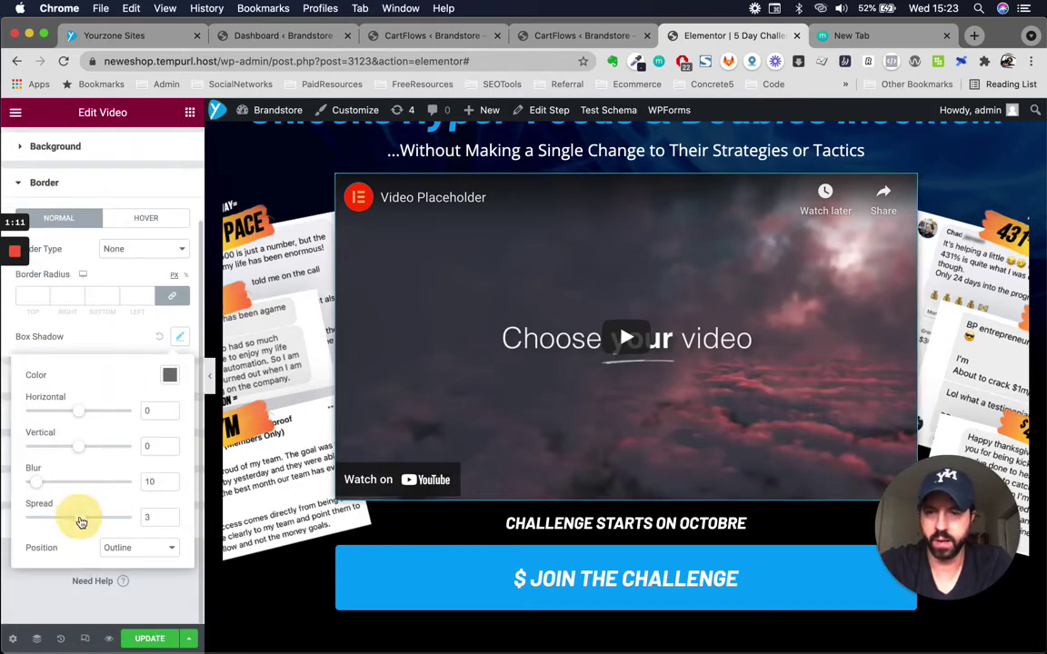
{"action": "mouse_move", "coordinate": [83, 523]}
{"action": "left_mouse_down"}
{"action": "mouse_move", "coordinate": [91, 525]}
{"action": "mouse_move", "coordinate": [81, 523]}
{"action": "left_mouse_up"}
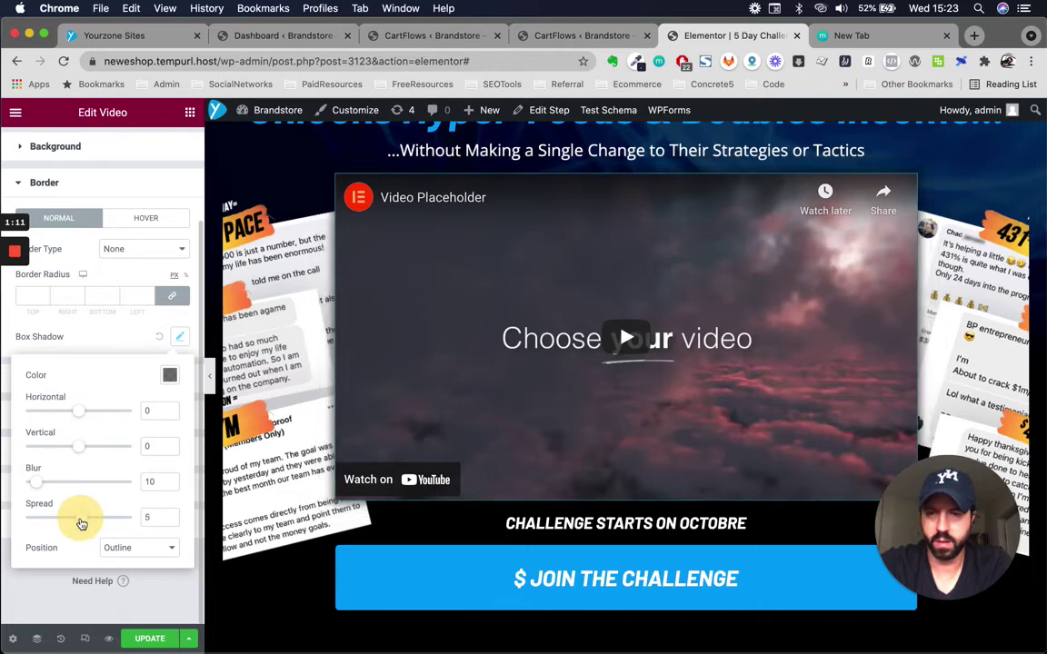
Review the page from the hero button down to the discount banner and billing form to find the checkout anchor point
{"action": "scroll", "coordinate": [536, 556], "scroll_direction": "down", "scroll_amount": 5}
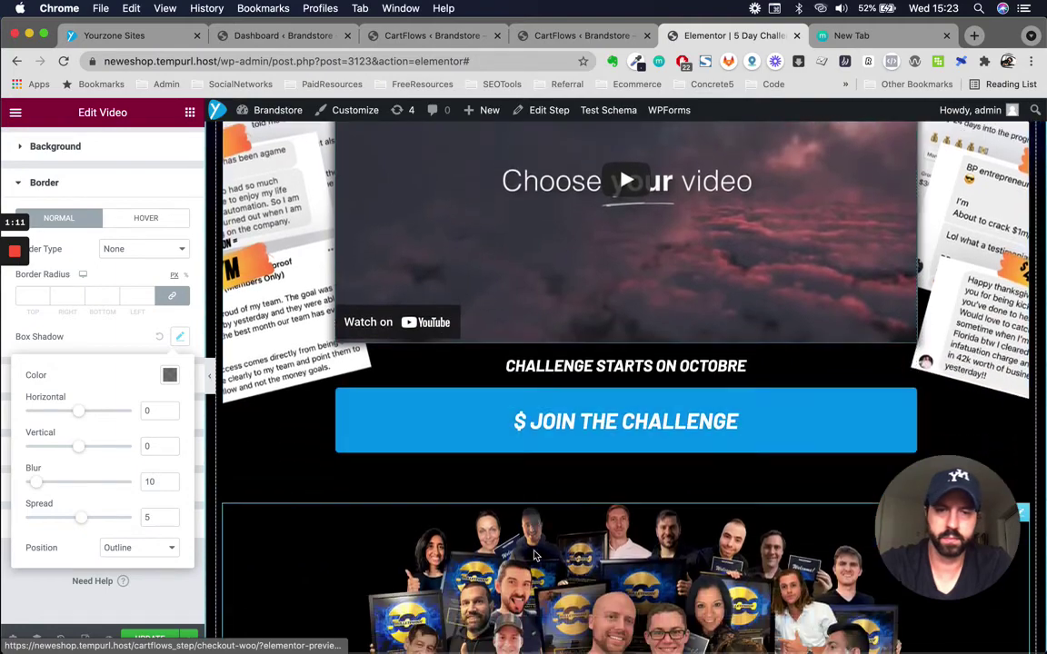
{"action": "scroll", "coordinate": [535, 556], "scroll_direction": "down", "scroll_amount": 12}
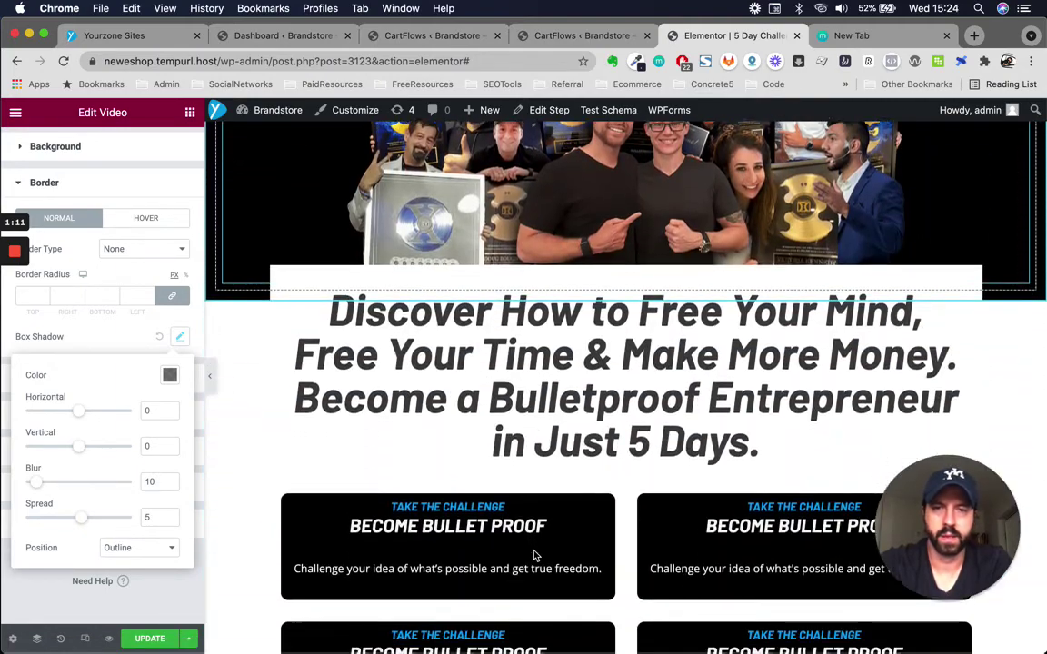
{"action": "scroll", "coordinate": [535, 557], "scroll_direction": "up", "scroll_amount": 10}
{"action": "scroll", "coordinate": [534, 557], "scroll_direction": "up", "scroll_amount": 3}
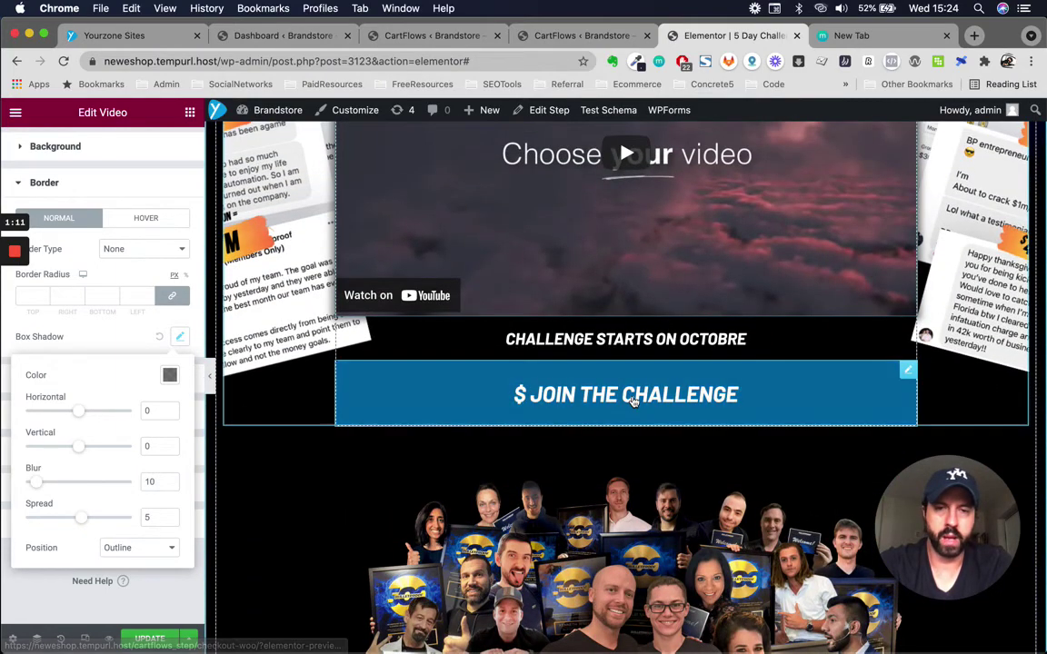
{"action": "scroll", "coordinate": [644, 453], "scroll_direction": "down", "scroll_amount": 20}
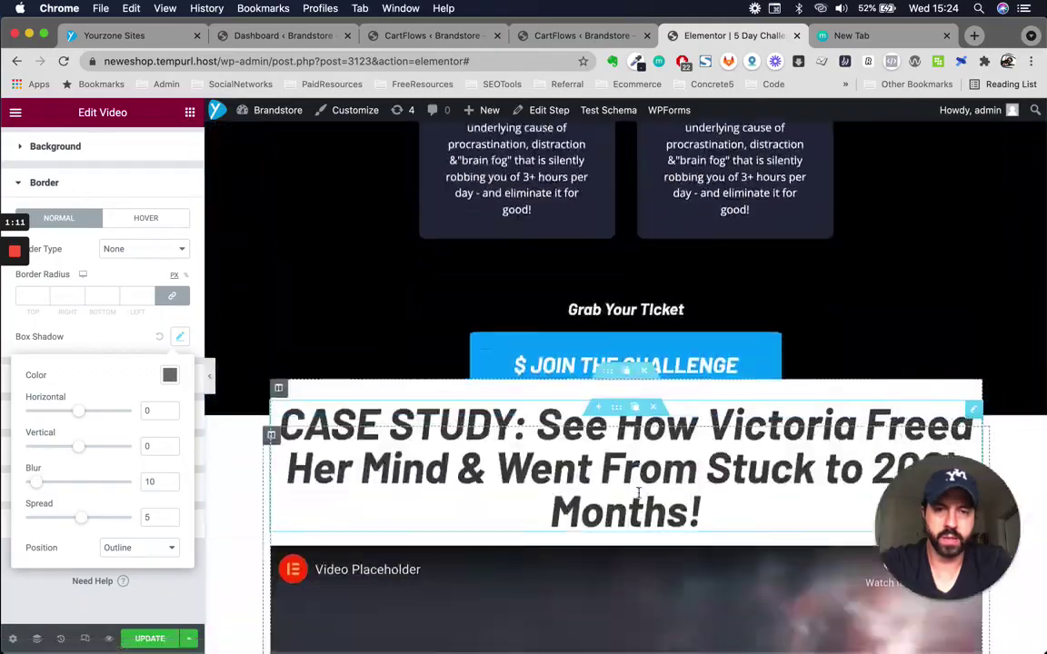
{"action": "scroll", "coordinate": [638, 493], "scroll_direction": "down", "scroll_amount": 20}
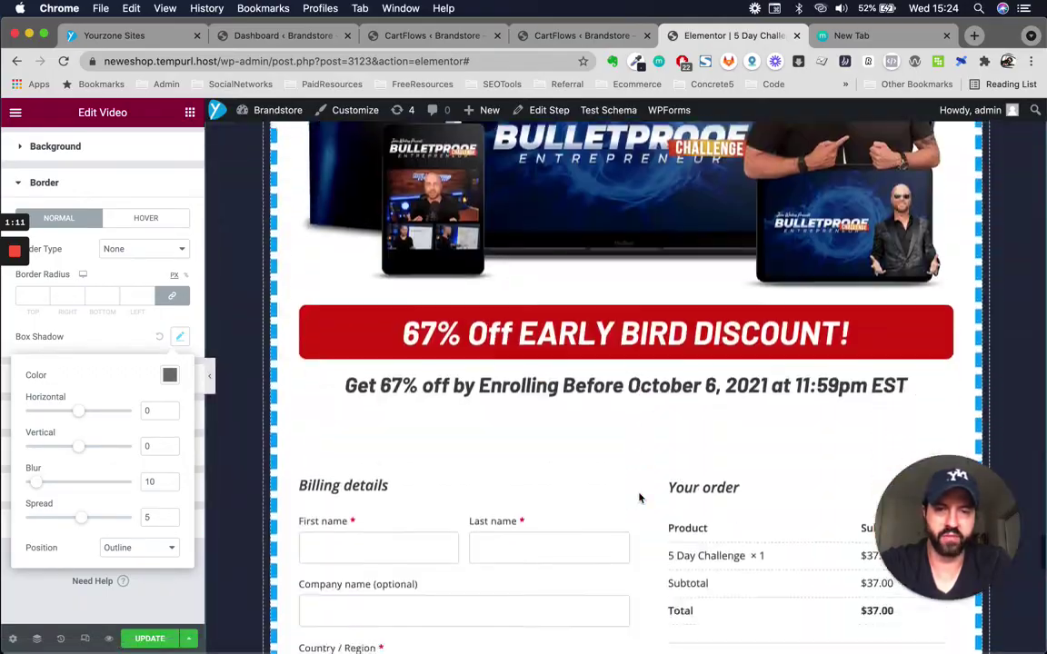
{"action": "scroll", "coordinate": [639, 498], "scroll_direction": "up", "scroll_amount": 7}
{"action": "scroll", "coordinate": [639, 498], "scroll_direction": "down", "scroll_amount": 4}
{"action": "scroll", "coordinate": [640, 496], "scroll_direction": "up", "scroll_amount": 1}
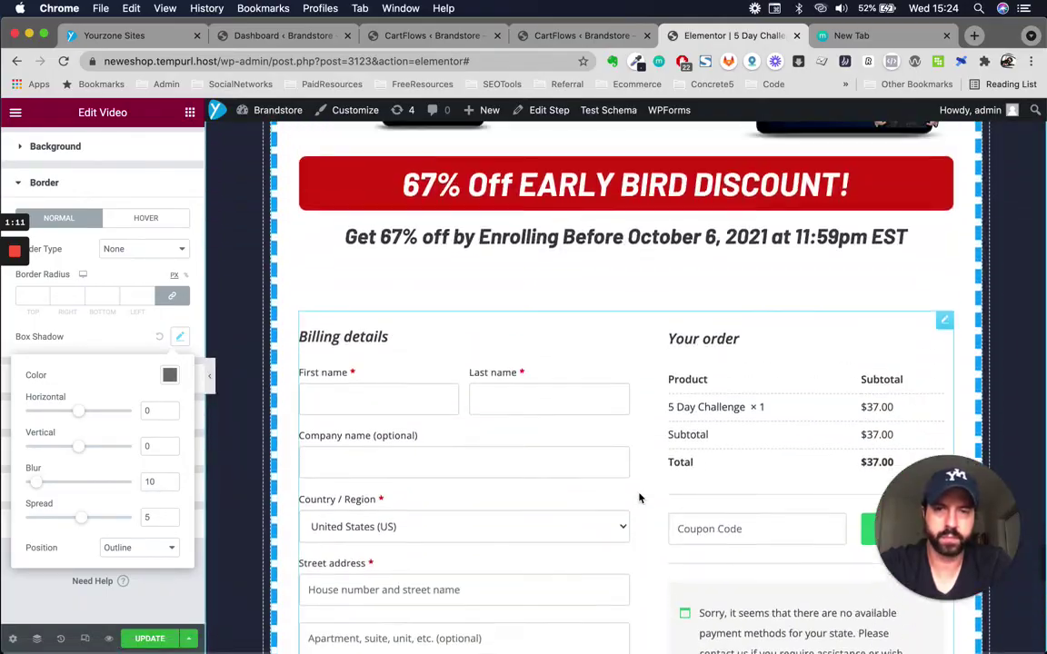
{"action": "scroll", "coordinate": [617, 423], "scroll_direction": "down", "scroll_amount": 1}
{"action": "scroll", "coordinate": [636, 364], "scroll_direction": "up", "scroll_amount": 2}
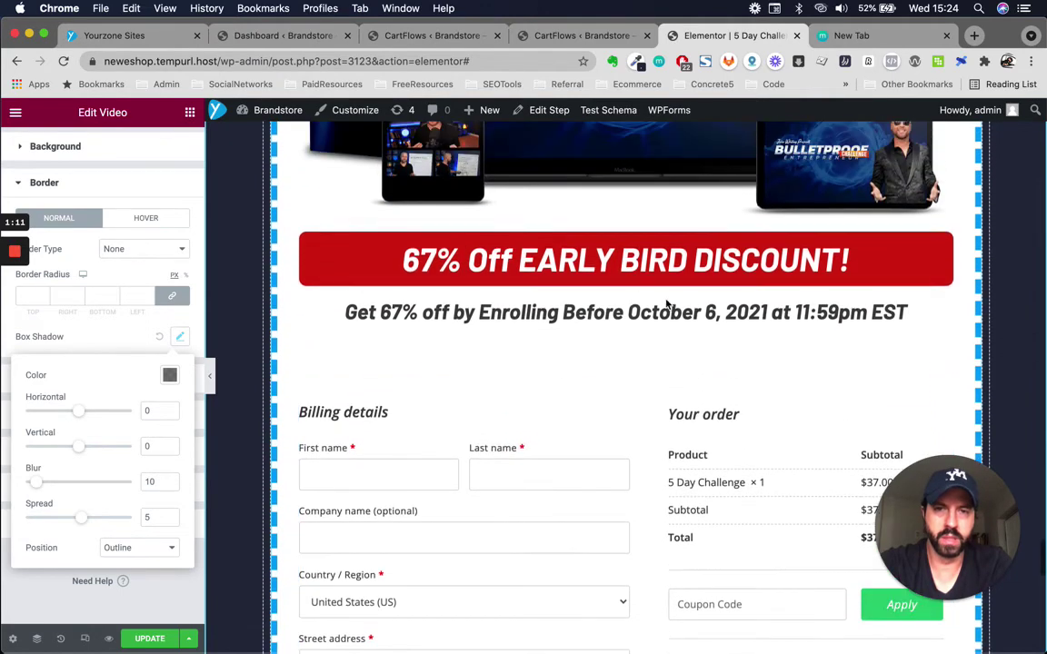
Assign the CSS ID "checkout" to the "67% Off EARLY BIRD DISCOUNT!" heading above the order form
{"action": "left_click", "coordinate": [942, 242]}
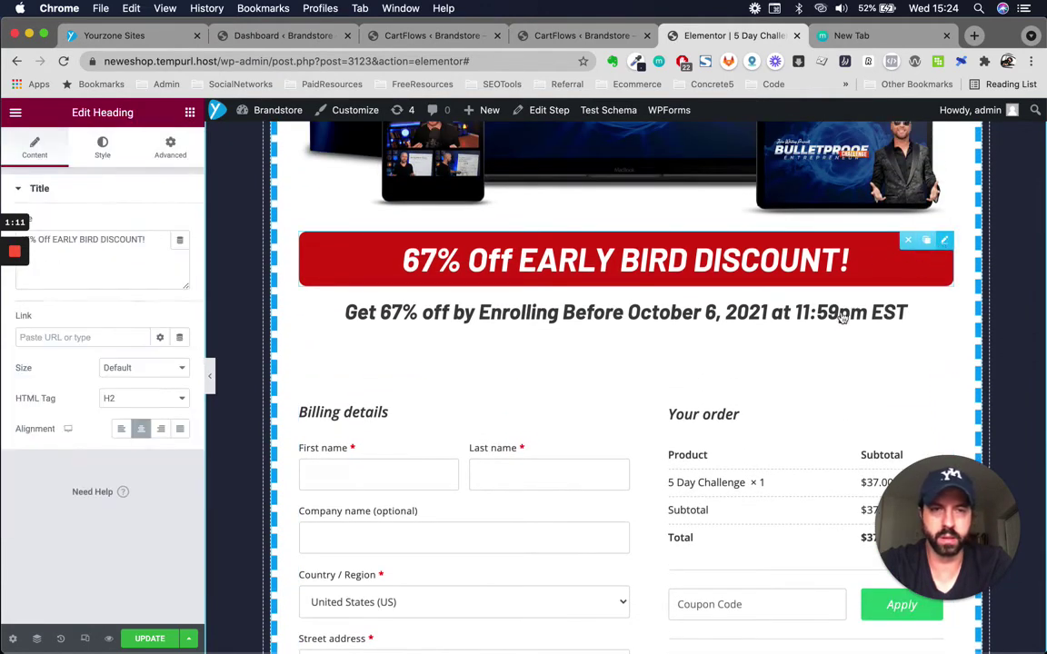
{"action": "scroll", "coordinate": [626, 391], "scroll_direction": "up", "scroll_amount": 1}
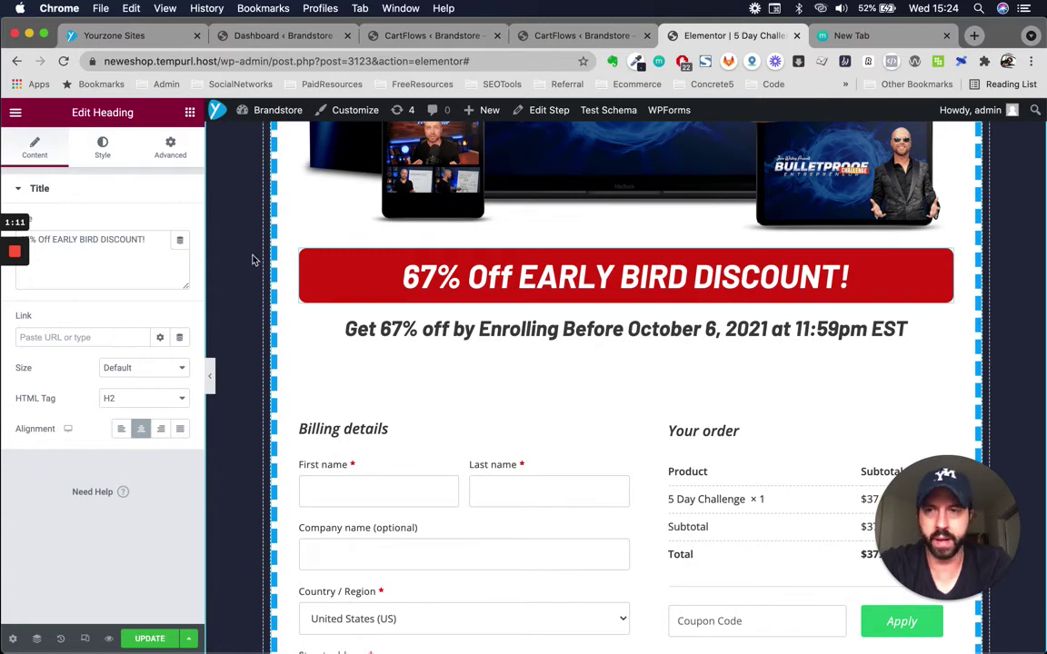
{"action": "left_click", "coordinate": [172, 150]}
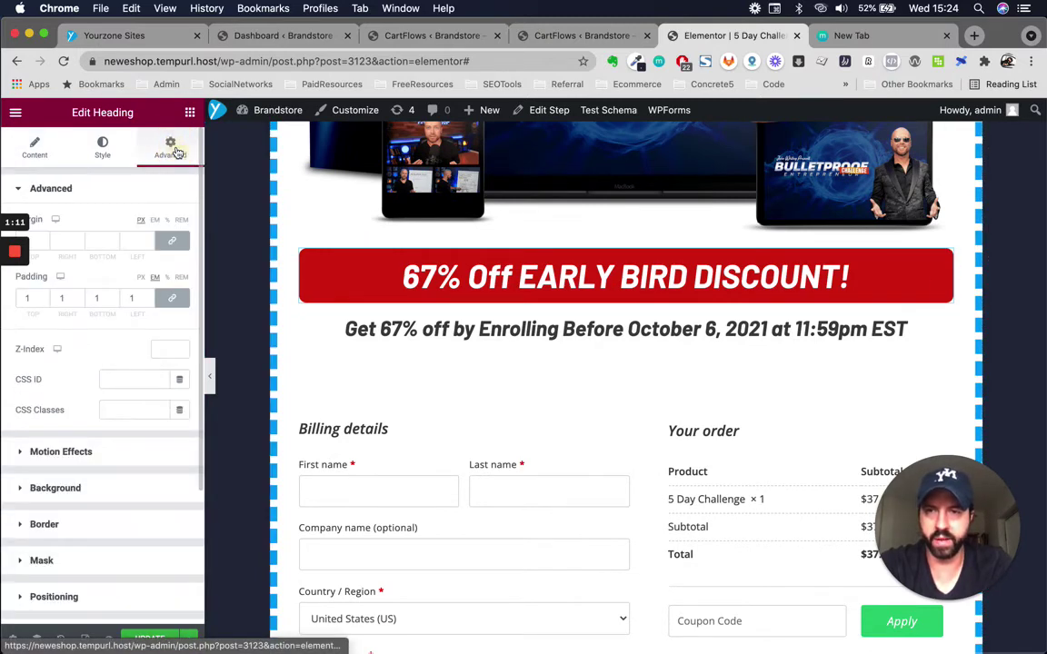
{"action": "left_click", "coordinate": [119, 383]}
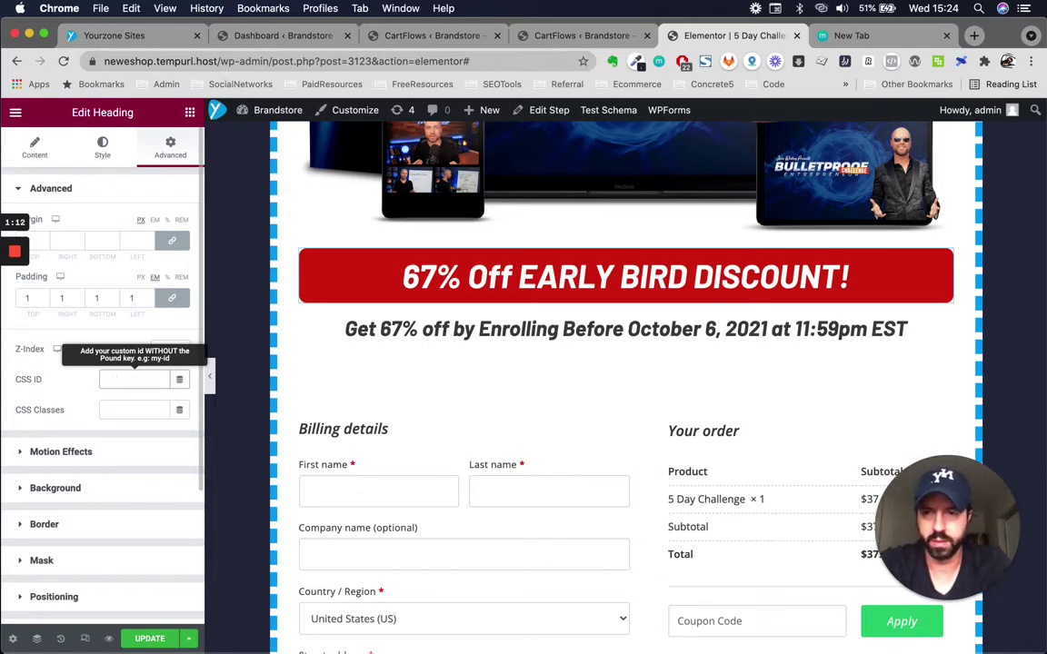
{"action": "type", "text": "checkout"}
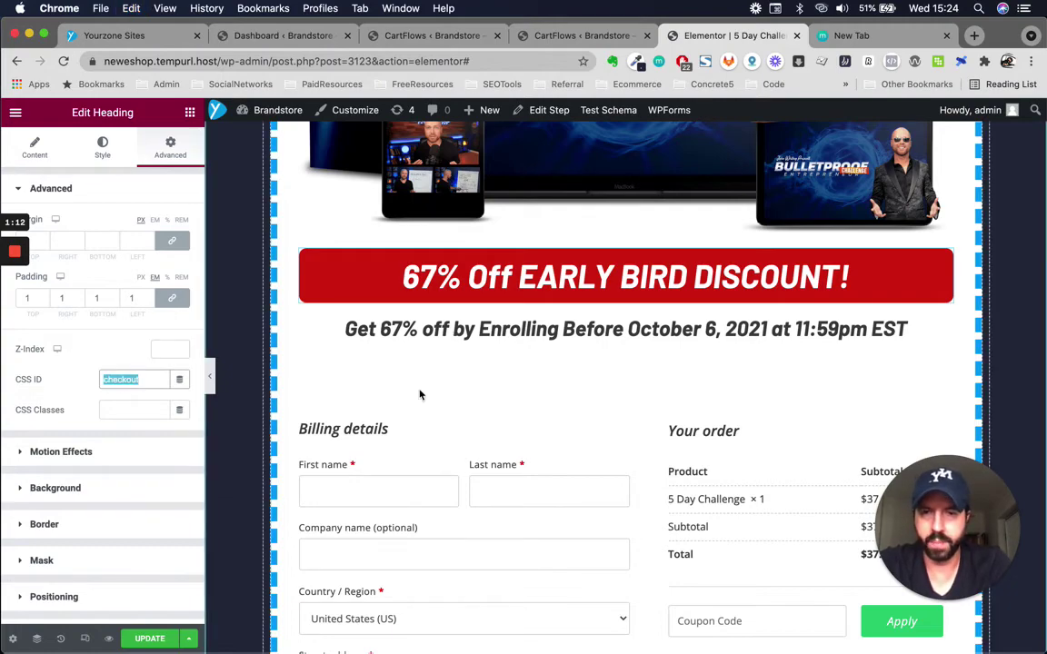
Link the "$ Join the Challenge" button above the "Learn to Identify & Remove the Hidden Blocks" heading to #checkout
{"action": "scroll", "coordinate": [420, 392], "scroll_direction": "up", "scroll_amount": 10}
{"action": "scroll", "coordinate": [420, 393], "scroll_direction": "up", "scroll_amount": 15}
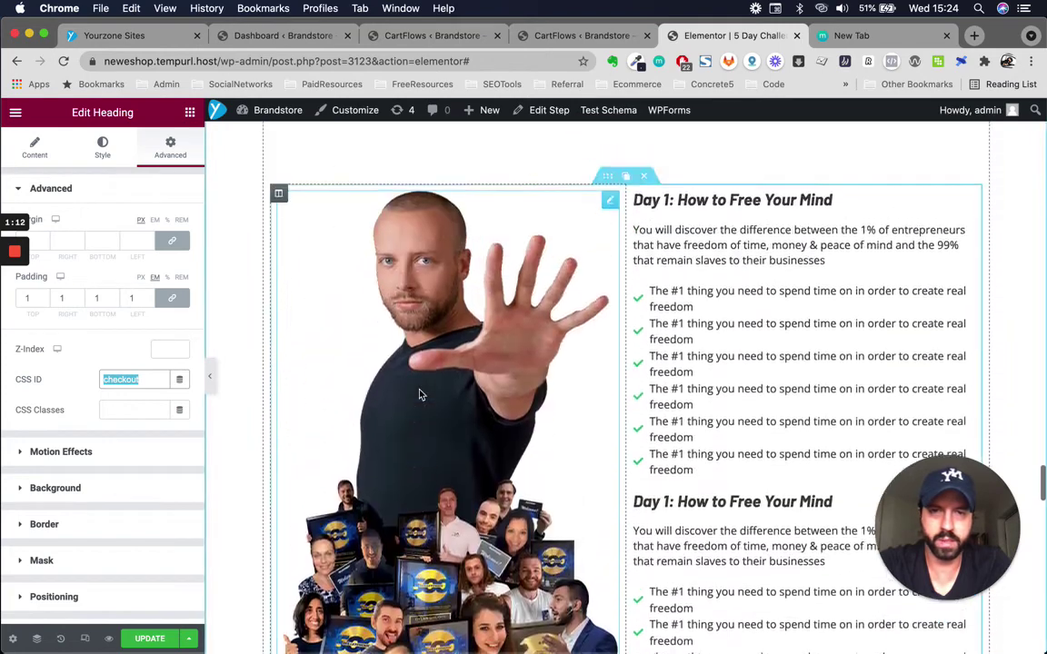
{"action": "scroll", "coordinate": [419, 389], "scroll_direction": "up", "scroll_amount": 5}
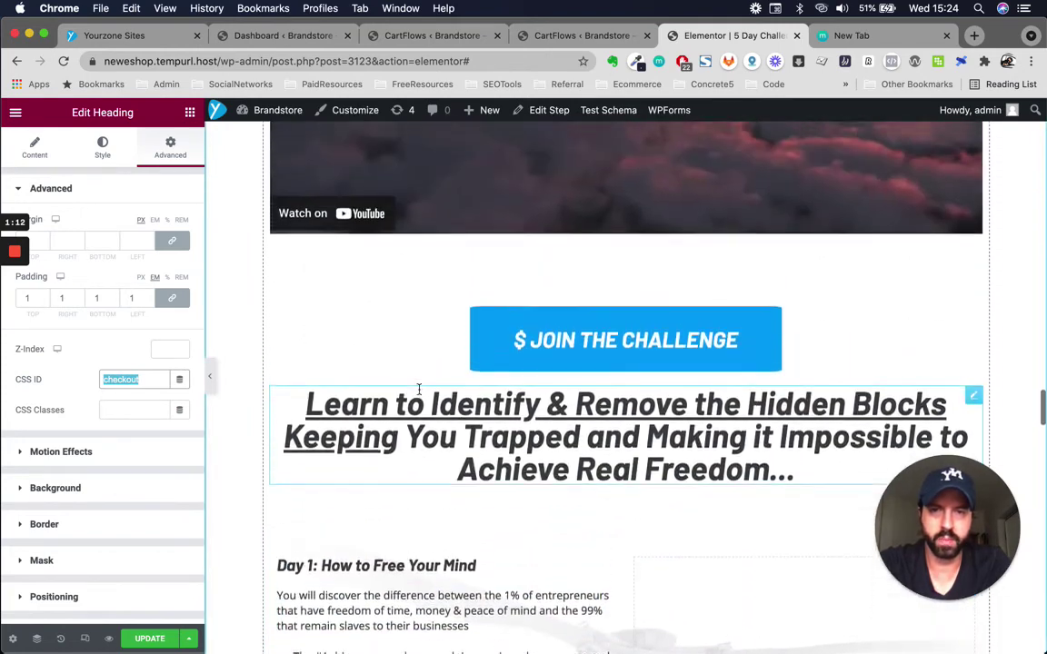
{"action": "left_click", "coordinate": [975, 333]}
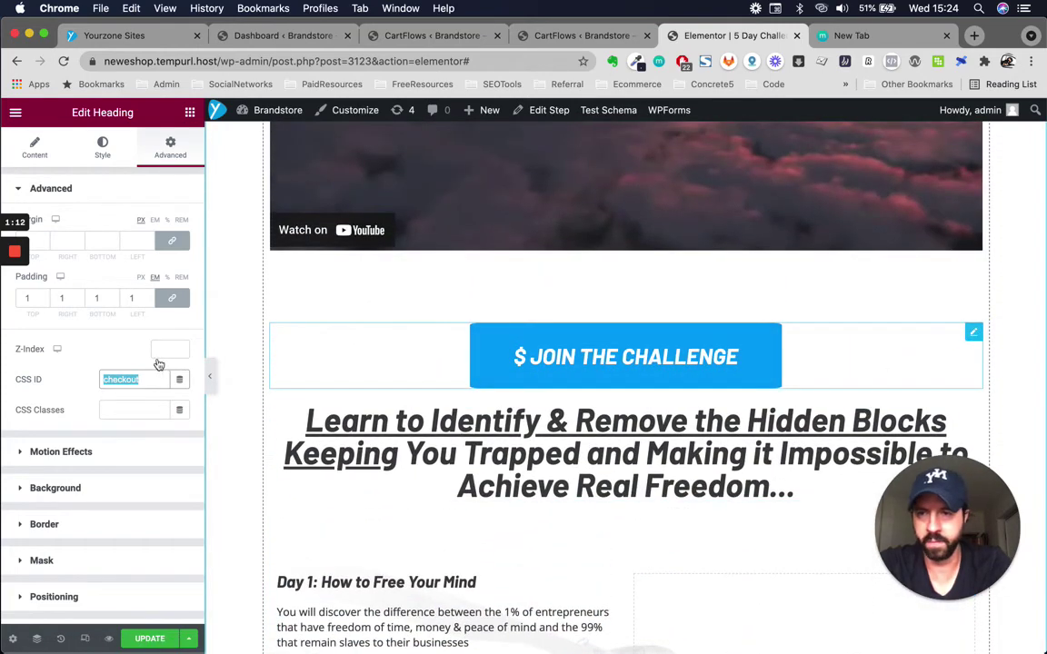
{"action": "left_click", "coordinate": [41, 302]}
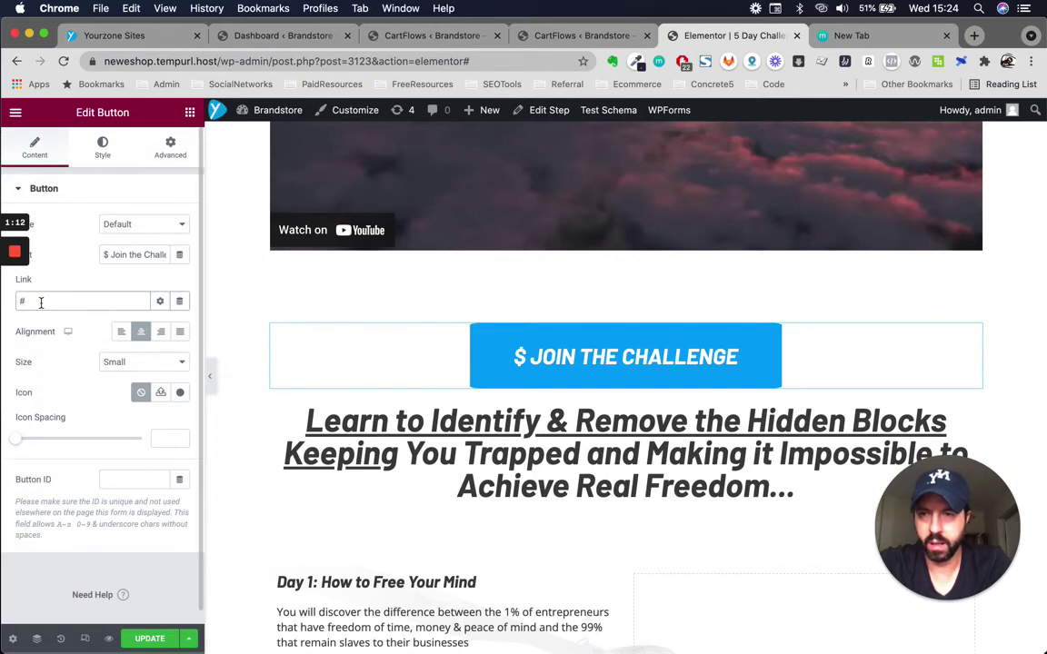
{"action": "type", "text": "checkout"}
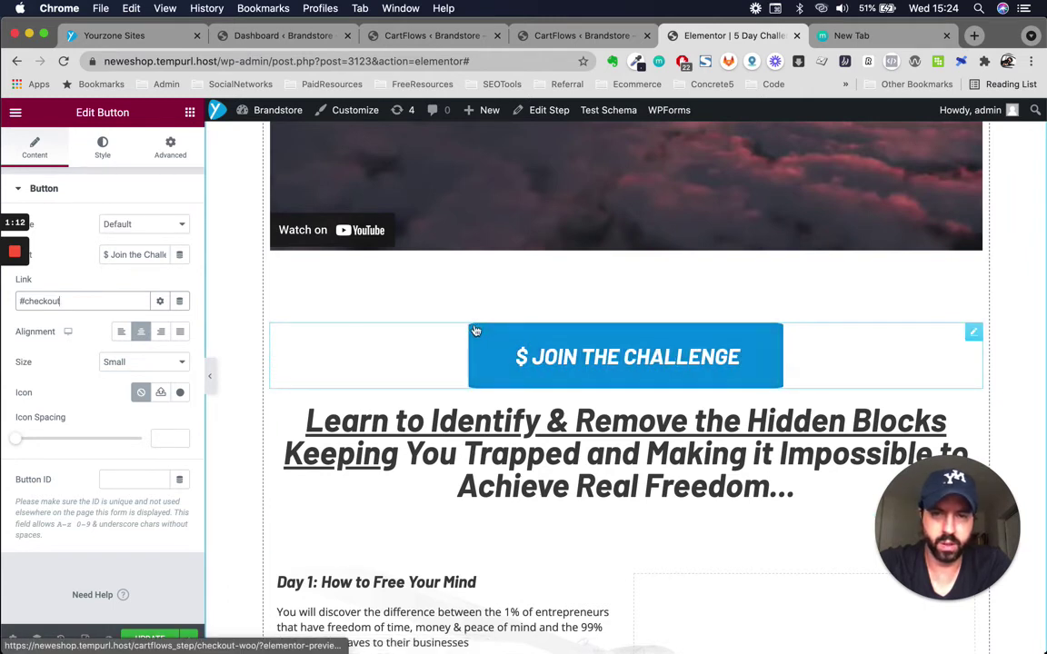
Set the border radius of this "$ Join the Challenge" button to 4 px on all corners
{"action": "left_click", "coordinate": [97, 156]}
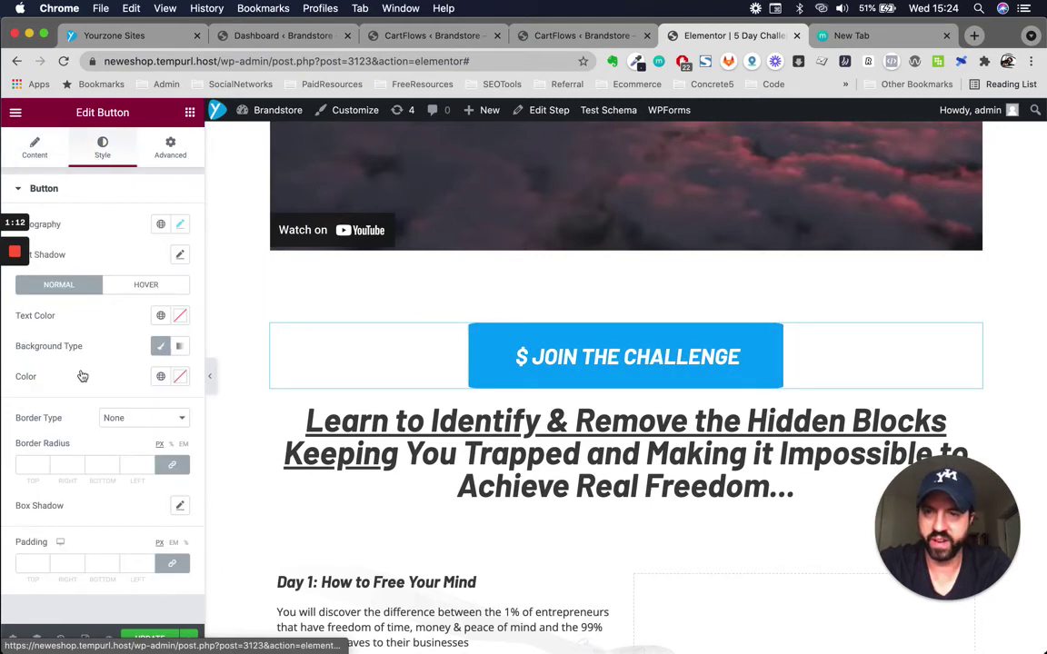
{"action": "scroll", "coordinate": [84, 374], "scroll_direction": "down", "scroll_amount": 1}
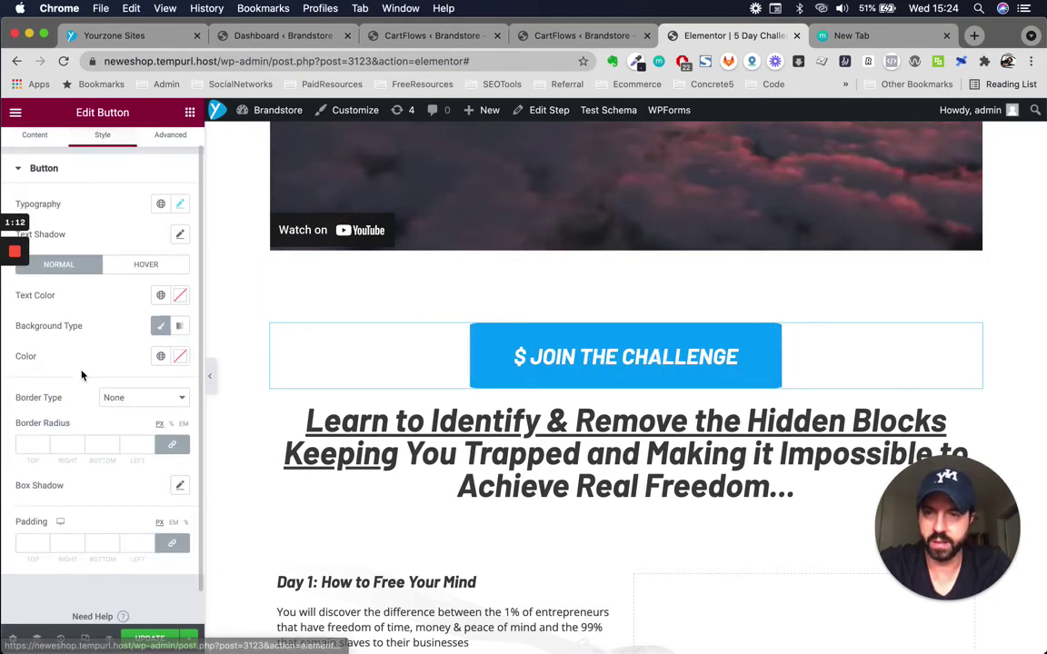
{"action": "left_click", "coordinate": [31, 443]}
{"action": "type", "text": "4"}
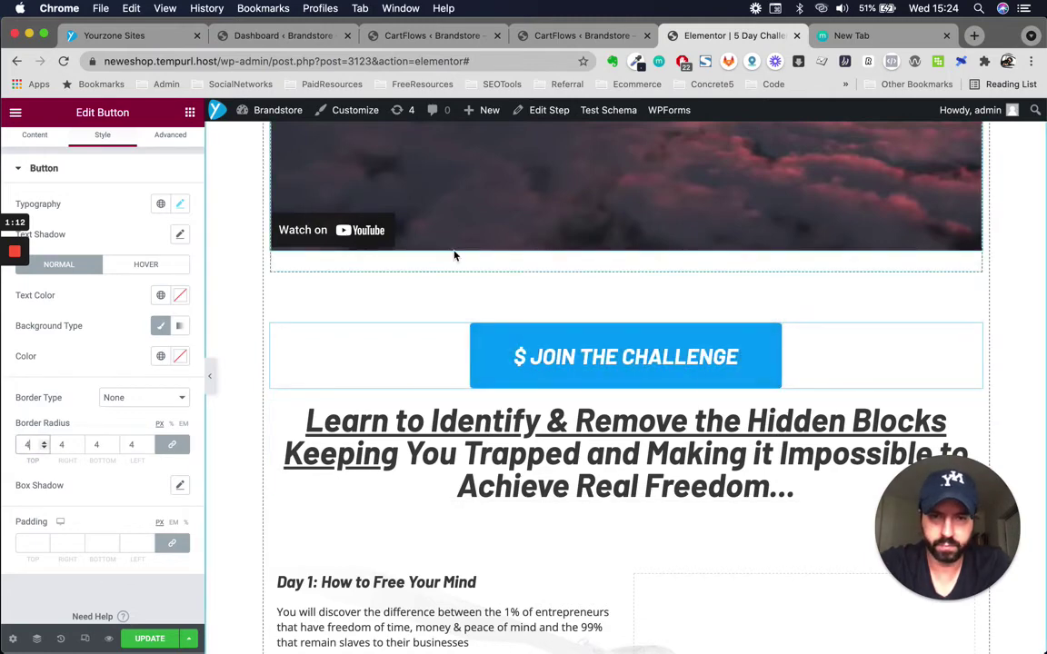
Test the button's jump to the checkout section, and return to the button above the "Learn to Identify" heading
{"action": "scroll", "coordinate": [495, 370], "scroll_direction": "down", "scroll_amount": 10}
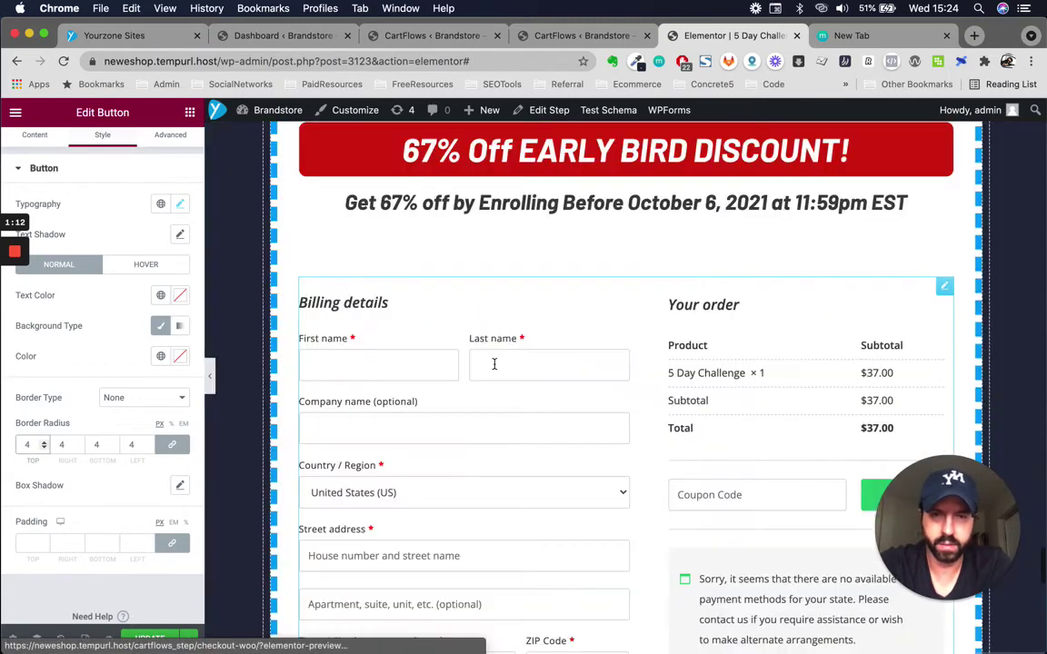
{"action": "scroll", "coordinate": [495, 365], "scroll_direction": "up", "scroll_amount": 15}
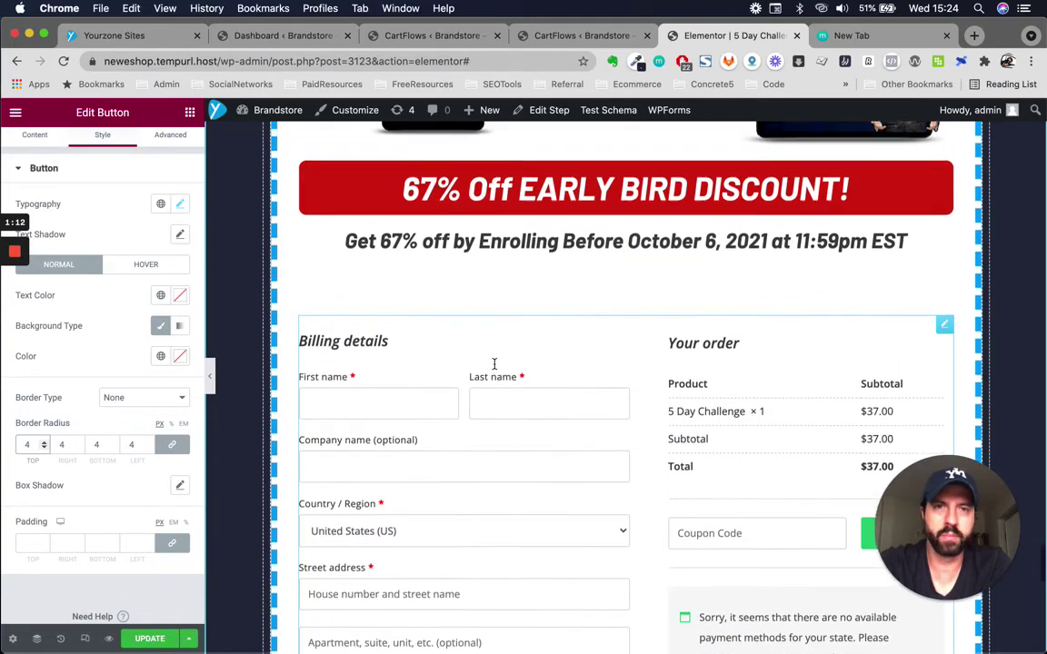
{"action": "scroll", "coordinate": [496, 370], "scroll_direction": "up", "scroll_amount": 10}
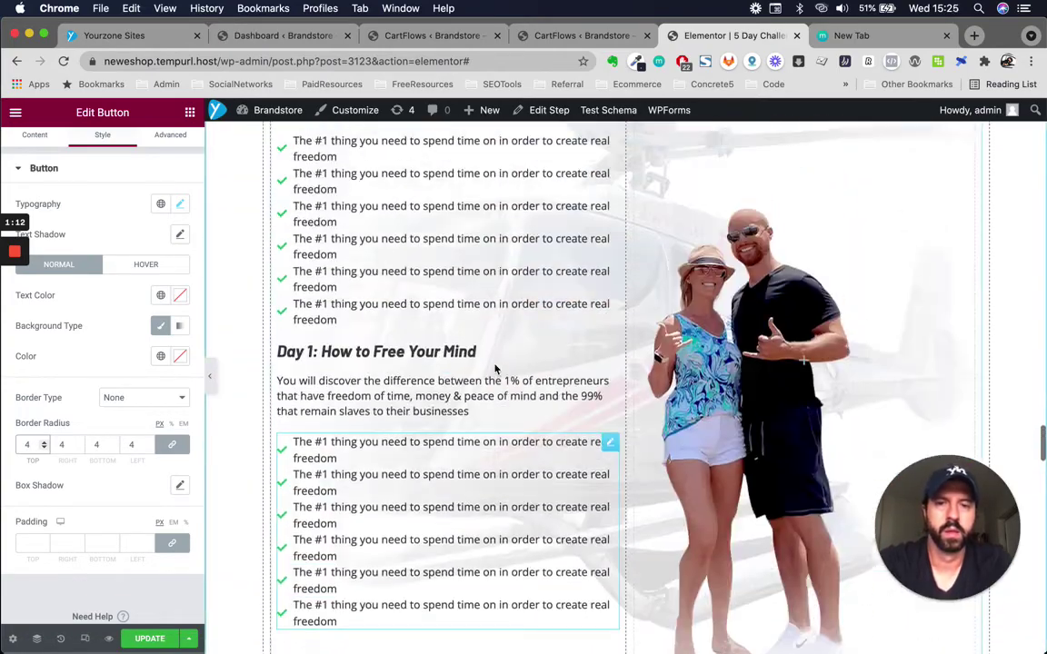
{"action": "scroll", "coordinate": [495, 370], "scroll_direction": "down", "scroll_amount": 2}
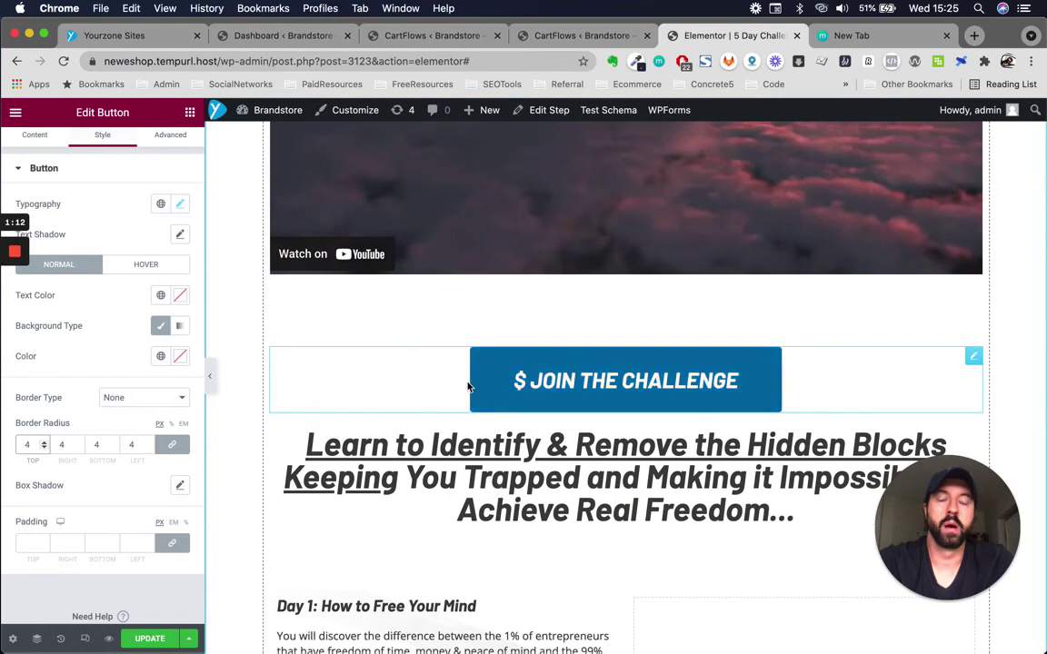
{"action": "scroll", "coordinate": [449, 365], "scroll_direction": "up", "scroll_amount": 1}
{"action": "scroll", "coordinate": [449, 364], "scroll_direction": "down", "scroll_amount": 2}
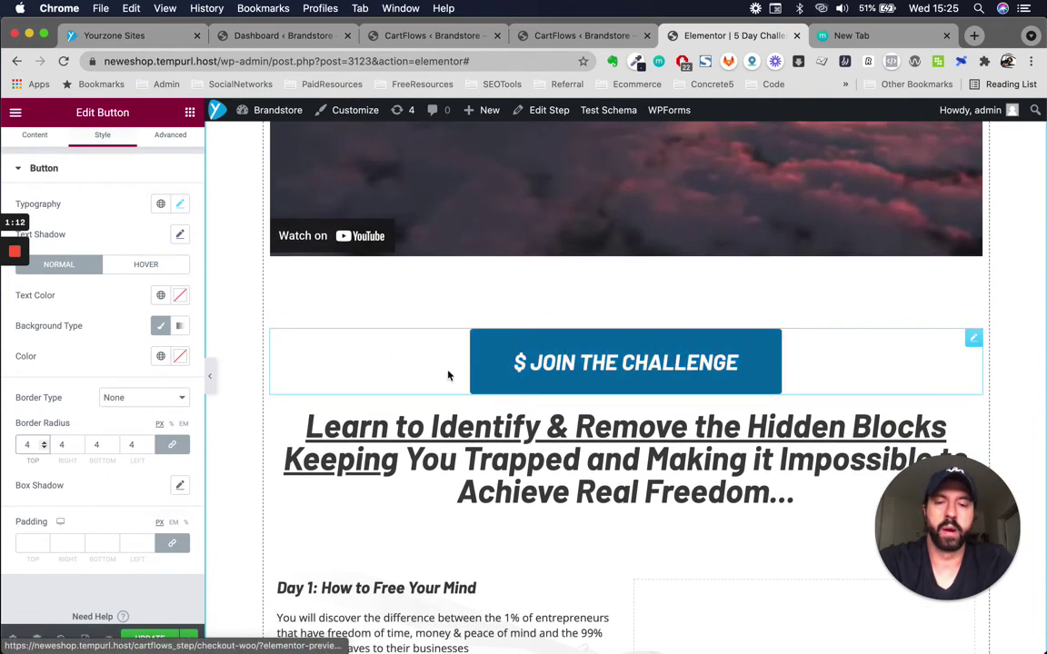
Review the sales page from the blue challenge cards through the checkout form to the Frequently Asked Questions section
{"action": "scroll", "coordinate": [433, 386], "scroll_direction": "up", "scroll_amount": 1}
{"action": "scroll", "coordinate": [432, 386], "scroll_direction": "down", "scroll_amount": 1}
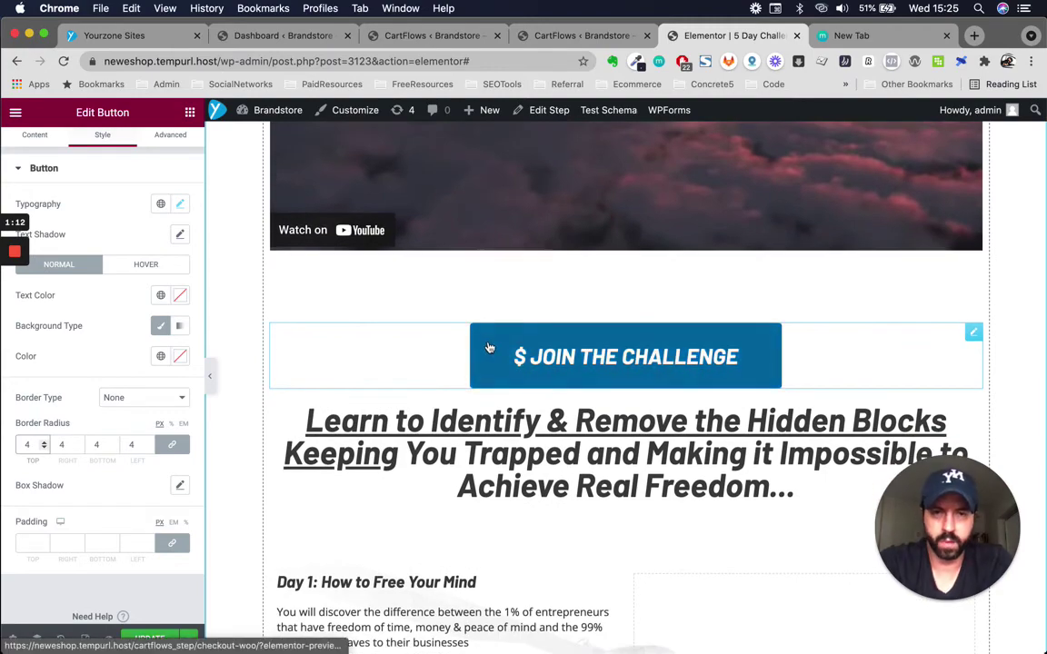
{"action": "scroll", "coordinate": [488, 346], "scroll_direction": "up", "scroll_amount": 3}
{"action": "scroll", "coordinate": [488, 344], "scroll_direction": "down", "scroll_amount": 10}
{"action": "scroll", "coordinate": [490, 350], "scroll_direction": "up", "scroll_amount": 3}
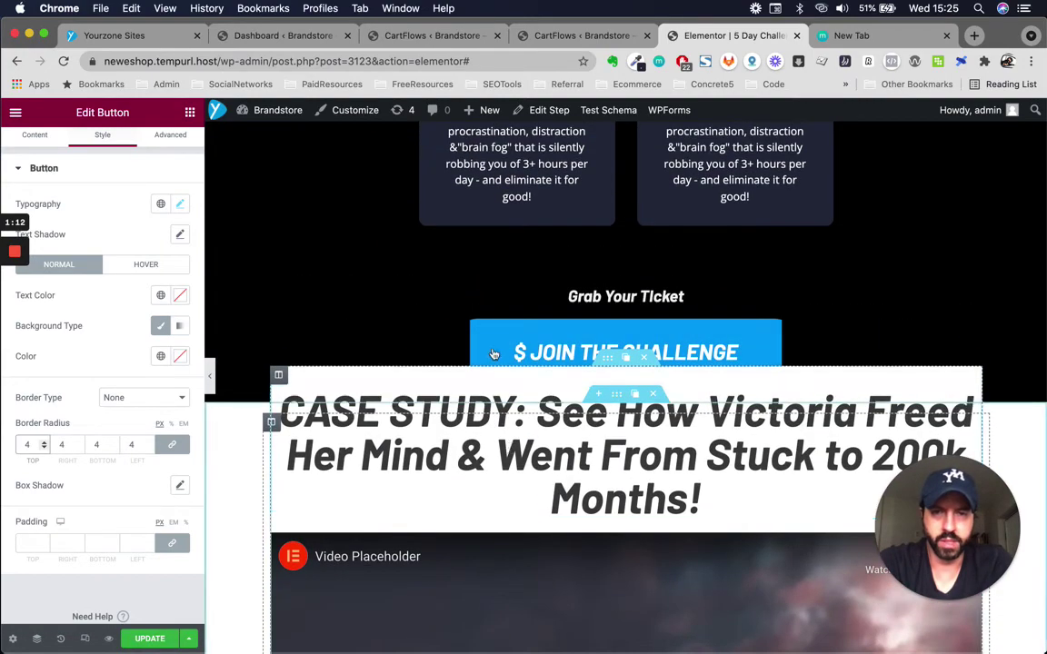
{"action": "scroll", "coordinate": [546, 492], "scroll_direction": "up", "scroll_amount": 10}
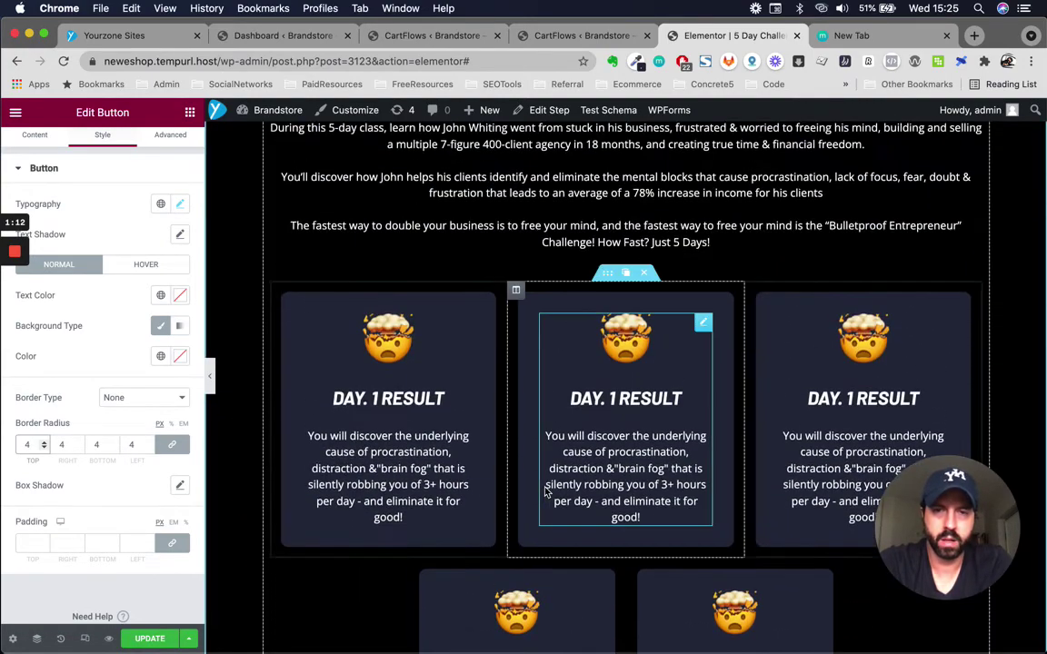
{"action": "scroll", "coordinate": [547, 492], "scroll_direction": "up", "scroll_amount": 1}
{"action": "scroll", "coordinate": [547, 492], "scroll_direction": "down", "scroll_amount": 10}
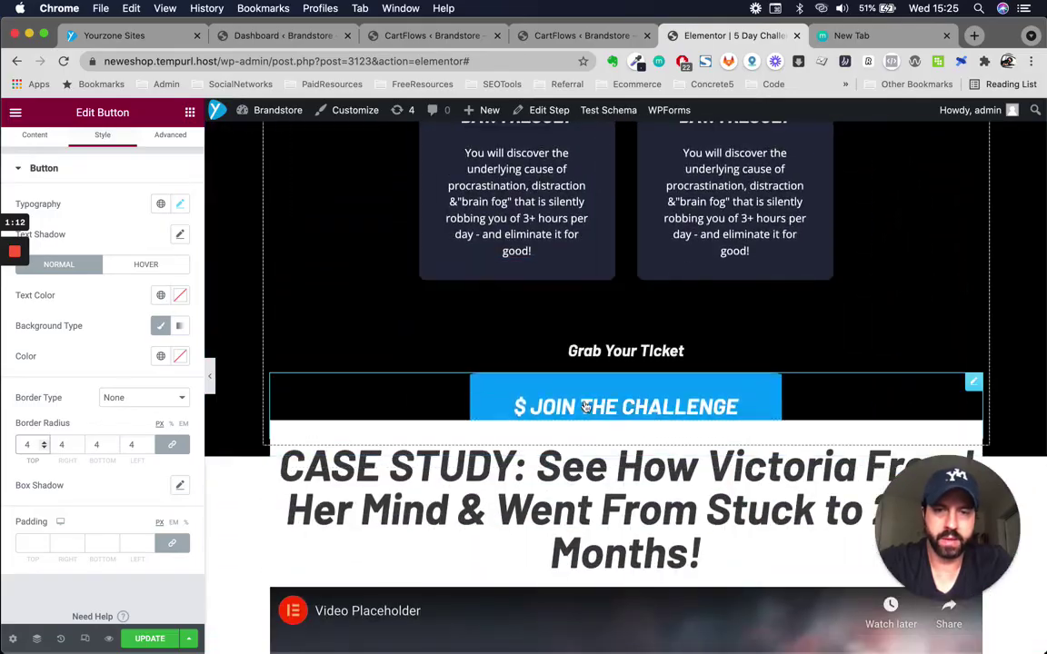
{"action": "scroll", "coordinate": [582, 404], "scroll_direction": "up", "scroll_amount": 15}
{"action": "scroll", "coordinate": [546, 396], "scroll_direction": "down", "scroll_amount": 6}
{"action": "scroll", "coordinate": [530, 389], "scroll_direction": "up", "scroll_amount": 2}
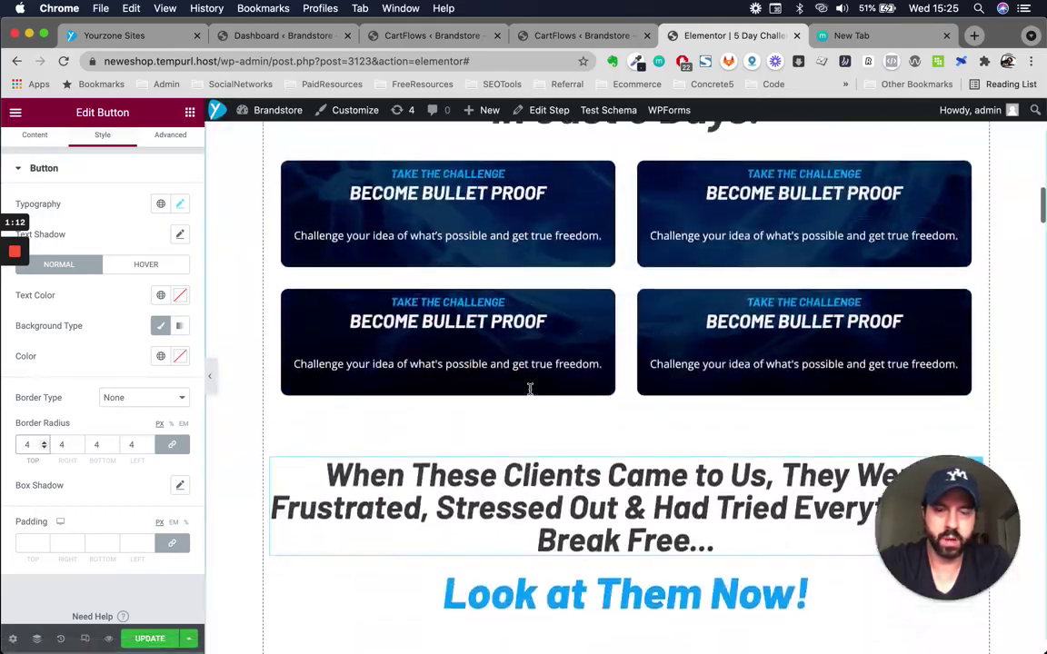
{"action": "scroll", "coordinate": [530, 389], "scroll_direction": "down", "scroll_amount": 20}
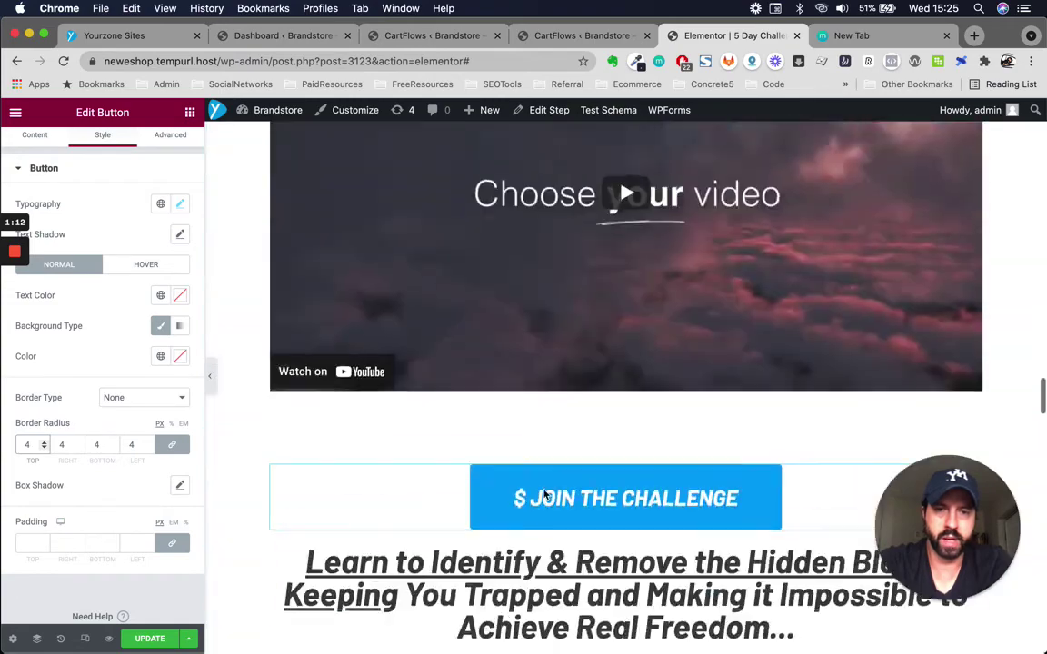
{"action": "scroll", "coordinate": [545, 495], "scroll_direction": "down", "scroll_amount": 20}
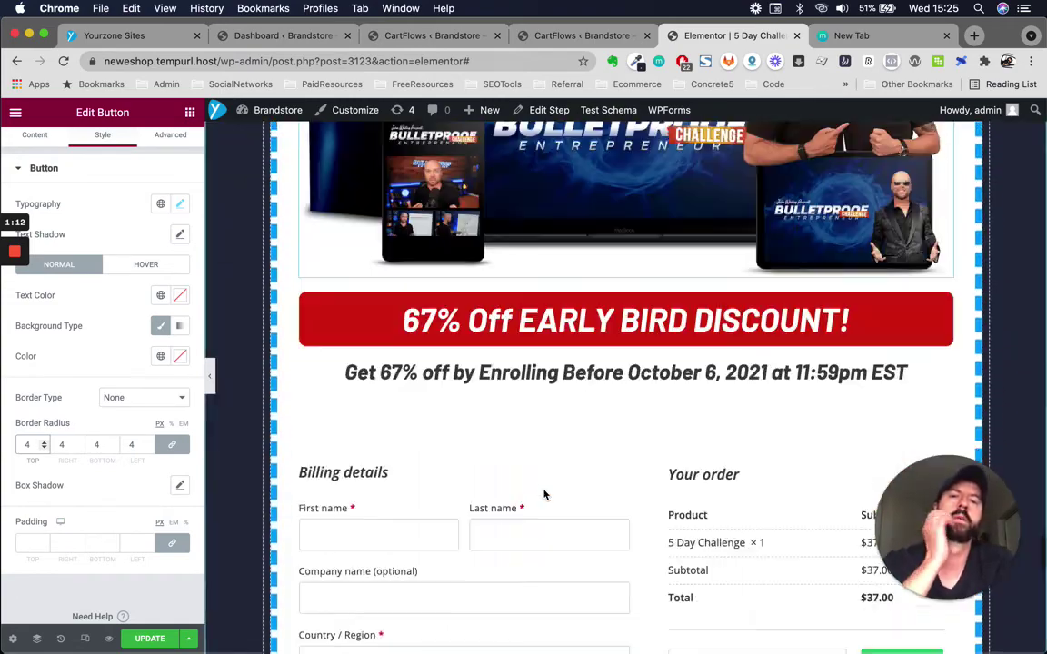
{"action": "scroll", "coordinate": [543, 494], "scroll_direction": "down", "scroll_amount": 20}
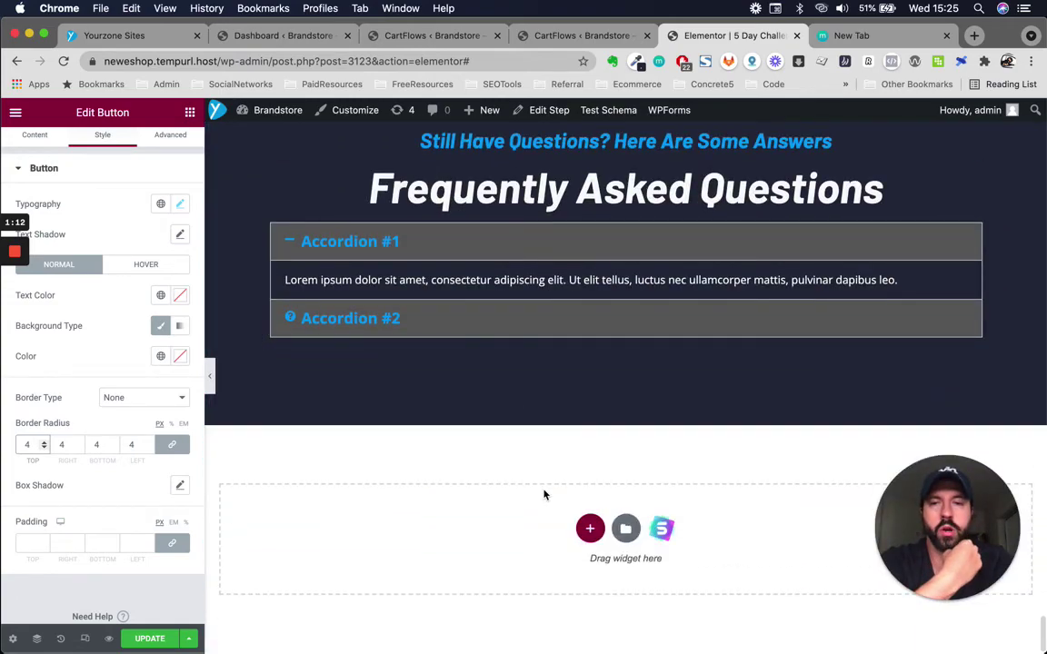
{"action": "scroll", "coordinate": [545, 494], "scroll_direction": "up", "scroll_amount": 10}
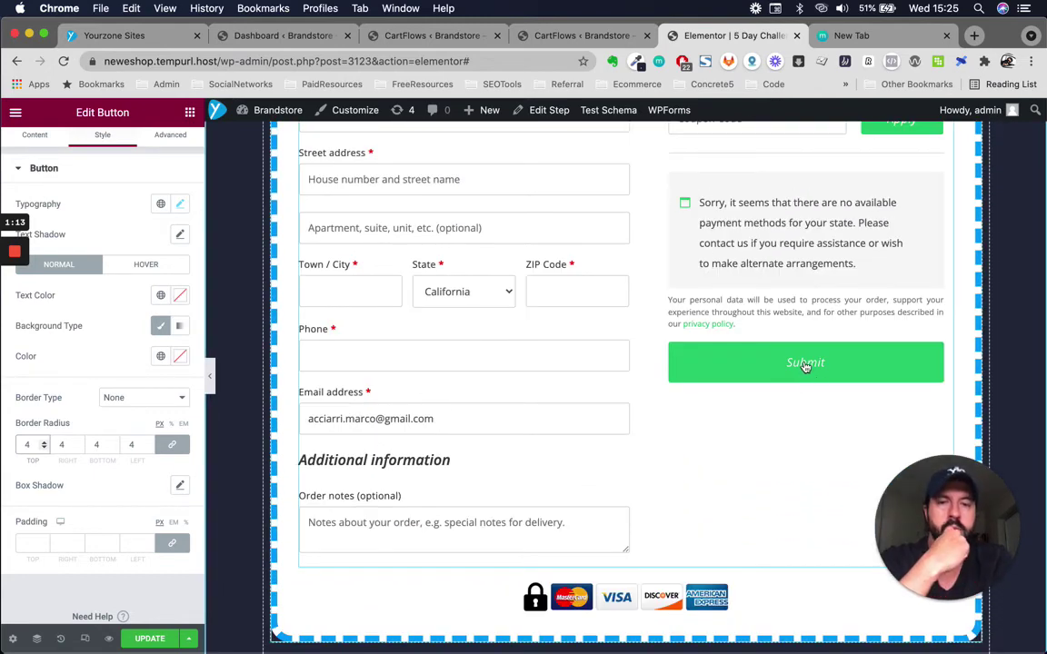
Open the Thank You (Woo) step of the 5 Day Challenge flow for editing in a new browser tab
{"action": "left_click", "coordinate": [579, 37]}
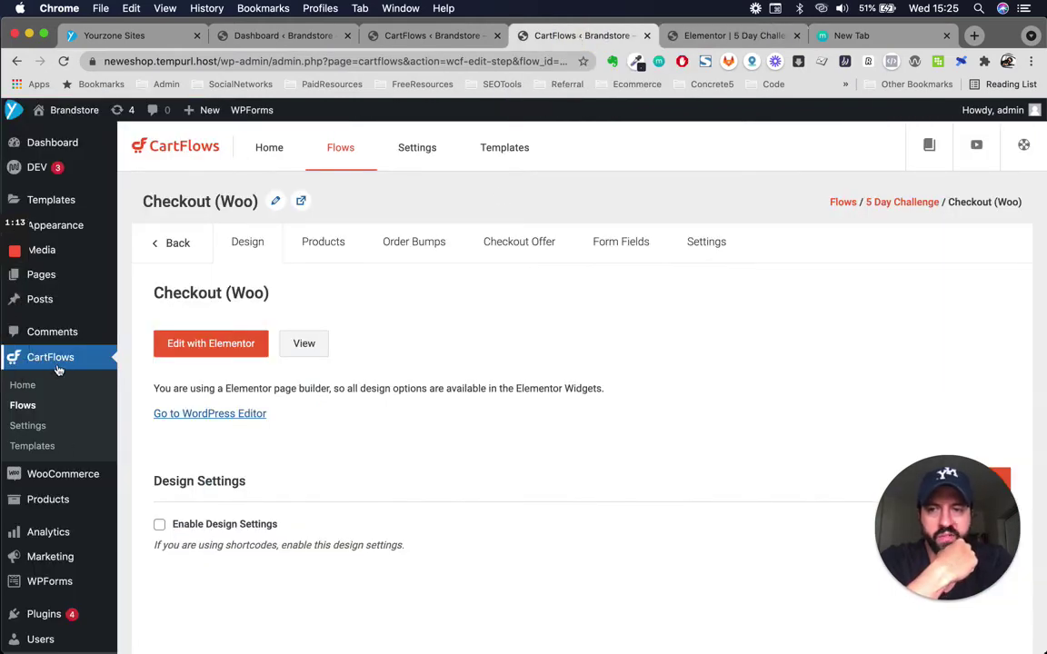
{"action": "scroll", "coordinate": [297, 391], "scroll_direction": "down", "scroll_amount": 1}
{"action": "scroll", "coordinate": [273, 273], "scroll_direction": "up", "scroll_amount": 1}
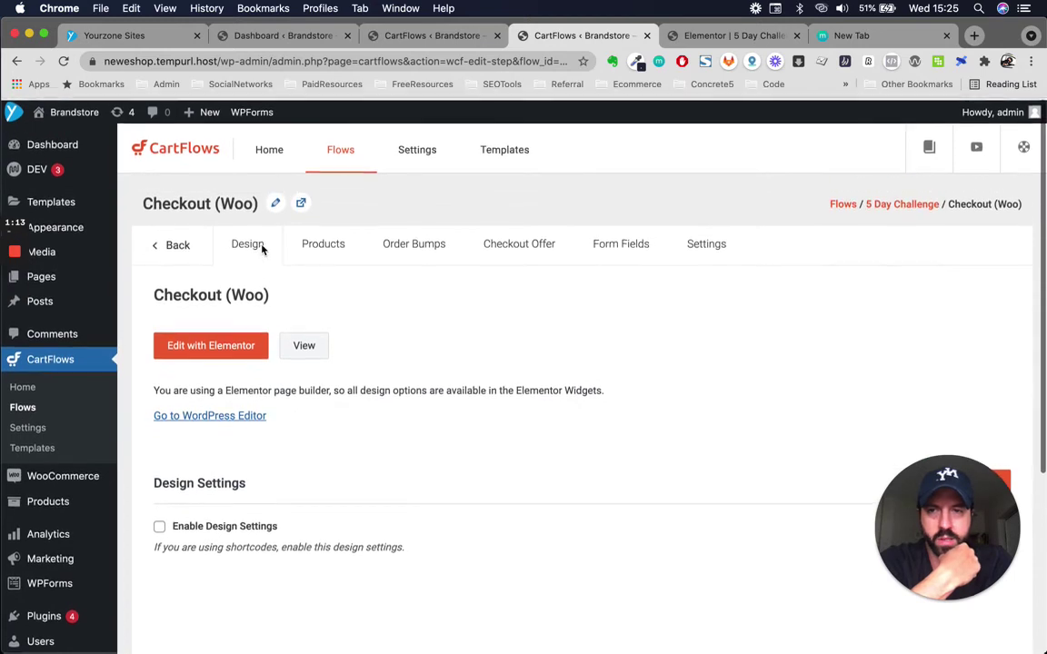
{"action": "left_click", "coordinate": [449, 38]}
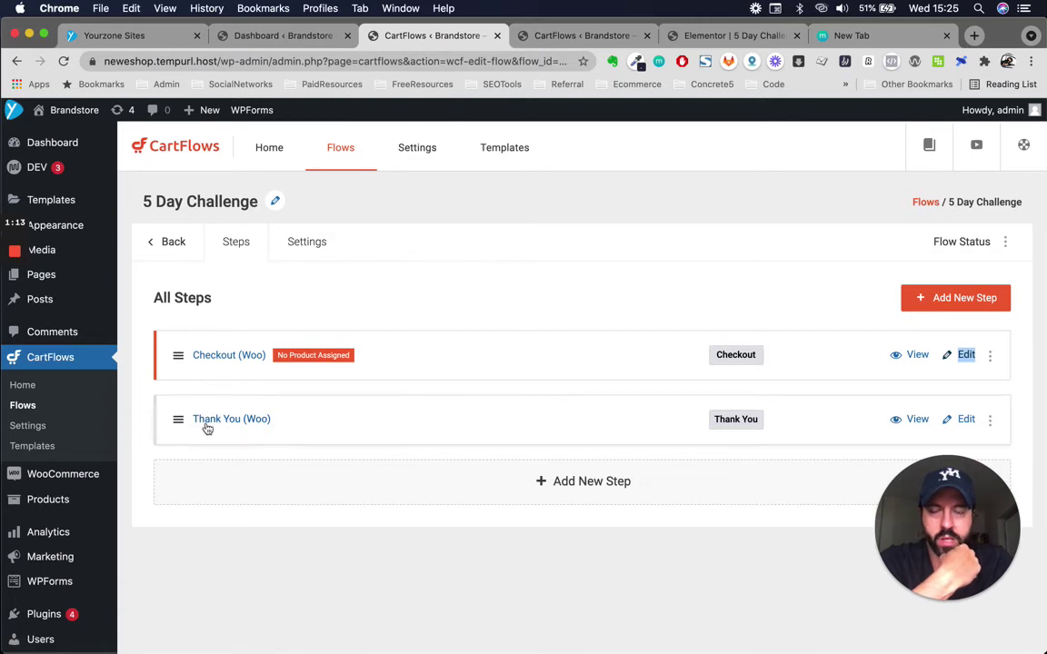
{"action": "scroll", "coordinate": [349, 540], "scroll_direction": "down", "scroll_amount": 1}
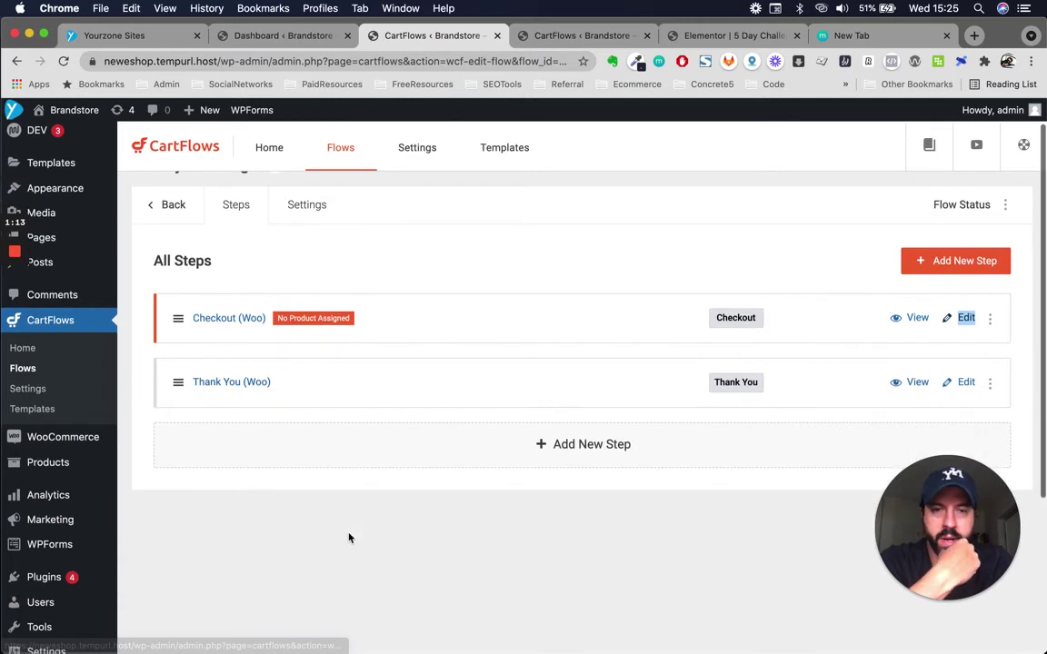
{"action": "right_click", "coordinate": [969, 385]}
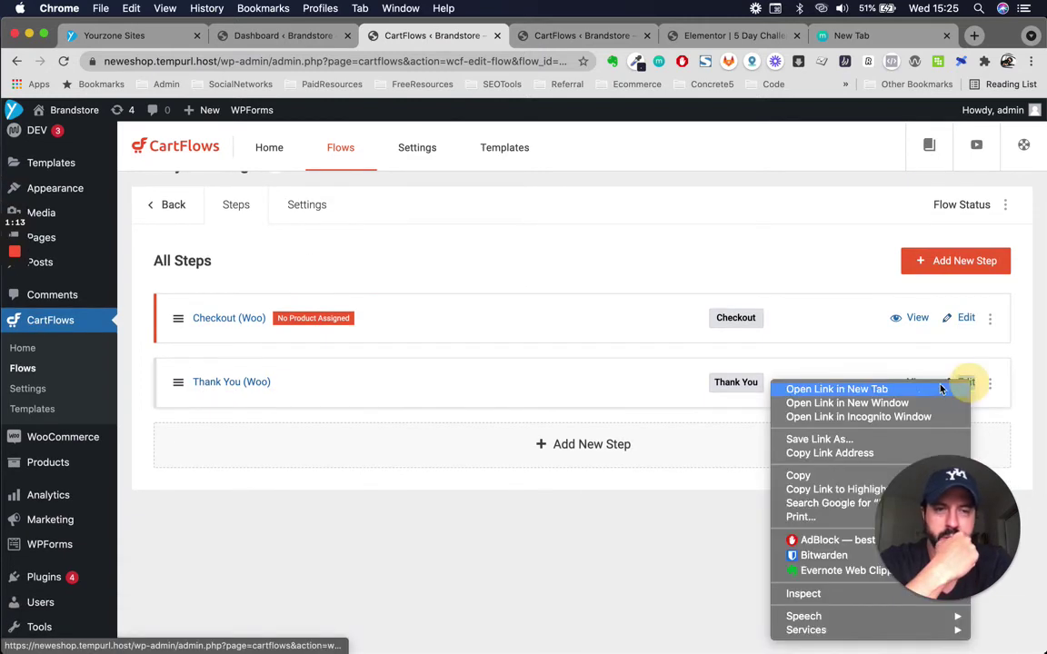
{"action": "left_click", "coordinate": [896, 393]}
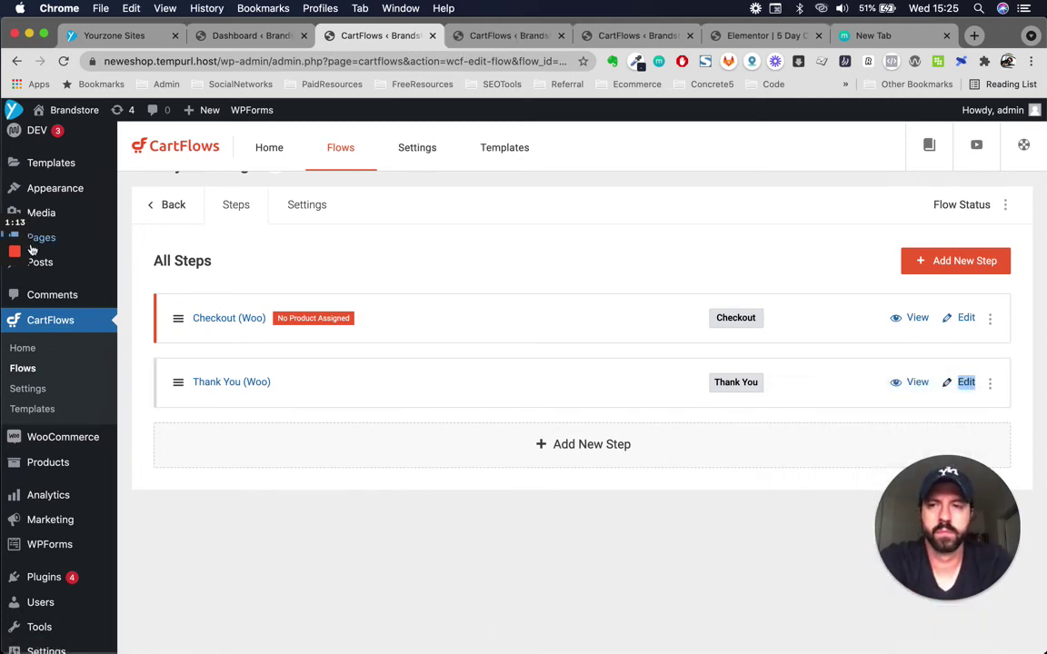
{"action": "mouse_move", "coordinate": [15, 246]}
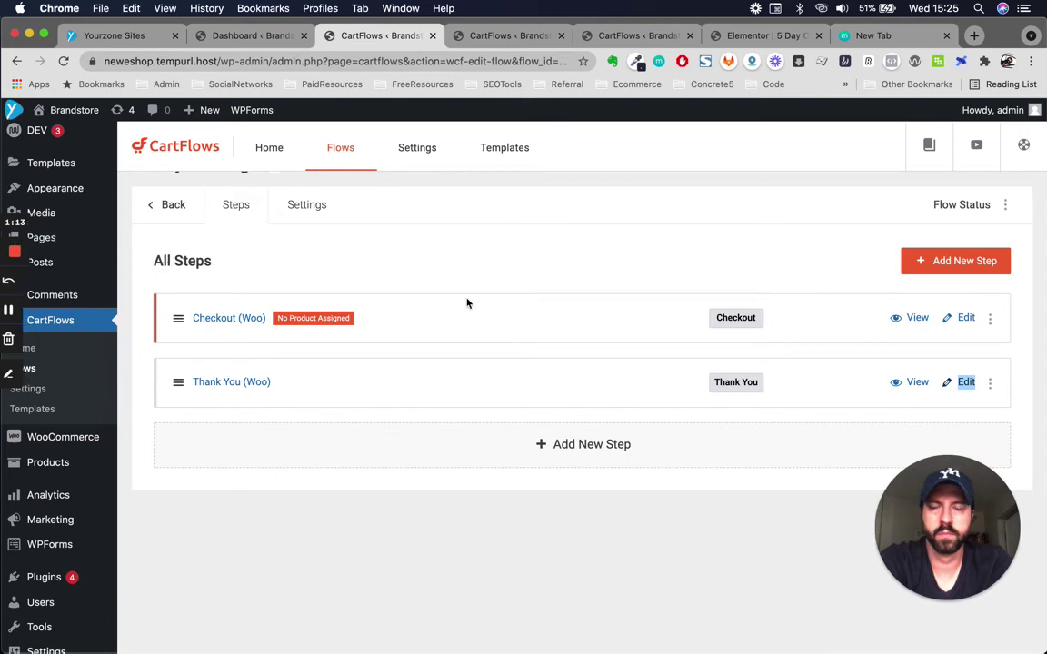
{"action": "left_click", "coordinate": [536, 36]}
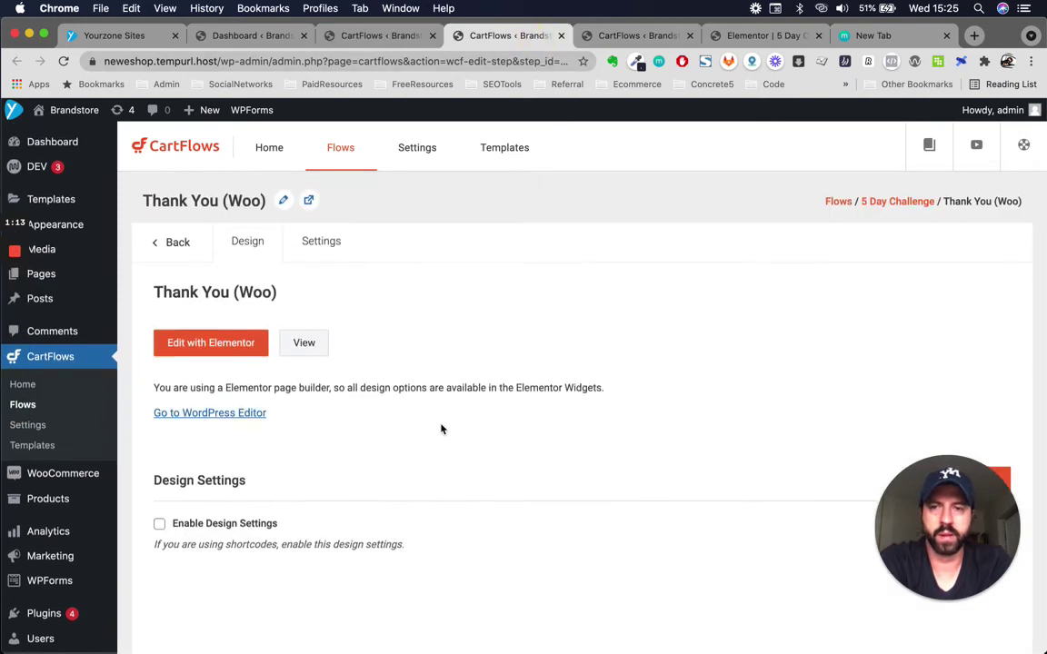
Examine the Thank You (Woo) step's General, Fields, Advanced and Shortcode settings
{"action": "scroll", "coordinate": [439, 430], "scroll_direction": "down", "scroll_amount": 1}
{"action": "scroll", "coordinate": [234, 420], "scroll_direction": "up", "scroll_amount": 1}
{"action": "left_click", "coordinate": [325, 245]}
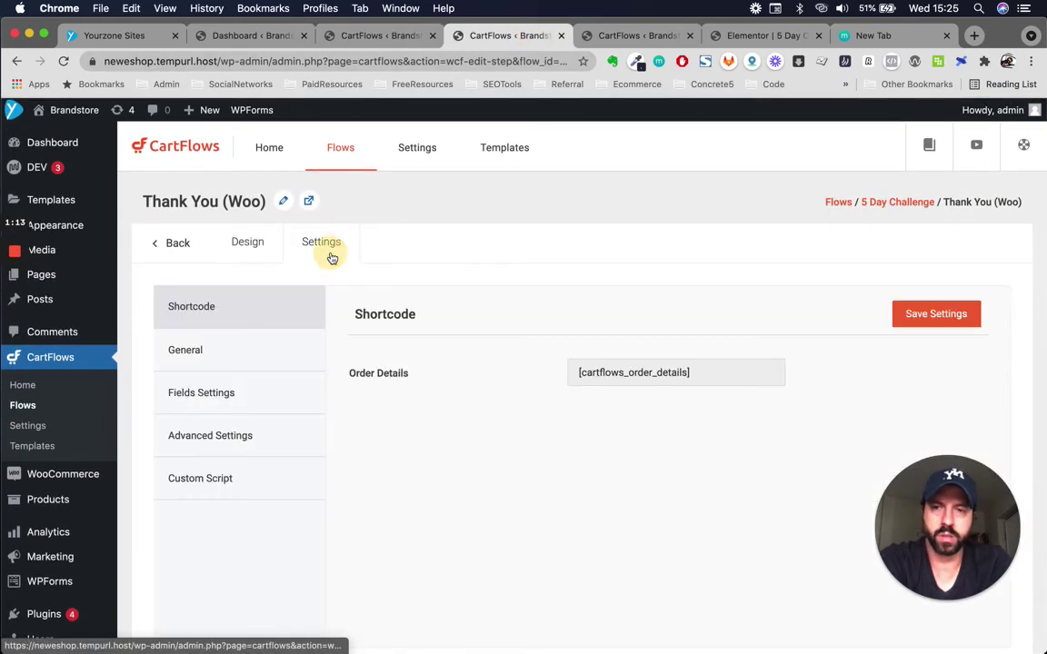
{"action": "scroll", "coordinate": [383, 446], "scroll_direction": "down", "scroll_amount": 1}
{"action": "left_click", "coordinate": [222, 341]}
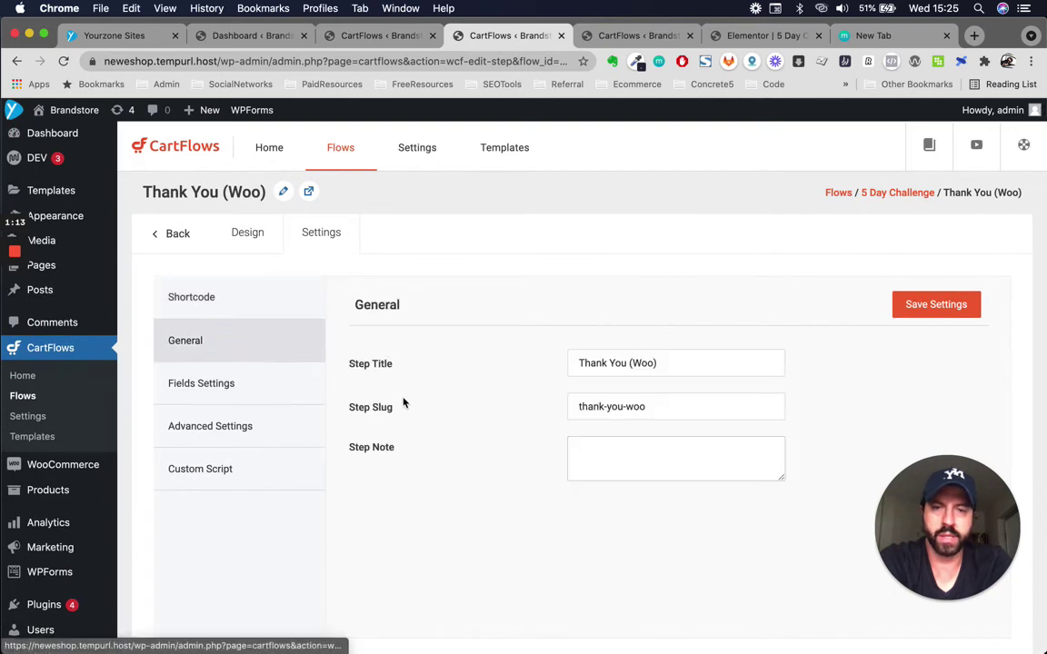
{"action": "left_click", "coordinate": [242, 383]}
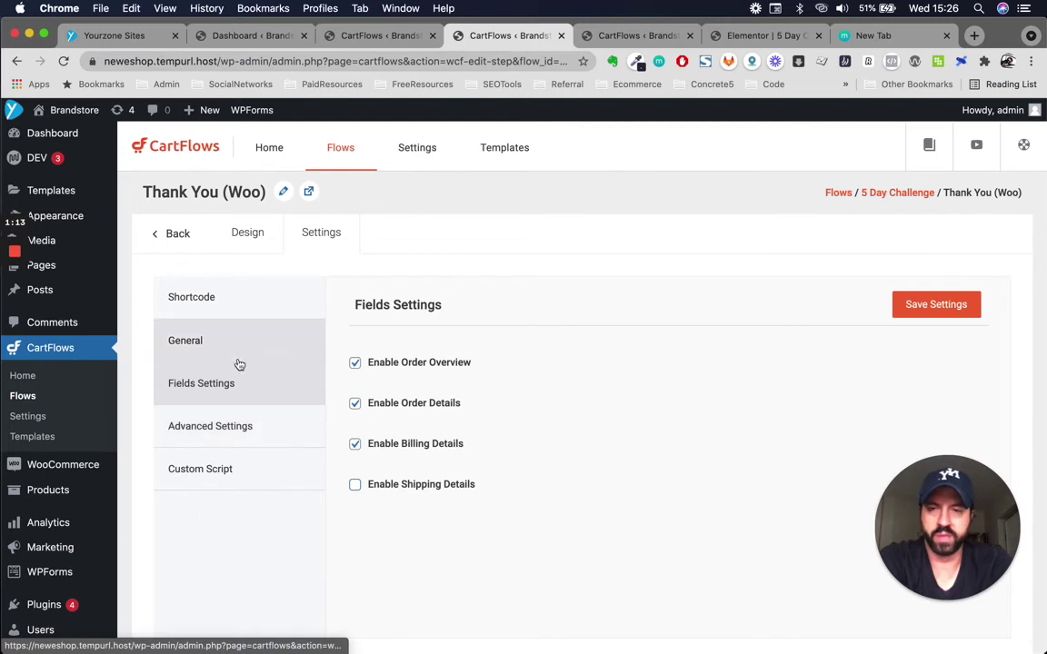
{"action": "left_click", "coordinate": [236, 427]}
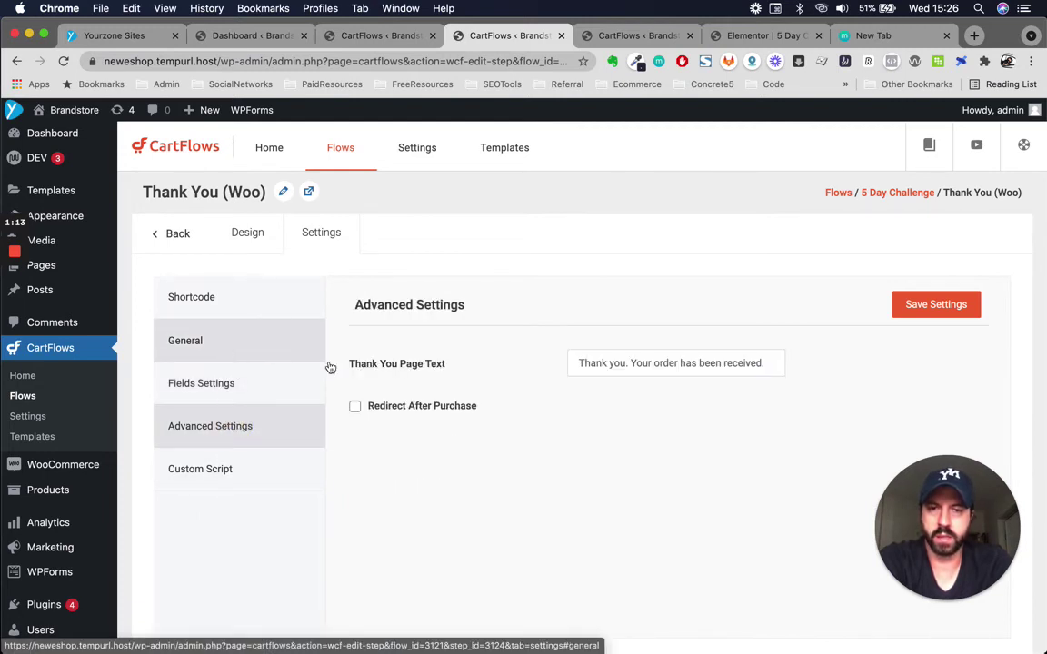
{"action": "left_click", "coordinate": [616, 363]}
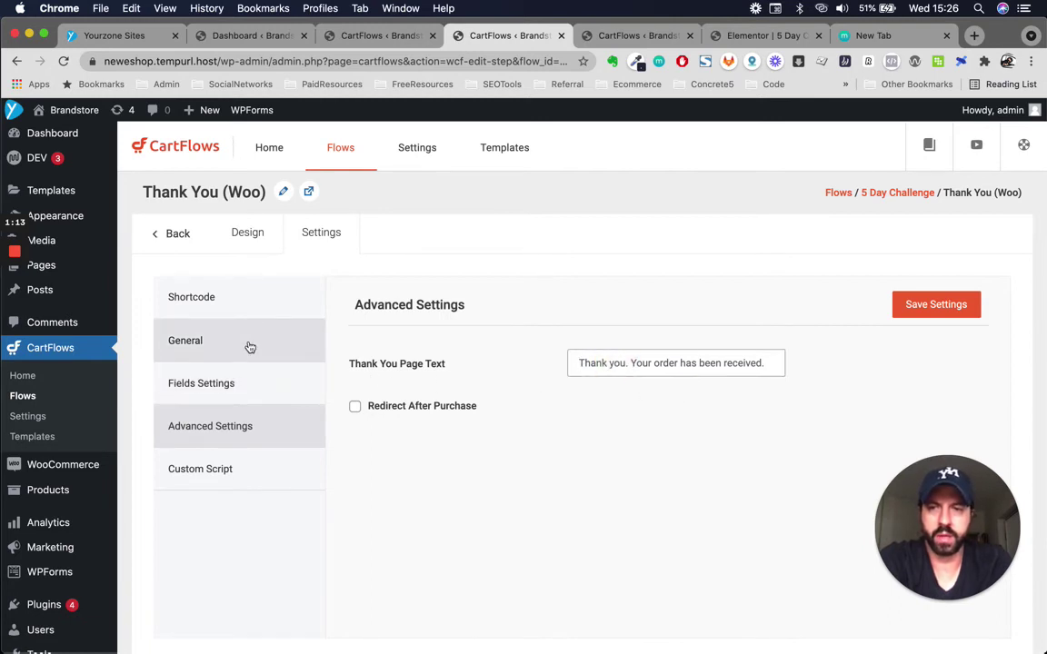
{"action": "scroll", "coordinate": [307, 556], "scroll_direction": "up", "scroll_amount": 1}
{"action": "left_click", "coordinate": [245, 307]}
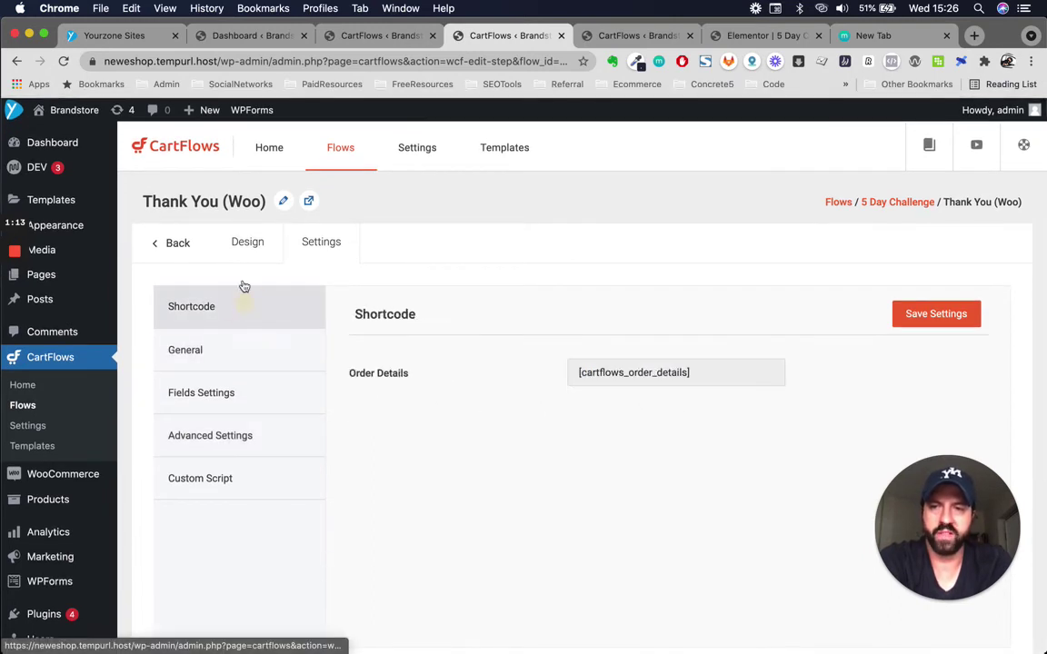
Open the Thank You (Woo) step's design in Elementor in a new browser tab
{"action": "left_click", "coordinate": [249, 243]}
{"action": "left_click", "coordinate": [197, 350]}
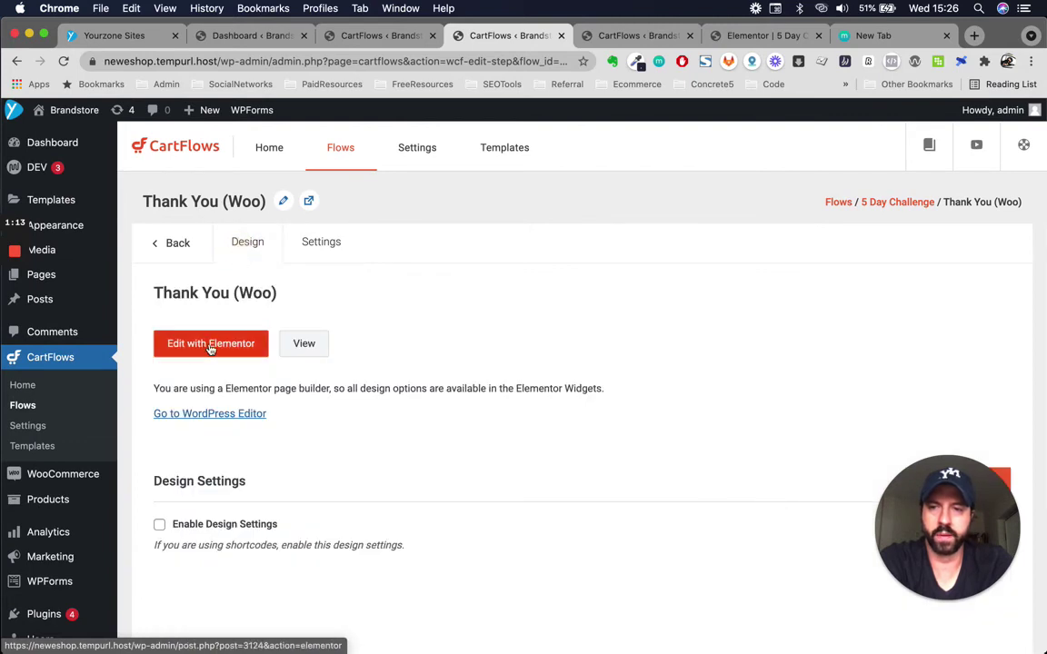
{"action": "right_click", "coordinate": [211, 346]}
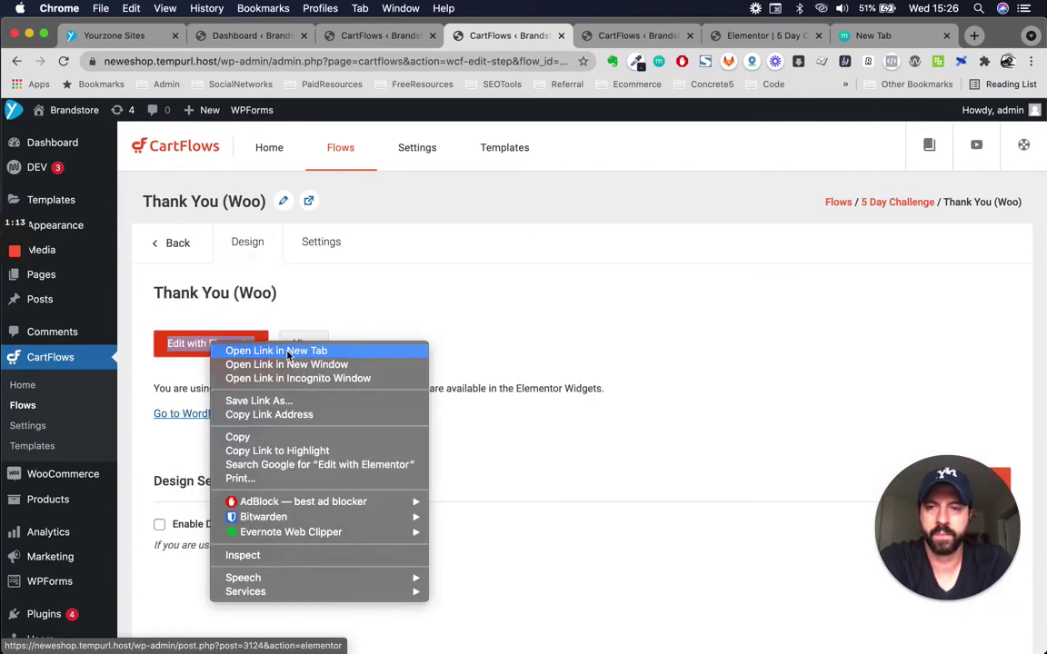
{"action": "left_click", "coordinate": [277, 351]}
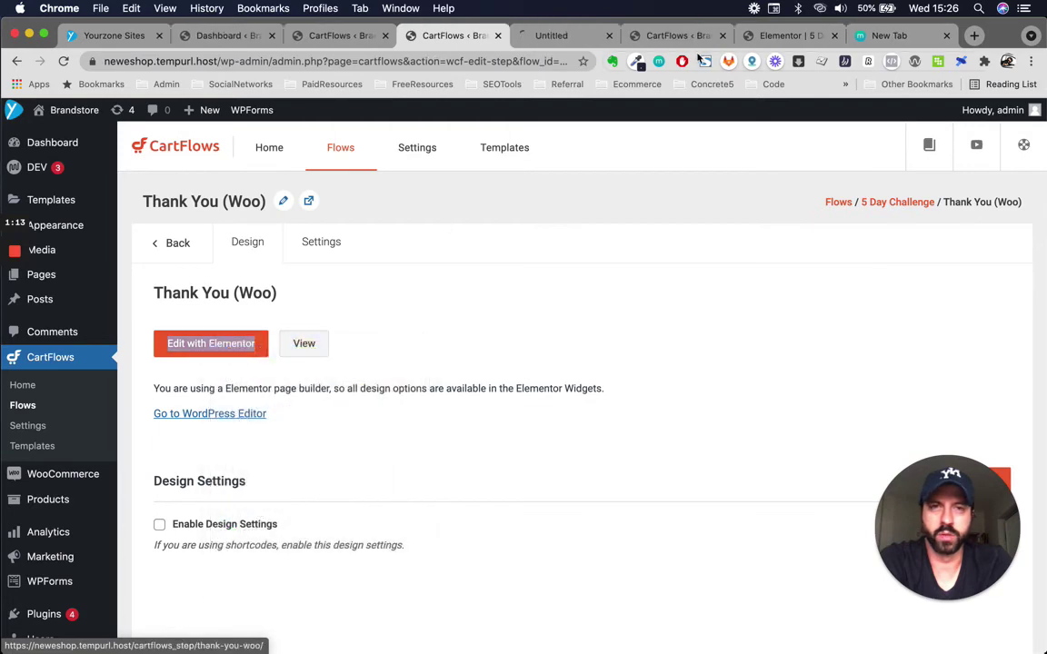
Update the 5 Day Challenge page, close it along with the Checkout (Woo) settings, and show the Thank You page in Elementor
{"action": "left_click", "coordinate": [688, 37]}
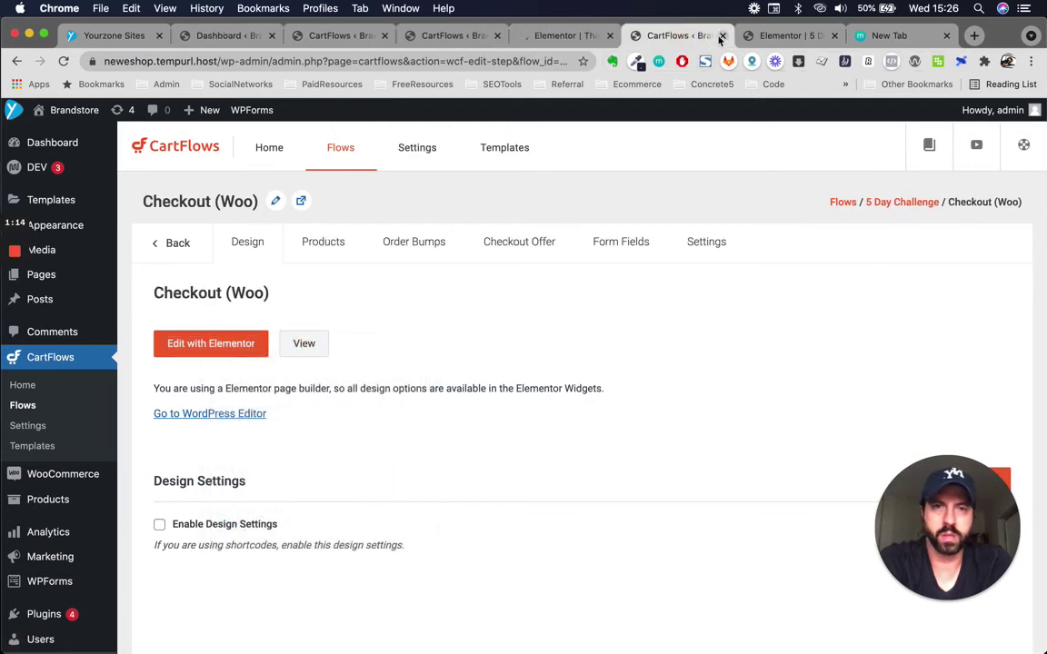
{"action": "left_click", "coordinate": [722, 36]}
{"action": "left_click", "coordinate": [632, 238]}
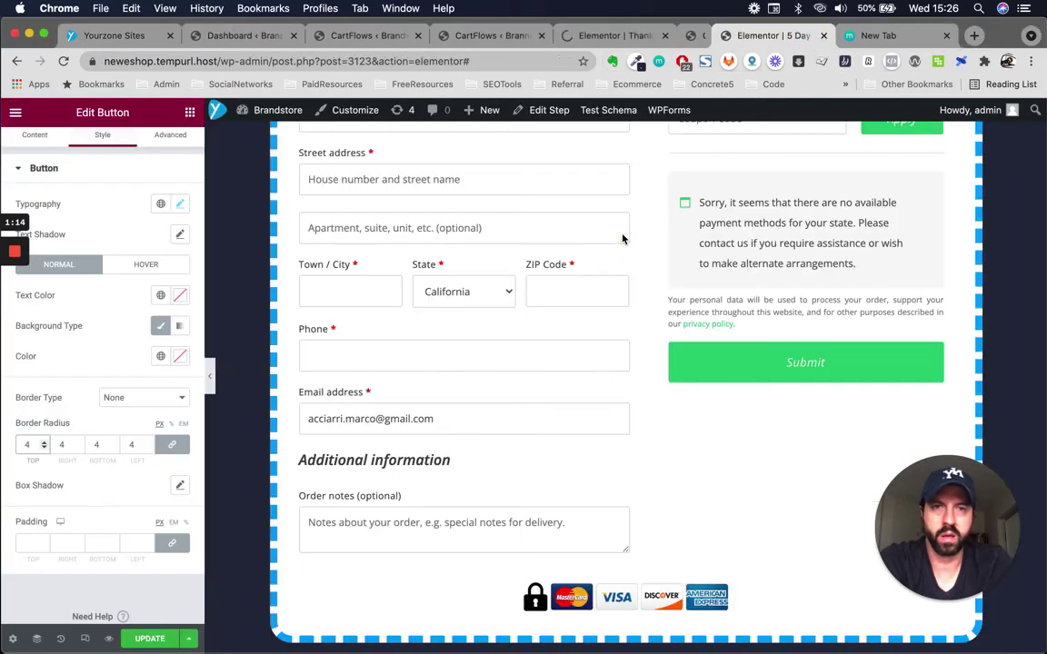
{"action": "left_click", "coordinate": [154, 641]}
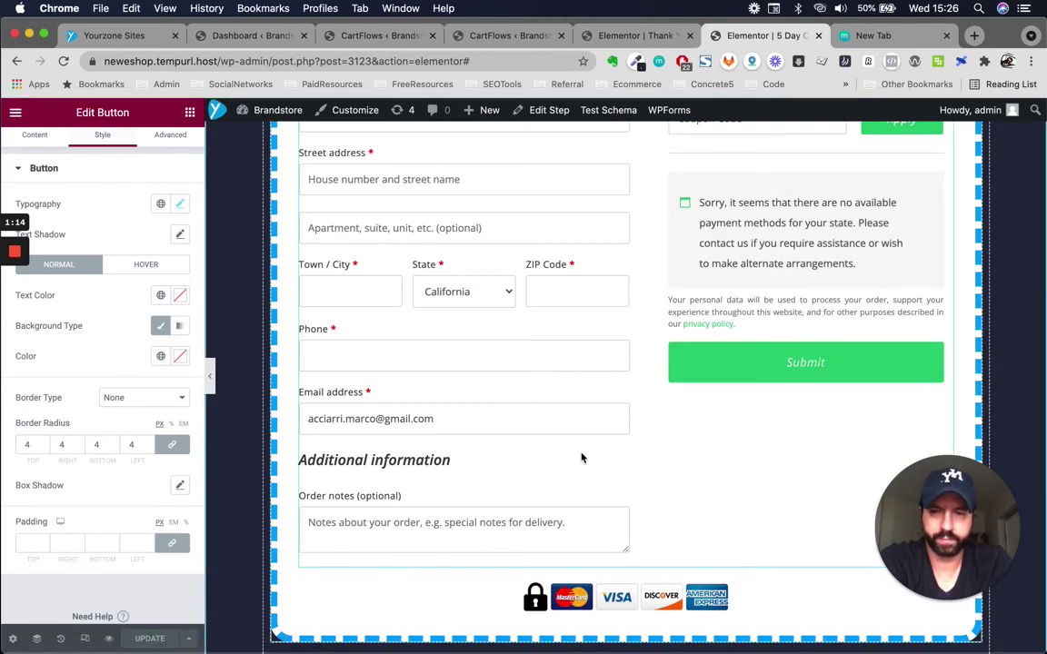
{"action": "left_click", "coordinate": [820, 36]}
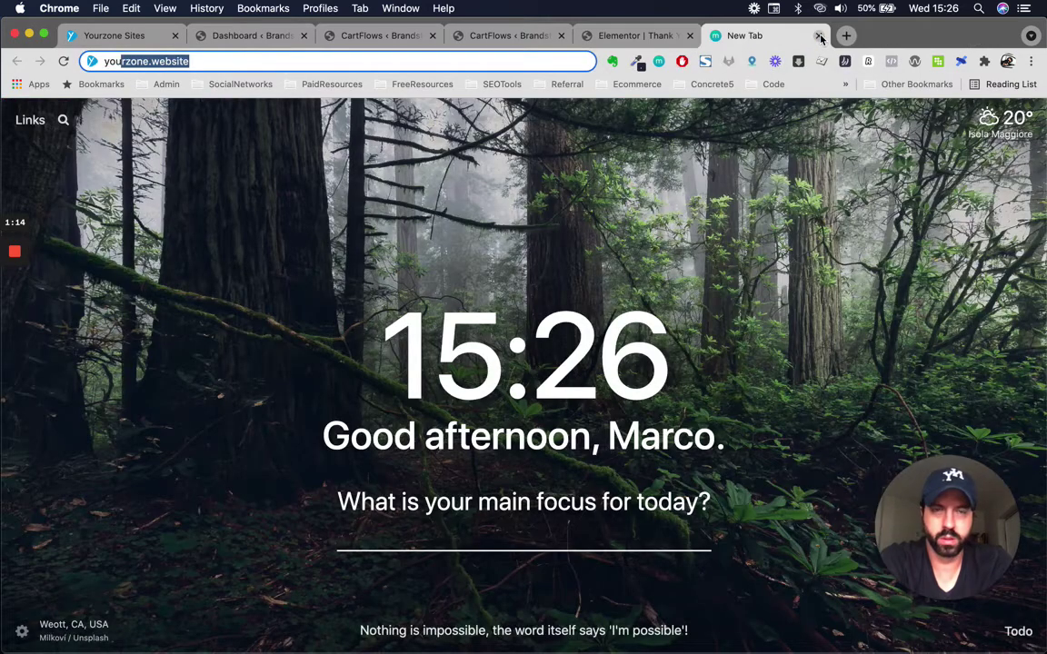
{"action": "left_click", "coordinate": [694, 37]}
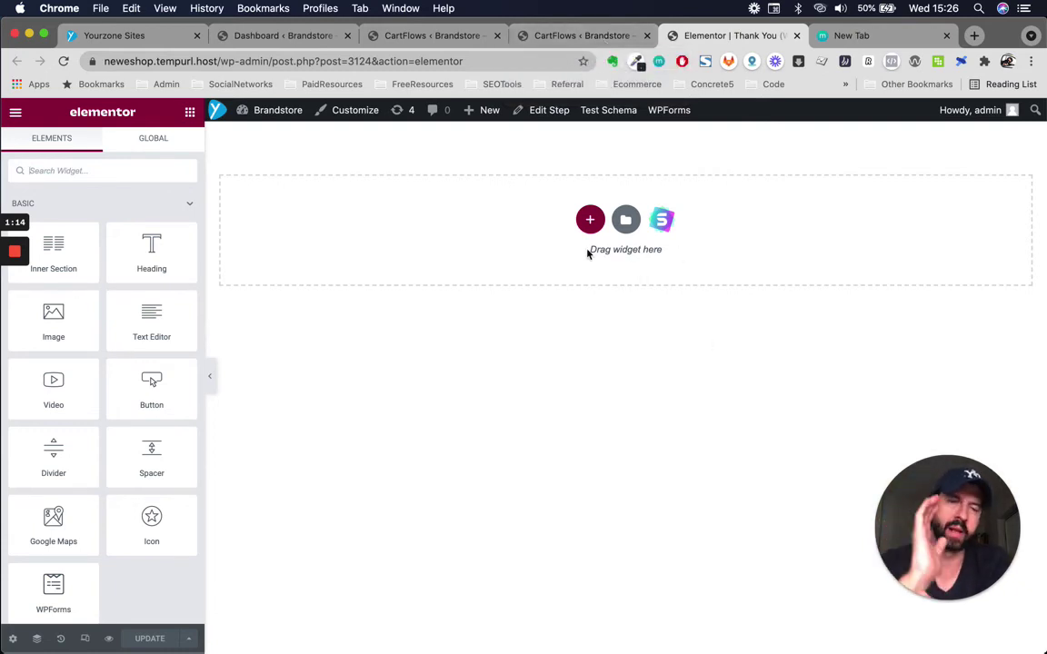
Switch to the Bulletproof Entrepreneur Challenge reference page and examine its sections and headlines from the order form up to the hero
{"action": "key", "text": "ctrl+Up"}
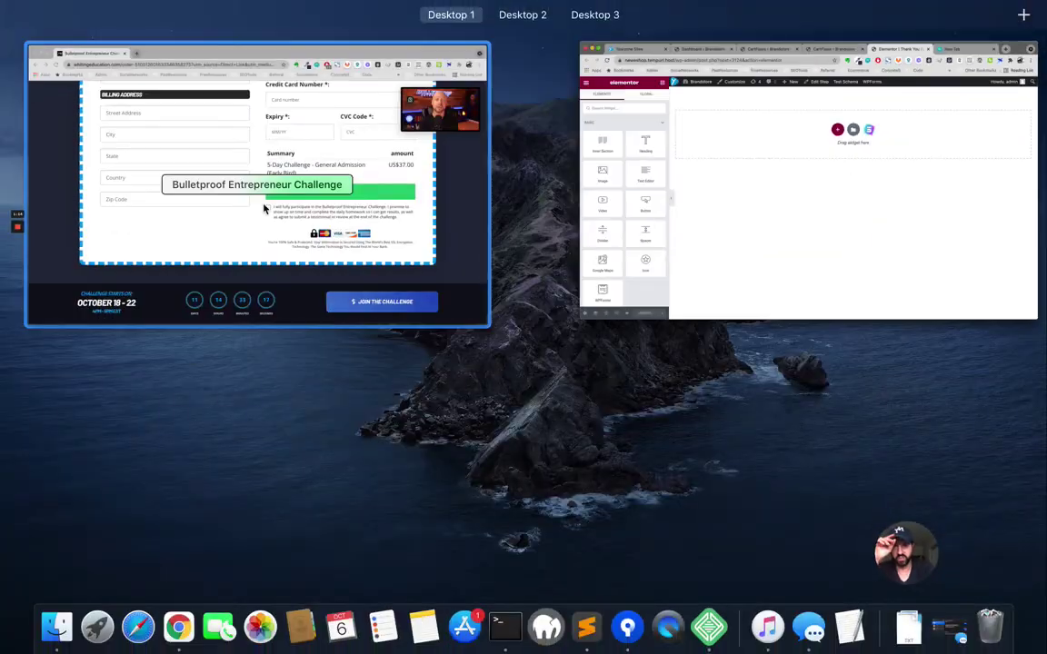
{"action": "left_click", "coordinate": [265, 203]}
{"action": "scroll", "coordinate": [264, 204], "scroll_direction": "up", "scroll_amount": 15}
{"action": "scroll", "coordinate": [265, 204], "scroll_direction": "up", "scroll_amount": 12}
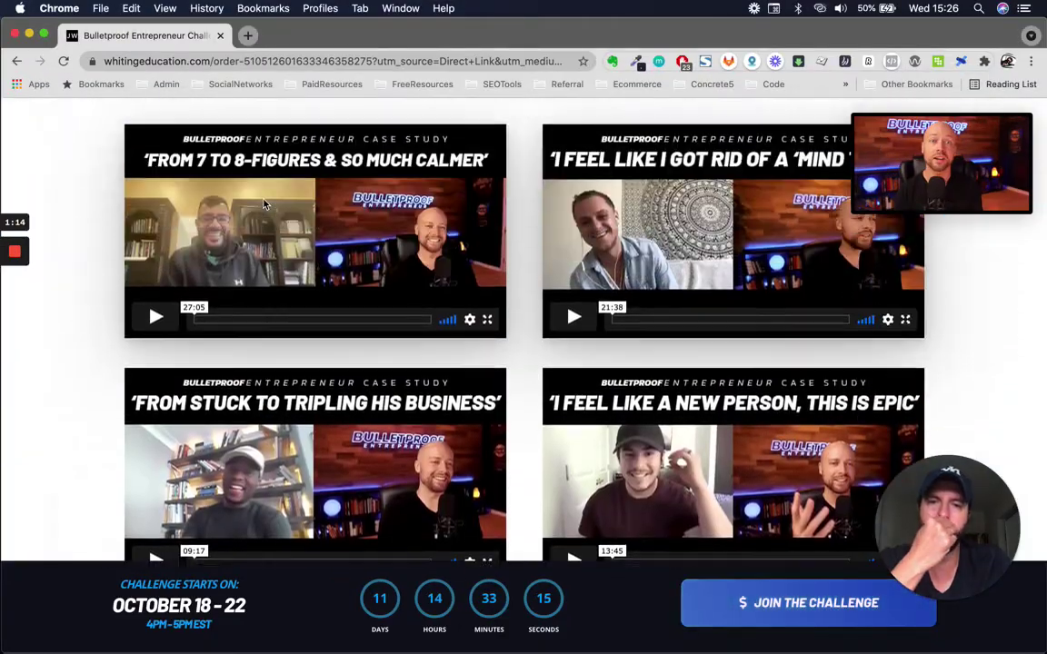
{"action": "scroll", "coordinate": [263, 203], "scroll_direction": "up", "scroll_amount": 15}
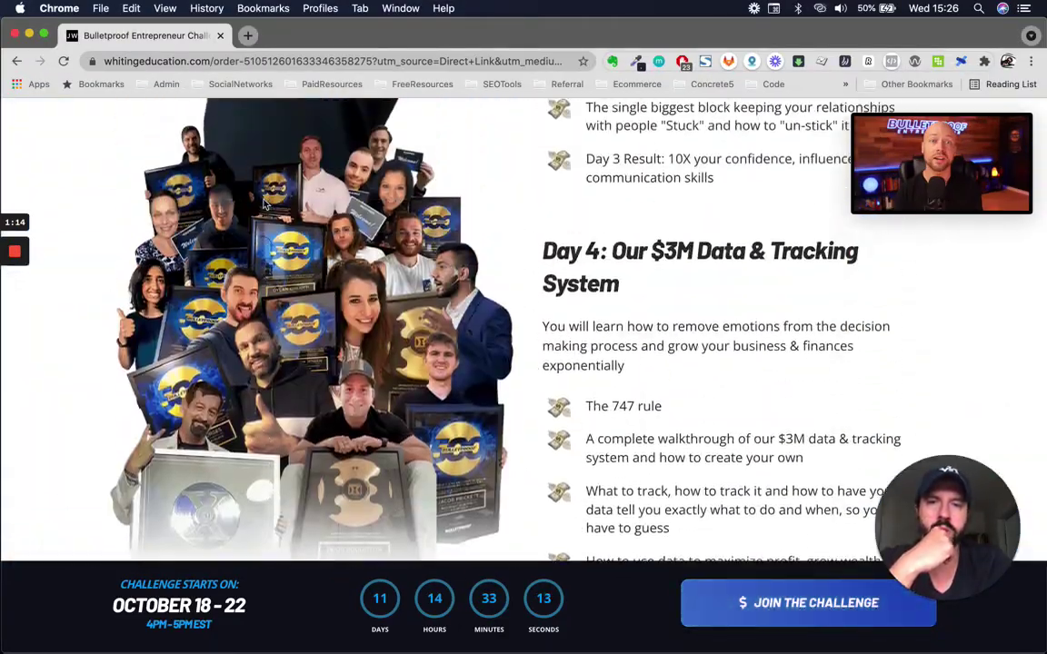
{"action": "scroll", "coordinate": [264, 203], "scroll_direction": "up", "scroll_amount": 15}
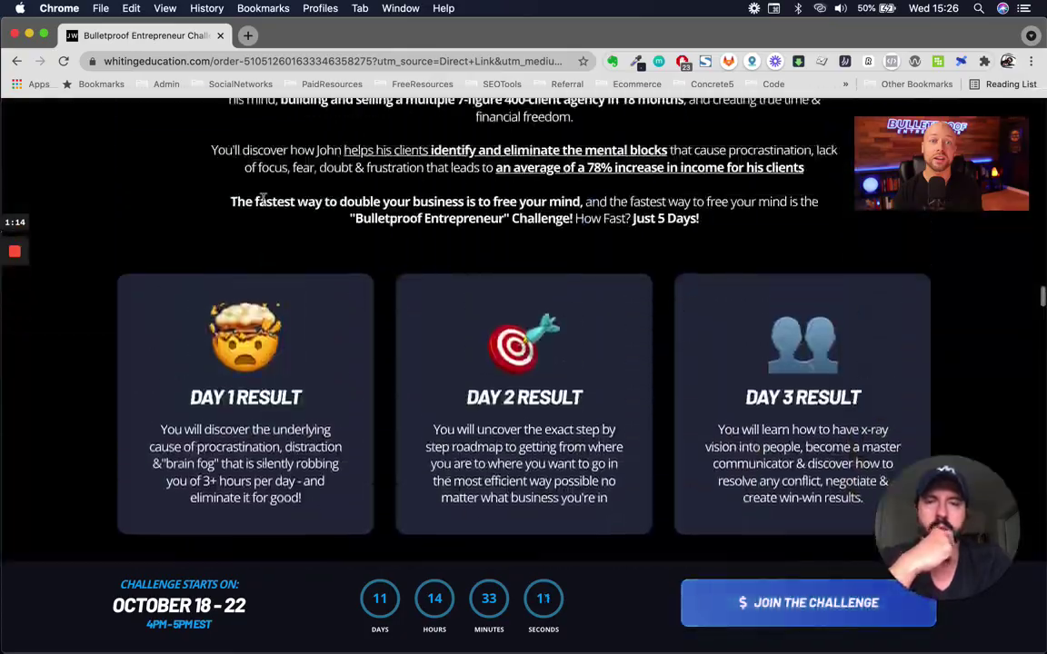
{"action": "scroll", "coordinate": [265, 204], "scroll_direction": "up", "scroll_amount": 12}
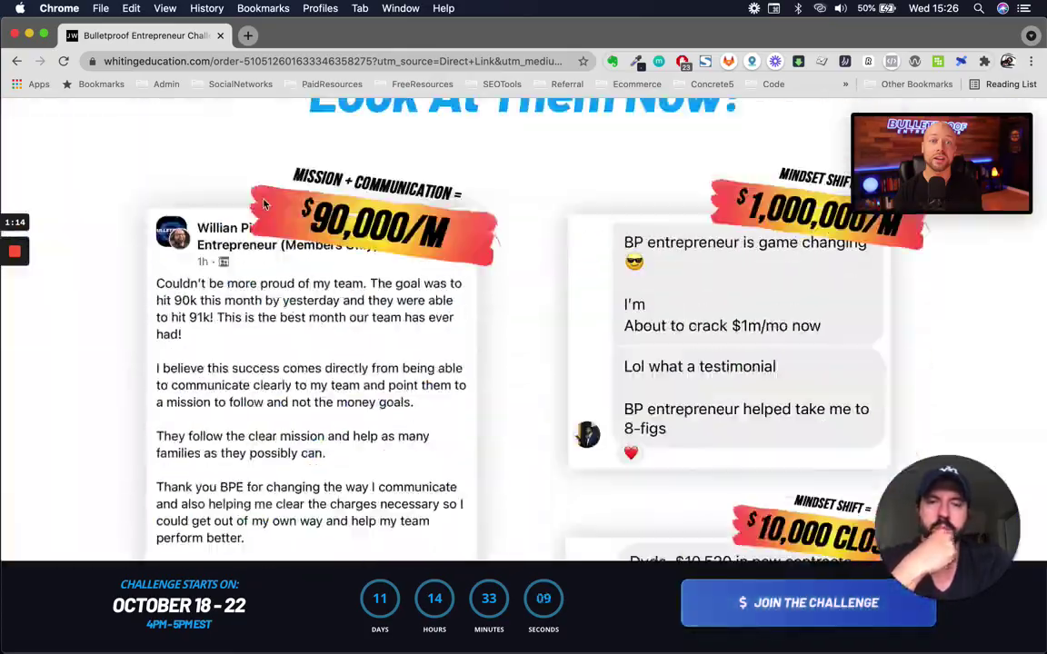
{"action": "scroll", "coordinate": [567, 255], "scroll_direction": "down", "scroll_amount": 5}
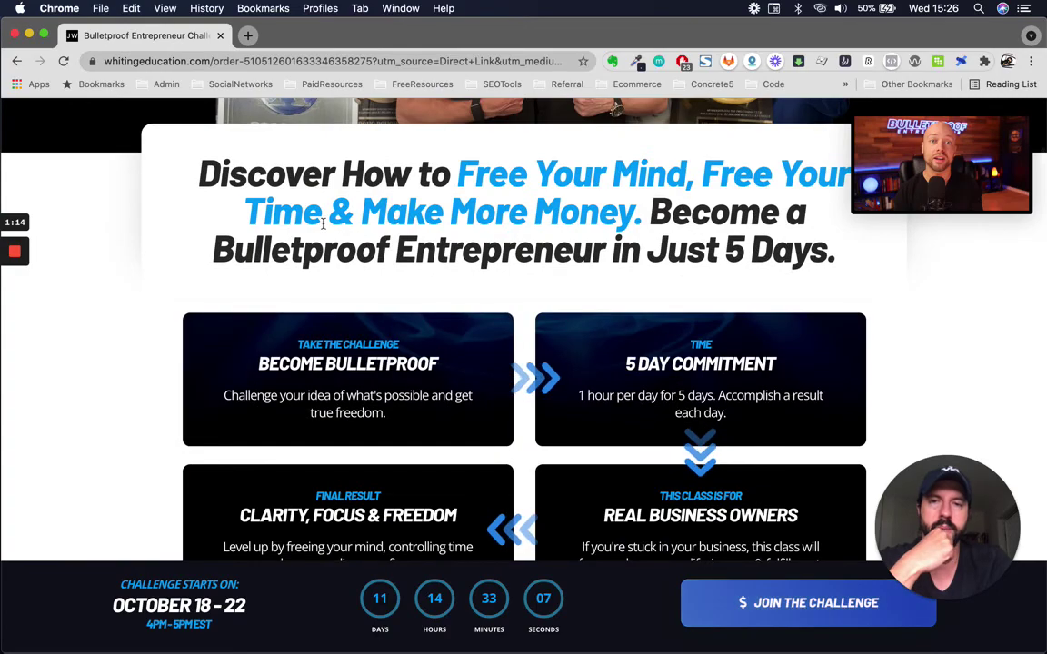
{"action": "left_click_drag", "start_coordinate": [205, 173], "coordinate": [423, 211]}
{"action": "scroll", "coordinate": [564, 350], "scroll_direction": "up", "scroll_amount": 2}
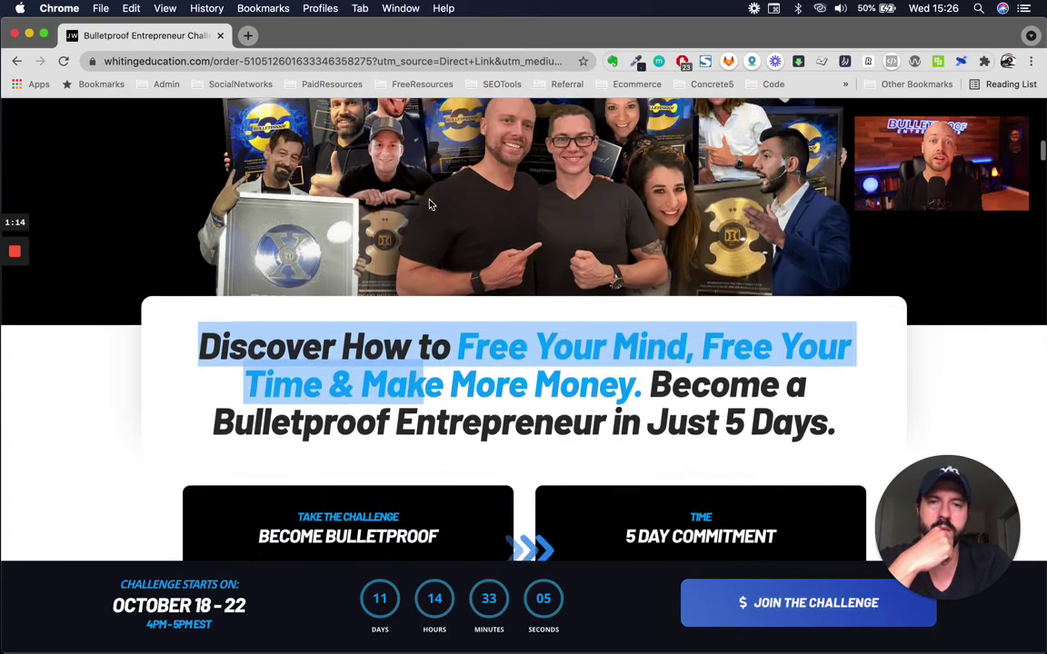
{"action": "scroll", "coordinate": [564, 350], "scroll_direction": "down", "scroll_amount": 8}
{"action": "scroll", "coordinate": [563, 350], "scroll_direction": "up", "scroll_amount": 7}
{"action": "scroll", "coordinate": [564, 350], "scroll_direction": "down", "scroll_amount": 1}
{"action": "scroll", "coordinate": [563, 350], "scroll_direction": "down", "scroll_amount": 4}
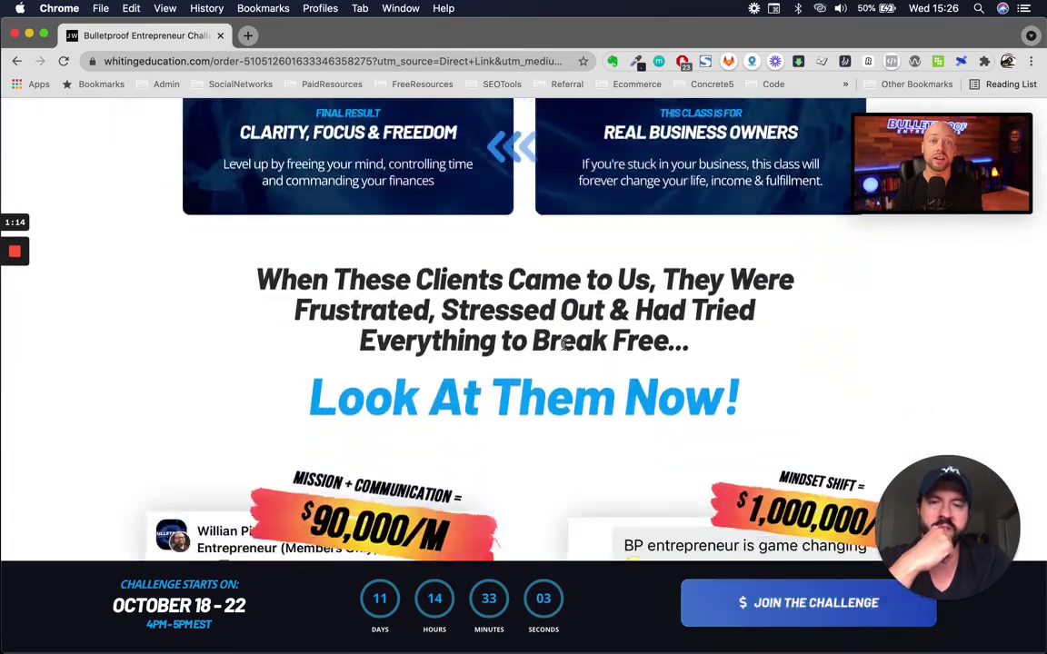
{"action": "scroll", "coordinate": [444, 373], "scroll_direction": "up", "scroll_amount": 10}
{"action": "scroll", "coordinate": [443, 374], "scroll_direction": "up", "scroll_amount": 3}
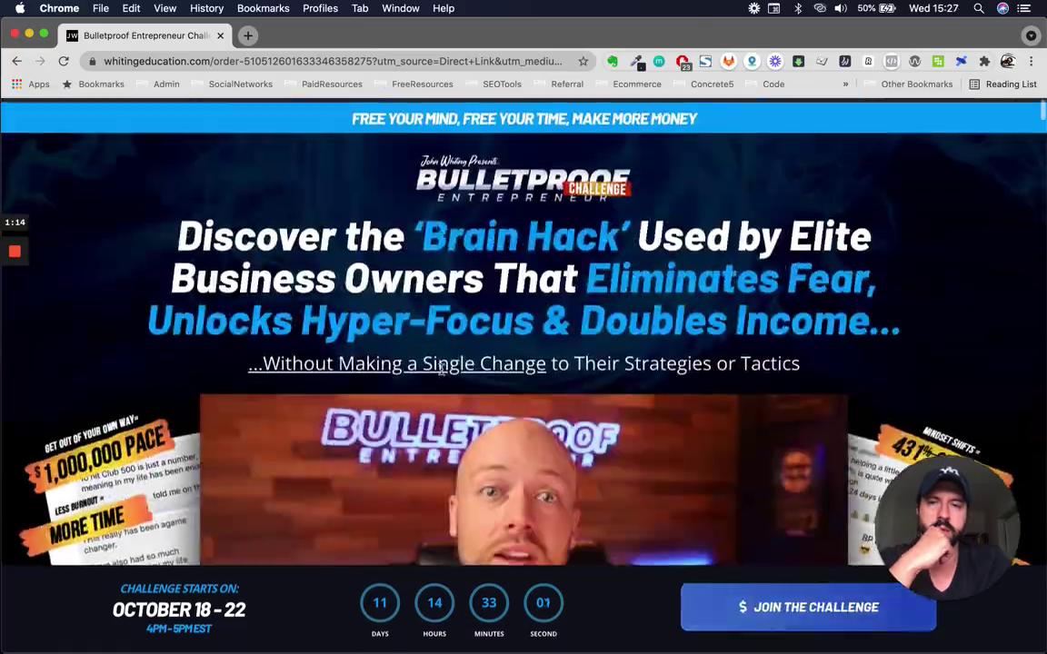
Examine the reference page's day-by-day content, case studies, "Choose Your Experience" section and early bird discount banner
{"action": "scroll", "coordinate": [444, 374], "scroll_direction": "down", "scroll_amount": 15}
{"action": "scroll", "coordinate": [443, 374], "scroll_direction": "down", "scroll_amount": 15}
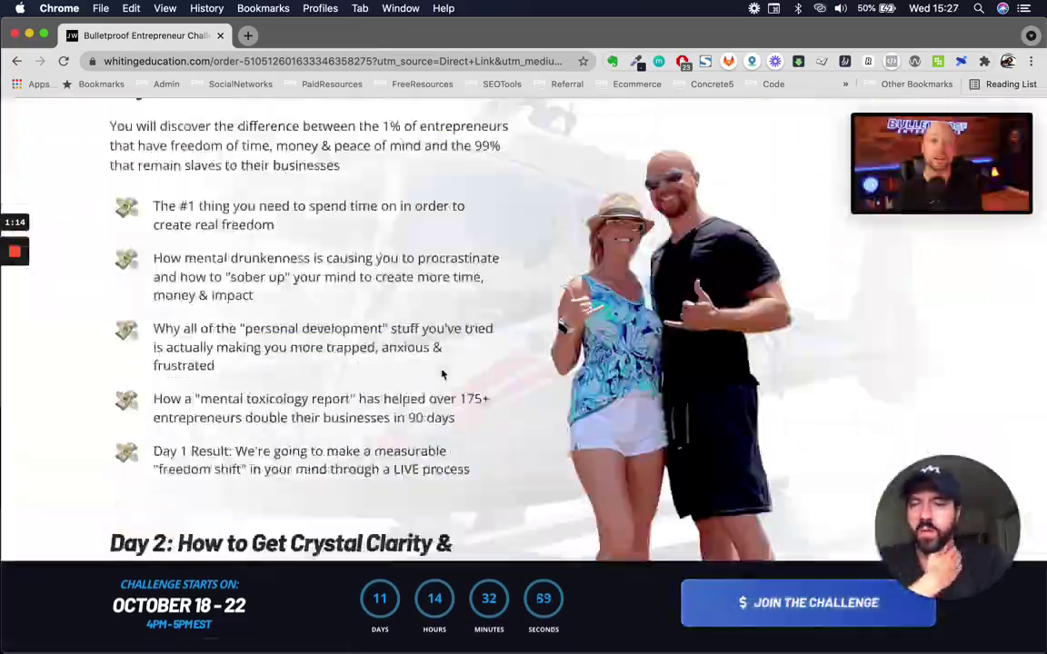
{"action": "scroll", "coordinate": [440, 369], "scroll_direction": "down", "scroll_amount": 20}
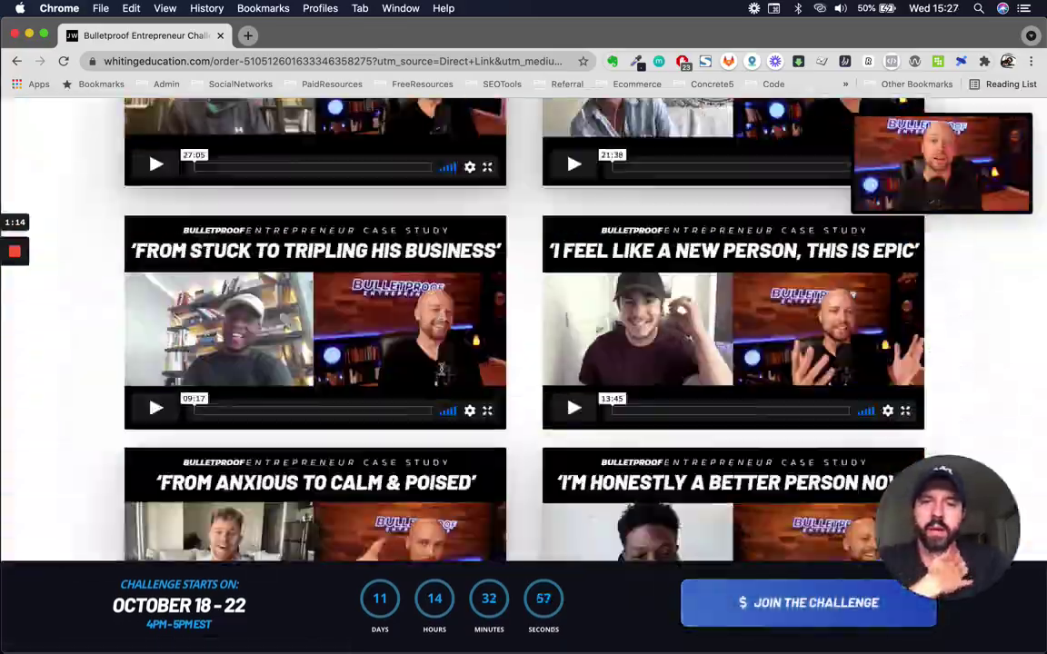
{"action": "scroll", "coordinate": [534, 159], "scroll_direction": "up", "scroll_amount": 5}
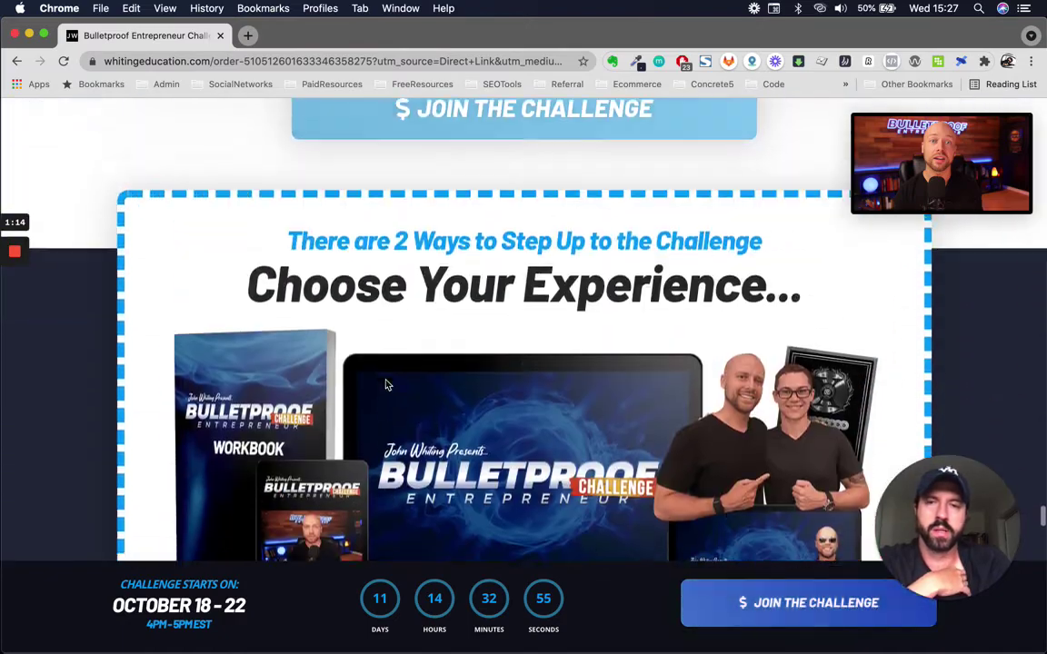
{"action": "scroll", "coordinate": [496, 356], "scroll_direction": "down", "scroll_amount": 5}
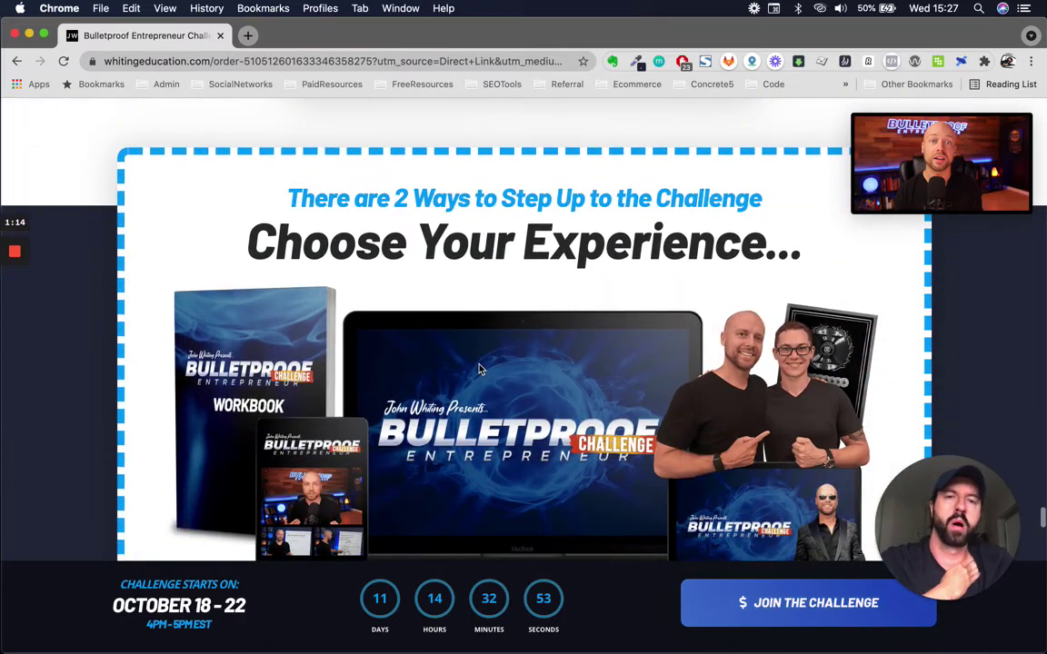
{"action": "scroll", "coordinate": [472, 382], "scroll_direction": "up", "scroll_amount": 2}
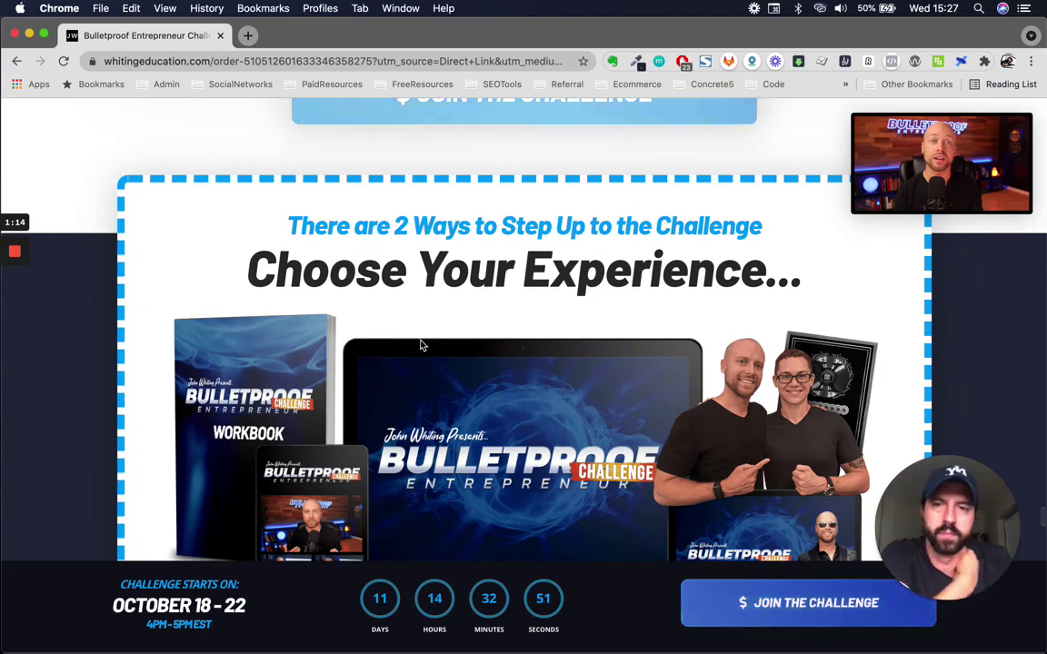
{"action": "scroll", "coordinate": [420, 344], "scroll_direction": "down", "scroll_amount": 1}
{"action": "scroll", "coordinate": [578, 236], "scroll_direction": "down", "scroll_amount": 5}
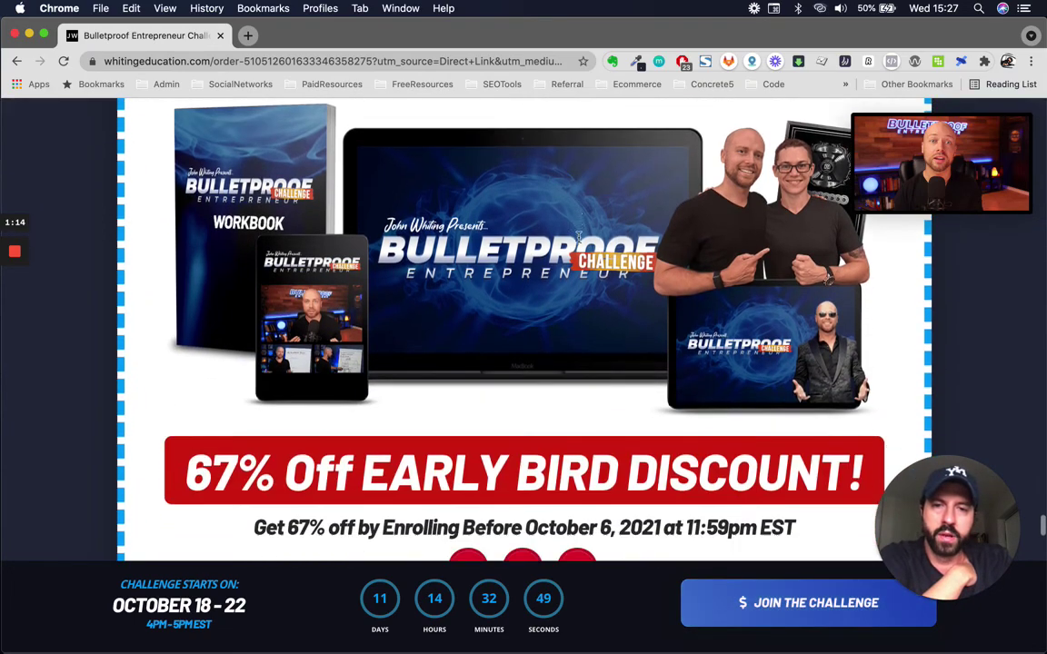
{"action": "scroll", "coordinate": [579, 287], "scroll_direction": "up", "scroll_amount": 3}
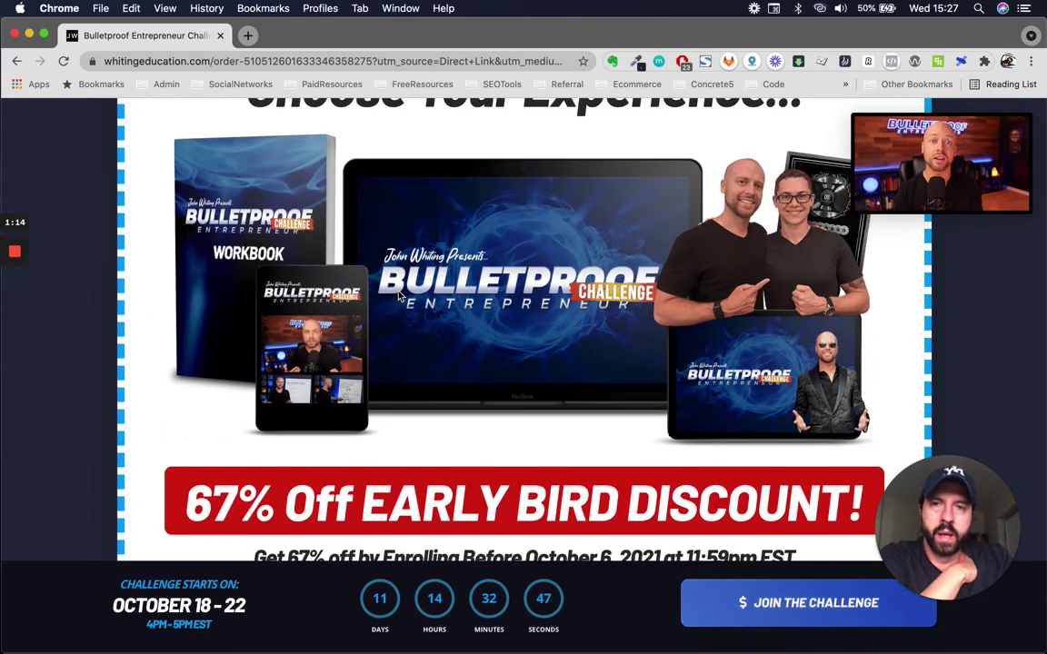
Return to the WordPress browser window and go back from the Thank You (Woo) step to the 5 Day Challenge flow's step list
{"action": "key", "text": "ctrl+Up"}
{"action": "left_click", "coordinate": [282, 150]}
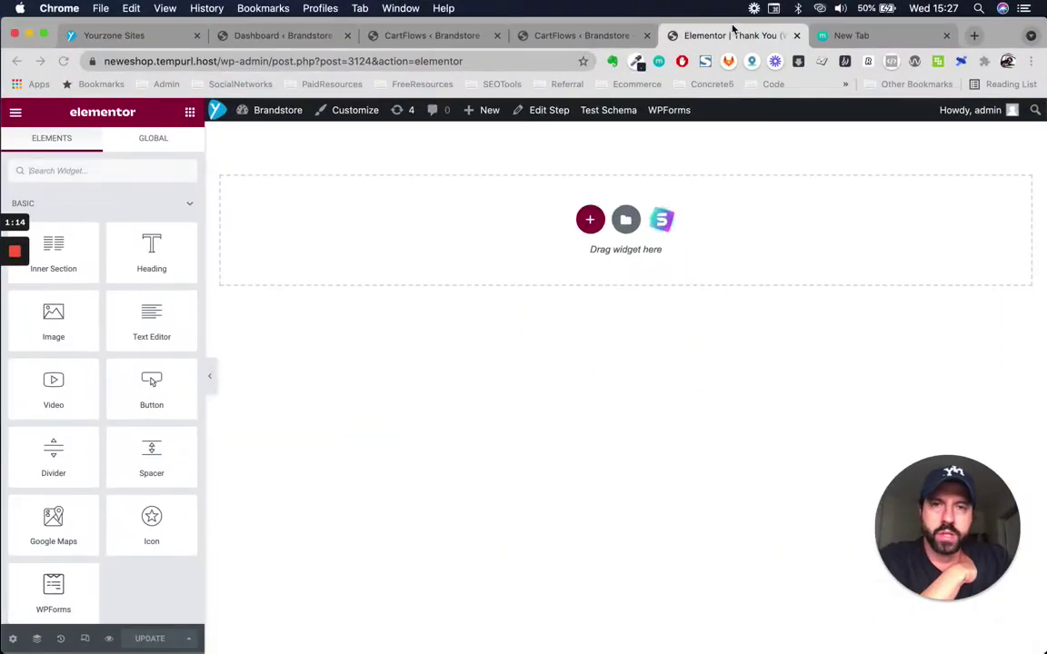
{"action": "left_click", "coordinate": [605, 37]}
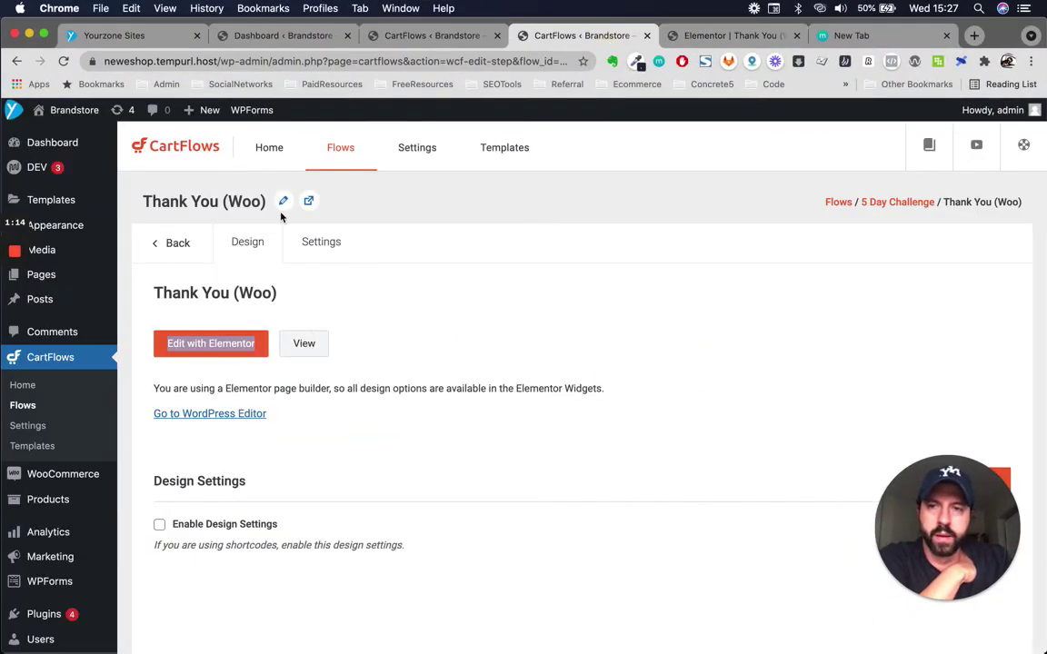
{"action": "left_click", "coordinate": [165, 240]}
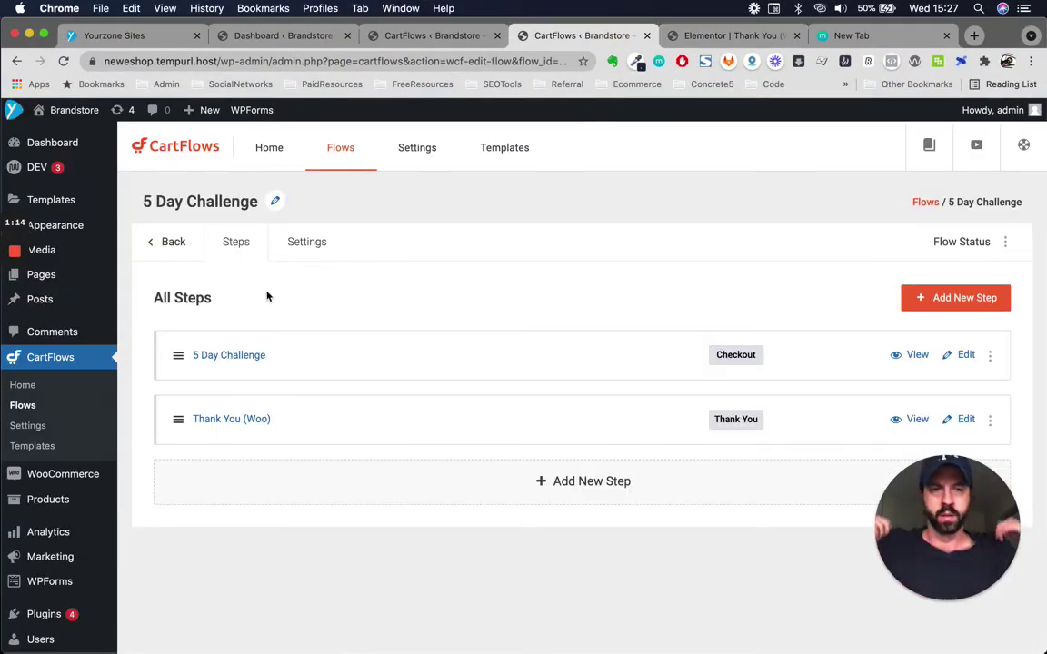
Open the 5 Day Challenge checkout step for editing in a new browser tab and launch its design in Elementor
{"action": "right_click", "coordinate": [966, 356]}
{"action": "left_click", "coordinate": [800, 364]}
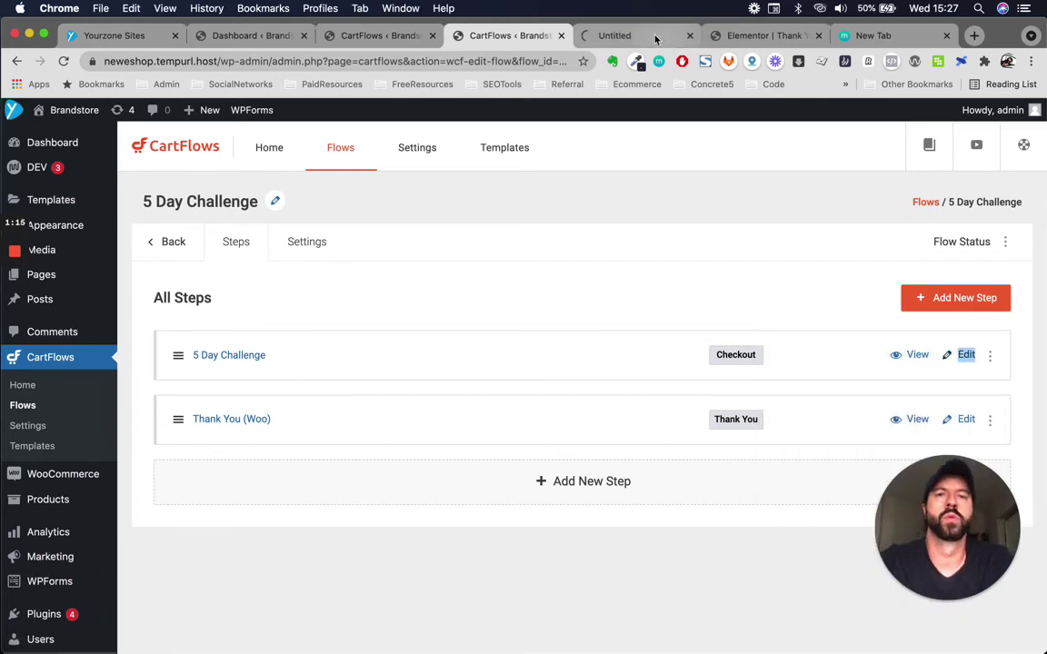
{"action": "left_click", "coordinate": [647, 35]}
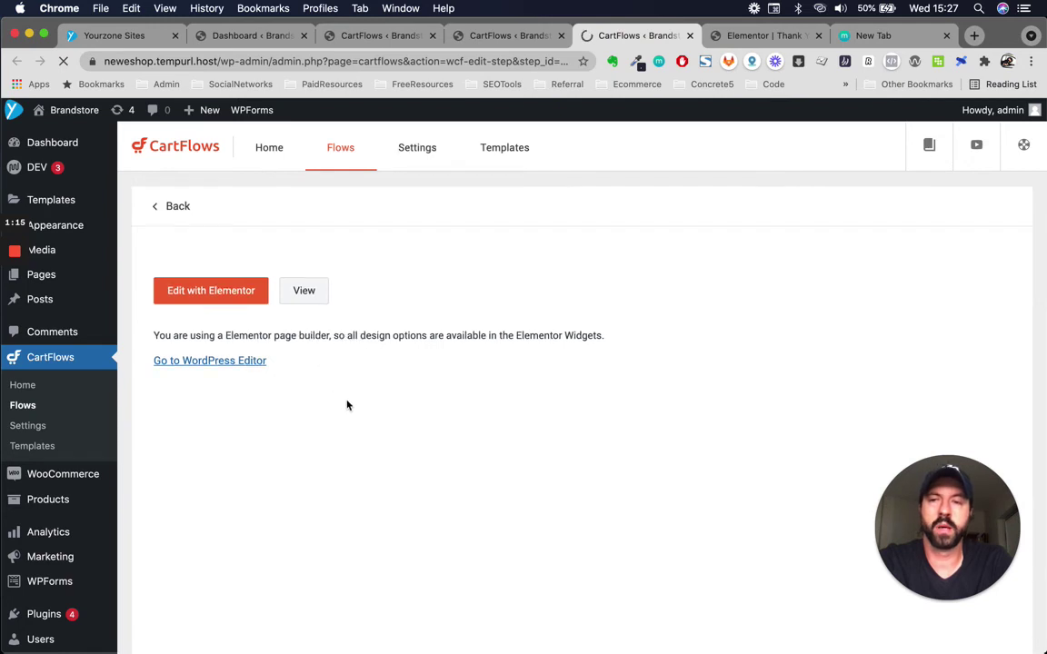
{"action": "left_click", "coordinate": [214, 351]}
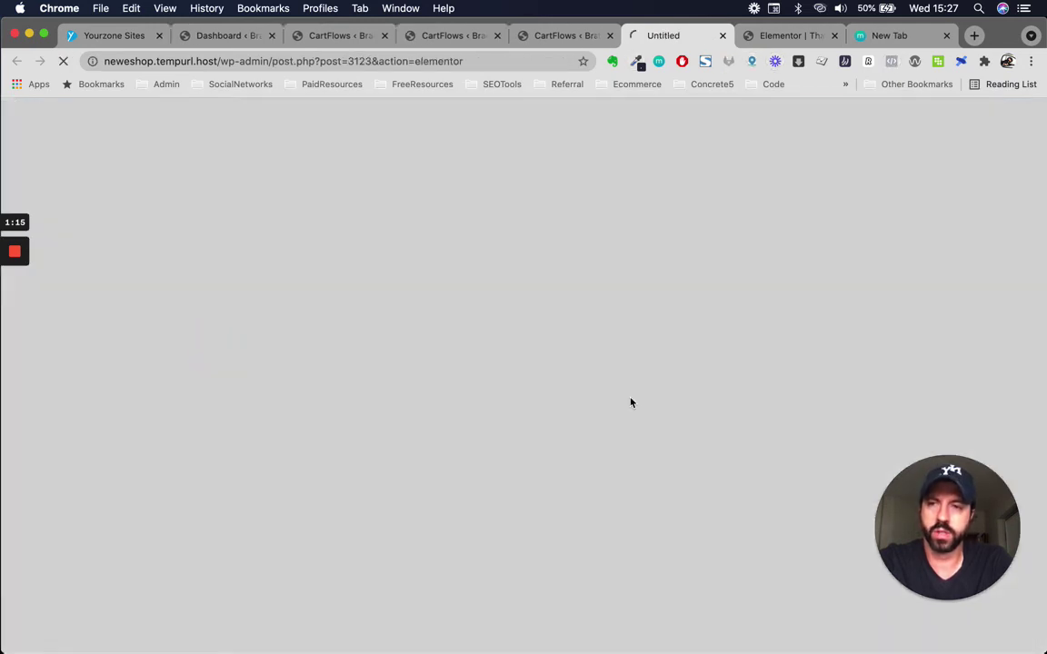